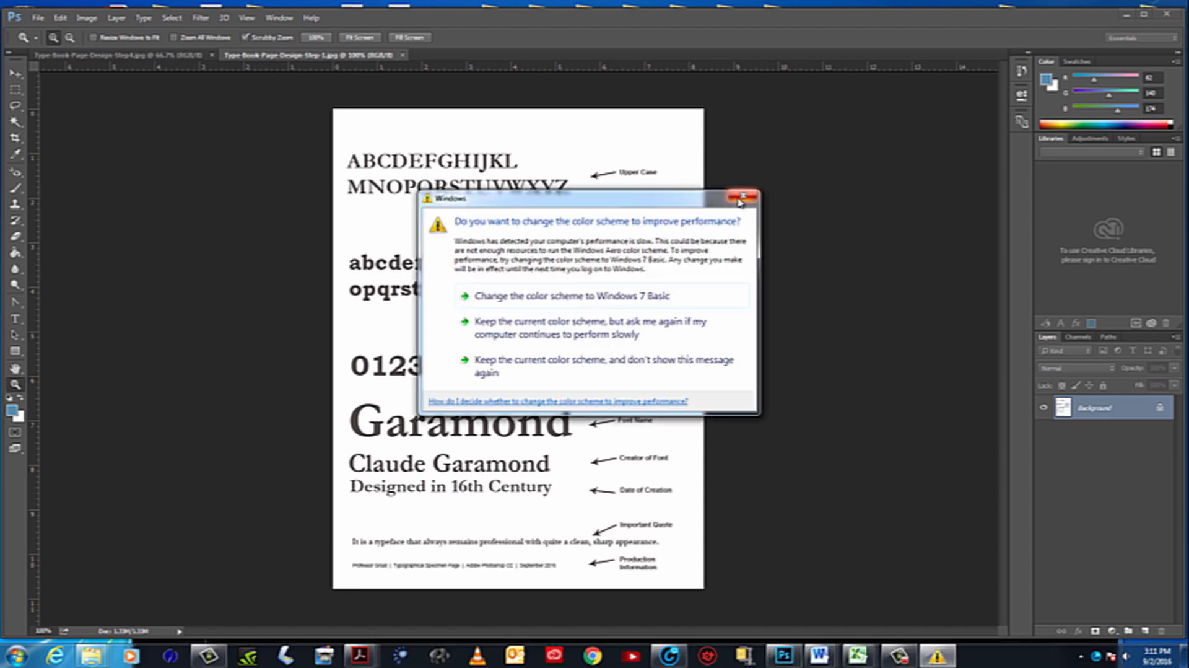
Examine the Garamond specimen page, from the numbers and font name down to the important quote and production information
{"action": "left_click", "coordinate": [747, 196]}
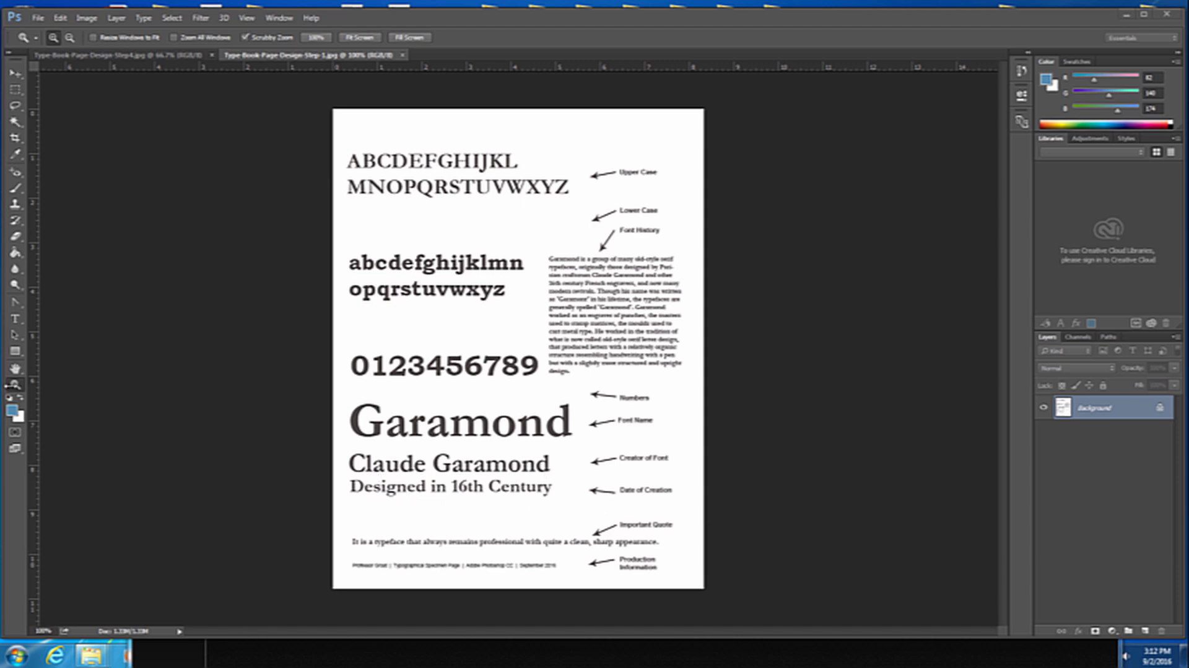
{"action": "left_click", "coordinate": [474, 495]}
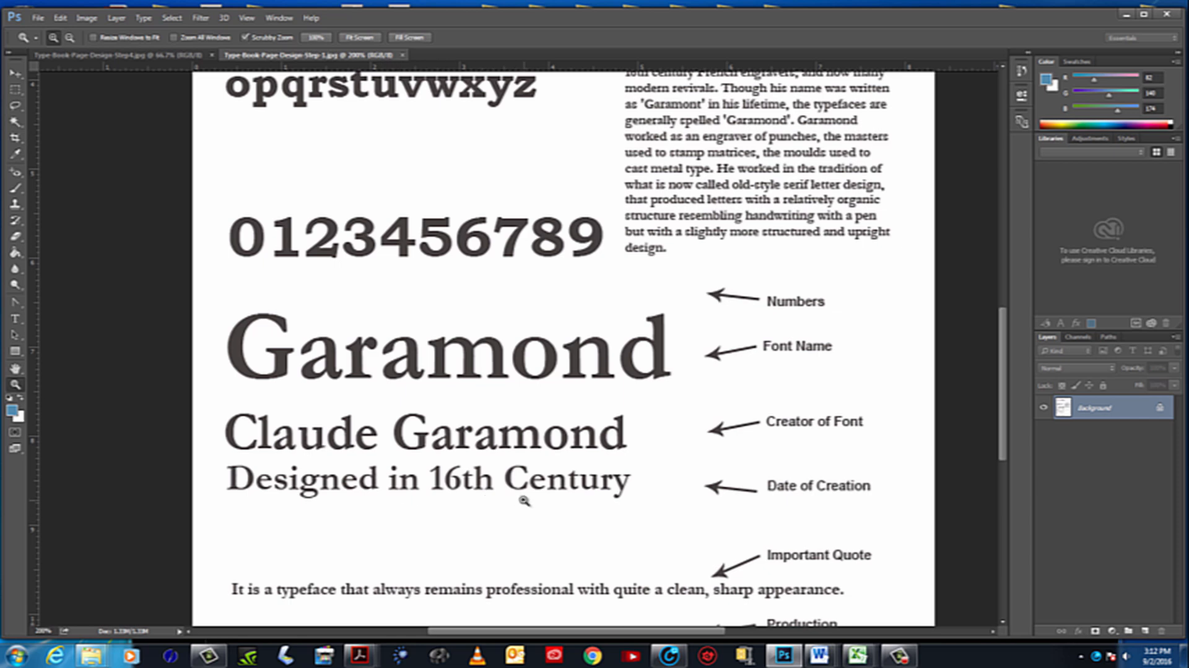
{"action": "scroll", "coordinate": [523, 499], "scroll_direction": "down", "scroll_amount": 2}
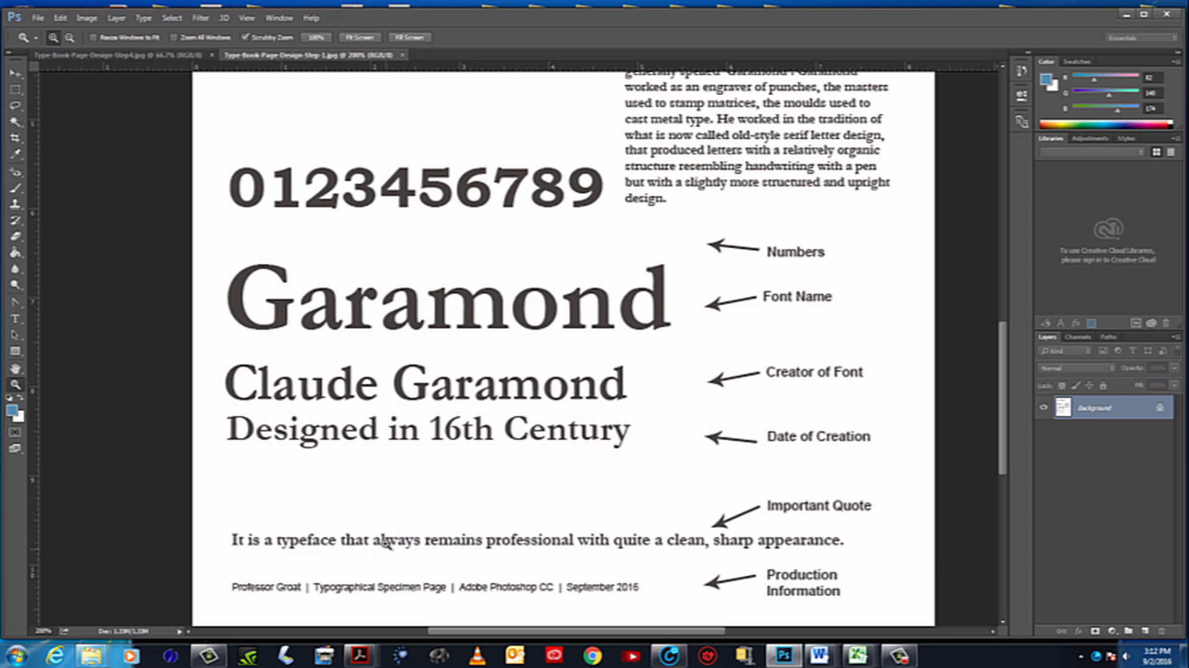
{"action": "scroll", "coordinate": [355, 545], "scroll_direction": "up", "scroll_amount": 2}
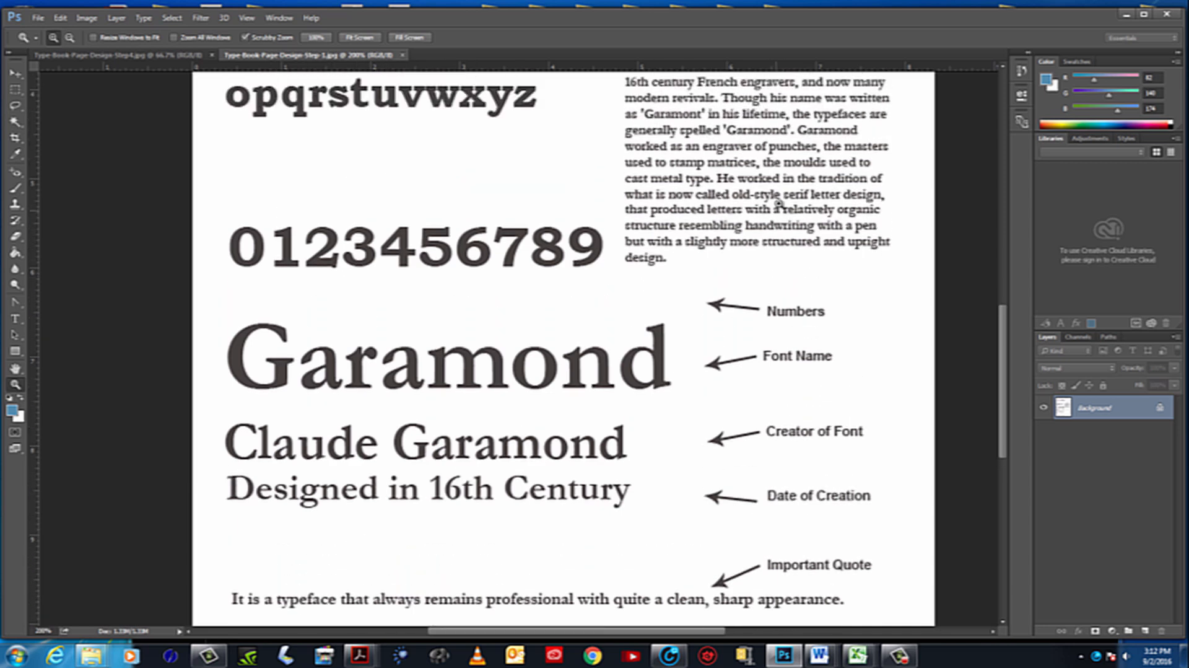
{"action": "scroll", "coordinate": [693, 427], "scroll_direction": "down", "scroll_amount": 1}
{"action": "scroll", "coordinate": [692, 439], "scroll_direction": "down", "scroll_amount": 2}
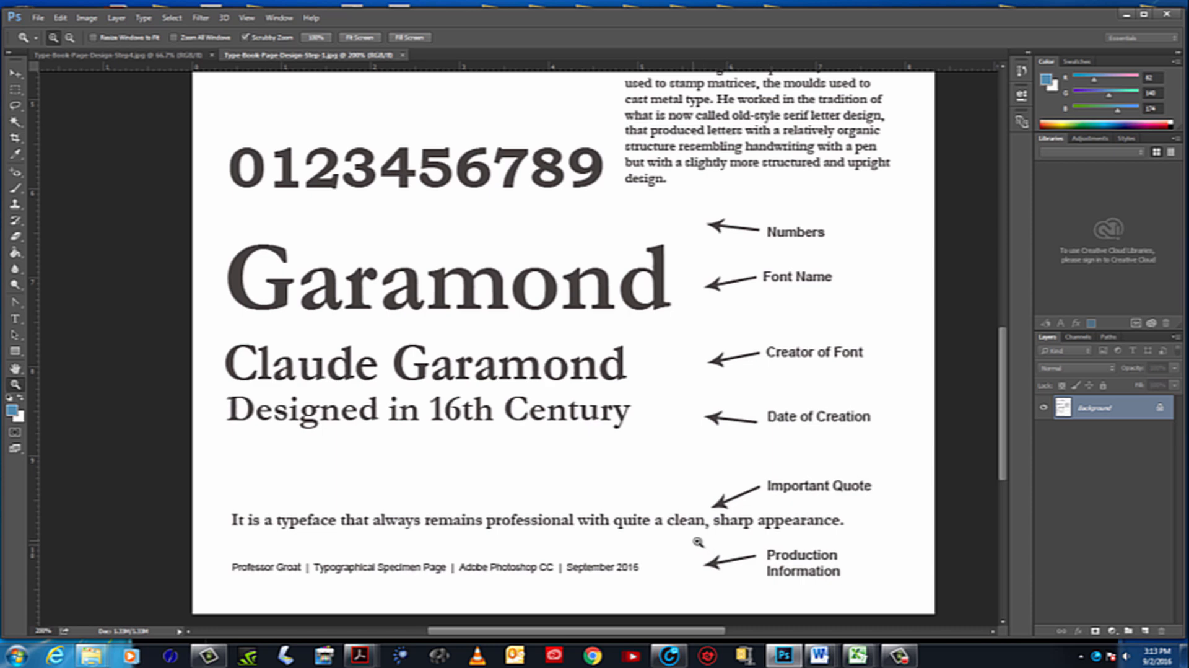
{"action": "left_click", "coordinate": [286, 569]}
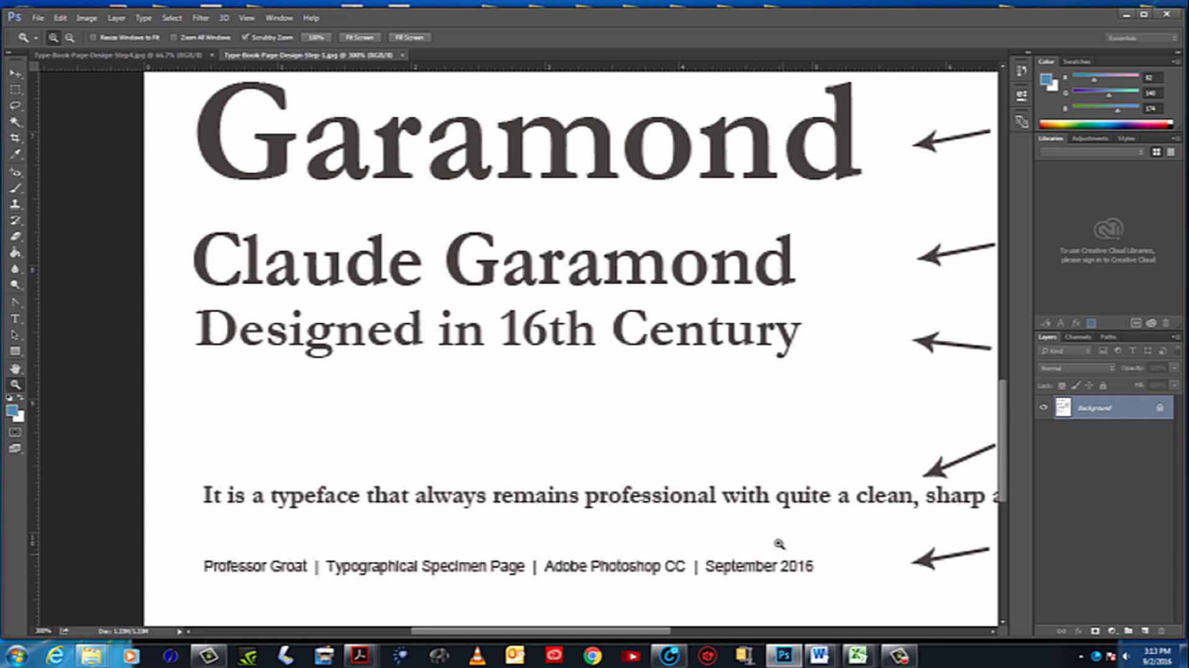
{"action": "left_click_drag", "start_coordinate": [780, 431], "coordinate": [508, 514]}
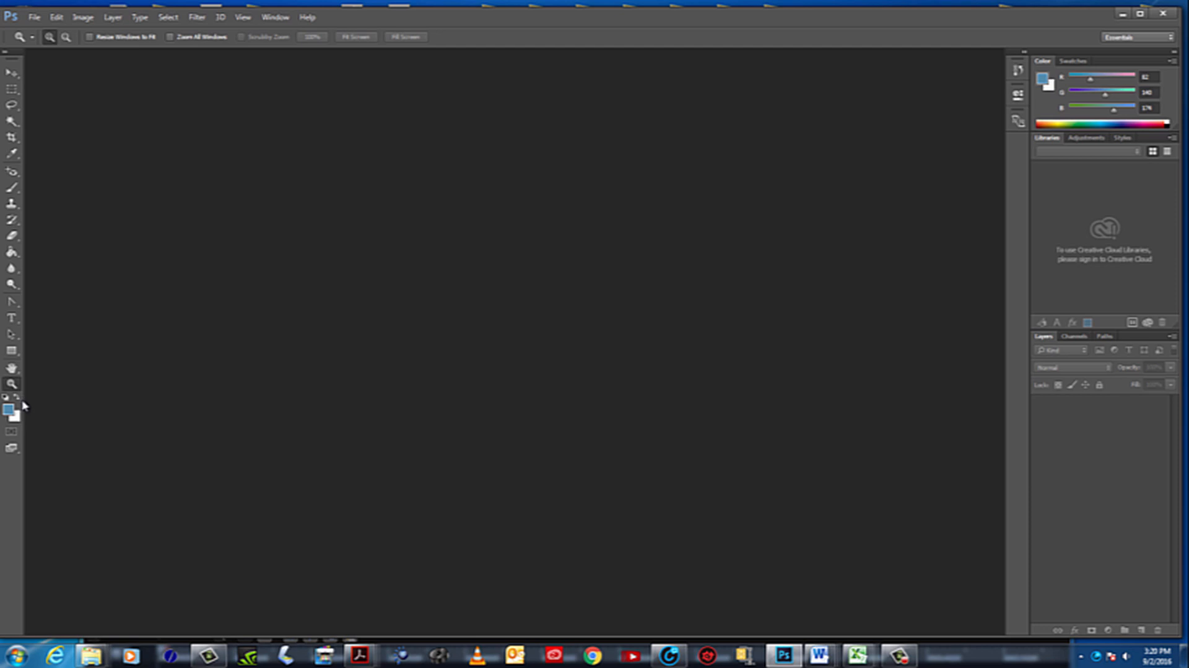
Activate the Move tool and apply the Essentials (Default) workspace
{"action": "left_click", "coordinate": [12, 319]}
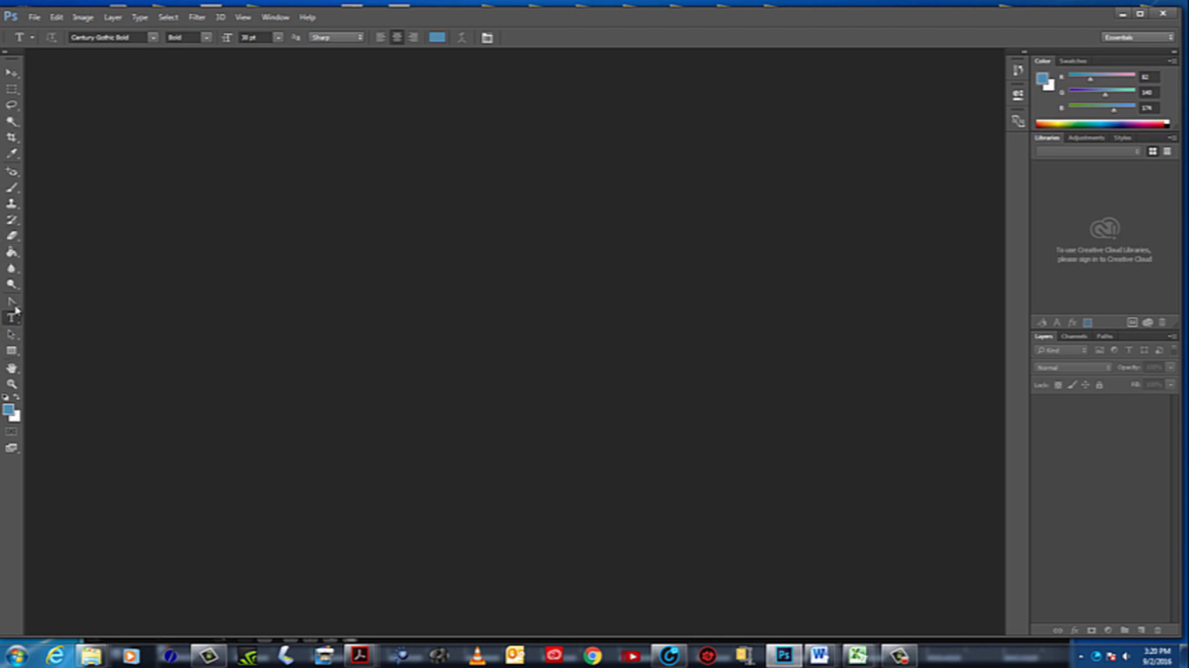
{"action": "left_click", "coordinate": [12, 77]}
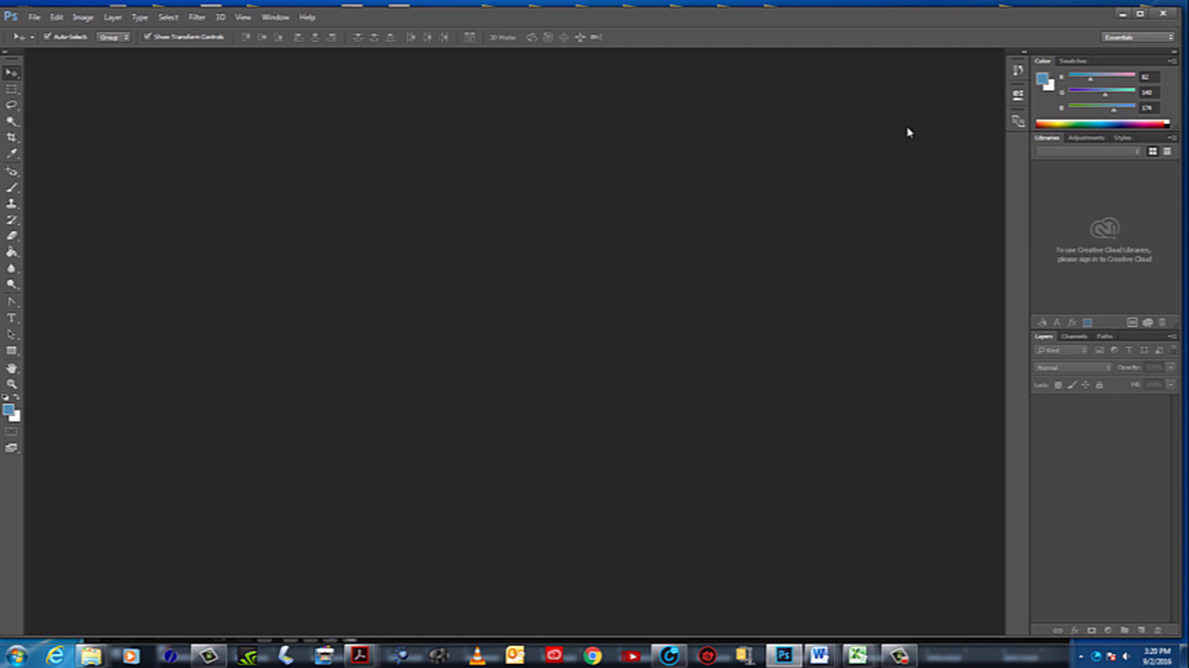
{"action": "left_click", "coordinate": [276, 18]}
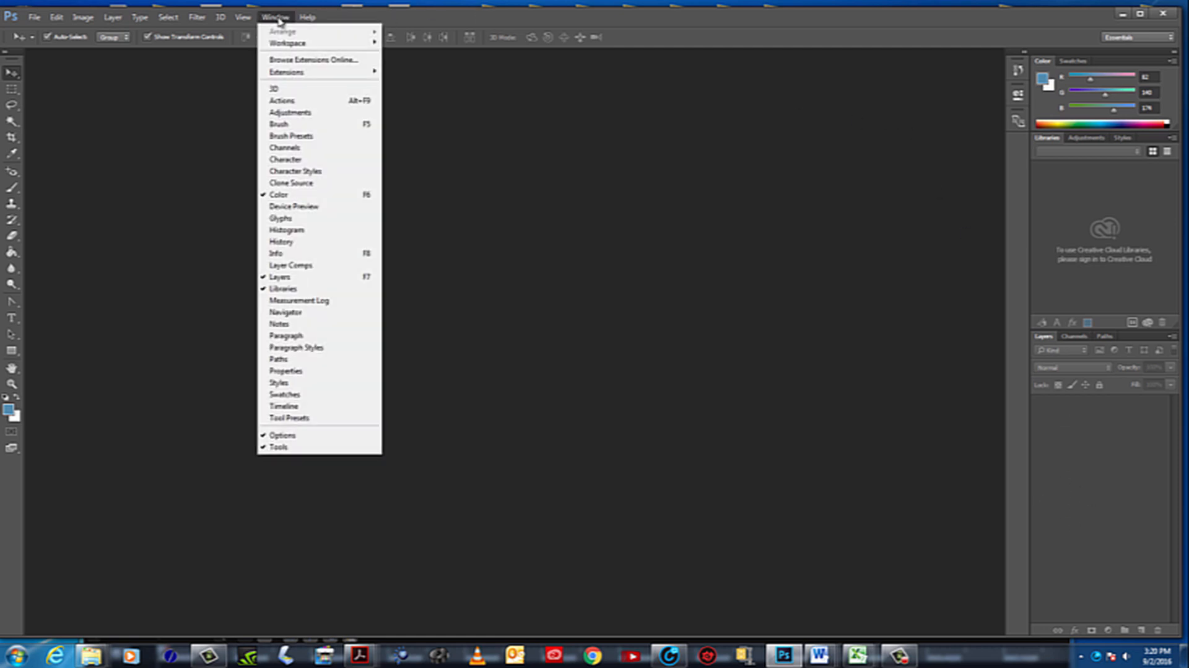
{"action": "mouse_move", "coordinate": [290, 44]}
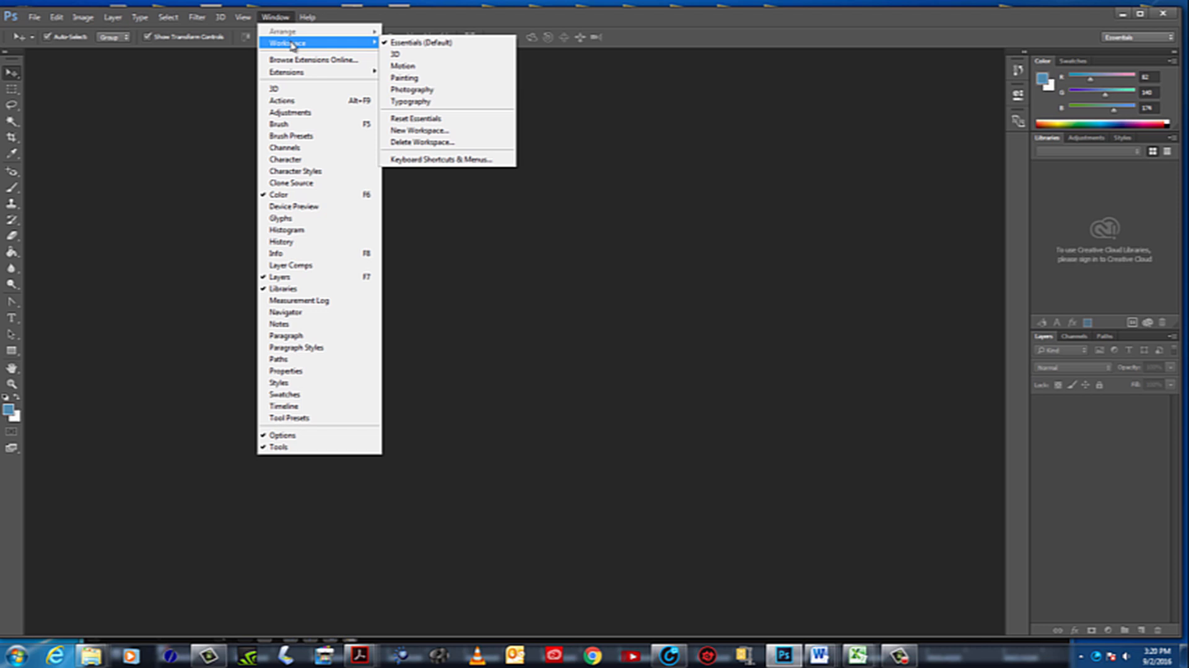
{"action": "left_click", "coordinate": [407, 43]}
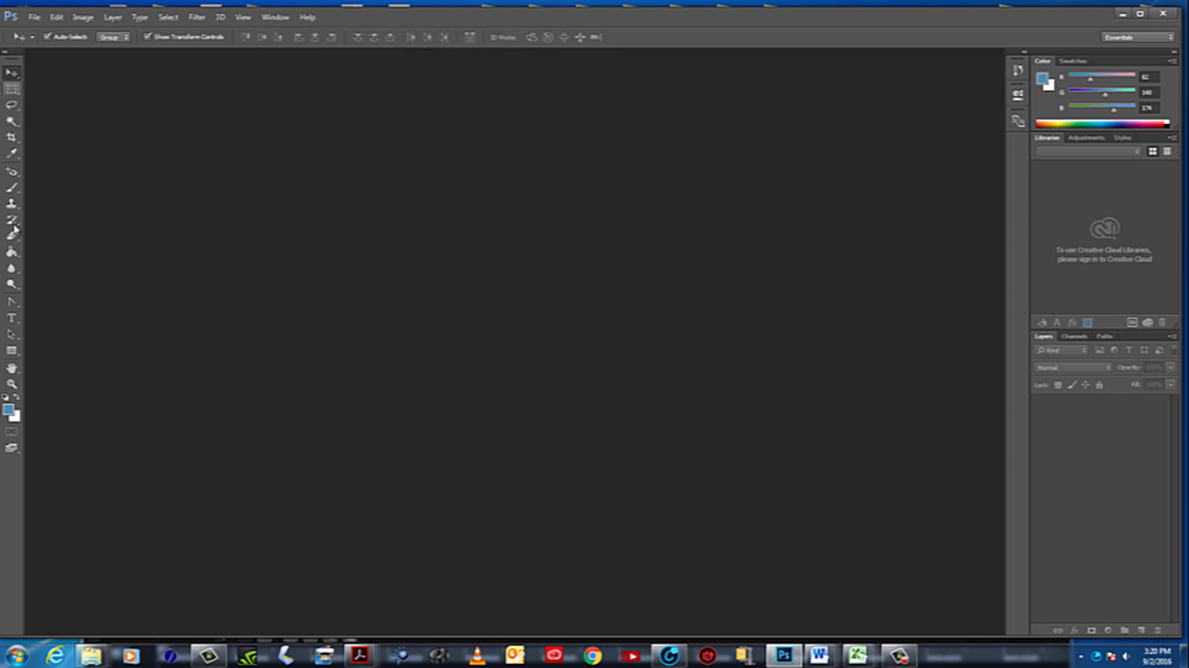
Start a new document named Type Design, 8.5 inches wide and 11 inches high
{"action": "left_click", "coordinate": [34, 18]}
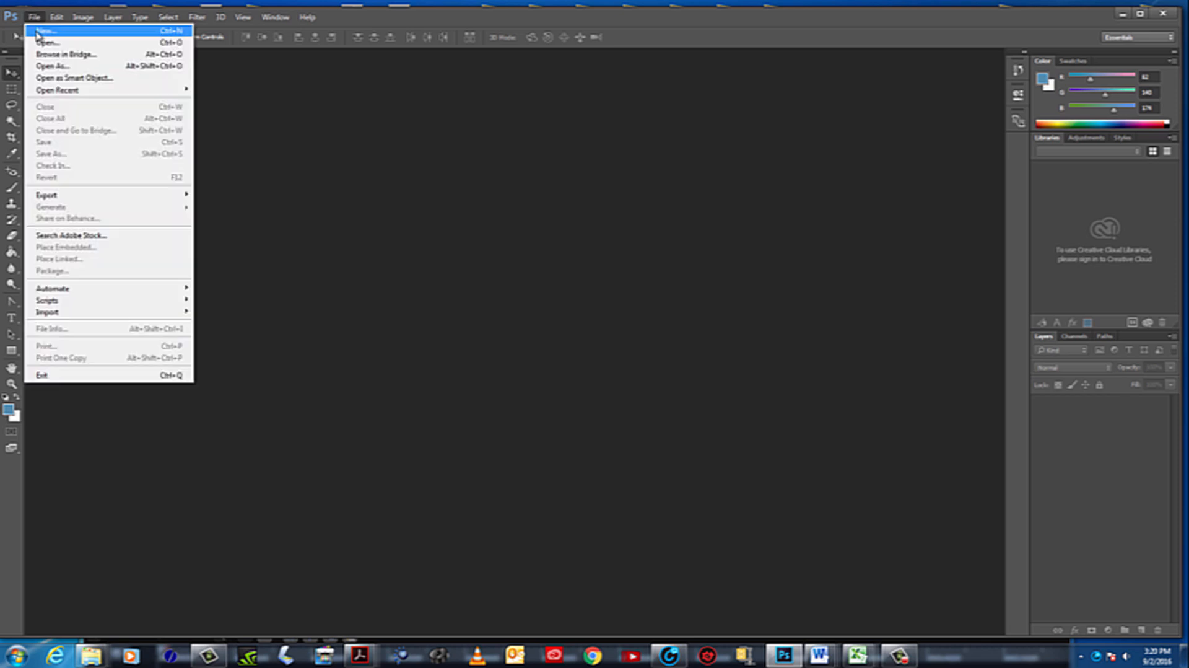
{"action": "left_click", "coordinate": [51, 34]}
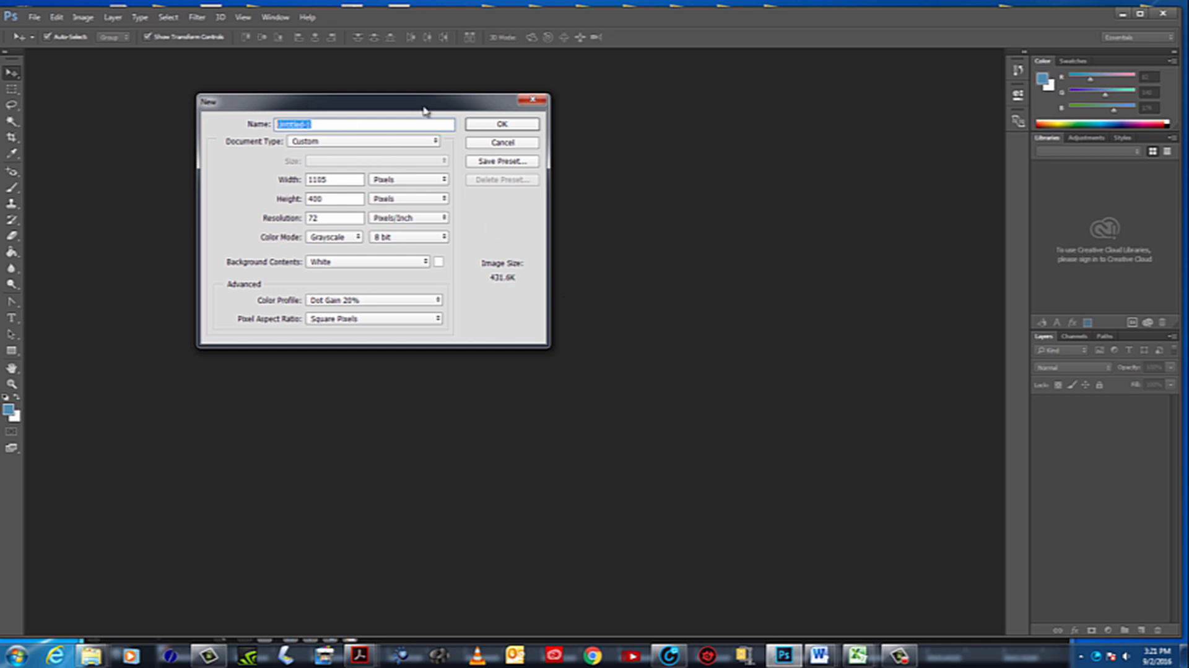
{"action": "type", "text": "Type Design"}
{"action": "left_click", "coordinate": [433, 181]}
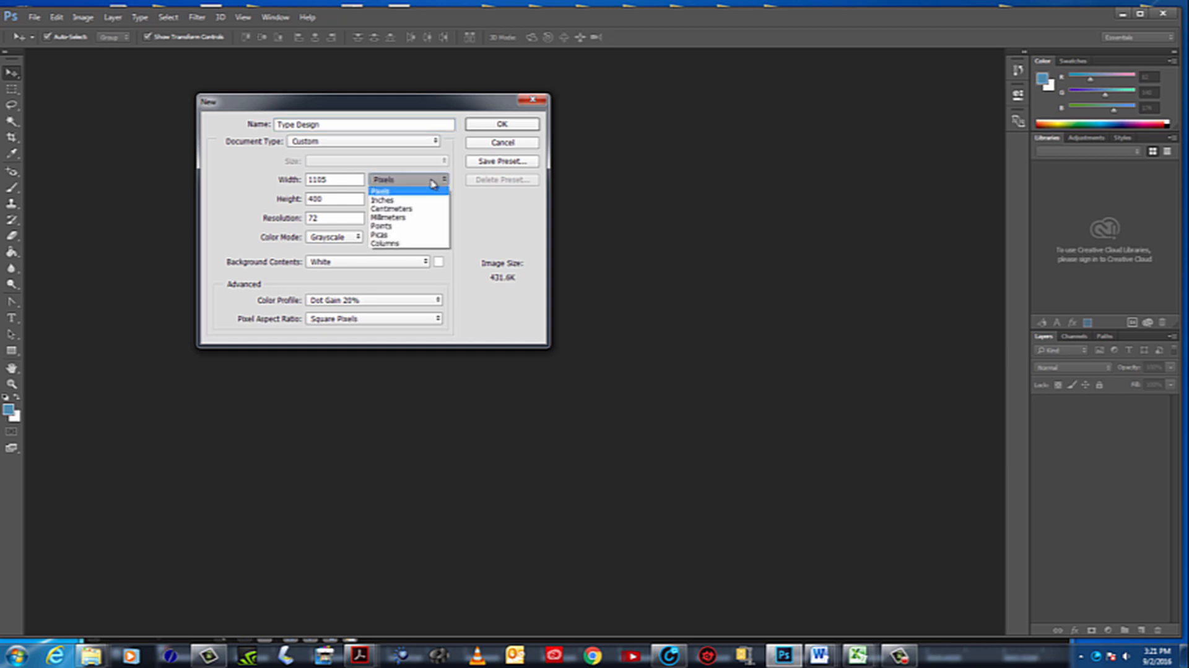
{"action": "left_click", "coordinate": [389, 200]}
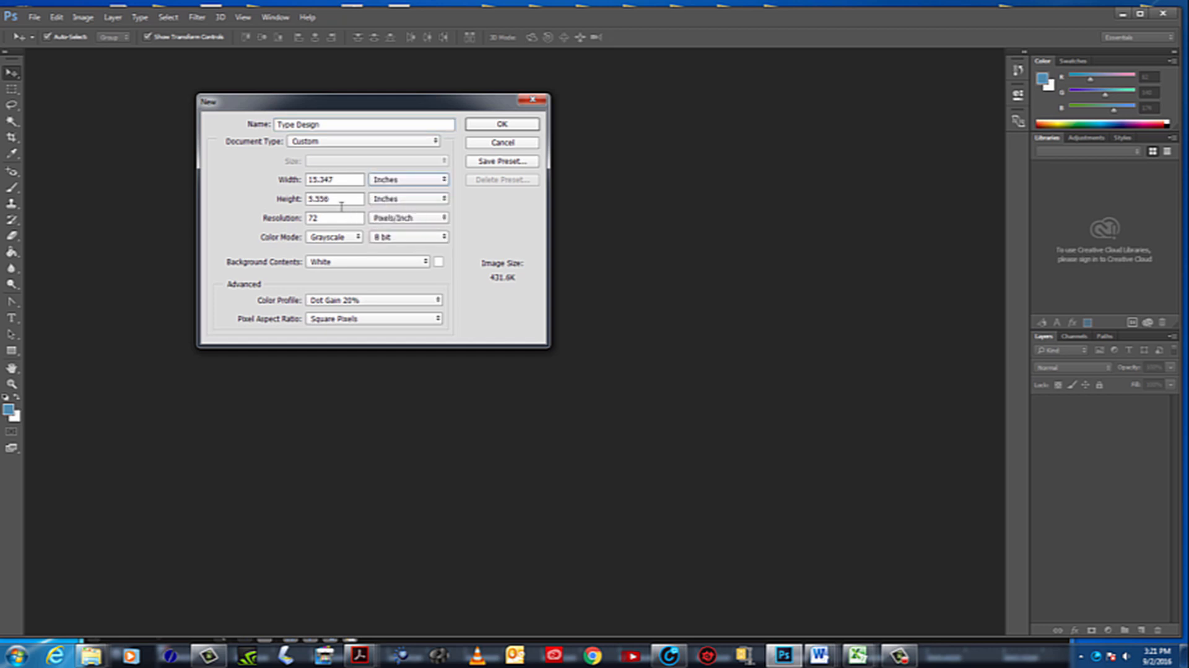
{"action": "double_click", "coordinate": [352, 182]}
{"action": "type", "text": "8.5"}
{"action": "double_click", "coordinate": [344, 197]}
{"action": "type", "text": "11"}
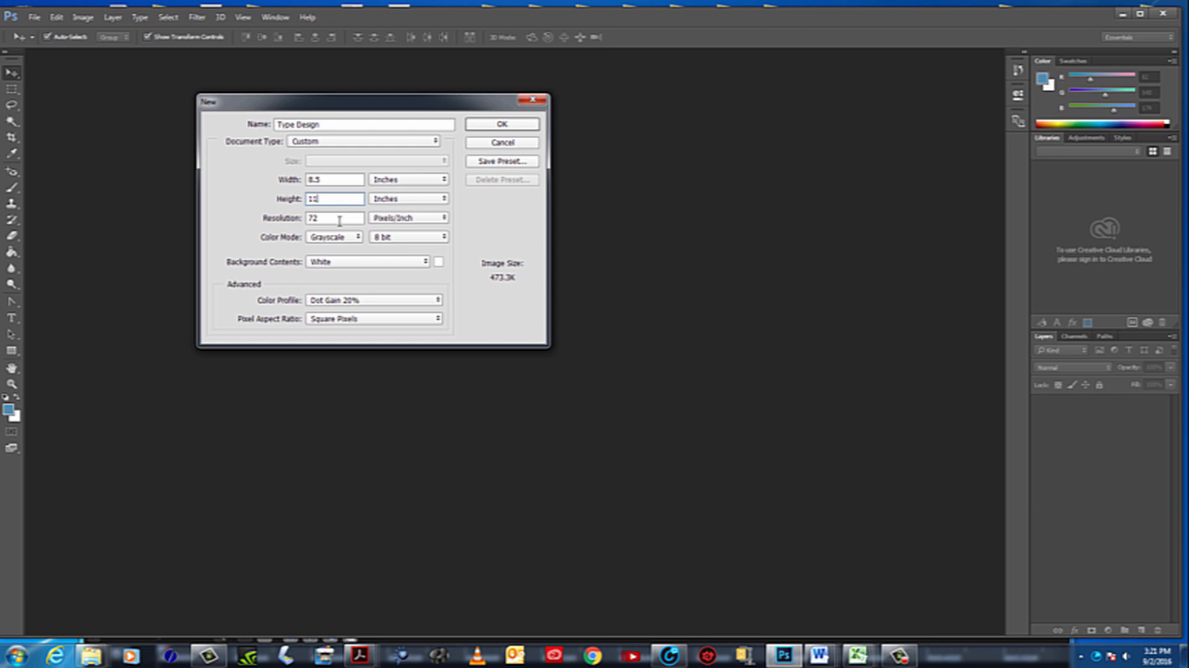
Create the document at 300 pixels/inch in Grayscale color mode with White background contents
{"action": "key", "text": "Tab"}
{"action": "type", "text": "300"}
{"action": "left_click", "coordinate": [356, 237]}
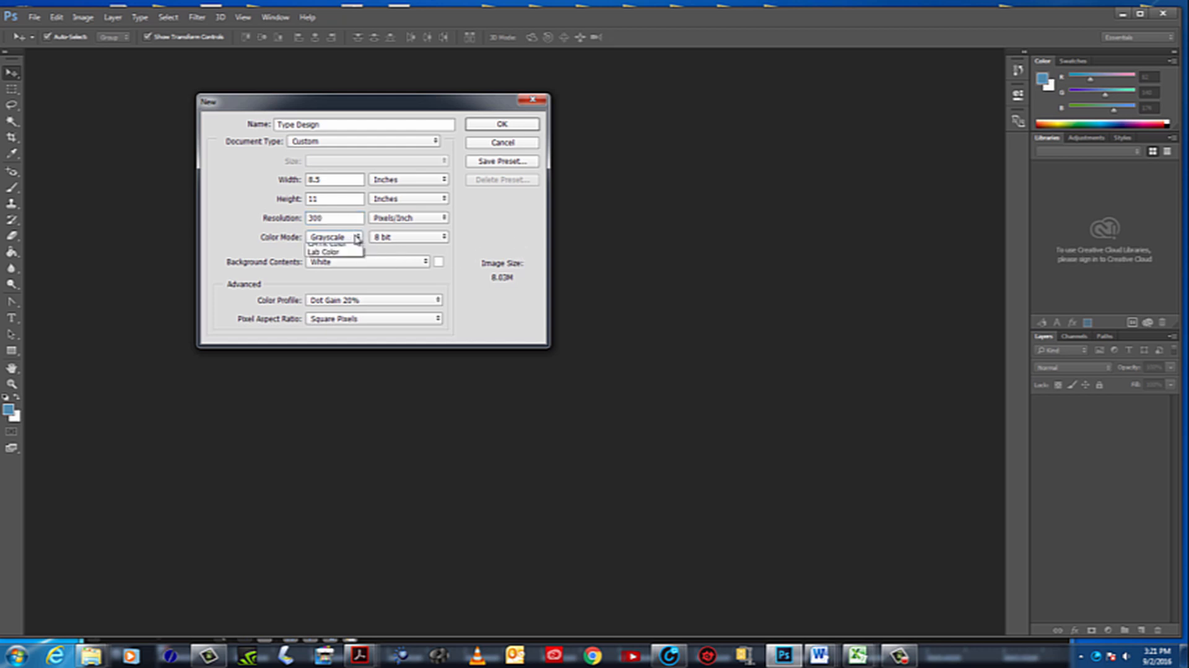
{"action": "left_click", "coordinate": [334, 268]}
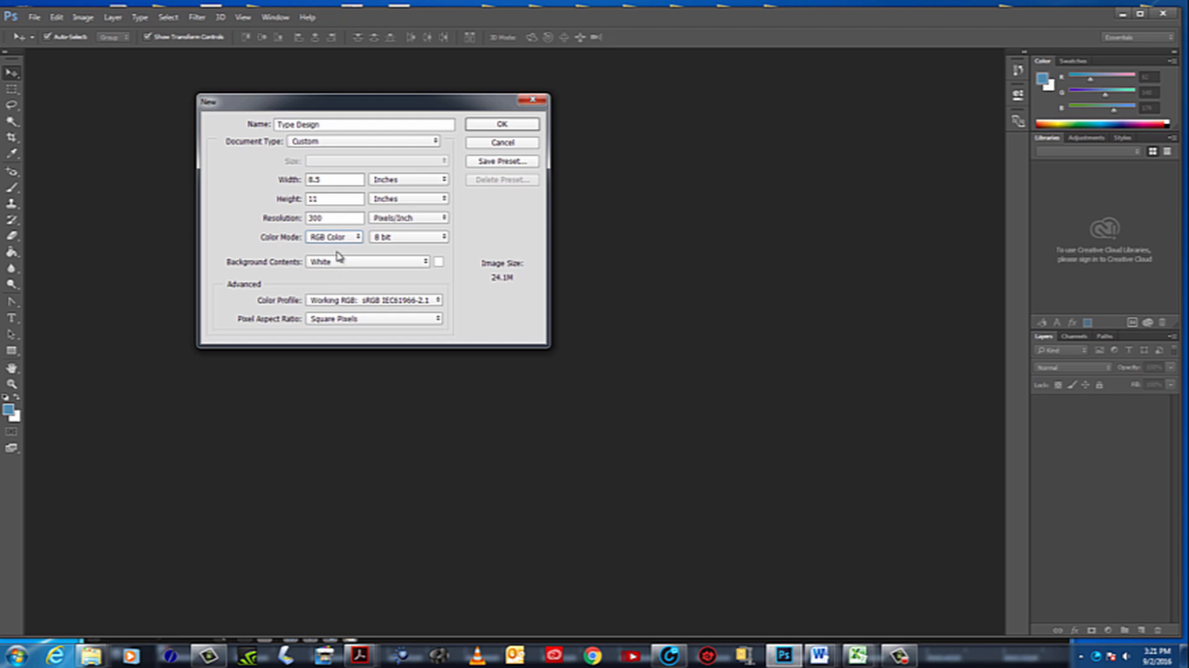
{"action": "left_click", "coordinate": [360, 238]}
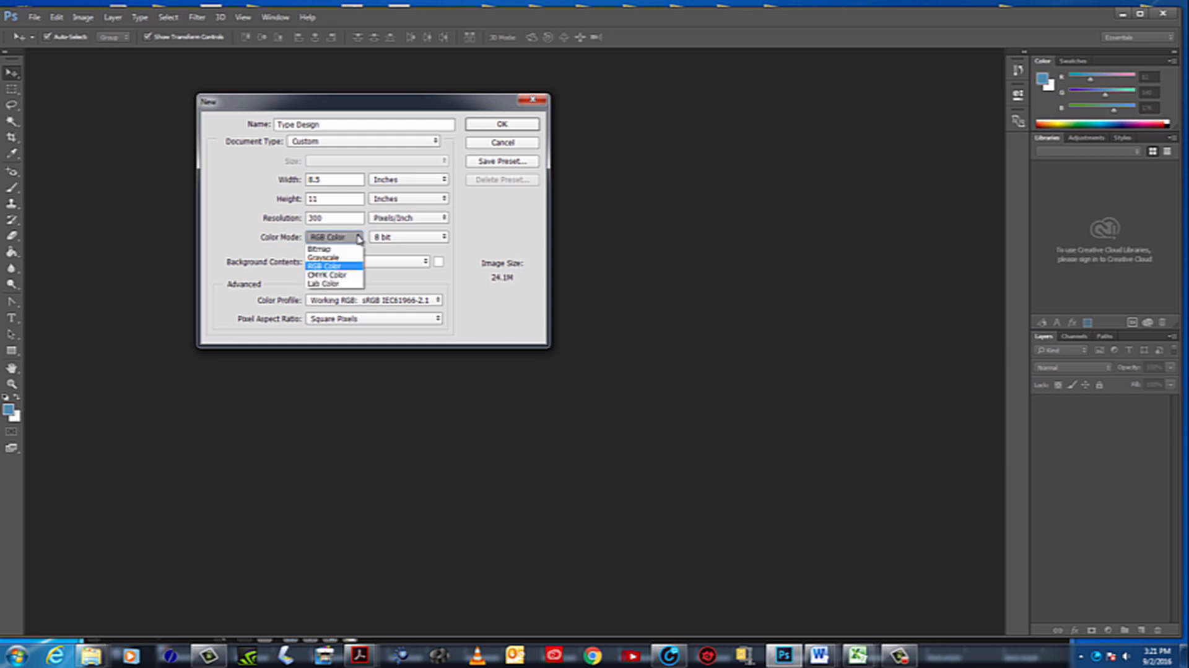
{"action": "left_click", "coordinate": [336, 258]}
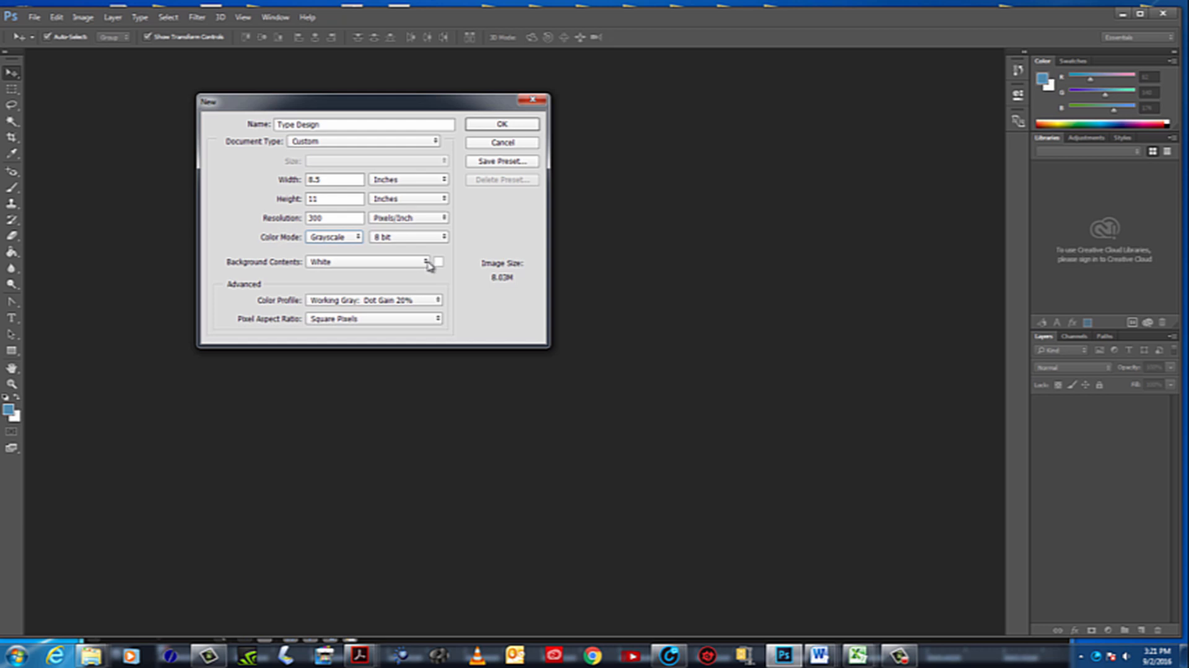
{"action": "left_click", "coordinate": [337, 265]}
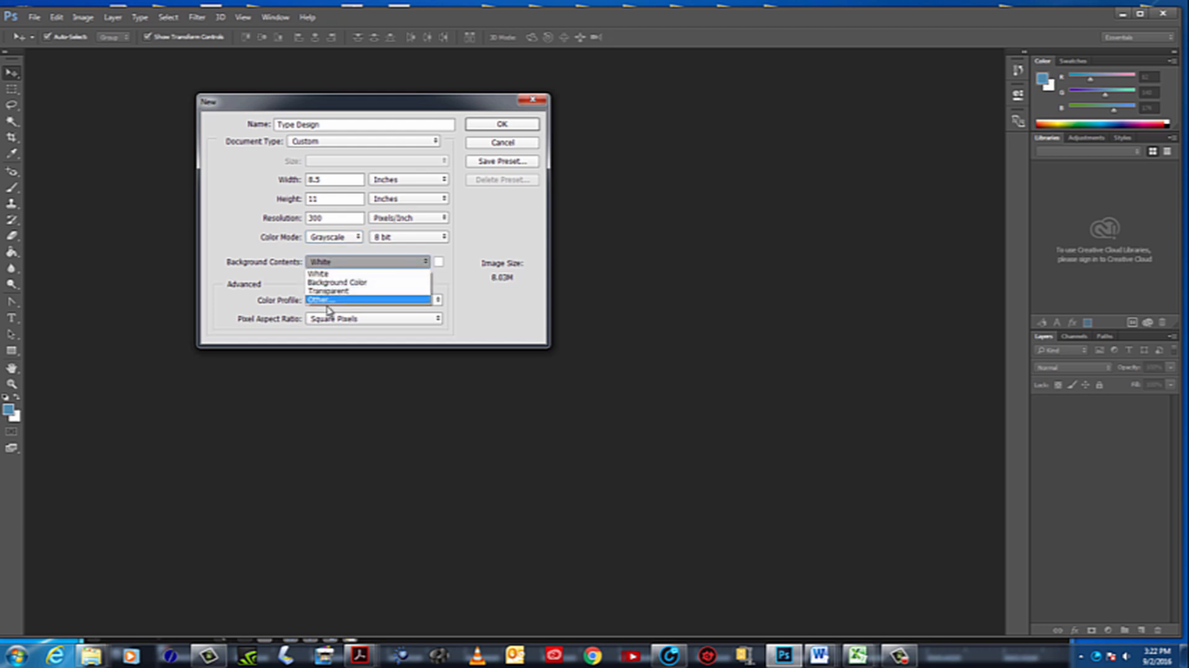
{"action": "left_click", "coordinate": [327, 275]}
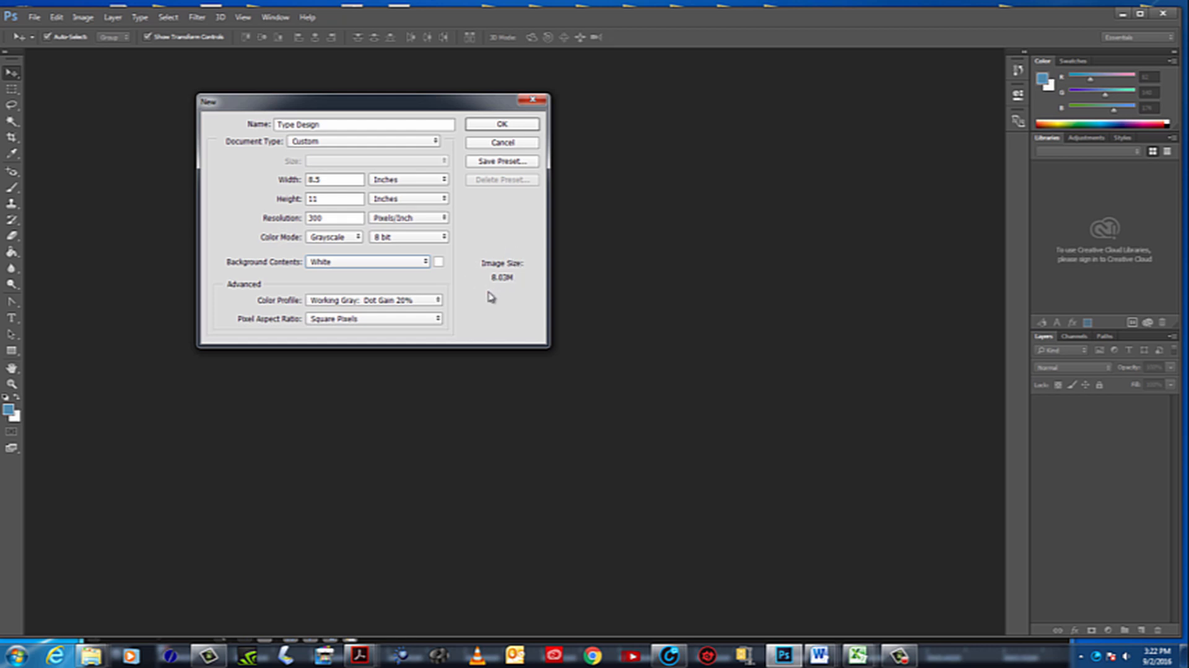
{"action": "left_click", "coordinate": [507, 126]}
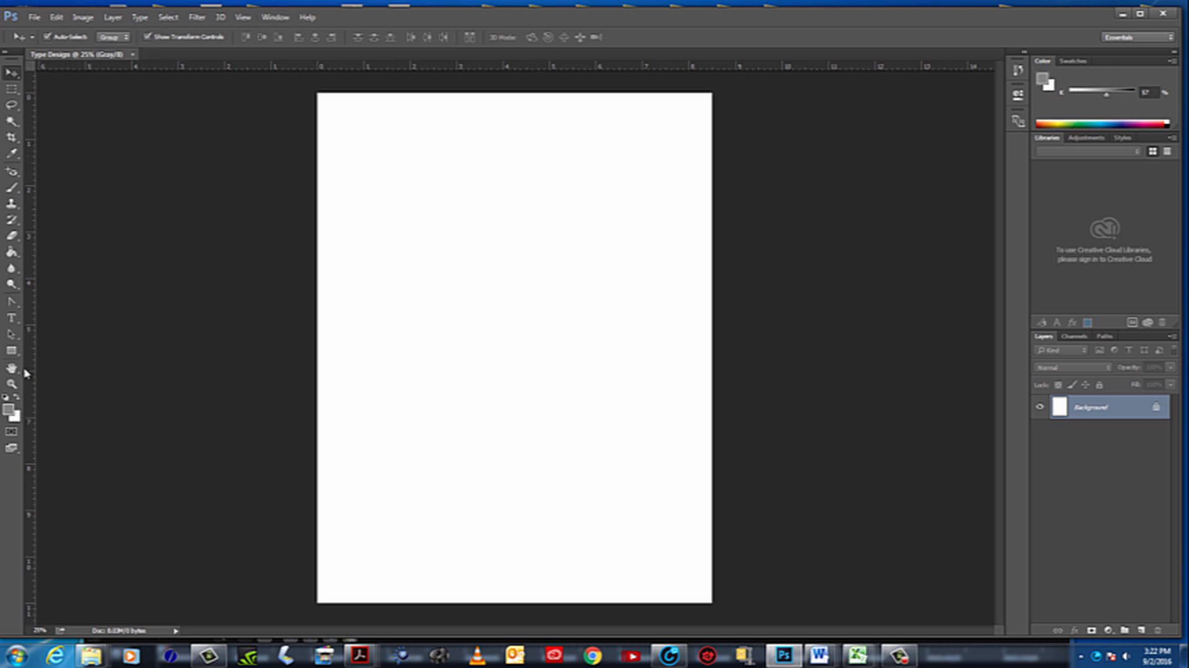
{"action": "left_click", "coordinate": [11, 383]}
{"action": "left_click", "coordinate": [98, 80]}
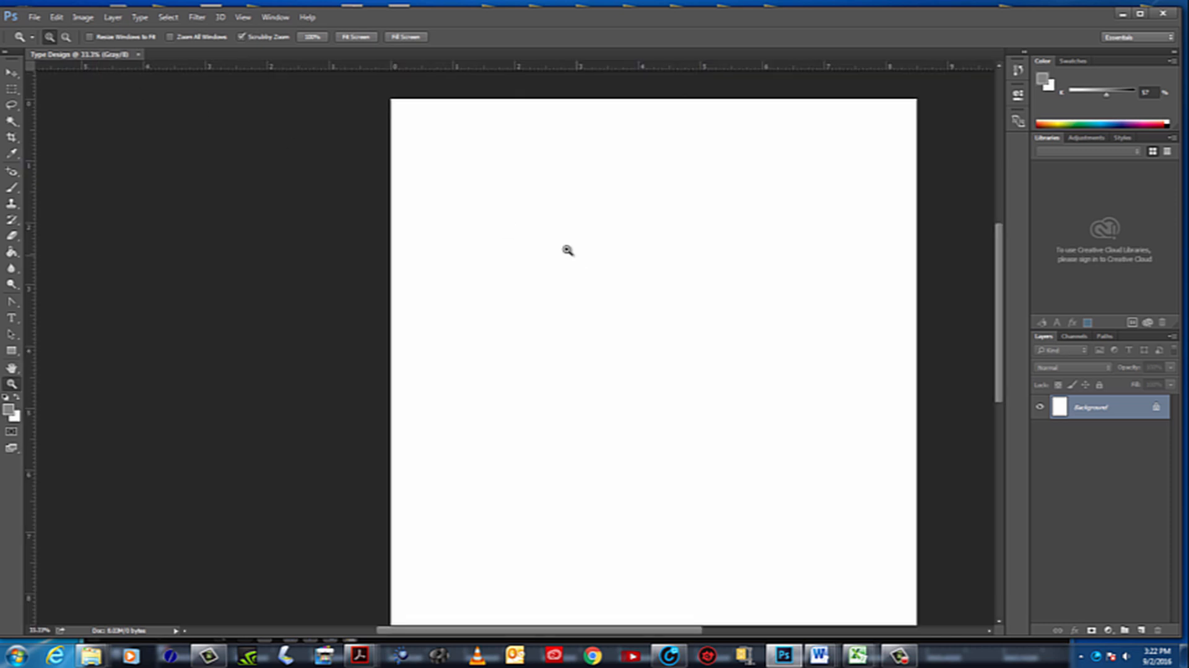
{"action": "left_click", "coordinate": [632, 296], "text": "alt"}
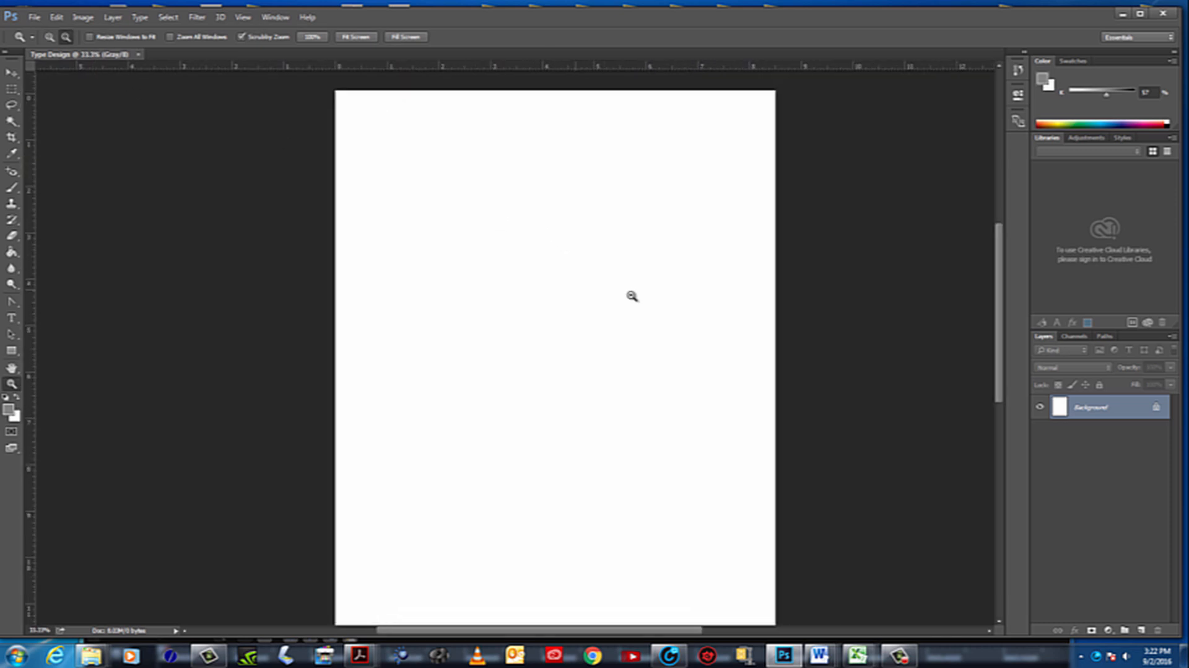
Prepare to save the document under the name Type Design on the Desktop in Photoshop (*.PSD;*.PDD) format
{"action": "left_click", "coordinate": [34, 17]}
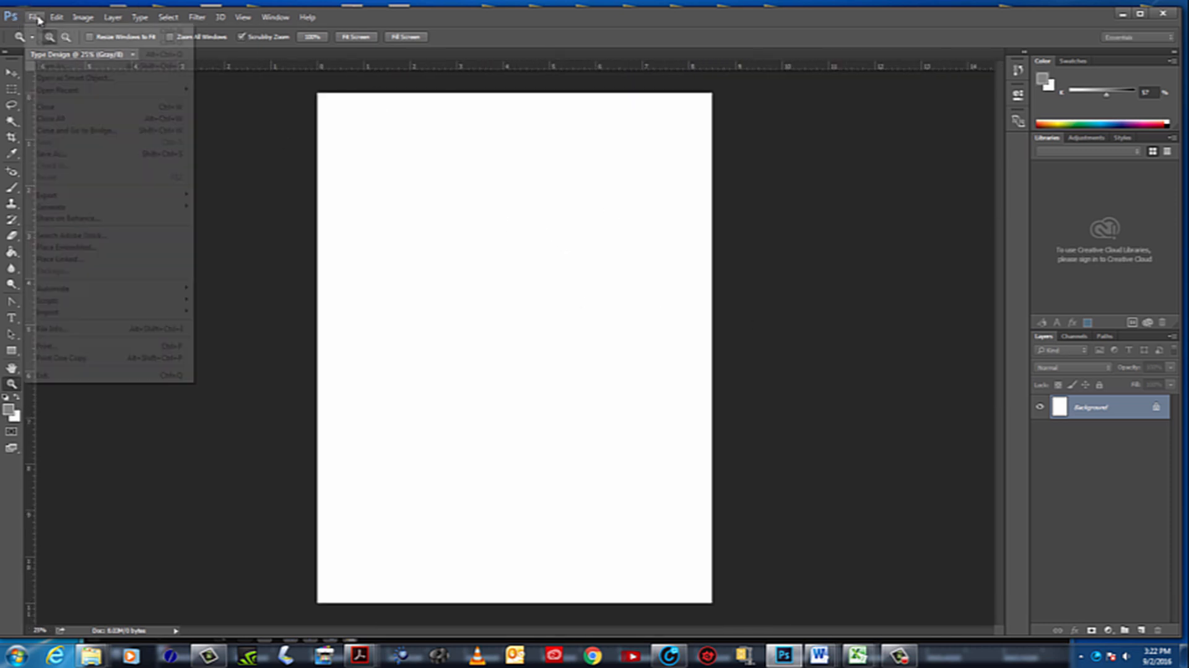
{"action": "left_click", "coordinate": [45, 156]}
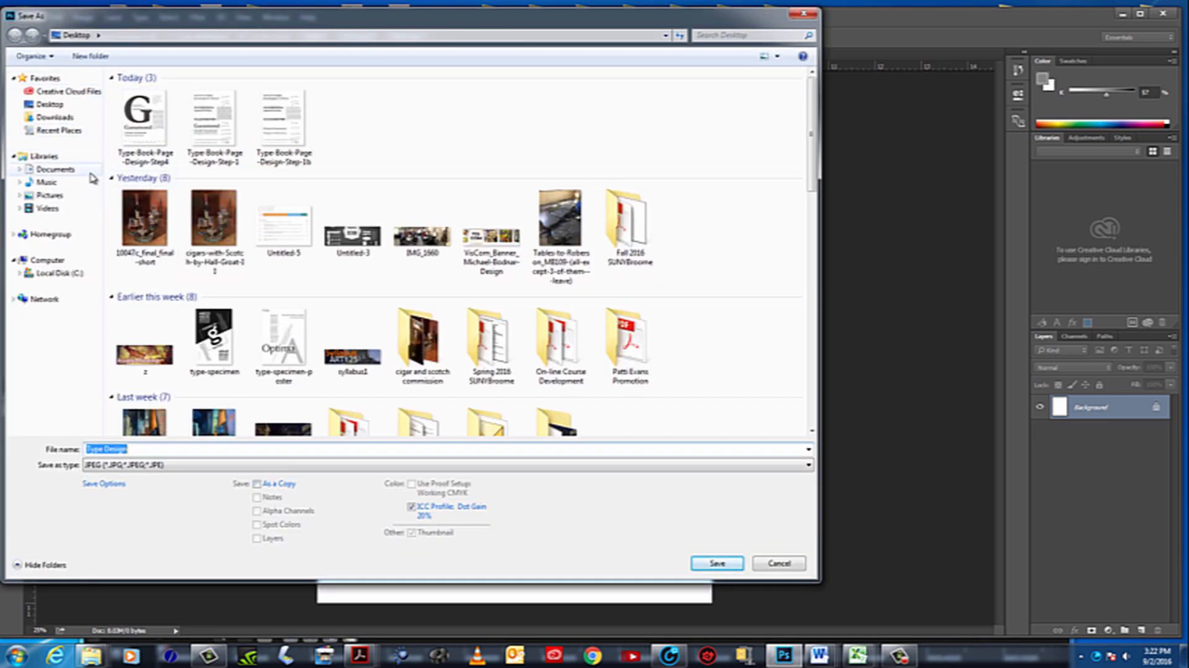
{"action": "left_click", "coordinate": [57, 106]}
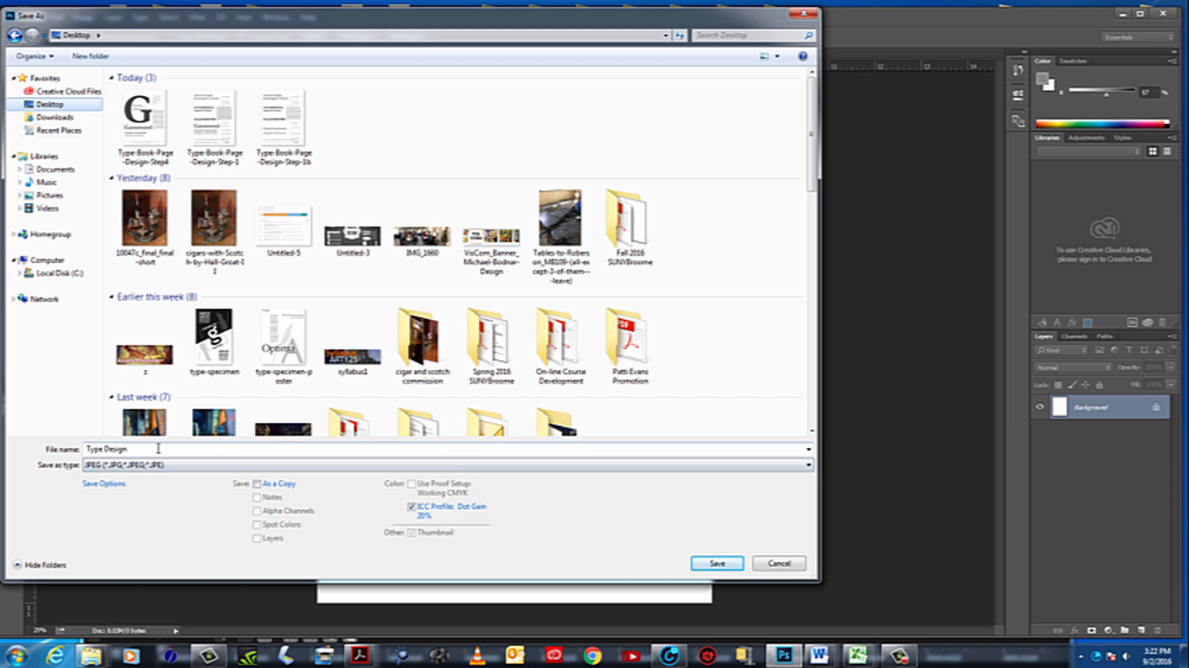
{"action": "left_click", "coordinate": [798, 466]}
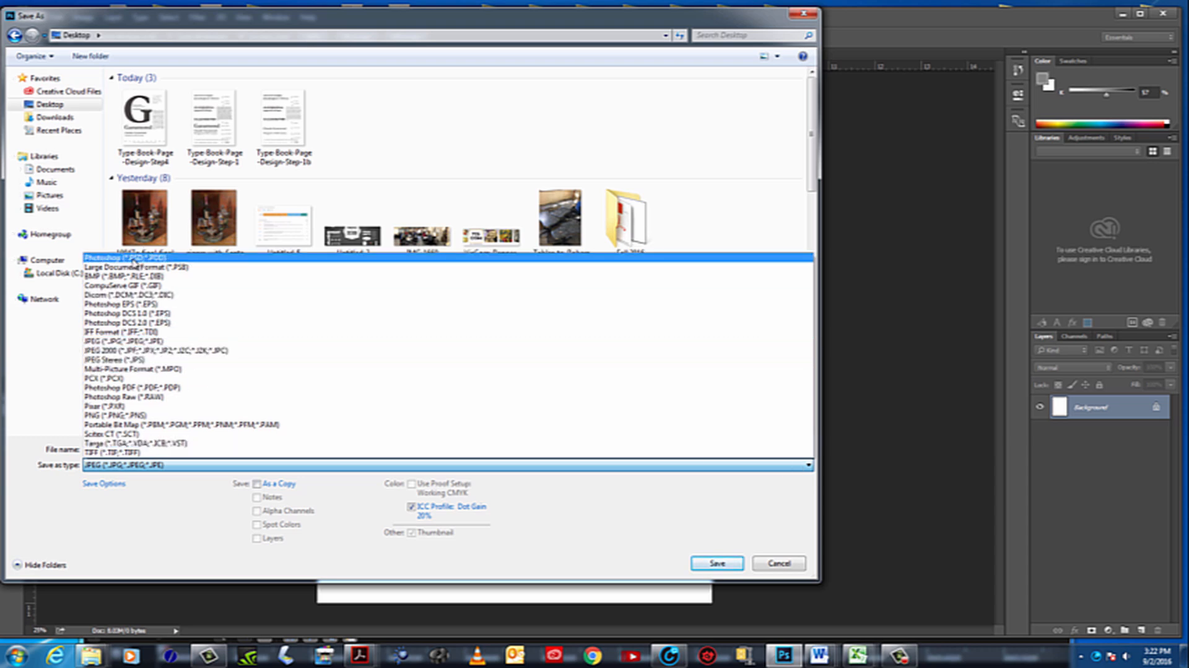
{"action": "left_click", "coordinate": [134, 257]}
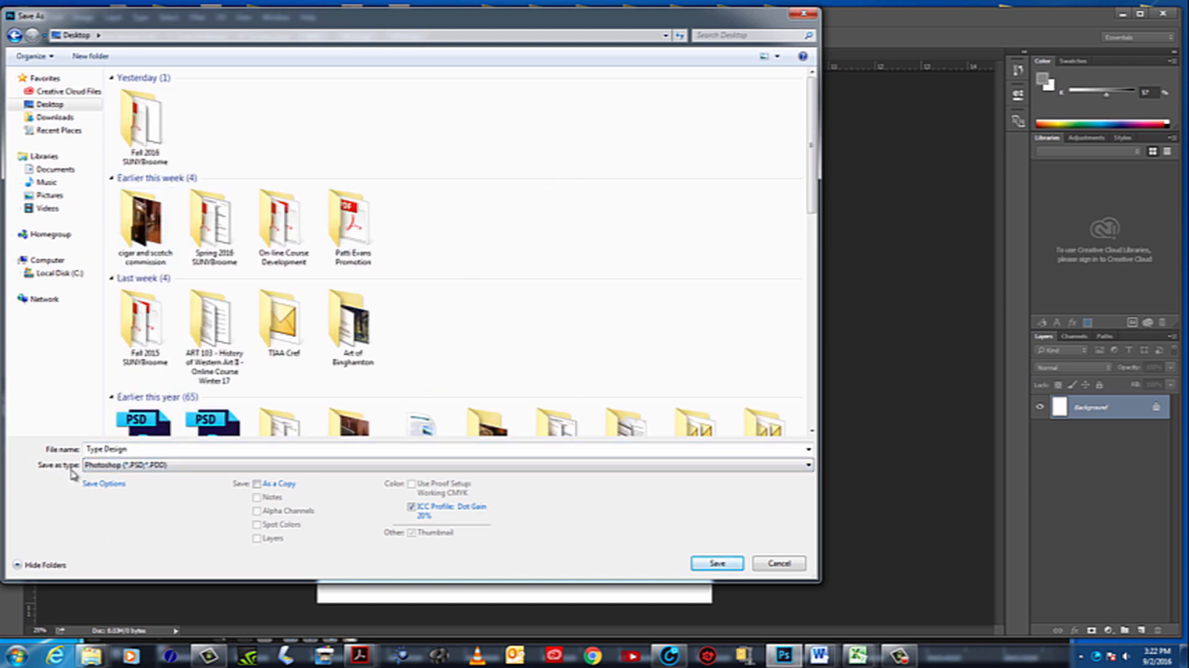
{"action": "left_click", "coordinate": [133, 465]}
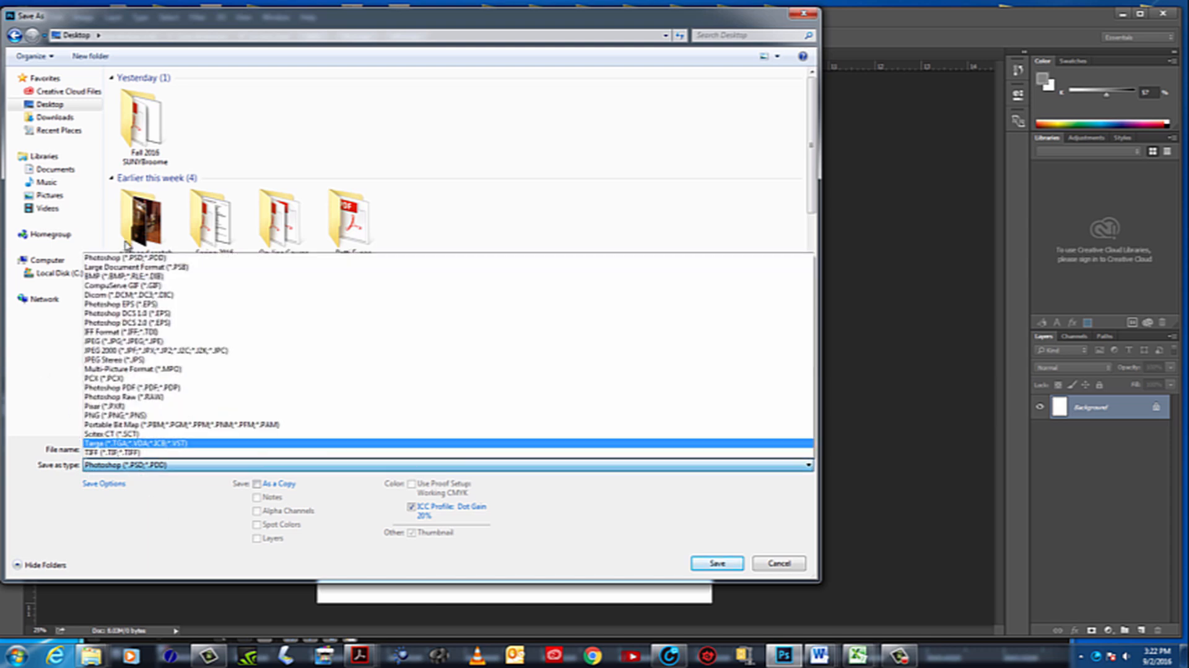
{"action": "left_click", "coordinate": [139, 259]}
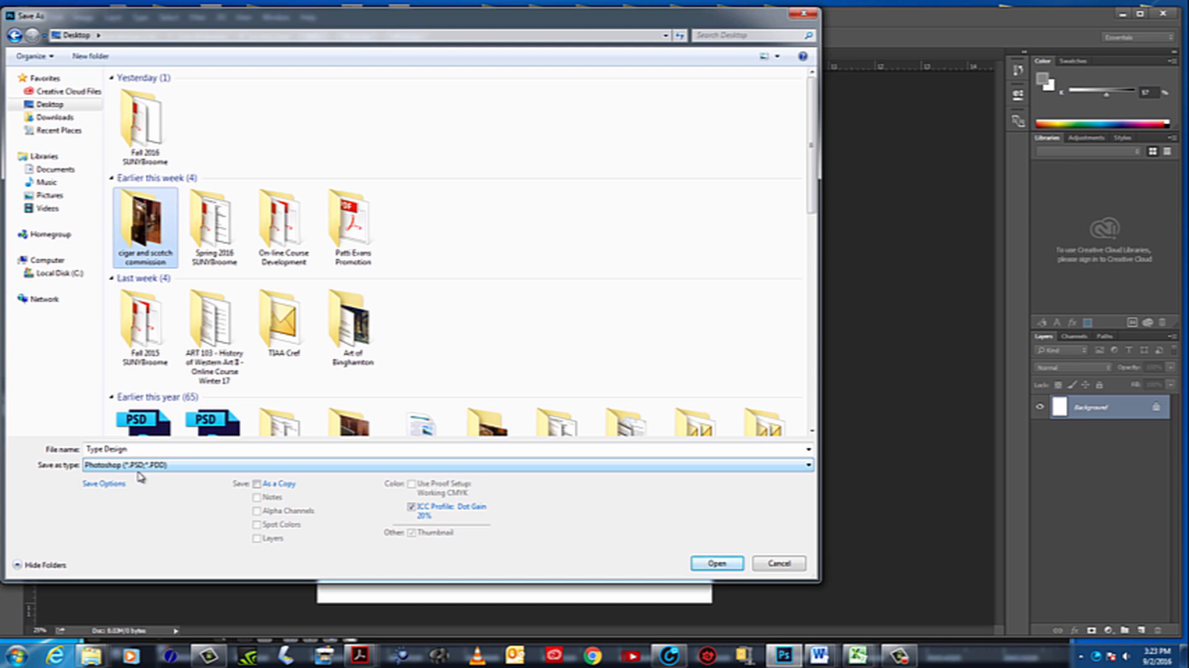
{"action": "left_click", "coordinate": [712, 563]}
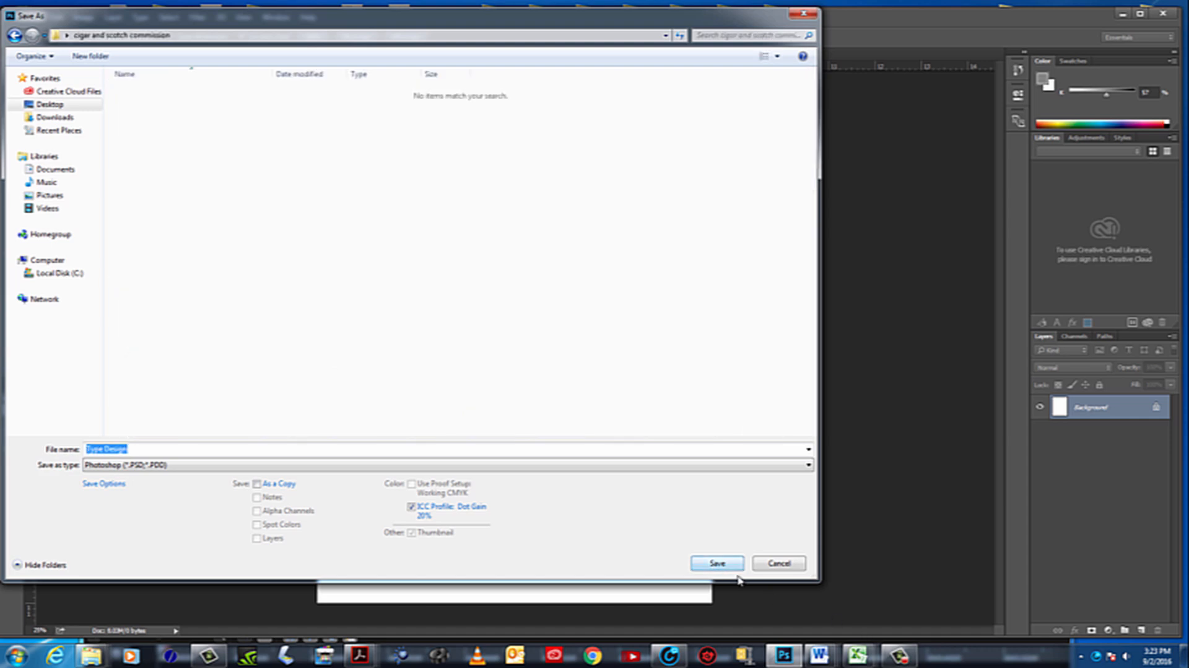
{"action": "left_click", "coordinate": [50, 104]}
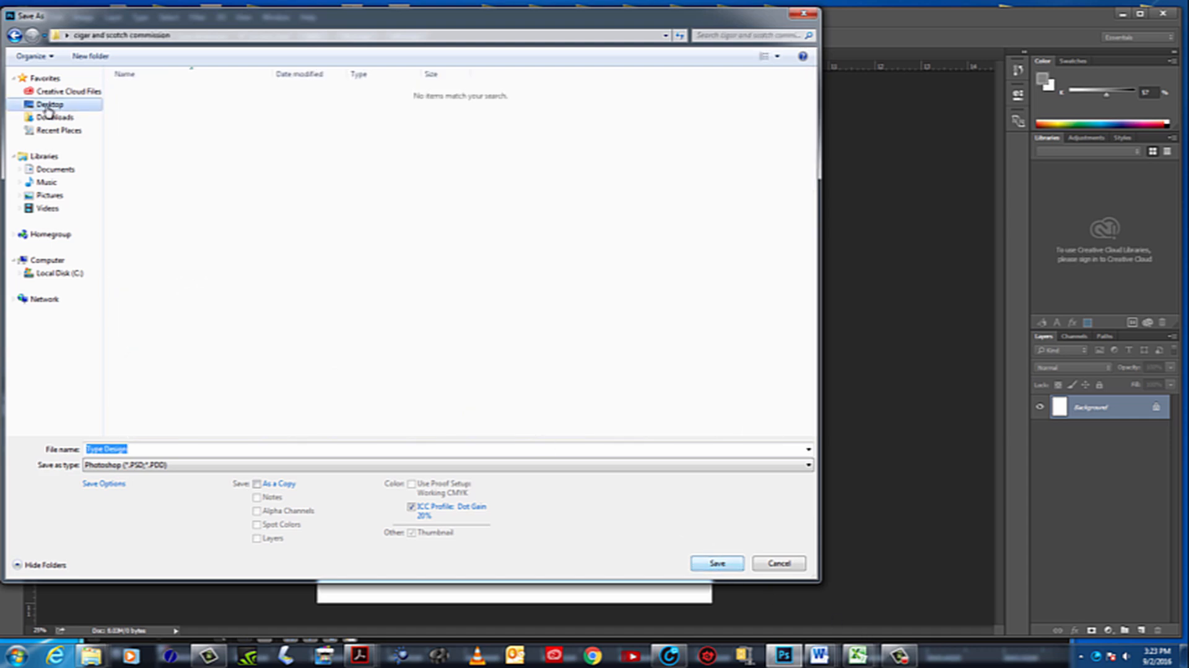
Save the document on the Desktop as Type Design in Photoshop format
{"action": "left_click", "coordinate": [719, 564]}
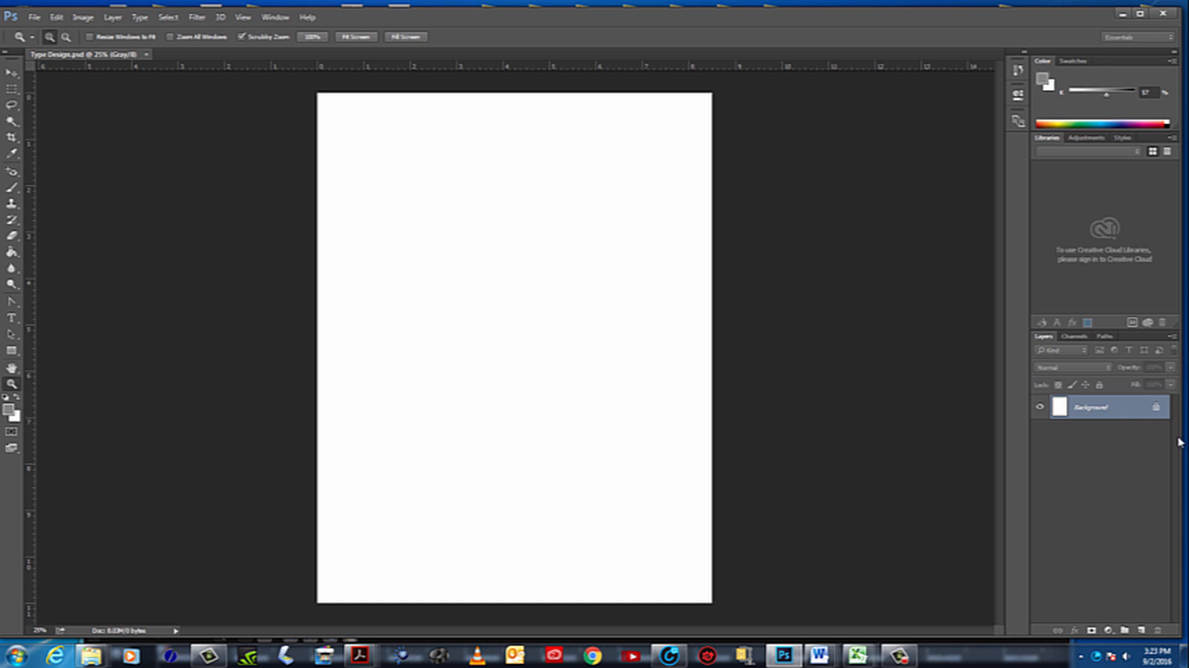
{"action": "left_click", "coordinate": [12, 318]}
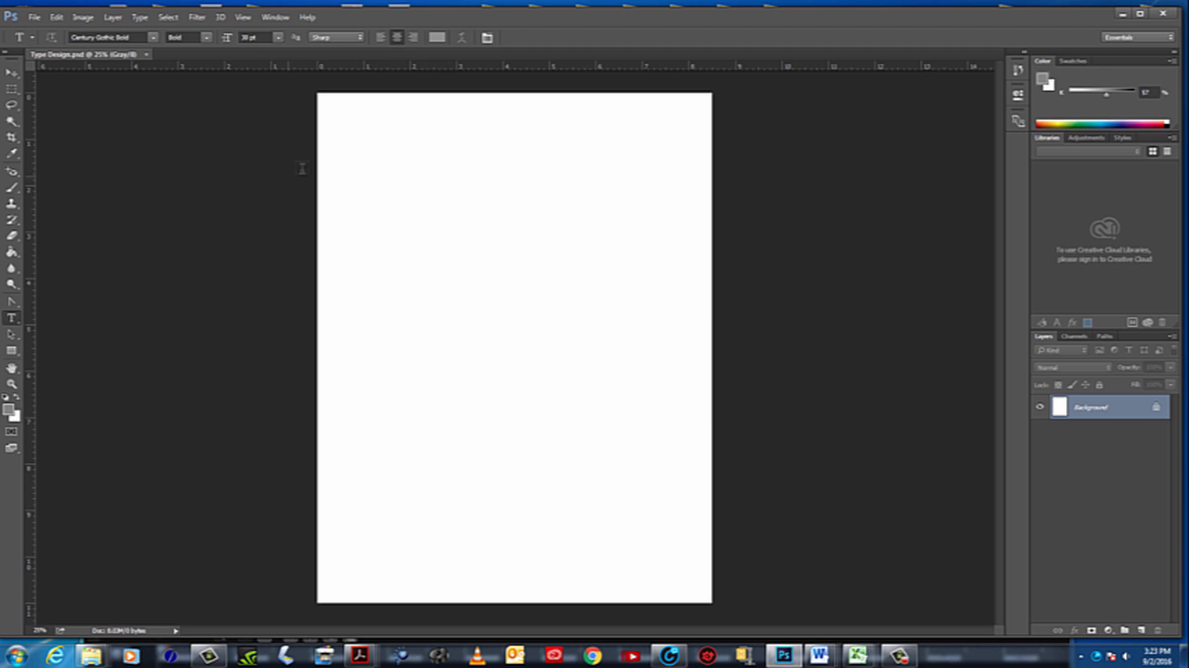
{"action": "left_click", "coordinate": [347, 180]}
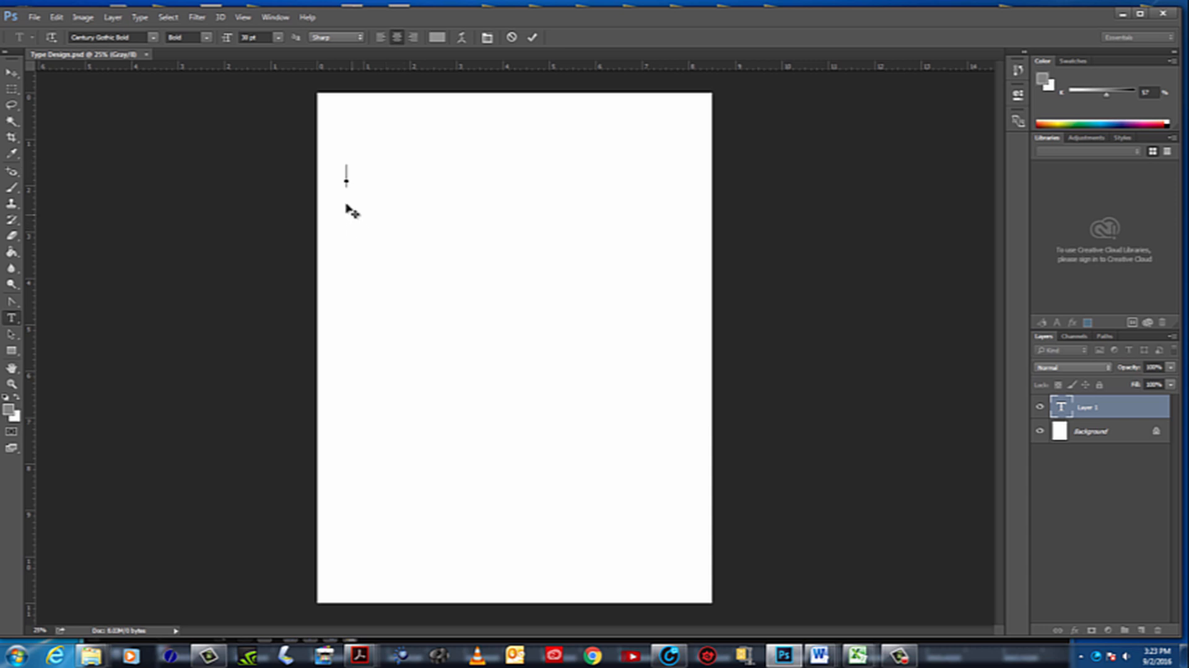
{"action": "left_click", "coordinate": [12, 75]}
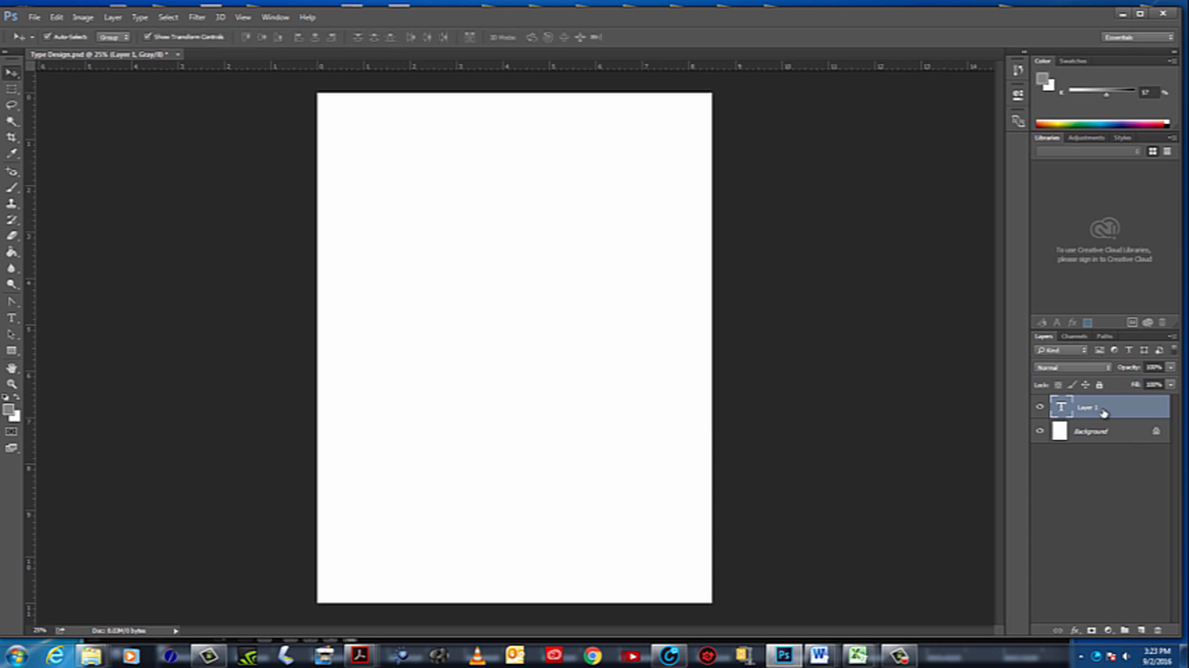
{"action": "left_click_drag", "start_coordinate": [1102, 407], "coordinate": [1159, 636]}
{"action": "left_click_drag", "start_coordinate": [1099, 407], "coordinate": [1161, 631]}
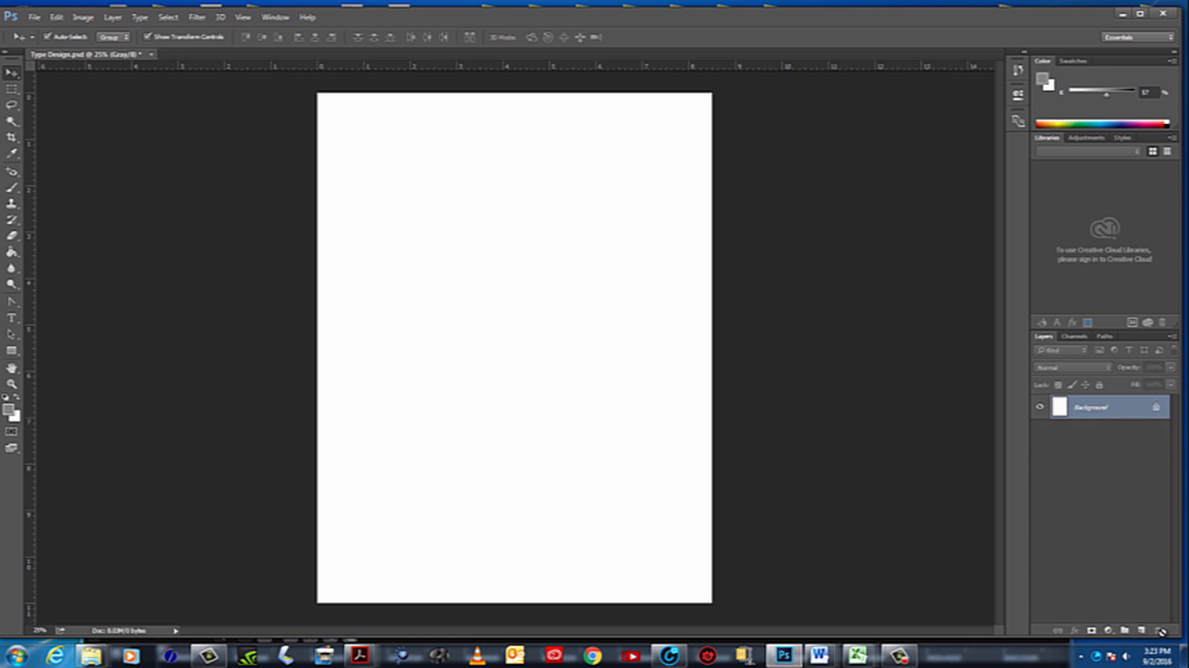
Add the uppercase alphabet ABCDEFGHIJKLMNOPQRSTUVWXYZ as one text line near the top of the page and move it fully inside the page edges
{"action": "left_click", "coordinate": [13, 320]}
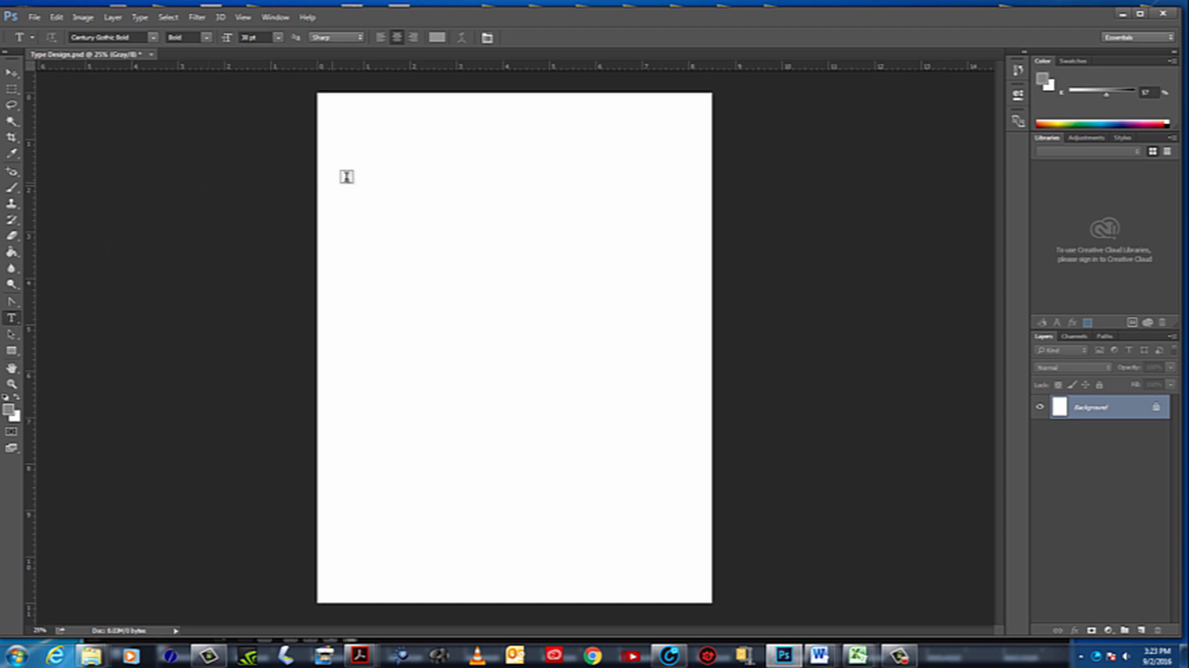
{"action": "left_click", "coordinate": [354, 149]}
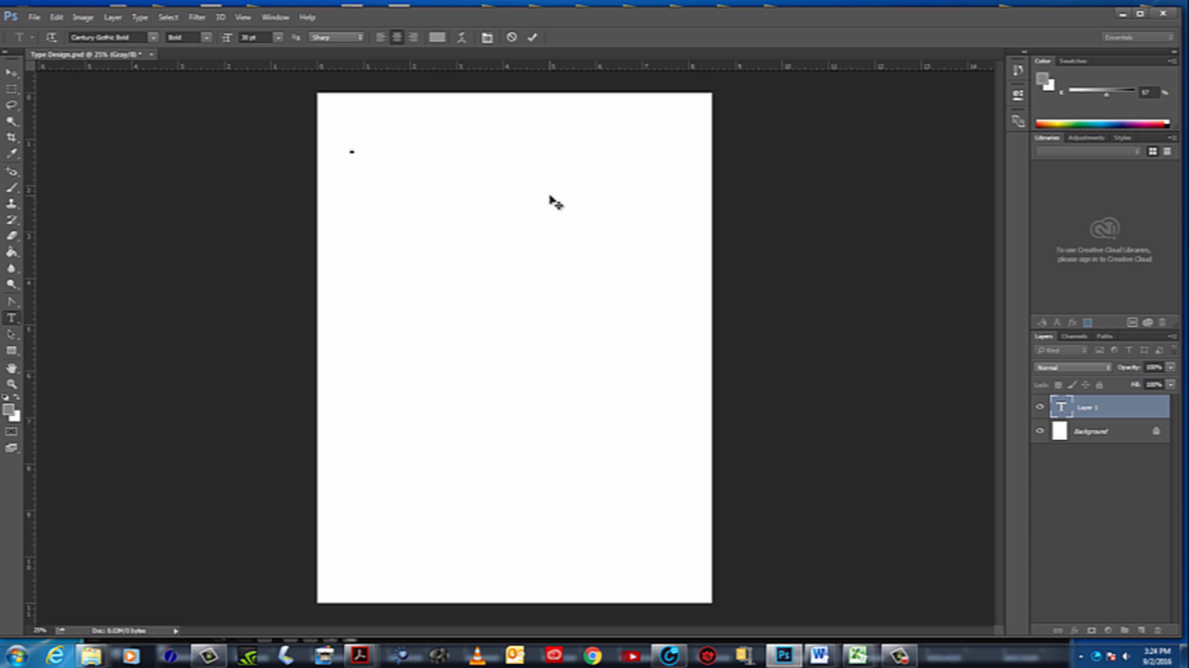
{"action": "type", "text": "BCDEFGHI"}
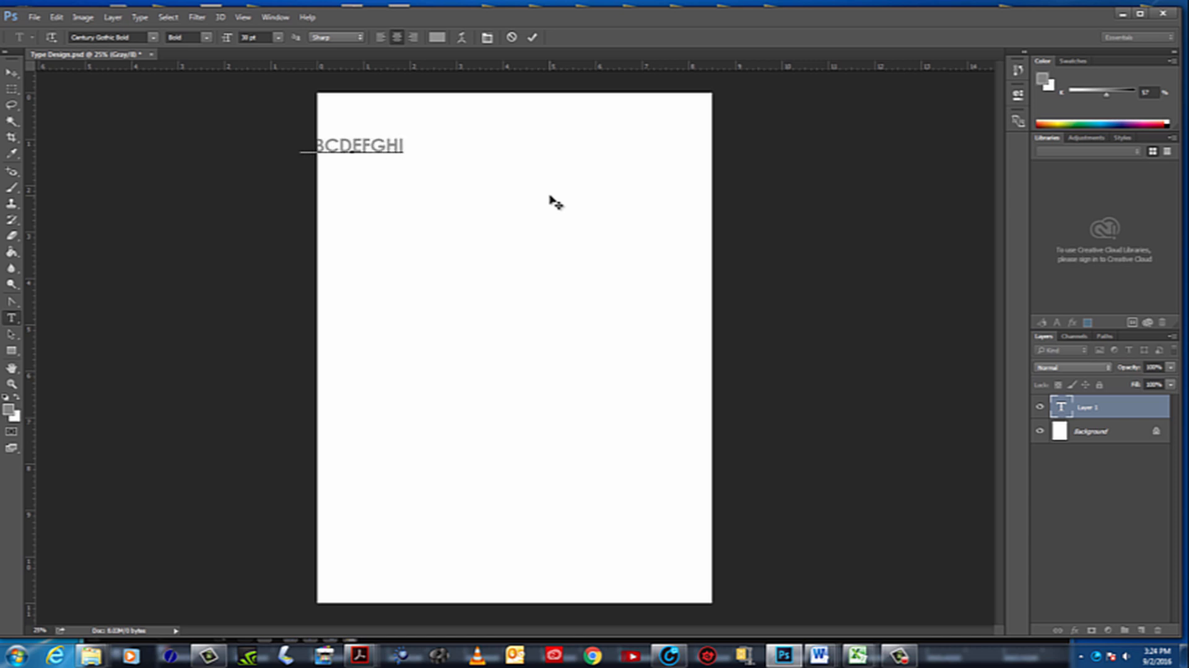
{"action": "type", "text": "JKLMN"}
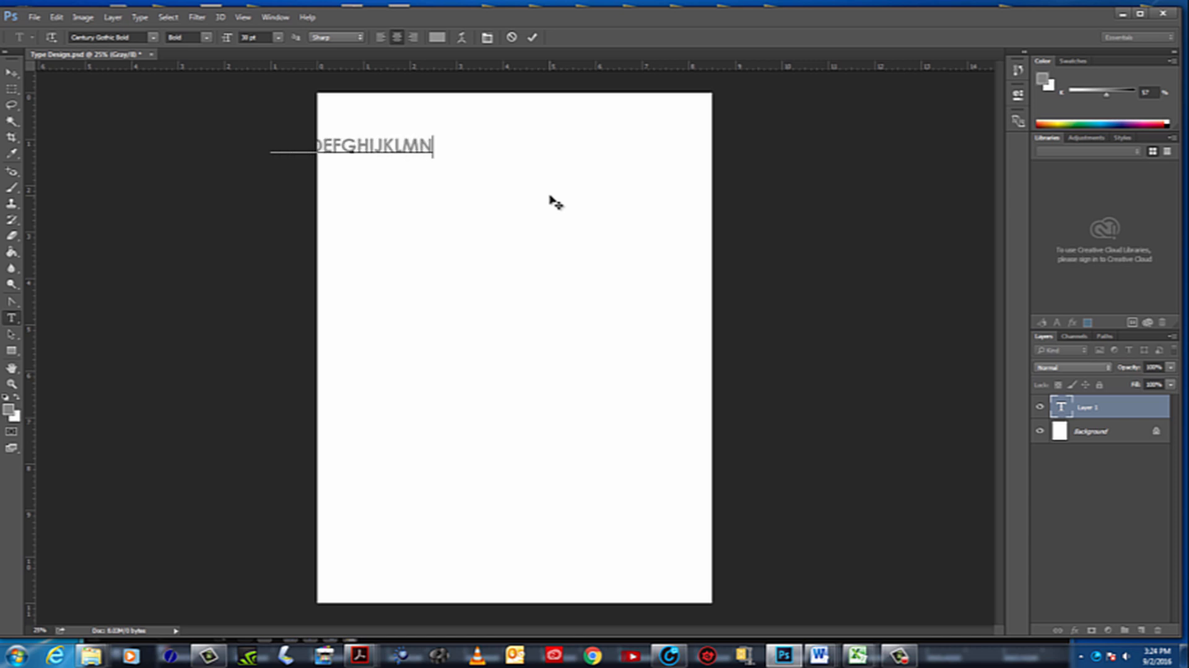
{"action": "type", "text": "OPQ"}
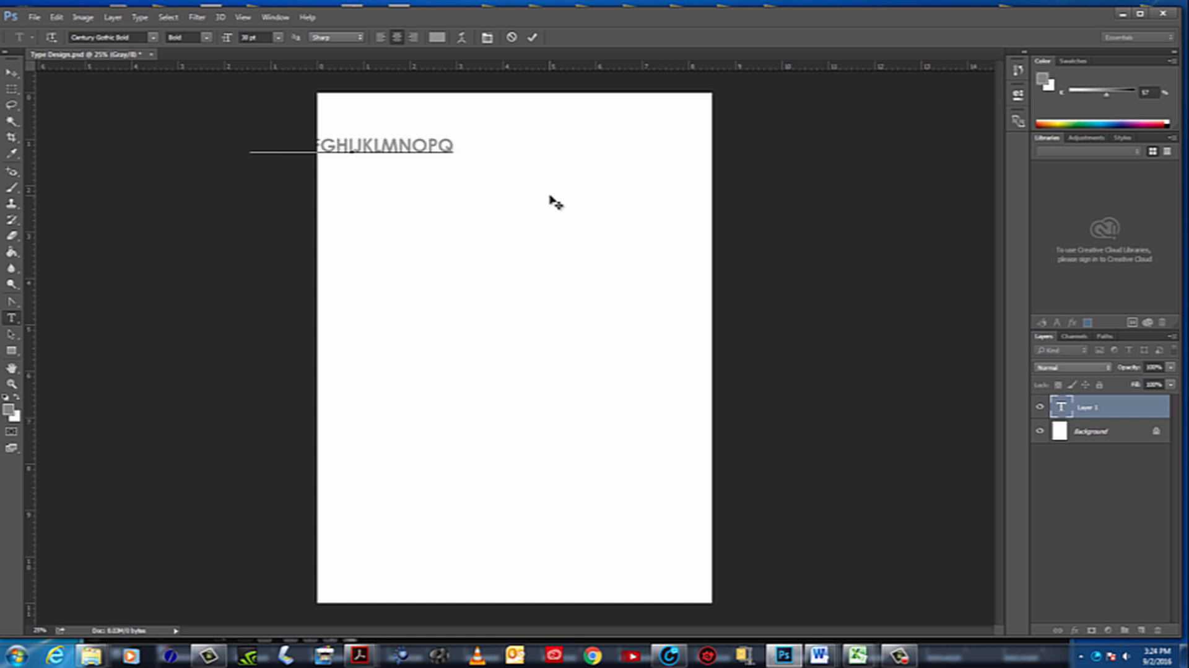
{"action": "type", "text": "RST"}
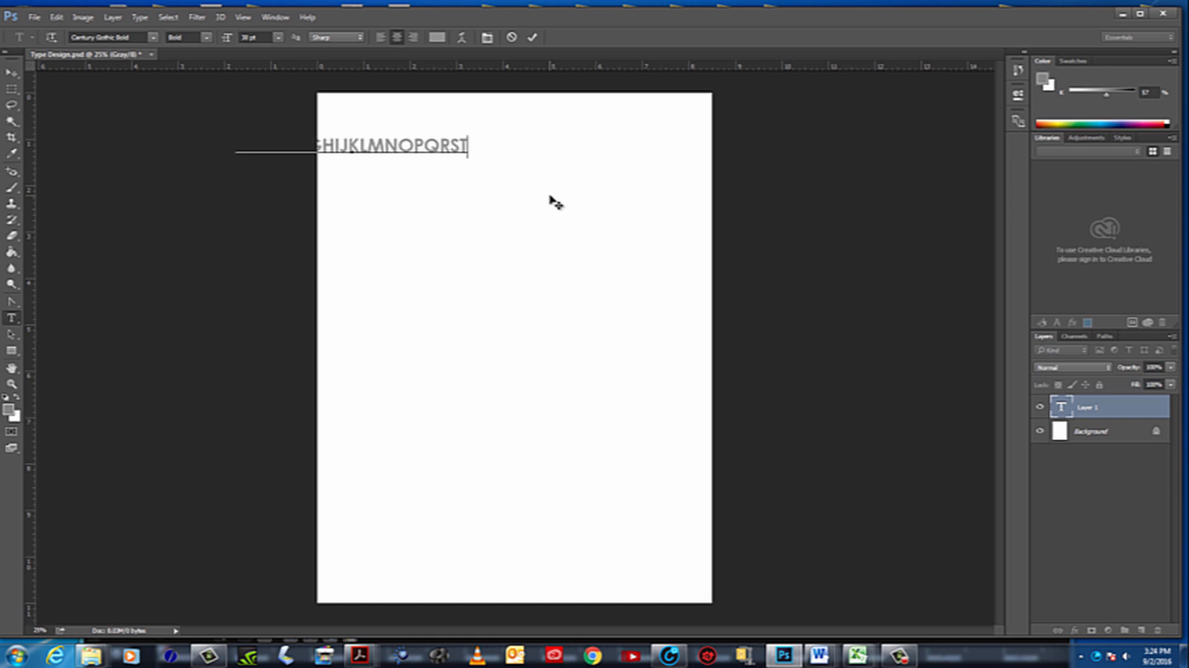
{"action": "type", "text": "UV"}
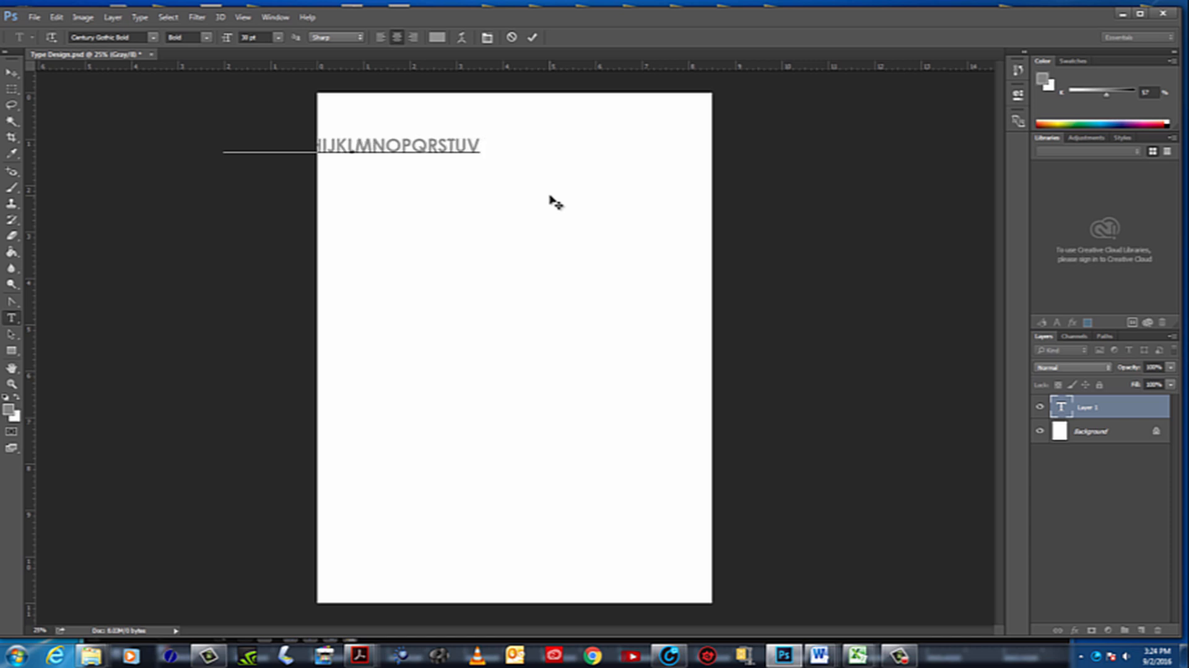
{"action": "type", "text": "WX"}
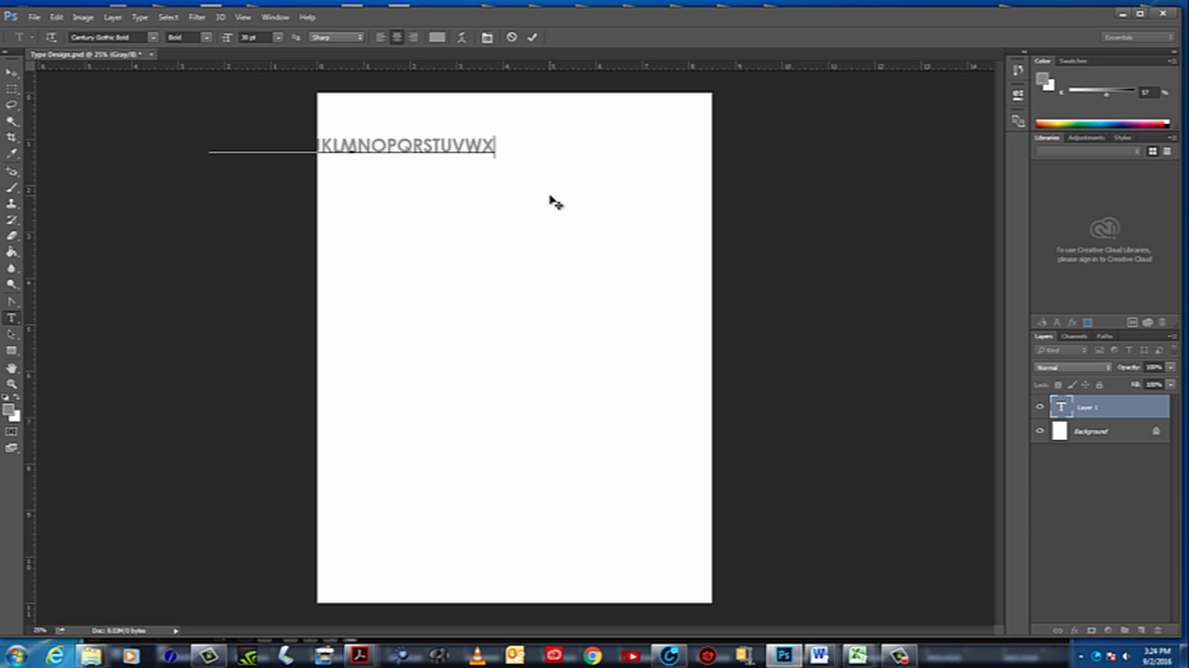
{"action": "type", "text": "YZ"}
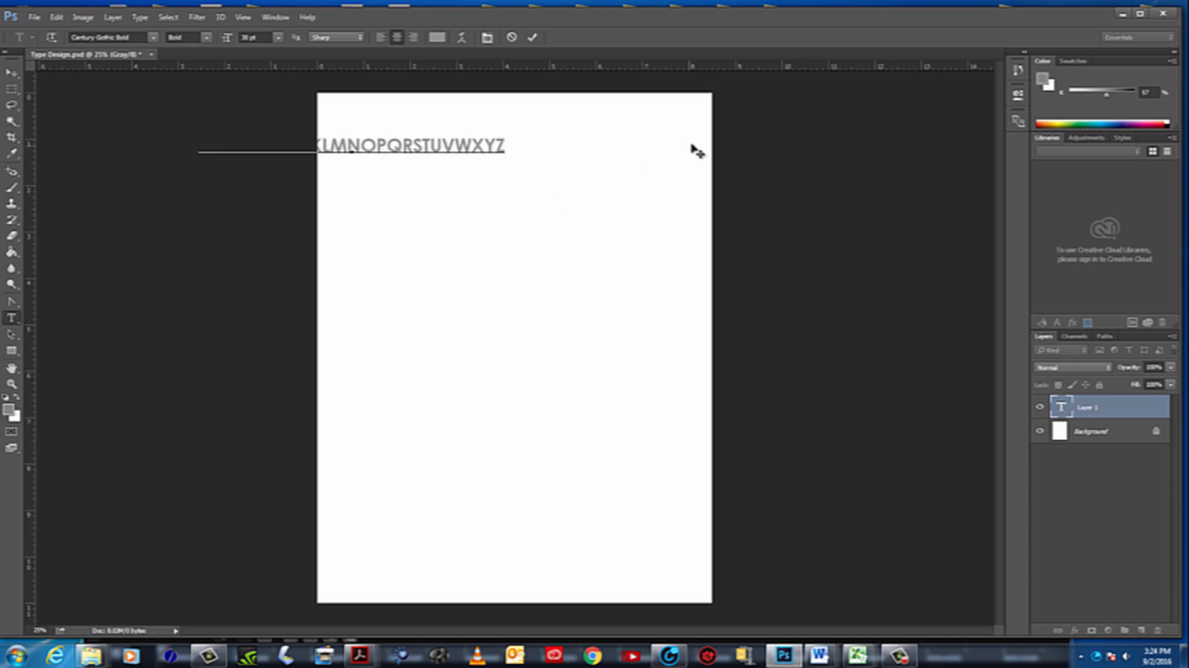
{"action": "left_click", "coordinate": [9, 72]}
{"action": "left_click_drag", "start_coordinate": [425, 151], "coordinate": [513, 155]}
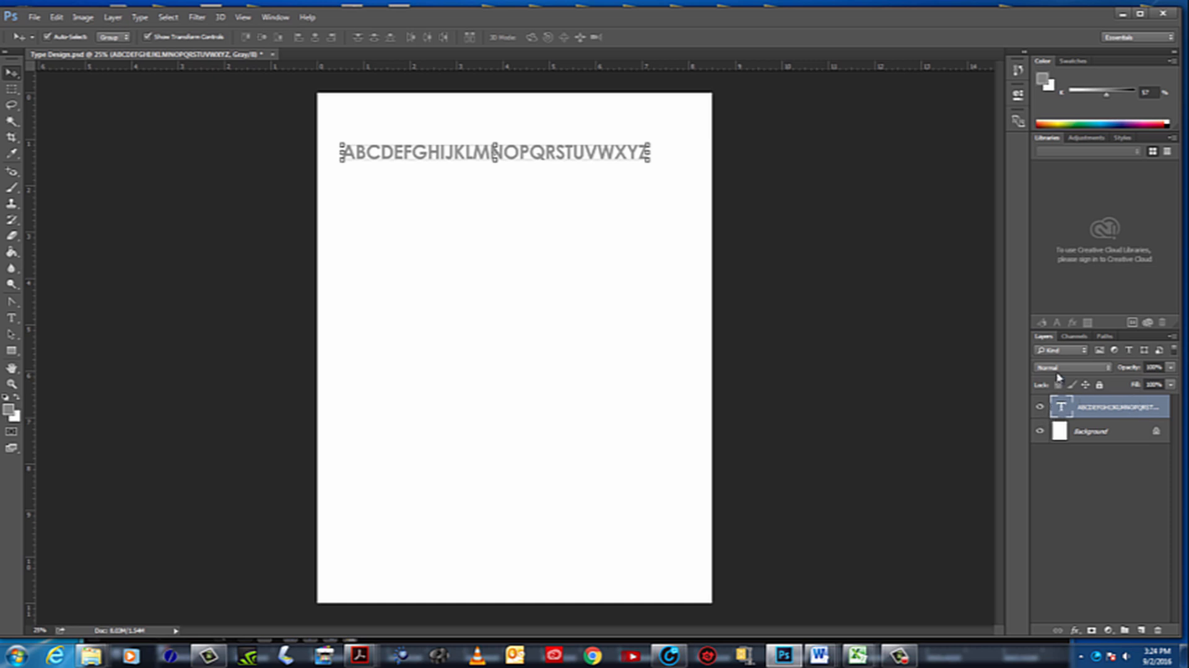
Undock the Layers panel, make it taller and place it in the empty area beside the page
{"action": "left_click_drag", "start_coordinate": [1044, 337], "coordinate": [777, 135]}
{"action": "left_click_drag", "start_coordinate": [906, 262], "coordinate": [939, 462]}
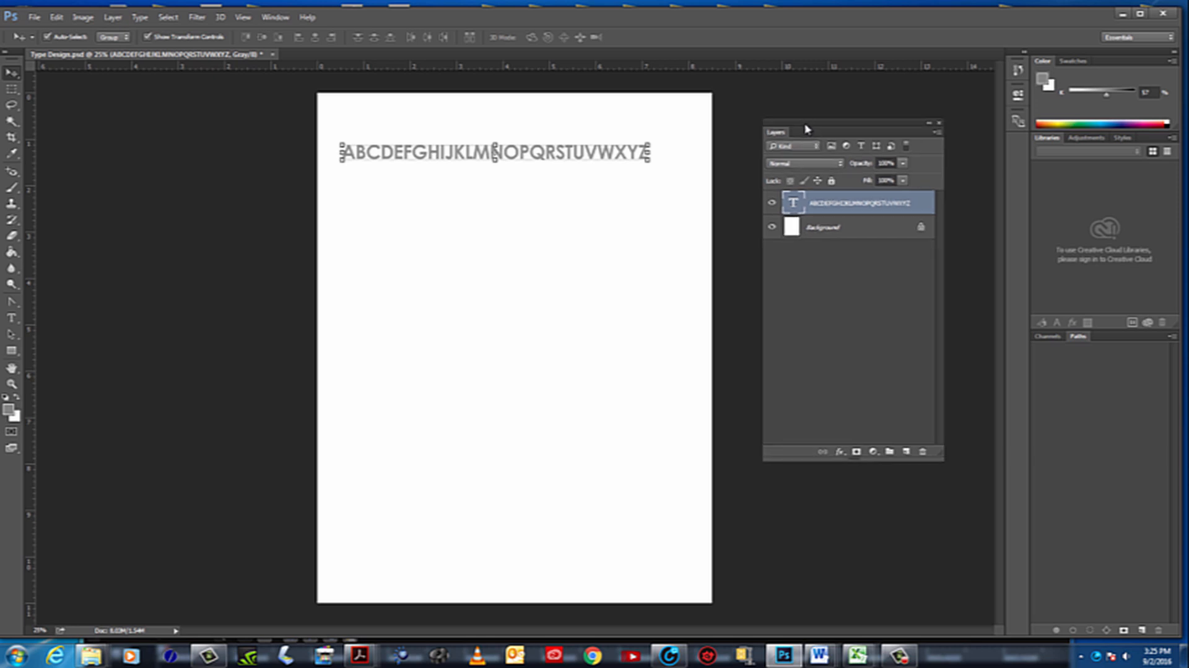
{"action": "left_click_drag", "start_coordinate": [777, 137], "coordinate": [799, 198]}
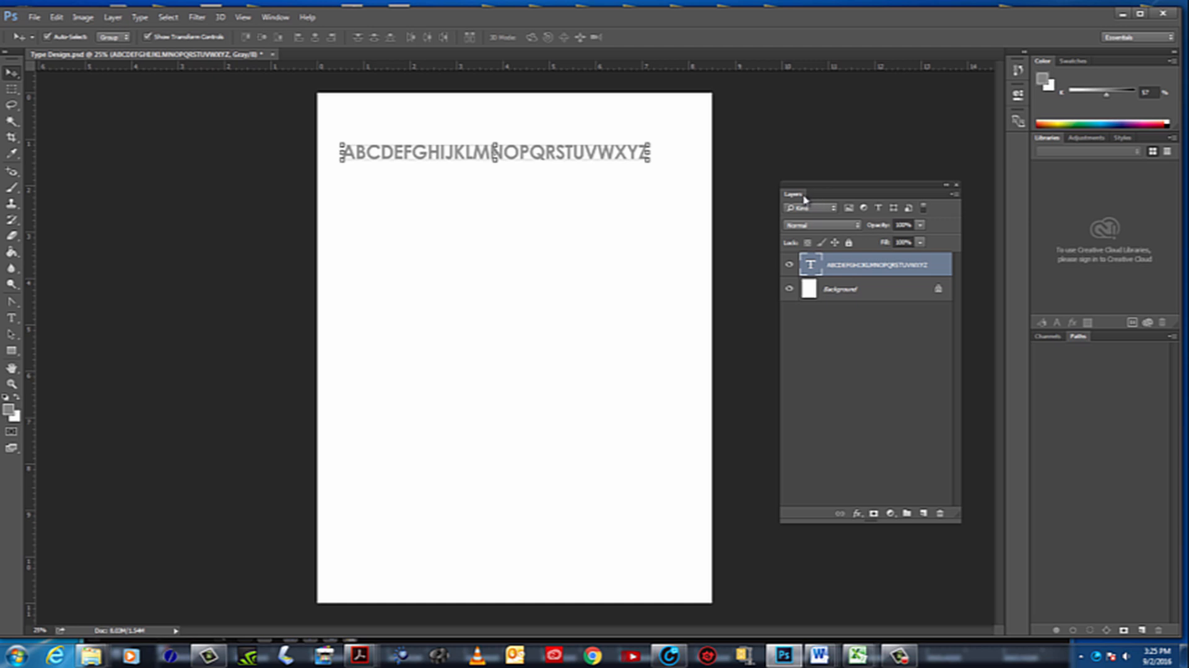
{"action": "left_click_drag", "start_coordinate": [799, 198], "coordinate": [790, 160]}
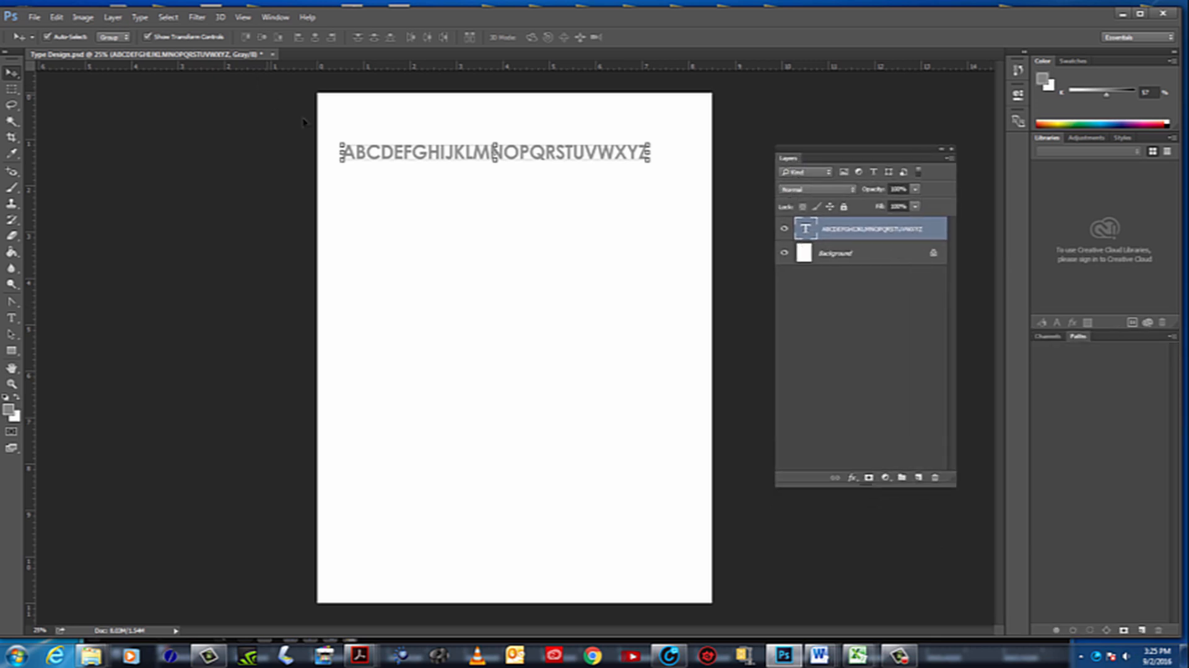
Recolor the uppercase alphabet text to 100% black and shift the line slightly near the top of the page
{"action": "double_click", "coordinate": [808, 229]}
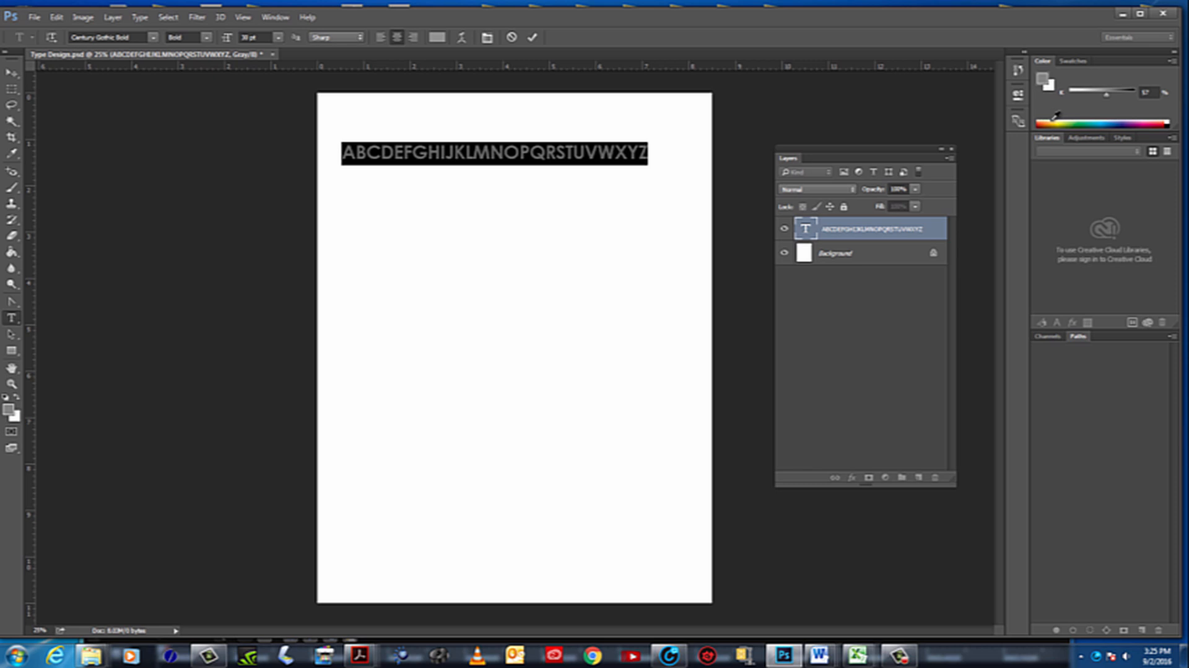
{"action": "left_click", "coordinate": [1171, 122]}
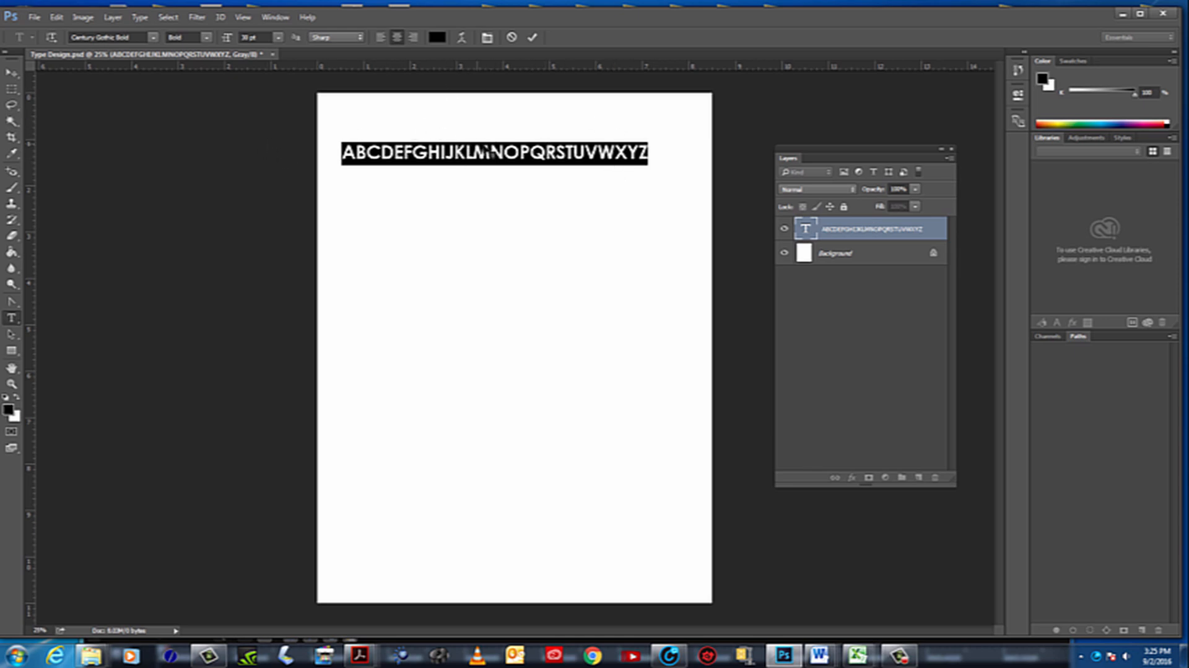
{"action": "left_click", "coordinate": [12, 74]}
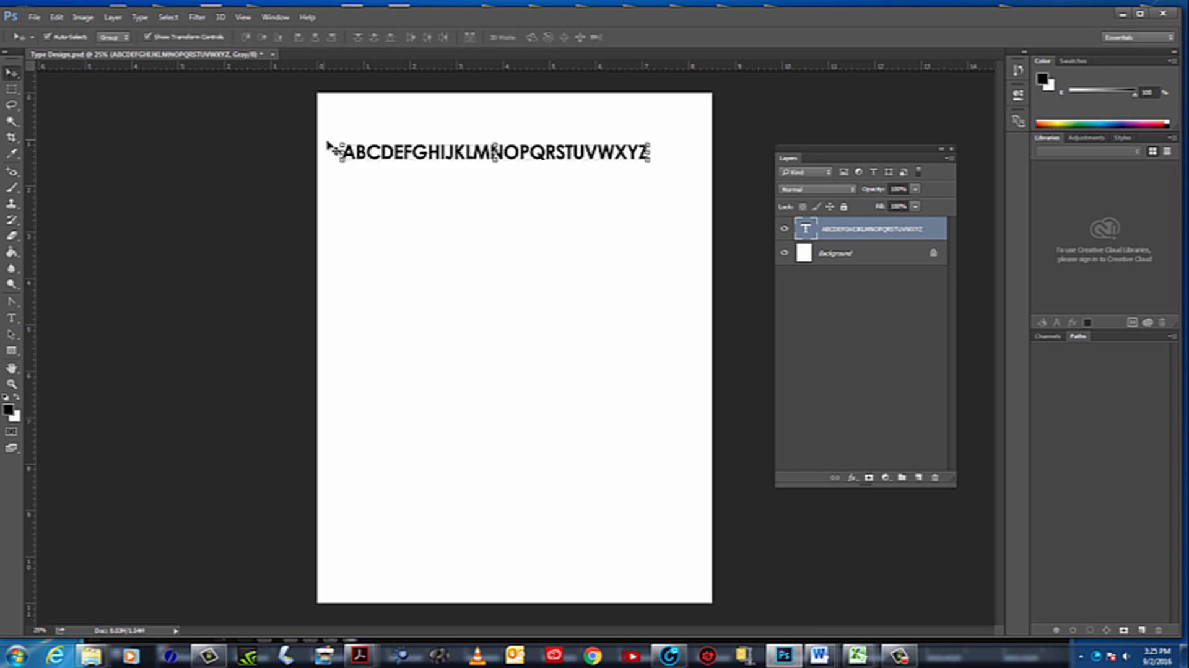
{"action": "mouse_move", "coordinate": [494, 153]}
{"action": "left_mouse_down"}
{"action": "mouse_move", "coordinate": [498, 181]}
{"action": "mouse_move", "coordinate": [498, 150]}
{"action": "mouse_move", "coordinate": [474, 147]}
{"action": "left_mouse_up"}
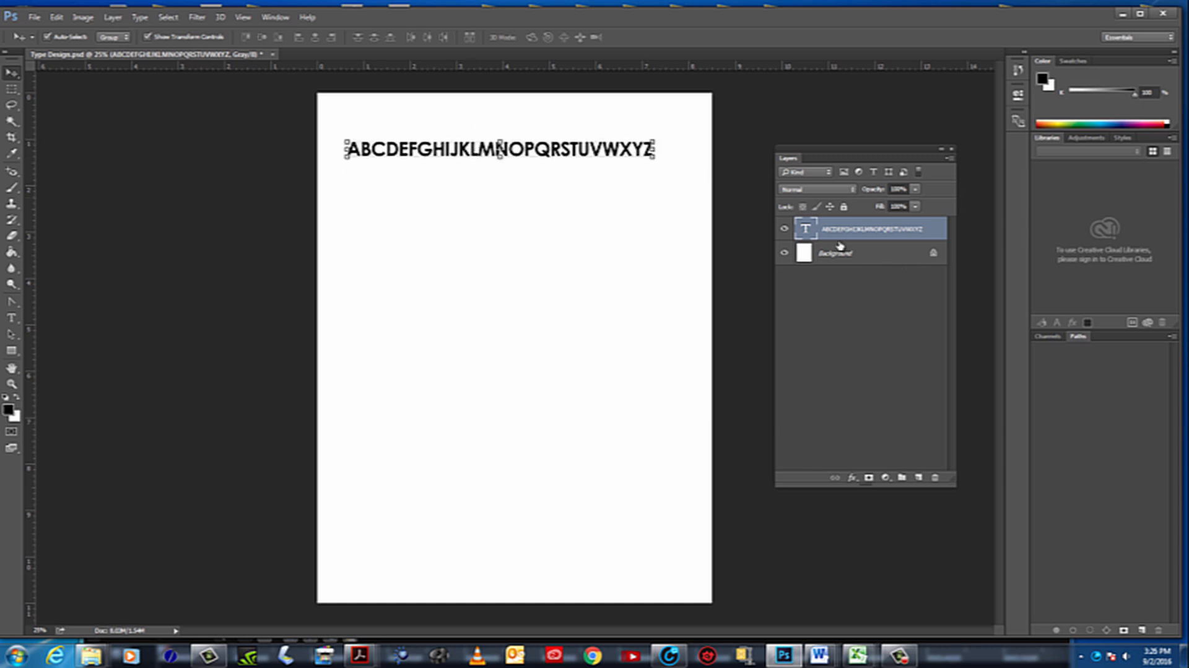
Toggle the visibility of the uppercase alphabet layer and the Background layer to examine what each contains, leaving both shown
{"action": "left_click", "coordinate": [785, 229]}
{"action": "left_click", "coordinate": [785, 229]}
{"action": "left_click", "coordinate": [785, 229]}
{"action": "left_click", "coordinate": [785, 229]}
{"action": "left_click", "coordinate": [785, 252]}
{"action": "left_click", "coordinate": [785, 252]}
{"action": "left_click", "coordinate": [785, 254]}
{"action": "left_click", "coordinate": [785, 253]}
{"action": "left_click", "coordinate": [786, 254]}
{"action": "left_click", "coordinate": [785, 253]}
{"action": "left_click", "coordinate": [785, 253]}
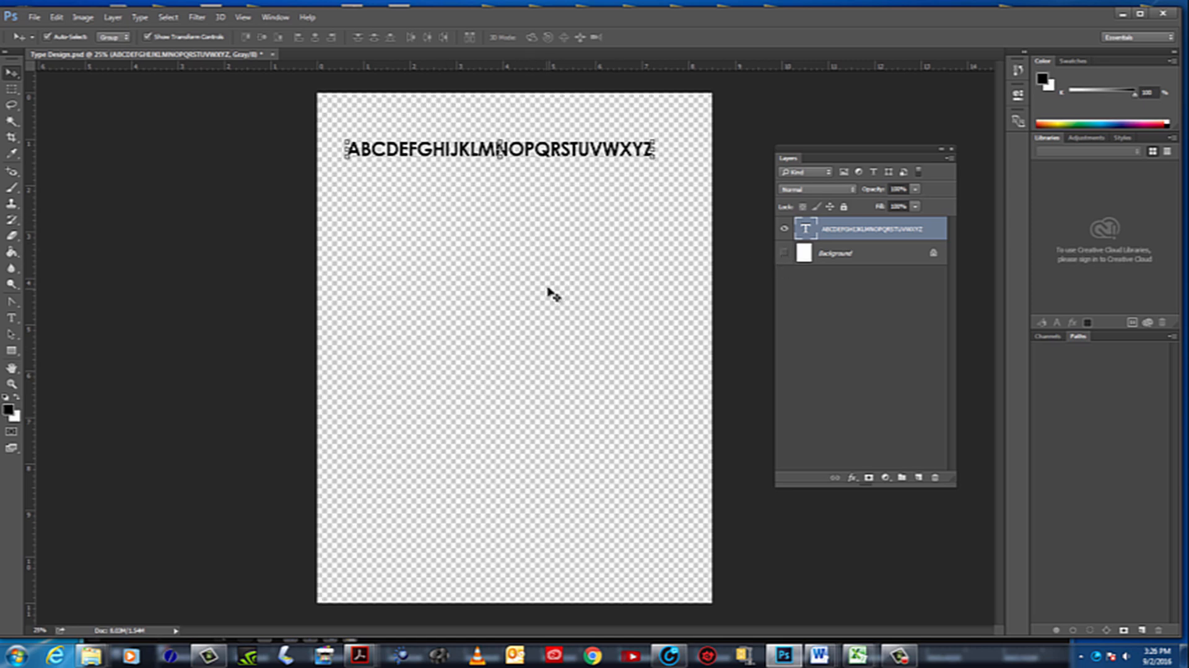
{"action": "left_click", "coordinate": [785, 252]}
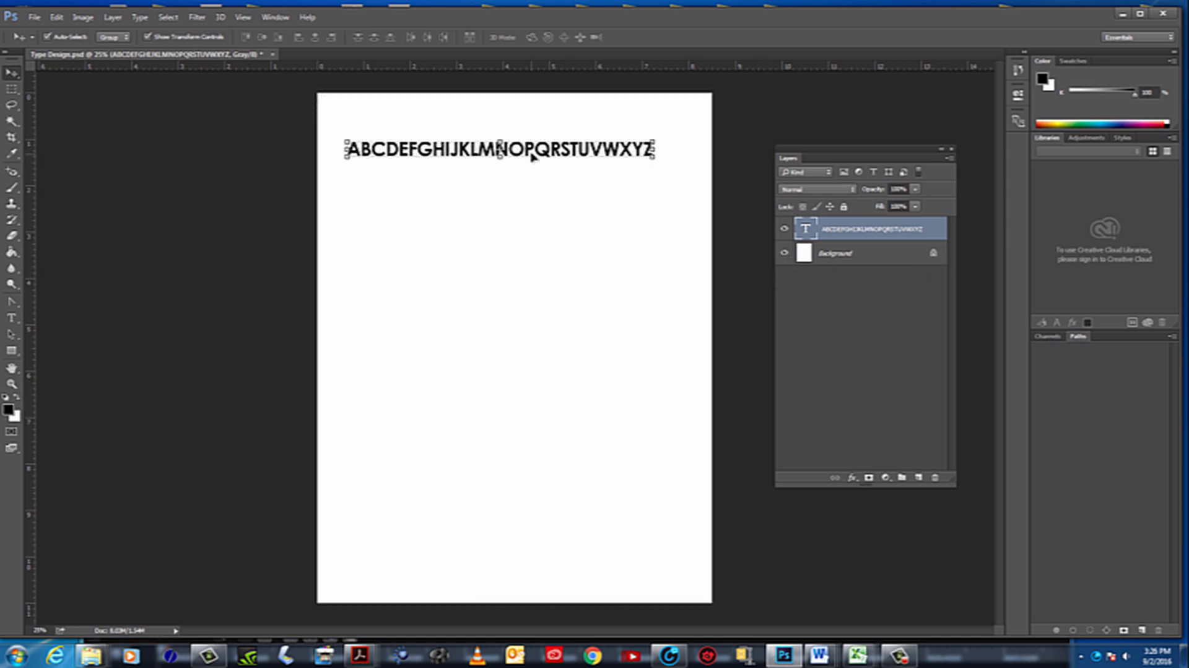
{"action": "left_click_drag", "start_coordinate": [533, 149], "coordinate": [534, 149]}
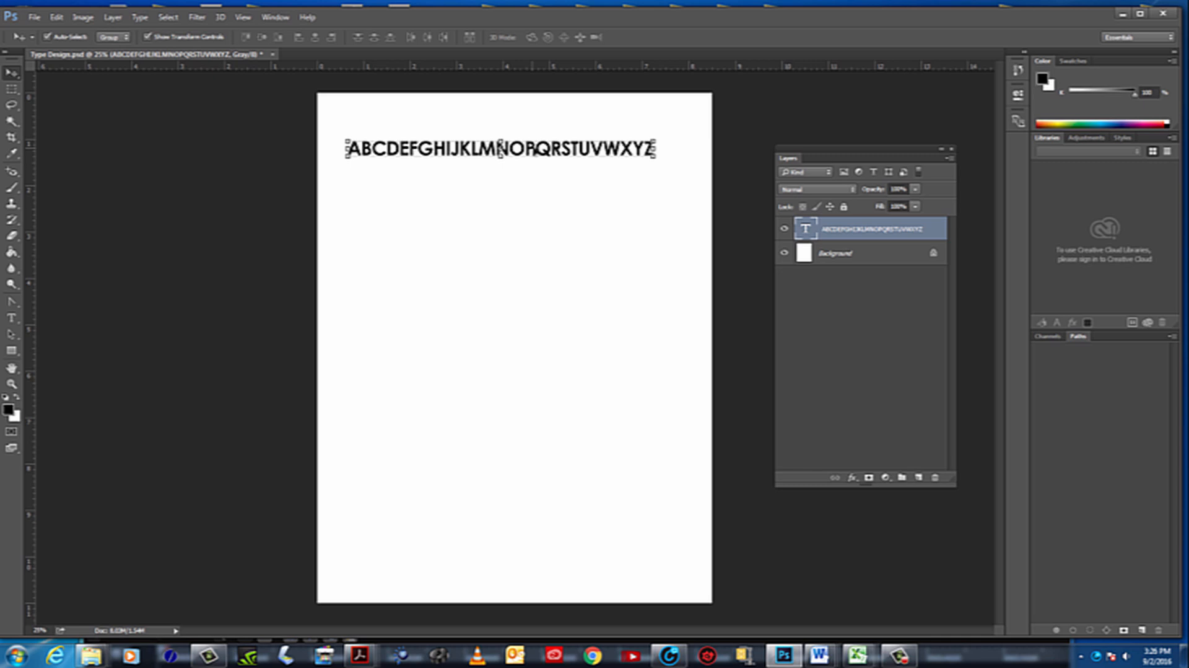
Add the lowercase alphabet abcdefghijklmnopqrstuvwxyz as a separate text layer starting near the left edge, around the middle of the page
{"action": "left_click", "coordinate": [13, 319]}
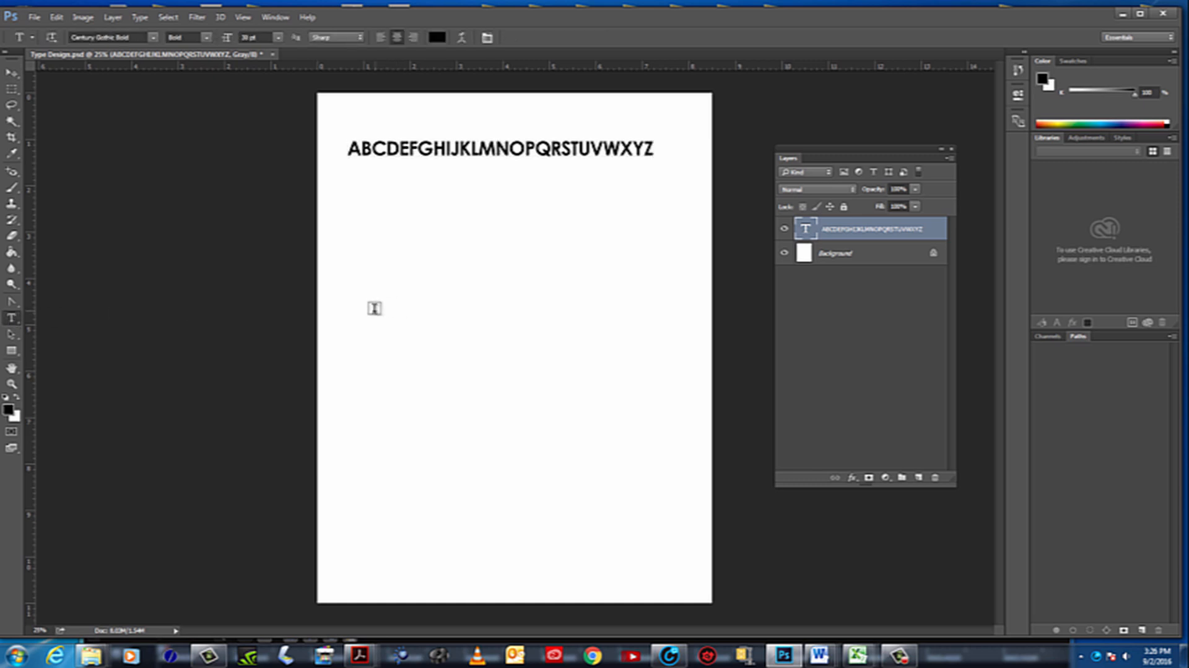
{"action": "left_click", "coordinate": [366, 309]}
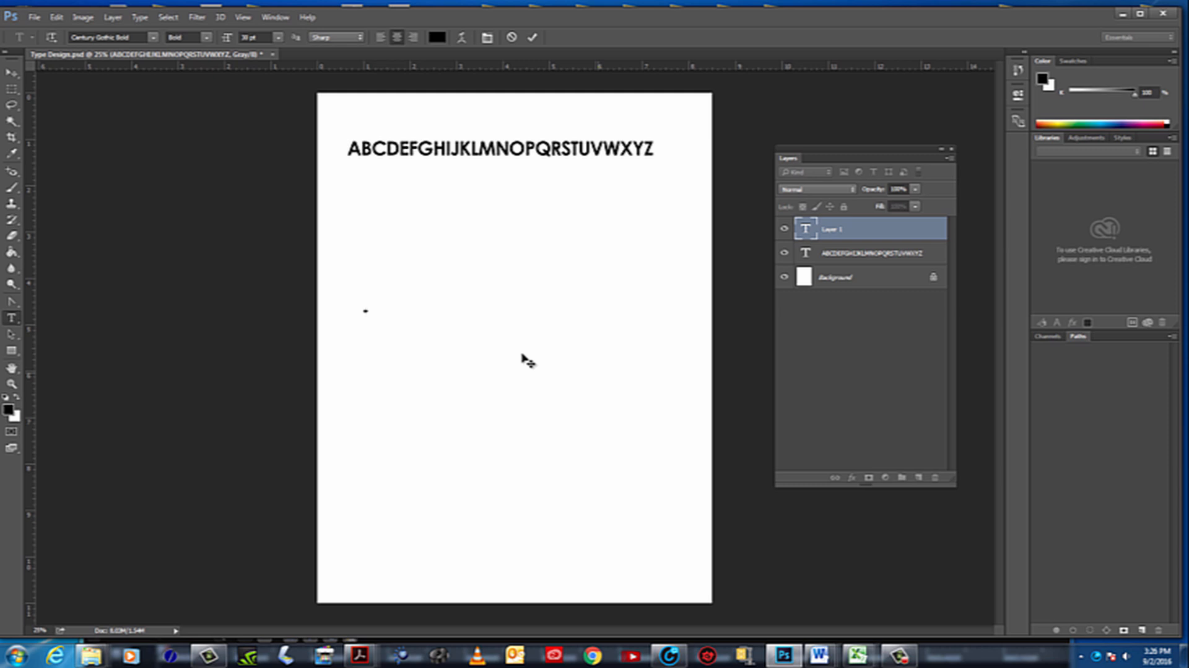
{"action": "type", "text": "abcdef"}
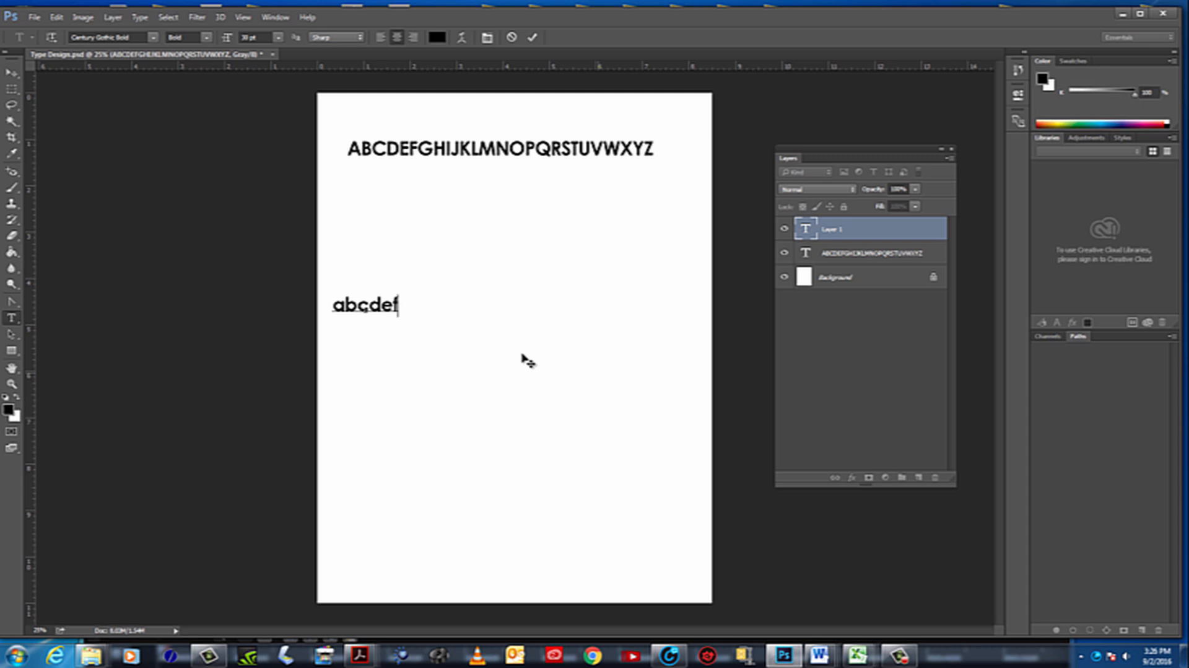
{"action": "type", "text": "ghi"}
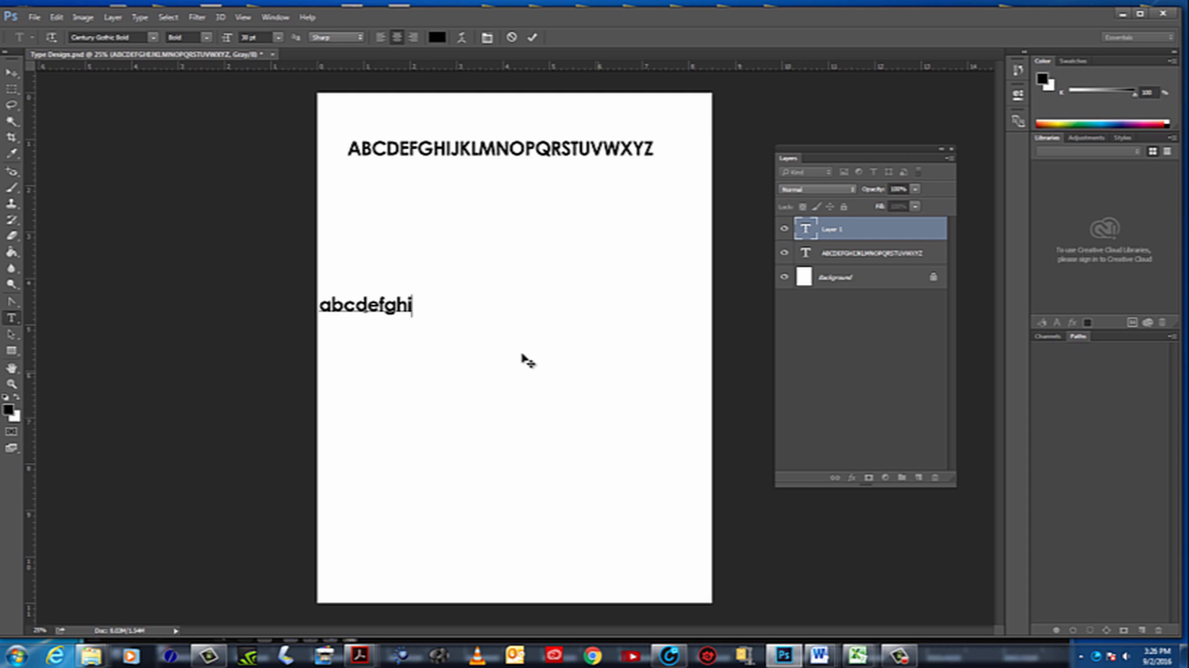
{"action": "type", "text": "jkl"}
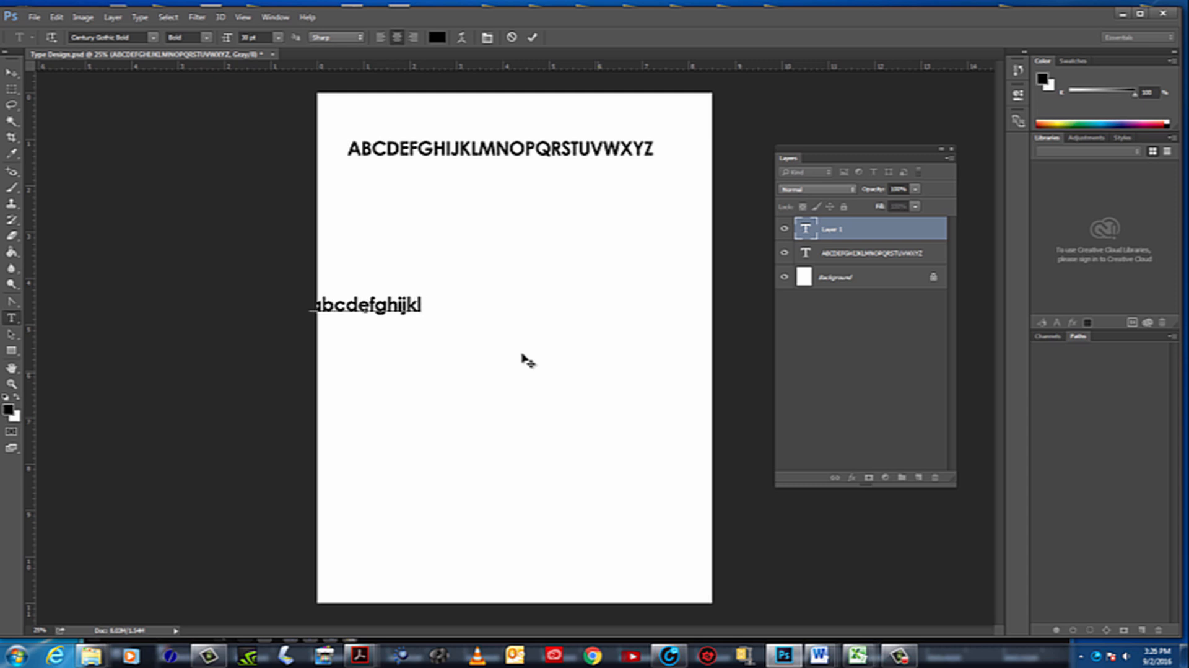
{"action": "type", "text": "mno"}
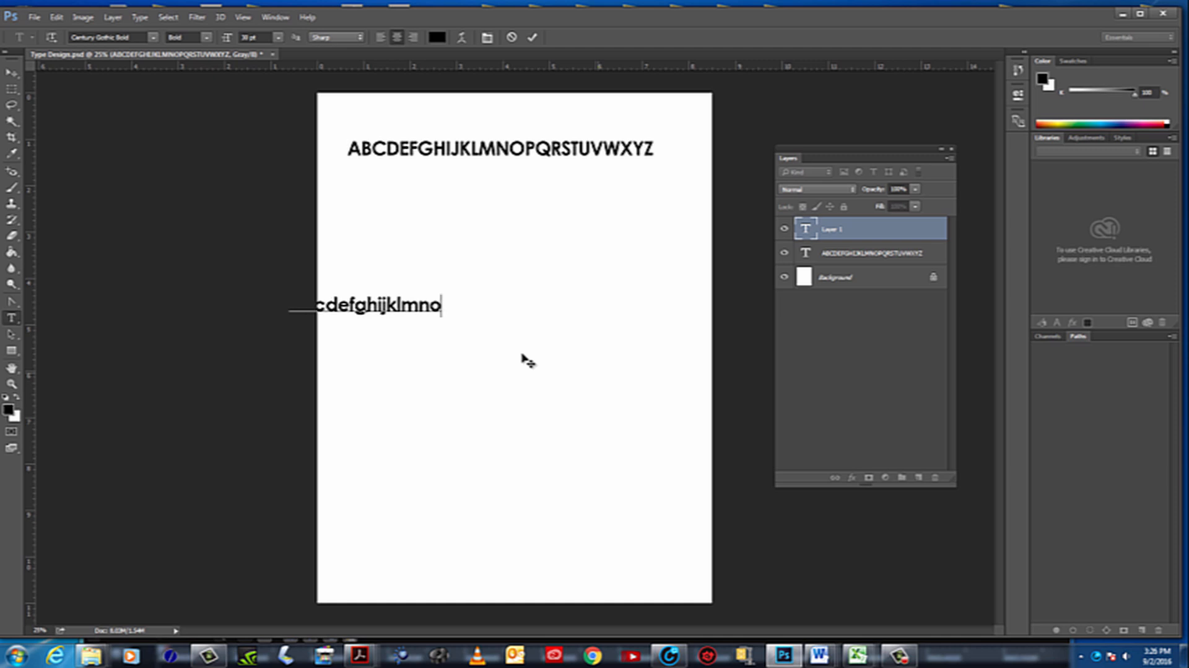
{"action": "type", "text": "pqr"}
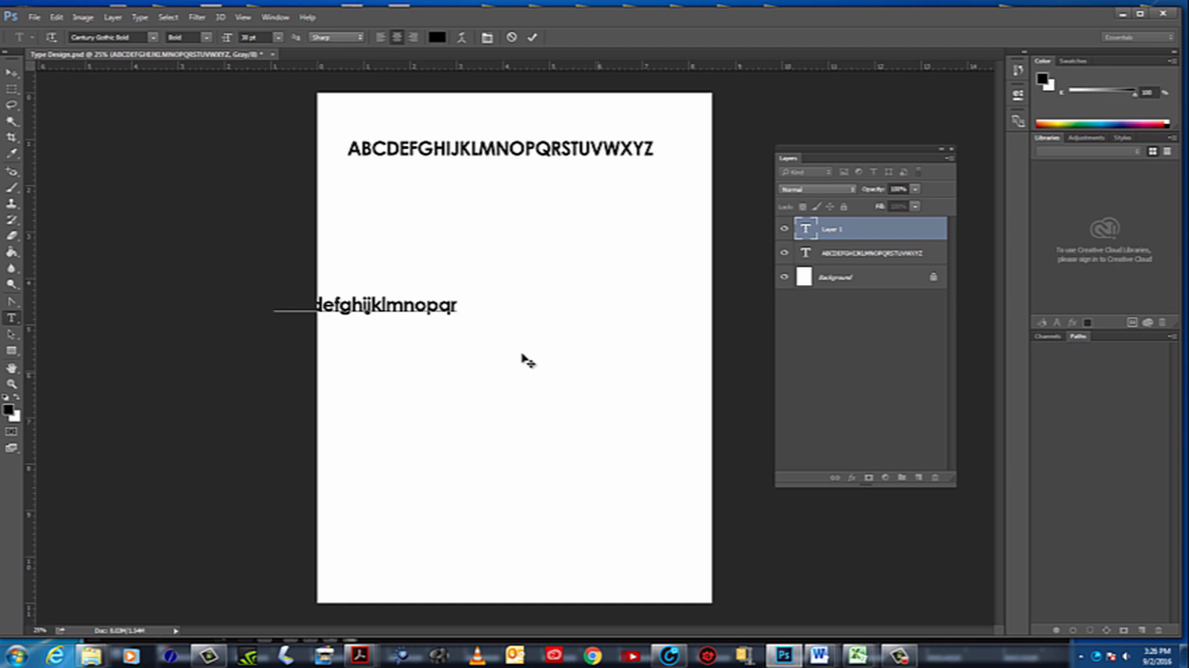
{"action": "type", "text": "stu"}
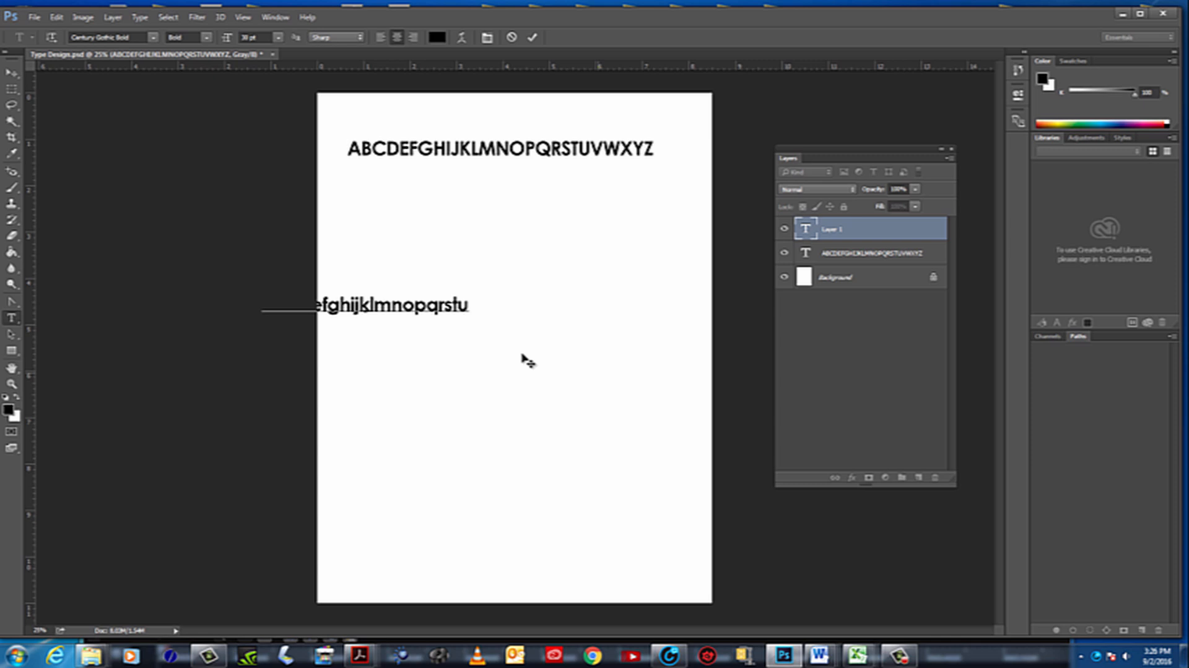
{"action": "type", "text": "vwxy"}
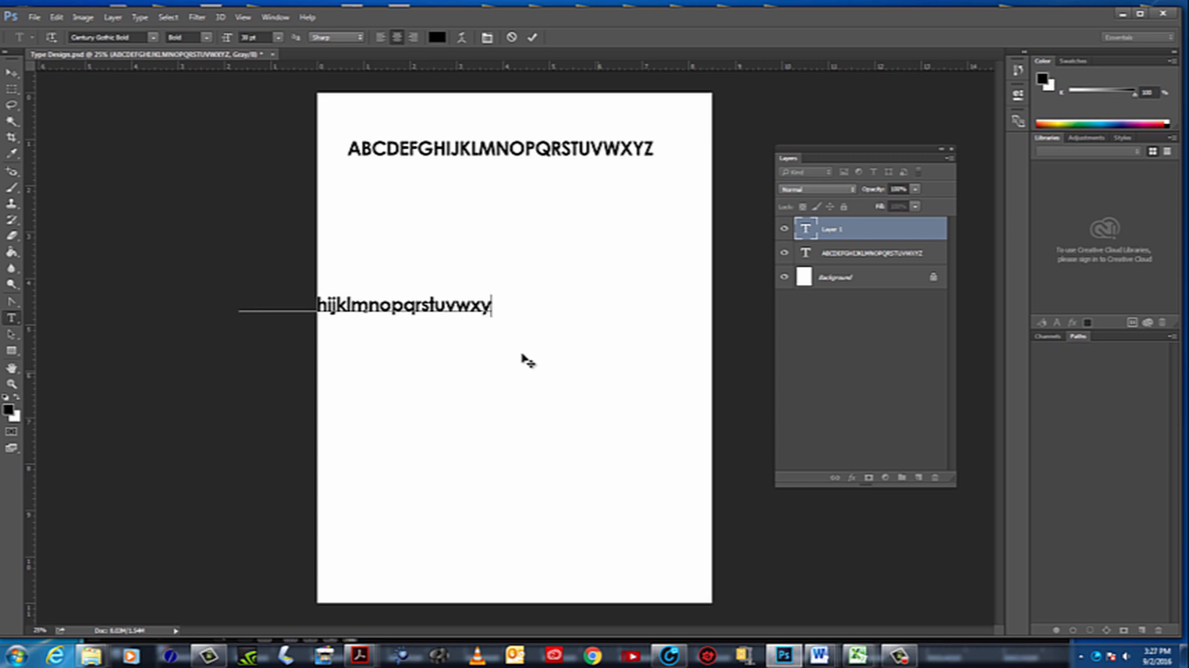
{"action": "type", "text": "z"}
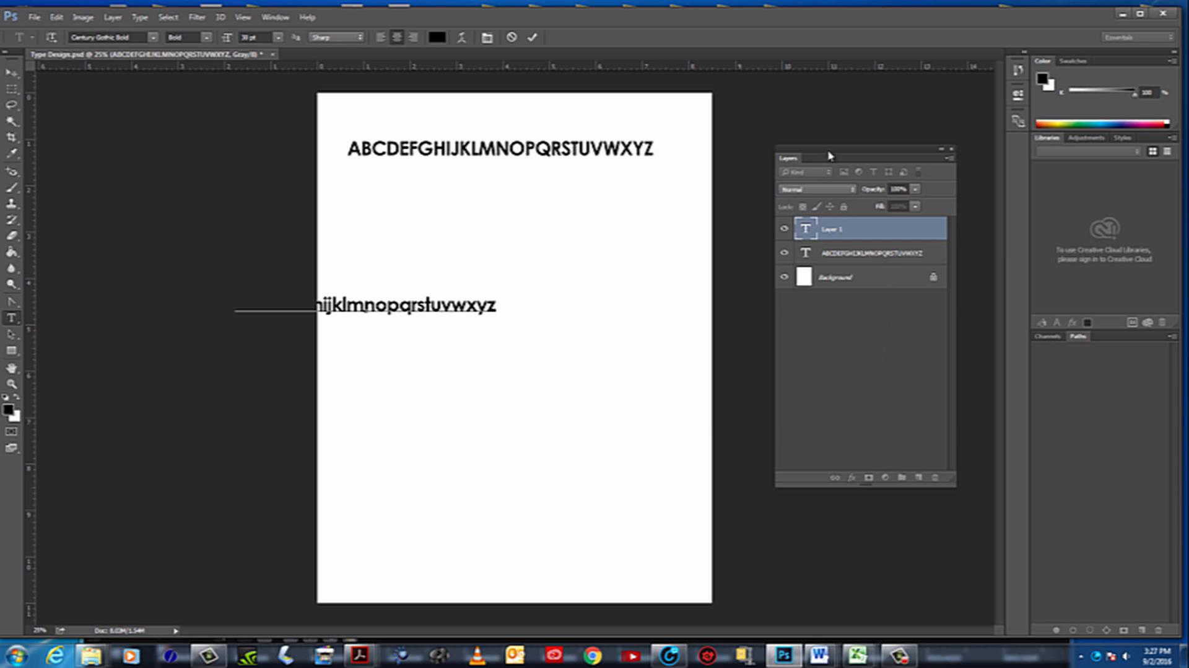
Move the lowercase alphabet onto the page just below the uppercase line, apply the transformation, and park the Layers panel beside the page
{"action": "left_click_drag", "start_coordinate": [837, 157], "coordinate": [576, 223]}
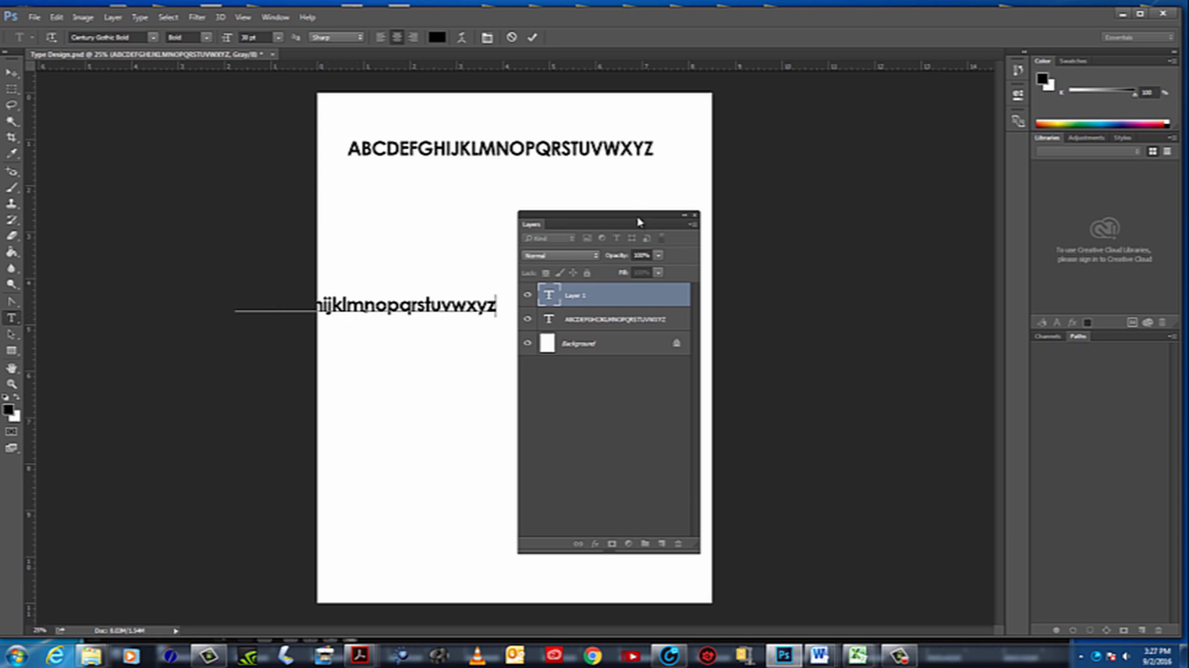
{"action": "left_click_drag", "start_coordinate": [639, 221], "coordinate": [775, 206]}
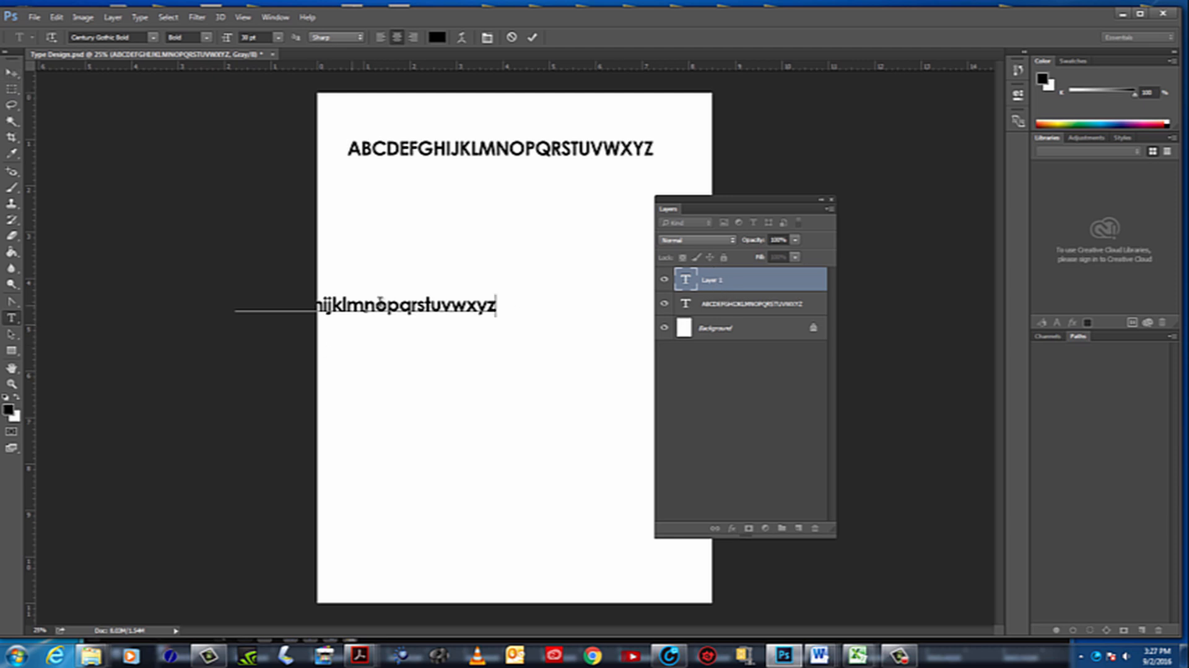
{"action": "left_click", "coordinate": [12, 75]}
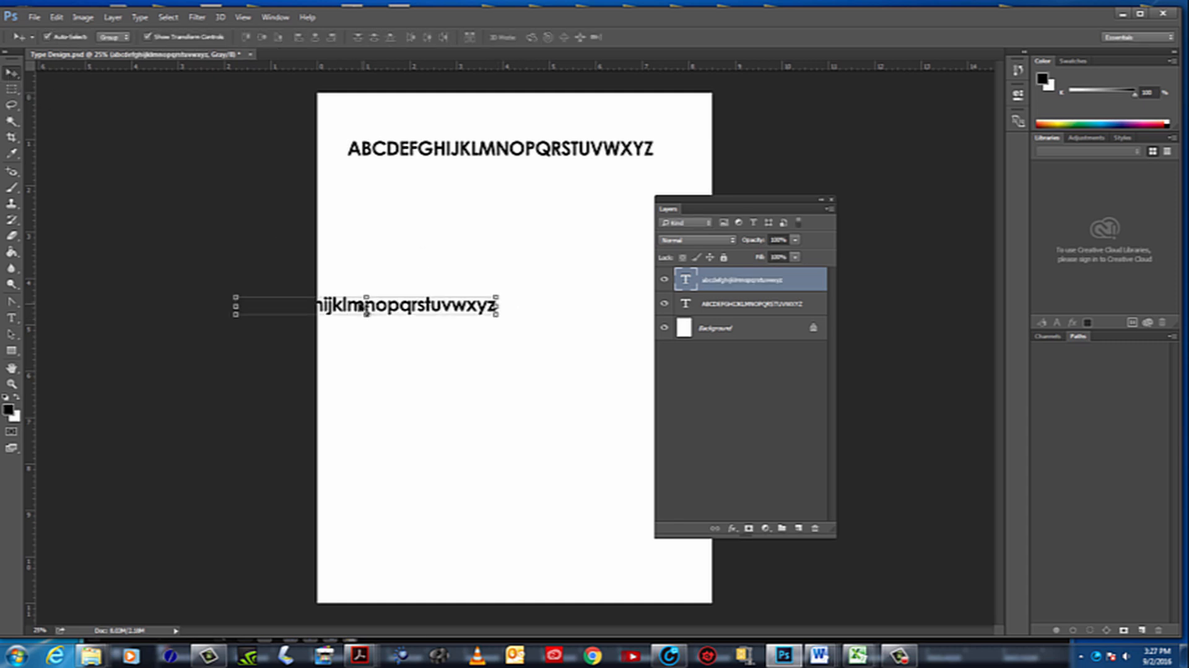
{"action": "left_click_drag", "start_coordinate": [366, 311], "coordinate": [545, 216]}
{"action": "left_click_drag", "start_coordinate": [712, 203], "coordinate": [847, 129]}
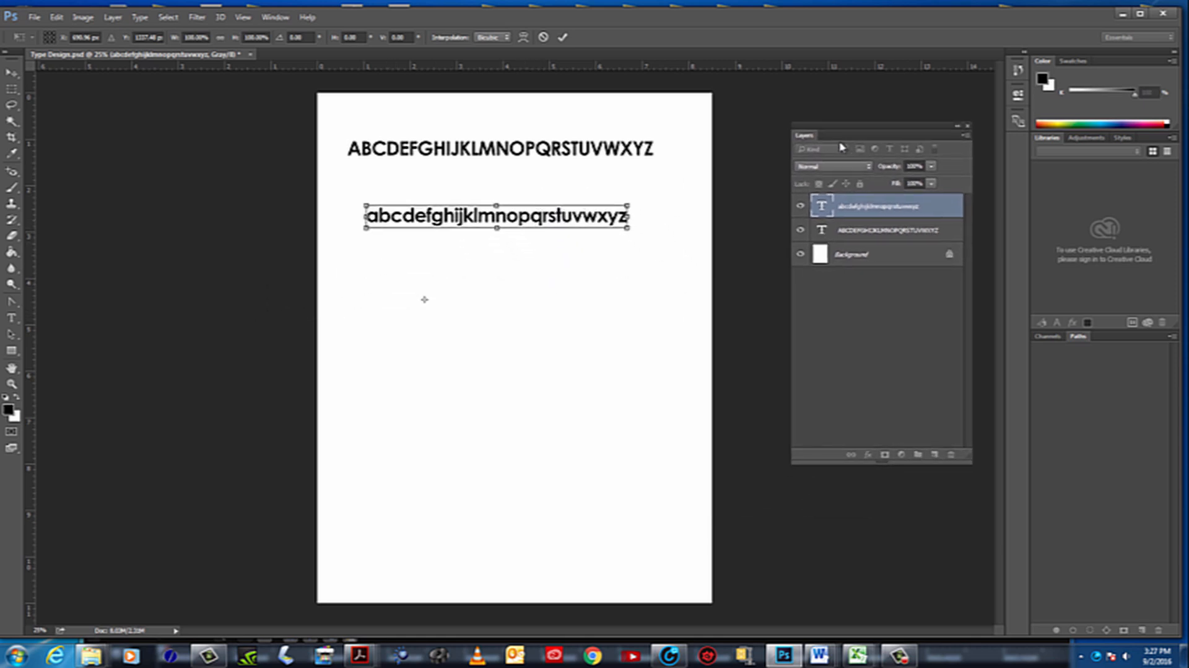
{"action": "mouse_move", "coordinate": [508, 213]}
{"action": "left_mouse_down"}
{"action": "mouse_move", "coordinate": [531, 417]}
{"action": "mouse_move", "coordinate": [511, 189]}
{"action": "left_mouse_up"}
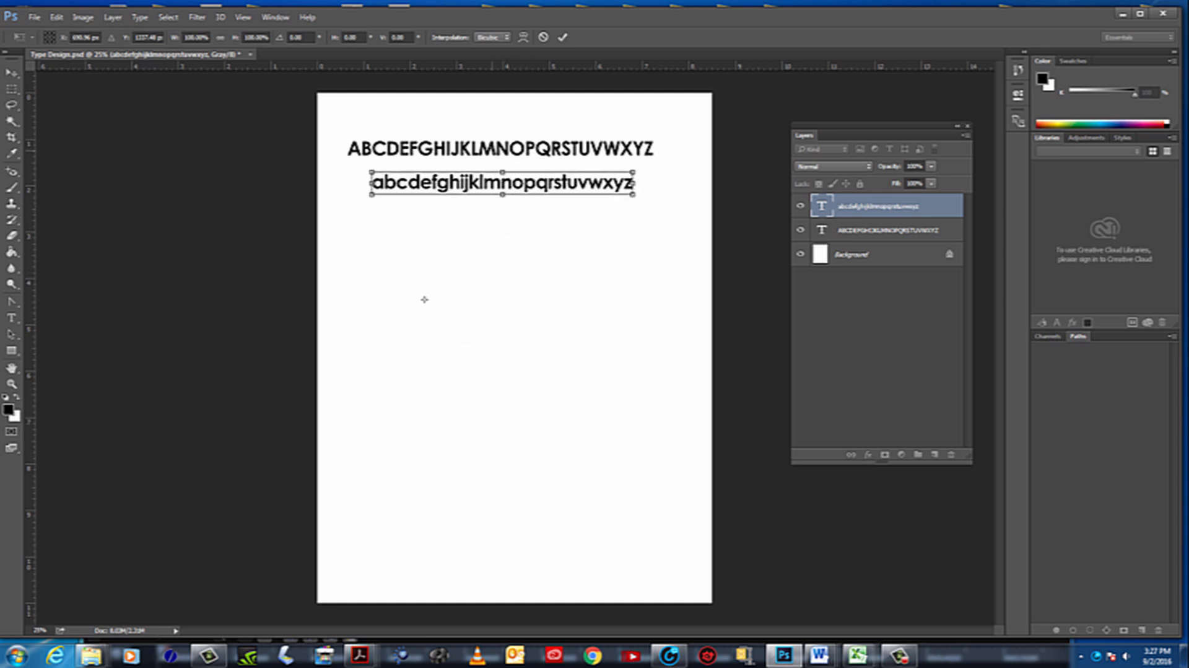
{"action": "left_click", "coordinate": [11, 73]}
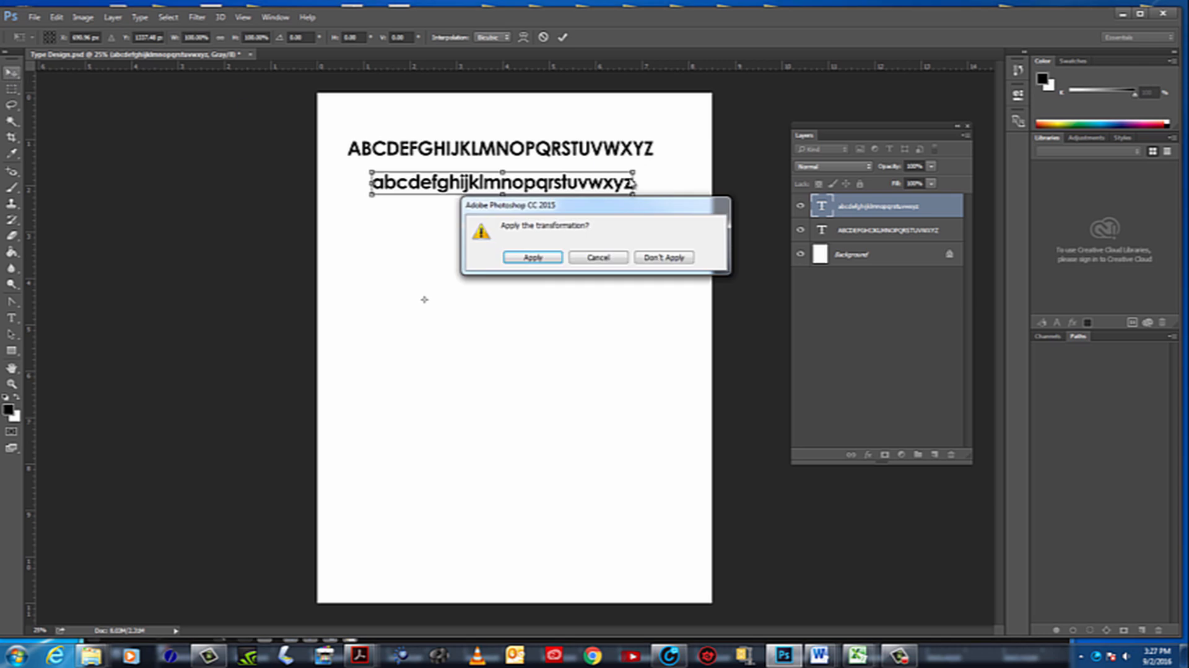
{"action": "left_click", "coordinate": [545, 266]}
Shift the uppercase and lowercase lines horizontally so that both alphabets start at the same left edge
{"action": "left_click_drag", "start_coordinate": [503, 160], "coordinate": [522, 161]}
{"action": "left_click", "coordinate": [575, 267]}
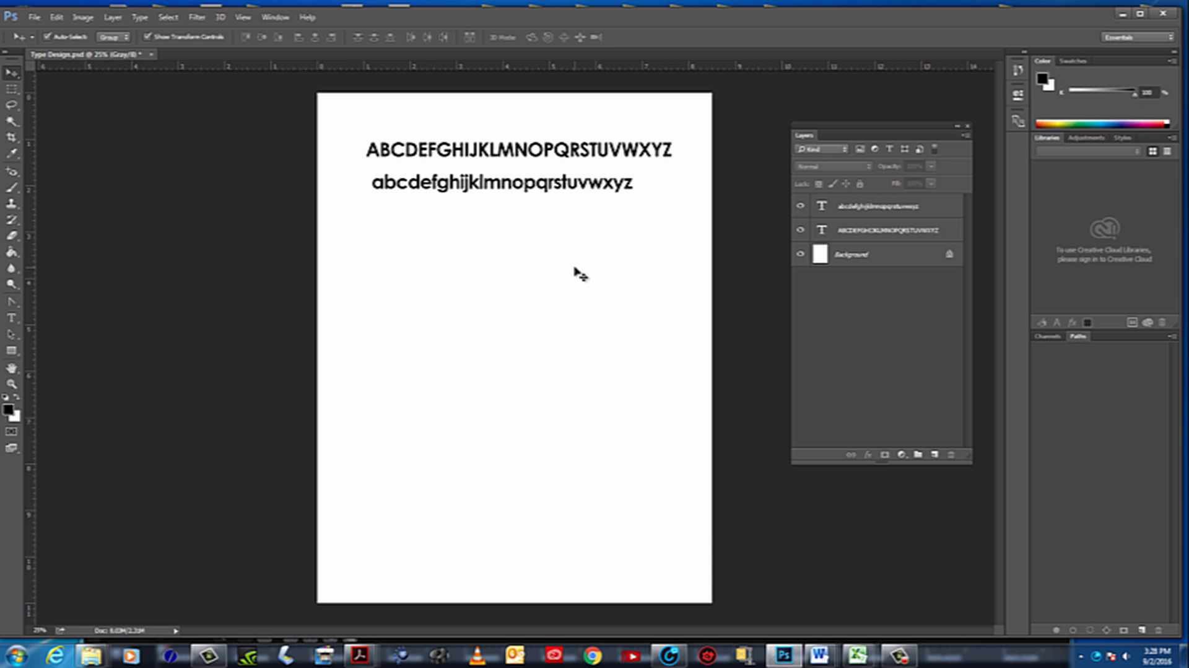
{"action": "left_click_drag", "start_coordinate": [514, 187], "coordinate": [509, 186]}
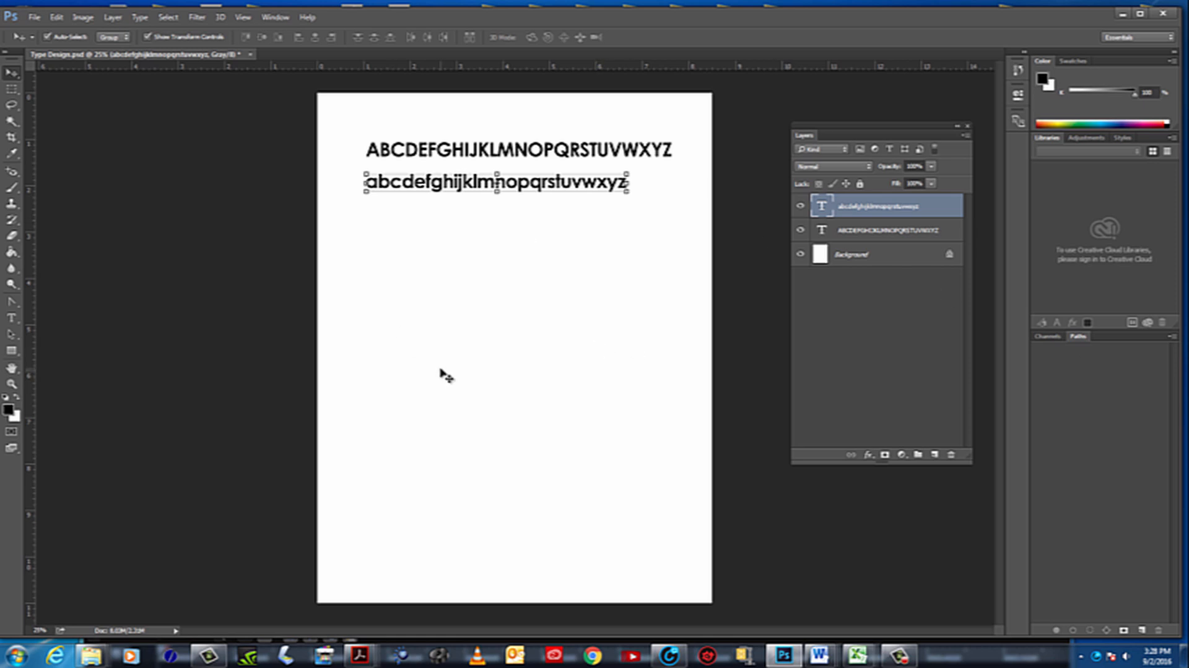
Change the font of the uppercase alphabet text to Garamond Regular
{"action": "left_click", "coordinate": [11, 318]}
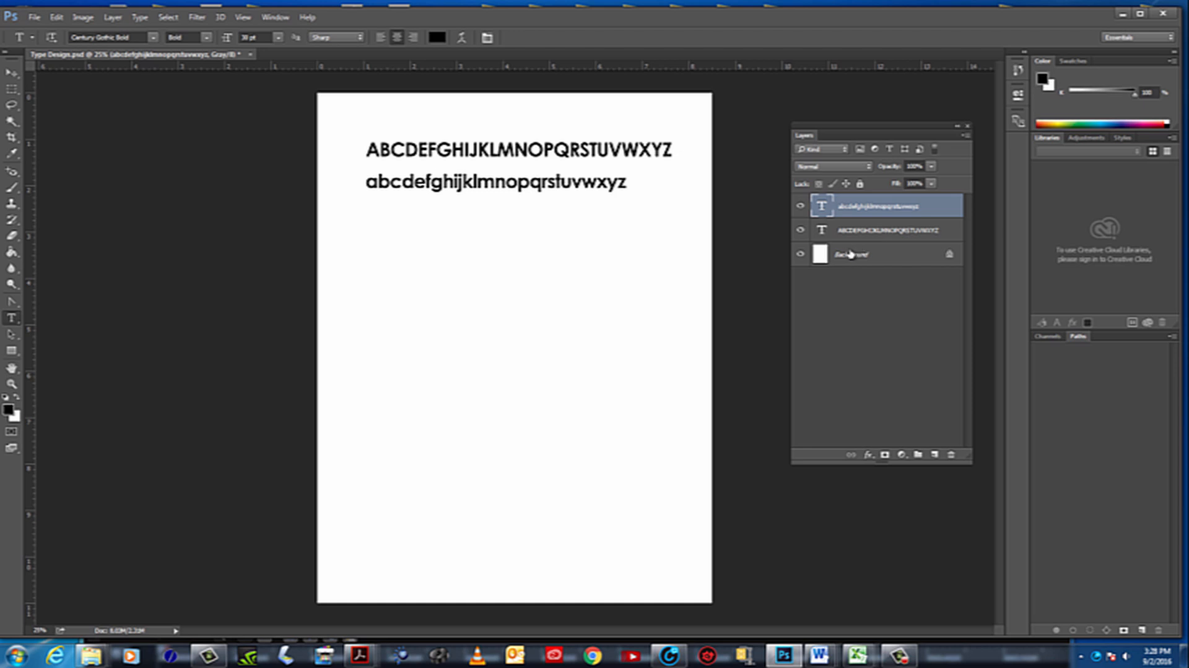
{"action": "double_click", "coordinate": [822, 232]}
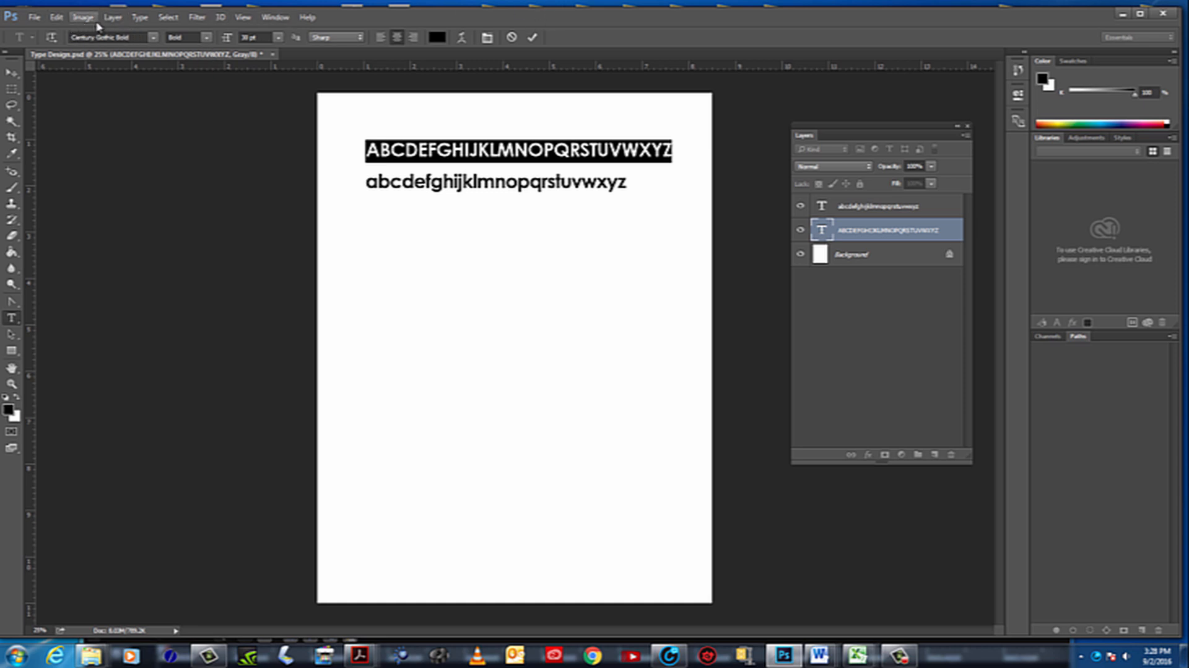
{"action": "left_click", "coordinate": [142, 38]}
{"action": "left_click", "coordinate": [154, 38]}
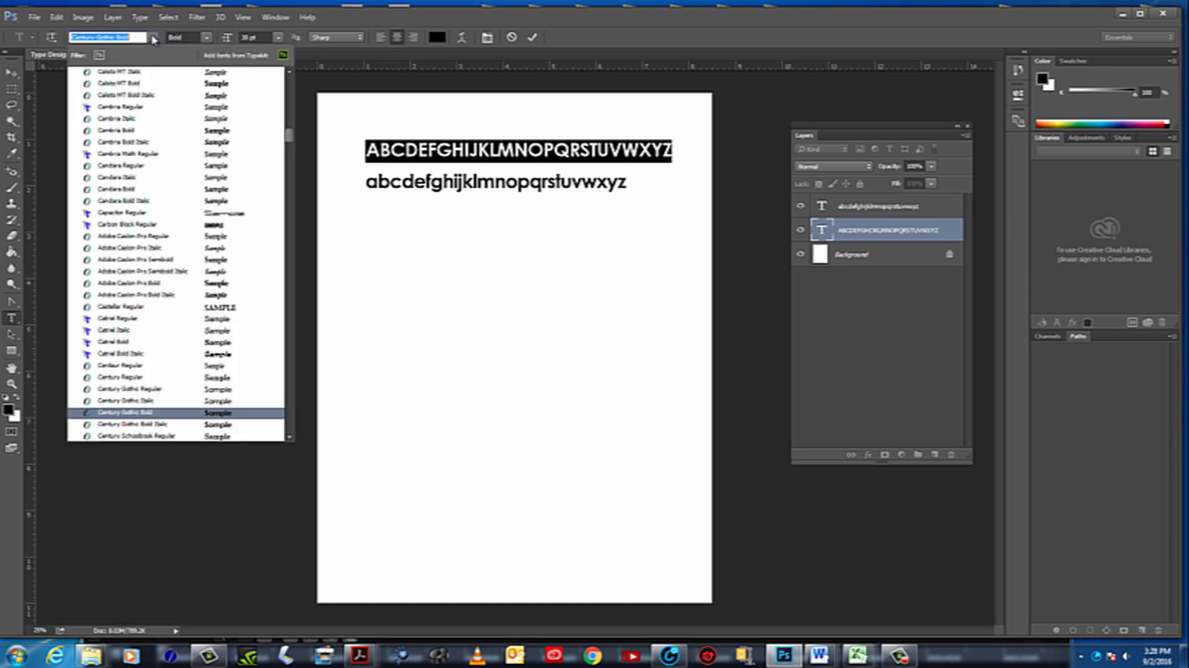
{"action": "type", "text": "gar"}
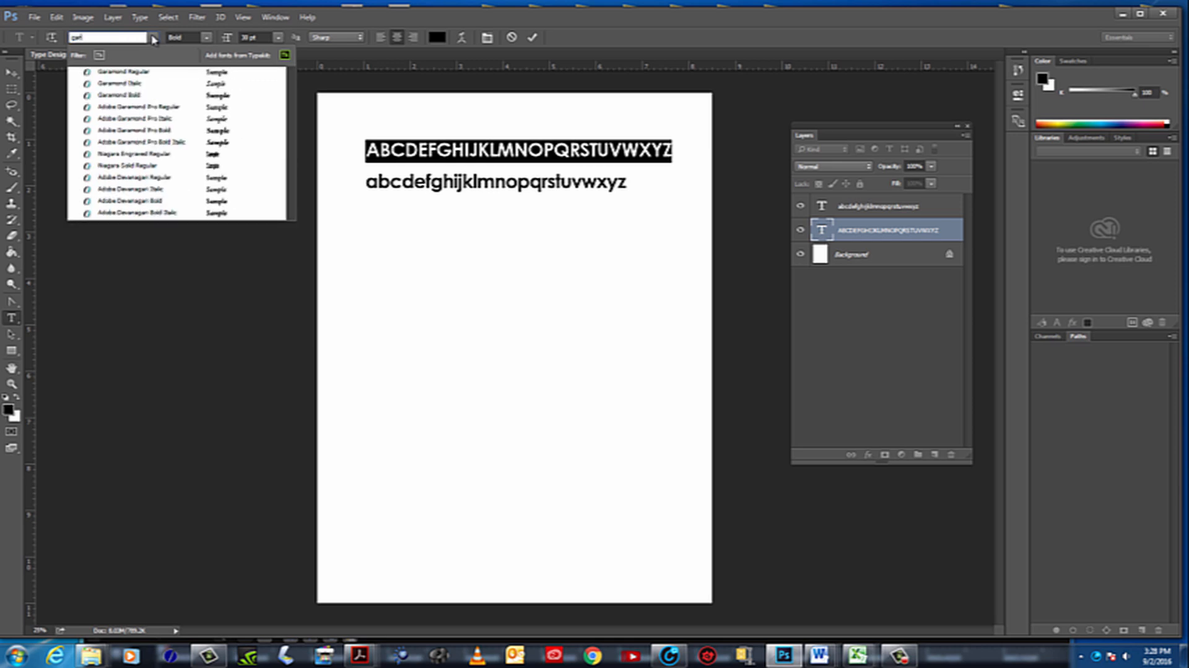
{"action": "left_click", "coordinate": [120, 72]}
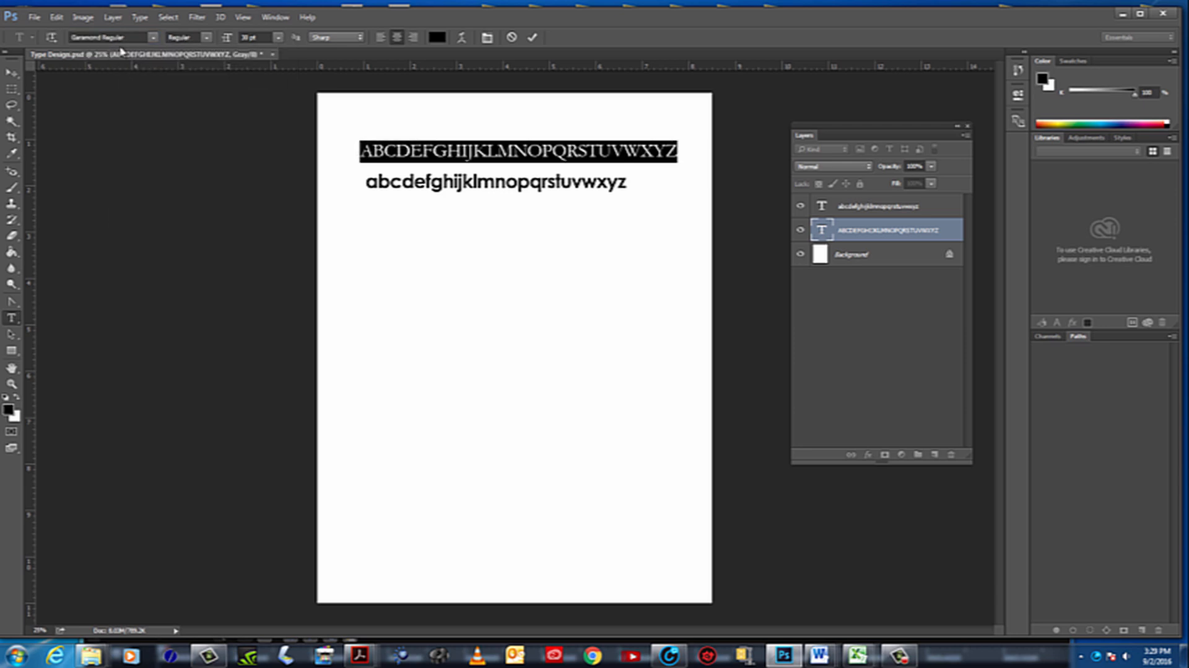
Browse the installed fonts to preview other typefaces on the uppercase alphabet, then keep Garamond Regular
{"action": "left_click", "coordinate": [153, 38]}
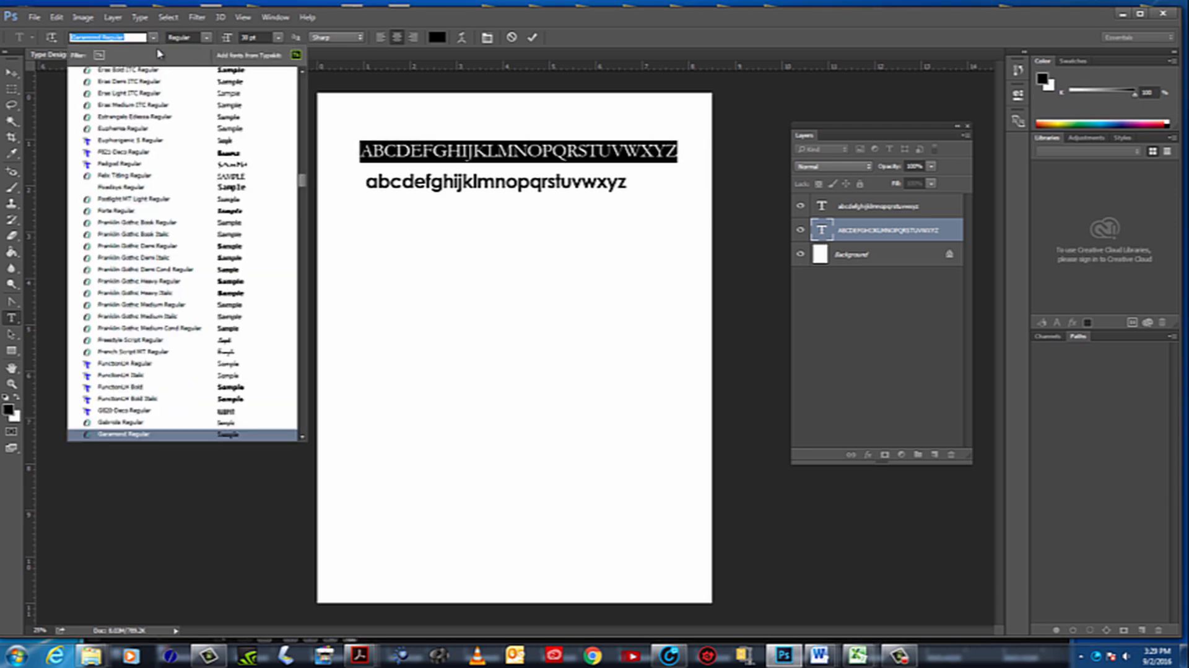
{"action": "left_click_drag", "start_coordinate": [301, 182], "coordinate": [308, 176]}
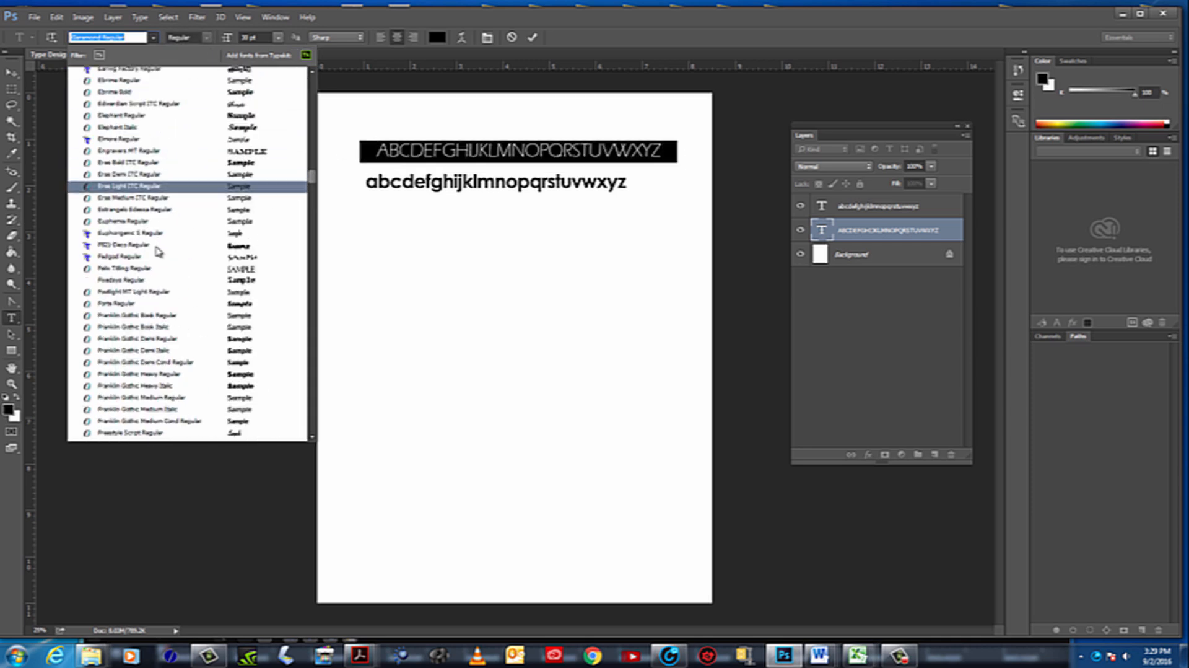
{"action": "key", "text": "Down"}
{"action": "key", "text": "Down"}
{"action": "key", "text": "Down"}
{"action": "key", "text": "Down"}
{"action": "key", "text": "Down"}
{"action": "key", "text": "Down"}
{"action": "key", "text": "Down"}
{"action": "key", "text": "Down"}
{"action": "key", "text": "Down"}
{"action": "key", "text": "Down"}
{"action": "key", "text": "Down"}
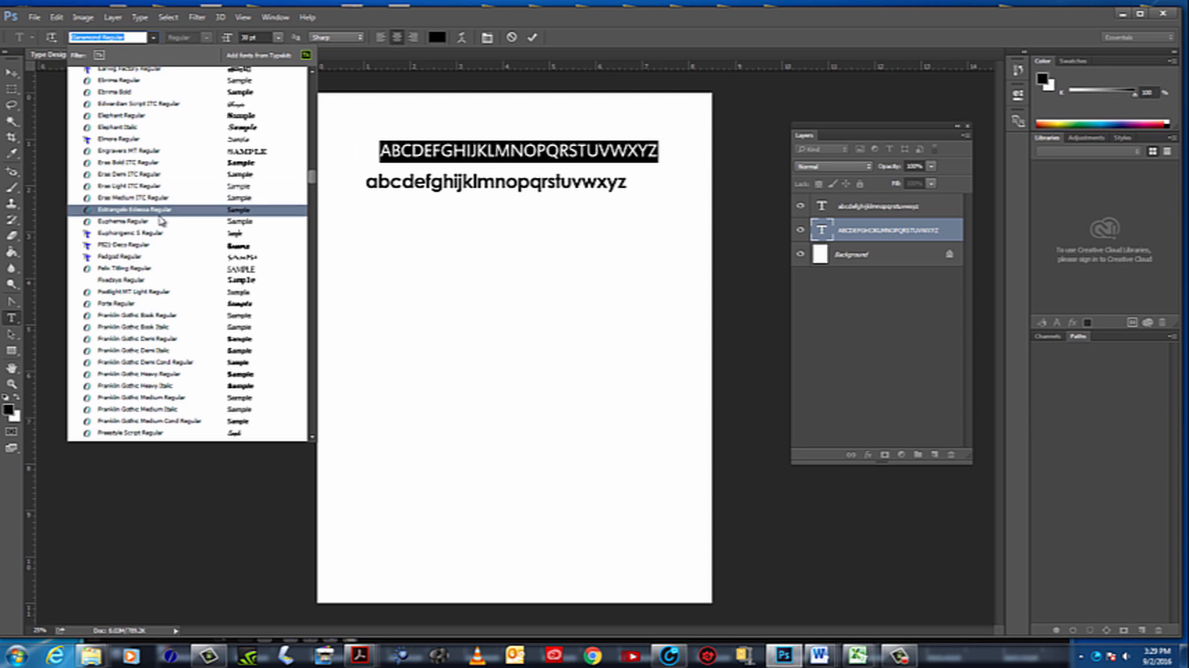
{"action": "scroll", "coordinate": [160, 211], "scroll_direction": "up", "scroll_amount": 1}
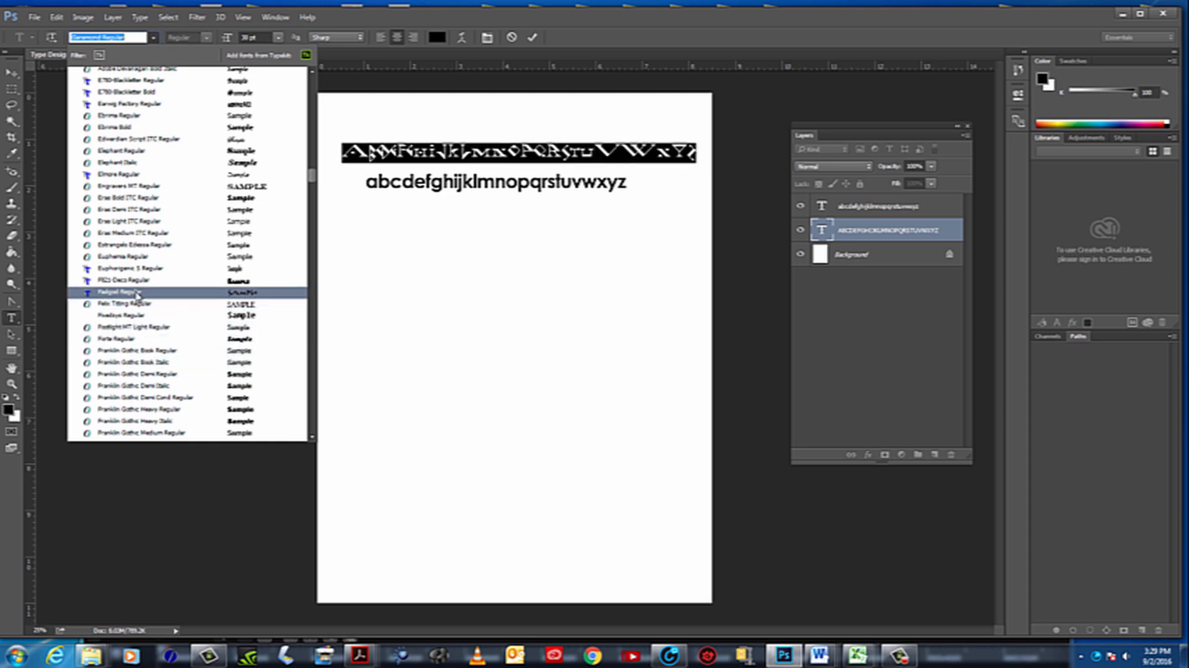
{"action": "scroll", "coordinate": [138, 299], "scroll_direction": "down", "scroll_amount": 2}
{"action": "scroll", "coordinate": [138, 299], "scroll_direction": "down", "scroll_amount": 3}
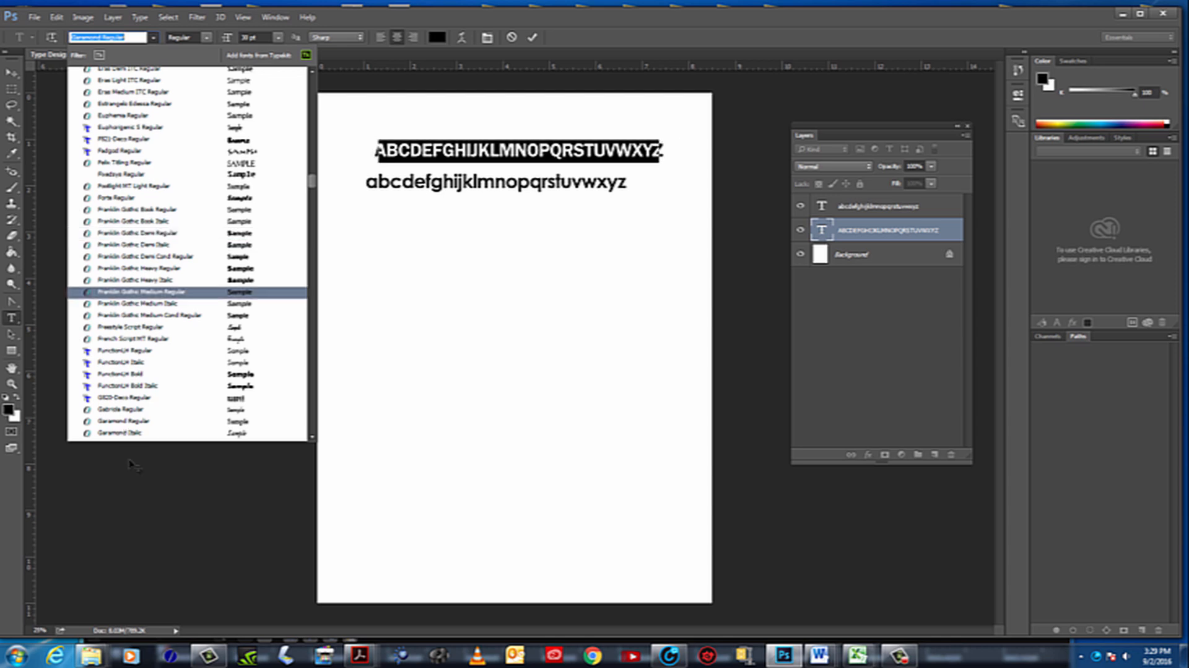
{"action": "left_click", "coordinate": [138, 422]}
{"action": "left_click", "coordinate": [385, 152]}
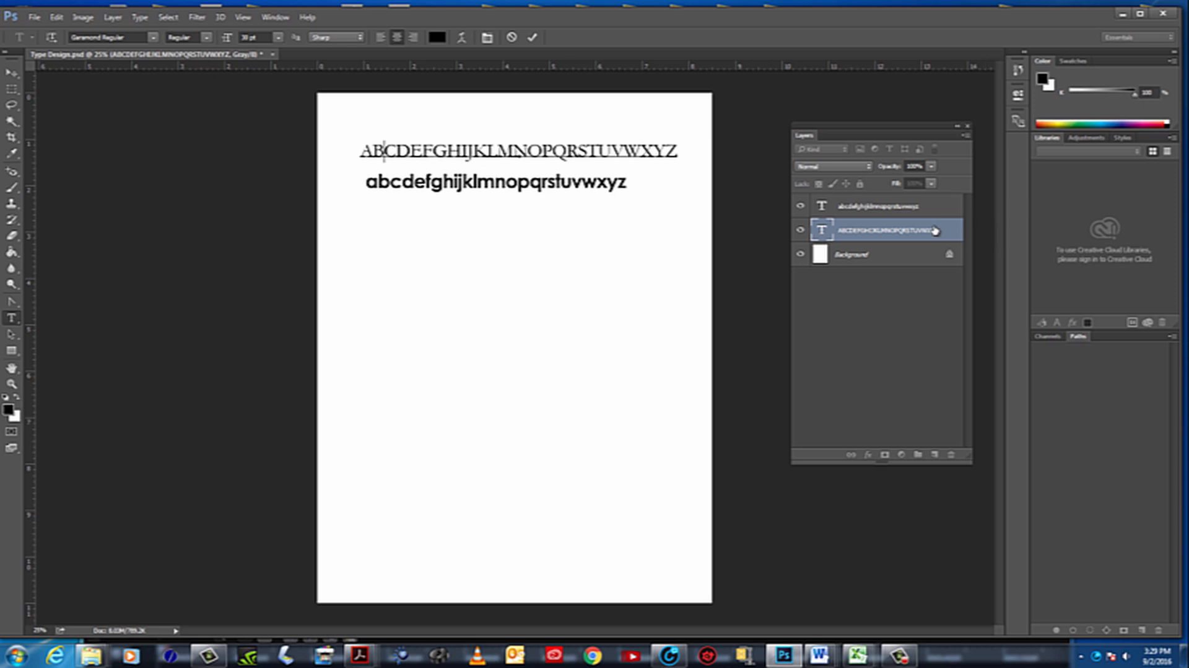
Set the font style of the whole uppercase alphabet line to Bold
{"action": "left_click", "coordinate": [820, 232]}
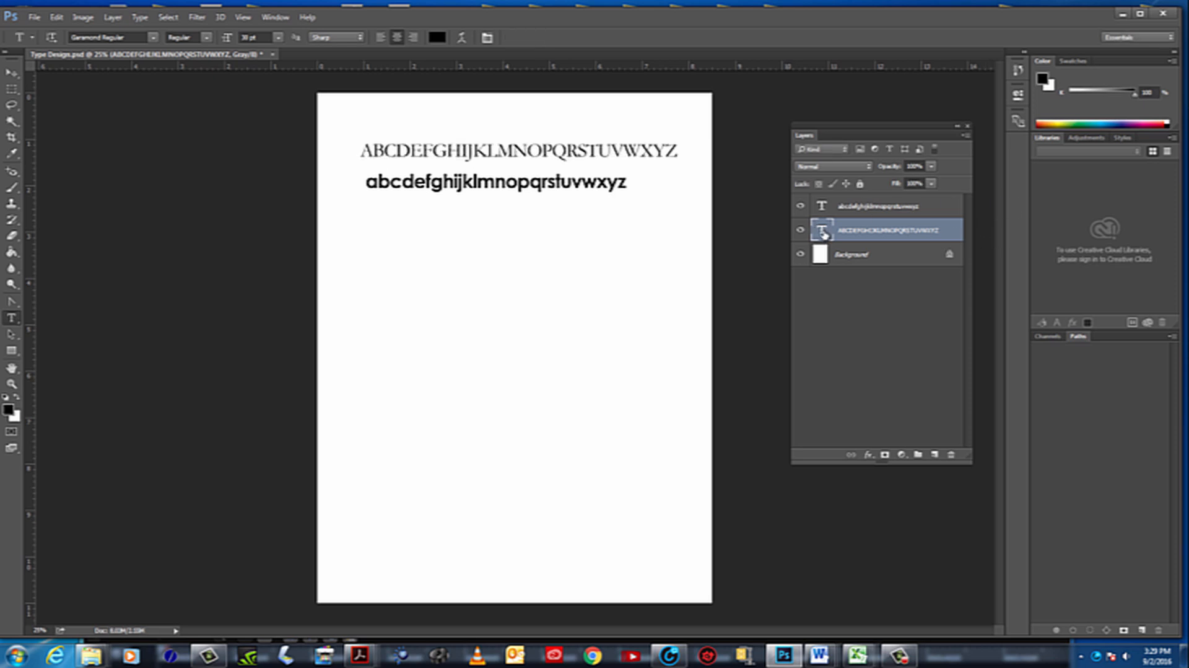
{"action": "double_click", "coordinate": [821, 232]}
{"action": "left_click", "coordinate": [207, 38]}
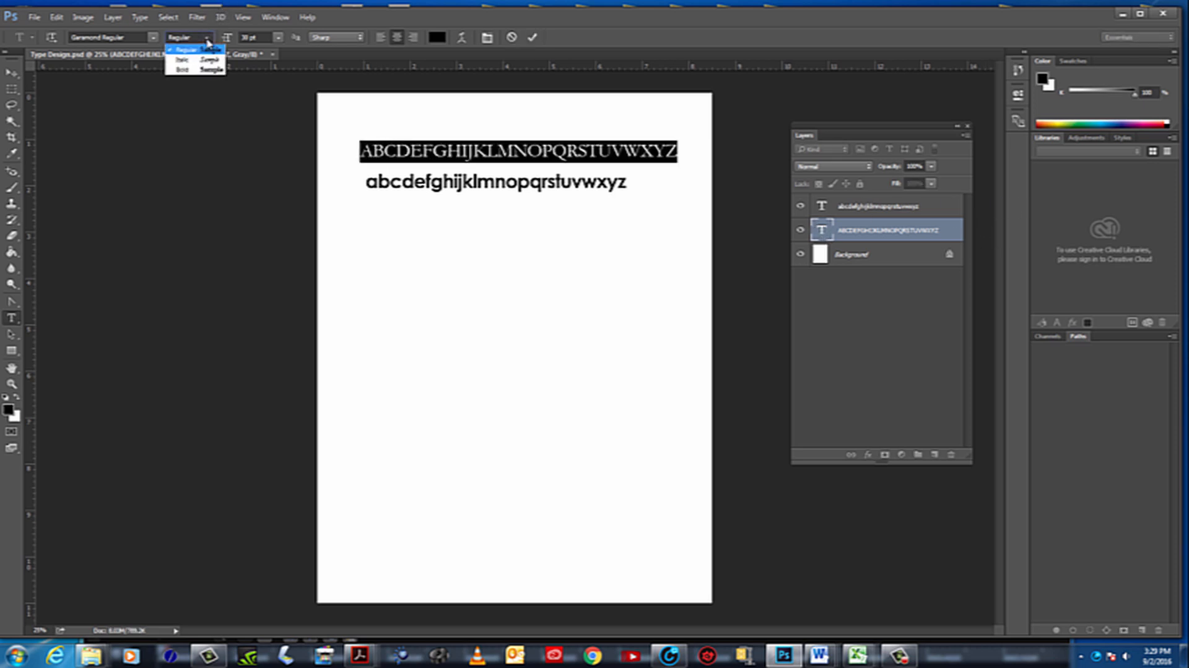
{"action": "left_click", "coordinate": [190, 70]}
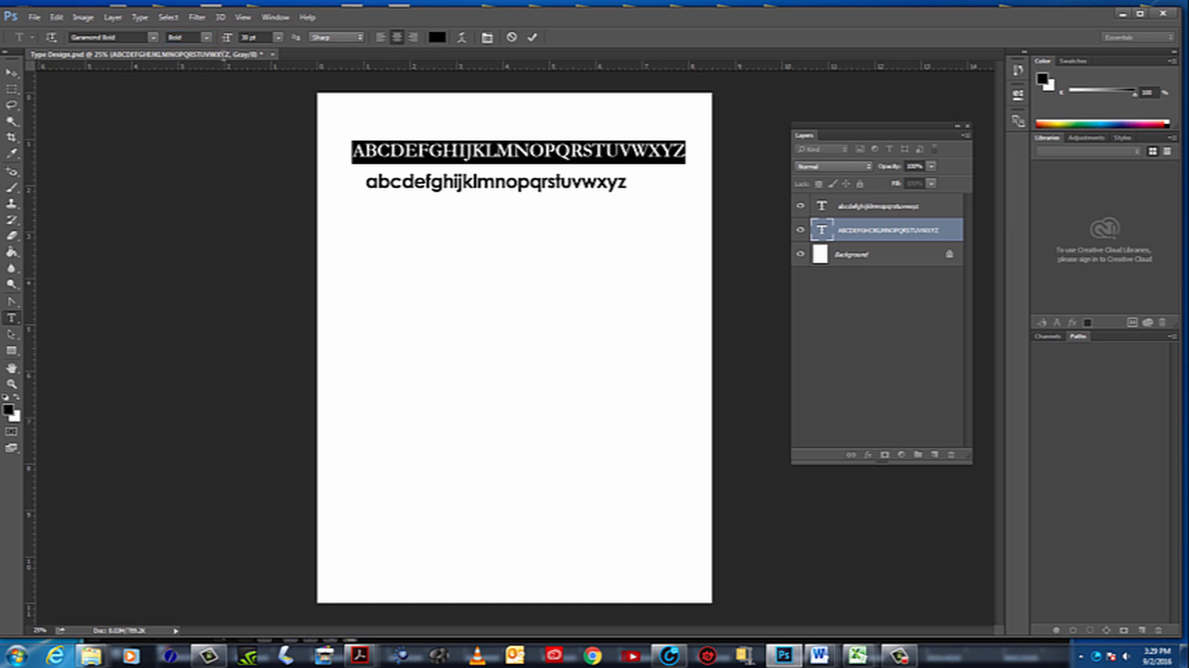
Move the uppercase line slightly up and to the left, and lower the lowercase line to widen the gap between them
{"action": "left_click", "coordinate": [11, 73]}
{"action": "left_click_drag", "start_coordinate": [610, 152], "coordinate": [602, 145]}
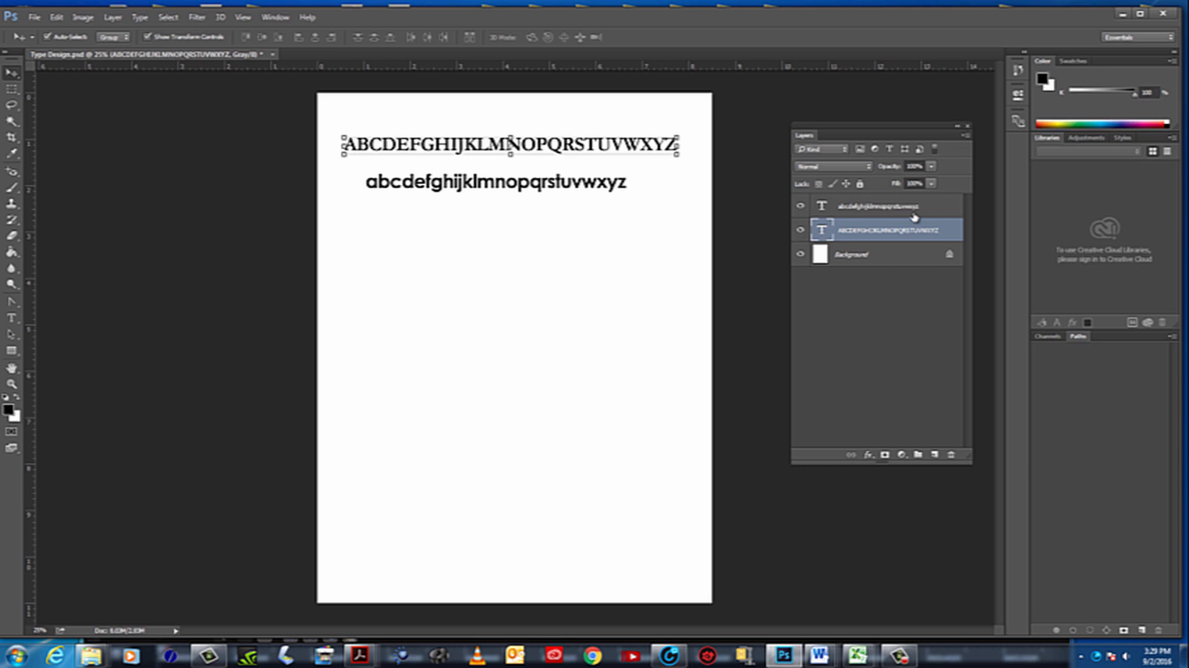
{"action": "left_click_drag", "start_coordinate": [443, 183], "coordinate": [446, 200]}
Change the font of the lowercase alphabet text to Garamond Regular
{"action": "key", "text": "t"}
{"action": "double_click", "coordinate": [822, 205]}
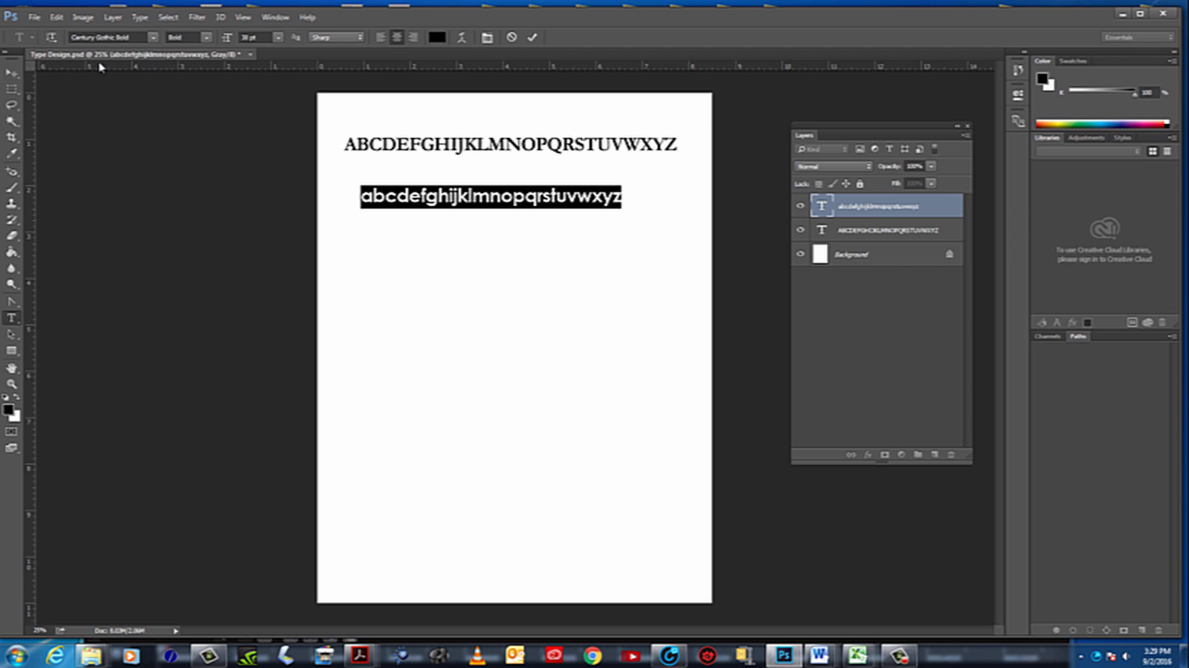
{"action": "left_click", "coordinate": [146, 36]}
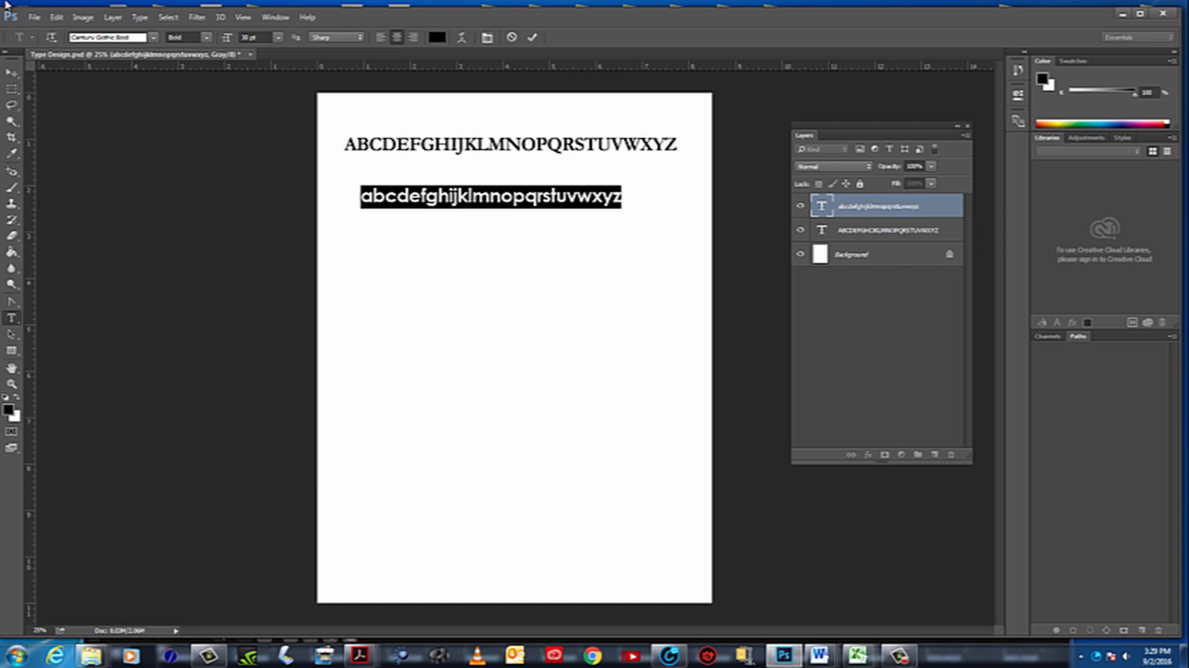
{"action": "type", "text": "gar"}
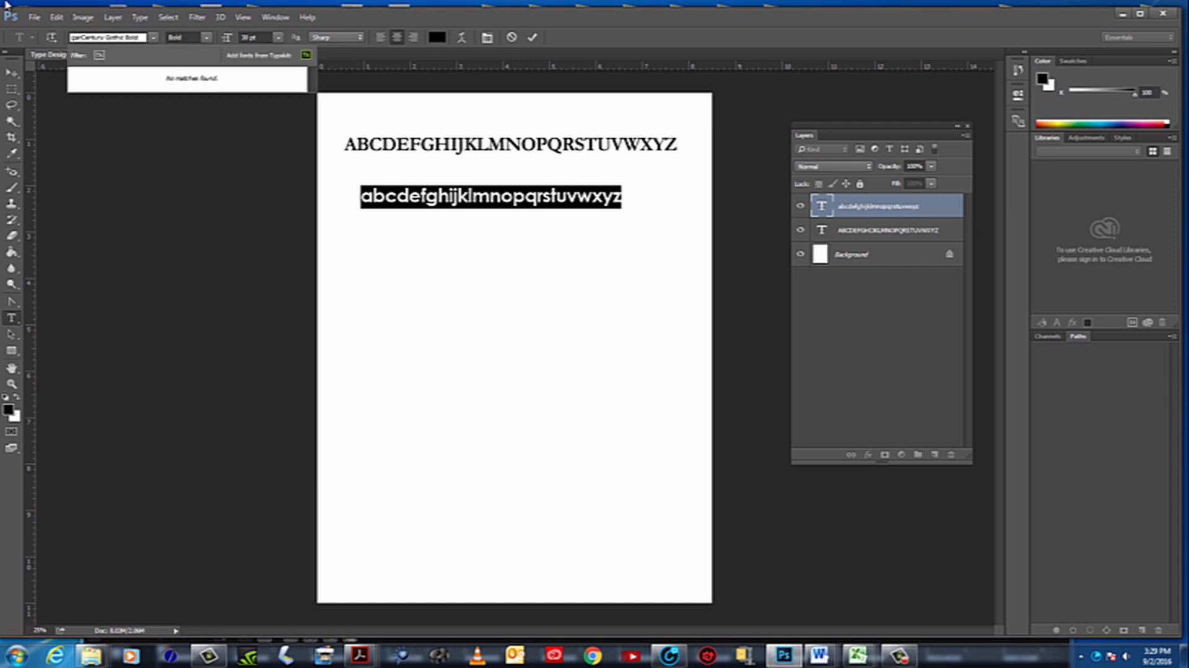
{"action": "left_click", "coordinate": [151, 38]}
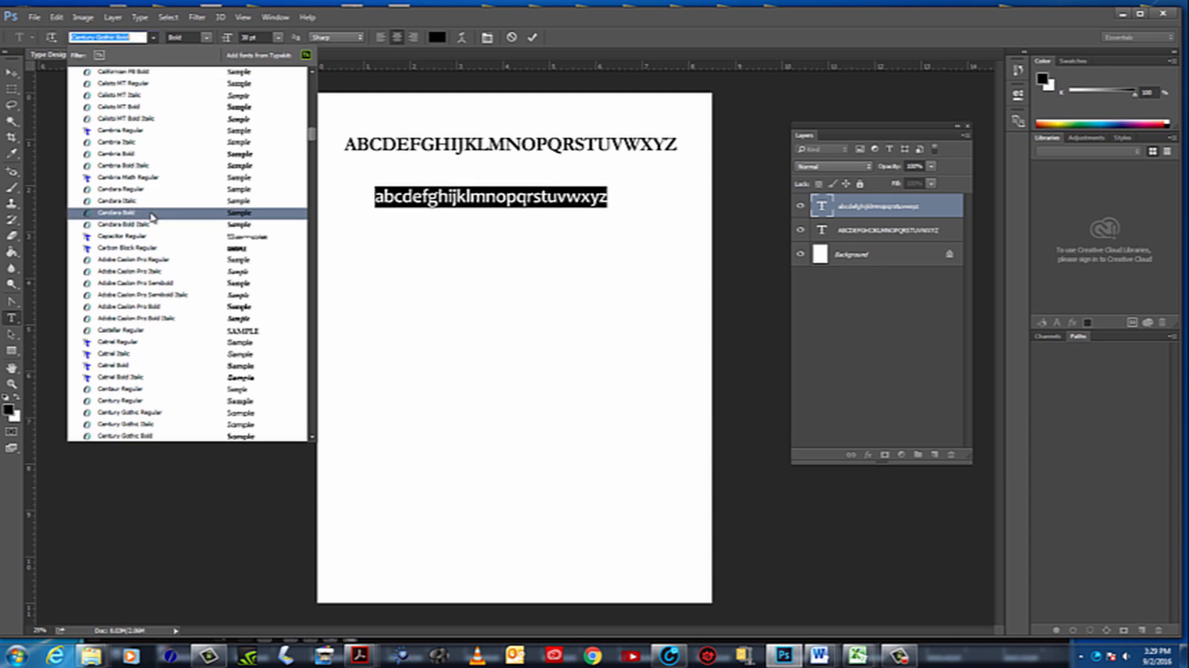
{"action": "scroll", "coordinate": [108, 154], "scroll_direction": "up", "scroll_amount": 3}
{"action": "scroll", "coordinate": [108, 155], "scroll_direction": "down", "scroll_amount": 5}
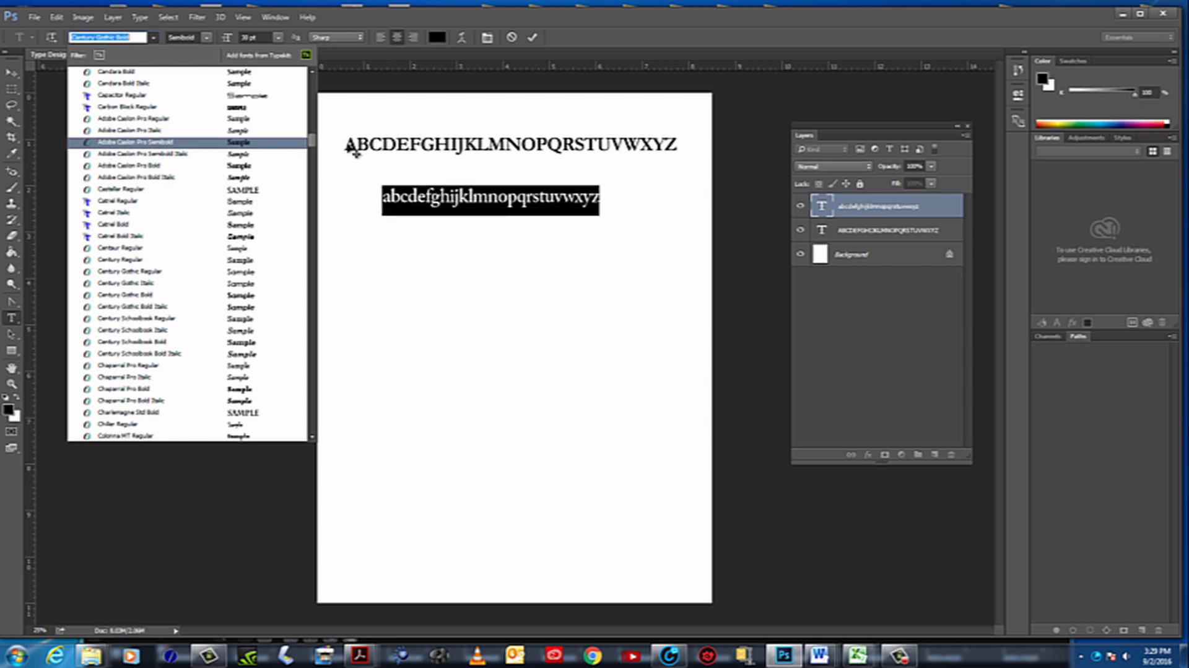
{"action": "left_click_drag", "start_coordinate": [312, 139], "coordinate": [303, 219]}
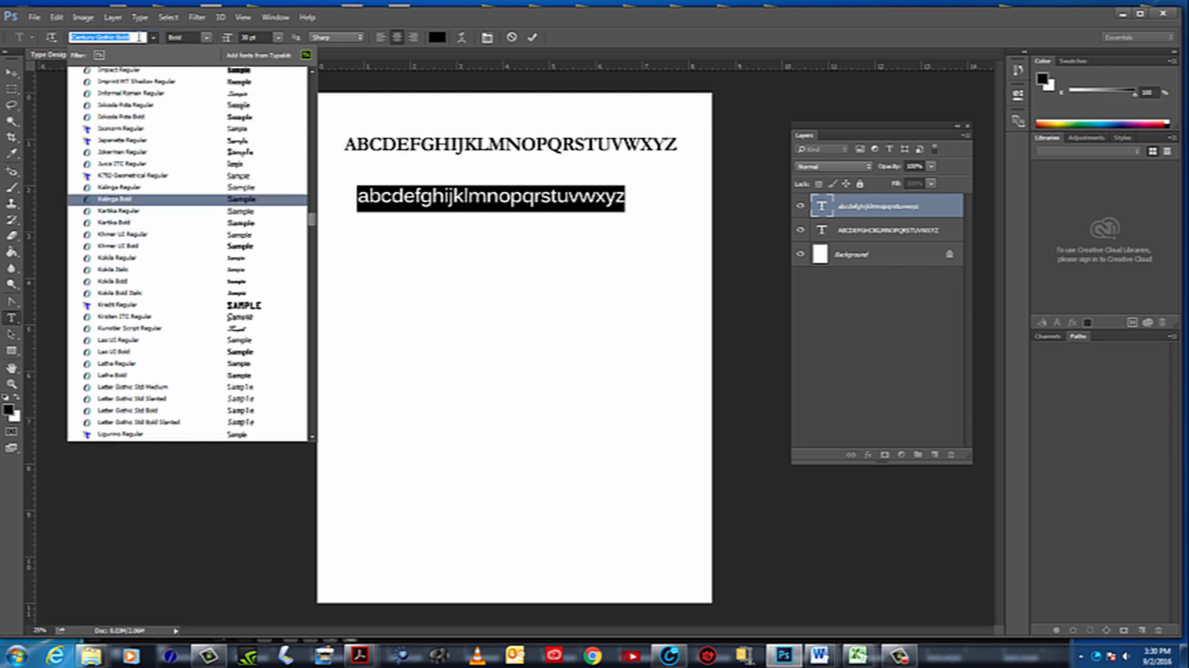
{"action": "type", "text": "gar"}
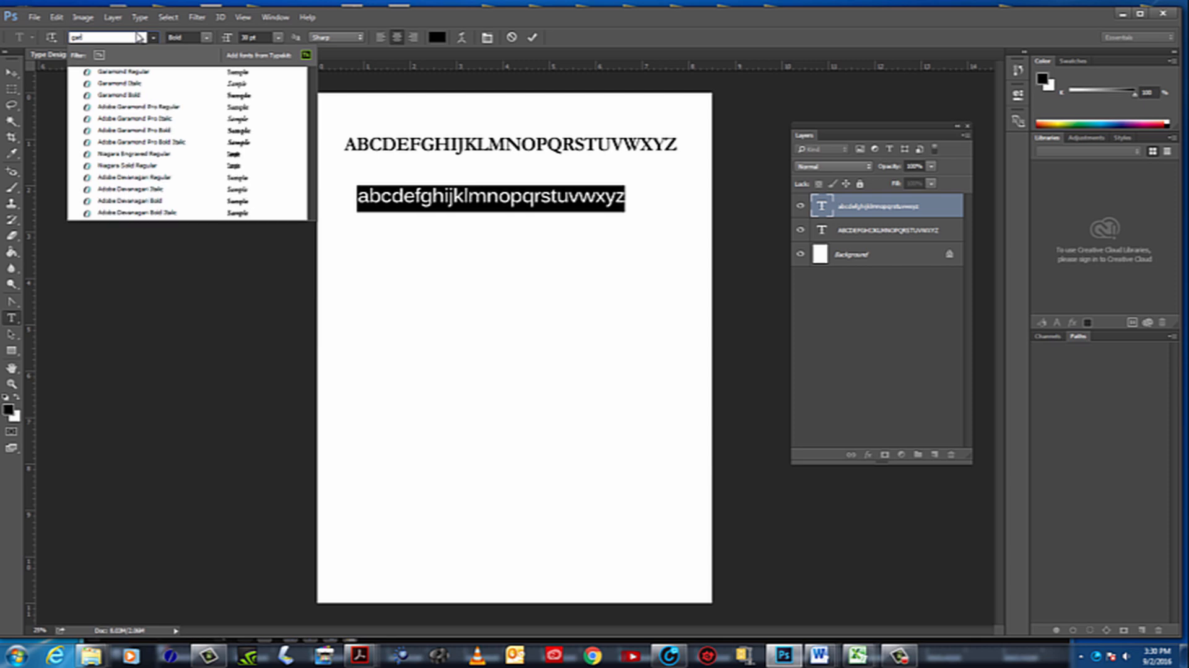
{"action": "left_click", "coordinate": [138, 73]}
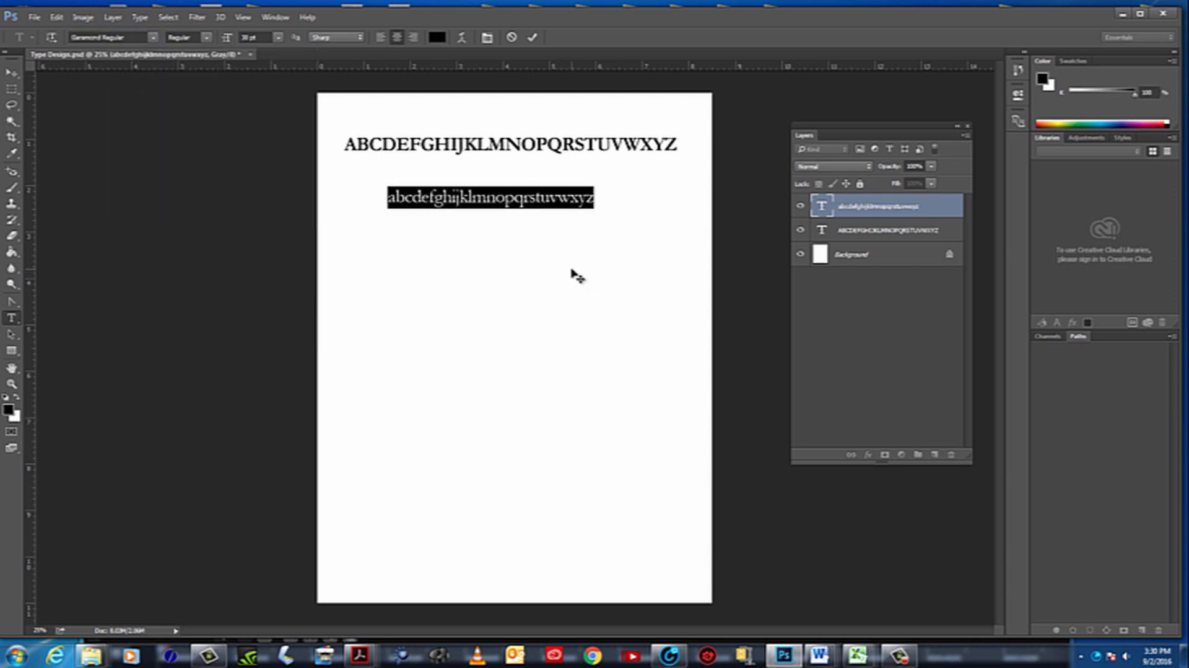
Set the lowercase alphabet line to Bold and its font size to 42 pt
{"action": "left_click", "coordinate": [205, 40]}
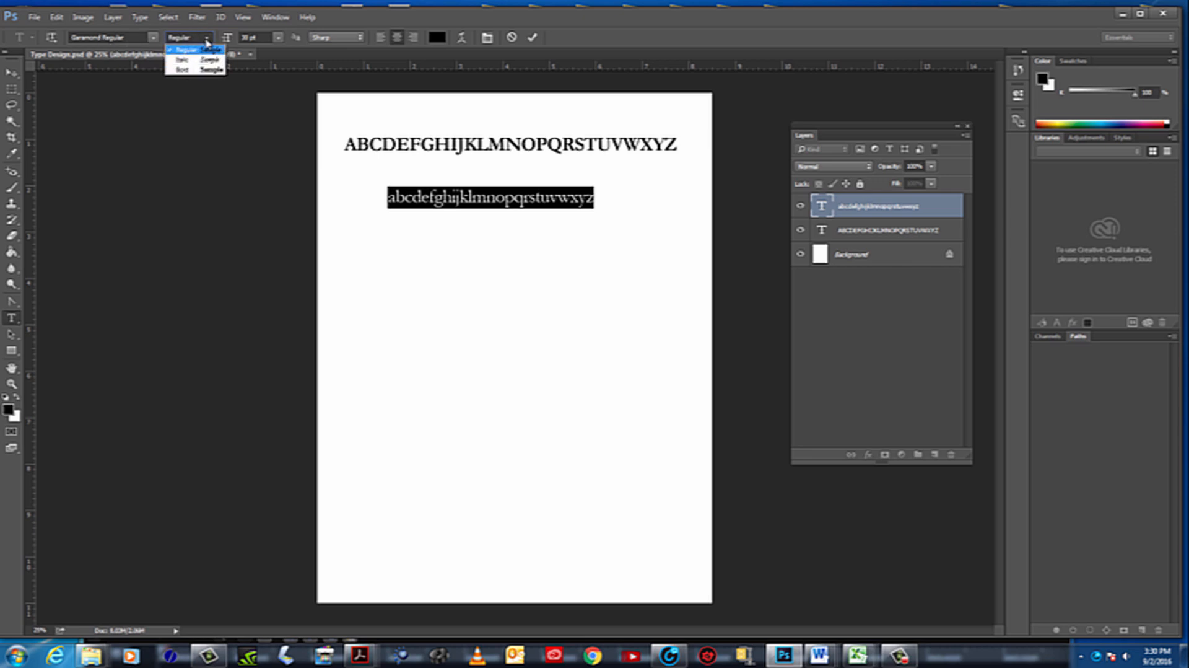
{"action": "left_click", "coordinate": [183, 69]}
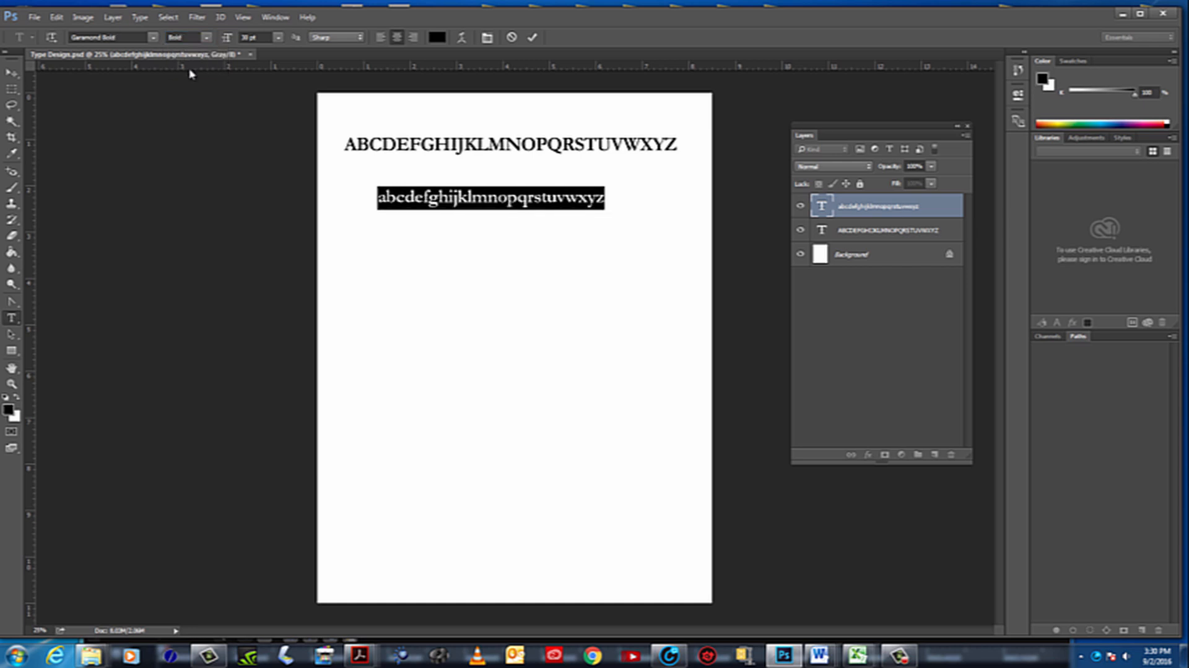
{"action": "left_click", "coordinate": [279, 38]}
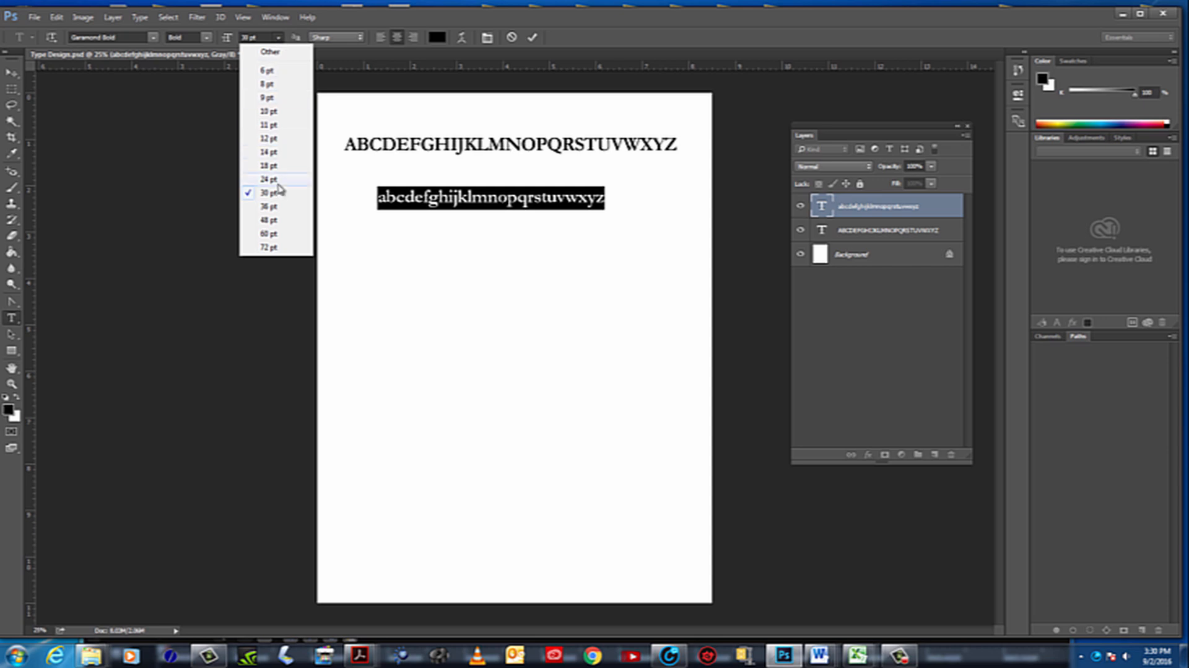
{"action": "left_click", "coordinate": [268, 208]}
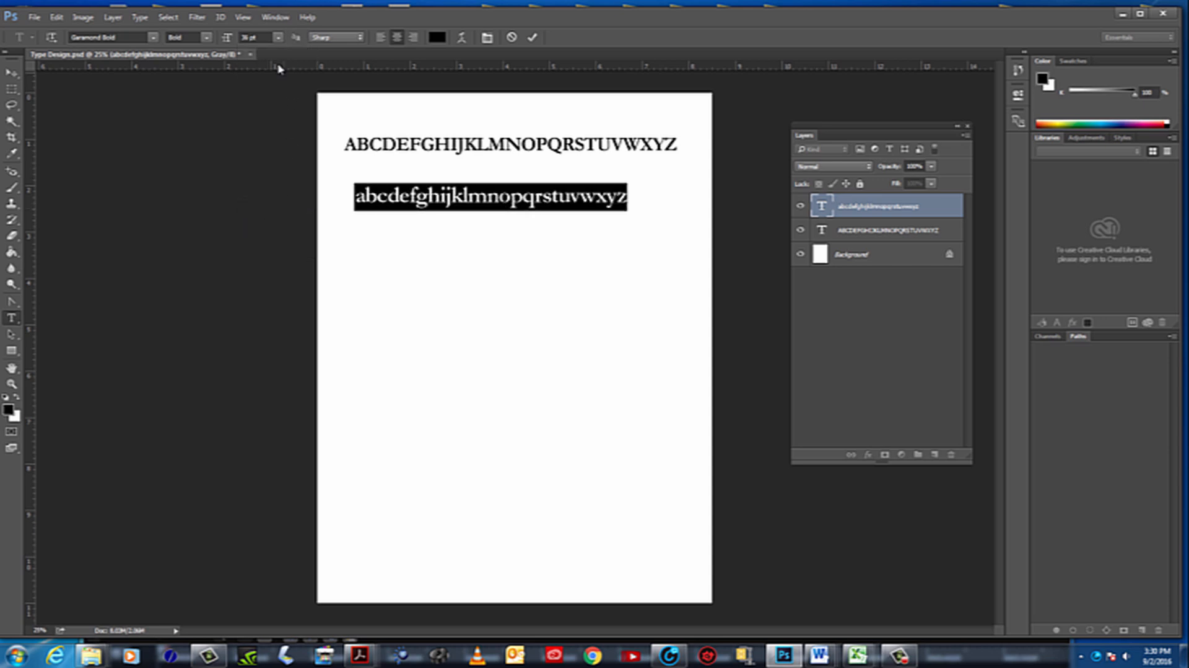
{"action": "left_click_drag", "start_coordinate": [230, 40], "coordinate": [232, 42]}
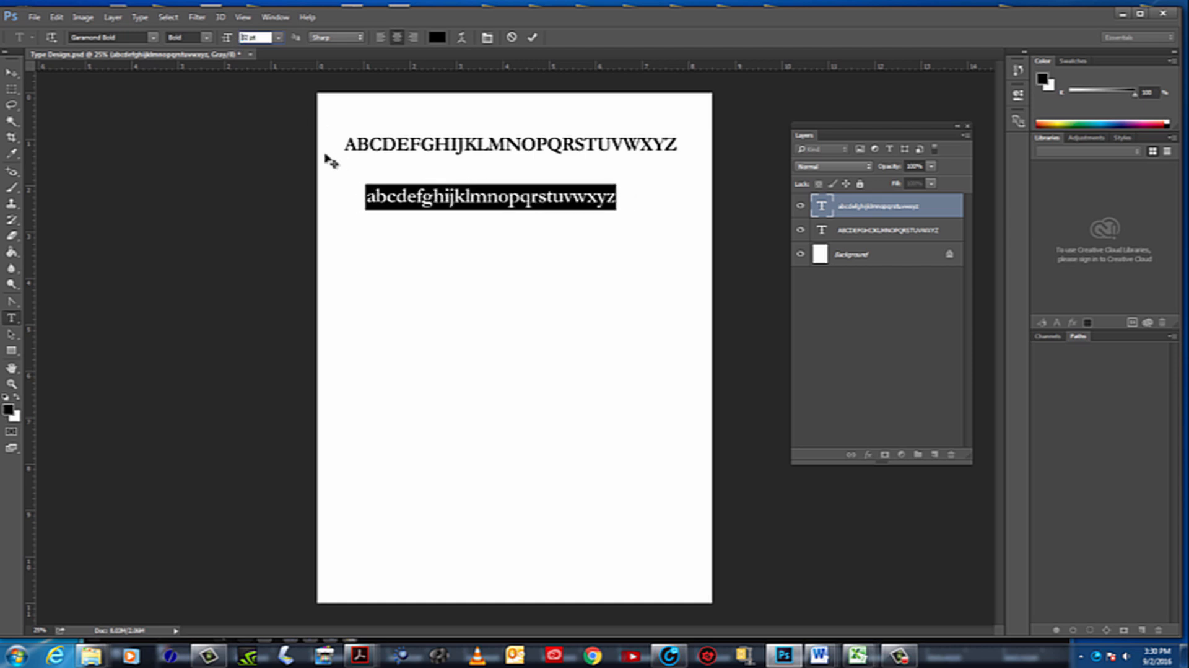
{"action": "key", "text": "Up"}
{"action": "key", "text": "Up"}
{"action": "key", "text": "Up"}
{"action": "key", "text": "Up"}
{"action": "key", "text": "Up"}
{"action": "key", "text": "Up"}
{"action": "key", "text": "Up"}
{"action": "key", "text": "Up"}
{"action": "key", "text": "Up"}
{"action": "key", "text": "Up"}
{"action": "key", "text": "Up"}
{"action": "key", "text": "Down"}
{"action": "key", "text": "Down"}
{"action": "key", "text": "Down"}
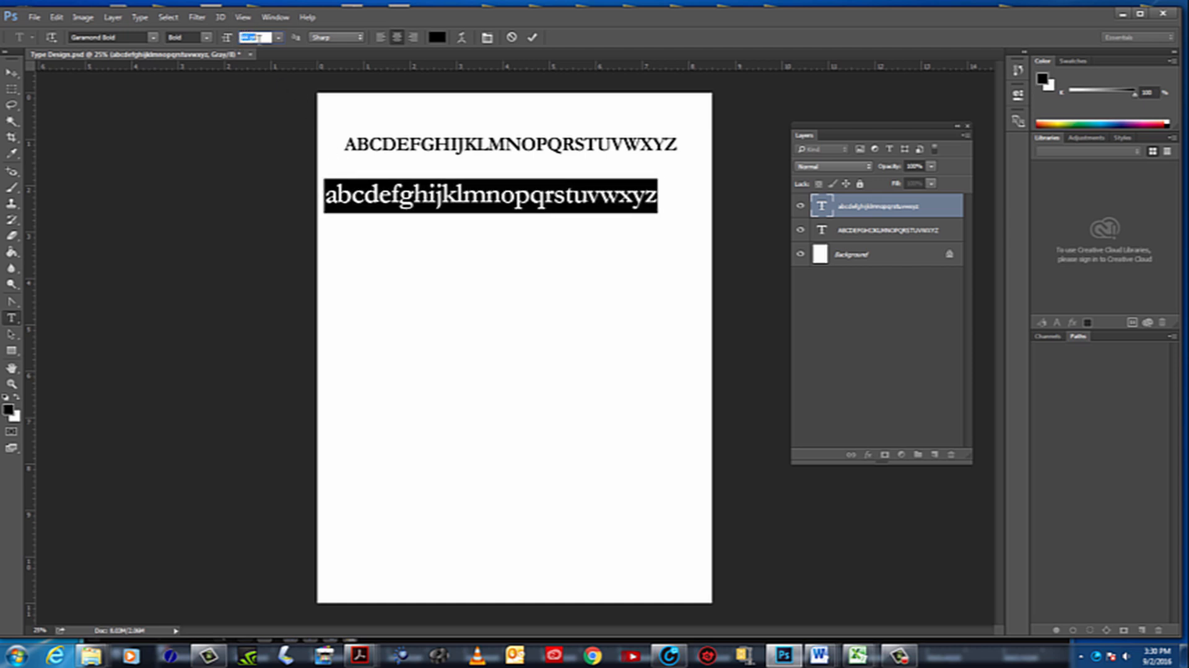
{"action": "key", "text": "Down"}
{"action": "key", "text": "Down"}
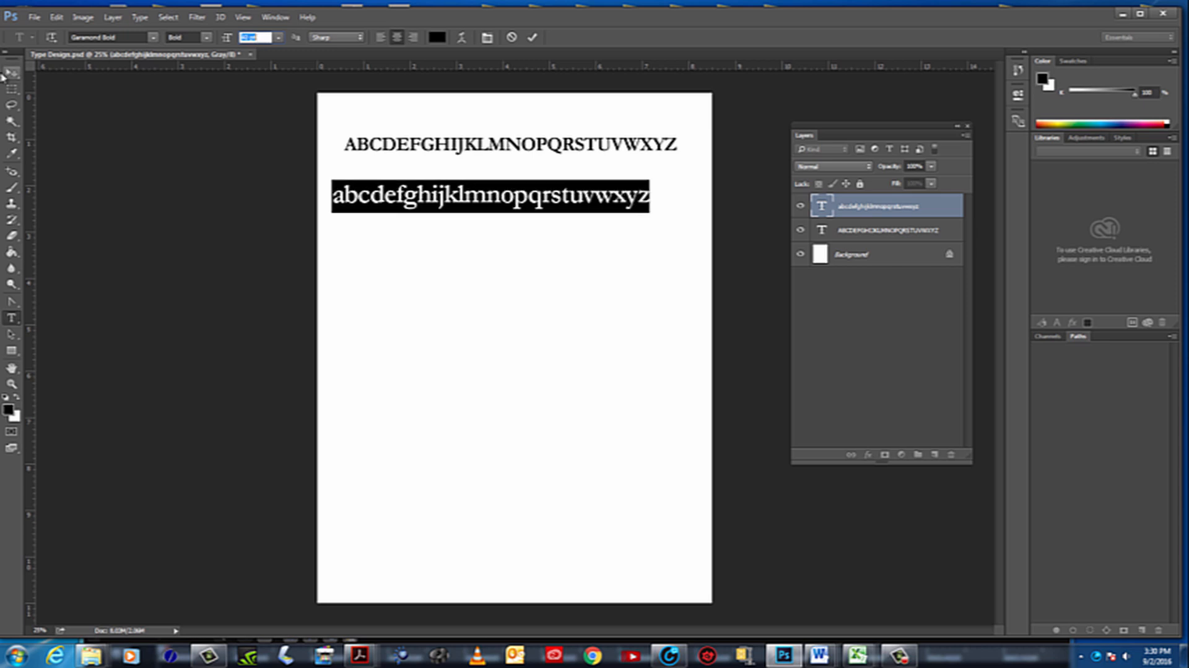
Move the lowercase alphabet line up, closer beneath the uppercase line, and deselect it
{"action": "left_click", "coordinate": [11, 72]}
{"action": "mouse_move", "coordinate": [410, 194]}
{"action": "left_mouse_down"}
{"action": "mouse_move", "coordinate": [436, 187]}
{"action": "mouse_move", "coordinate": [416, 180]}
{"action": "left_mouse_up"}
{"action": "left_click", "coordinate": [604, 349]}
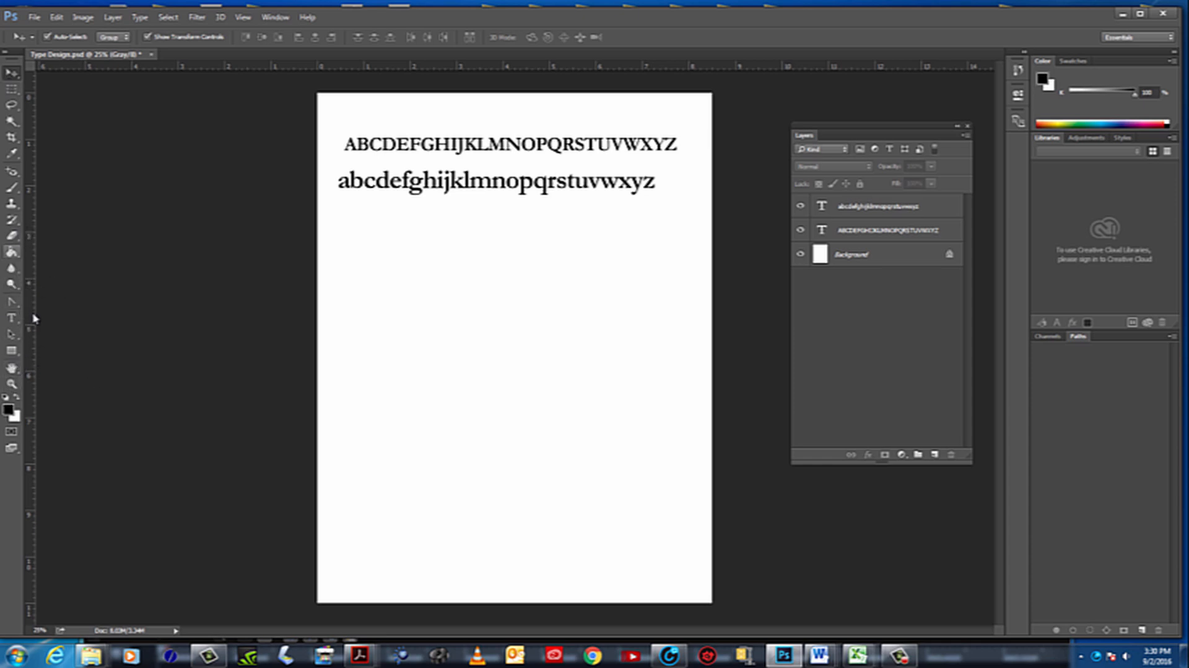
{"action": "left_click", "coordinate": [11, 317]}
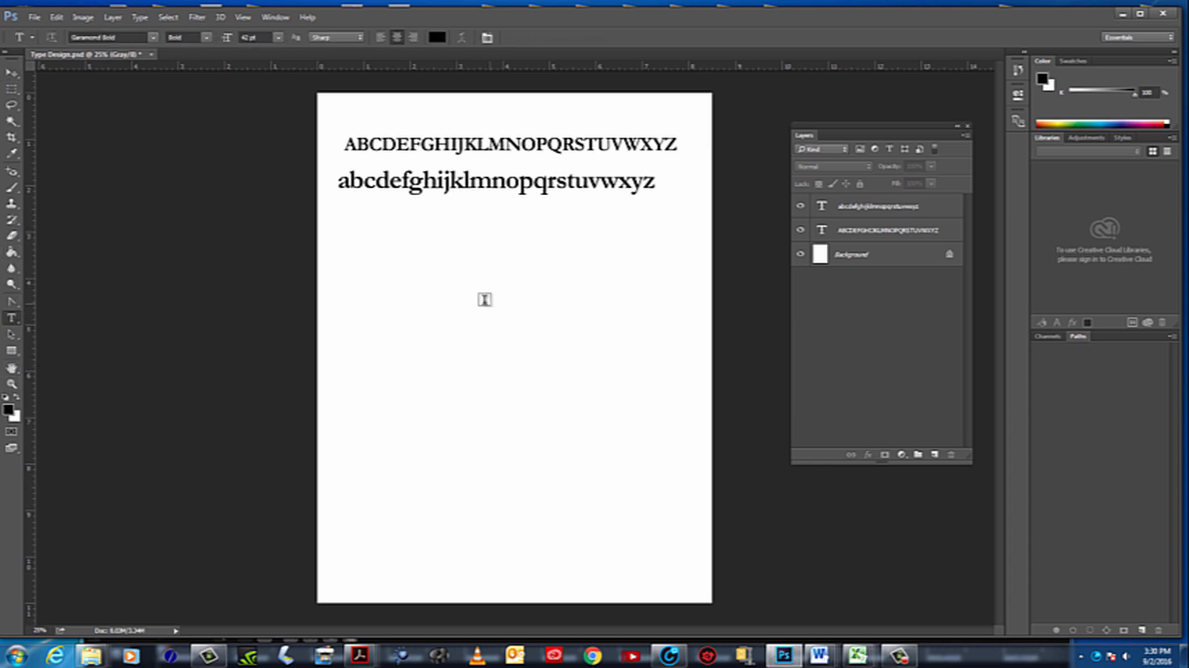
{"action": "left_click", "coordinate": [357, 250]}
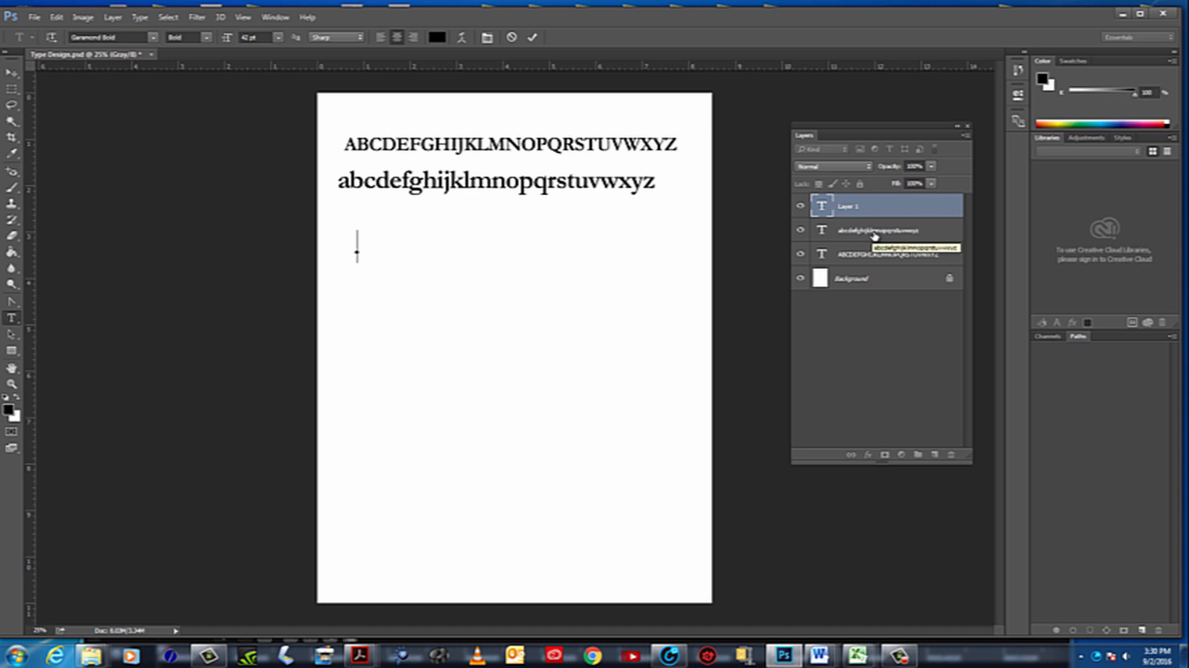
{"action": "type", "text": "()"}
{"action": "type", "text": "123456"}
{"action": "type", "text": "789"}
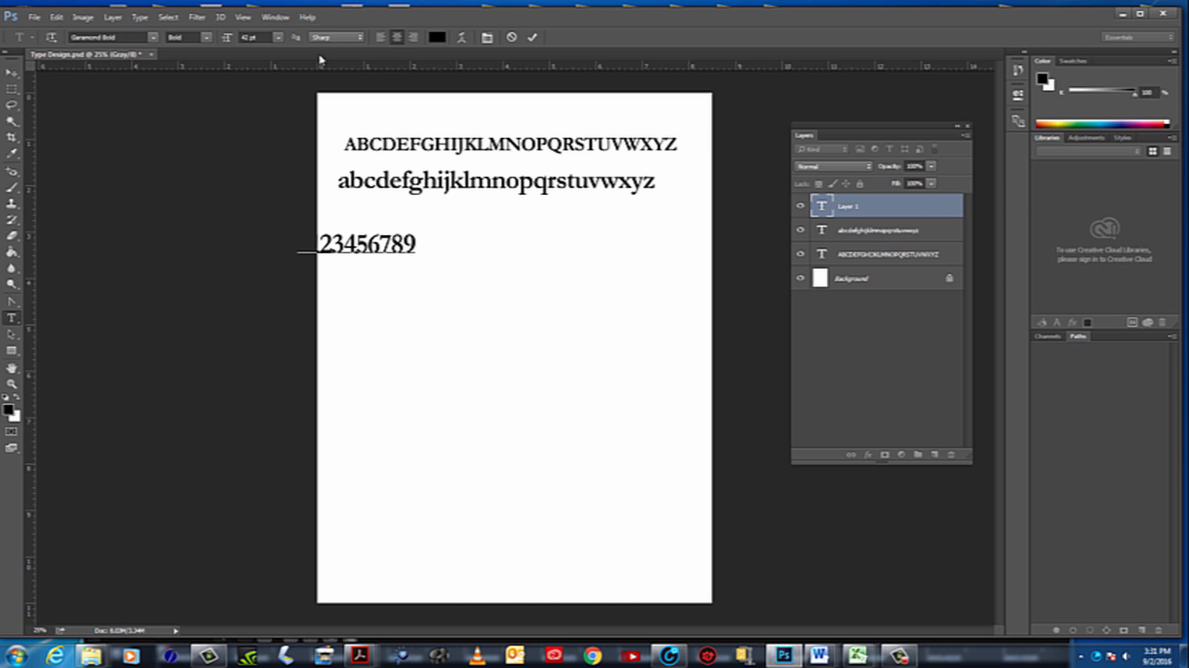
Move the digits line down and to the right so it sits fully on the page, in line with the alphabets' left edge
{"action": "left_click", "coordinate": [11, 73]}
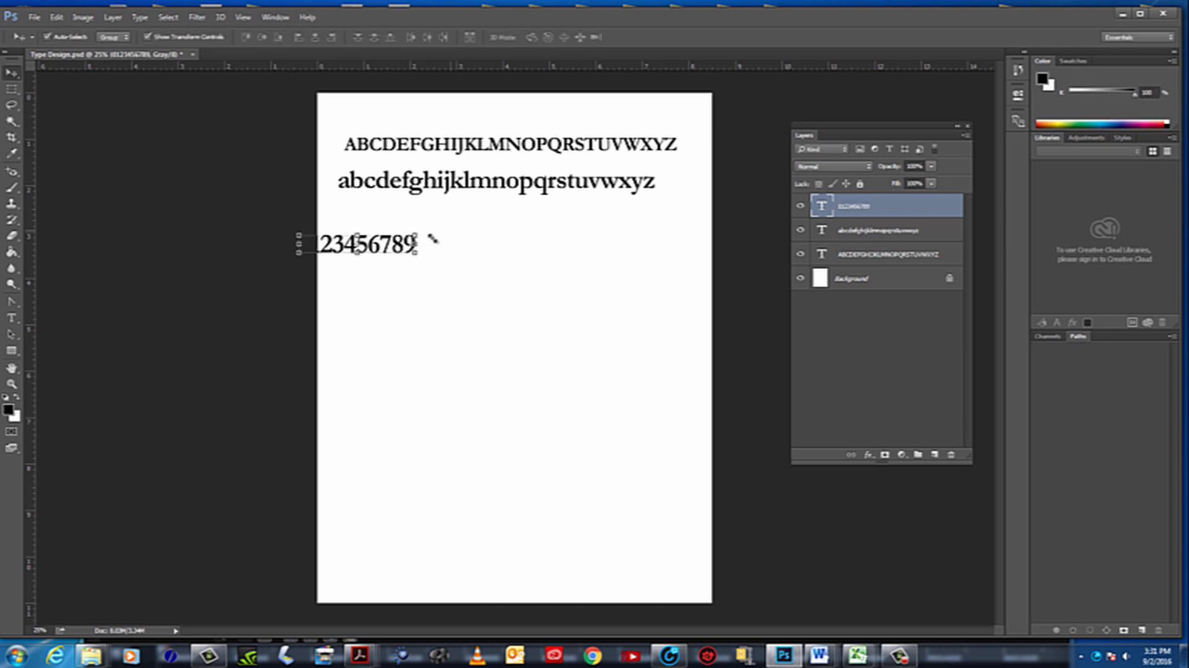
{"action": "left_click_drag", "start_coordinate": [386, 254], "coordinate": [416, 287]}
{"action": "left_click", "coordinate": [620, 316]}
{"action": "left_click", "coordinate": [541, 343]}
{"action": "left_click", "coordinate": [564, 349]}
Lower the lowercase and uppercase lines to space the three rows out, and nudge the digits so their left edges match
{"action": "left_click_drag", "start_coordinate": [441, 191], "coordinate": [441, 233]}
{"action": "left_click_drag", "start_coordinate": [448, 149], "coordinate": [443, 171]}
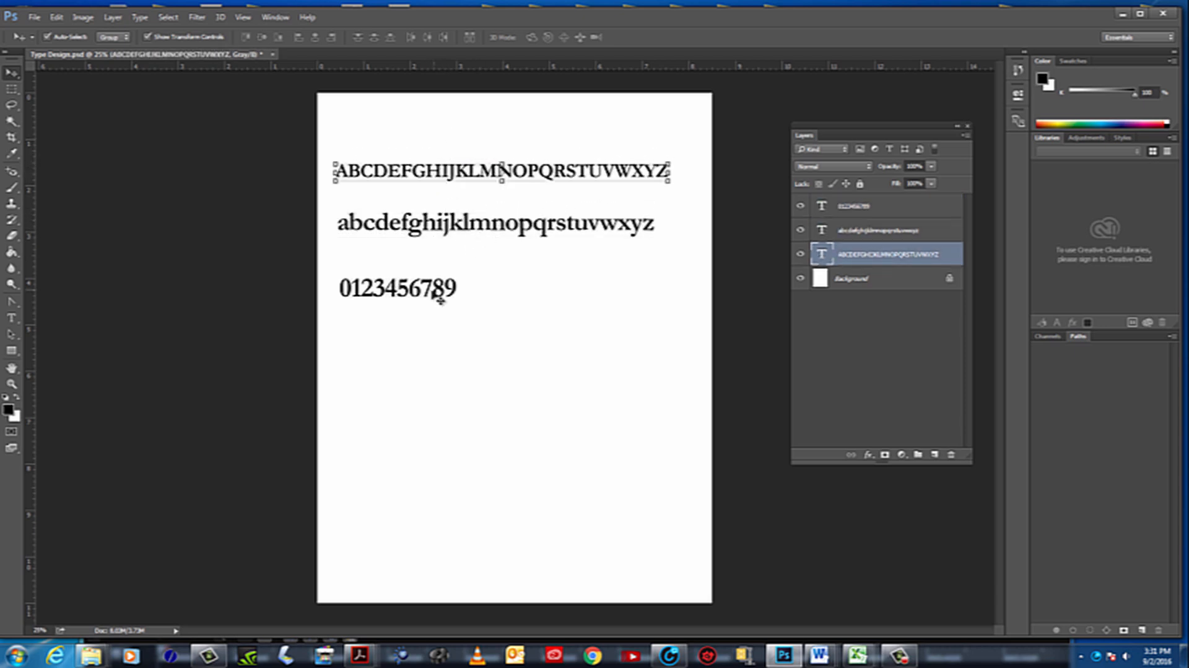
{"action": "left_click_drag", "start_coordinate": [433, 286], "coordinate": [431, 291]}
{"action": "left_click", "coordinate": [446, 305]}
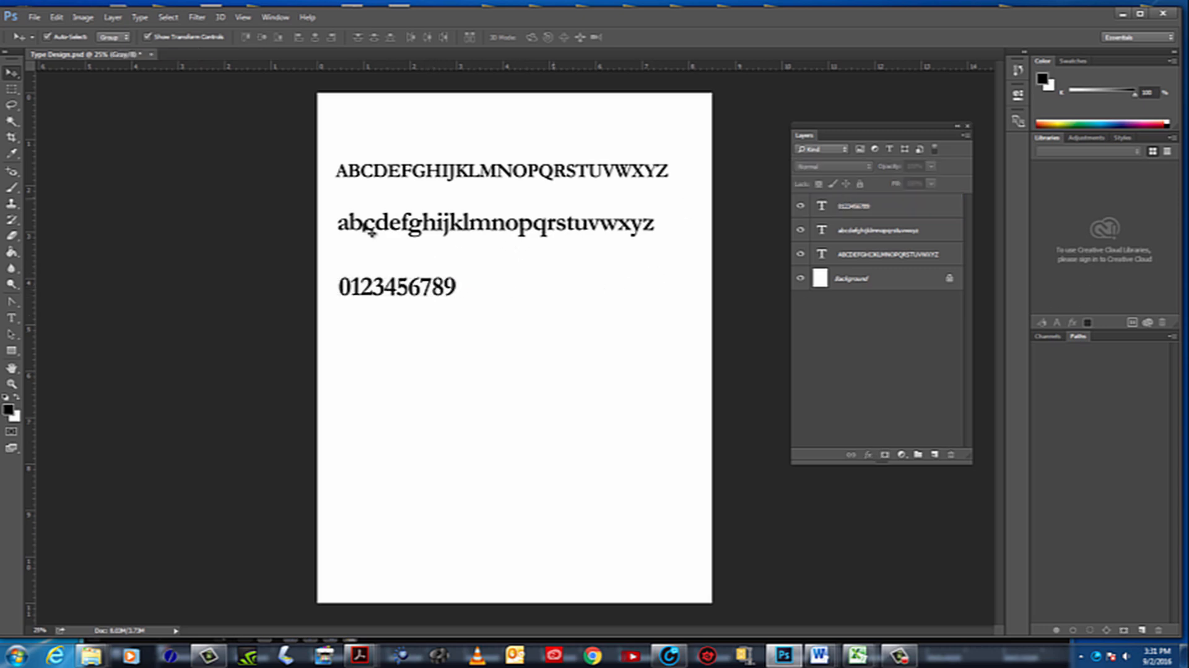
Hide and redisplay the rulers twice, looking through the display options in between
{"action": "left_click", "coordinate": [244, 17]}
{"action": "left_click", "coordinate": [266, 240]}
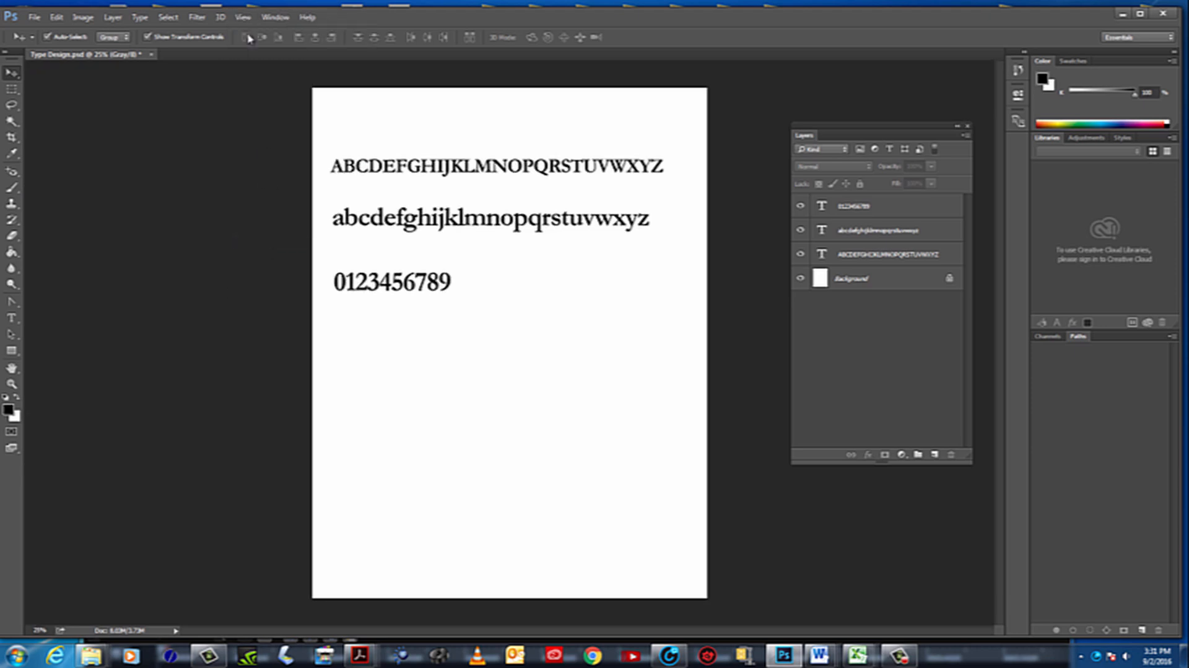
{"action": "left_click", "coordinate": [242, 17]}
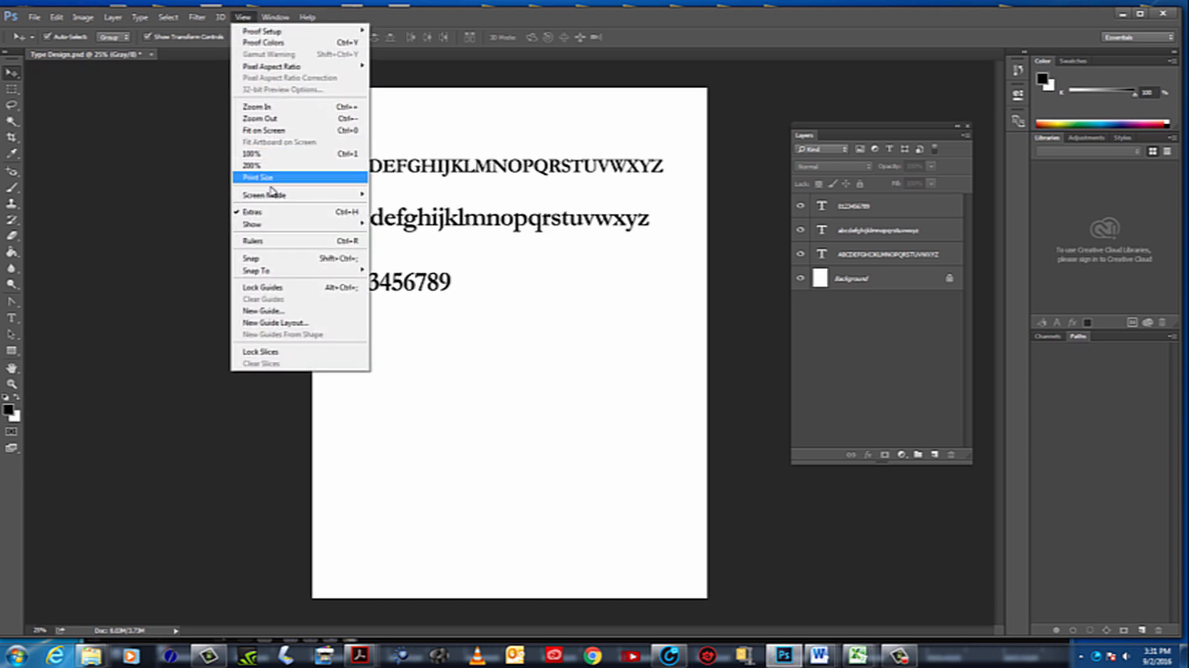
{"action": "left_click", "coordinate": [267, 242]}
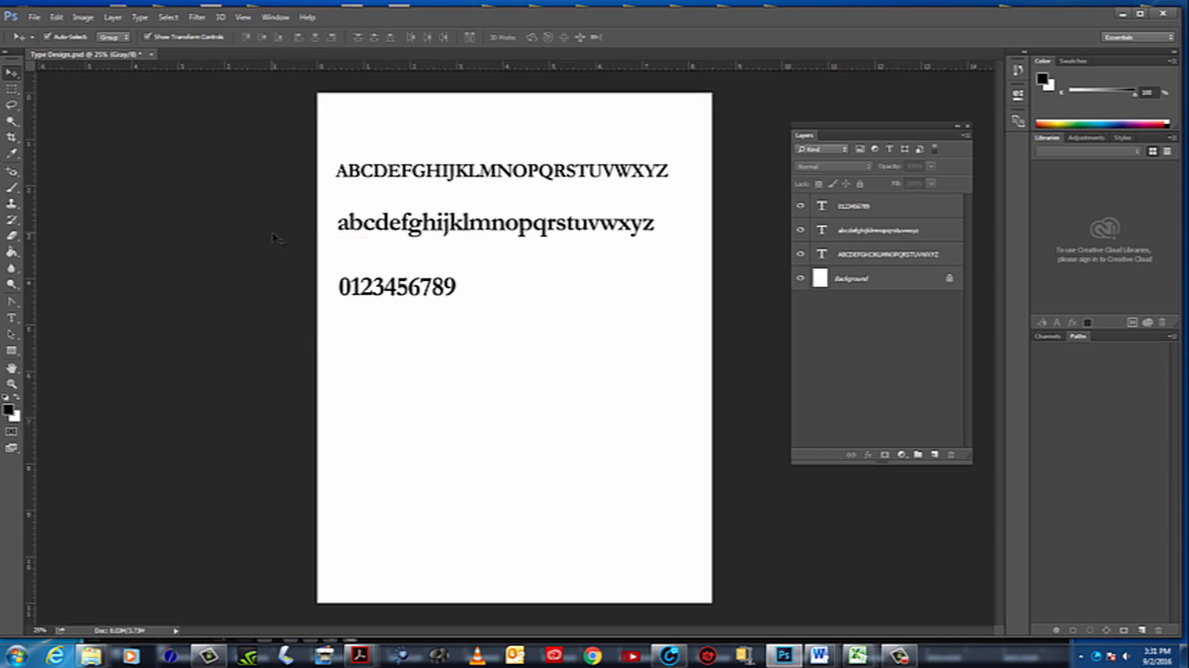
{"action": "left_click", "coordinate": [243, 18]}
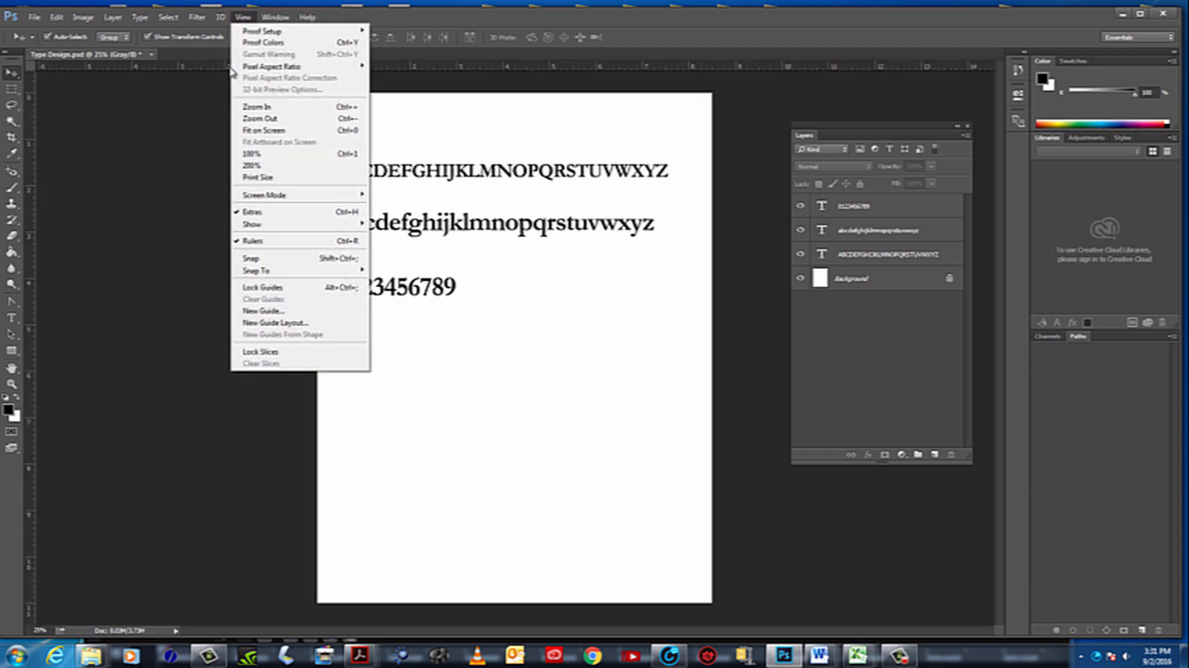
{"action": "left_click", "coordinate": [251, 240]}
{"action": "left_click", "coordinate": [244, 17]}
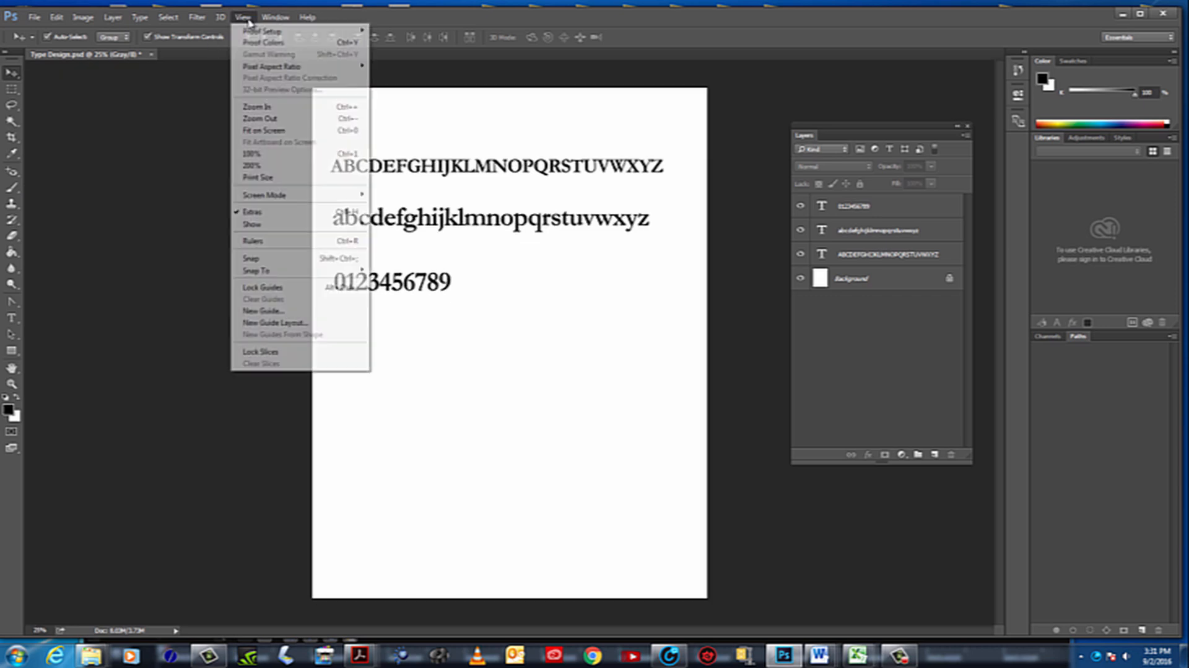
{"action": "mouse_move", "coordinate": [259, 230]}
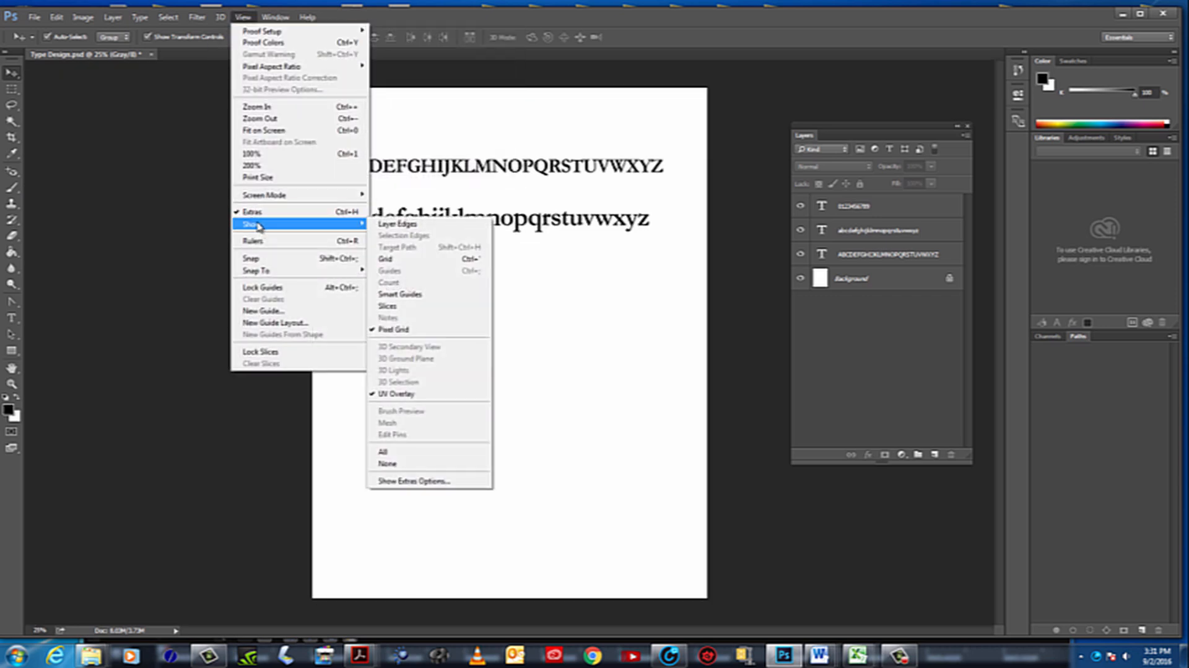
{"action": "left_click", "coordinate": [254, 241]}
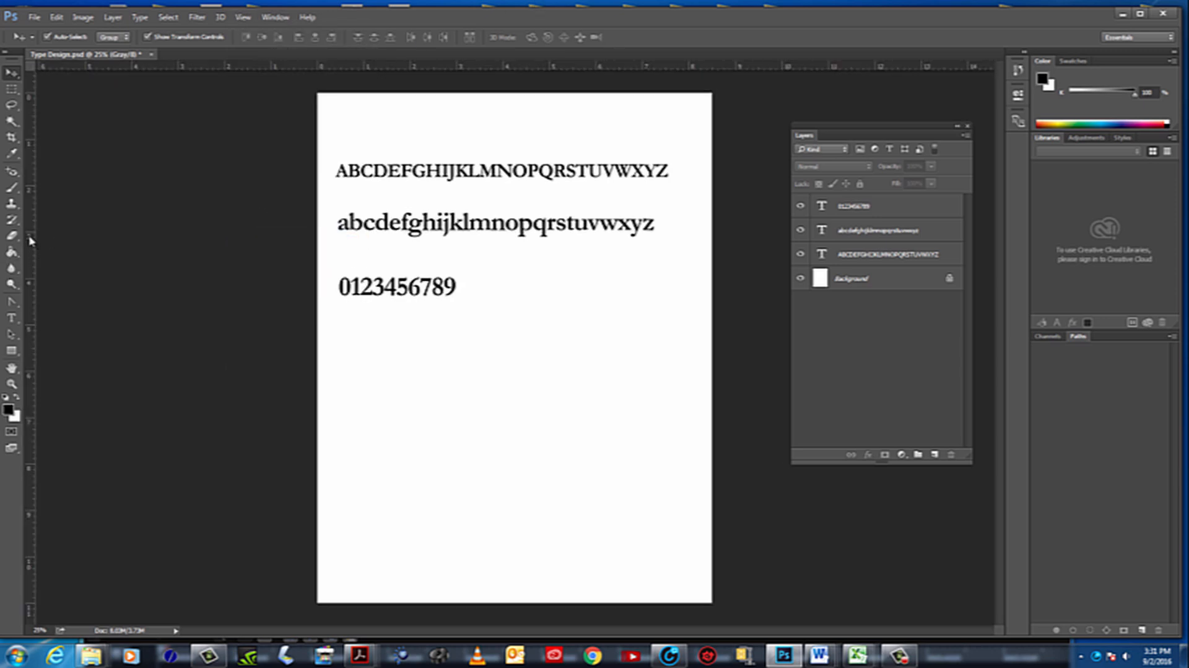
Place a vertical guide along the left edge of the text lines, about 0.45 inch from the page's left edge
{"action": "right_click", "coordinate": [12, 76]}
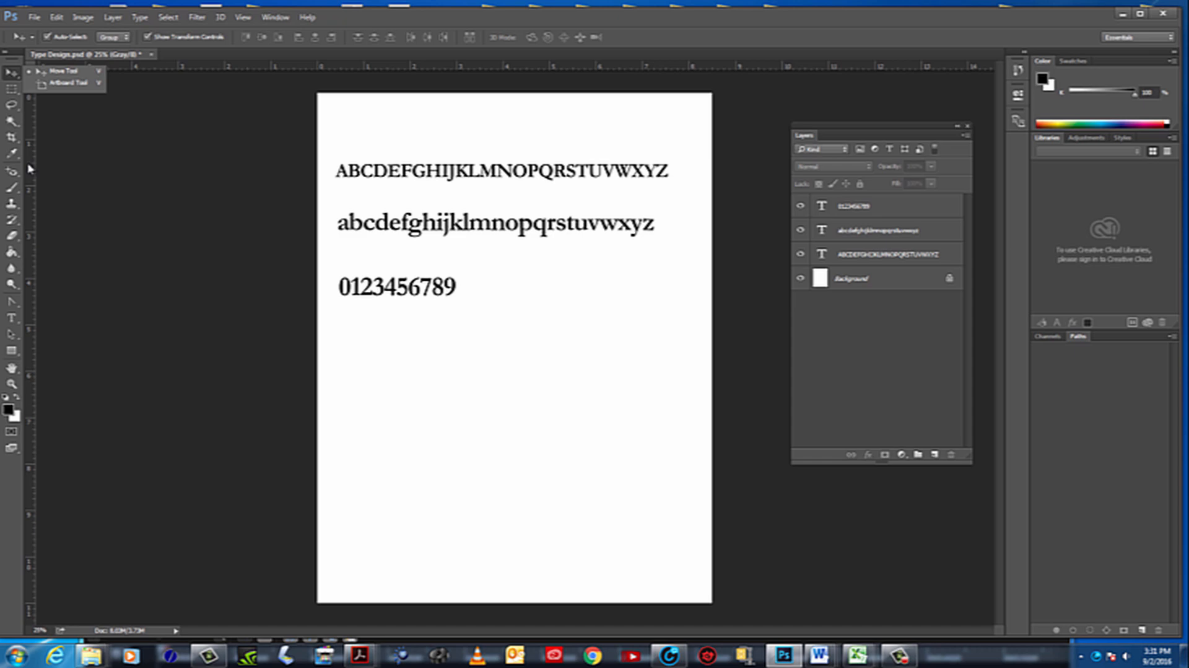
{"action": "left_click_drag", "start_coordinate": [29, 168], "coordinate": [337, 202]}
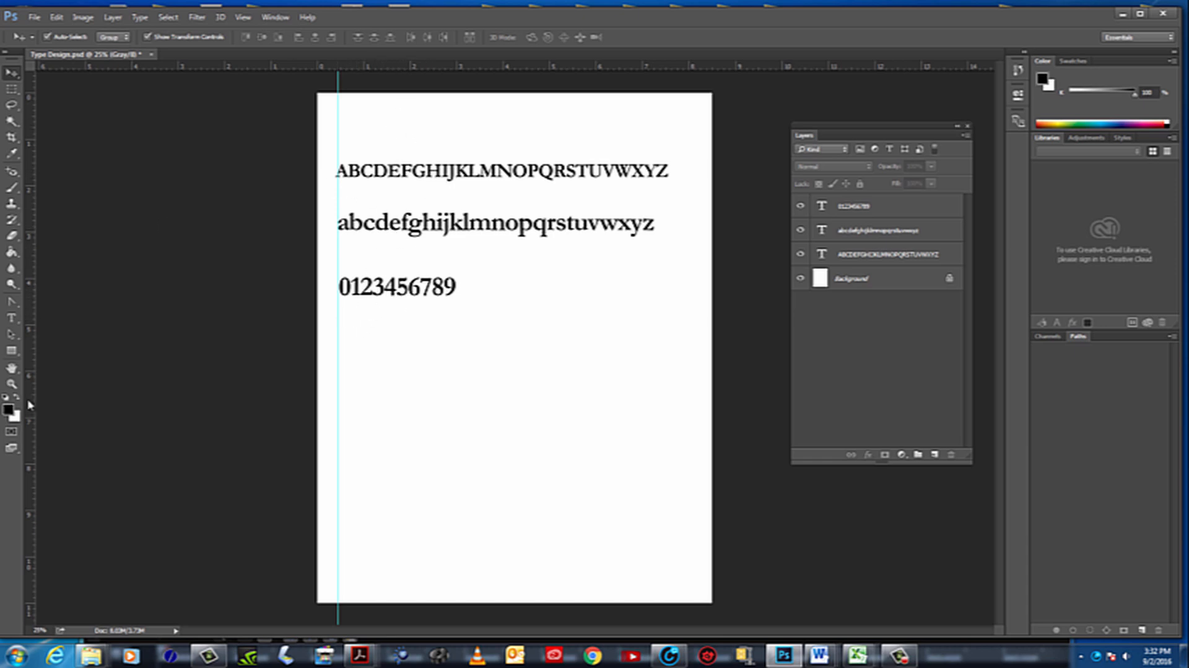
Add a new text layer reading Garamond below the digits
{"action": "left_click", "coordinate": [13, 318]}
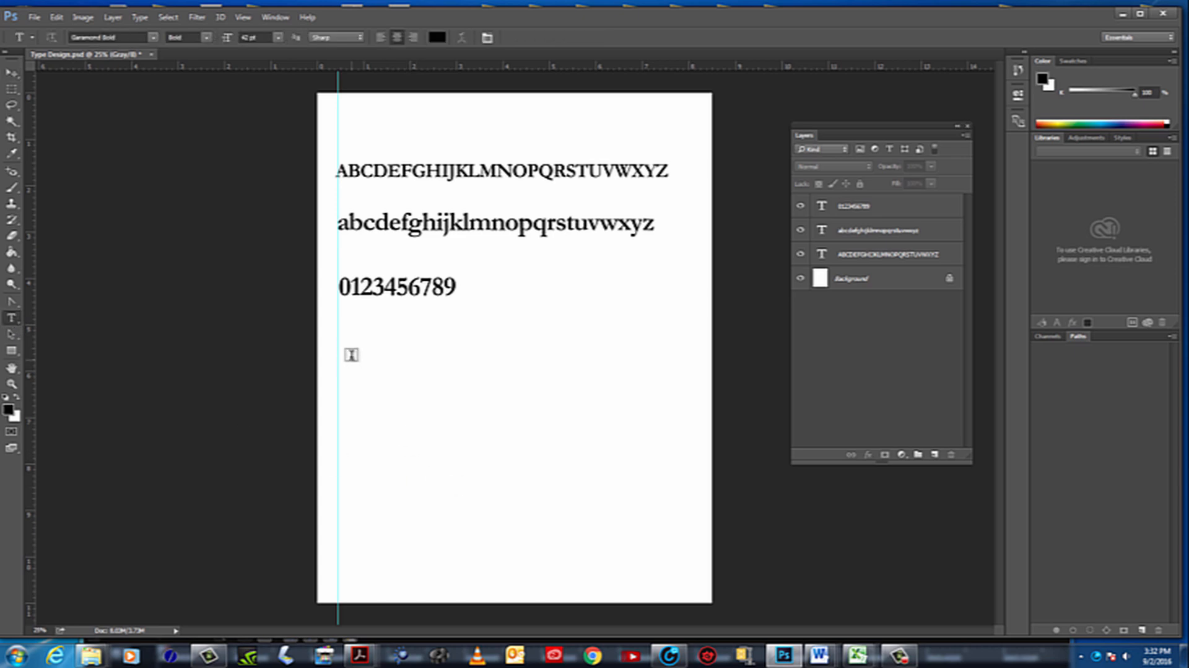
{"action": "left_click", "coordinate": [351, 351]}
{"action": "type", "text": "G"}
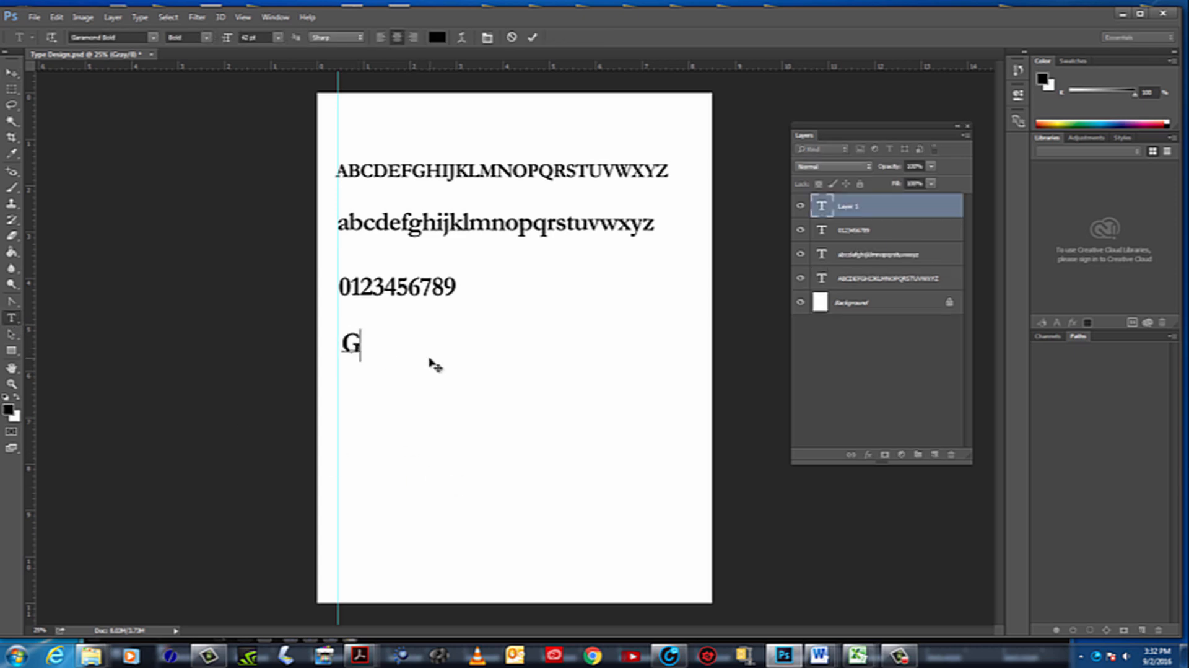
{"action": "type", "text": "armond"}
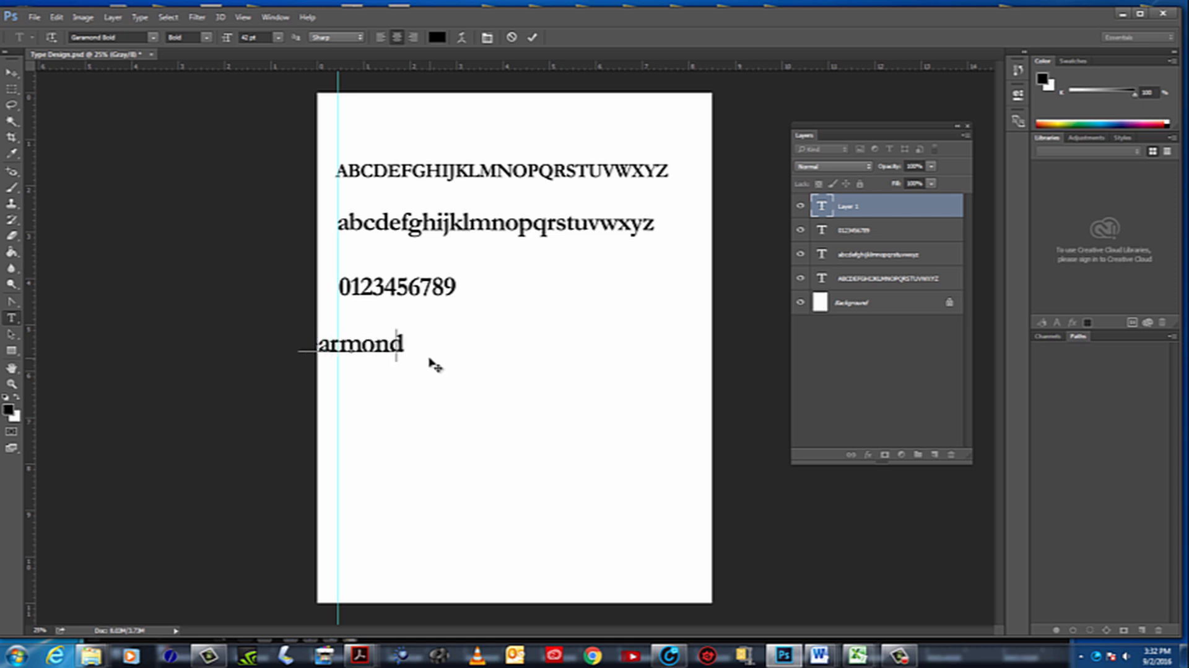
{"action": "key", "text": "BackSpace"}
{"action": "key", "text": "BackSpace"}
{"action": "key", "text": "BackSpace"}
{"action": "key", "text": "BackSpace"}
{"action": "type", "text": "ara"}
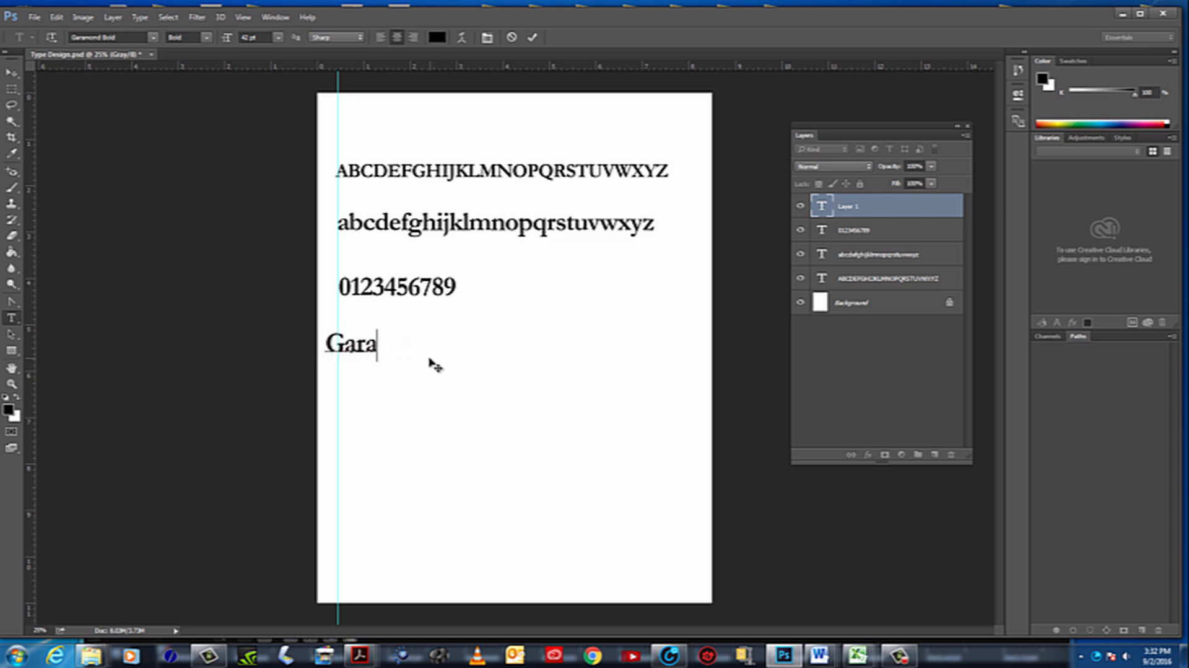
{"action": "type", "text": "mond"}
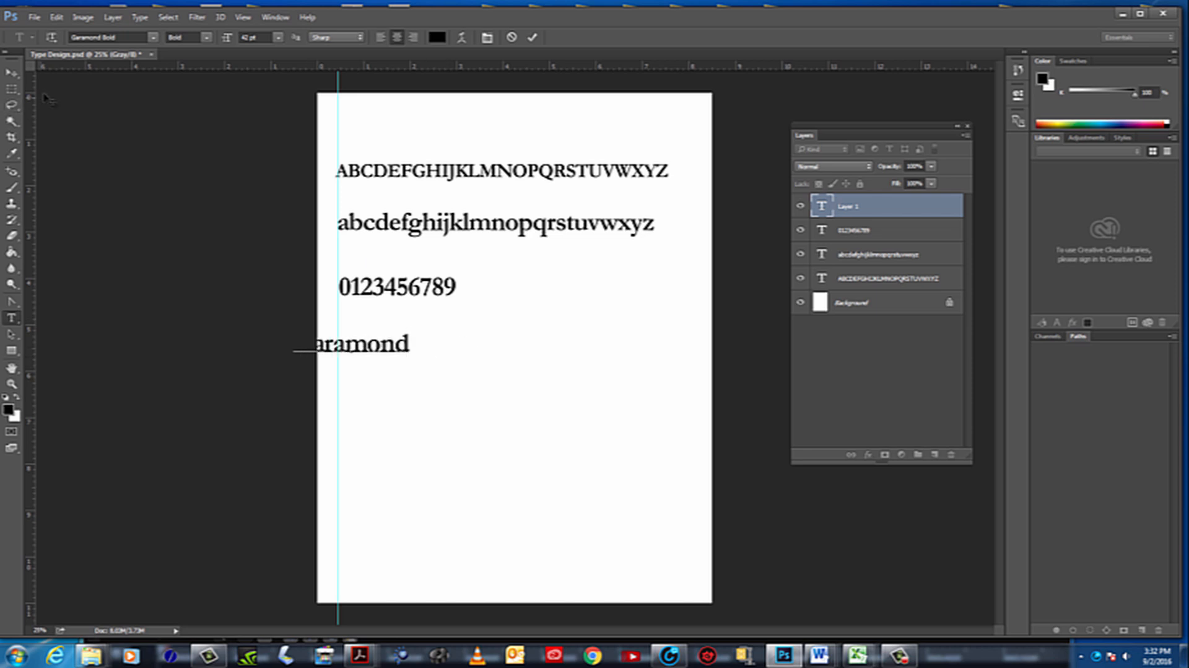
Move the word Garamond to the right so it sits fully on the page, and cancel a trial horizontal stretch of it
{"action": "left_click", "coordinate": [11, 72]}
{"action": "left_click_drag", "start_coordinate": [390, 346], "coordinate": [582, 392]}
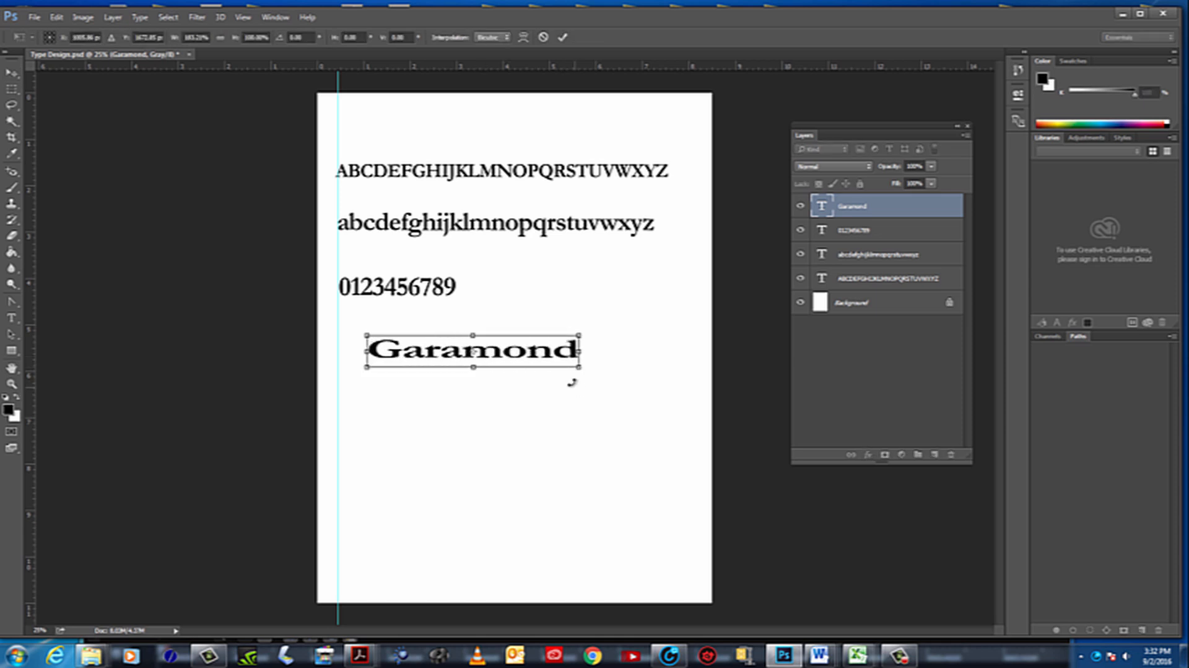
{"action": "key", "text": "Escape"}
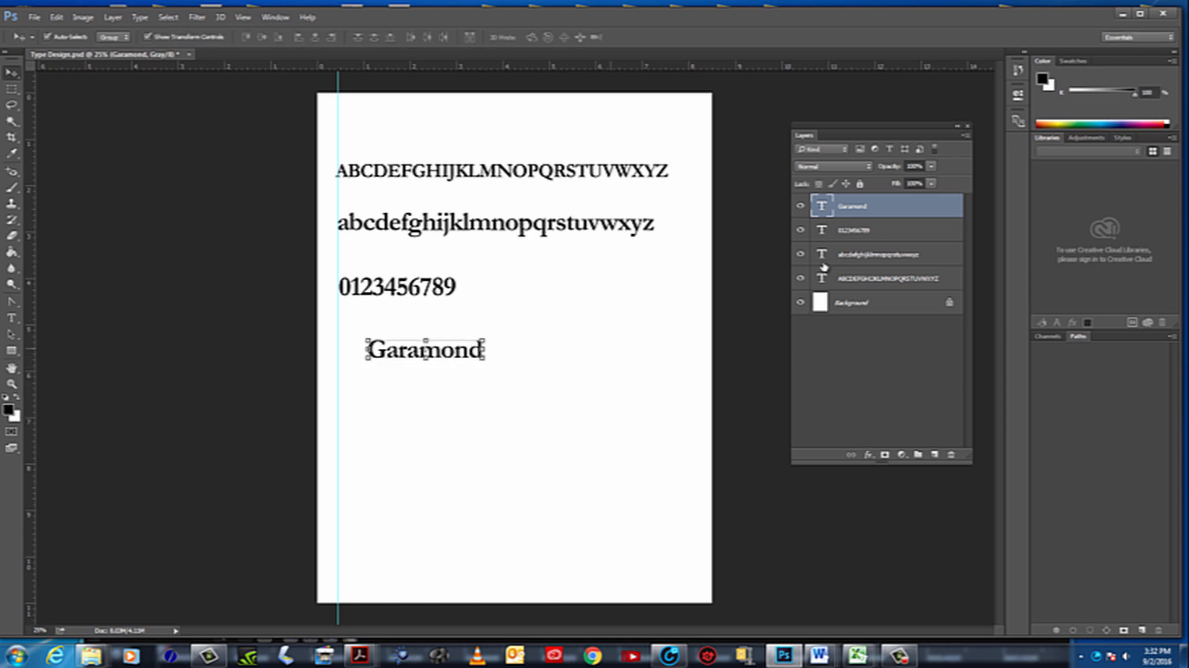
Enlarge the word Garamond to a font size of about 94 pt
{"action": "double_click", "coordinate": [824, 207]}
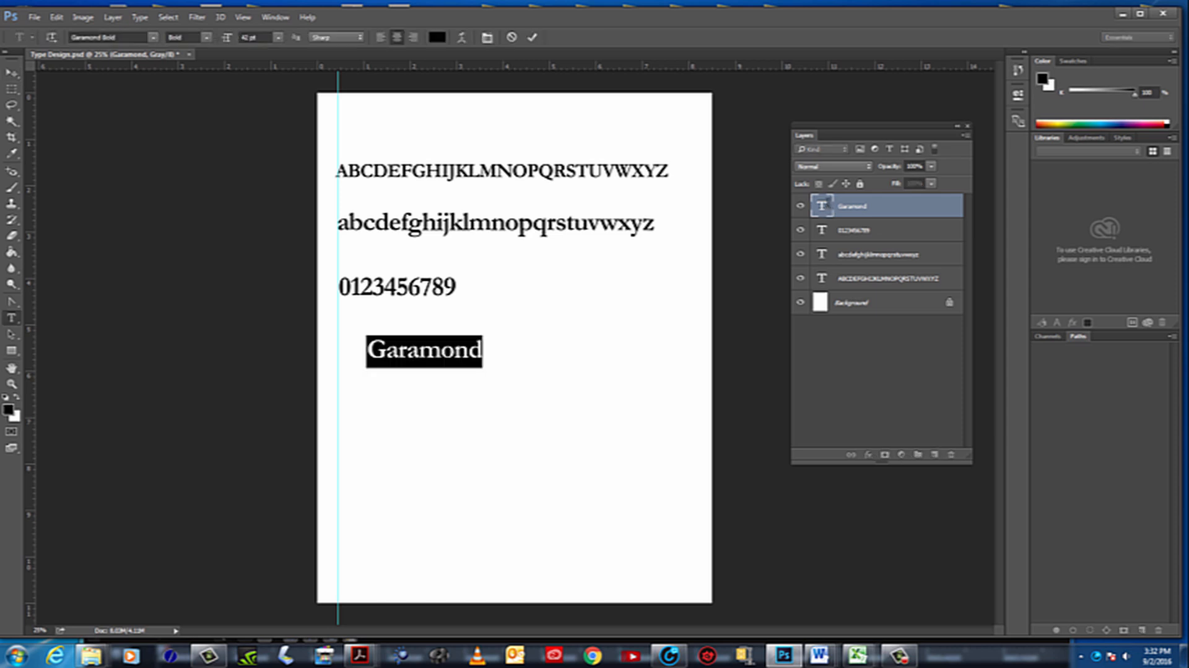
{"action": "left_click", "coordinate": [243, 38]}
{"action": "key", "text": "Up"}
{"action": "key", "text": "Up"}
{"action": "key", "text": "Up"}
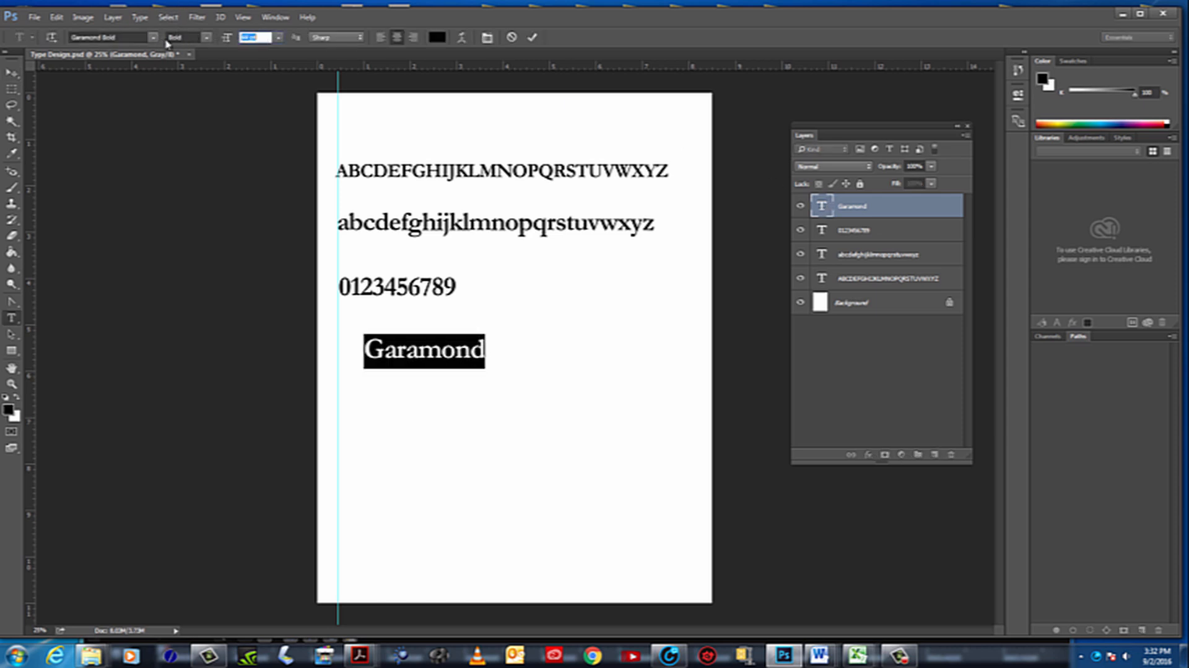
{"action": "key", "text": "Up"}
{"action": "key", "text": "Up"}
{"action": "key", "text": "Up"}
{"action": "key", "text": "Up"}
{"action": "key", "text": "Up"}
{"action": "key", "text": "Up"}
{"action": "key", "text": "Up"}
{"action": "key", "text": "Up"}
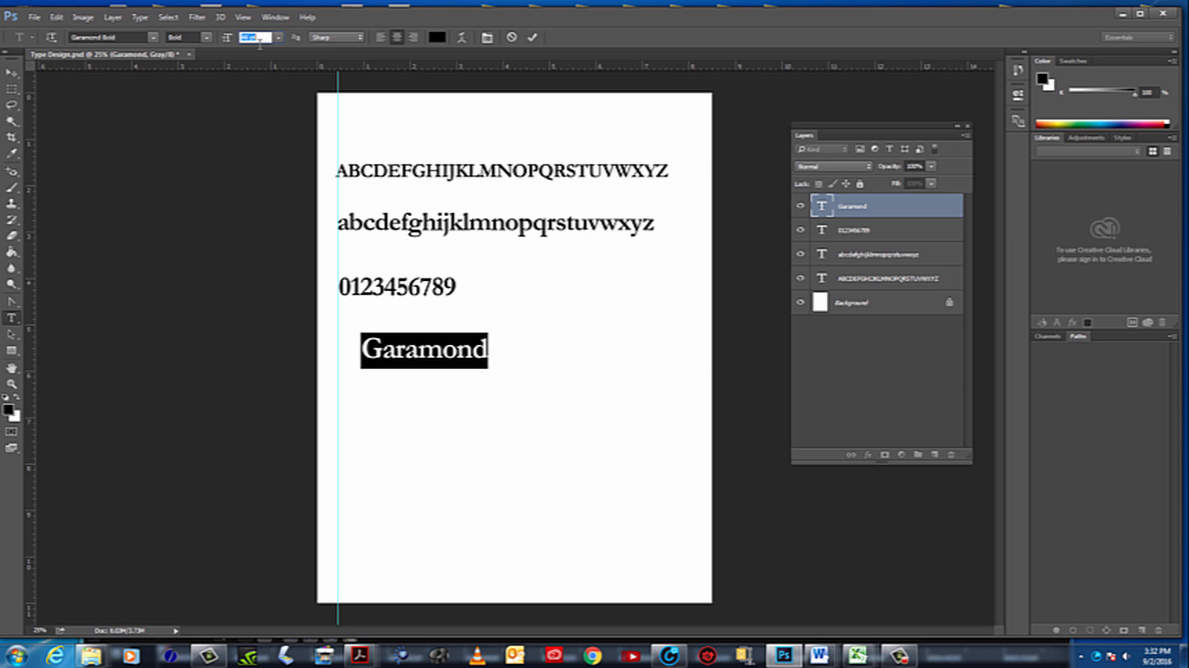
{"action": "key", "text": "Up"}
{"action": "key", "text": "Up"}
{"action": "key", "text": "Up"}
{"action": "key", "text": "Up"}
{"action": "key", "text": "Up"}
{"action": "key", "text": "Up"}
{"action": "key", "text": "Up"}
{"action": "key", "text": "Up"}
{"action": "key", "text": "Up"}
{"action": "key", "text": "Up"}
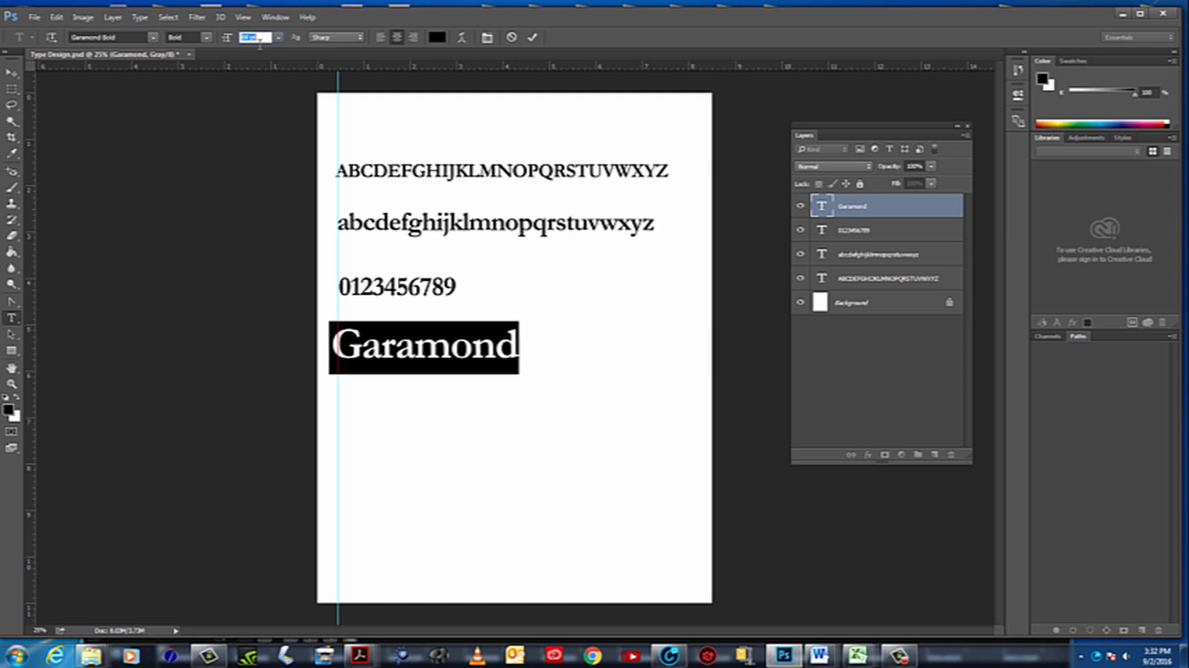
{"action": "key", "text": "Up"}
{"action": "key", "text": "Up"}
{"action": "key", "text": "Up"}
{"action": "key", "text": "Up"}
{"action": "key", "text": "Up"}
{"action": "key", "text": "Up"}
{"action": "key", "text": "Up"}
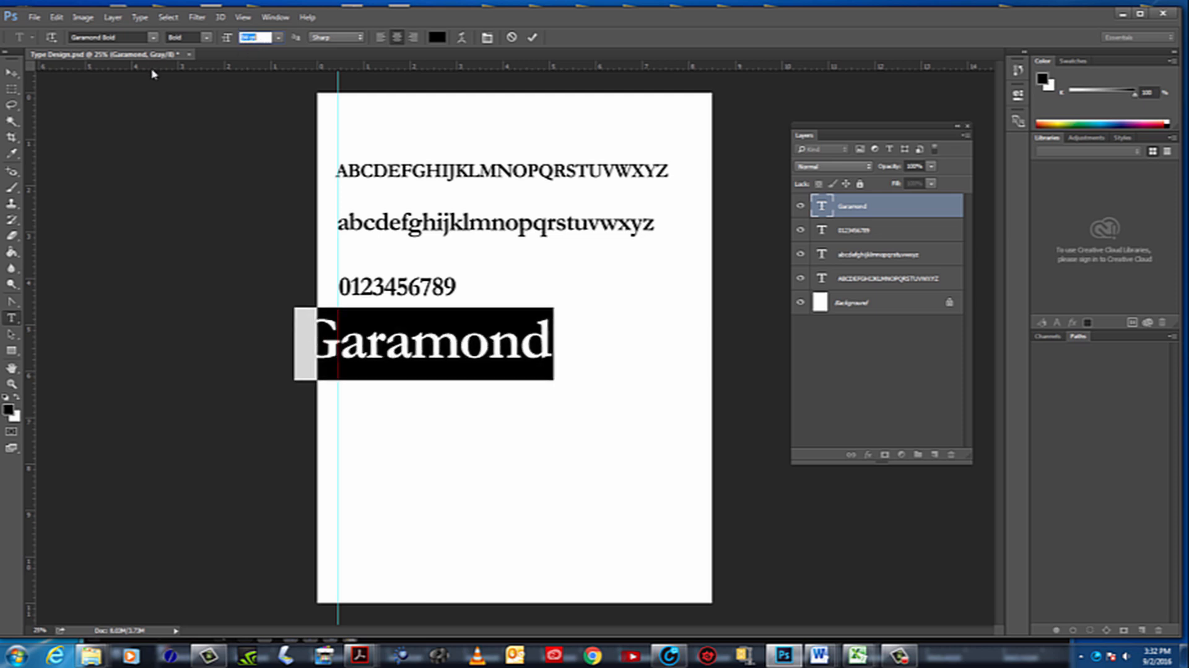
Move the enlarged word Garamond to the right so its left edge aligns with the vertical guide below the digits
{"action": "left_click", "coordinate": [11, 73]}
{"action": "left_click_drag", "start_coordinate": [468, 356], "coordinate": [531, 351]}
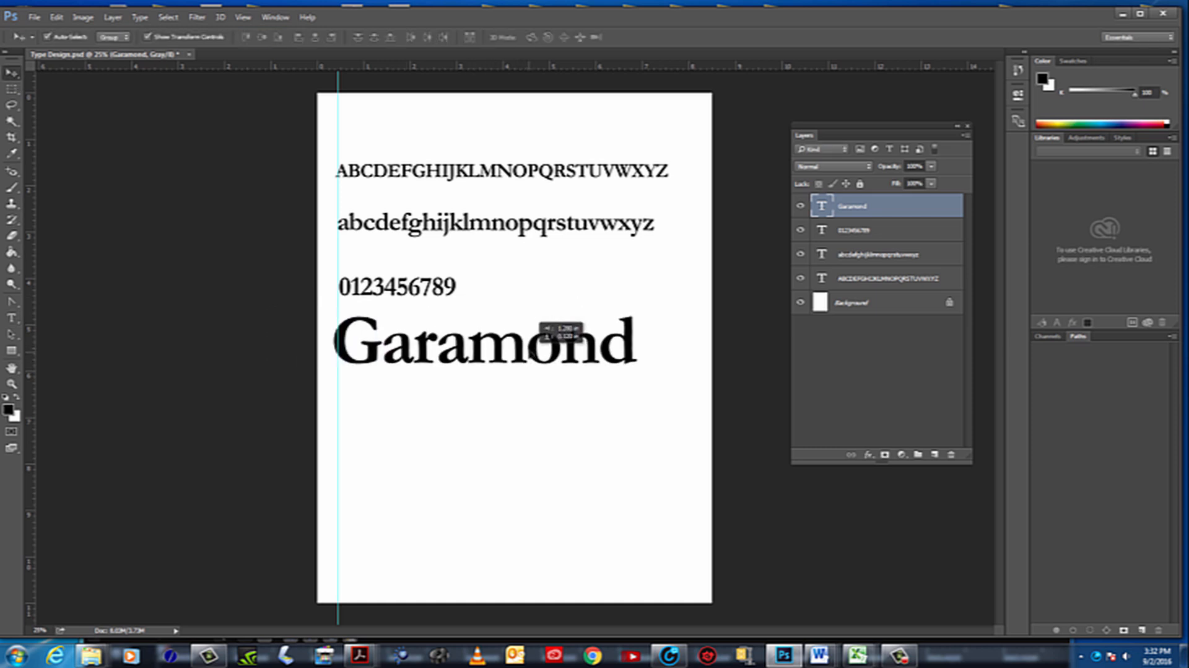
{"action": "left_click", "coordinate": [613, 427]}
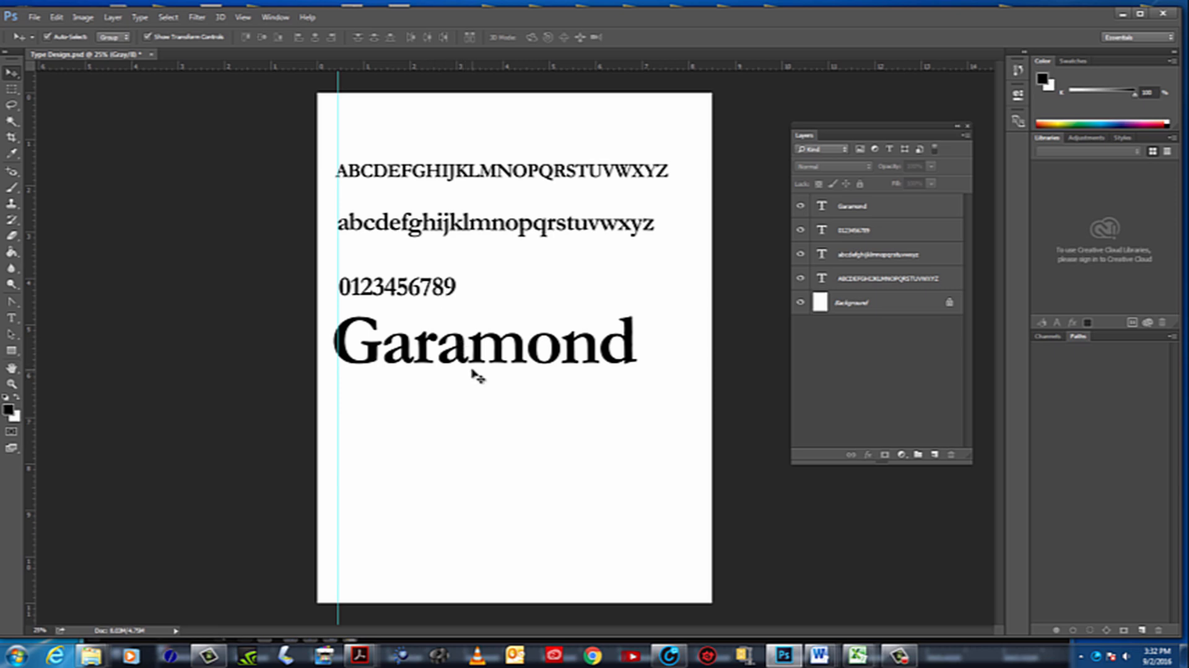
{"action": "left_click_drag", "start_coordinate": [466, 356], "coordinate": [467, 356]}
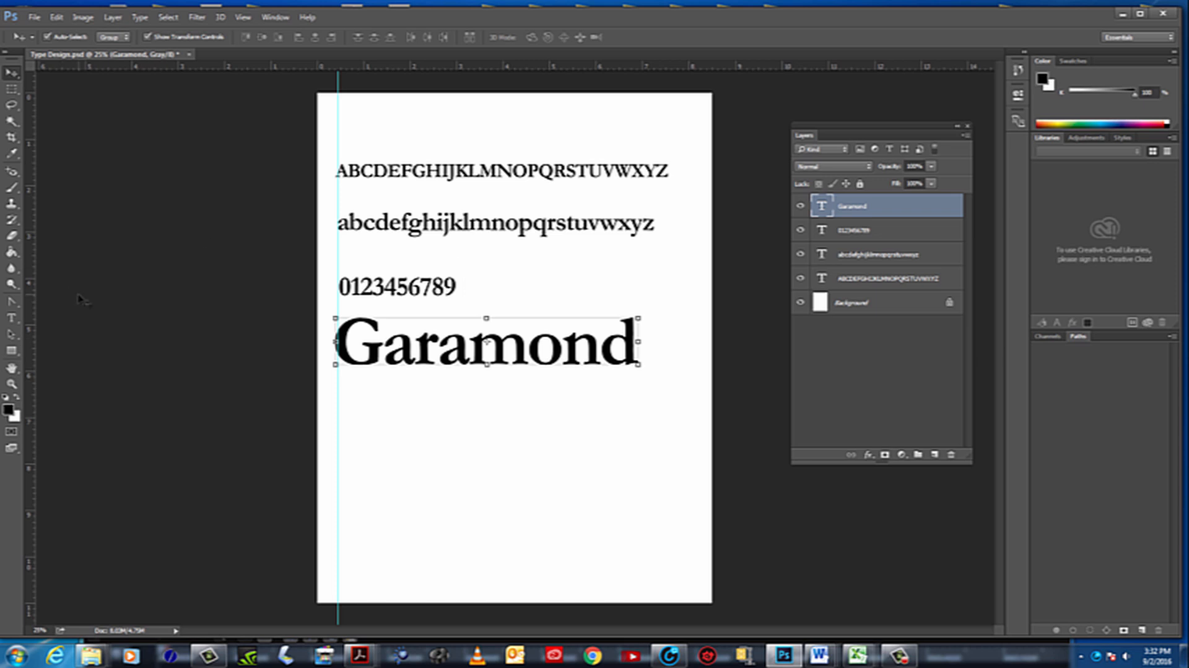
Add an 18 pt text layer reading Claude Garamond below the large word Garamond
{"action": "left_click", "coordinate": [11, 318]}
{"action": "left_click", "coordinate": [365, 411]}
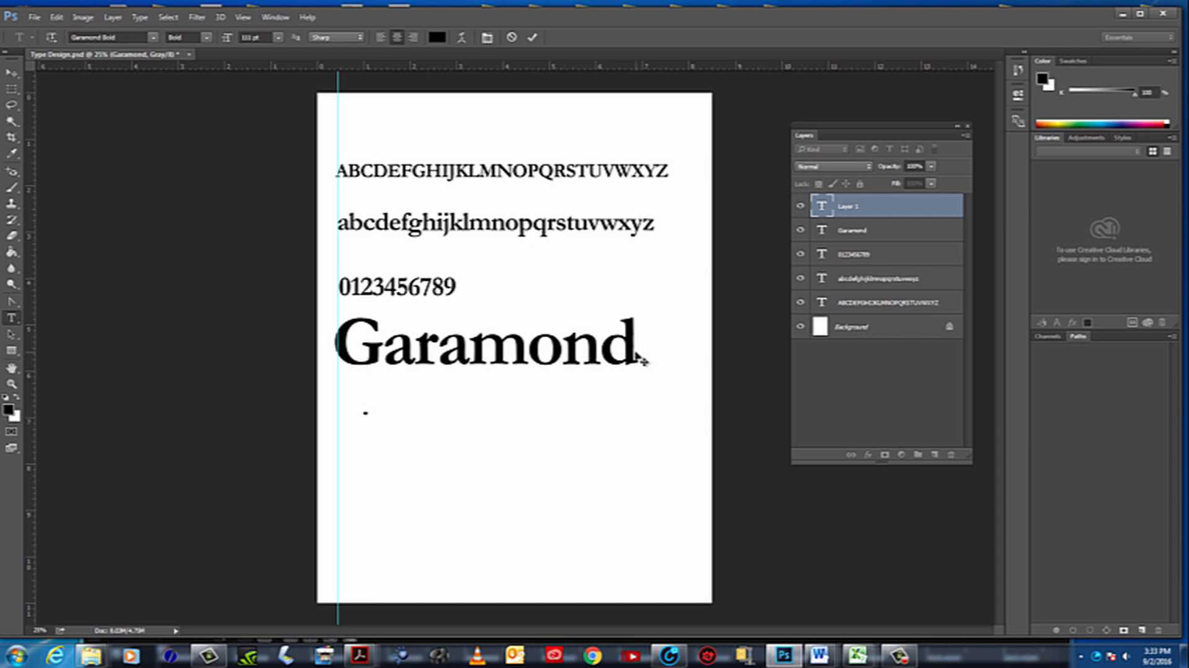
{"action": "left_click", "coordinate": [278, 39]}
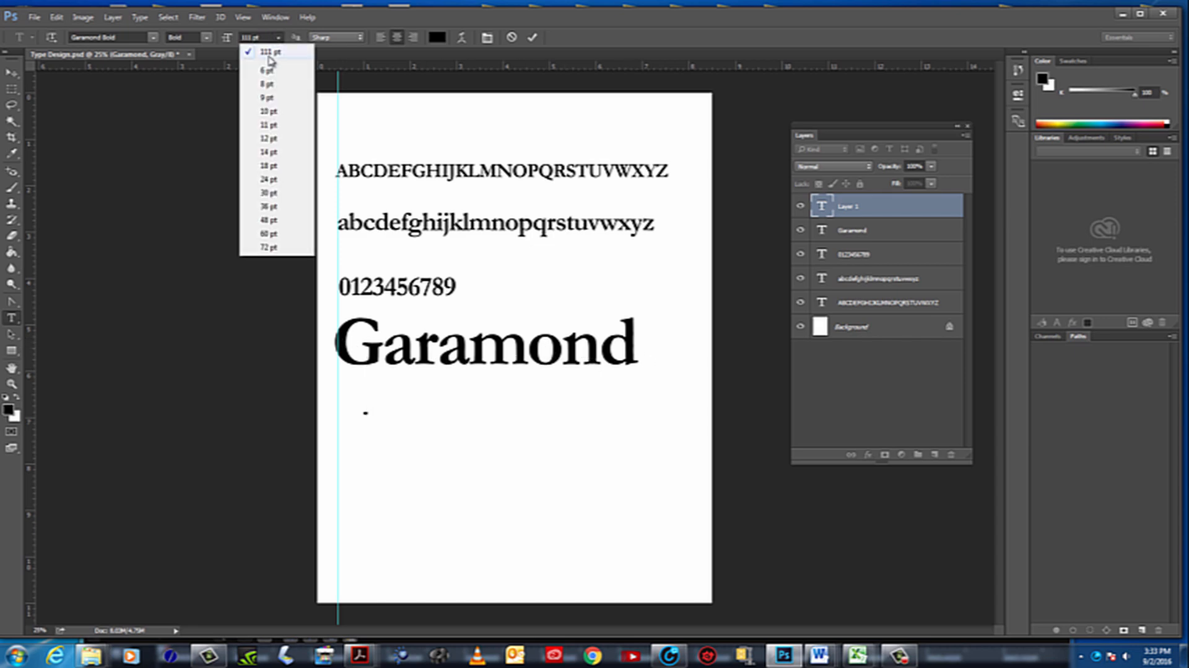
{"action": "left_click", "coordinate": [284, 166]}
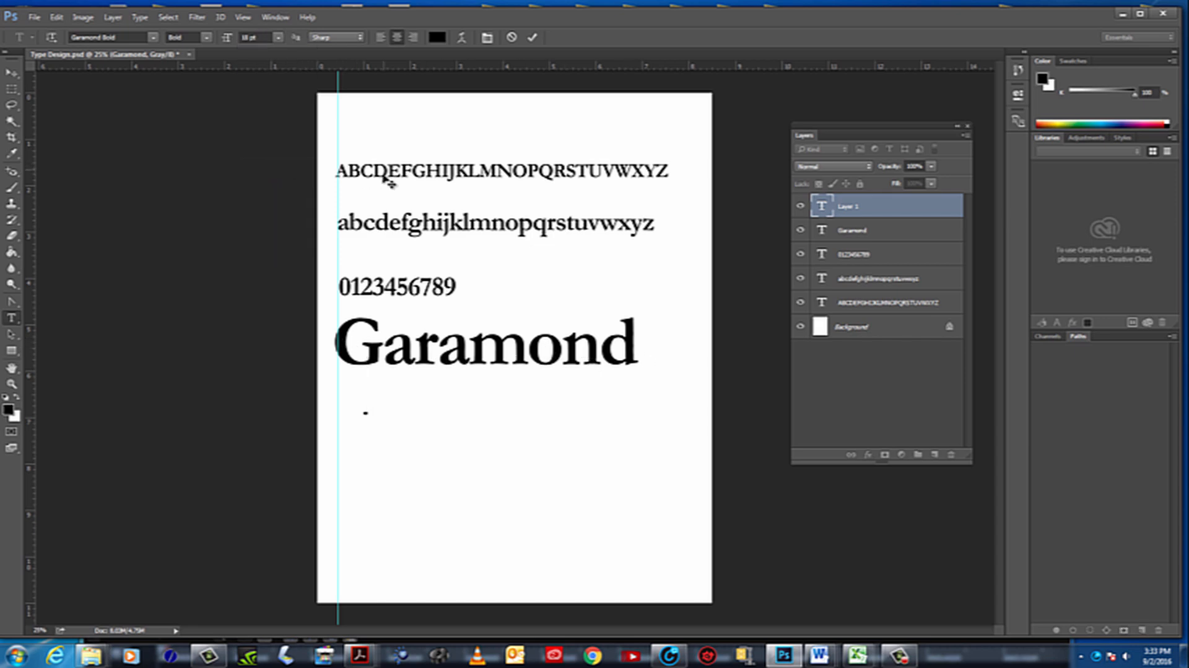
{"action": "type", "text": "claude Garamond"}
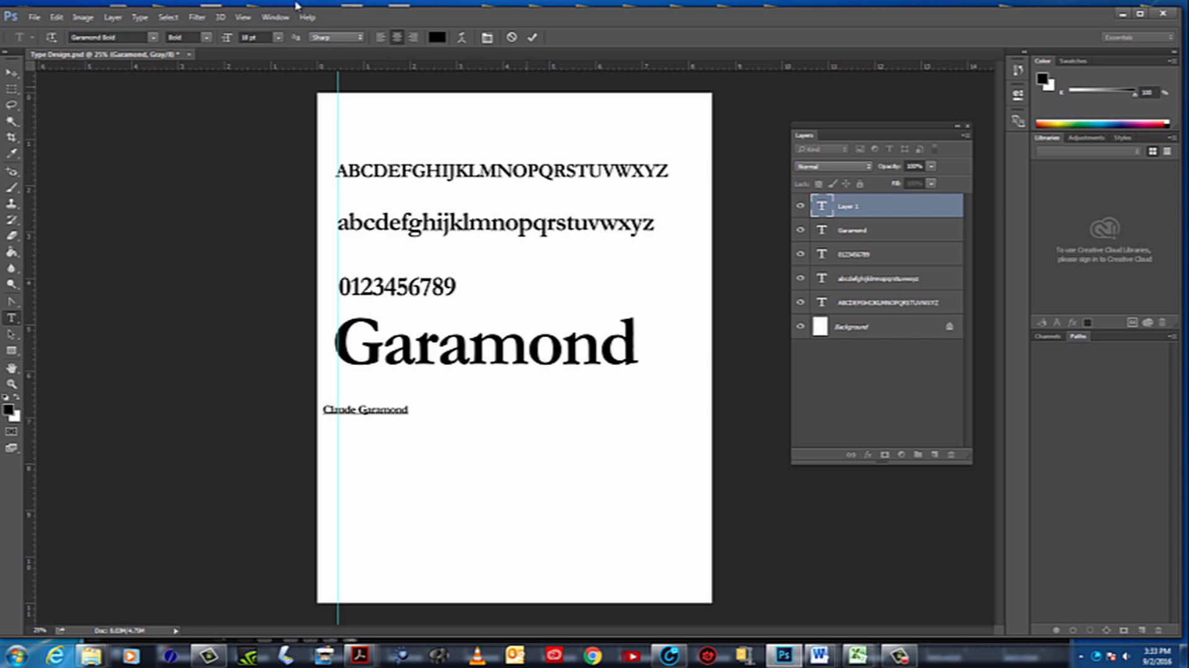
Align the Claude Garamond line with the vertical guide just below Garamond and enlarge it to about 5.5 inches wide
{"action": "left_click", "coordinate": [16, 72]}
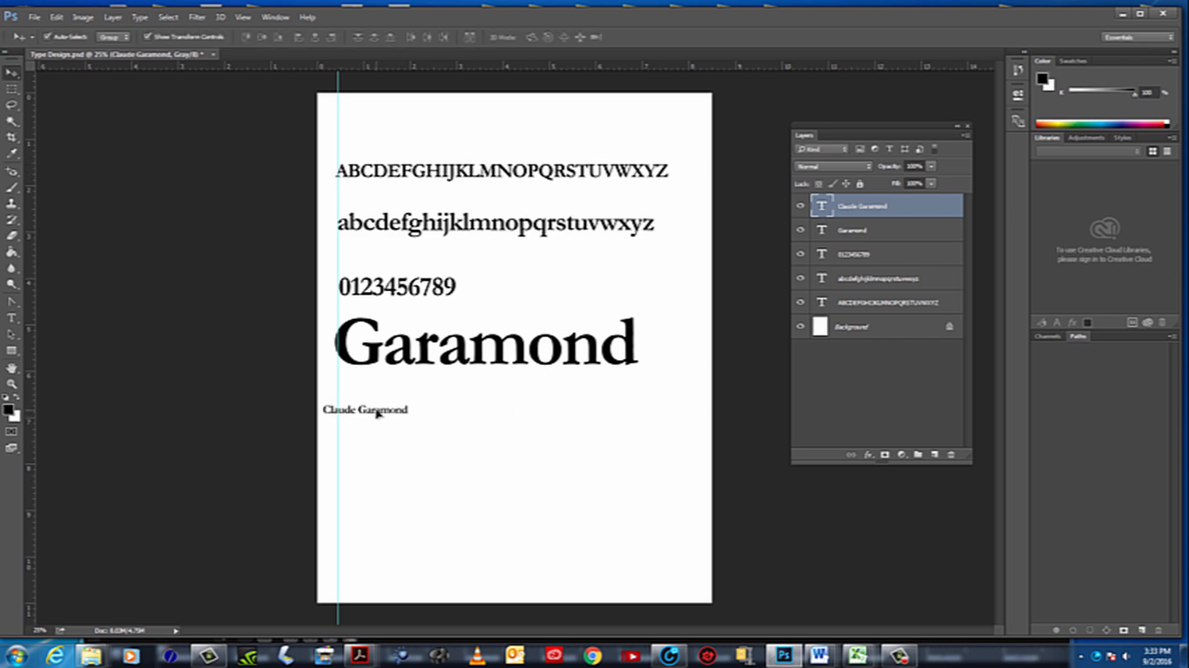
{"action": "mouse_move", "coordinate": [373, 411]}
{"action": "left_mouse_down"}
{"action": "mouse_move", "coordinate": [416, 399]}
{"action": "mouse_move", "coordinate": [389, 397]}
{"action": "left_mouse_up"}
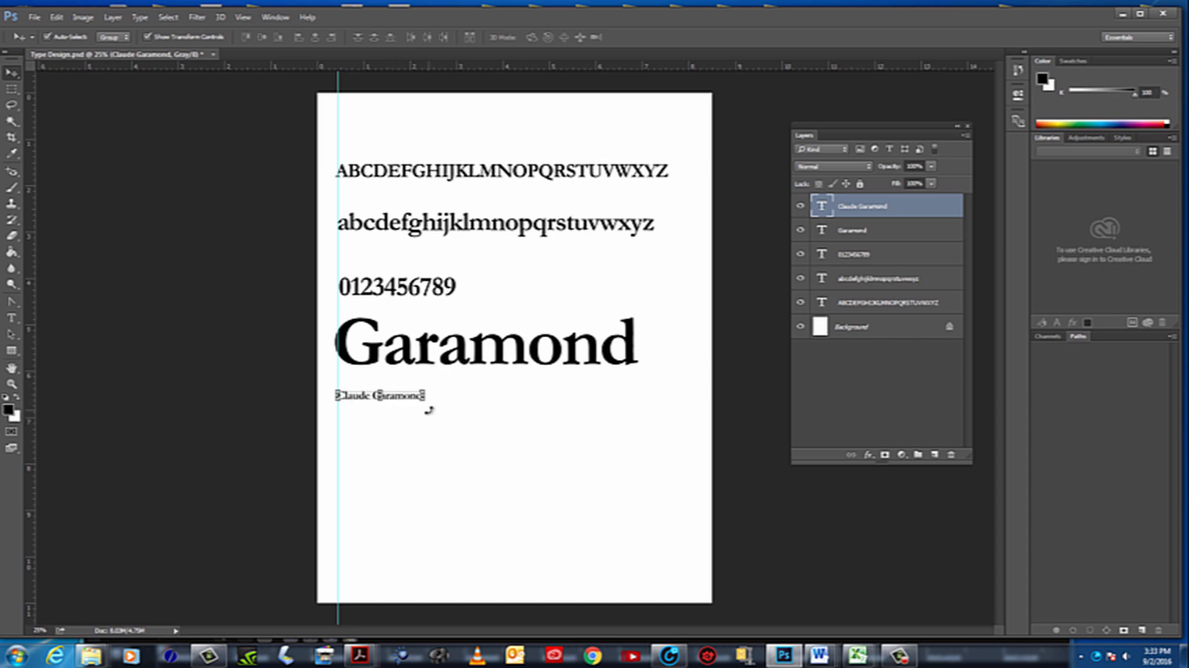
{"action": "key", "text": "ctrl+t"}
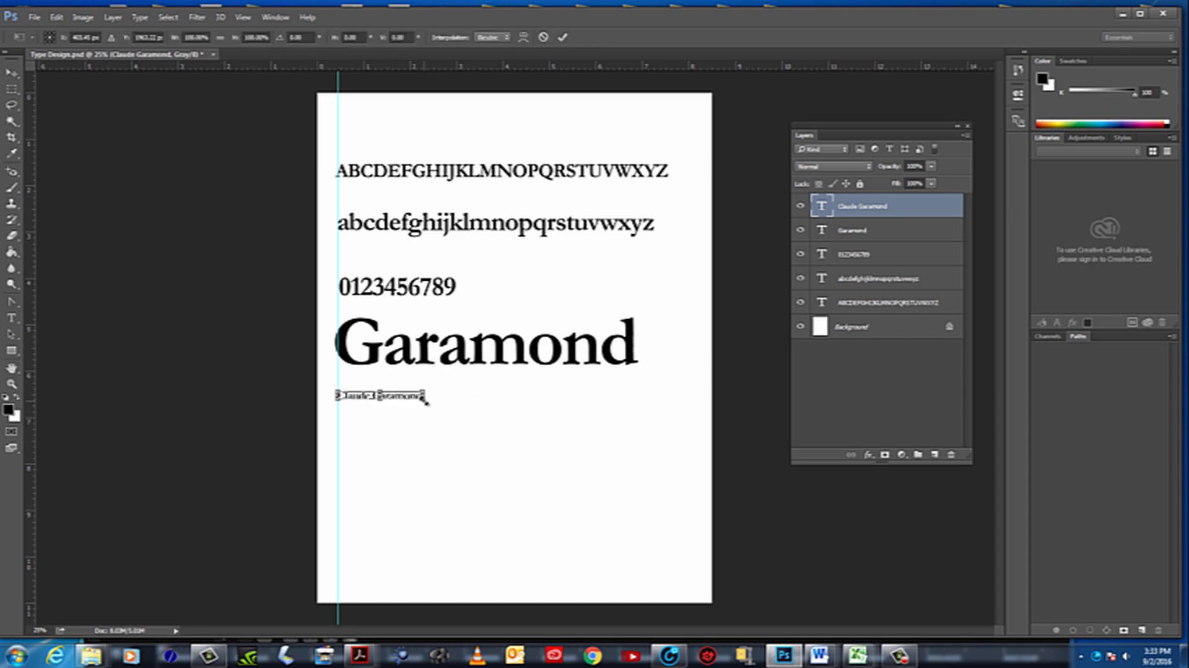
{"action": "left_click_drag", "start_coordinate": [428, 402], "coordinate": [543, 412]}
{"action": "key", "text": "Return"}
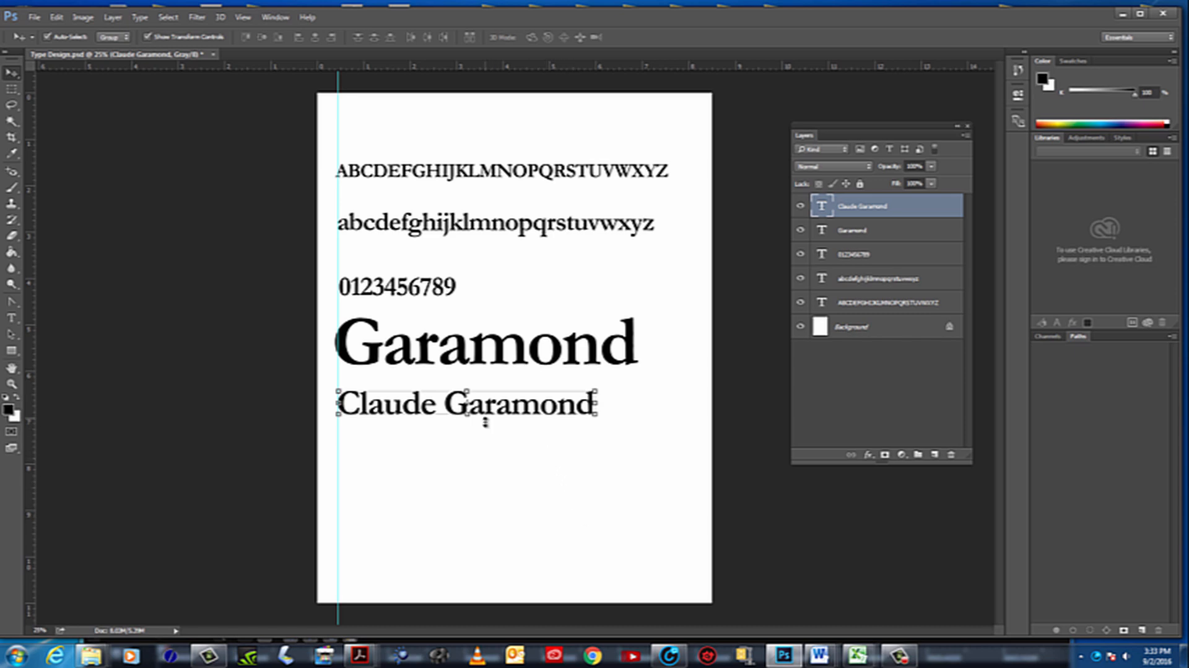
{"action": "left_click_drag", "start_coordinate": [491, 412], "coordinate": [490, 408]}
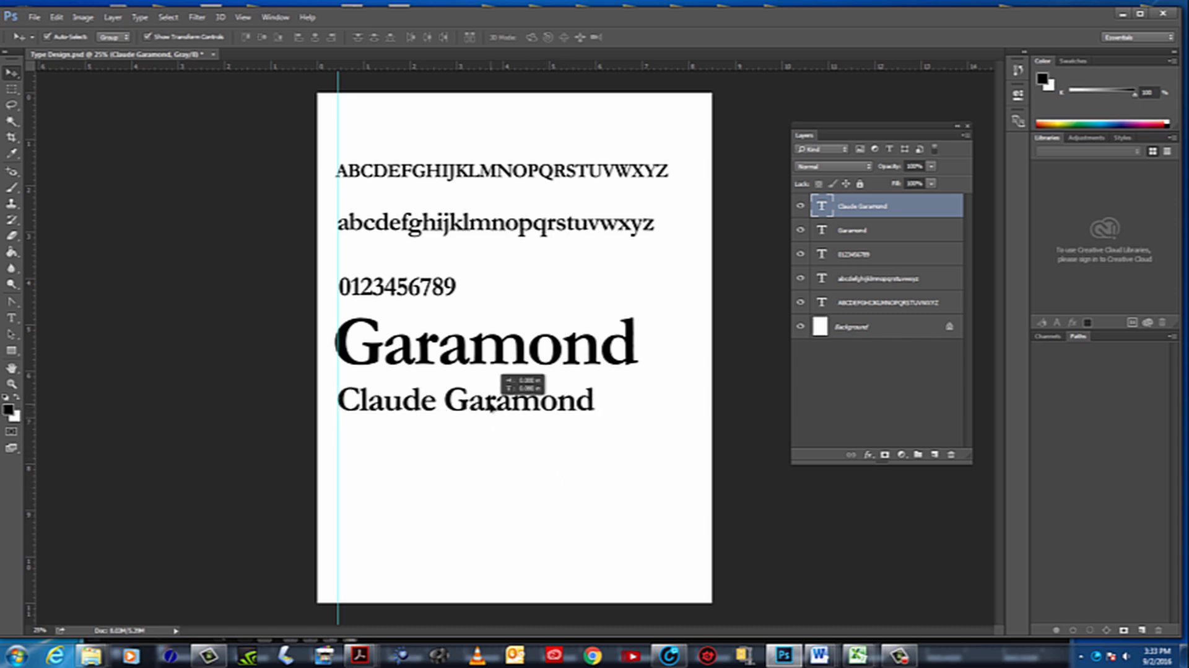
{"action": "left_click", "coordinate": [581, 468]}
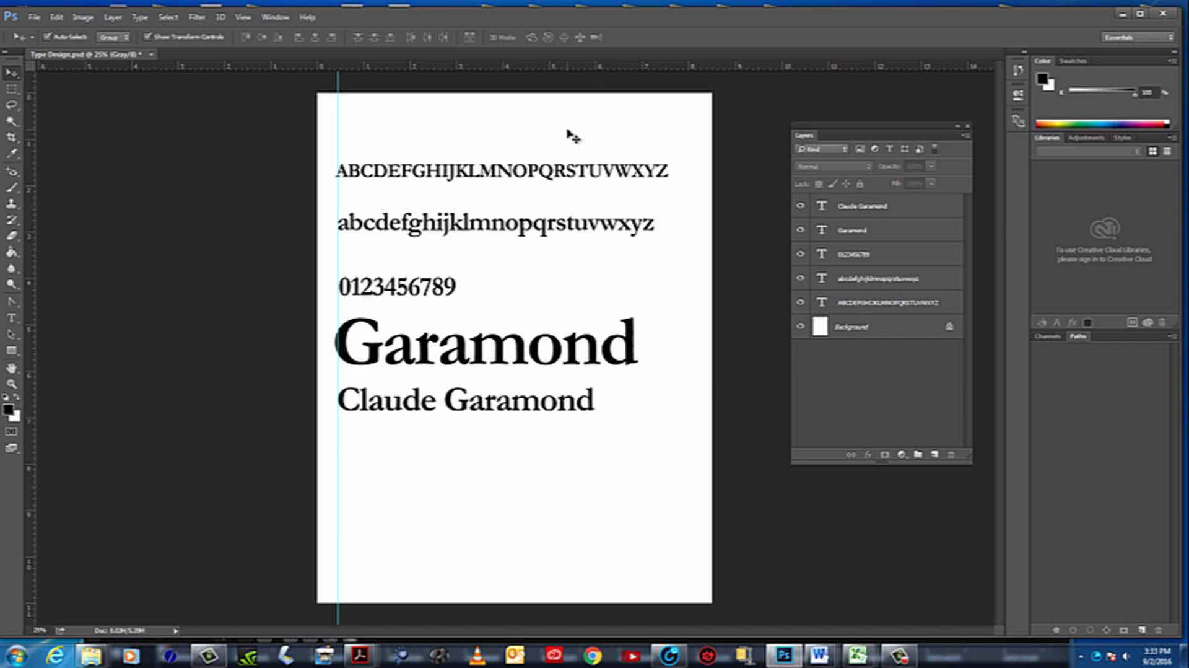
Select the text lines on the page one after another, from the uppercase alphabet down to Claude Garamond
{"action": "left_click", "coordinate": [519, 172]}
{"action": "left_click", "coordinate": [490, 225]}
{"action": "left_click", "coordinate": [424, 291]}
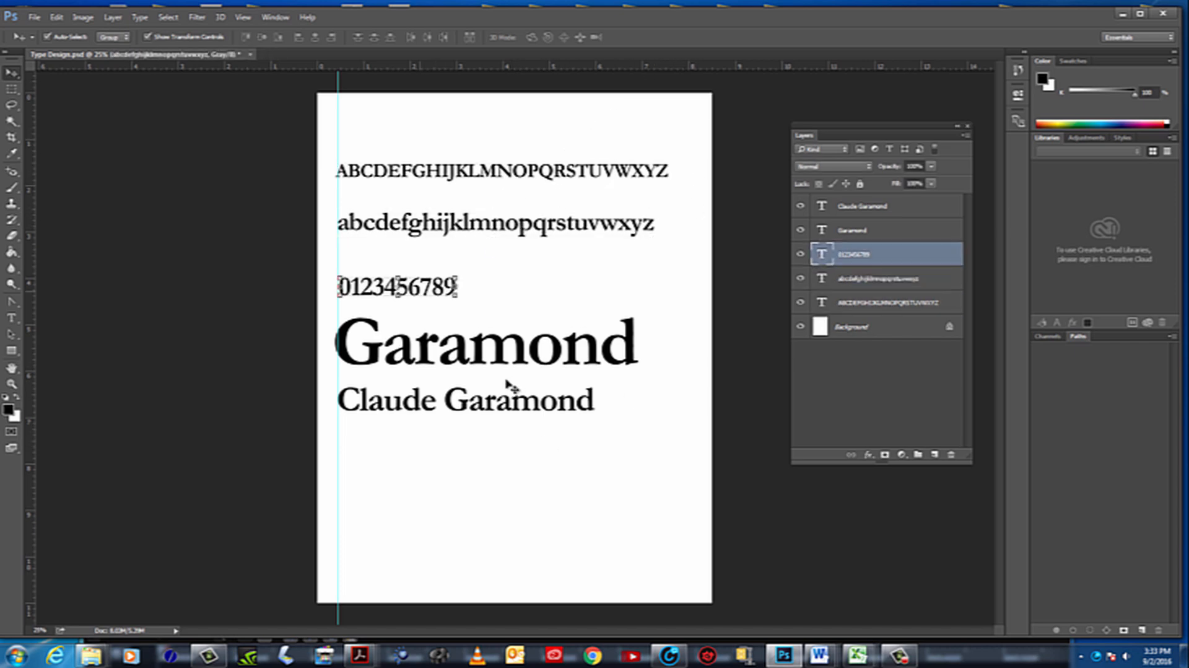
{"action": "left_click", "coordinate": [508, 382]}
{"action": "left_click", "coordinate": [511, 411]}
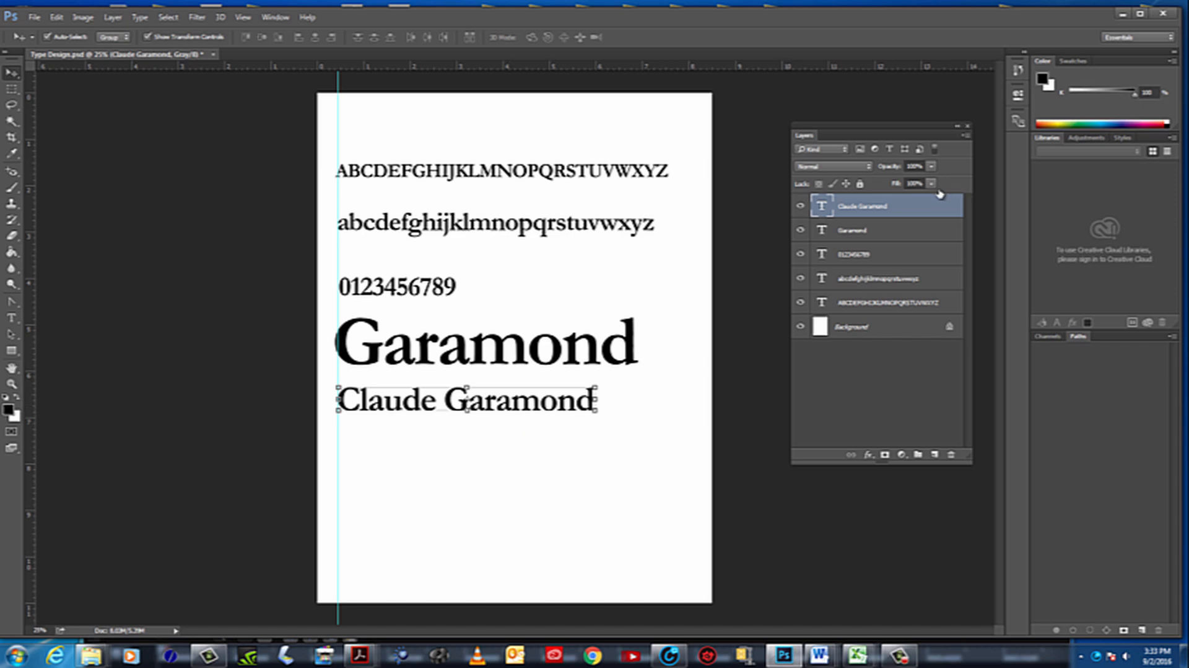
Step through the text layers in the layer list to see which line each one holds, ending on Claude Garamond
{"action": "left_click", "coordinate": [878, 234]}
{"action": "left_click", "coordinate": [878, 256]}
{"action": "left_click", "coordinate": [878, 301]}
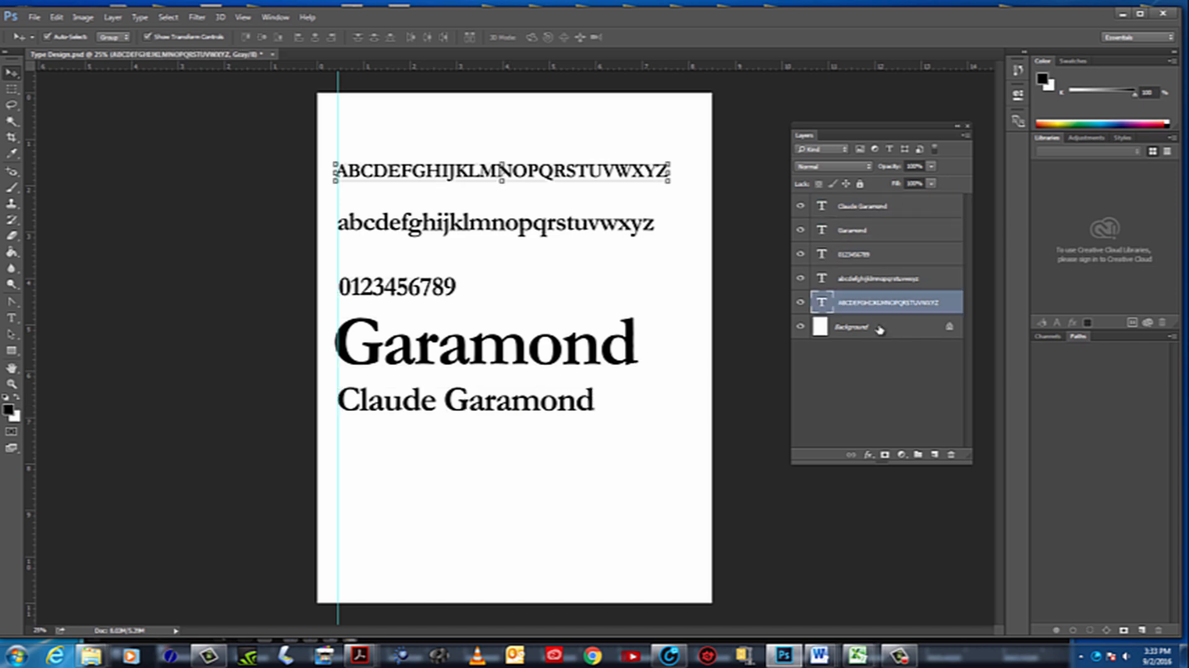
{"action": "left_click", "coordinate": [886, 278]}
{"action": "left_click", "coordinate": [891, 254]}
{"action": "left_click", "coordinate": [889, 230]}
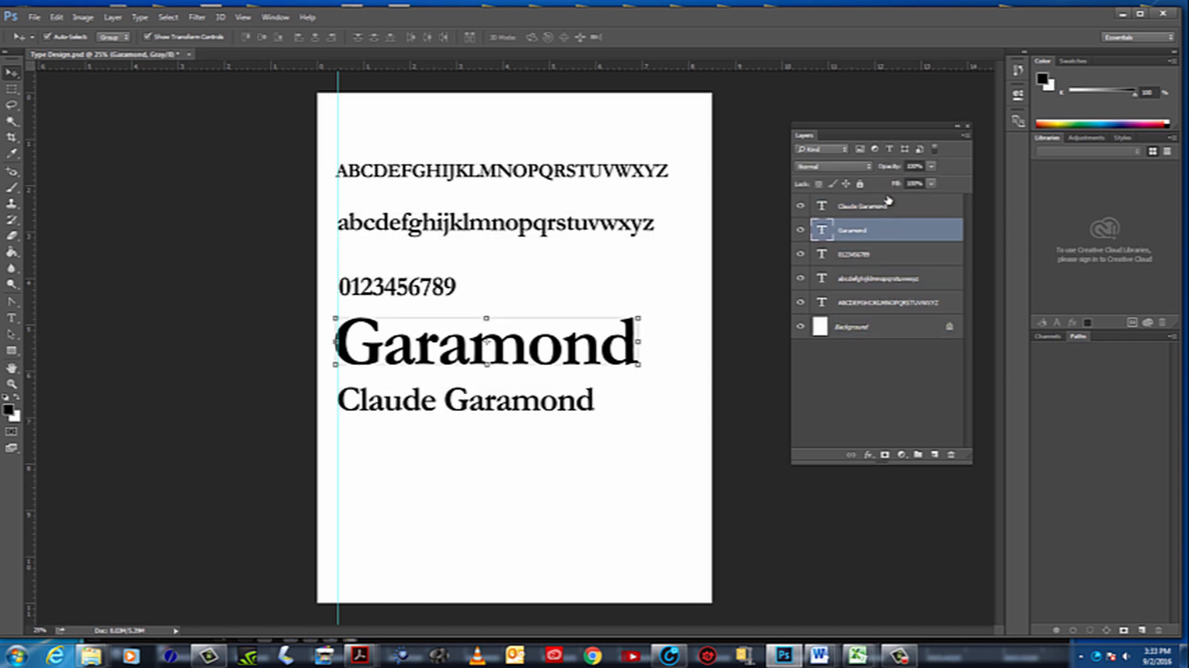
{"action": "left_click", "coordinate": [889, 204]}
{"action": "left_click", "coordinate": [867, 254]}
{"action": "left_click", "coordinate": [867, 302]}
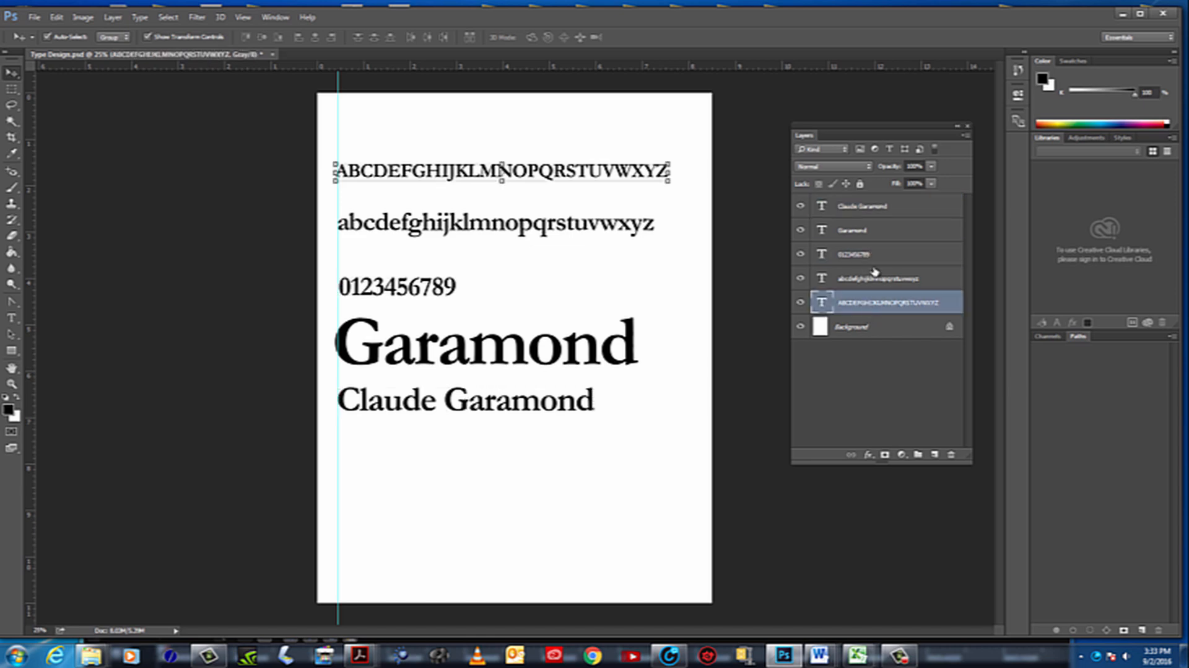
{"action": "left_click", "coordinate": [875, 278]}
{"action": "left_click", "coordinate": [881, 204]}
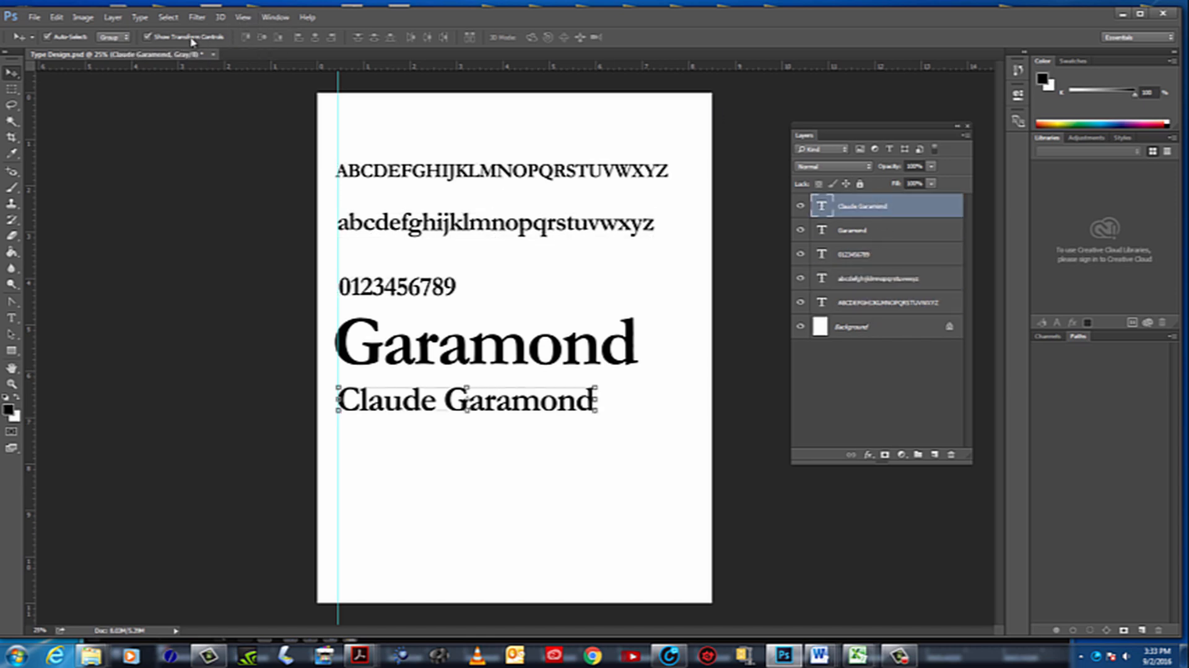
{"action": "left_click", "coordinate": [148, 37]}
{"action": "left_click", "coordinate": [166, 39]}
{"action": "left_click", "coordinate": [158, 40]}
{"action": "left_click", "coordinate": [157, 39]}
{"action": "left_click", "coordinate": [154, 39]}
{"action": "left_click", "coordinate": [149, 39]}
{"action": "left_click", "coordinate": [149, 39]}
{"action": "left_click", "coordinate": [149, 39]}
{"action": "left_click", "coordinate": [148, 39]}
Examine how Auto-Select picks each text line's layer directly on the page, ending on the digits
{"action": "left_click", "coordinate": [585, 228]}
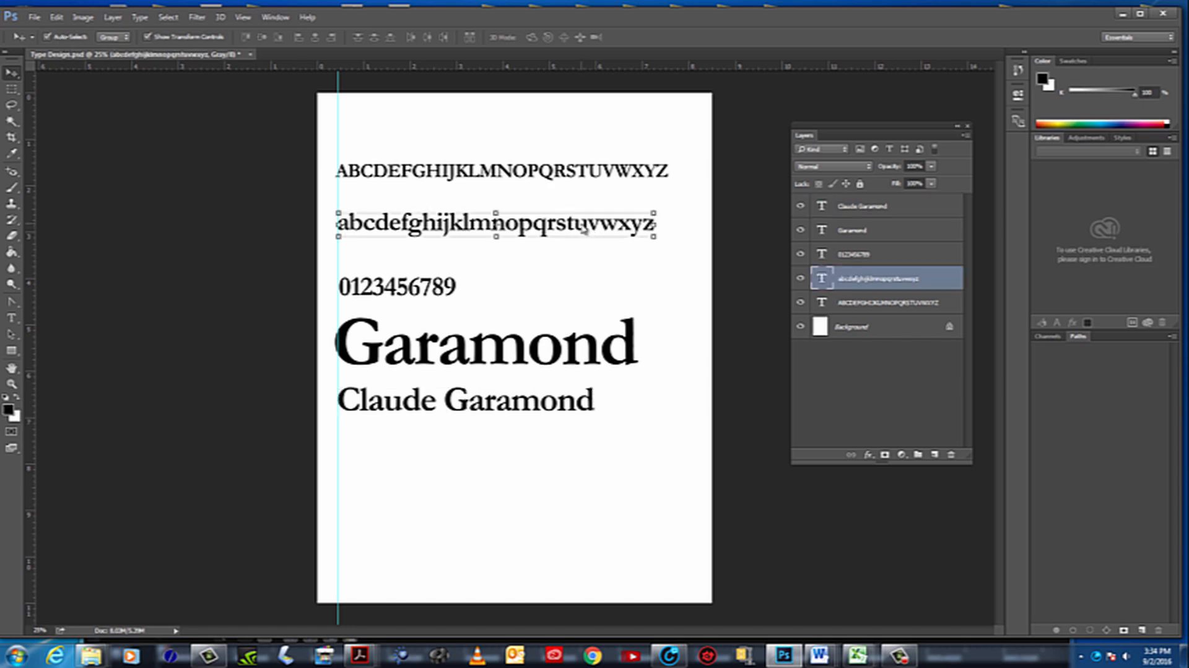
{"action": "left_click", "coordinate": [440, 288]}
{"action": "left_click", "coordinate": [487, 341]}
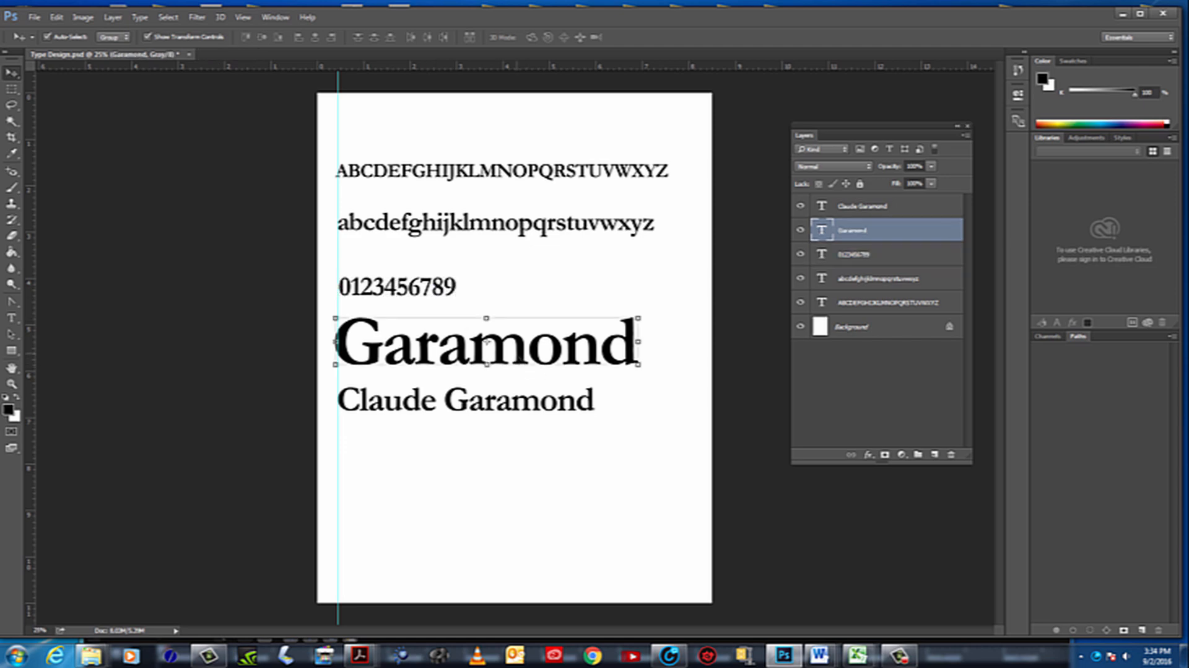
{"action": "left_click", "coordinate": [536, 409]}
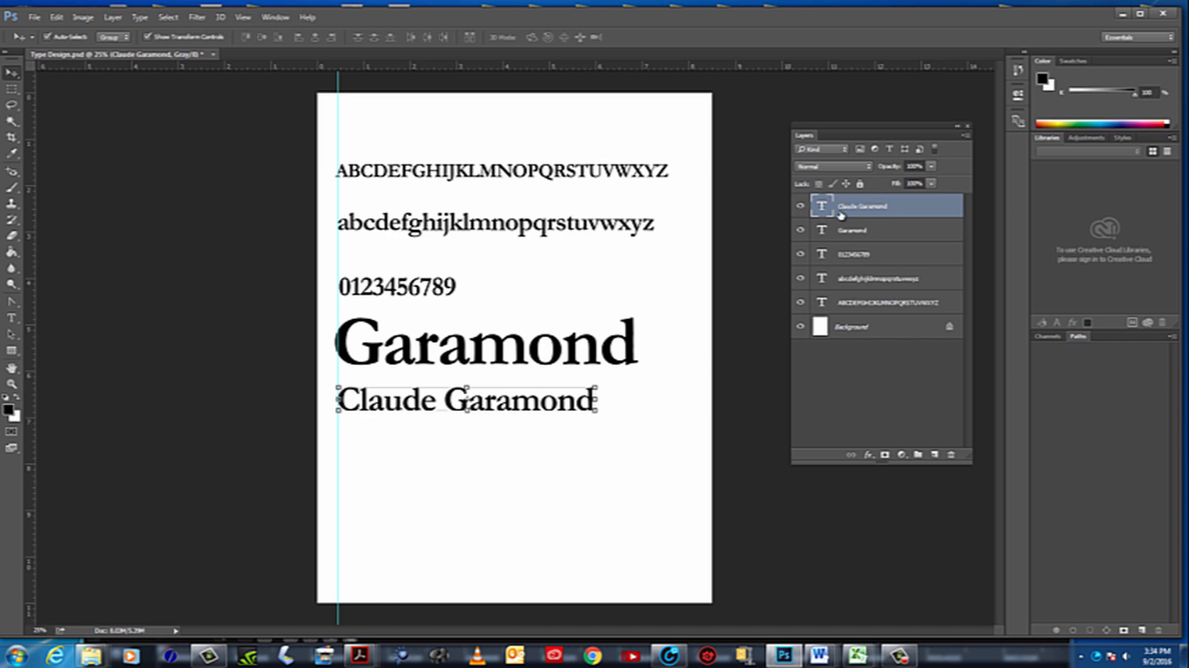
{"action": "left_click", "coordinate": [446, 175]}
{"action": "left_click", "coordinate": [474, 226]}
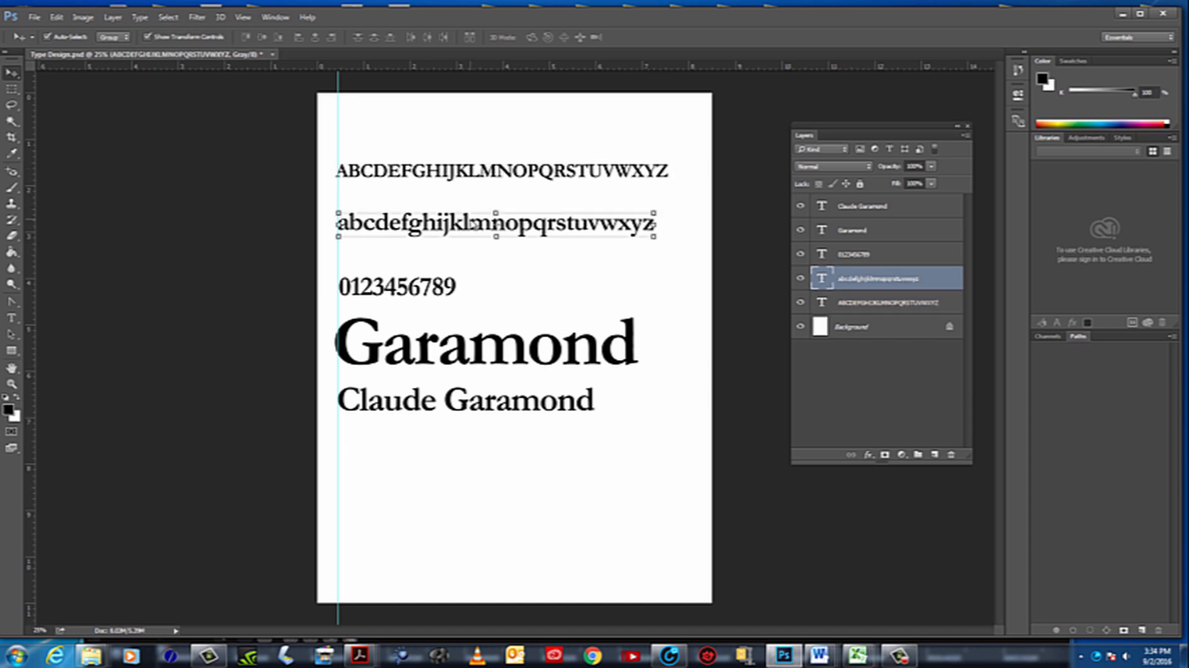
{"action": "left_click", "coordinate": [424, 288]}
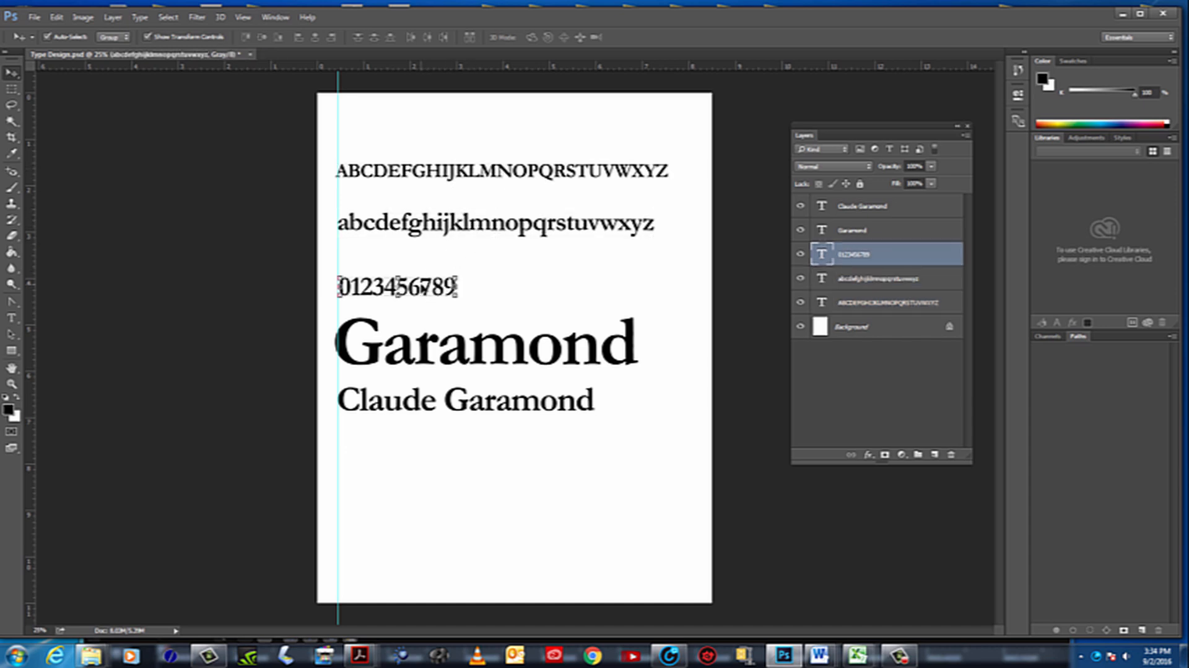
Turn off Auto-Select and pick the text layers individually from the layer list, ending on Garamond
{"action": "left_click", "coordinate": [59, 39]}
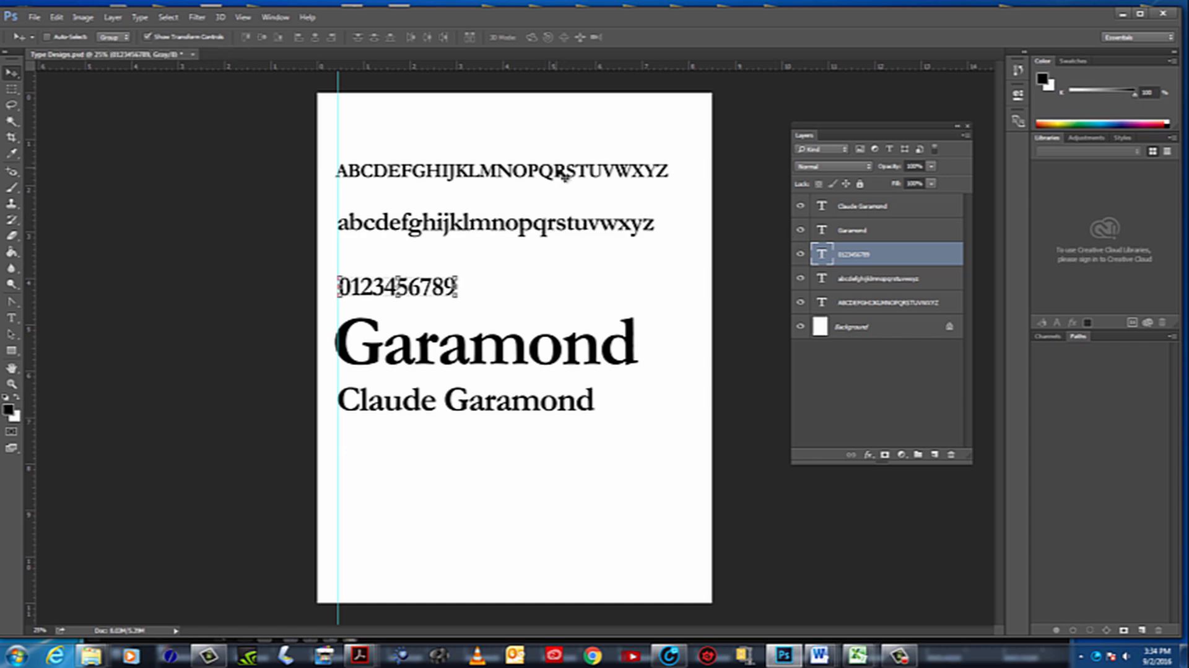
{"action": "left_click", "coordinate": [888, 235]}
{"action": "left_click", "coordinate": [887, 211]}
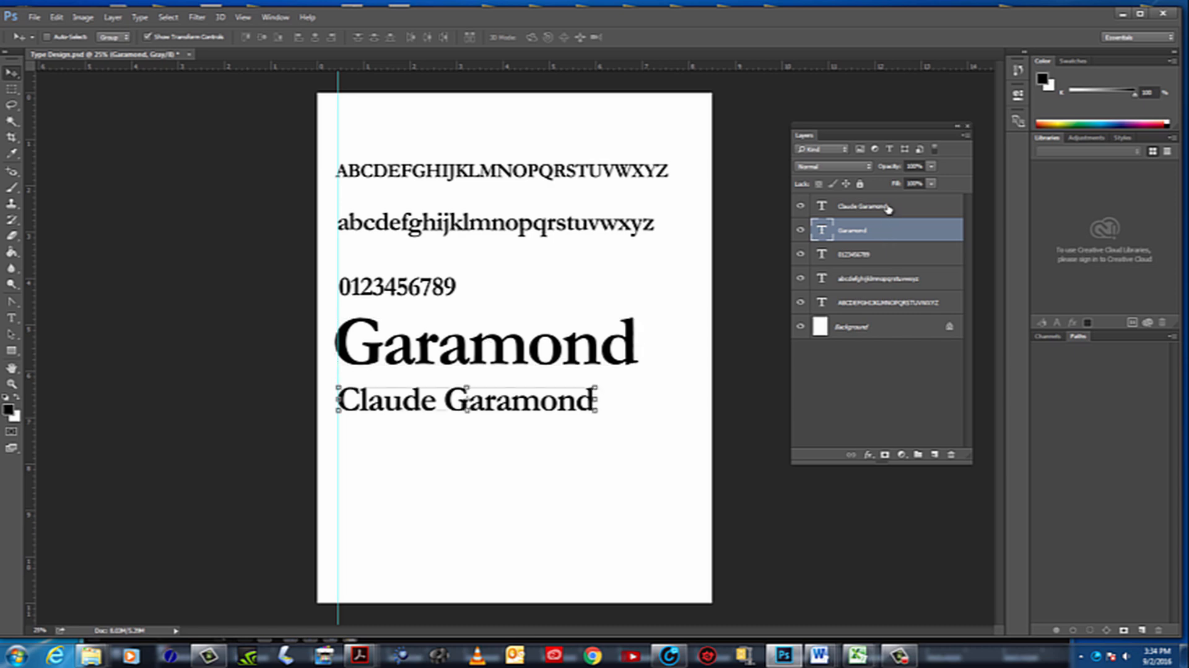
{"action": "left_click", "coordinate": [874, 282]}
{"action": "left_click", "coordinate": [880, 305]}
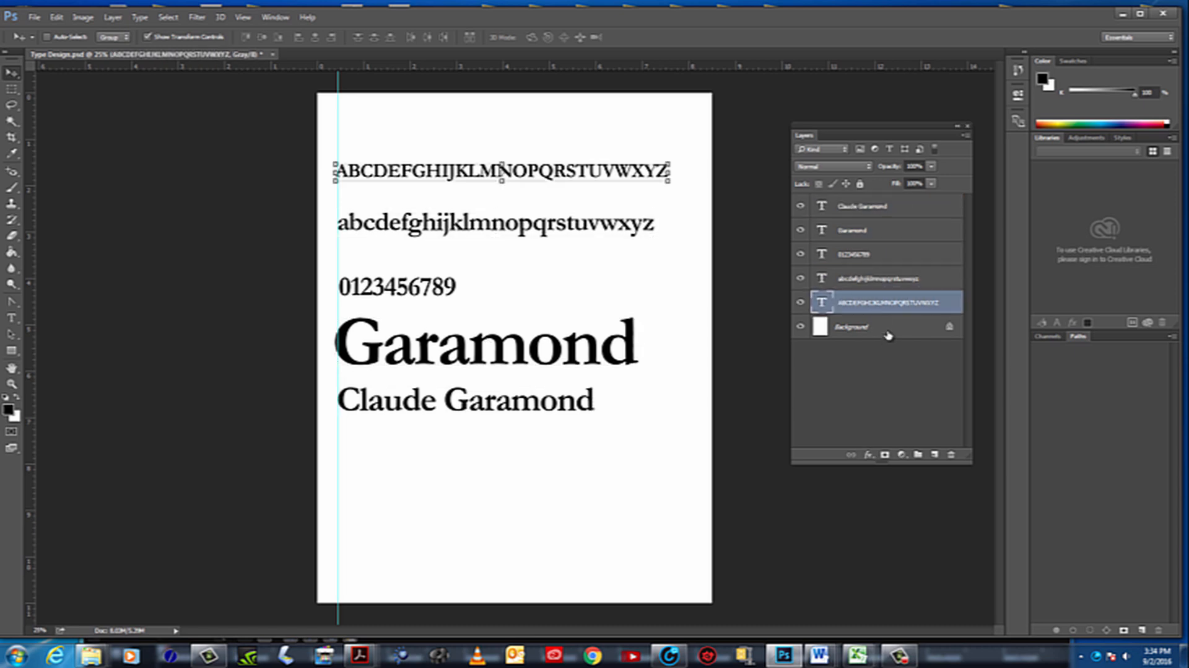
{"action": "left_click", "coordinate": [889, 330]}
{"action": "left_click", "coordinate": [889, 280]}
{"action": "left_click", "coordinate": [890, 241]}
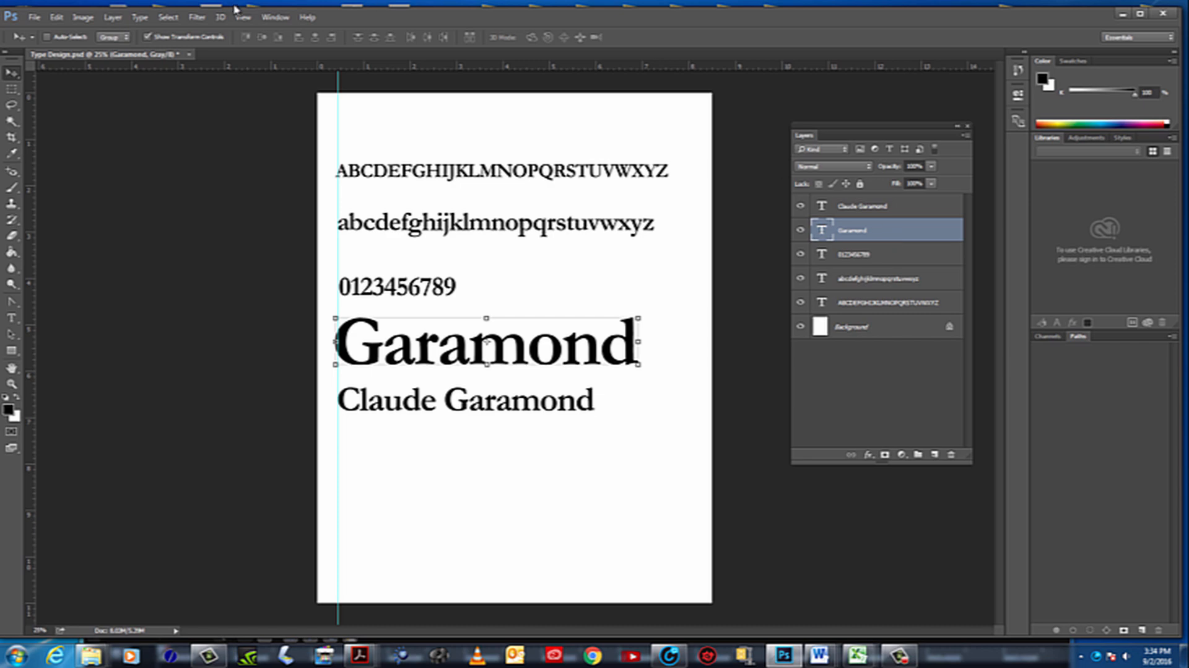
Toggle Show Transform Controls off and on, and try to select the uppercase alphabet on the page without Auto-Select
{"action": "left_click", "coordinate": [148, 37]}
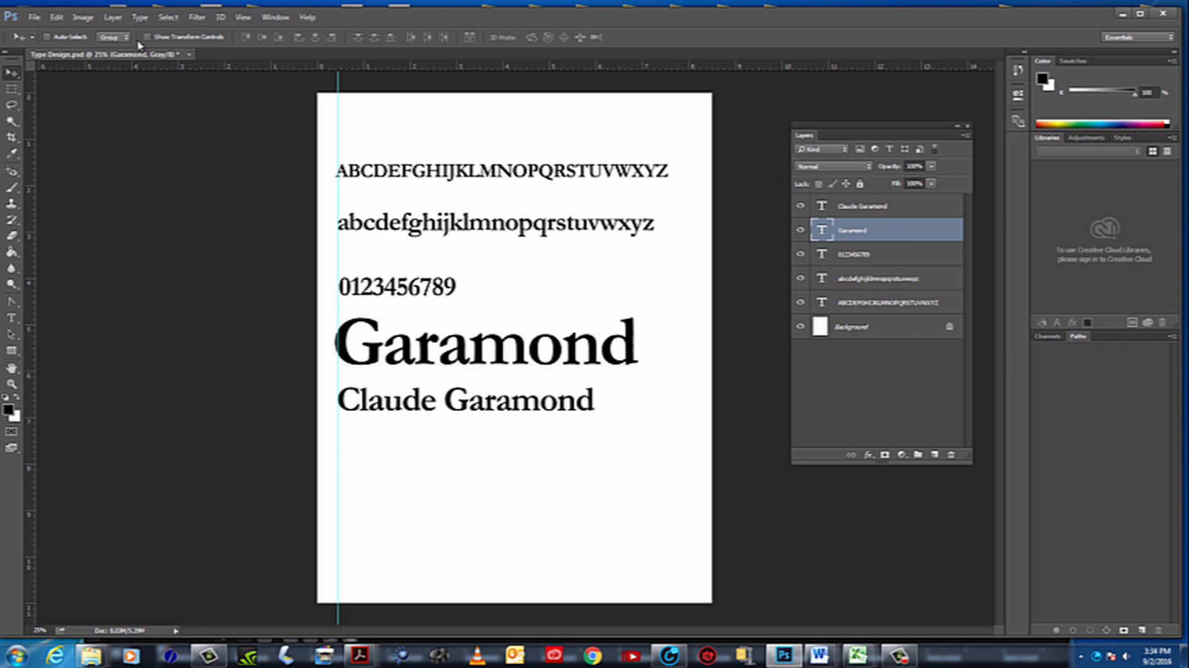
{"action": "left_click", "coordinate": [193, 38]}
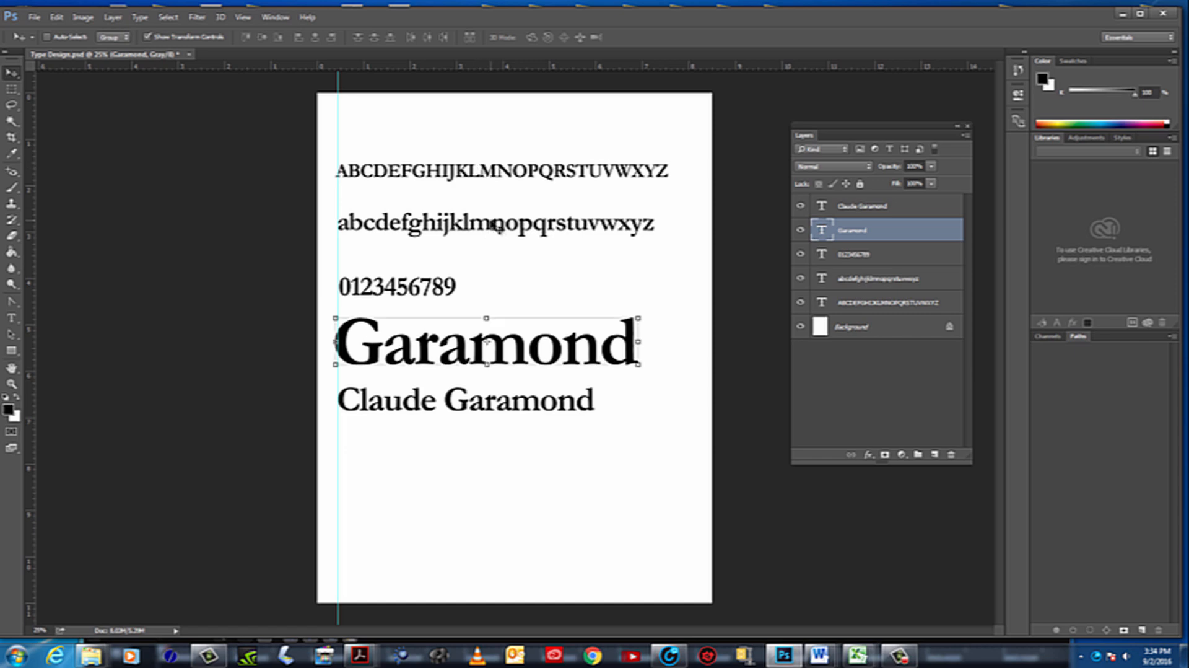
{"action": "left_click", "coordinate": [490, 170]}
Re-enable Auto-Select, hide the transform controls, and select the text lines on the page from the uppercase alphabet to Garamond
{"action": "left_click", "coordinate": [173, 40]}
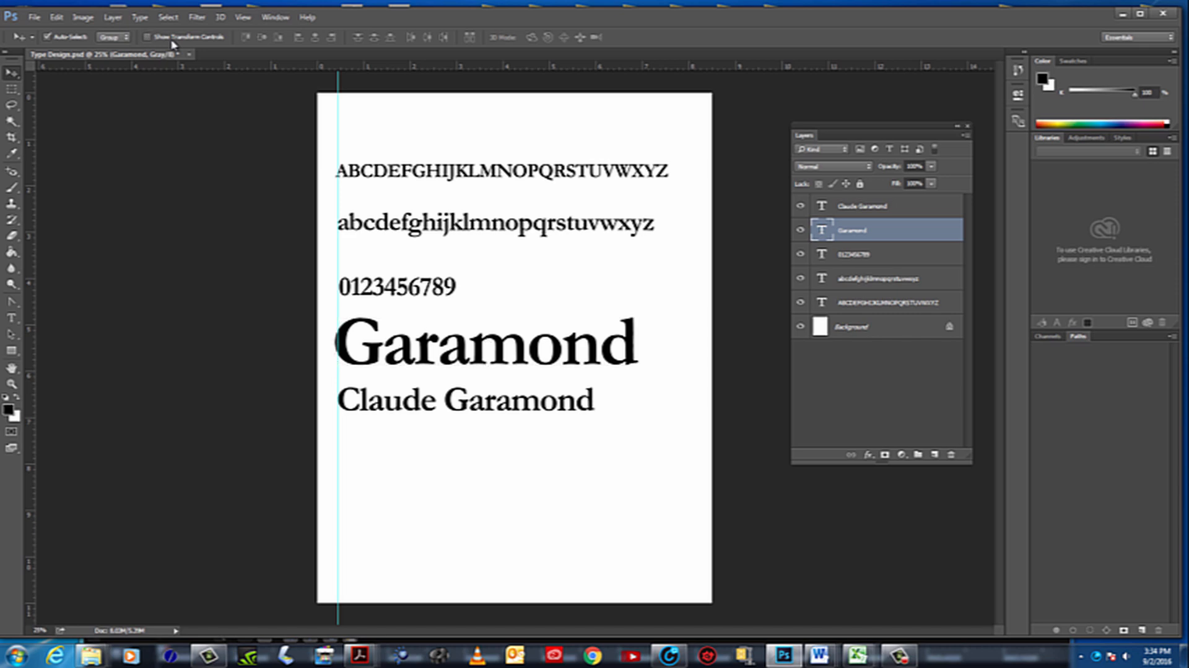
{"action": "left_click", "coordinate": [438, 177]}
{"action": "left_click", "coordinate": [453, 224]}
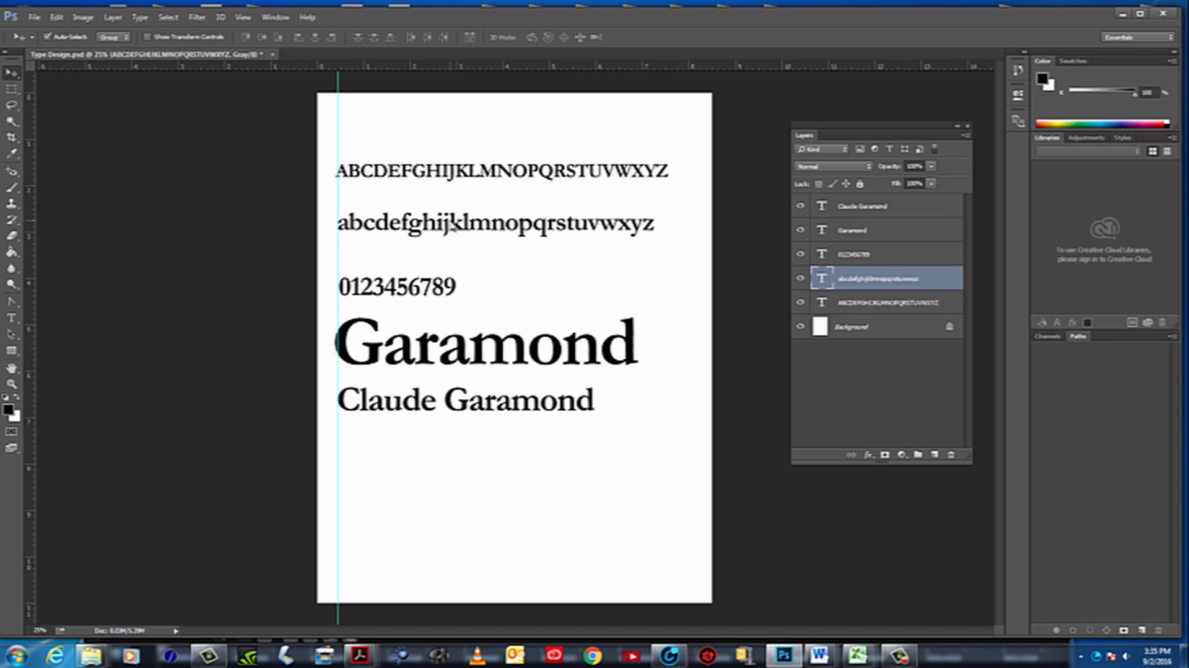
{"action": "left_click", "coordinate": [435, 287]}
{"action": "left_click", "coordinate": [466, 346]}
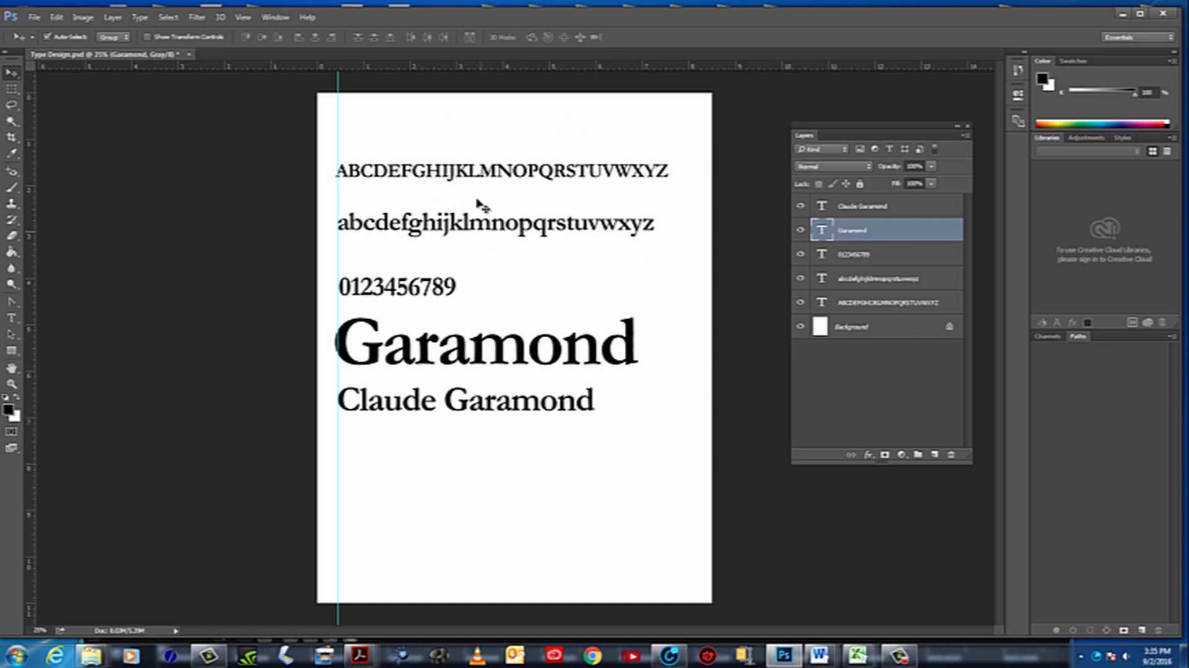
Show the transform controls again and select the digits, both alphabets and finally the word Garamond on the page
{"action": "left_click", "coordinate": [174, 39]}
{"action": "left_click", "coordinate": [392, 290]}
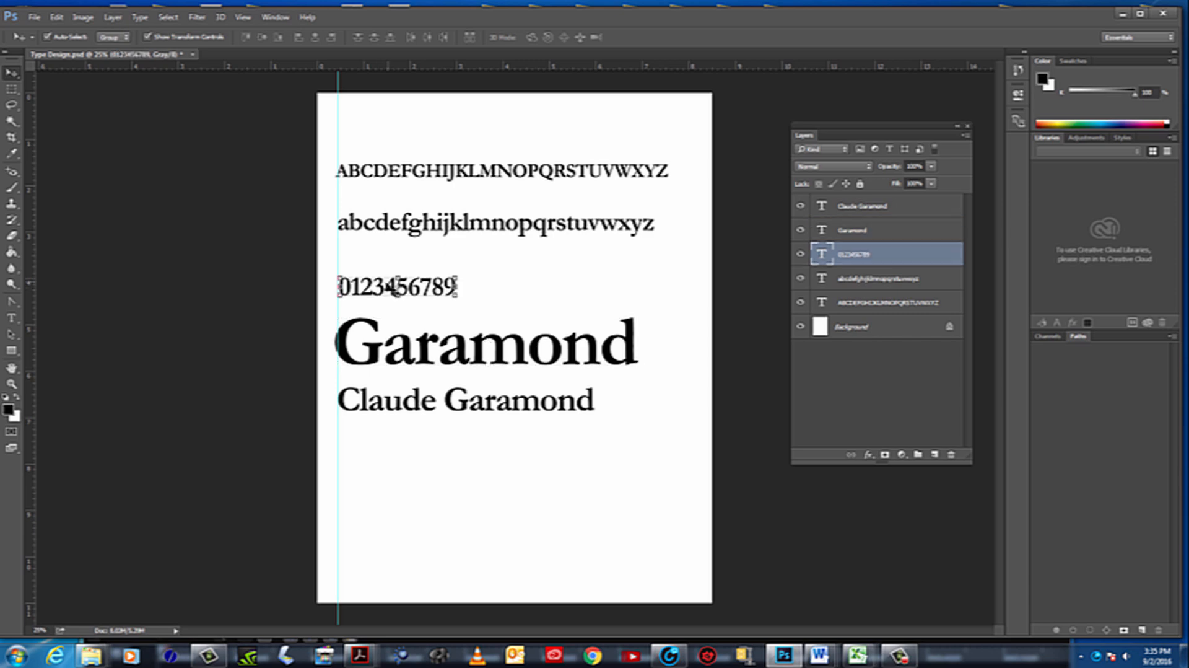
{"action": "left_click", "coordinate": [503, 225]}
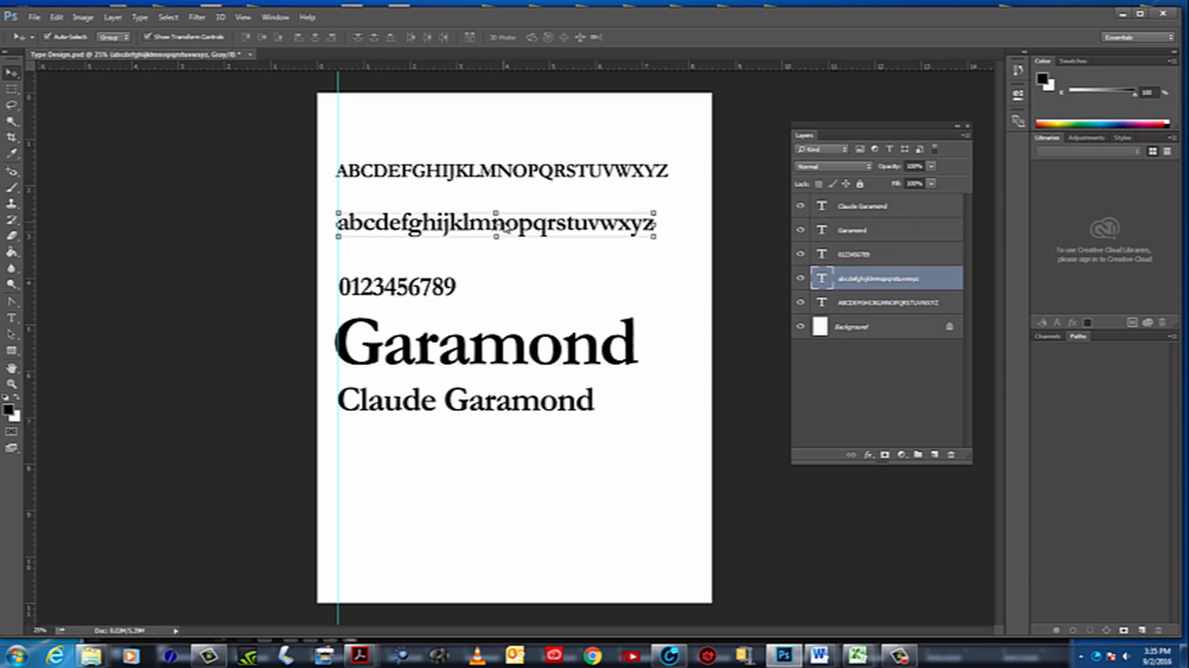
{"action": "left_click", "coordinate": [520, 172]}
{"action": "left_click", "coordinate": [519, 362]}
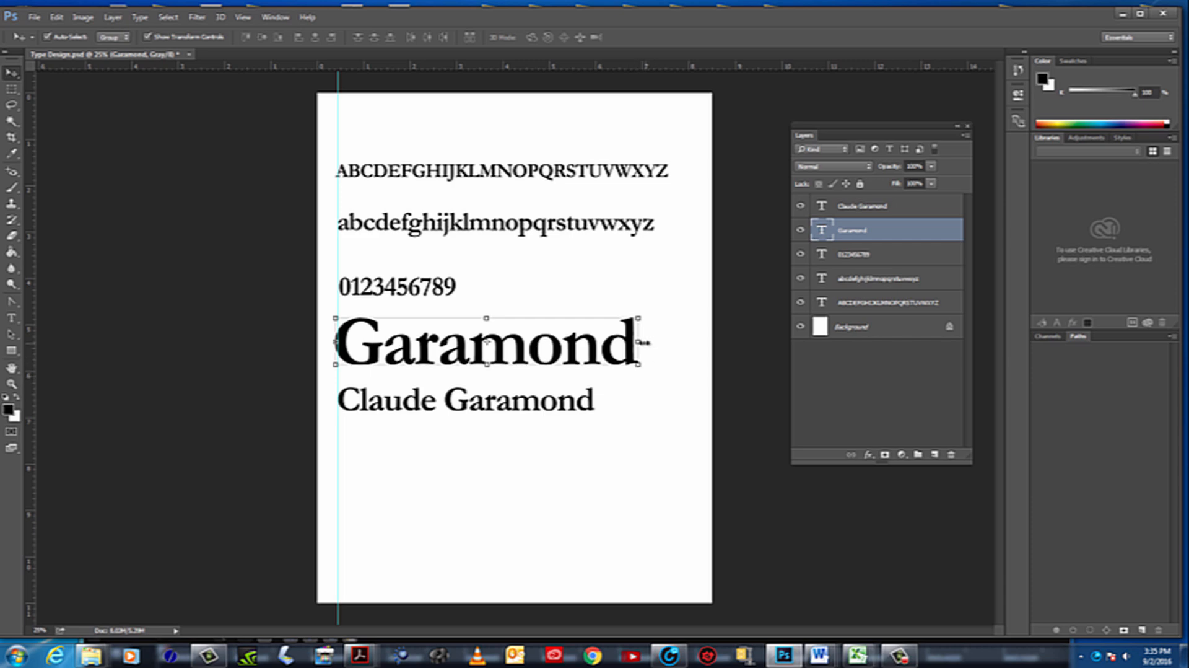
Scale the word Garamond to about 94% width and 93% height, commit the transform and deselect it
{"action": "left_click_drag", "start_coordinate": [638, 341], "coordinate": [679, 347]}
{"action": "mouse_move", "coordinate": [507, 308]}
{"action": "left_mouse_down"}
{"action": "mouse_move", "coordinate": [509, 356]}
{"action": "mouse_move", "coordinate": [513, 251]}
{"action": "mouse_move", "coordinate": [507, 313]}
{"action": "left_mouse_up"}
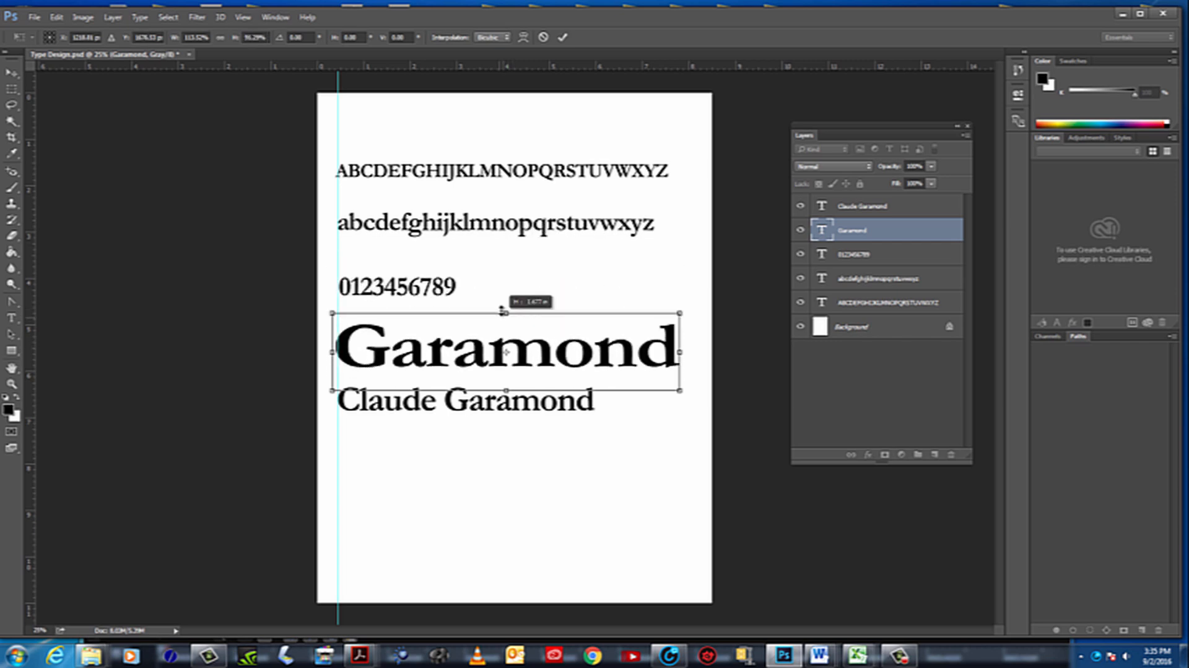
{"action": "left_click_drag", "start_coordinate": [679, 351], "coordinate": [619, 406]}
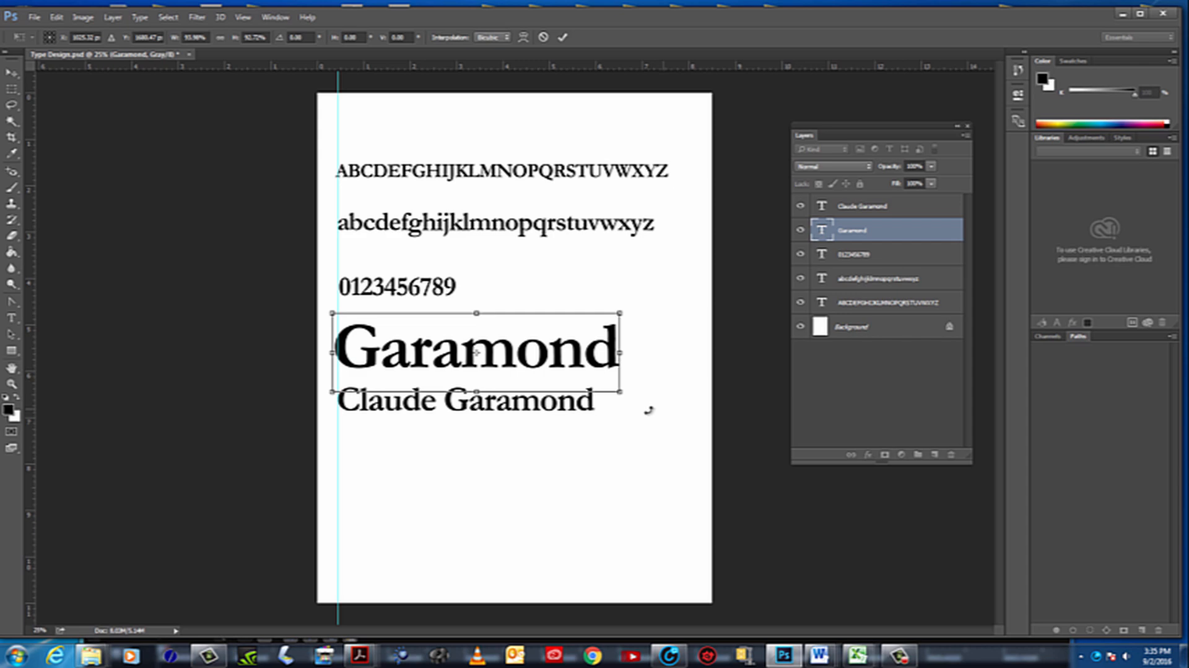
{"action": "key", "text": "Return"}
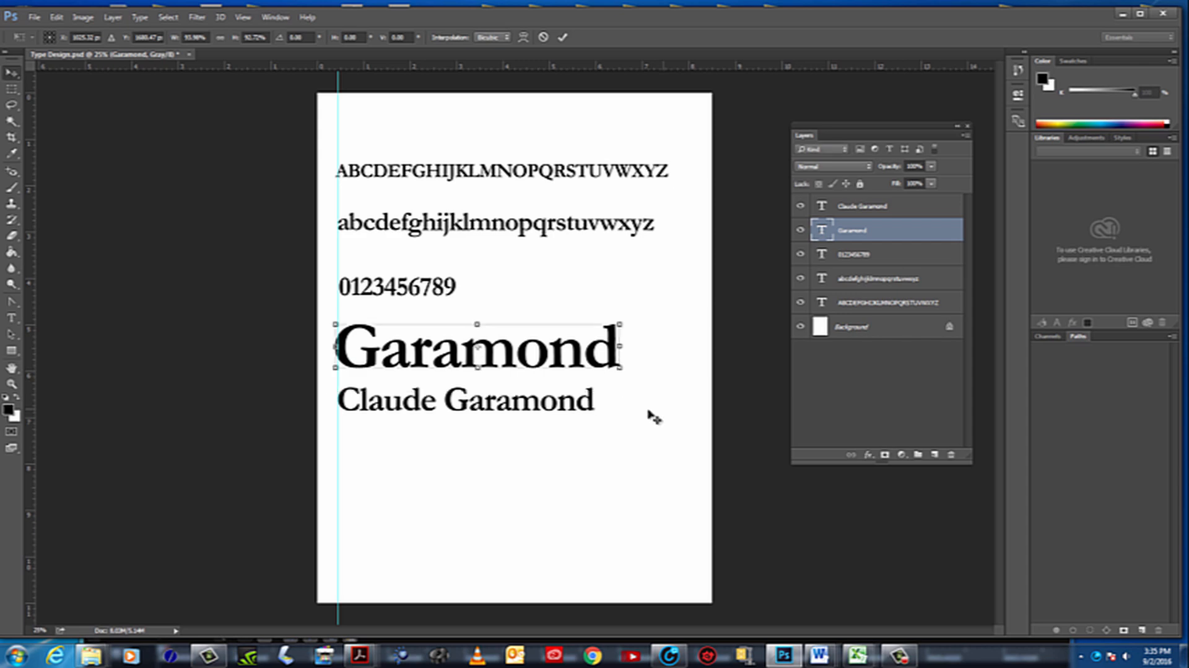
{"action": "left_click", "coordinate": [689, 400]}
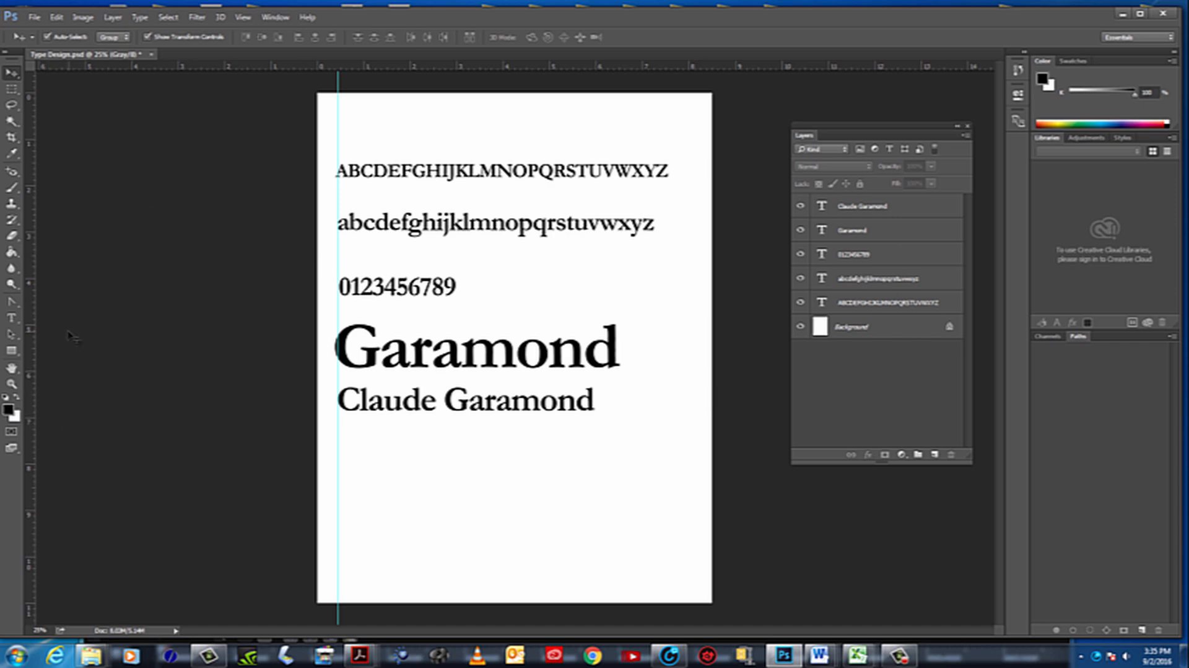
Add a new Garamond Bold 18 pt text line reading "Designed in 16th Century" below the designer name
{"action": "left_click", "coordinate": [11, 317]}
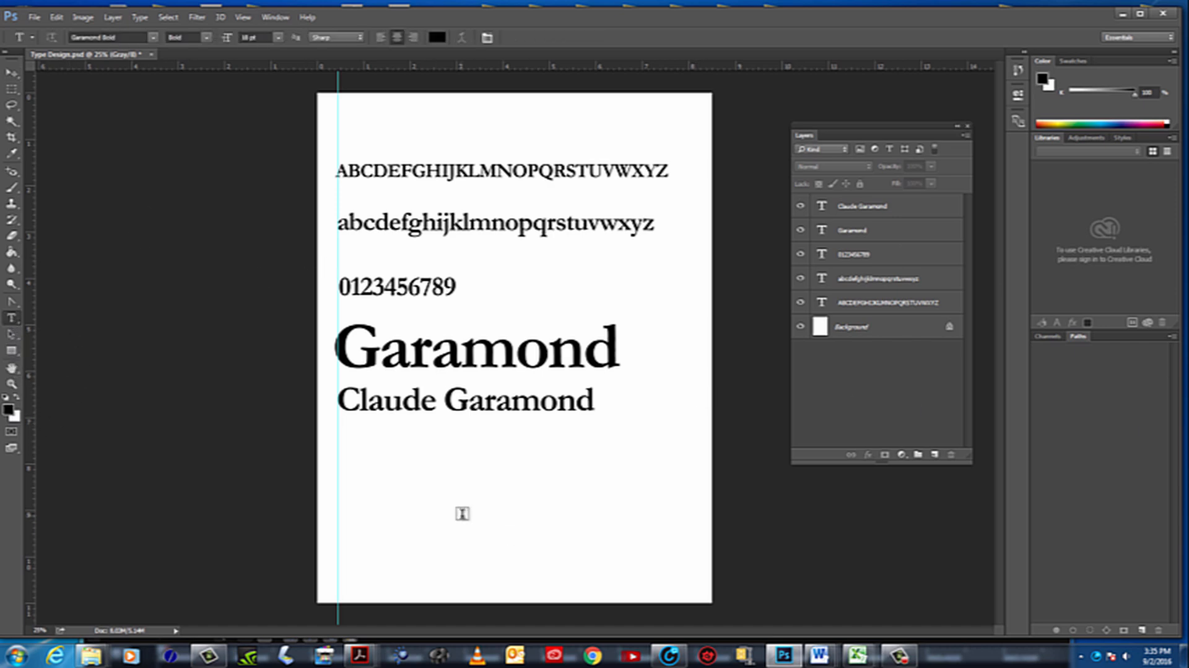
{"action": "left_click", "coordinate": [378, 485]}
{"action": "type", "text": "Desi"}
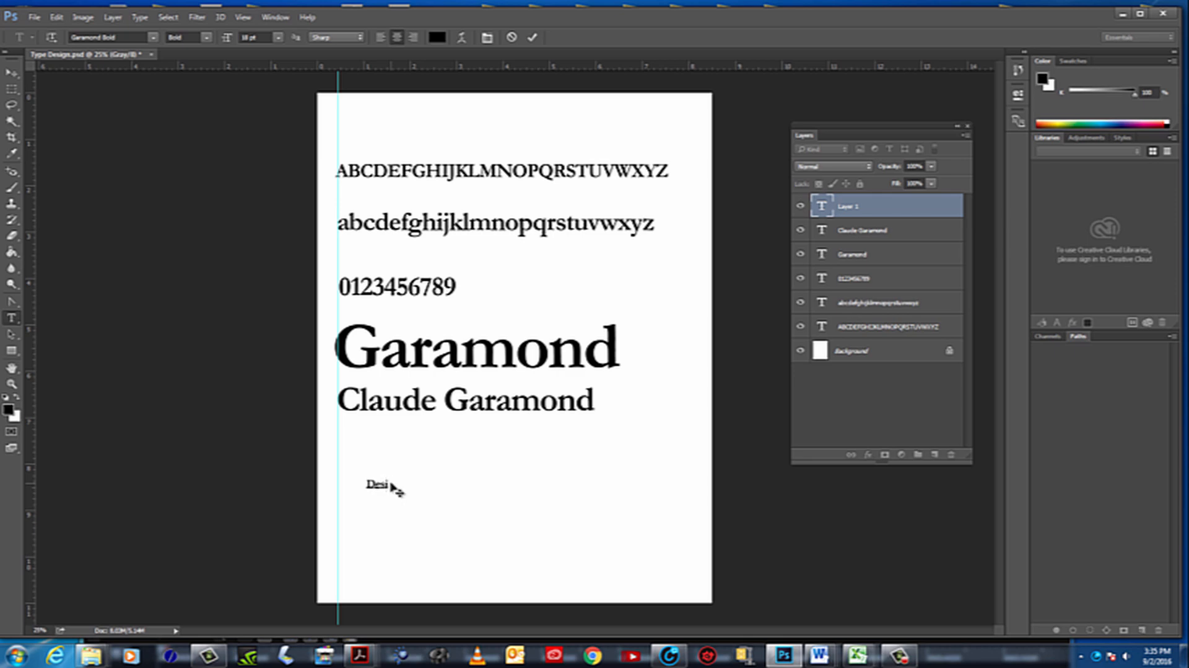
{"action": "type", "text": "gned in 16th Century"}
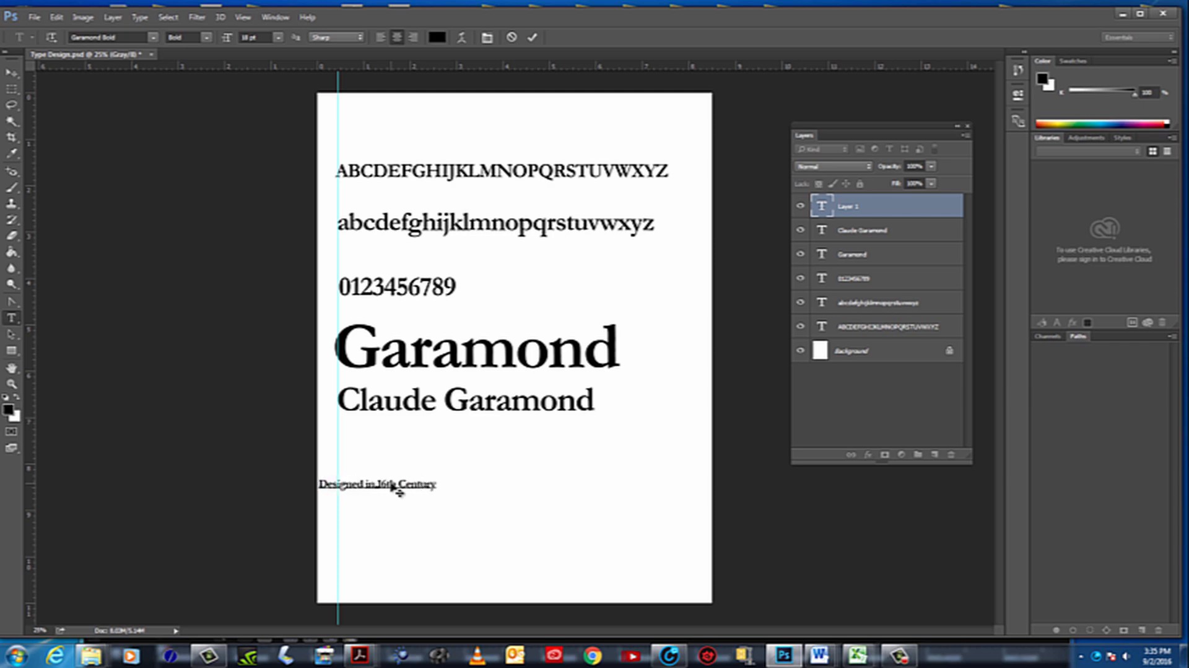
Move the "Designed in 16th Century" line up close beneath Claude Garamond and align its start with the vertical guide
{"action": "left_click", "coordinate": [12, 72]}
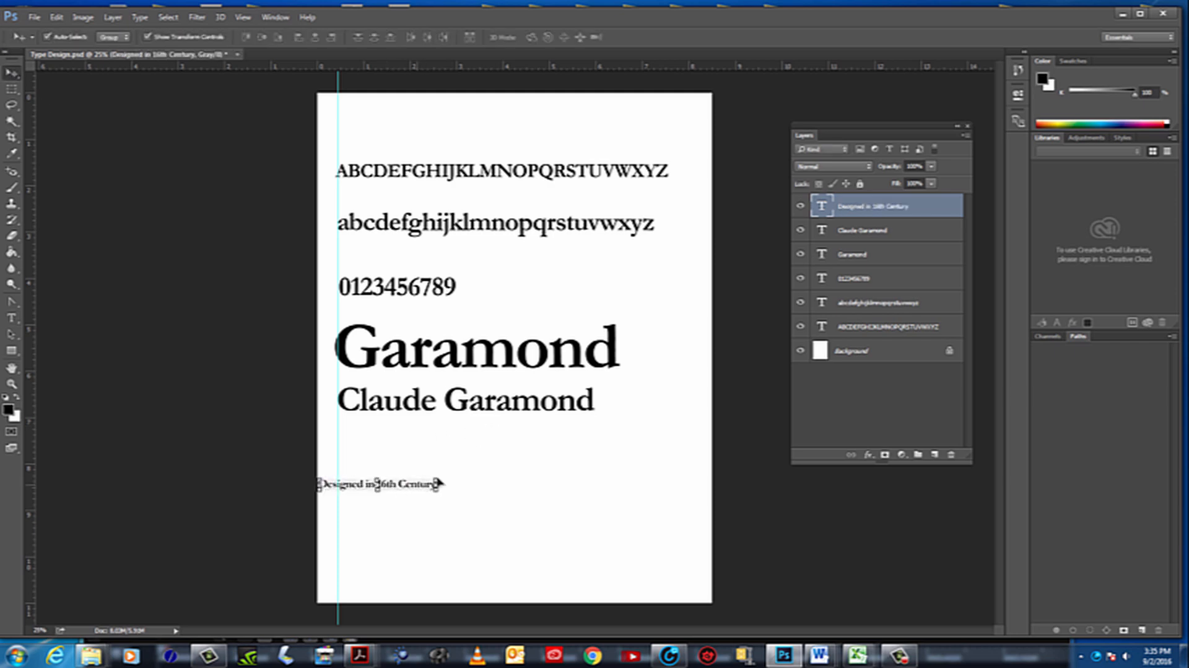
{"action": "left_click_drag", "start_coordinate": [440, 482], "coordinate": [462, 446]}
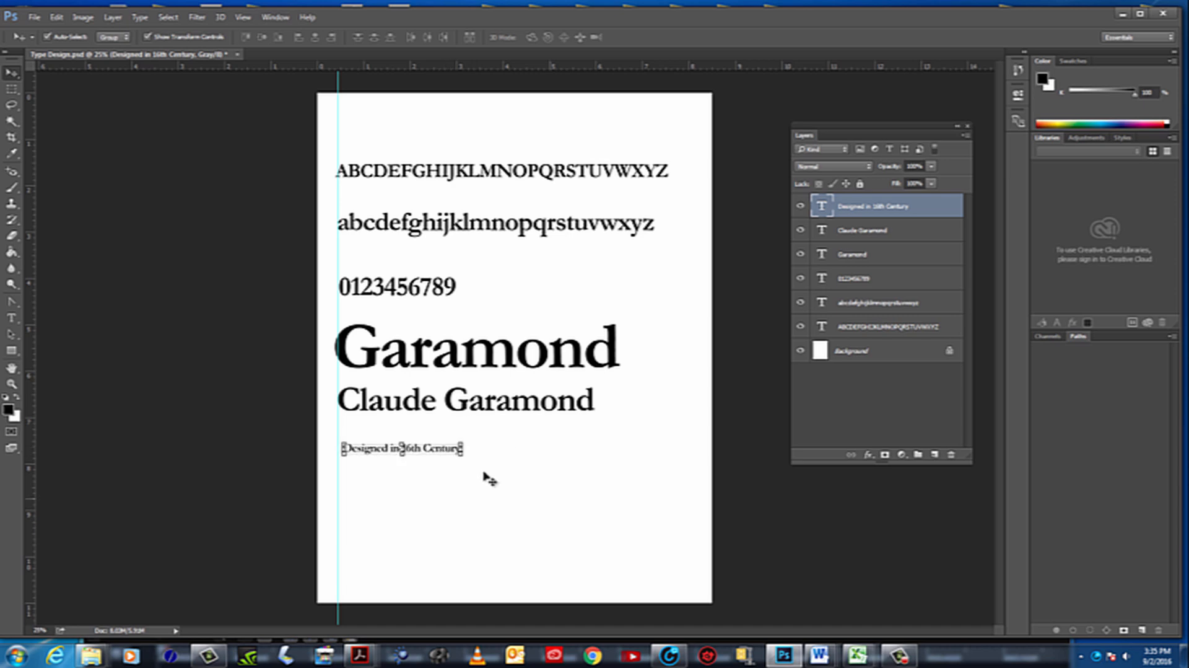
{"action": "left_click", "coordinate": [485, 474]}
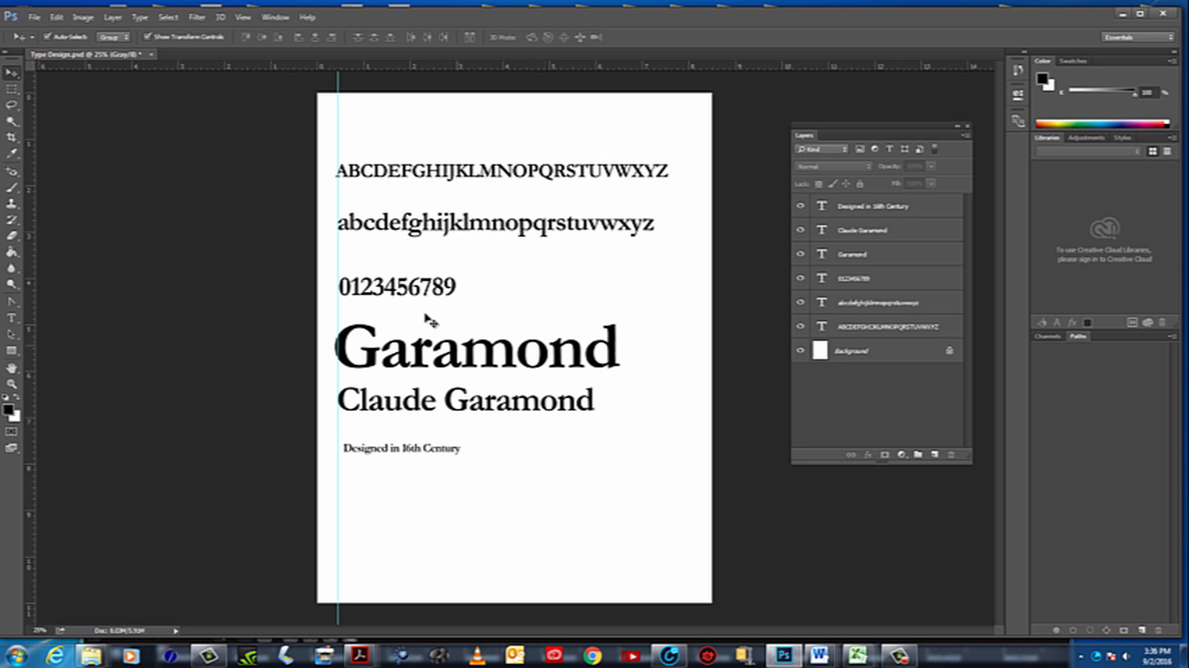
{"action": "left_click_drag", "start_coordinate": [378, 451], "coordinate": [373, 445]}
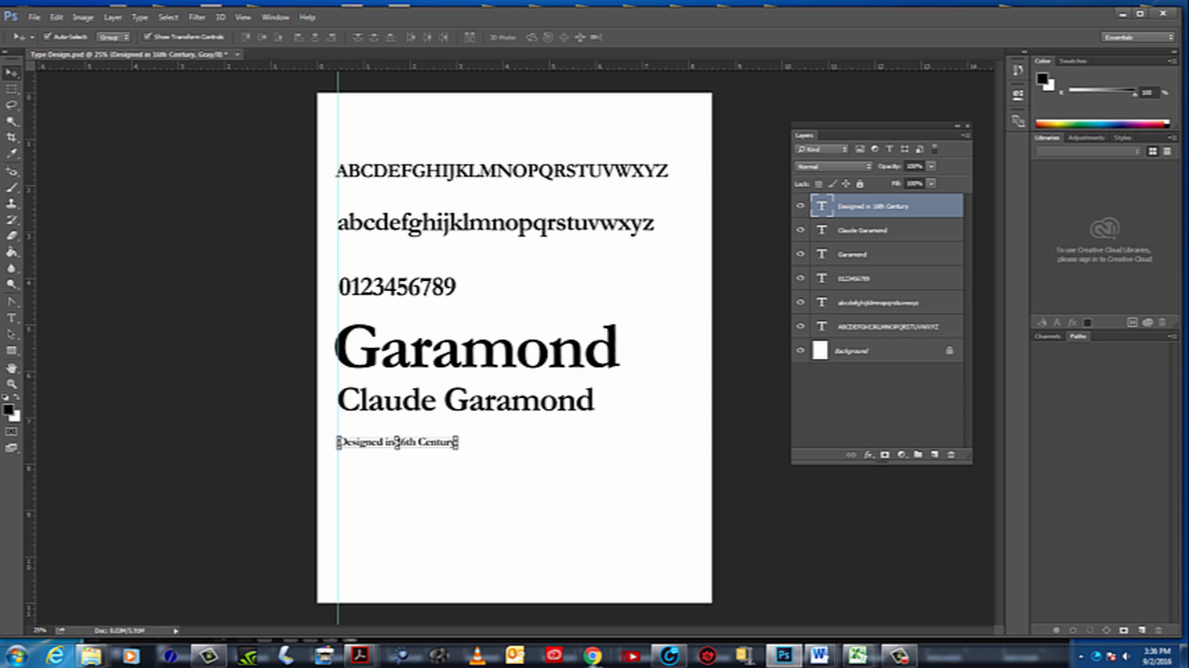
Switch to Chrome and search Google for "Garamond font history"
{"action": "left_click", "coordinate": [595, 657]}
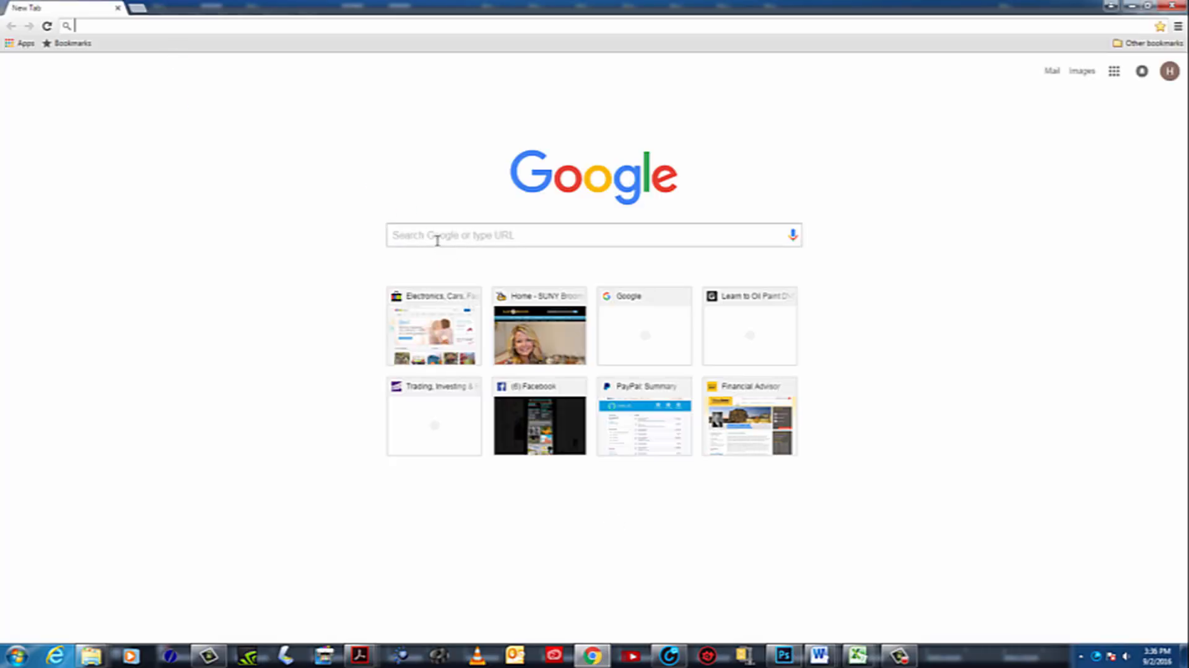
{"action": "left_click", "coordinate": [442, 233]}
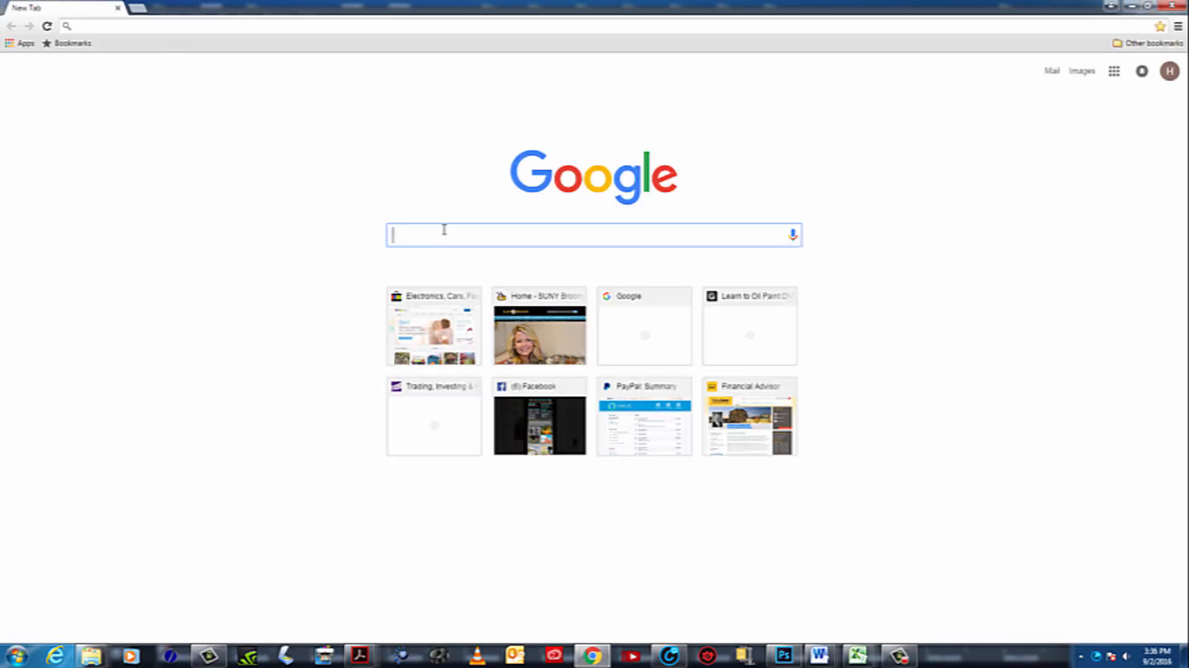
{"action": "type", "text": "Ga"}
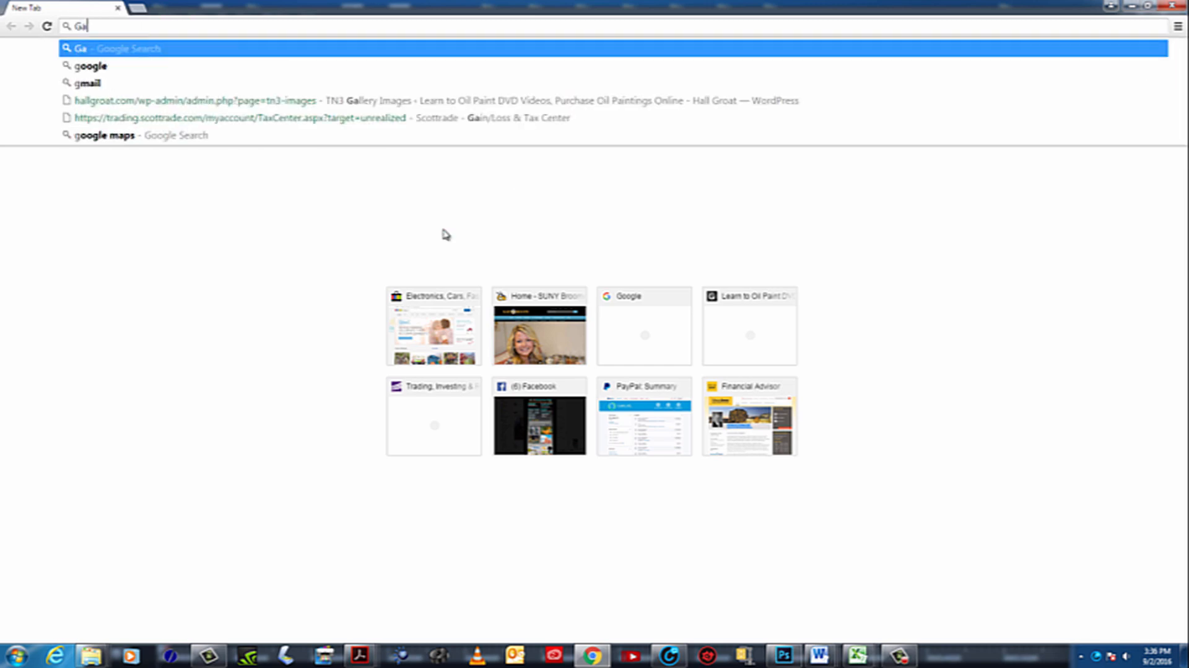
{"action": "type", "text": "ramond fount"}
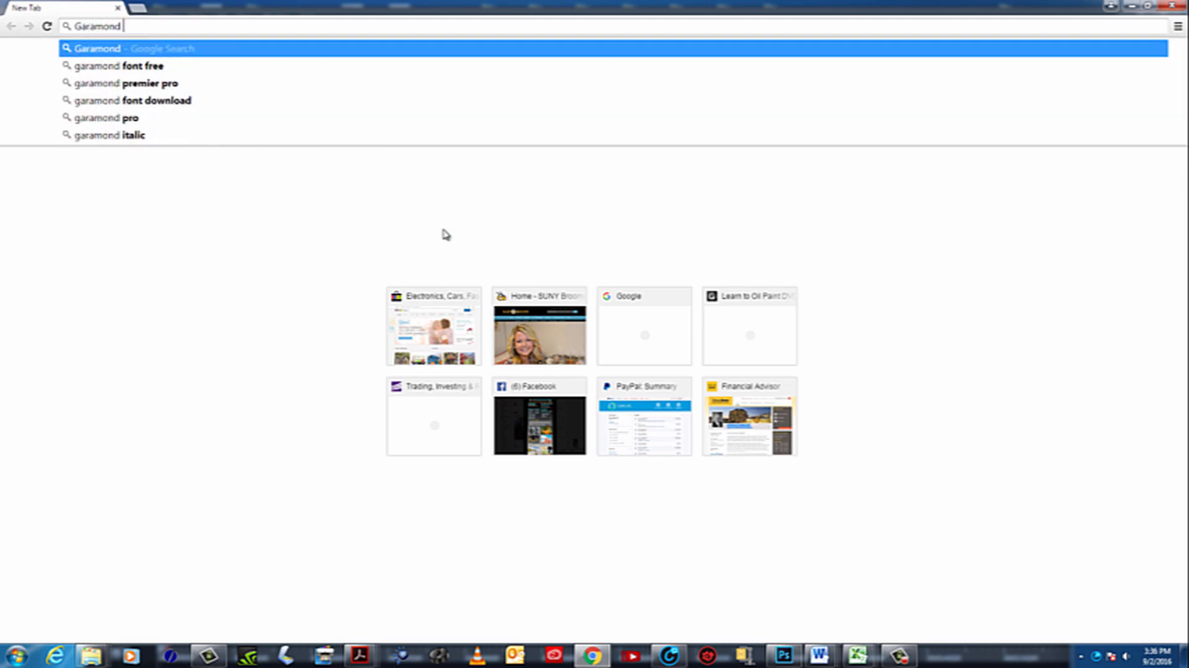
{"action": "key", "text": "BackSpace"}
{"action": "key", "text": "BackSpace"}
{"action": "key", "text": "BackSpace"}
{"action": "key", "text": "BackSpace"}
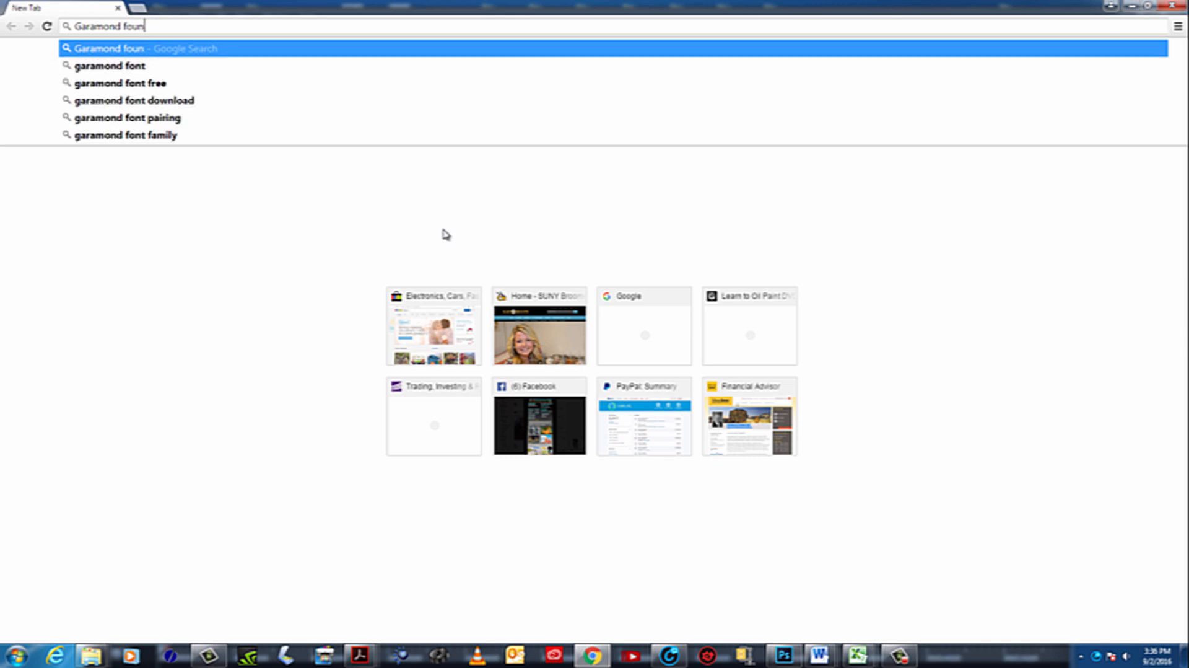
{"action": "type", "text": "nt history"}
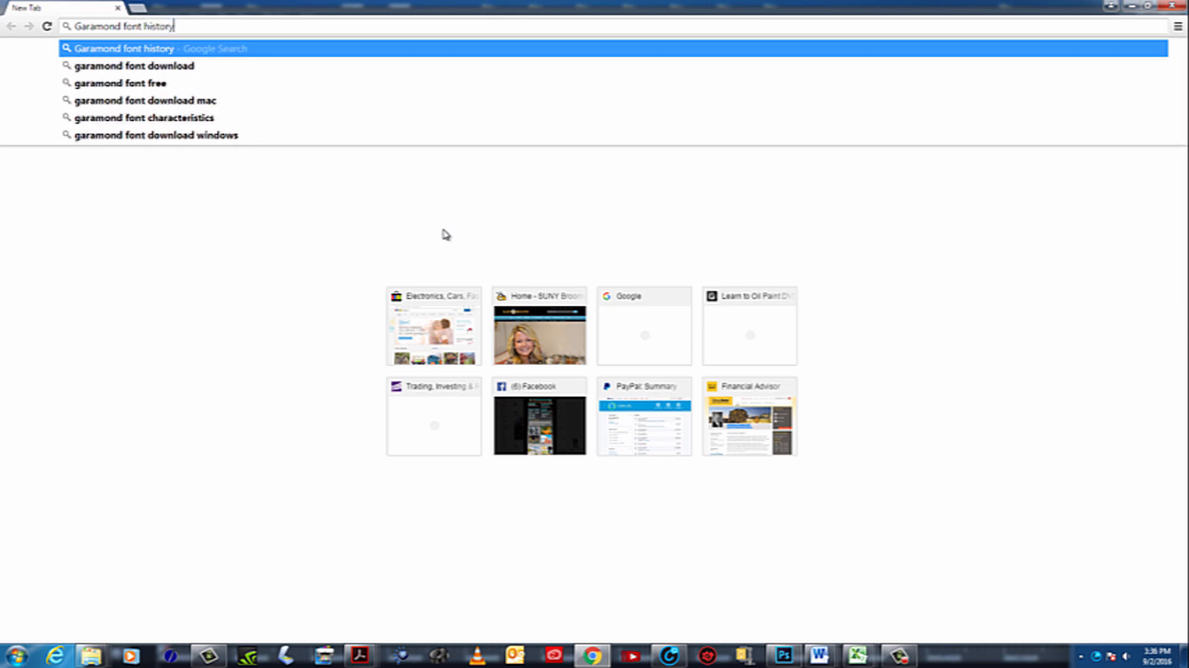
{"action": "key", "text": "Return"}
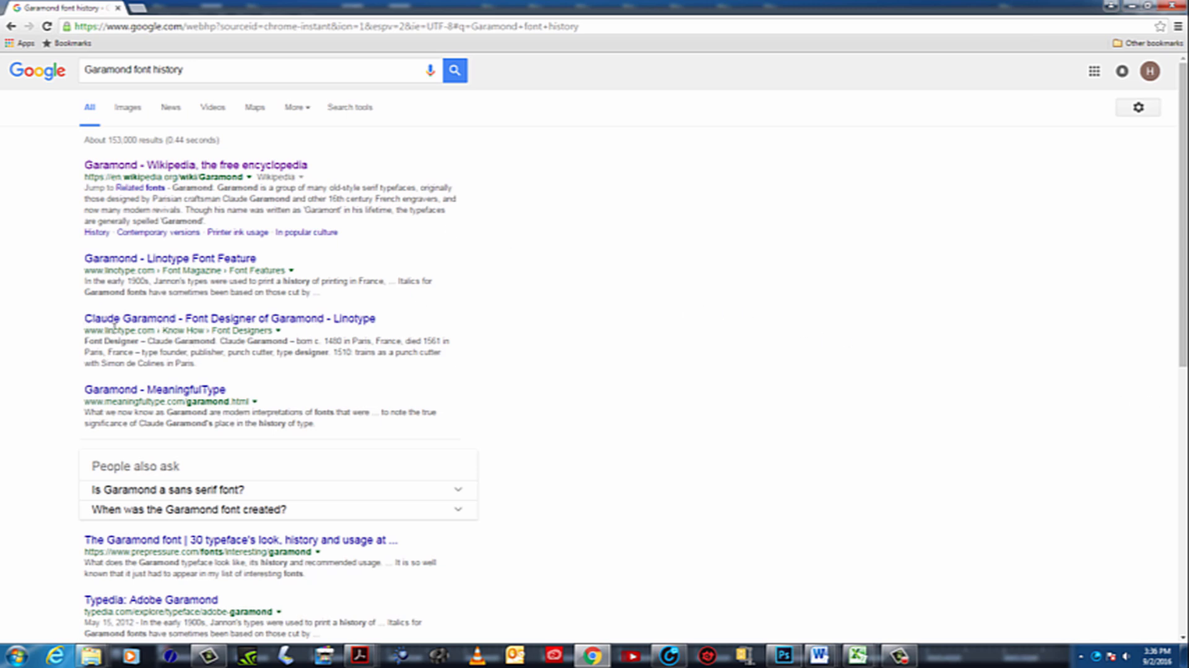
Open Linotype's Claude Garamond designer page, copy the biography from "Claude Garamond – born" through "in use today", and minimize the browser
{"action": "left_click", "coordinate": [227, 320]}
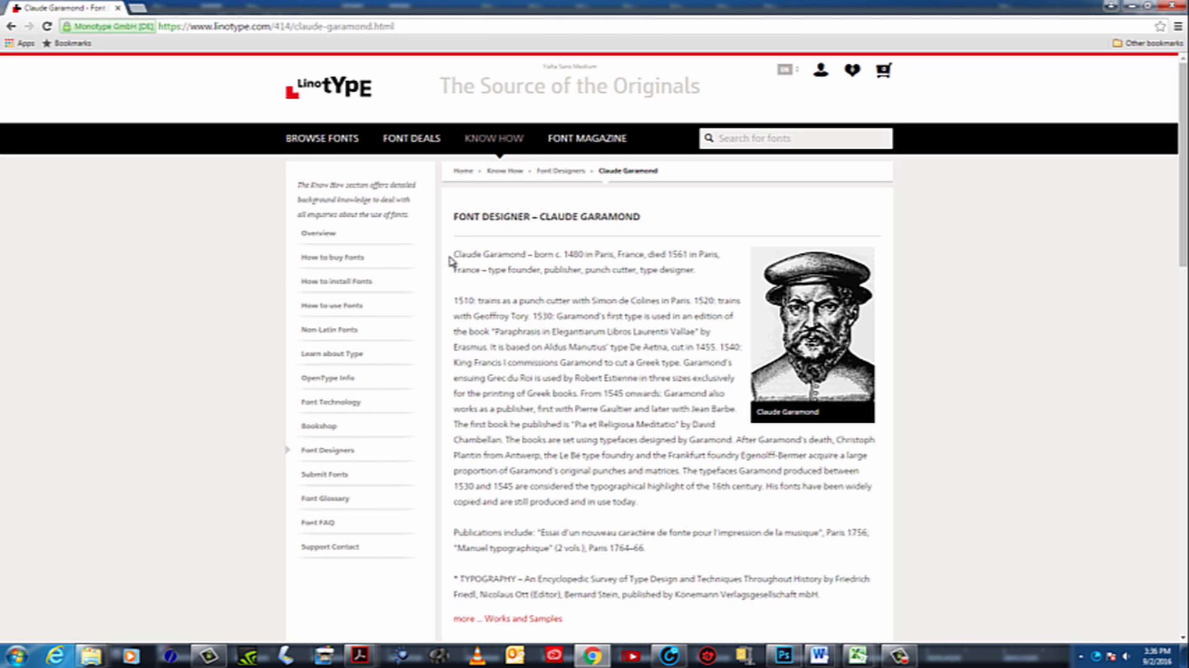
{"action": "left_click_drag", "start_coordinate": [455, 253], "coordinate": [680, 501]}
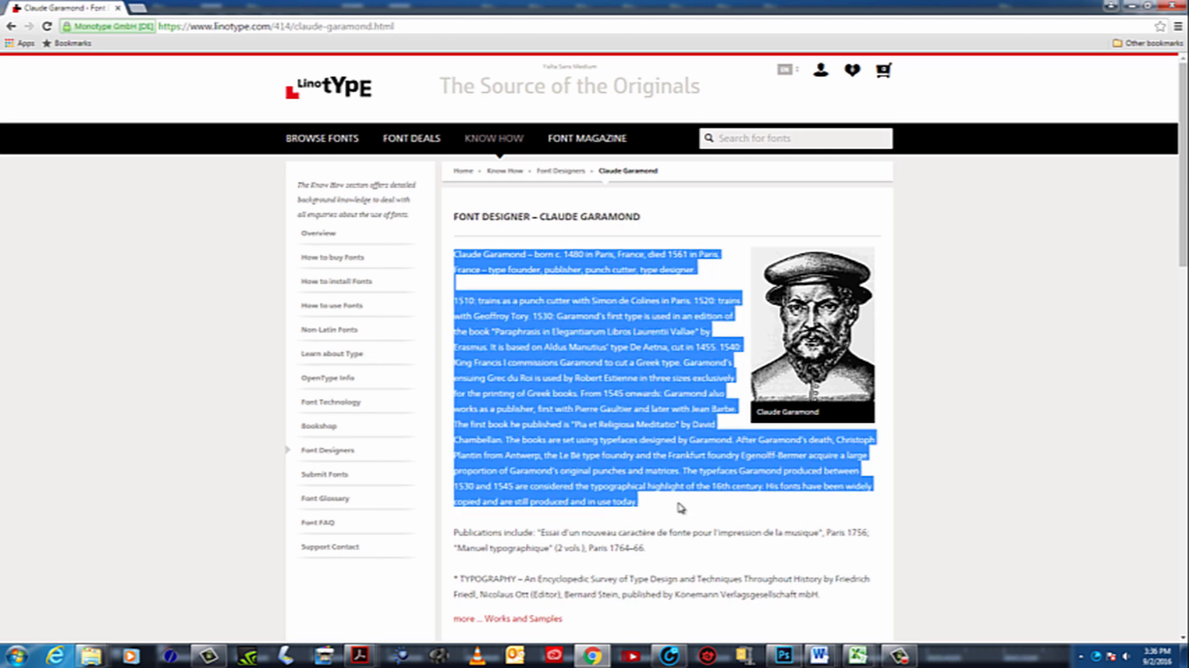
{"action": "right_click", "coordinate": [636, 454]}
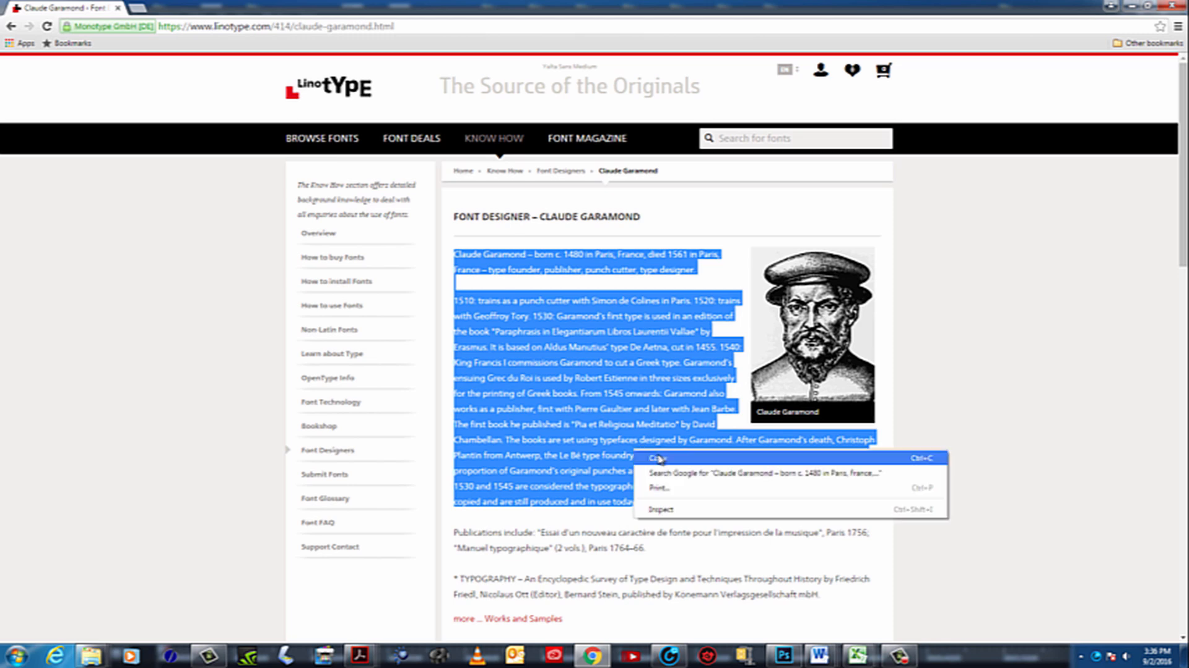
{"action": "left_click", "coordinate": [660, 458]}
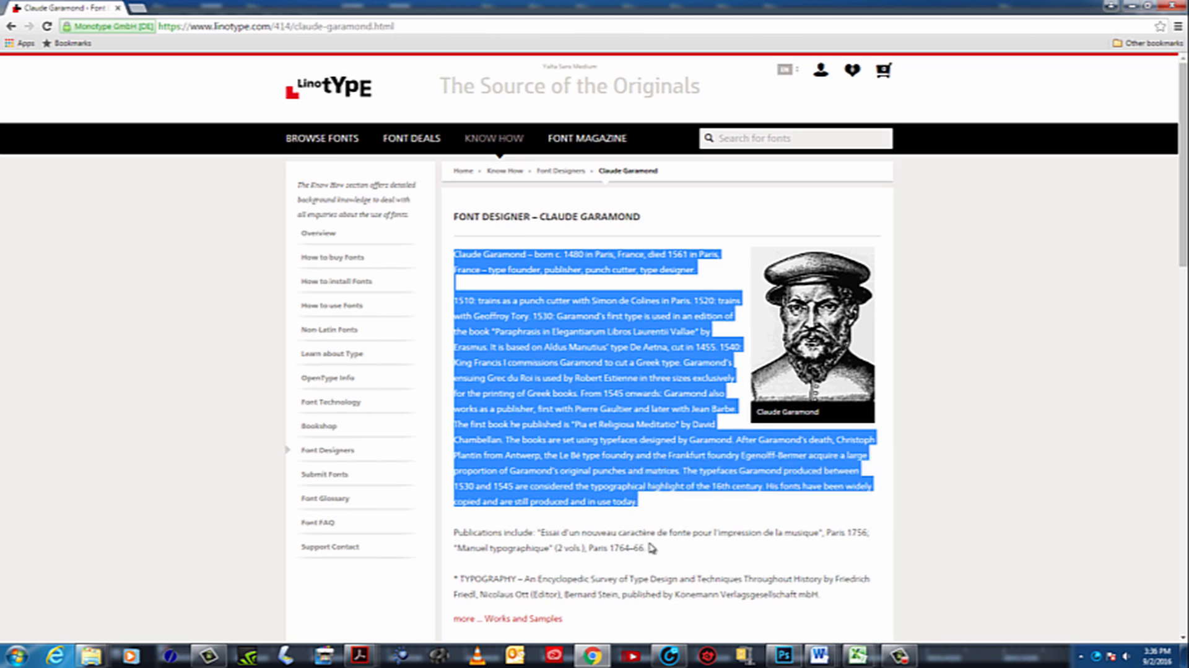
{"action": "left_click", "coordinate": [1134, 6]}
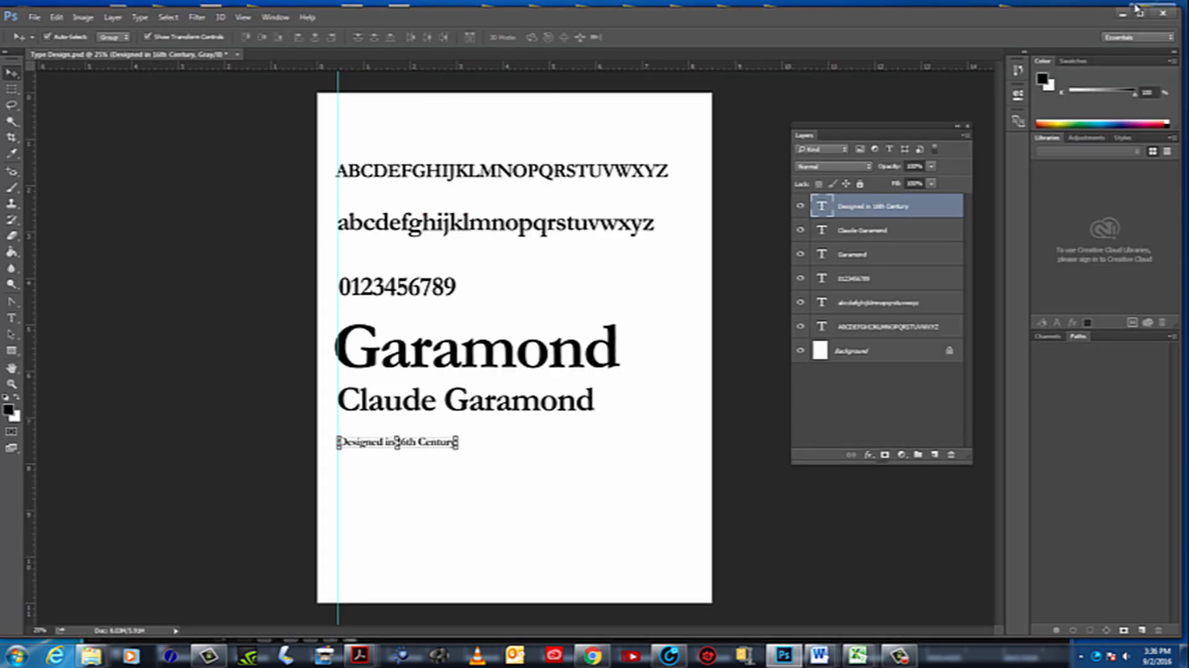
Switch to Outlook, create a new e-mail message and paste the copied biography into its body with source formatting kept
{"action": "left_click", "coordinate": [516, 657]}
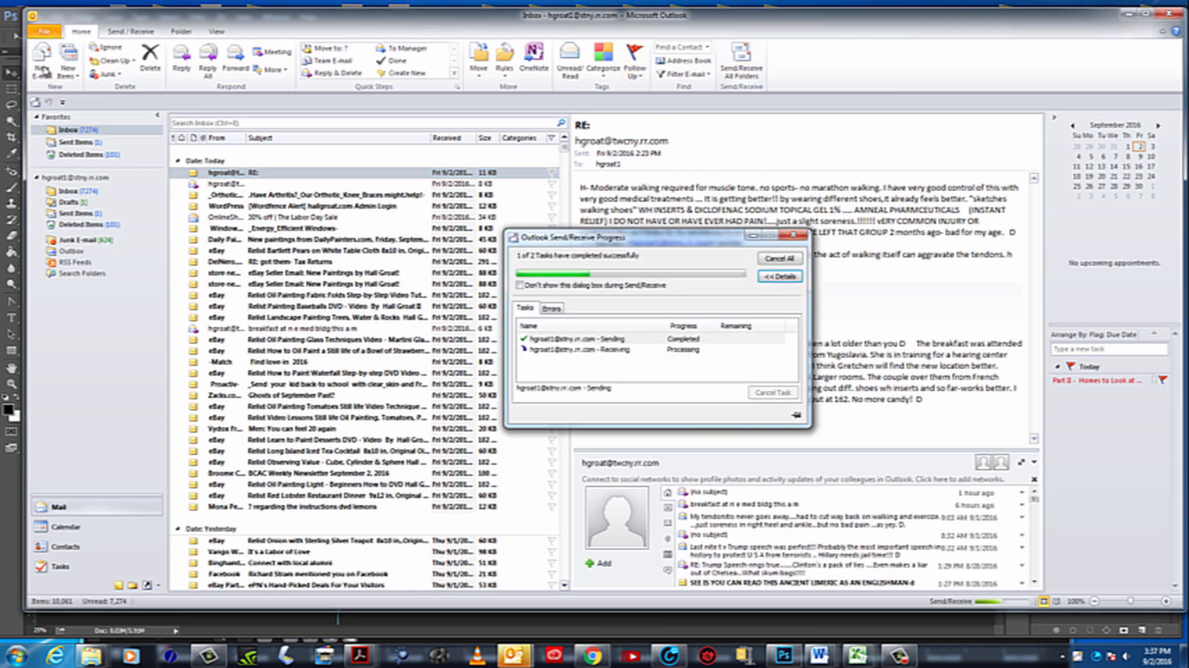
{"action": "left_click", "coordinate": [43, 59]}
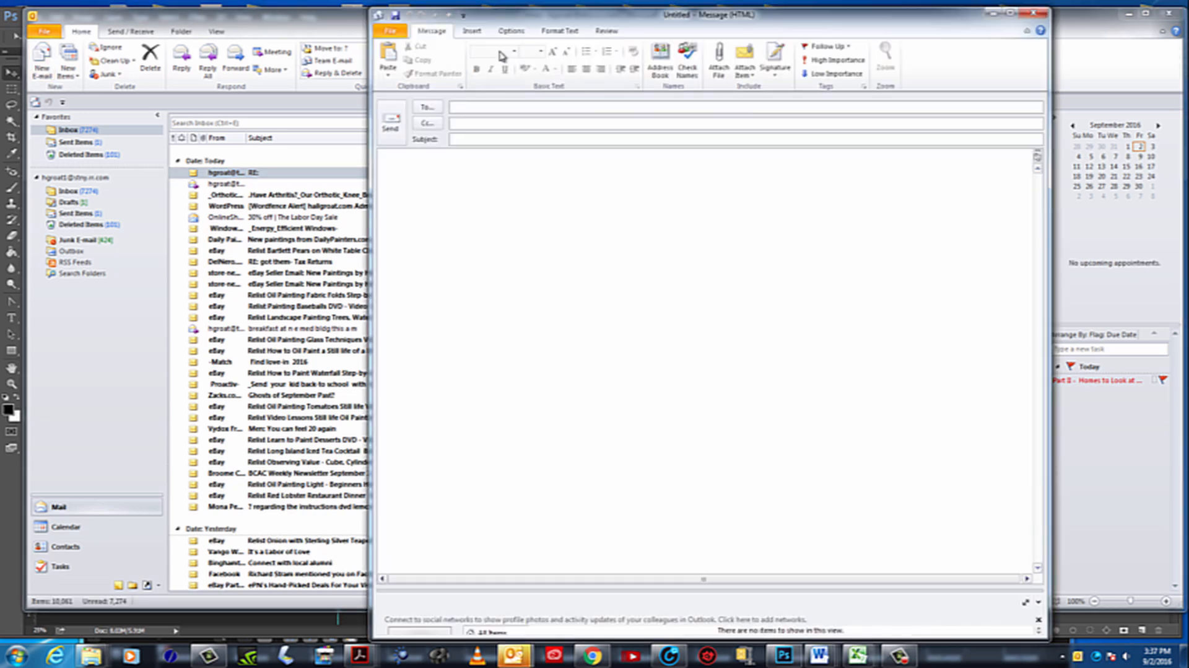
{"action": "left_click_drag", "start_coordinate": [534, 24], "coordinate": [214, 25]}
{"action": "left_click", "coordinate": [148, 186]}
{"action": "right_click", "coordinate": [149, 186]}
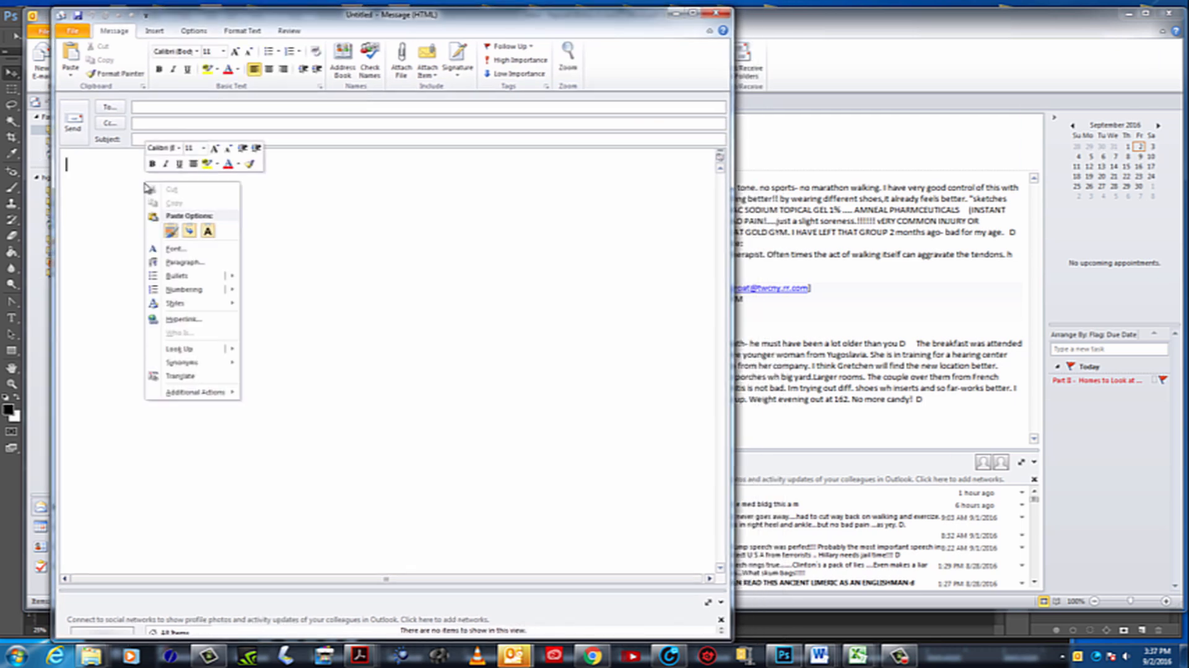
{"action": "left_click", "coordinate": [172, 234]}
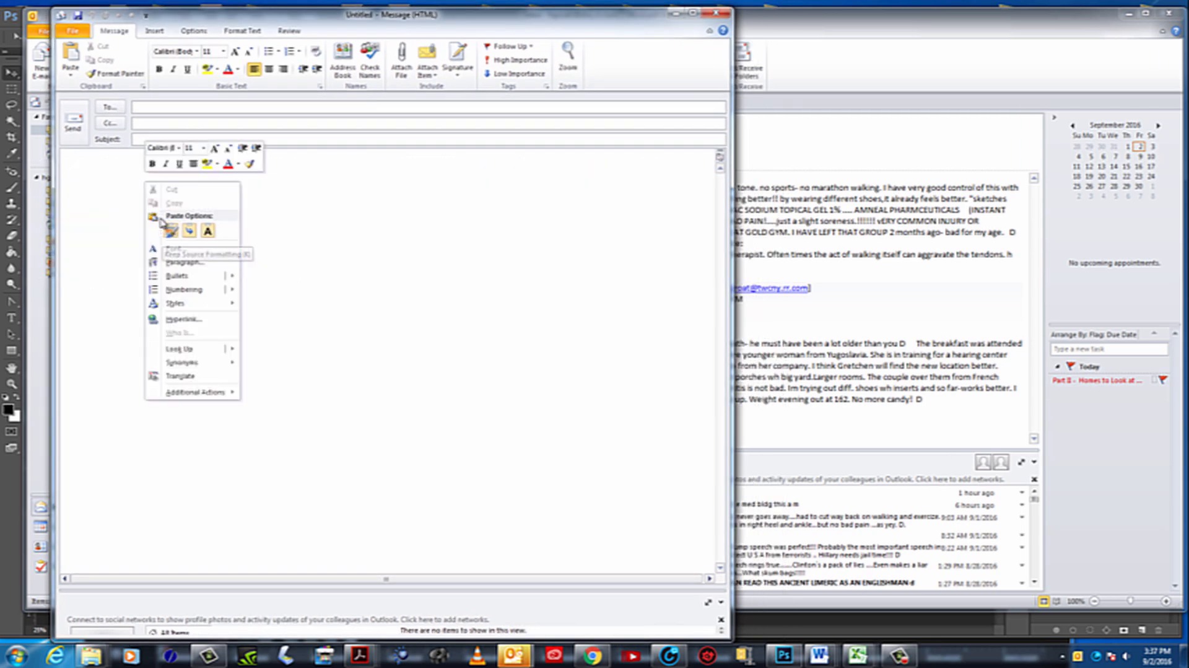
{"action": "left_click", "coordinate": [172, 232]}
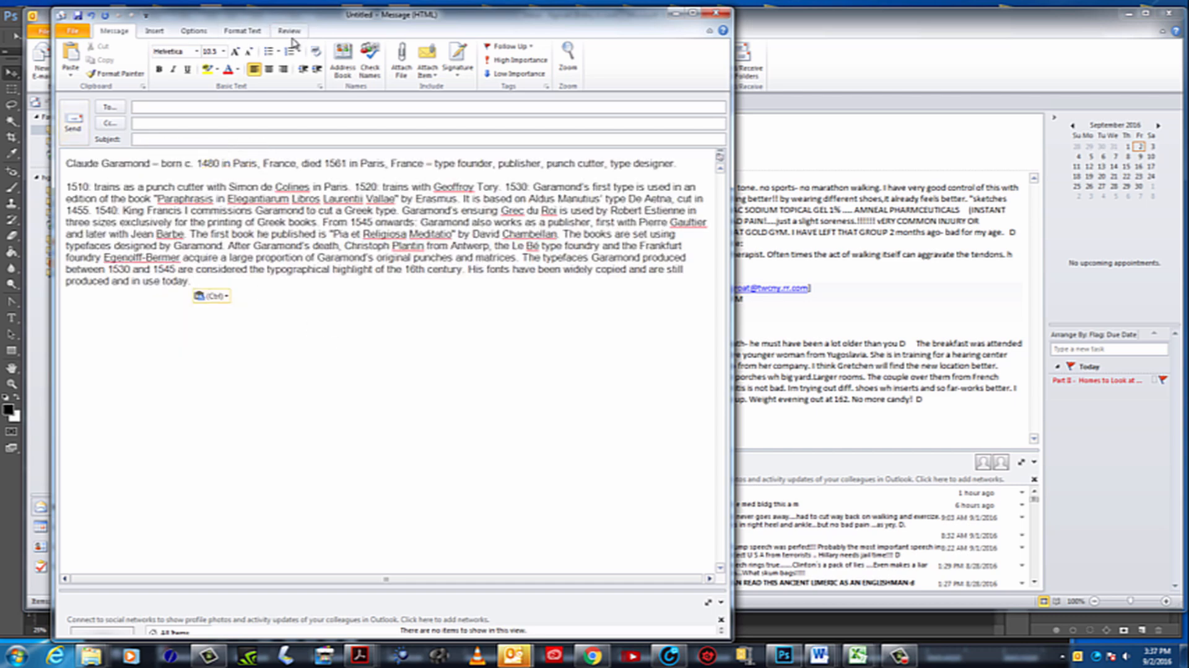
Convert the message with the pasted biography to Plain Text format
{"action": "left_click", "coordinate": [242, 31]}
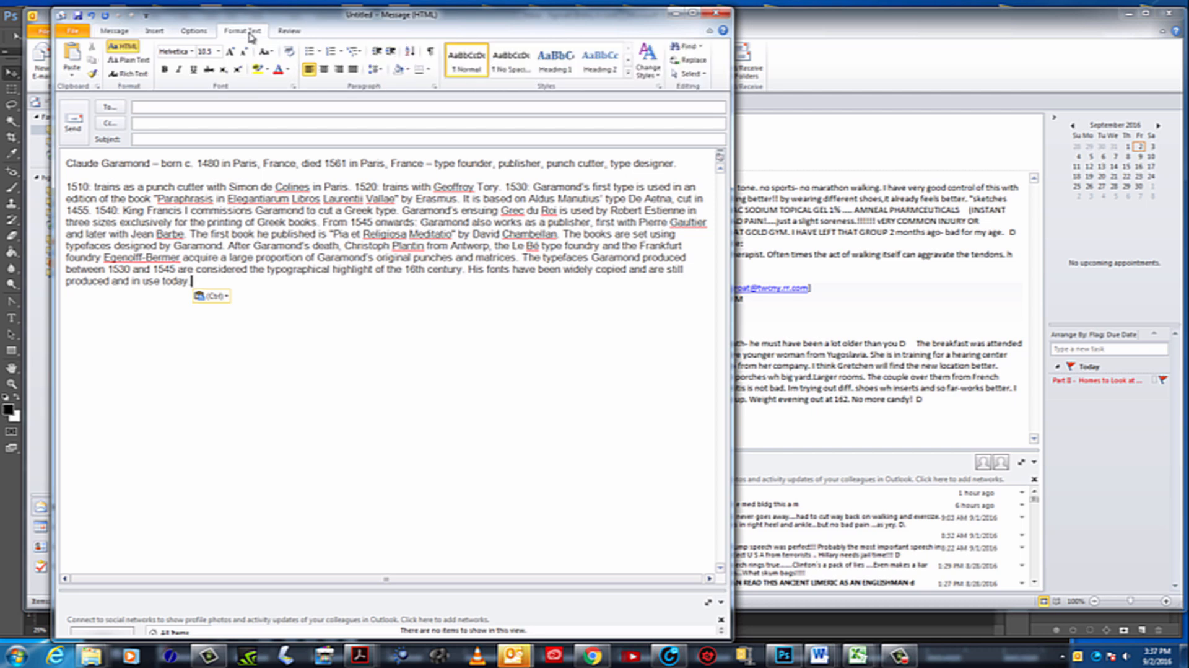
{"action": "left_click", "coordinate": [129, 63]}
{"action": "left_click", "coordinate": [441, 412]}
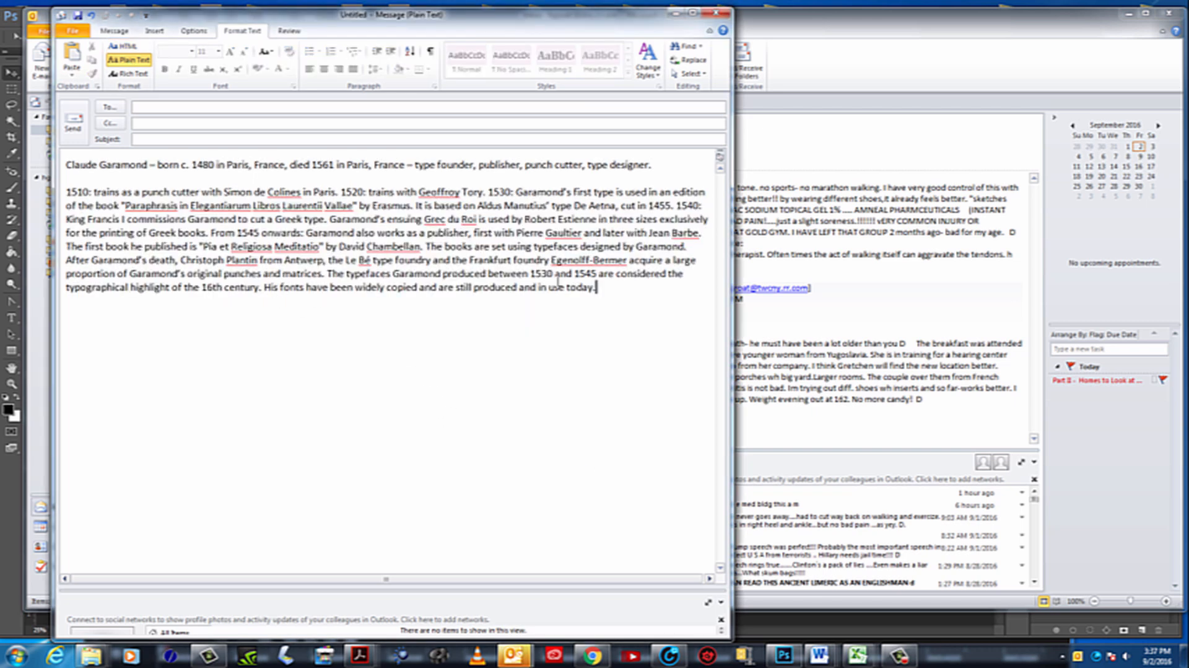
Copy the entire plain-text biography from the message body, and minimize both Outlook windows to return to Photoshop
{"action": "key", "text": "ctrl+a"}
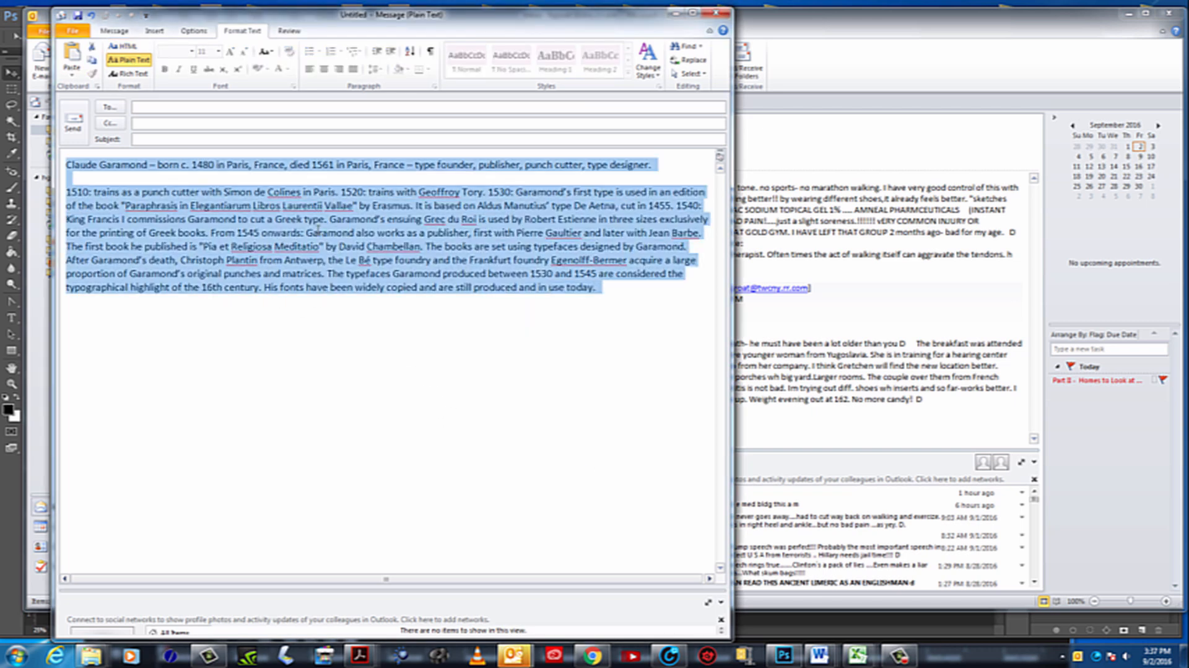
{"action": "left_click", "coordinate": [317, 229]}
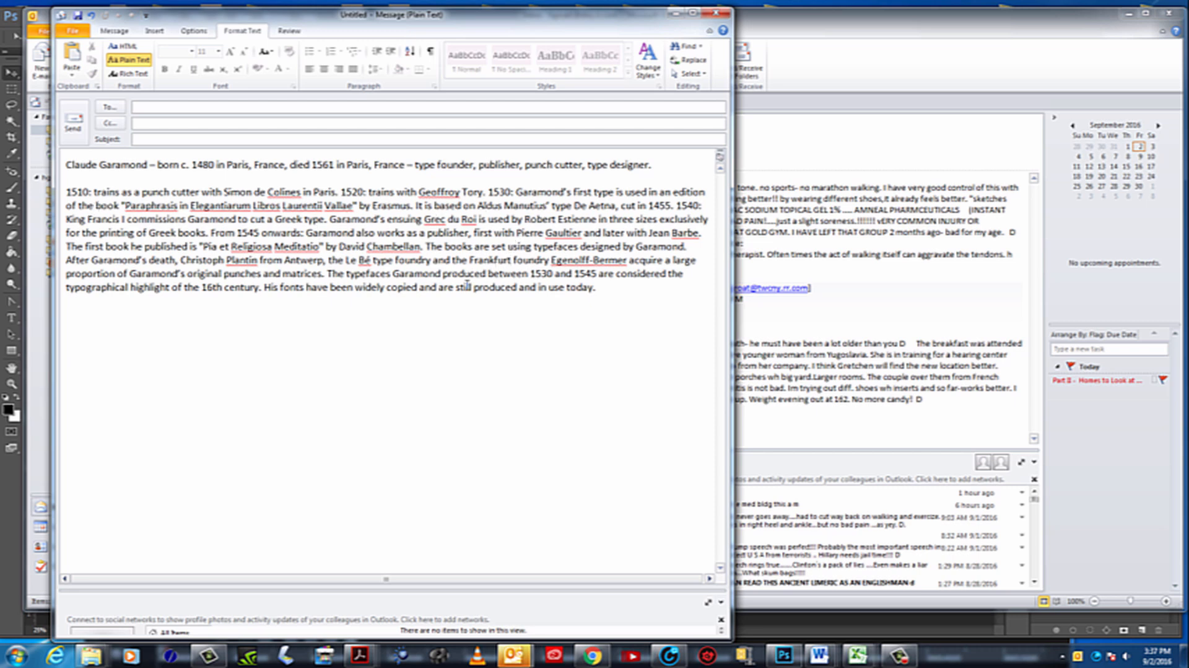
{"action": "key", "text": "ctrl+a"}
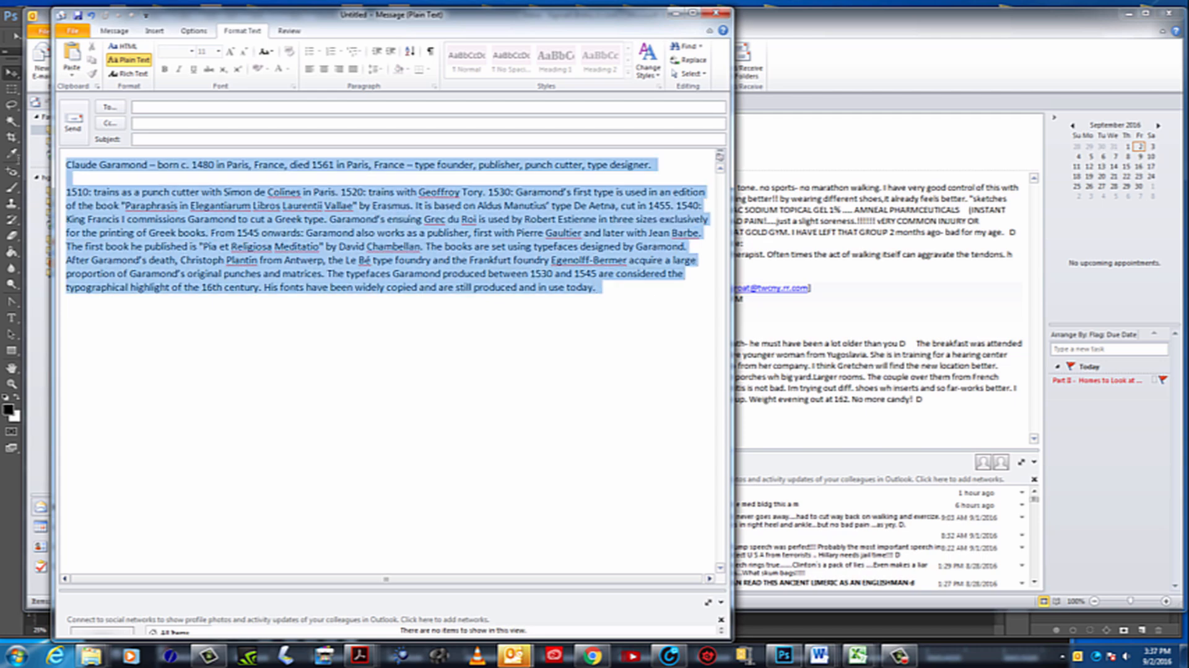
{"action": "right_click", "coordinate": [257, 222]}
{"action": "left_click", "coordinate": [287, 244]}
{"action": "left_click", "coordinate": [677, 14]}
{"action": "left_click", "coordinate": [1128, 13]}
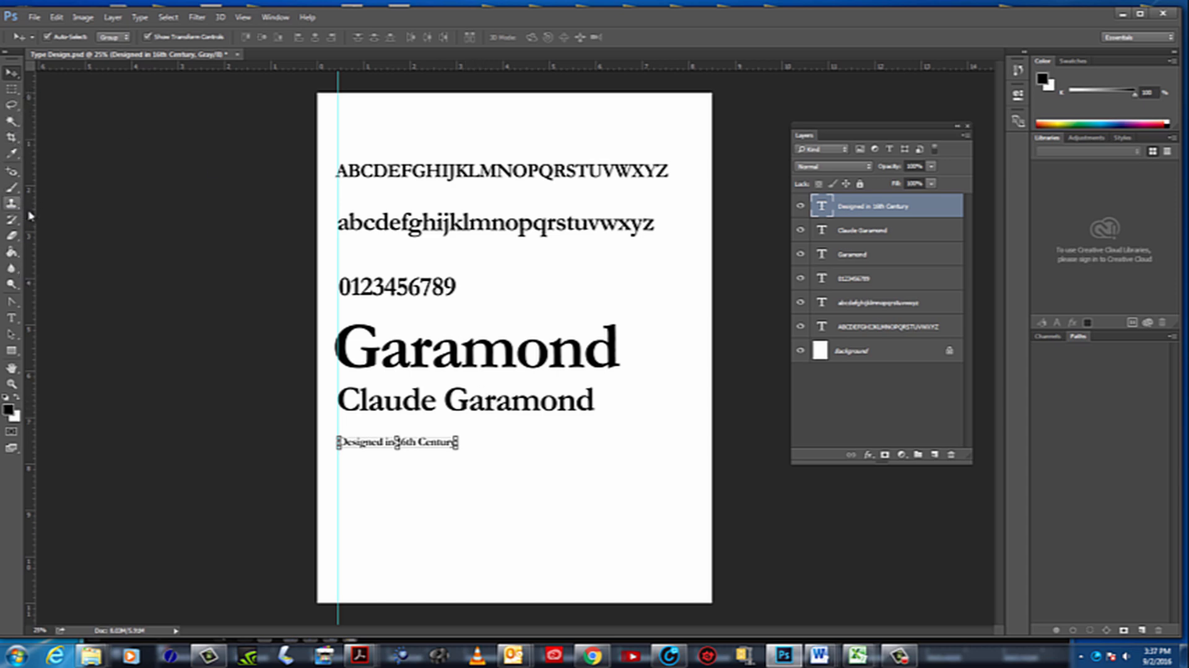
Draw a paragraph text box about 3.7 inches square below the Claude Garamond line, with the font size at 11 pt
{"action": "left_click", "coordinate": [11, 321]}
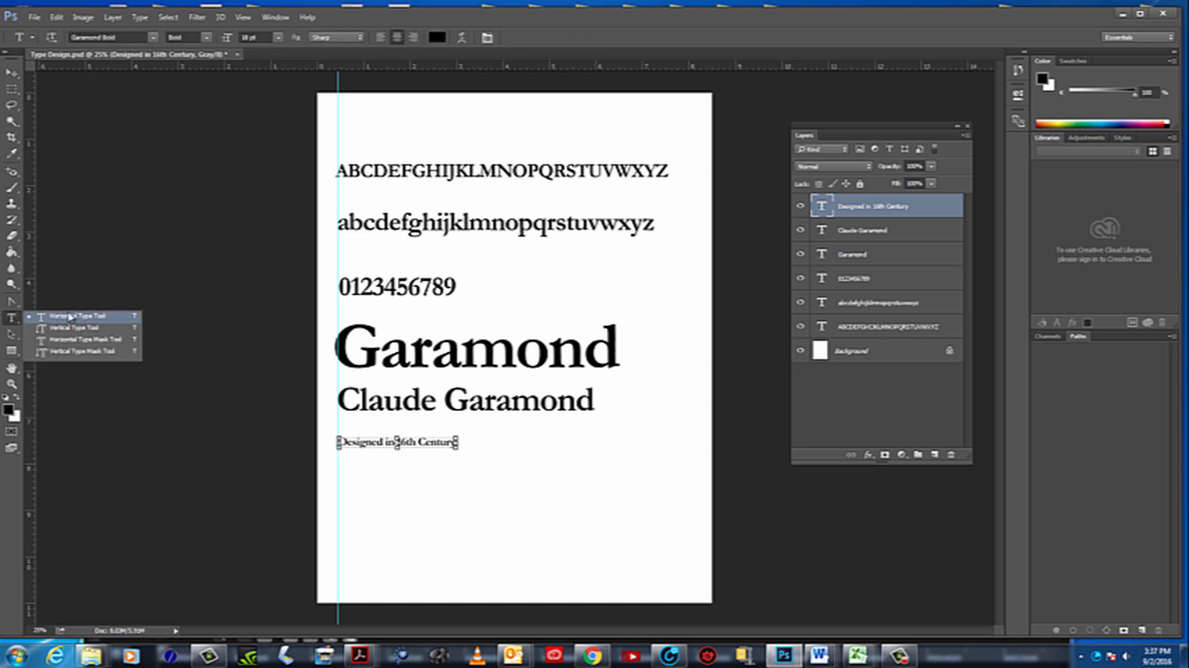
{"action": "left_click", "coordinate": [70, 316]}
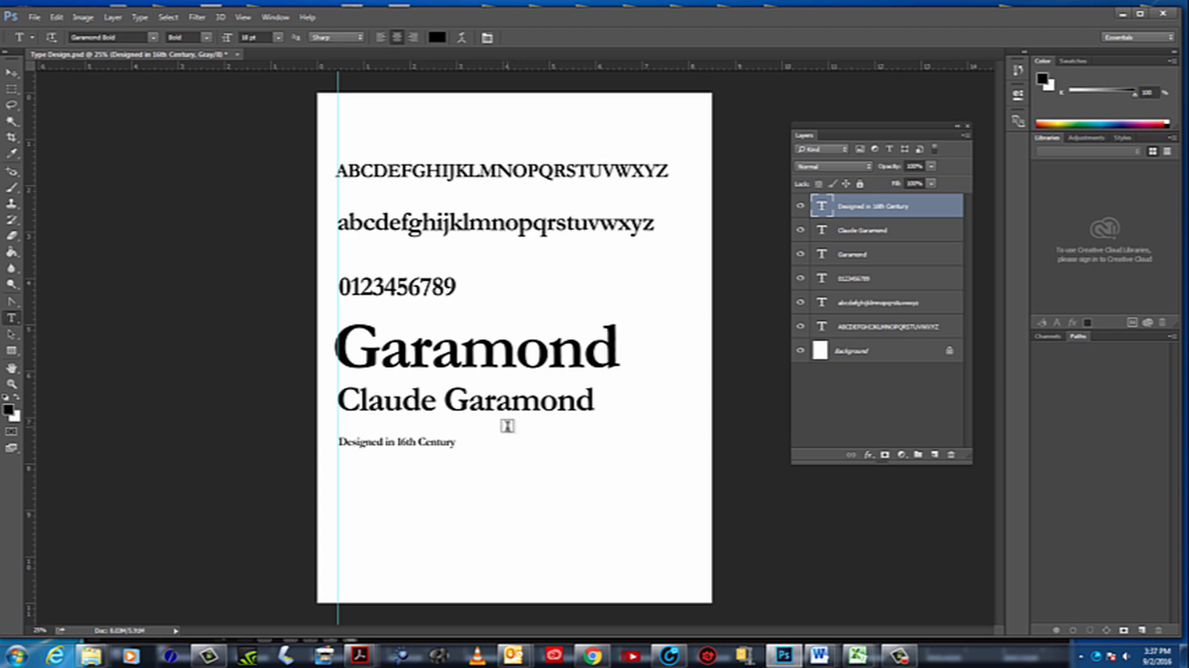
{"action": "left_click_drag", "start_coordinate": [507, 425], "coordinate": [678, 596]}
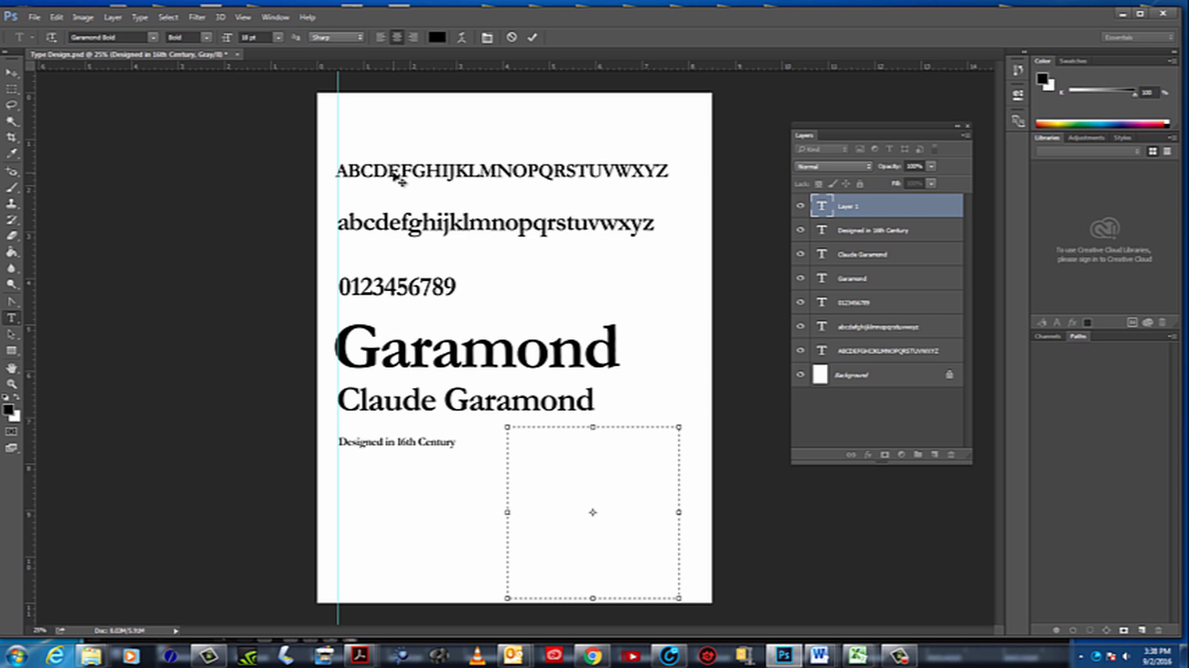
{"action": "left_click", "coordinate": [279, 37]}
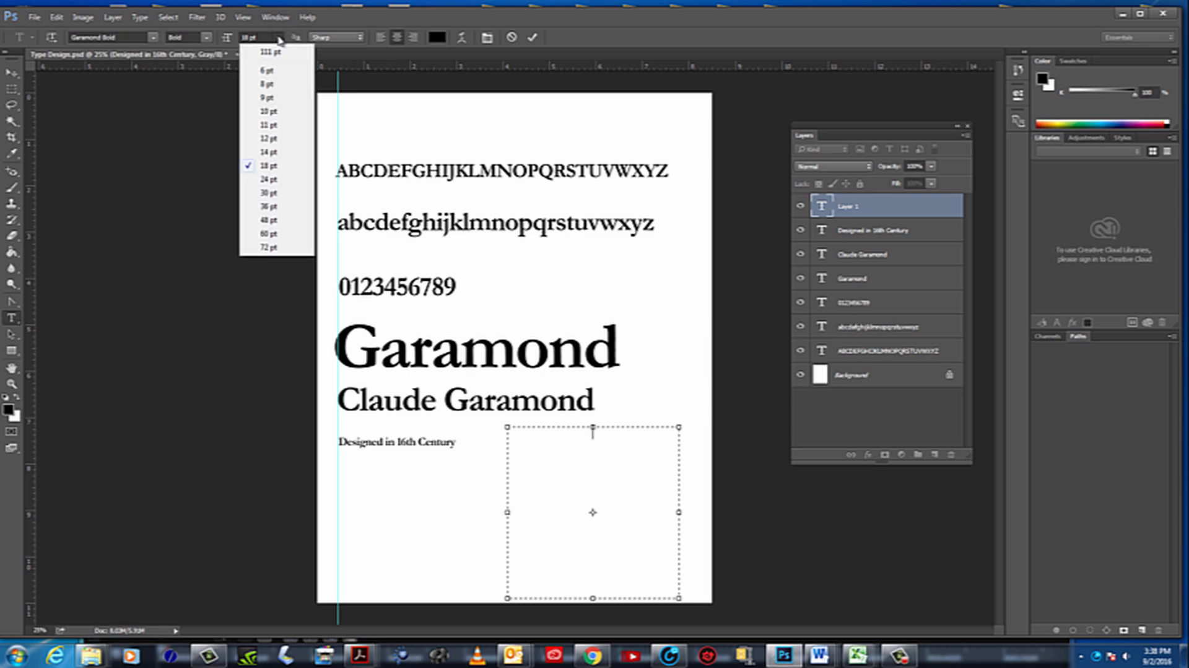
{"action": "left_click", "coordinate": [268, 125]}
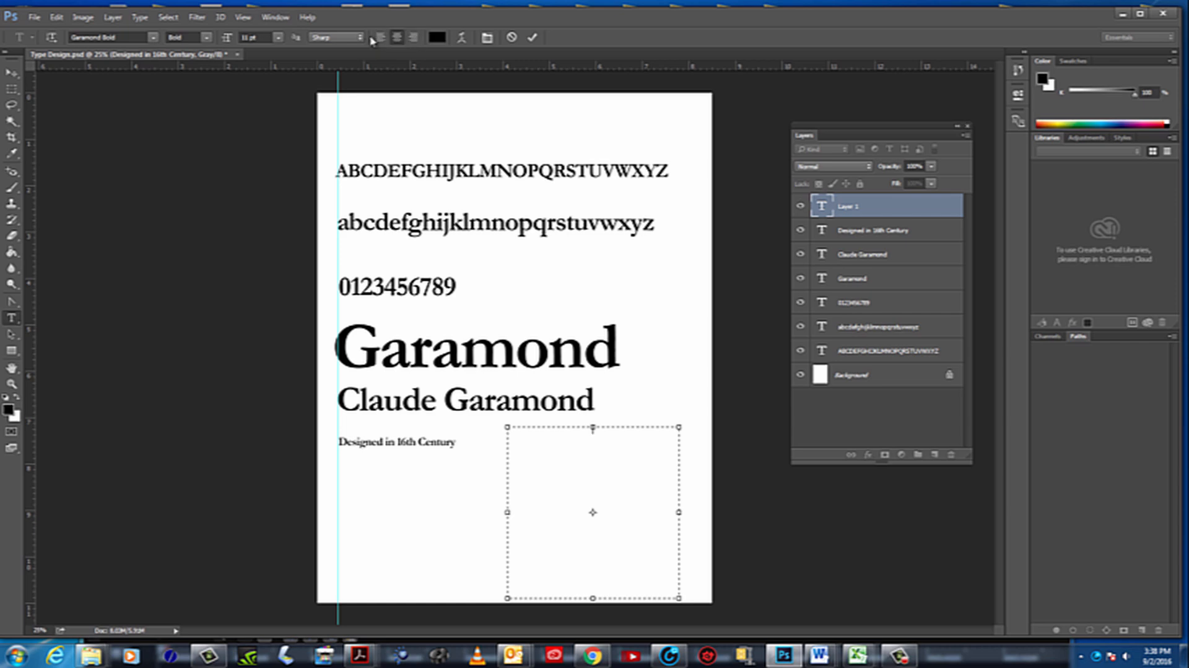
Left-align the new text box and paste the copied Claude Garamond biography into it
{"action": "left_click", "coordinate": [413, 38]}
{"action": "left_click", "coordinate": [380, 38]}
{"action": "left_click", "coordinate": [57, 17]}
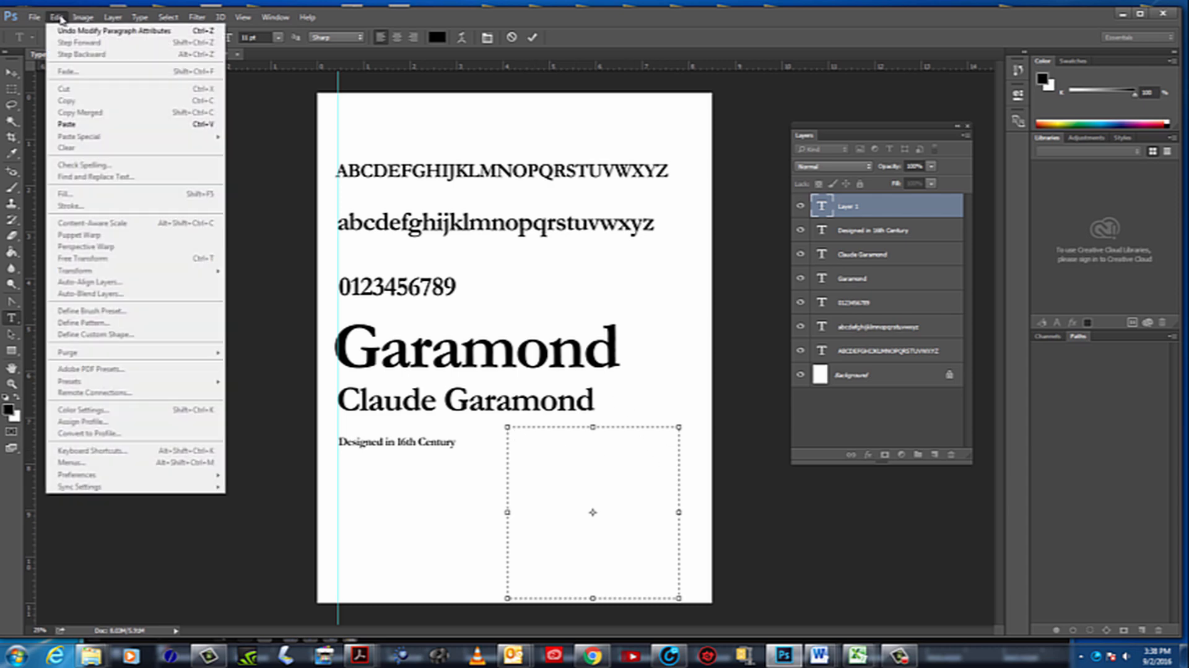
{"action": "left_click", "coordinate": [83, 124]}
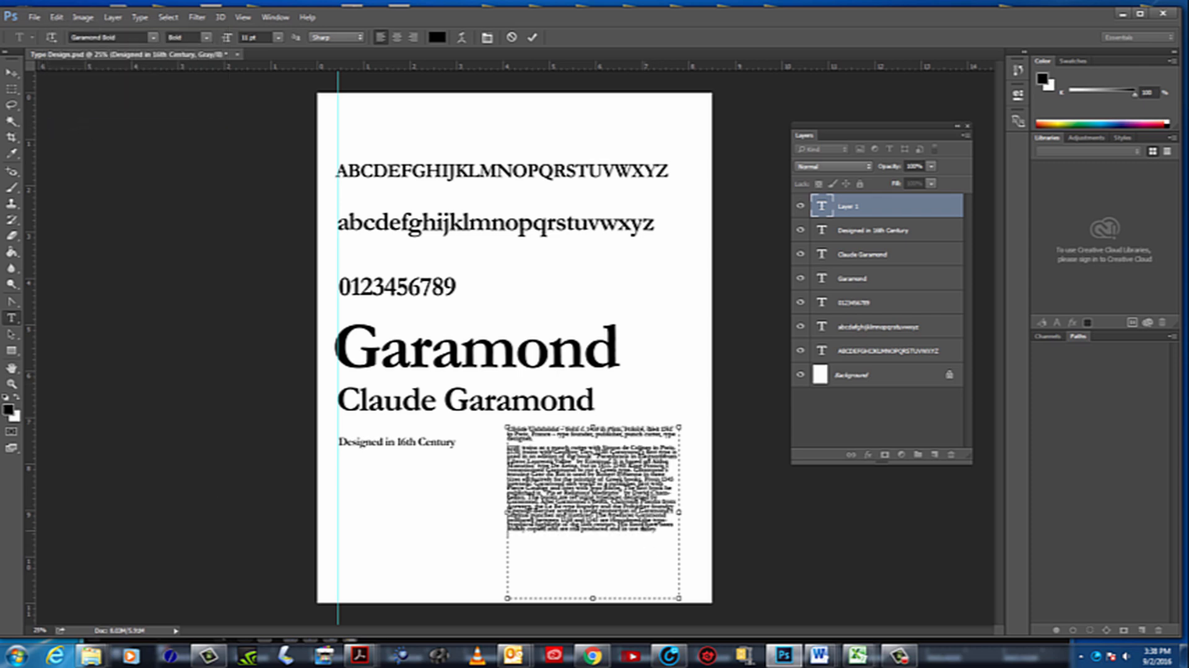
Select the entire pasted biography and set its font size to 13 pt
{"action": "left_click_drag", "start_coordinate": [666, 529], "coordinate": [505, 427]}
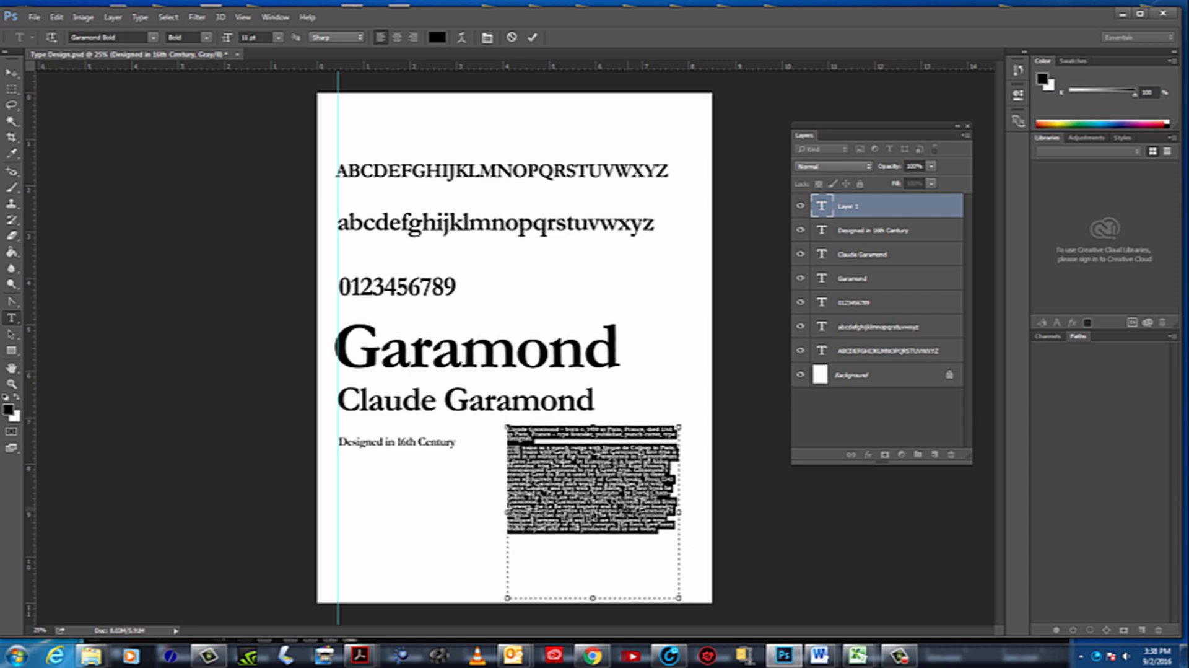
{"action": "left_click", "coordinate": [263, 38]}
{"action": "key", "text": "Up"}
{"action": "key", "text": "Up"}
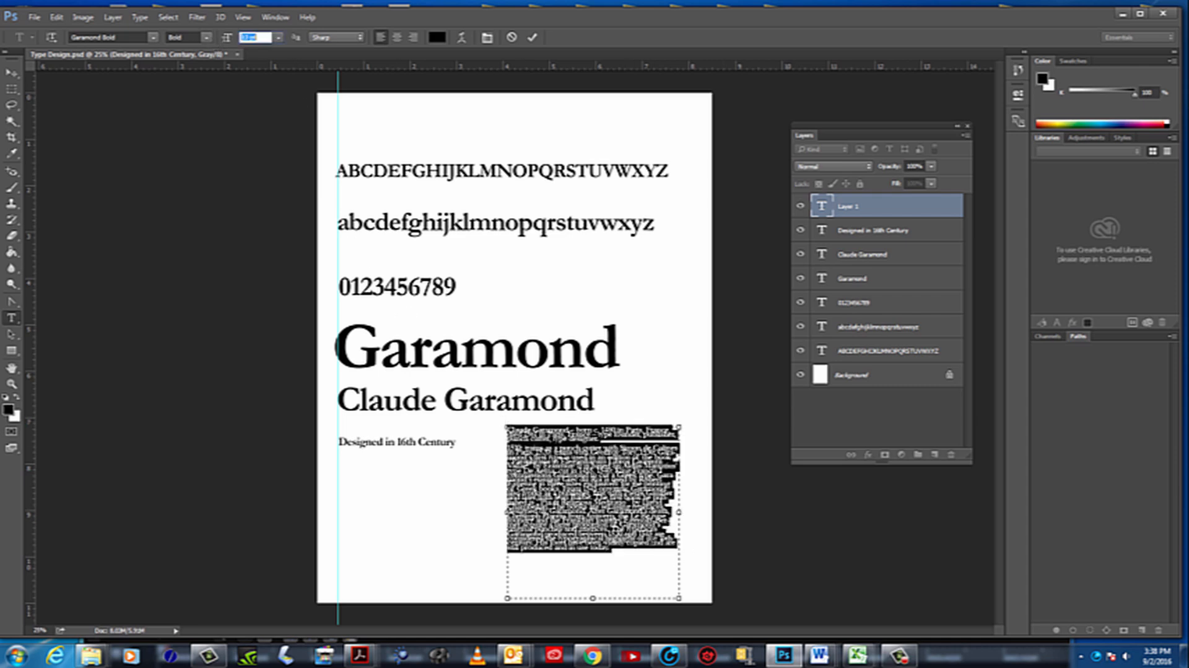
Mark the baselines of the biography's second and third lines with two horizontal guides to show the line spacing
{"action": "left_click", "coordinate": [11, 384]}
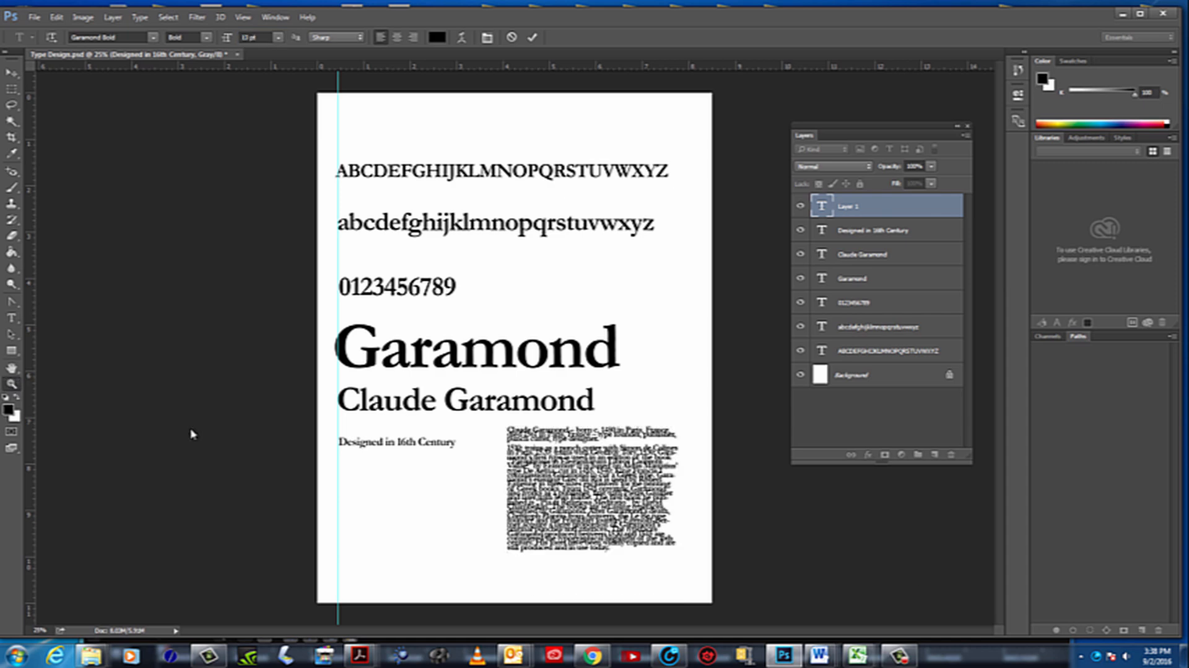
{"action": "left_click", "coordinate": [609, 504]}
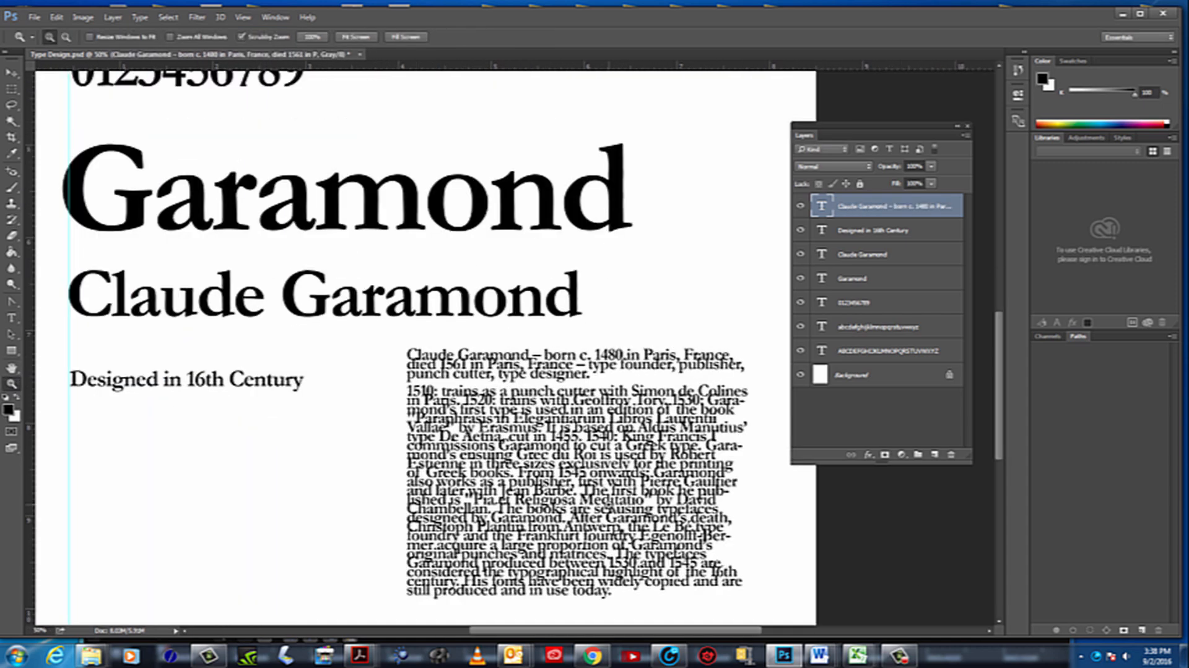
{"action": "scroll", "coordinate": [623, 551], "scroll_direction": "down", "scroll_amount": 1}
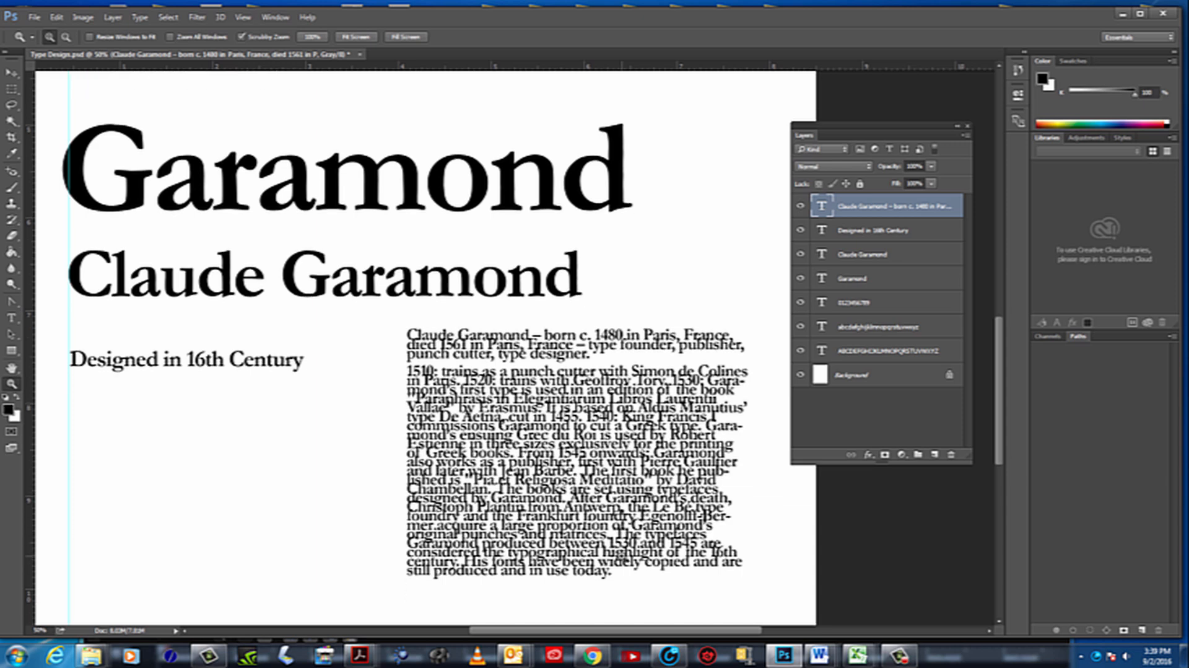
{"action": "left_click", "coordinate": [586, 358]}
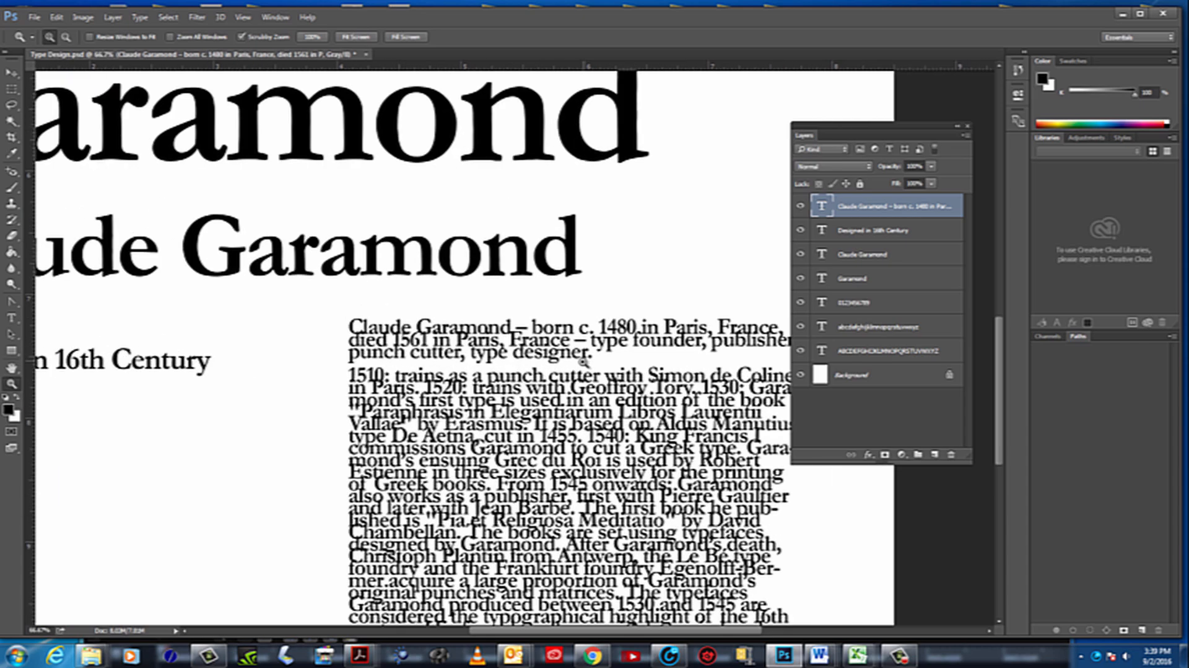
{"action": "left_click", "coordinate": [586, 358]}
{"action": "left_click", "coordinate": [584, 361]}
{"action": "left_click", "coordinate": [583, 338]}
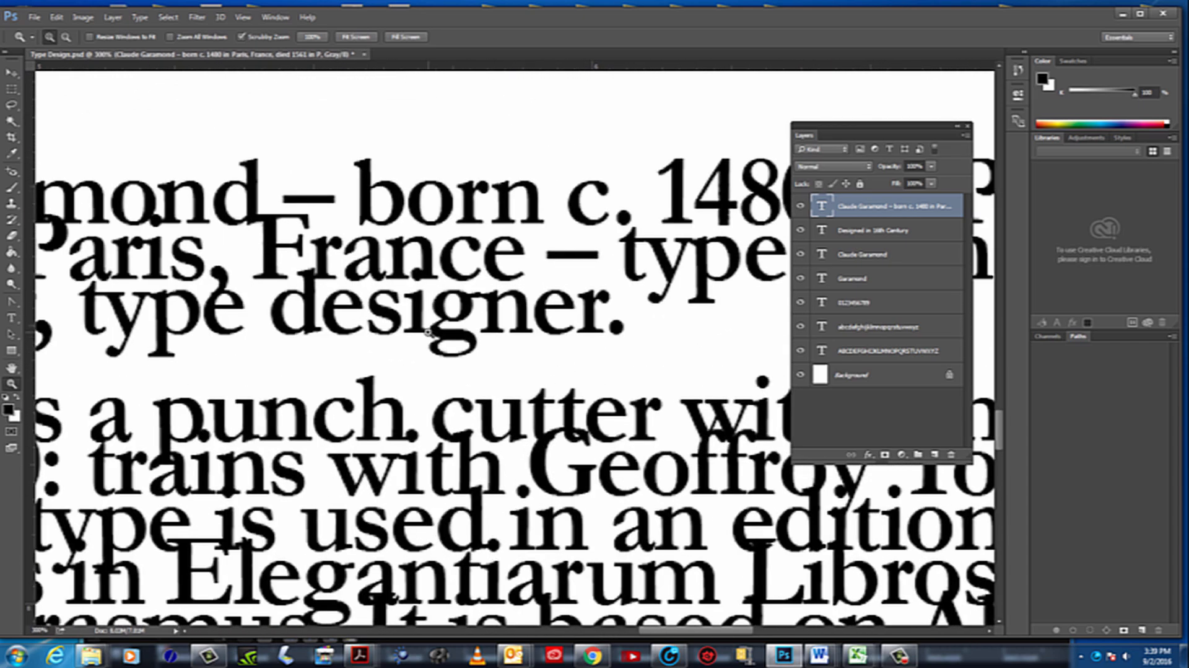
{"action": "scroll", "coordinate": [412, 331], "scroll_direction": "down", "scroll_amount": 1}
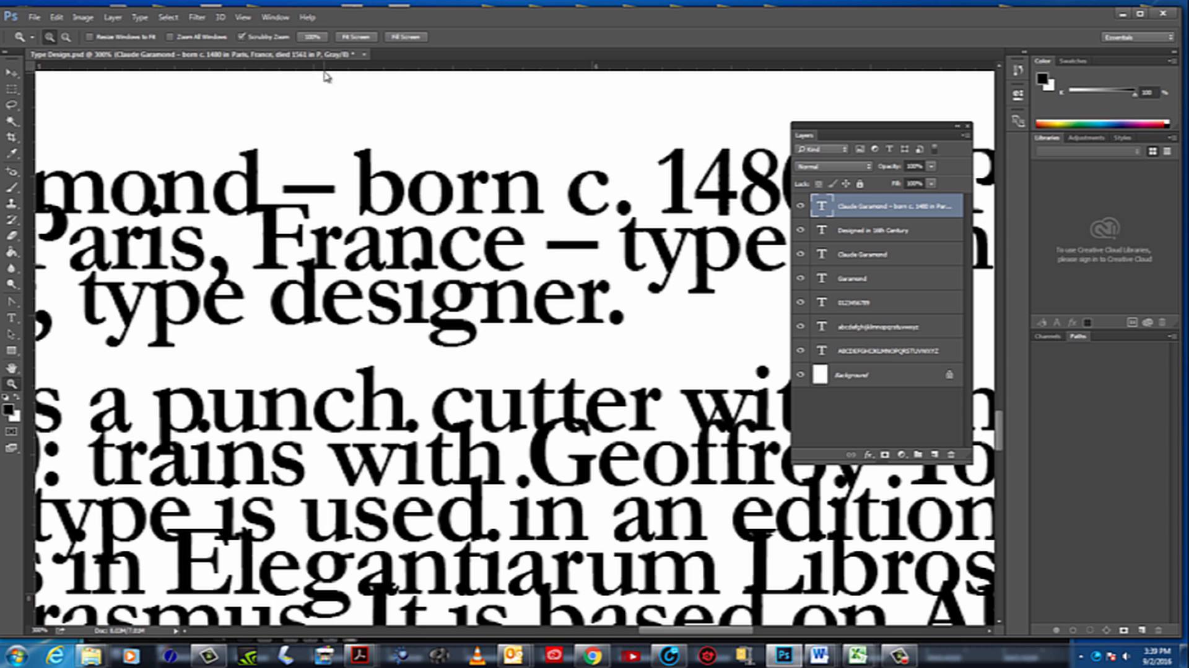
{"action": "left_click_drag", "start_coordinate": [327, 76], "coordinate": [382, 322]}
{"action": "left_click_drag", "start_coordinate": [420, 74], "coordinate": [427, 269]}
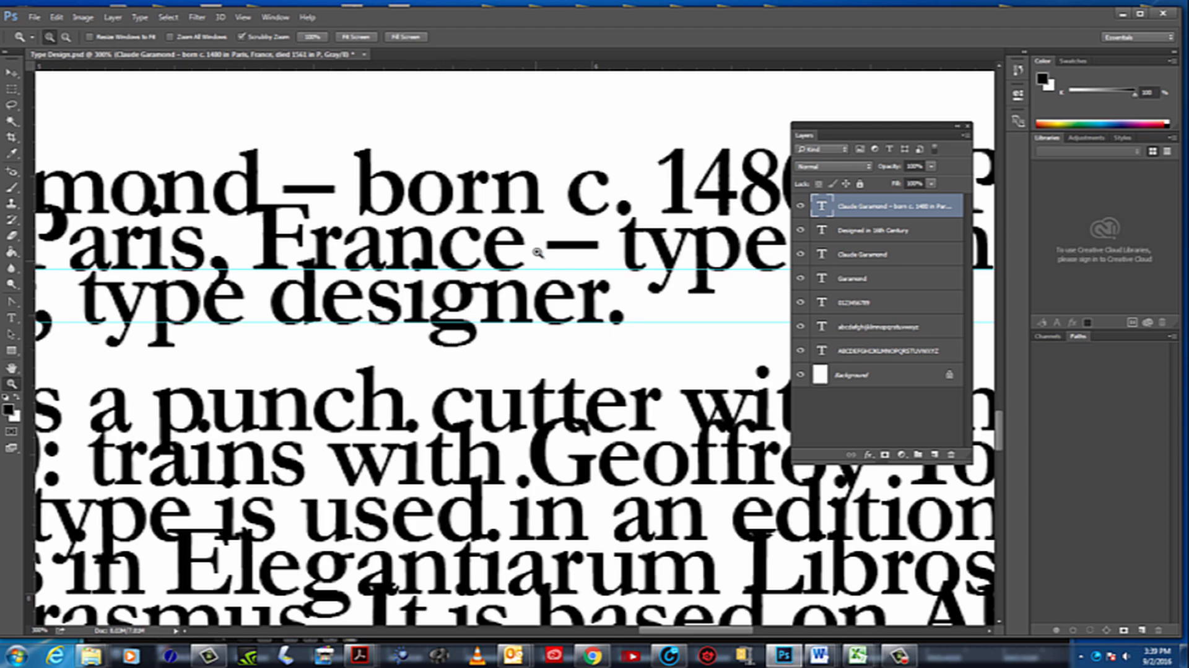
Remove both horizontal guides from the biography's lines, keeping the vertical margin guide
{"action": "left_click", "coordinate": [517, 305], "text": "alt"}
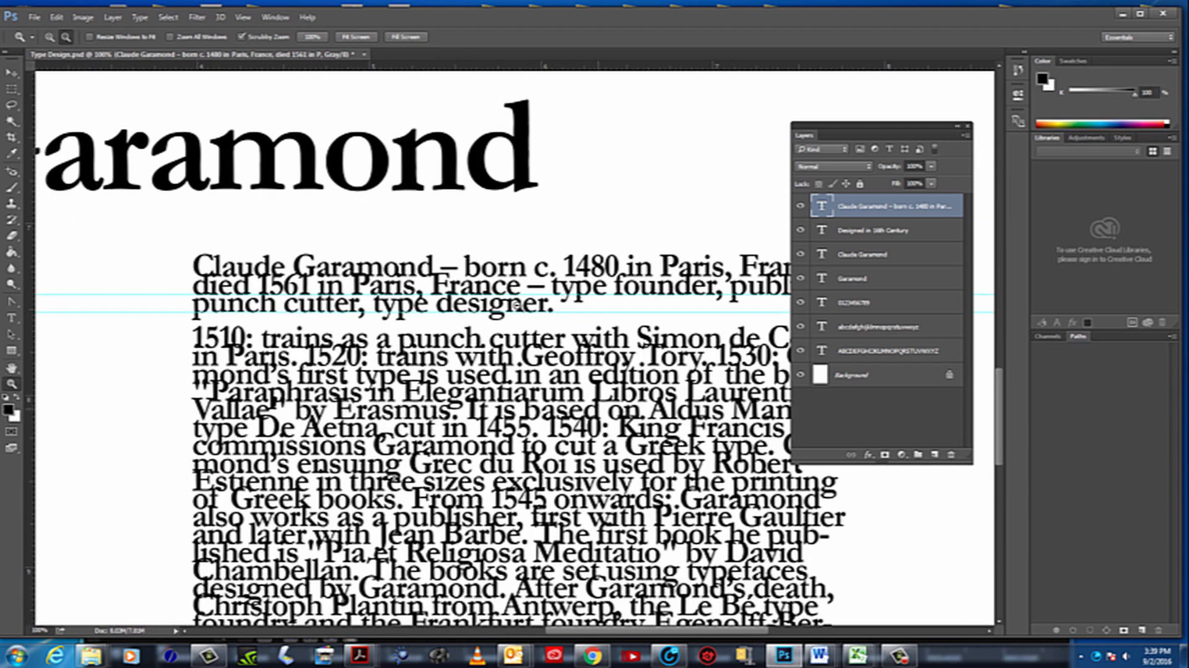
{"action": "left_click", "coordinate": [517, 305], "text": "alt"}
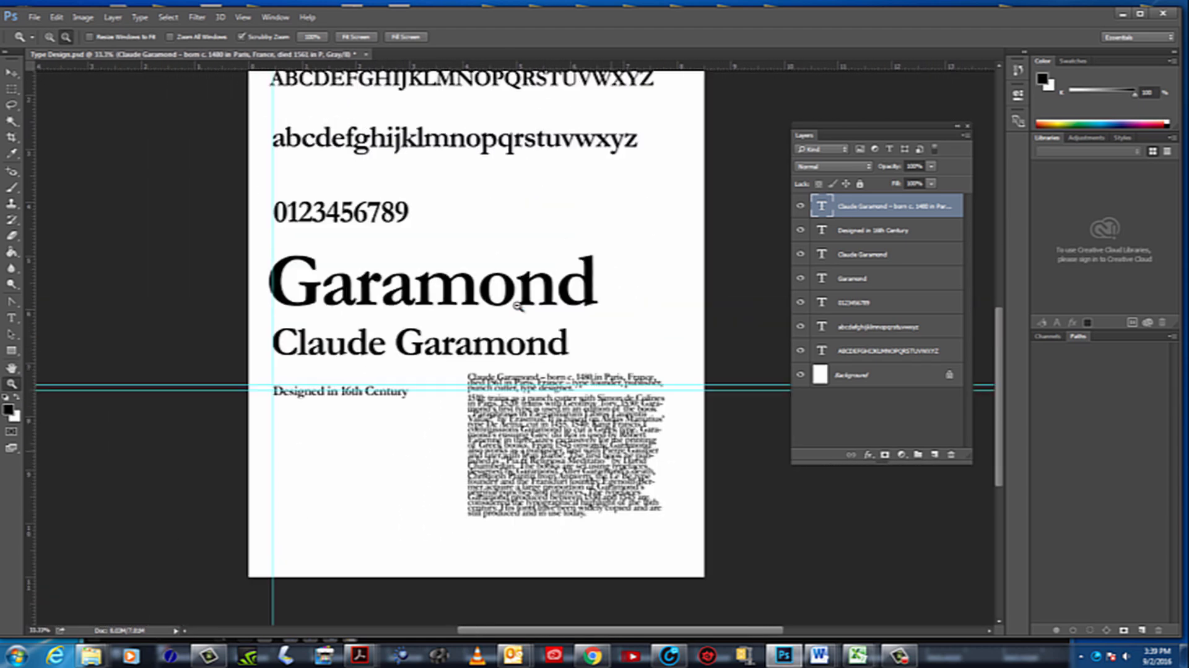
{"action": "left_click", "coordinate": [517, 305], "text": "alt"}
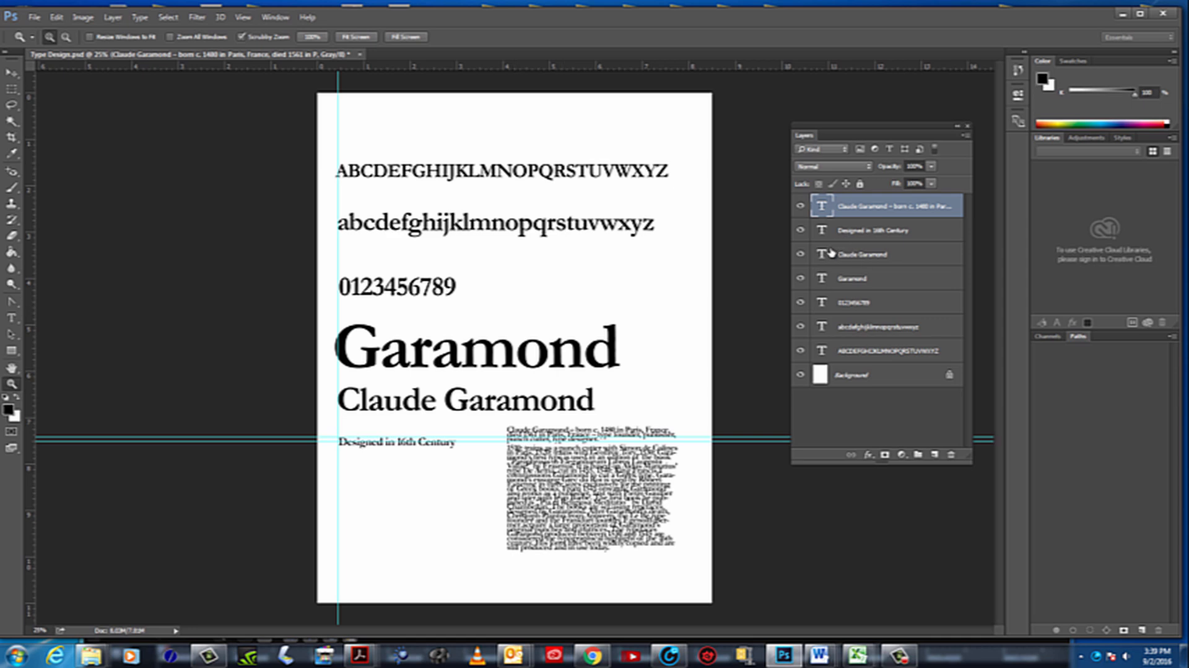
{"action": "left_click", "coordinate": [12, 72]}
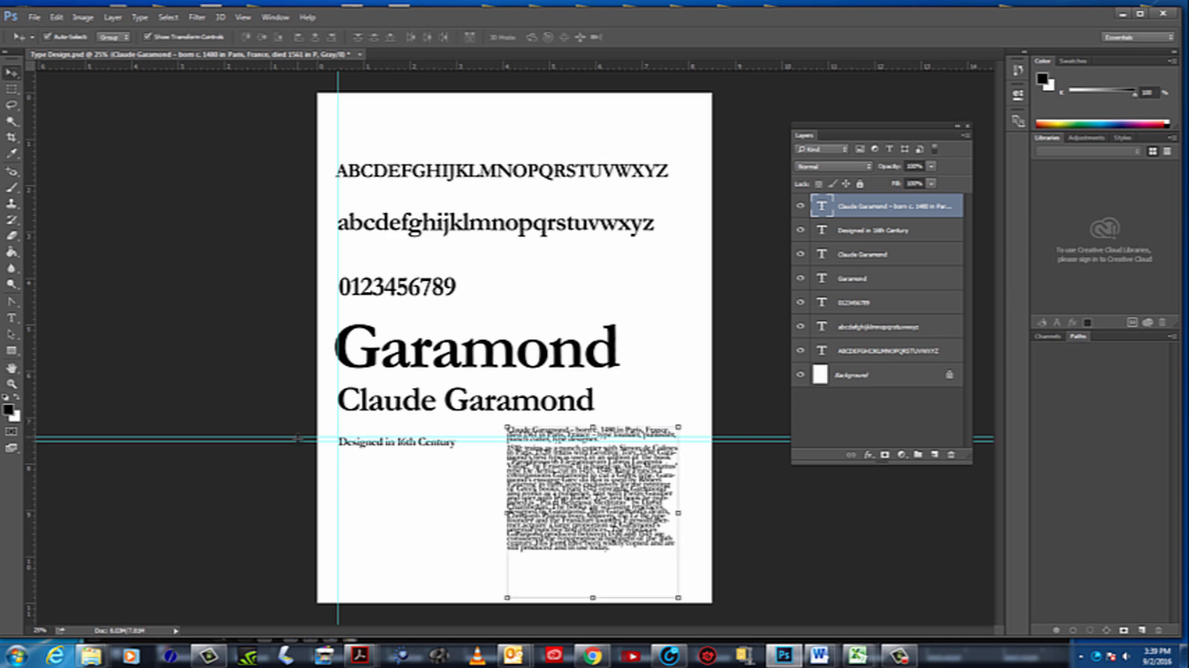
{"action": "left_click_drag", "start_coordinate": [297, 438], "coordinate": [371, 56]}
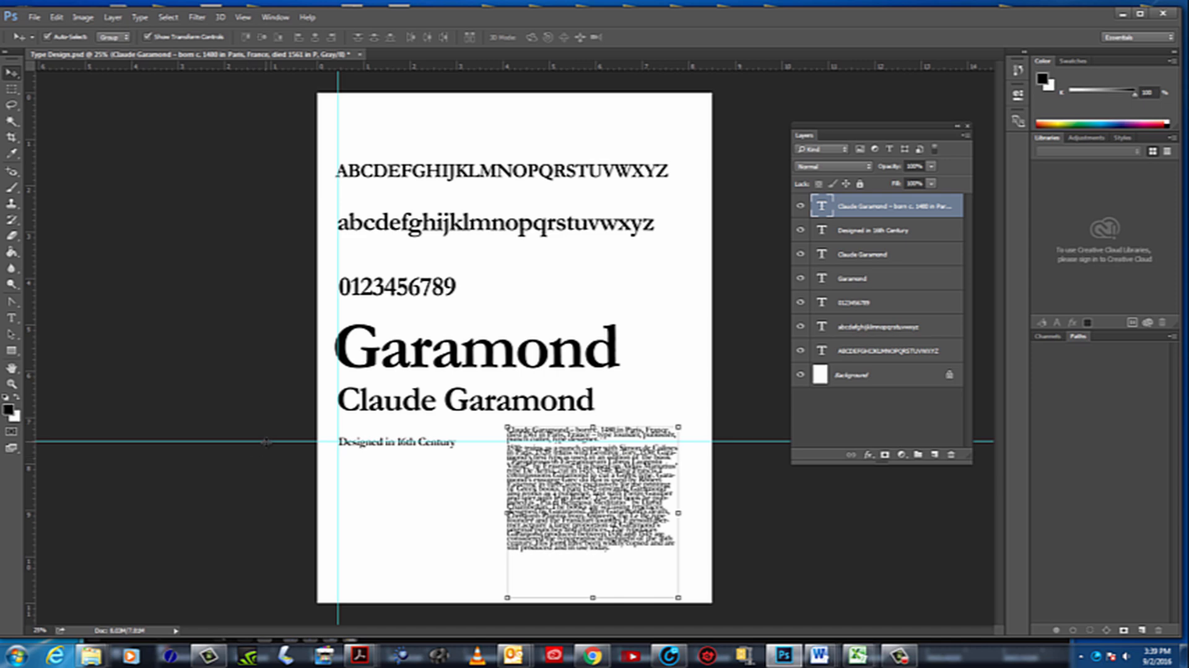
{"action": "left_click_drag", "start_coordinate": [266, 441], "coordinate": [338, 77]}
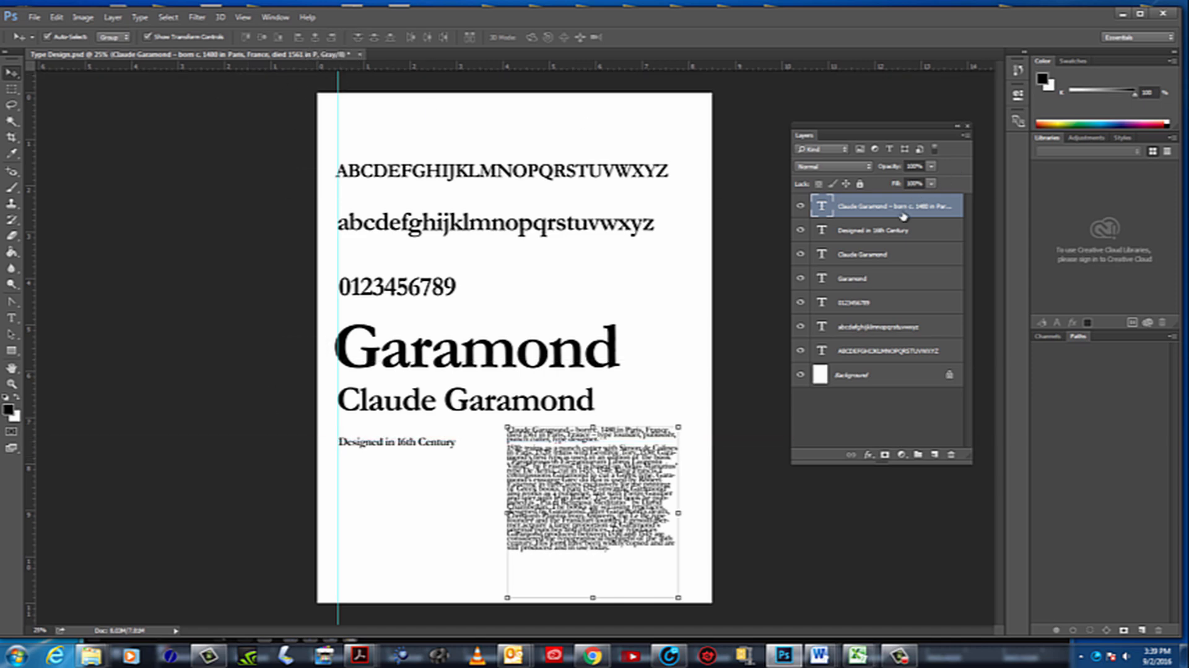
Select the biography layer's text, show the Character panel and dock it directly beneath the Layers panel
{"action": "double_click", "coordinate": [823, 207]}
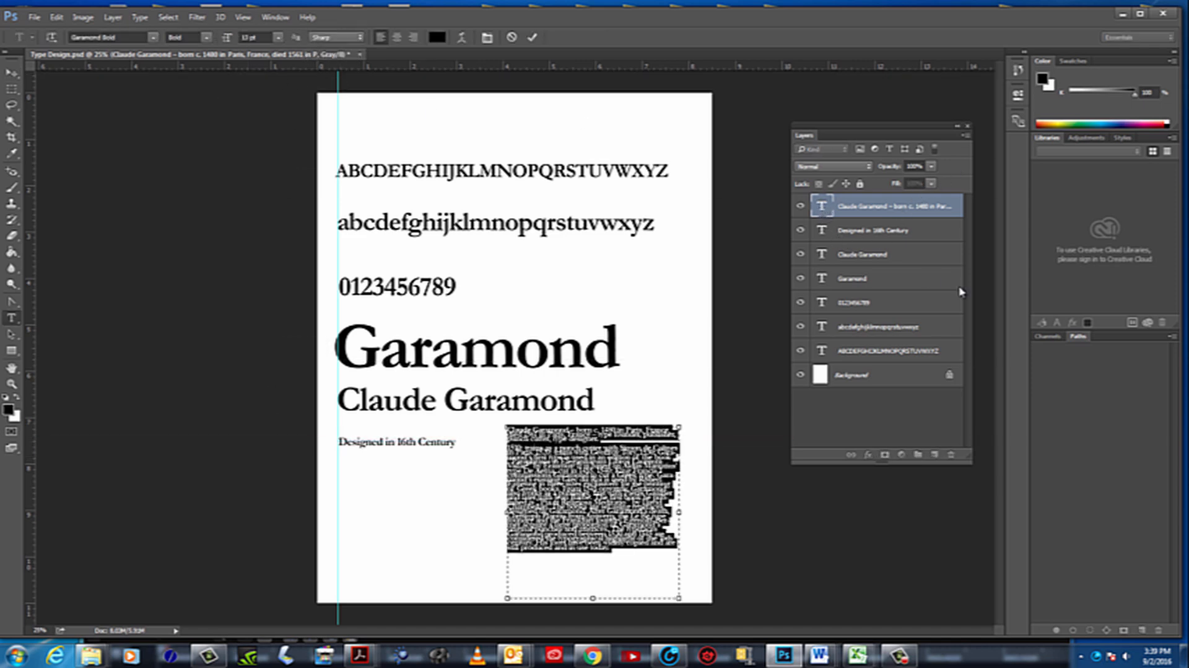
{"action": "left_click", "coordinate": [283, 17]}
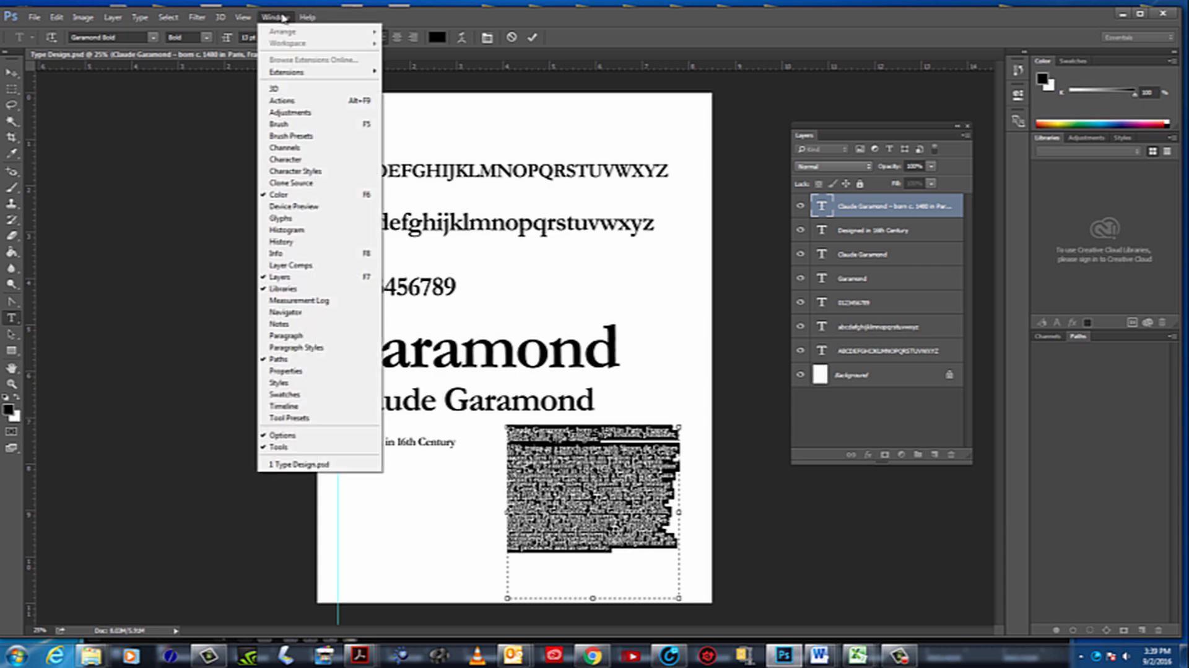
{"action": "left_click", "coordinate": [285, 160]}
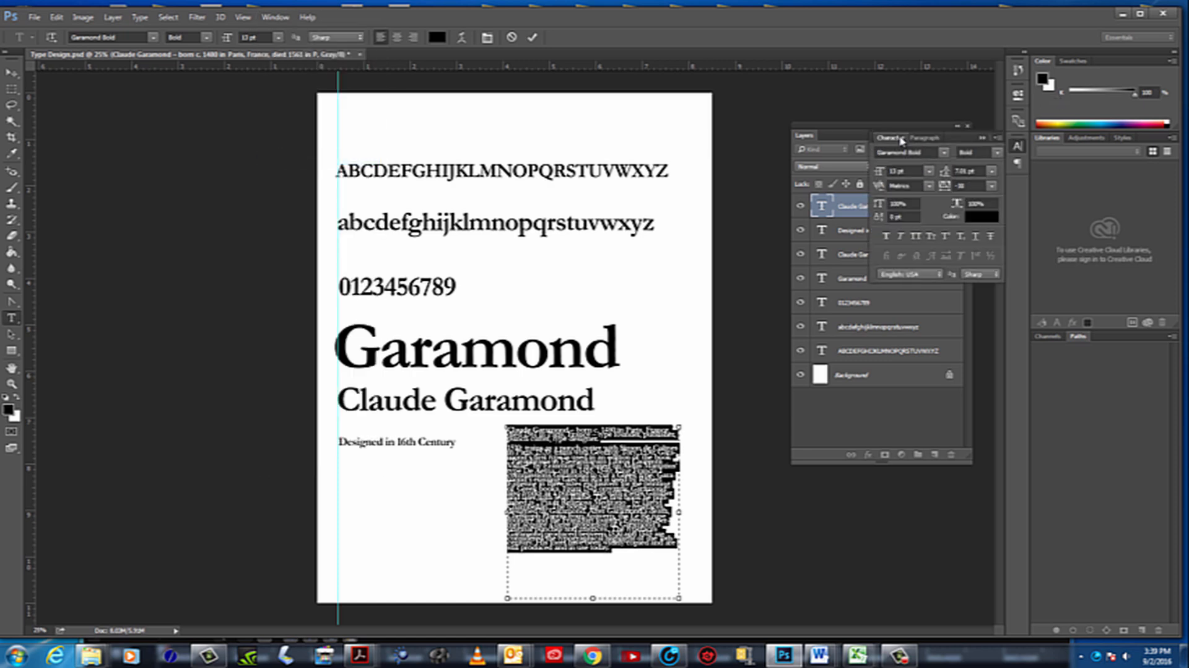
{"action": "left_click_drag", "start_coordinate": [901, 141], "coordinate": [828, 421]}
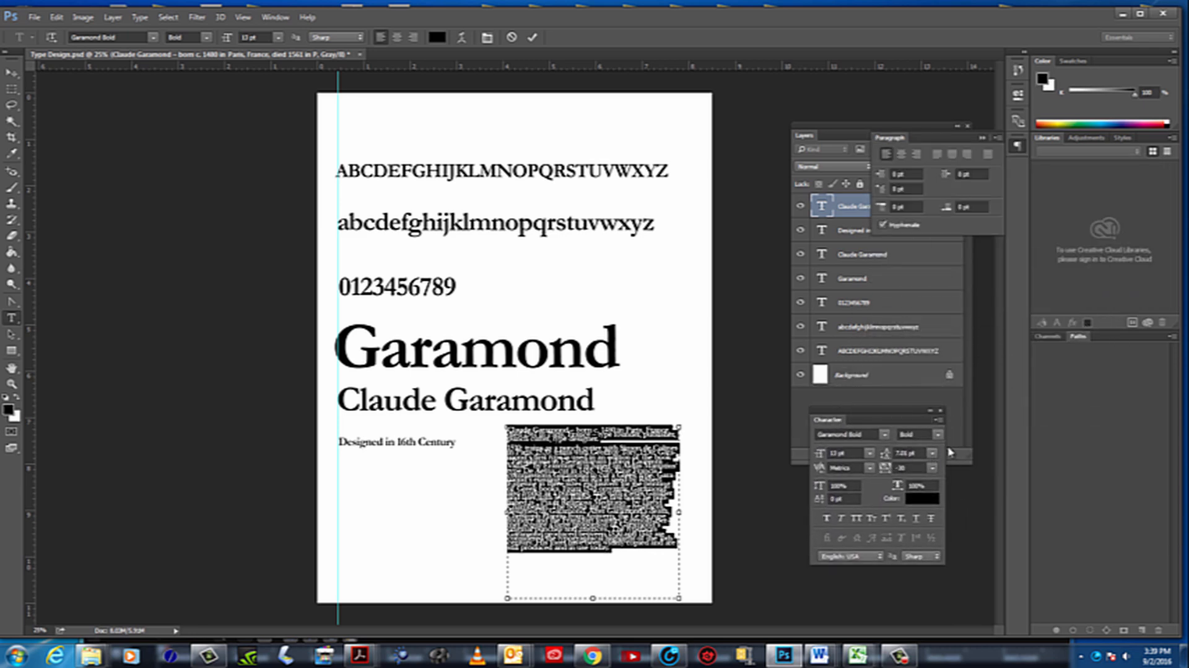
{"action": "left_click", "coordinate": [937, 555]}
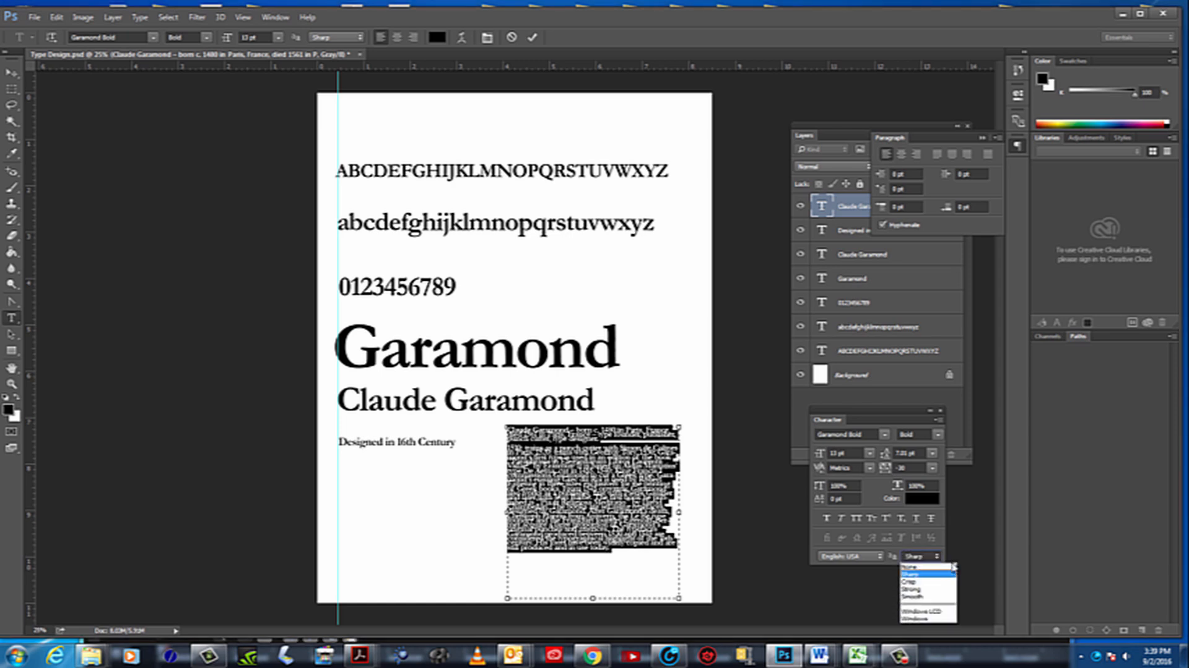
{"action": "left_click", "coordinate": [815, 412]}
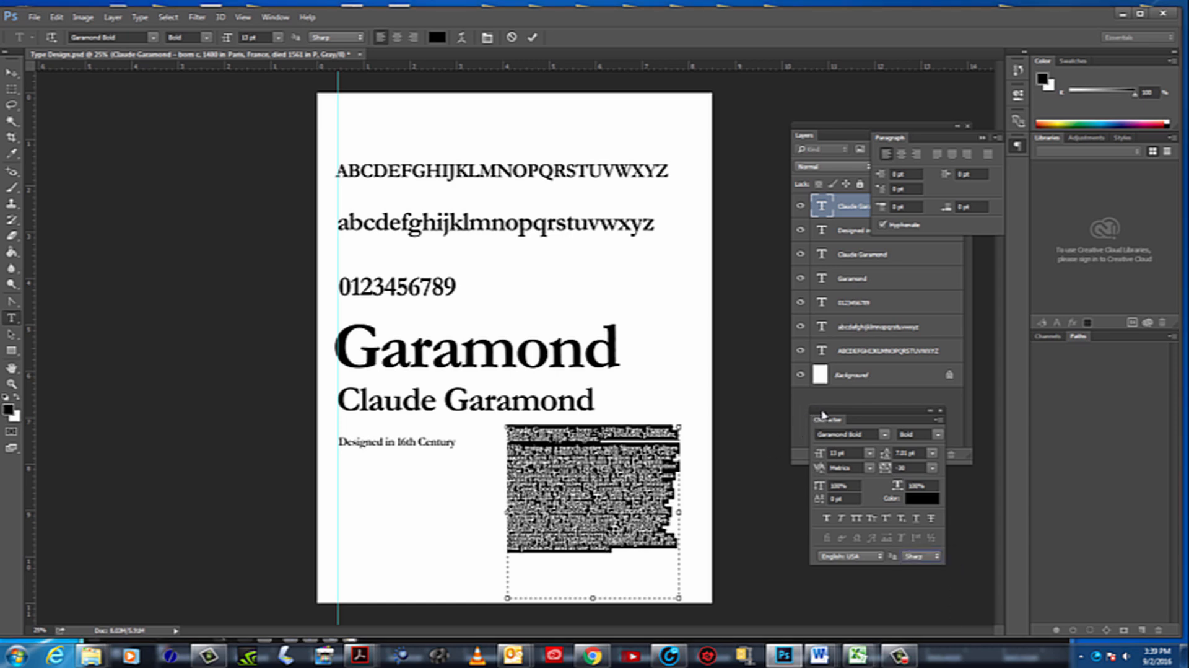
{"action": "left_click_drag", "start_coordinate": [824, 415], "coordinate": [809, 451]}
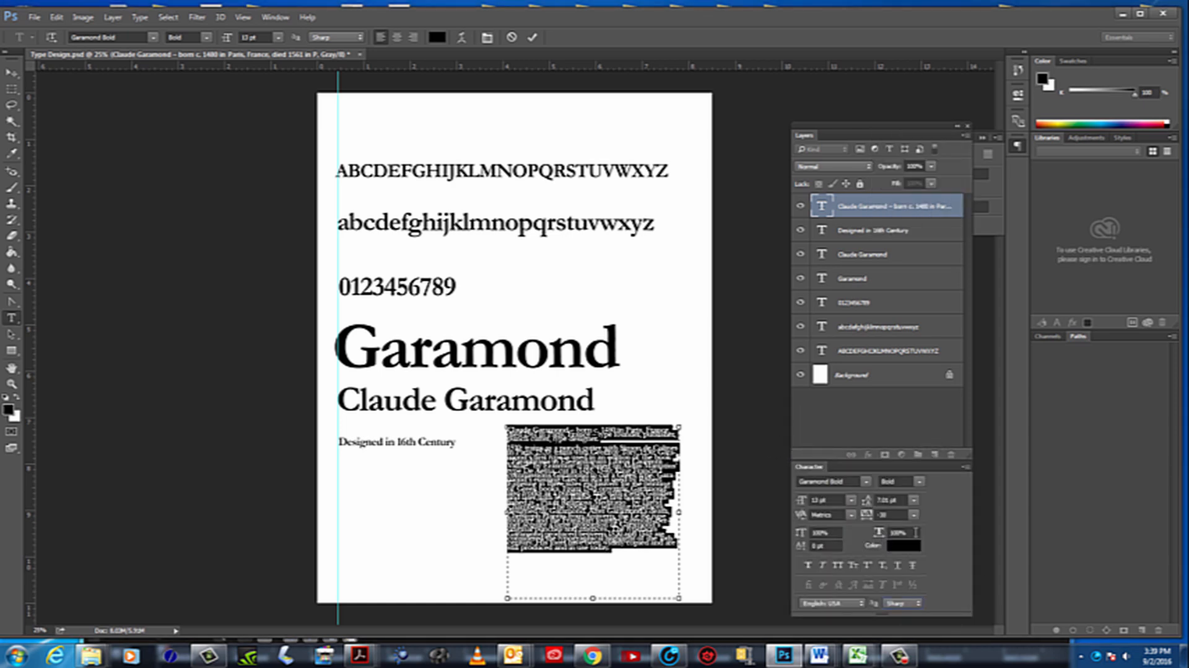
Reselect the entire biography text and set its leading to 11 pt after trying 14 pt
{"action": "left_click", "coordinate": [11, 384]}
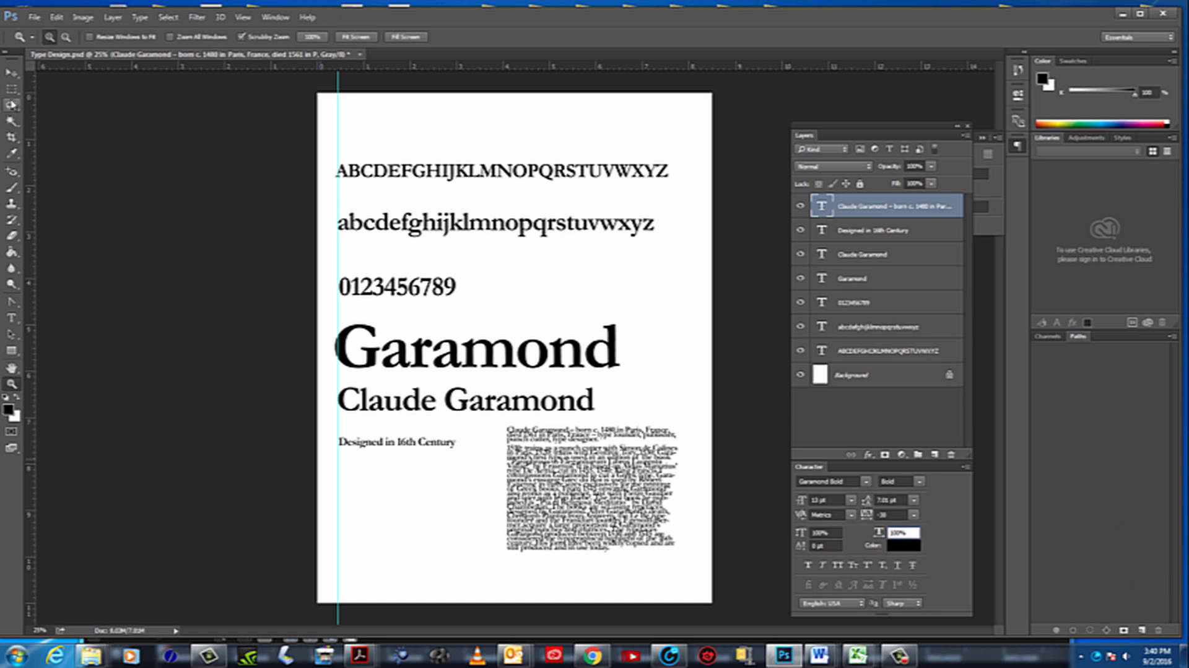
{"action": "left_click", "coordinate": [11, 318]}
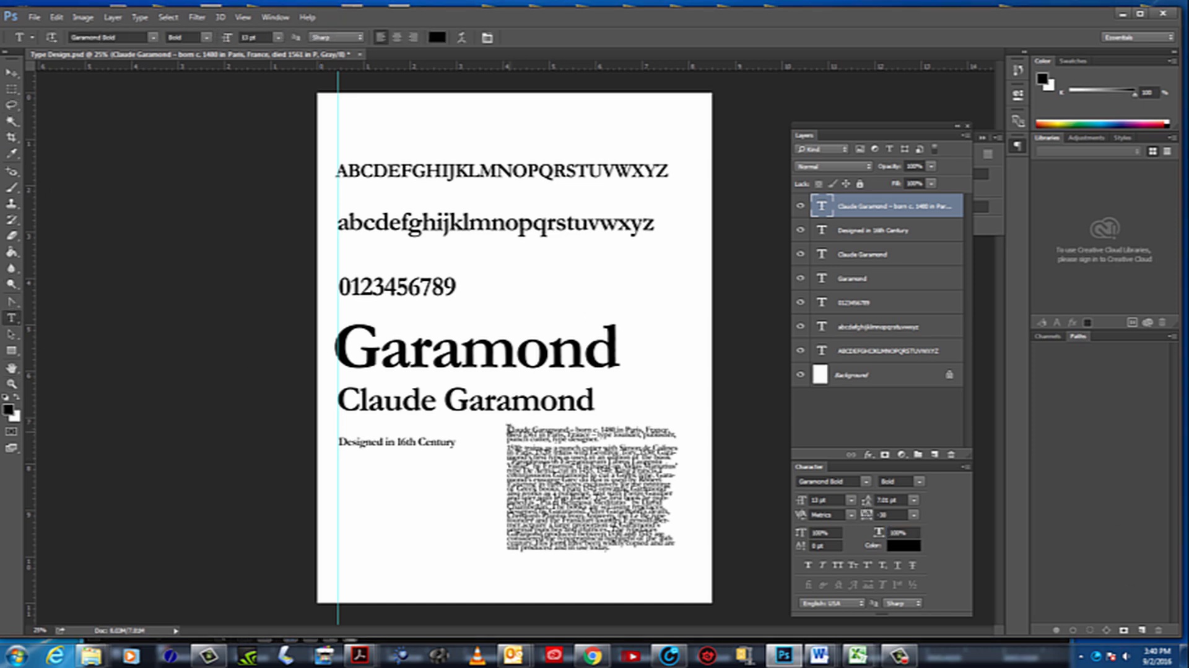
{"action": "left_click_drag", "start_coordinate": [506, 427], "coordinate": [659, 562]}
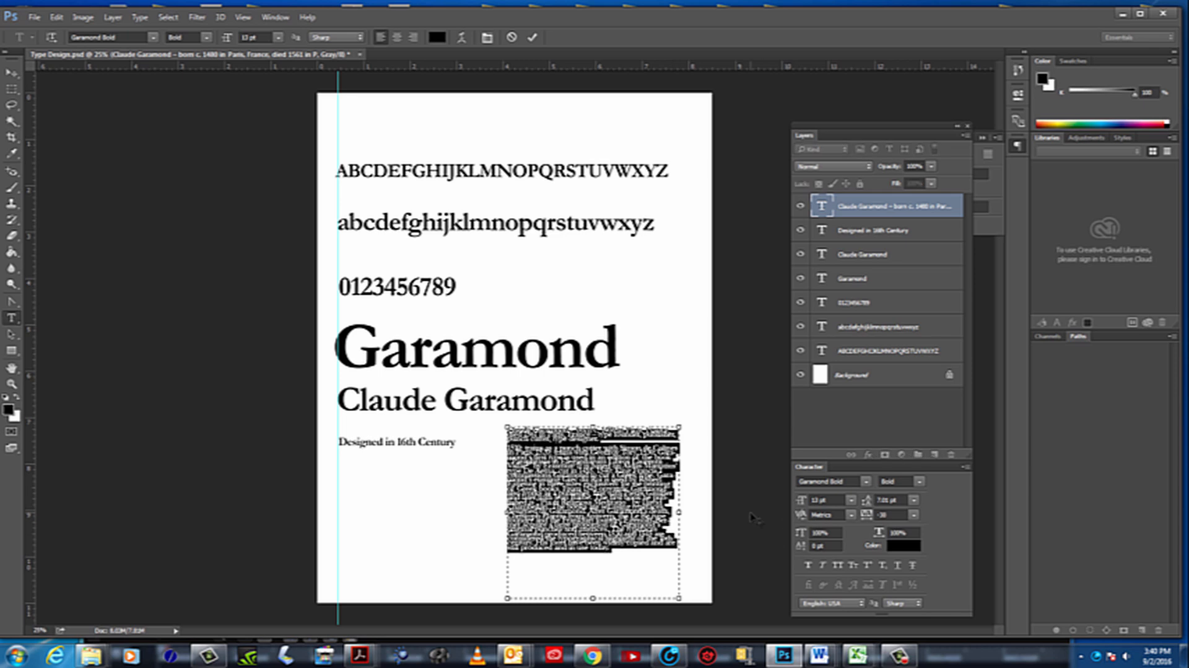
{"action": "left_click", "coordinate": [912, 500]}
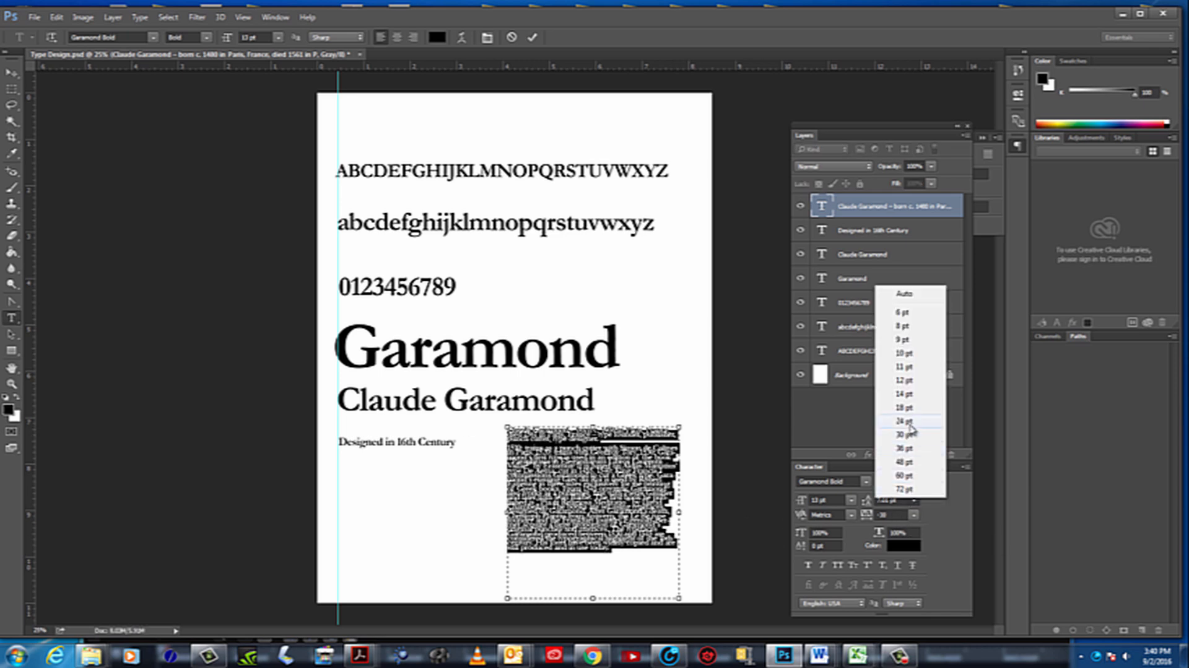
{"action": "left_click", "coordinate": [904, 393]}
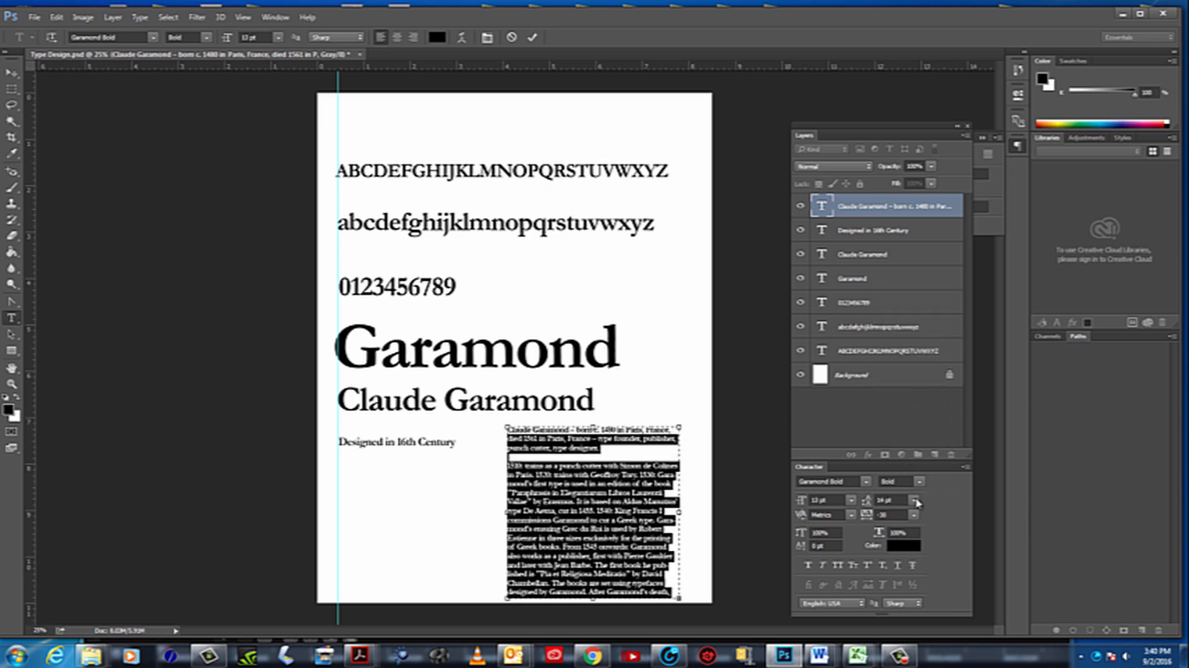
{"action": "left_click", "coordinate": [914, 501]}
{"action": "left_click", "coordinate": [904, 374]}
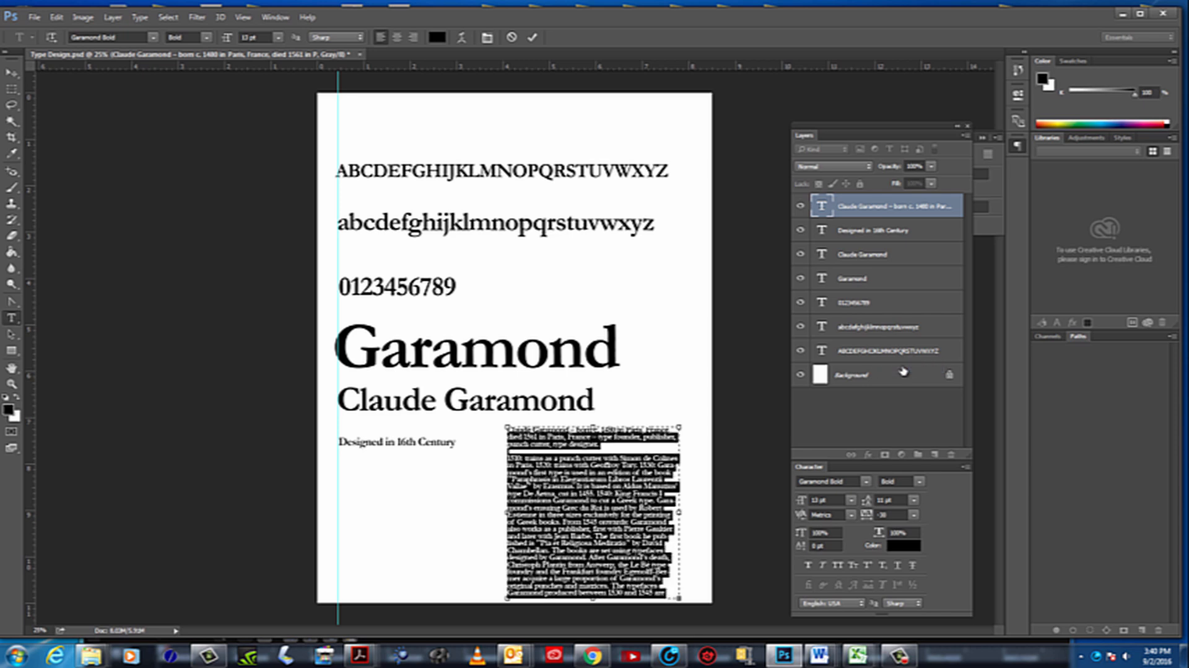
Tighten the leading of the whole selected biography text to 10 pt
{"action": "left_click", "coordinate": [900, 499]}
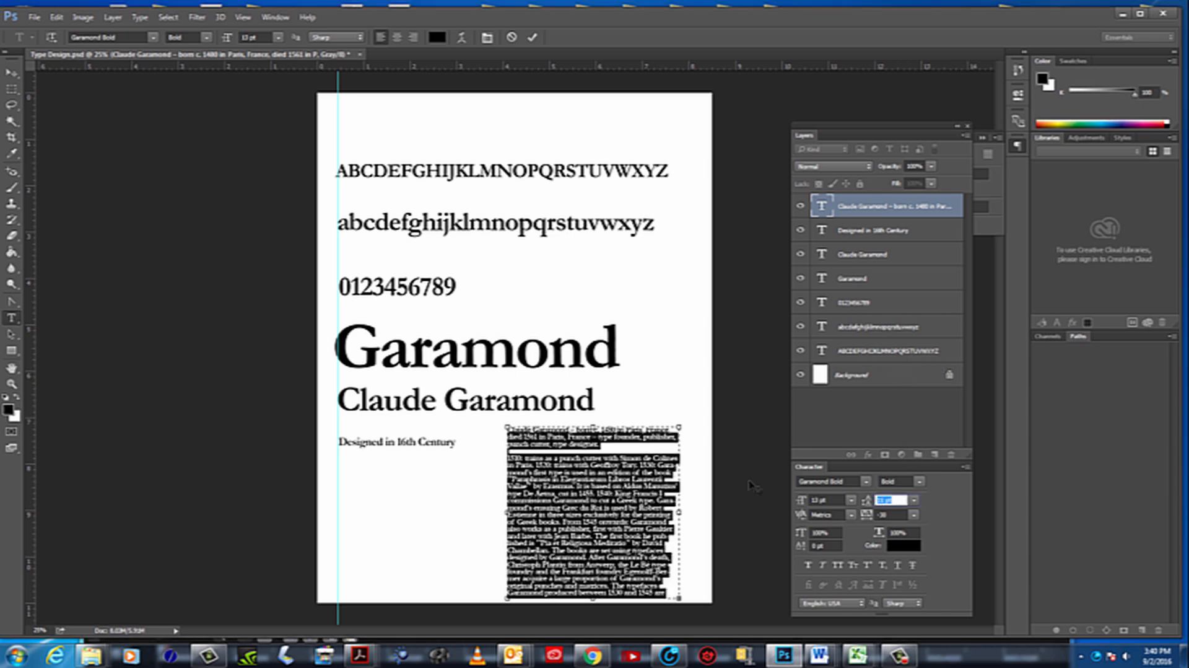
{"action": "key", "text": "Down"}
{"action": "key", "text": "Down"}
{"action": "key", "text": "Up"}
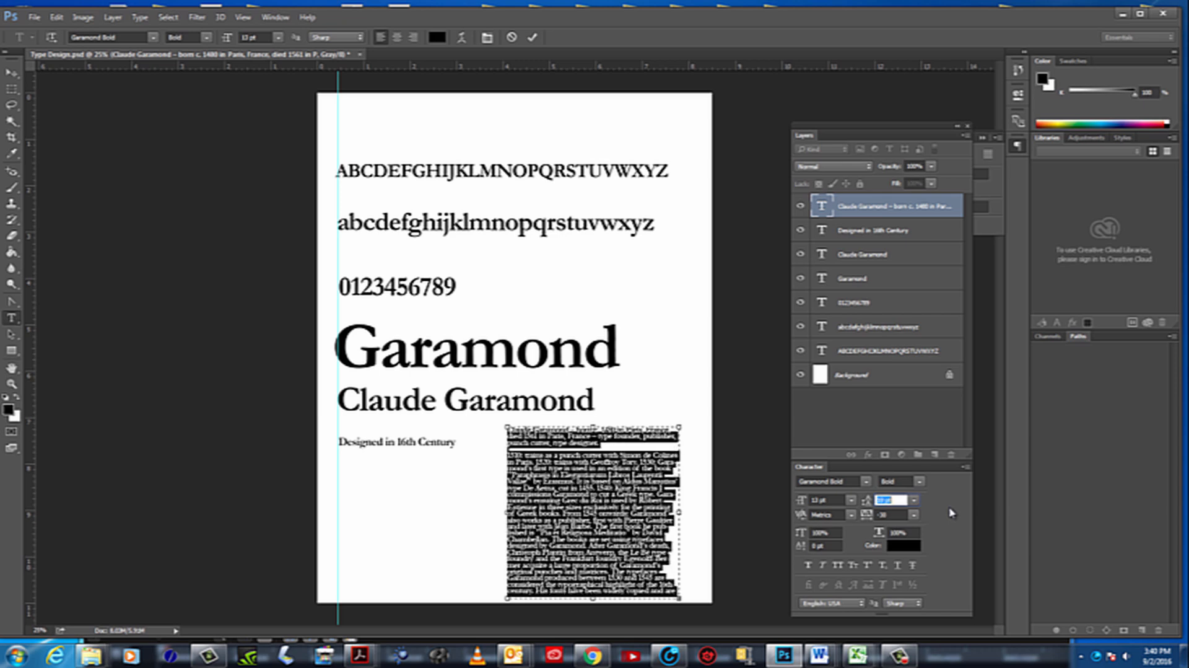
{"action": "key", "text": "Down"}
Move the biography block upward, rescale it to about 101% width and 96% height, and toggle its layer's visibility
{"action": "left_click", "coordinate": [12, 73]}
{"action": "left_click_drag", "start_coordinate": [599, 476], "coordinate": [597, 468]}
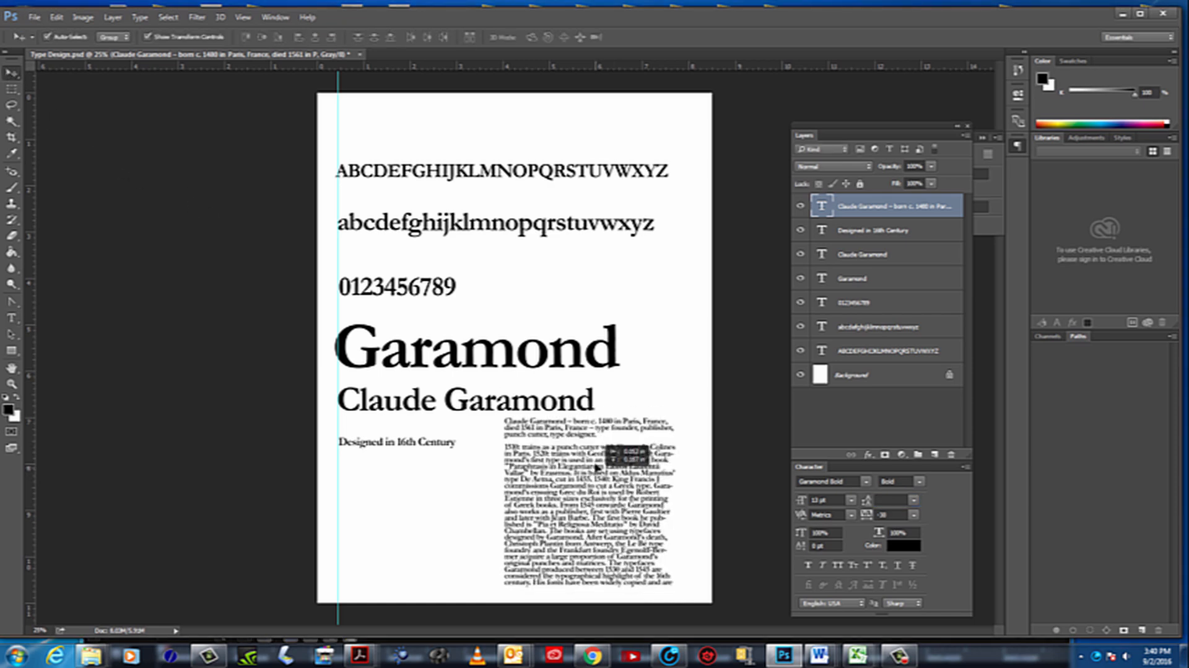
{"action": "left_click_drag", "start_coordinate": [588, 564], "coordinate": [587, 580]}
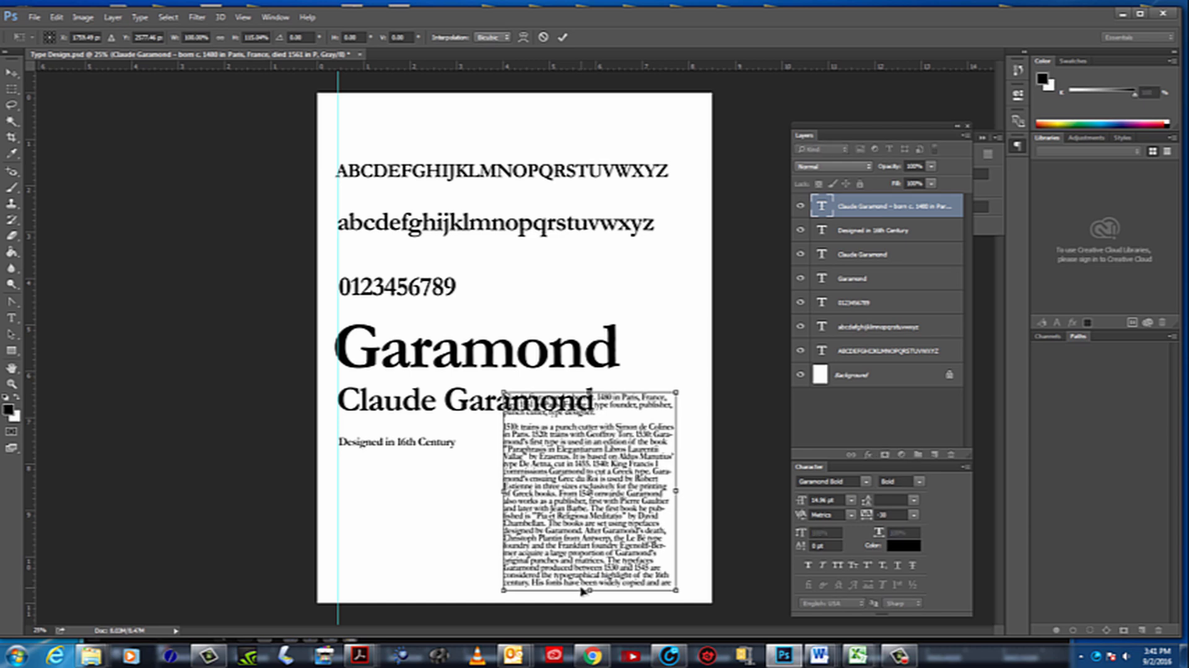
{"action": "key", "text": "Escape"}
{"action": "mouse_move", "coordinate": [675, 564]}
{"action": "left_mouse_down"}
{"action": "mouse_move", "coordinate": [700, 601]}
{"action": "mouse_move", "coordinate": [660, 545]}
{"action": "mouse_move", "coordinate": [695, 610]}
{"action": "mouse_move", "coordinate": [677, 556]}
{"action": "left_mouse_up"}
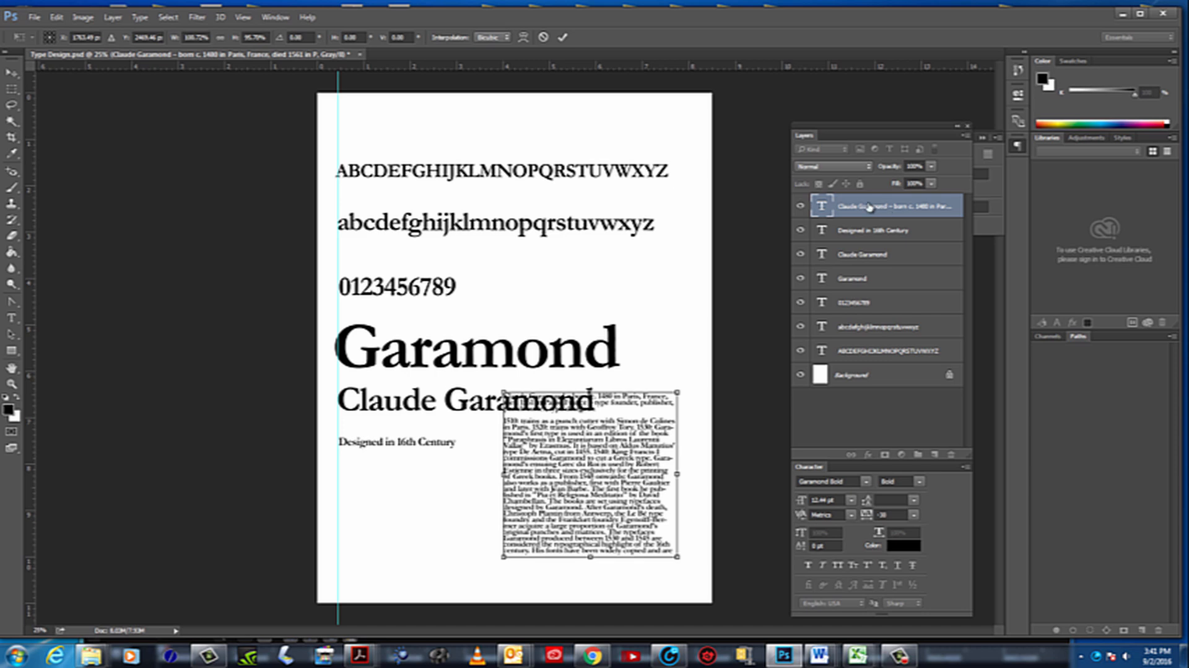
{"action": "key", "text": "Return"}
{"action": "left_click", "coordinate": [801, 208]}
{"action": "left_click", "coordinate": [801, 208]}
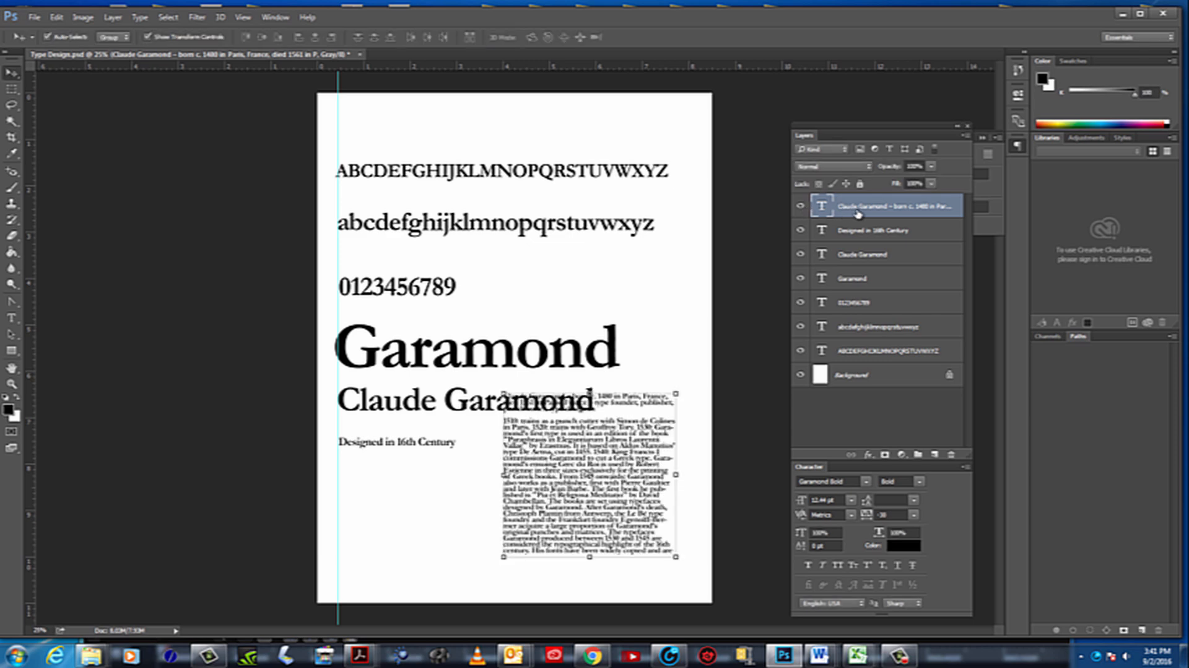
Delete the rescaled biography text layer and deselect the remaining layers
{"action": "left_click_drag", "start_coordinate": [861, 209], "coordinate": [861, 284]}
{"action": "left_click_drag", "start_coordinate": [919, 480], "coordinate": [953, 459]}
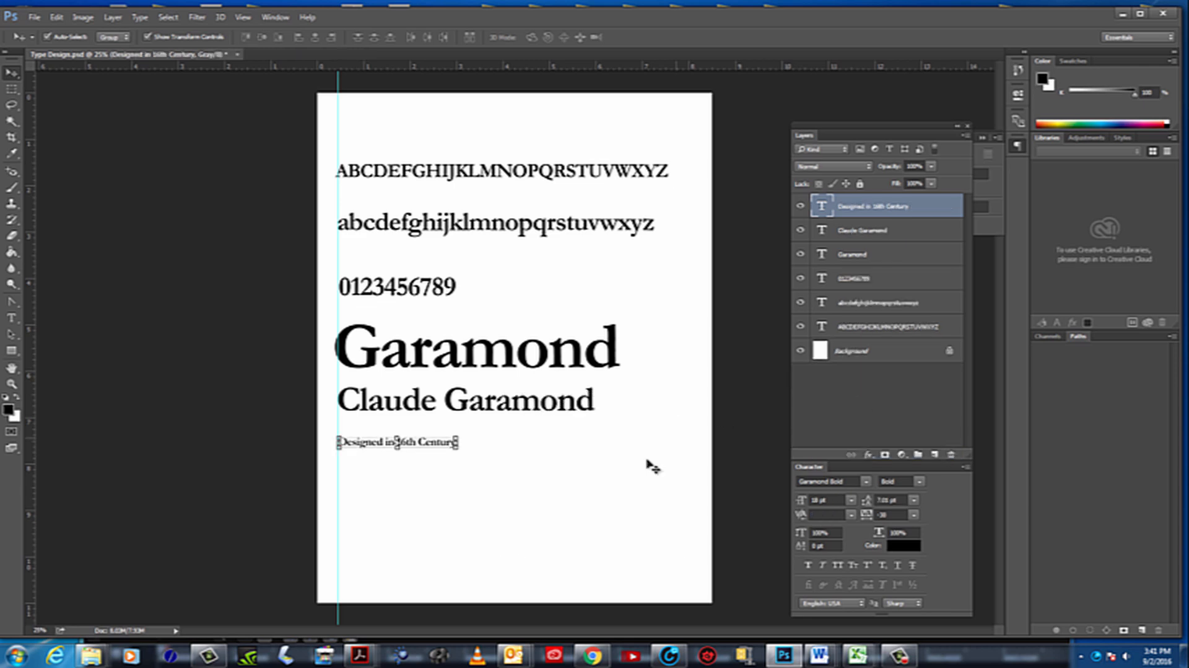
{"action": "left_click", "coordinate": [647, 473]}
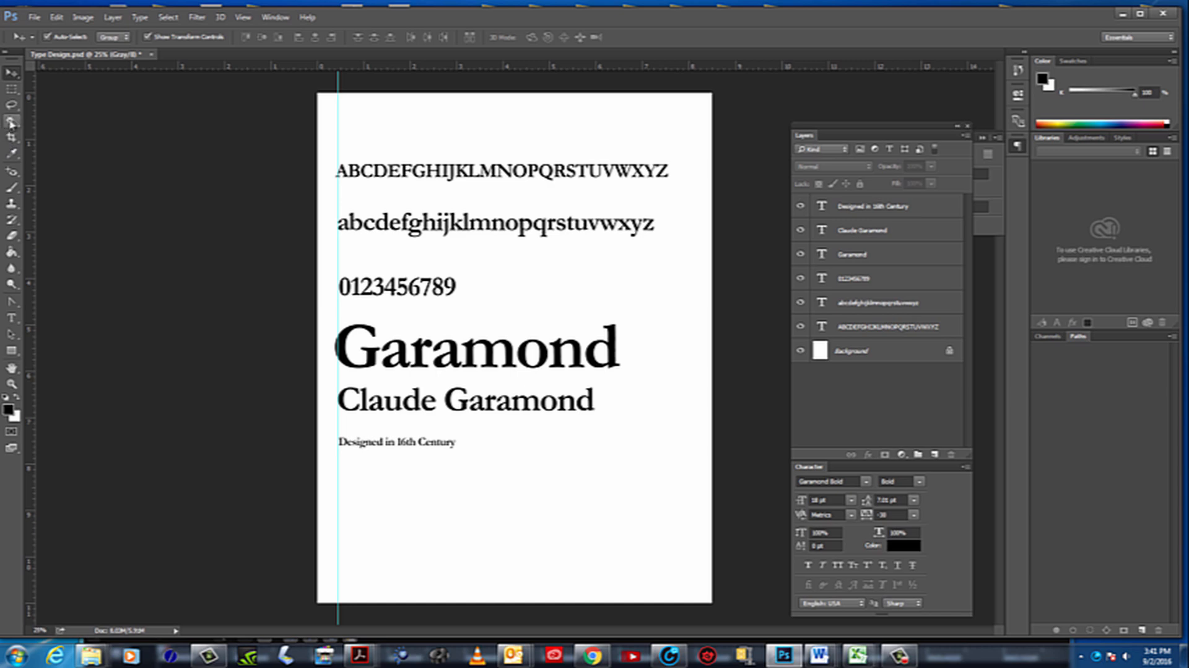
Draw a wide paragraph text box beside the "Designed in 16th Century" line, left-align it and paste in the copied biography
{"action": "left_click", "coordinate": [11, 318]}
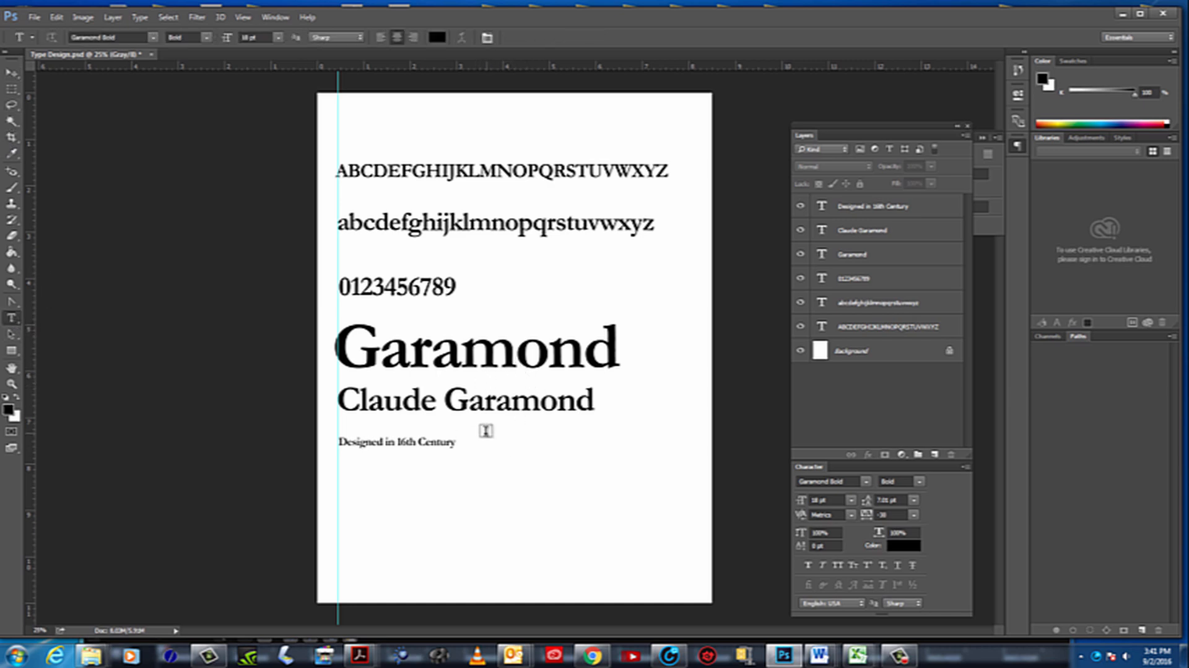
{"action": "left_click_drag", "start_coordinate": [461, 432], "coordinate": [695, 599]}
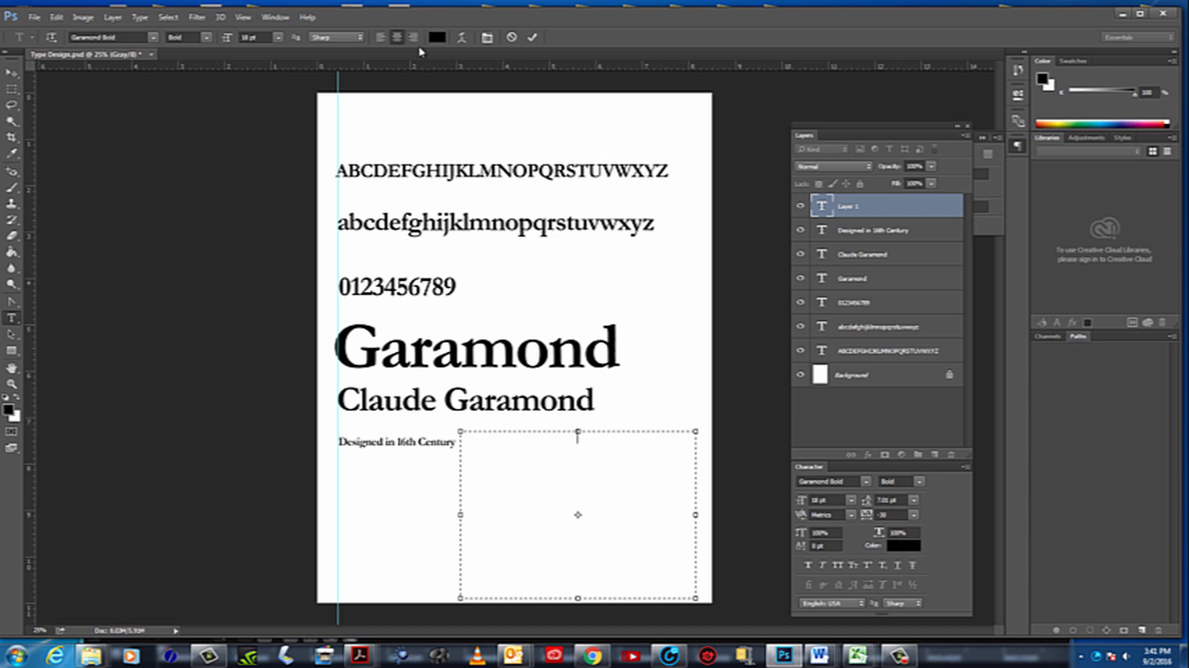
{"action": "left_click", "coordinate": [381, 37]}
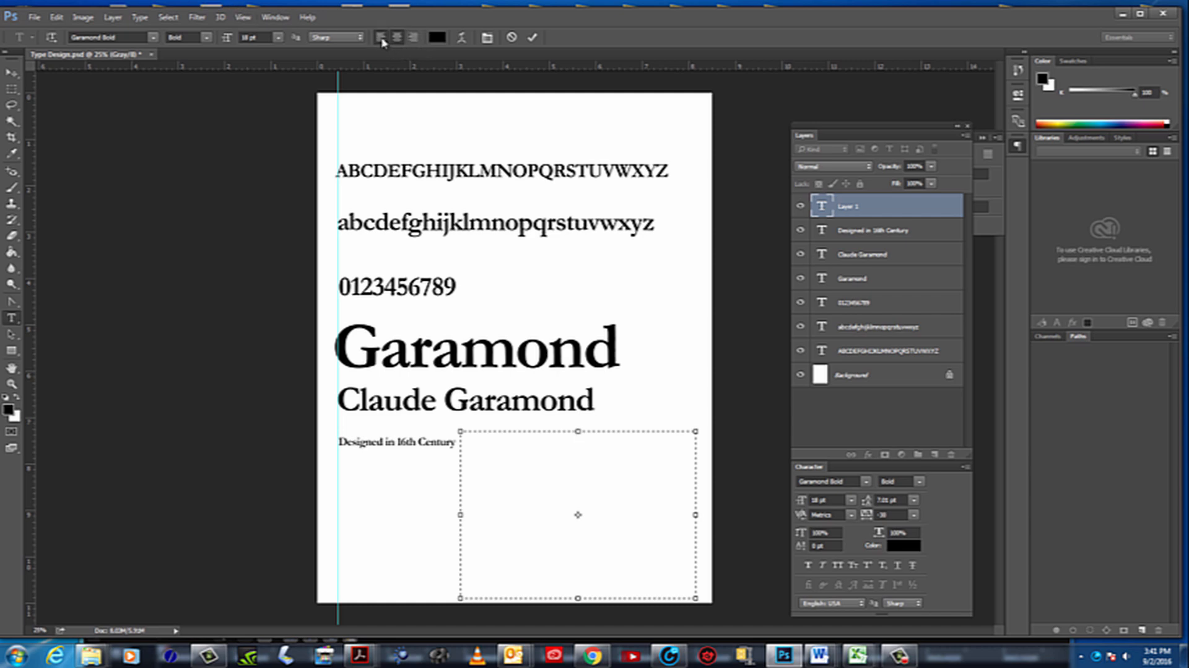
{"action": "left_click", "coordinate": [57, 17]}
{"action": "left_click", "coordinate": [68, 124]}
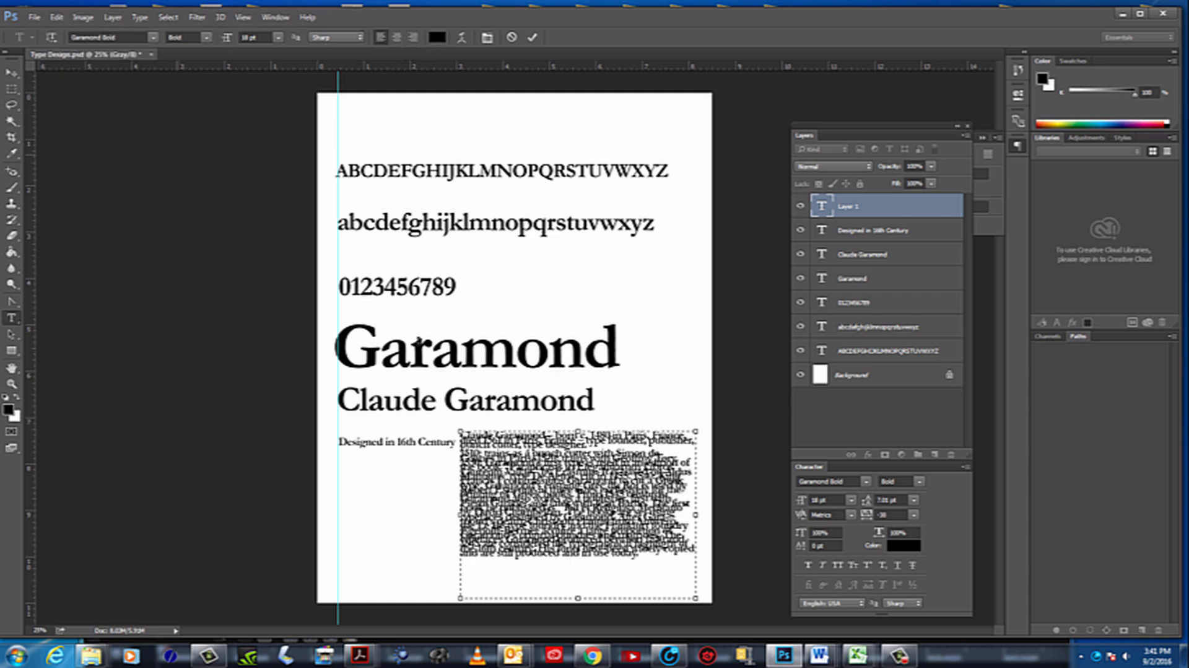
Select all of the pasted biography text and set its font size to 12 pt
{"action": "left_click_drag", "start_coordinate": [645, 560], "coordinate": [457, 413]}
{"action": "left_click", "coordinate": [265, 37]}
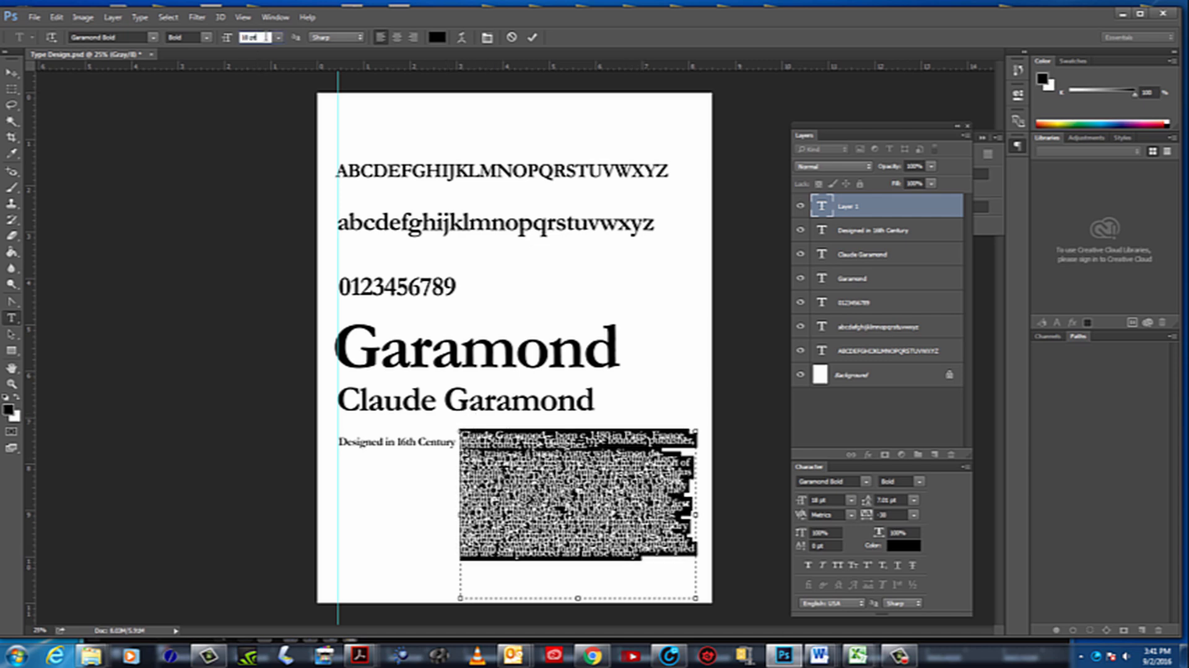
{"action": "left_click", "coordinate": [278, 38]}
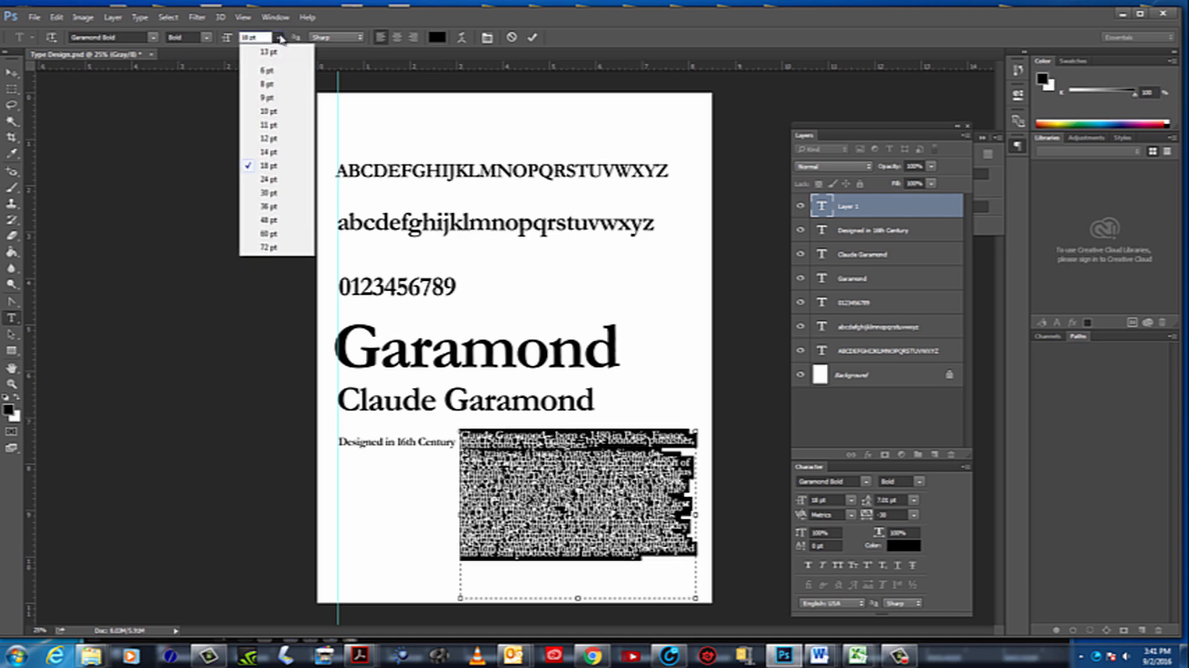
{"action": "left_click", "coordinate": [268, 138]}
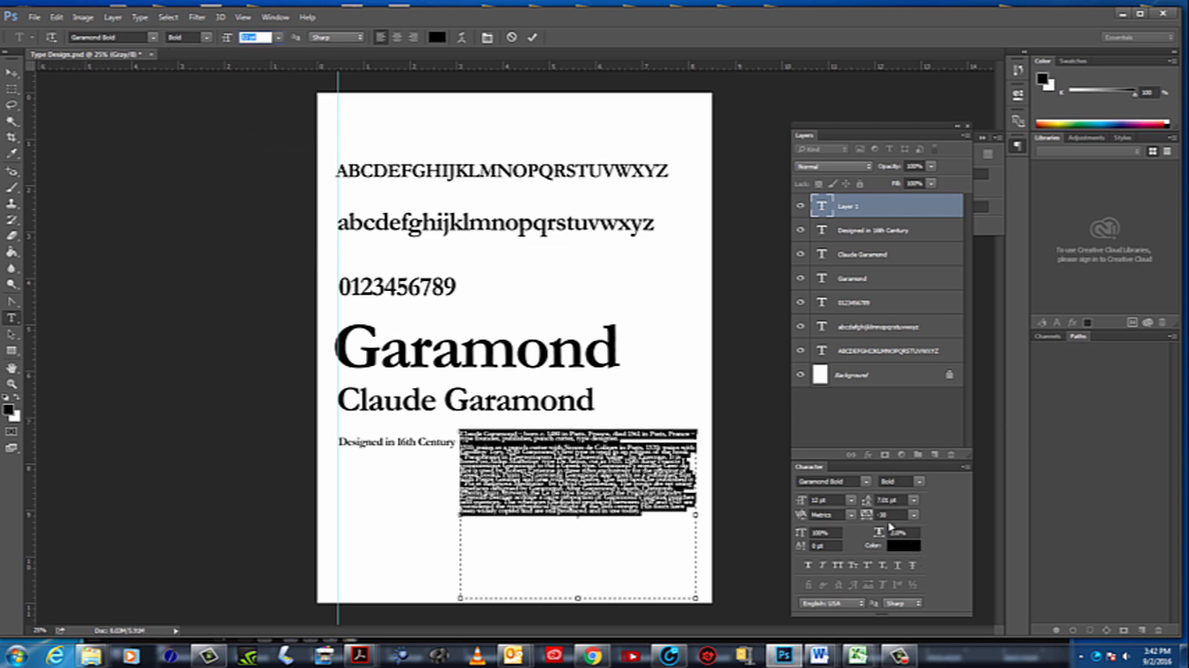
Set the selected biography text's leading to 13.01 pt and clear the text selection
{"action": "left_click", "coordinate": [905, 500]}
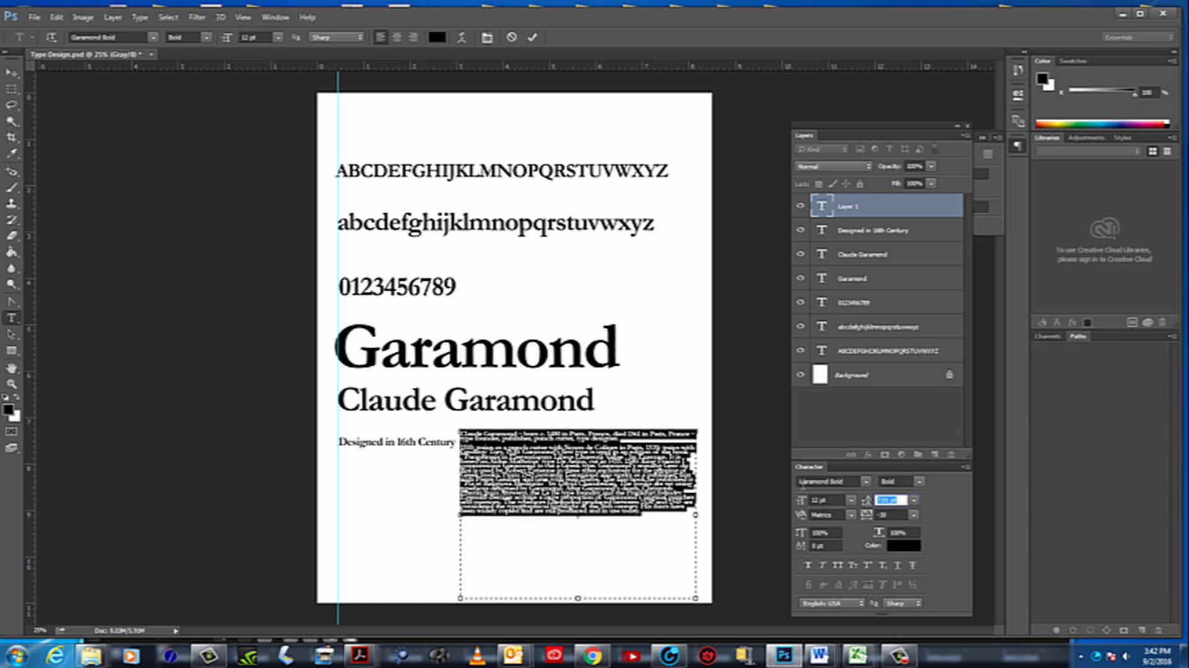
{"action": "key", "text": "Down"}
{"action": "key", "text": "Up"}
{"action": "key", "text": "Up"}
{"action": "key", "text": "Up"}
{"action": "key", "text": "Up"}
{"action": "key", "text": "Up"}
{"action": "key", "text": "Up"}
{"action": "key", "text": "Up"}
{"action": "key", "text": "Up"}
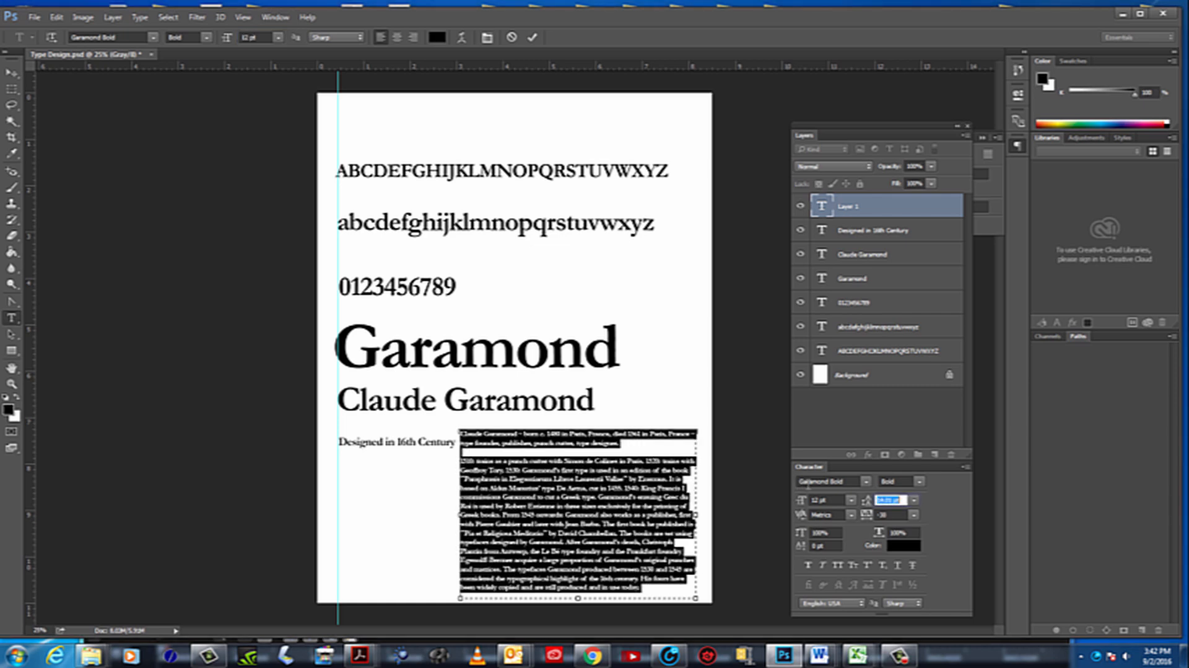
{"action": "key", "text": "Down"}
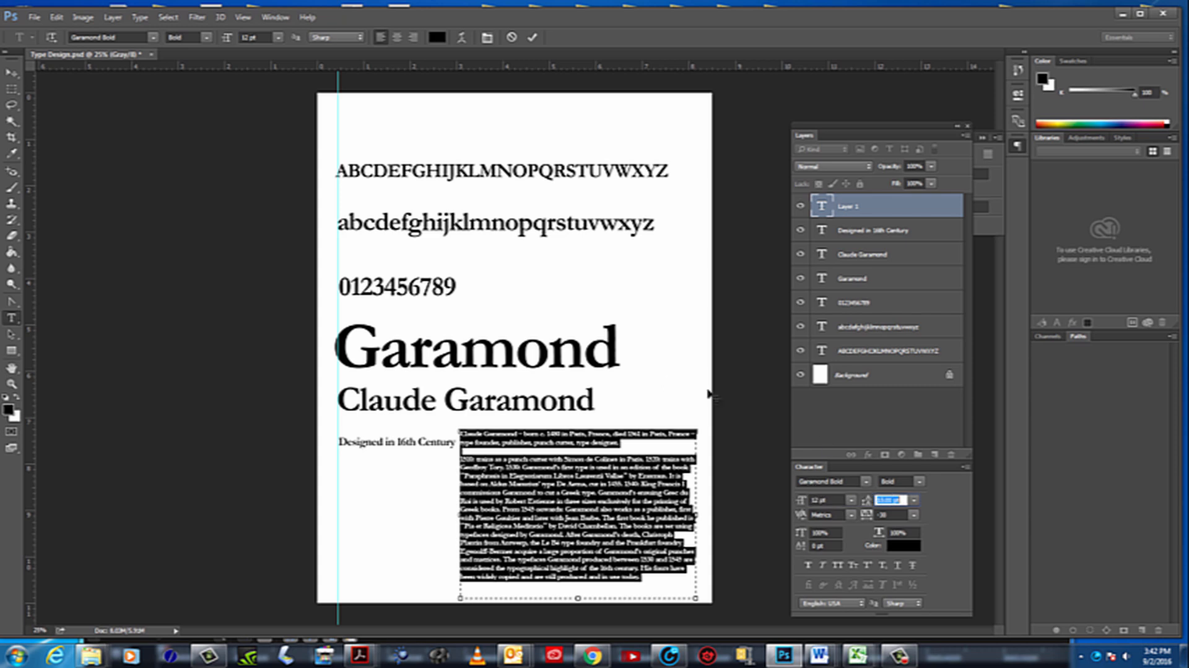
{"action": "left_click", "coordinate": [642, 464]}
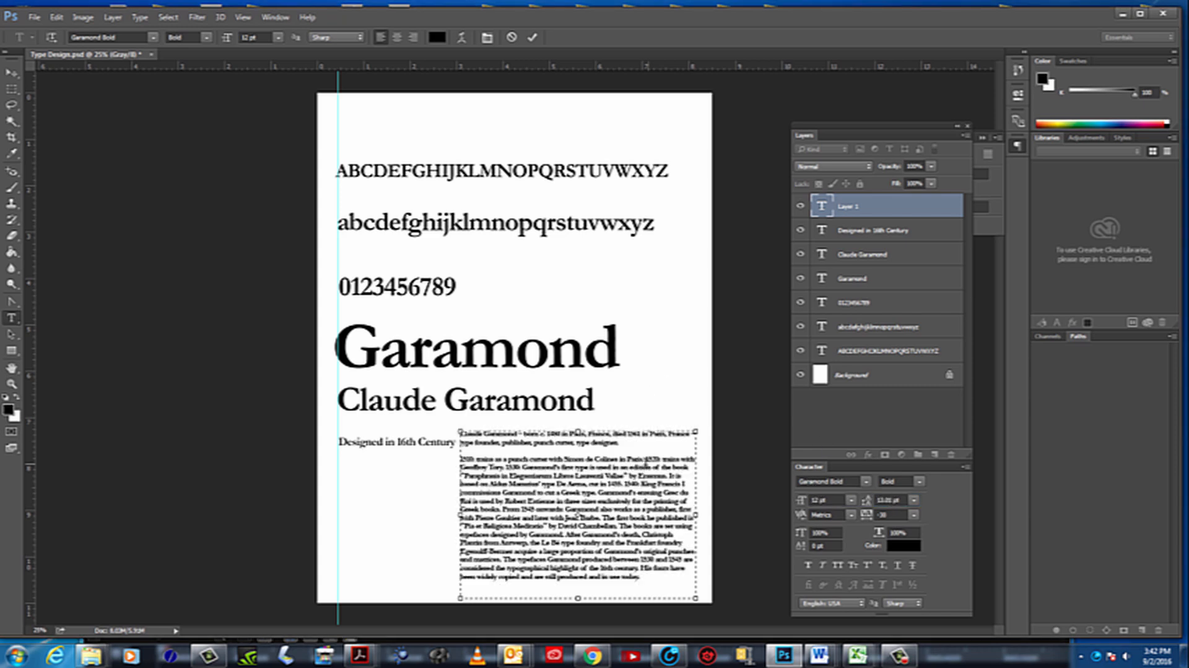
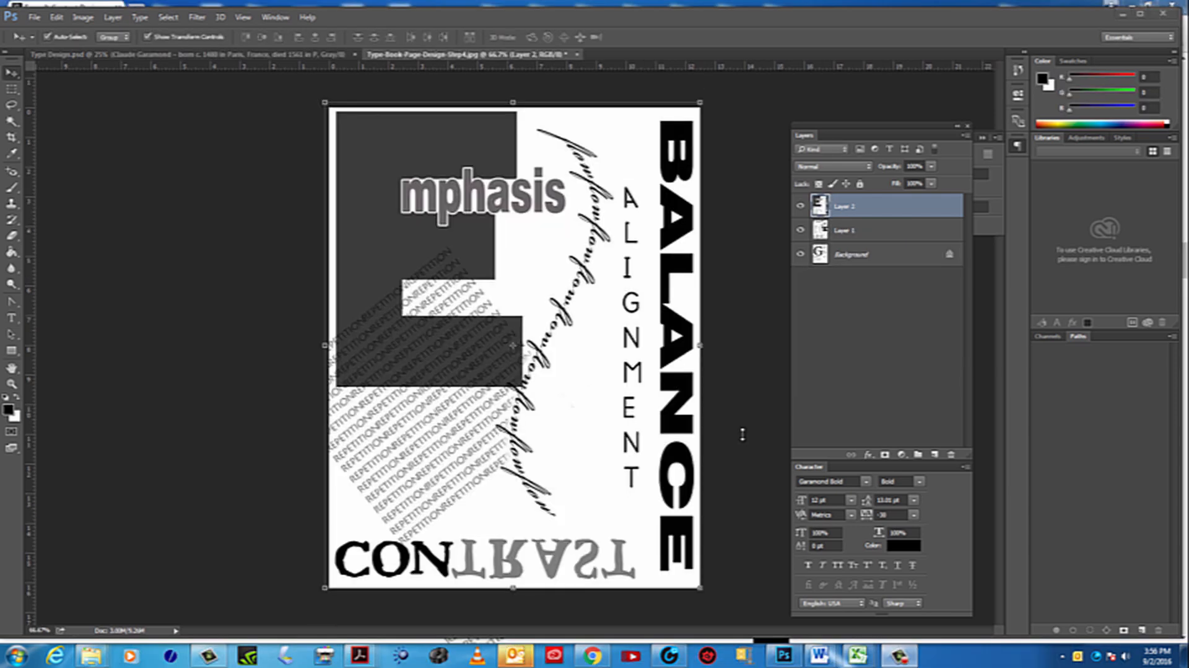
Compare the Garamond specimen page with the two typographic compositions by toggling the visibility of Layer 1 and Layer 2
{"action": "left_click", "coordinate": [800, 207]}
{"action": "left_click", "coordinate": [800, 231]}
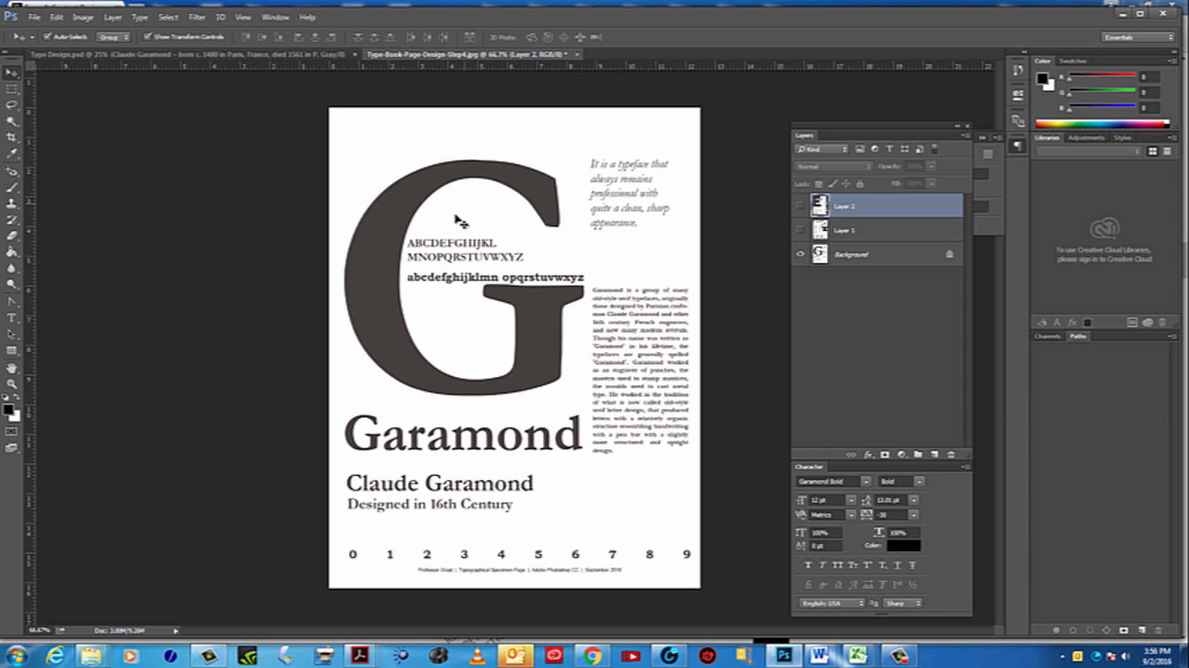
{"action": "left_click", "coordinate": [800, 230]}
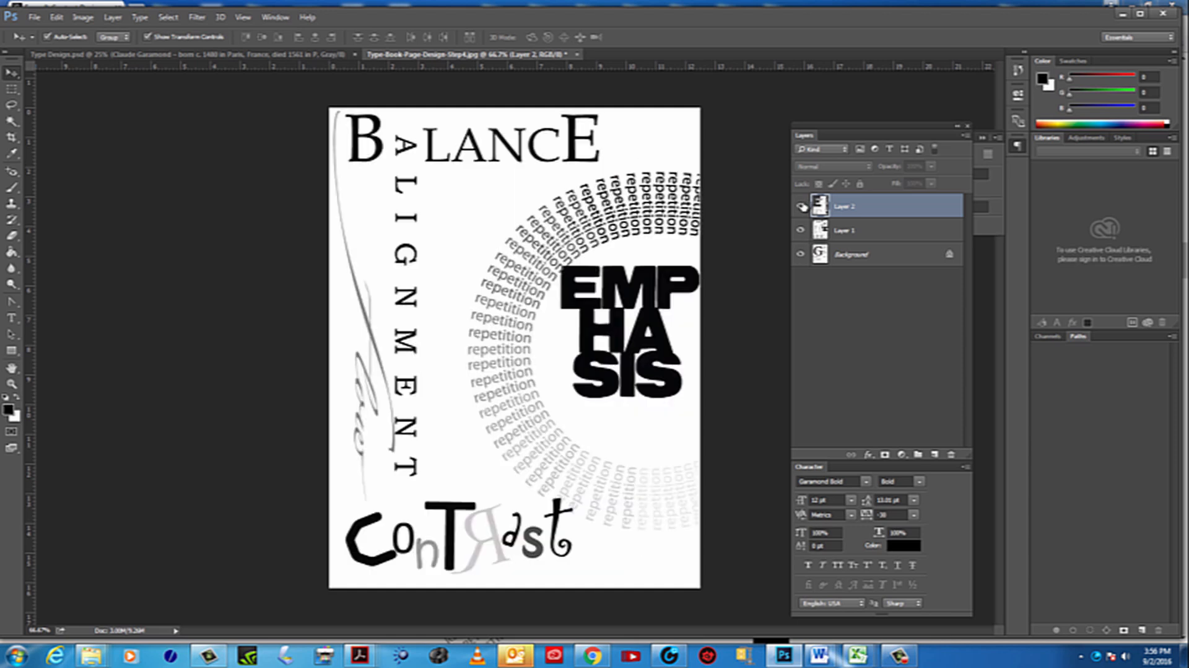
{"action": "left_click", "coordinate": [802, 206]}
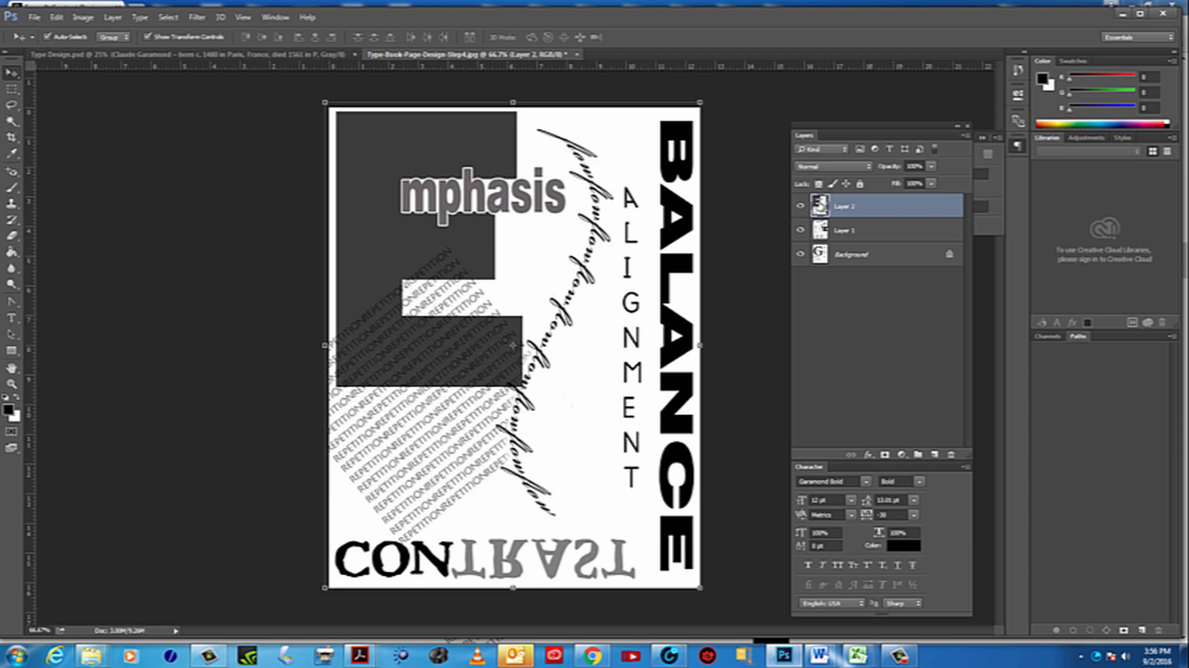
{"action": "left_click", "coordinate": [801, 207]}
{"action": "left_click", "coordinate": [799, 230]}
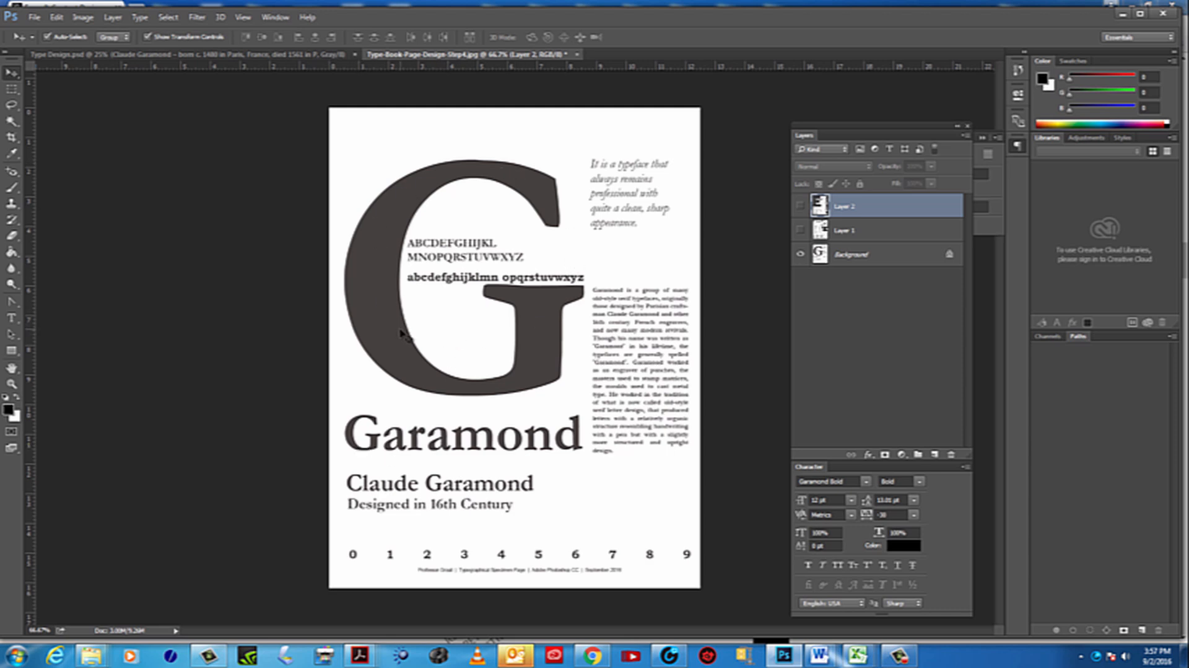
{"action": "left_click", "coordinate": [800, 208]}
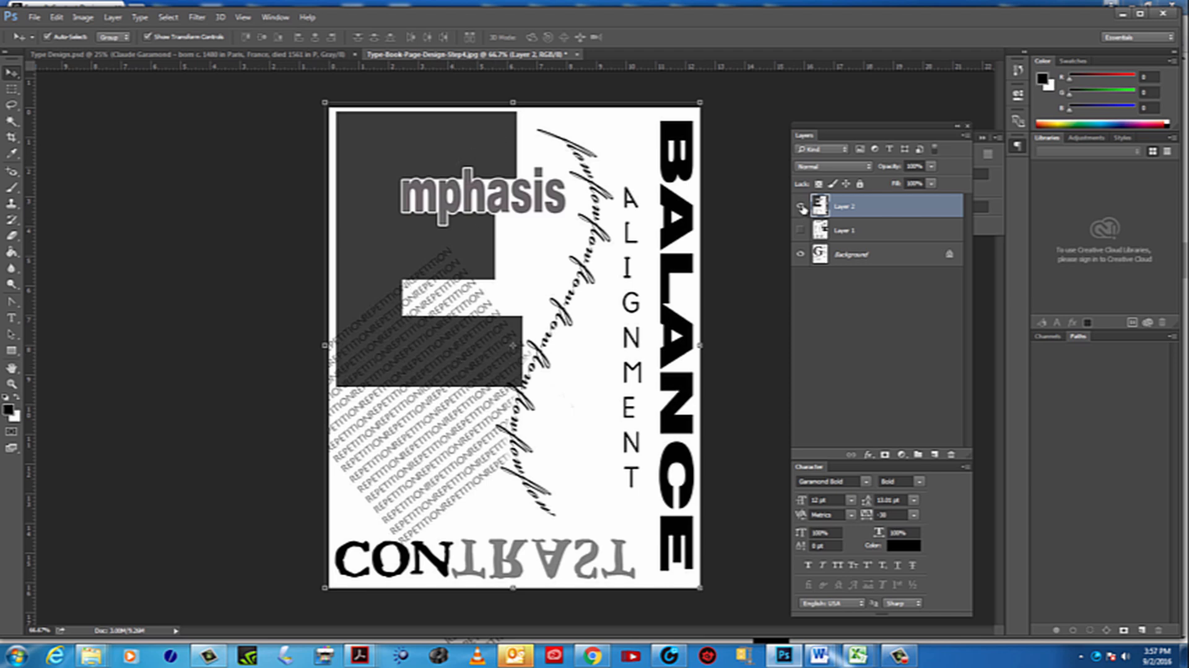
{"action": "left_click", "coordinate": [801, 206]}
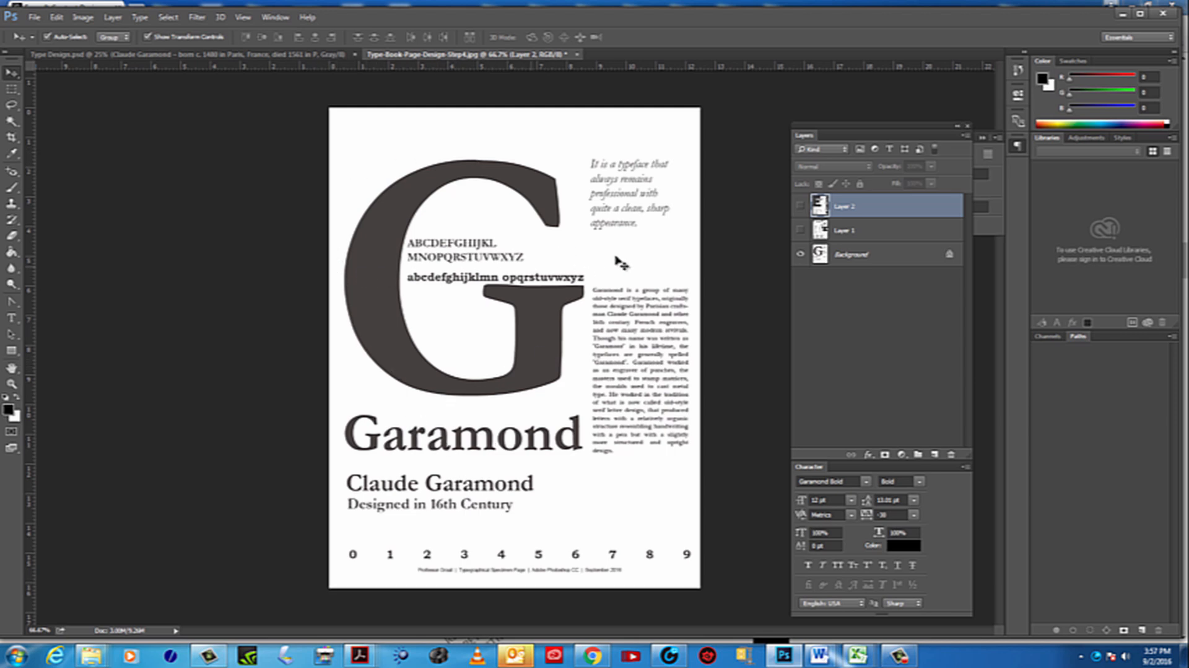
{"action": "left_click", "coordinate": [800, 206]}
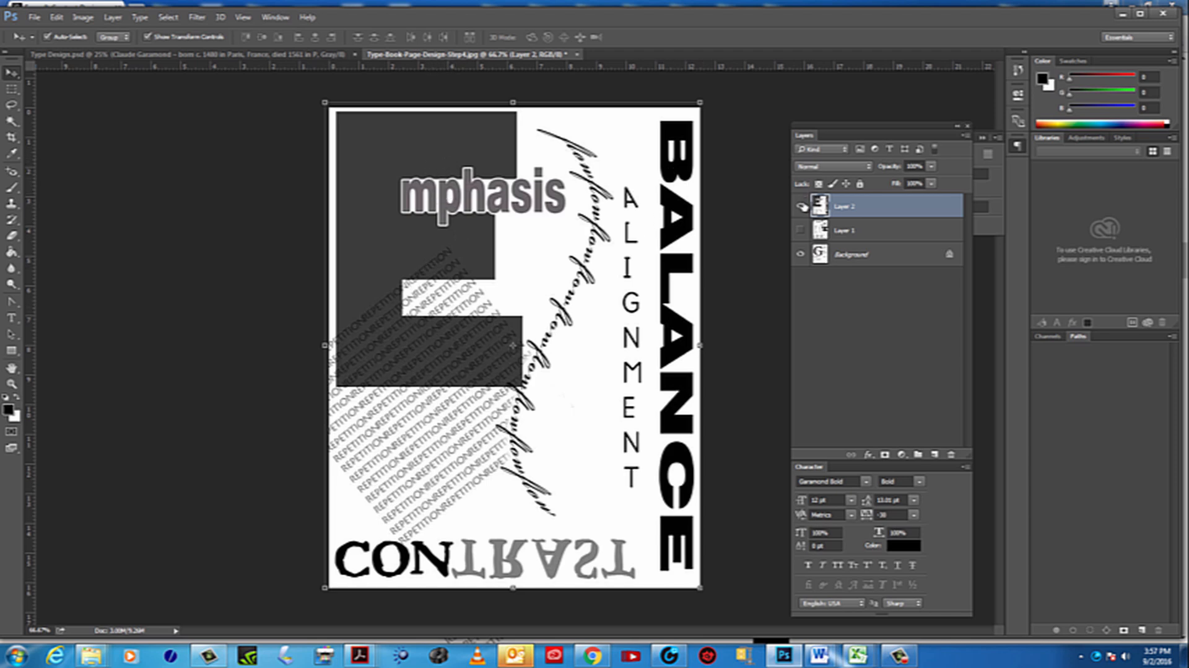
{"action": "left_click", "coordinate": [800, 206]}
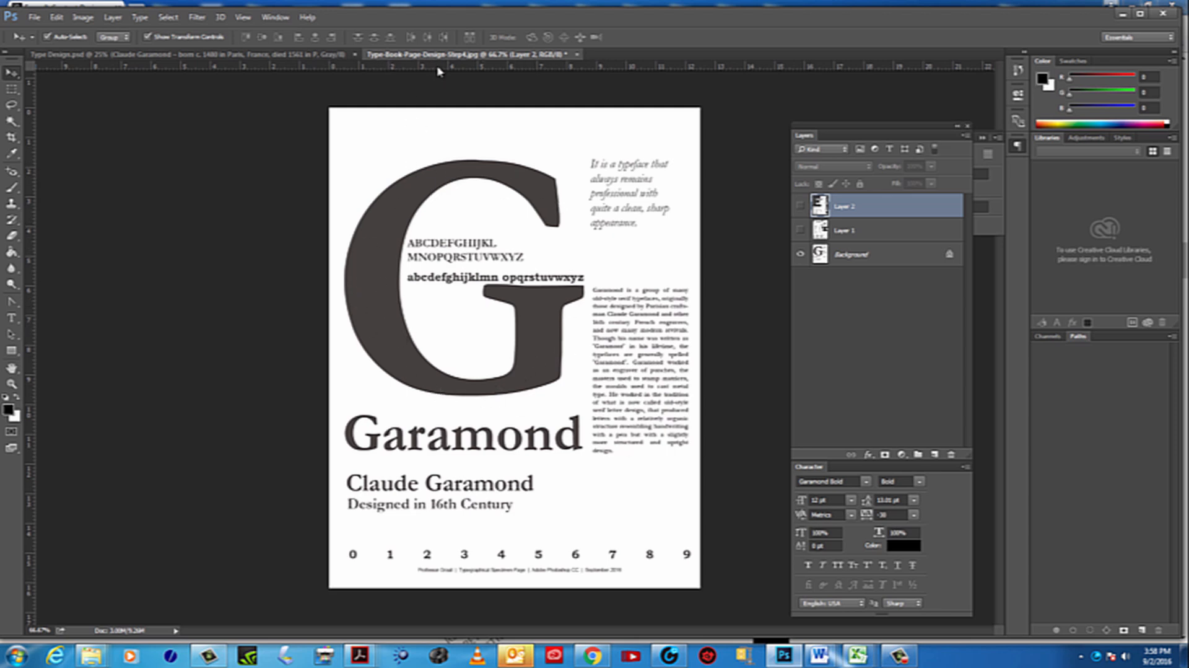
Place two horizontal and two vertical guides across the sample Garamond page to divide it into a grid of nine areas
{"action": "mouse_move", "coordinate": [438, 63]}
{"action": "left_mouse_down"}
{"action": "mouse_move", "coordinate": [407, 278]}
{"action": "mouse_move", "coordinate": [436, 62]}
{"action": "left_mouse_up"}
{"action": "left_click", "coordinate": [11, 136]}
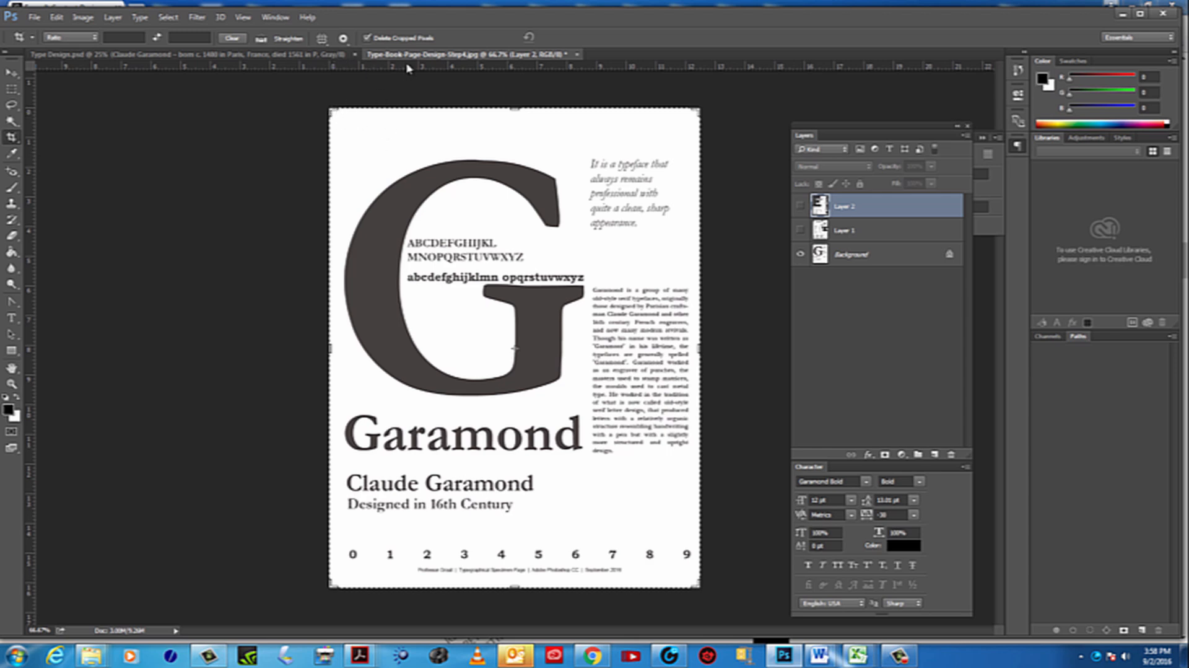
{"action": "left_click_drag", "start_coordinate": [403, 66], "coordinate": [397, 254]}
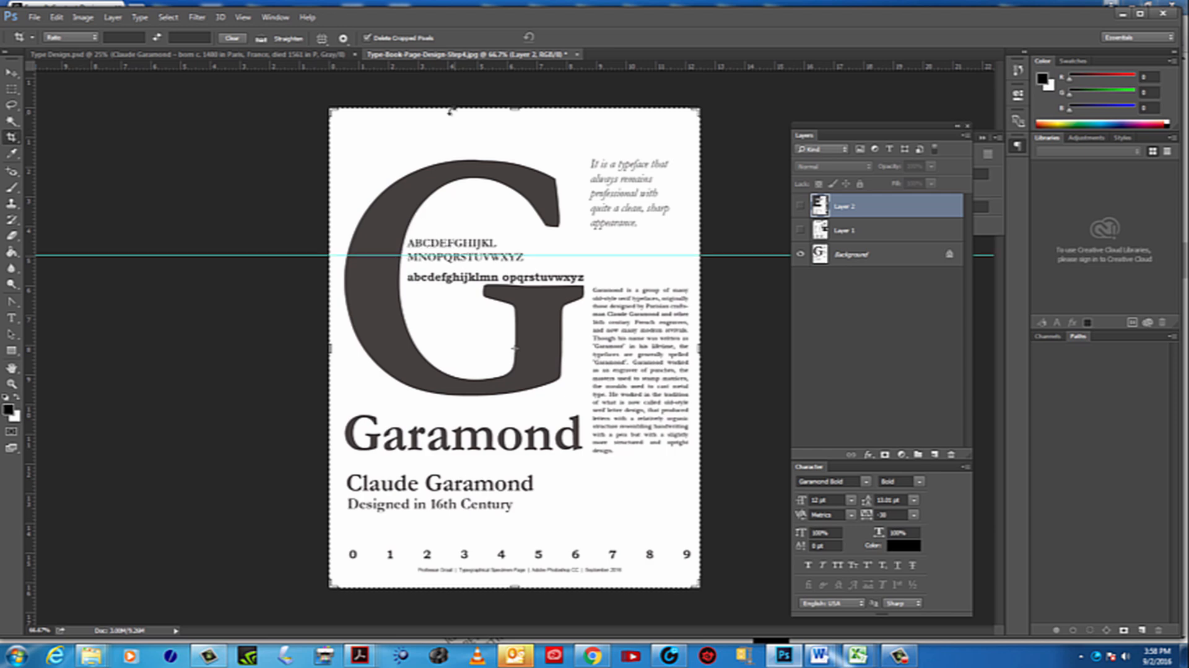
{"action": "left_click_drag", "start_coordinate": [443, 68], "coordinate": [448, 461]}
{"action": "left_click_drag", "start_coordinate": [28, 308], "coordinate": [465, 351]}
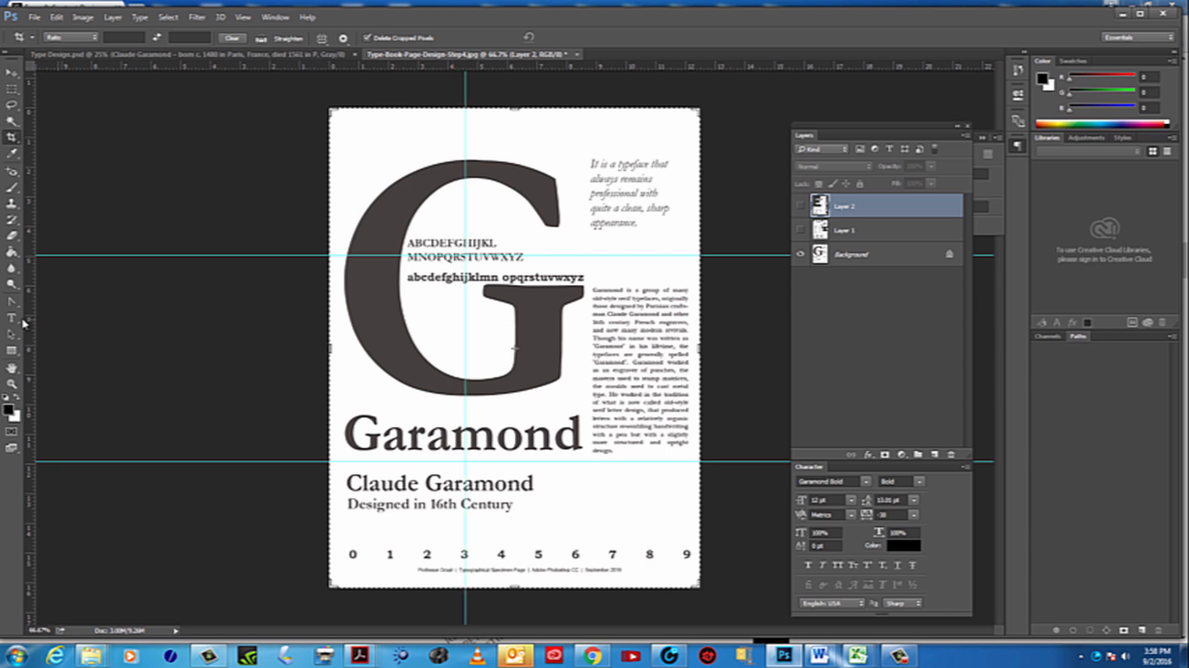
{"action": "left_click_drag", "start_coordinate": [161, 320], "coordinate": [581, 311]}
Shift the left vertical guide outward, the upper guide down to the lowercase alphabet and the lower guide up to the Garamond title's baseline
{"action": "left_click", "coordinate": [12, 74]}
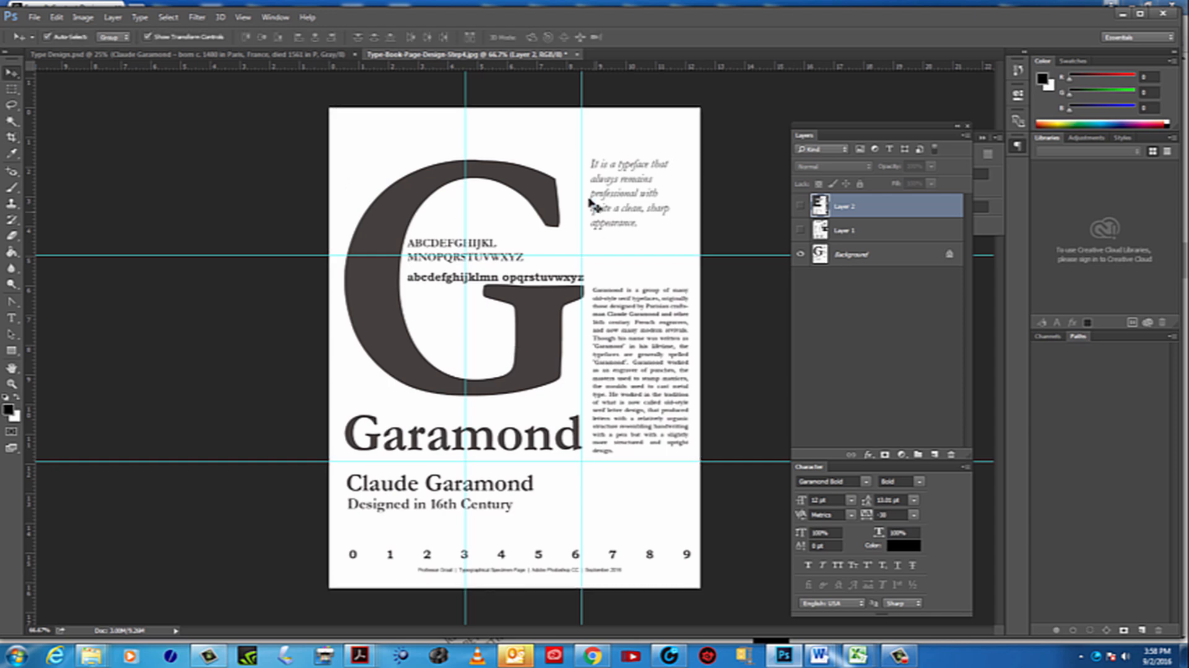
{"action": "left_click_drag", "start_coordinate": [465, 199], "coordinate": [441, 198]}
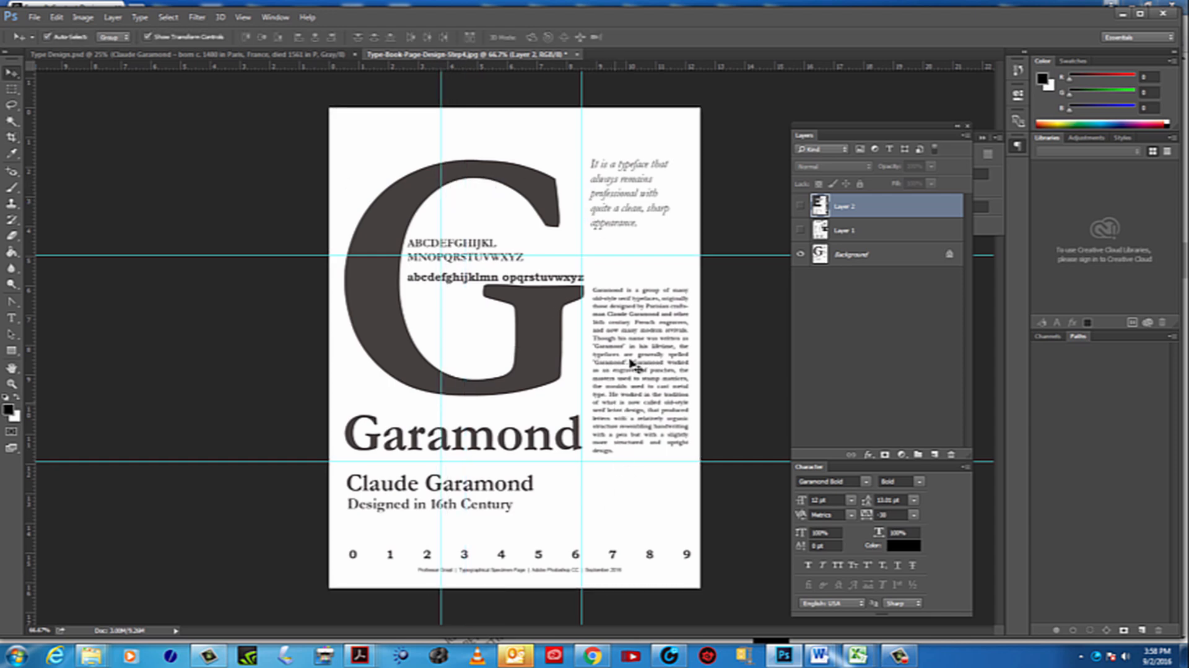
{"action": "left_click", "coordinate": [634, 254]}
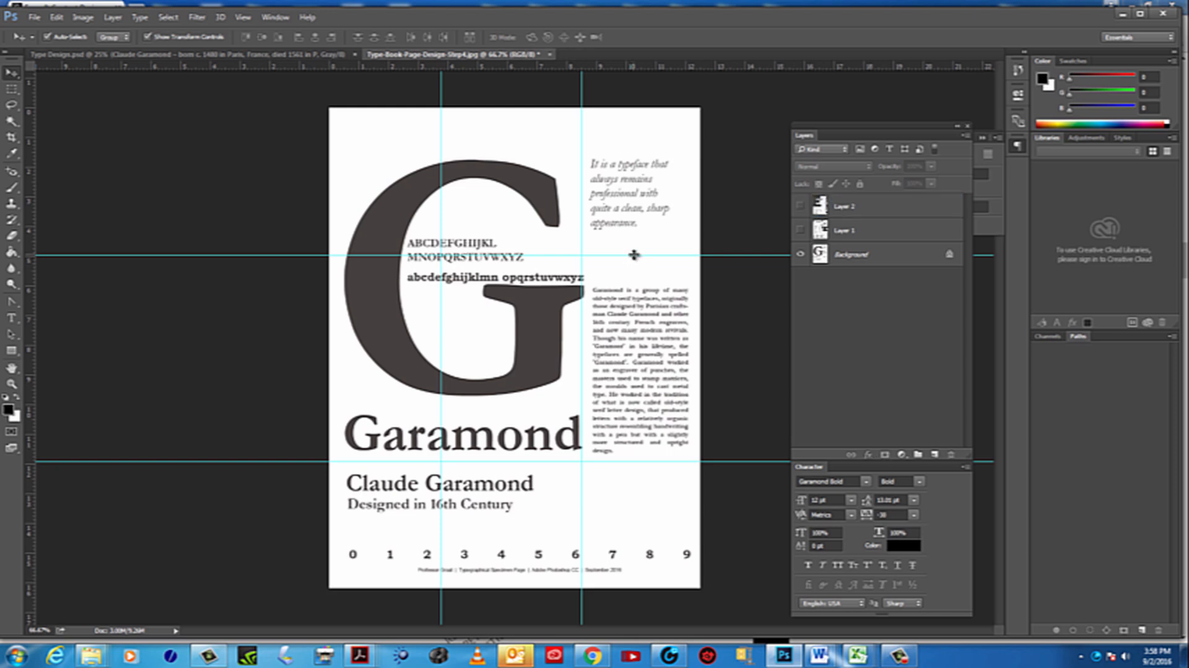
{"action": "left_click_drag", "start_coordinate": [634, 255], "coordinate": [634, 271]}
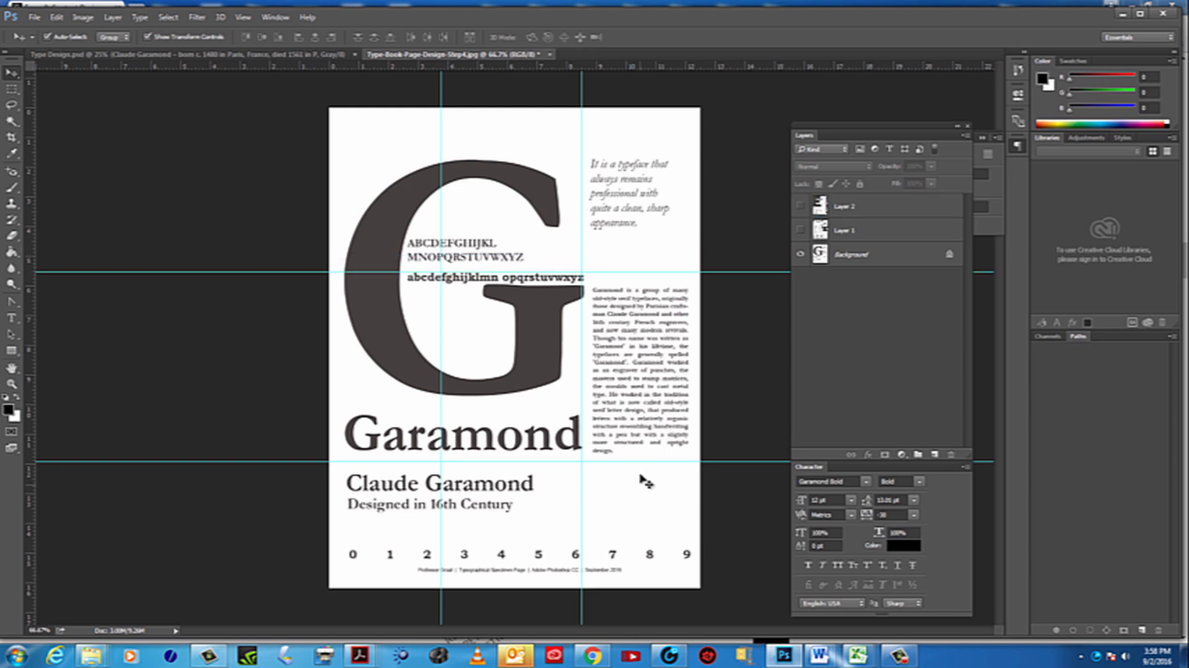
{"action": "left_click_drag", "start_coordinate": [640, 461], "coordinate": [639, 454]}
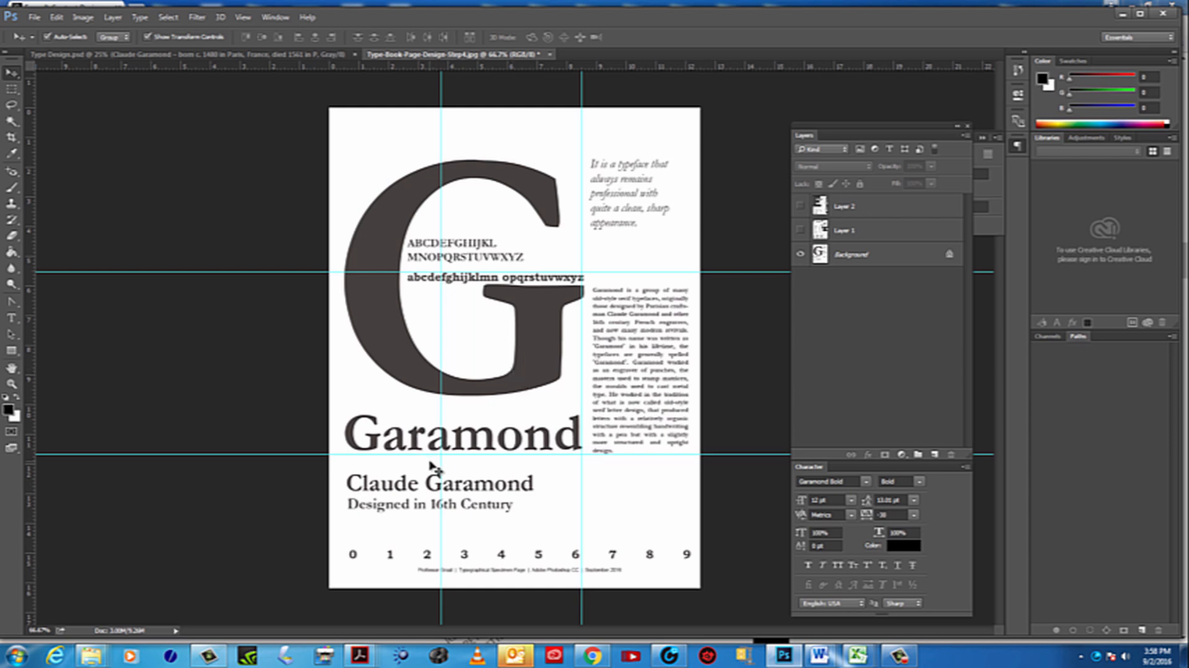
Examine close up how the Garamond title, large G, alphabets and text column line up with the guides
{"action": "left_click", "coordinate": [11, 384]}
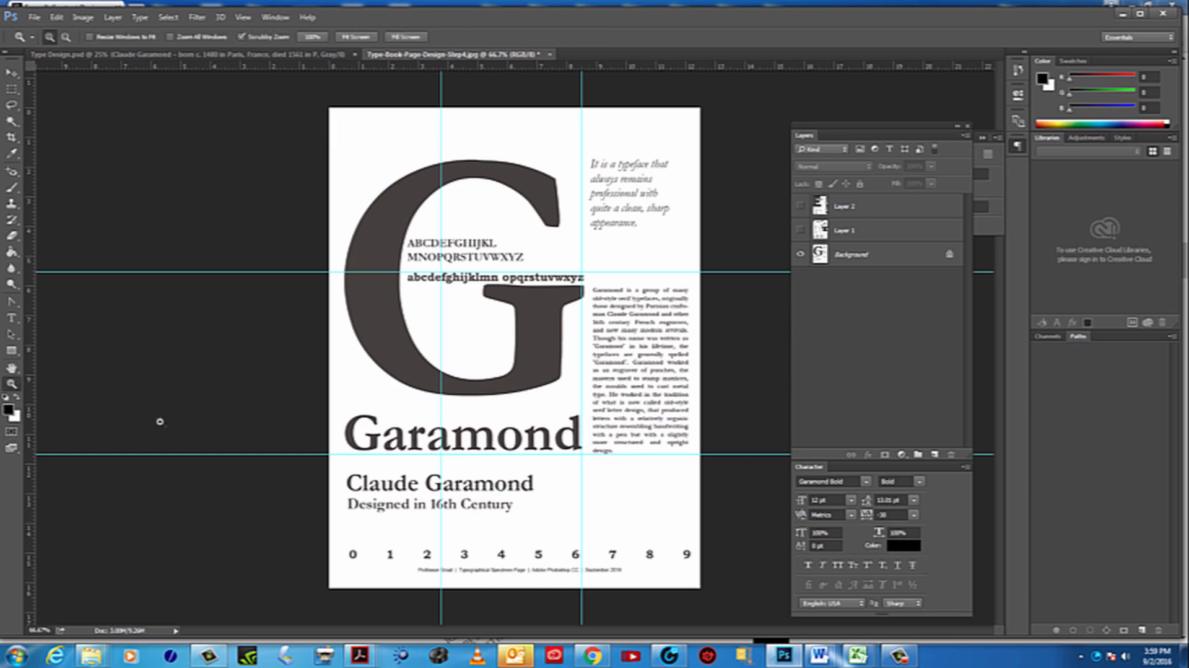
{"action": "left_click", "coordinate": [492, 482]}
{"action": "left_click", "coordinate": [416, 453]}
{"action": "left_click", "coordinate": [416, 453]}
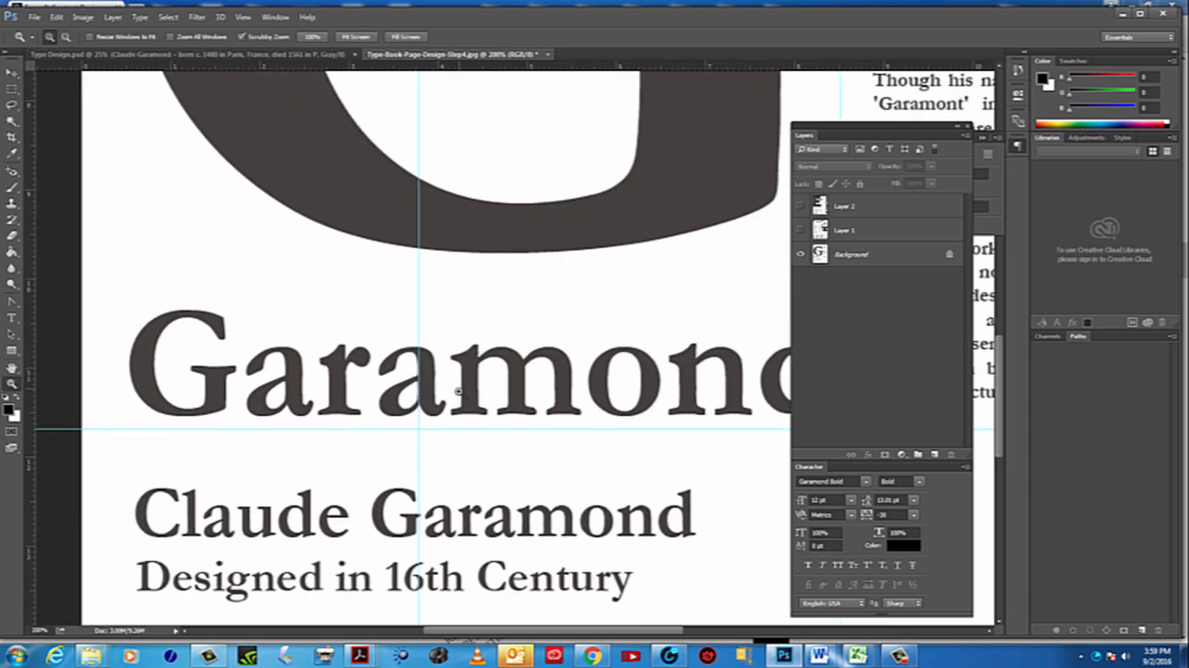
{"action": "left_click", "coordinate": [458, 406], "text": "alt"}
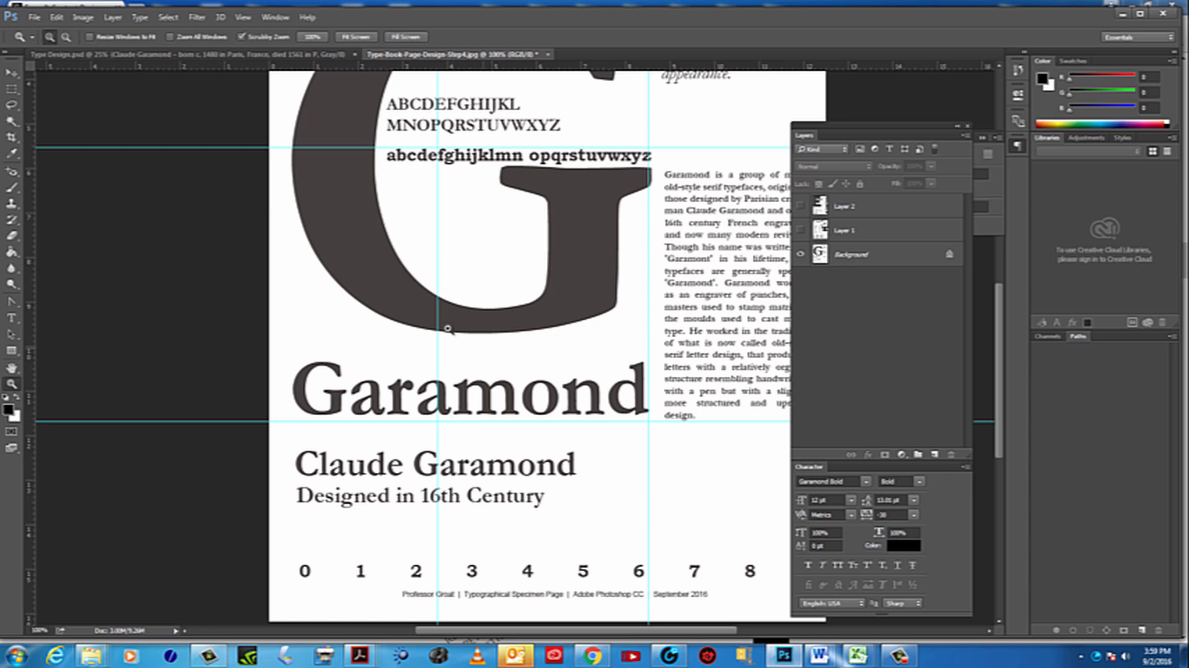
{"action": "left_click_drag", "start_coordinate": [670, 384], "coordinate": [495, 367]}
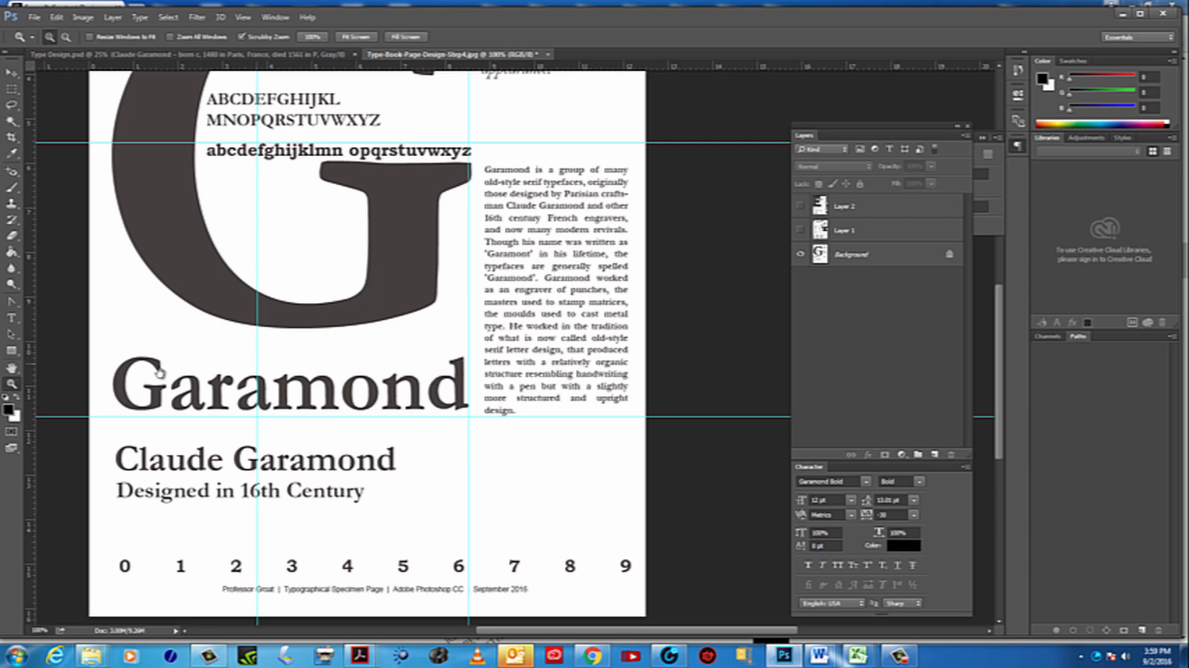
{"action": "left_click_drag", "start_coordinate": [159, 372], "coordinate": [313, 382]}
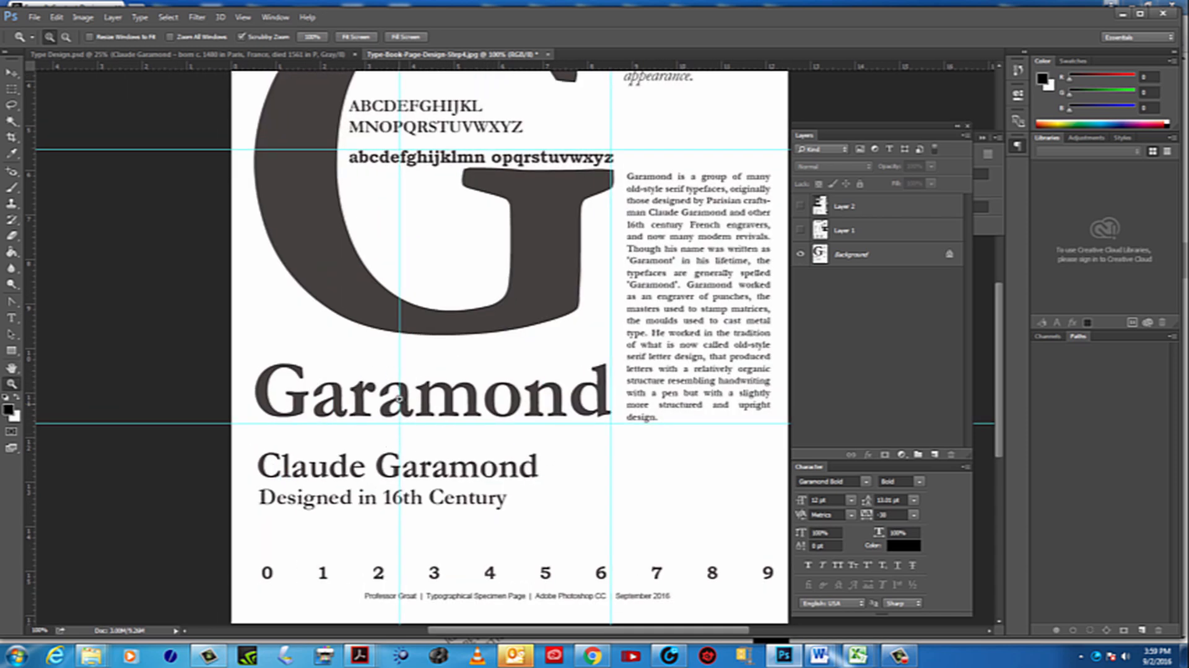
{"action": "left_click_drag", "start_coordinate": [576, 330], "coordinate": [470, 500]}
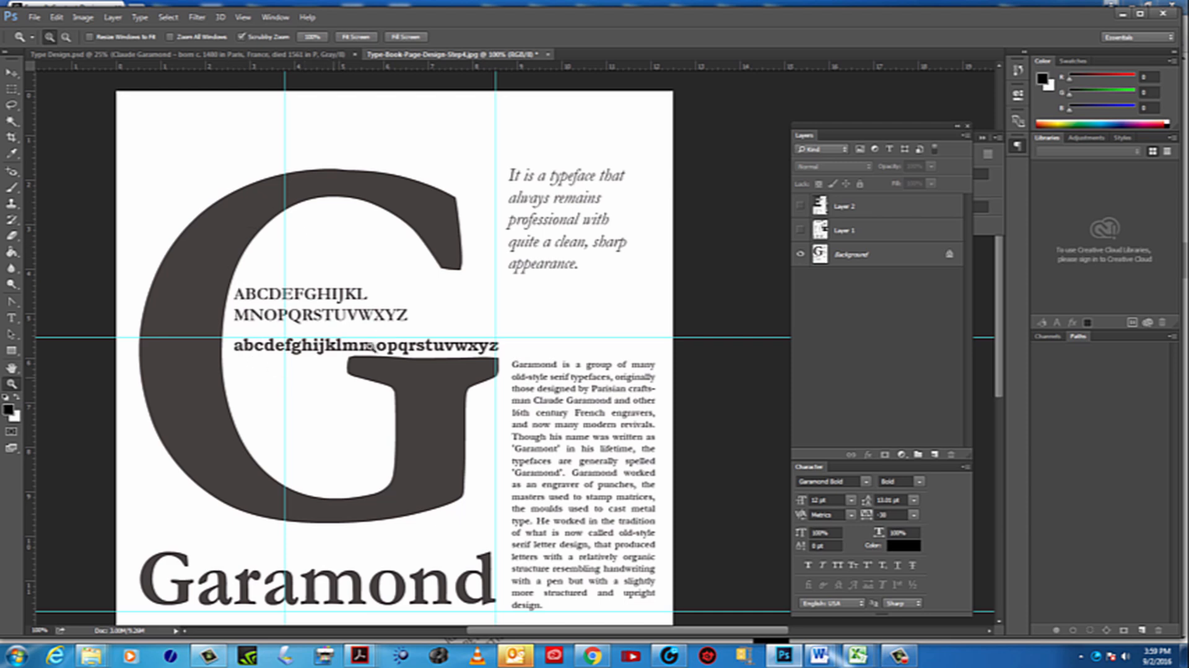
{"action": "left_click_drag", "start_coordinate": [534, 347], "coordinate": [491, 337]}
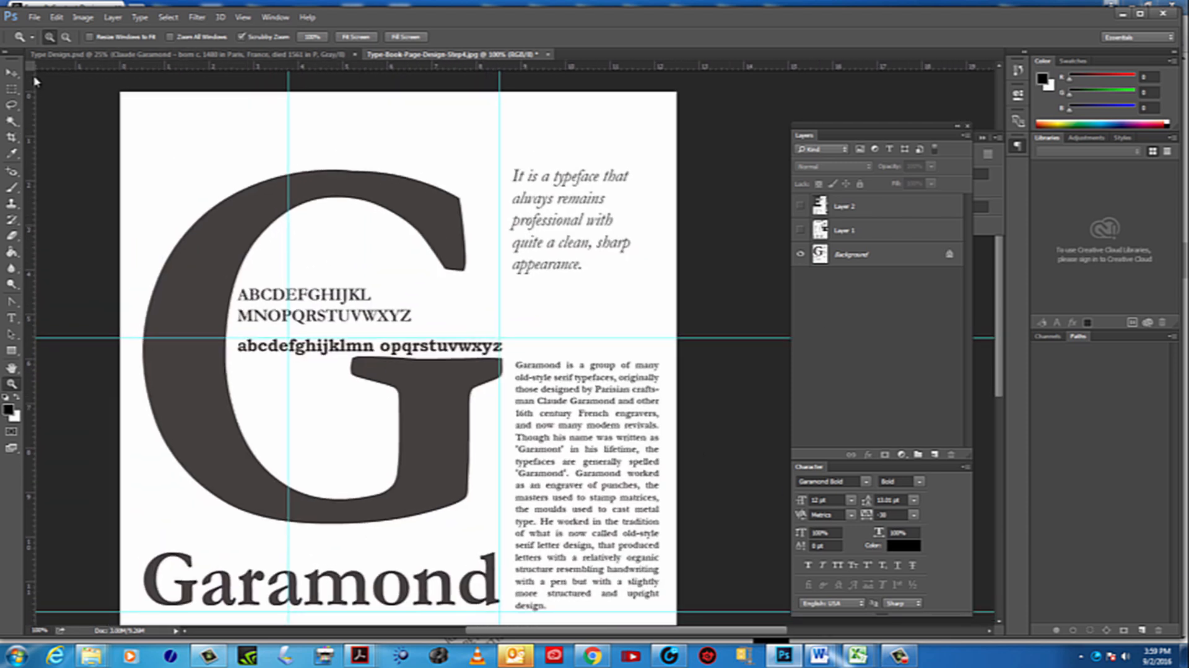
Check the Layer 2 composition against the guides at full-page view, and return to the Garamond specimen page
{"action": "left_click", "coordinate": [11, 73]}
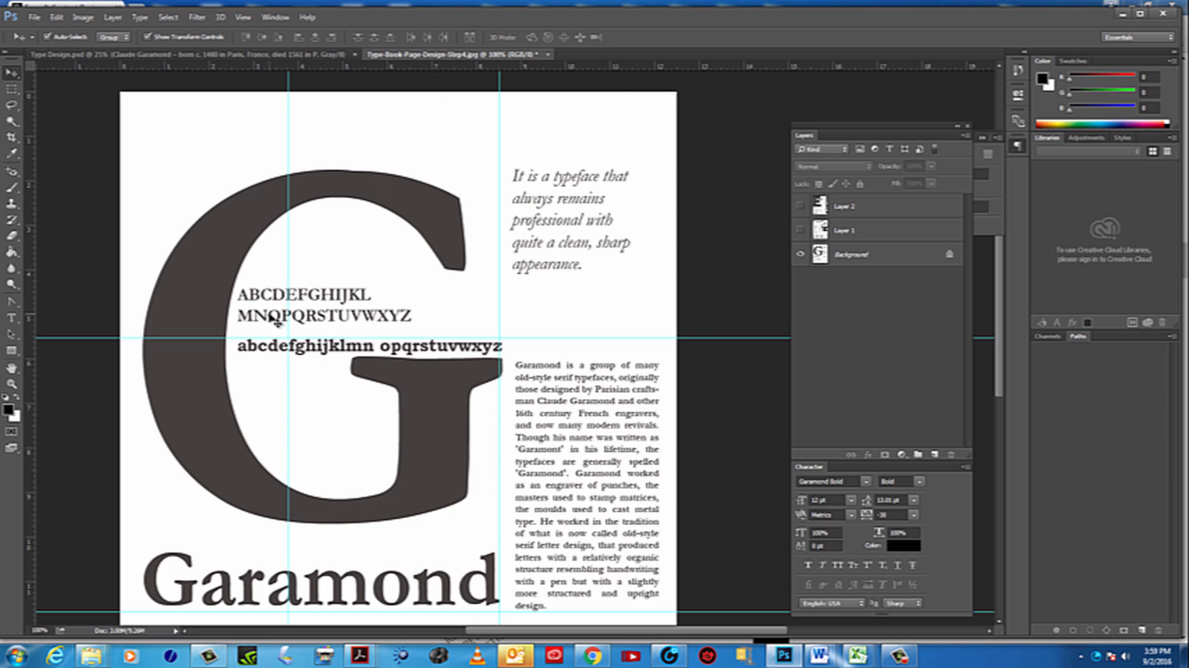
{"action": "left_click", "coordinate": [802, 207]}
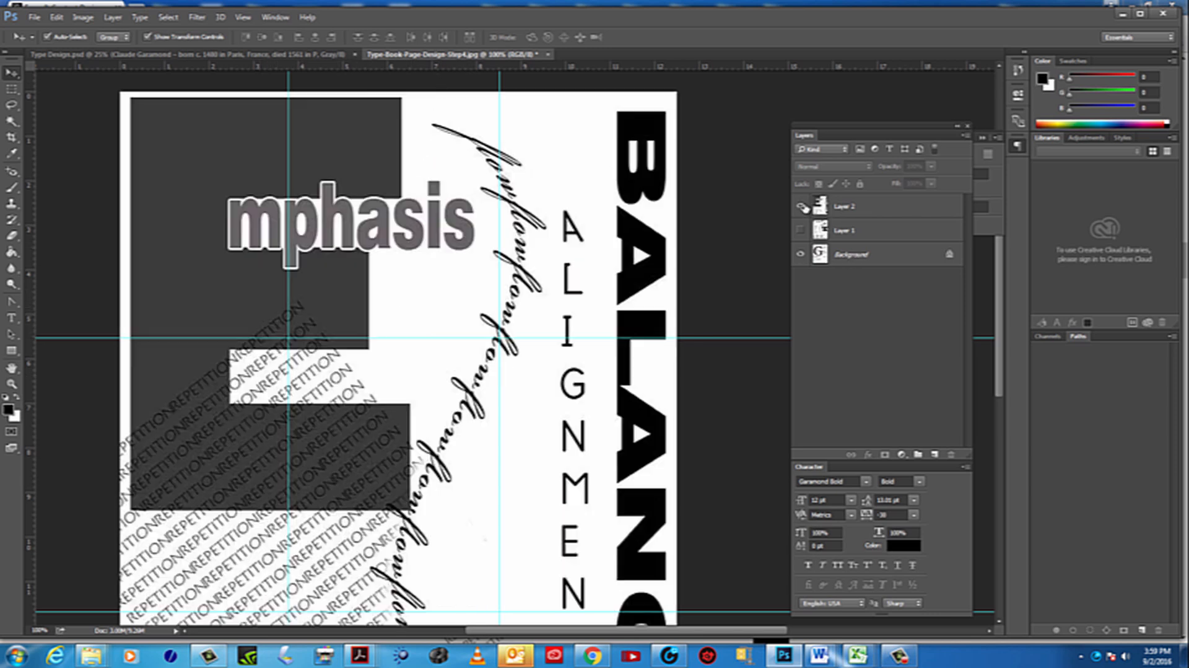
{"action": "left_click", "coordinate": [11, 384]}
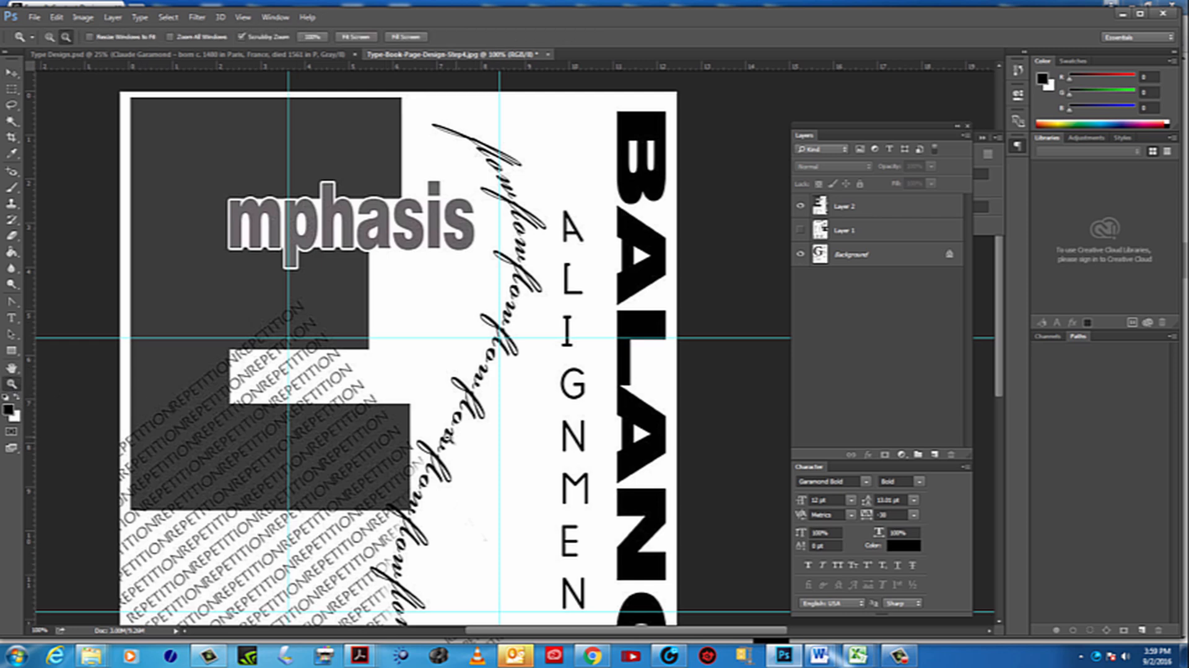
{"action": "left_click", "coordinate": [449, 438], "text": "alt"}
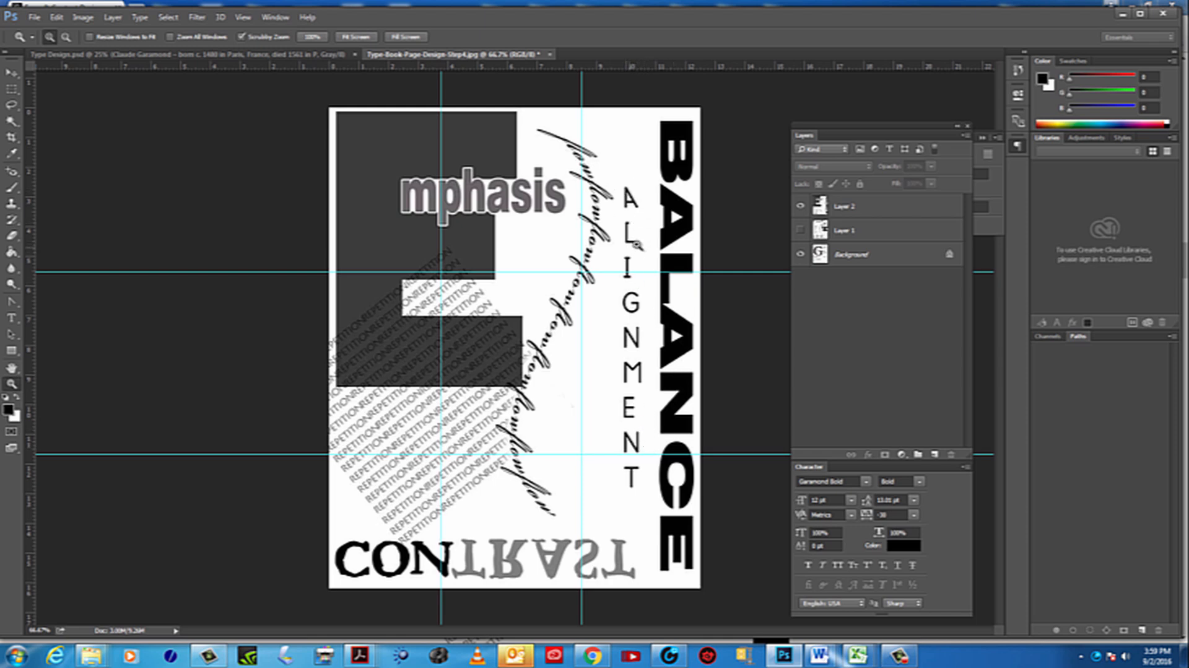
{"action": "left_click", "coordinate": [801, 231]}
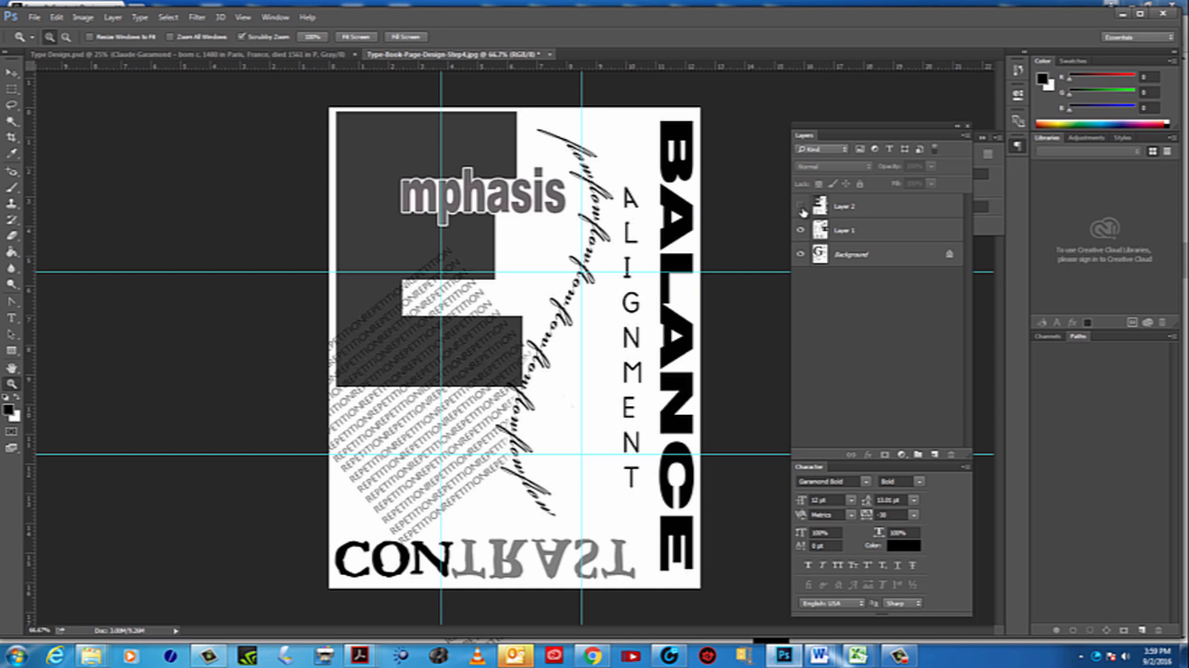
{"action": "left_click", "coordinate": [801, 206]}
{"action": "left_click", "coordinate": [801, 231]}
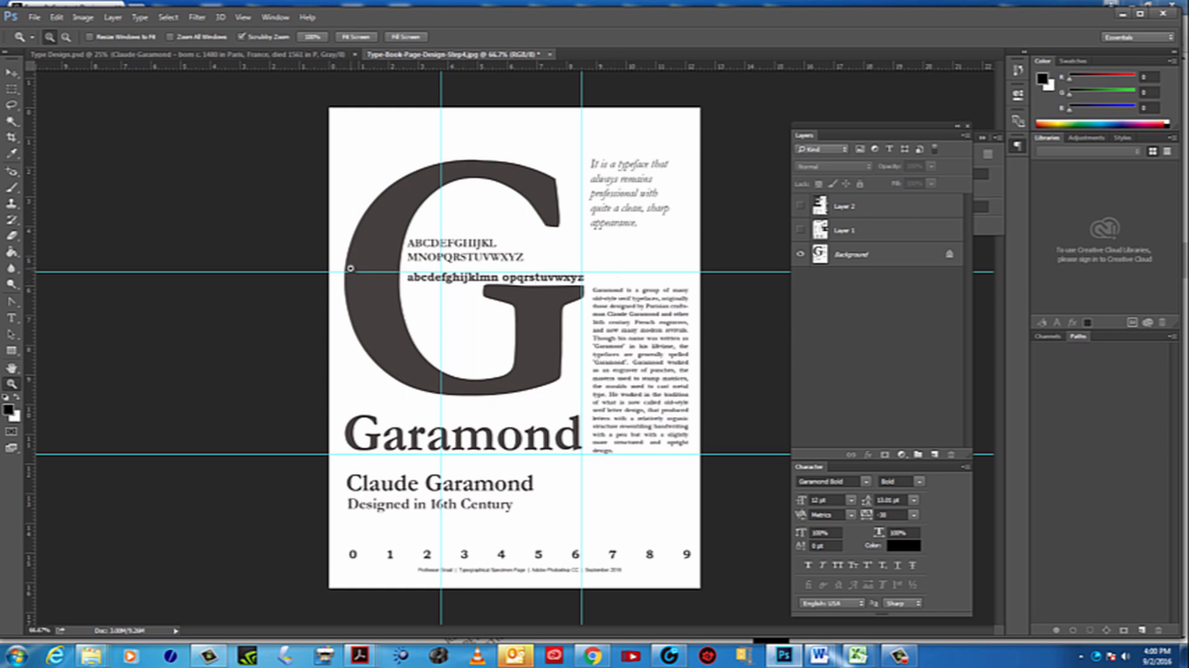
Compare the Layer 1 and Layer 2 compositions against the guide grid by alternating their visibility
{"action": "left_click", "coordinate": [801, 230]}
{"action": "left_click", "coordinate": [800, 206]}
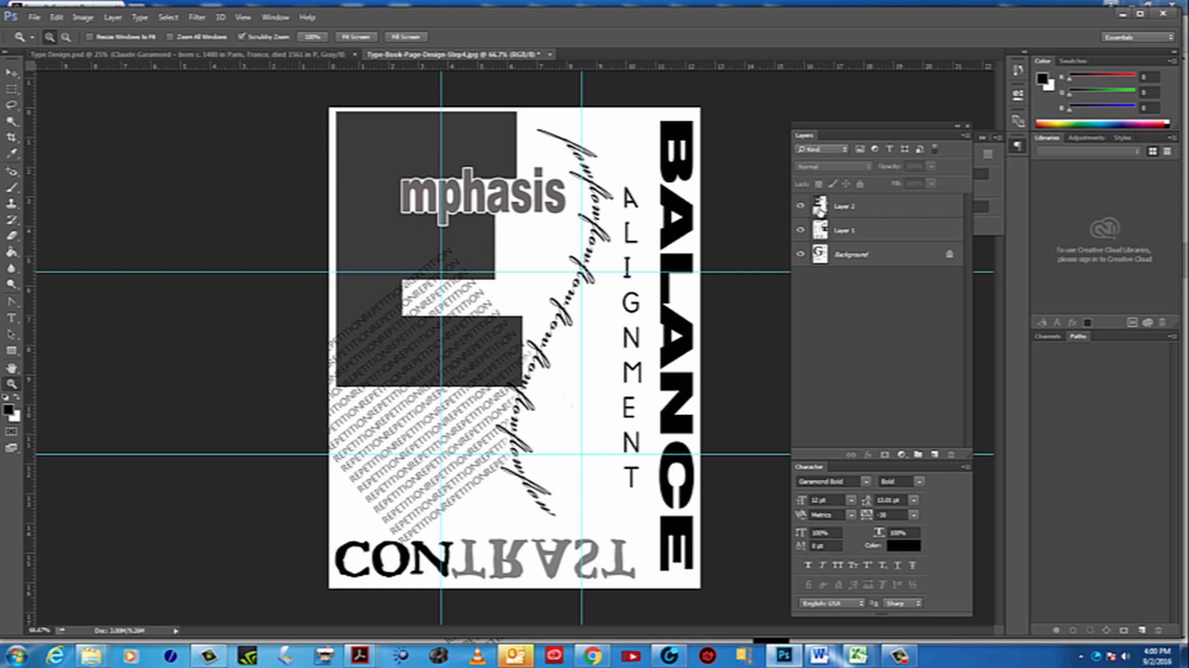
{"action": "left_click", "coordinate": [801, 206]}
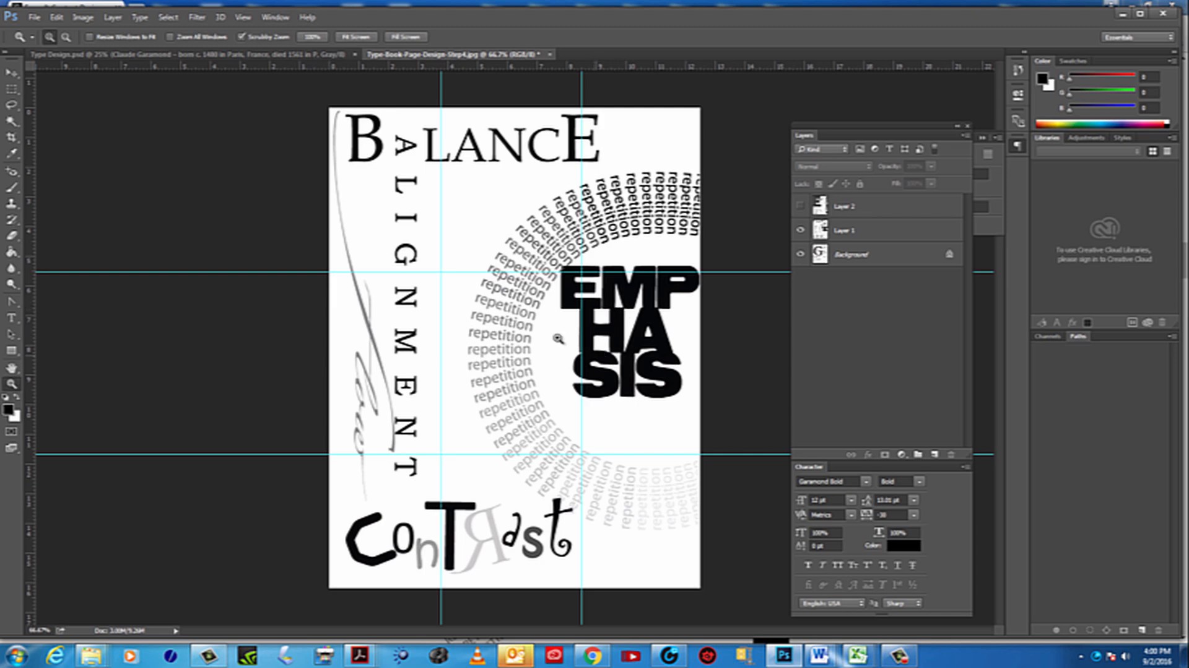
{"action": "left_click", "coordinate": [801, 207]}
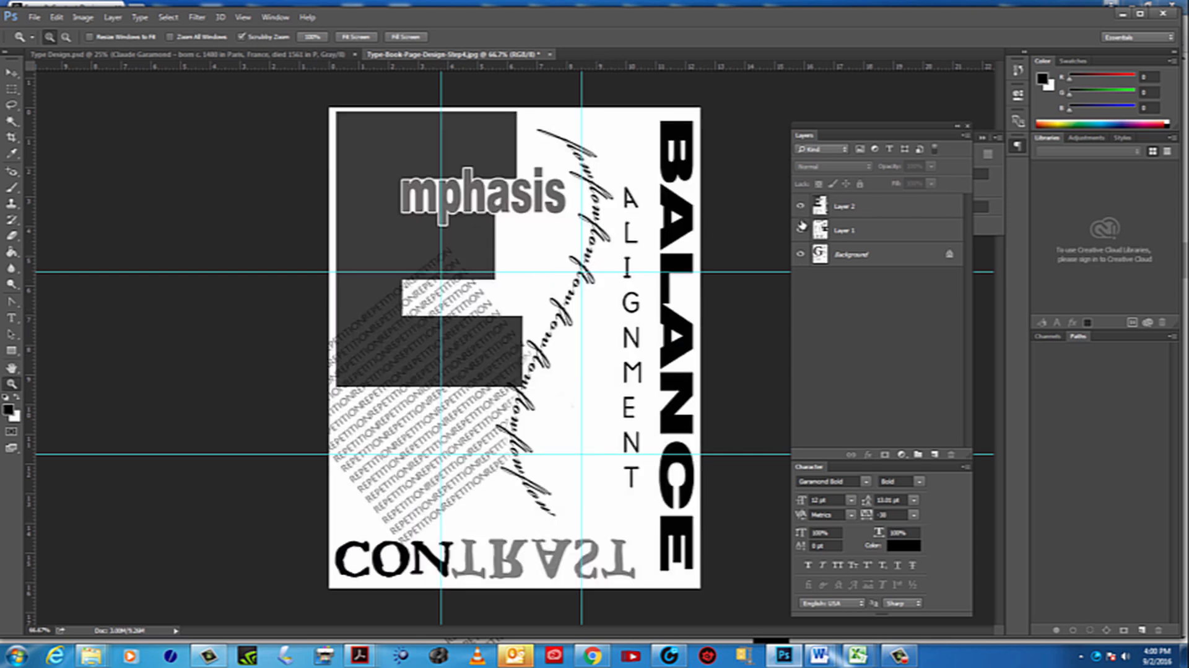
{"action": "left_click", "coordinate": [800, 231]}
{"action": "left_click", "coordinate": [801, 207]}
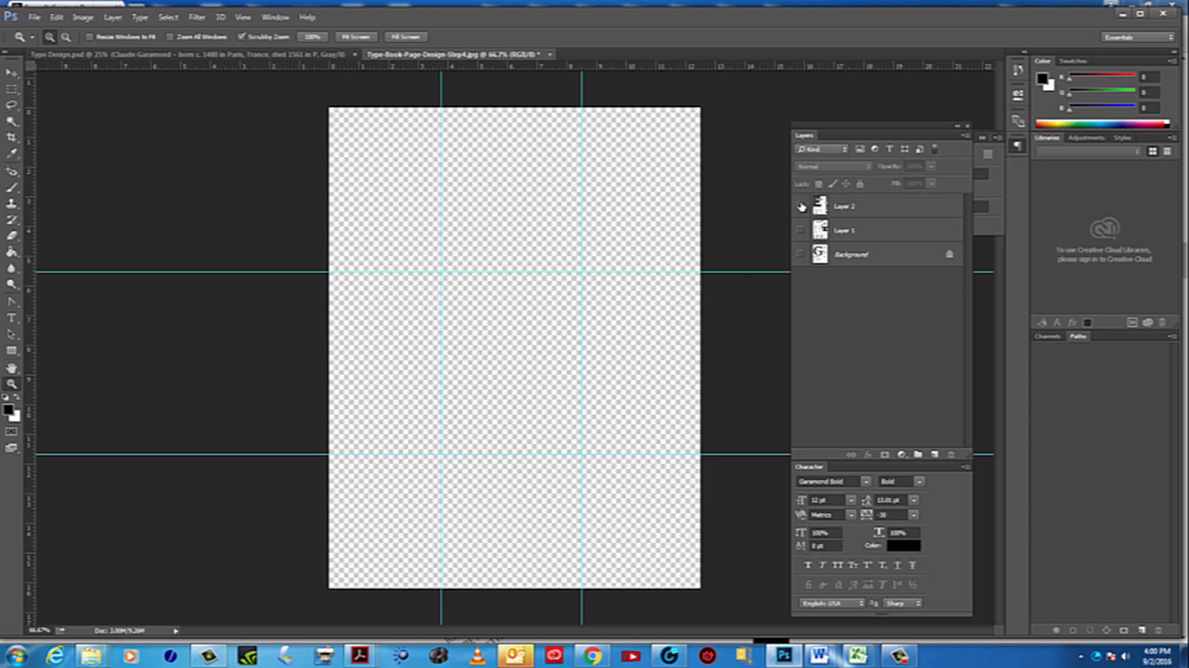
{"action": "left_click", "coordinate": [800, 230]}
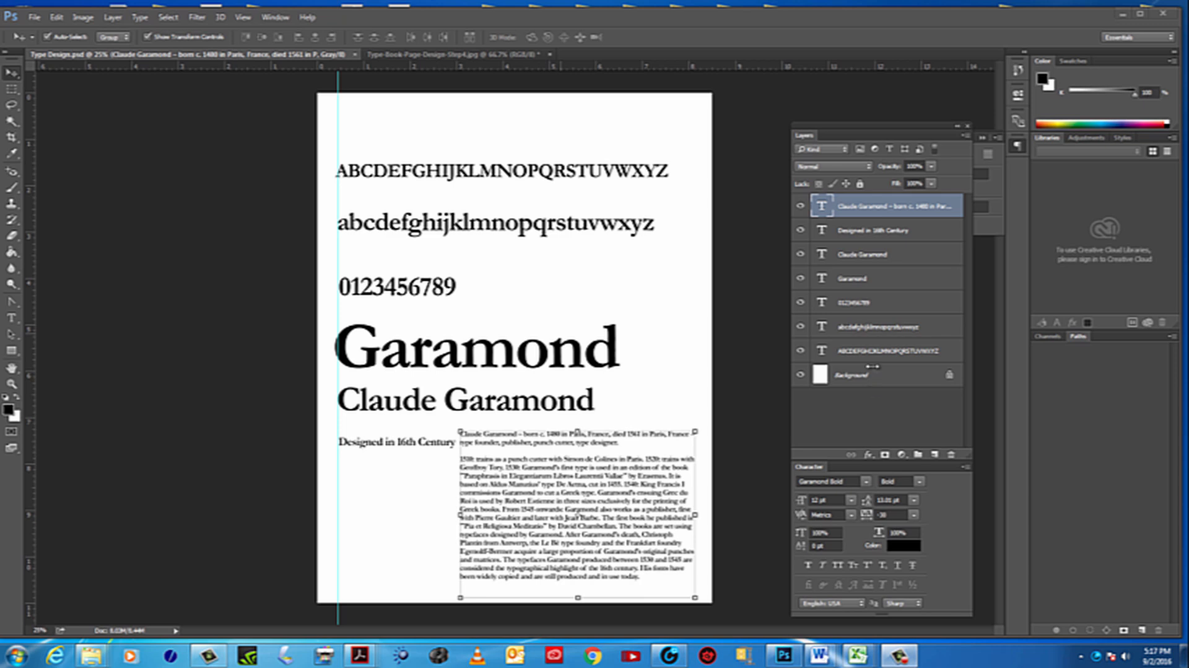
Move the Layers panel higher in the workspace of the Type Design.psd document
{"action": "left_click_drag", "start_coordinate": [822, 137], "coordinate": [813, 91]}
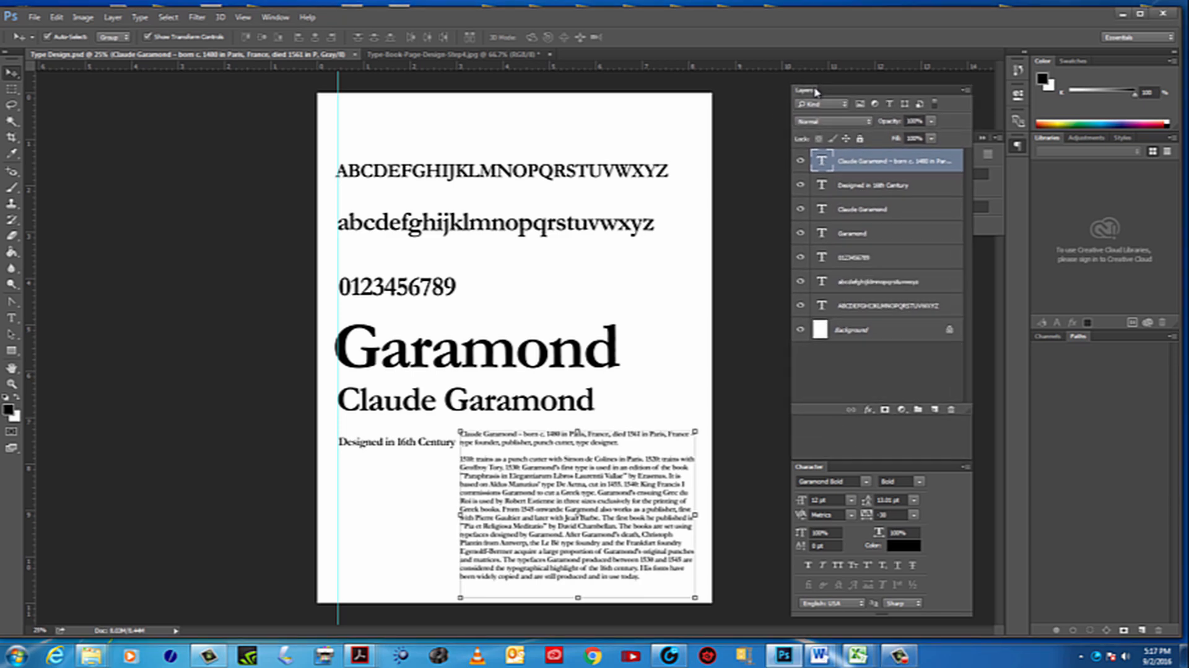
Identify which page element belongs to the Claude Garamond biography layer by repeatedly toggling its visibility
{"action": "left_click", "coordinate": [801, 162]}
{"action": "left_click", "coordinate": [802, 163]}
{"action": "left_click", "coordinate": [802, 162]}
{"action": "left_click", "coordinate": [802, 162]}
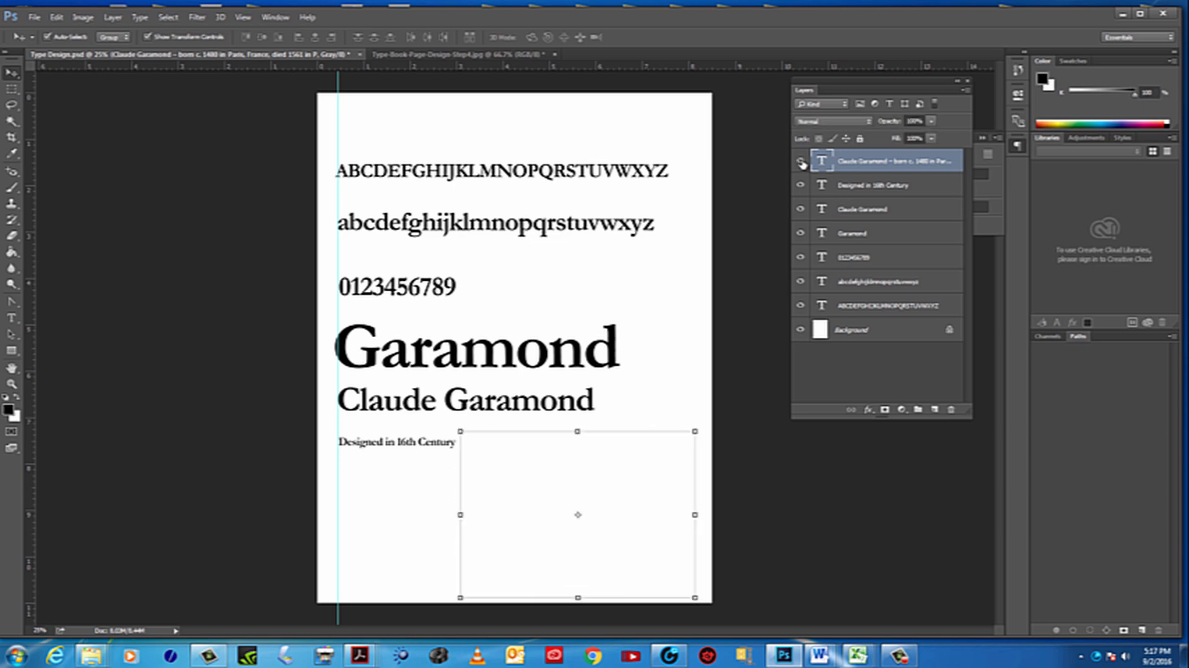
{"action": "left_click", "coordinate": [802, 162]}
{"action": "left_click", "coordinate": [802, 162]}
{"action": "left_click", "coordinate": [802, 162]}
{"action": "left_click", "coordinate": [802, 163]}
{"action": "left_click", "coordinate": [802, 162]}
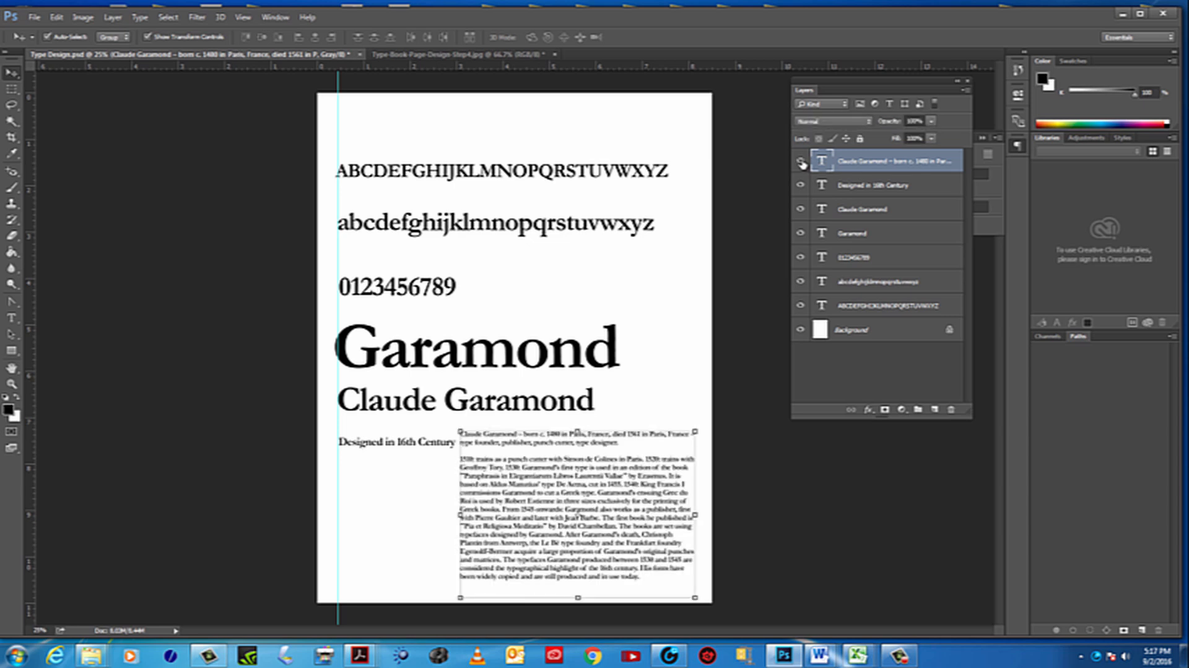
{"action": "left_click", "coordinate": [802, 162]}
{"action": "left_click", "coordinate": [802, 162]}
Highlight all of the biography paragraph's text from its layer, leave text editing with the layer visible, and deselect it
{"action": "double_click", "coordinate": [823, 162]}
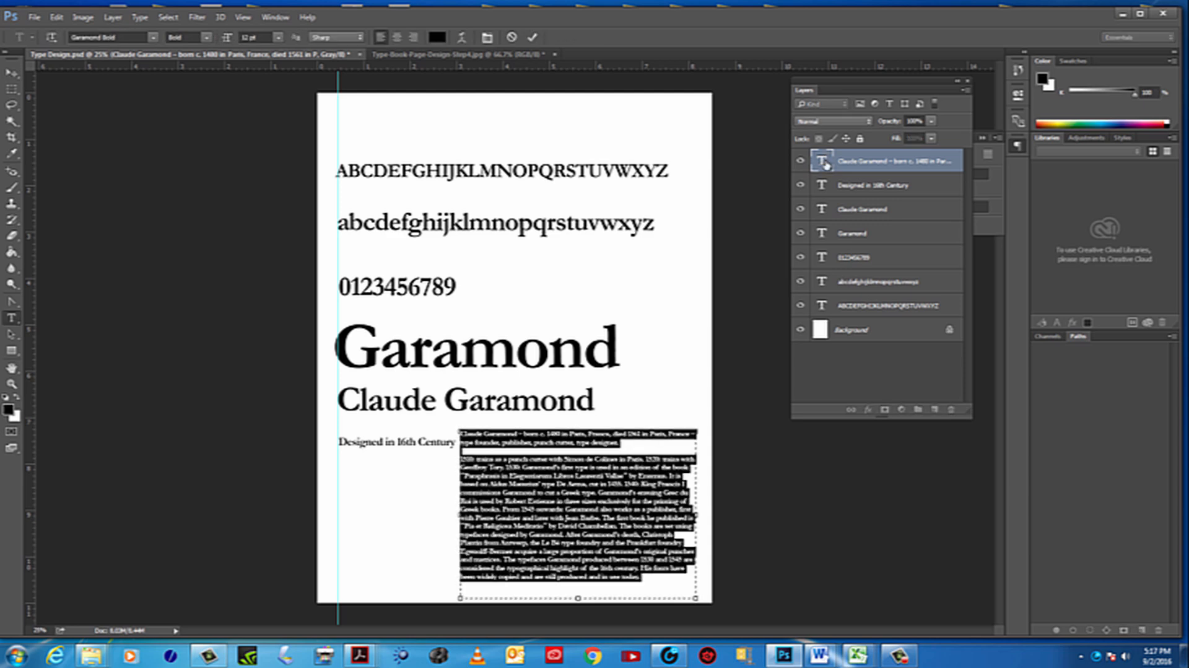
{"action": "left_click", "coordinate": [802, 162]}
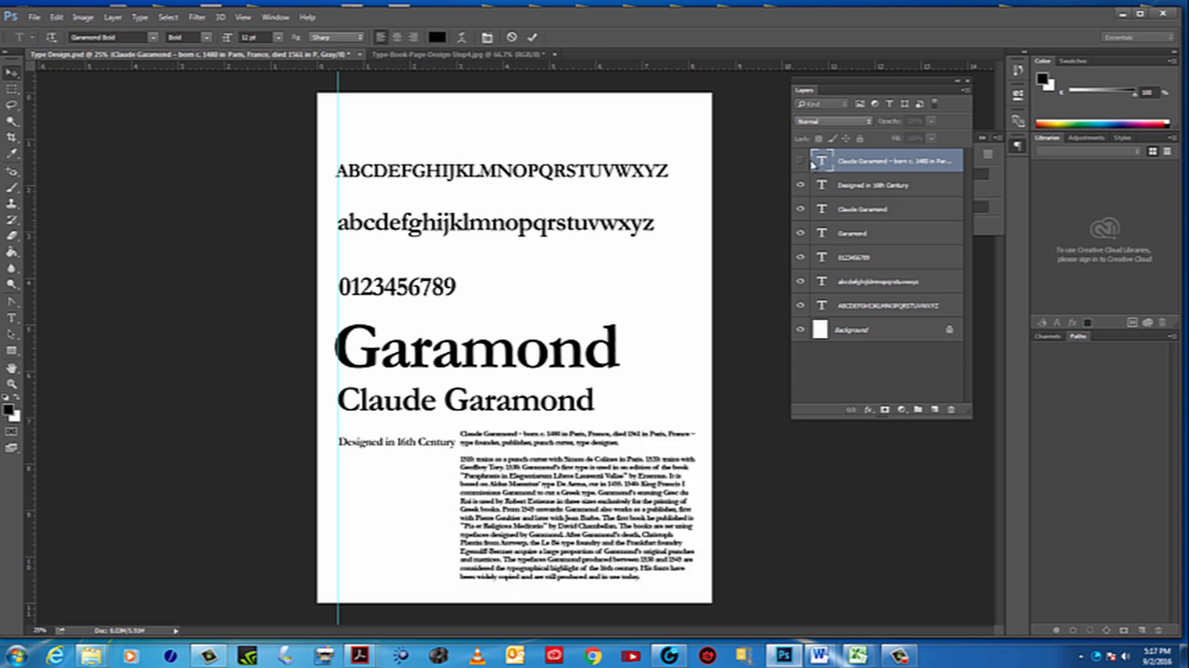
{"action": "left_click", "coordinate": [802, 162]}
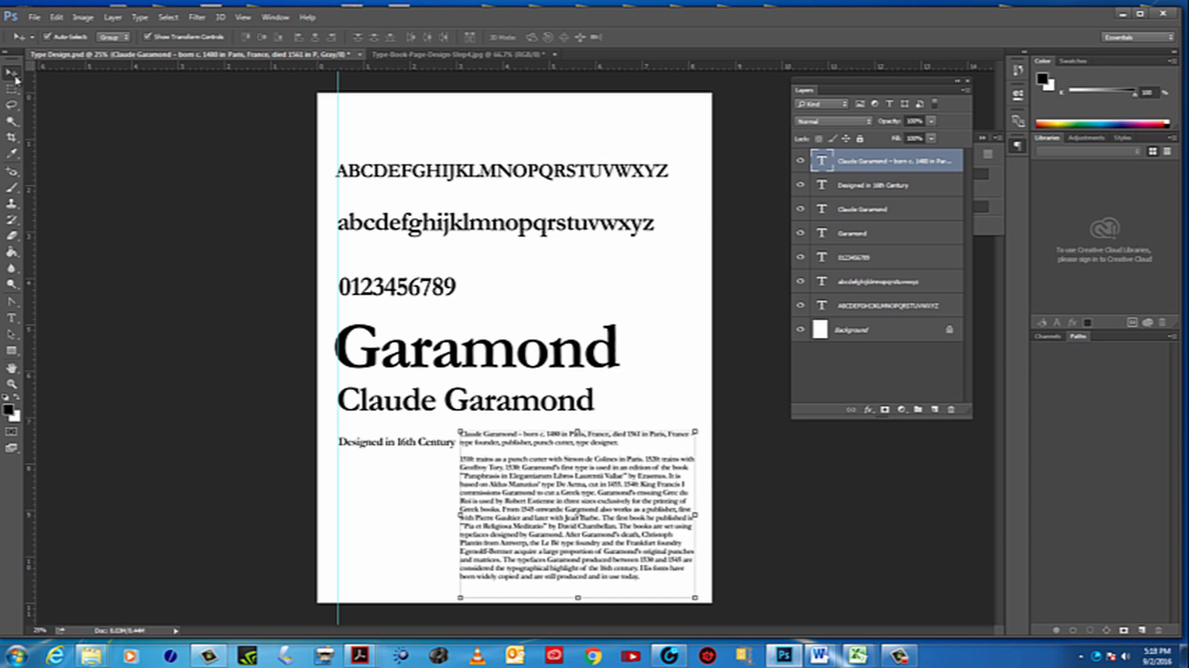
{"action": "left_click", "coordinate": [696, 291]}
Check the Designed in 16th Century, Claude Garamond and Garamond layers one by one by hiding and showing each
{"action": "left_click", "coordinate": [801, 185]}
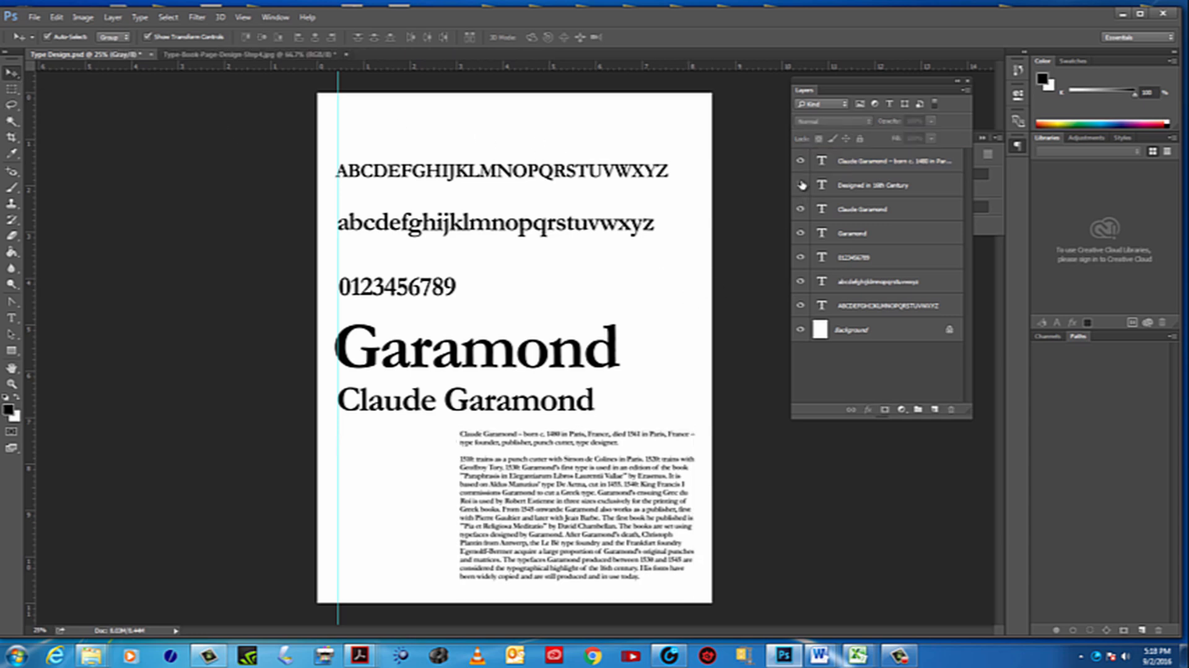
{"action": "left_click", "coordinate": [801, 185]}
{"action": "left_click", "coordinate": [801, 185]}
{"action": "left_click", "coordinate": [801, 184]}
{"action": "left_click", "coordinate": [800, 209]}
{"action": "left_click", "coordinate": [801, 210]}
{"action": "left_click", "coordinate": [801, 210]}
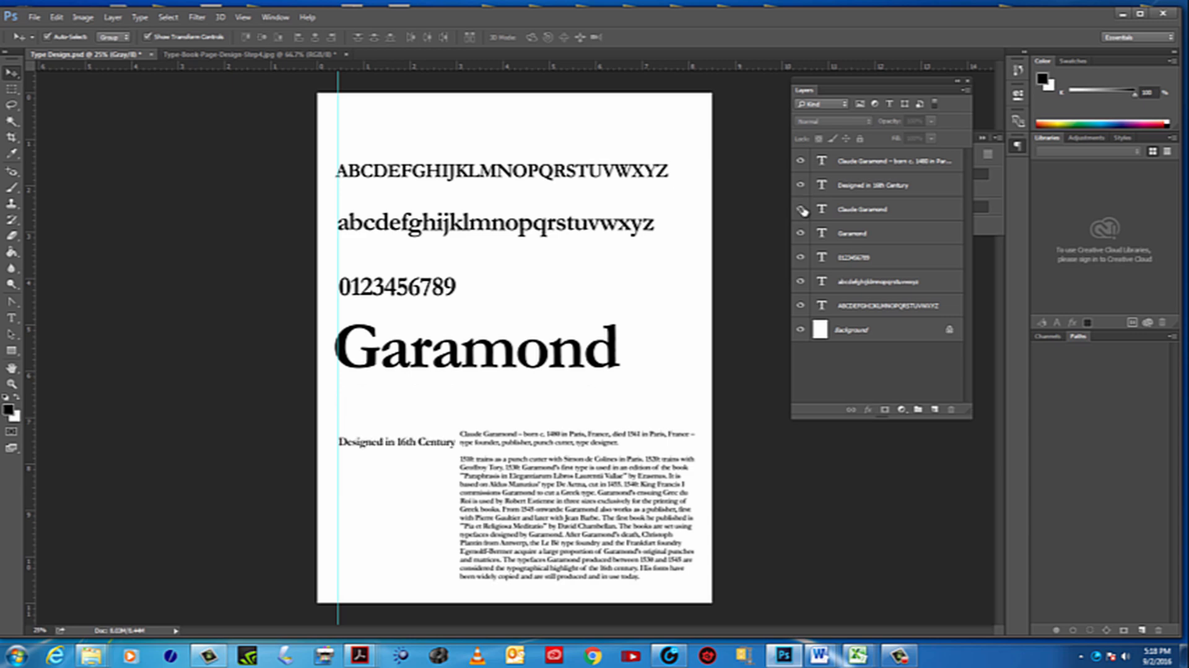
{"action": "left_click", "coordinate": [801, 210]}
{"action": "left_click", "coordinate": [800, 233]}
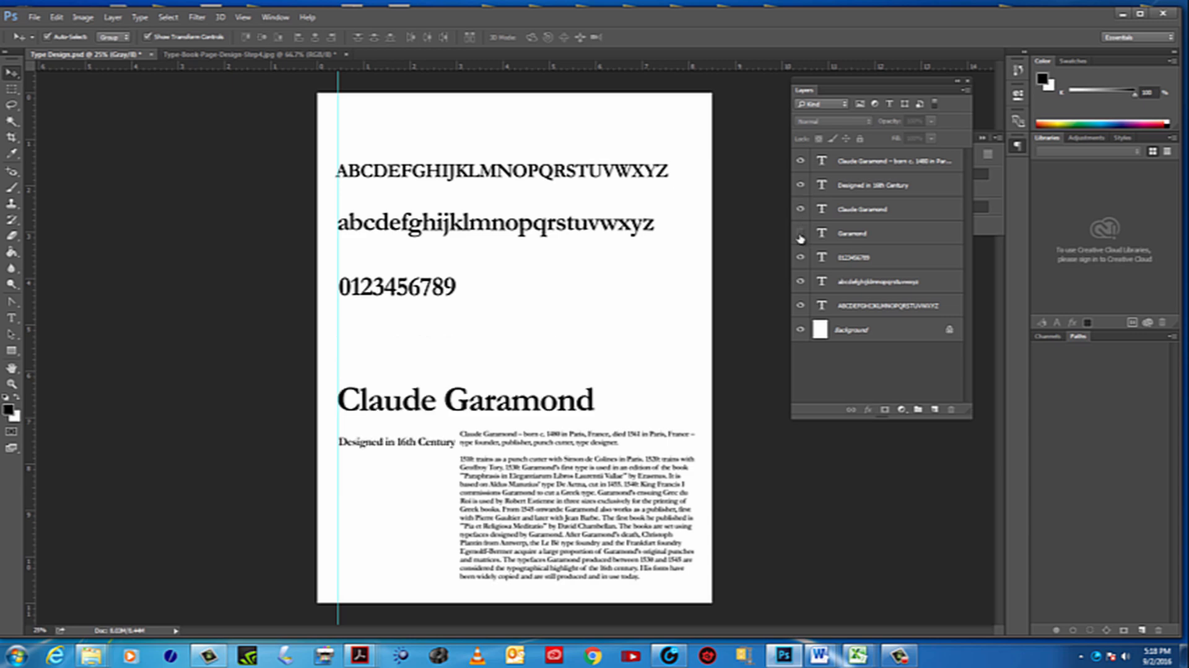
{"action": "left_click", "coordinate": [801, 233]}
{"action": "left_click", "coordinate": [802, 258]}
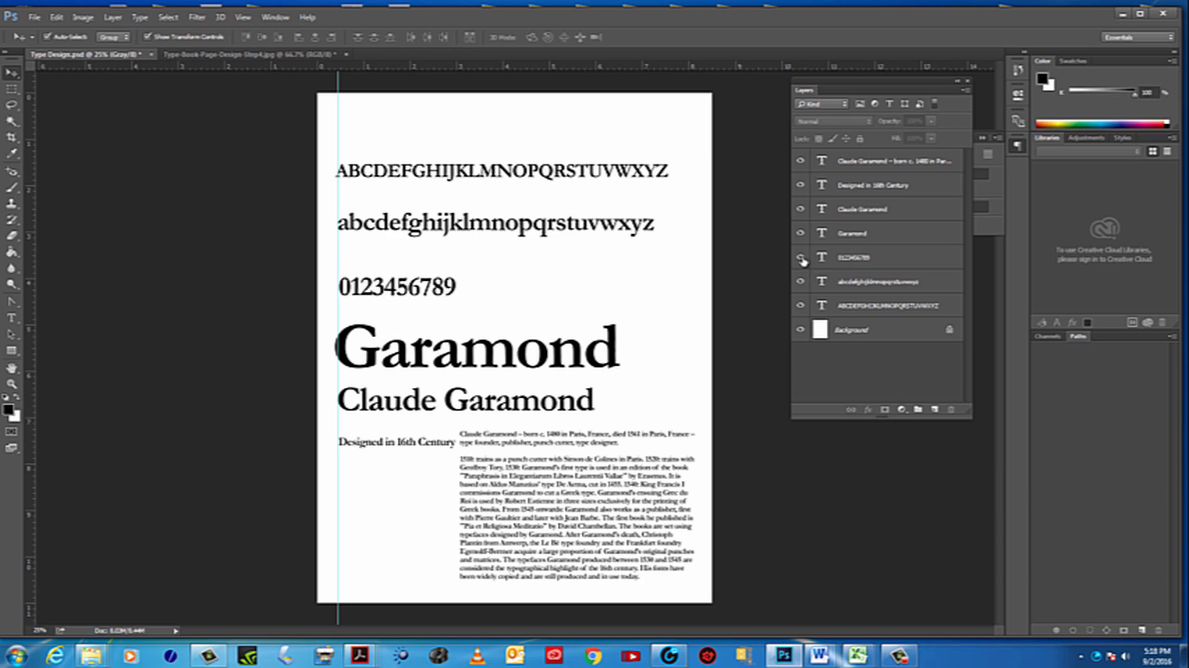
{"action": "left_click", "coordinate": [801, 257]}
{"action": "left_click", "coordinate": [799, 330]}
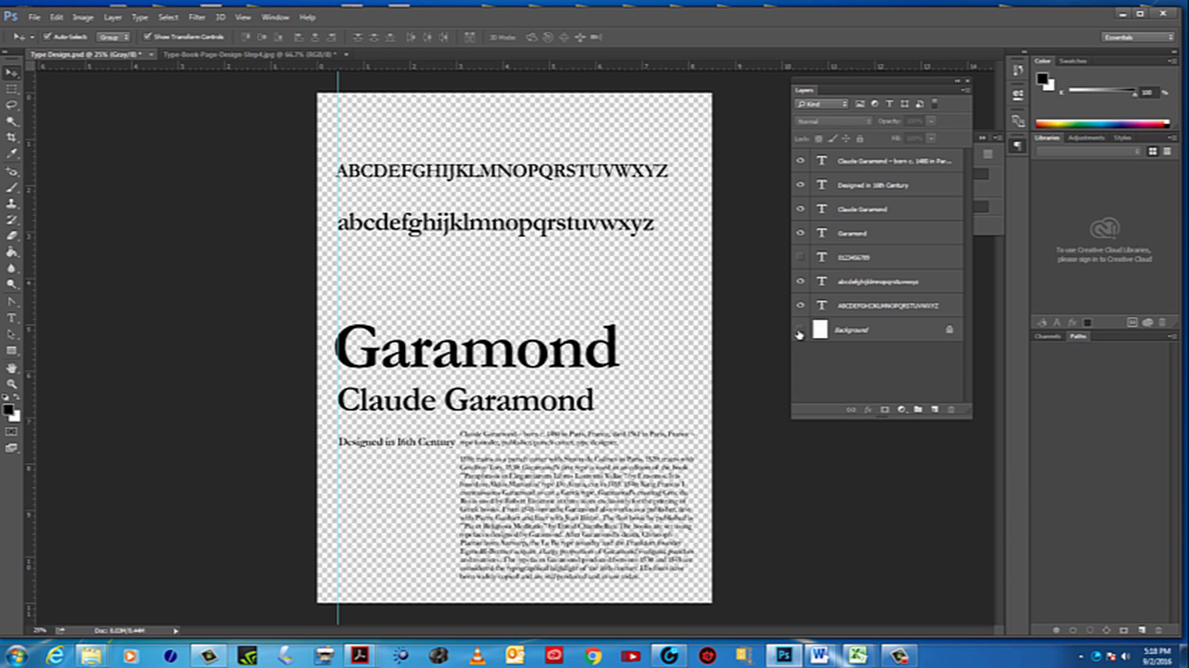
{"action": "left_click", "coordinate": [799, 330]}
{"action": "left_click", "coordinate": [799, 330]}
{"action": "left_click", "coordinate": [799, 330]}
{"action": "left_click", "coordinate": [799, 330]}
{"action": "left_click", "coordinate": [800, 331]}
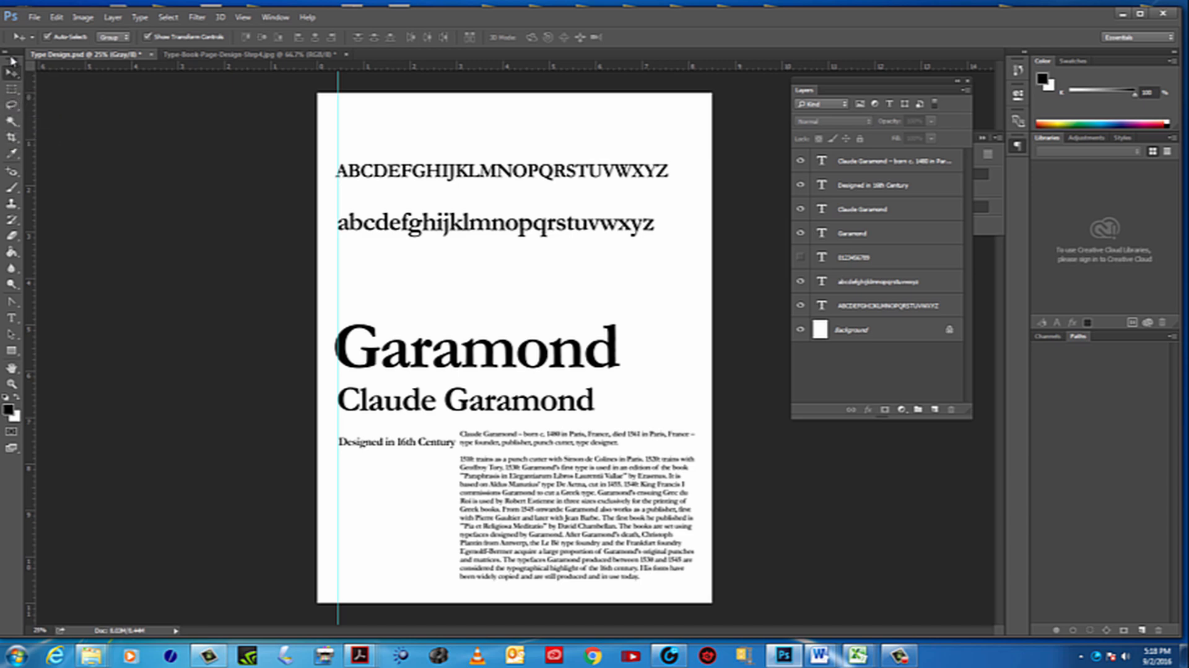
Undock the Tools panel, try its two-column layout, and place it beside the page as a single column
{"action": "left_click_drag", "start_coordinate": [12, 55], "coordinate": [77, 94]}
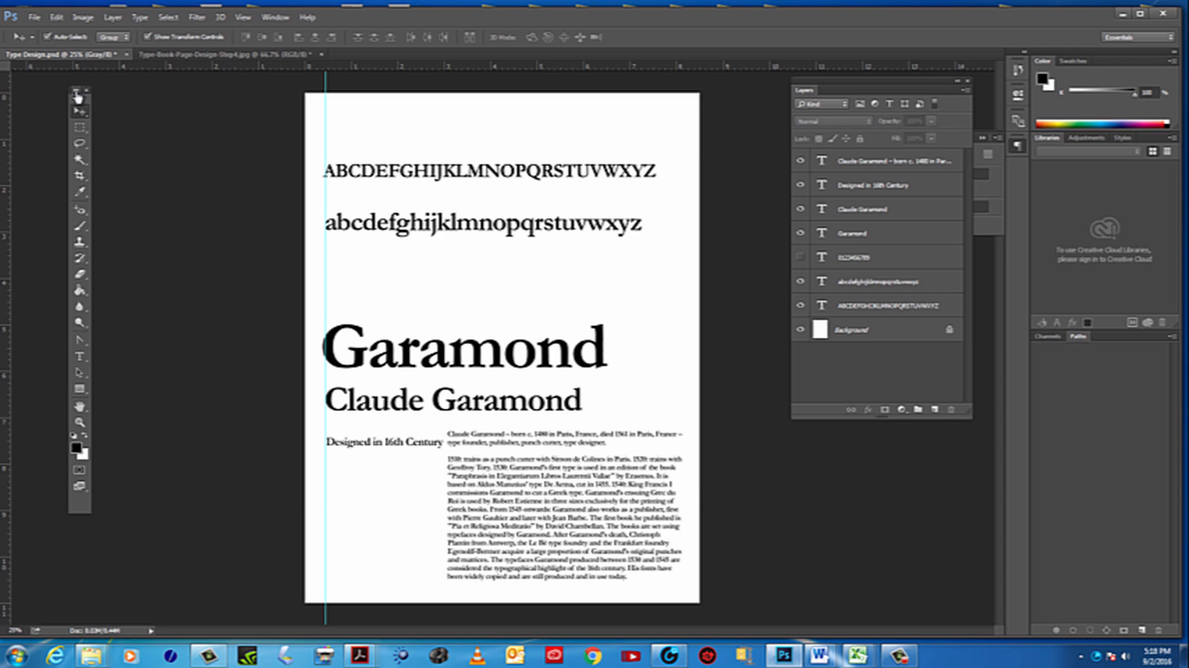
{"action": "left_click", "coordinate": [78, 91]}
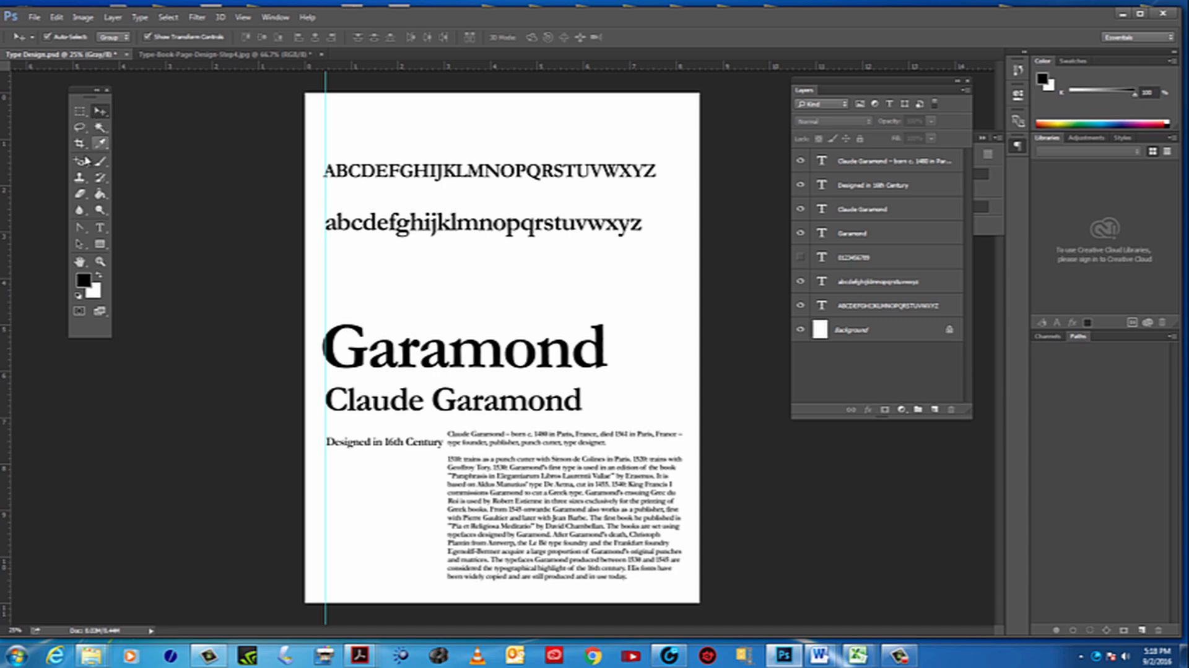
{"action": "left_click", "coordinate": [97, 92]}
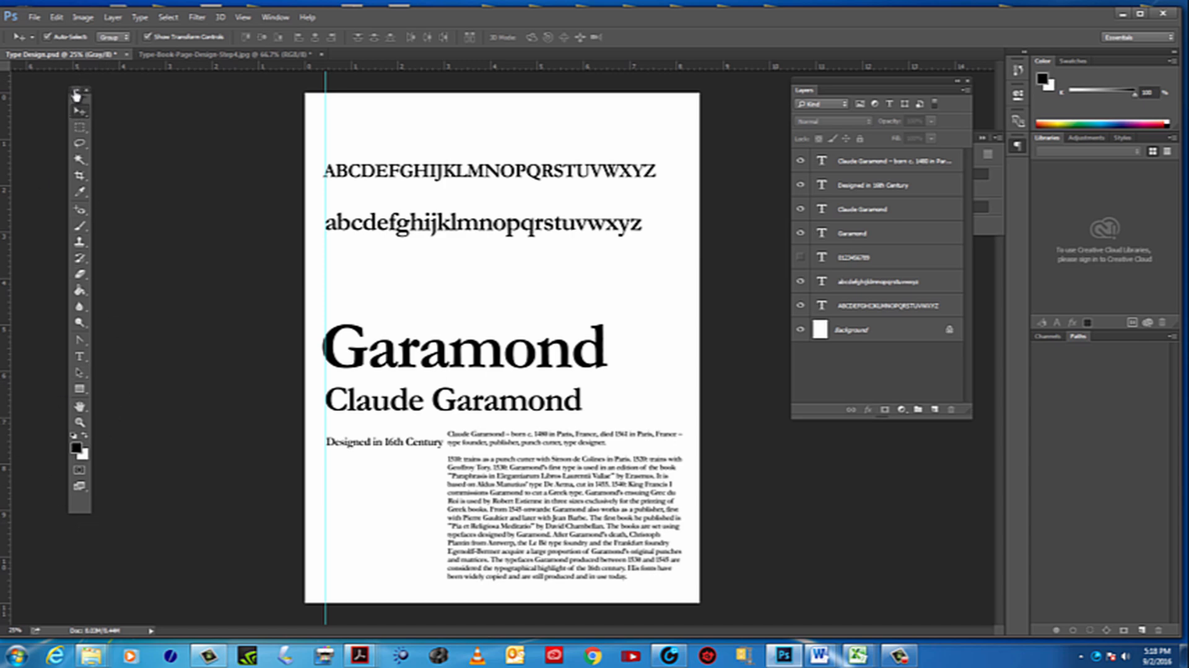
{"action": "left_click", "coordinate": [76, 92]}
{"action": "left_click", "coordinate": [106, 91]}
{"action": "left_click", "coordinate": [77, 92]}
{"action": "left_click", "coordinate": [95, 91]}
{"action": "left_click", "coordinate": [77, 91]}
{"action": "left_click_drag", "start_coordinate": [85, 93], "coordinate": [69, 99]}
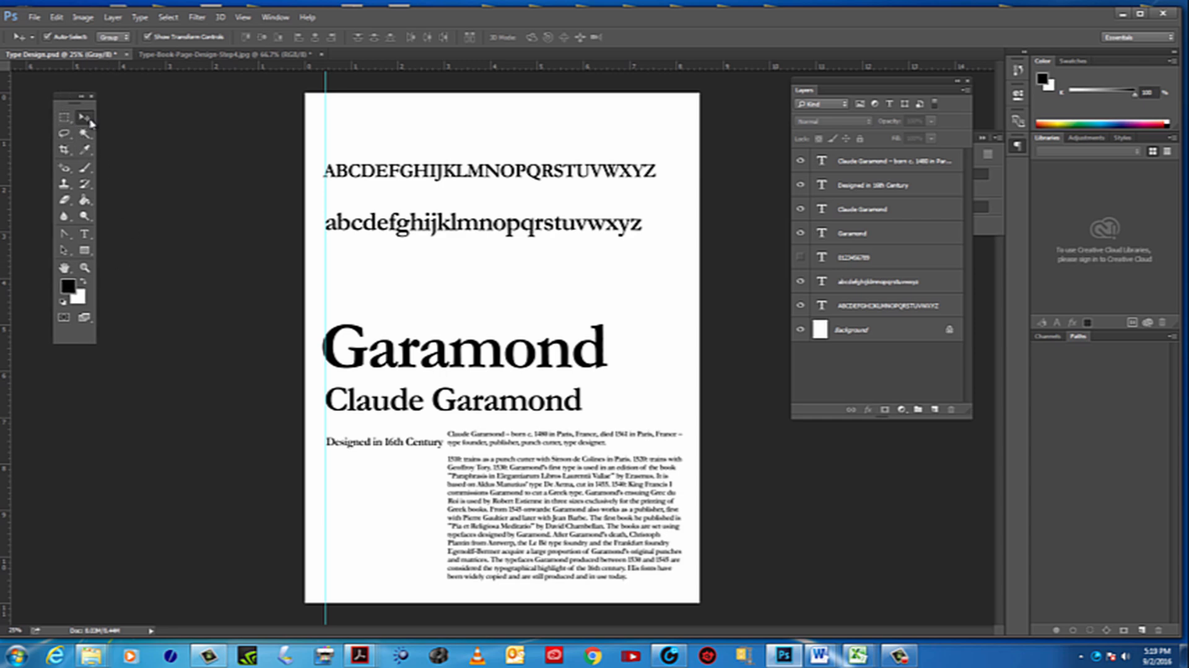
{"action": "left_click", "coordinate": [81, 96]}
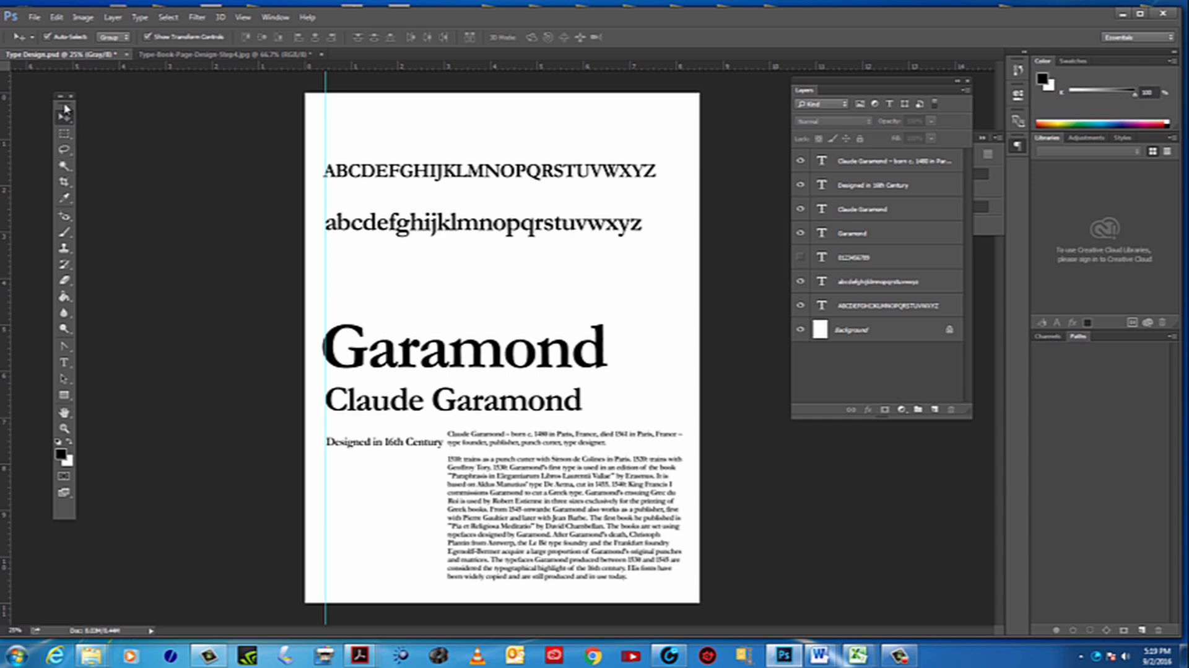
Show the Crop tool's thirds grid over the page with the Ratio preset, and commit the full-page crop
{"action": "left_click", "coordinate": [64, 183]}
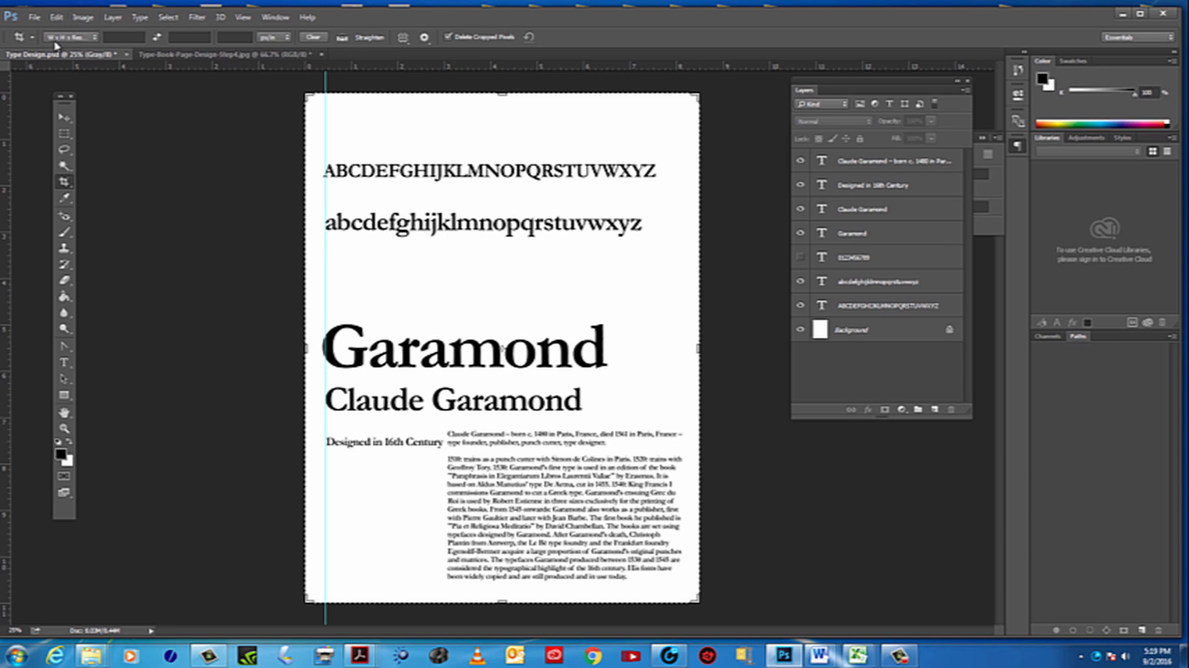
{"action": "left_click", "coordinate": [95, 37]}
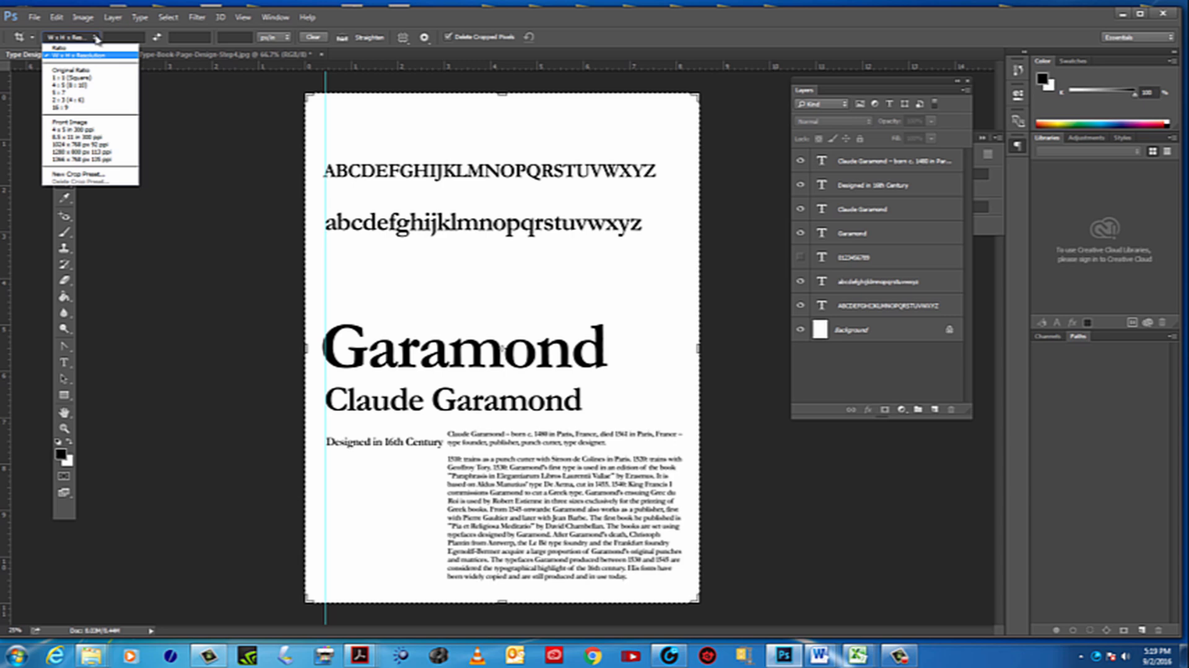
{"action": "left_click", "coordinate": [62, 48]}
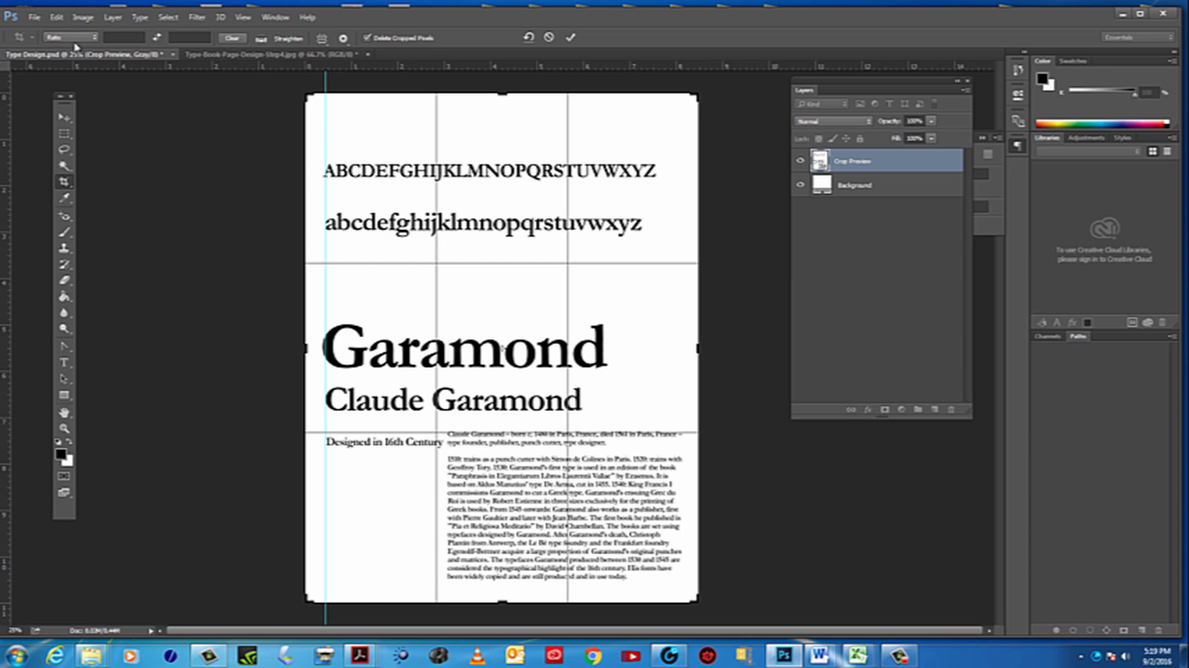
{"action": "left_click", "coordinate": [96, 41]}
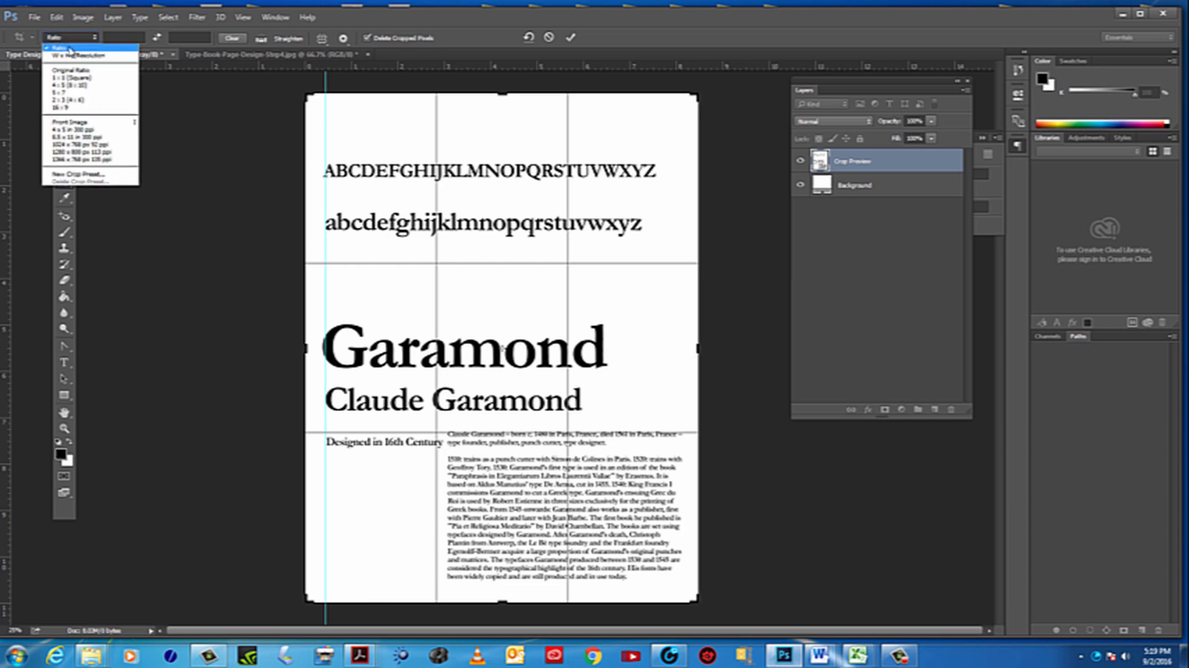
{"action": "left_click", "coordinate": [69, 50]}
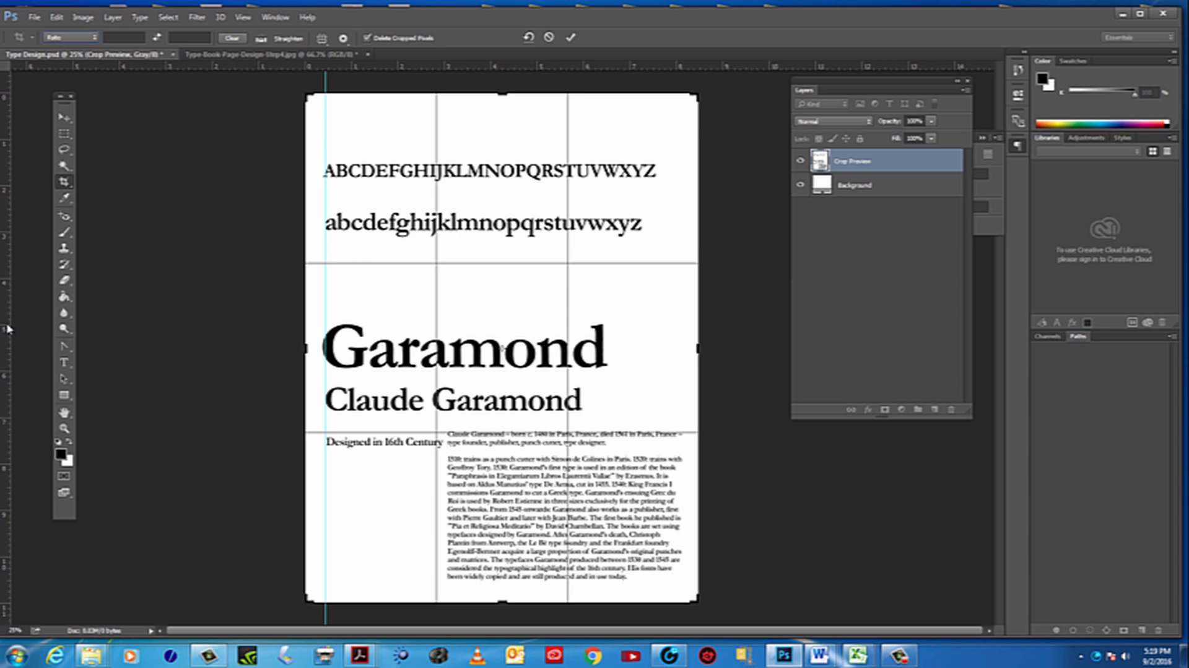
{"action": "left_click", "coordinate": [64, 122]}
{"action": "left_click", "coordinate": [600, 259]}
{"action": "left_click", "coordinate": [64, 119]}
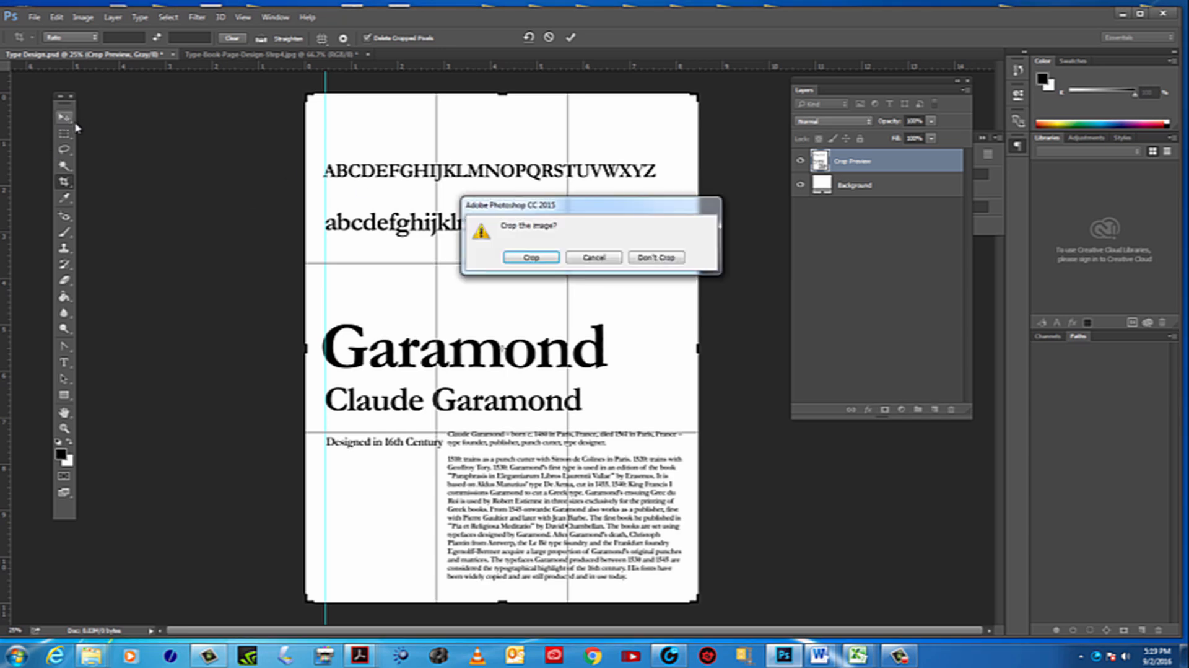
{"action": "left_click", "coordinate": [531, 258]}
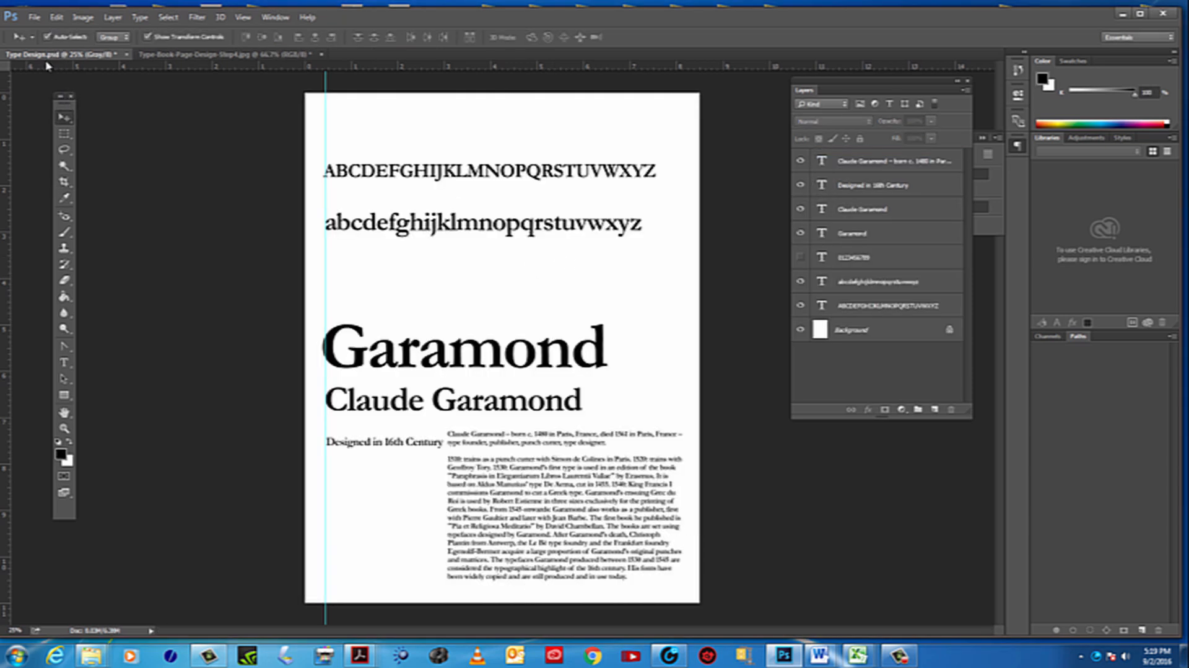
Start a W x H x Resolution crop and place two horizontal and two vertical guides along its rule-of-thirds lines
{"action": "left_click", "coordinate": [64, 181]}
{"action": "left_click", "coordinate": [93, 38]}
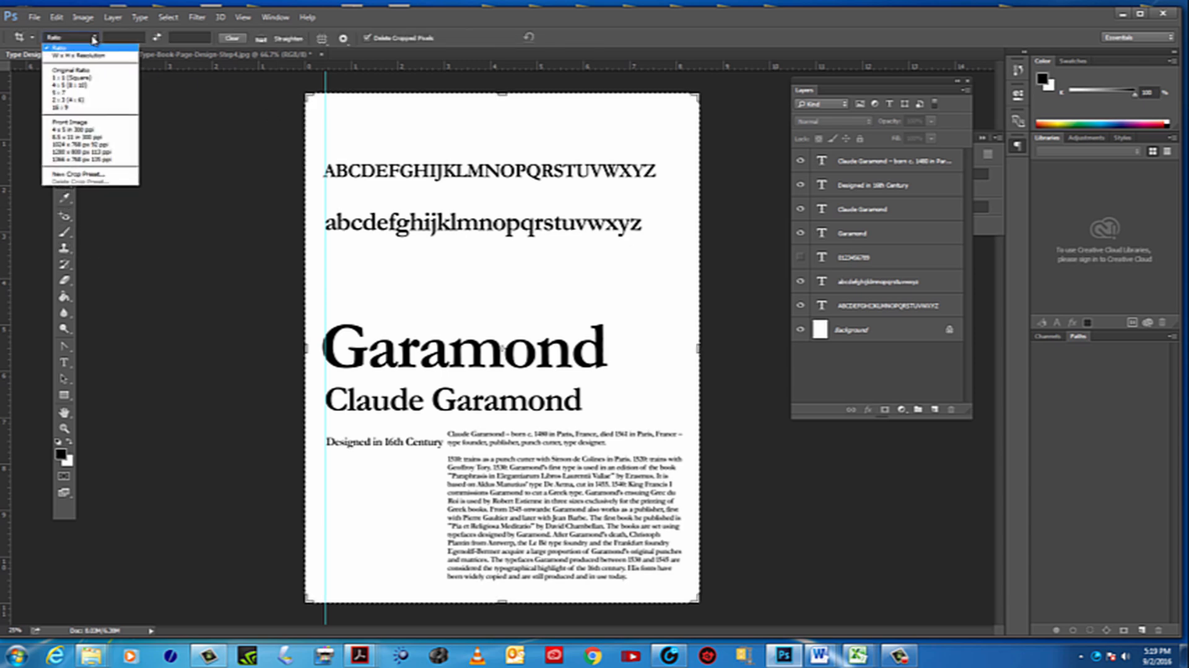
{"action": "left_click", "coordinate": [65, 56]}
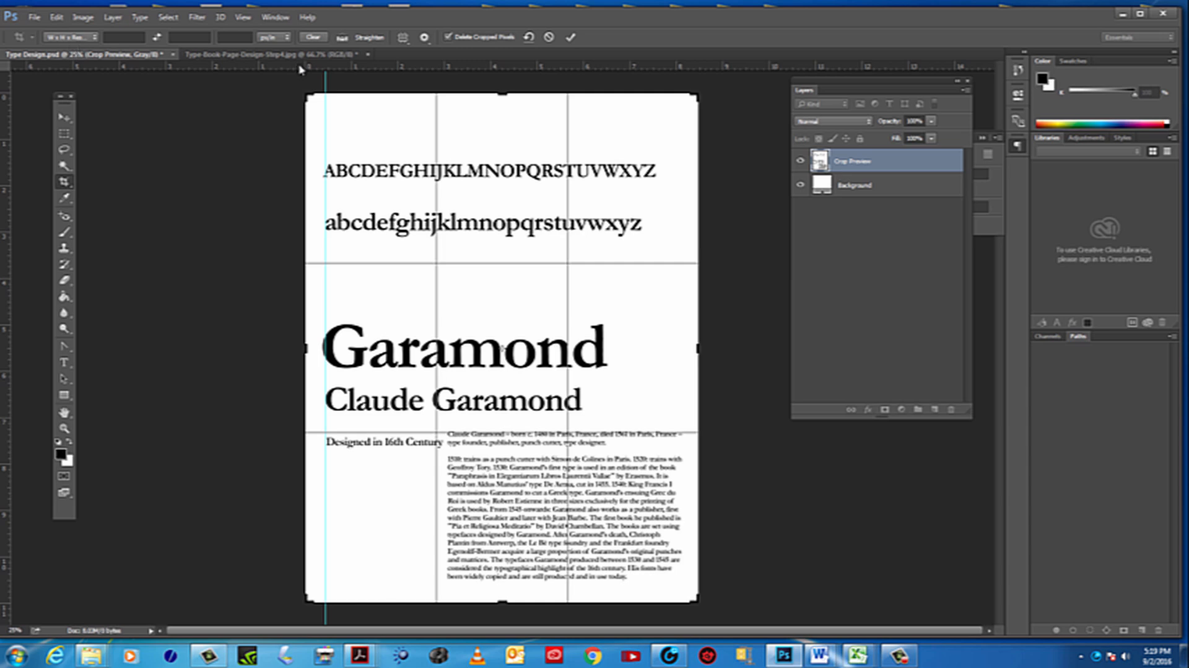
{"action": "left_click_drag", "start_coordinate": [299, 69], "coordinate": [273, 262]}
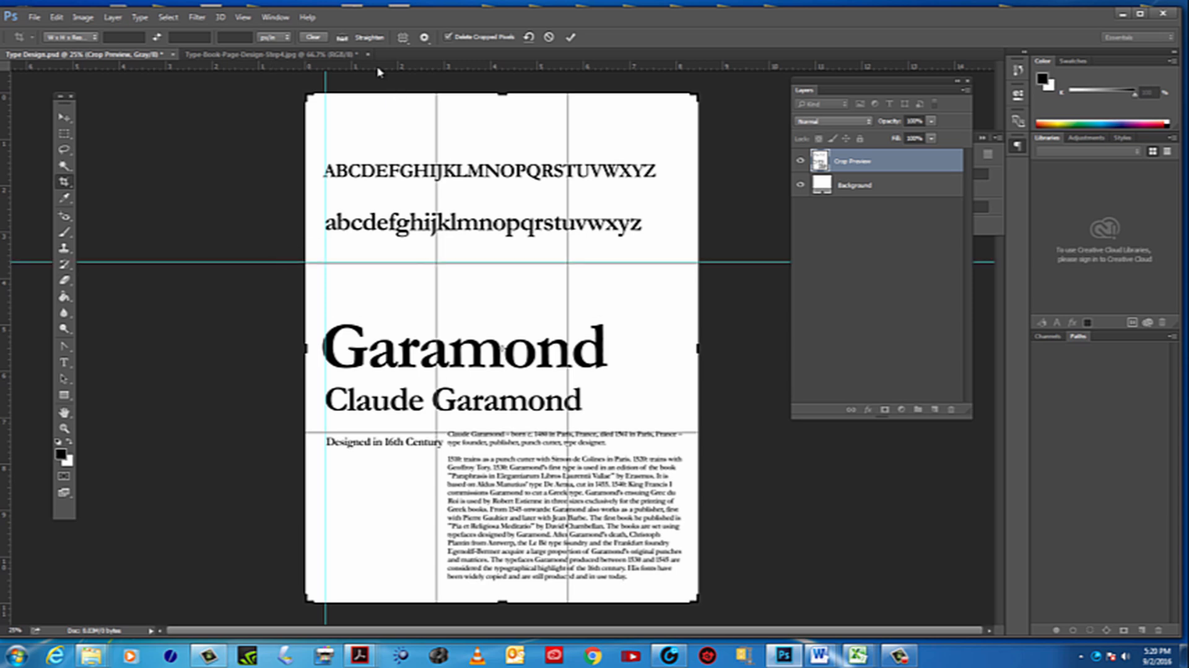
{"action": "left_click_drag", "start_coordinate": [381, 66], "coordinate": [447, 432]}
{"action": "left_click_drag", "start_coordinate": [8, 345], "coordinate": [436, 347]}
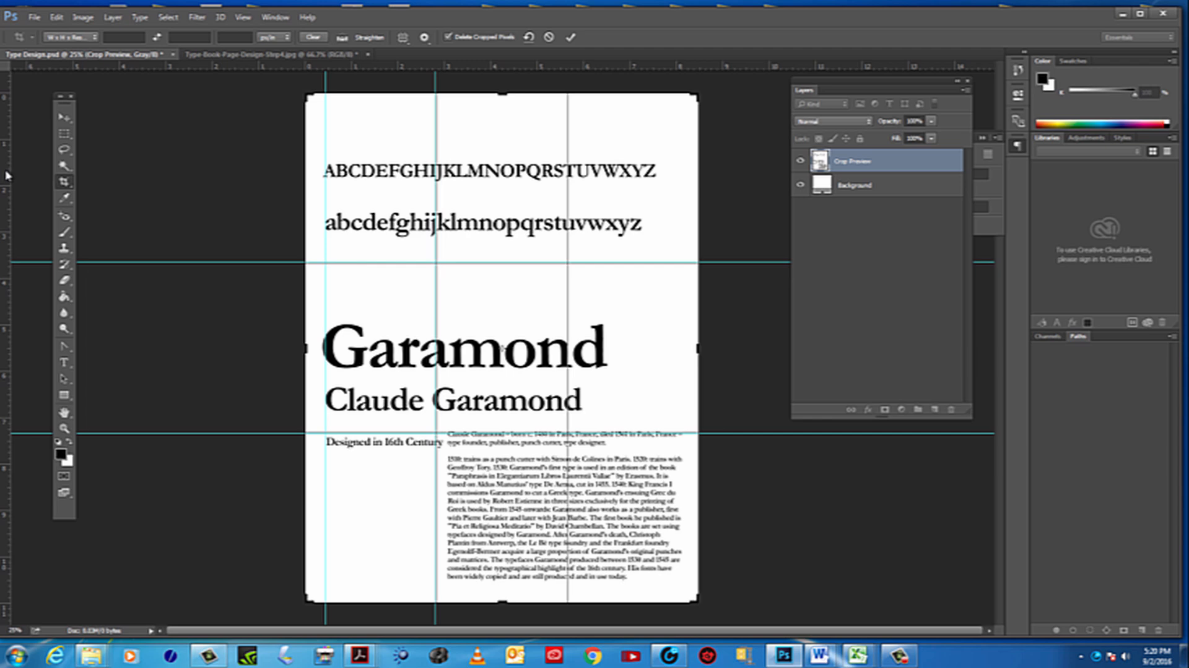
{"action": "left_click_drag", "start_coordinate": [6, 175], "coordinate": [568, 231]}
Hide the guides over the page and cancel the pending crop
{"action": "left_click", "coordinate": [244, 19]}
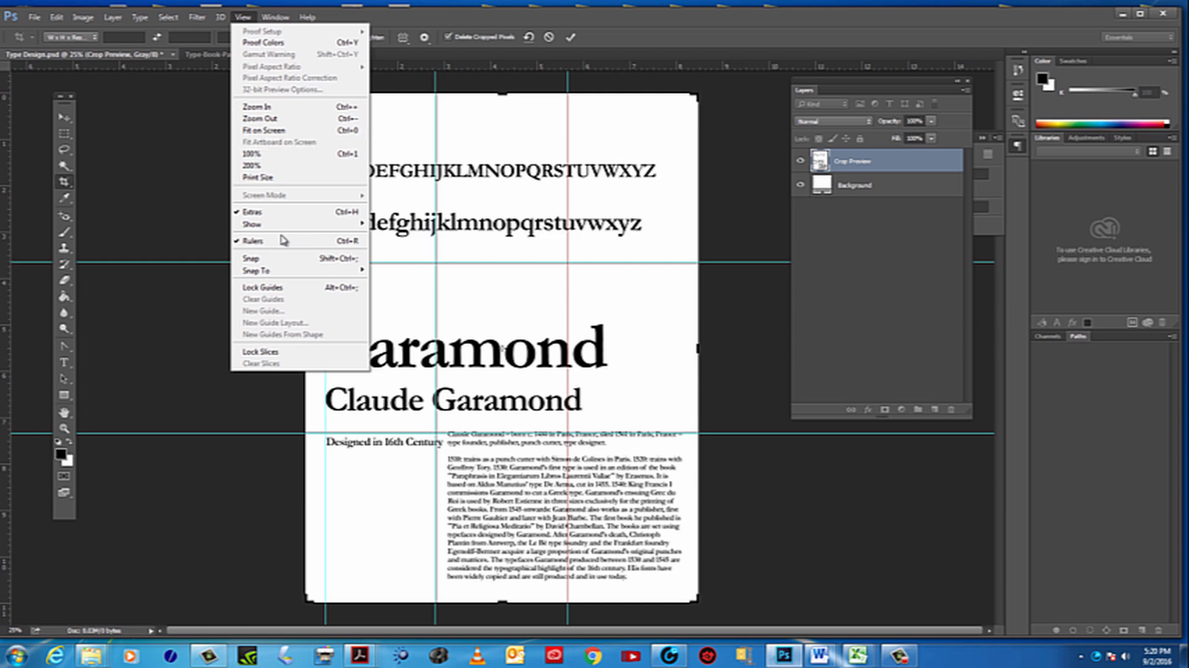
{"action": "mouse_move", "coordinate": [268, 224]}
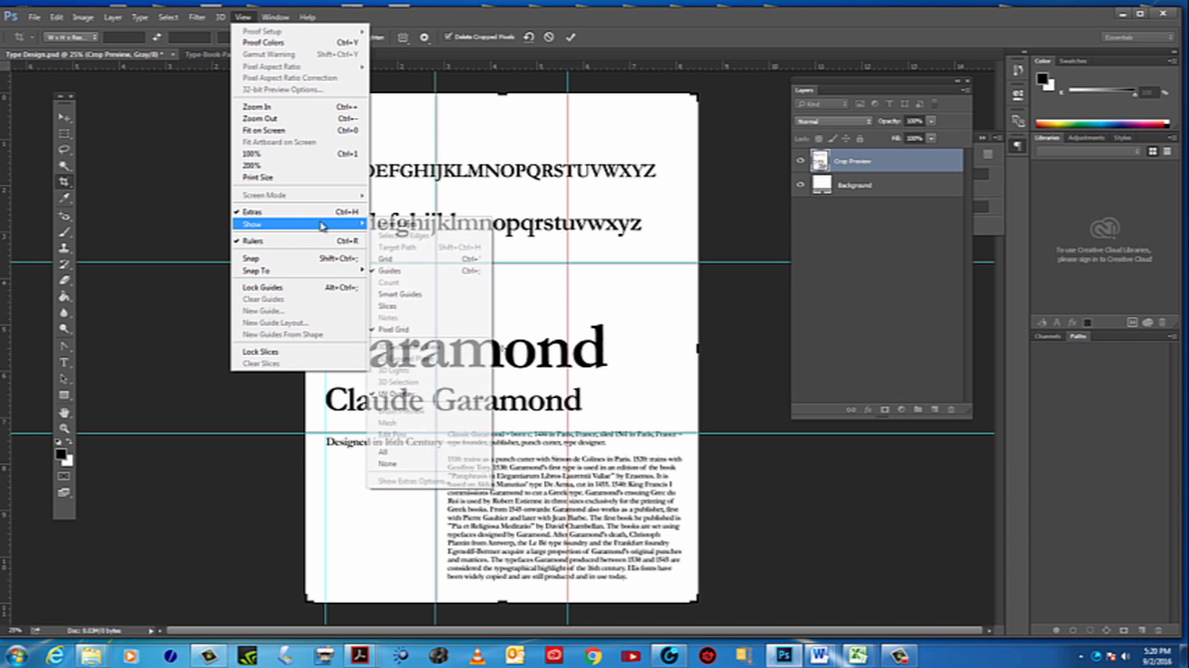
{"action": "left_click", "coordinate": [446, 272]}
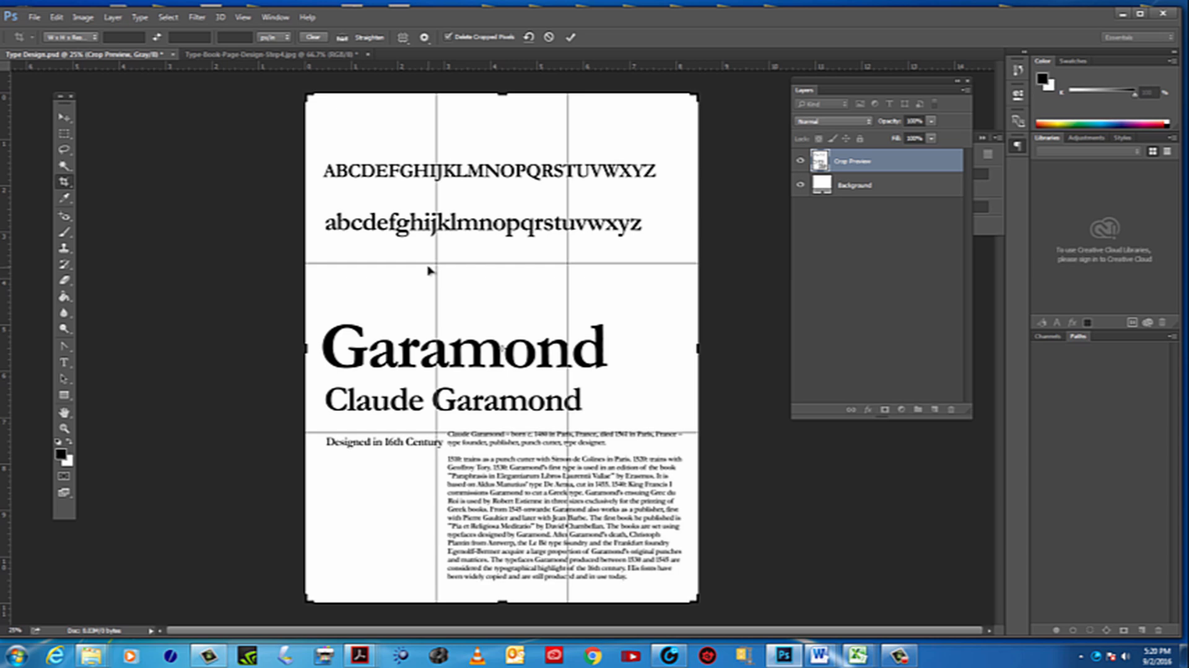
{"action": "key", "text": "Escape"}
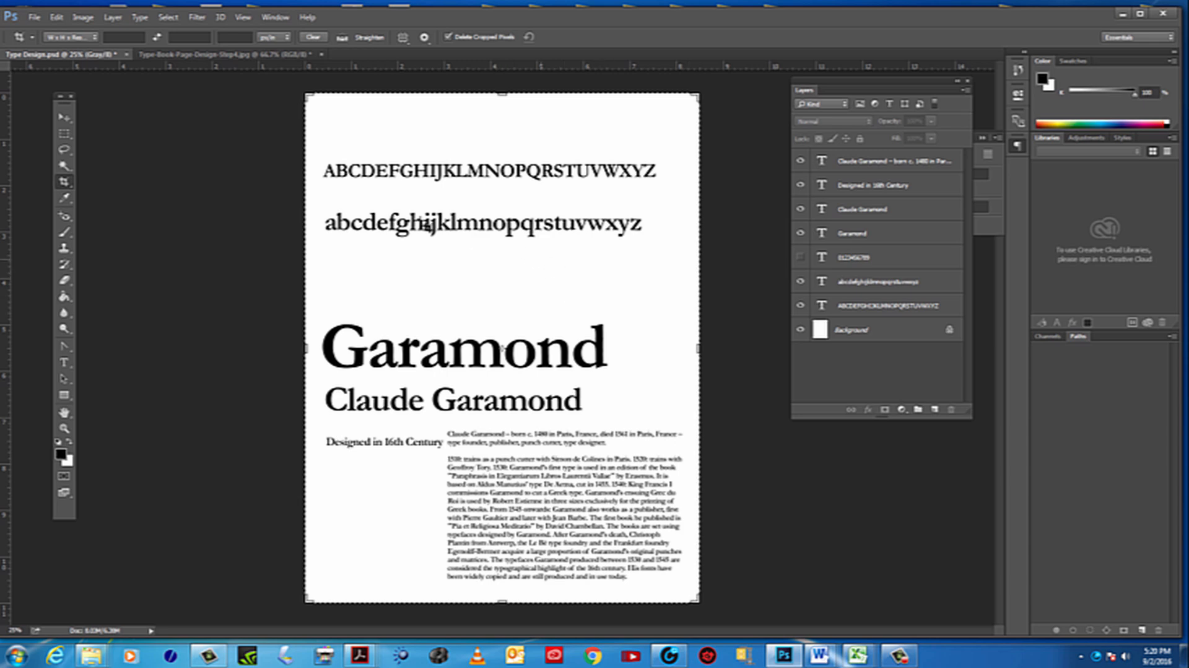
Show the Crop tool's thirds grid over the full page with the Original Ratio preset
{"action": "left_click", "coordinate": [63, 185]}
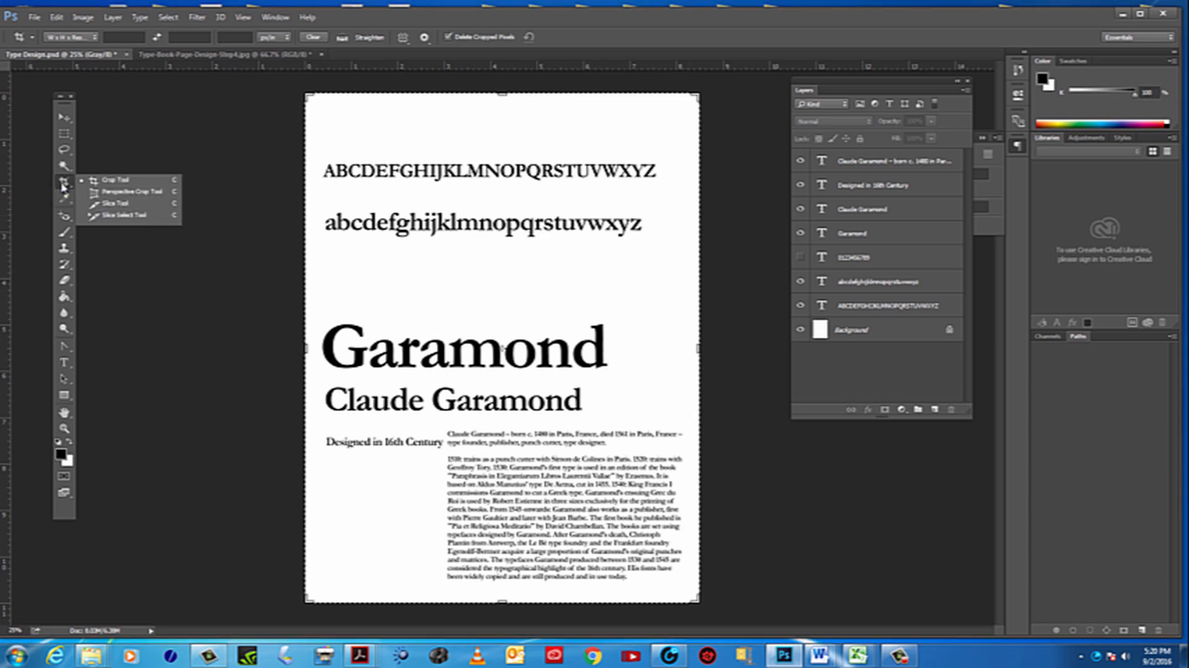
{"action": "left_click", "coordinate": [64, 186]}
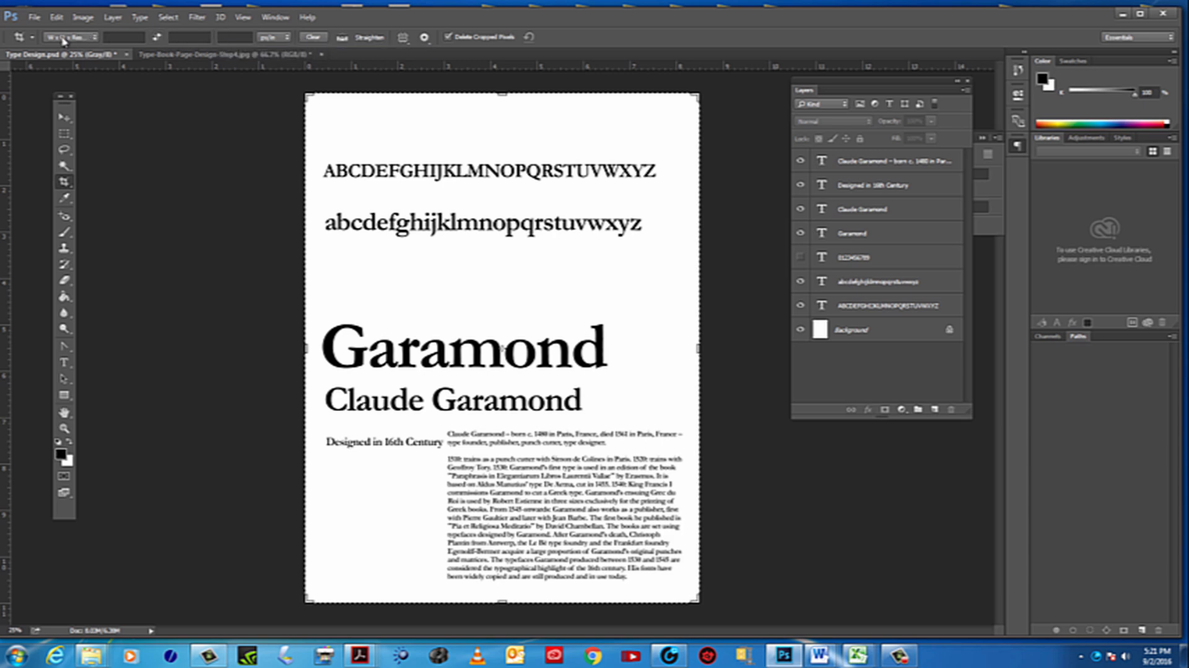
{"action": "left_click", "coordinate": [96, 38]}
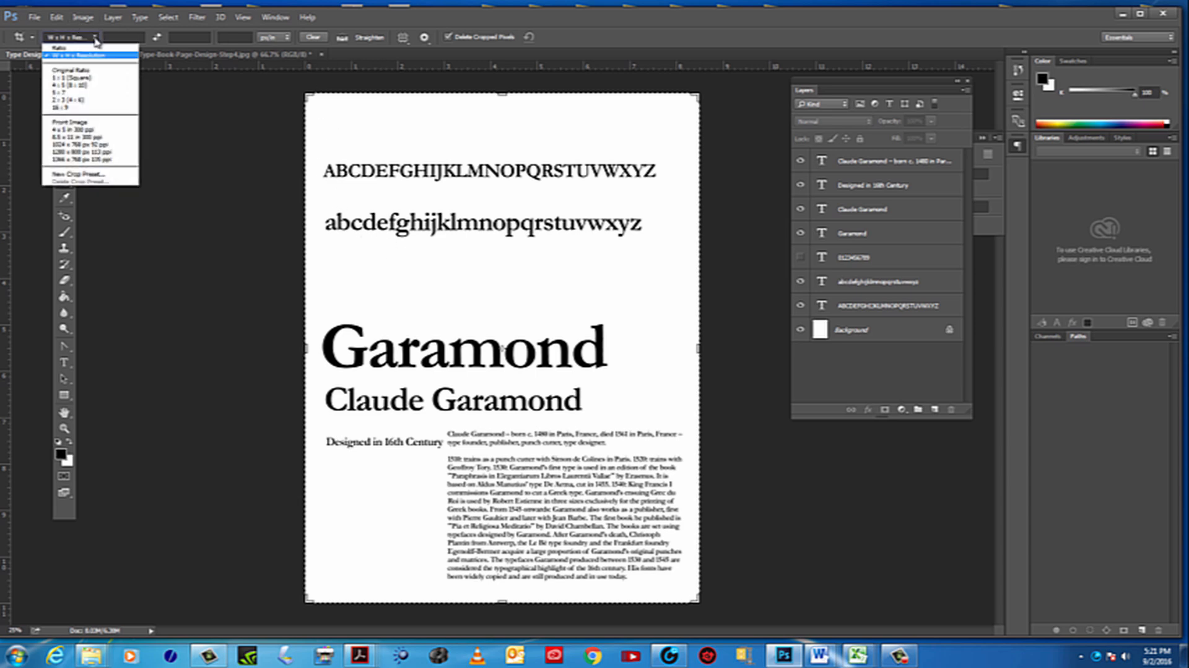
{"action": "left_click", "coordinate": [78, 72]}
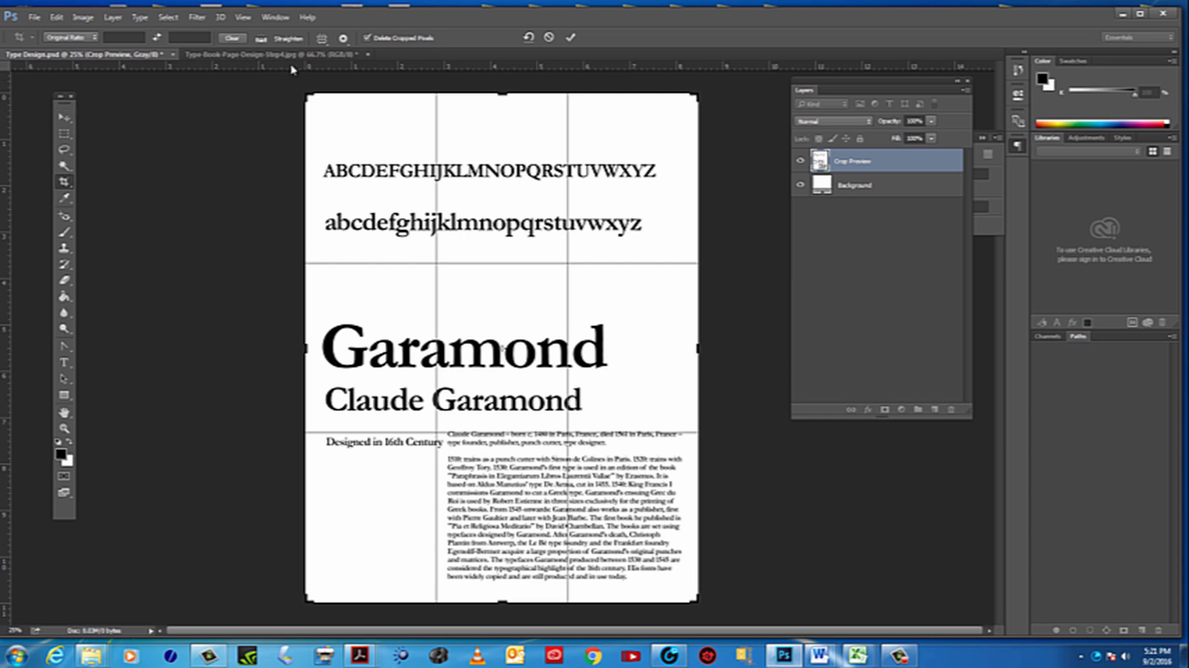
Hide the rulers and show them again around the document
{"action": "left_click", "coordinate": [243, 16]}
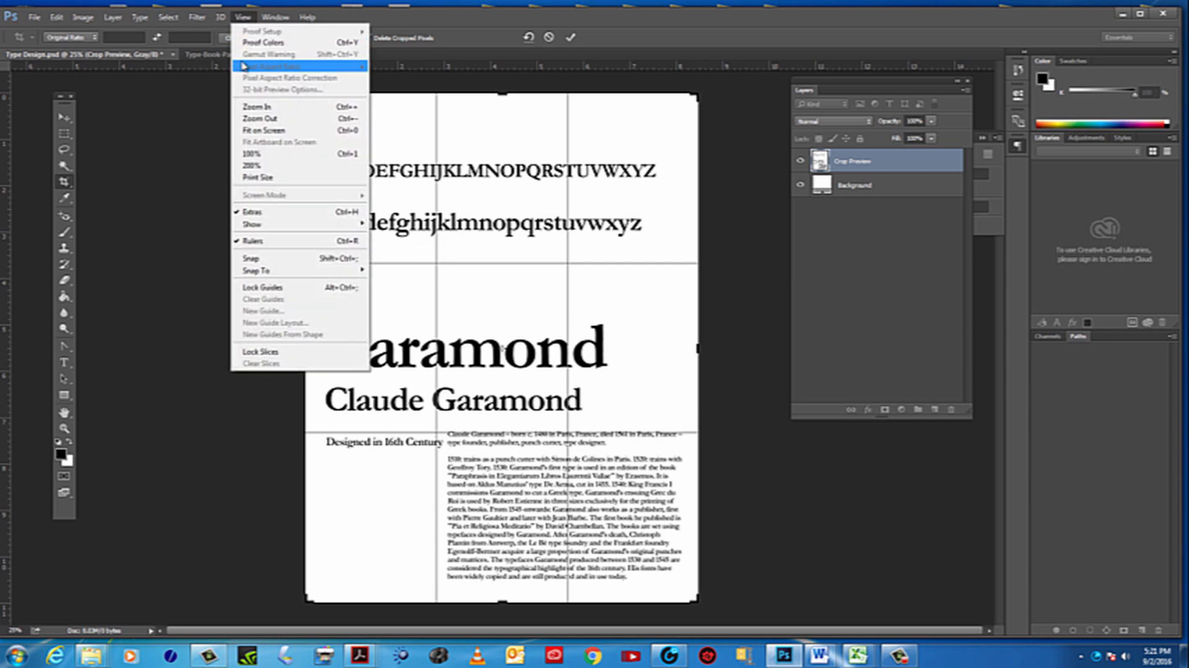
{"action": "left_click", "coordinate": [253, 241]}
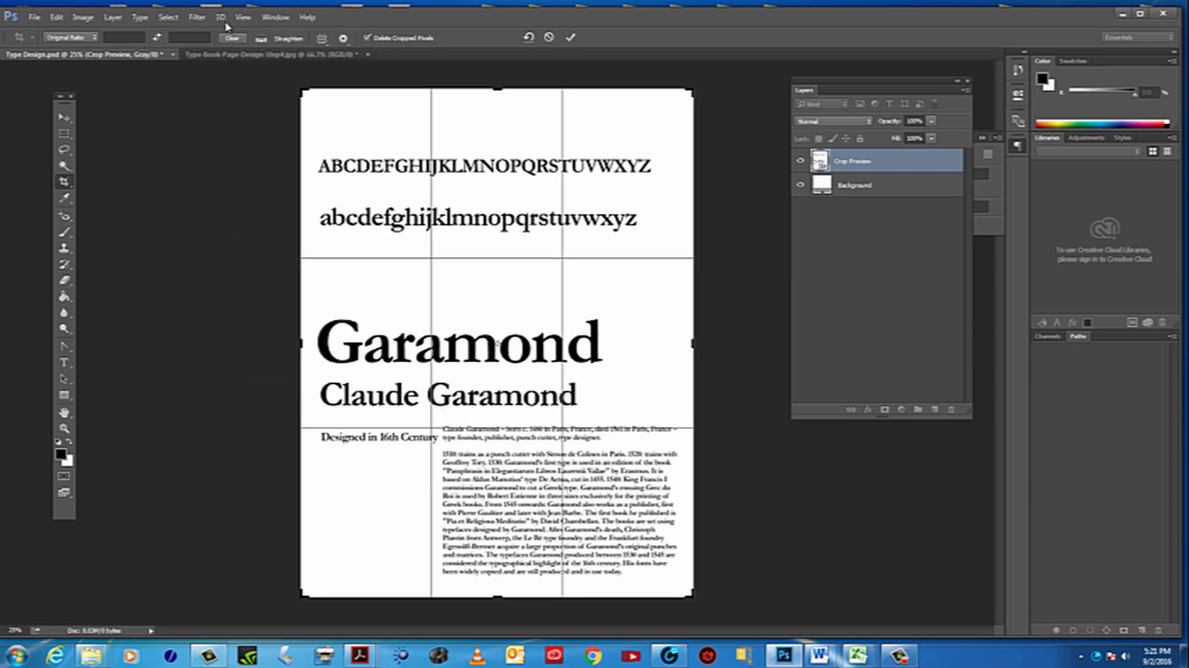
{"action": "left_click", "coordinate": [241, 17]}
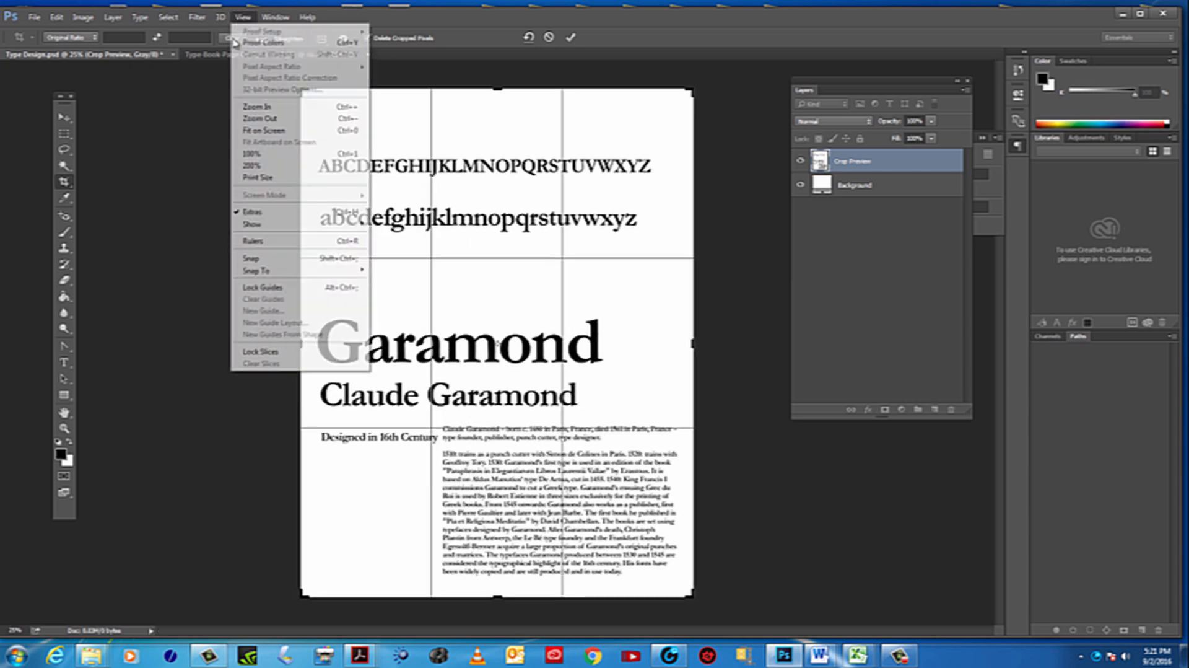
{"action": "left_click", "coordinate": [260, 241]}
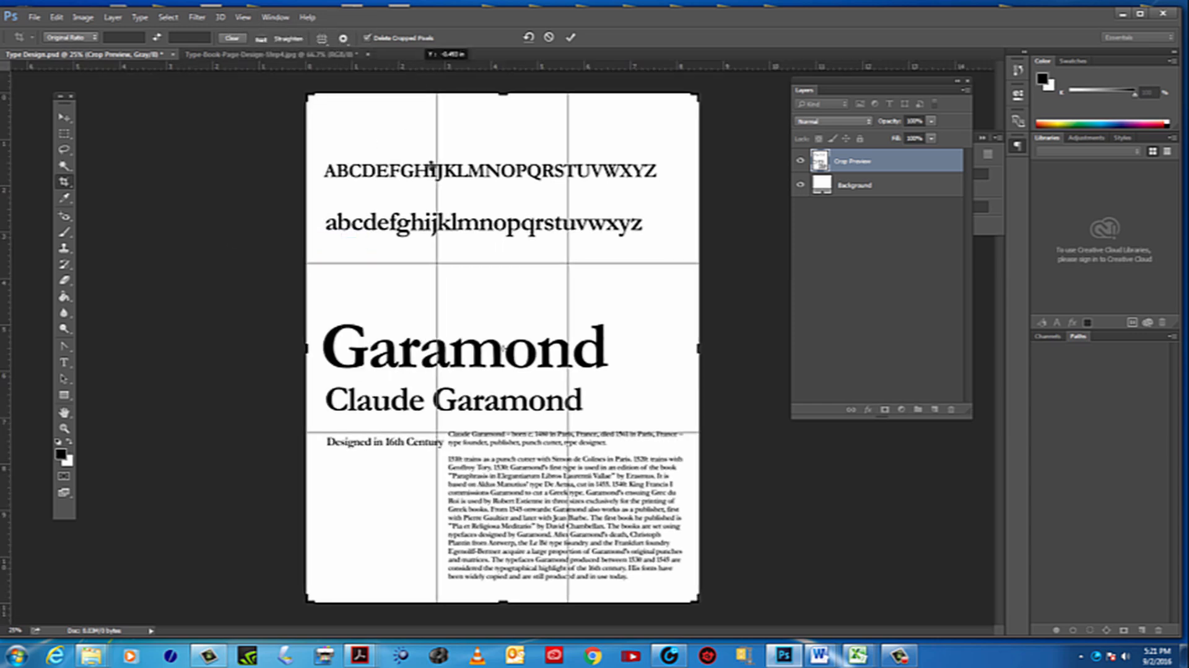
Try to place two horizontal and two vertical guides along the crop grid's thirds lines
{"action": "left_click_drag", "start_coordinate": [428, 65], "coordinate": [428, 266]}
{"action": "left_click_drag", "start_coordinate": [439, 73], "coordinate": [524, 436]}
{"action": "left_click_drag", "start_coordinate": [7, 273], "coordinate": [437, 298]}
{"action": "left_click_drag", "start_coordinate": [53, 159], "coordinate": [567, 217]}
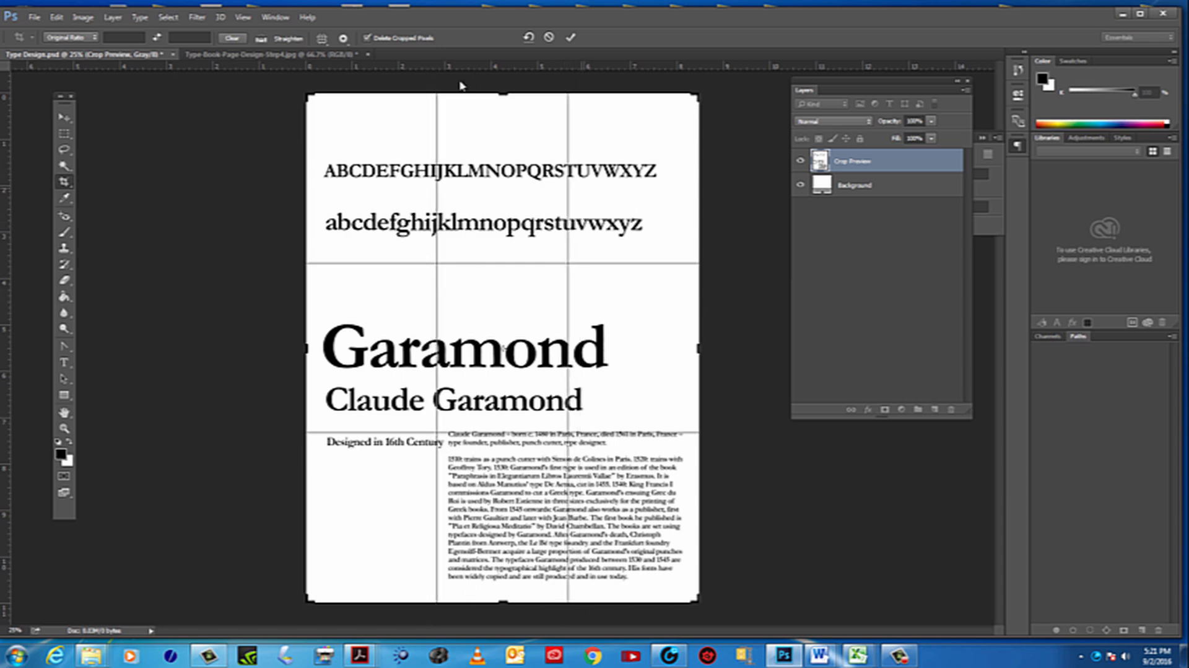
Switch the crop preset to Ratio and commit the full-page crop
{"action": "left_click", "coordinate": [93, 42]}
{"action": "left_click", "coordinate": [83, 52]}
{"action": "left_click", "coordinate": [64, 117]}
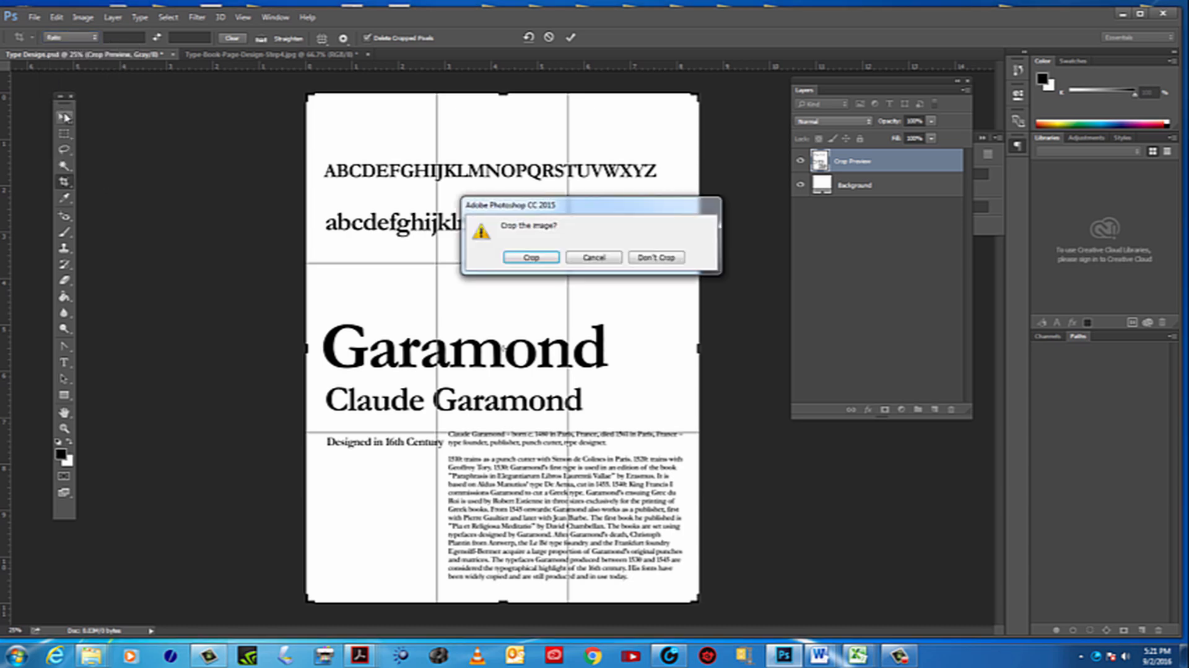
{"action": "left_click", "coordinate": [531, 257]}
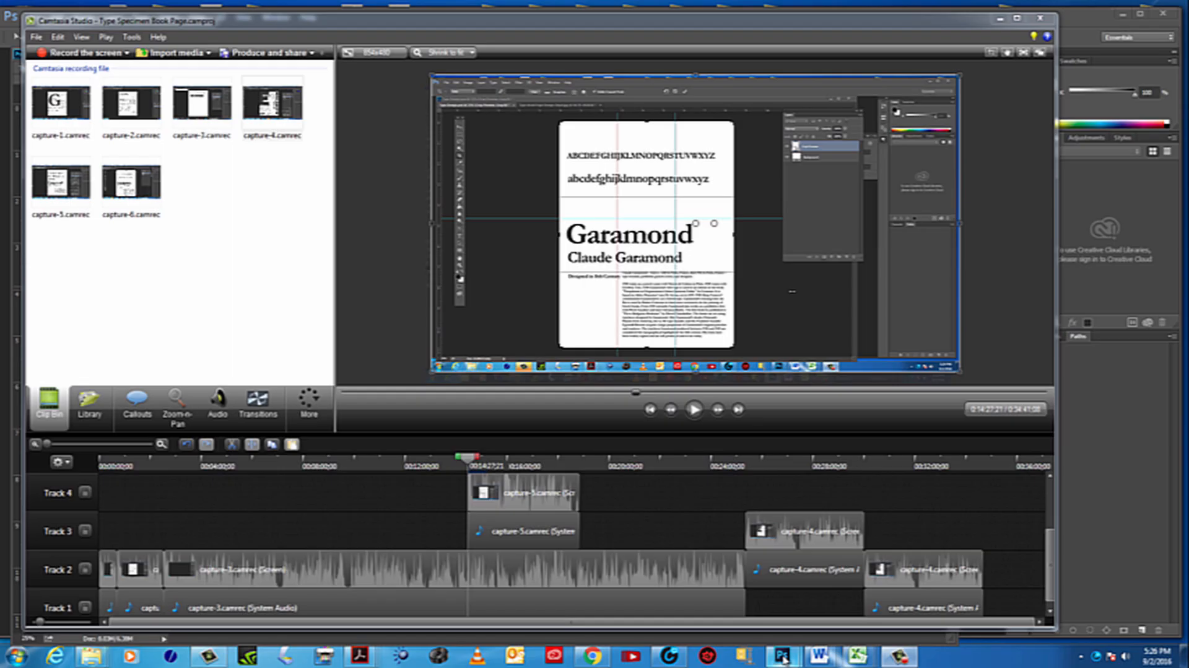
Switch back to Photoshop and show the Crop tool's thirds grid over the full page with the Original Ratio preset
{"action": "mouse_move", "coordinate": [784, 654]}
{"action": "left_click", "coordinate": [735, 601]}
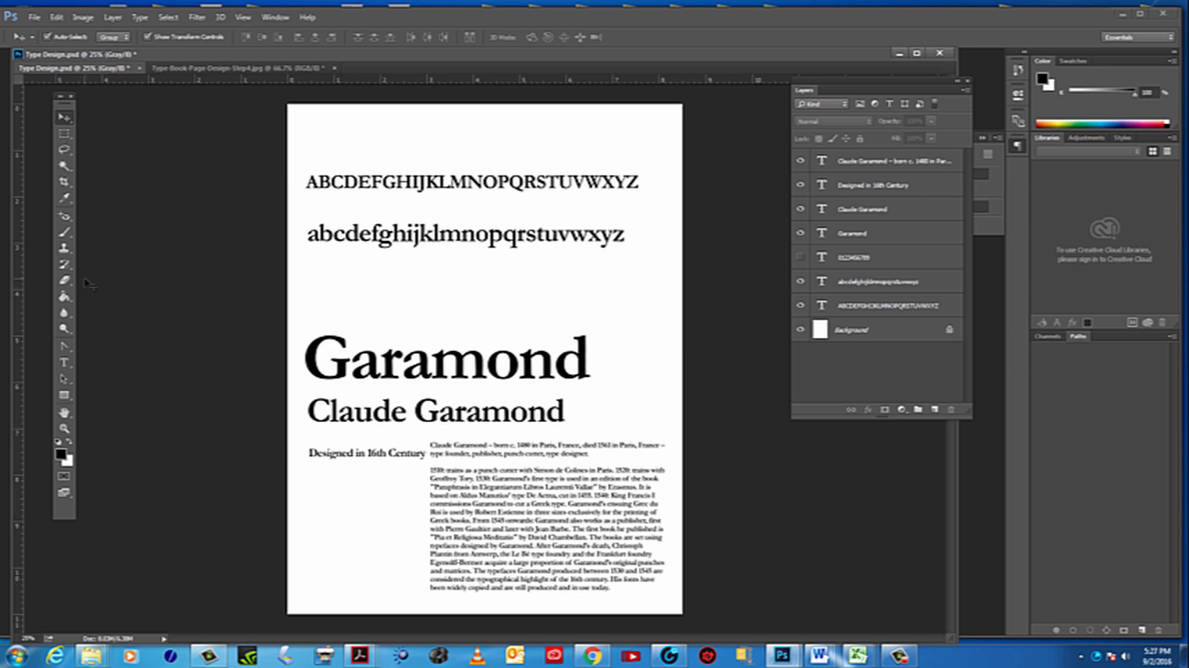
{"action": "left_click", "coordinate": [64, 182]}
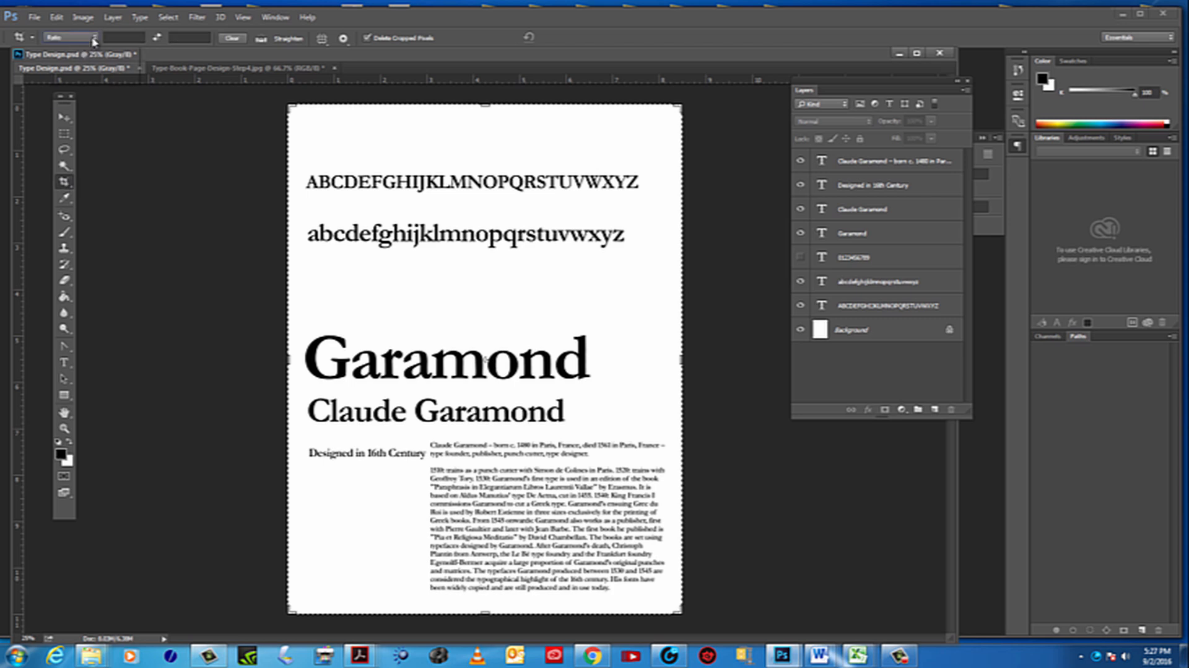
{"action": "left_click", "coordinate": [94, 39]}
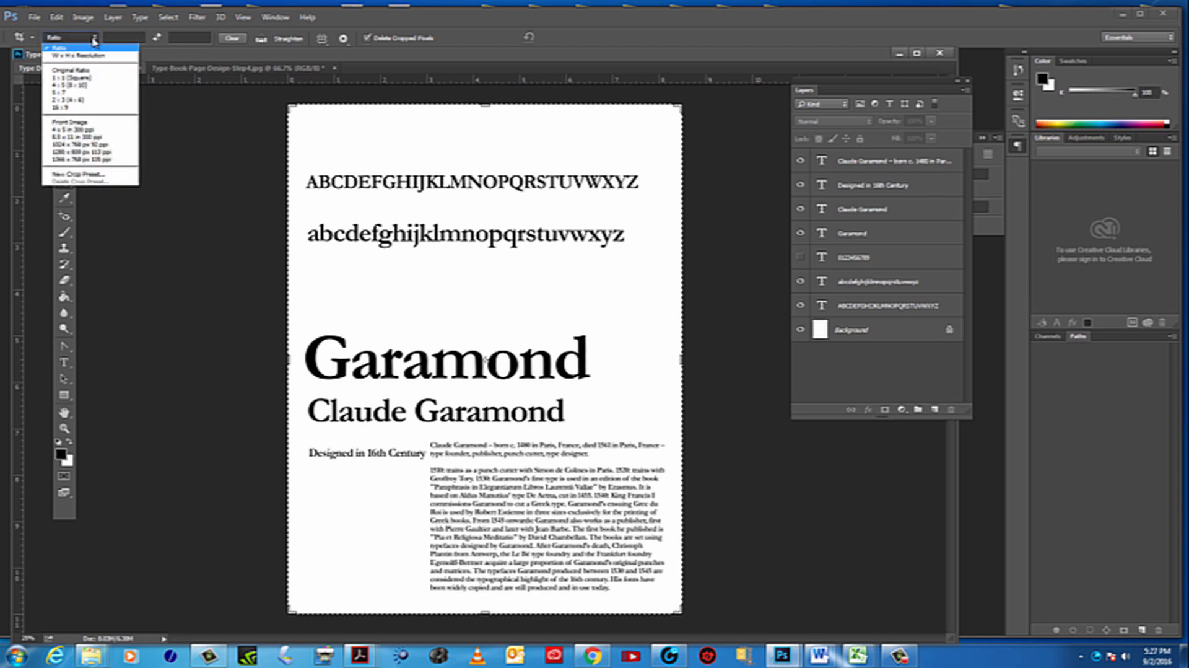
{"action": "left_click", "coordinate": [70, 70]}
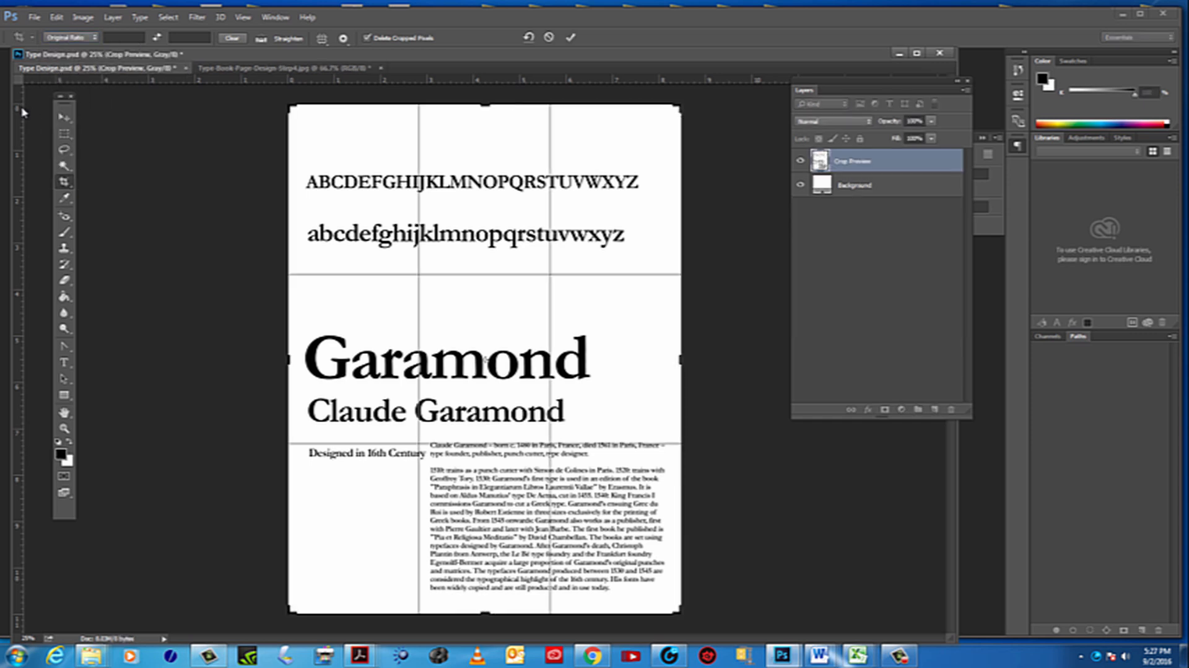
Place two vertical and two horizontal guides along the crop grid's thirds lines and commit the full-page crop
{"action": "left_click_drag", "start_coordinate": [18, 115], "coordinate": [420, 159]}
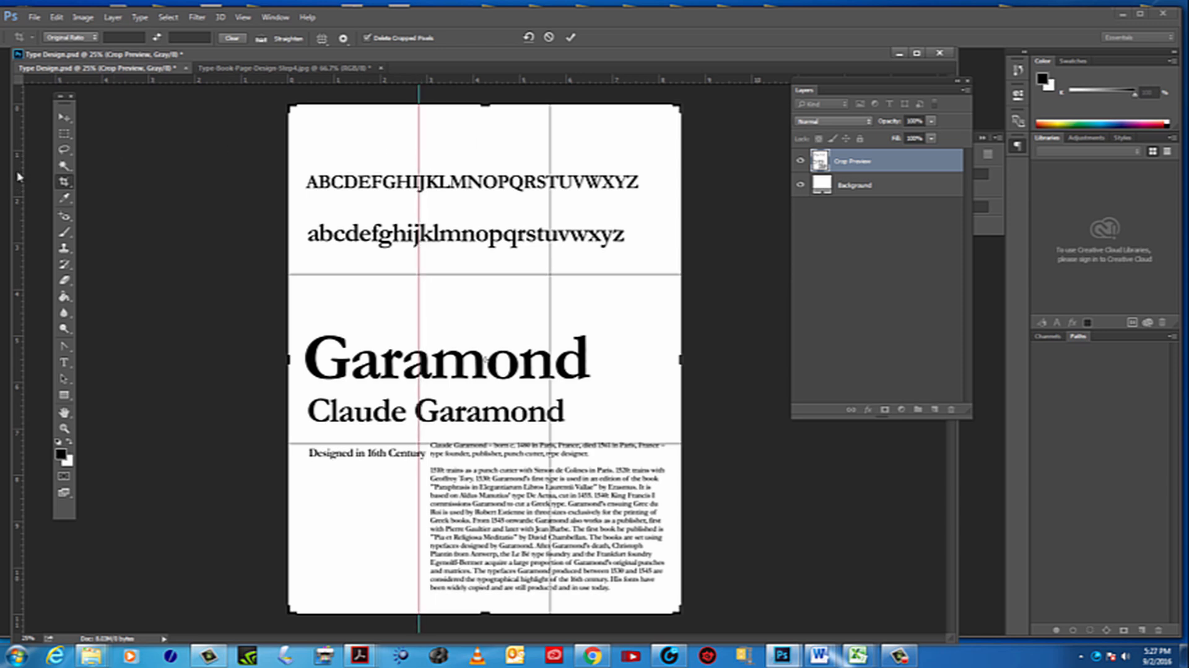
{"action": "left_click_drag", "start_coordinate": [19, 176], "coordinate": [550, 210]}
{"action": "left_click_drag", "start_coordinate": [199, 85], "coordinate": [213, 274]}
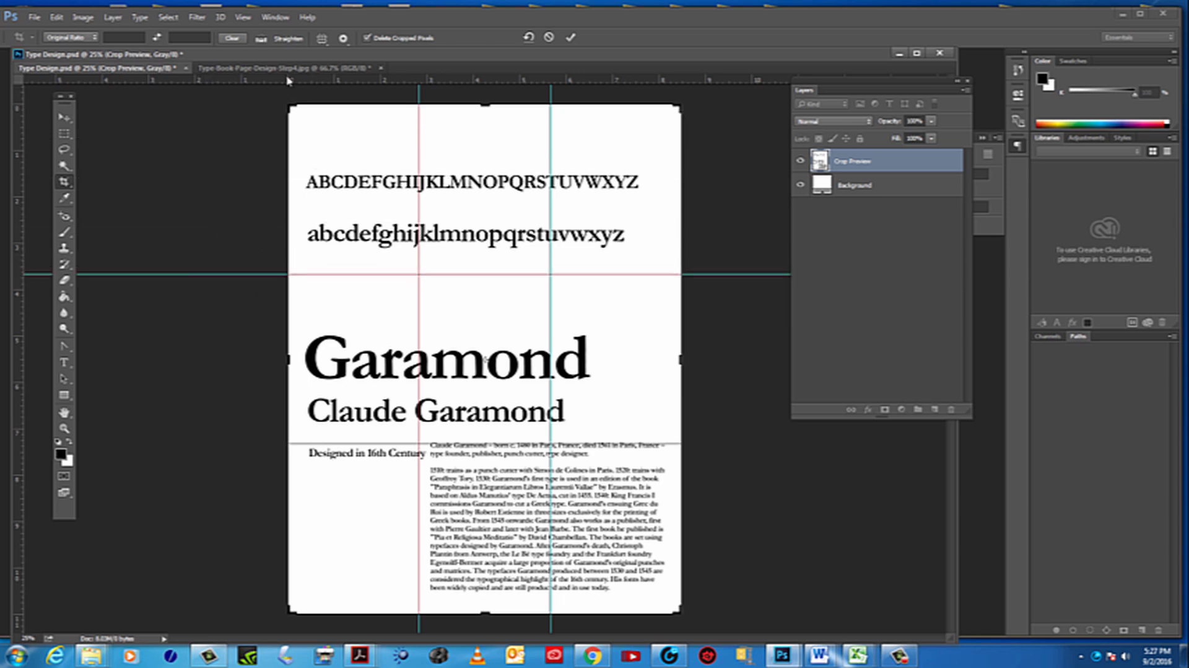
{"action": "left_click_drag", "start_coordinate": [288, 79], "coordinate": [342, 442]}
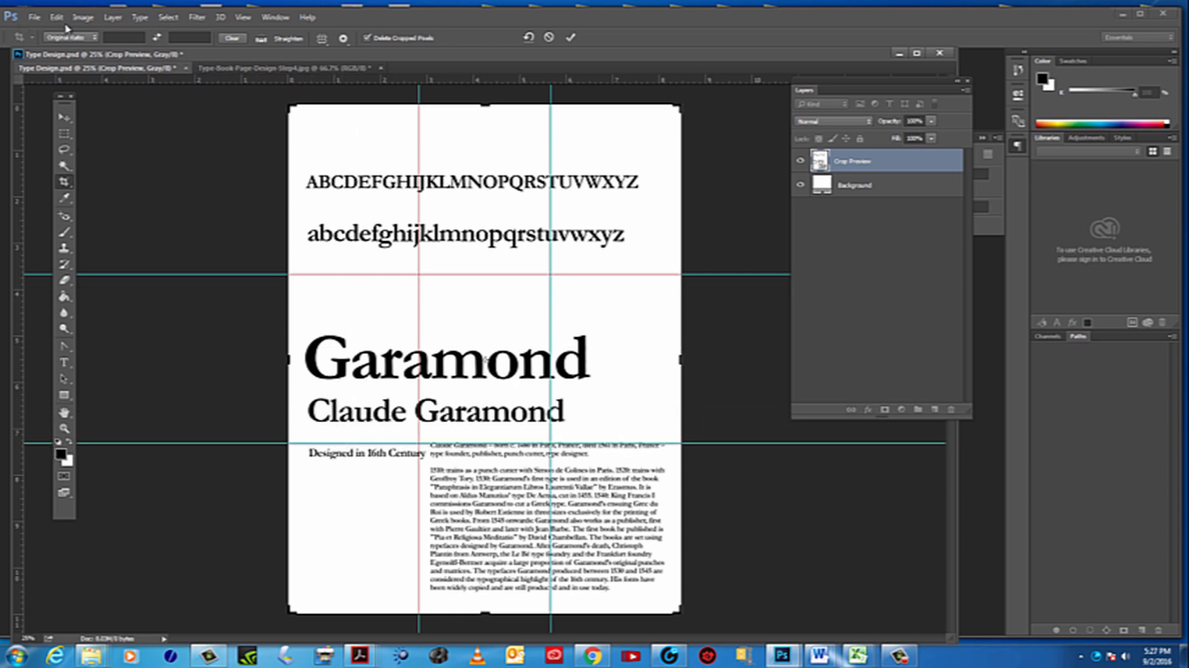
{"action": "left_click", "coordinate": [35, 17]}
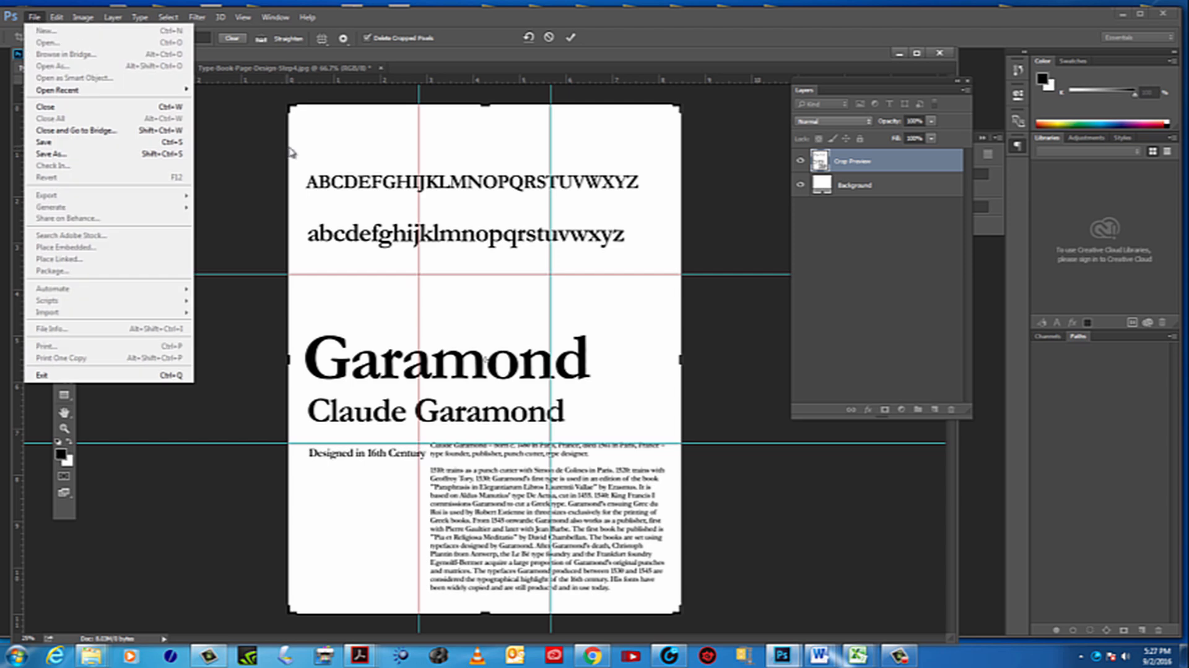
{"action": "left_click", "coordinate": [384, 167]}
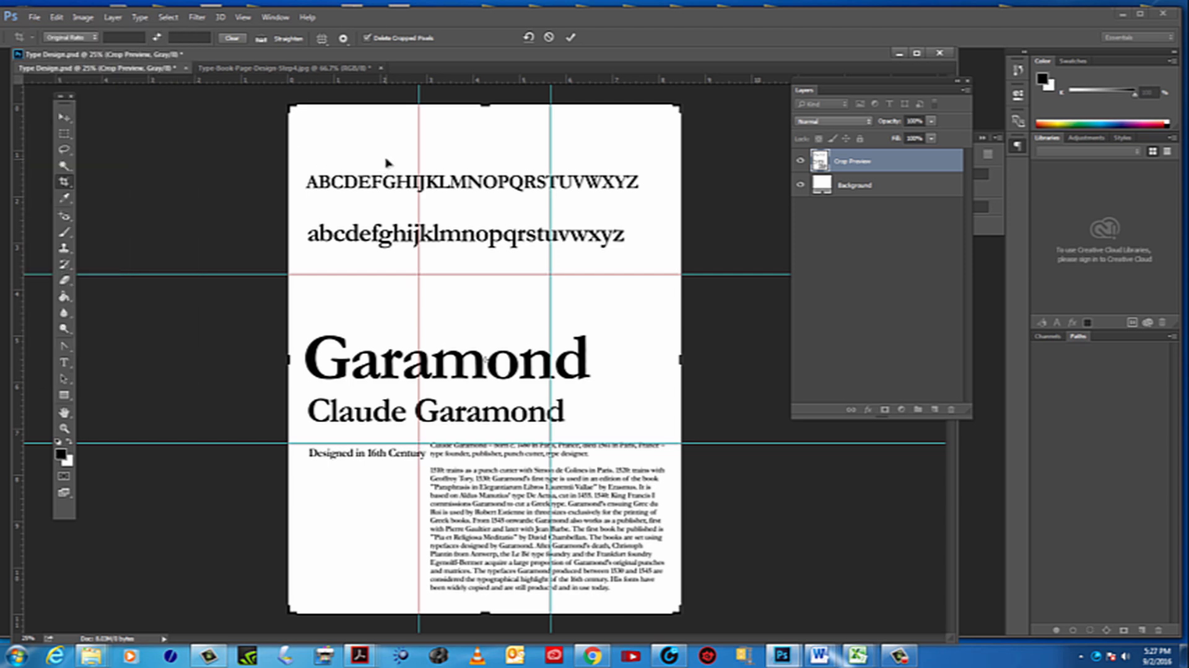
{"action": "left_click", "coordinate": [65, 119]}
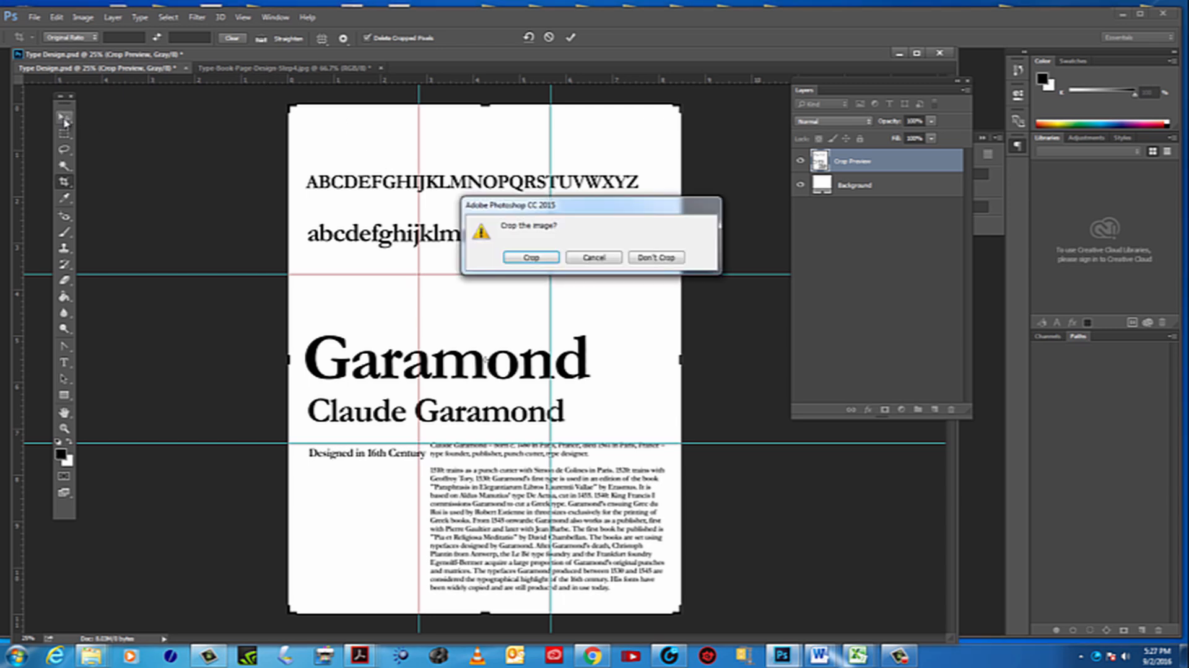
{"action": "left_click", "coordinate": [536, 257]}
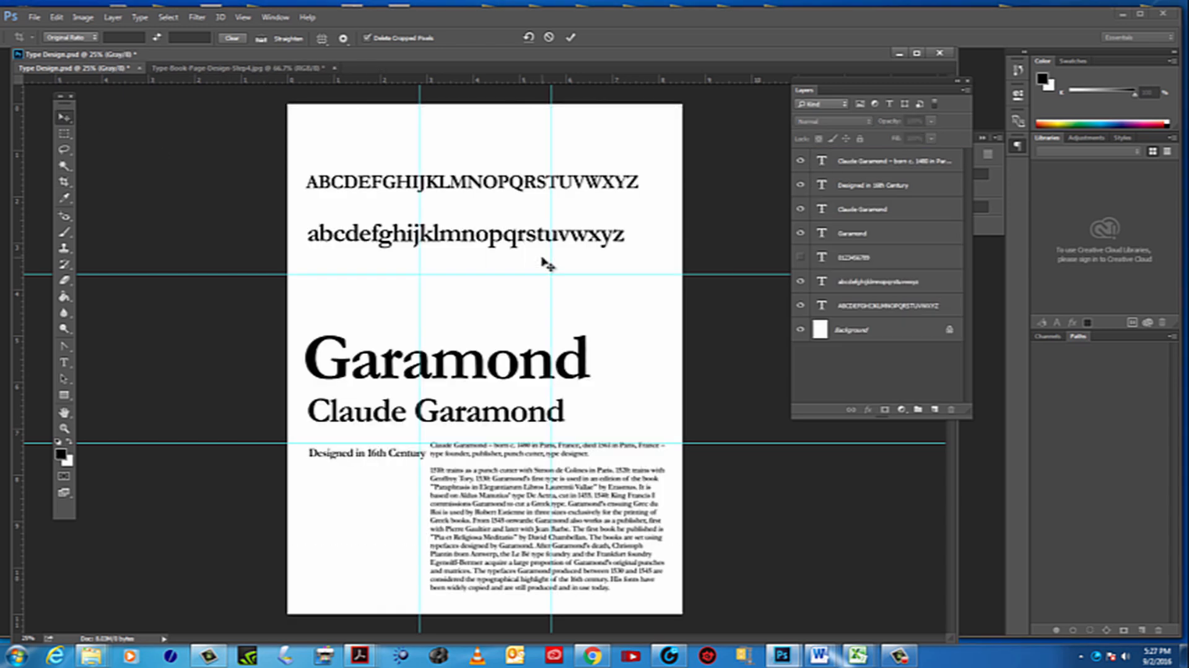
{"action": "left_click", "coordinate": [64, 428]}
{"action": "left_click", "coordinate": [573, 412]}
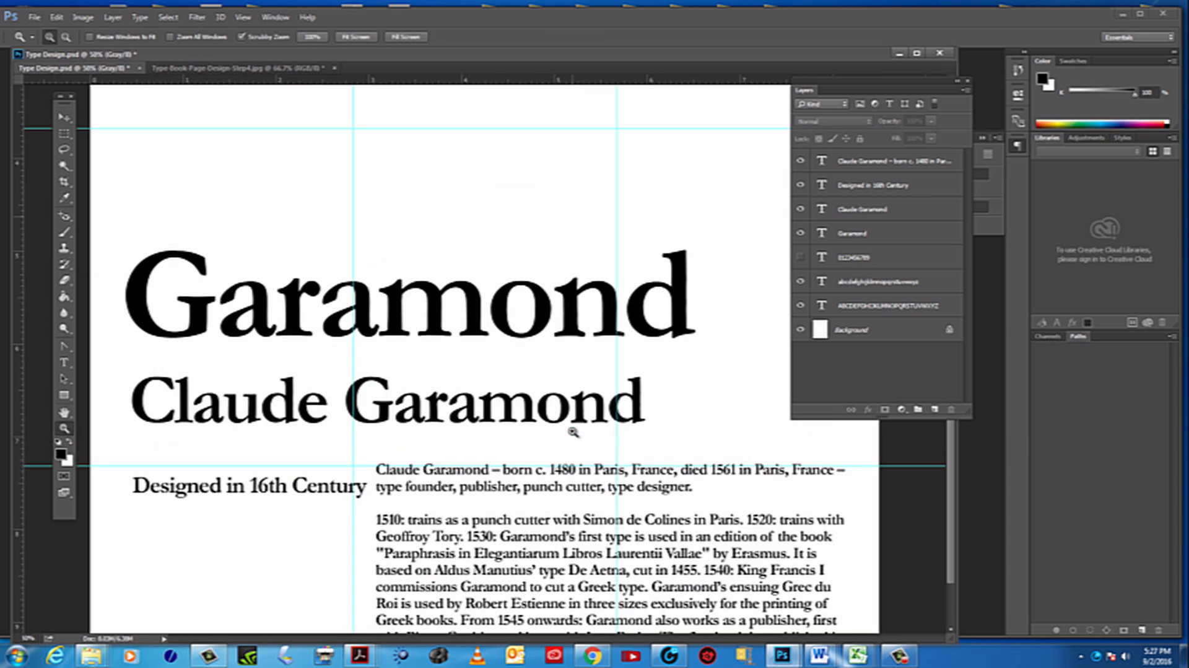
{"action": "left_click", "coordinate": [563, 429], "text": "alt"}
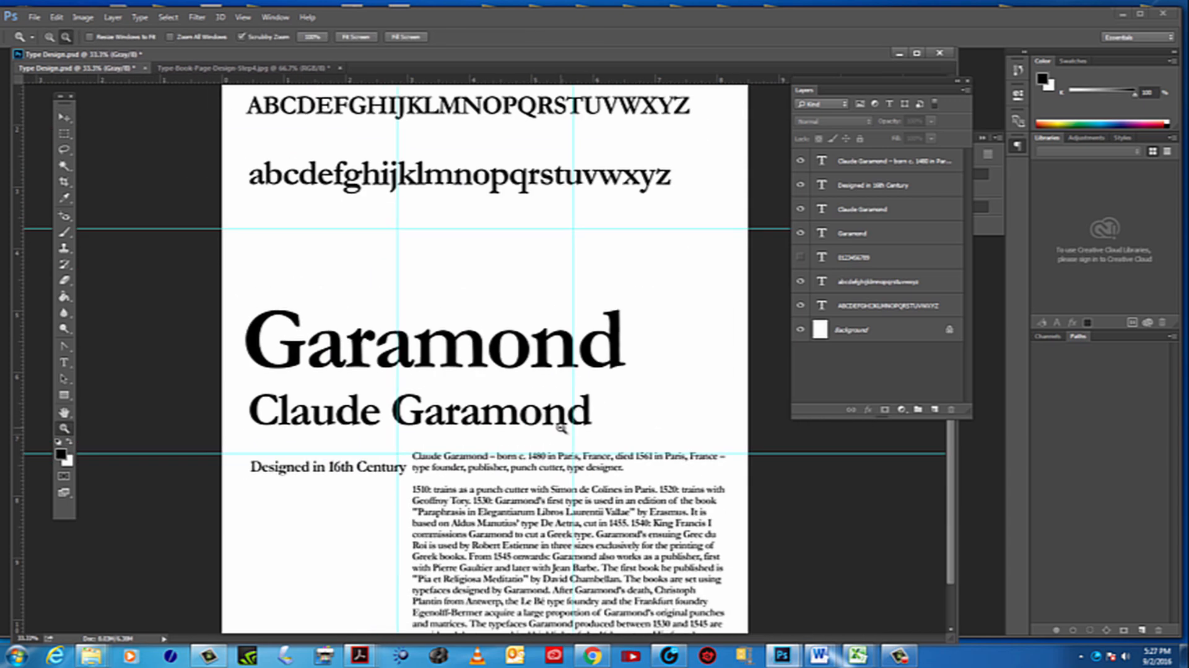
{"action": "left_click", "coordinate": [563, 428], "text": "alt"}
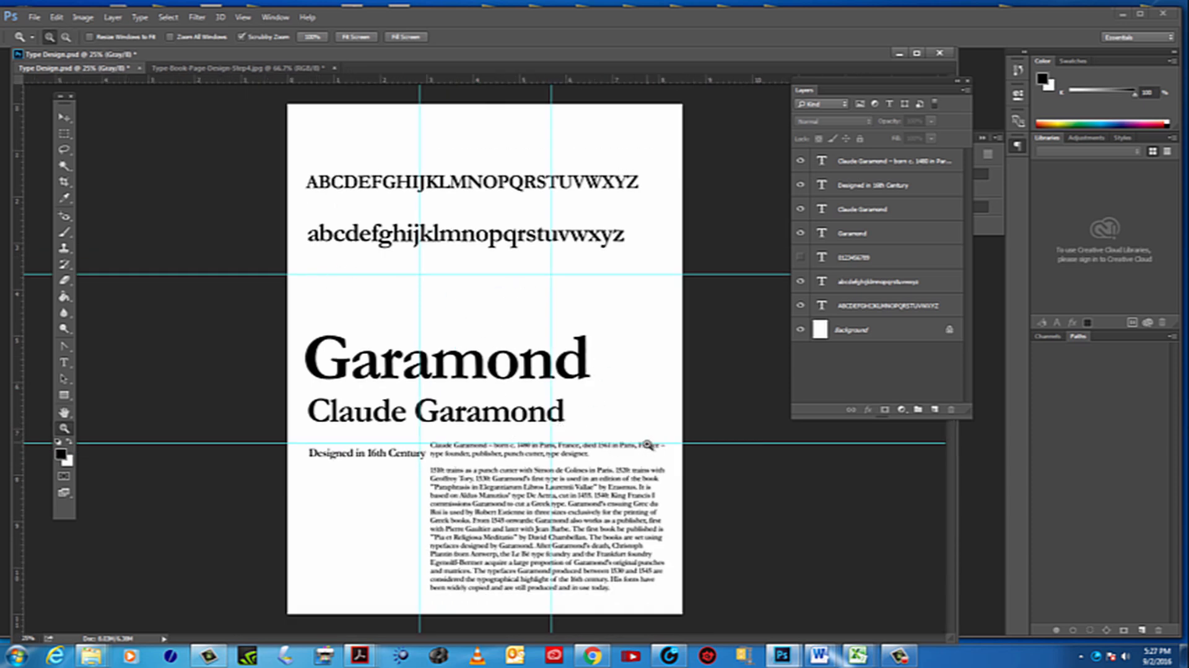
{"action": "left_click", "coordinate": [56, 19]}
{"action": "mouse_move", "coordinate": [36, 19]}
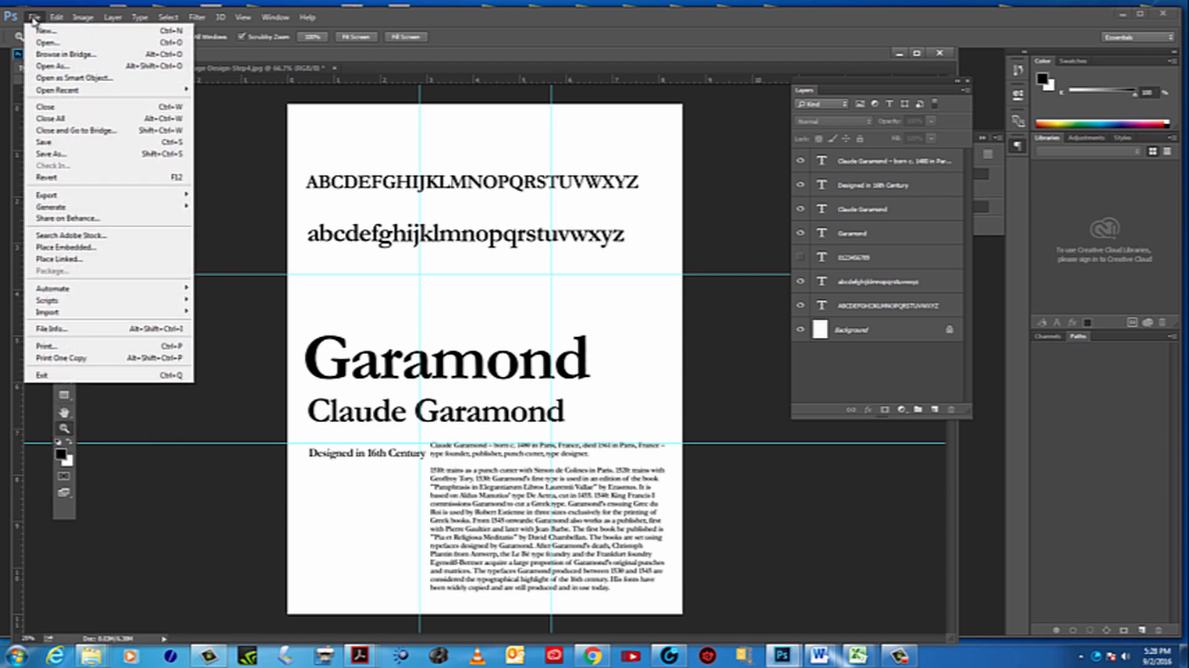
{"action": "mouse_move", "coordinate": [90, 195]}
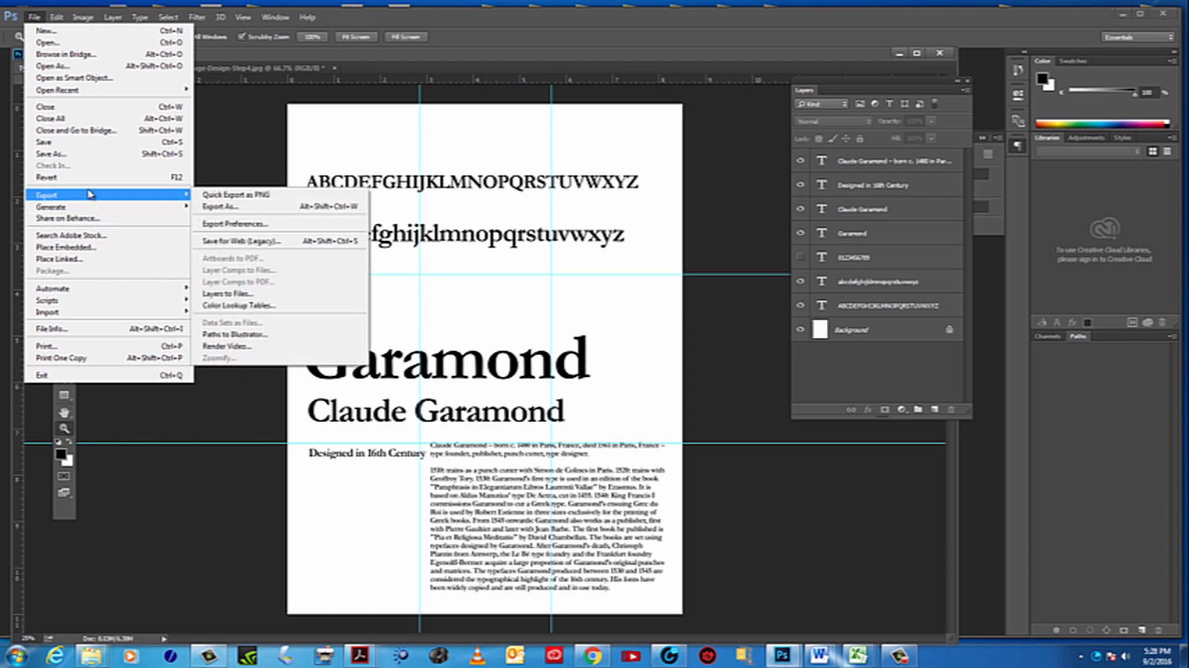
{"action": "left_click", "coordinate": [36, 17]}
{"action": "left_click", "coordinate": [37, 18]}
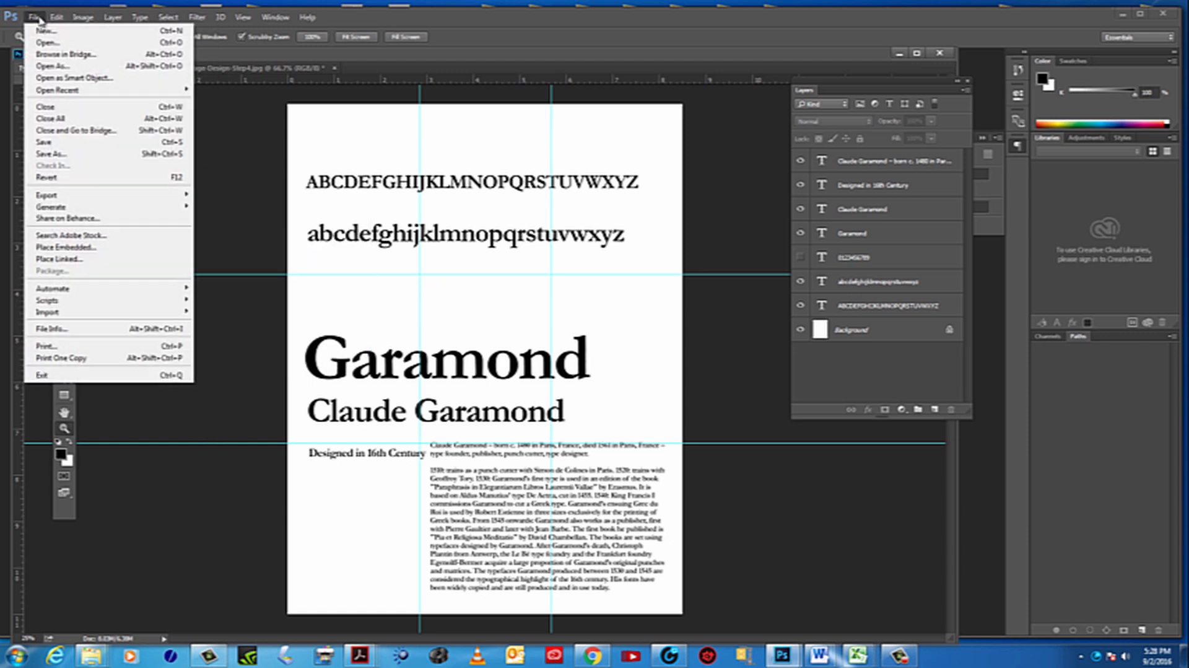
{"action": "left_click", "coordinate": [249, 171]}
{"action": "left_click", "coordinate": [63, 116]}
{"action": "left_click", "coordinate": [11, 16]}
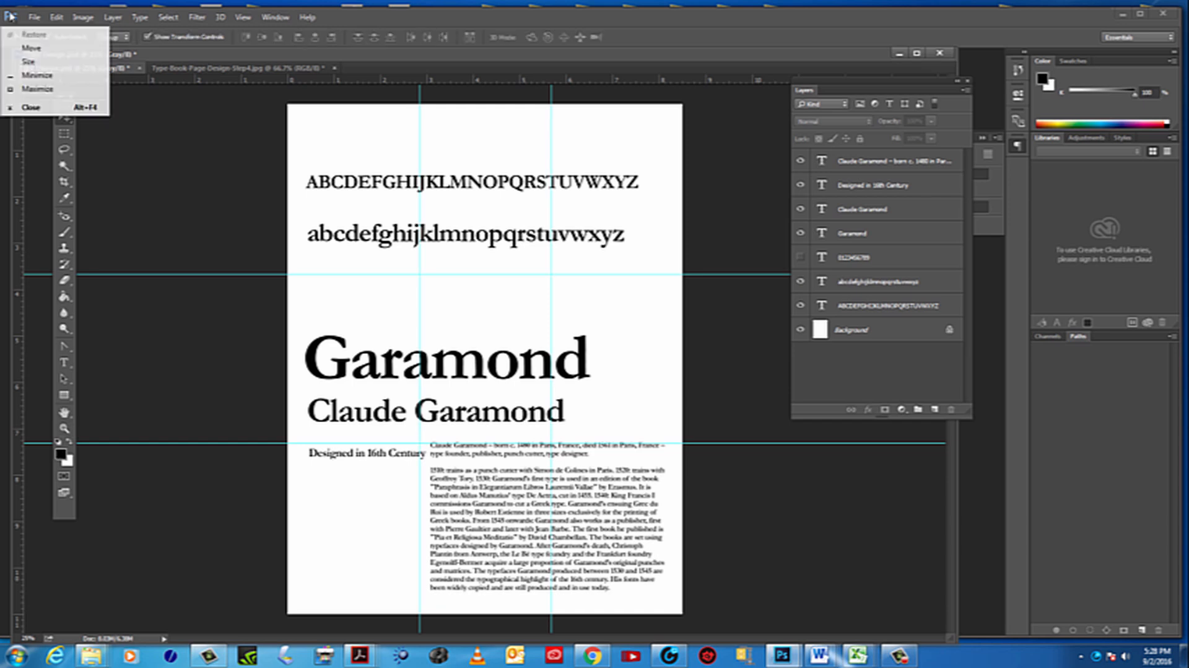
{"action": "left_click", "coordinate": [34, 17]}
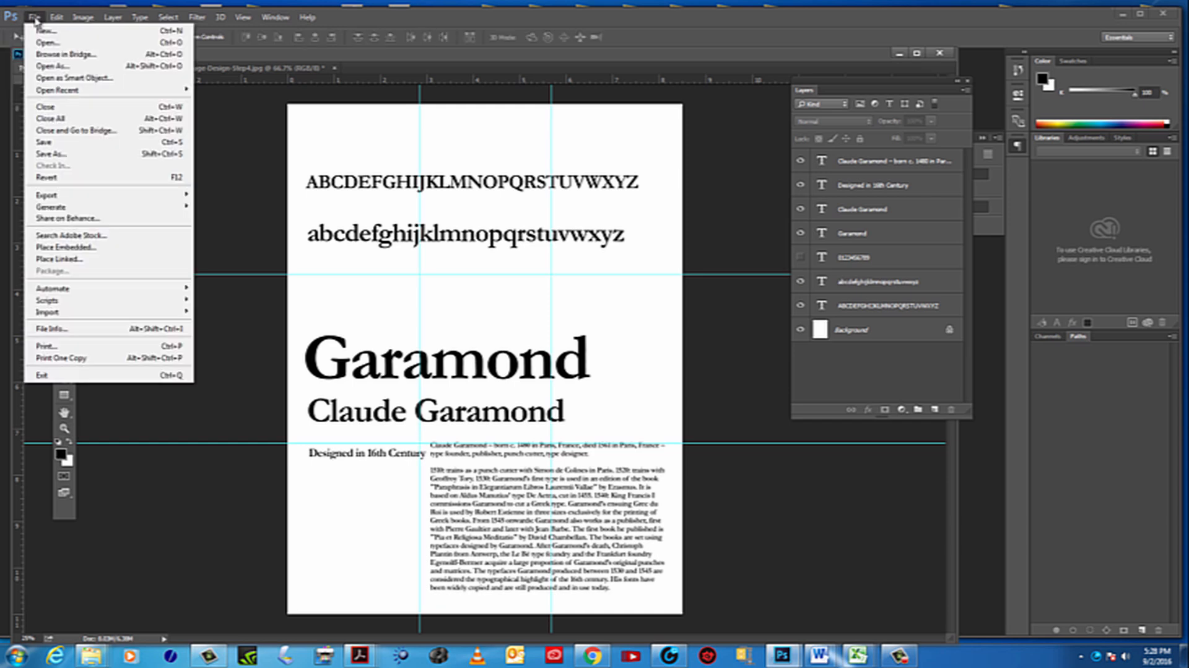
{"action": "left_click", "coordinate": [34, 17]}
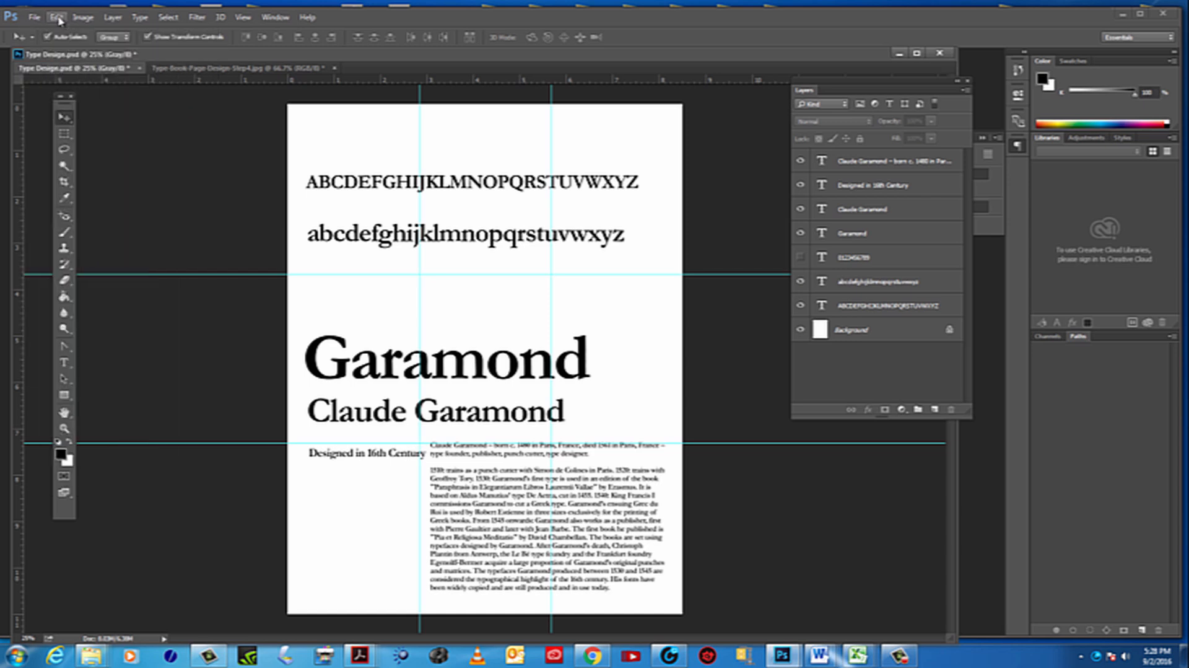
Set the guide color to Light Red in the Guides, Grid & Slices preferences
{"action": "left_click", "coordinate": [57, 17]}
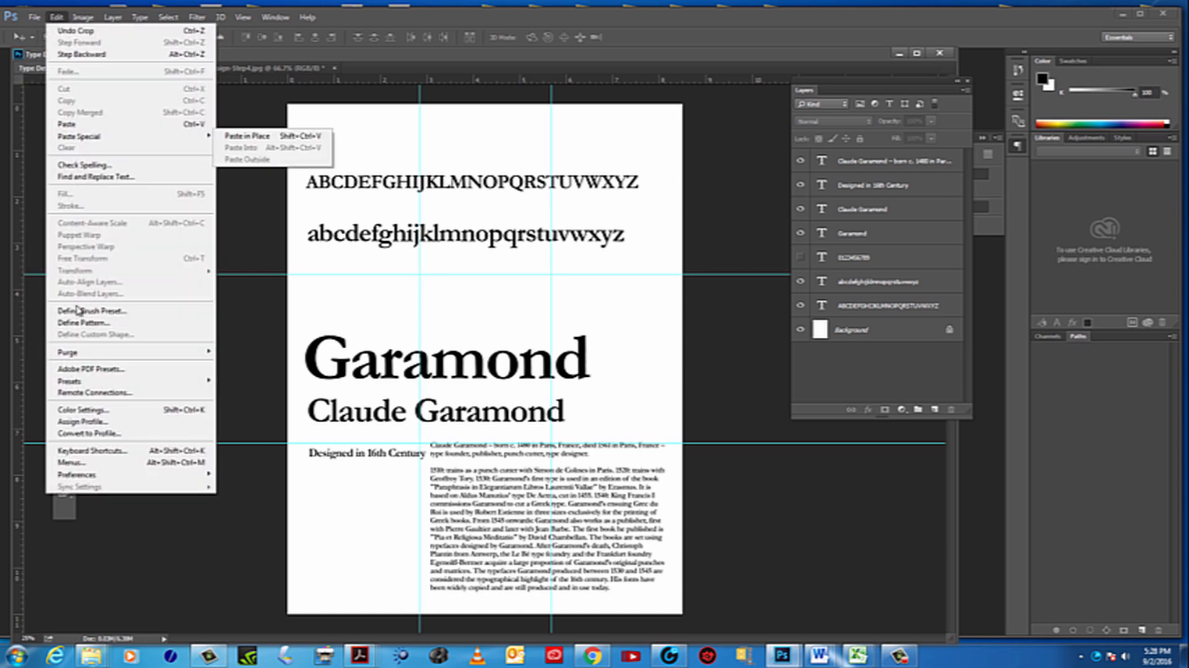
{"action": "mouse_move", "coordinate": [109, 477]}
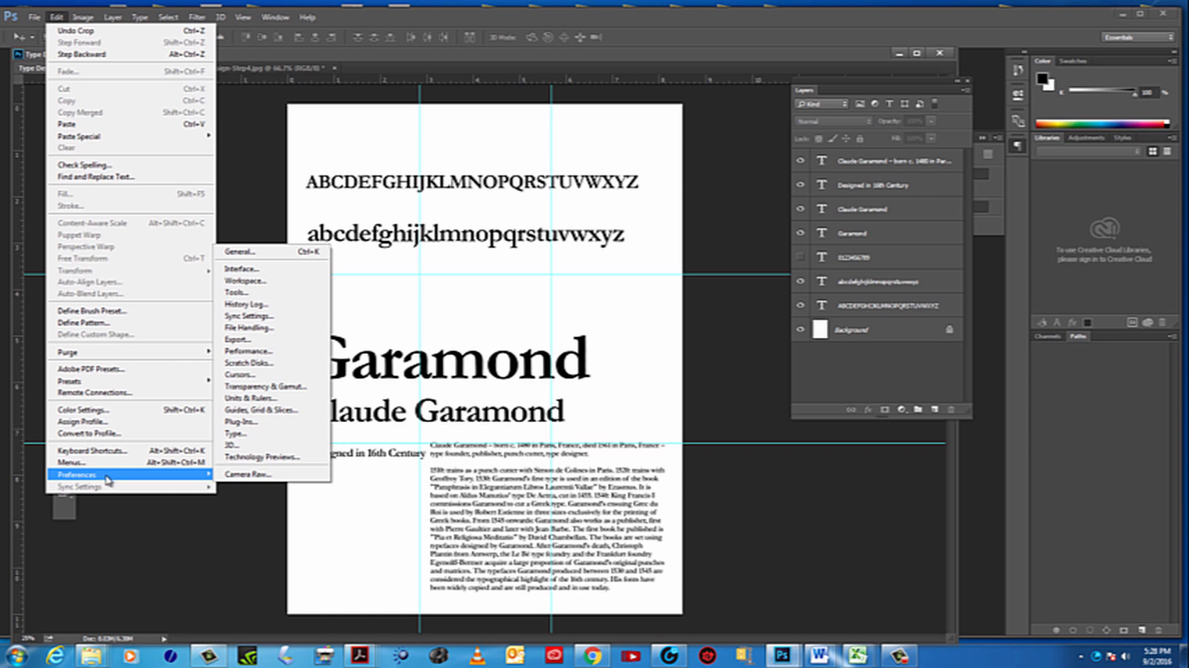
{"action": "left_click", "coordinate": [56, 17]}
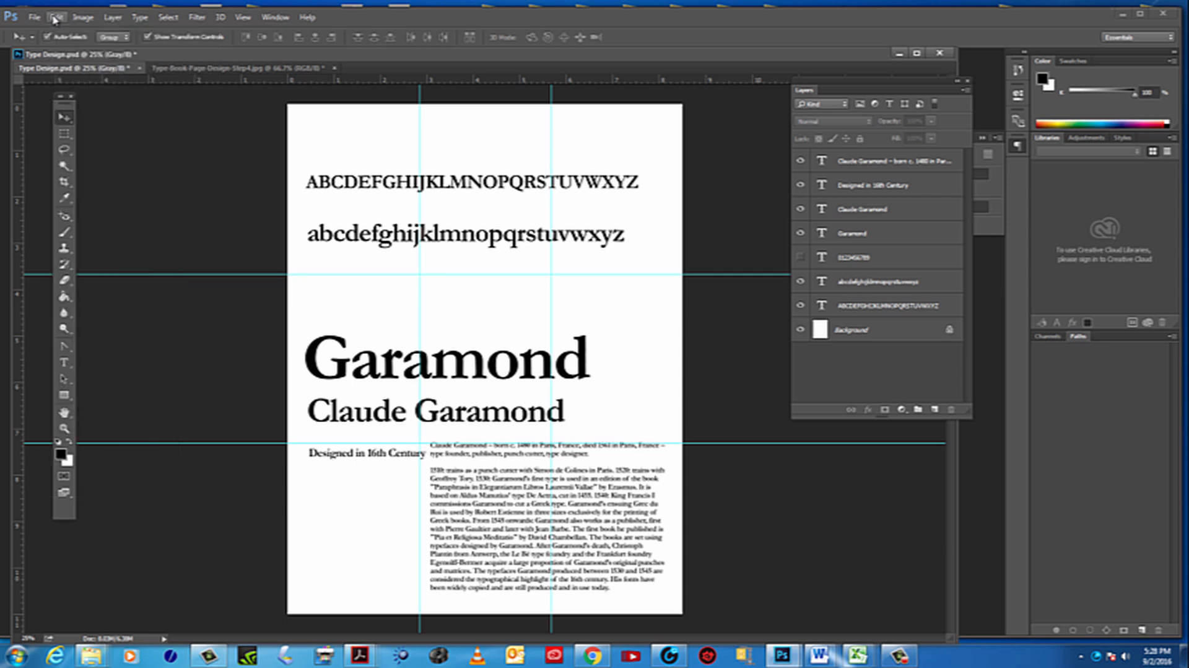
{"action": "left_click", "coordinate": [56, 17]}
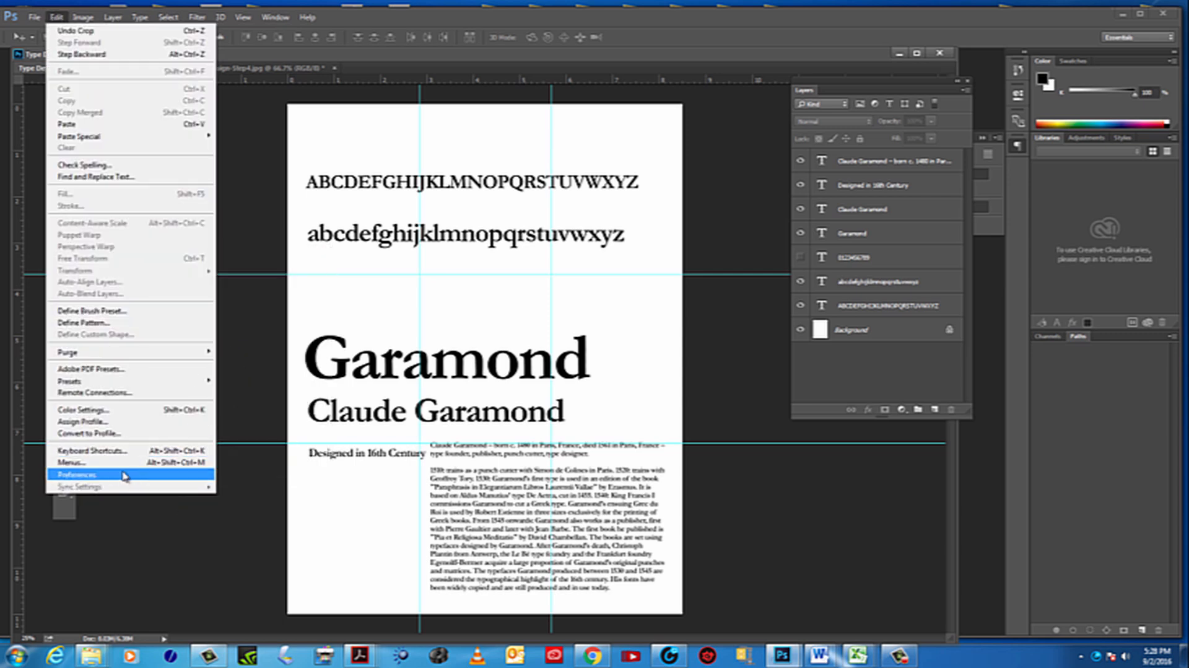
{"action": "mouse_move", "coordinate": [185, 475]}
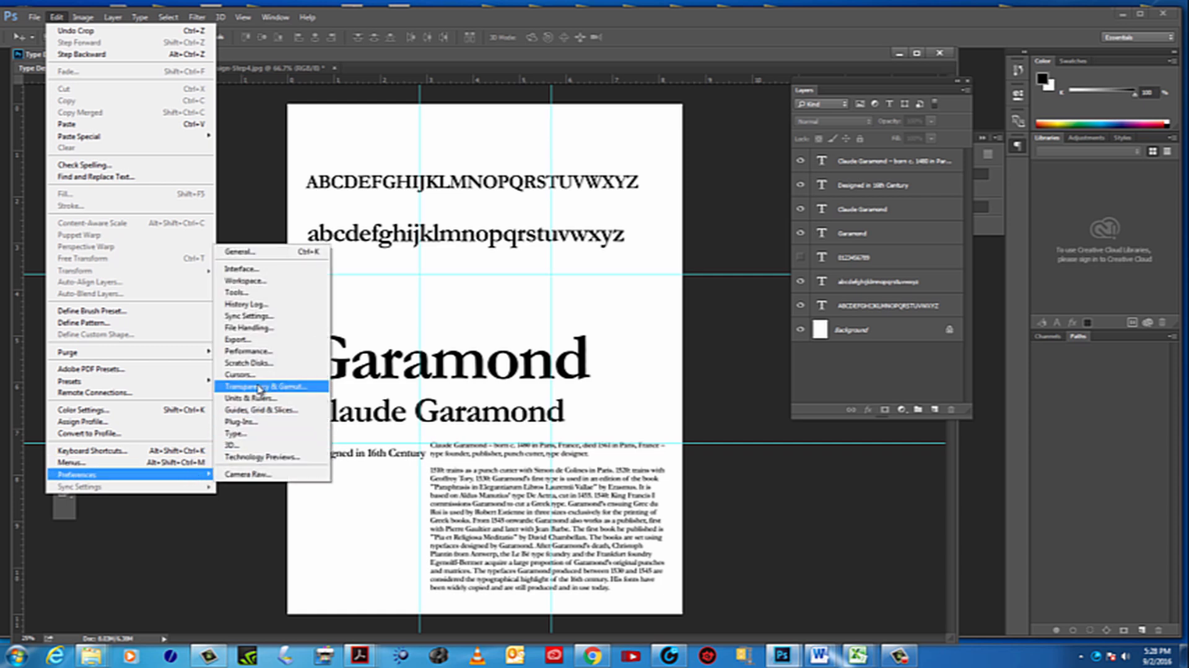
{"action": "left_click", "coordinate": [280, 413]}
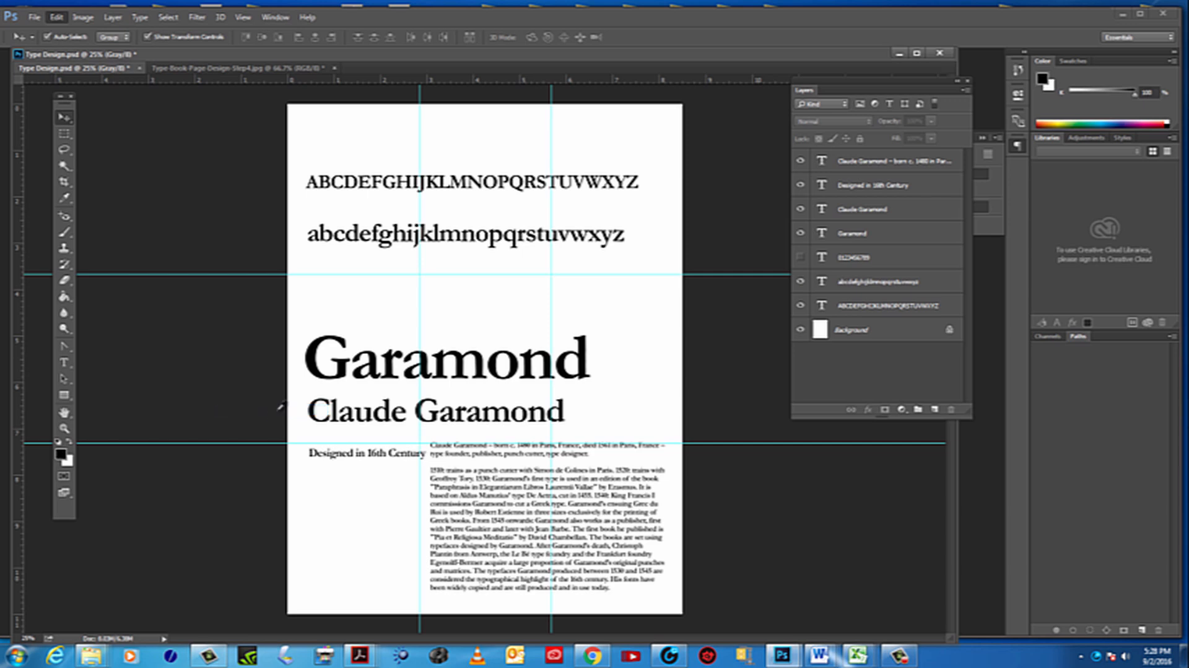
{"action": "left_click_drag", "start_coordinate": [590, 107], "coordinate": [818, 119]}
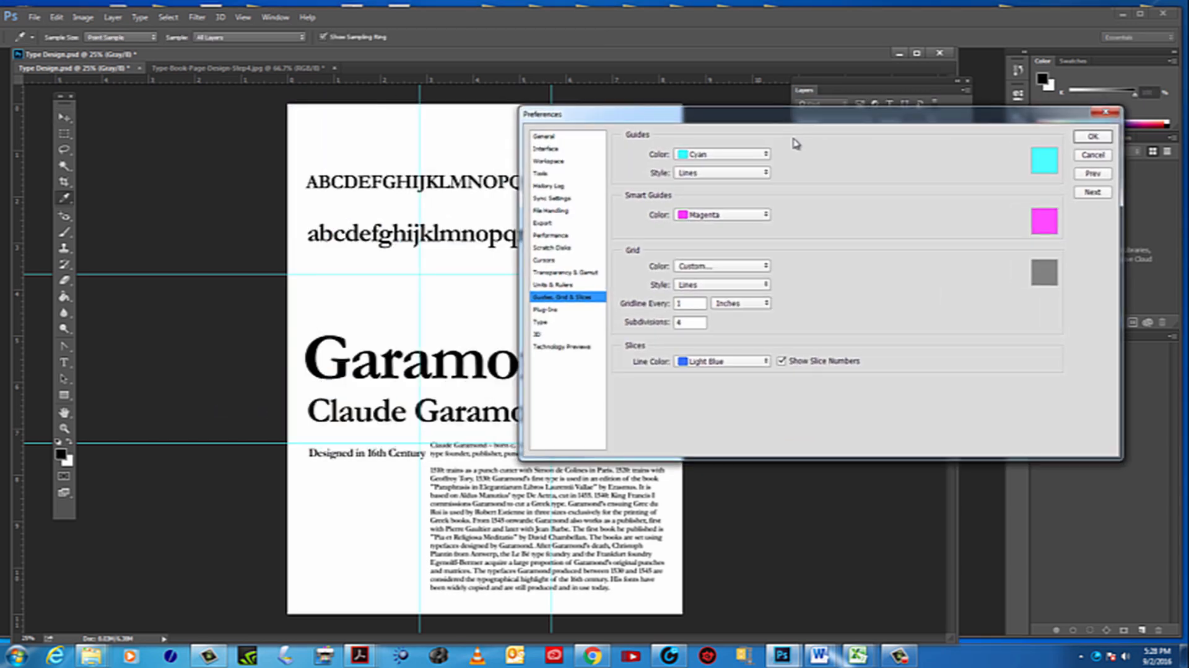
{"action": "left_click", "coordinate": [767, 155]}
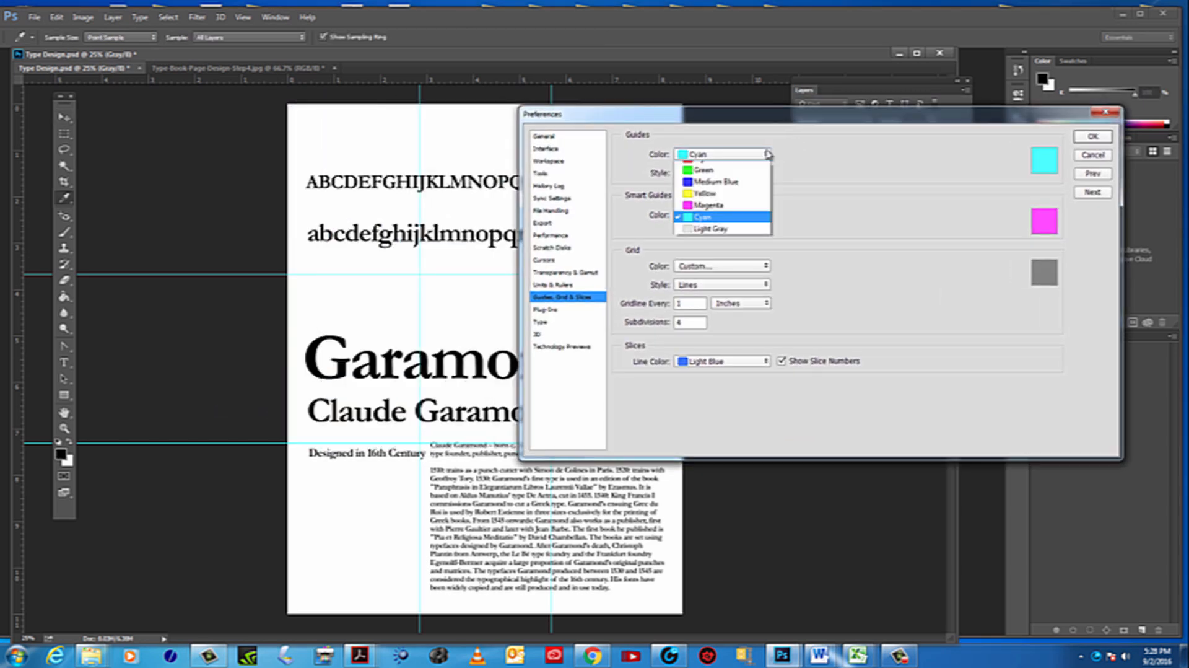
{"action": "left_click", "coordinate": [707, 202]}
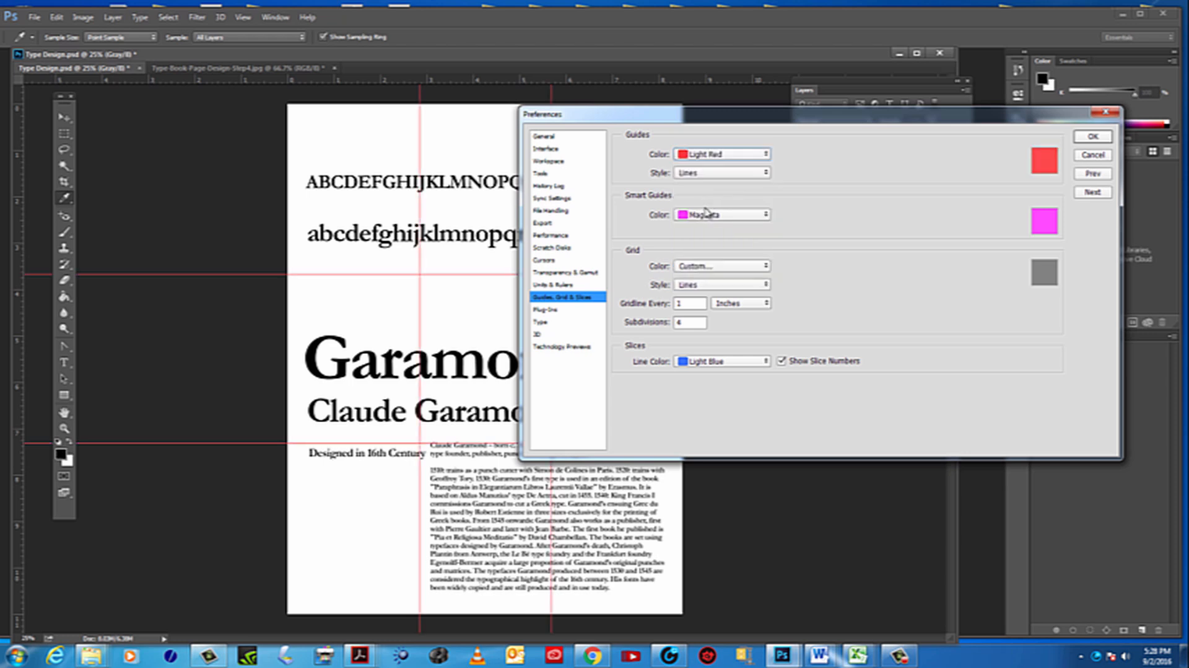
{"action": "left_click", "coordinate": [1092, 136]}
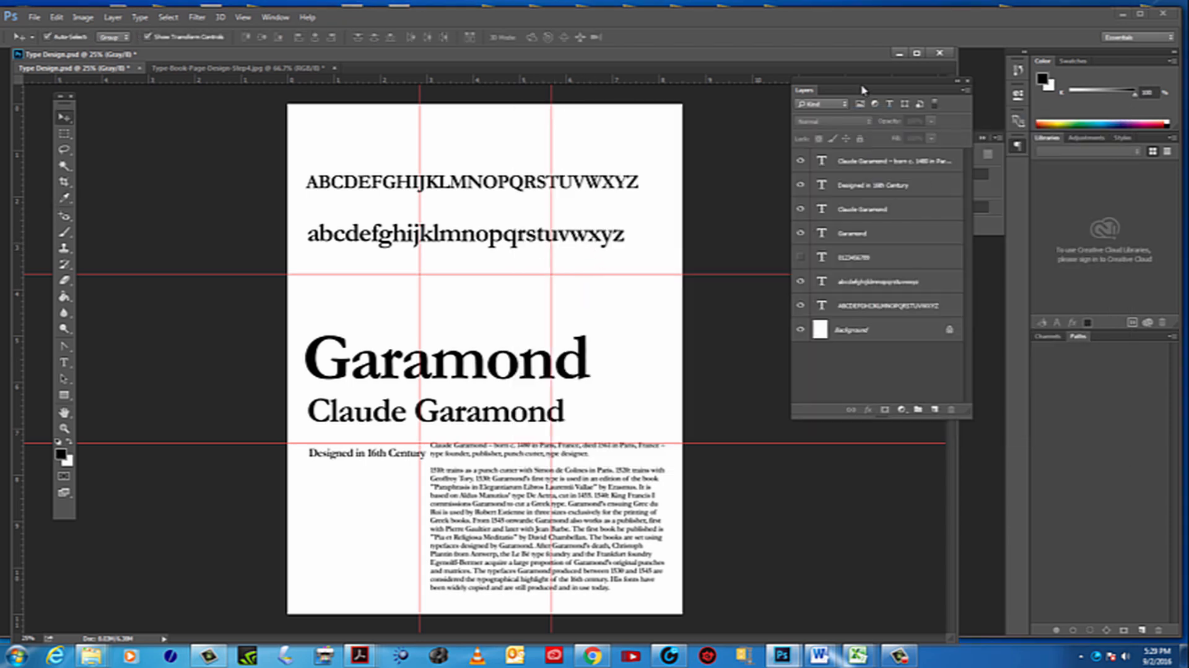
Move the Claude Garamond line, the Garamond title and both alphabet lines down into a tight stack within the page's middle third
{"action": "left_click_drag", "start_coordinate": [861, 93], "coordinate": [872, 91]}
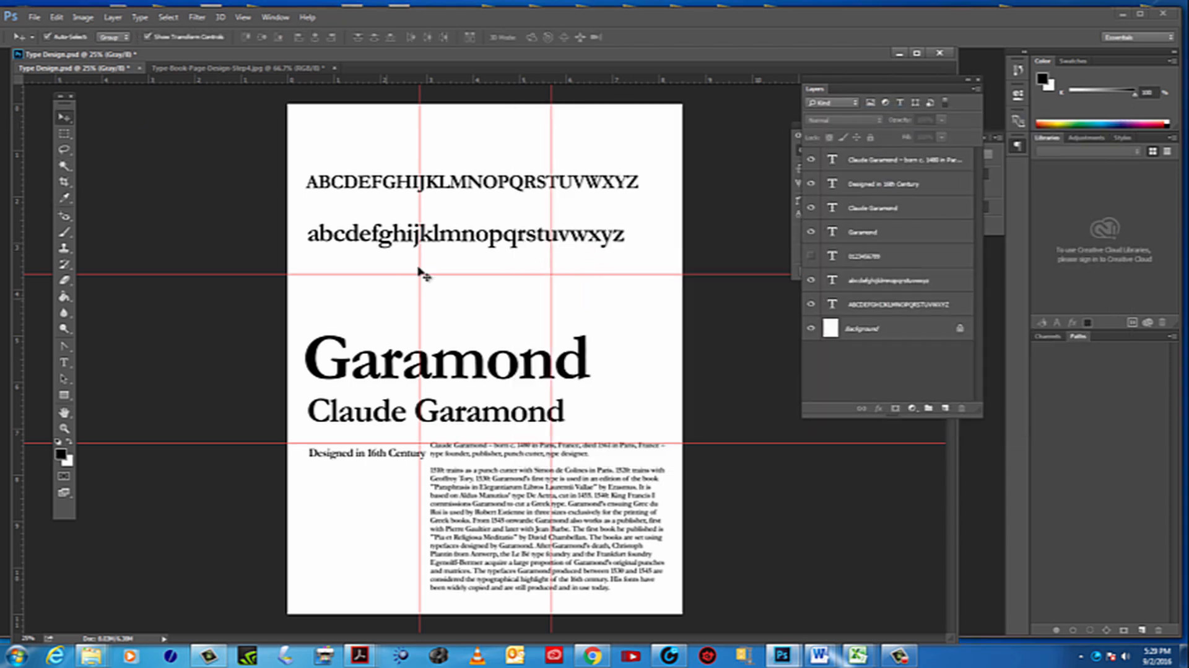
{"action": "left_click_drag", "start_coordinate": [853, 92], "coordinate": [827, 94]}
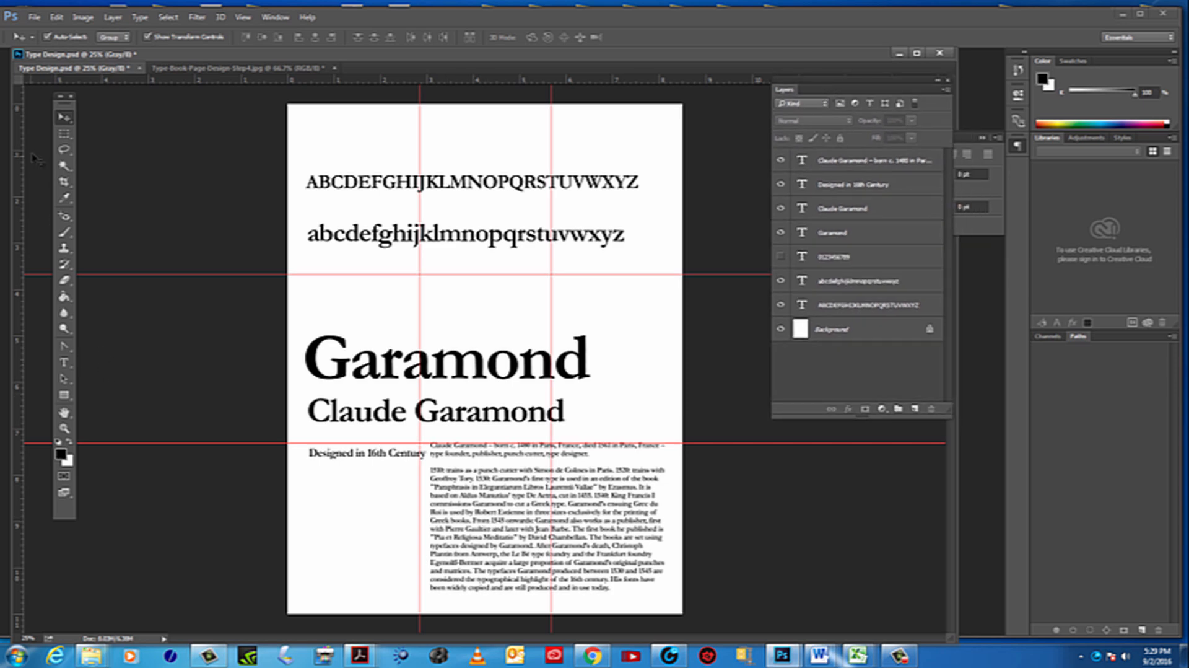
{"action": "left_click", "coordinate": [64, 363]}
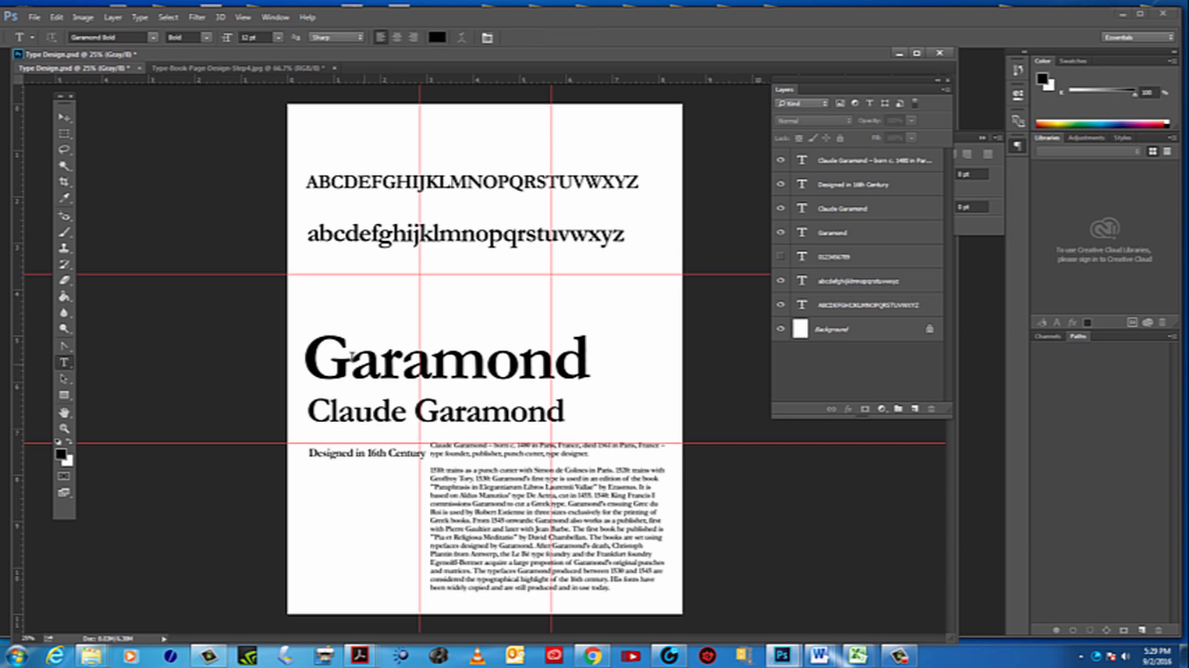
{"action": "left_click", "coordinate": [64, 116]}
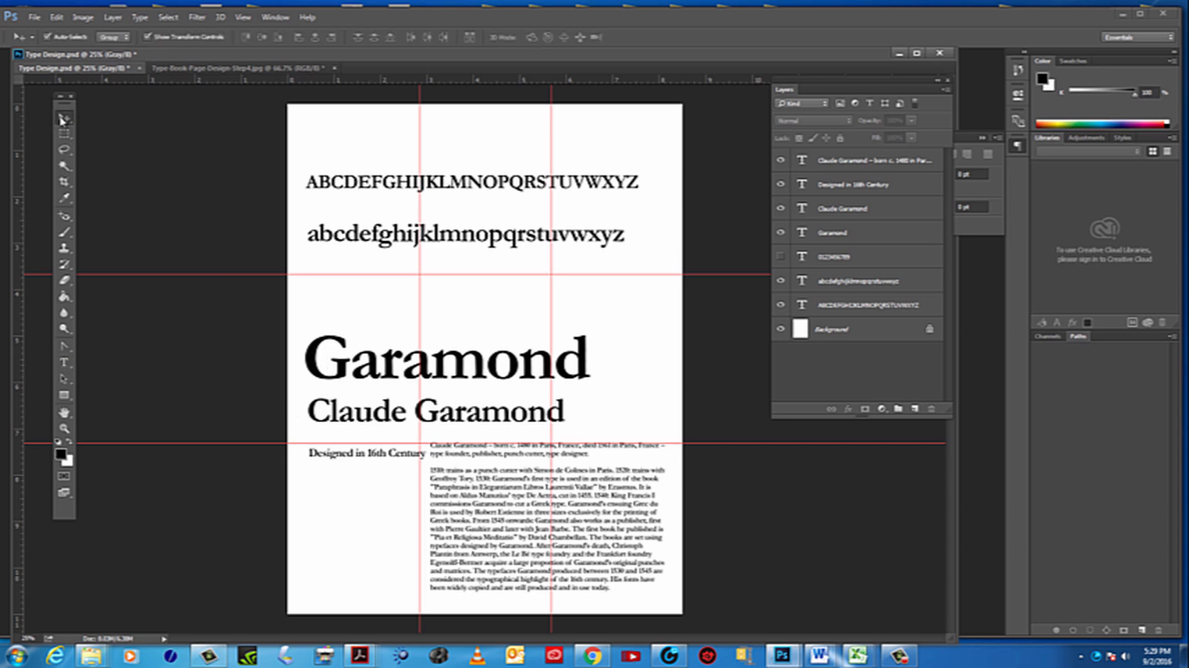
{"action": "left_click_drag", "start_coordinate": [506, 427], "coordinate": [509, 437]}
{"action": "left_click_drag", "start_coordinate": [466, 369], "coordinate": [466, 390]}
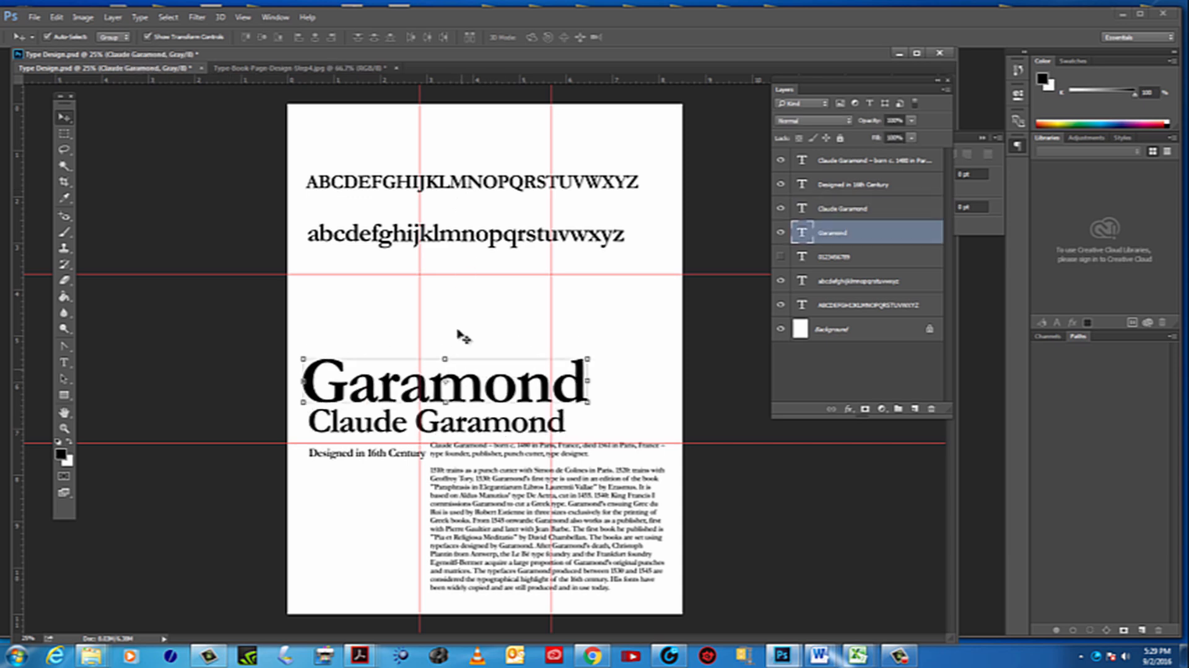
{"action": "left_click_drag", "start_coordinate": [466, 239], "coordinate": [469, 336]}
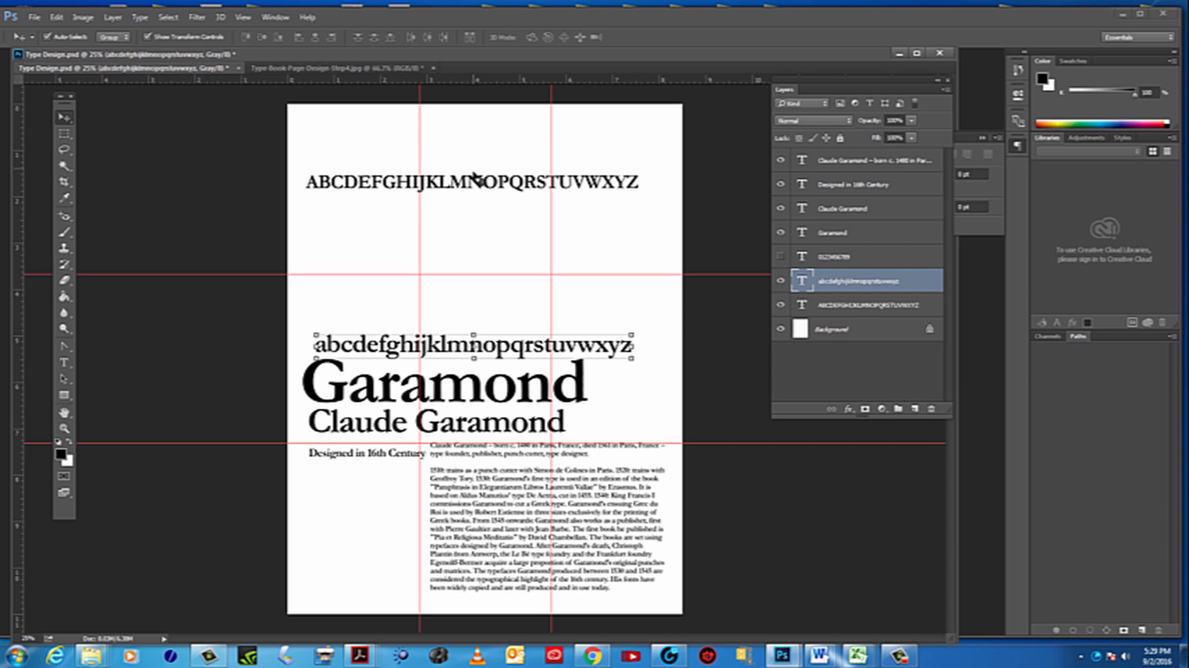
{"action": "left_click_drag", "start_coordinate": [472, 182], "coordinate": [478, 318]}
{"action": "left_click", "coordinate": [495, 220]}
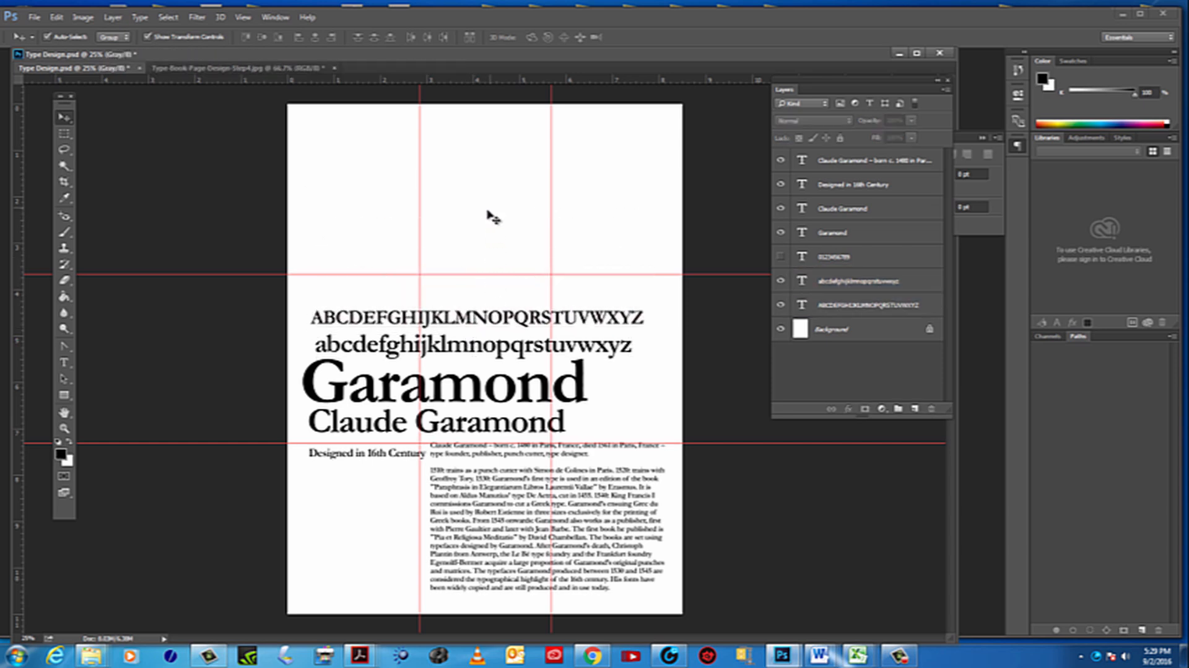
Copy the capital G from the large Garamond title
{"action": "left_click", "coordinate": [65, 364]}
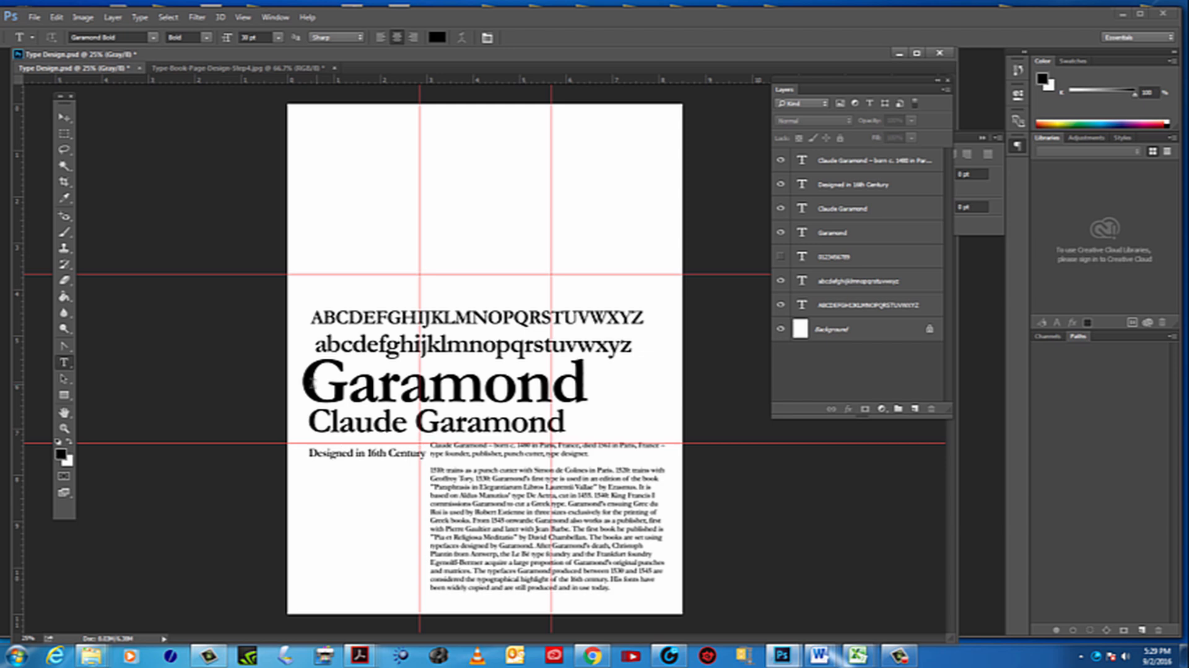
{"action": "left_click", "coordinate": [308, 381]}
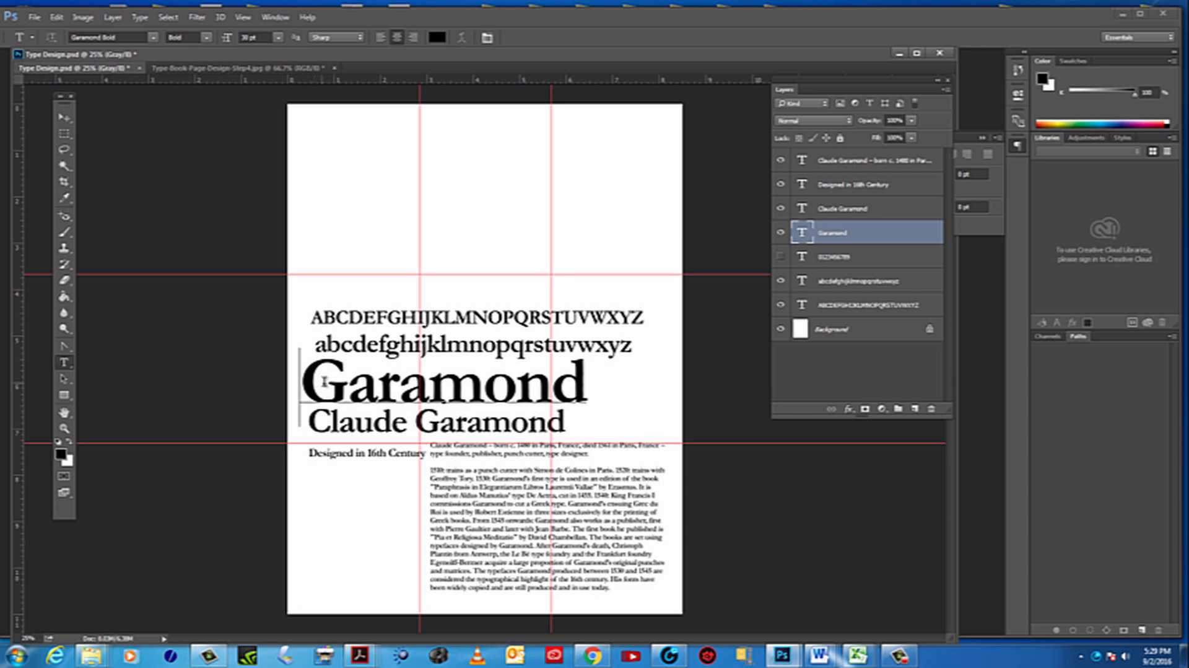
{"action": "left_click_drag", "start_coordinate": [325, 381], "coordinate": [330, 380]}
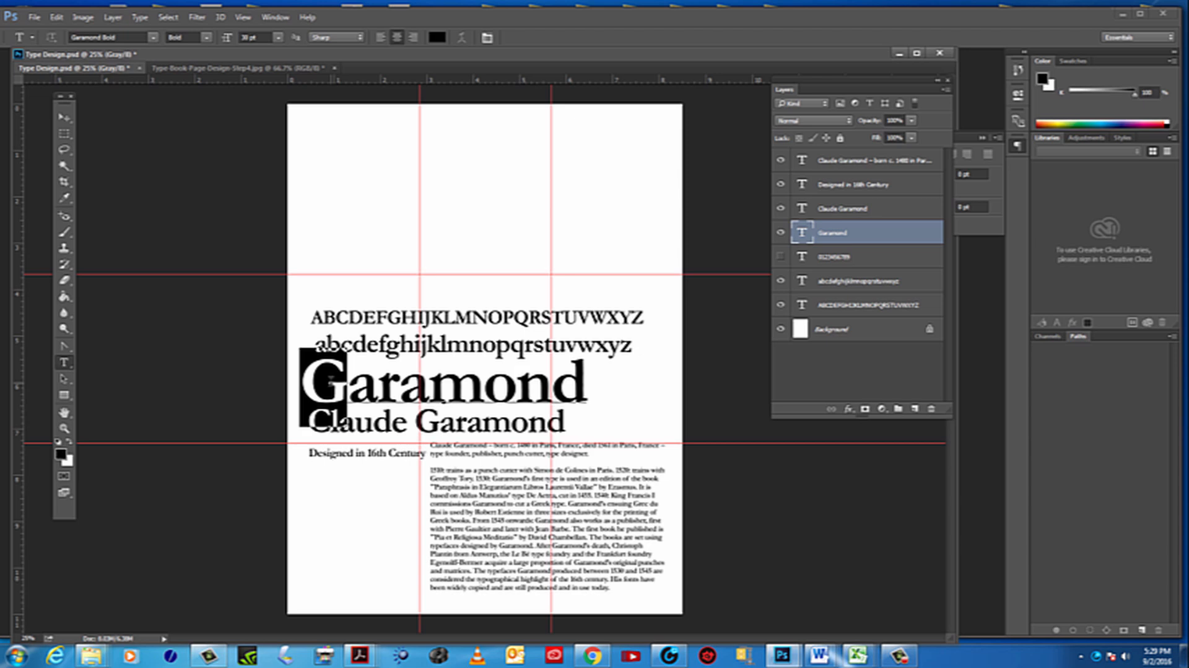
{"action": "left_click", "coordinate": [56, 17]}
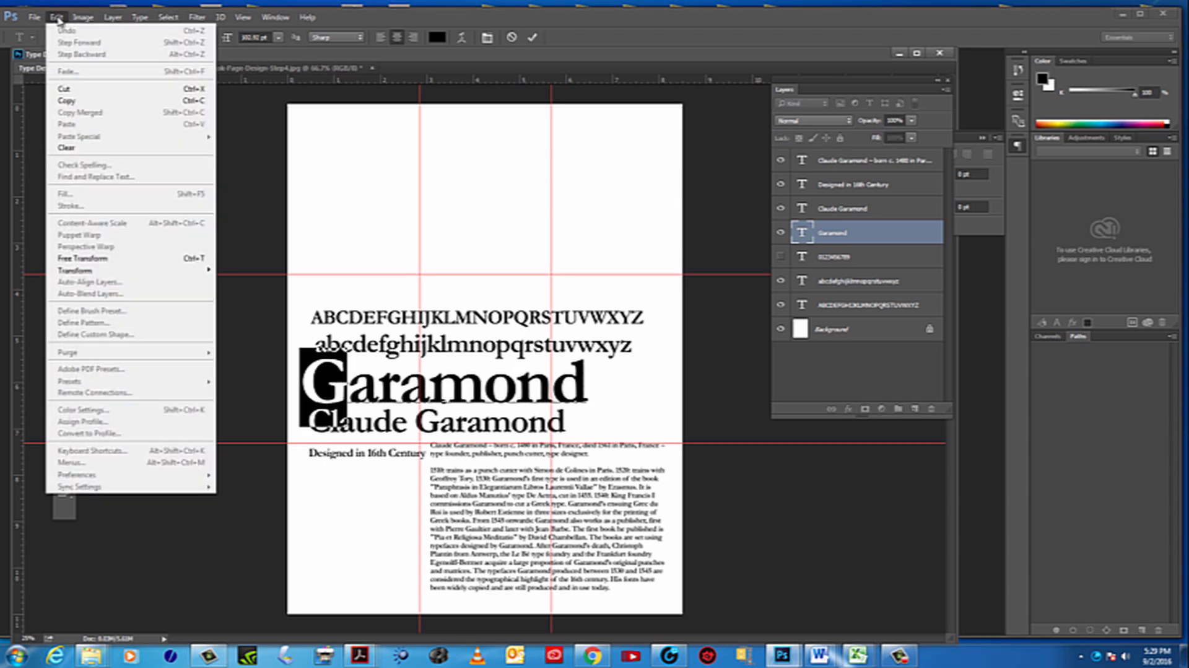
{"action": "left_click", "coordinate": [67, 101]}
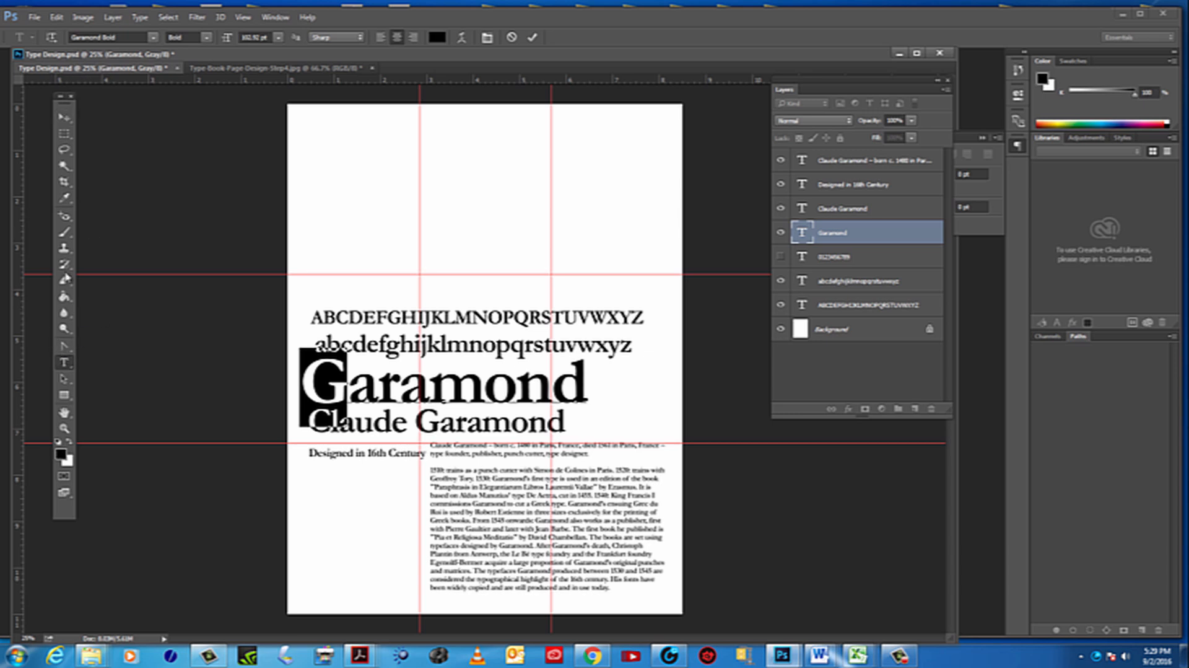
{"action": "left_click", "coordinate": [64, 117]}
{"action": "left_click", "coordinate": [369, 159]}
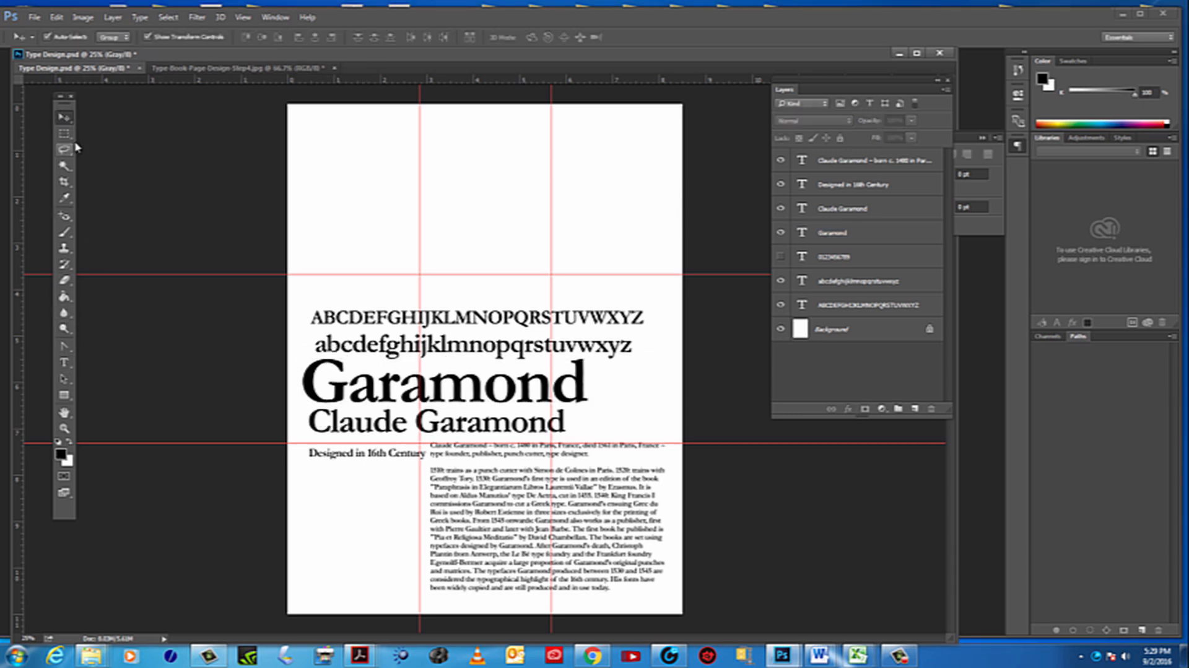
Paste the copied G as a new 111 pt Garamond Bold text layer in the page's upper-left corner
{"action": "left_click", "coordinate": [64, 364]}
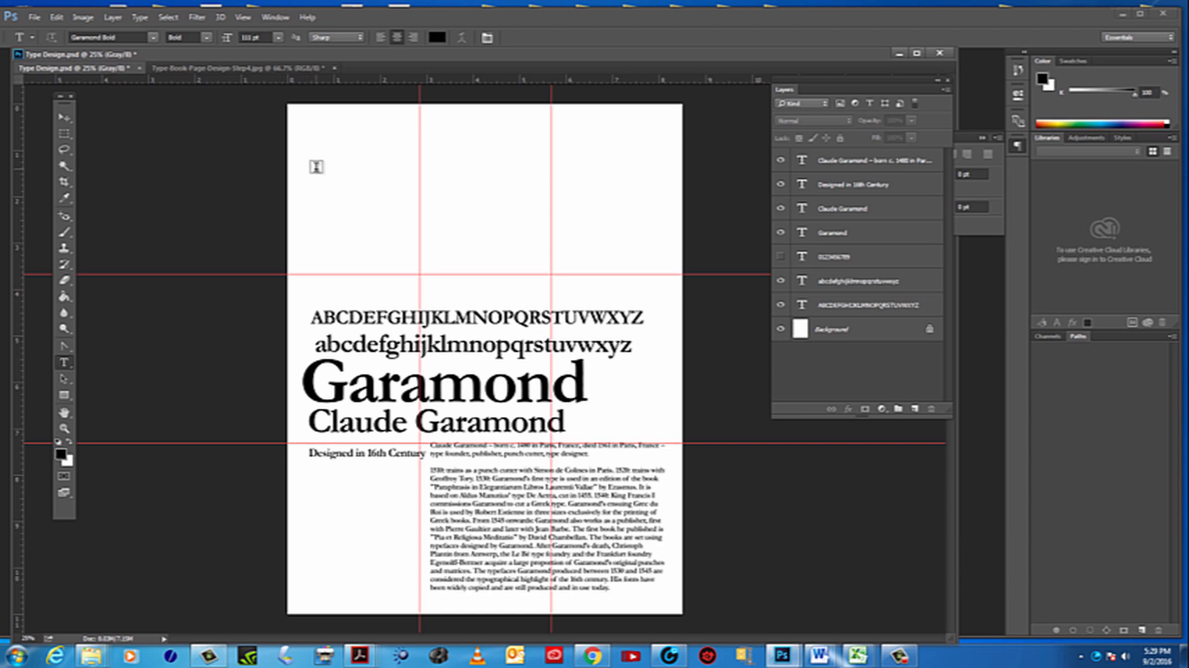
{"action": "left_click", "coordinate": [316, 168]}
{"action": "left_click", "coordinate": [63, 19]}
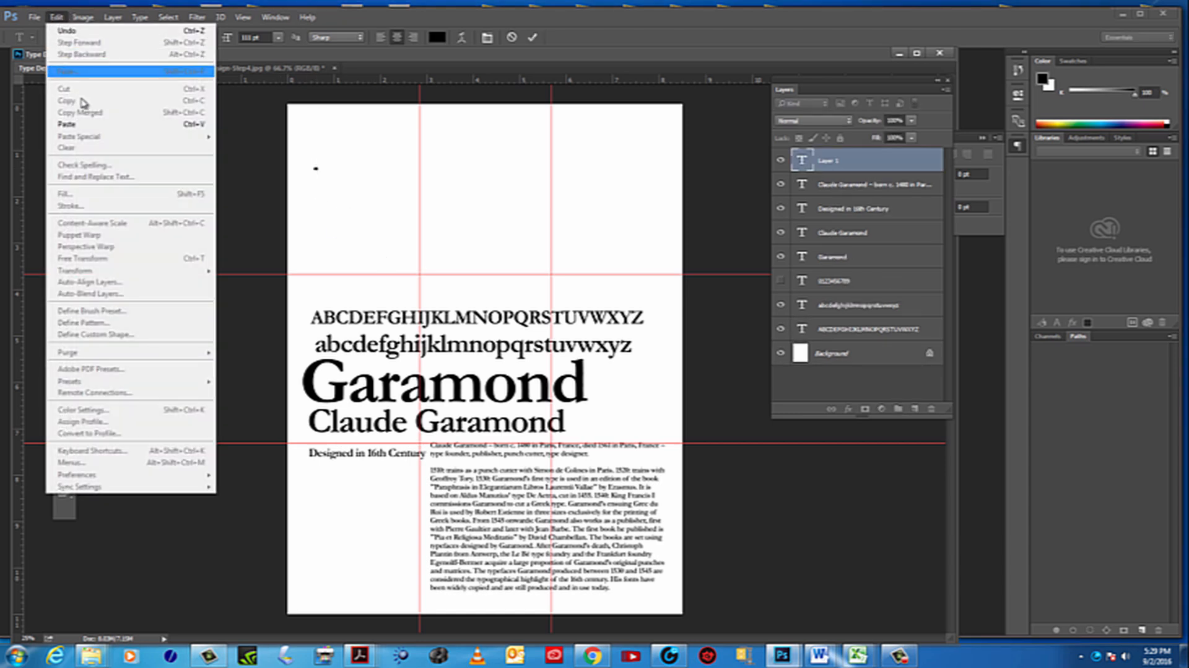
{"action": "left_click", "coordinate": [67, 124]}
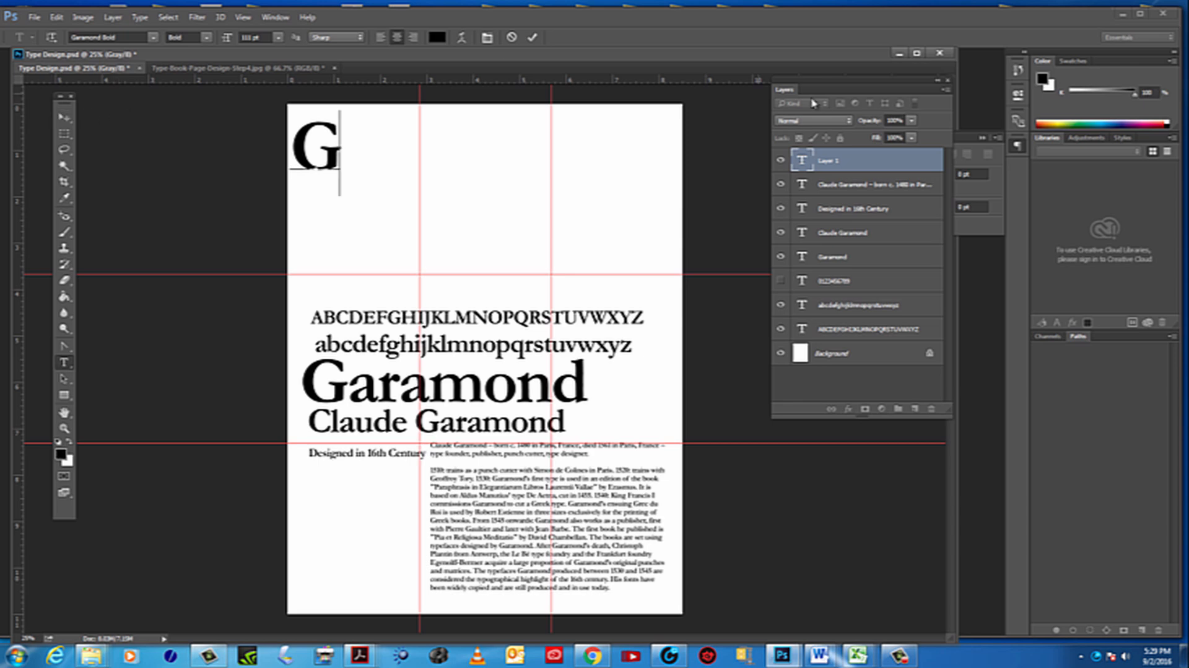
{"action": "left_click", "coordinate": [64, 117]}
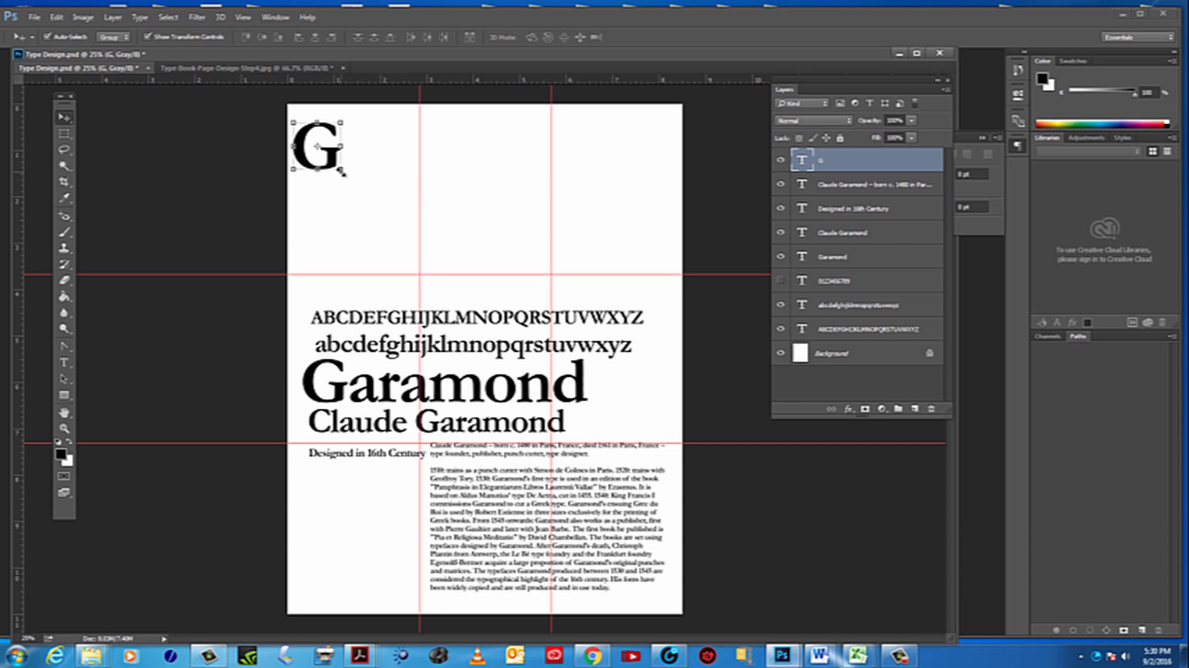
{"action": "left_click_drag", "start_coordinate": [342, 172], "coordinate": [675, 476]}
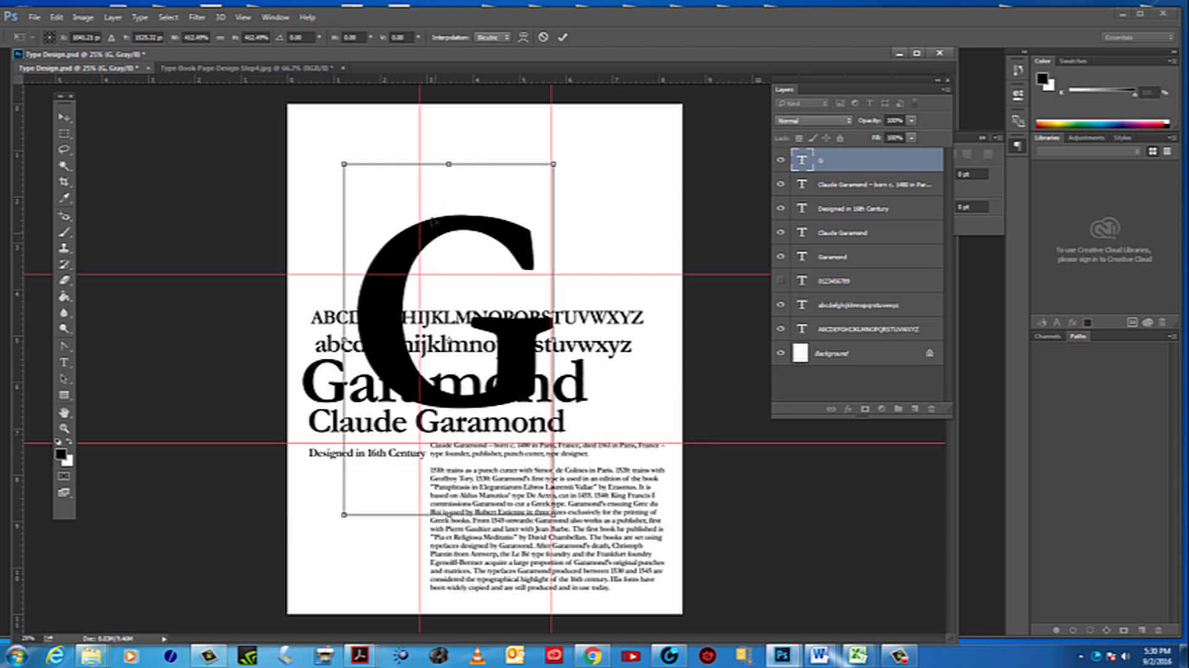
{"action": "left_click_drag", "start_coordinate": [435, 221], "coordinate": [385, 146]}
{"action": "key", "text": "Escape"}
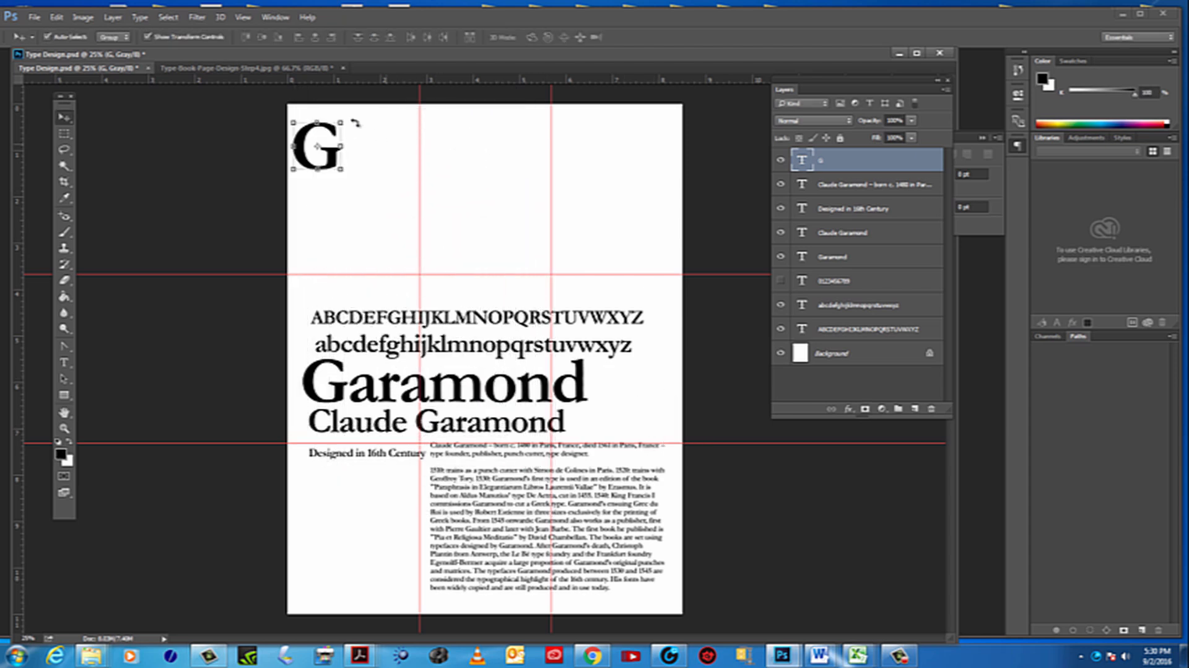
{"action": "left_click", "coordinate": [190, 40]}
{"action": "left_click", "coordinate": [147, 37]}
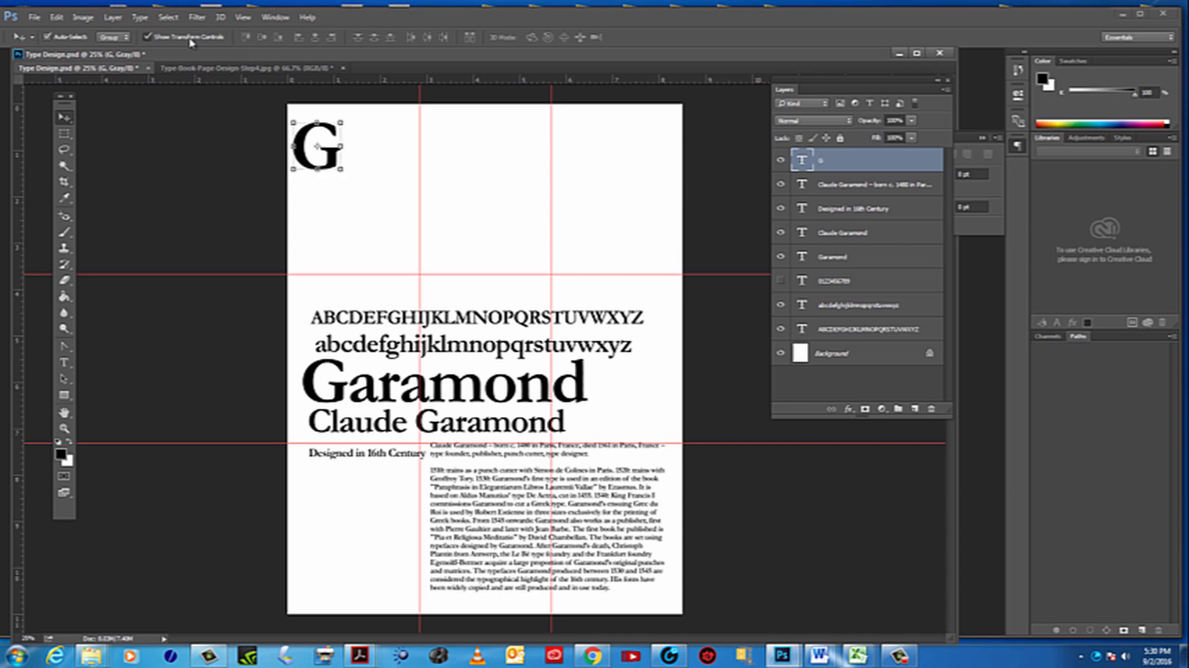
{"action": "left_click", "coordinate": [190, 38]}
{"action": "left_click", "coordinate": [190, 38]}
{"action": "left_click", "coordinate": [190, 38]}
{"action": "left_click", "coordinate": [190, 38]}
{"action": "left_click_drag", "start_coordinate": [326, 174], "coordinate": [372, 284]}
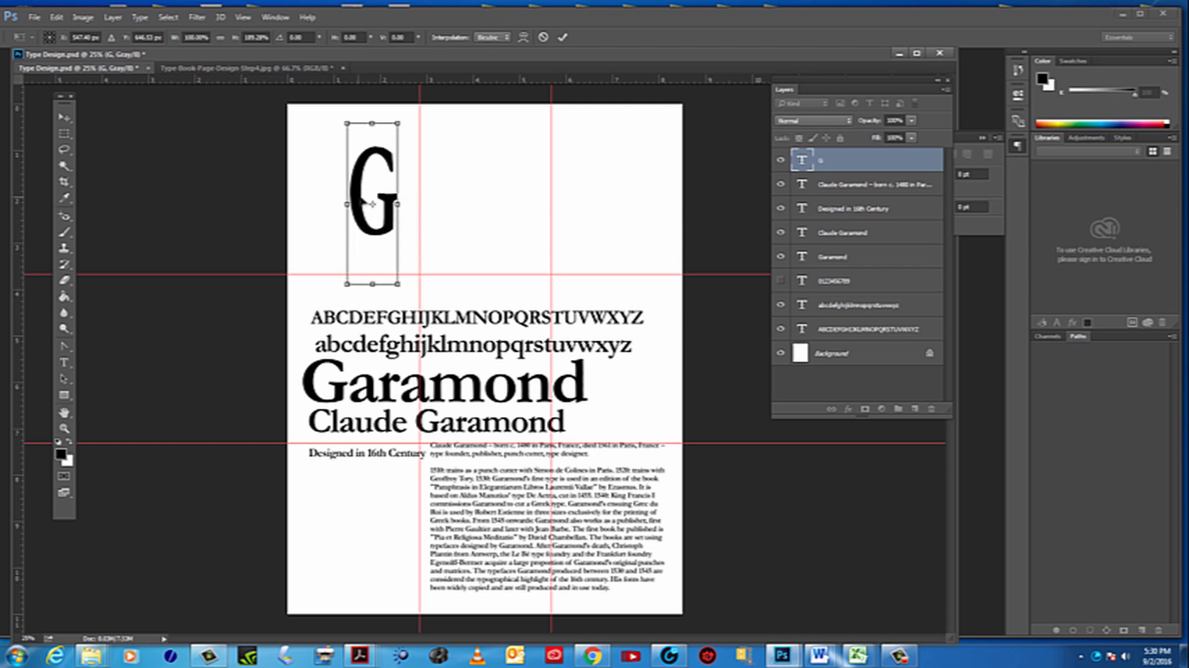
{"action": "key", "text": "Escape"}
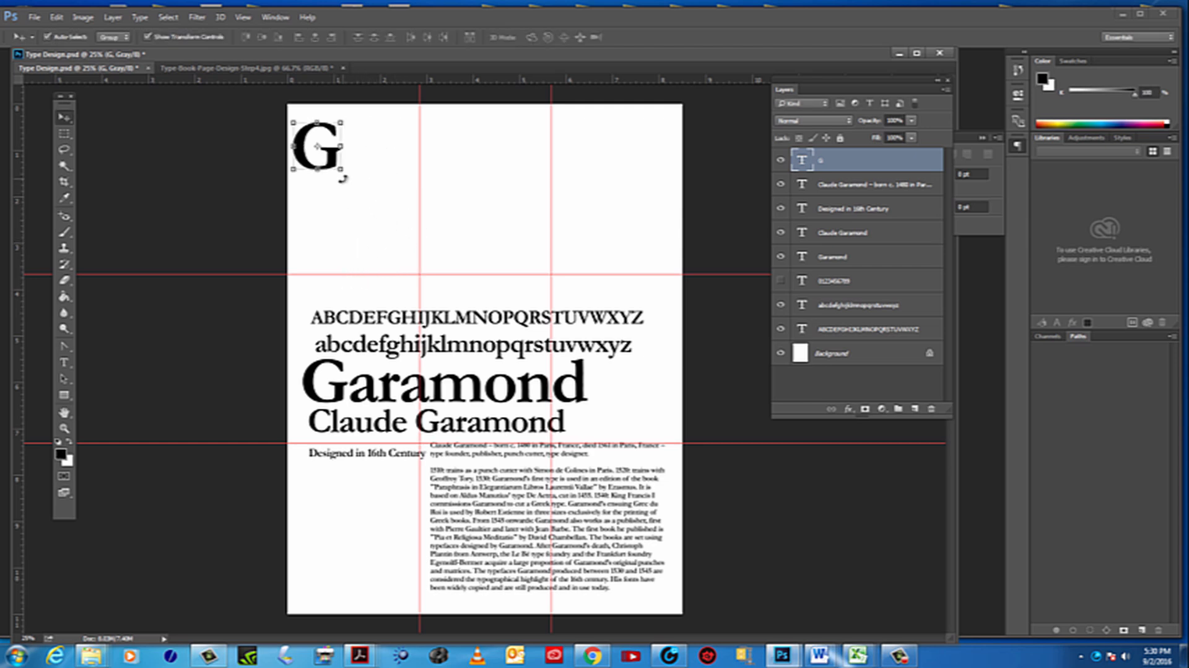
Enlarge the G proportionally within the upper-left third of the page, and delete its text layer
{"action": "left_click_drag", "start_coordinate": [330, 172], "coordinate": [447, 257]}
{"action": "key", "text": "Escape"}
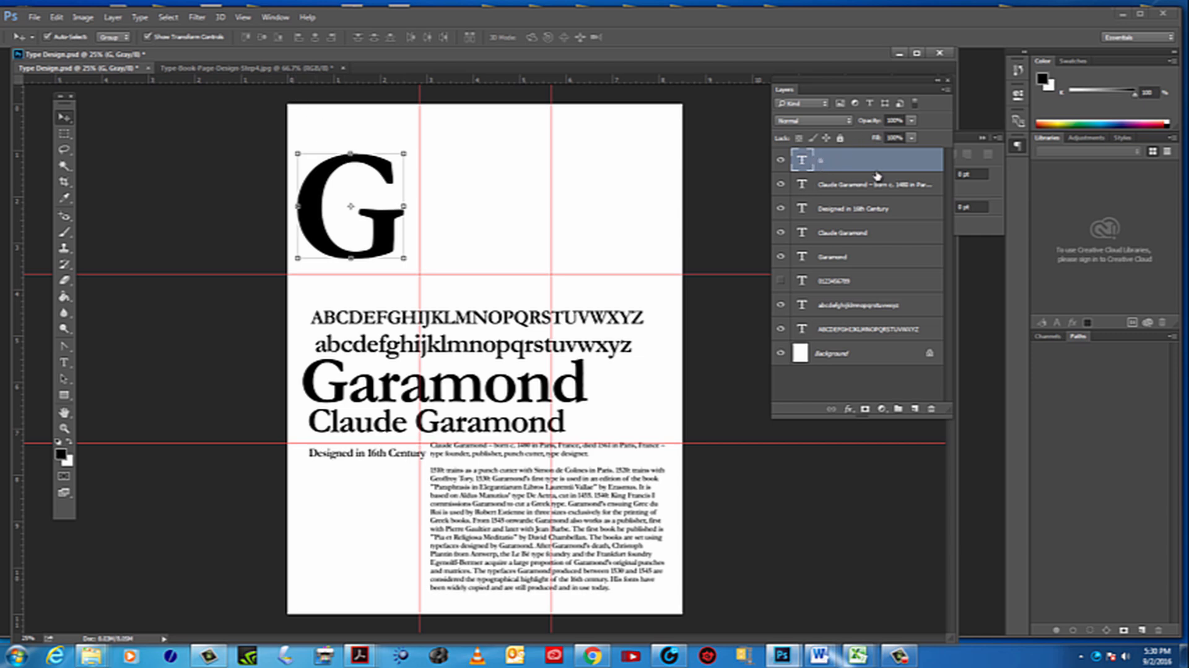
{"action": "left_click_drag", "start_coordinate": [826, 161], "coordinate": [931, 409]}
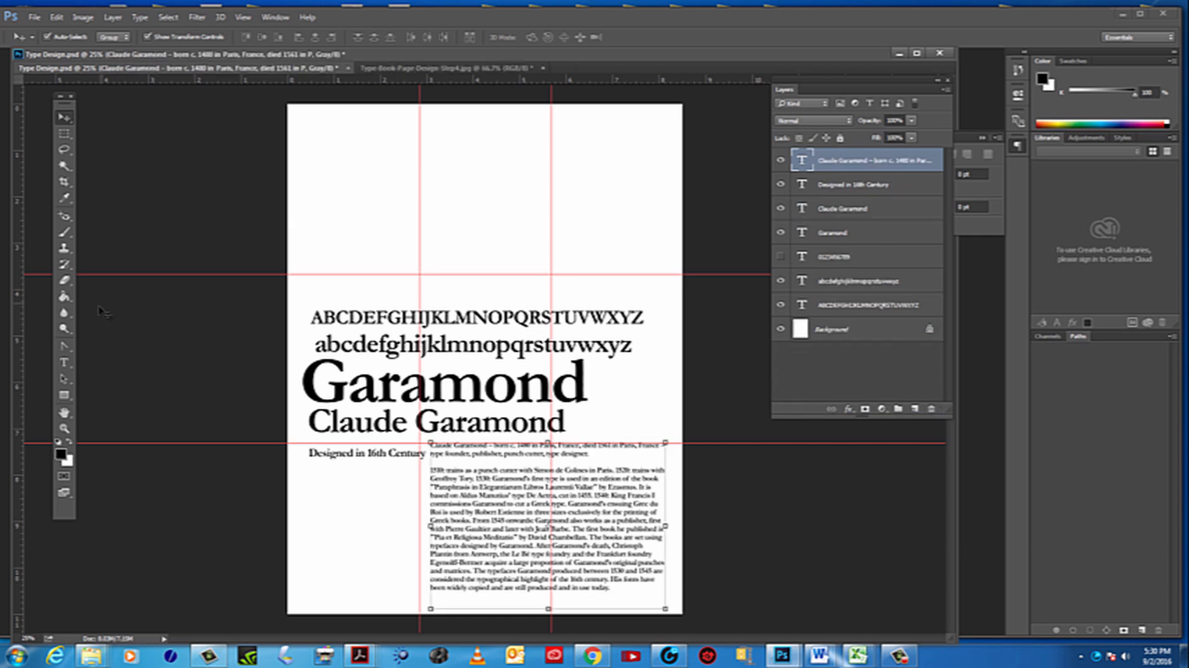
Add a new 12 pt Garamond Bold text layer reading G in the page's upper-left third
{"action": "left_click", "coordinate": [65, 363]}
{"action": "left_click", "coordinate": [362, 197]}
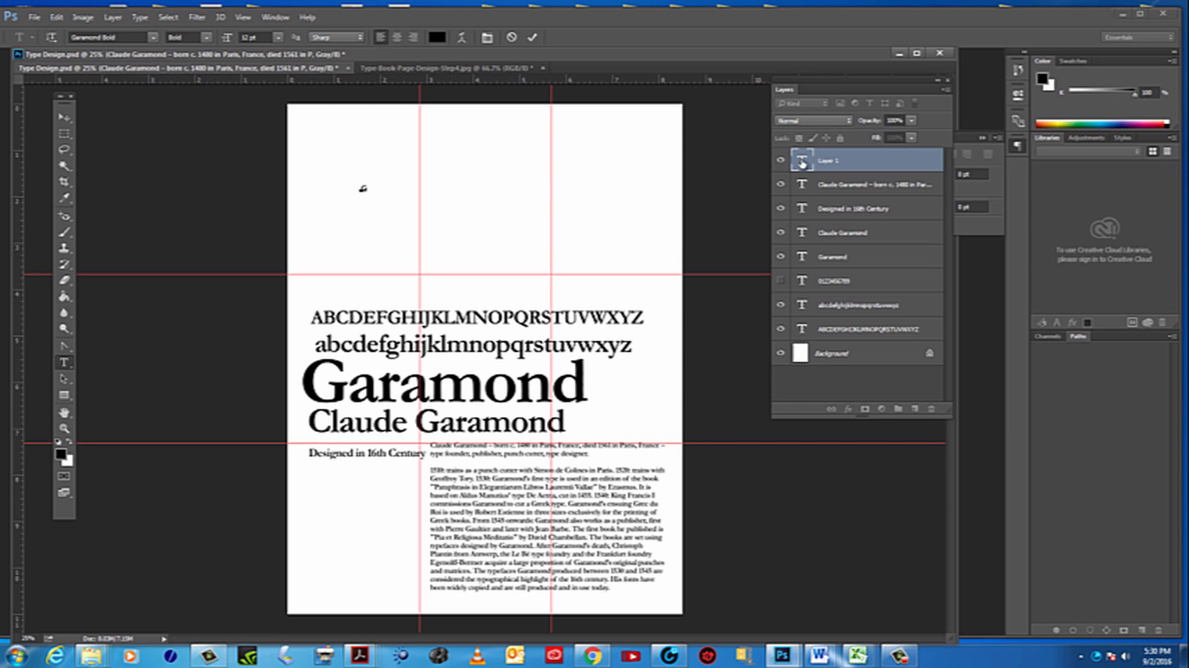
{"action": "type", "text": "G"}
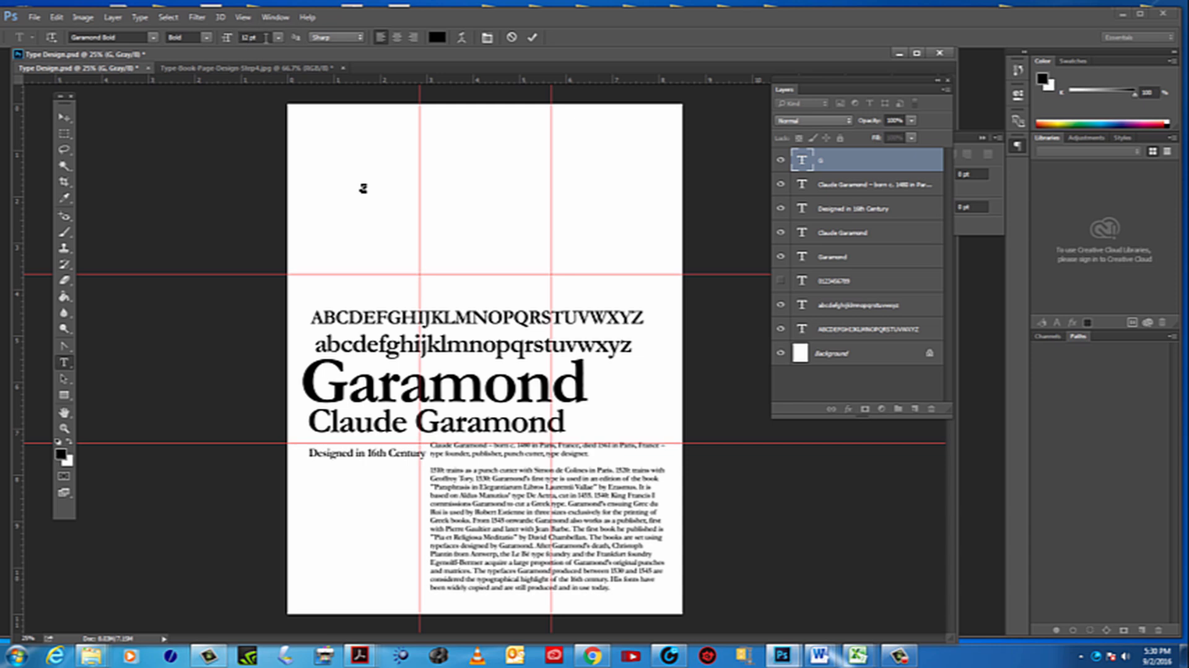
Set the new G's font size to 72 pt
{"action": "left_click", "coordinate": [64, 427]}
{"action": "left_click", "coordinate": [363, 195]}
{"action": "left_click", "coordinate": [337, 219]}
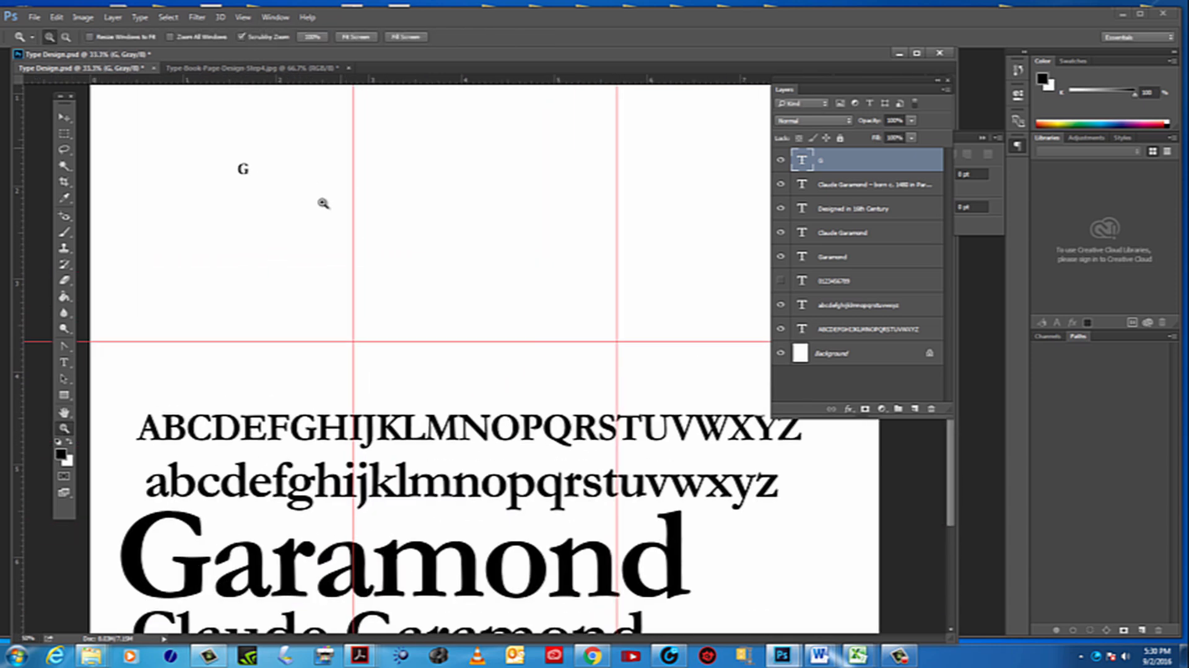
{"action": "left_click", "coordinate": [321, 204]}
{"action": "left_click", "coordinate": [210, 181]}
{"action": "left_click", "coordinate": [211, 179]}
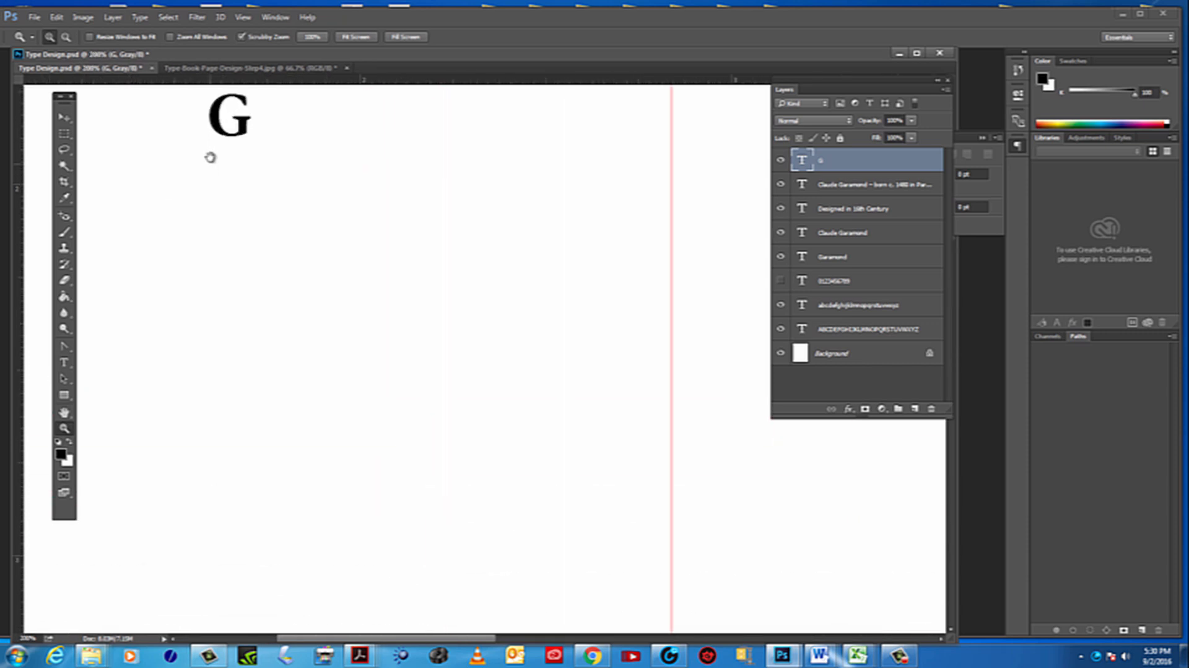
{"action": "left_click_drag", "start_coordinate": [210, 156], "coordinate": [329, 363]}
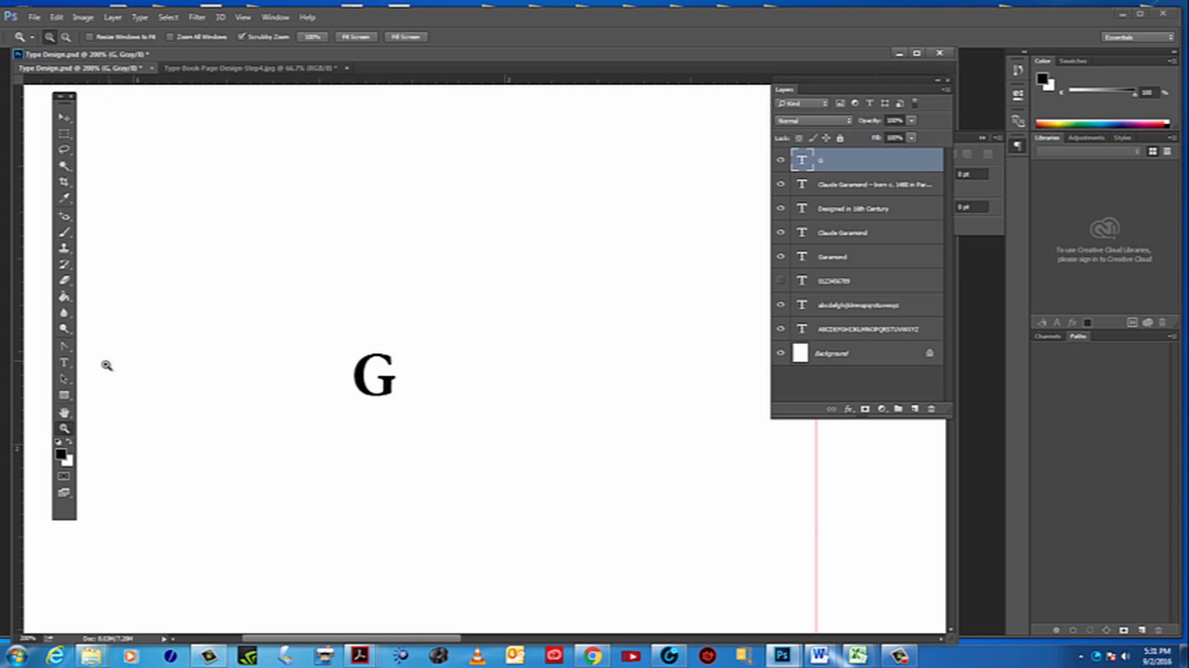
{"action": "left_click", "coordinate": [63, 362]}
{"action": "left_click_drag", "start_coordinate": [352, 375], "coordinate": [409, 375]}
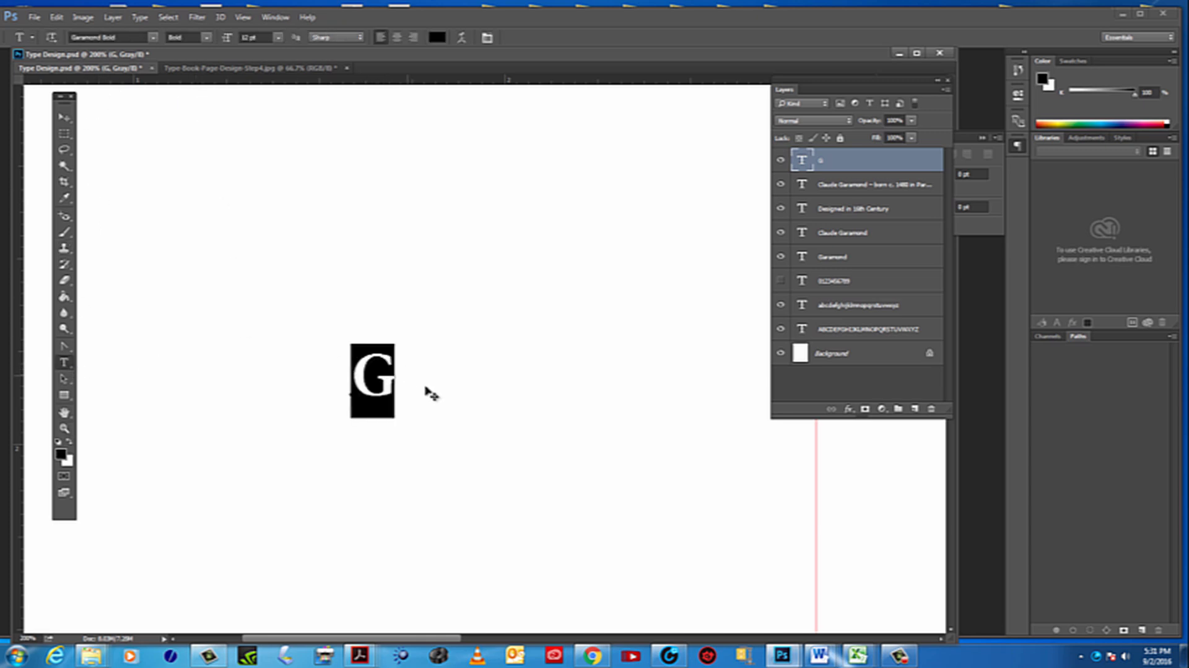
{"action": "left_click", "coordinate": [266, 38]}
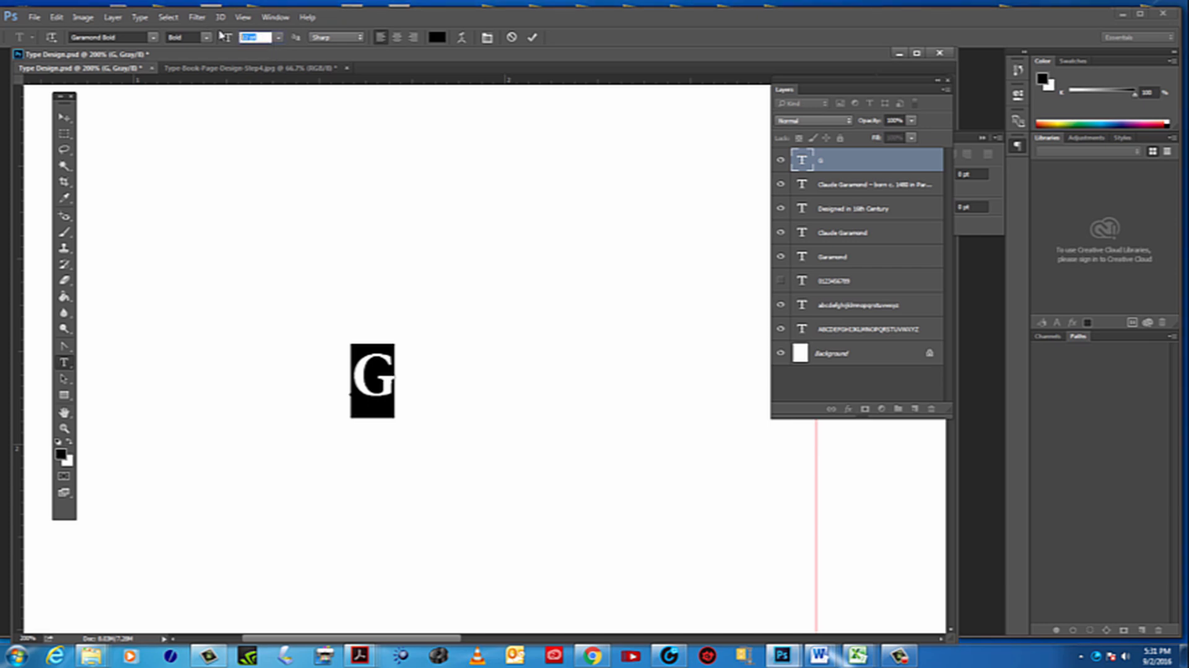
{"action": "left_click", "coordinate": [279, 37]}
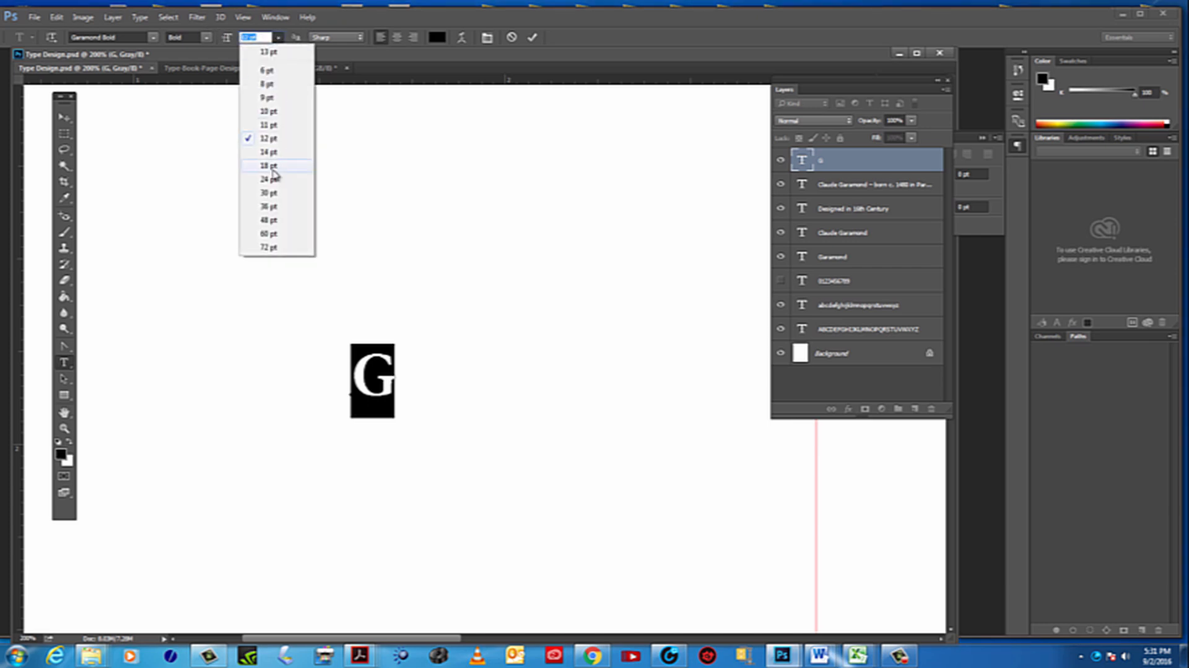
{"action": "left_click", "coordinate": [273, 247]}
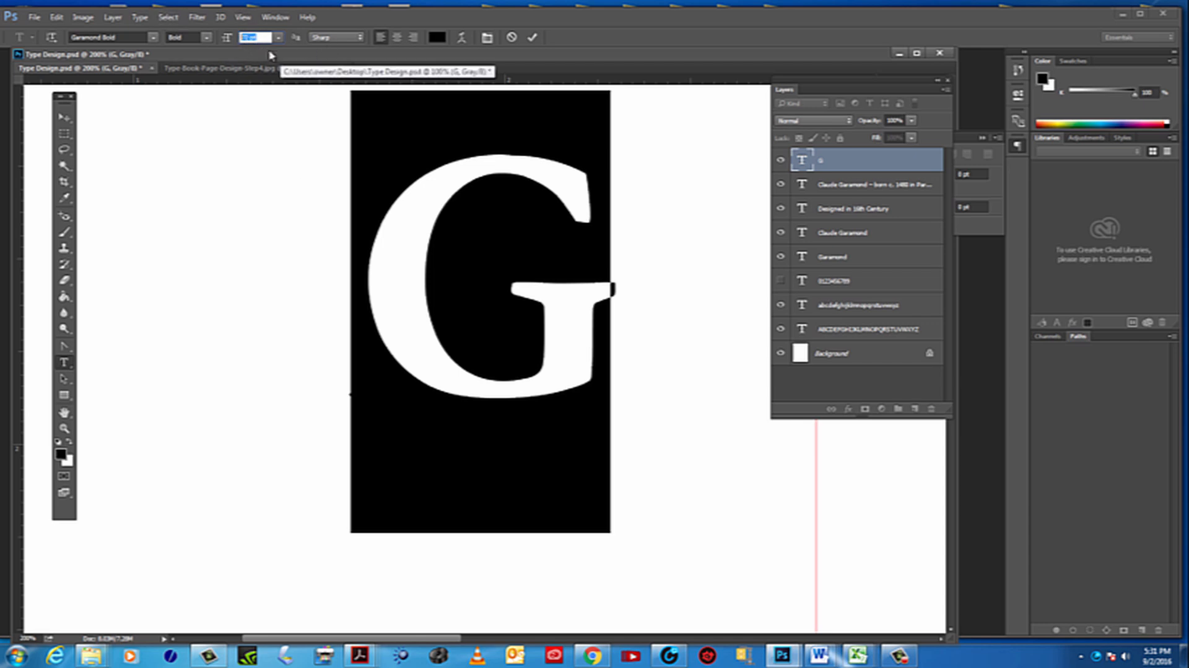
Increase the G's font size gradually to 90 pt
{"action": "key", "text": "Up"}
{"action": "key", "text": "Up"}
{"action": "key", "text": "Up"}
{"action": "key", "text": "Up"}
{"action": "key", "text": "Up"}
{"action": "key", "text": "Up"}
{"action": "key", "text": "Up"}
{"action": "key", "text": "Up"}
{"action": "key", "text": "Up"}
{"action": "key", "text": "Up"}
{"action": "key", "text": "Up"}
{"action": "key", "text": "Up"}
{"action": "key", "text": "Up"}
{"action": "key", "text": "Up"}
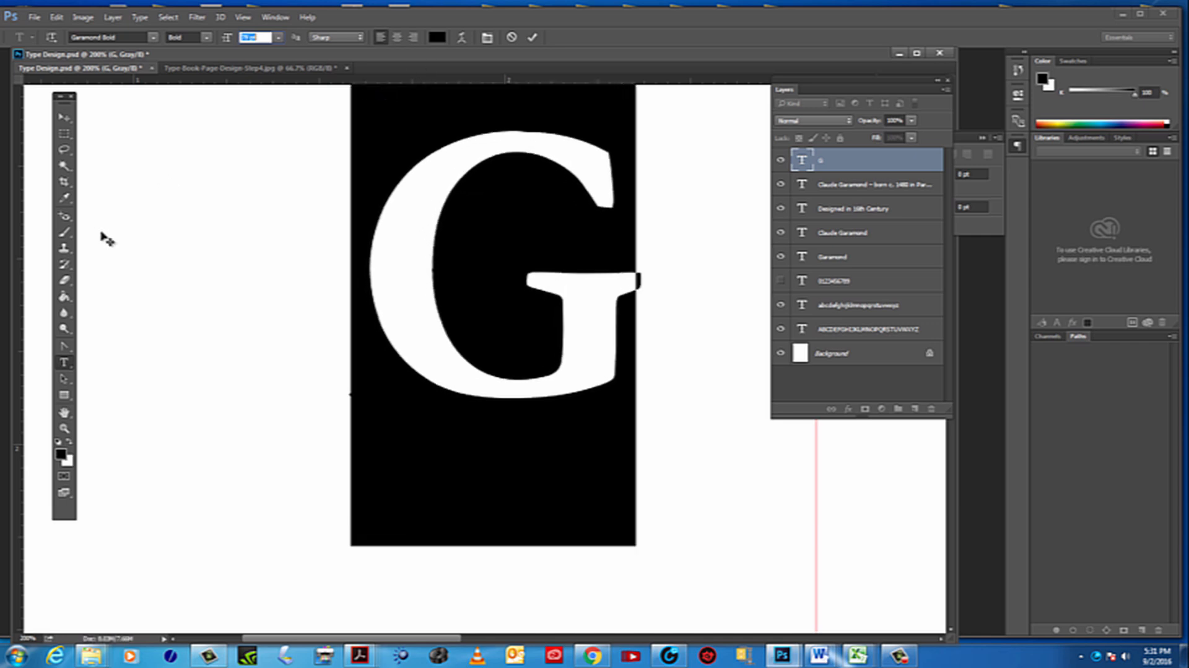
Set the G's font size to 300 pt and commit the text
{"action": "left_click", "coordinate": [64, 427]}
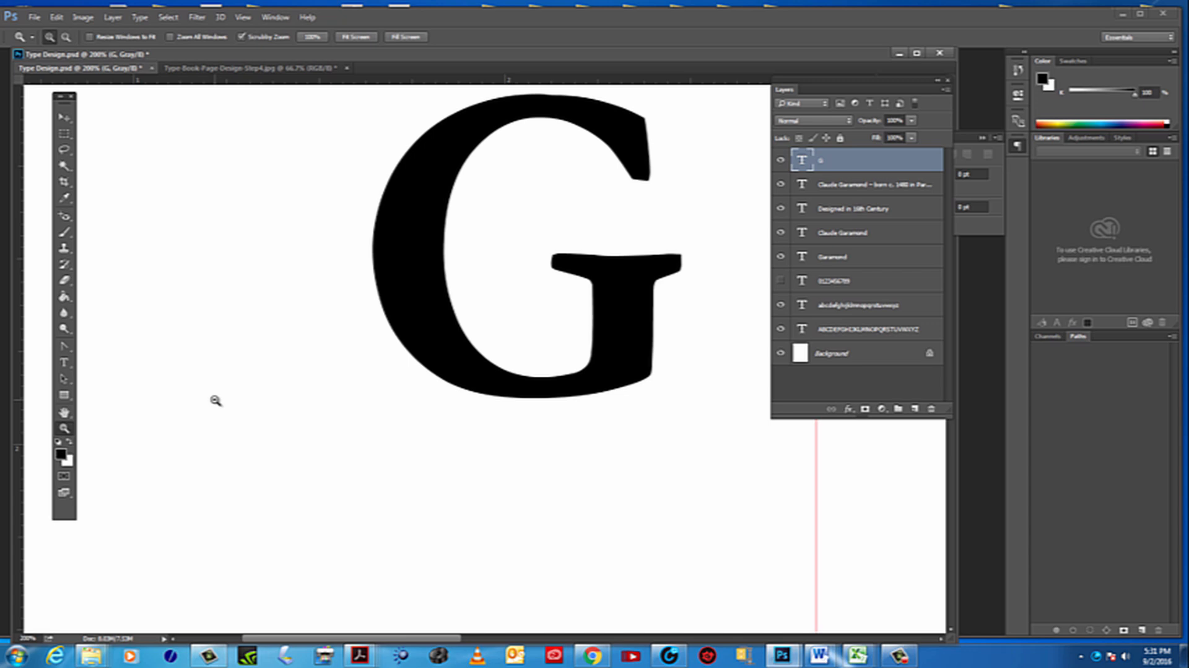
{"action": "left_click", "coordinate": [215, 401], "text": "alt"}
{"action": "left_click", "coordinate": [215, 400], "text": "alt"}
{"action": "left_click", "coordinate": [214, 400], "text": "alt"}
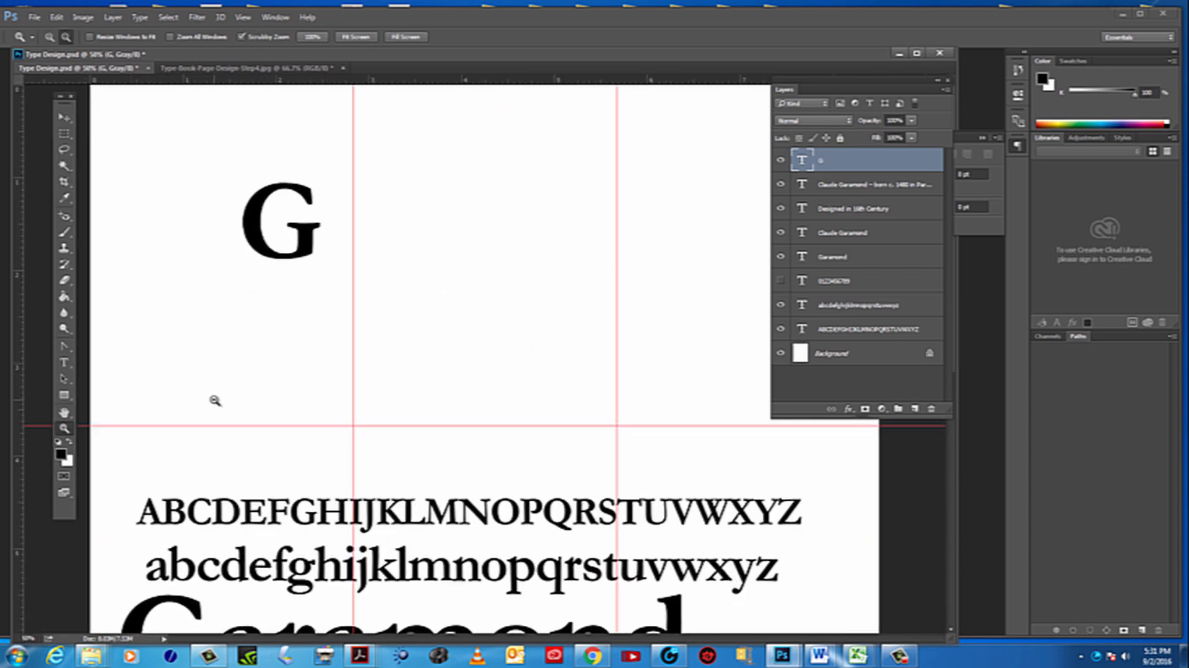
{"action": "left_click", "coordinate": [215, 400], "text": "alt"}
{"action": "left_click", "coordinate": [215, 400], "text": "alt"}
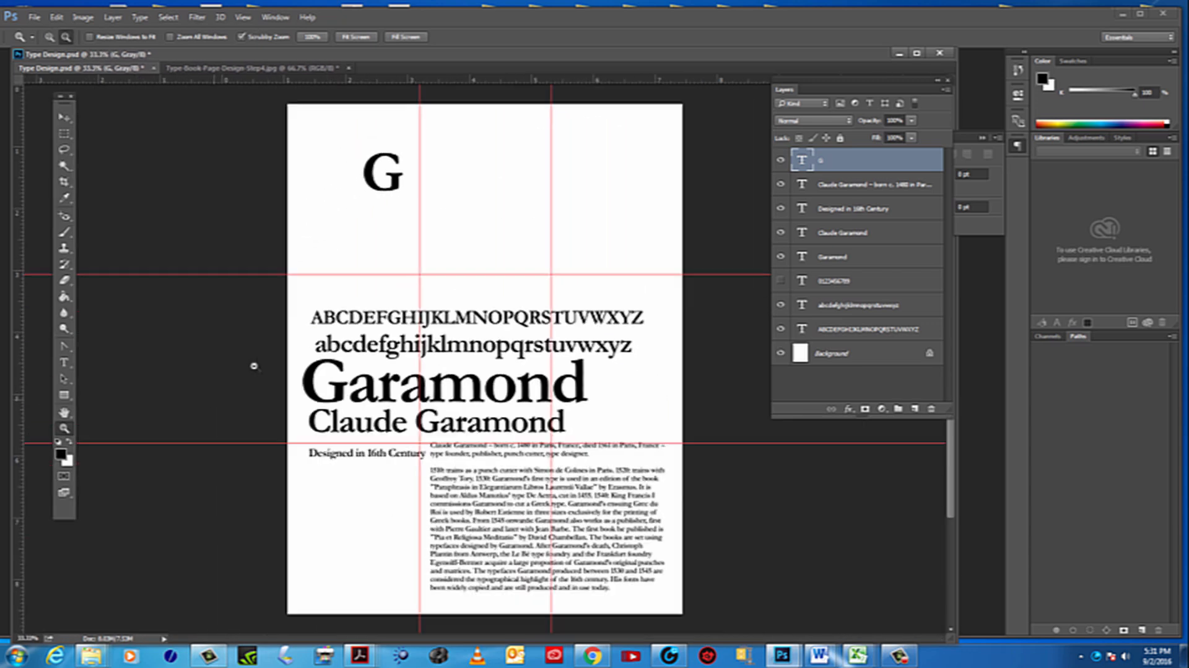
{"action": "left_click", "coordinate": [64, 362]}
{"action": "left_click_drag", "start_coordinate": [362, 165], "coordinate": [418, 166]}
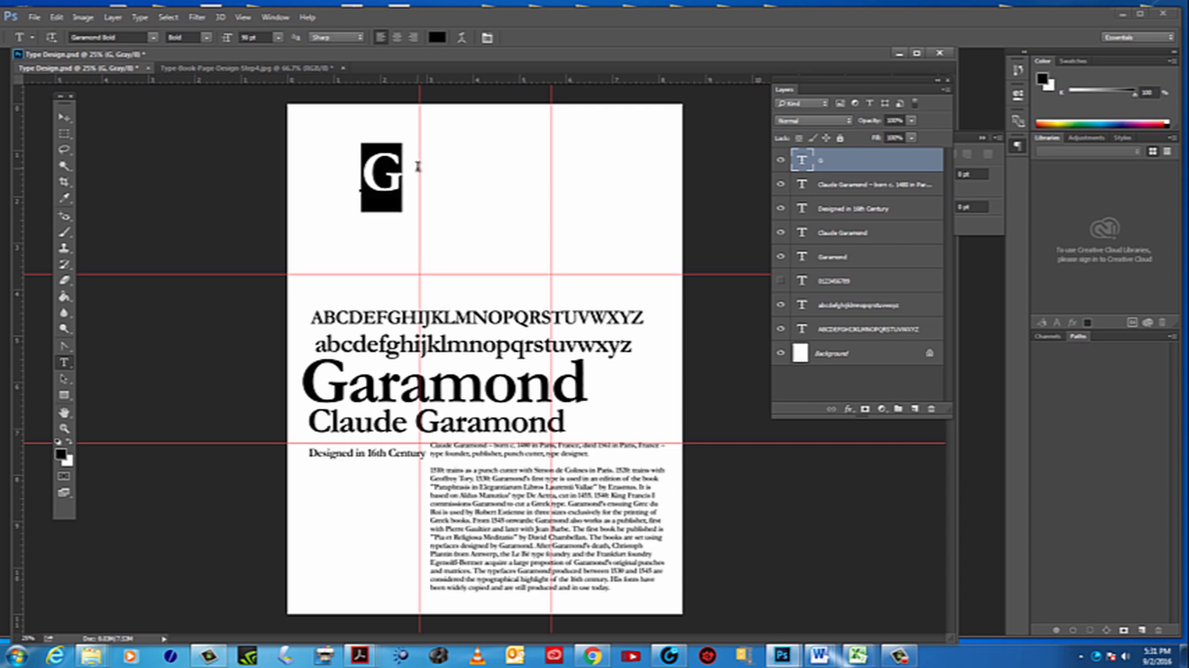
{"action": "left_click", "coordinate": [254, 39]}
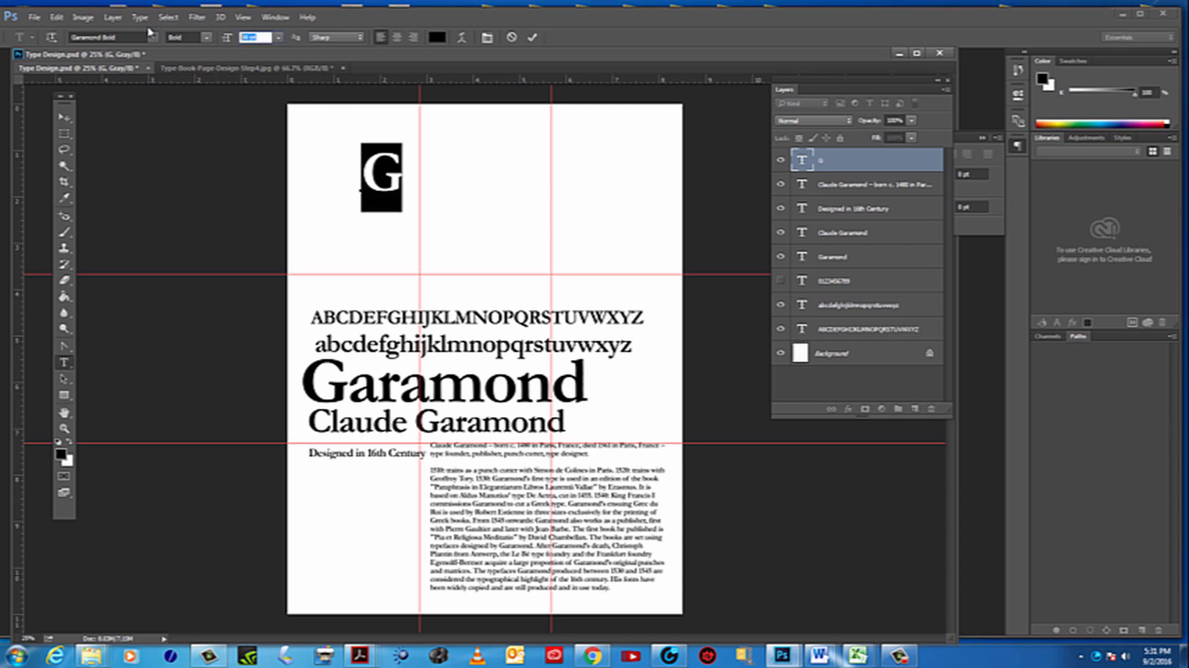
{"action": "key", "text": "Up"}
{"action": "key", "text": "Up"}
{"action": "key", "text": "Up"}
{"action": "key", "text": "Up"}
{"action": "key", "text": "Up"}
{"action": "key", "text": "Up"}
{"action": "key", "text": "Up"}
{"action": "key", "text": "Up"}
{"action": "key", "text": "Up"}
{"action": "key", "text": "Up"}
{"action": "key", "text": "Up"}
{"action": "key", "text": "Up"}
{"action": "key", "text": "Up"}
{"action": "key", "text": "Up"}
{"action": "key", "text": "Up"}
{"action": "key", "text": "Up"}
{"action": "key", "text": "Up"}
{"action": "key", "text": "Up"}
{"action": "key", "text": "Up"}
{"action": "key", "text": "Up"}
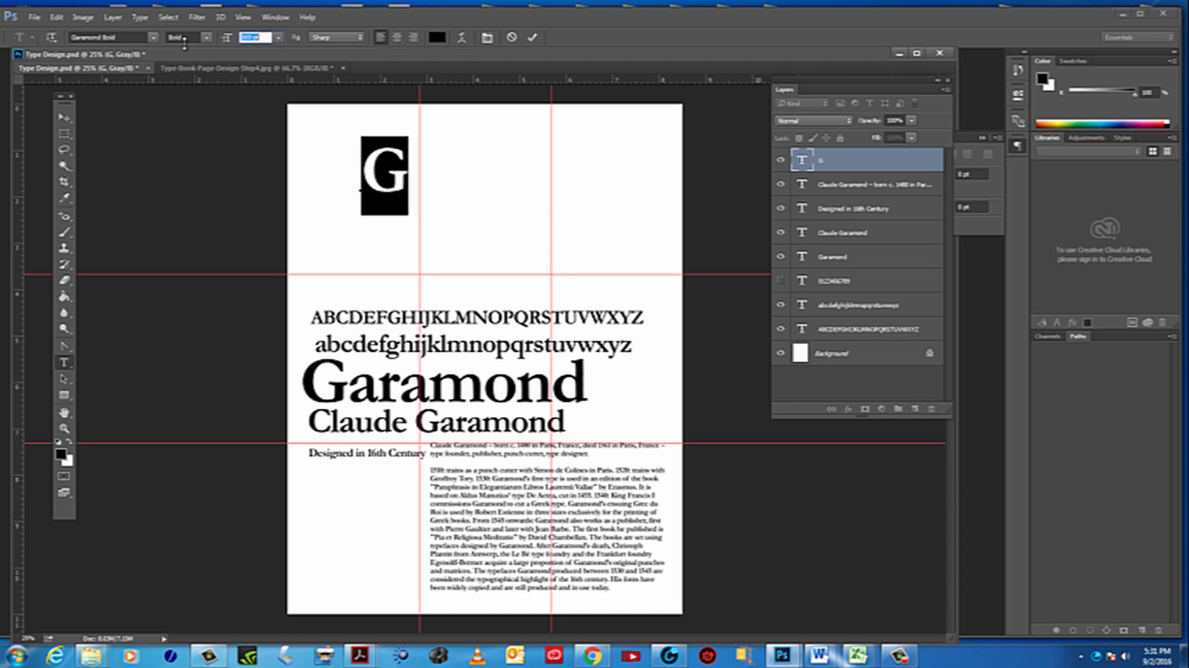
{"action": "key", "text": "Up"}
{"action": "key", "text": "Up"}
{"action": "key", "text": "Up"}
{"action": "key", "text": "Up"}
{"action": "key", "text": "Up"}
{"action": "key", "text": "Up"}
{"action": "key", "text": "Up"}
{"action": "key", "text": "Up"}
{"action": "key", "text": "Up"}
{"action": "key", "text": "Up"}
{"action": "key", "text": "Up"}
{"action": "key", "text": "Up"}
{"action": "key", "text": "Up"}
{"action": "key", "text": "Up"}
{"action": "key", "text": "Up"}
{"action": "key", "text": "Up"}
{"action": "key", "text": "Up"}
{"action": "key", "text": "Up"}
{"action": "key", "text": "Up"}
{"action": "key", "text": "Up"}
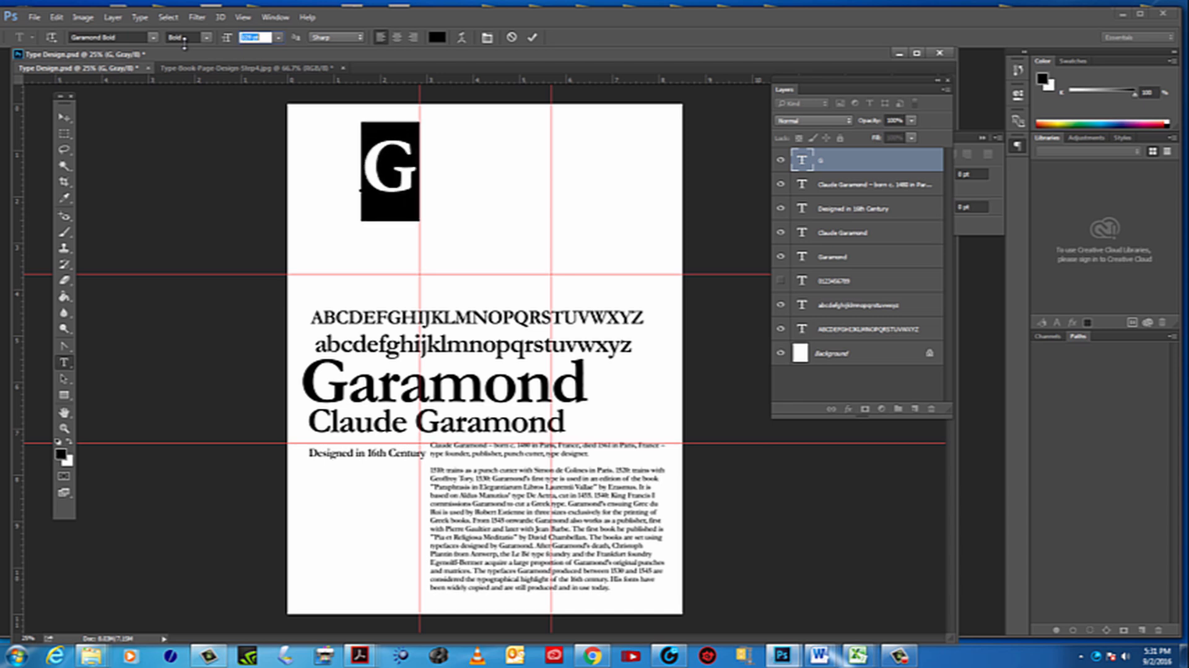
{"action": "key", "text": "Up"}
{"action": "key", "text": "Up"}
{"action": "key", "text": "Up"}
{"action": "key", "text": "Up"}
{"action": "key", "text": "Up"}
{"action": "key", "text": "Up"}
{"action": "key", "text": "Up"}
{"action": "key", "text": "Up"}
{"action": "key", "text": "Up"}
{"action": "key", "text": "Up"}
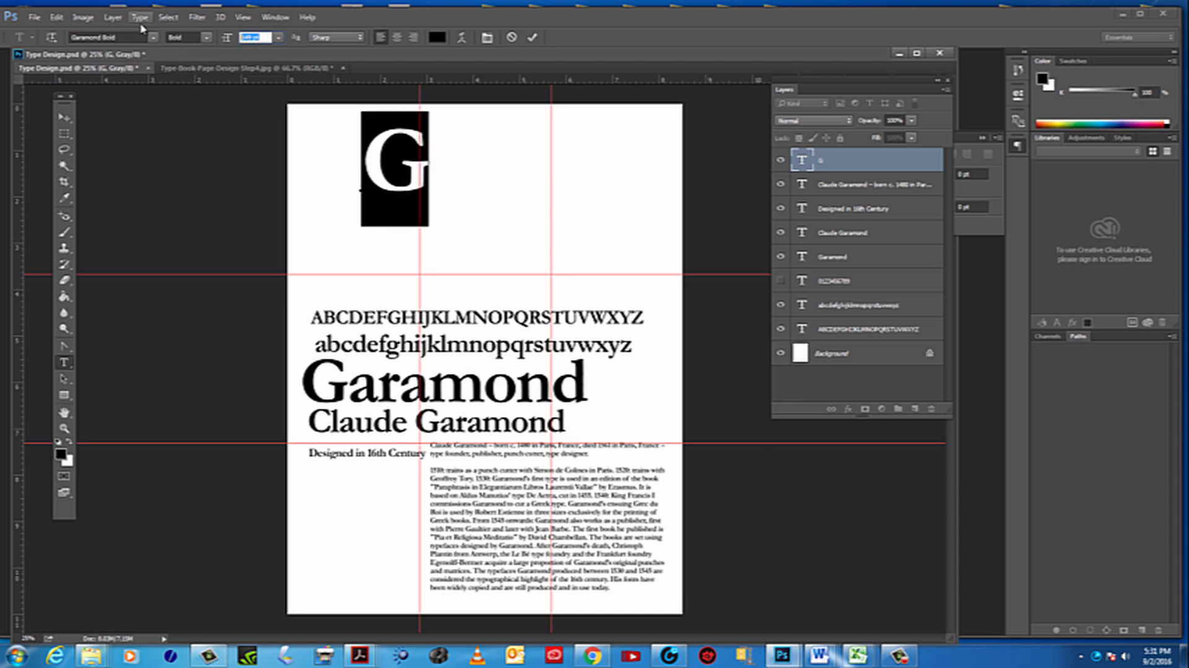
{"action": "type", "text": "300"}
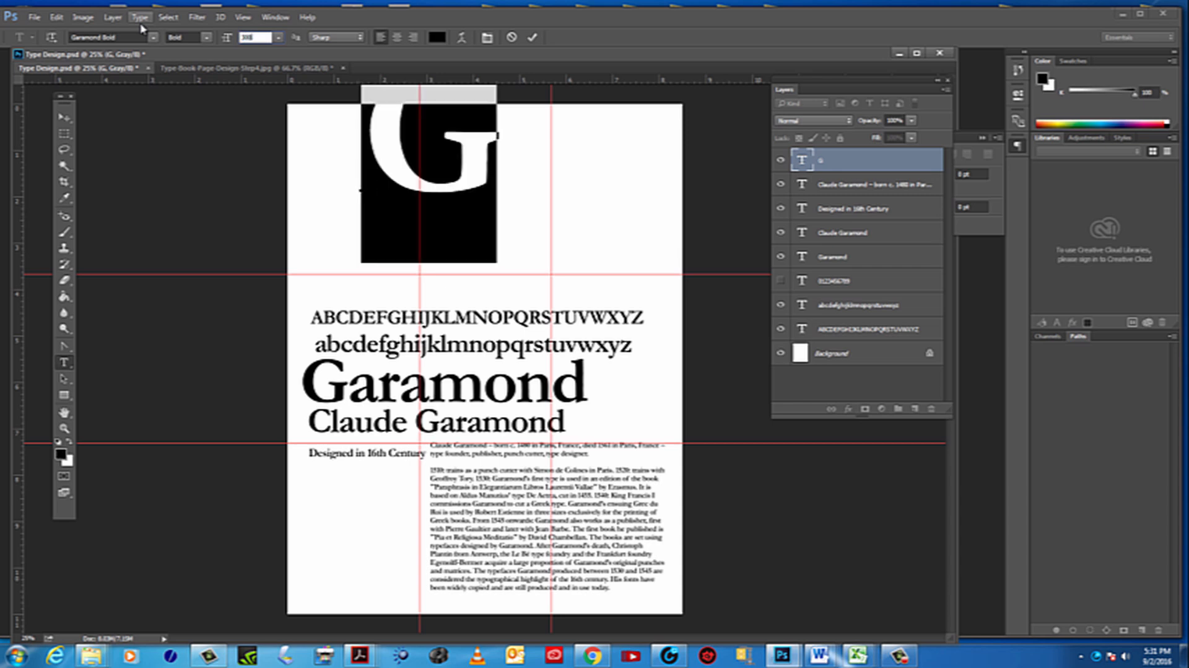
{"action": "left_click", "coordinate": [64, 121]}
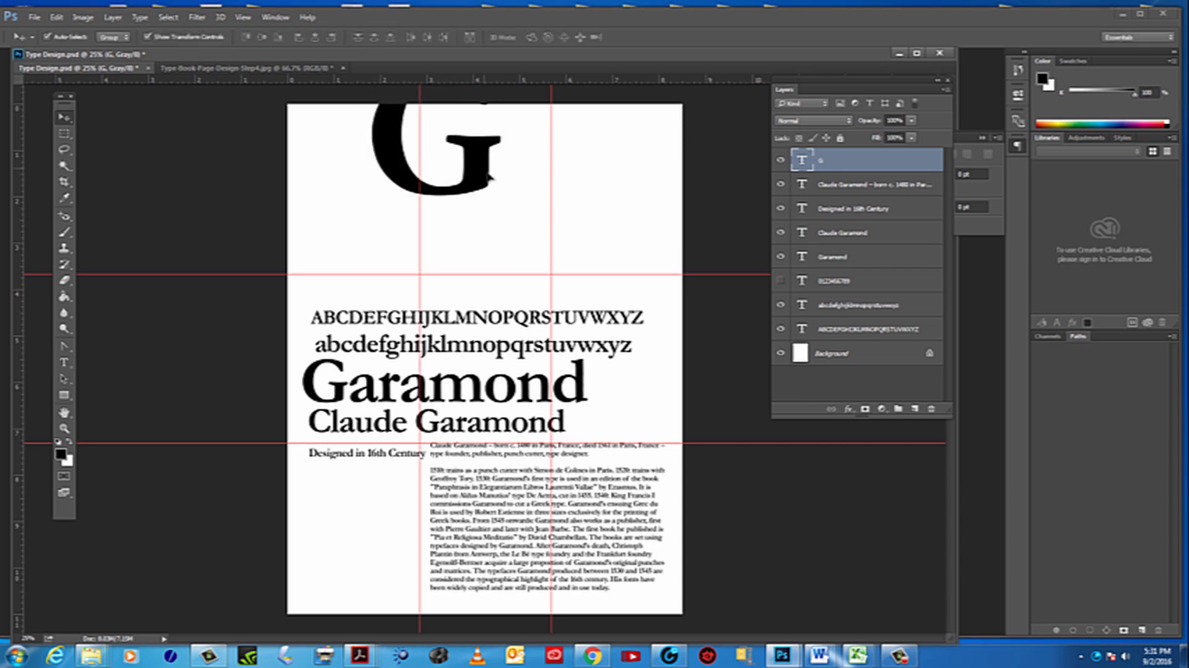
Move the G toward the page's right side and enlarge it proportionally so it overlaps both alphabet lines and the end of the Garamond title
{"action": "left_click_drag", "start_coordinate": [485, 166], "coordinate": [599, 273]}
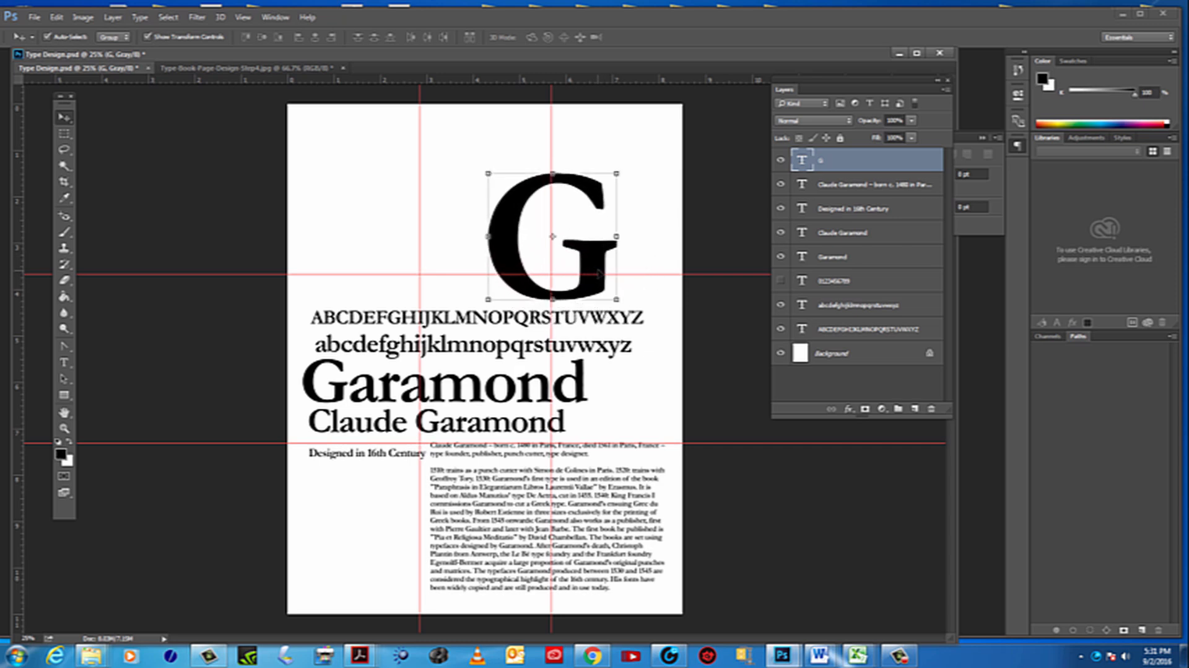
{"action": "left_click_drag", "start_coordinate": [509, 189], "coordinate": [476, 156]}
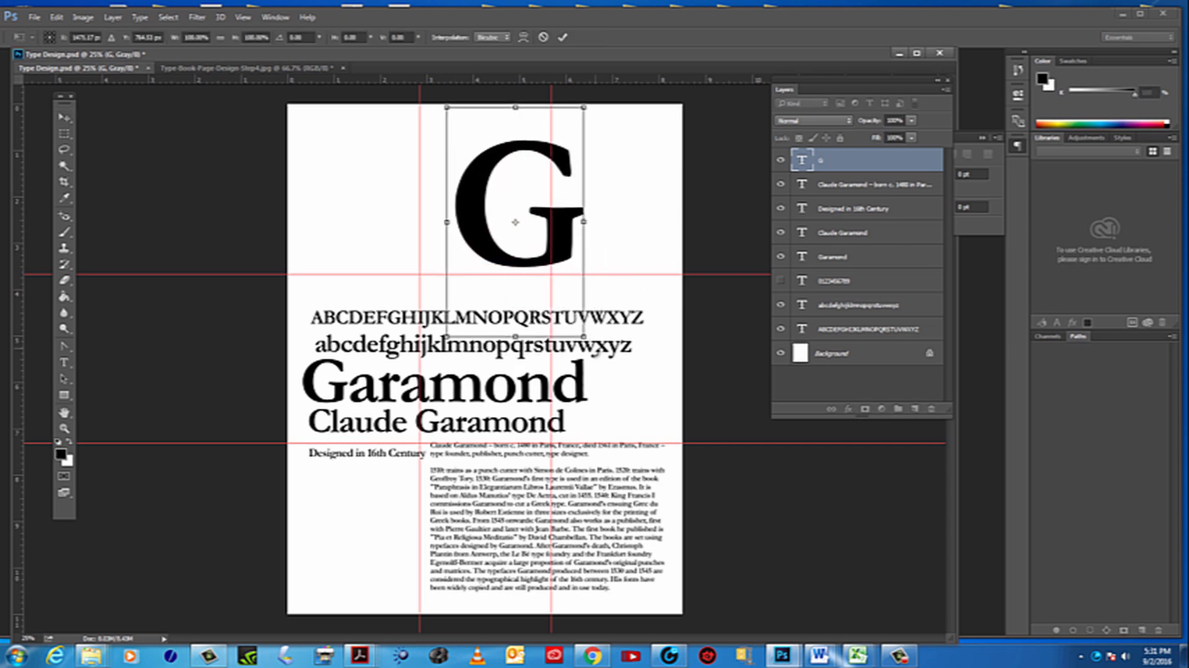
{"action": "left_click_drag", "start_coordinate": [584, 337], "coordinate": [648, 390]}
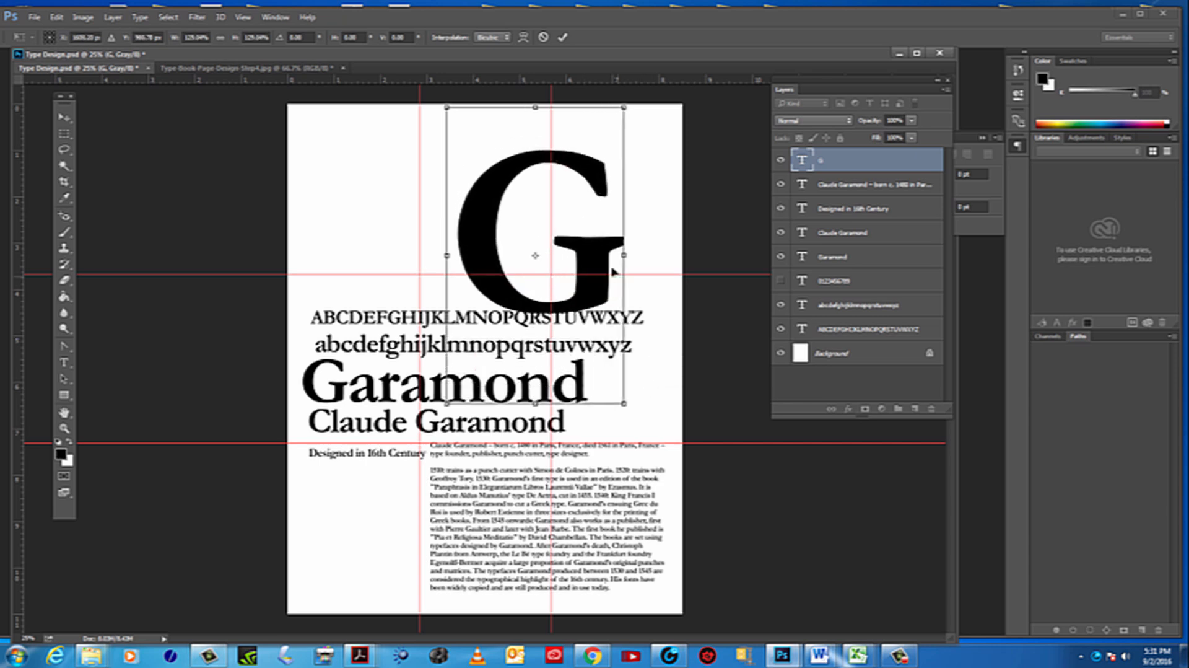
{"action": "left_click_drag", "start_coordinate": [601, 257], "coordinate": [613, 293]}
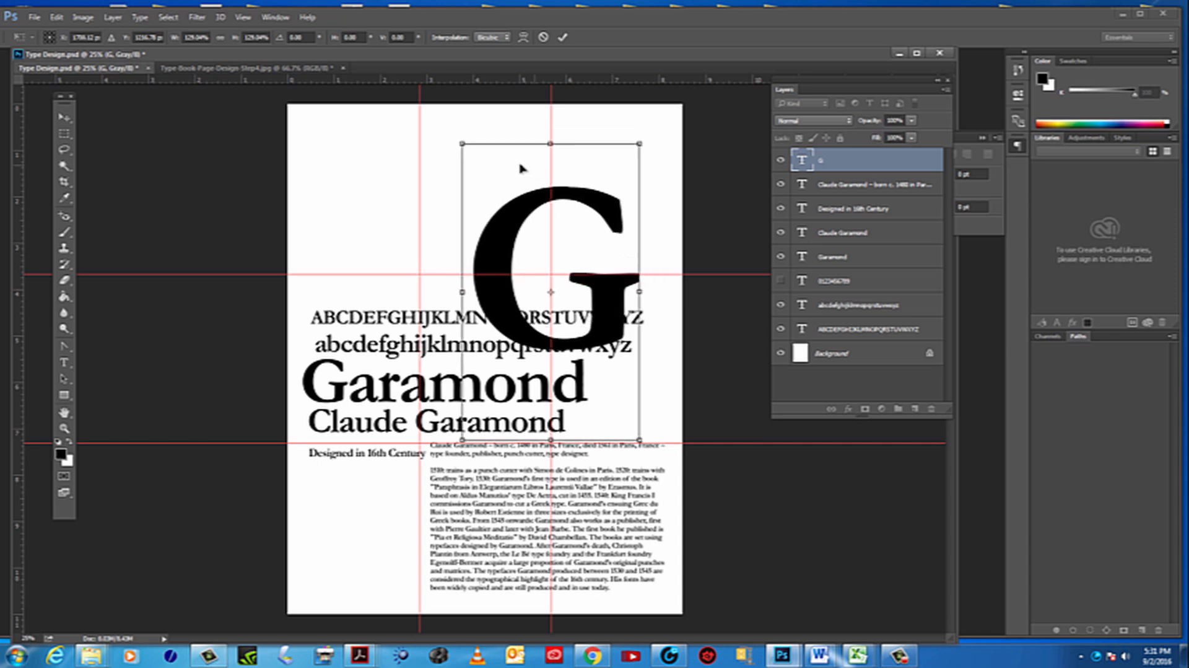
{"action": "left_click_drag", "start_coordinate": [464, 144], "coordinate": [451, 126]}
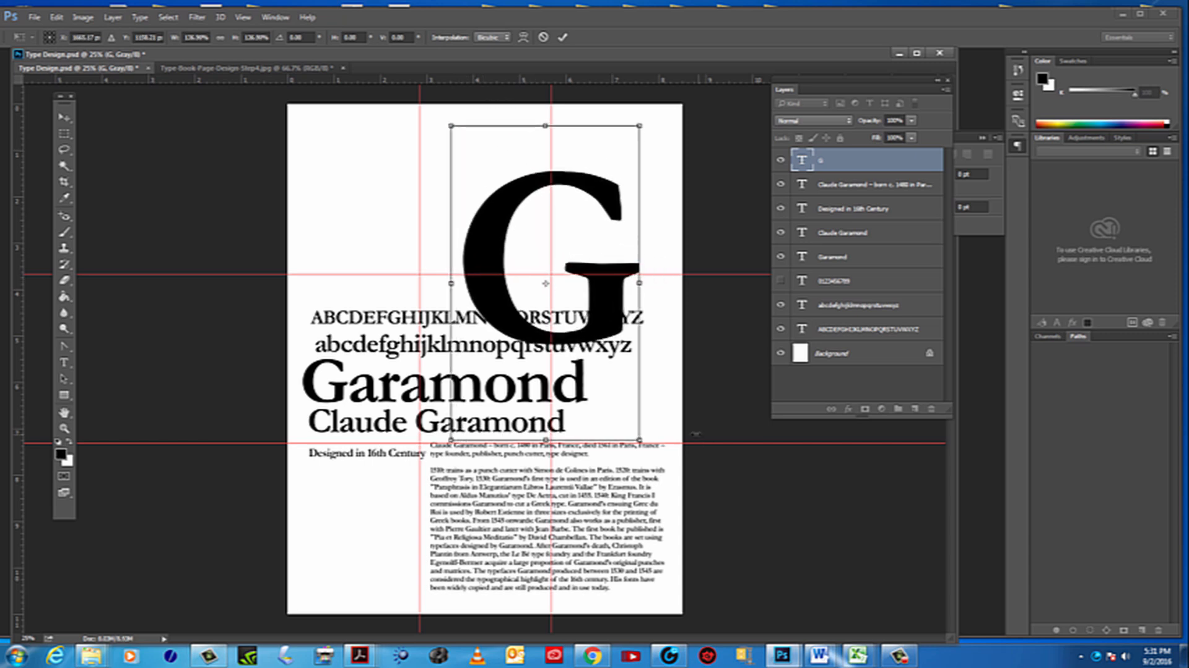
{"action": "left_click_drag", "start_coordinate": [640, 438], "coordinate": [659, 478]}
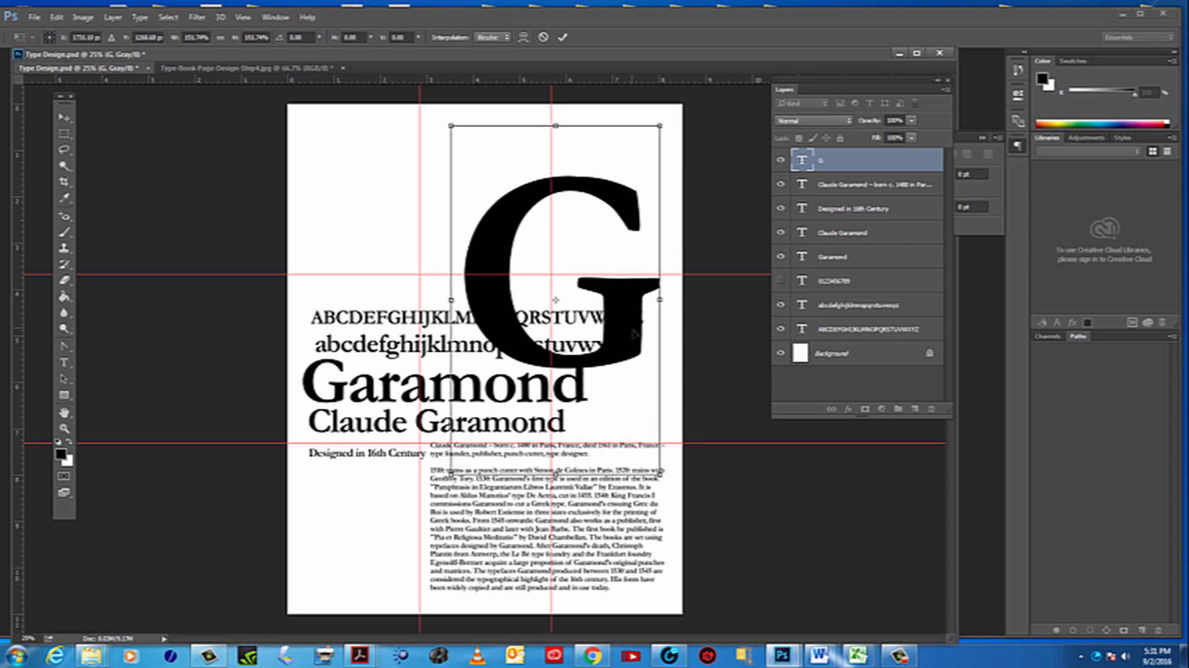
{"action": "left_click_drag", "start_coordinate": [634, 334], "coordinate": [629, 331]}
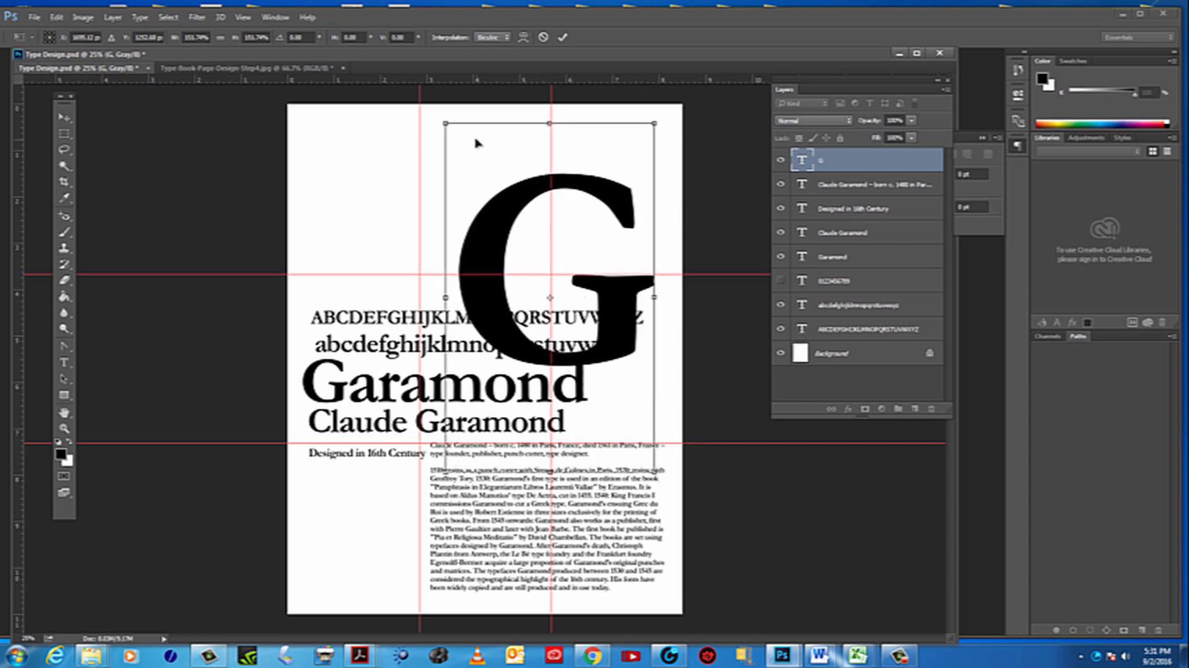
{"action": "left_click_drag", "start_coordinate": [659, 481], "coordinate": [662, 485]}
{"action": "left_click_drag", "start_coordinate": [620, 331], "coordinate": [619, 343]}
{"action": "key", "text": "Return"}
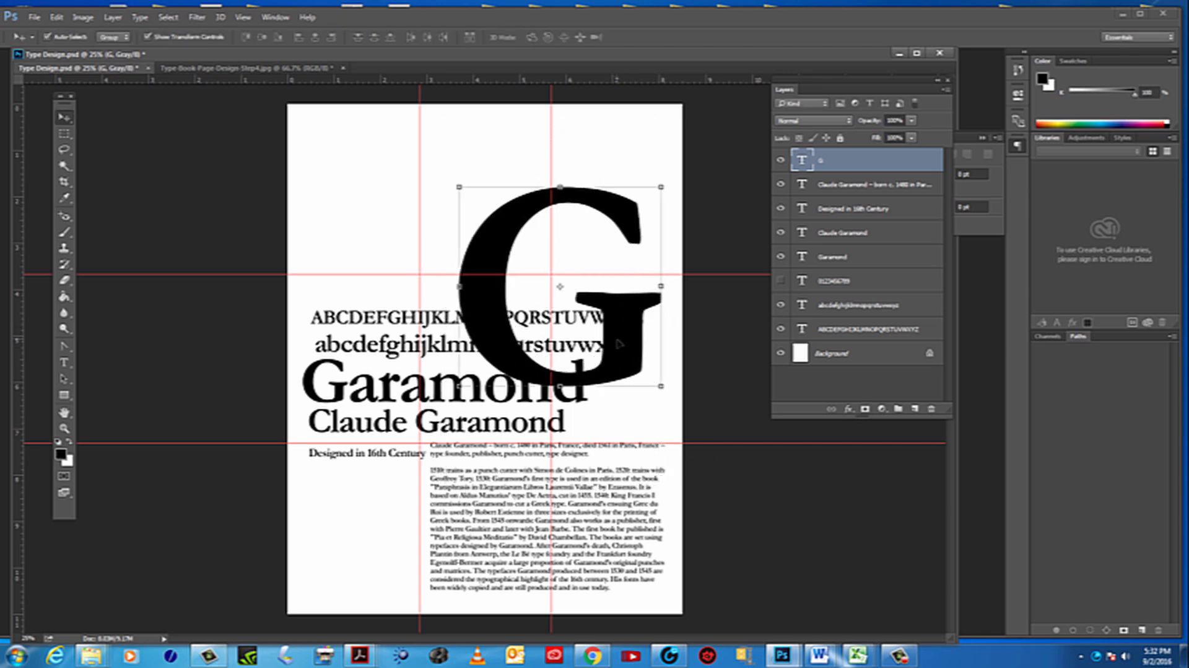
Select the Garamond title, alphabet lines, biography paragraph and large G in turn to examine how their layers overlap
{"action": "left_click", "coordinate": [421, 175]}
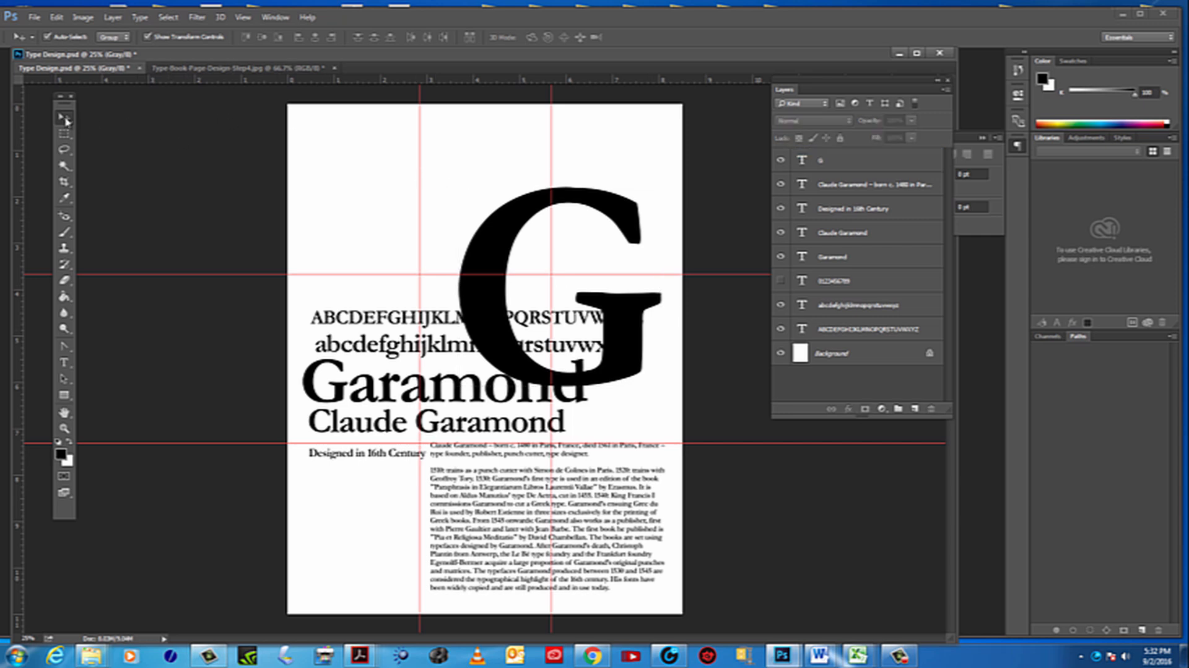
{"action": "left_click", "coordinate": [543, 398]}
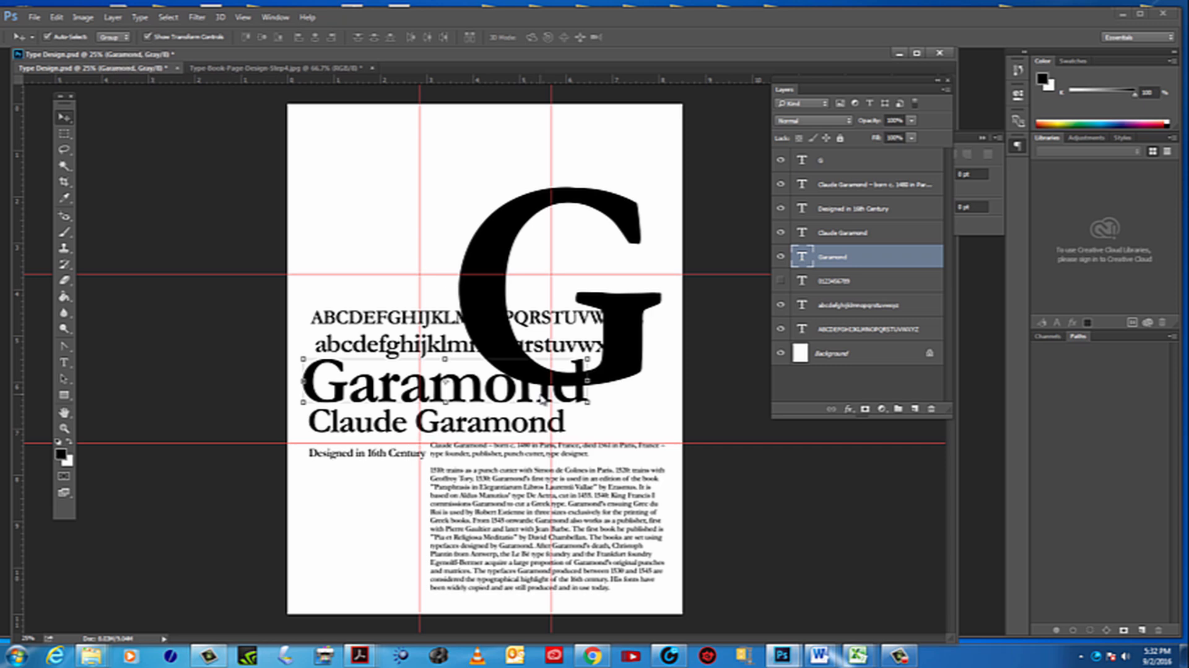
{"action": "left_click", "coordinate": [402, 344]}
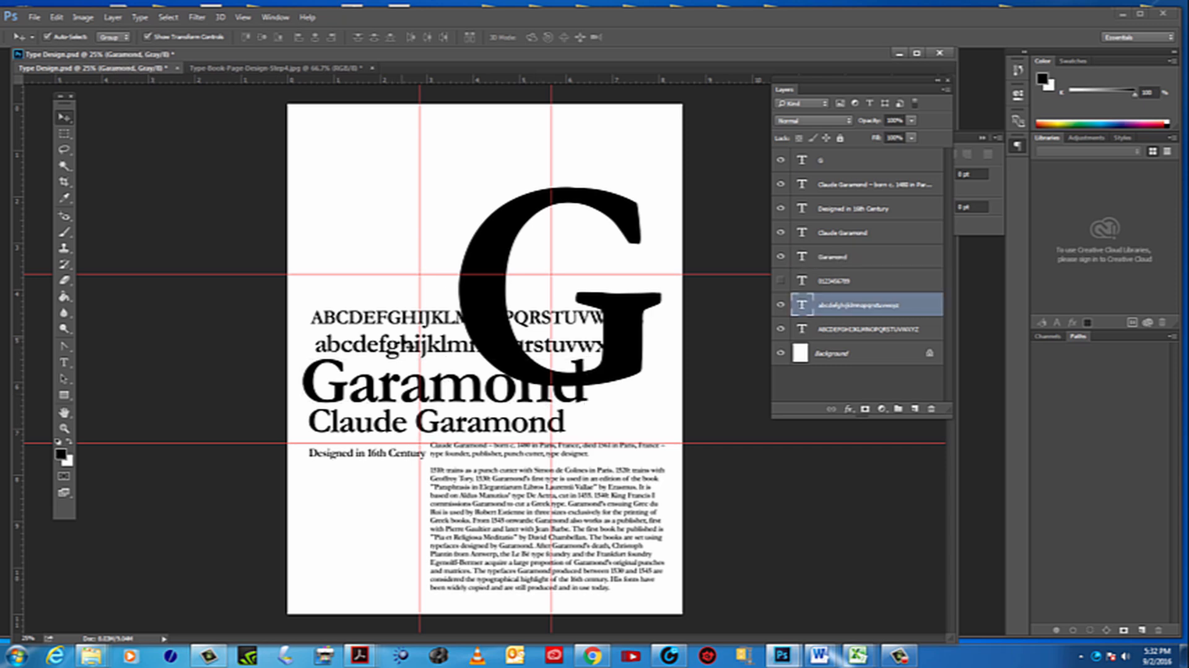
{"action": "left_click", "coordinate": [418, 322]}
{"action": "left_click", "coordinate": [655, 525]}
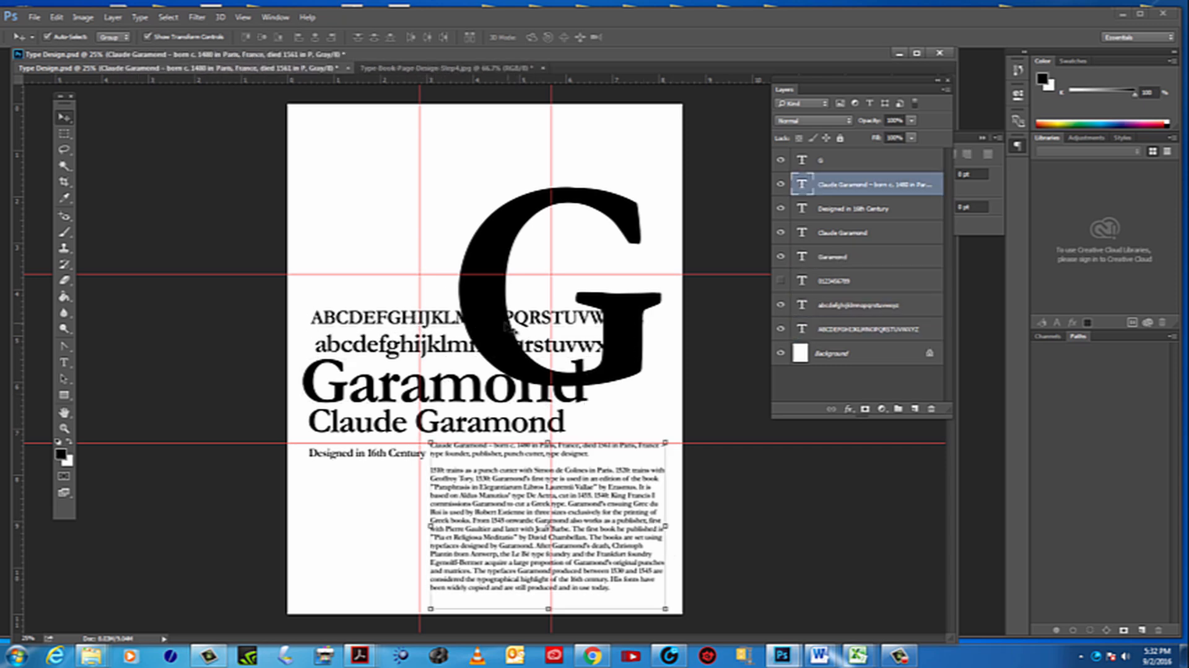
{"action": "left_click", "coordinate": [496, 326]}
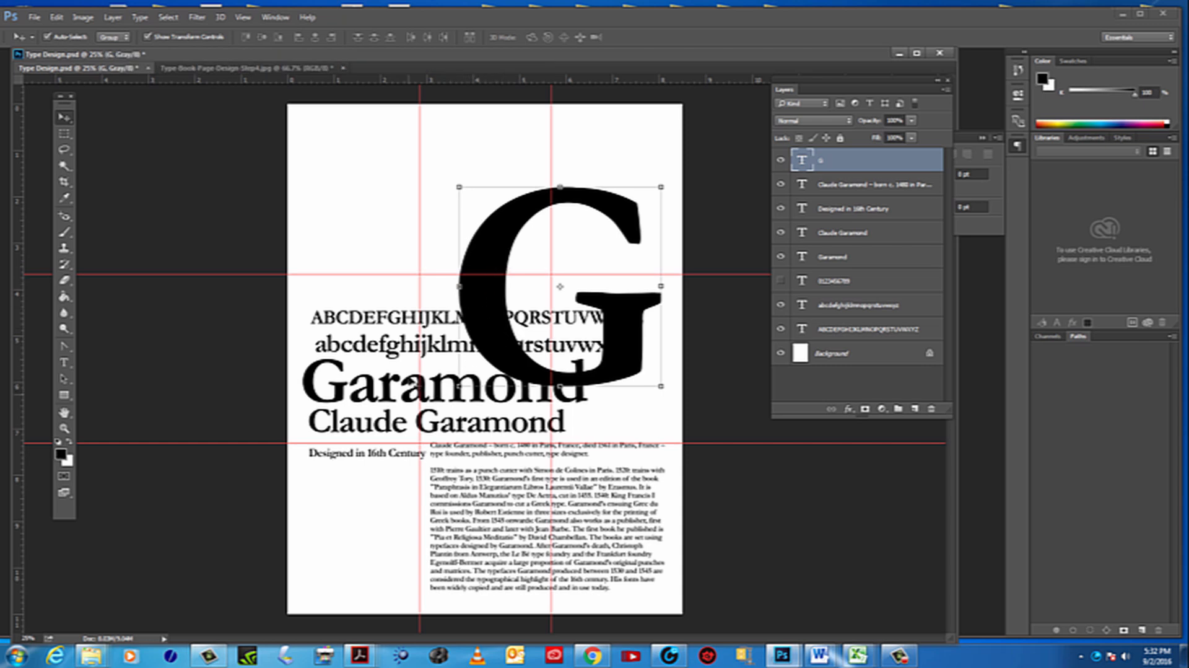
{"action": "left_click", "coordinate": [402, 348]}
{"action": "left_click", "coordinate": [402, 323]}
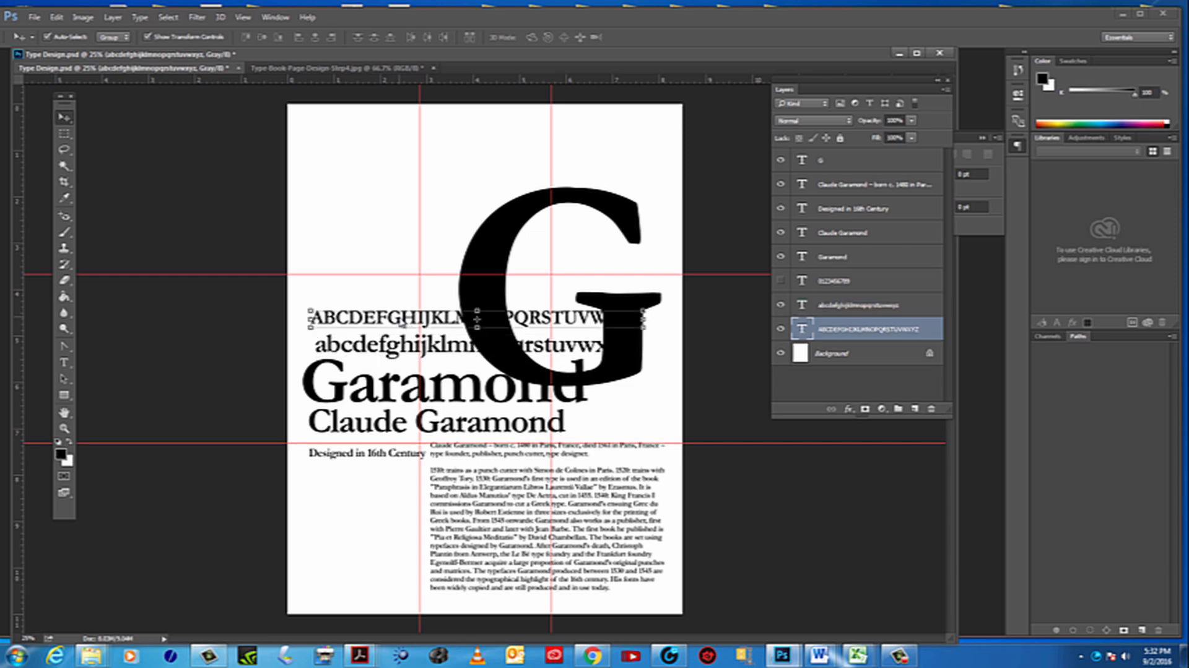
{"action": "left_click", "coordinate": [503, 262]}
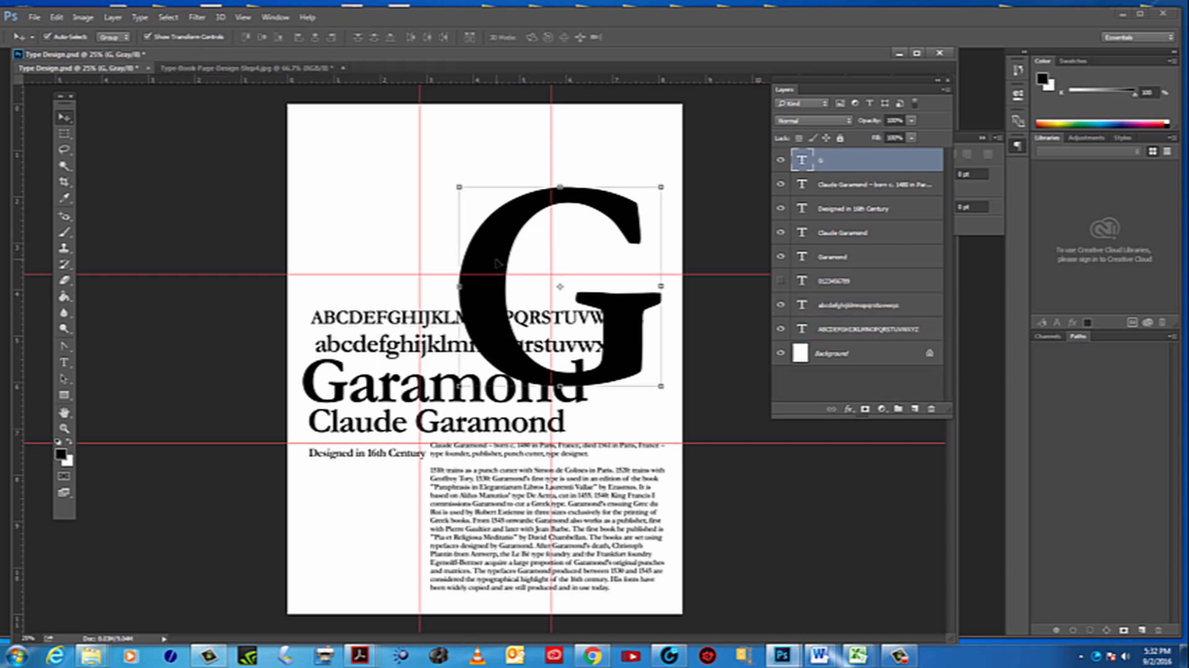
Toggle the large G layer's visibility to compare the layout with and without it, leaving the G hidden
{"action": "left_click", "coordinate": [781, 161]}
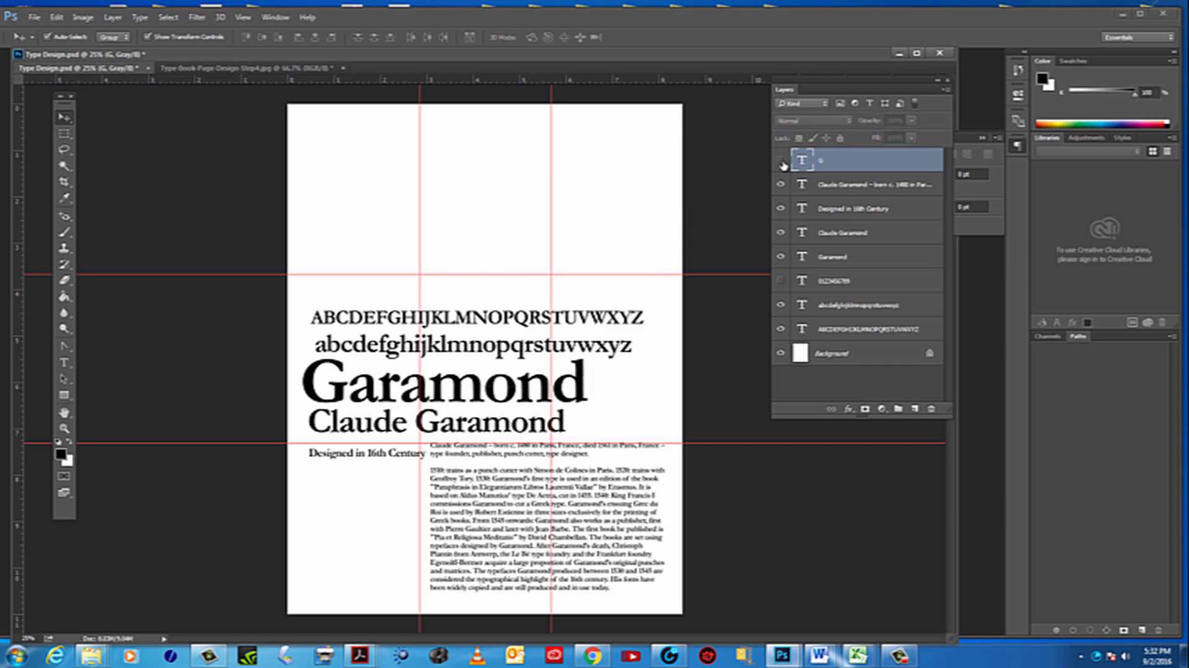
{"action": "left_click", "coordinate": [782, 161]}
{"action": "left_click", "coordinate": [783, 162]}
{"action": "left_click", "coordinate": [782, 162]}
{"action": "left_click", "coordinate": [783, 162]}
{"action": "left_click", "coordinate": [782, 161]}
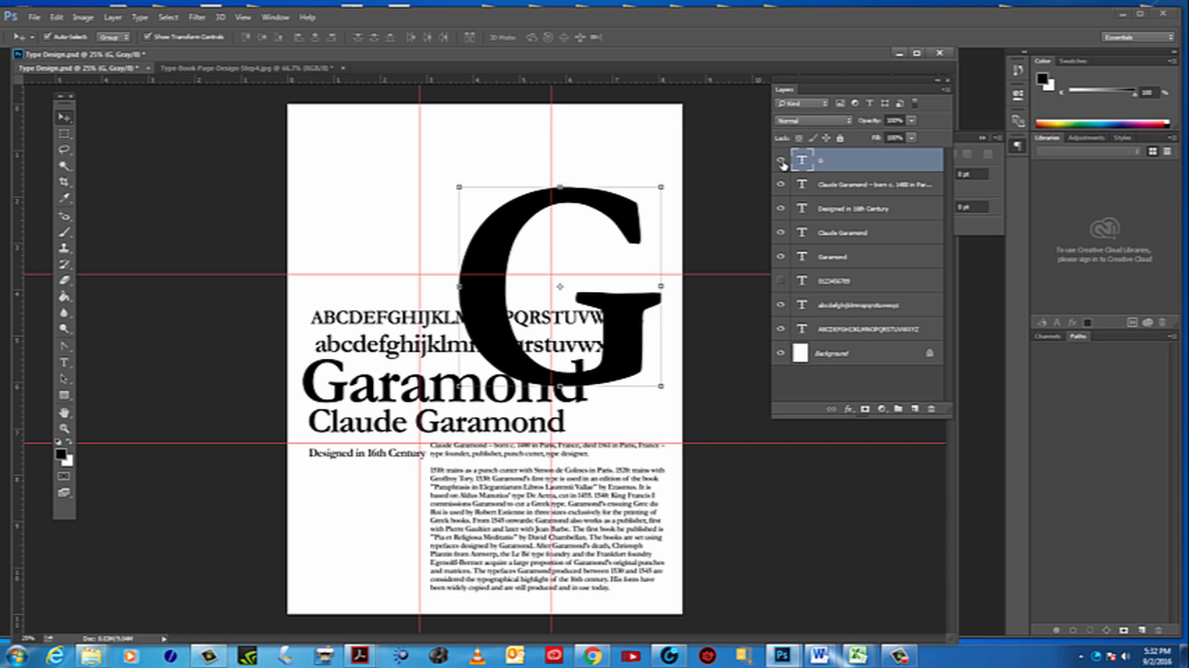
{"action": "left_click", "coordinate": [782, 162]}
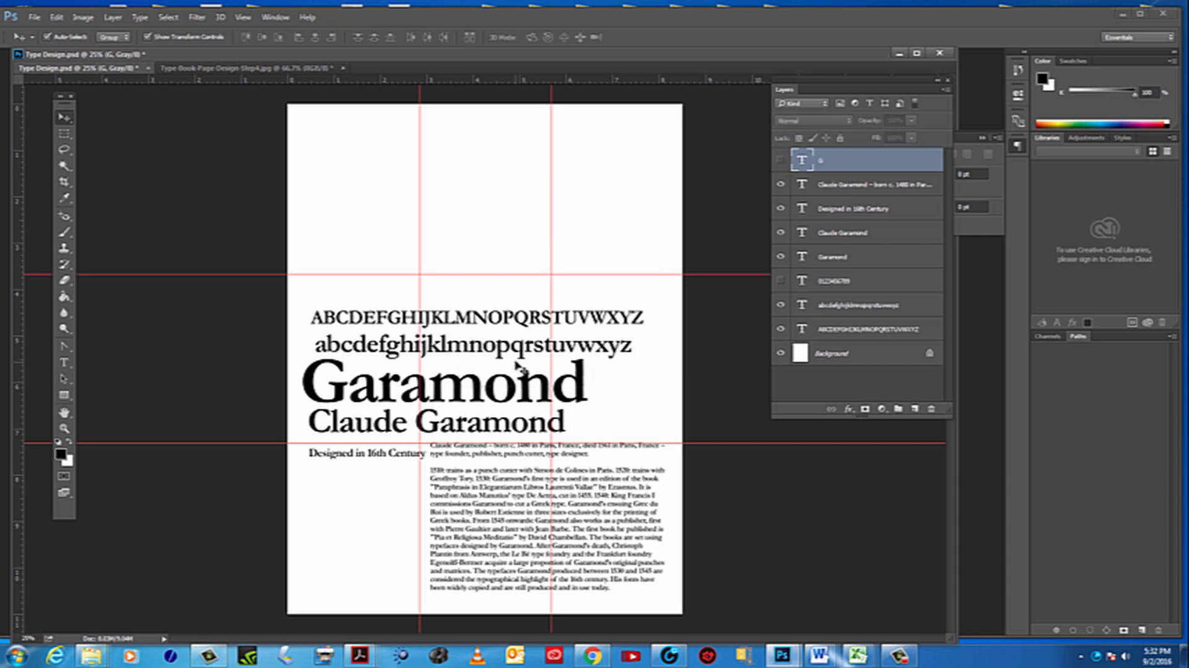
Move the uppercase alphabet up near the page's top edge and break it into two lines before the letter M
{"action": "left_click_drag", "start_coordinate": [493, 318], "coordinate": [484, 160]}
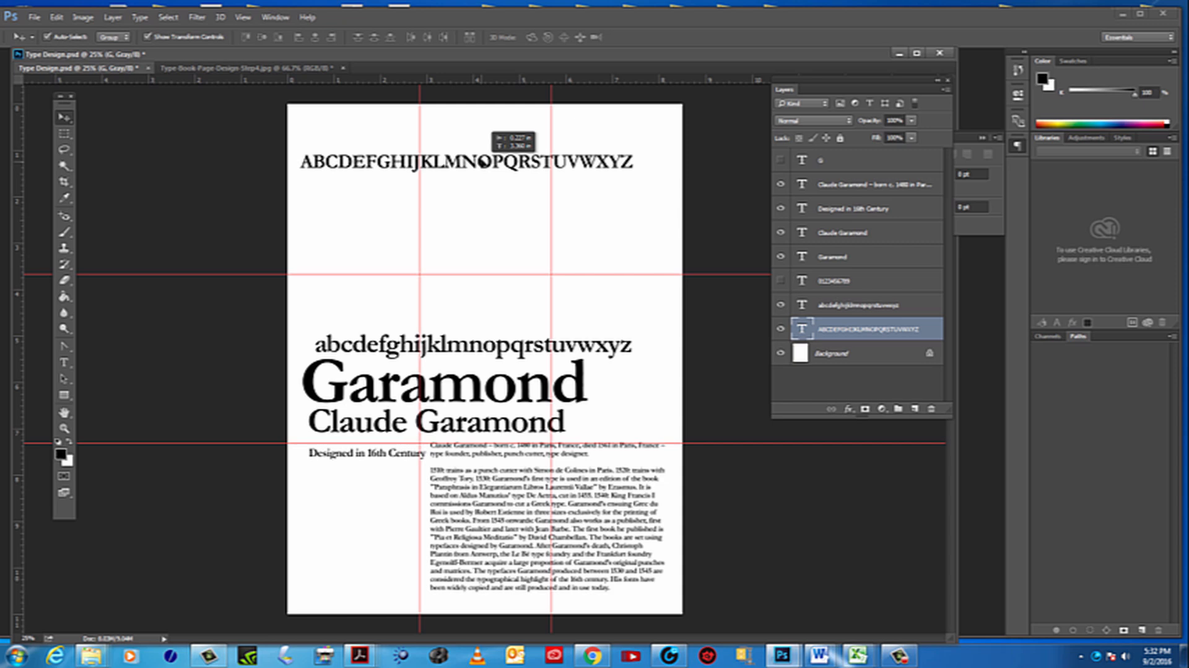
{"action": "left_click_drag", "start_coordinate": [485, 161], "coordinate": [477, 170]}
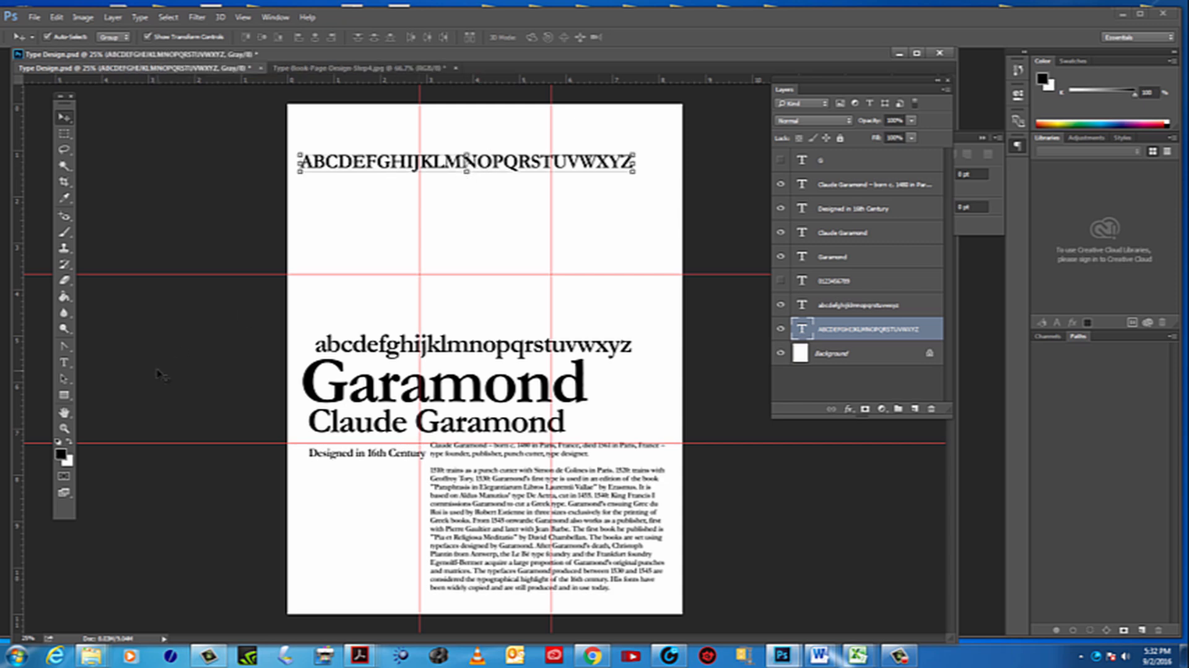
{"action": "left_click", "coordinate": [64, 363]}
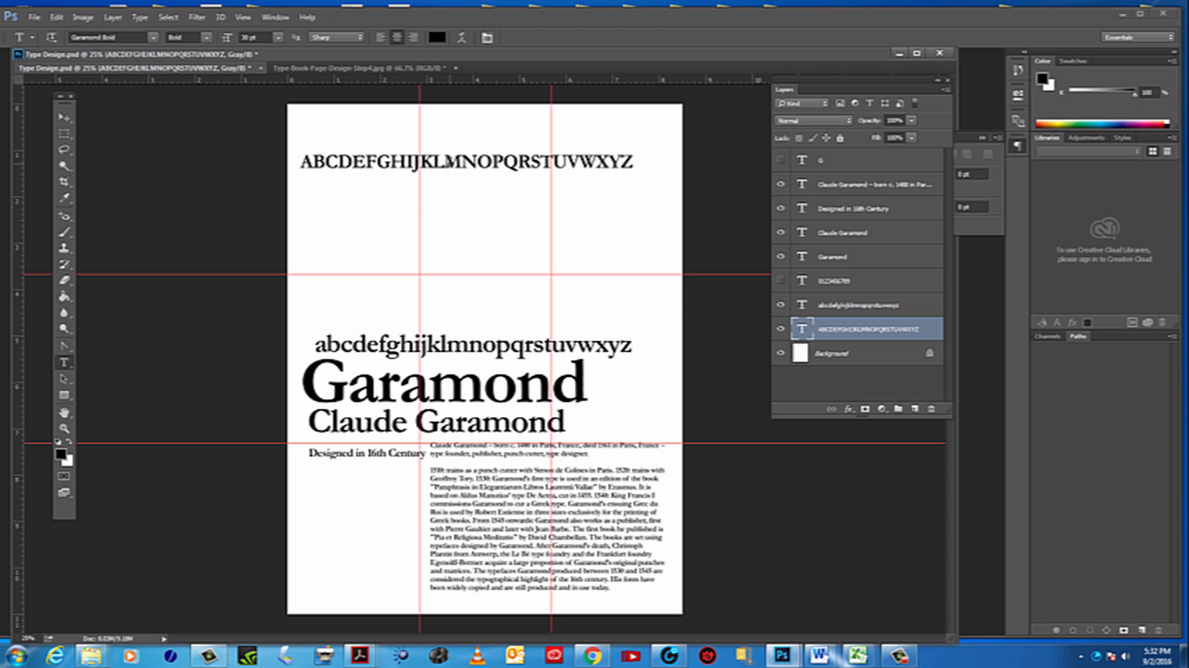
{"action": "left_click", "coordinate": [446, 162]}
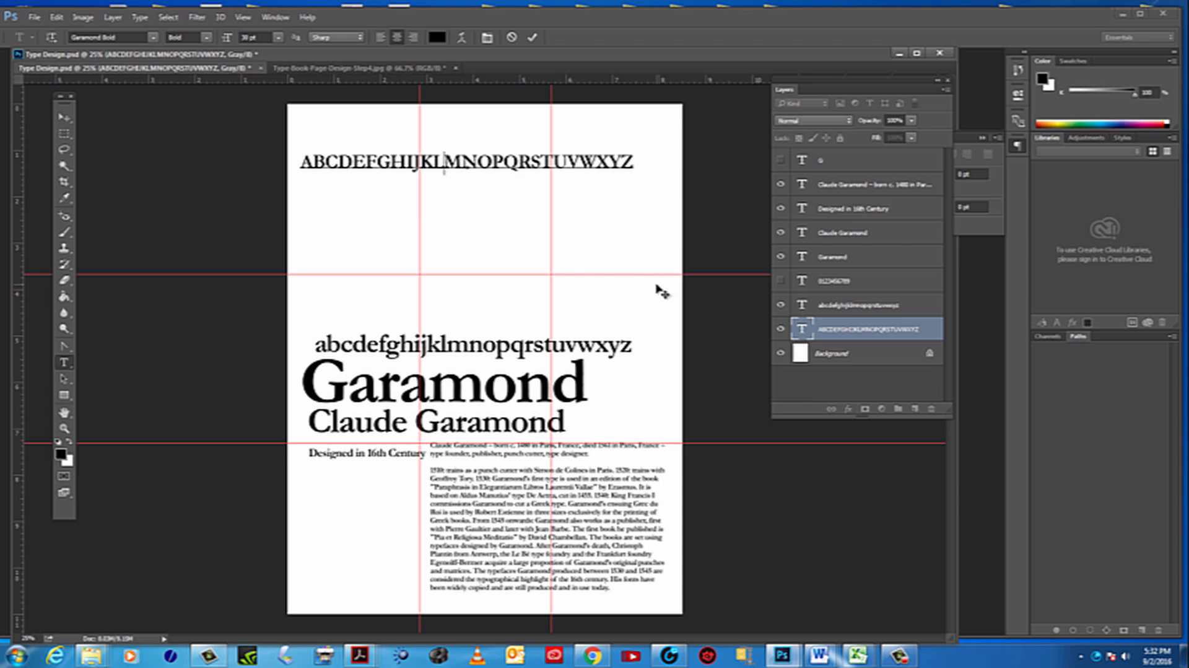
{"action": "left_click", "coordinate": [65, 428]}
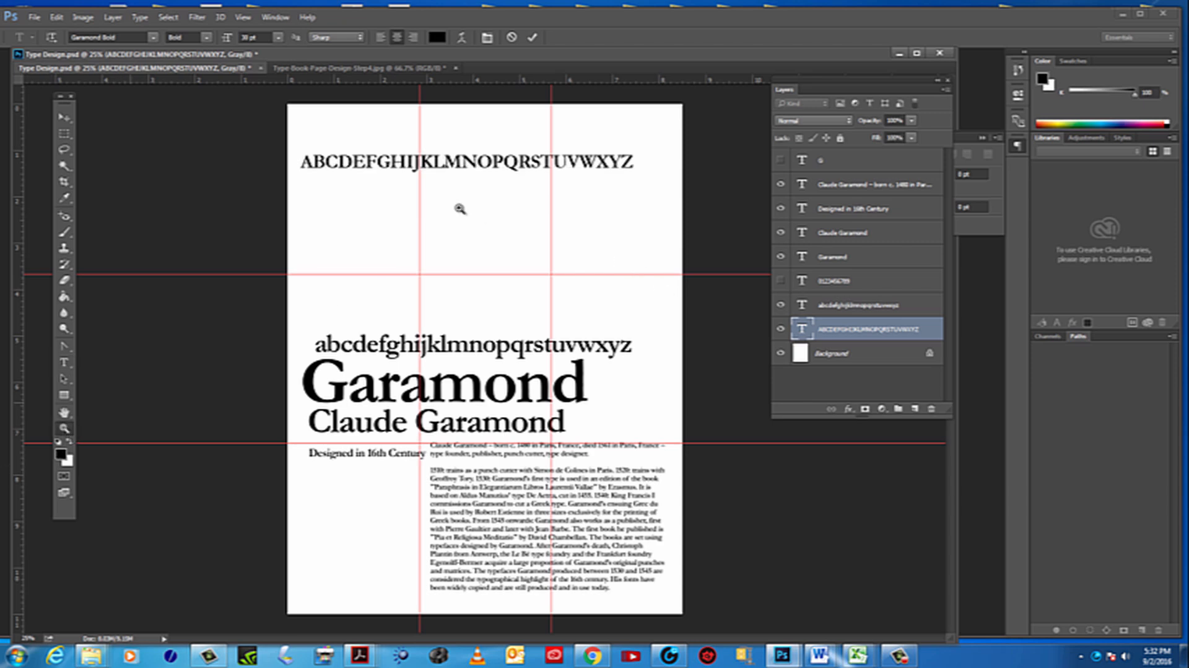
{"action": "left_click", "coordinate": [438, 183]}
{"action": "left_click", "coordinate": [438, 195]}
{"action": "left_click", "coordinate": [433, 186]}
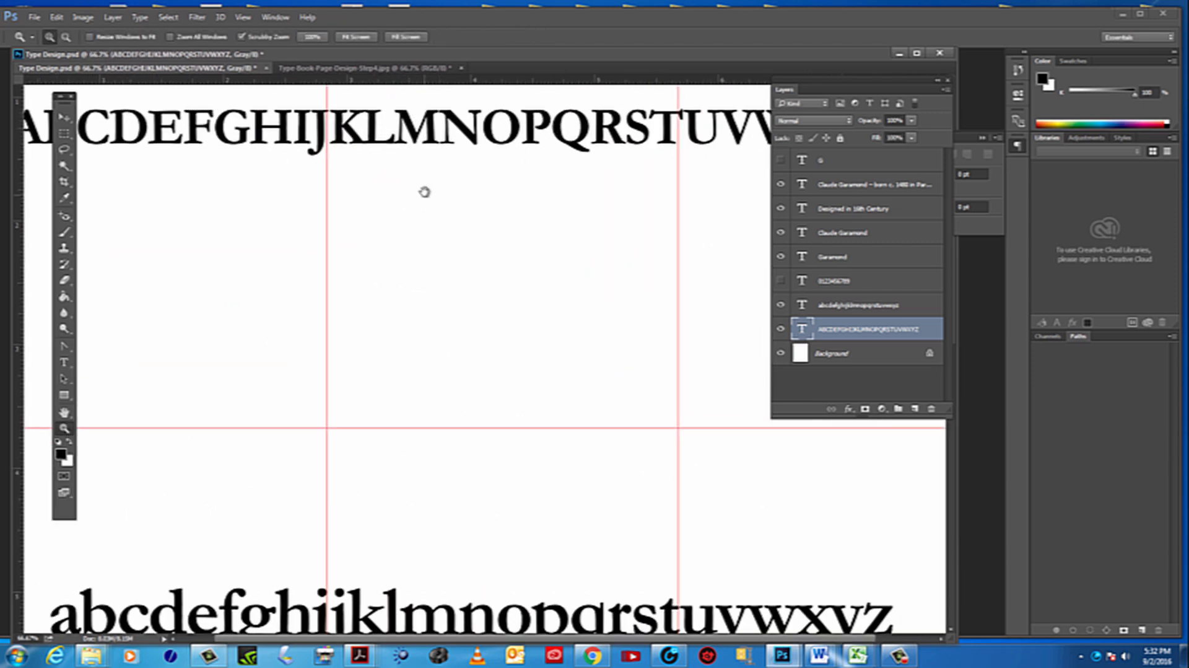
{"action": "left_click_drag", "start_coordinate": [425, 194], "coordinate": [470, 297]}
{"action": "left_click", "coordinate": [63, 361]}
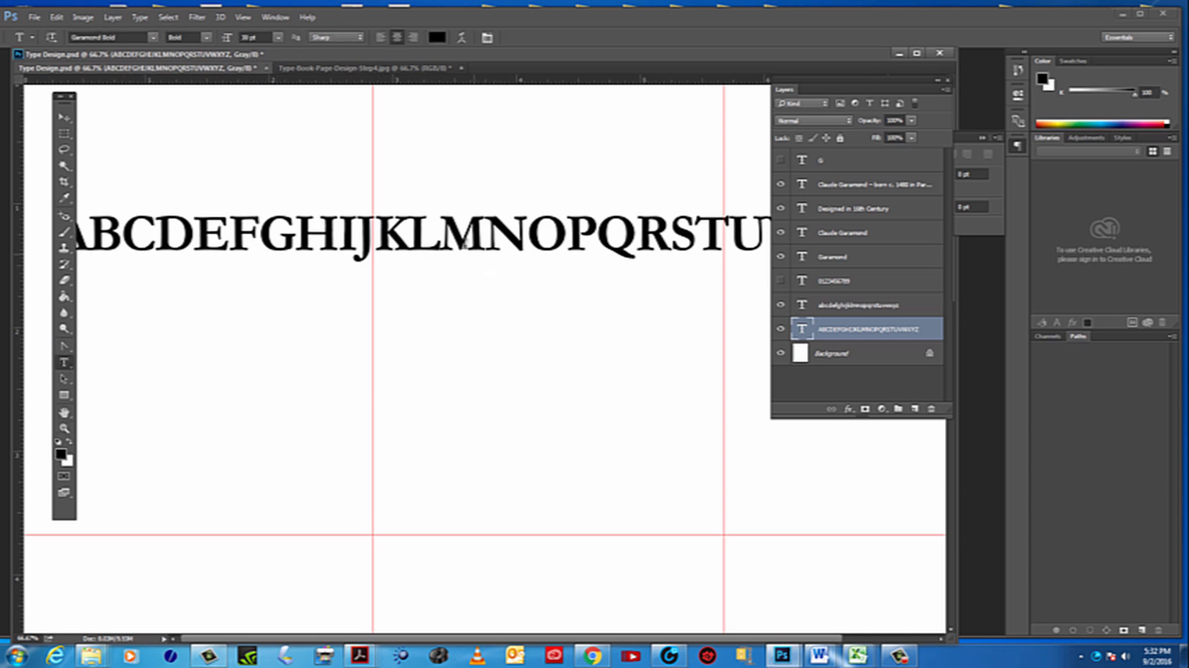
{"action": "left_click", "coordinate": [448, 232]}
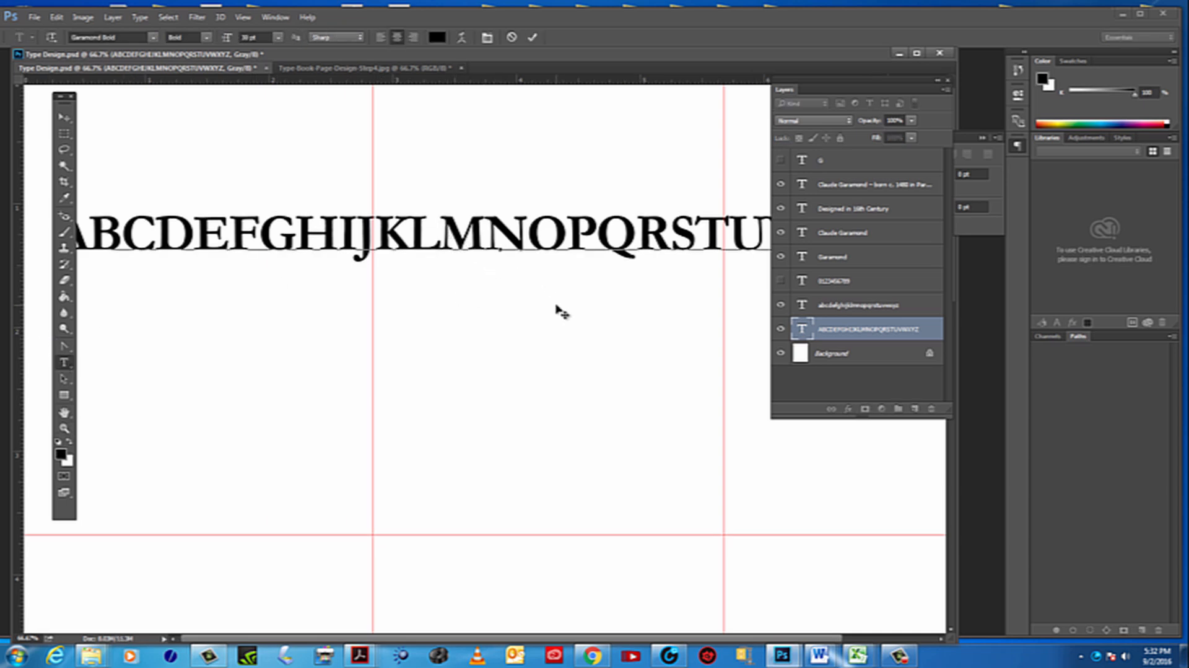
{"action": "key", "text": "Return"}
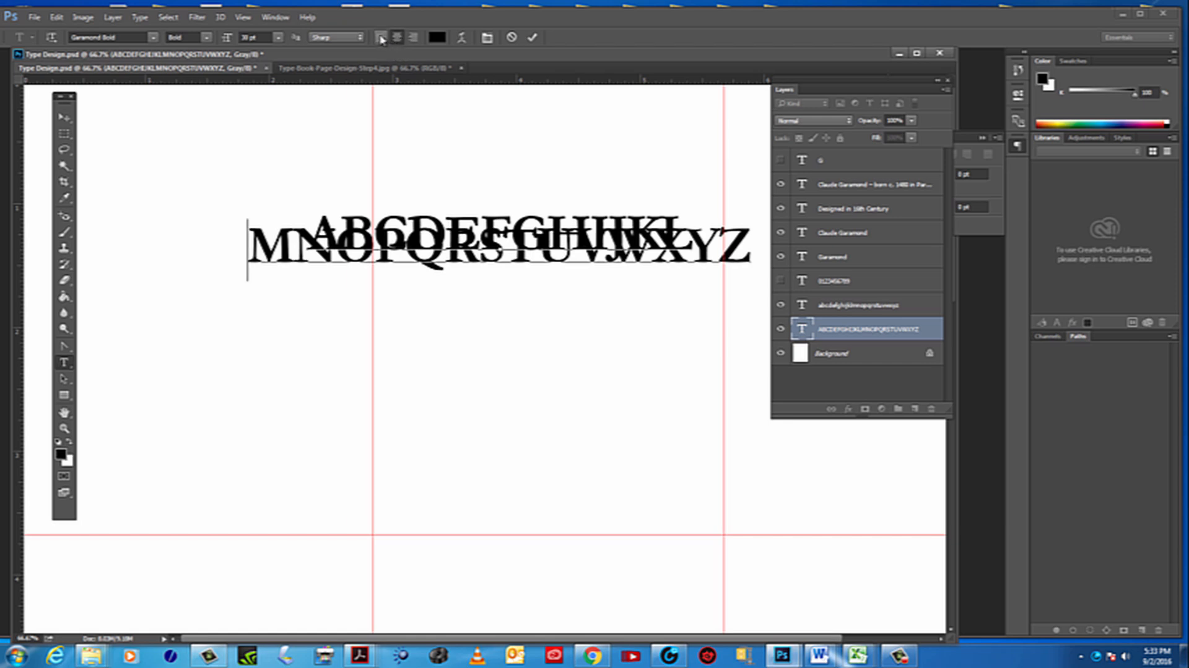
Left-align both lines of the uppercase alphabet and move the text block back toward the page's left side
{"action": "left_click", "coordinate": [381, 38]}
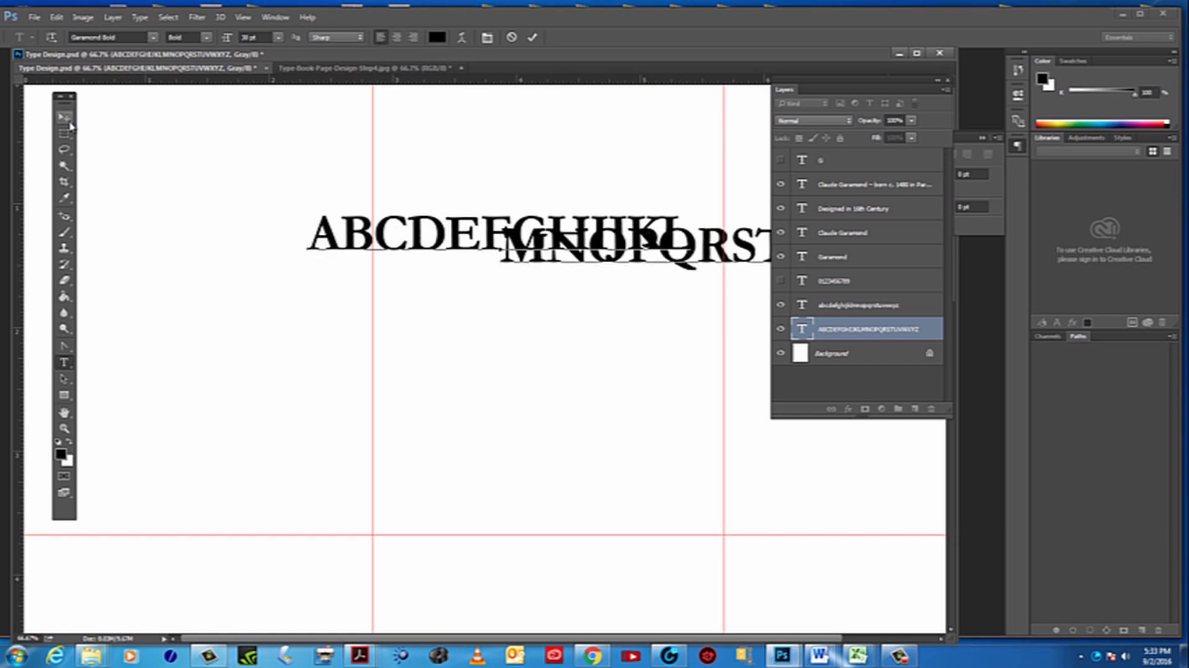
{"action": "left_click", "coordinate": [397, 37]}
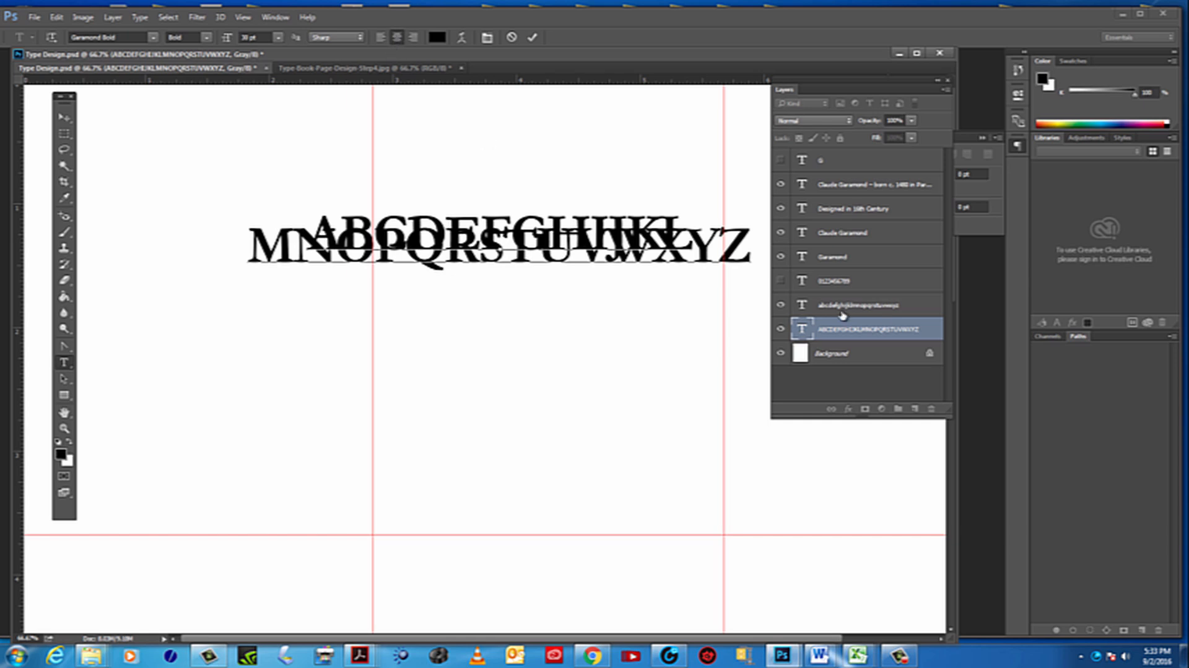
{"action": "left_click", "coordinate": [800, 331]}
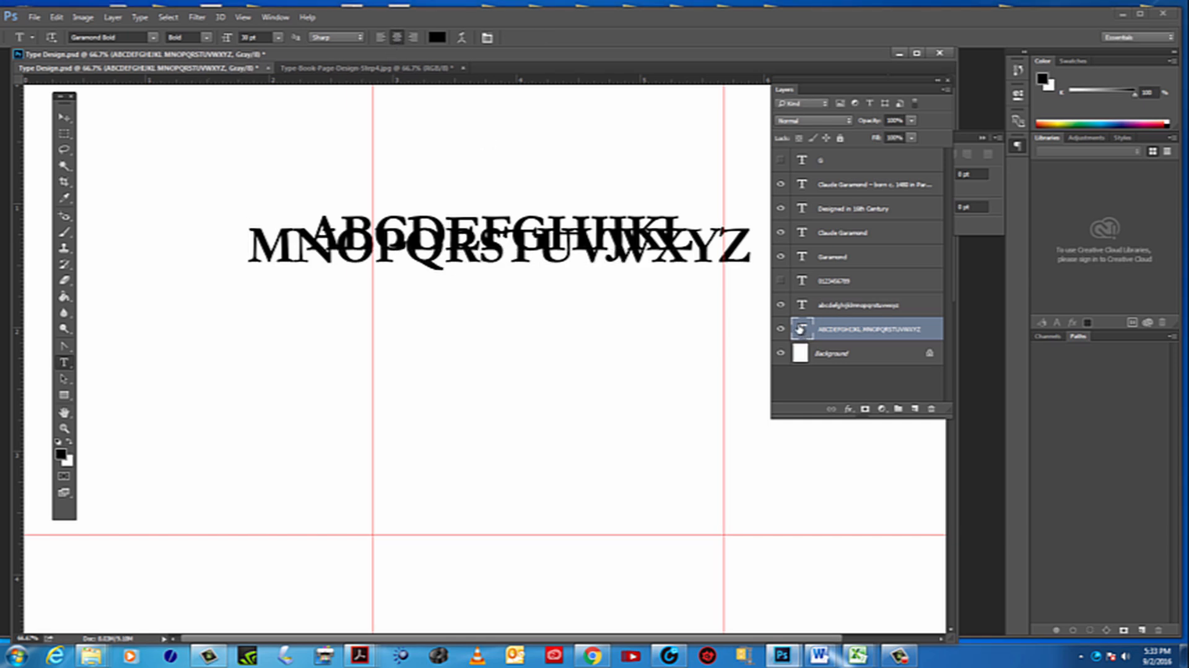
{"action": "double_click", "coordinate": [801, 329]}
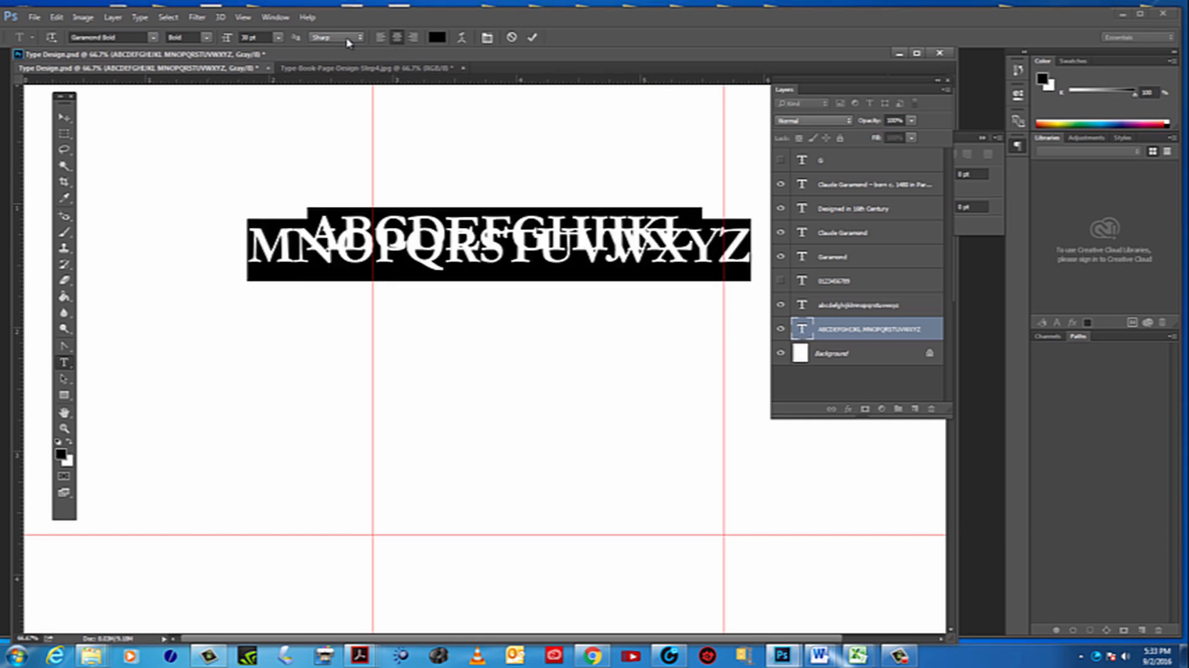
{"action": "left_click", "coordinate": [381, 37]}
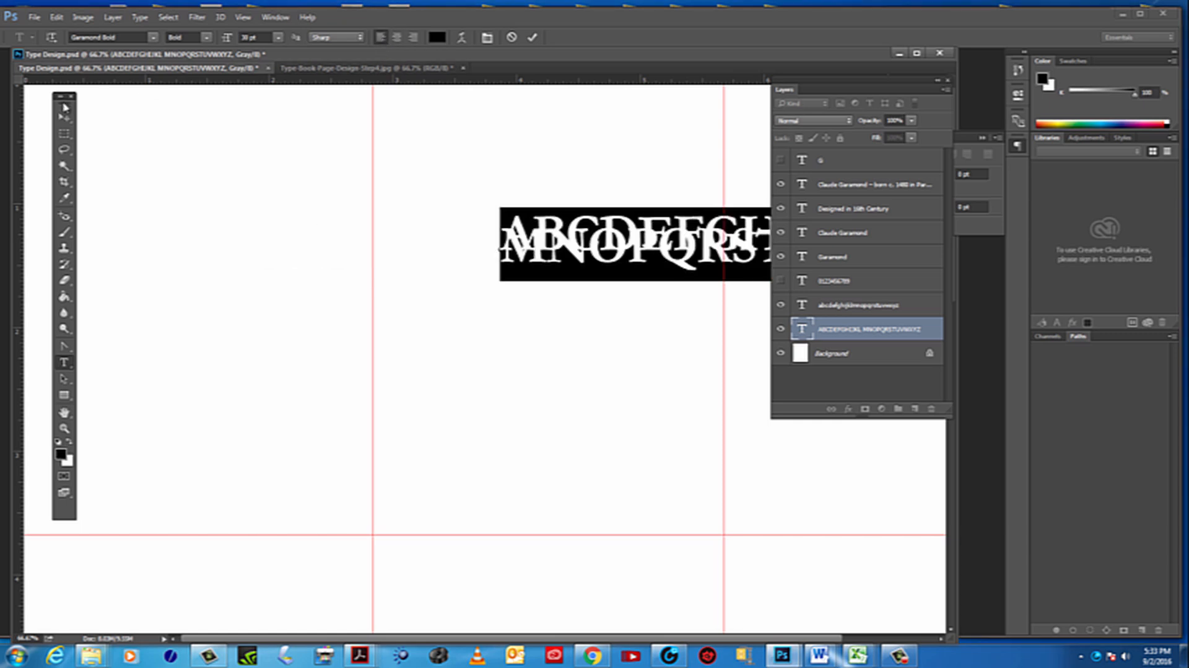
{"action": "left_click", "coordinate": [63, 117]}
{"action": "left_click_drag", "start_coordinate": [766, 205], "coordinate": [400, 219]}
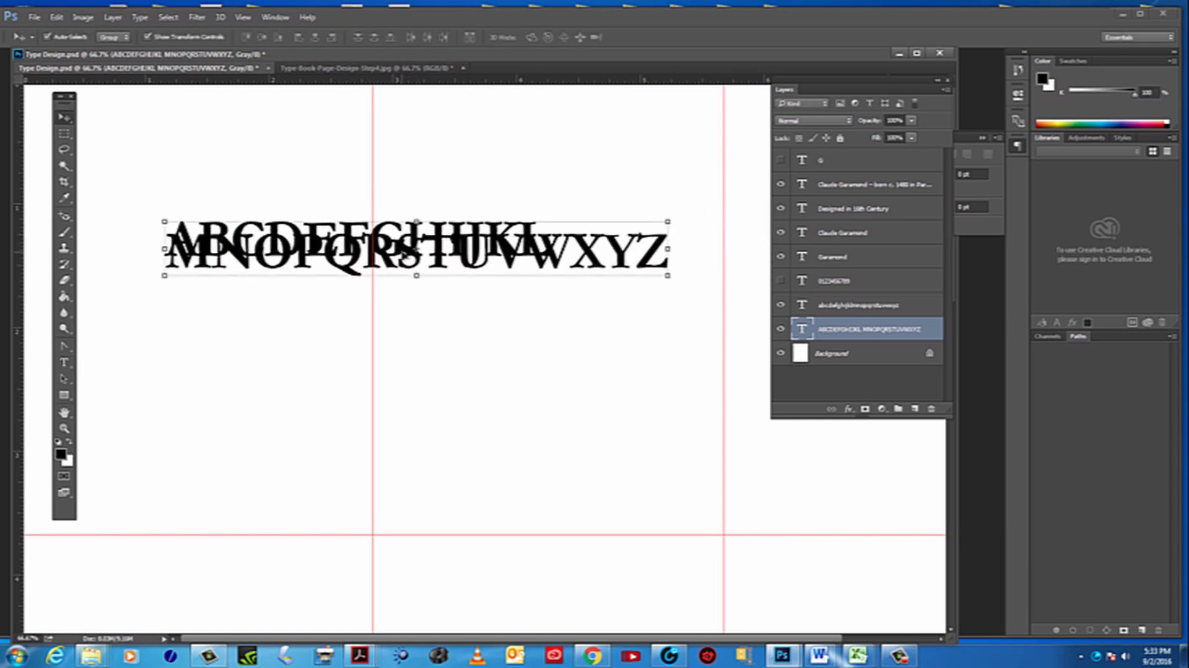
Select all of the uppercase alphabet text and show the Character settings beside it, clear of the layer list
{"action": "double_click", "coordinate": [803, 330]}
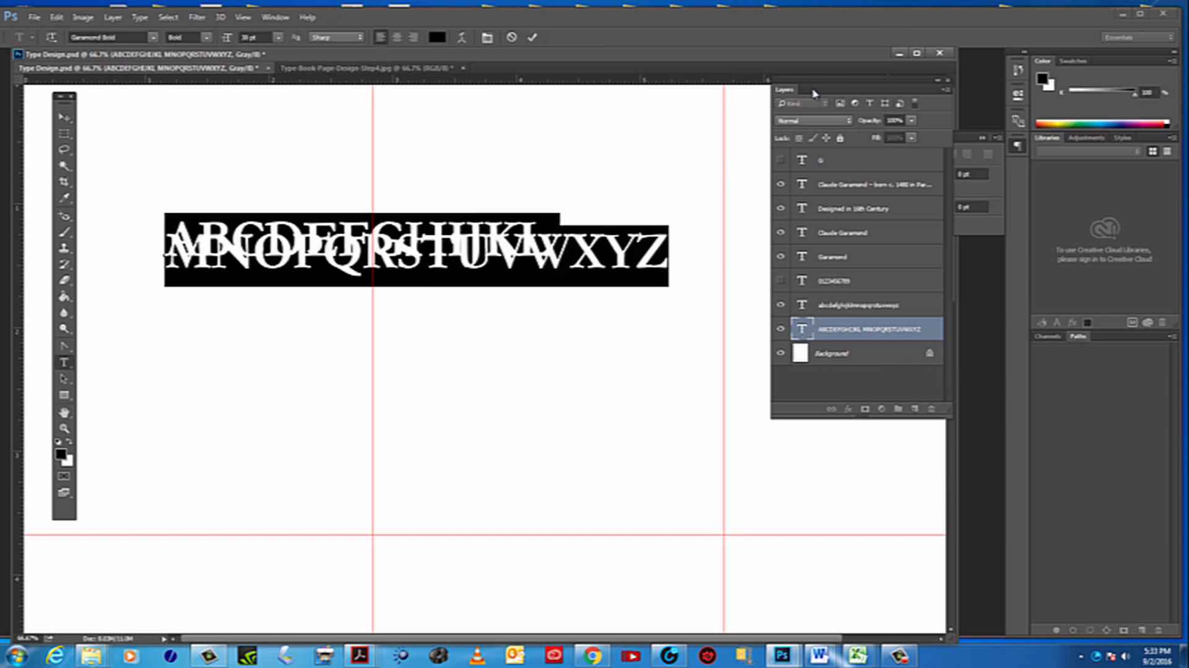
{"action": "left_click_drag", "start_coordinate": [813, 93], "coordinate": [820, 316]}
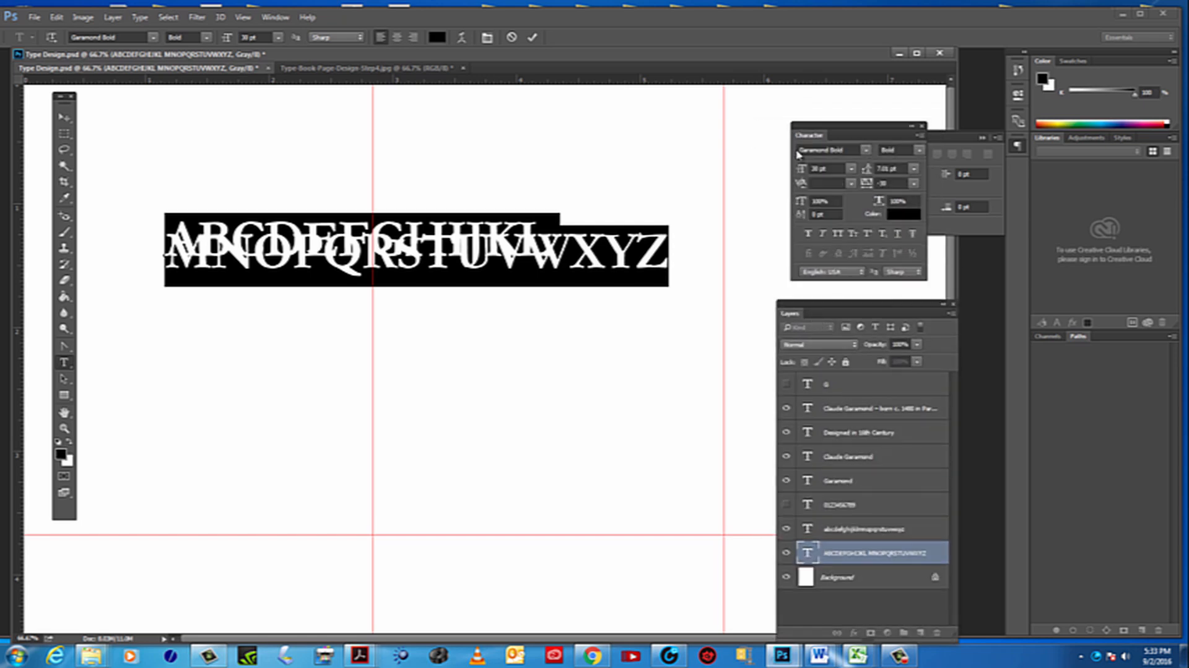
{"action": "left_click_drag", "start_coordinate": [832, 133], "coordinate": [774, 129]}
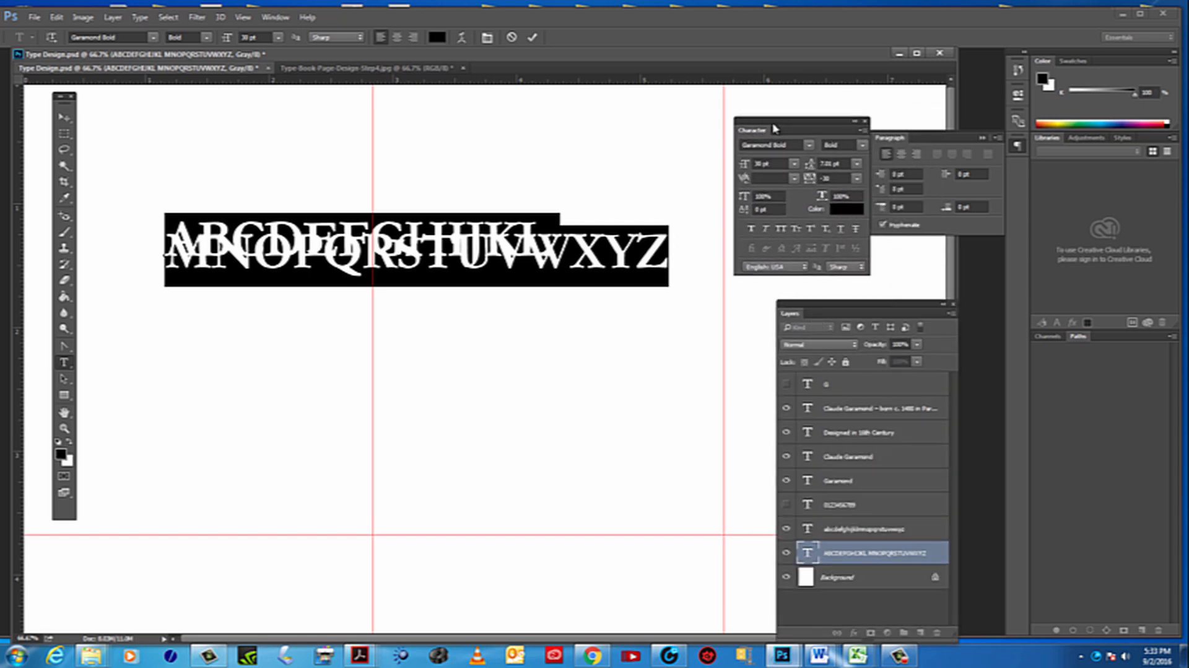
{"action": "left_click", "coordinate": [244, 20]}
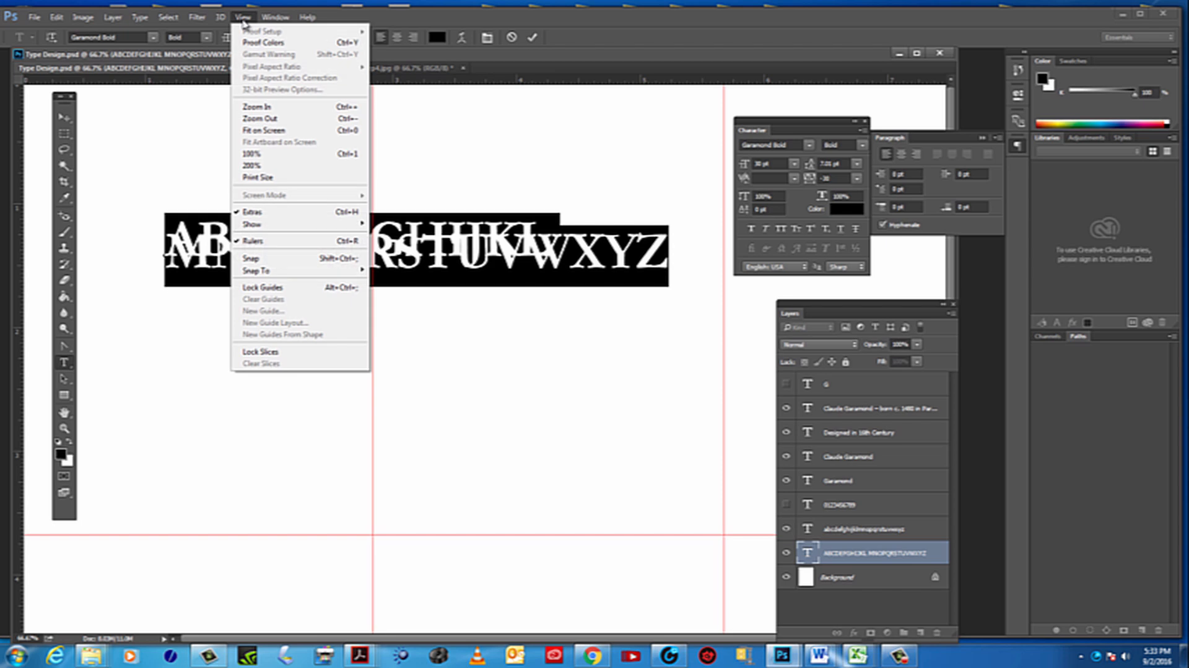
{"action": "left_click", "coordinate": [268, 21]}
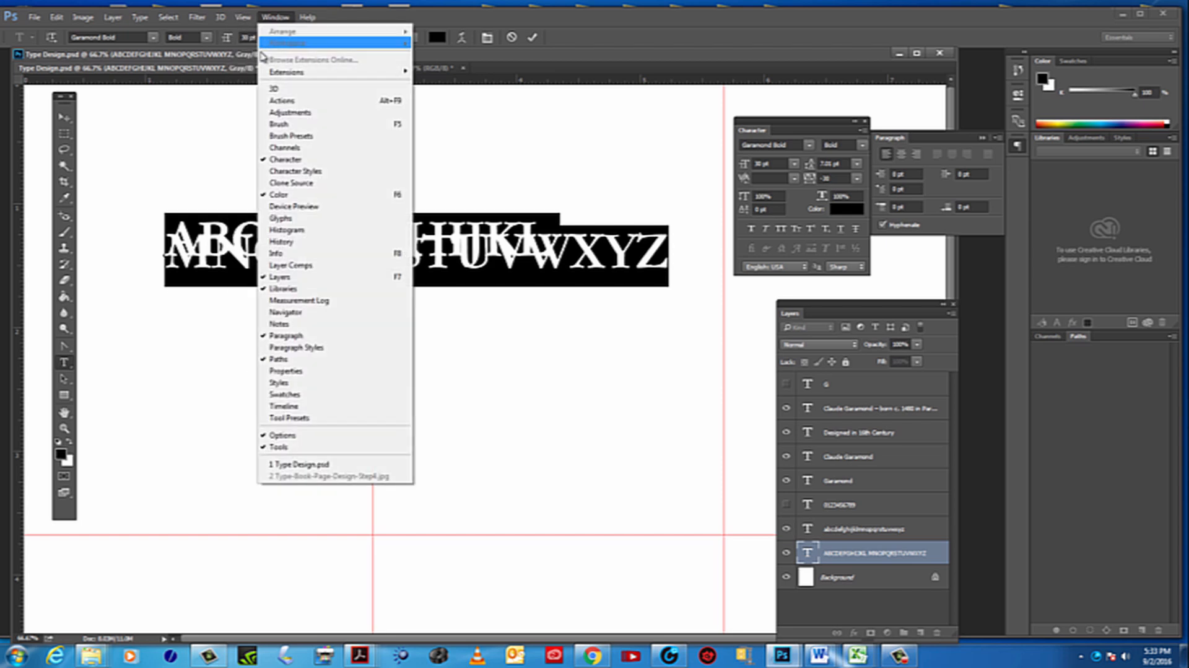
{"action": "left_click", "coordinate": [289, 160]}
{"action": "left_click", "coordinate": [275, 17]}
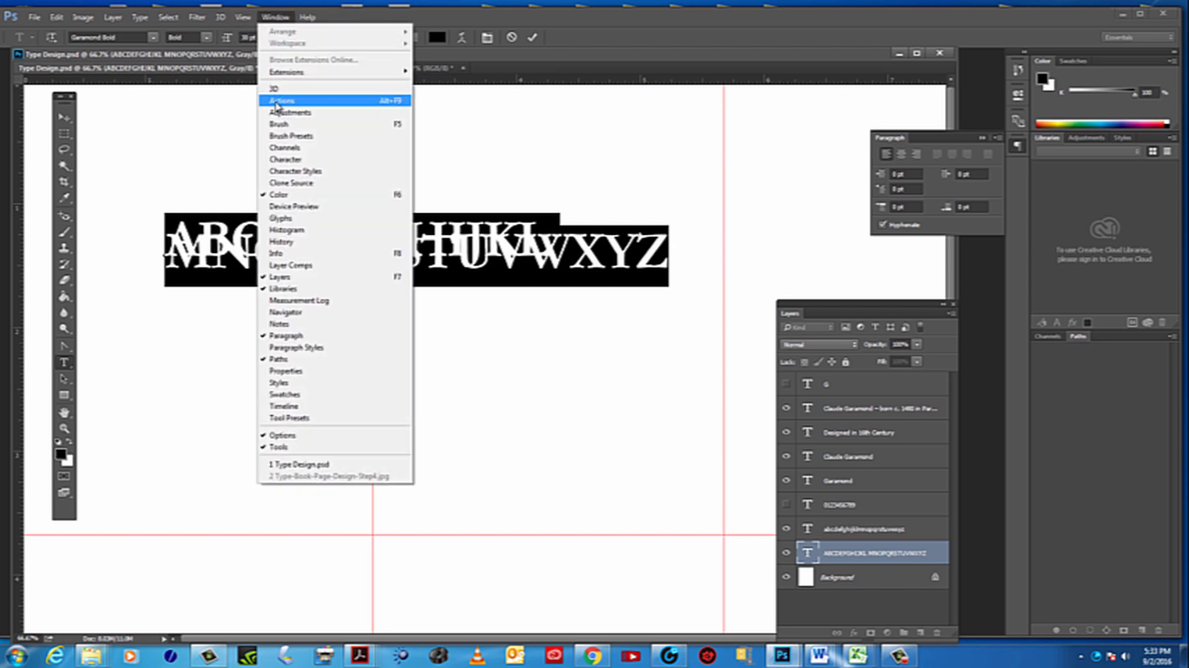
{"action": "left_click", "coordinate": [314, 170]}
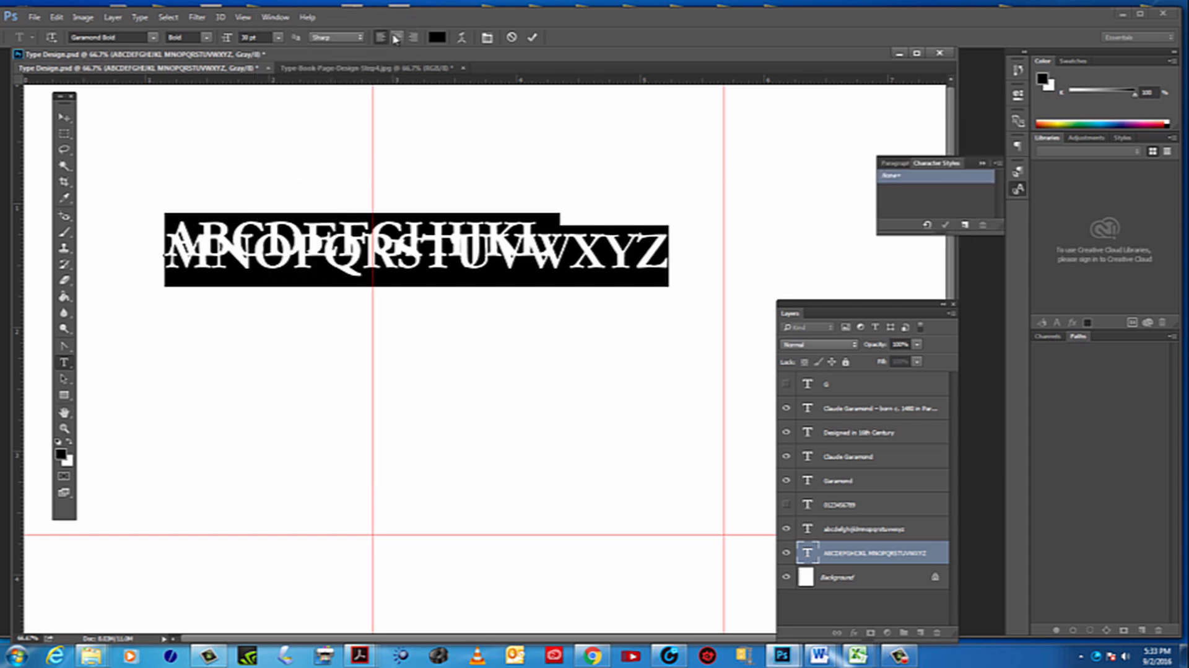
{"action": "left_click", "coordinate": [933, 168]}
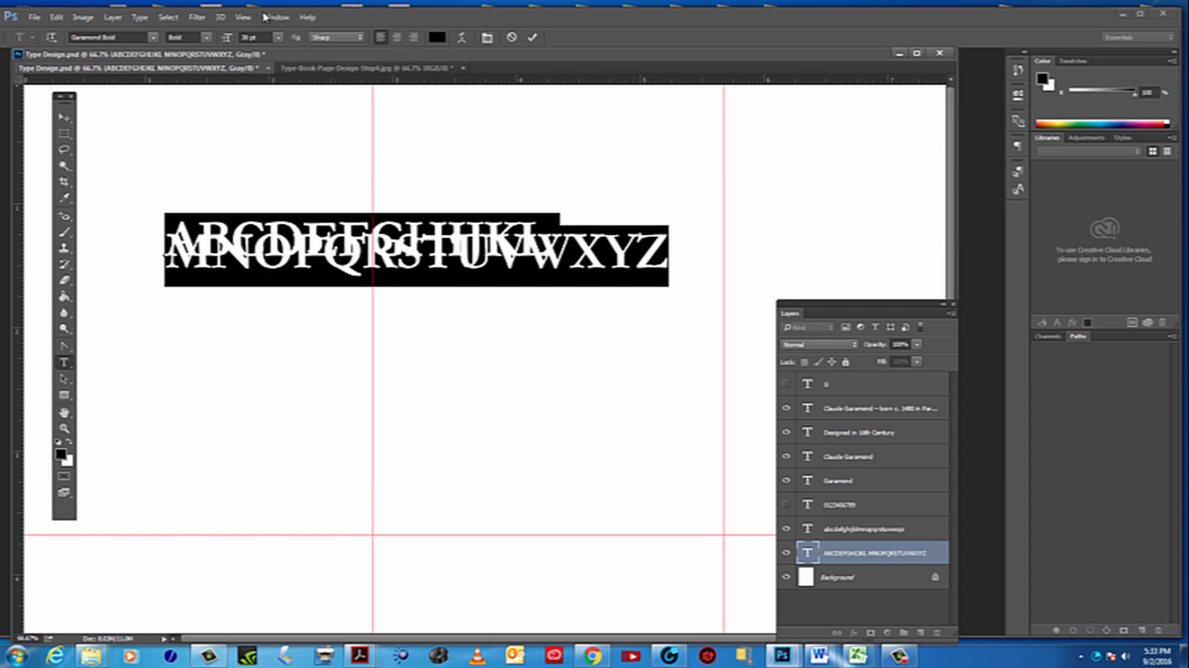
{"action": "left_click", "coordinate": [275, 17]}
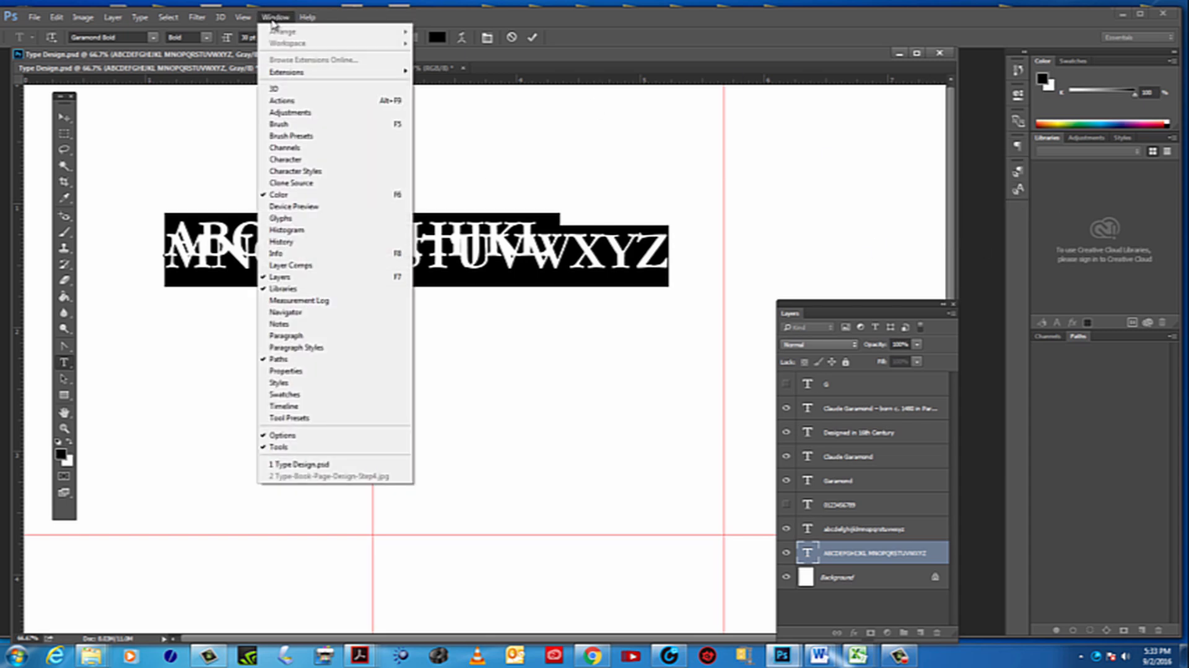
{"action": "left_click", "coordinate": [300, 160]}
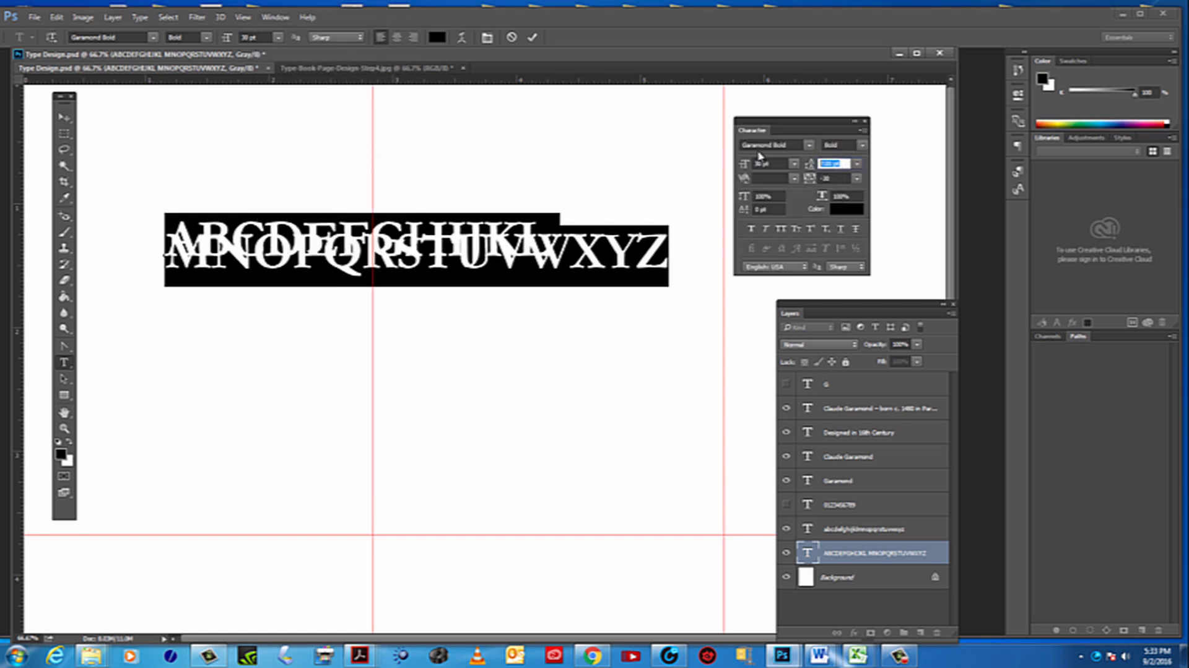
Increase the leading of the uppercase alphabet until its two lines no longer overlap
{"action": "key", "text": "Up"}
{"action": "key", "text": "Up"}
{"action": "key", "text": "Up"}
{"action": "key", "text": "Up"}
{"action": "key", "text": "Up"}
{"action": "key", "text": "Up"}
{"action": "key", "text": "Up"}
{"action": "key", "text": "Up"}
{"action": "key", "text": "Up"}
{"action": "key", "text": "Up"}
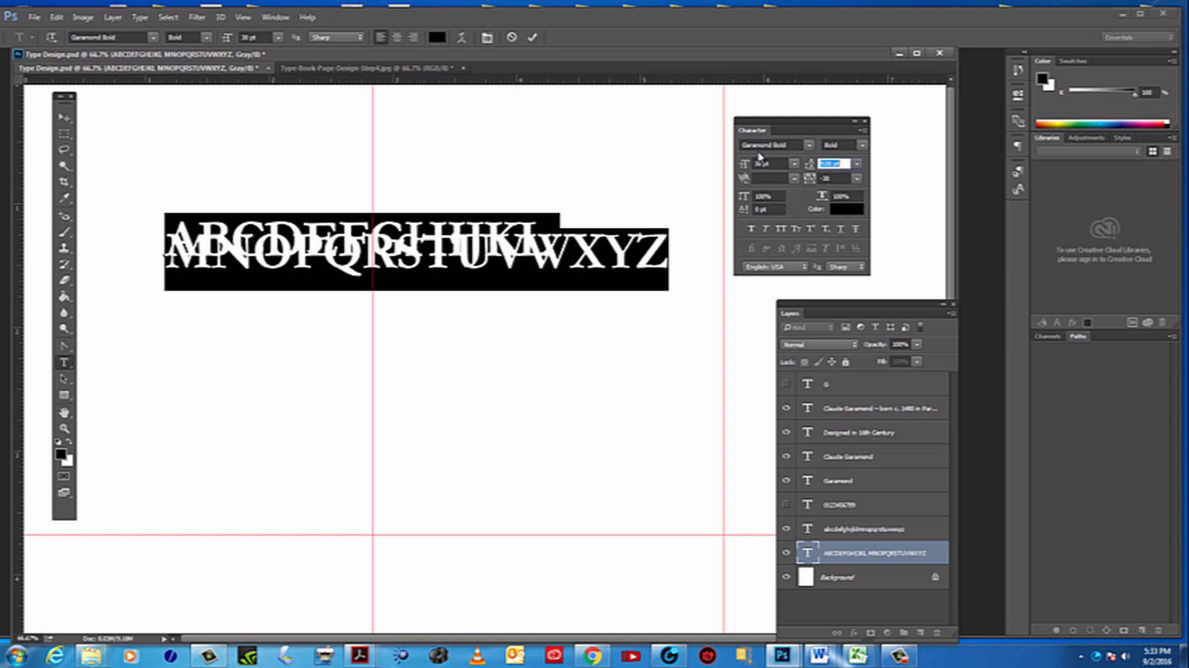
{"action": "key", "text": "Up"}
{"action": "key", "text": "Up"}
{"action": "key", "text": "Up"}
{"action": "key", "text": "Up"}
{"action": "key", "text": "Up"}
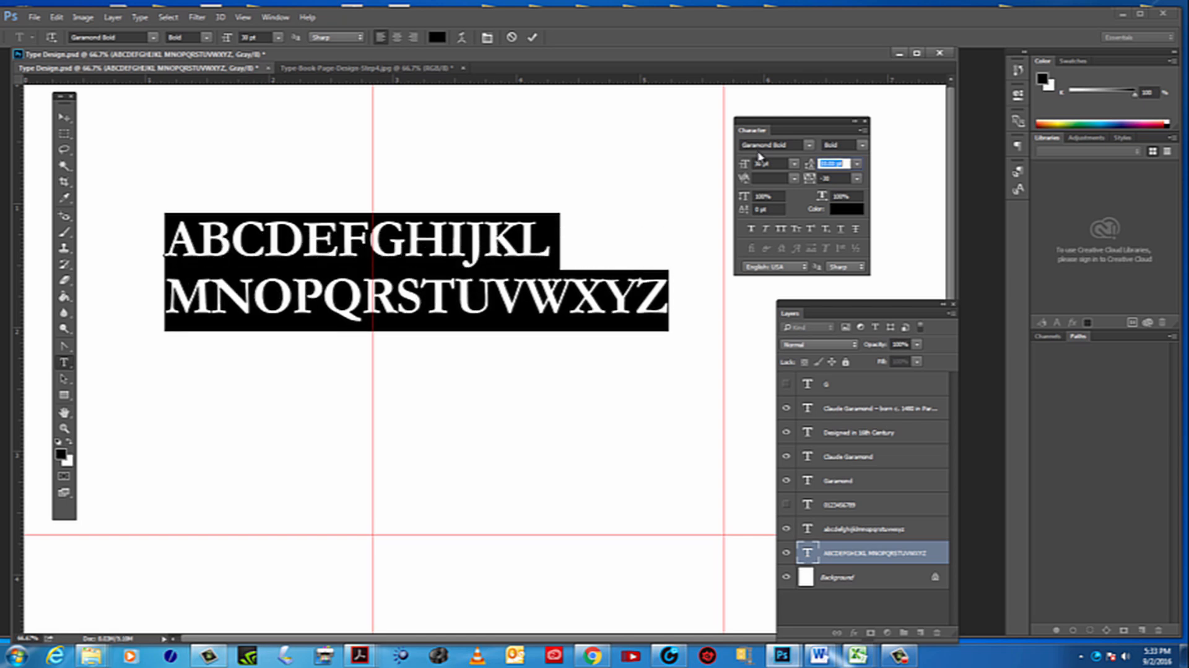
{"action": "key", "text": "Up"}
{"action": "key", "text": "Up"}
{"action": "key", "text": "Up"}
{"action": "key", "text": "Up"}
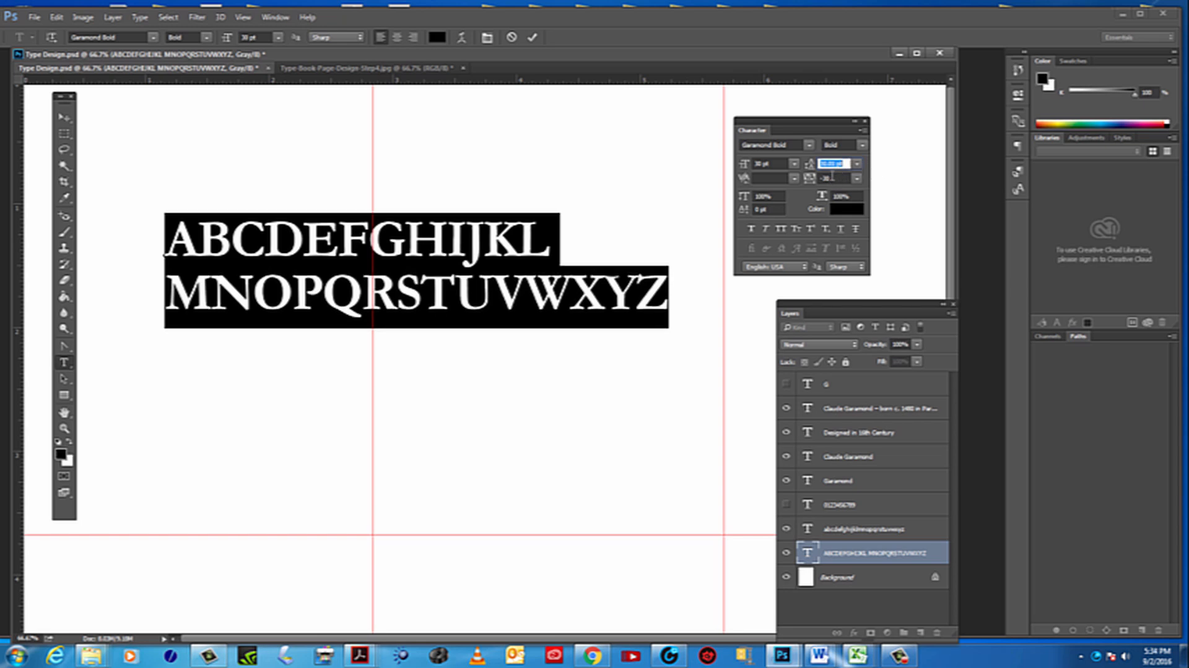
{"action": "key", "text": "Up"}
{"action": "key", "text": "Up"}
{"action": "key", "text": "Up"}
{"action": "key", "text": "Up"}
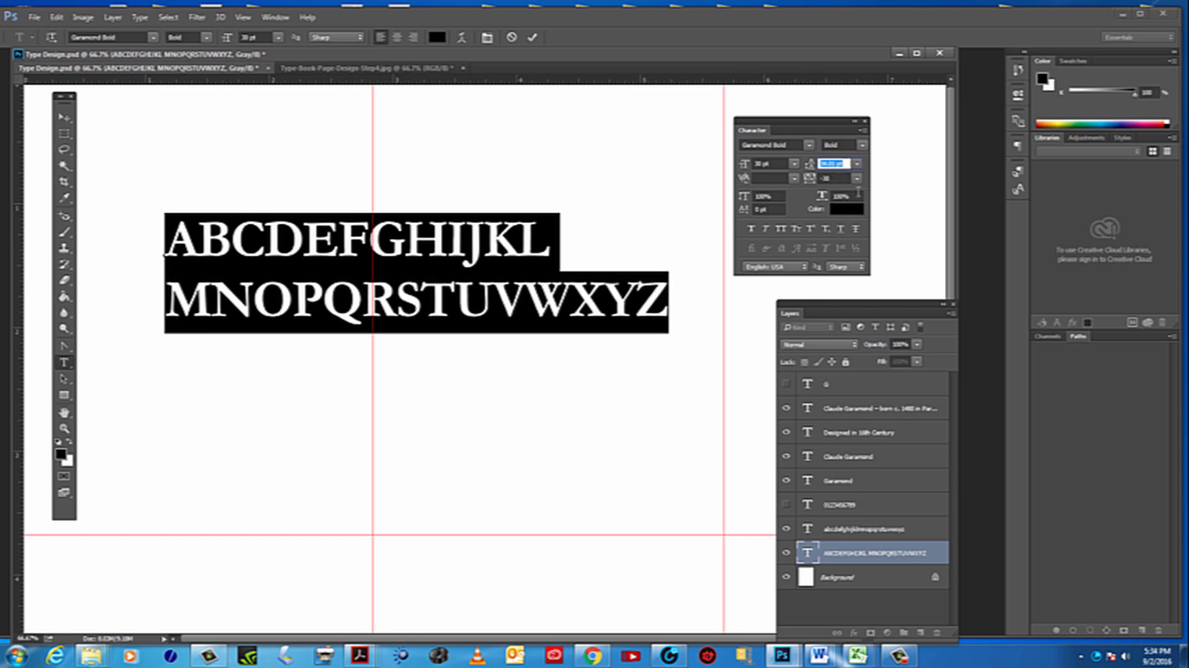
Reduce the leading of the uppercase alphabet to test how tightly the two lines can sit
{"action": "key", "text": "Down"}
{"action": "key", "text": "Down"}
{"action": "key", "text": "Down"}
{"action": "key", "text": "Down"}
{"action": "key", "text": "Down"}
{"action": "key", "text": "Down"}
{"action": "key", "text": "Down"}
{"action": "key", "text": "Down"}
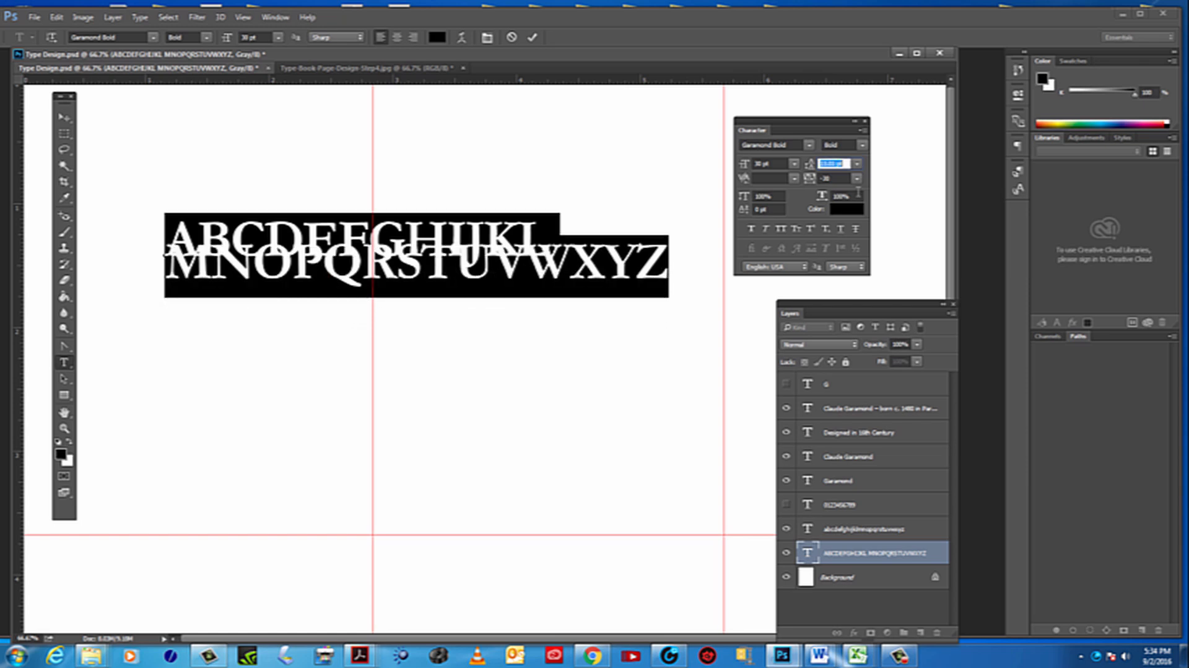
{"action": "key", "text": "Down"}
{"action": "key", "text": "Down"}
Raise the uppercase alphabet's leading again to leave a small, clear gap between its two lines
{"action": "key", "text": "Up"}
{"action": "key", "text": "Up"}
{"action": "key", "text": "Up"}
{"action": "key", "text": "Up"}
{"action": "key", "text": "Up"}
{"action": "key", "text": "Up"}
{"action": "key", "text": "Up"}
{"action": "key", "text": "Up"}
{"action": "key", "text": "Up"}
{"action": "key", "text": "Up"}
{"action": "key", "text": "Up"}
{"action": "key", "text": "Up"}
{"action": "key", "text": "Up"}
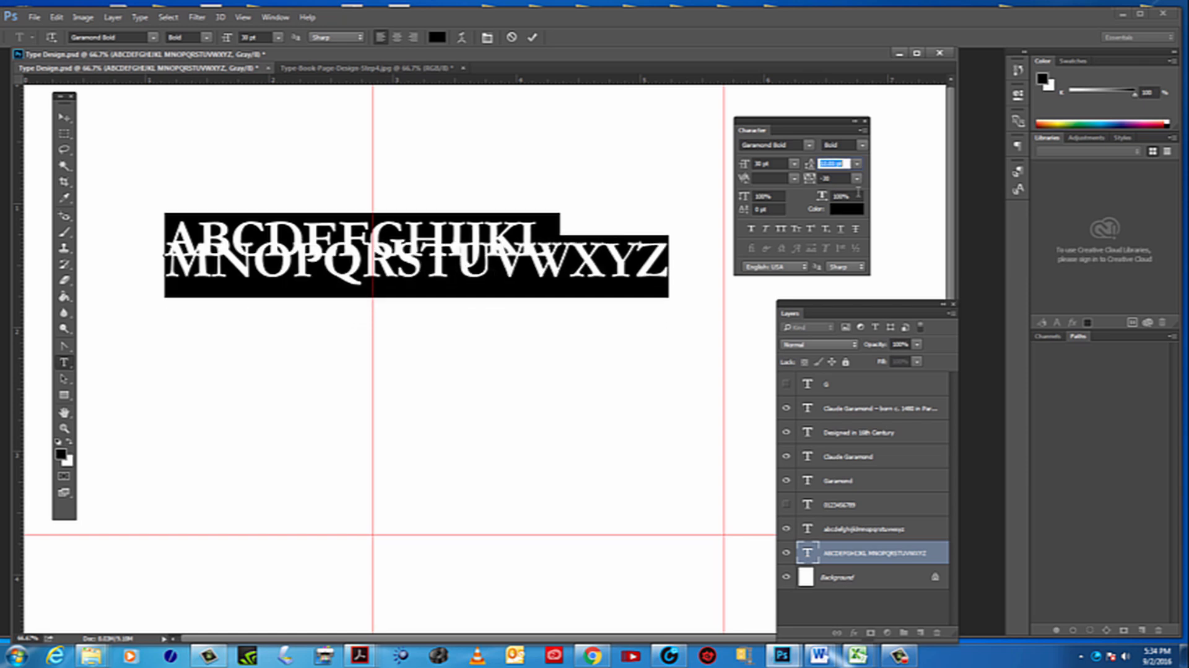
{"action": "key", "text": "Up"}
{"action": "key", "text": "Up"}
{"action": "key", "text": "Up"}
{"action": "key", "text": "Up"}
{"action": "key", "text": "Up"}
{"action": "key", "text": "Up"}
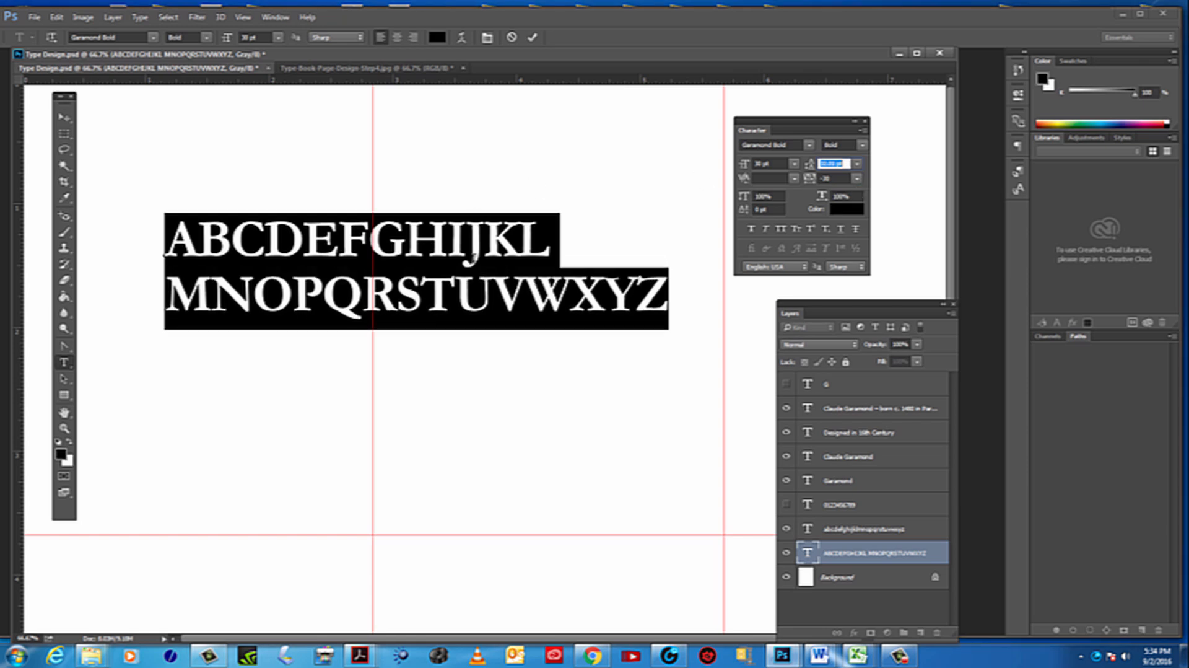
Break the uppercase alphabet into five lines reading ABCDEF, GHIJKL, MNOPQ, RSTUVW and XYZ
{"action": "left_click", "coordinate": [432, 263]}
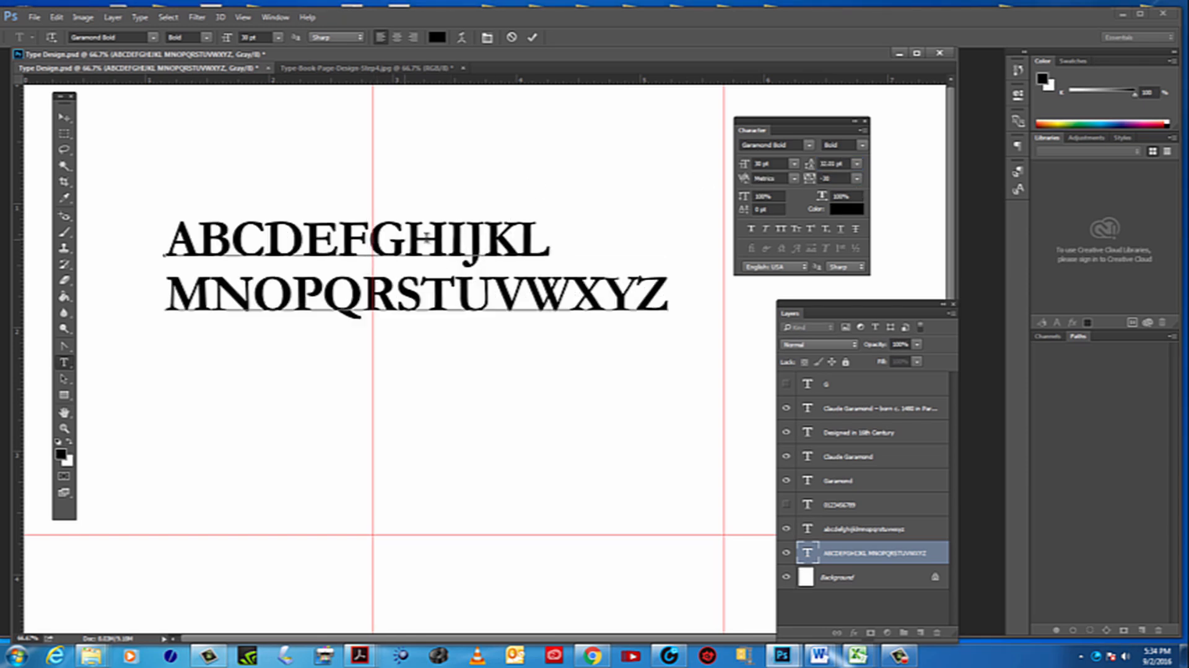
{"action": "key", "text": "Return"}
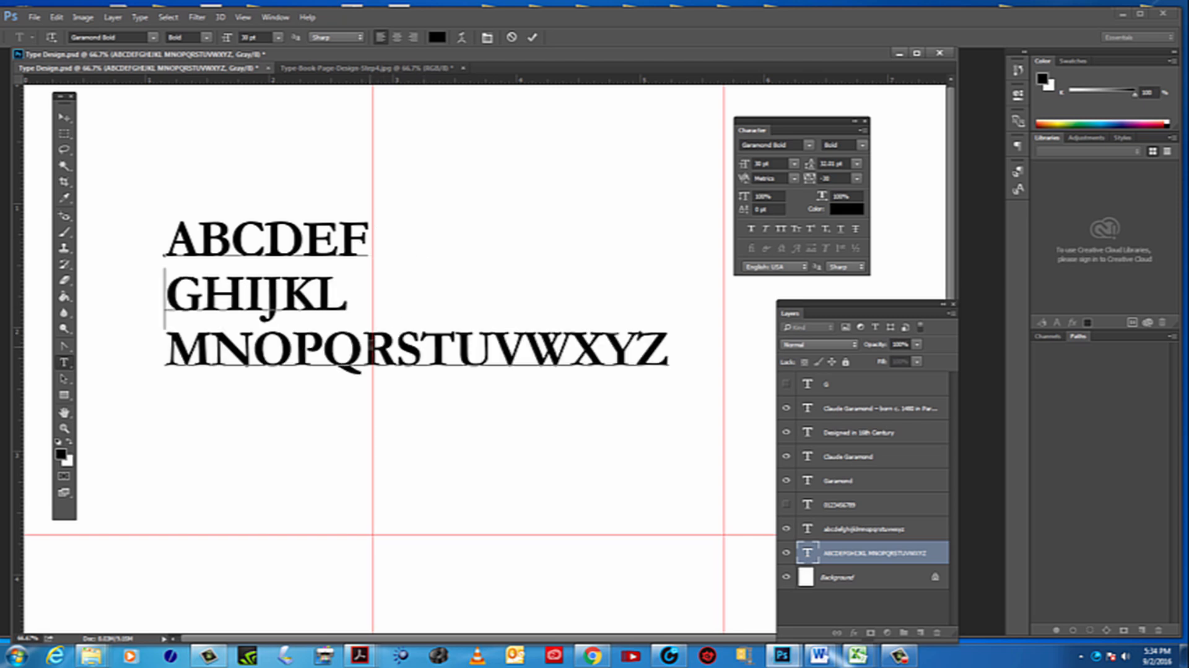
{"action": "left_click", "coordinate": [364, 350]}
{"action": "key", "text": "Return"}
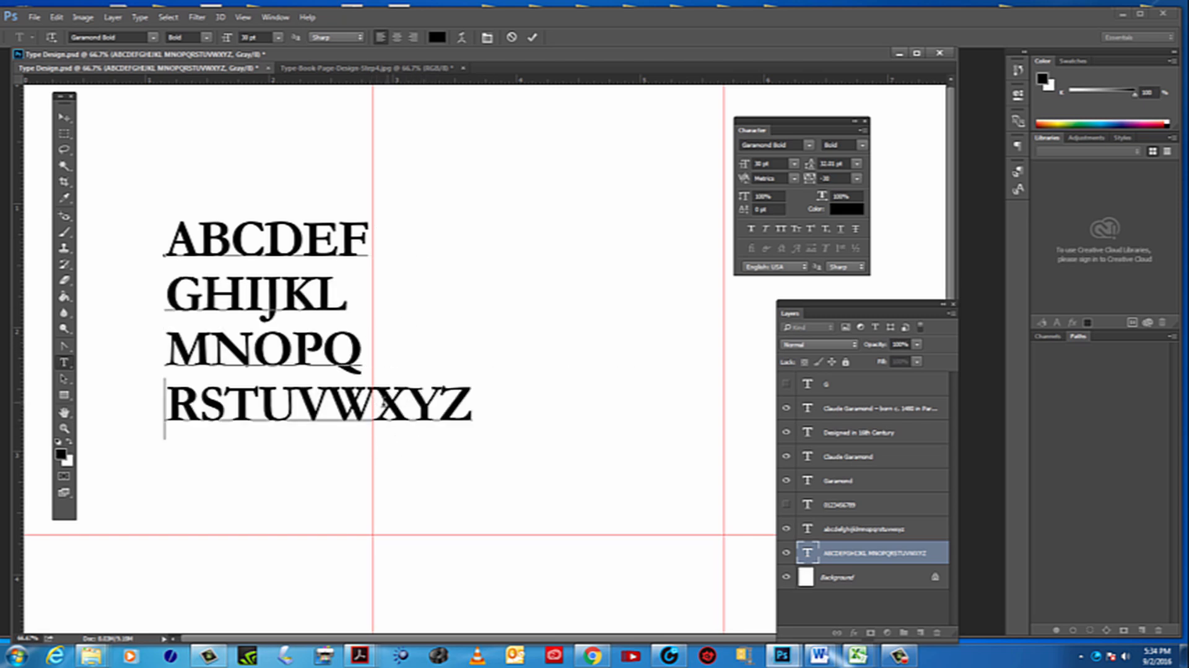
{"action": "left_click", "coordinate": [383, 402]}
{"action": "key", "text": "Return"}
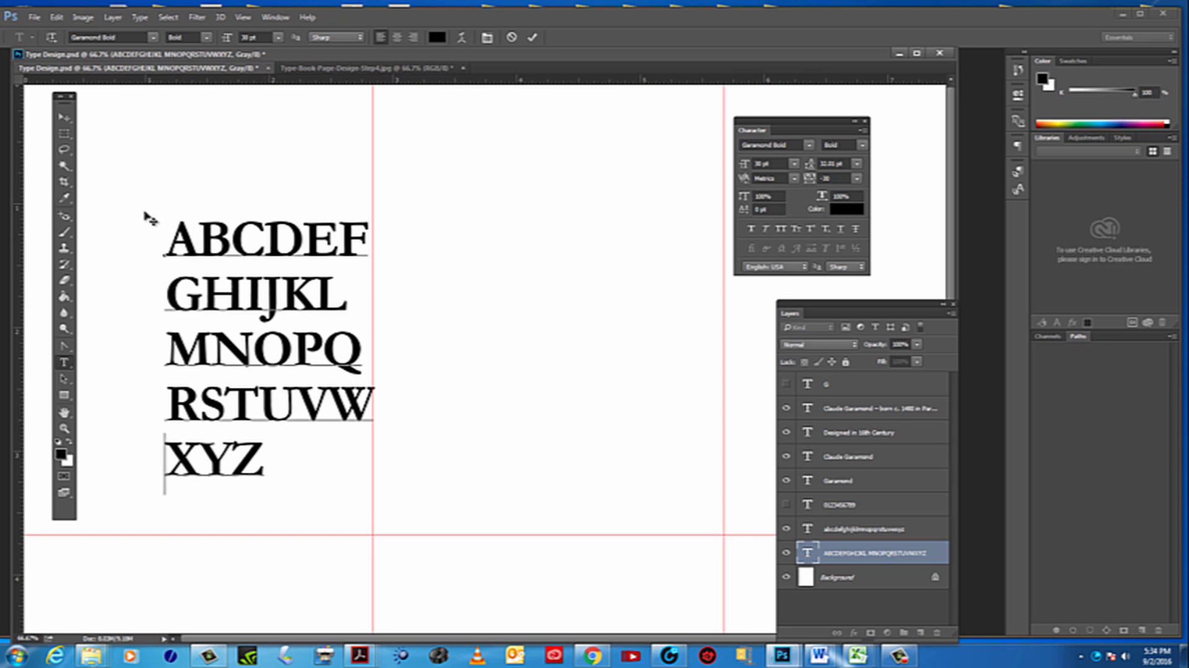
Move the five-line uppercase block up and closer to the page's left margin, within the first vertical third
{"action": "left_click", "coordinate": [63, 117]}
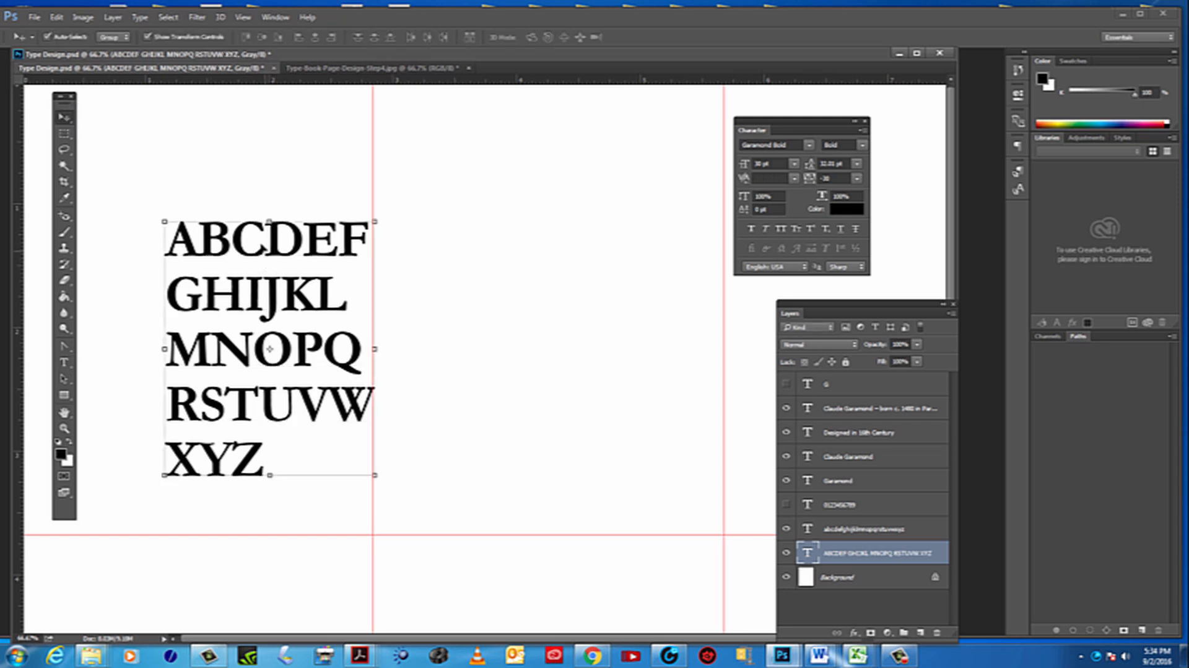
{"action": "left_click_drag", "start_coordinate": [288, 236], "coordinate": [257, 199]}
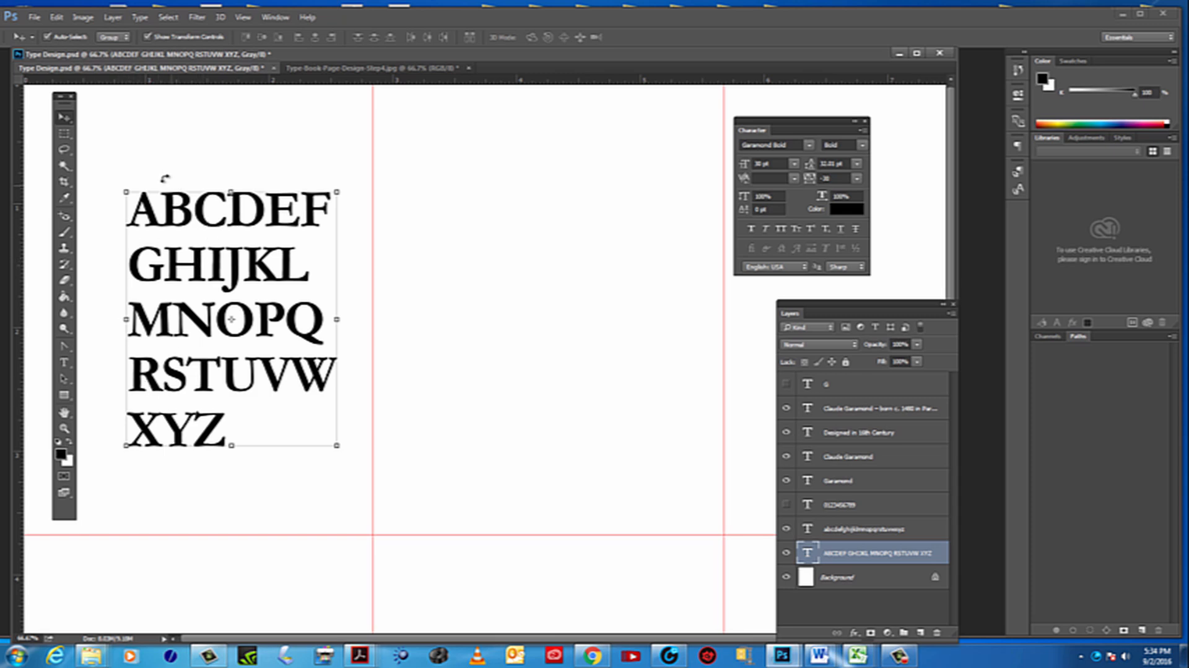
{"action": "left_click", "coordinate": [64, 427]}
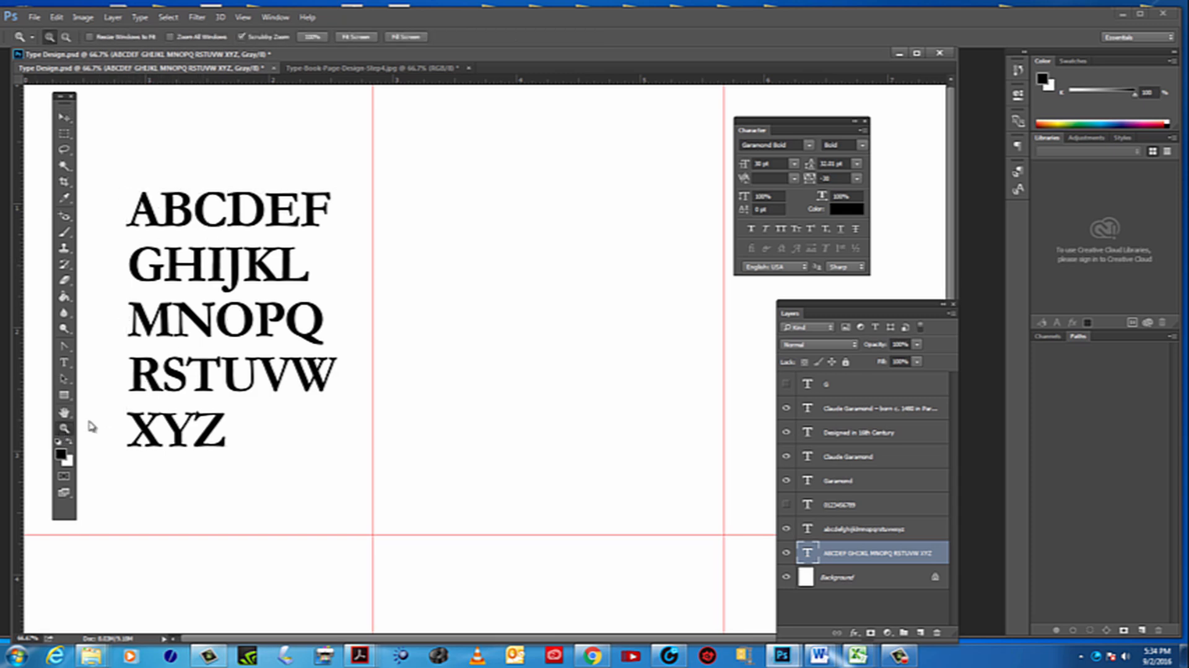
{"action": "left_click", "coordinate": [381, 392], "text": "alt"}
{"action": "left_click", "coordinate": [381, 392], "text": "alt"}
{"action": "left_click", "coordinate": [380, 392], "text": "alt"}
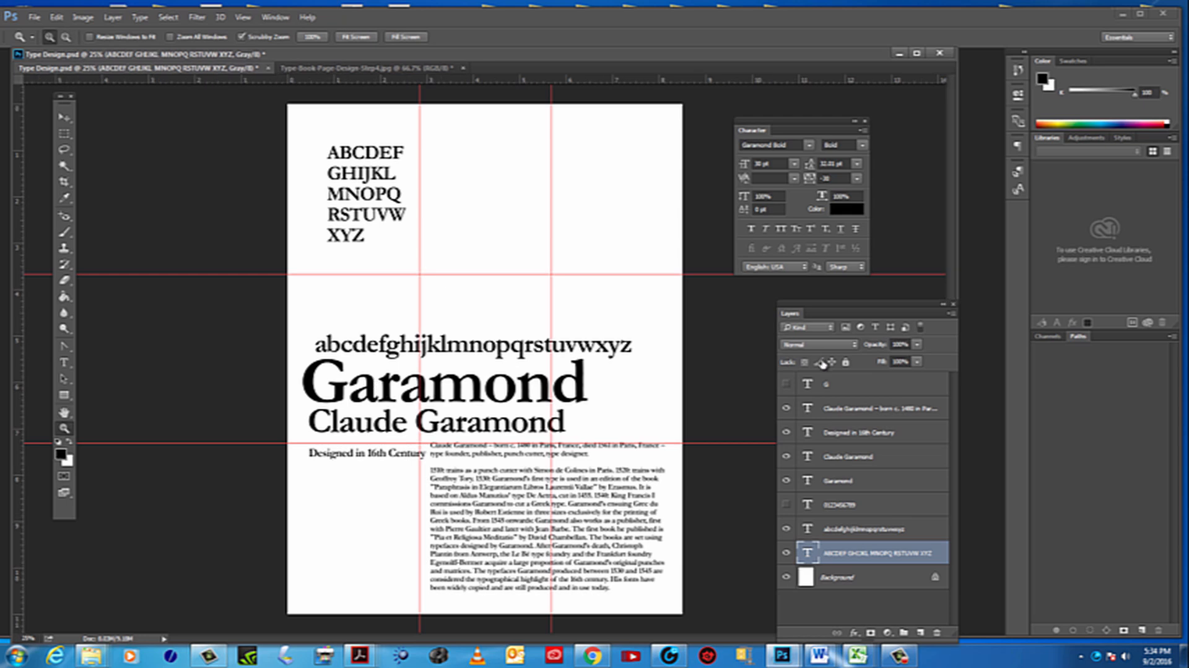
Show the large G again, lower the uppercase block beside it, and raise the G slightly
{"action": "left_click", "coordinate": [786, 384]}
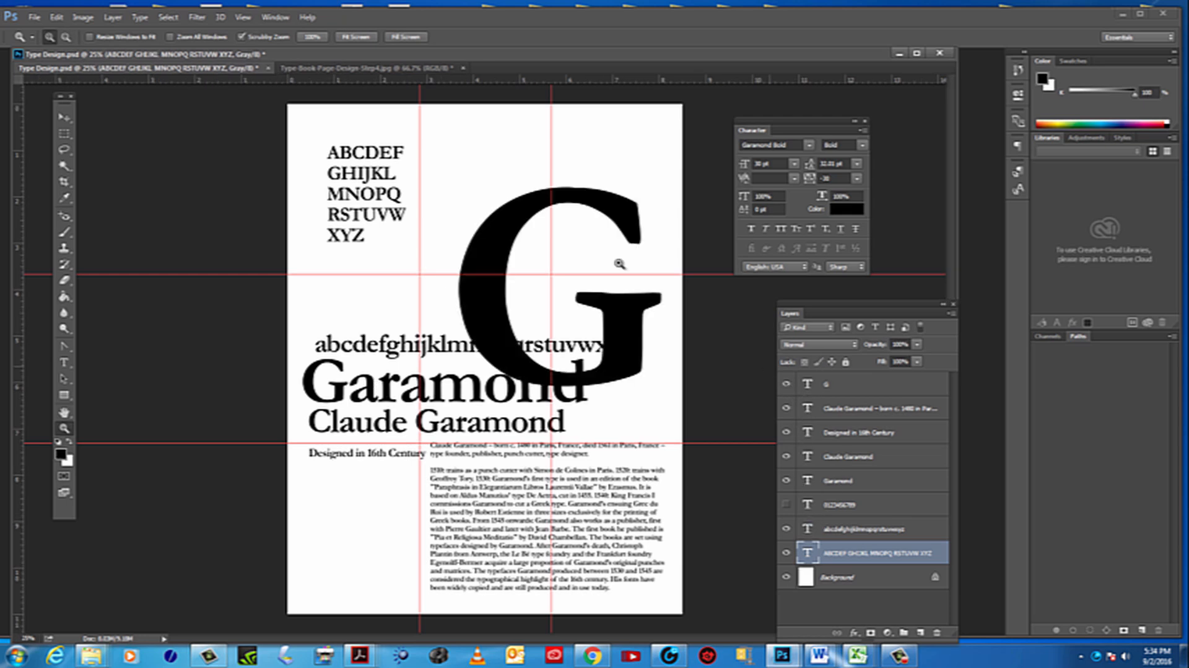
{"action": "left_click", "coordinate": [66, 111]}
{"action": "left_click_drag", "start_coordinate": [385, 189], "coordinate": [381, 238]}
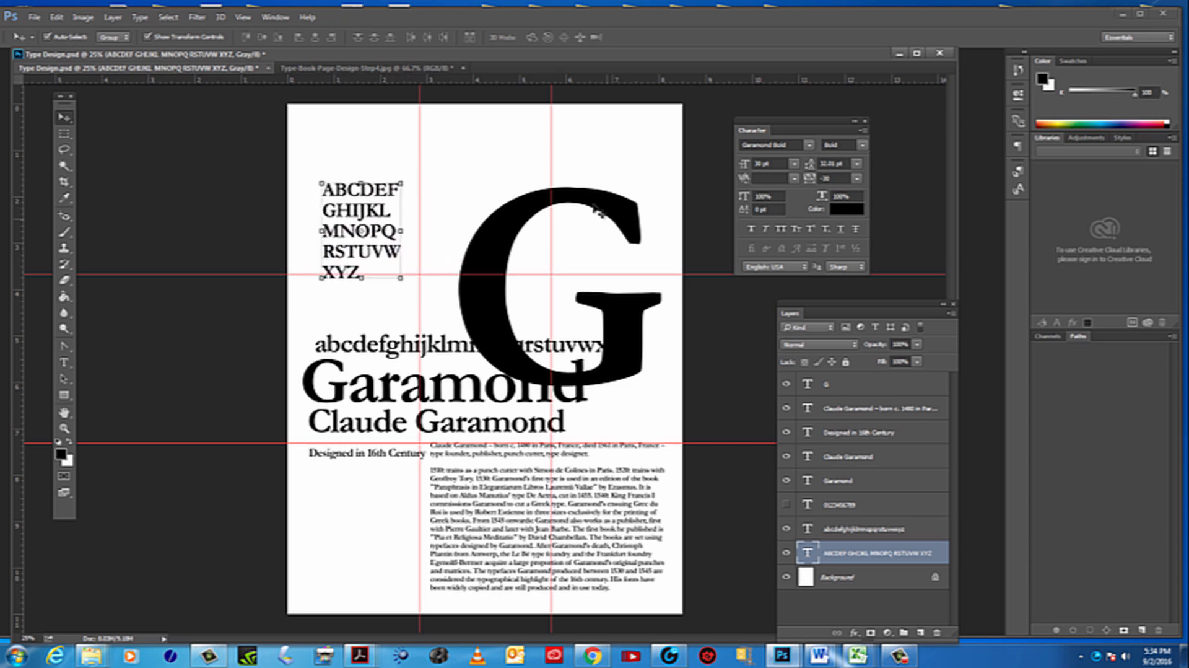
{"action": "left_click_drag", "start_coordinate": [596, 212], "coordinate": [596, 196]}
Enlarge the uppercase block to about 156.5% and shift it up and left so it stands beside the large G
{"action": "left_click", "coordinate": [361, 211]}
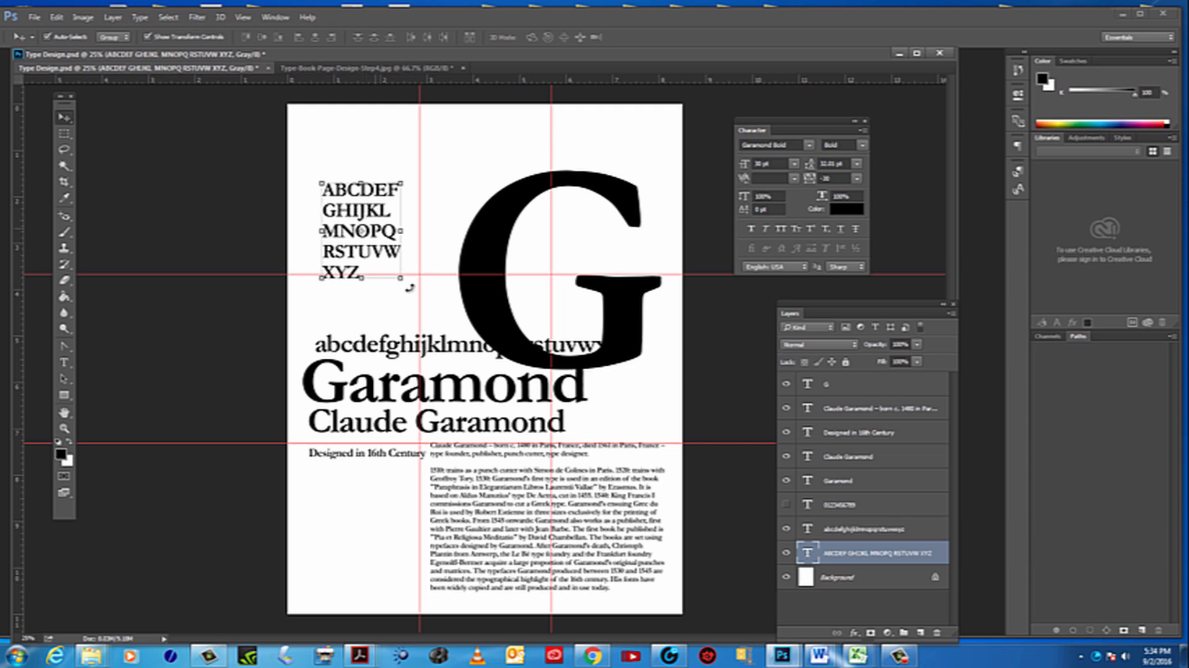
{"action": "left_click_drag", "start_coordinate": [401, 279], "coordinate": [444, 333]}
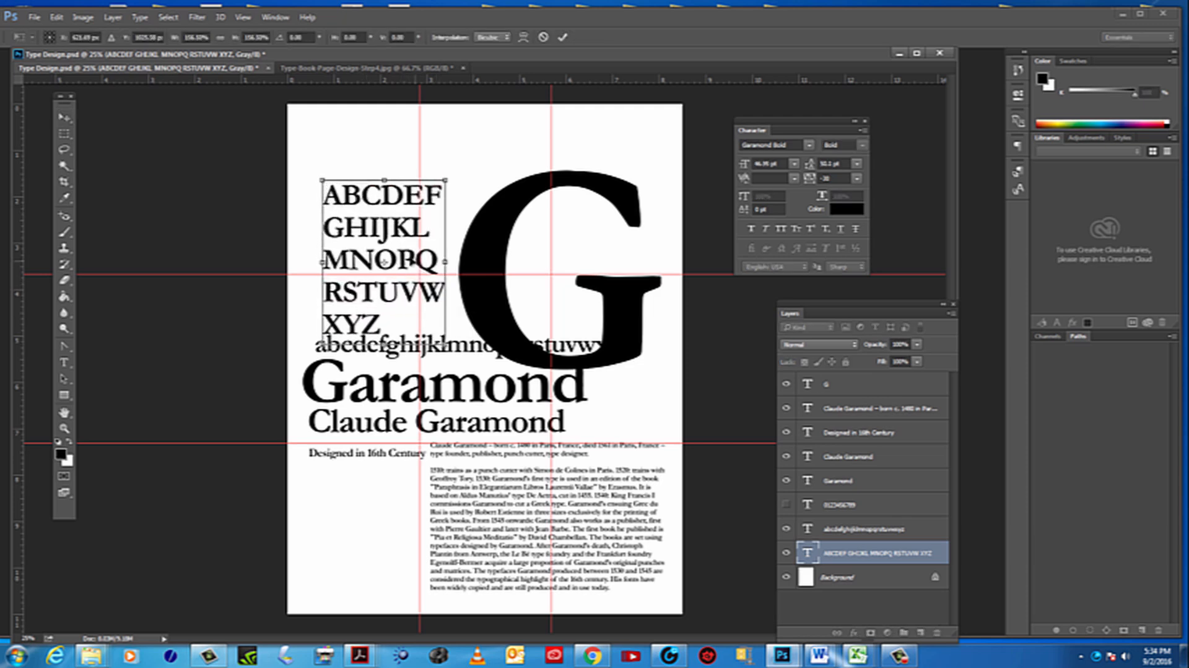
{"action": "left_click_drag", "start_coordinate": [400, 243], "coordinate": [386, 234]}
{"action": "key", "text": "Return"}
Move the lowercase alphabet to the top of the page and reduce its font size to 22 pt
{"action": "left_click", "coordinate": [446, 350]}
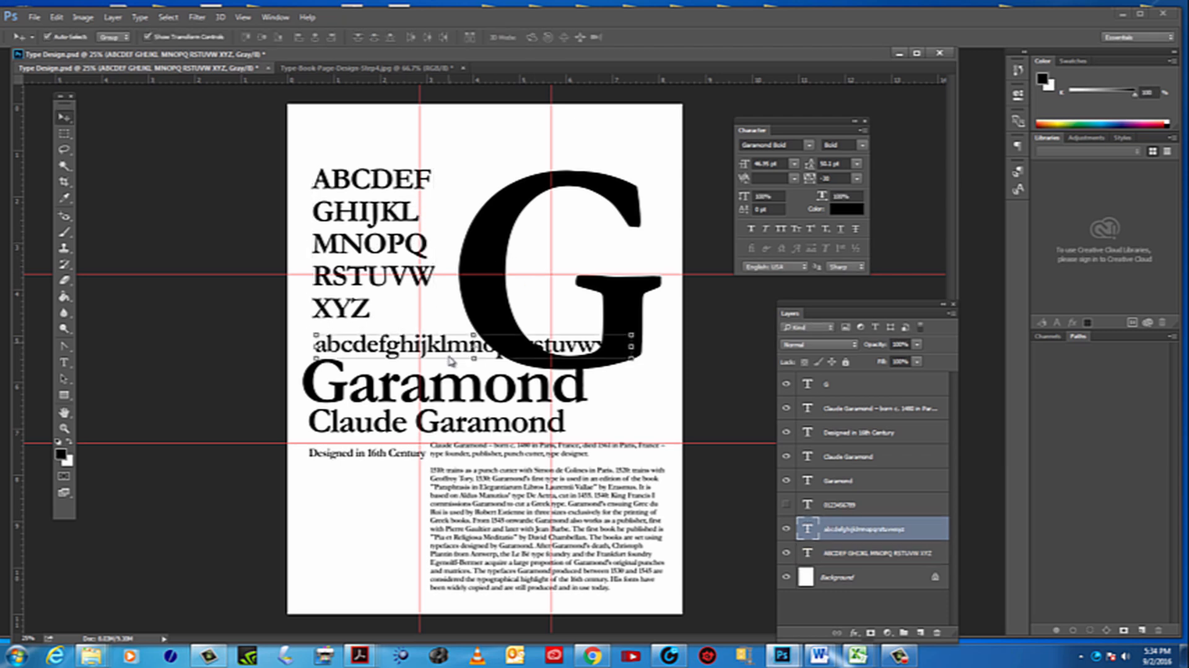
{"action": "left_click_drag", "start_coordinate": [445, 350], "coordinate": [455, 138]}
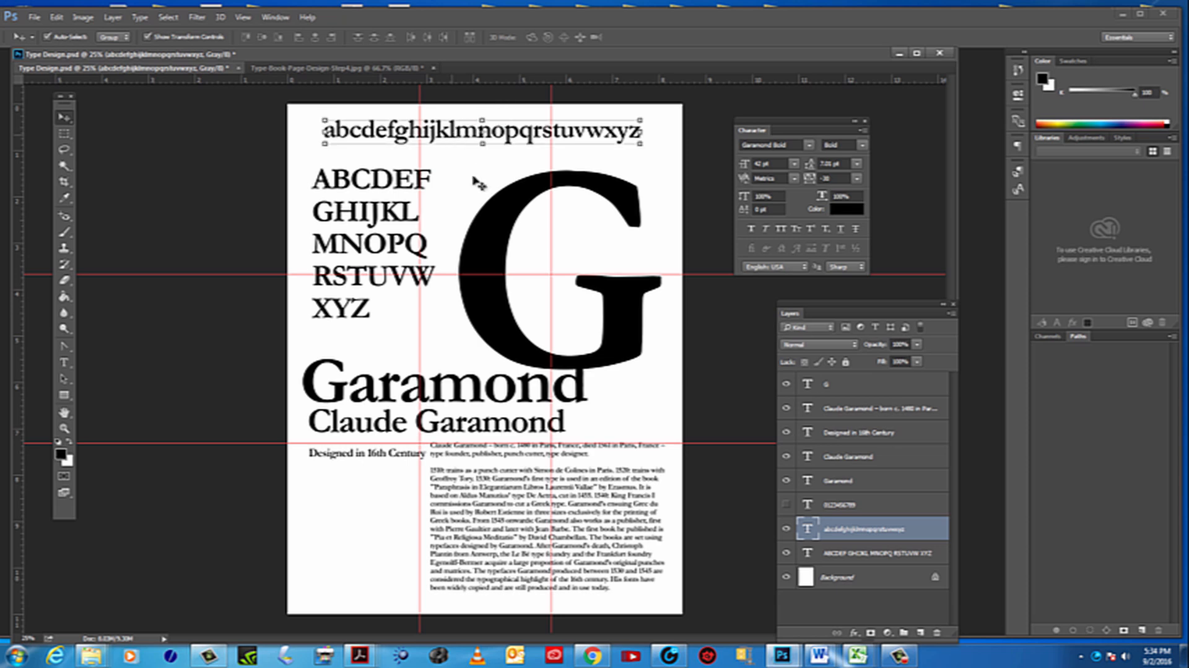
{"action": "double_click", "coordinate": [808, 530]}
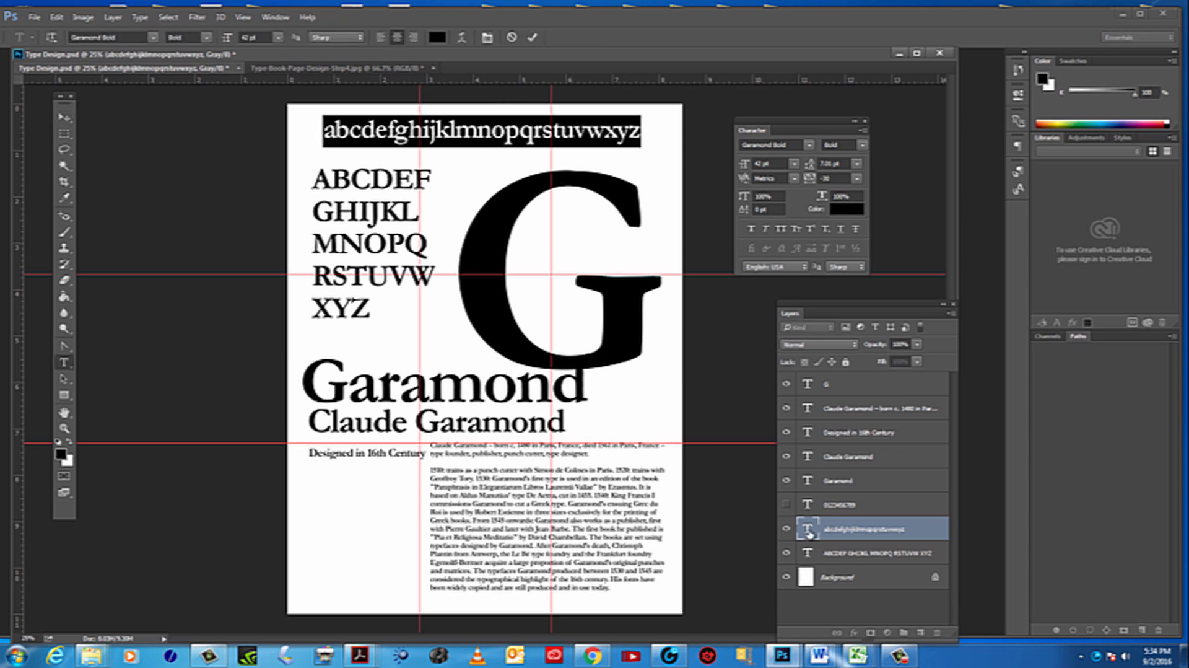
{"action": "left_click", "coordinate": [265, 39]}
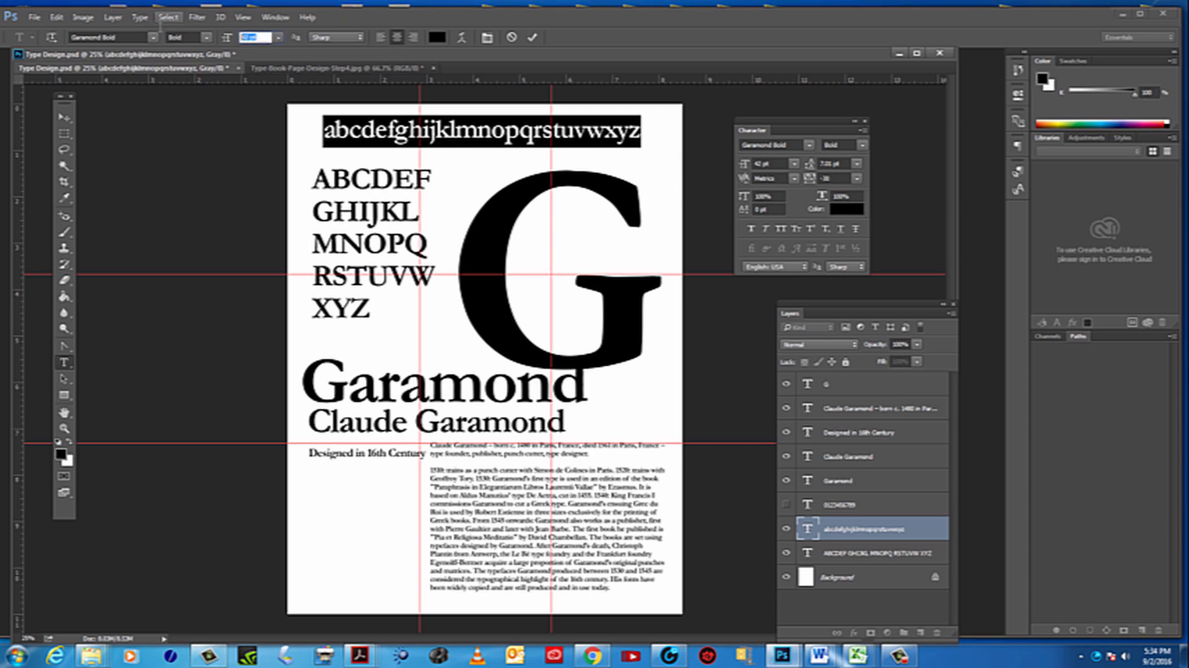
{"action": "key", "text": "Down"}
{"action": "key", "text": "Down"}
{"action": "key", "text": "Down"}
{"action": "key", "text": "Down"}
{"action": "key", "text": "Down"}
{"action": "key", "text": "Down"}
{"action": "key", "text": "Down"}
{"action": "key", "text": "Down"}
{"action": "key", "text": "Down"}
{"action": "key", "text": "Down"}
{"action": "key", "text": "Down"}
{"action": "key", "text": "Down"}
{"action": "key", "text": "Down"}
{"action": "key", "text": "Down"}
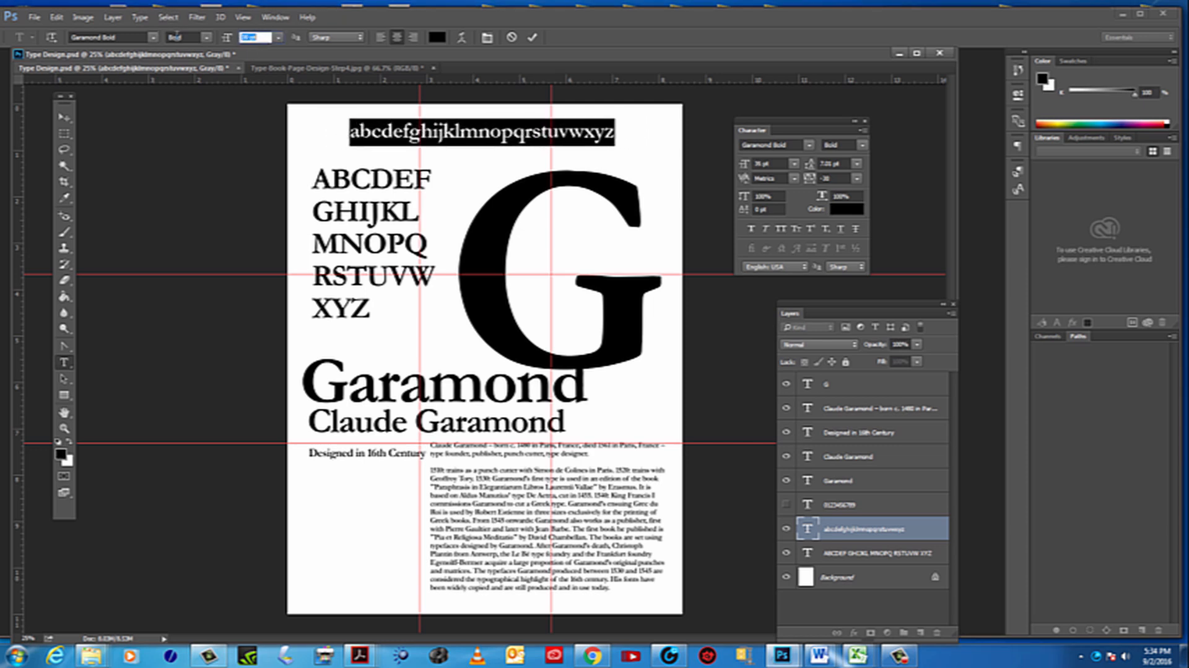
{"action": "key", "text": "Down"}
{"action": "key", "text": "Down"}
{"action": "key", "text": "Down"}
{"action": "key", "text": "Down"}
{"action": "key", "text": "Down"}
{"action": "key", "text": "Down"}
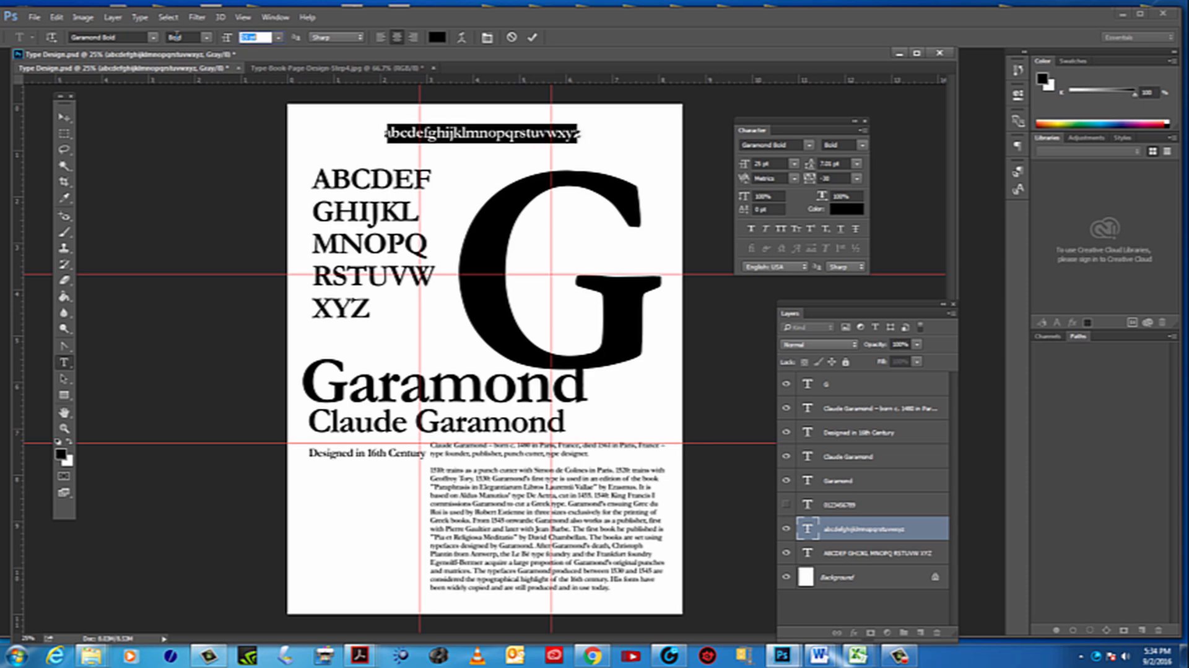
Break the lowercase alphabet after the letter m and left-align its two lines
{"action": "left_click", "coordinate": [488, 132]}
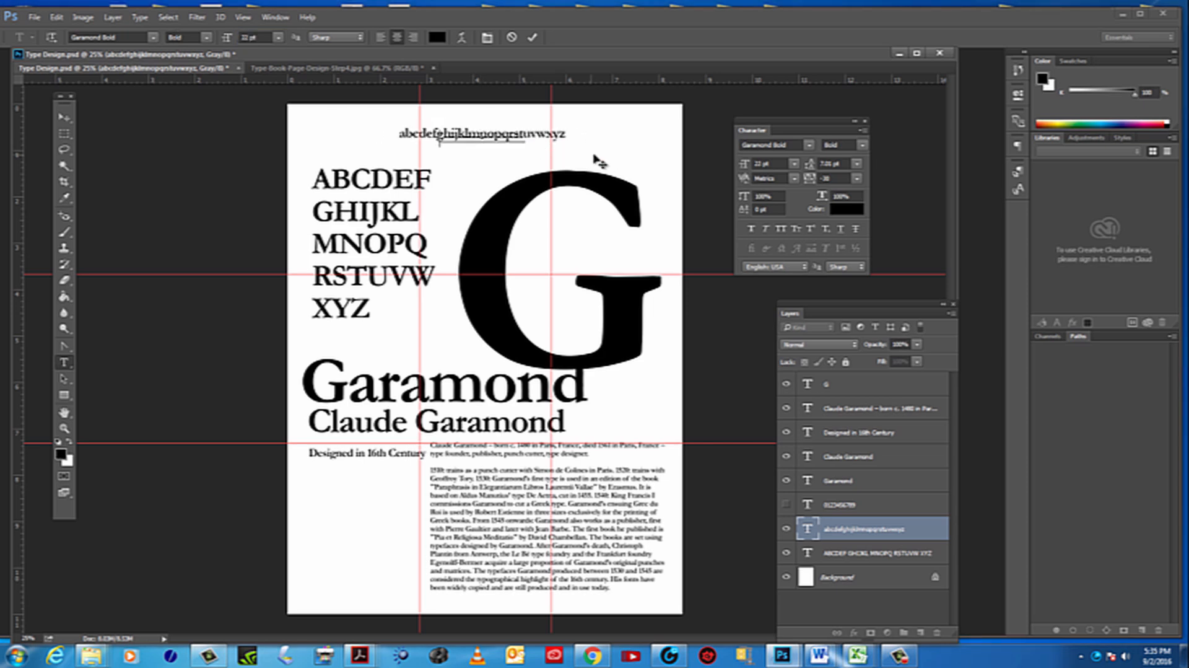
{"action": "key", "text": "Return"}
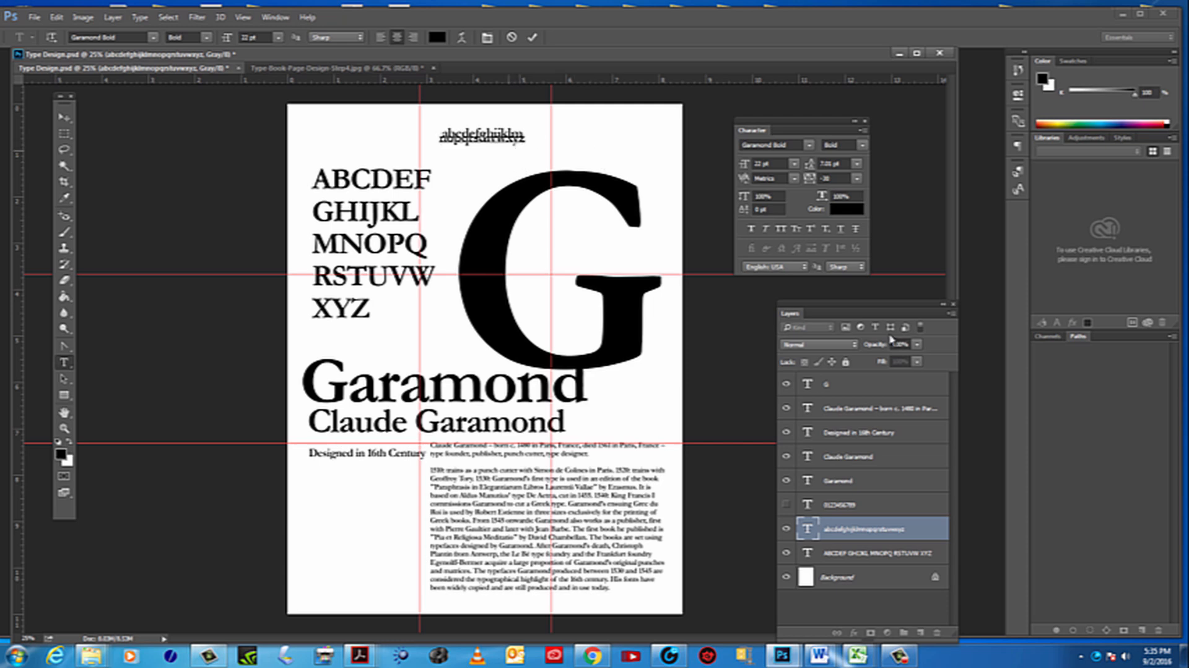
{"action": "double_click", "coordinate": [807, 527]}
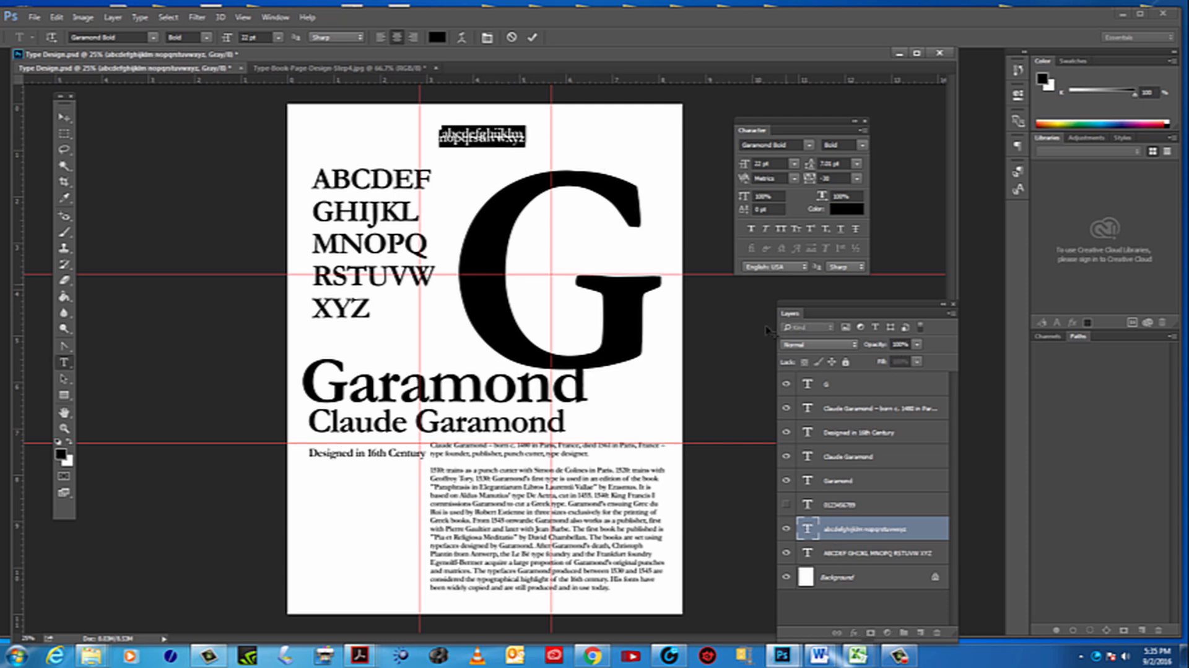
{"action": "left_click", "coordinate": [807, 532]}
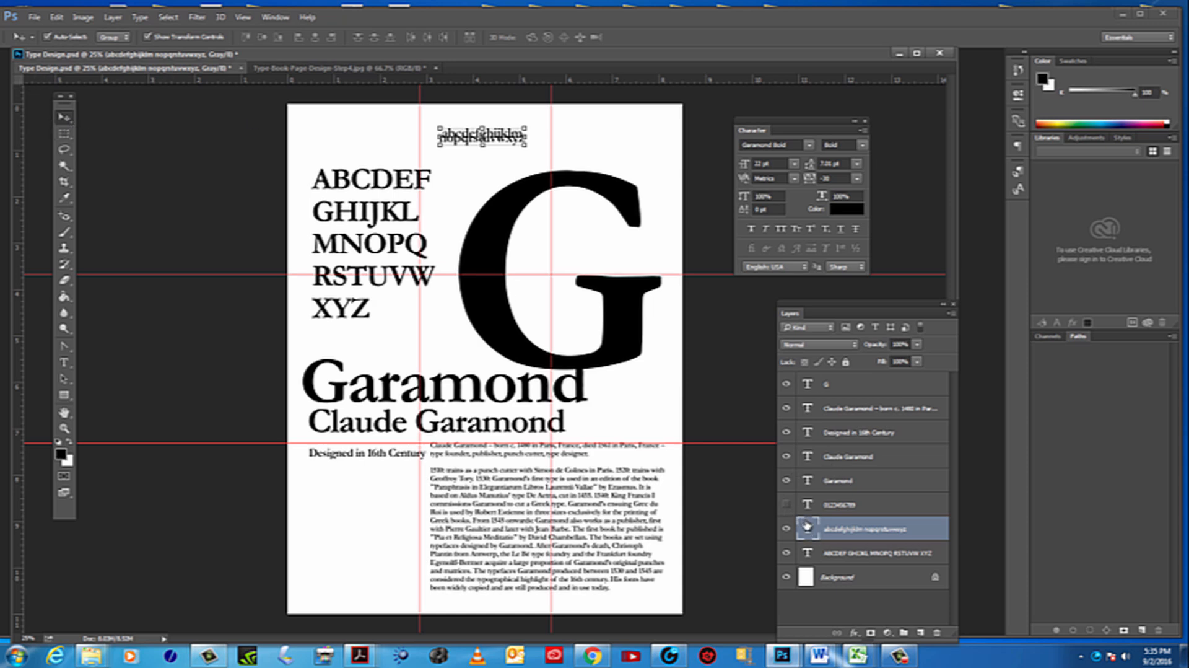
{"action": "double_click", "coordinate": [807, 526]}
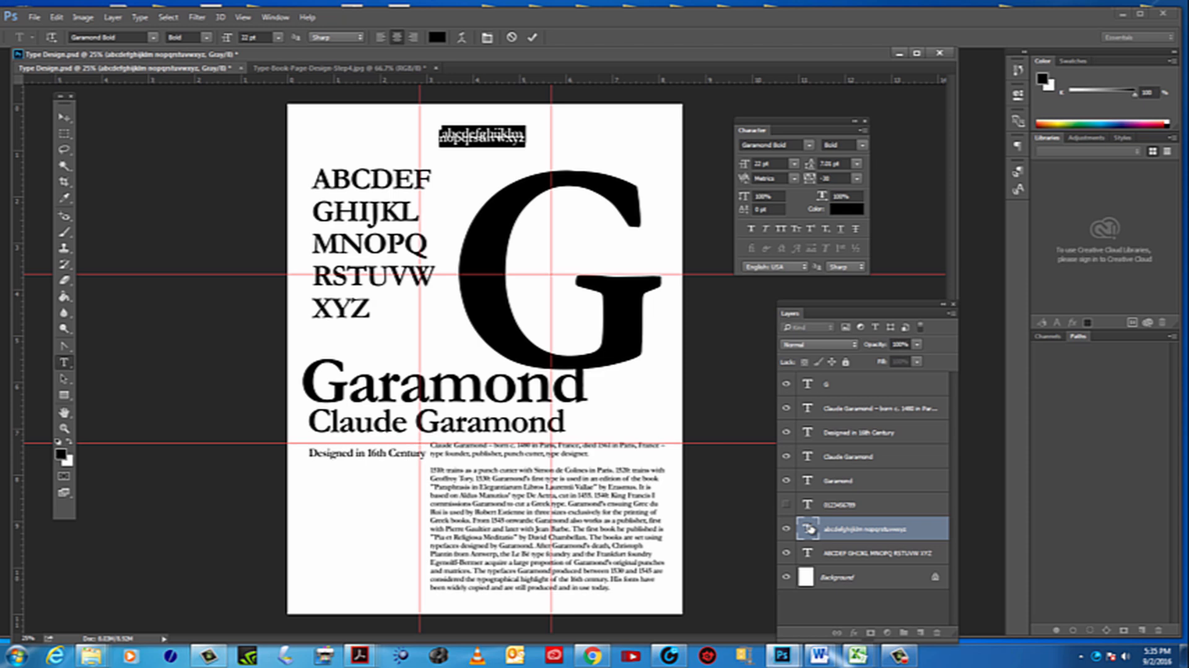
{"action": "left_click", "coordinate": [381, 37]}
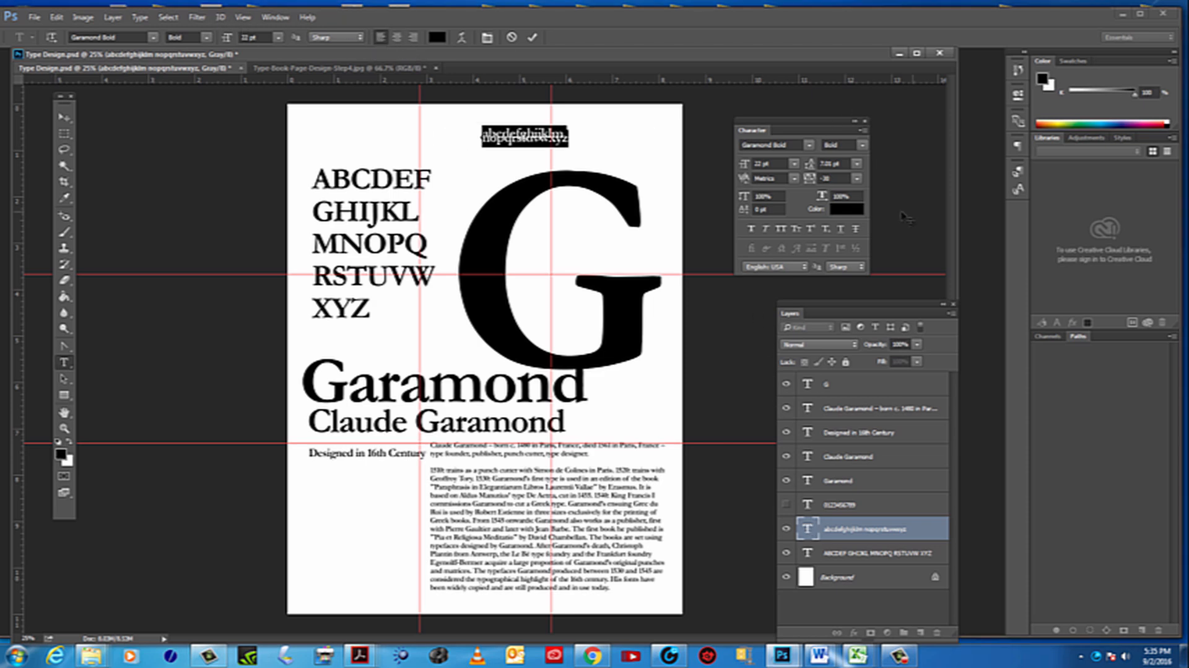
Increase the lowercase alphabet's leading to 16.01 pt so its two lines separate
{"action": "left_click", "coordinate": [841, 162]}
{"action": "key", "text": "Up"}
{"action": "key", "text": "Up"}
{"action": "key", "text": "Up"}
{"action": "key", "text": "Up"}
{"action": "key", "text": "Up"}
{"action": "key", "text": "Up"}
{"action": "key", "text": "Up"}
{"action": "key", "text": "Up"}
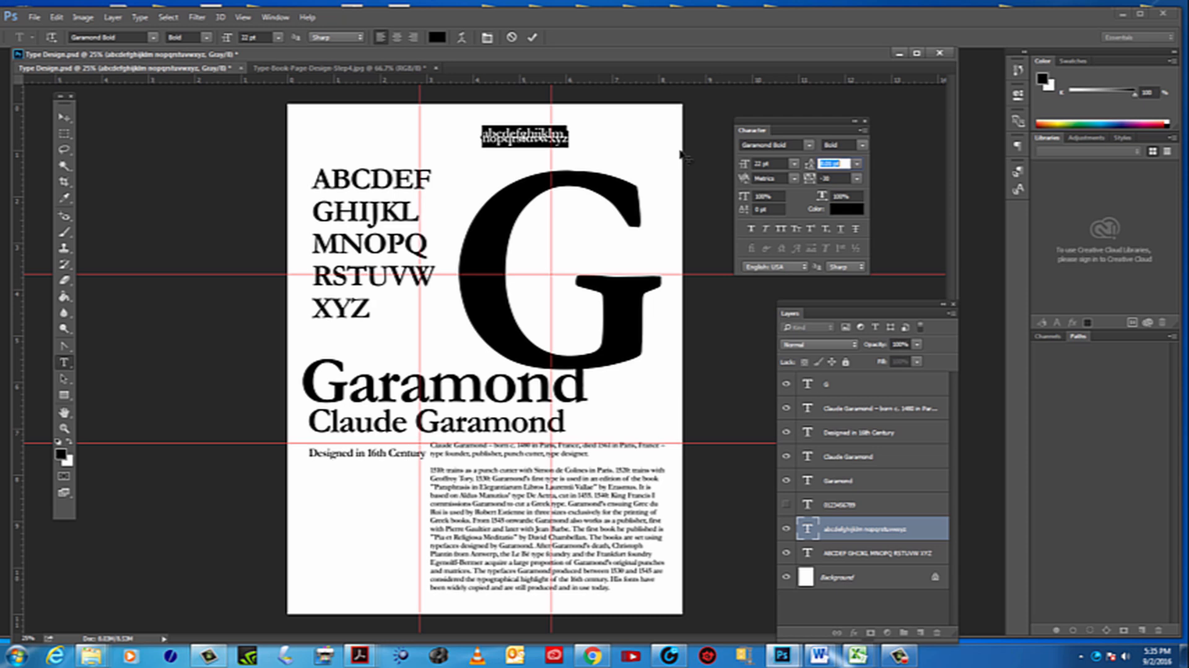
{"action": "key", "text": "Up"}
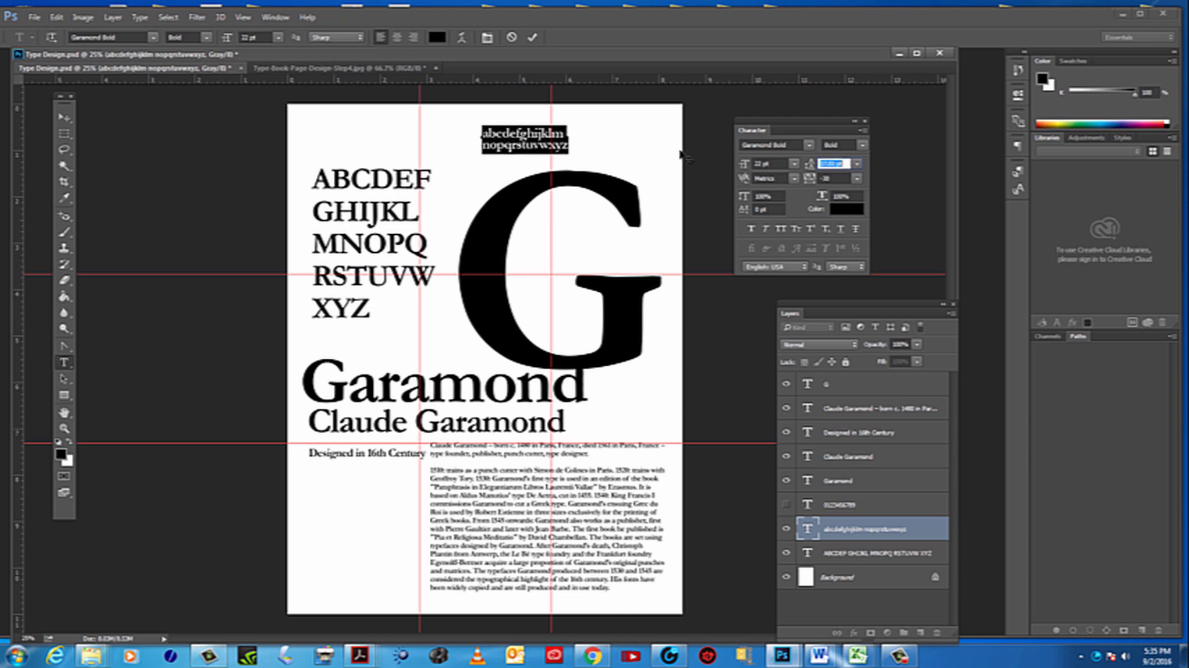
Move the two-line lowercase alphabet directly above the uppercase block and deselect it
{"action": "left_click", "coordinate": [64, 117]}
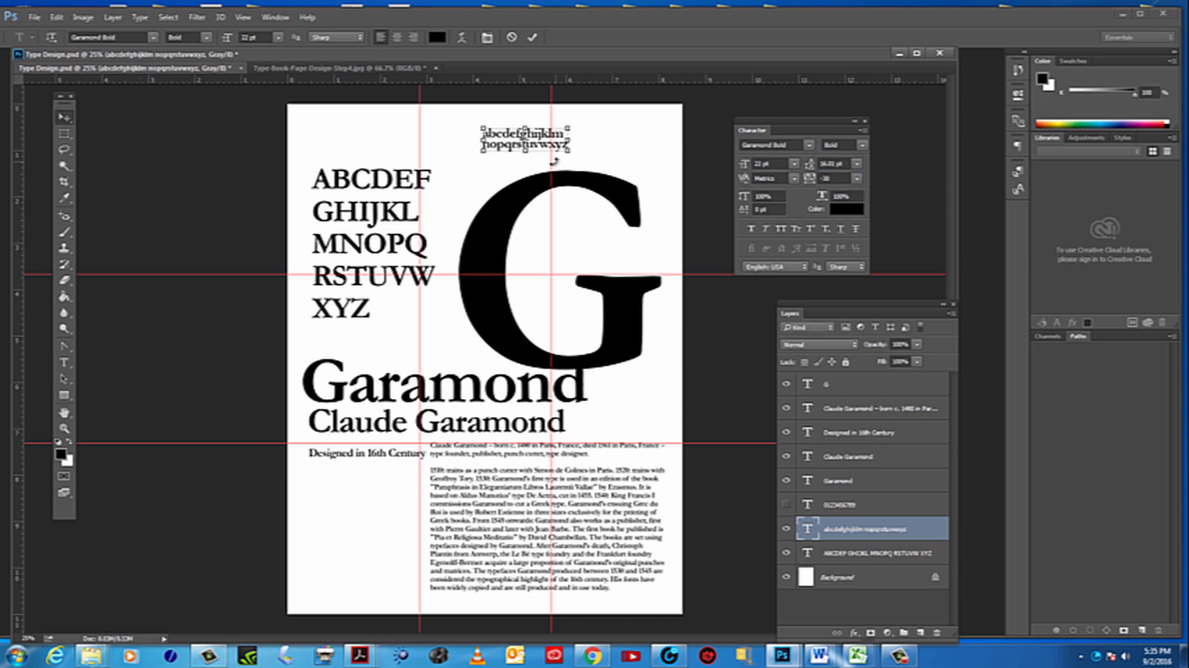
{"action": "left_click_drag", "start_coordinate": [537, 139], "coordinate": [375, 152]}
{"action": "left_click", "coordinate": [466, 148]}
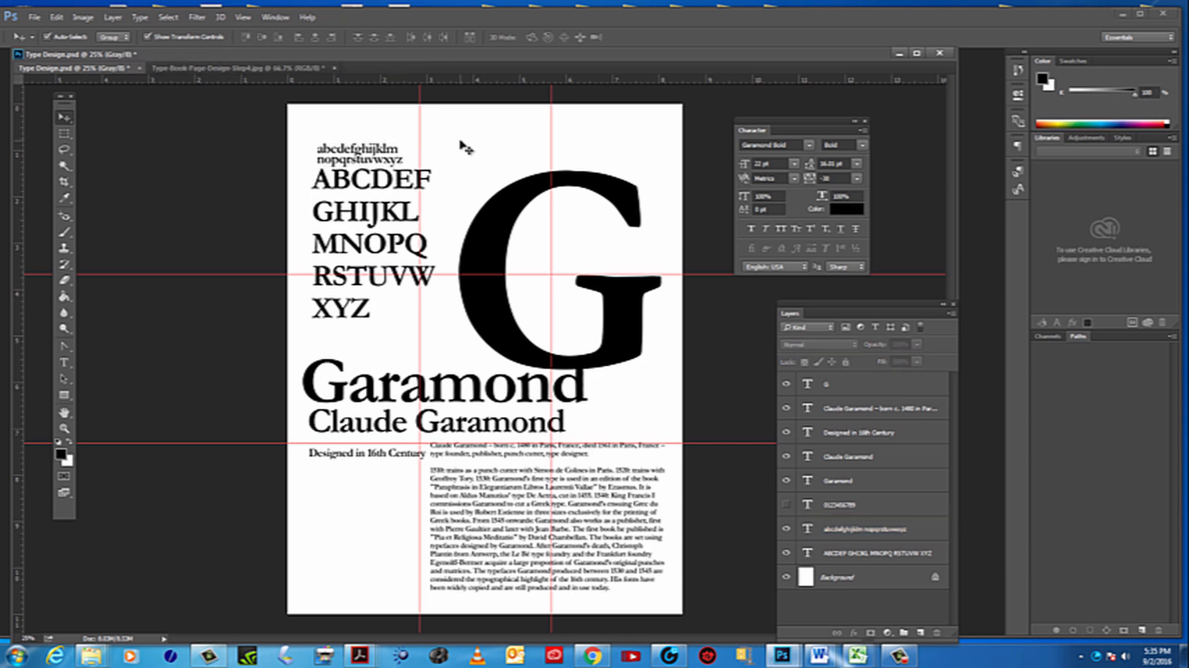
Lower the biography paragraph below the lower horizontal guide and shift "Designed in 16th Century" down beside its first lines
{"action": "left_click_drag", "start_coordinate": [470, 547], "coordinate": [505, 522]}
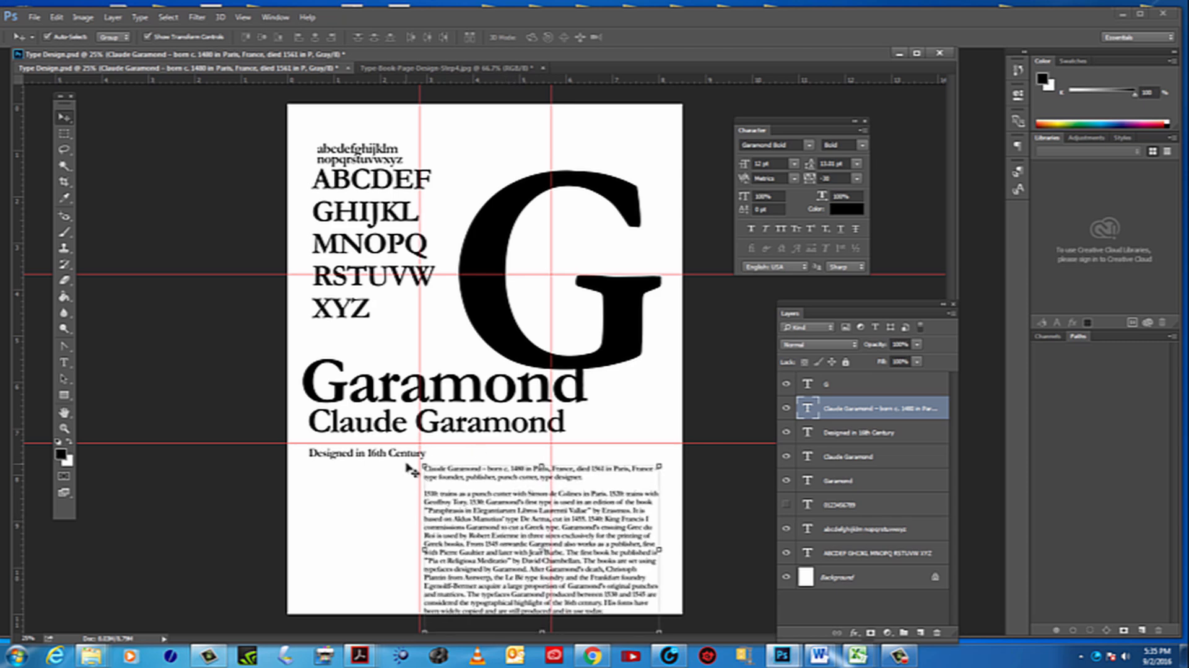
{"action": "mouse_move", "coordinate": [393, 458]}
{"action": "left_mouse_down"}
{"action": "mouse_move", "coordinate": [380, 538]}
{"action": "mouse_move", "coordinate": [379, 503]}
{"action": "mouse_move", "coordinate": [531, 350]}
{"action": "mouse_move", "coordinate": [668, 354]}
{"action": "mouse_move", "coordinate": [665, 260]}
{"action": "mouse_move", "coordinate": [632, 263]}
{"action": "mouse_move", "coordinate": [403, 412]}
{"action": "mouse_move", "coordinate": [403, 476]}
{"action": "left_mouse_up"}
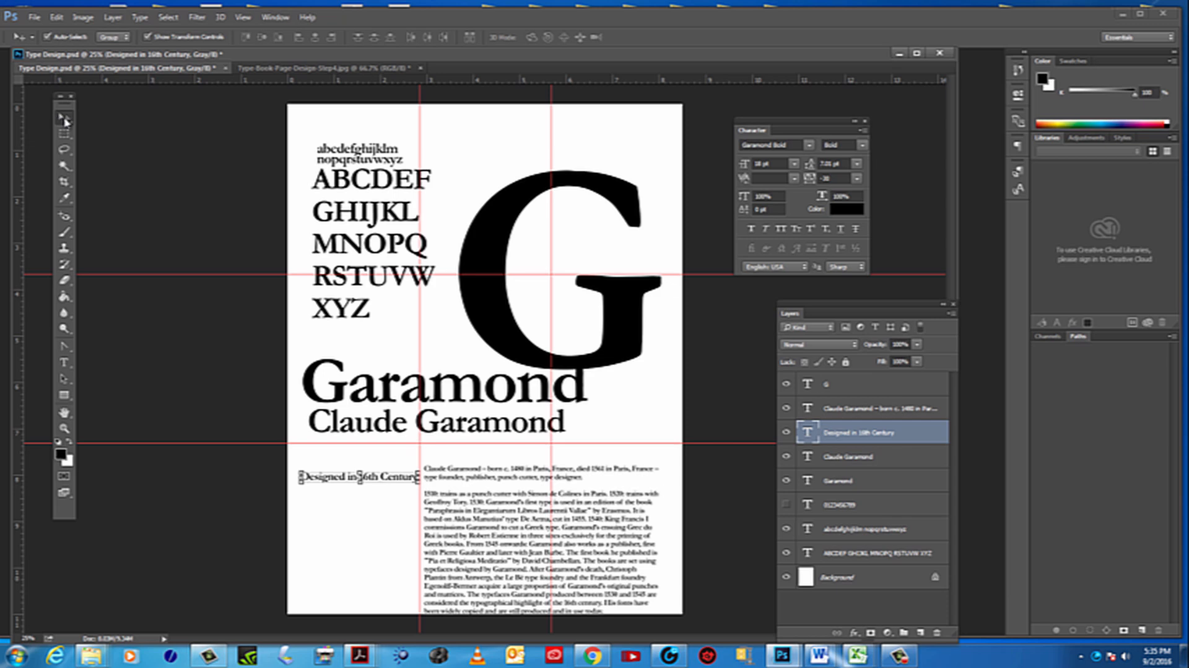
{"action": "left_click", "coordinate": [75, 38]}
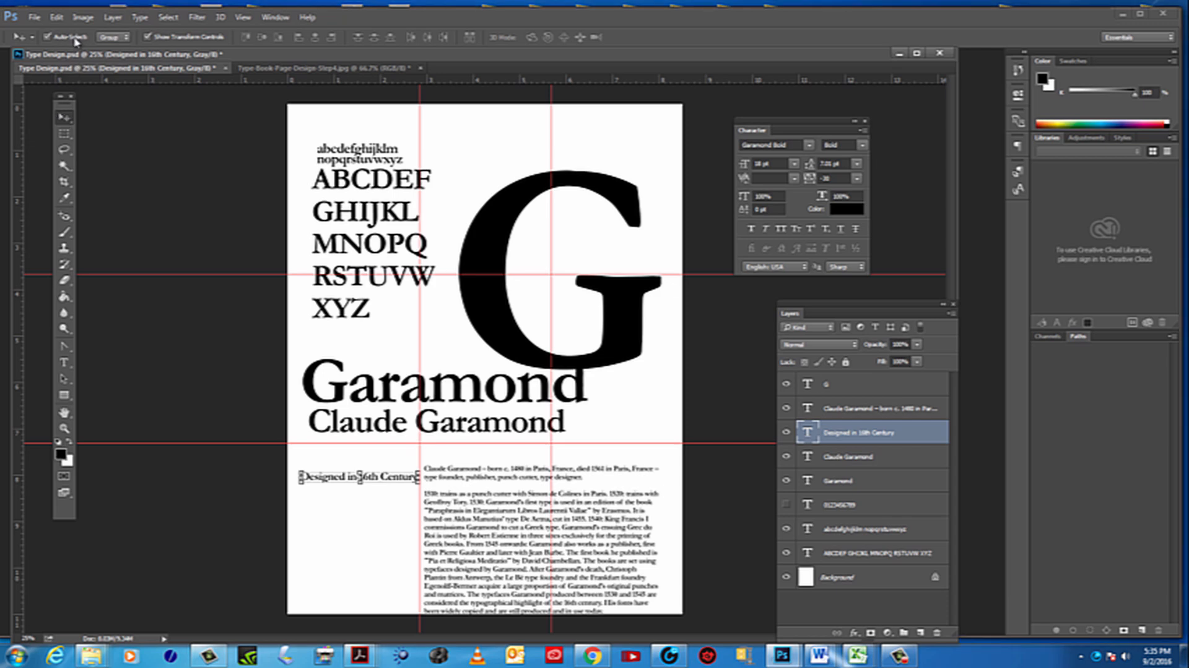
Nudge the lowercase alphabet slightly down and left toward the uppercase block, and inspect how the two align up close
{"action": "left_click_drag", "start_coordinate": [393, 157], "coordinate": [388, 155]}
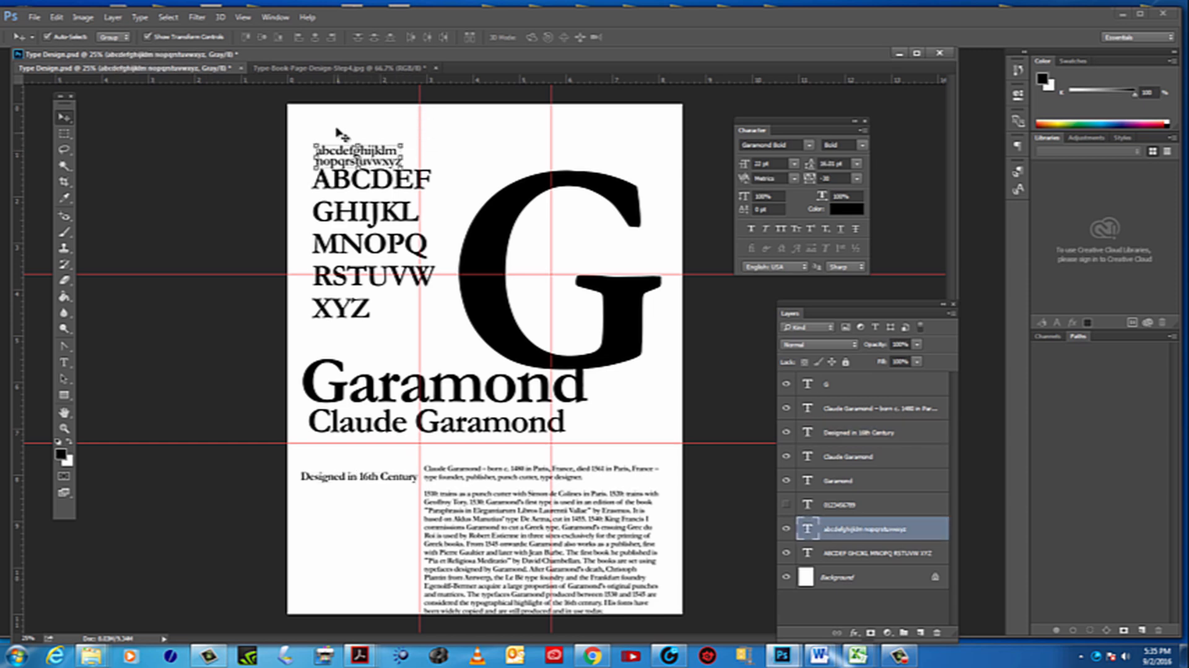
{"action": "left_click", "coordinate": [334, 131]}
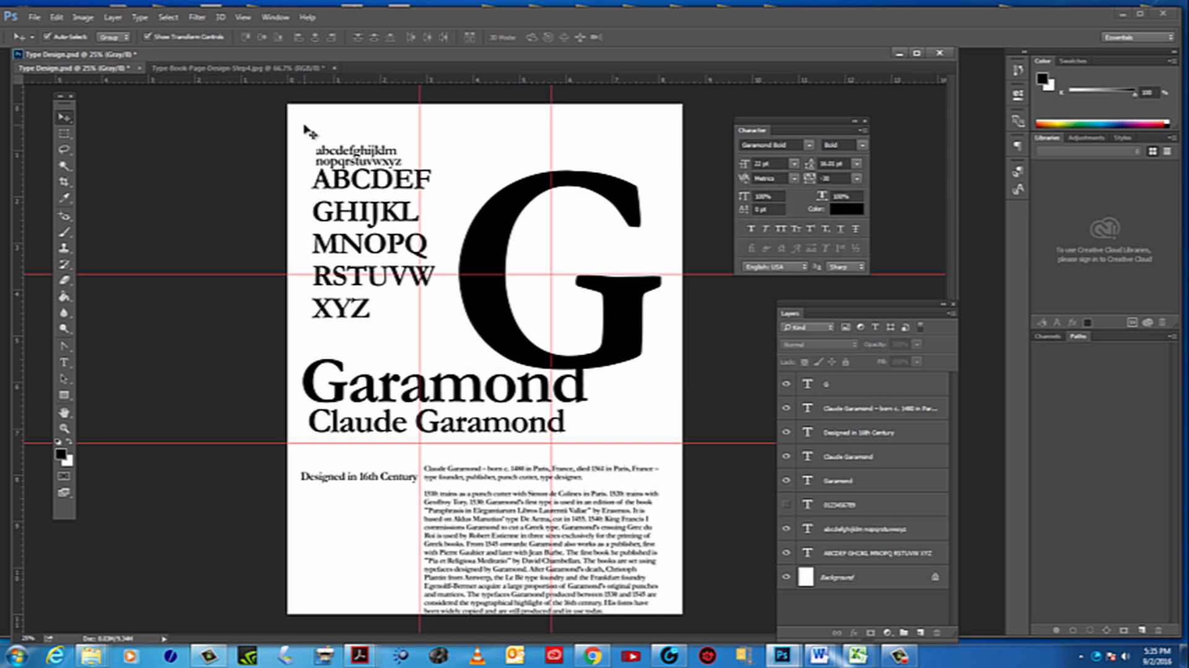
{"action": "left_click_drag", "start_coordinate": [305, 125], "coordinate": [312, 132]}
{"action": "left_click", "coordinate": [64, 427]}
{"action": "left_click", "coordinate": [361, 204]}
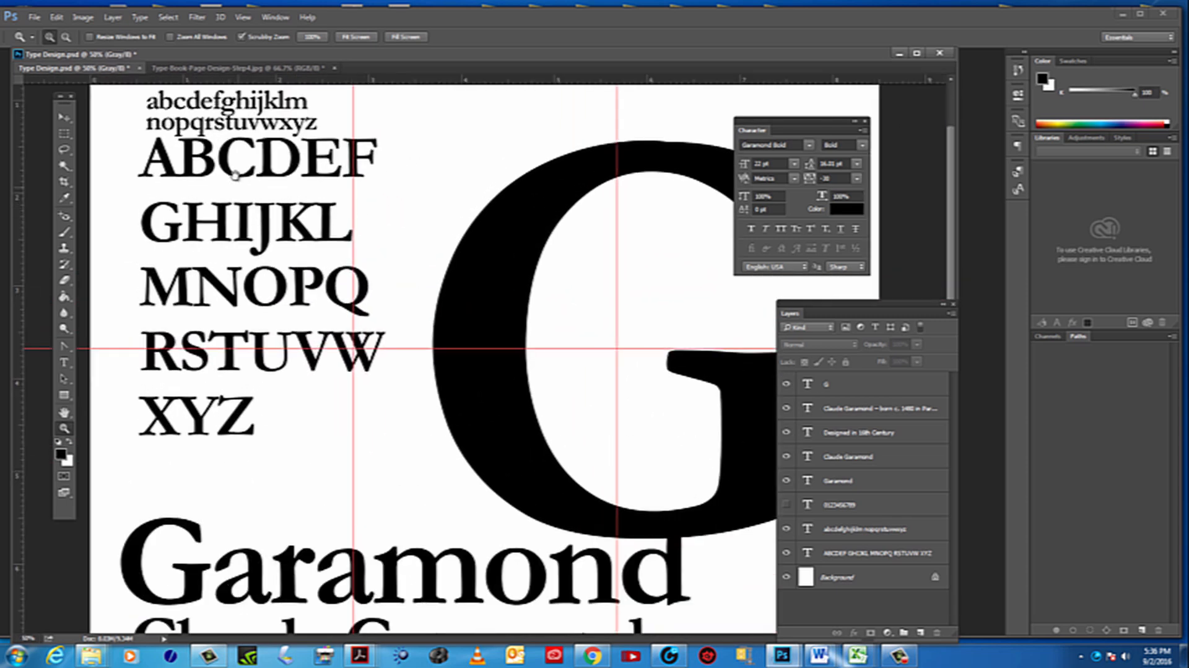
{"action": "left_click_drag", "start_coordinate": [235, 176], "coordinate": [263, 254]}
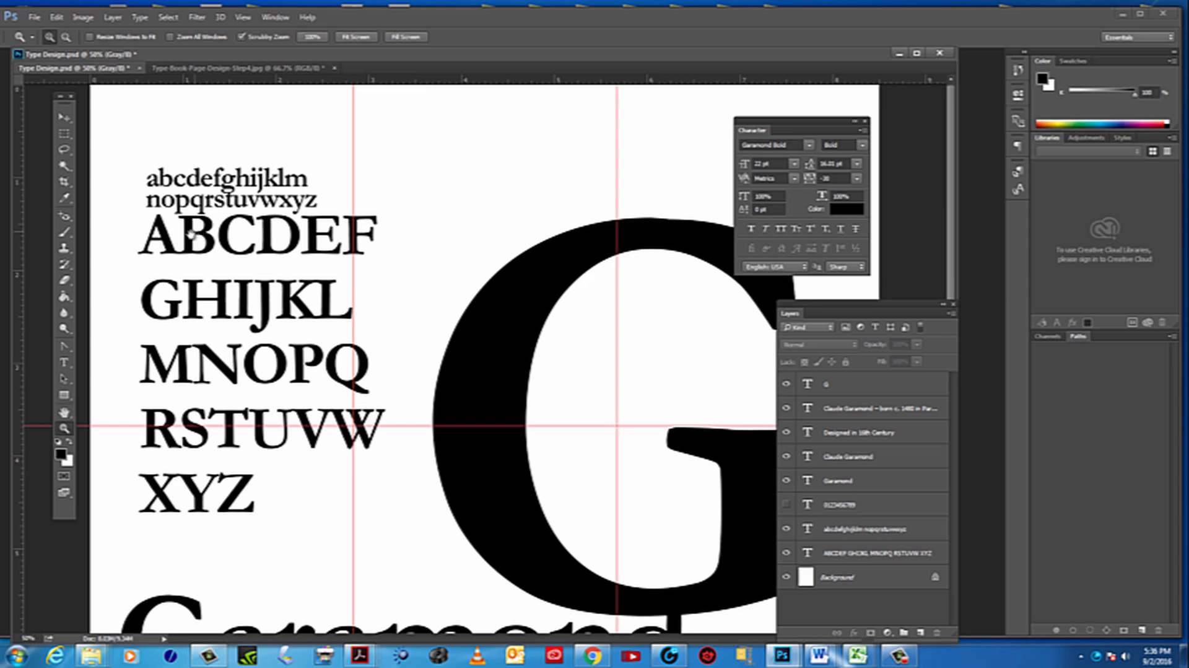
{"action": "left_click_drag", "start_coordinate": [194, 248], "coordinate": [301, 326]}
{"action": "left_click", "coordinate": [65, 118]}
{"action": "left_click_drag", "start_coordinate": [123, 144], "coordinate": [402, 540]}
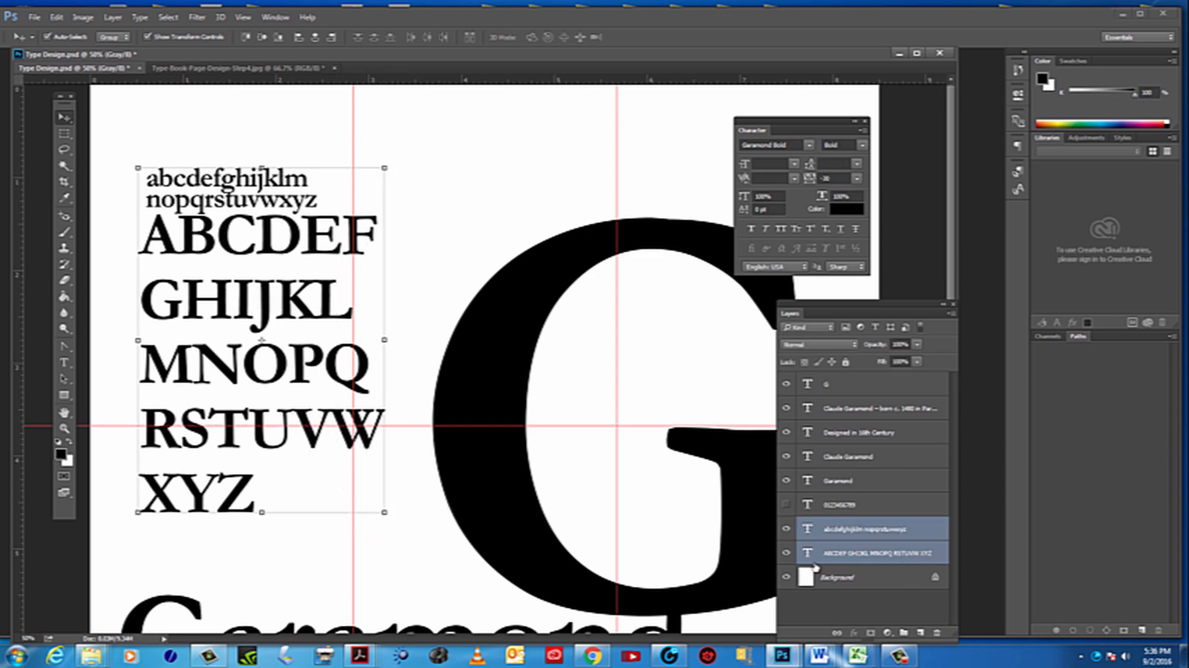
{"action": "left_click", "coordinate": [787, 528]}
{"action": "left_click", "coordinate": [786, 528]}
{"action": "left_click", "coordinate": [787, 552]}
{"action": "left_click", "coordinate": [786, 529]}
{"action": "left_click", "coordinate": [786, 553]}
{"action": "left_click", "coordinate": [786, 528]}
{"action": "left_click", "coordinate": [429, 223]}
{"action": "left_click_drag", "start_coordinate": [106, 122], "coordinate": [388, 532]}
{"action": "left_click", "coordinate": [436, 234]}
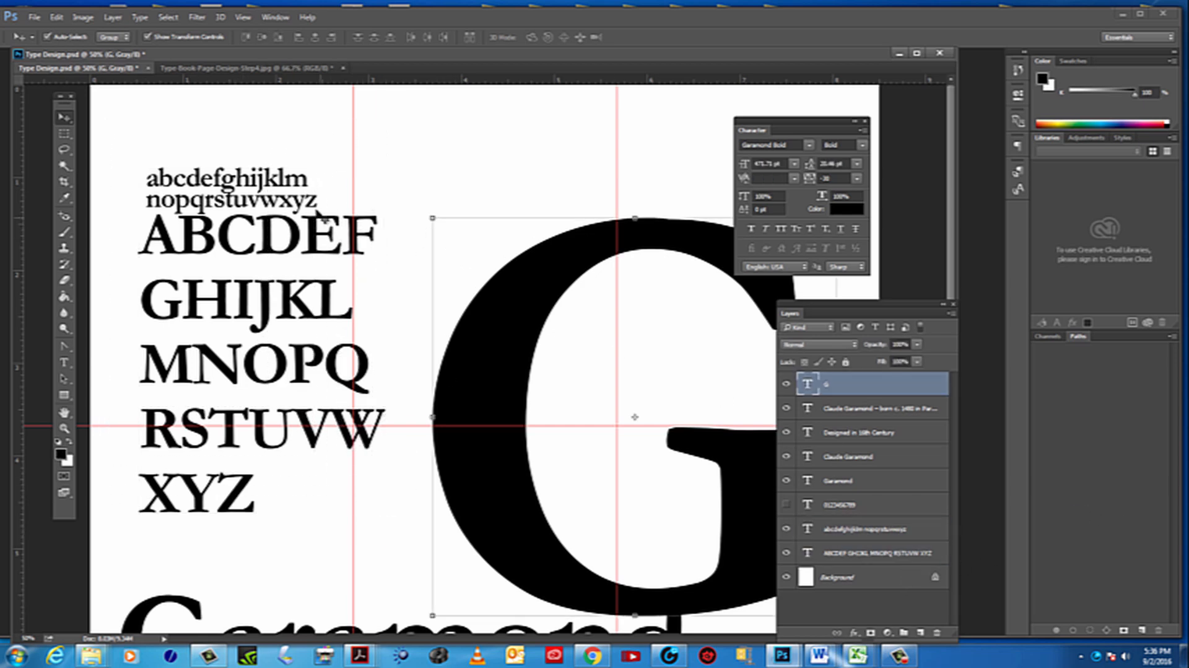
Select the lowercase and uppercase alphabets together and move them up and slightly right, and raise the large G beside them
{"action": "left_click", "coordinate": [280, 191]}
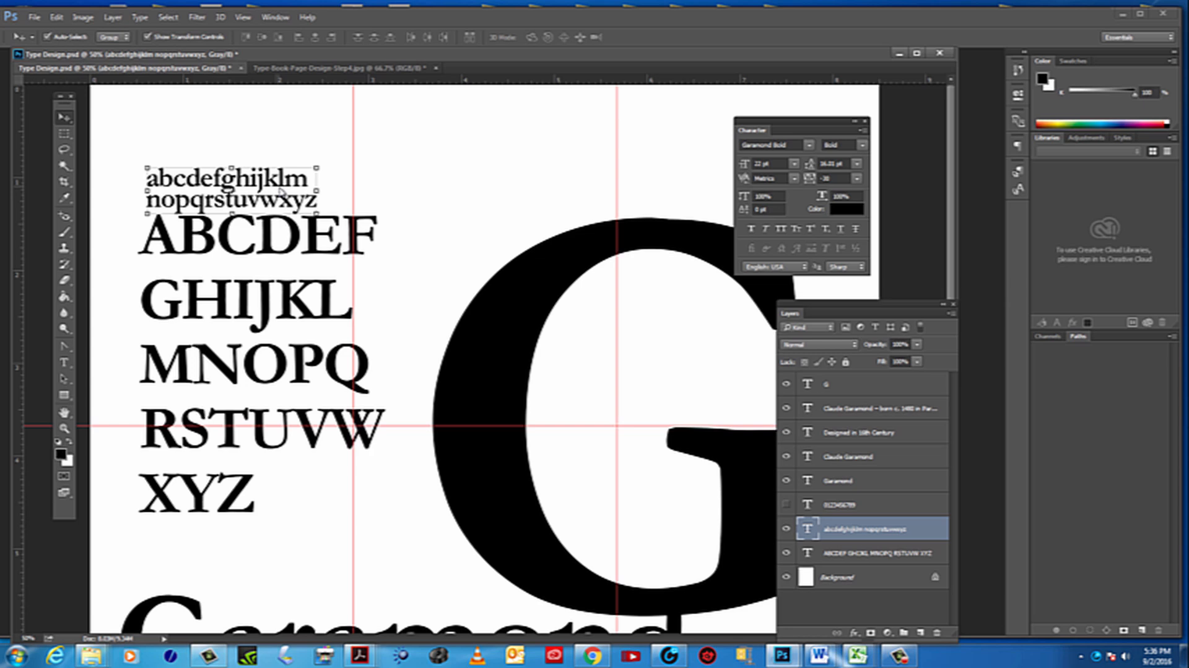
{"action": "left_click", "coordinate": [892, 560], "text": "shift"}
{"action": "left_click_drag", "start_coordinate": [308, 237], "coordinate": [319, 276]}
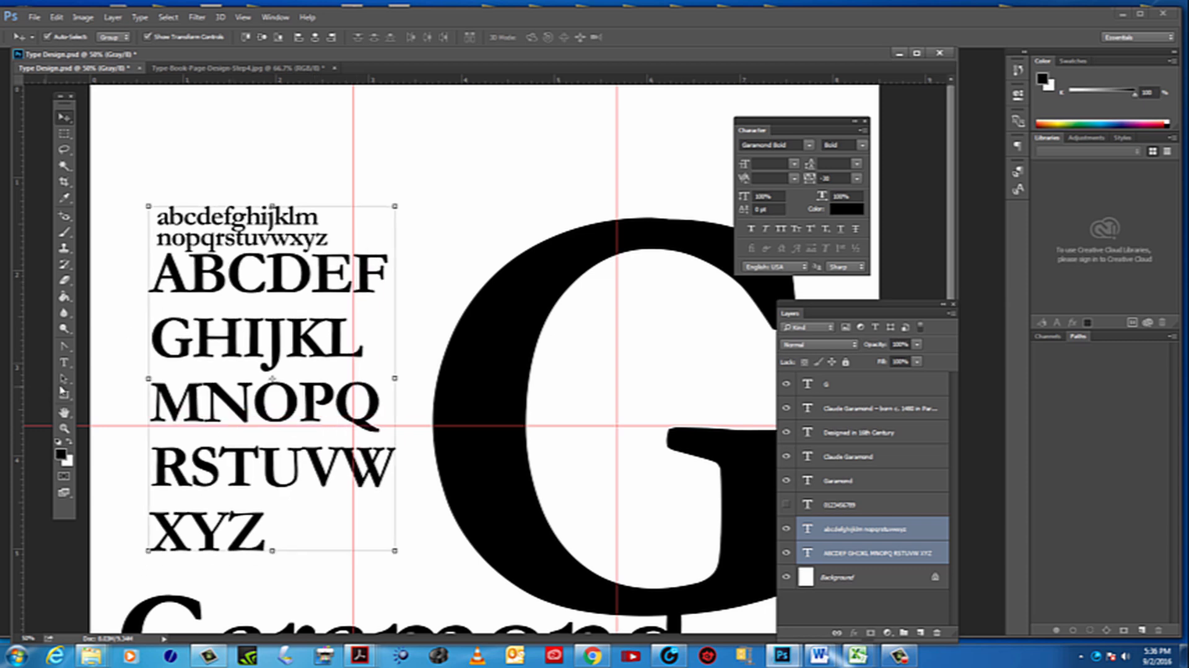
{"action": "left_click", "coordinate": [64, 428]}
{"action": "left_click", "coordinate": [304, 427], "text": "alt"}
{"action": "left_click", "coordinate": [301, 420], "text": "alt"}
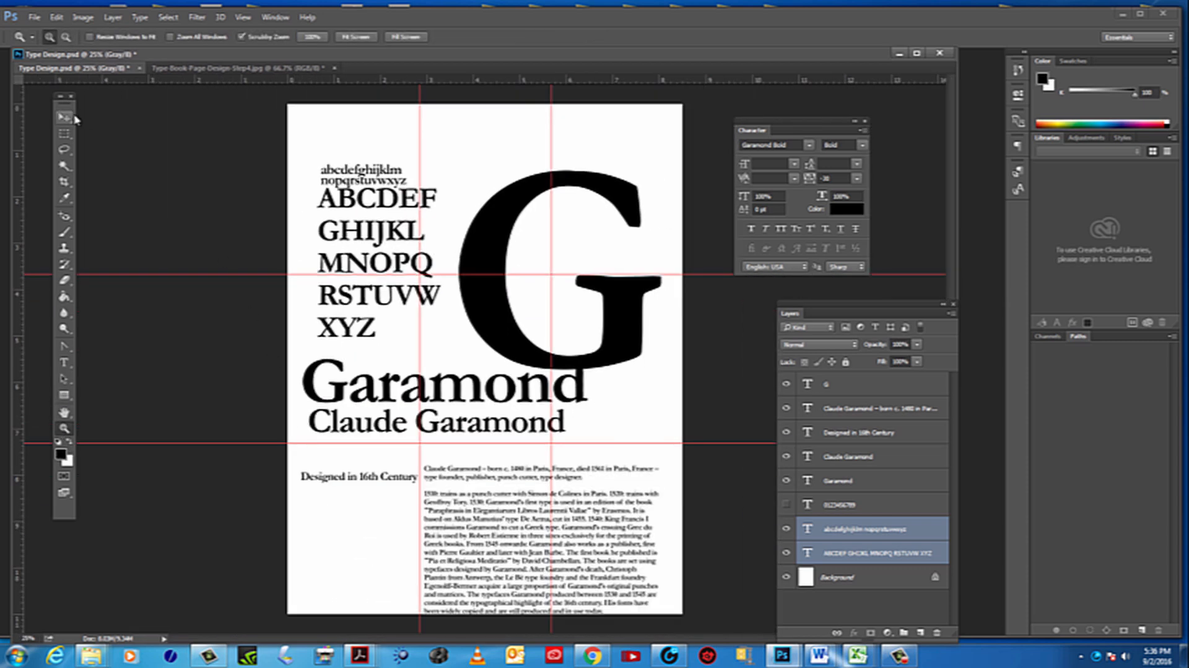
{"action": "left_click", "coordinate": [64, 116]}
{"action": "mouse_move", "coordinate": [395, 194]}
{"action": "left_mouse_down"}
{"action": "mouse_move", "coordinate": [385, 188]}
{"action": "mouse_move", "coordinate": [401, 176]}
{"action": "left_mouse_up"}
{"action": "left_click", "coordinate": [607, 159]}
{"action": "left_click_drag", "start_coordinate": [606, 158], "coordinate": [616, 137]}
Add a horizontal guide along the top edge of the large G and align both alphabets to it, slightly left
{"action": "left_click_drag", "start_coordinate": [496, 82], "coordinate": [485, 141]}
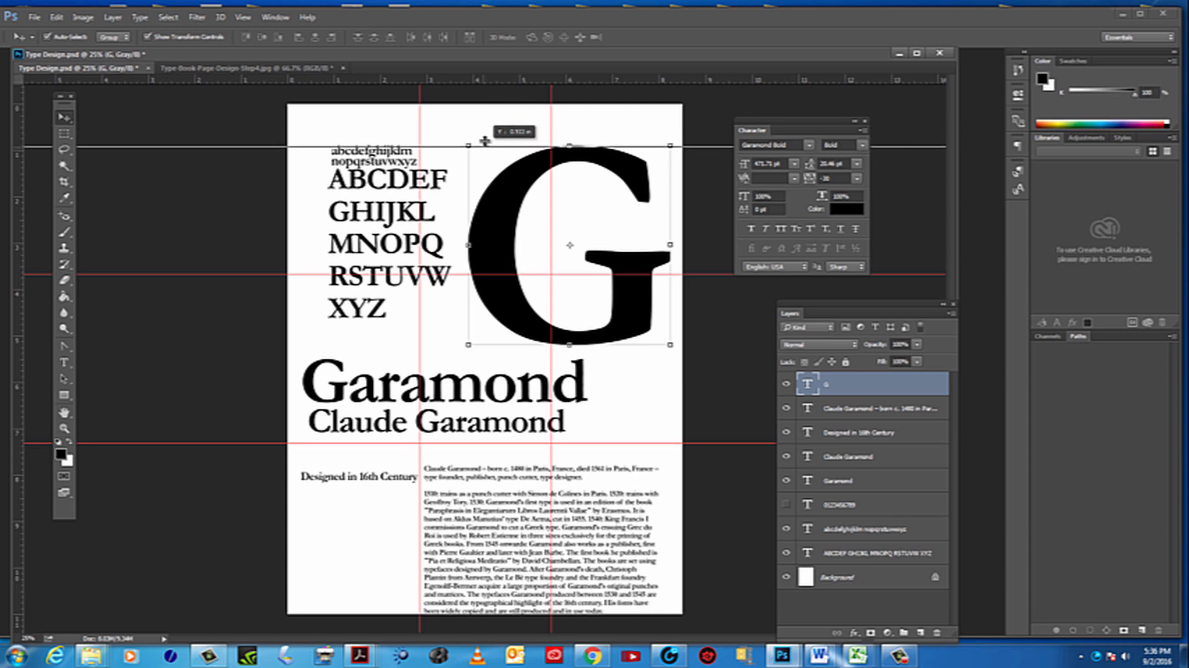
{"action": "left_click_drag", "start_coordinate": [484, 147], "coordinate": [484, 147]}
{"action": "left_click_drag", "start_coordinate": [380, 174], "coordinate": [369, 159]}
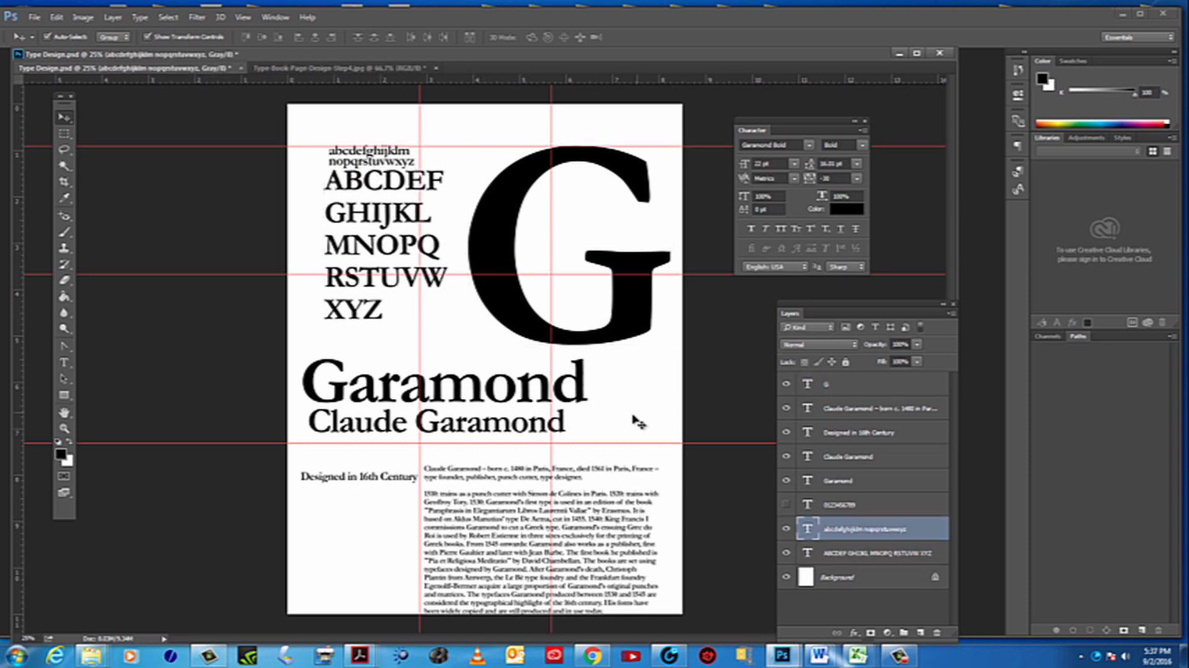
Shift the "Garamond" and "Claude Garamond" titles right until their ends line up with the biography's right edge
{"action": "left_click", "coordinate": [592, 511]}
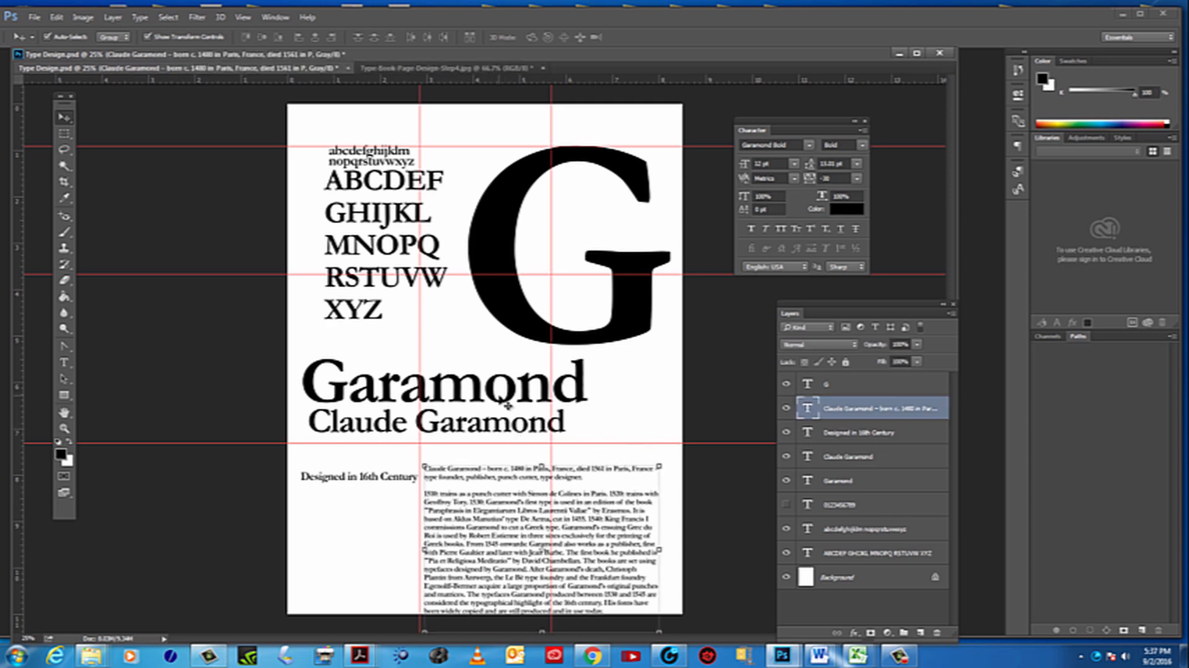
{"action": "left_click_drag", "start_coordinate": [507, 404], "coordinate": [573, 394]}
{"action": "left_click_drag", "start_coordinate": [553, 435], "coordinate": [644, 437]}
{"action": "left_click", "coordinate": [768, 534]}
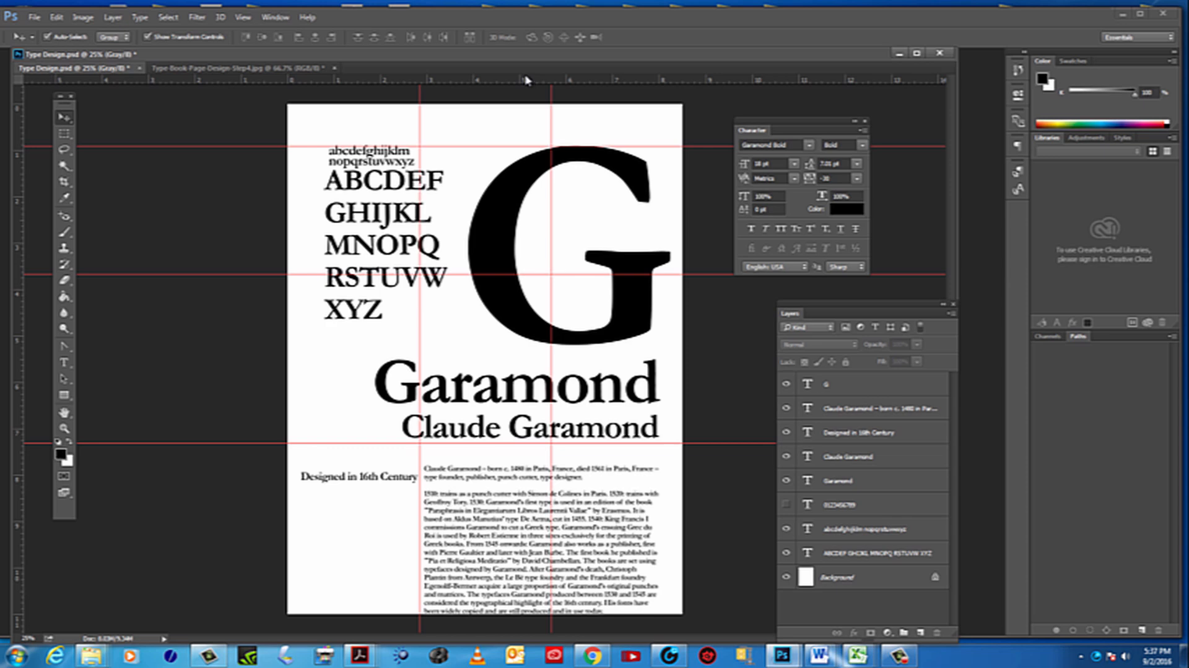
Add a vertical guide along the right side of the G's stem and move both titles up and against it
{"action": "left_click_drag", "start_coordinate": [20, 446], "coordinate": [653, 454]}
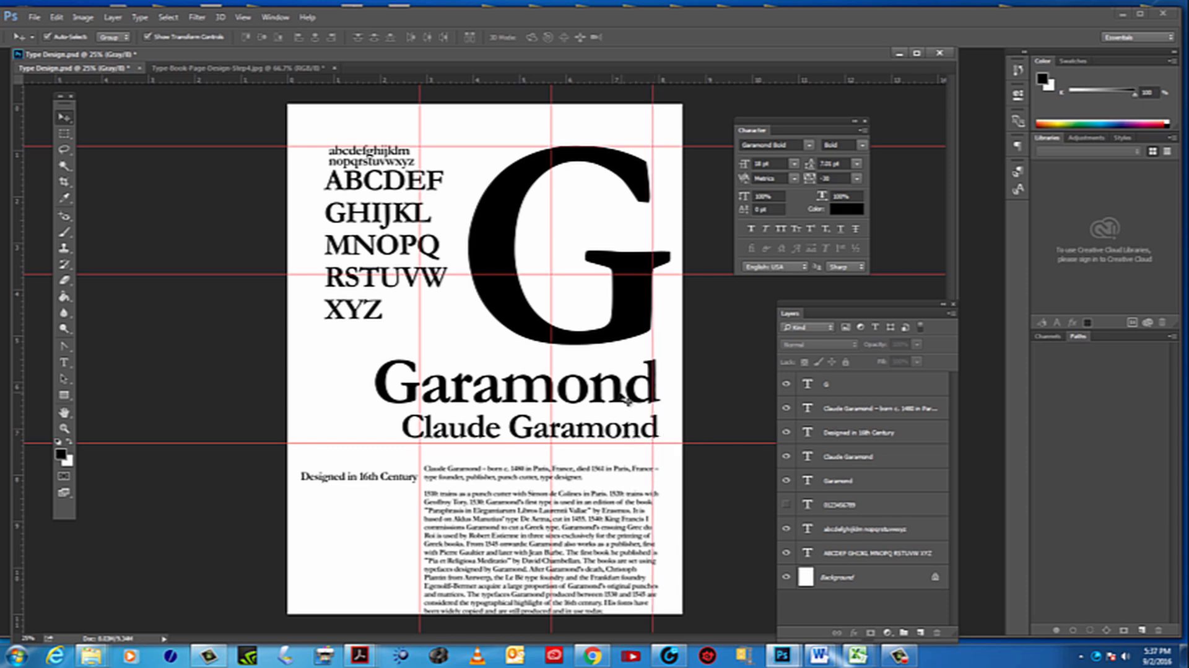
{"action": "left_click_drag", "start_coordinate": [627, 401], "coordinate": [621, 386]}
{"action": "left_click", "coordinate": [641, 429]}
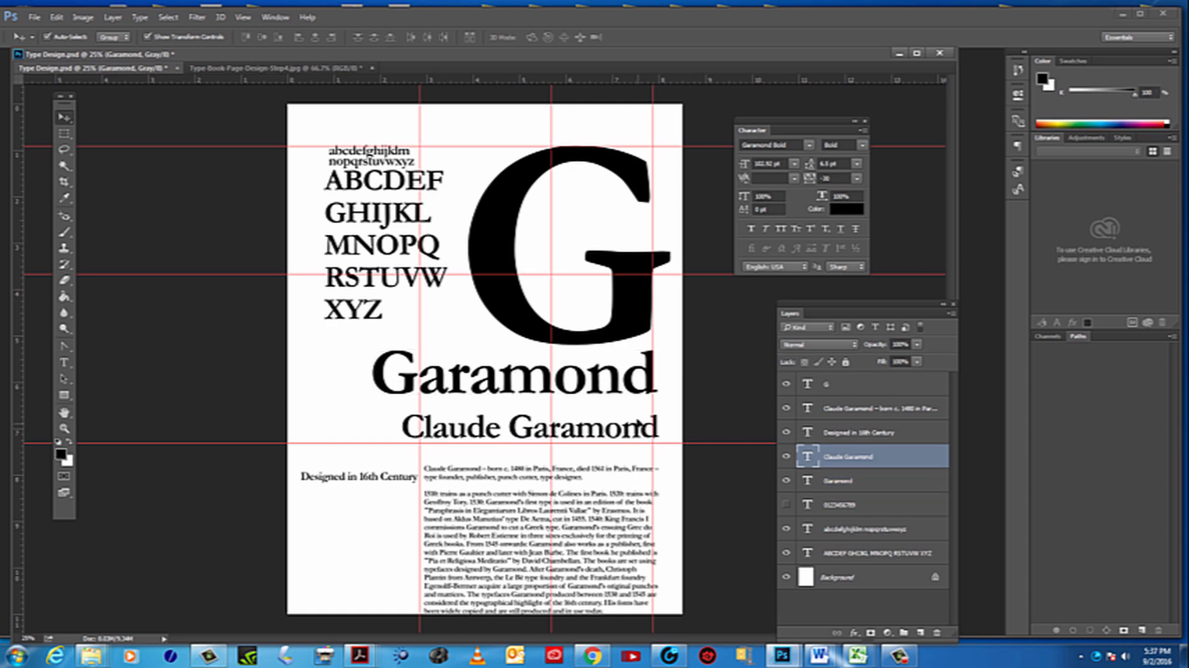
{"action": "left_click_drag", "start_coordinate": [640, 426], "coordinate": [641, 415]}
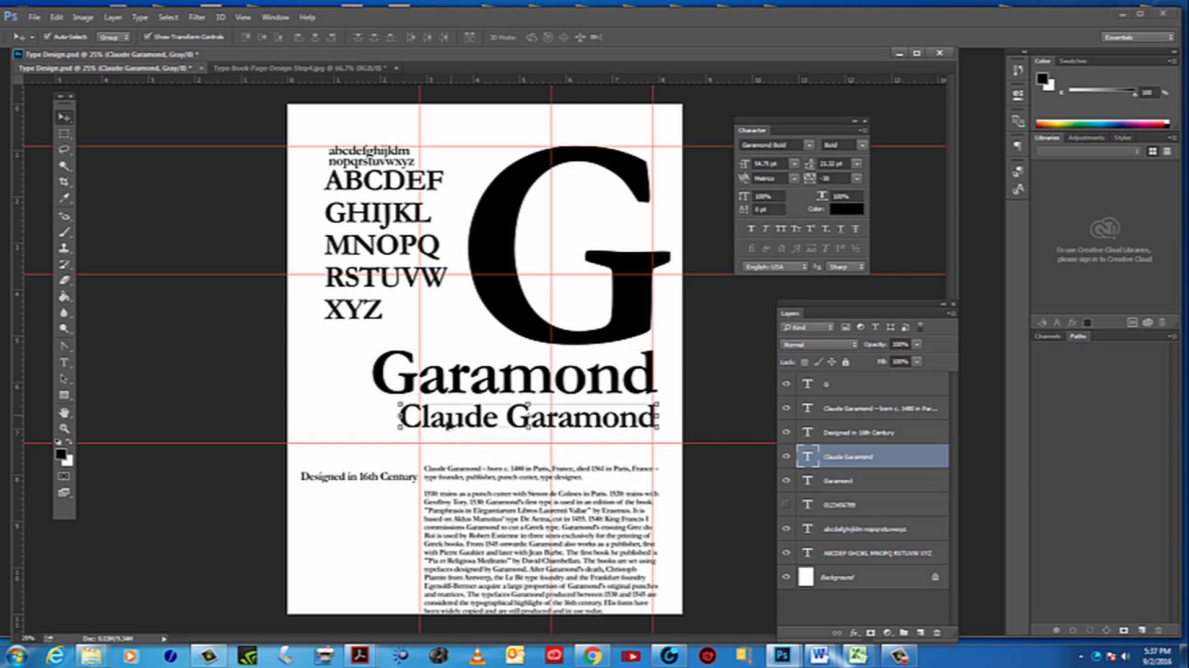
Scale the "Claude Garamond" title to 75.41% and keep its right end on the rightmost vertical guide
{"action": "left_click_drag", "start_coordinate": [406, 414], "coordinate": [473, 422]}
{"action": "left_click_drag", "start_coordinate": [569, 424], "coordinate": [580, 422]}
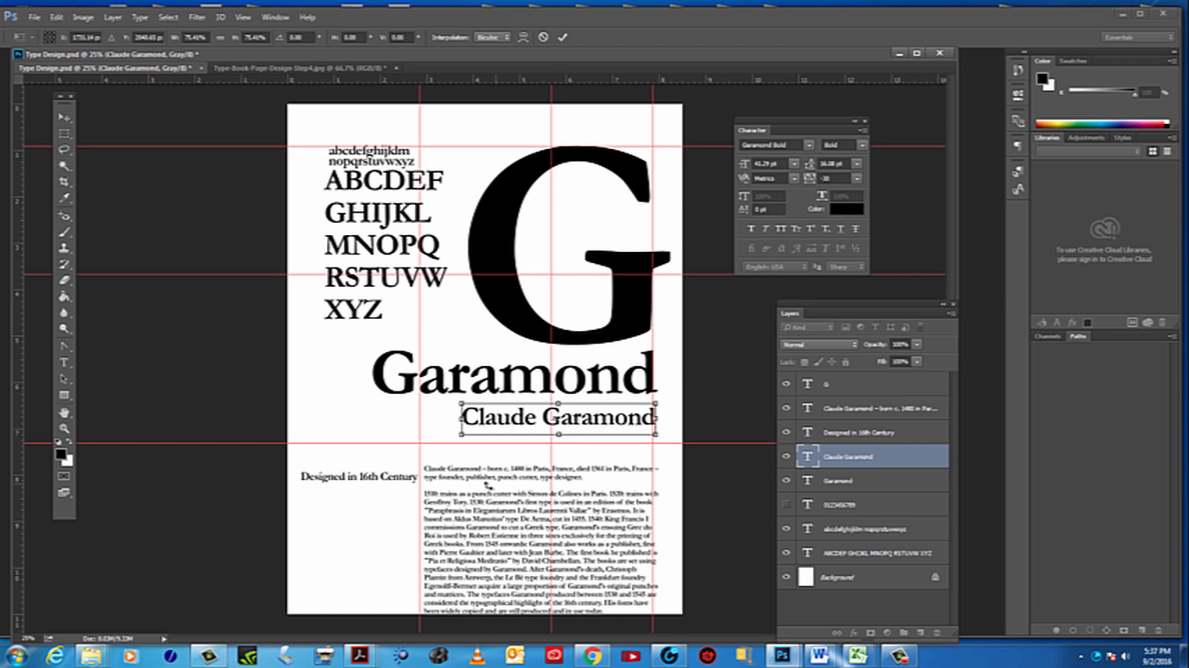
{"action": "key", "text": "Return"}
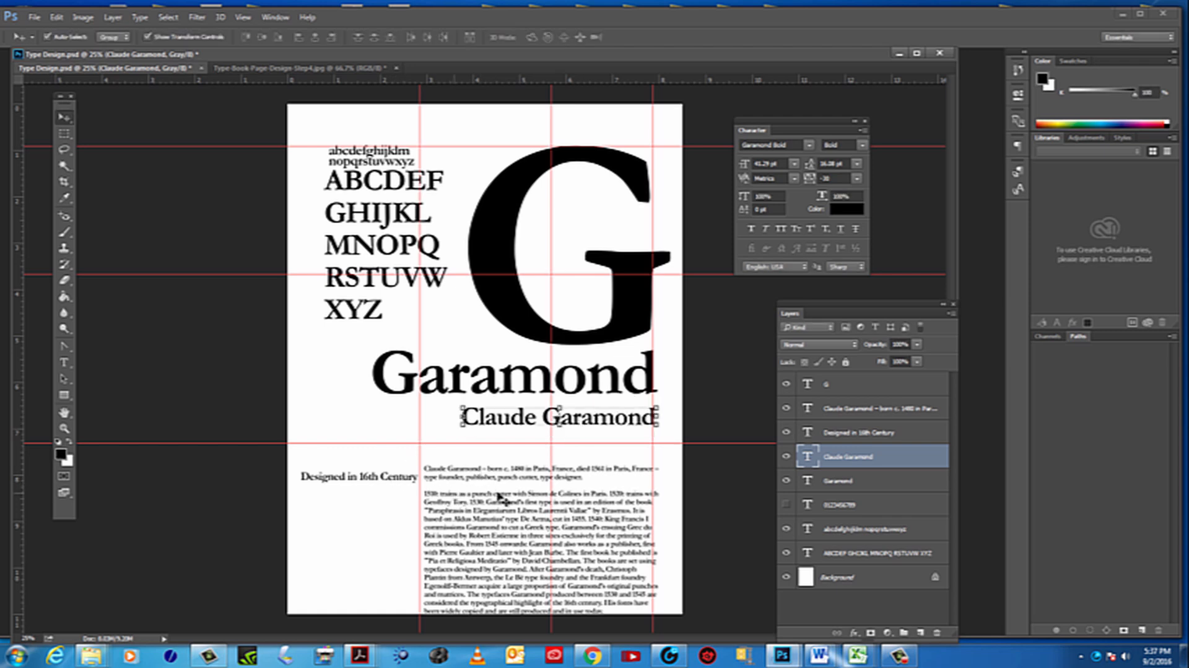
Place "Designed in 16th Century" right-aligned beneath "Claude Garamond" and move the biography up and left, just under the lower horizontal guide
{"action": "left_click", "coordinate": [580, 477]}
{"action": "left_click", "coordinate": [338, 482]}
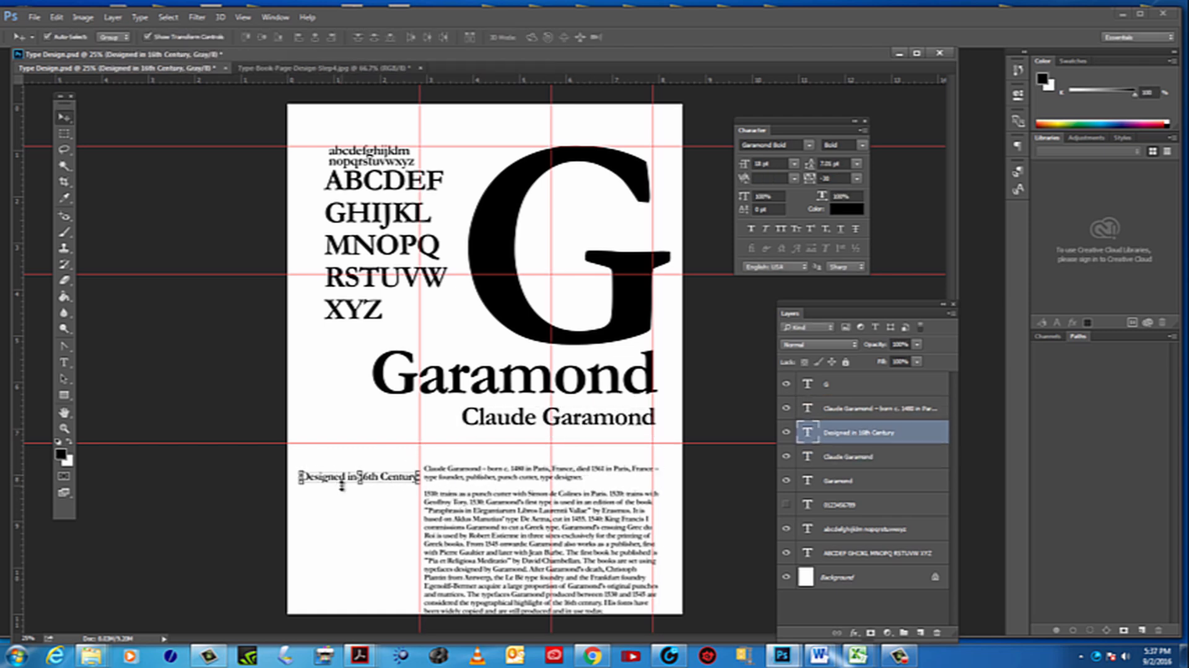
{"action": "left_click_drag", "start_coordinate": [534, 544], "coordinate": [534, 532]}
{"action": "left_click_drag", "start_coordinate": [372, 476], "coordinate": [606, 435]}
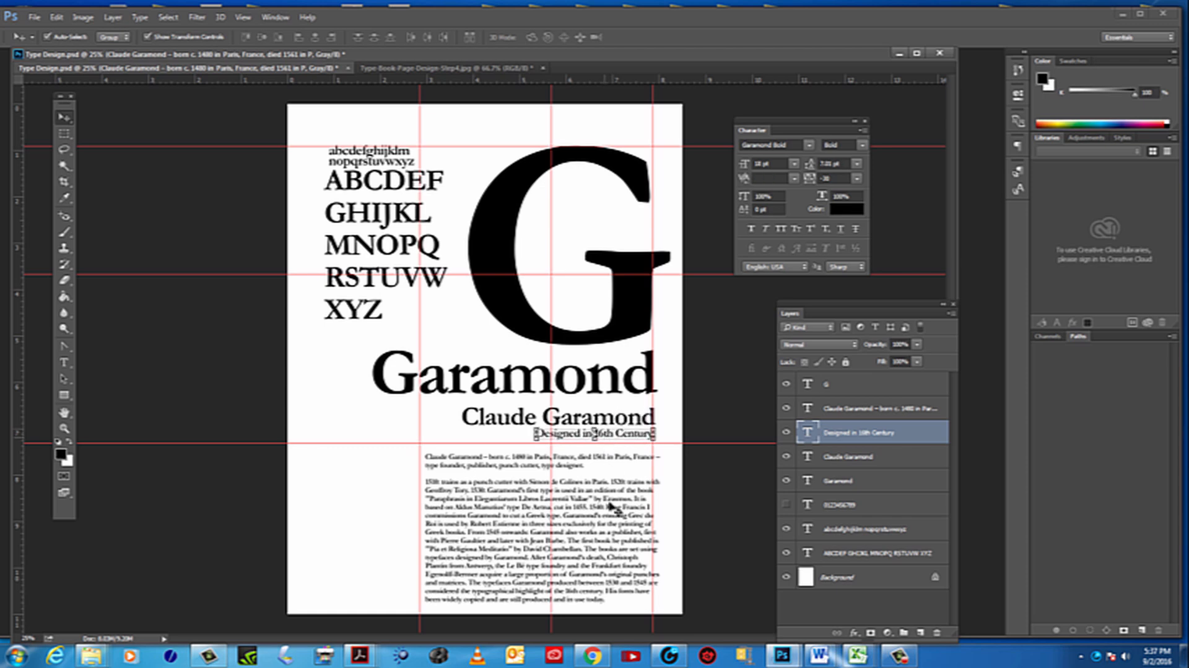
{"action": "left_click_drag", "start_coordinate": [595, 521], "coordinate": [487, 513]}
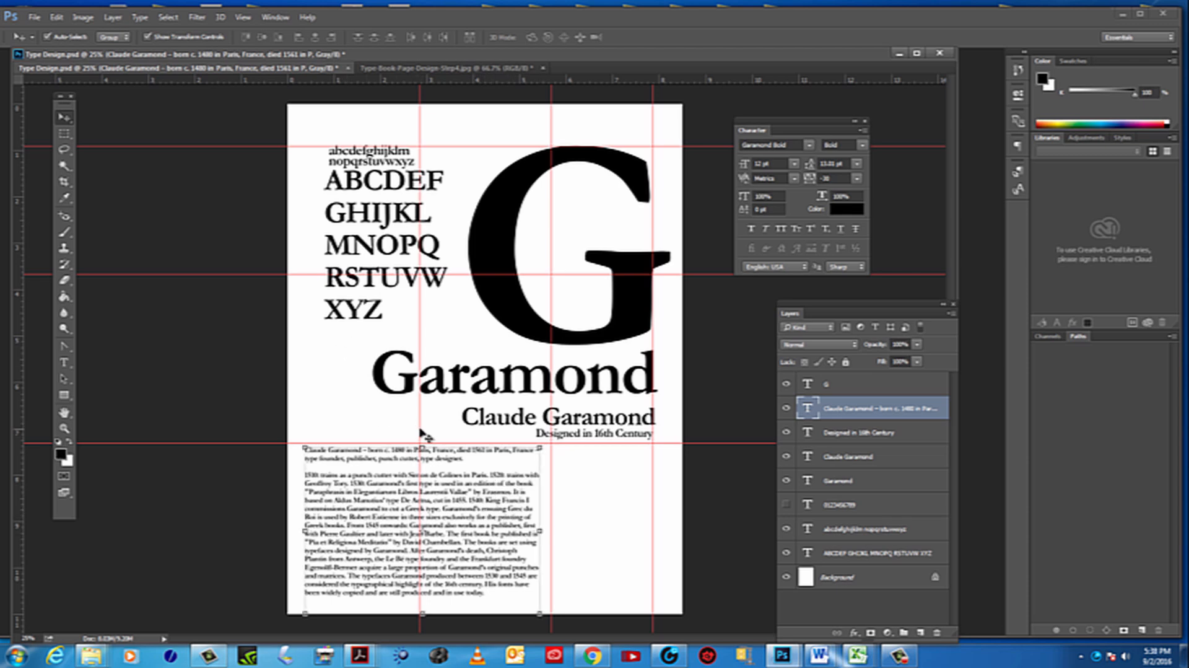
{"action": "left_click", "coordinate": [615, 507]}
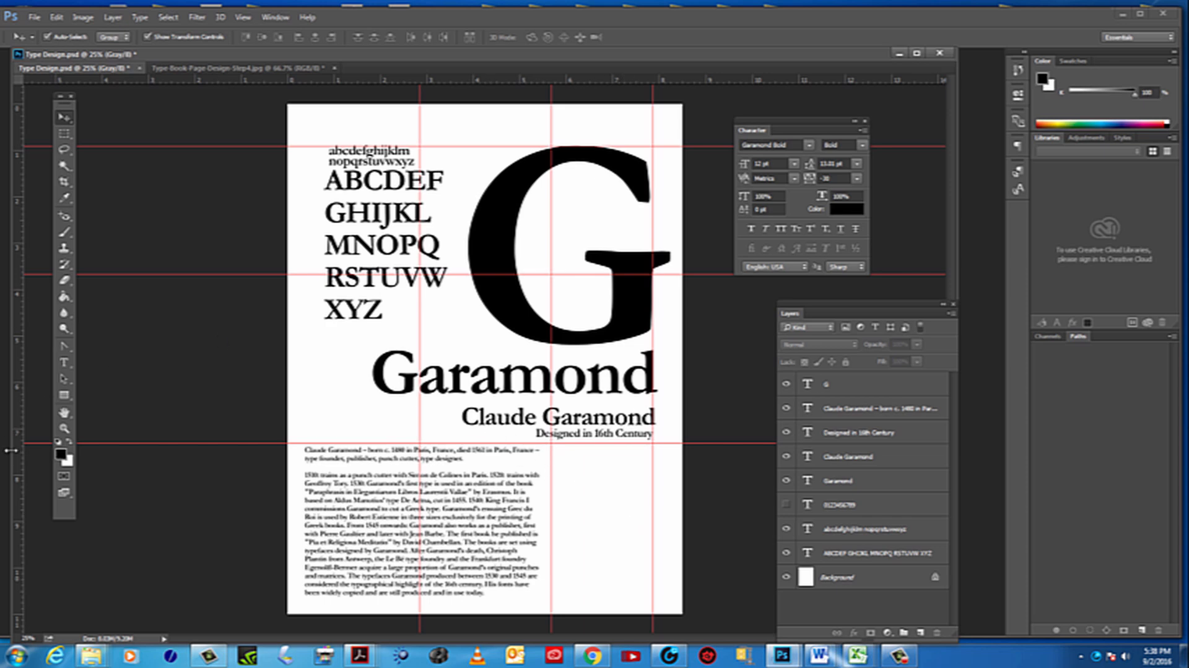
Examine the alignment and spacing of the alphabets, titles and biography up close and across the whole page
{"action": "left_click", "coordinate": [64, 427]}
{"action": "left_click", "coordinate": [543, 380]}
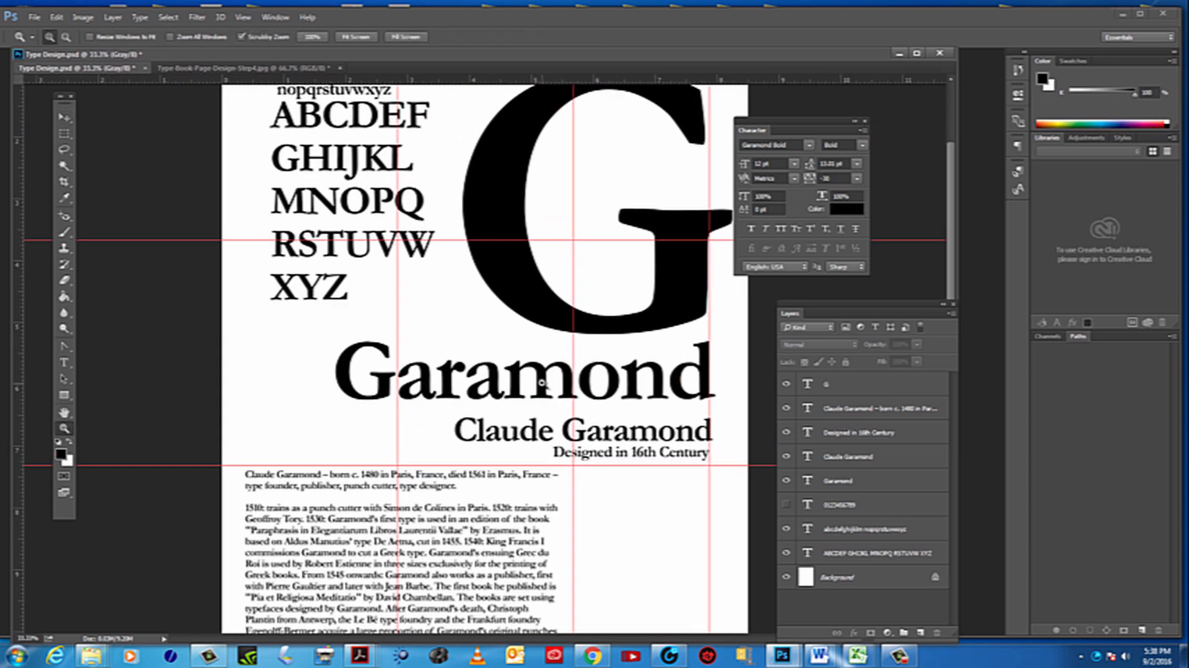
{"action": "scroll", "coordinate": [438, 411], "scroll_direction": "up", "scroll_amount": 2}
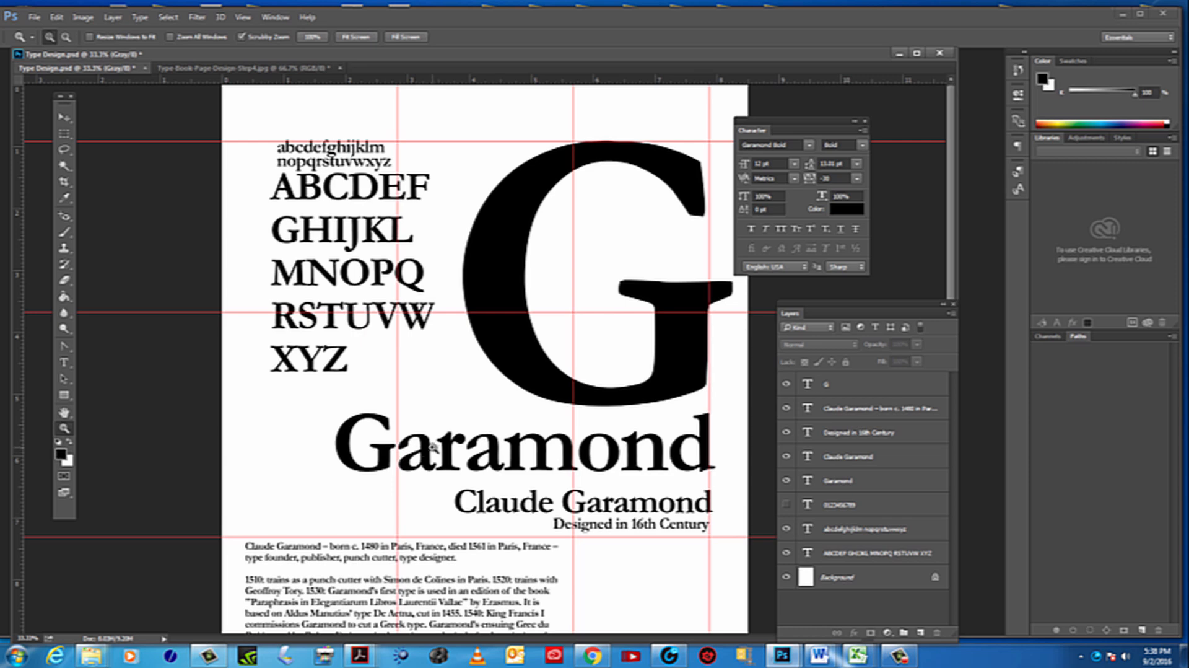
{"action": "left_click", "coordinate": [433, 447]}
{"action": "key", "text": "super"}
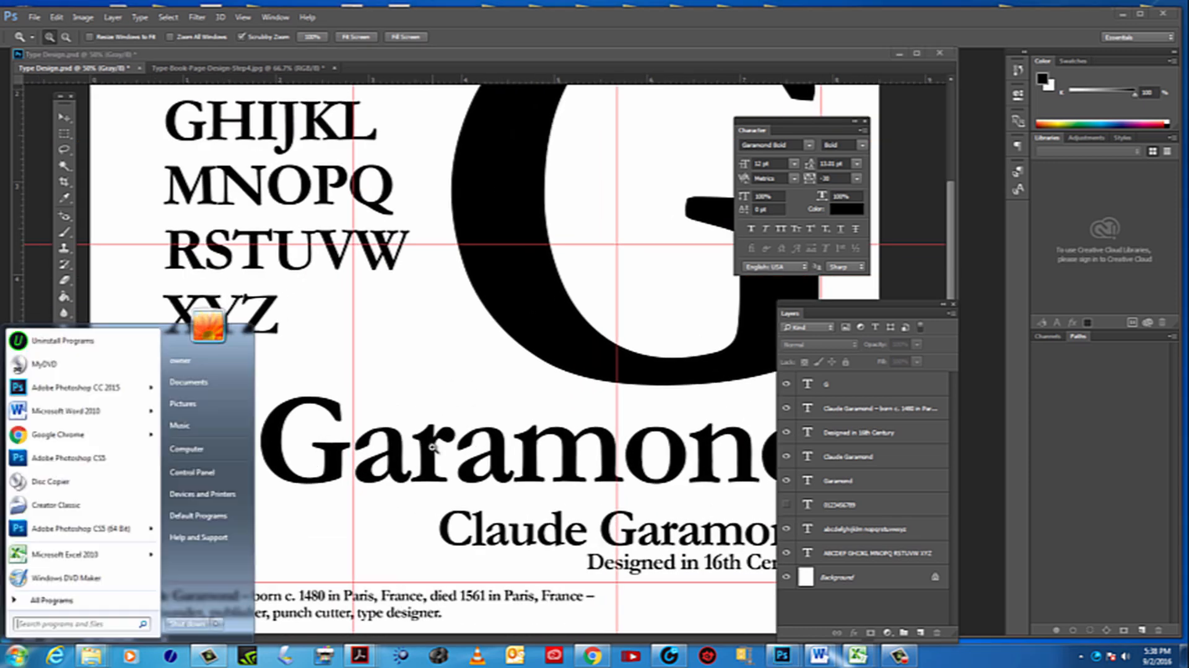
{"action": "key", "text": "super"}
{"action": "left_click", "coordinate": [433, 447], "text": "alt"}
{"action": "left_click", "coordinate": [433, 447], "text": "alt"}
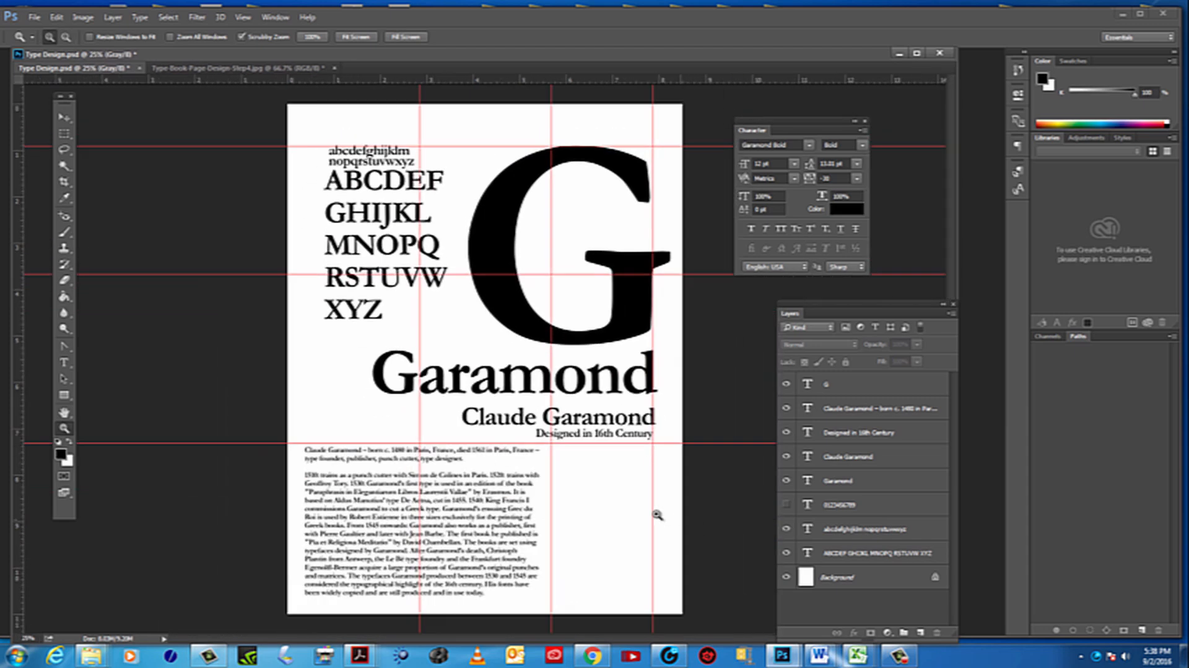
{"action": "left_click", "coordinate": [633, 515]}
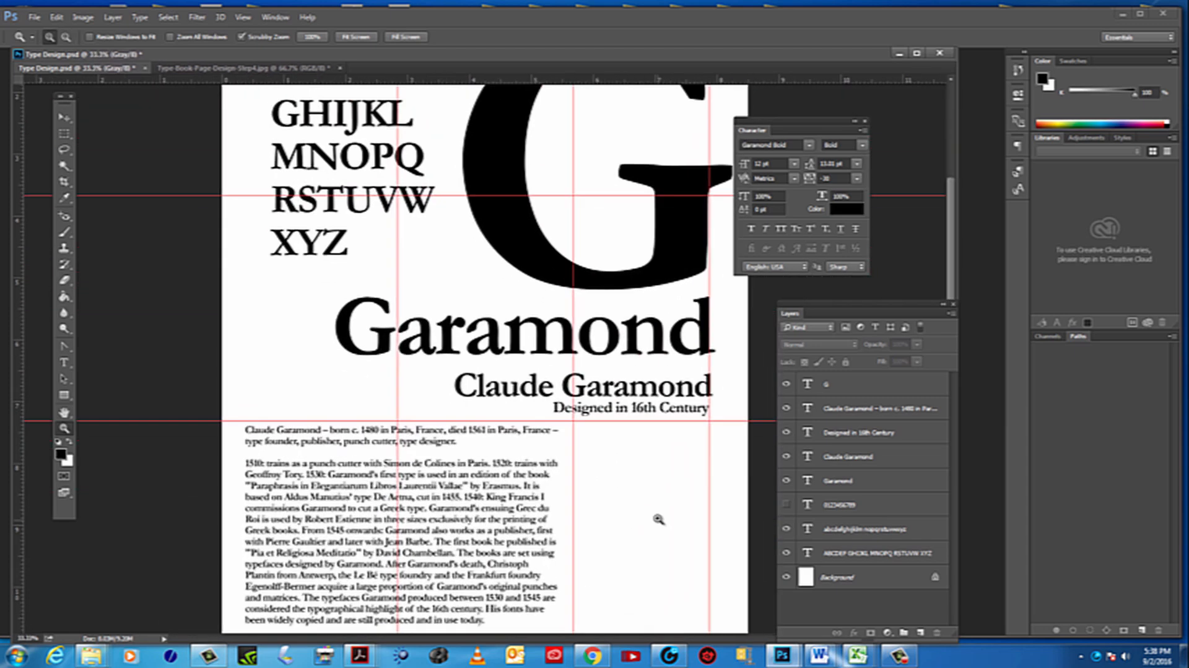
{"action": "left_click_drag", "start_coordinate": [566, 427], "coordinate": [602, 543]}
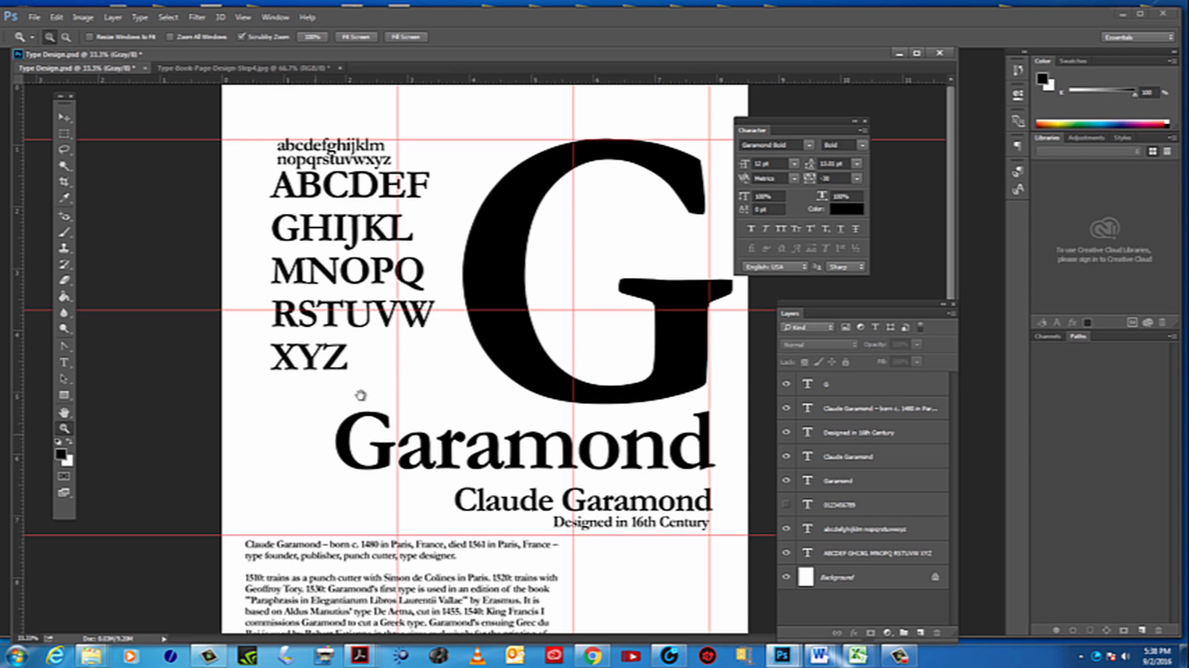
{"action": "left_click_drag", "start_coordinate": [361, 395], "coordinate": [285, 538]}
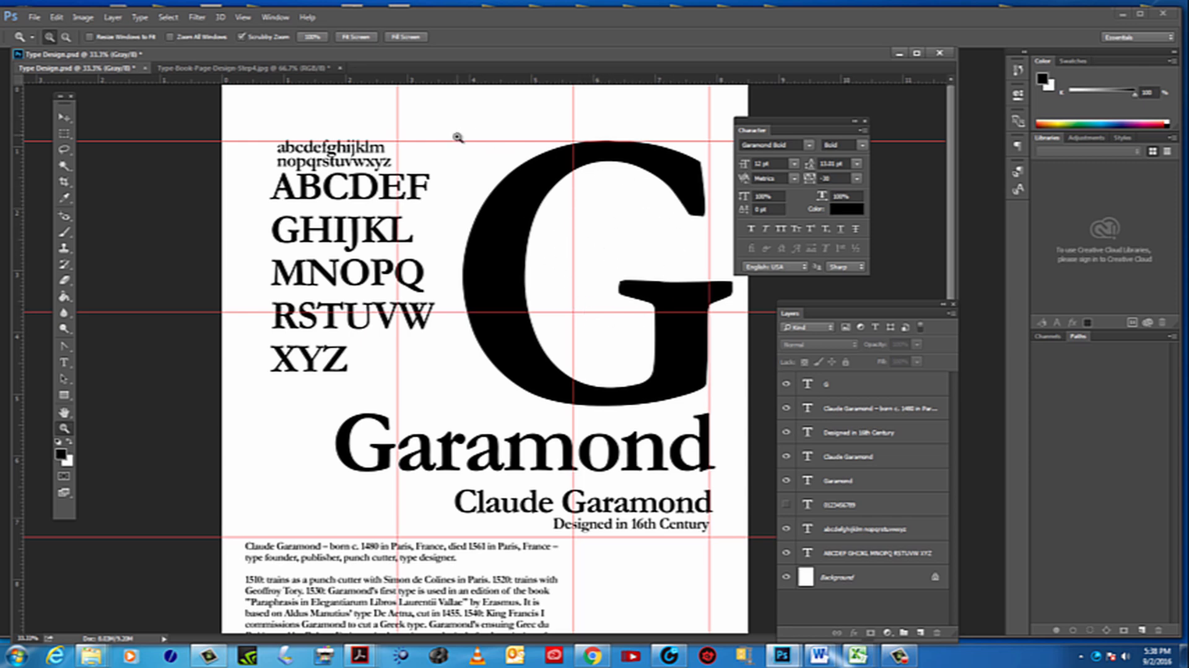
{"action": "left_click", "coordinate": [550, 481], "text": "alt"}
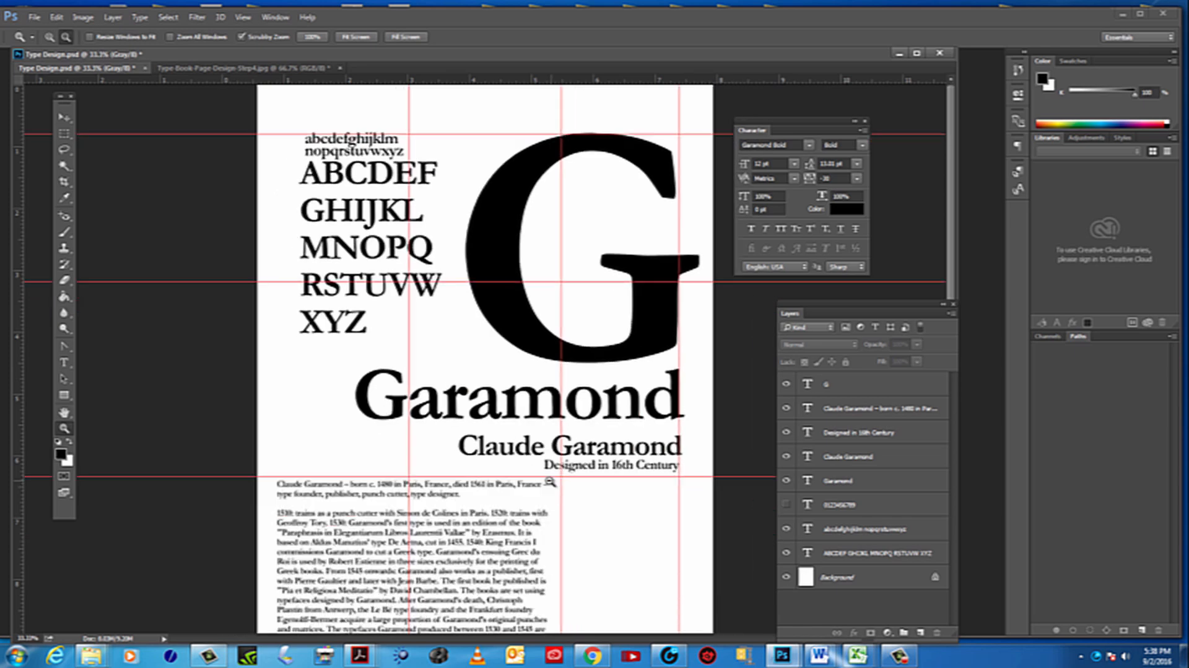
{"action": "left_click", "coordinate": [520, 447]}
{"action": "left_click", "coordinate": [520, 448], "text": "alt"}
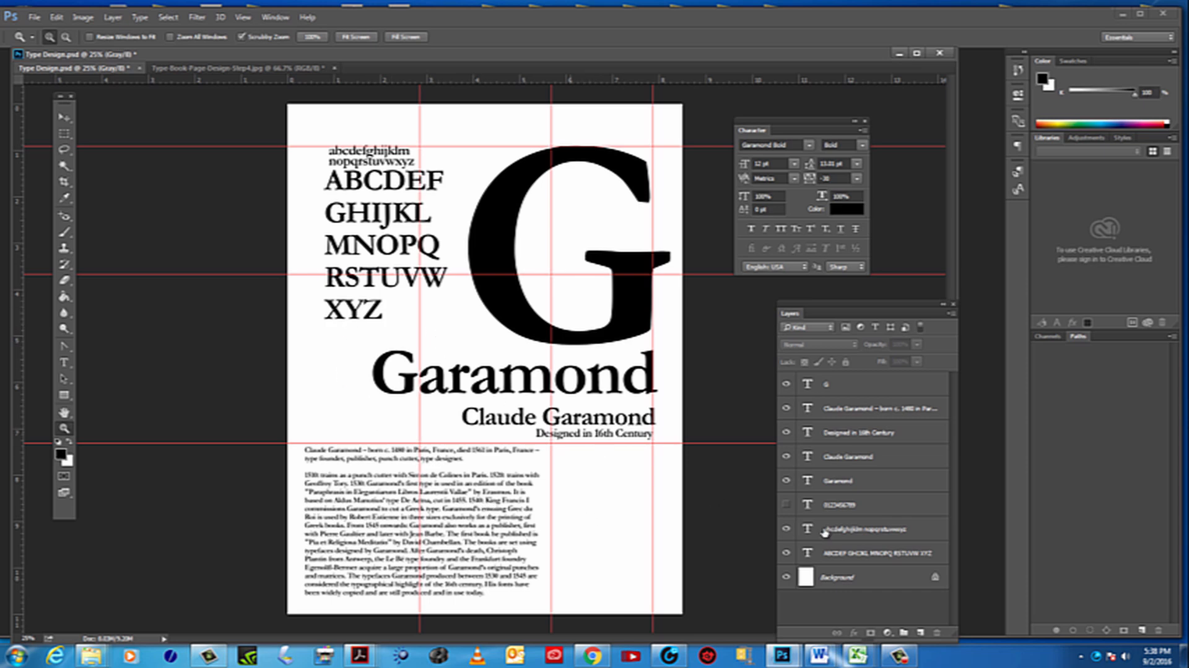
Lower the biography slightly below the horizontal guide and nudge "Designed in 16th Century" down toward that guide
{"action": "left_click", "coordinate": [64, 116]}
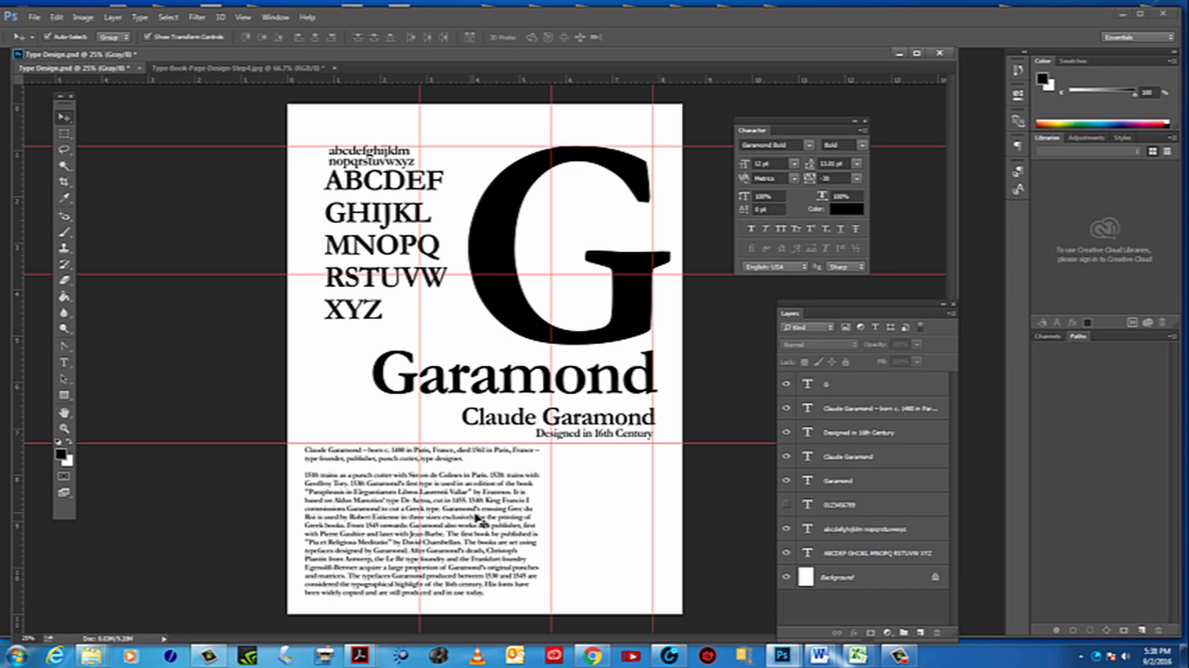
{"action": "left_click_drag", "start_coordinate": [474, 516], "coordinate": [469, 523]}
{"action": "left_click_drag", "start_coordinate": [626, 443], "coordinate": [621, 438]}
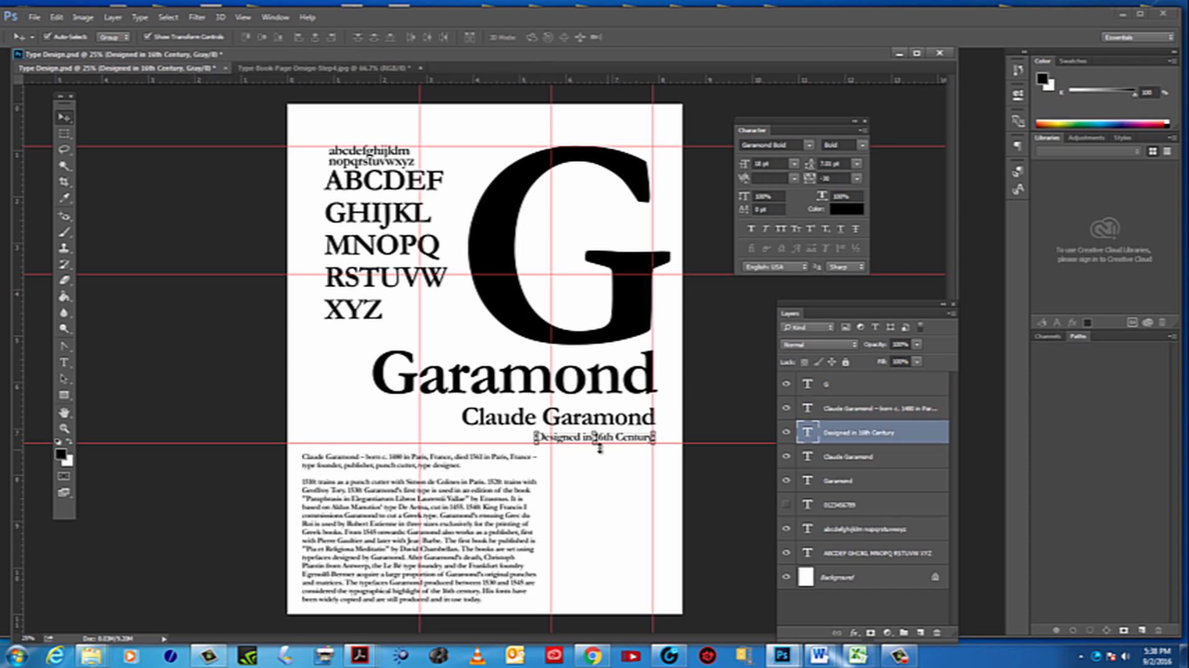
Right-align the biography text and shift the paragraph right so its edge meets the middle vertical guide
{"action": "left_click", "coordinate": [409, 546]}
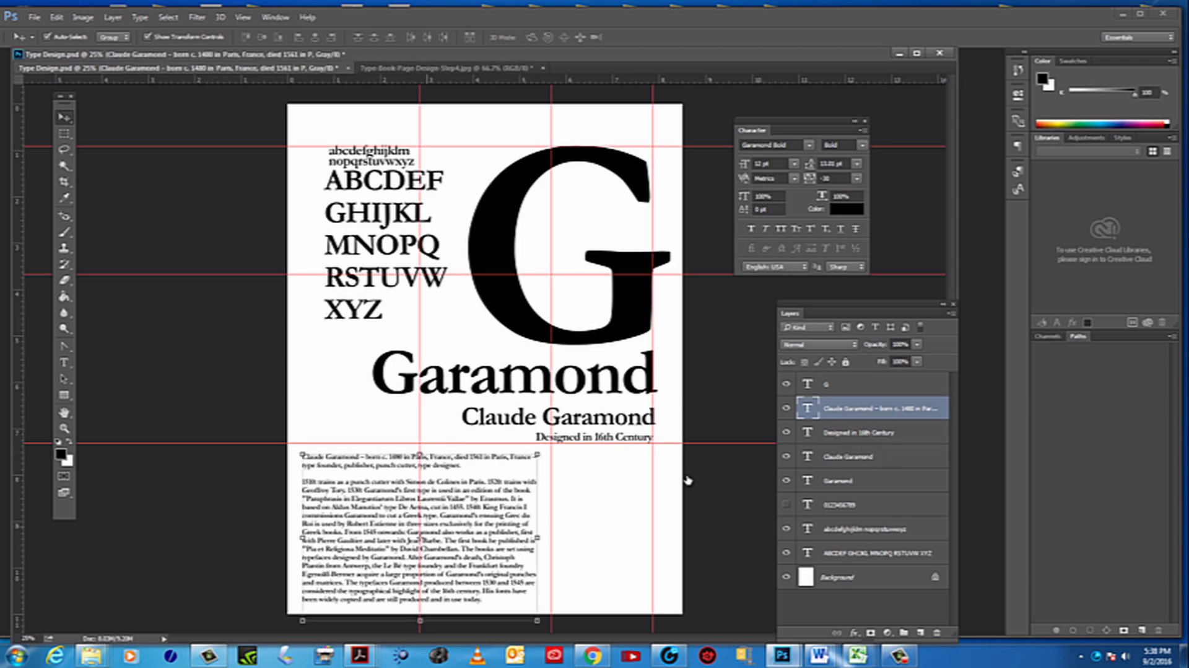
{"action": "double_click", "coordinate": [809, 408]}
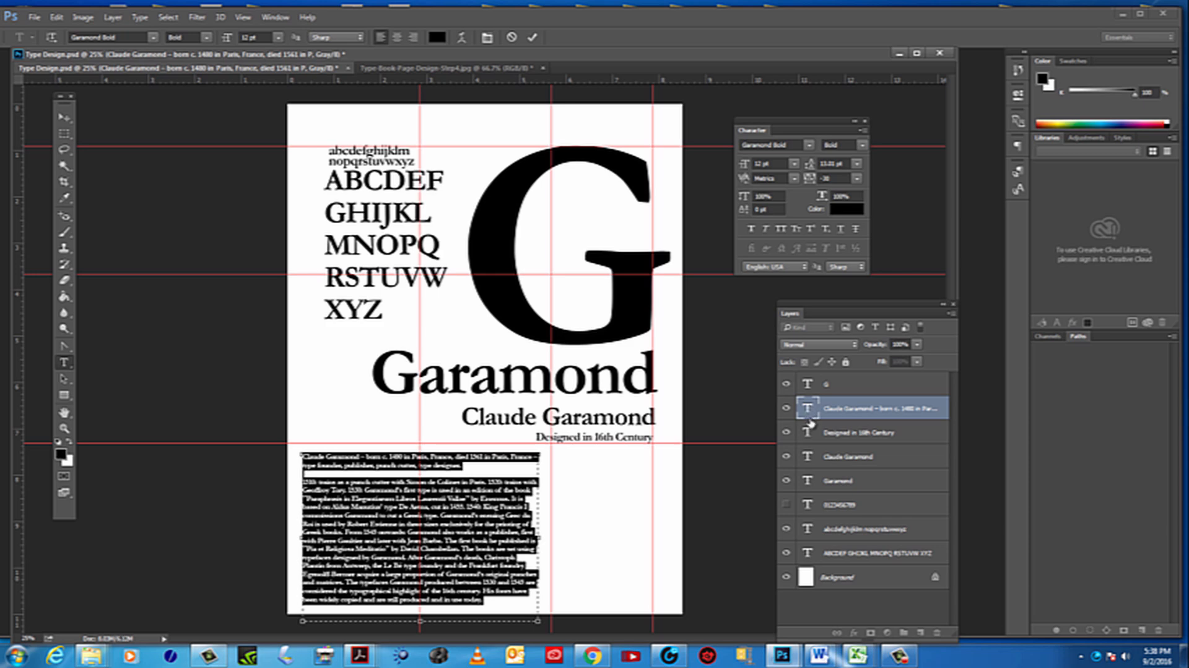
{"action": "left_click", "coordinate": [415, 39]}
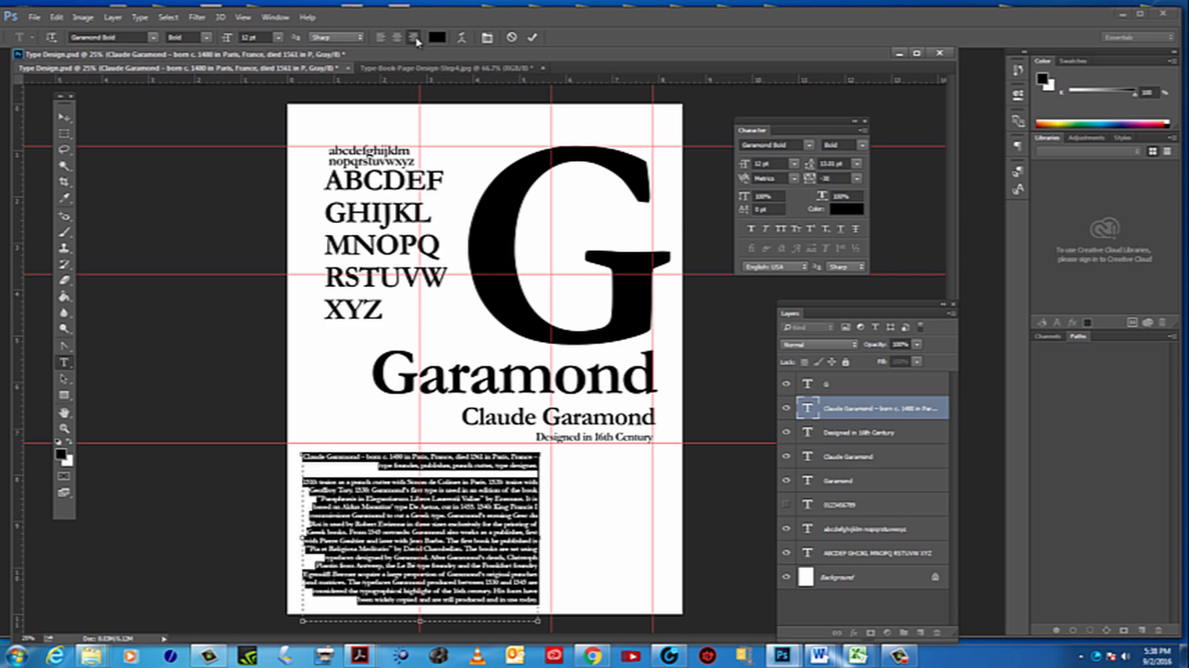
{"action": "left_click", "coordinate": [65, 118]}
{"action": "mouse_move", "coordinate": [517, 480]}
{"action": "left_mouse_down"}
{"action": "mouse_move", "coordinate": [652, 480]}
{"action": "mouse_move", "coordinate": [532, 483]}
{"action": "left_mouse_up"}
{"action": "key", "text": "Tab"}
{"action": "key", "text": "Tab"}
{"action": "left_click", "coordinate": [626, 503]}
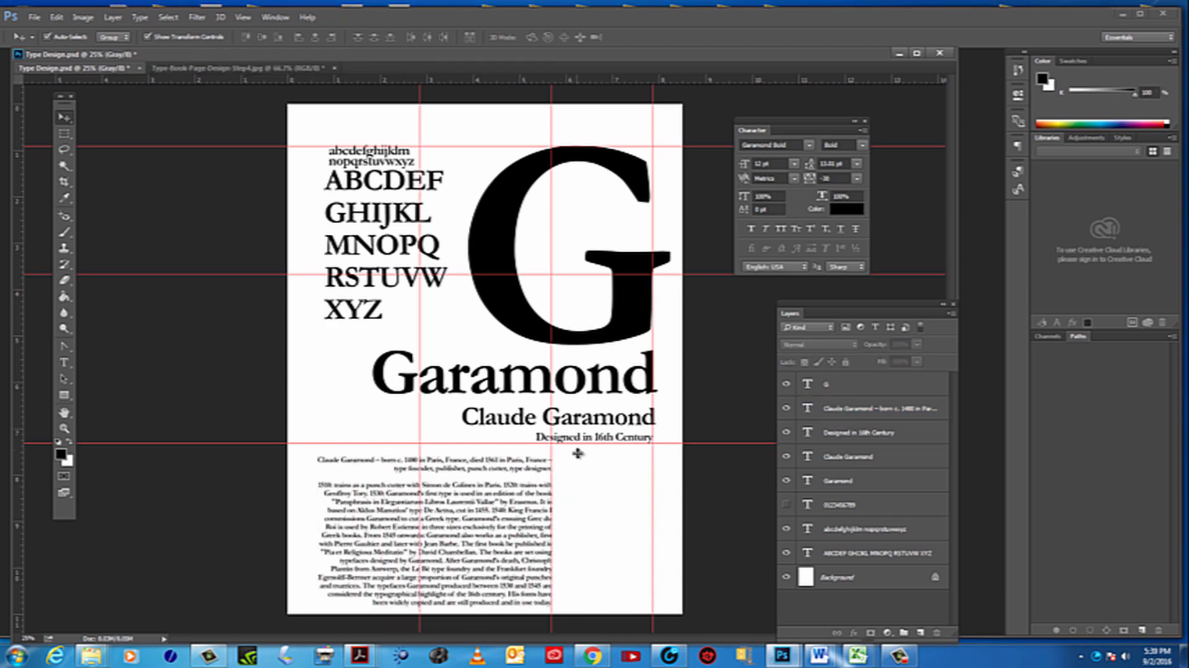
Nudge "Designed in 16th Century" slightly down and right, and inspect the right-aligned biography up close
{"action": "left_click_drag", "start_coordinate": [578, 440], "coordinate": [575, 440]}
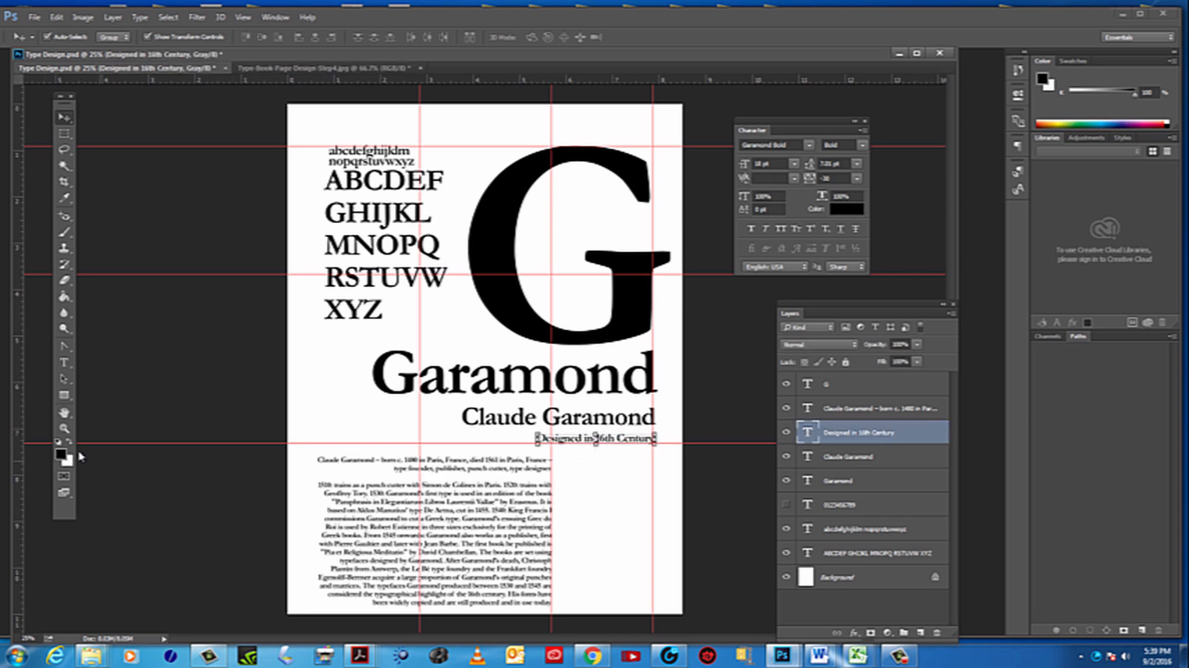
{"action": "left_click", "coordinate": [64, 428]}
{"action": "left_click", "coordinate": [492, 587]}
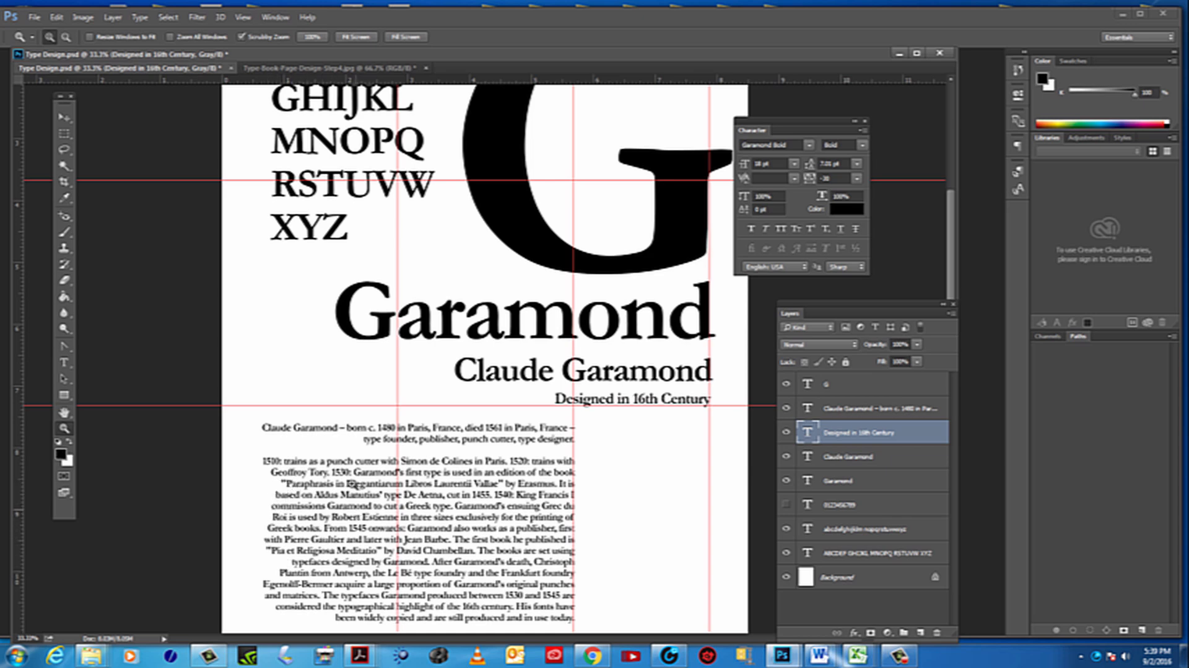
Left-align the whole biography text below the horizontal guide
{"action": "double_click", "coordinate": [808, 434]}
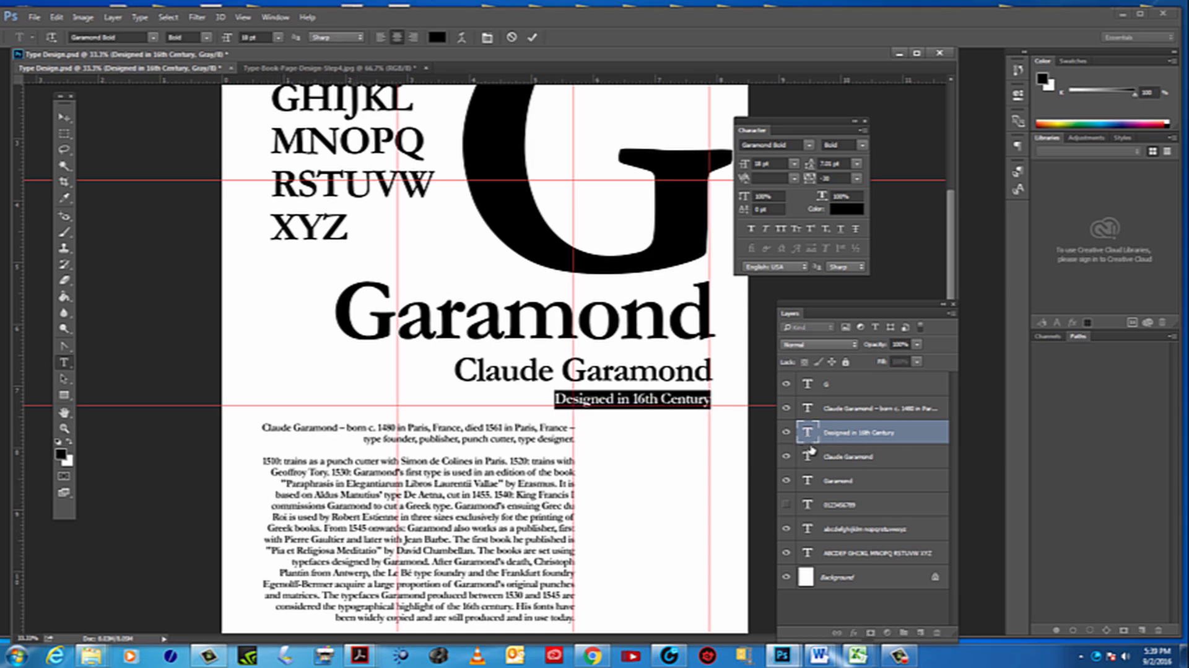
{"action": "left_click", "coordinate": [807, 411]}
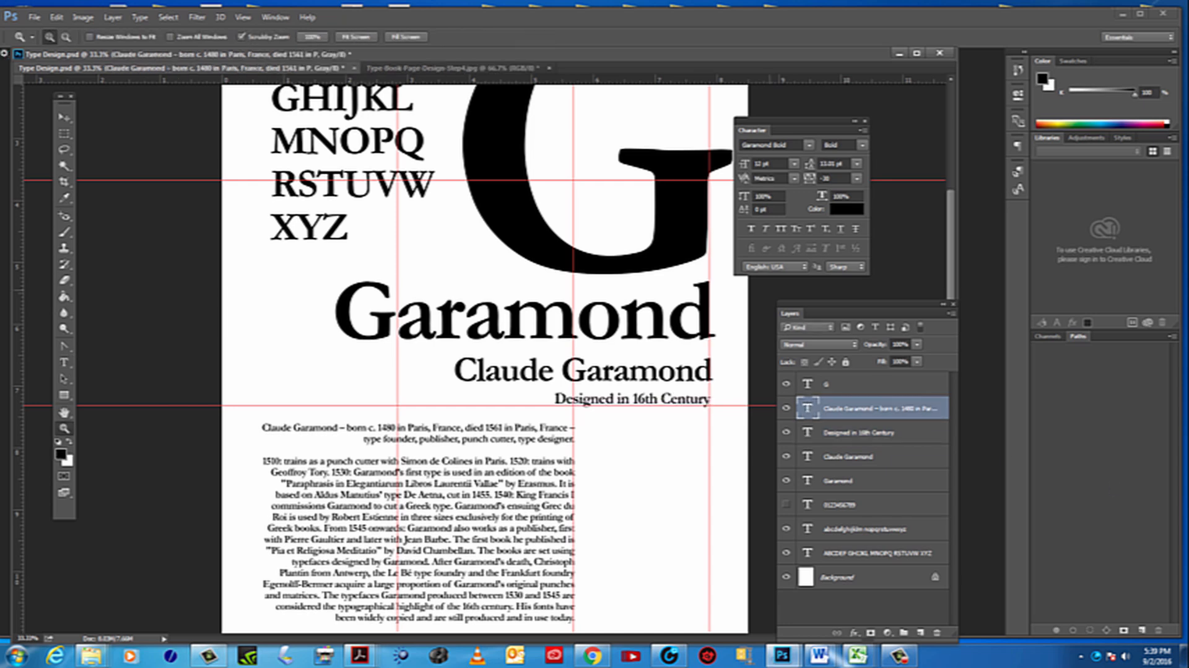
{"action": "left_click", "coordinate": [63, 117]}
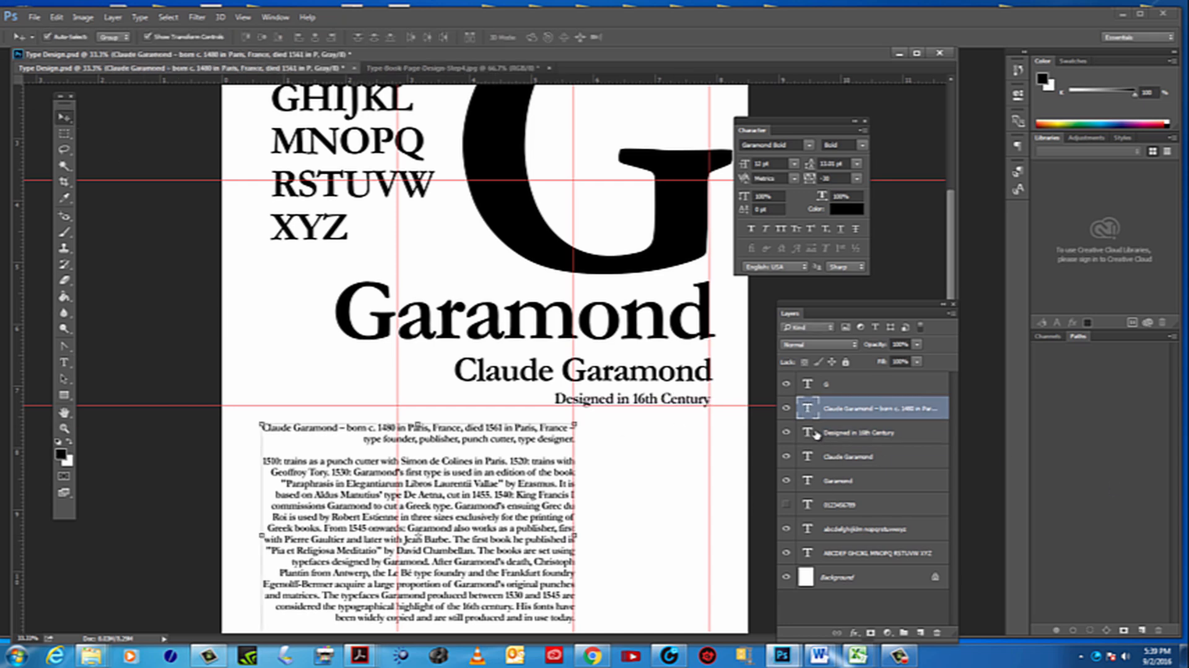
{"action": "double_click", "coordinate": [808, 410]}
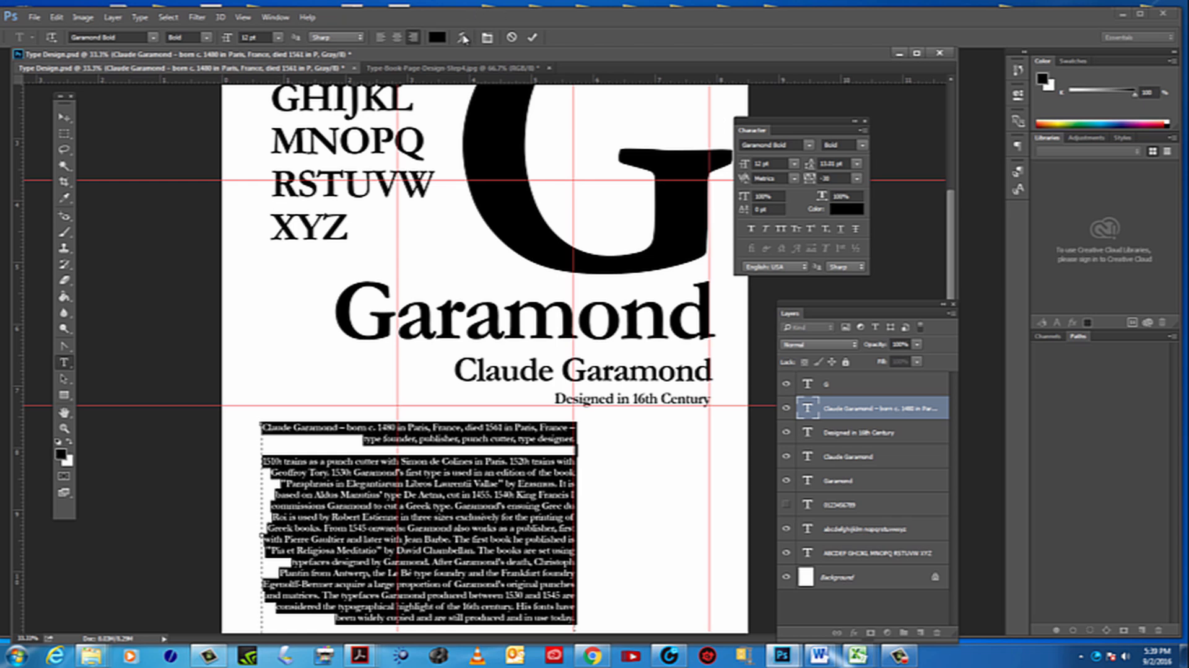
{"action": "left_click", "coordinate": [381, 38]}
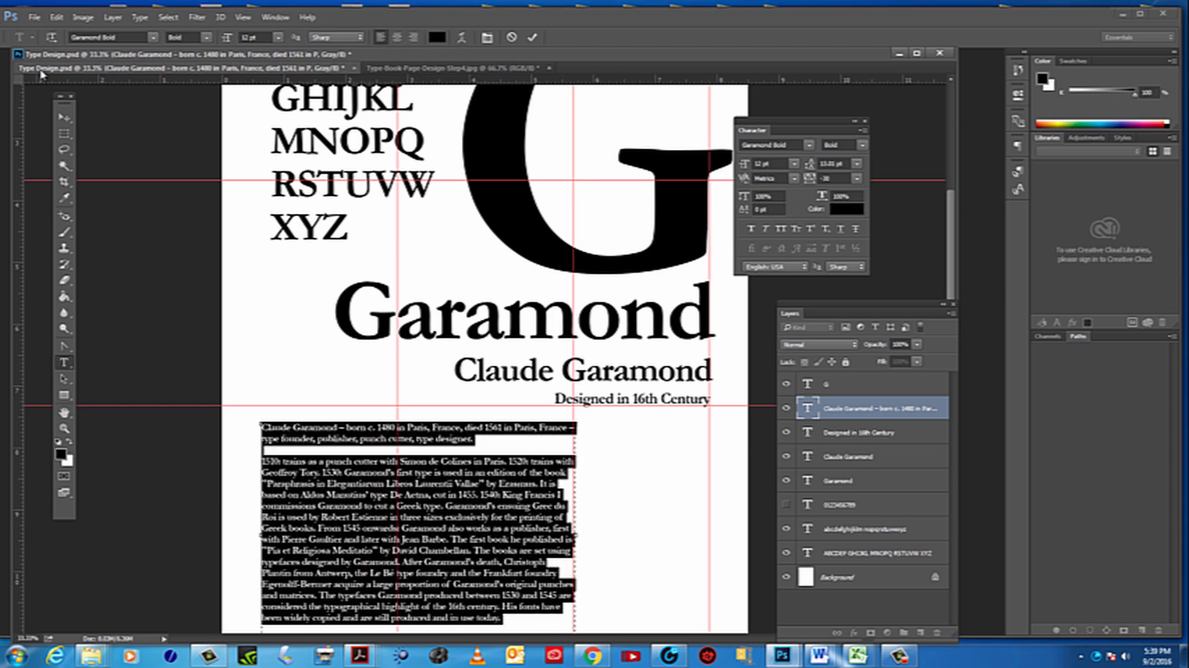
{"action": "left_click", "coordinate": [65, 116]}
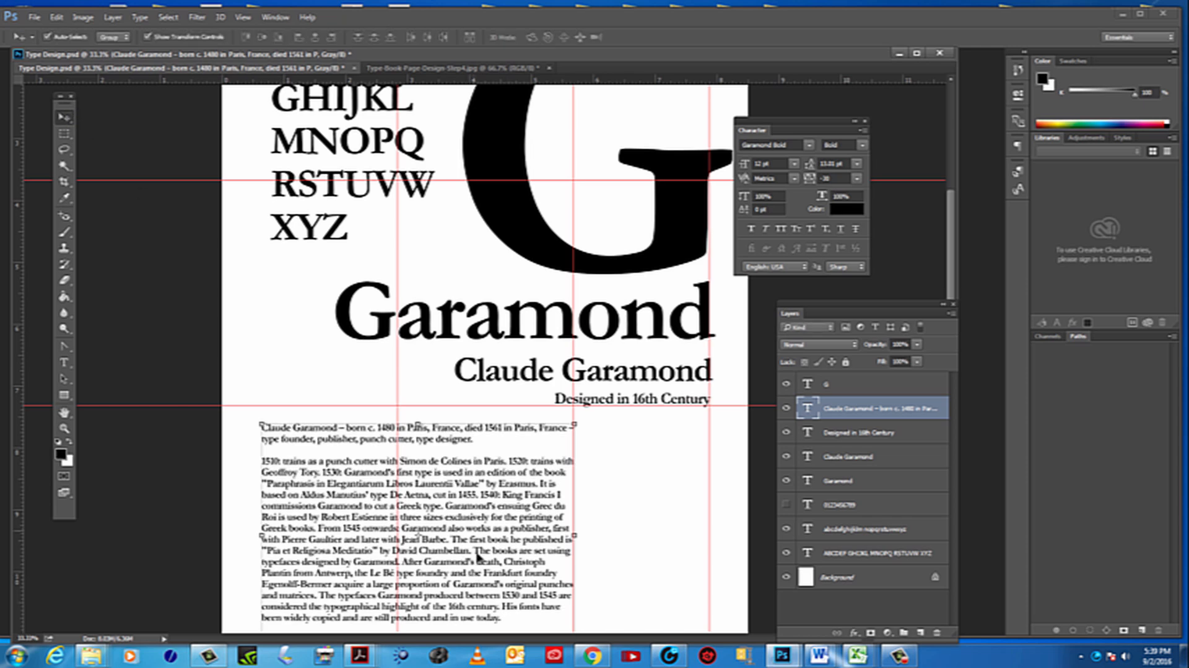
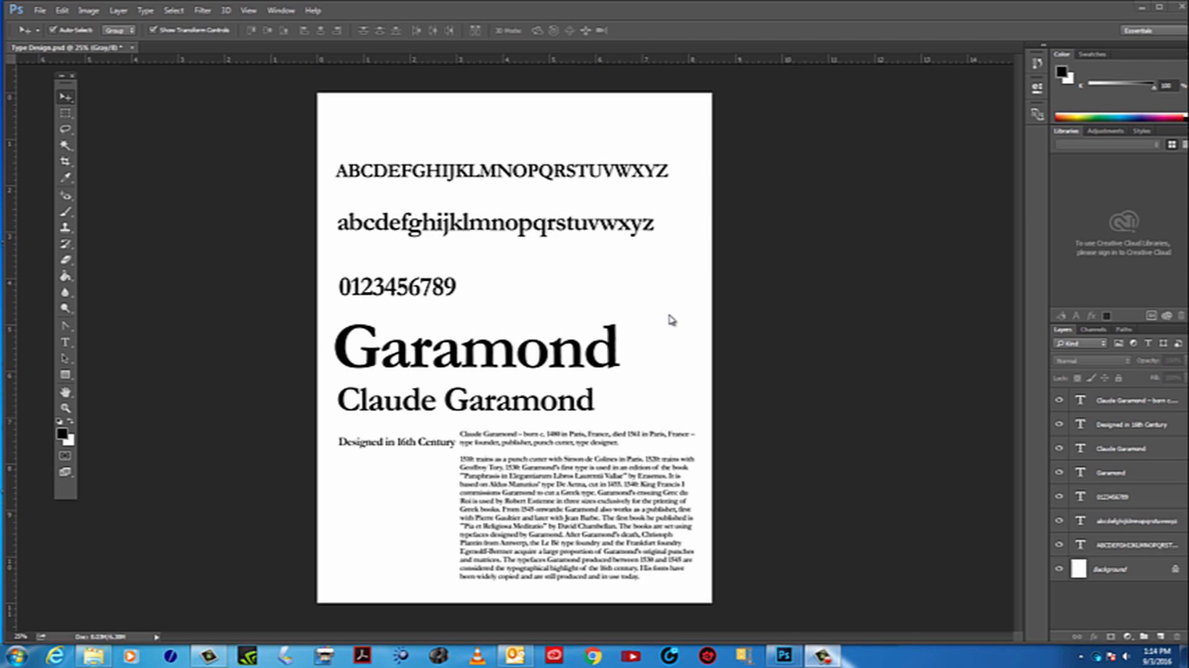
Expand the toolbox to two columns, float the Layers panel beside the page and enlarge it until all layers show
{"action": "left_click", "coordinate": [64, 77]}
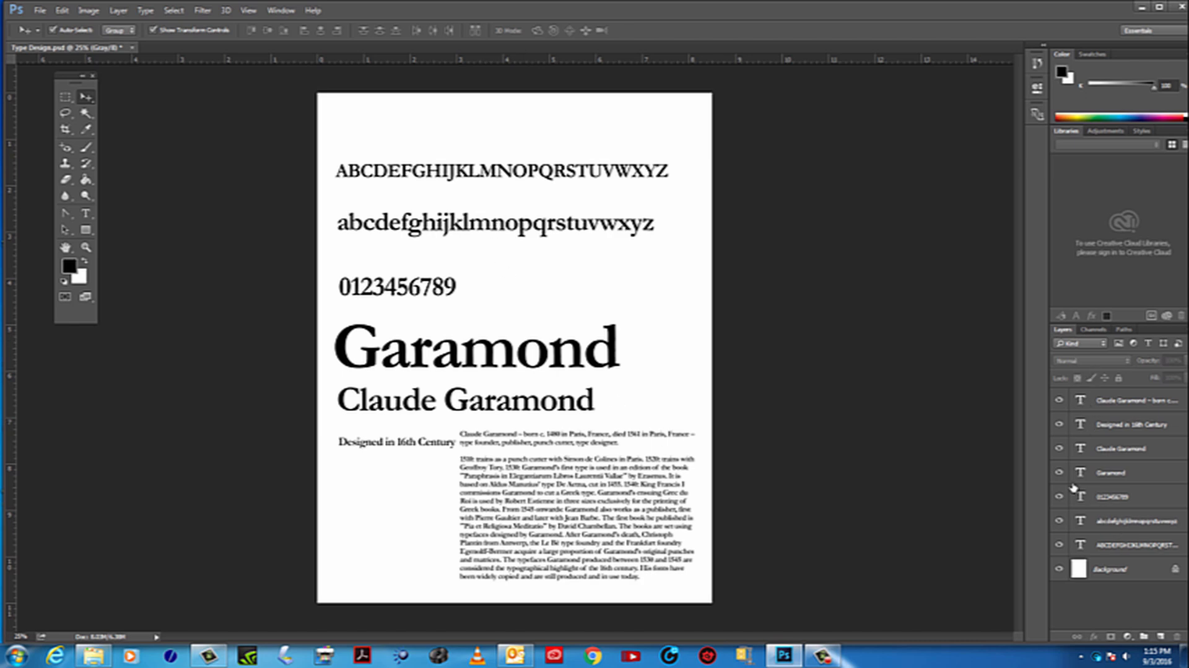
{"action": "left_click_drag", "start_coordinate": [1063, 329], "coordinate": [793, 155]}
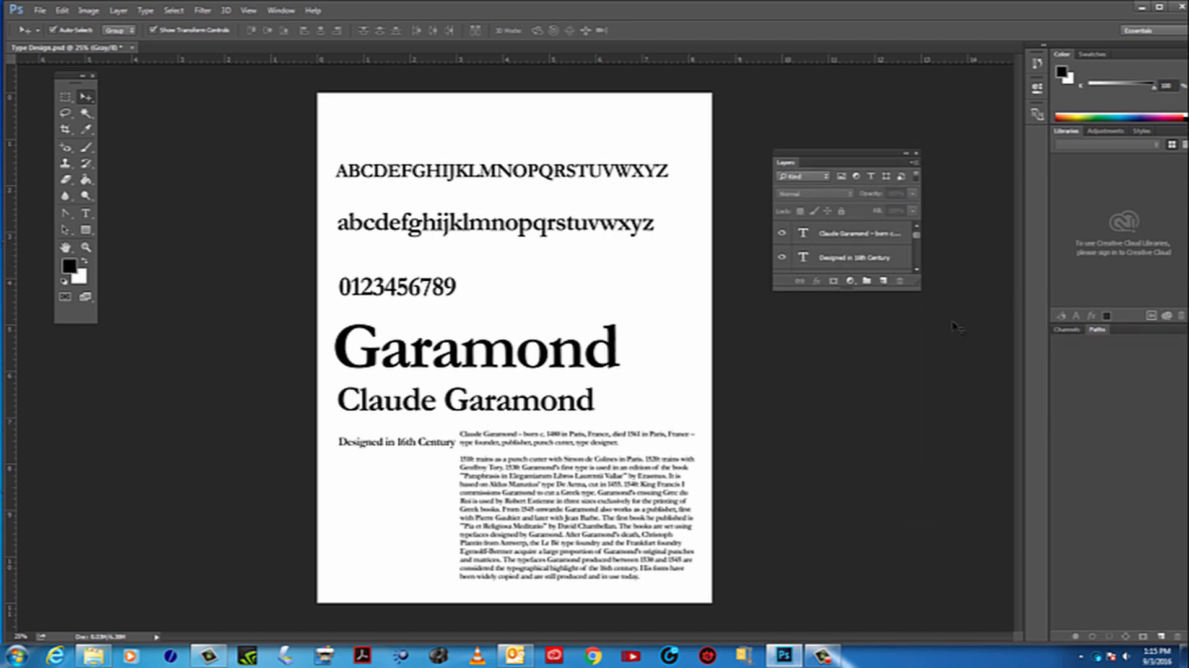
{"action": "left_click_drag", "start_coordinate": [920, 290], "coordinate": [989, 549]}
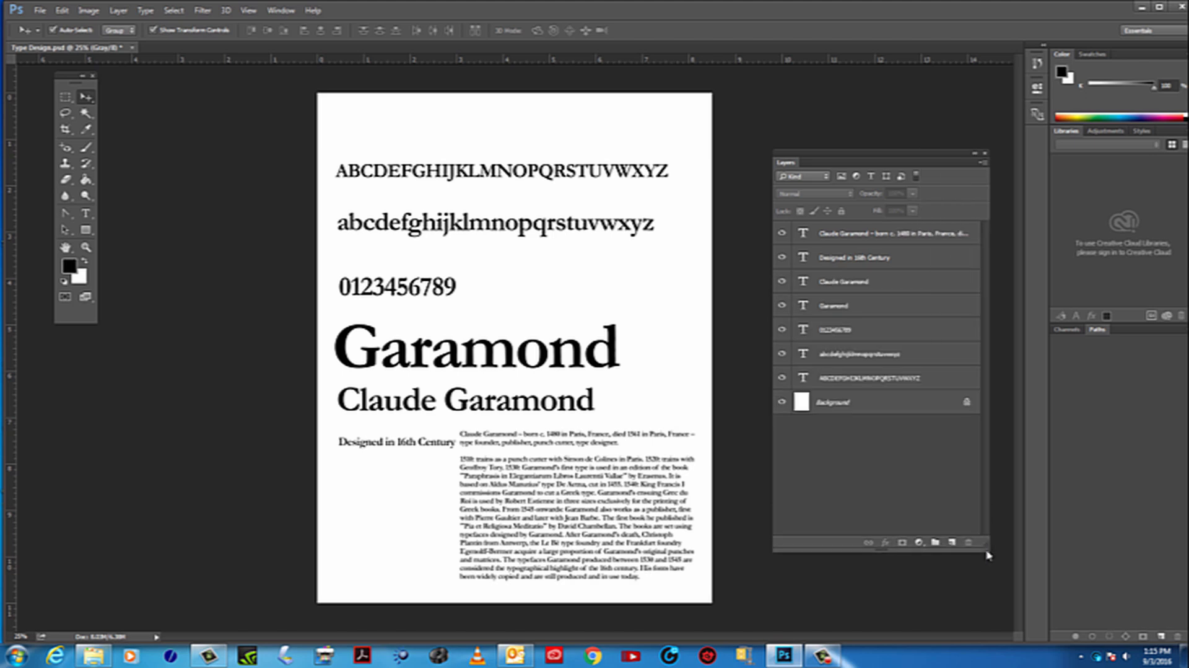
{"action": "left_click_drag", "start_coordinate": [989, 239], "coordinate": [958, 240]}
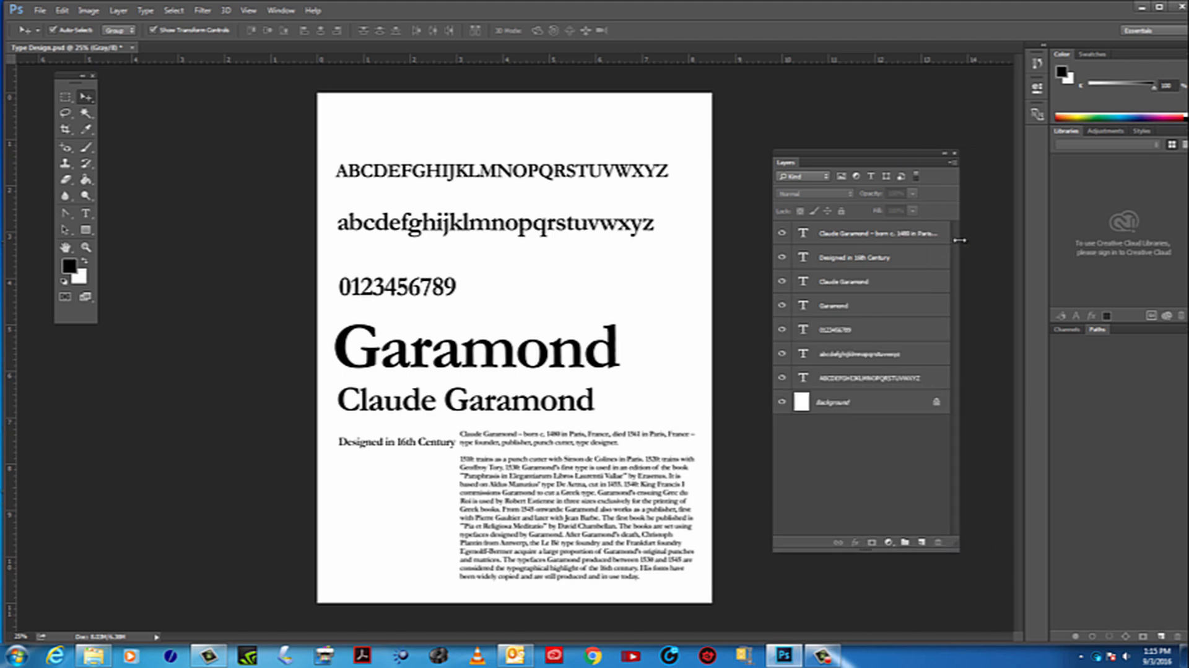
{"action": "left_click", "coordinate": [783, 403]}
{"action": "left_click", "coordinate": [783, 403]}
Start a crop with the Original Ratio preset and place a vertical guide about 1.8 inches from the page's left edge
{"action": "left_click", "coordinate": [87, 76]}
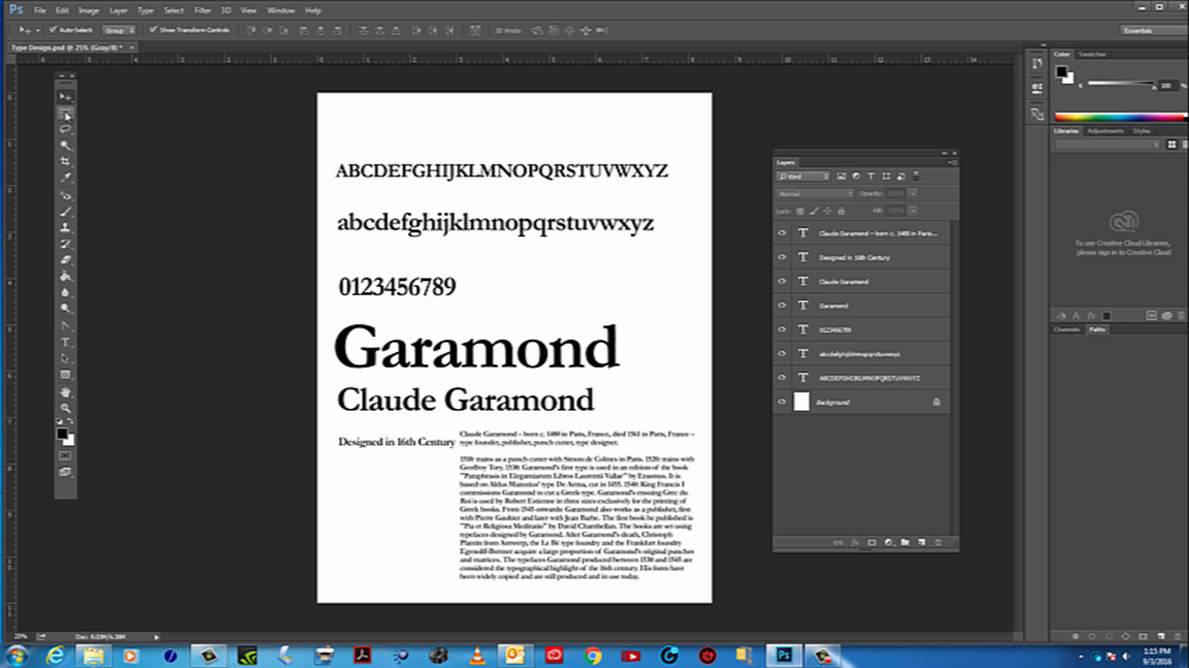
{"action": "left_click", "coordinate": [66, 162]}
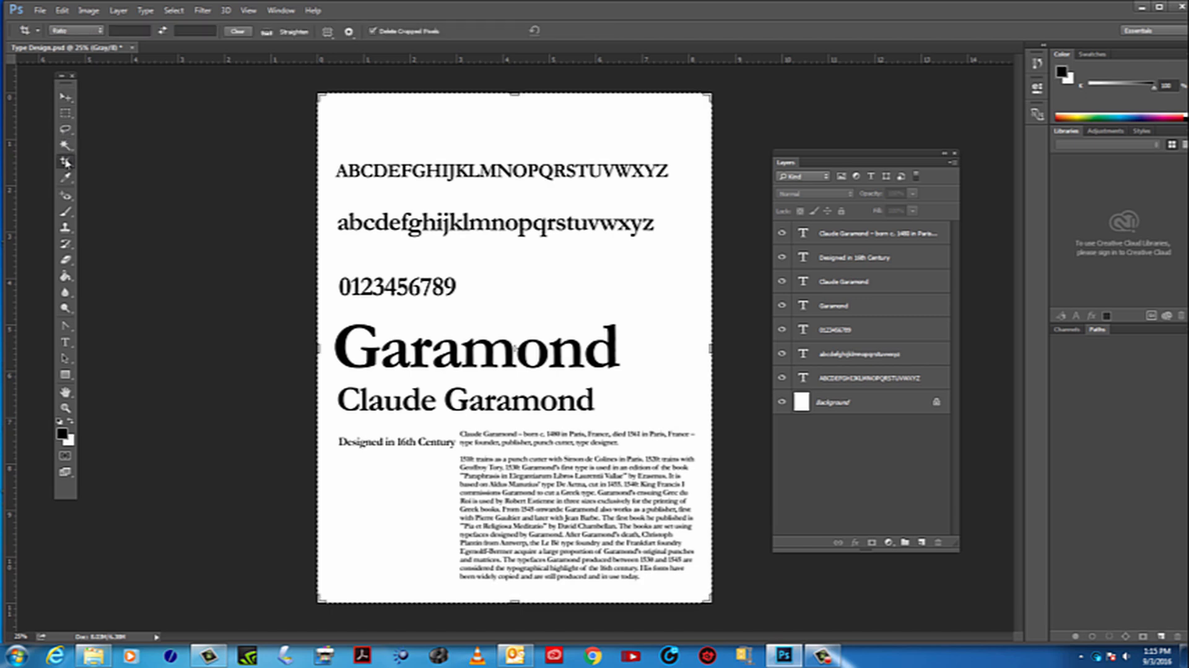
{"action": "left_click", "coordinate": [62, 76]}
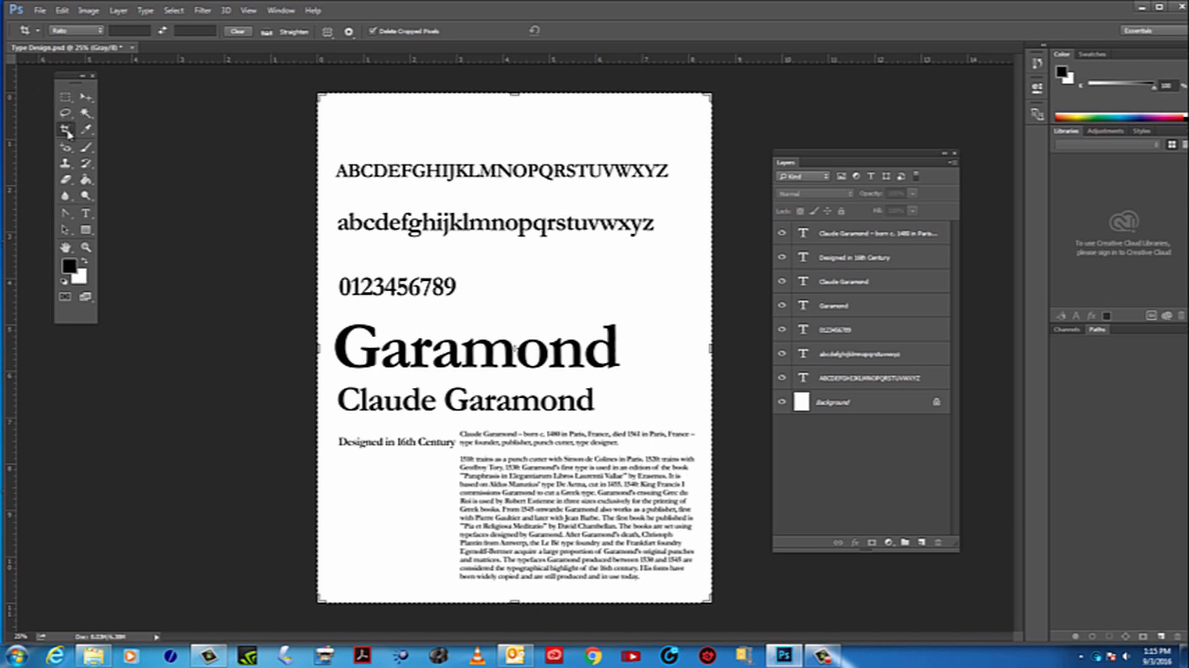
{"action": "left_click", "coordinate": [103, 31]}
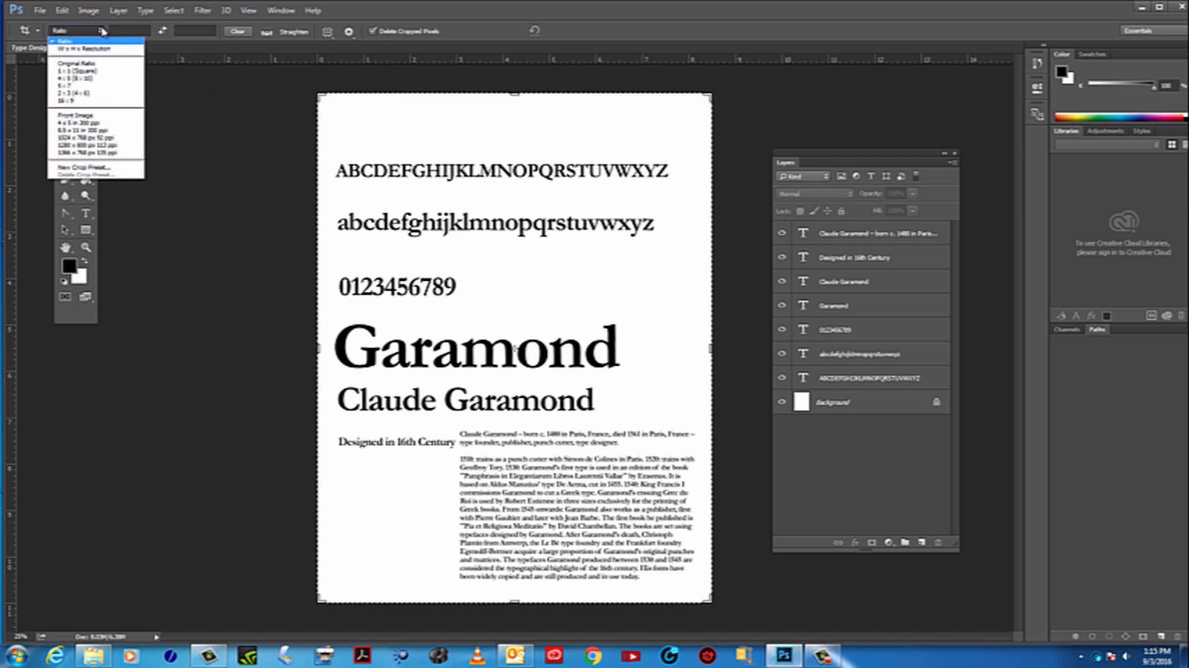
{"action": "left_click", "coordinate": [87, 64]}
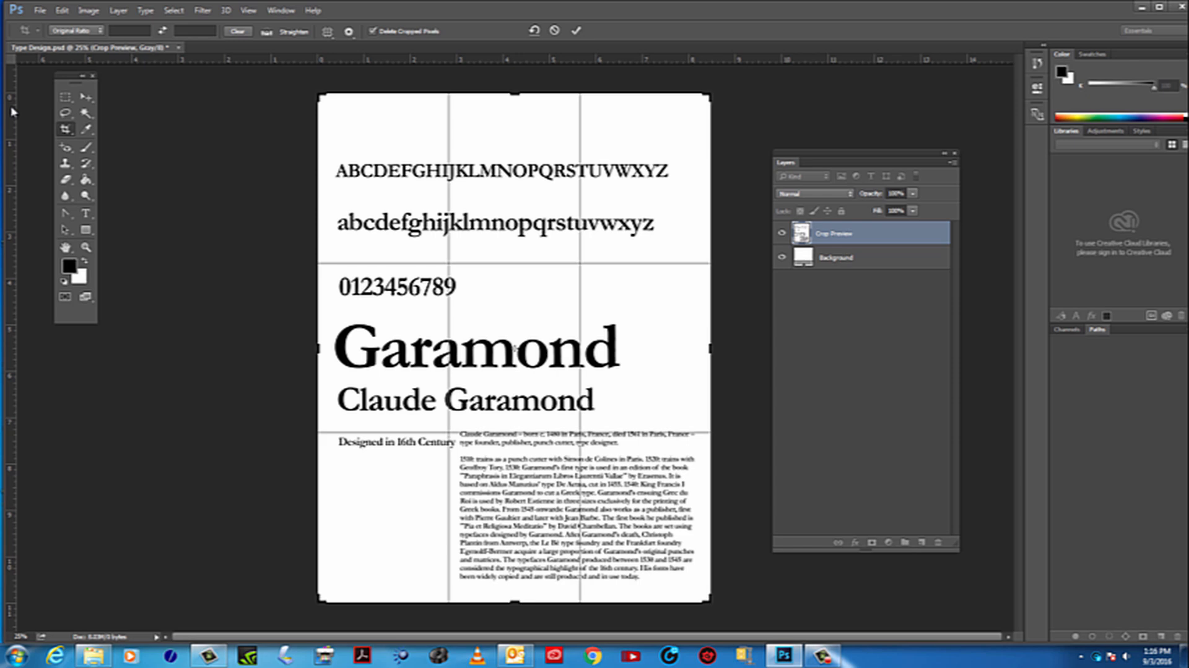
{"action": "left_click_drag", "start_coordinate": [10, 113], "coordinate": [404, 121]}
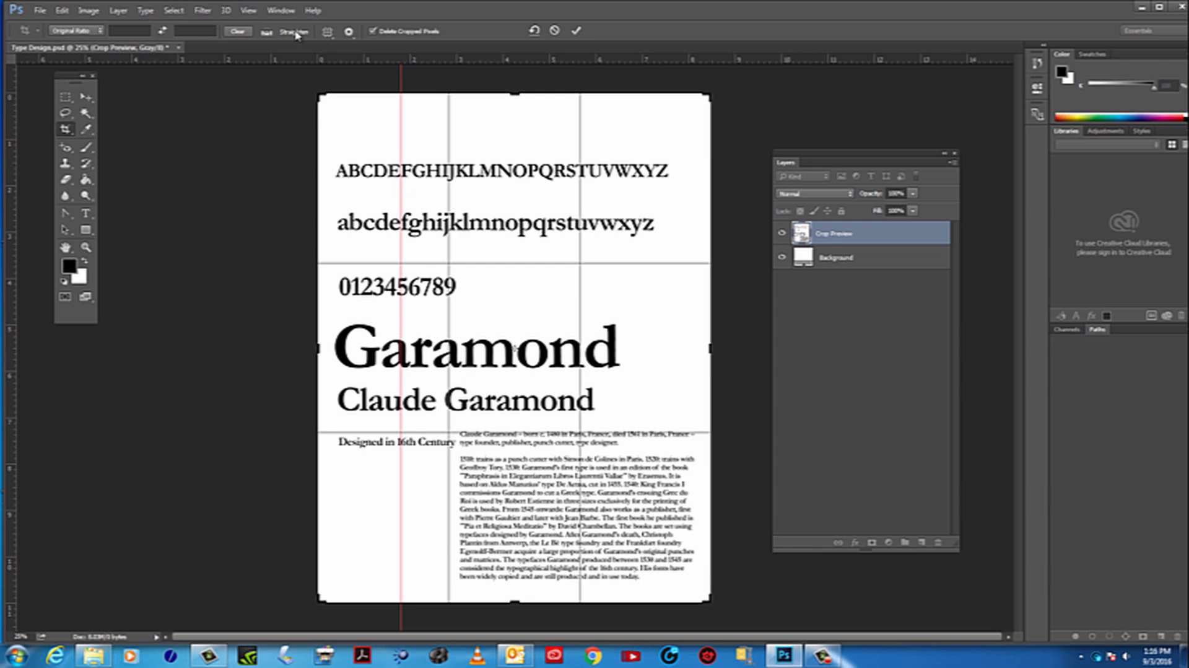
Commit the Original Ratio crop and clear the vertical guide from the page
{"action": "left_click", "coordinate": [280, 11]}
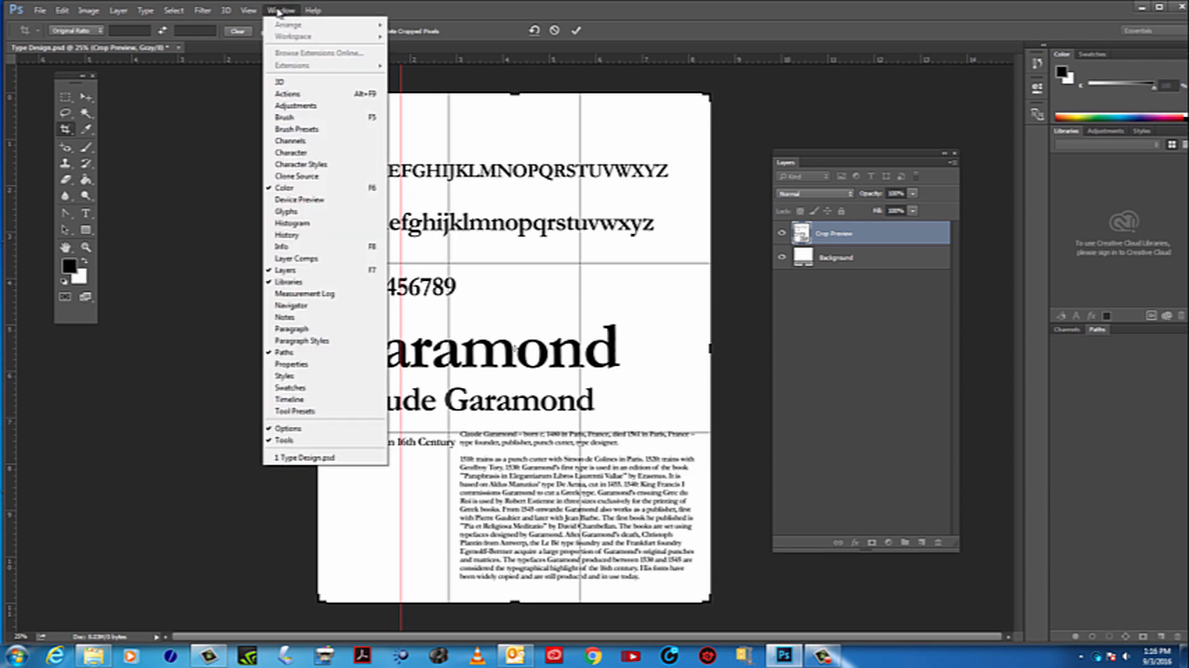
{"action": "mouse_move", "coordinate": [255, 11]}
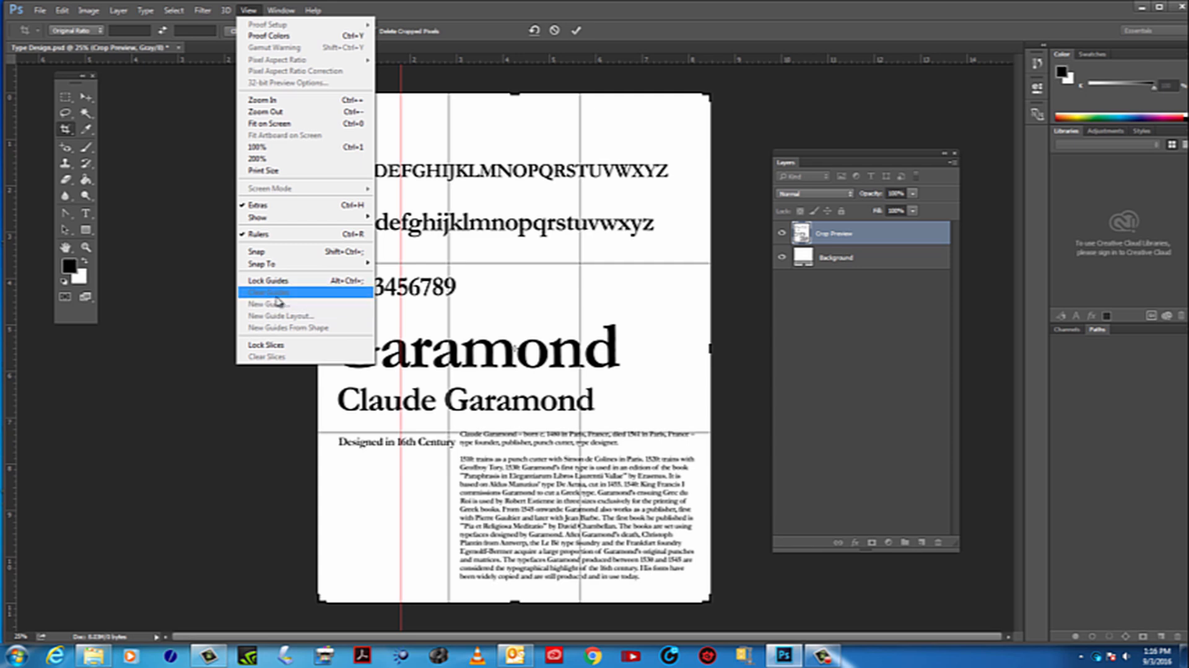
{"action": "left_click", "coordinate": [766, 91]}
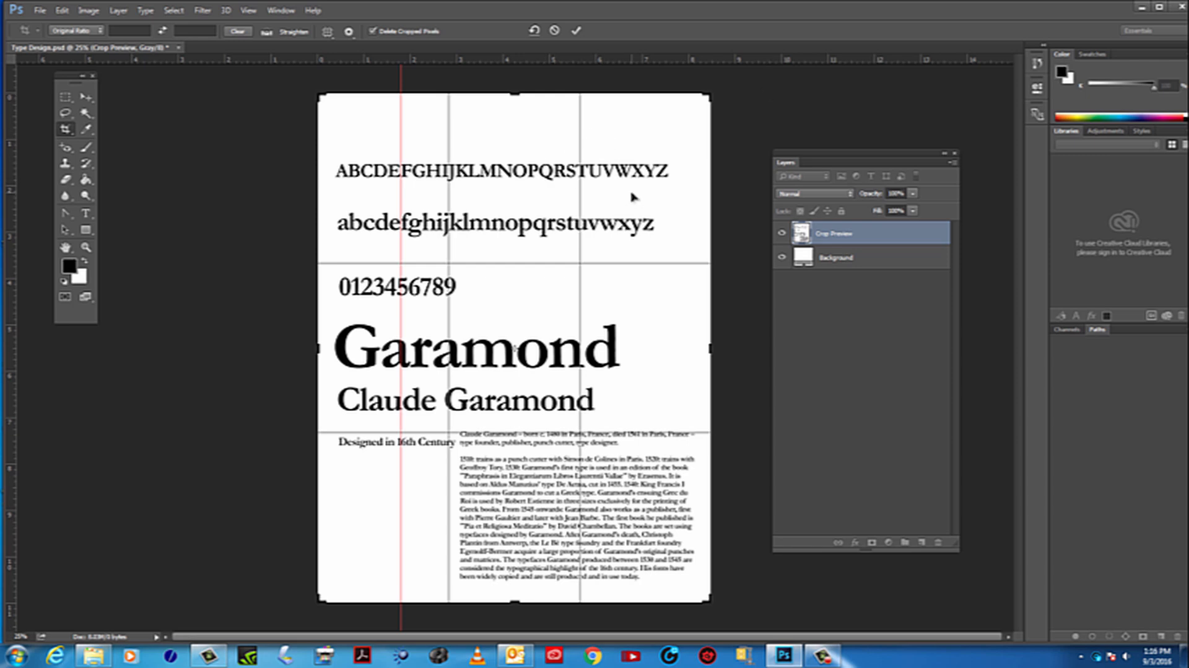
{"action": "key", "text": "Return"}
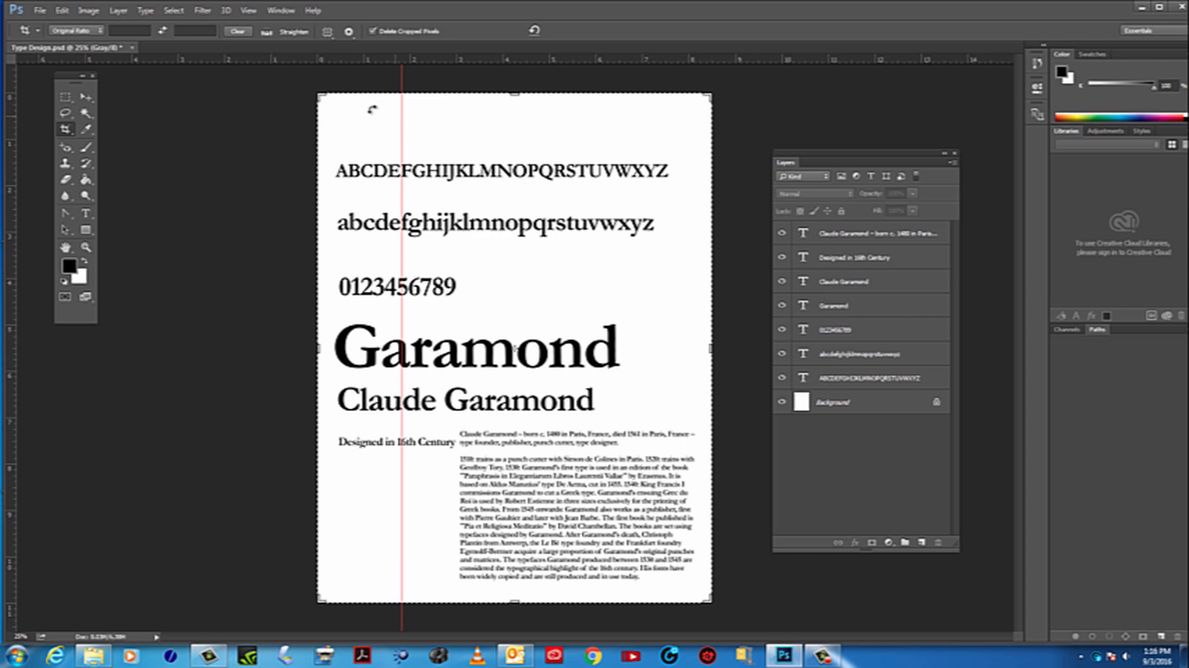
{"action": "left_click", "coordinate": [248, 10]}
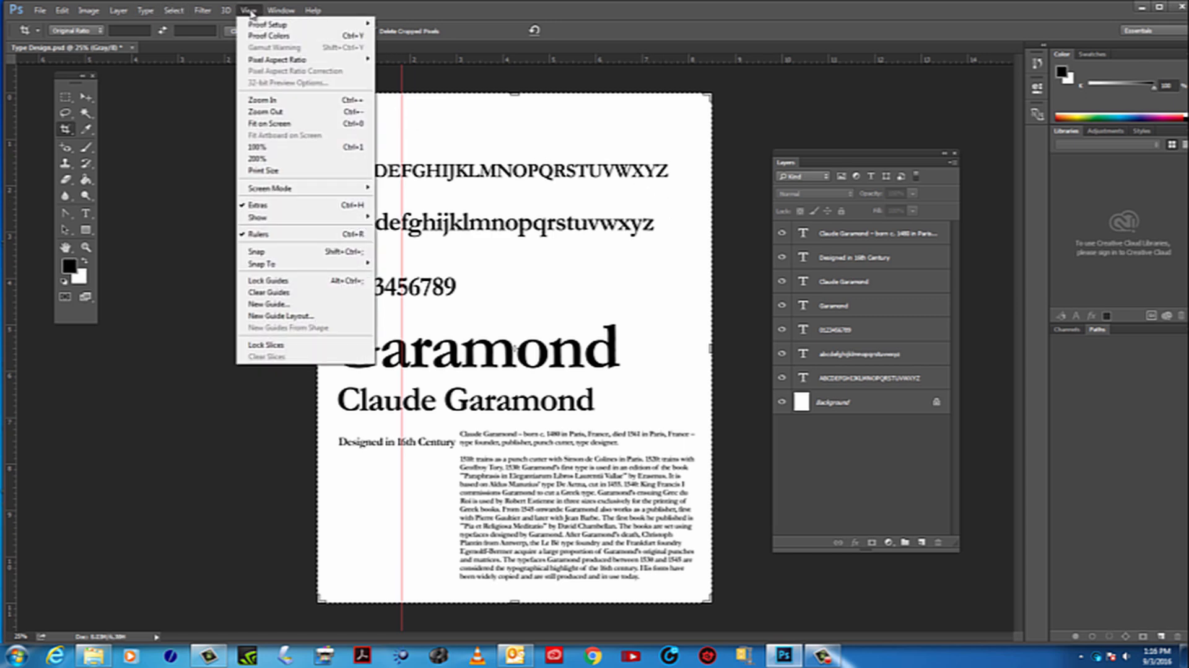
{"action": "left_click", "coordinate": [282, 294]}
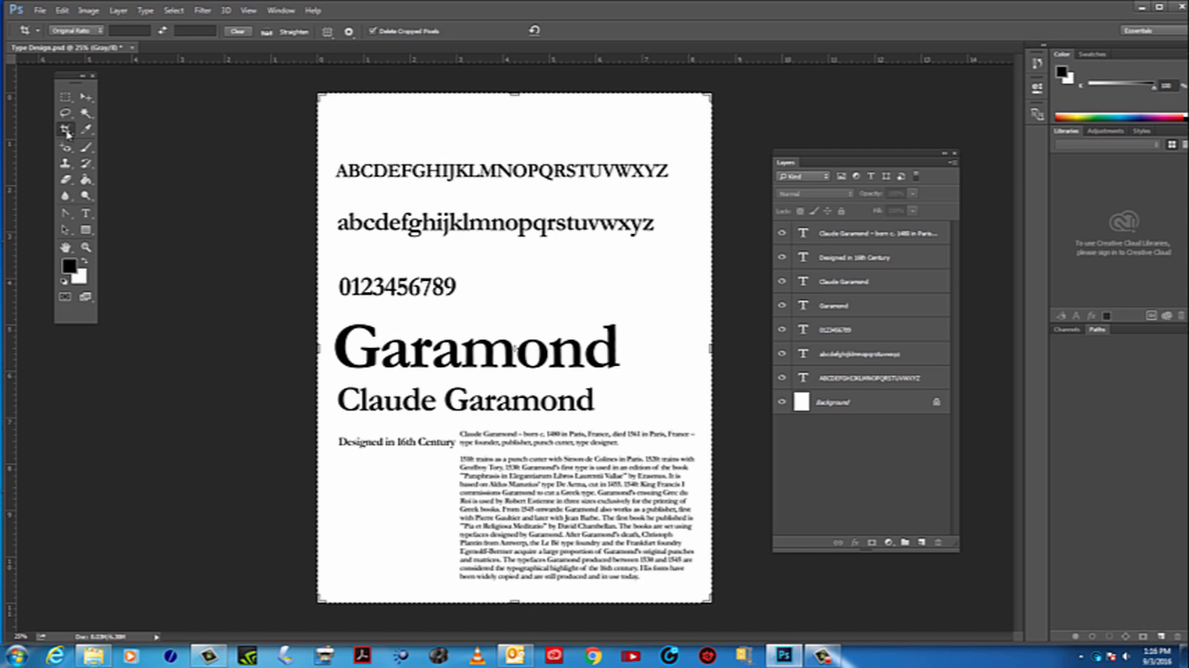
Start a crop with the Ratio preset and place a vertical guide about 2.1 inches from the page's left edge
{"action": "left_click", "coordinate": [76, 32]}
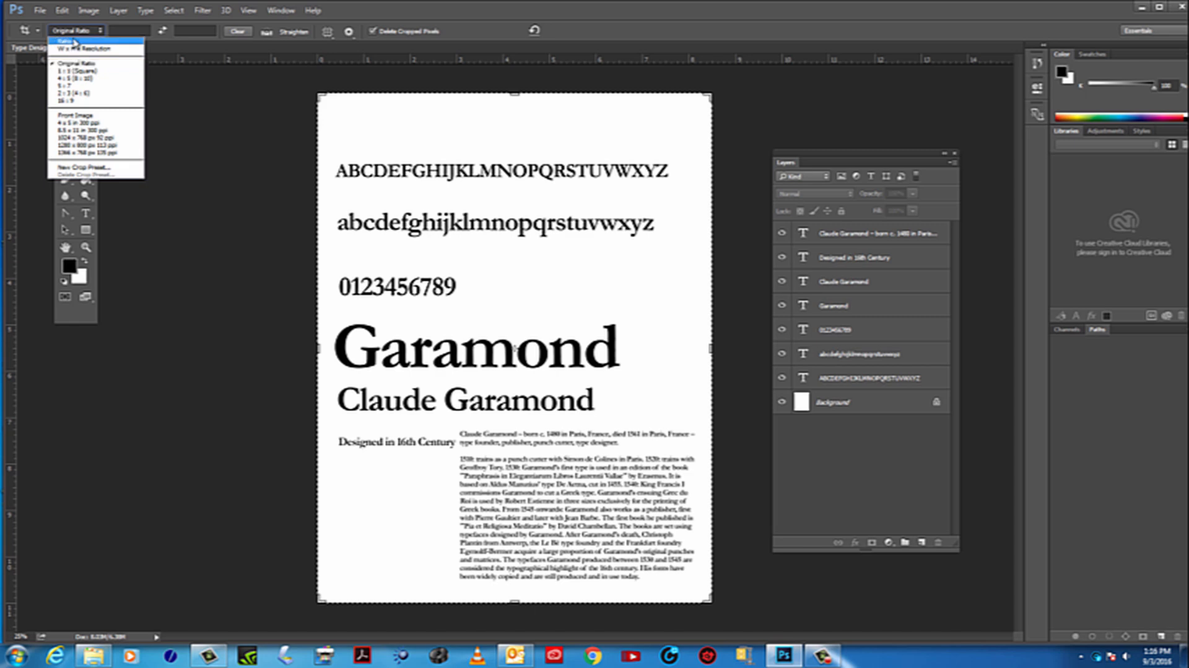
{"action": "left_click", "coordinate": [75, 41]}
{"action": "left_click", "coordinate": [86, 29]}
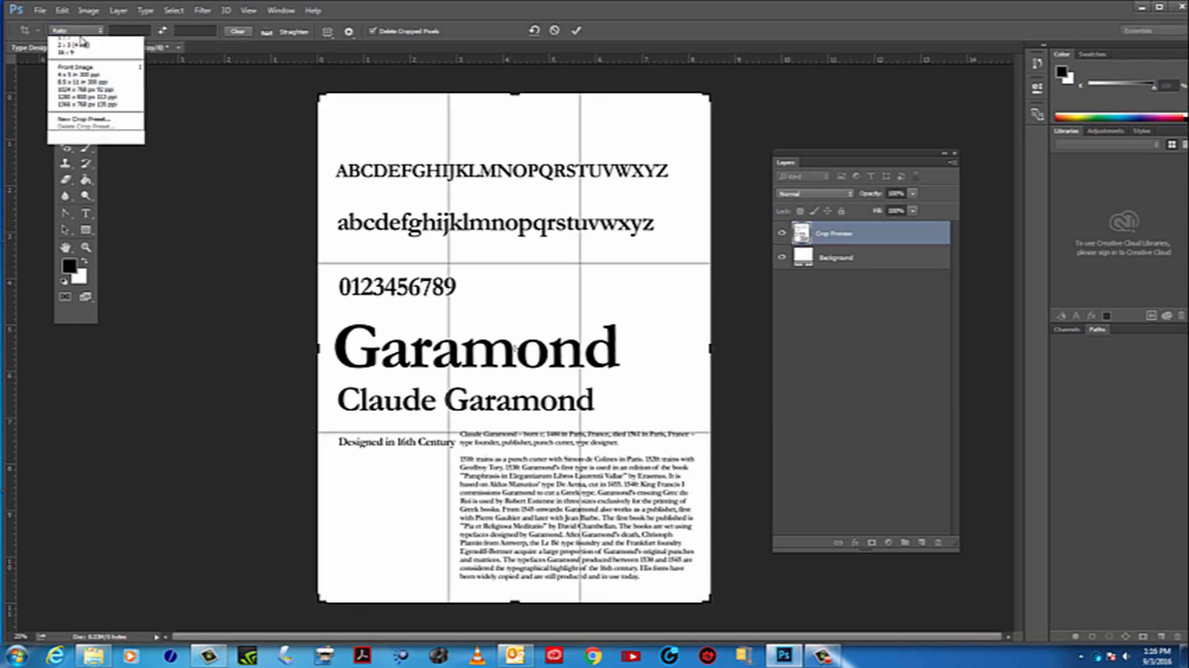
{"action": "left_click", "coordinate": [70, 41]}
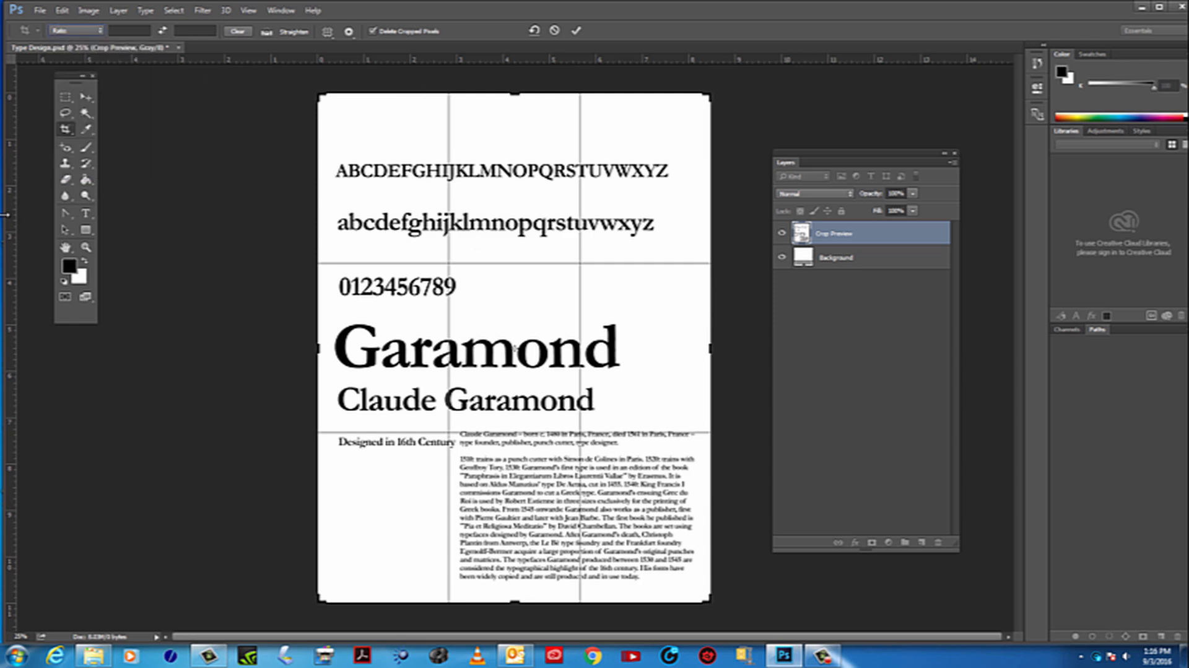
{"action": "left_click_drag", "start_coordinate": [14, 224], "coordinate": [417, 215]}
Commit the Ratio crop and clear the page's guide again
{"action": "left_click", "coordinate": [249, 11]}
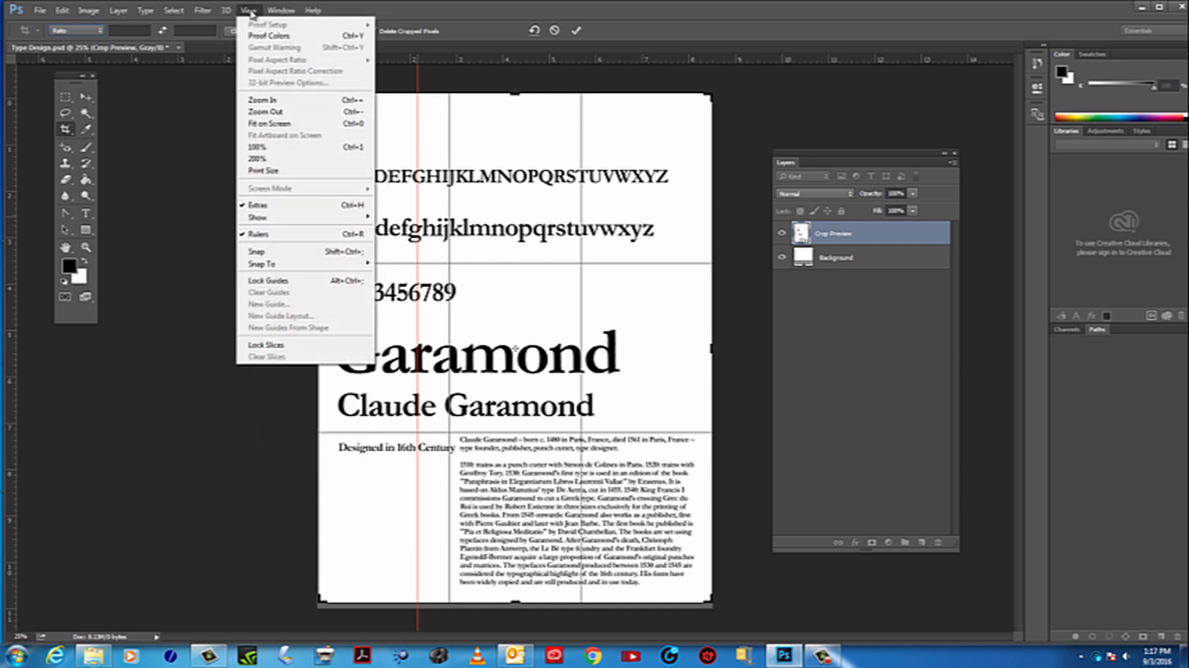
{"action": "mouse_move", "coordinate": [281, 11]}
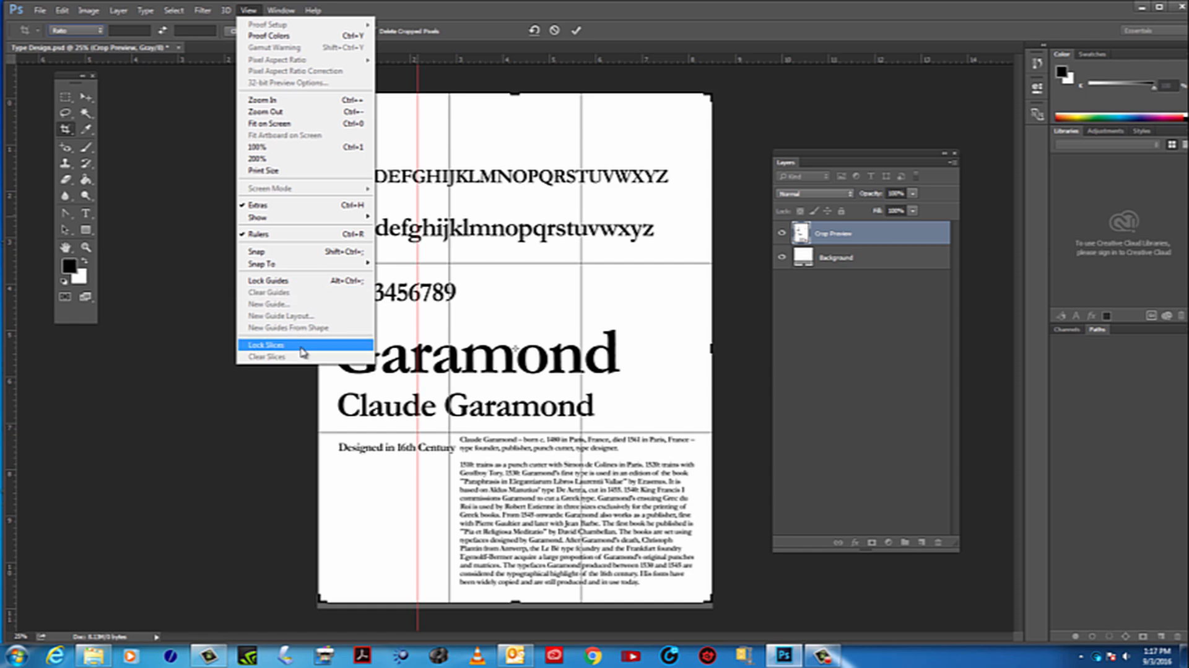
{"action": "left_click", "coordinate": [183, 225]}
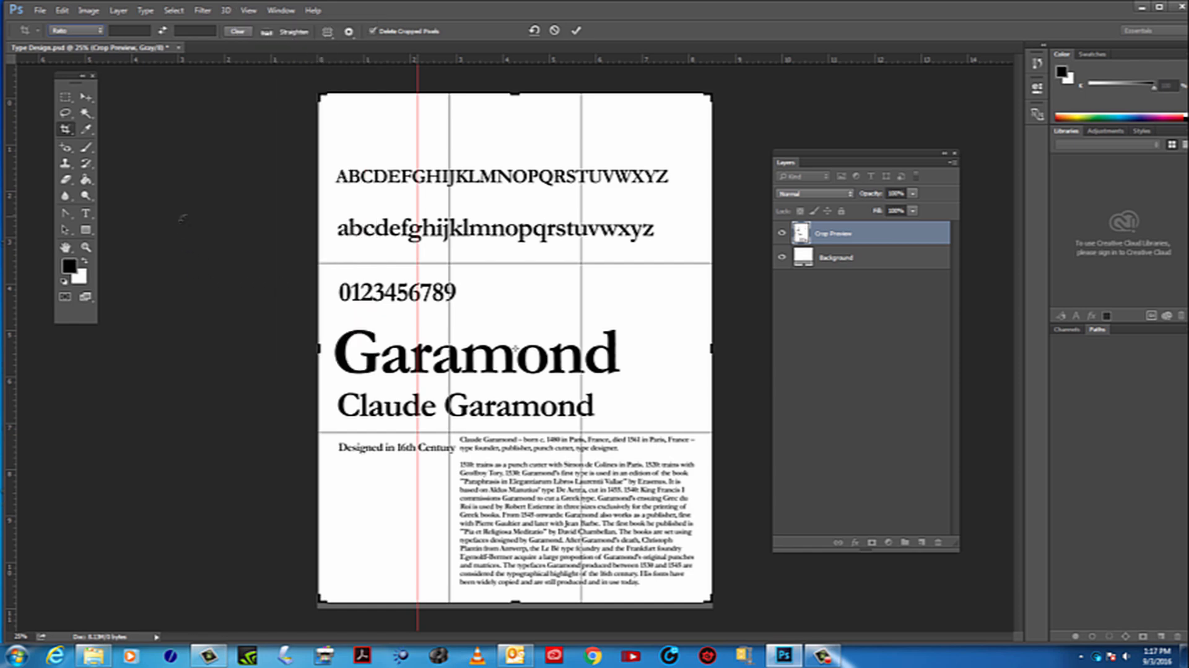
{"action": "key", "text": "Return"}
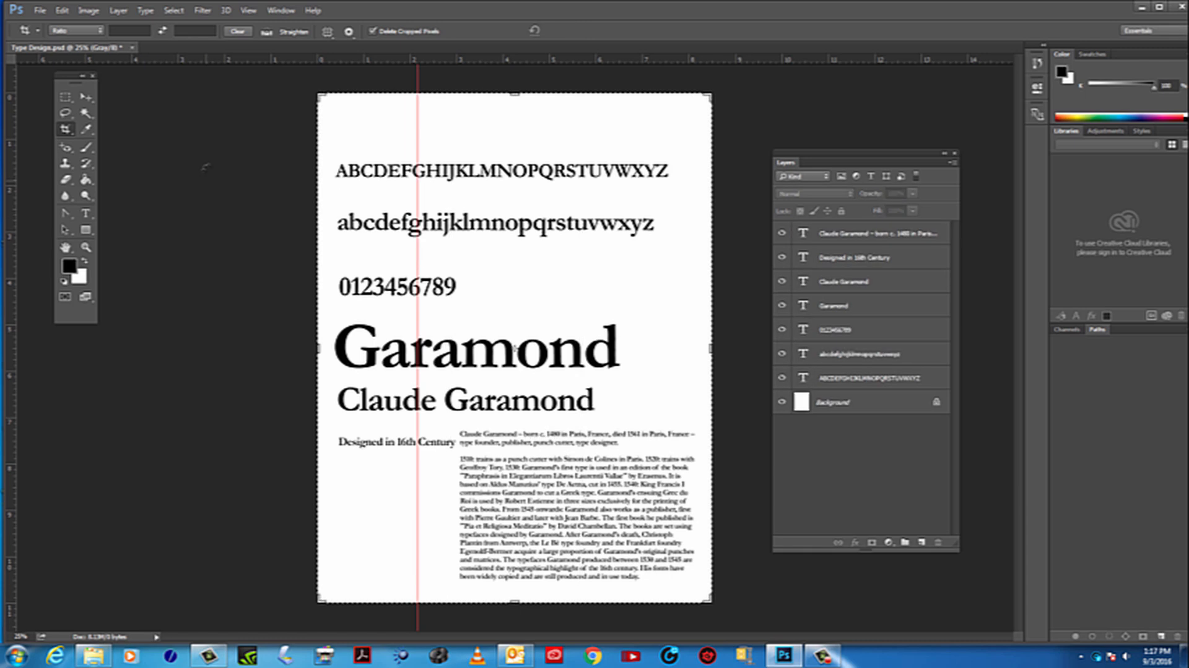
{"action": "left_click", "coordinate": [280, 10]}
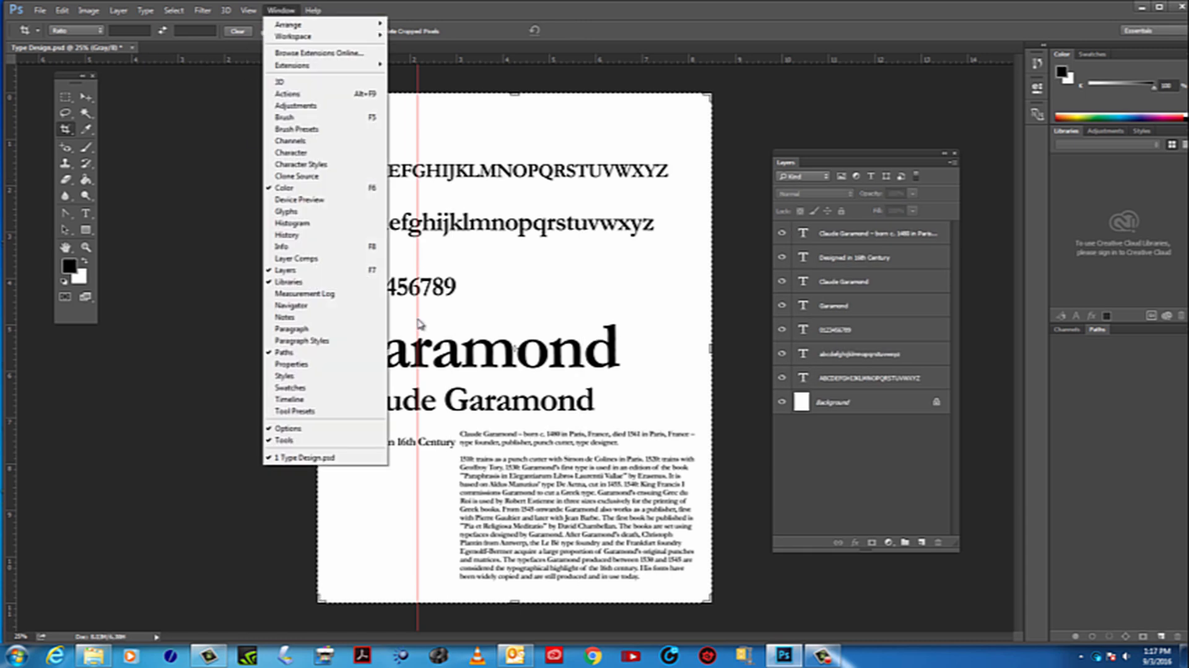
{"action": "mouse_move", "coordinate": [249, 10]}
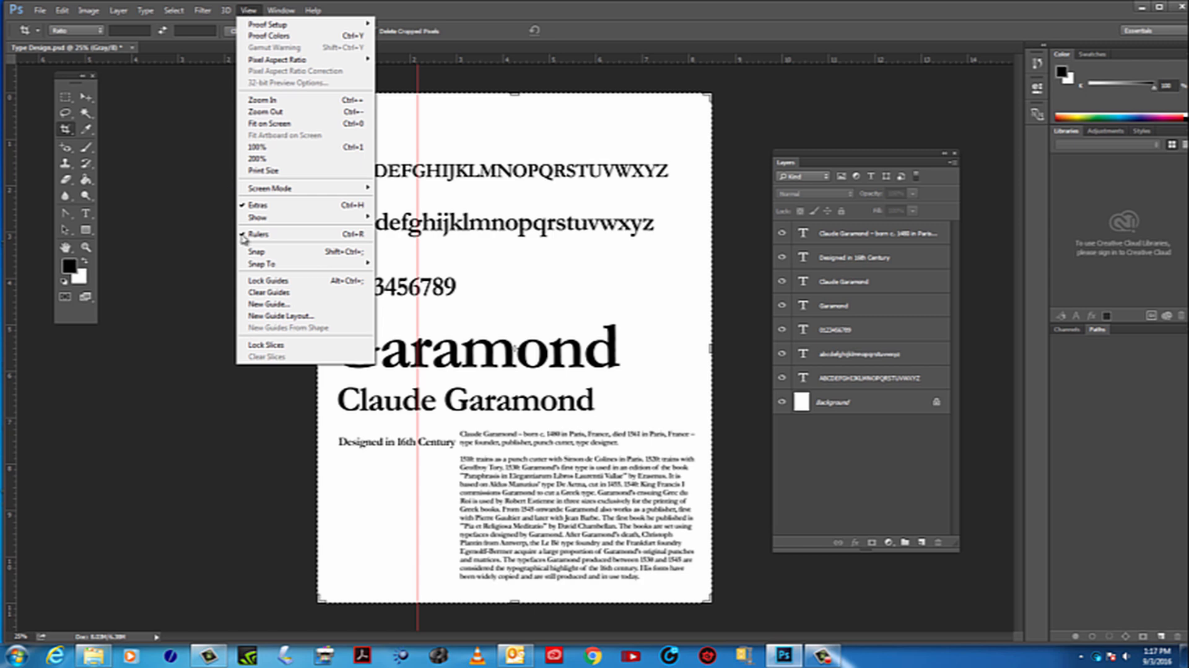
{"action": "left_click", "coordinate": [268, 292]}
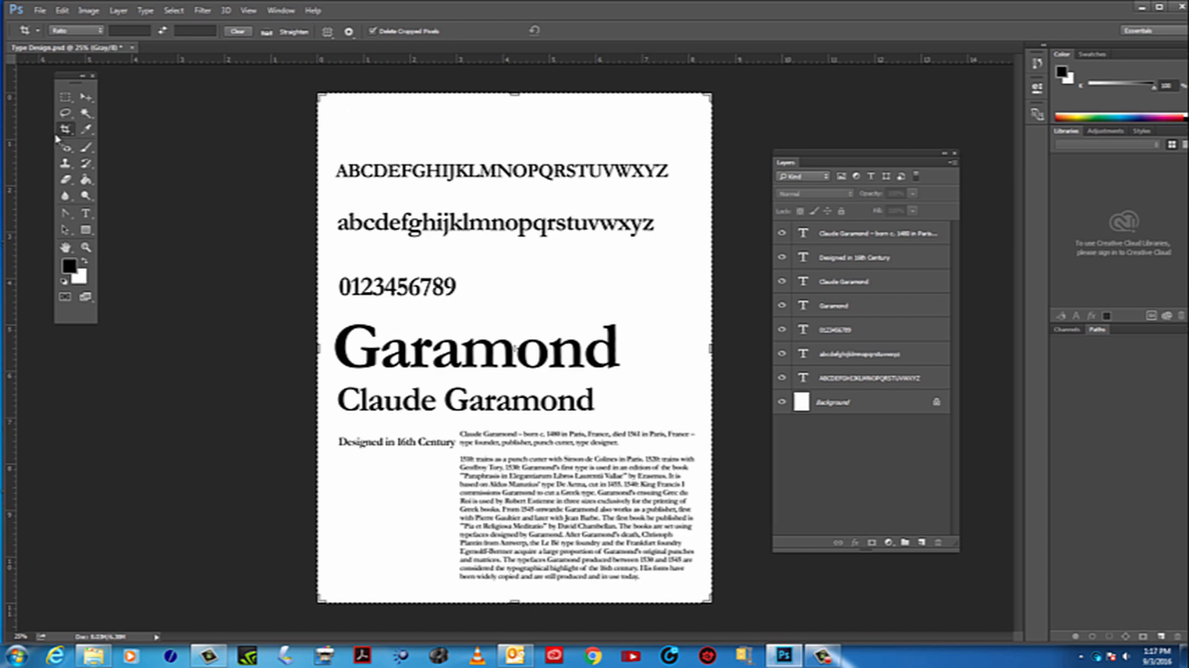
Using the W x H x Resolution crop overlay, place two vertical and two horizontal guides on its third lines, and cancel the crop
{"action": "left_click", "coordinate": [96, 36]}
{"action": "left_click", "coordinate": [81, 48]}
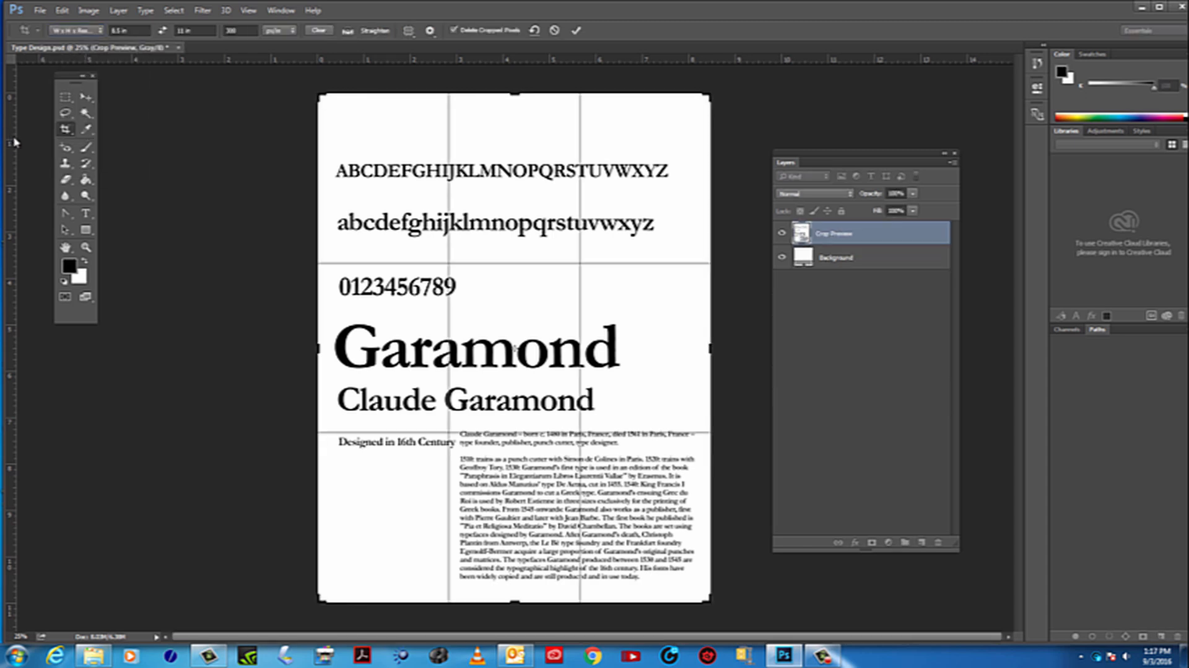
{"action": "left_click_drag", "start_coordinate": [14, 143], "coordinate": [449, 176]}
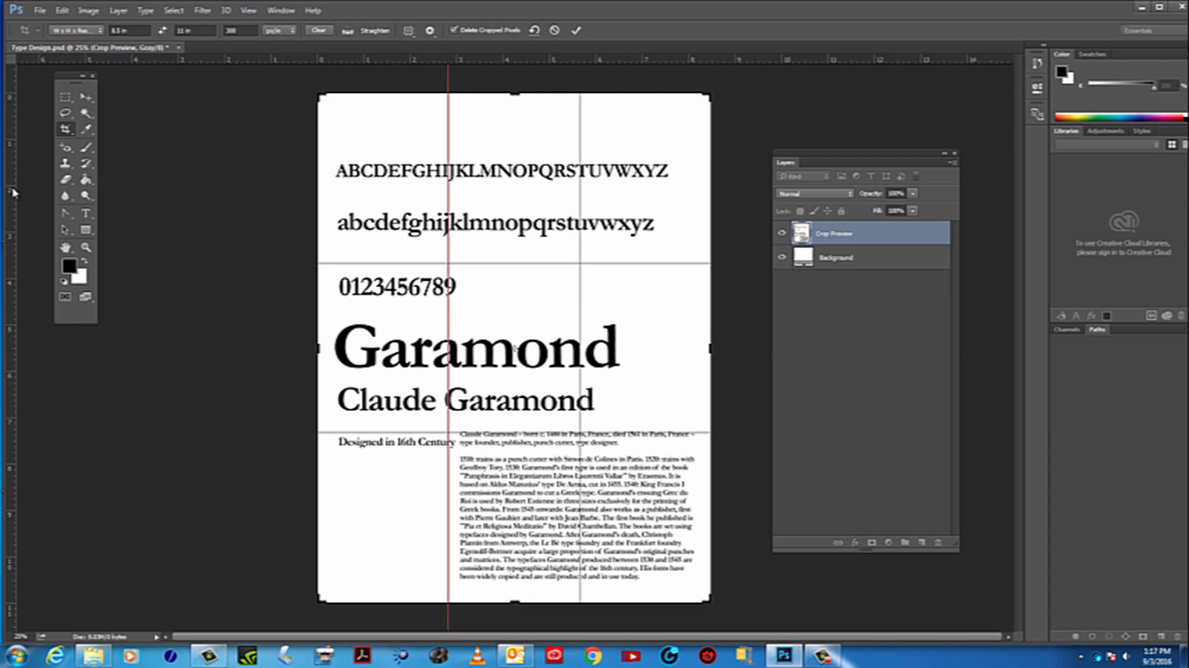
{"action": "left_click_drag", "start_coordinate": [13, 193], "coordinate": [580, 202]}
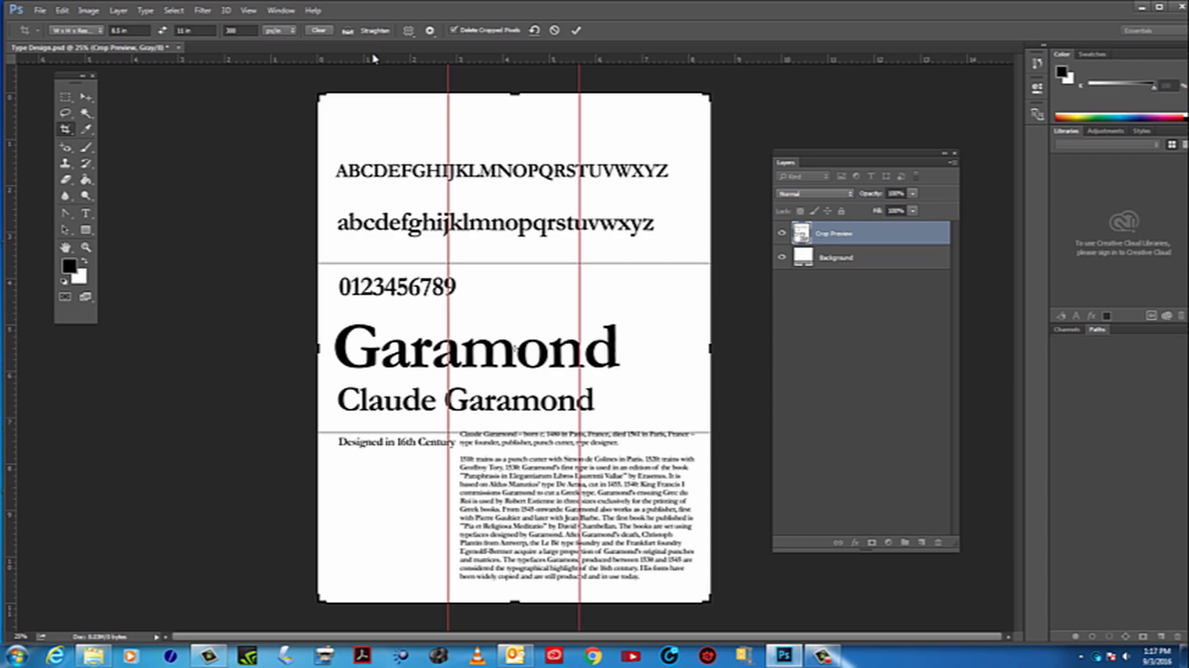
{"action": "left_click_drag", "start_coordinate": [373, 54], "coordinate": [426, 263]}
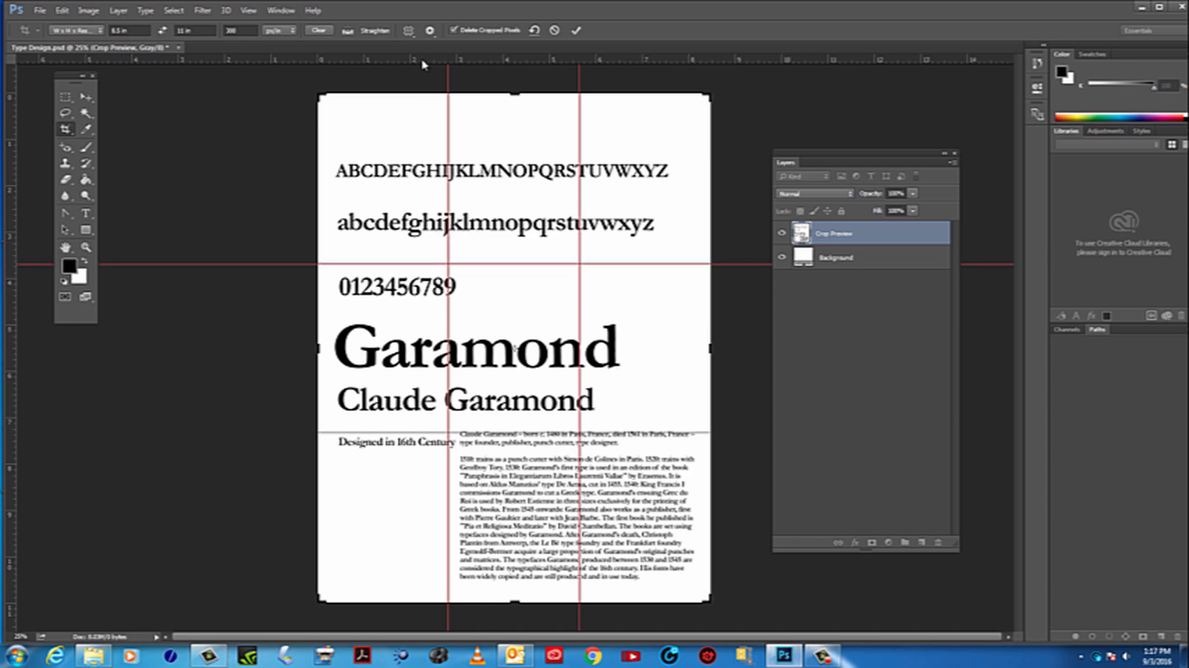
{"action": "left_click_drag", "start_coordinate": [422, 62], "coordinate": [466, 433]}
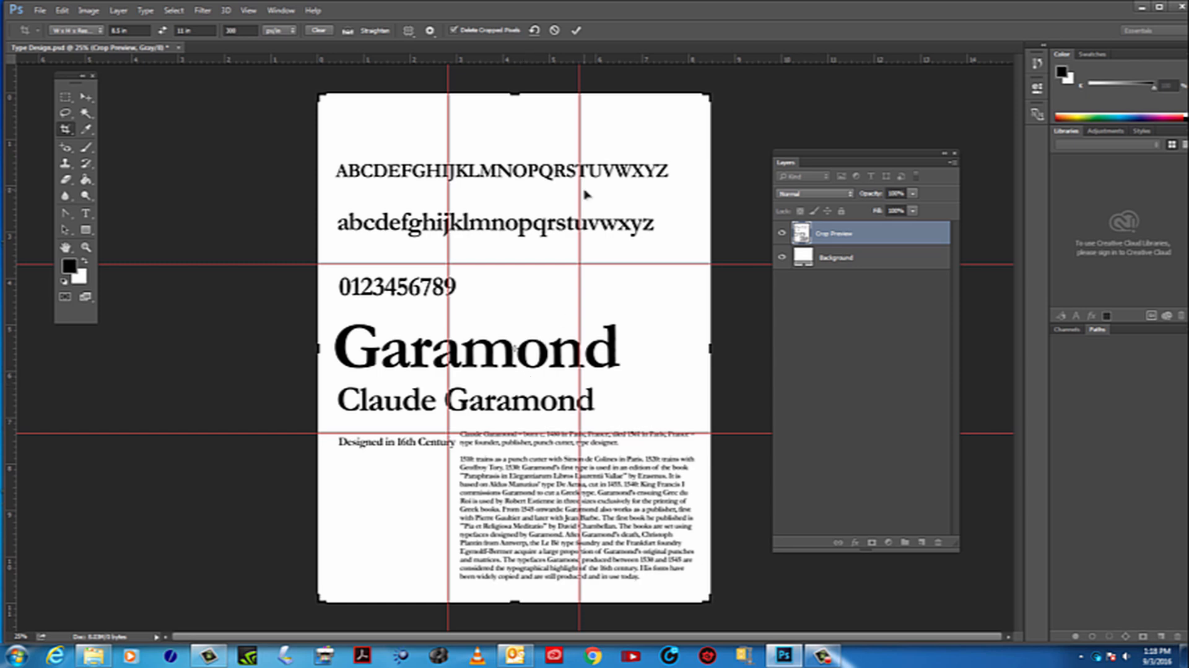
{"action": "key", "text": "Escape"}
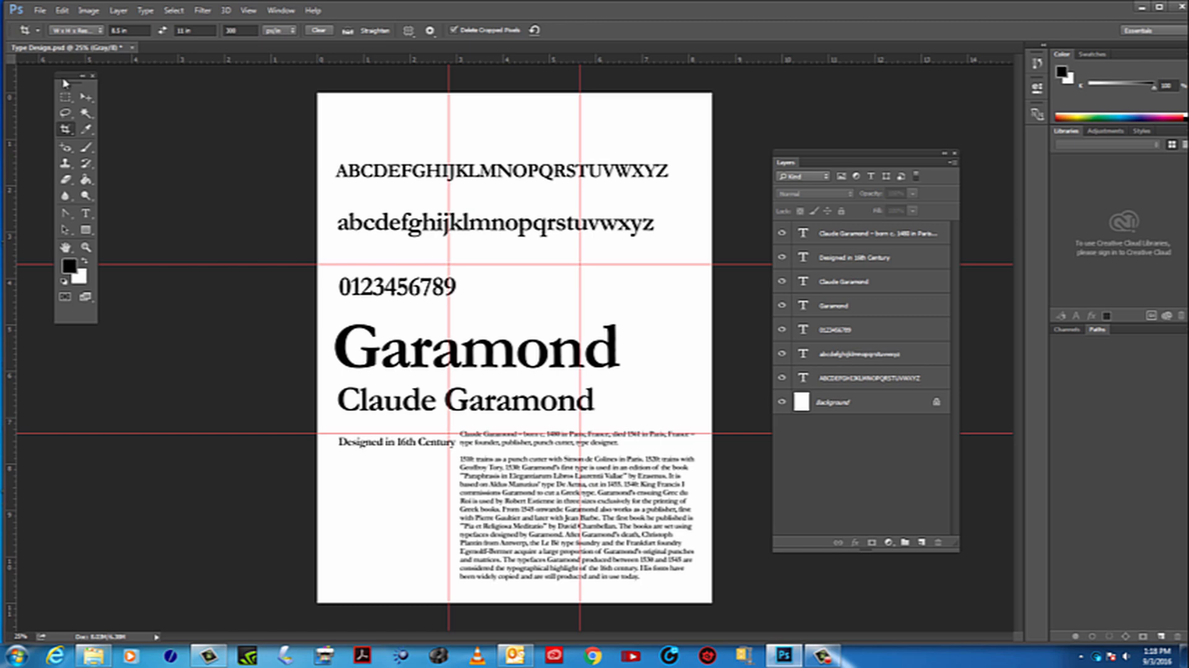
Place the text cursor at the start of the large Garamond title
{"action": "left_click_drag", "start_coordinate": [64, 82], "coordinate": [52, 85]}
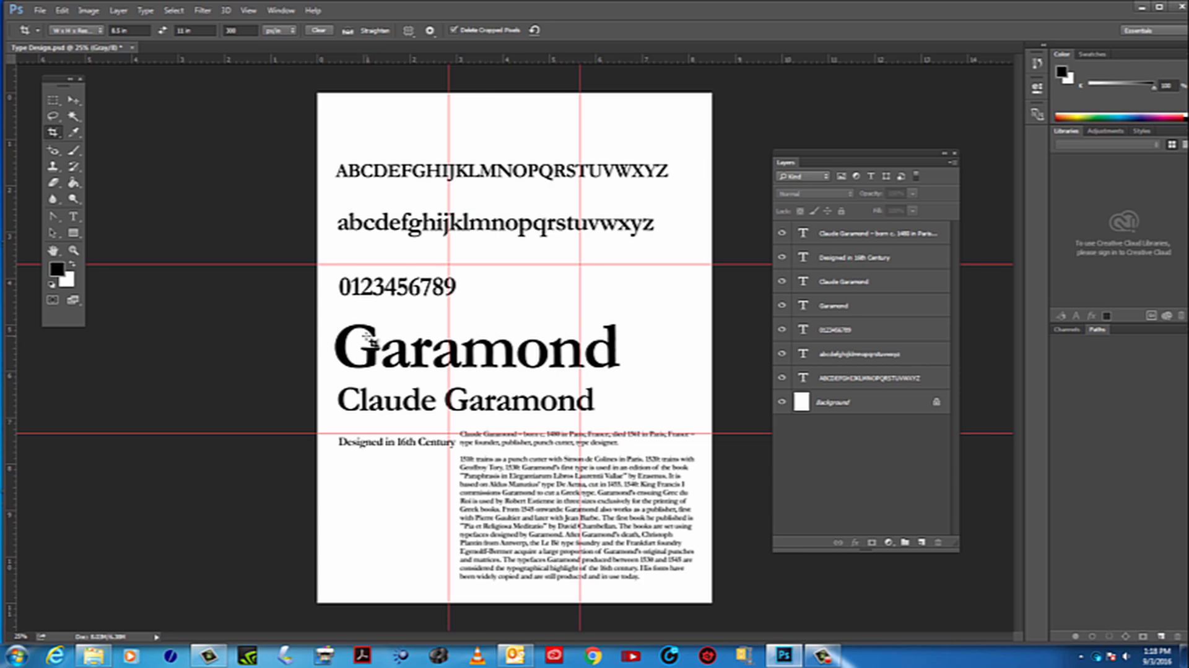
{"action": "left_click", "coordinate": [74, 219]}
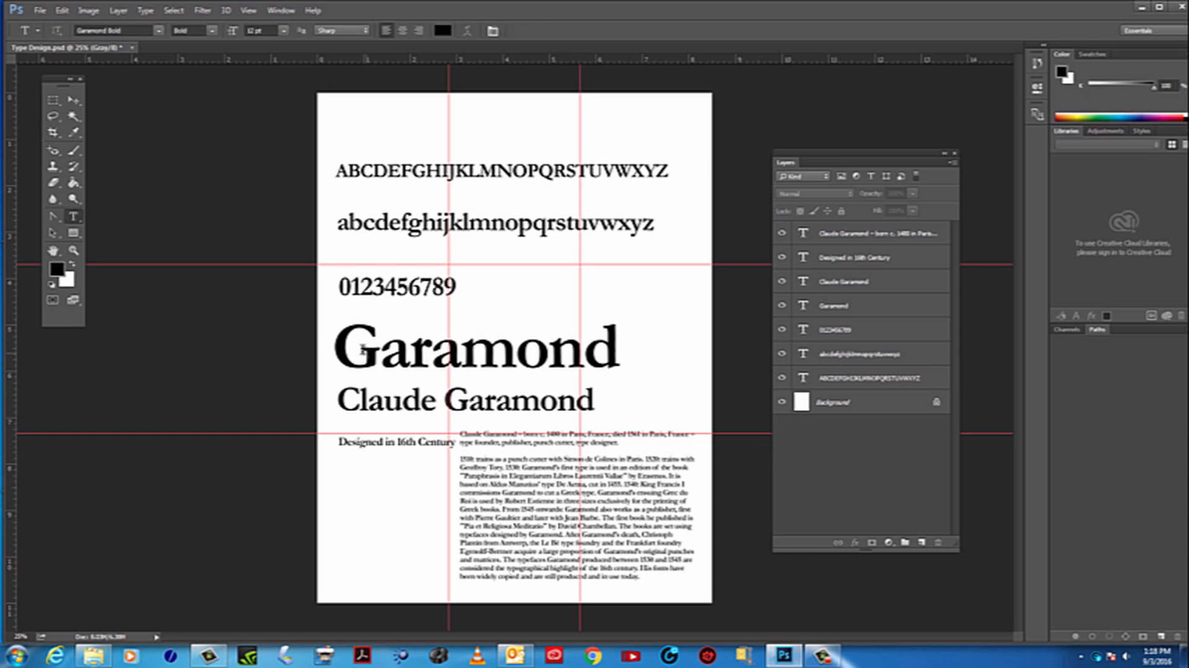
{"action": "left_click", "coordinate": [344, 347]}
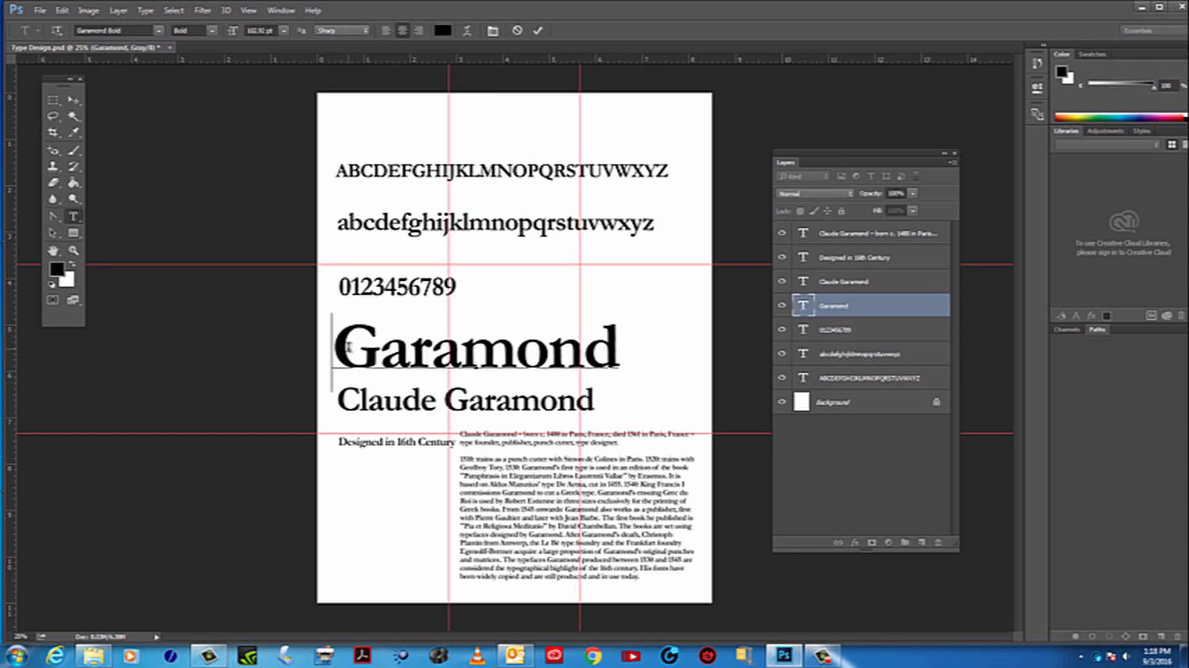
{"action": "right_click", "coordinate": [73, 216]}
{"action": "left_click", "coordinate": [119, 217]}
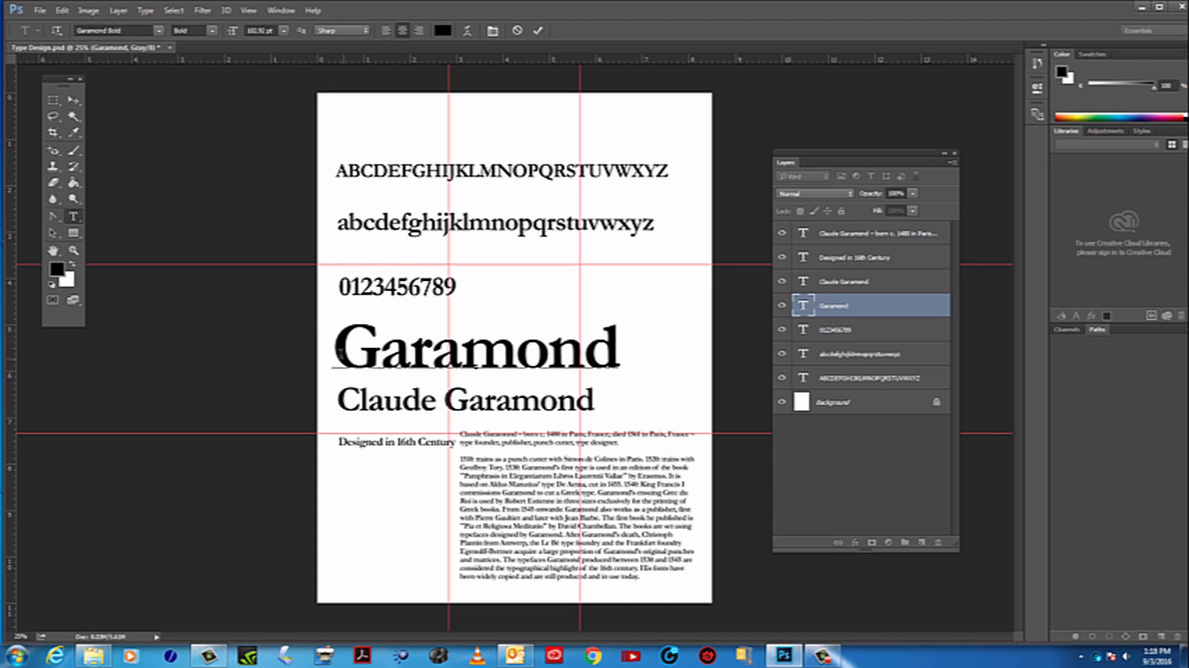
{"action": "left_click", "coordinate": [339, 351]}
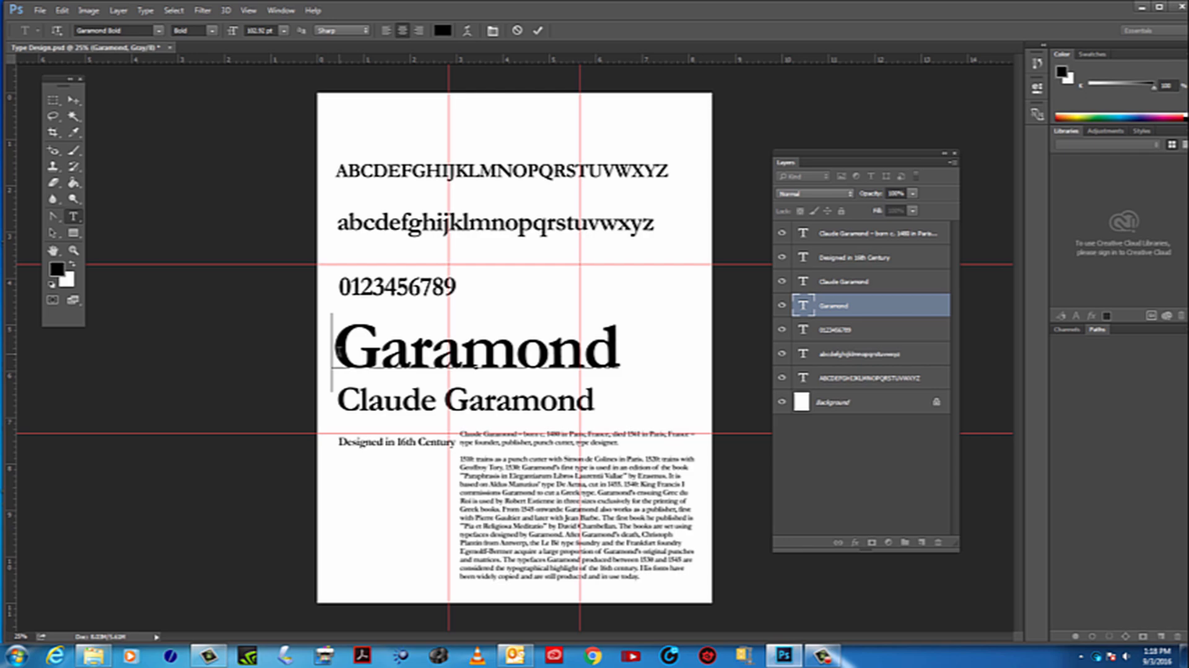
Select only the capital G in the large Garamond title and copy it
{"action": "left_click", "coordinate": [74, 251]}
{"action": "left_click", "coordinate": [412, 368]}
{"action": "left_click", "coordinate": [412, 368]}
{"action": "left_click", "coordinate": [412, 365]}
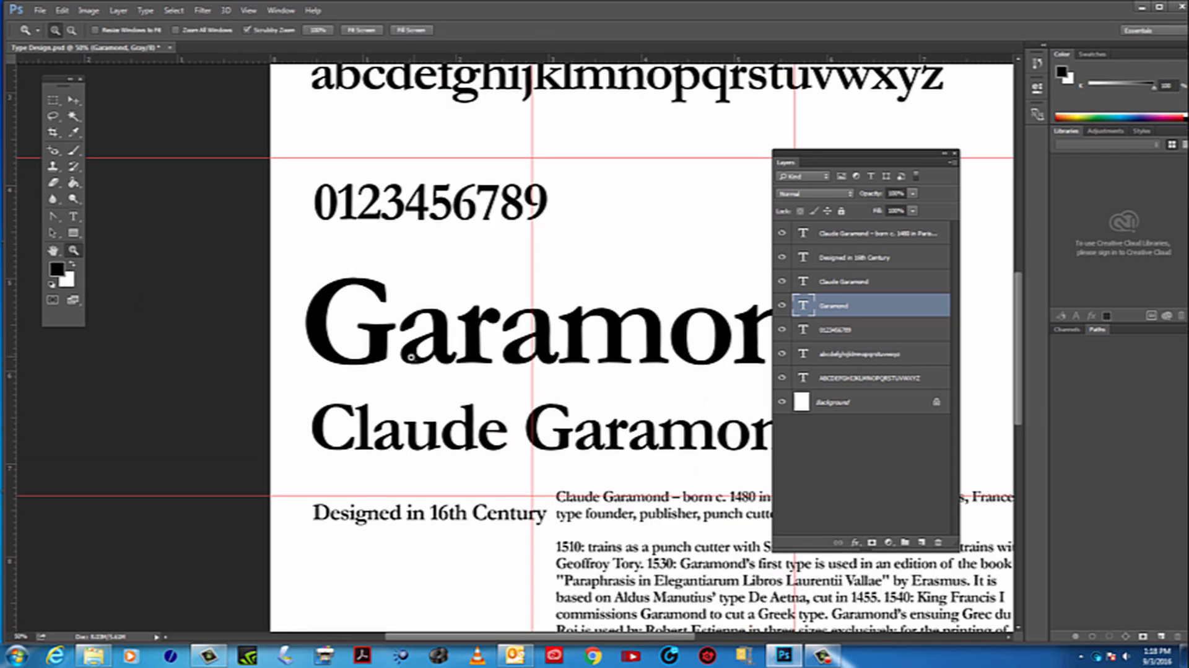
{"action": "left_click", "coordinate": [412, 361]}
{"action": "left_click", "coordinate": [411, 358]}
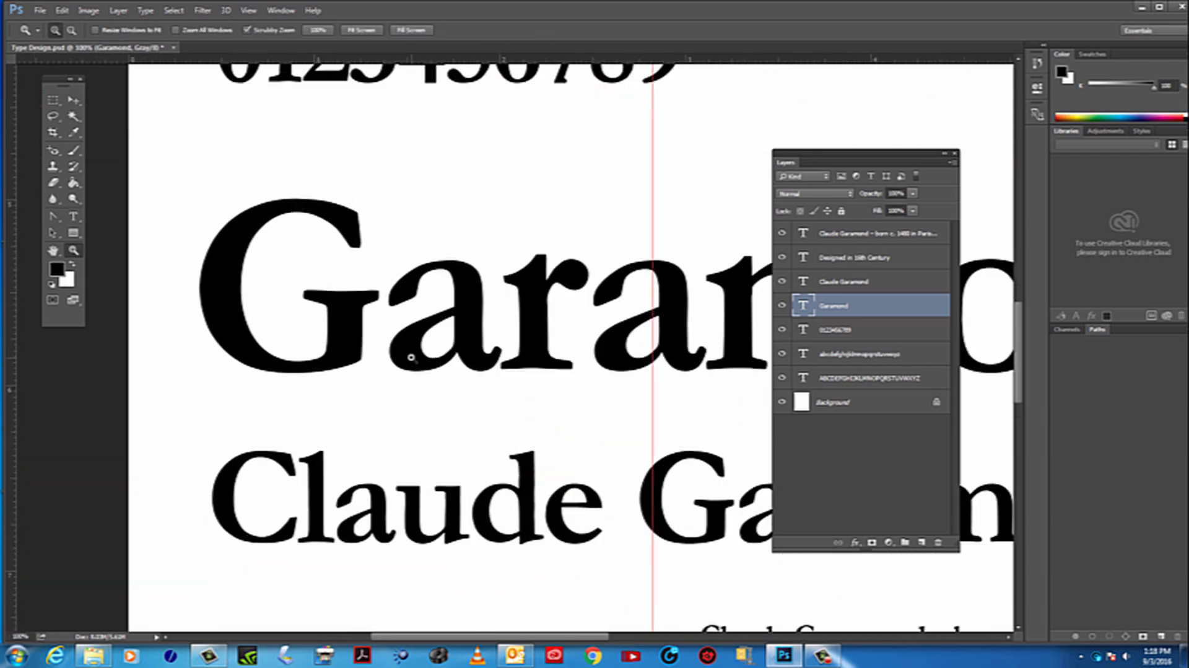
{"action": "left_click", "coordinate": [75, 217]}
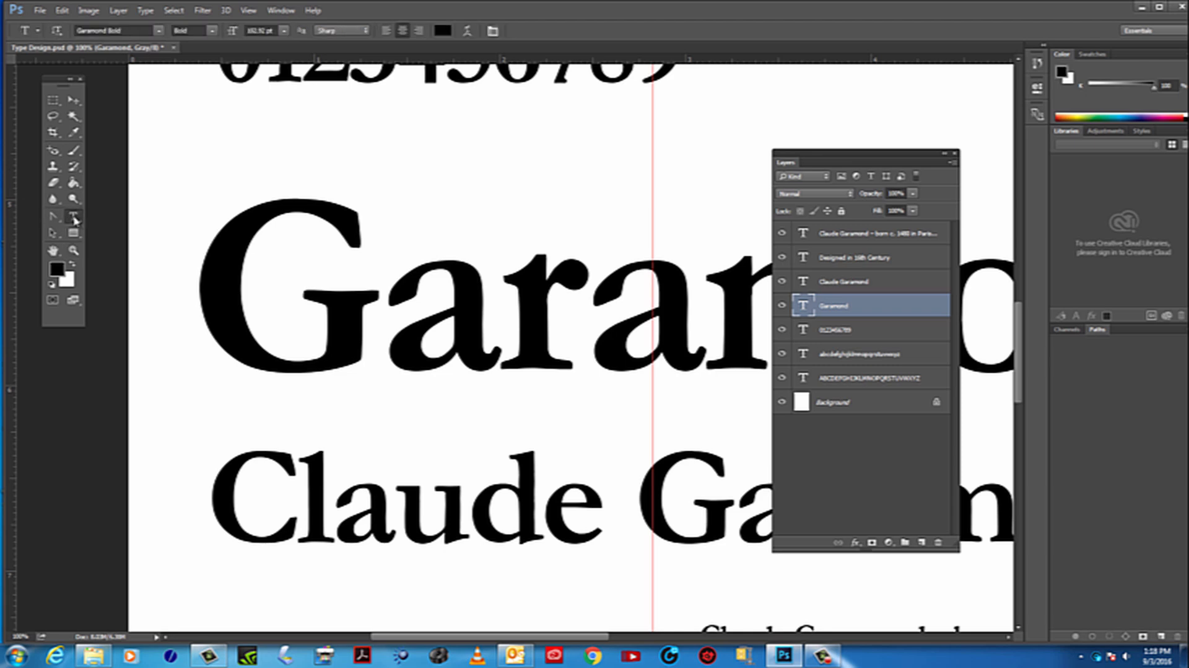
{"action": "left_click", "coordinate": [365, 271]}
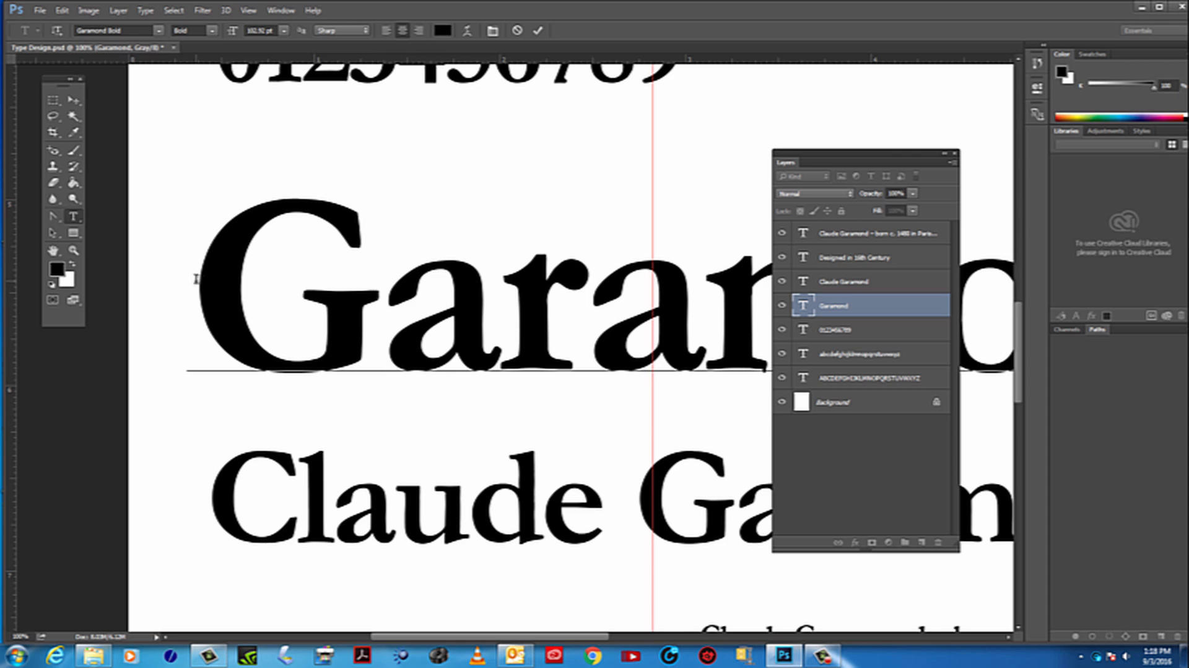
{"action": "left_click_drag", "start_coordinate": [196, 278], "coordinate": [312, 283]}
{"action": "left_click", "coordinate": [393, 318]}
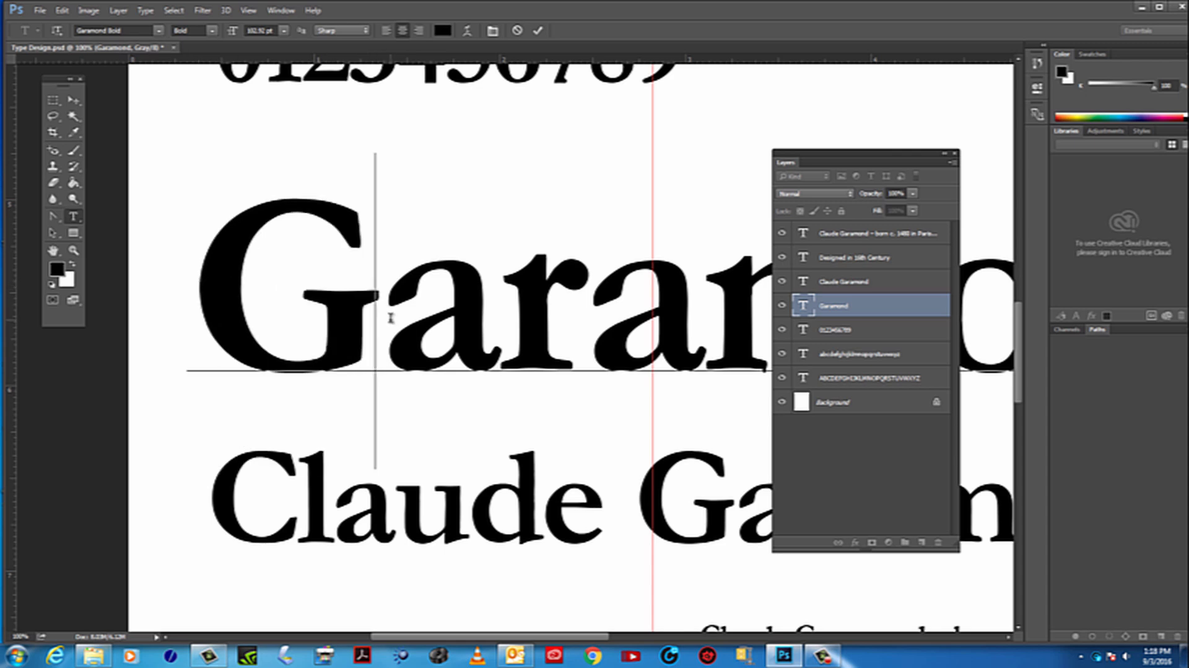
{"action": "left_click_drag", "start_coordinate": [383, 319], "coordinate": [254, 312]}
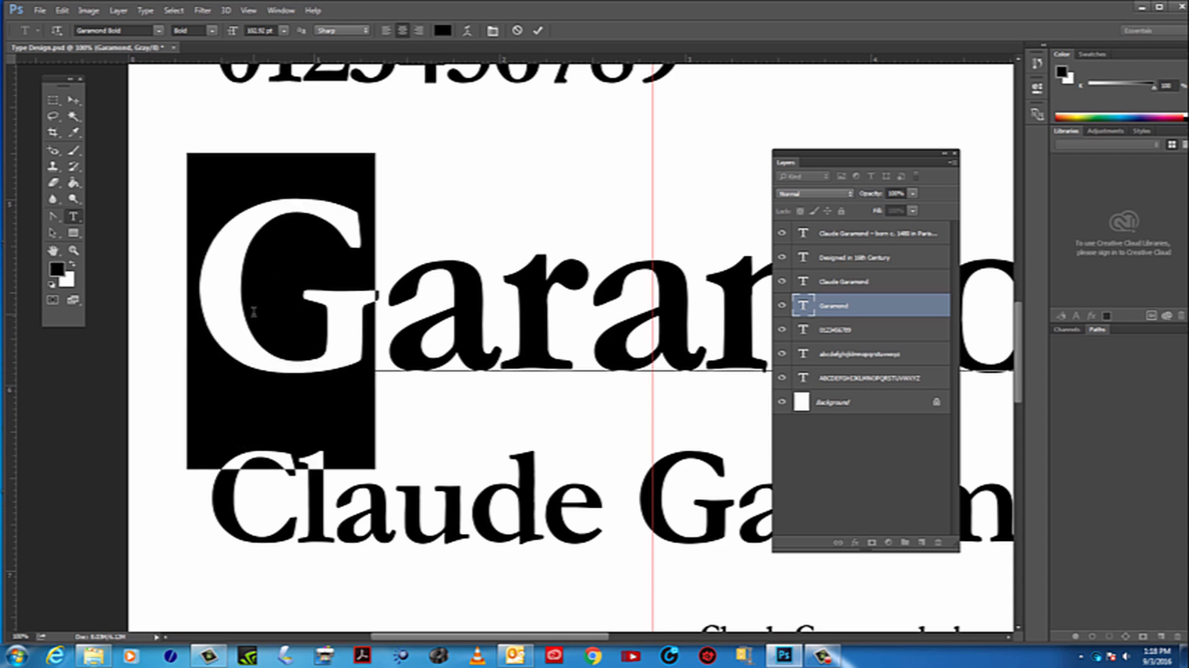
{"action": "left_click", "coordinate": [367, 323]}
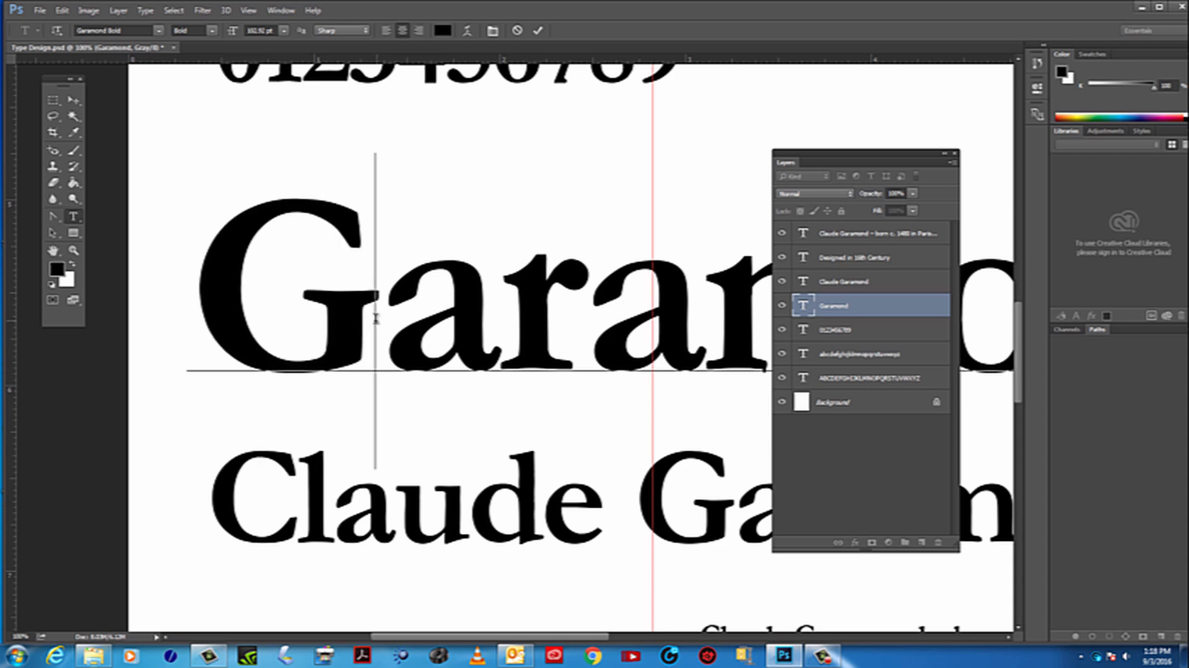
{"action": "left_click_drag", "start_coordinate": [304, 313], "coordinate": [333, 309]}
{"action": "key", "text": "ctrl+c"}
{"action": "left_click", "coordinate": [222, 304]}
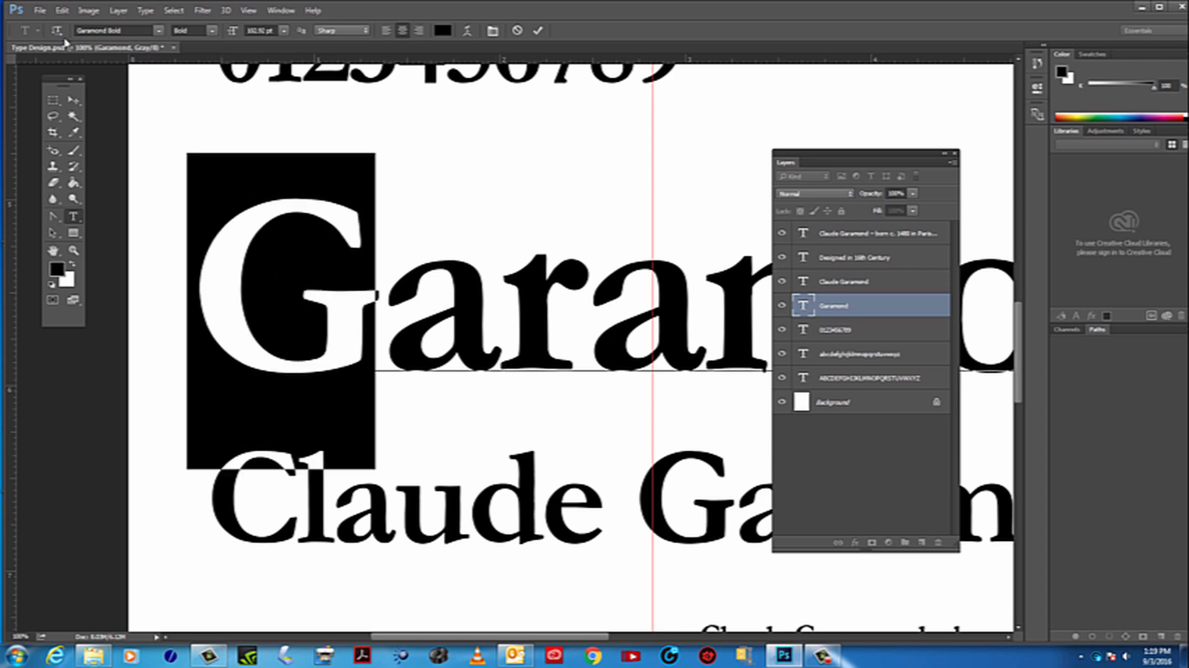
{"action": "left_click", "coordinate": [62, 10]}
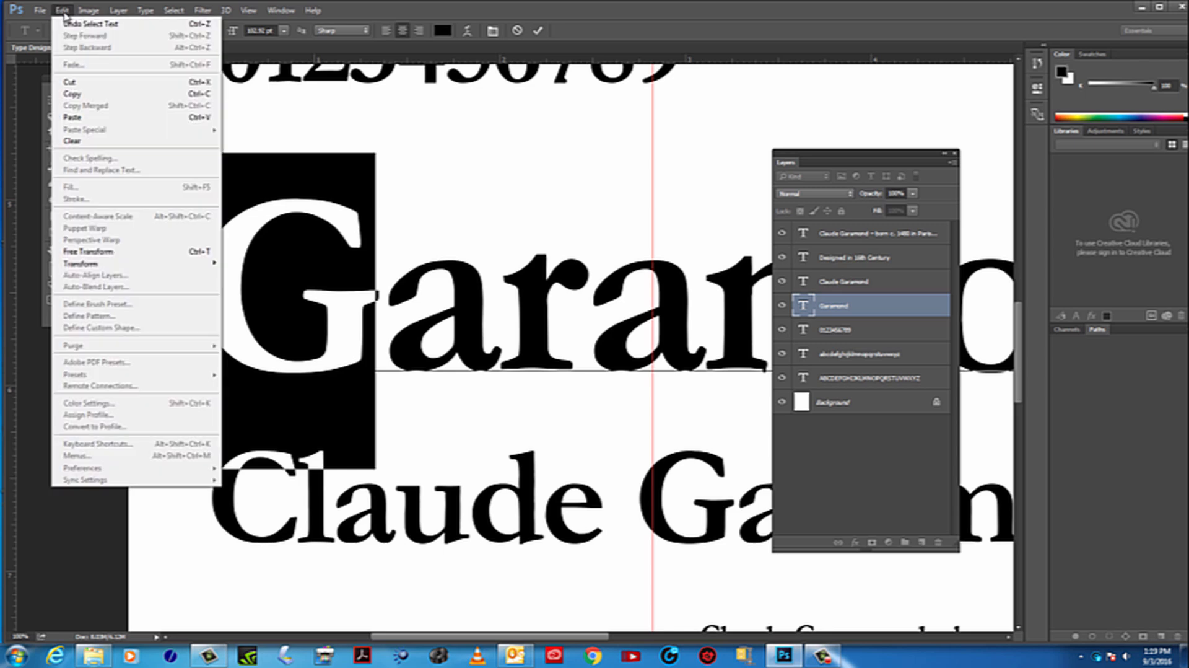
{"action": "left_click", "coordinate": [86, 94]}
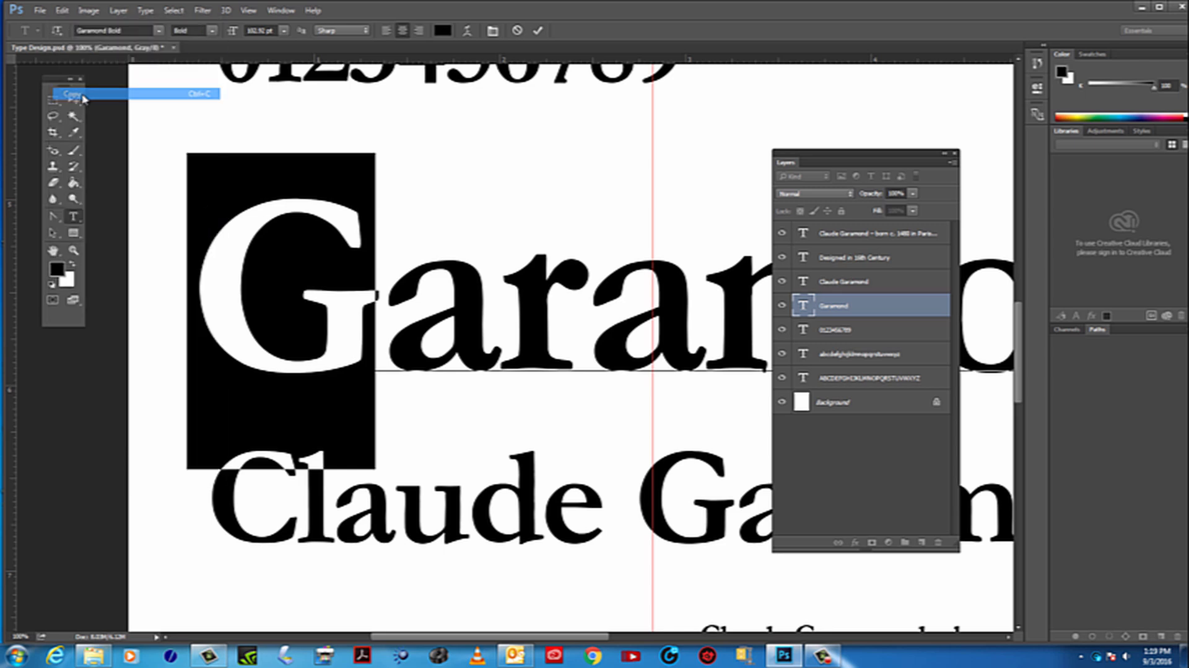
Paste the copied G as a new text layer in the blank area near the page's right edge, just below the lowercase alphabet
{"action": "left_click", "coordinate": [74, 250]}
{"action": "left_click", "coordinate": [54, 251]}
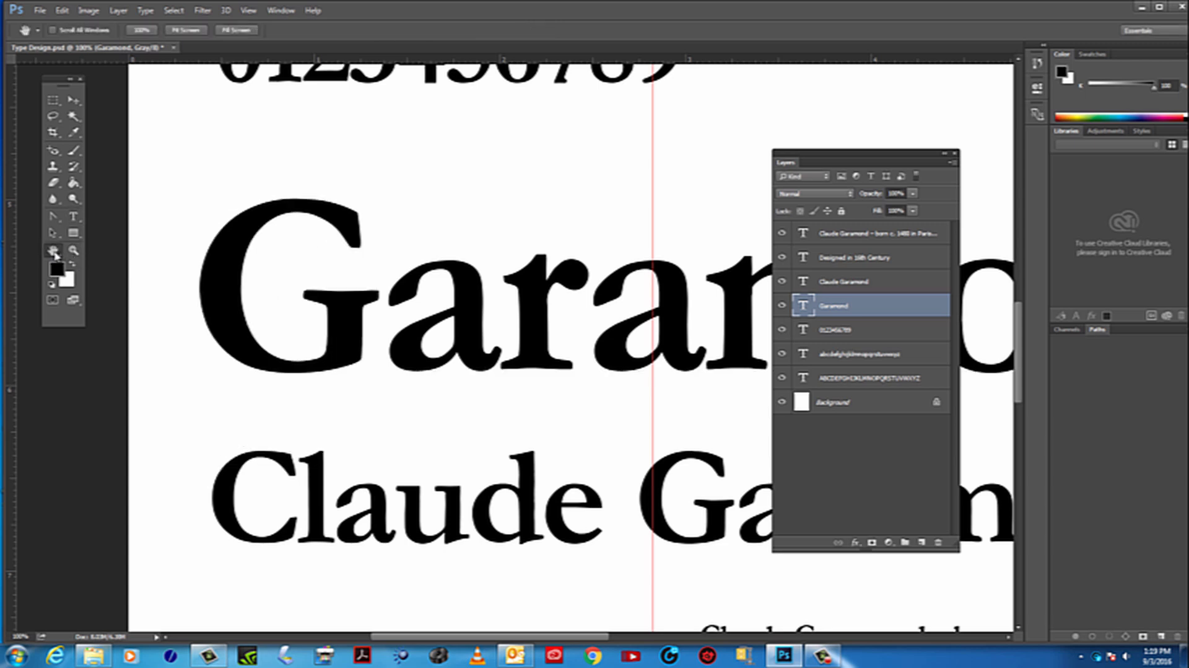
{"action": "left_click_drag", "start_coordinate": [433, 242], "coordinate": [300, 453]}
{"action": "left_click_drag", "start_coordinate": [514, 197], "coordinate": [77, 463]}
{"action": "left_click_drag", "start_coordinate": [590, 522], "coordinate": [228, 427]}
{"action": "left_click_drag", "start_coordinate": [582, 409], "coordinate": [336, 315]}
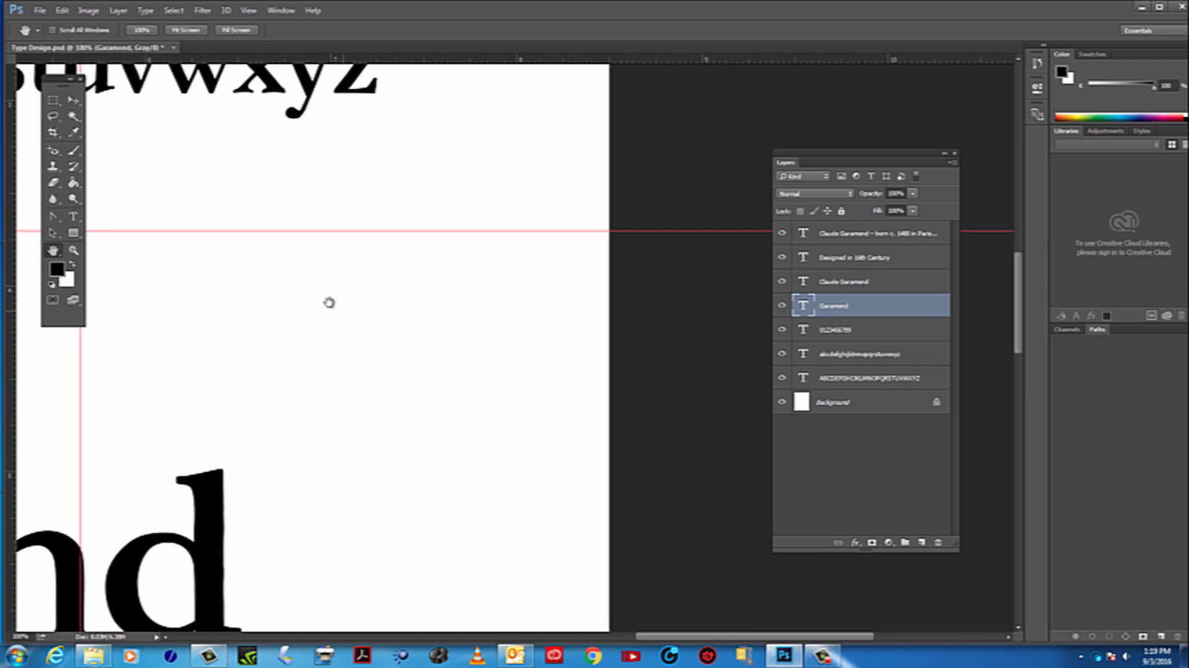
{"action": "left_click", "coordinate": [74, 218]}
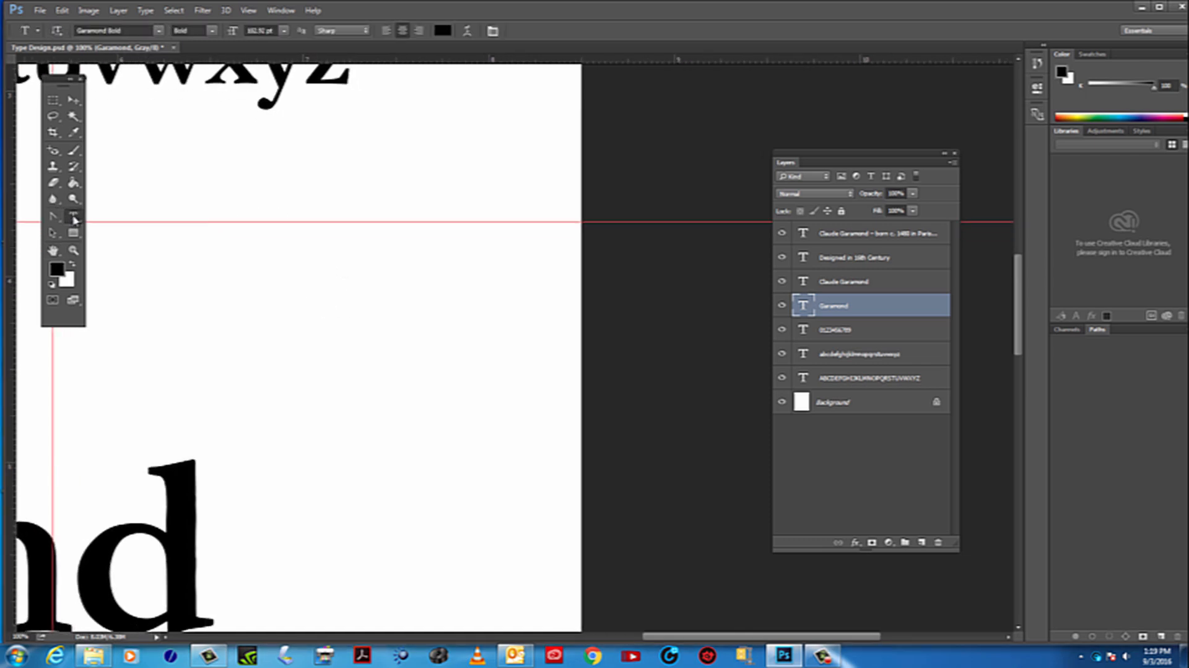
{"action": "left_click", "coordinate": [313, 212]}
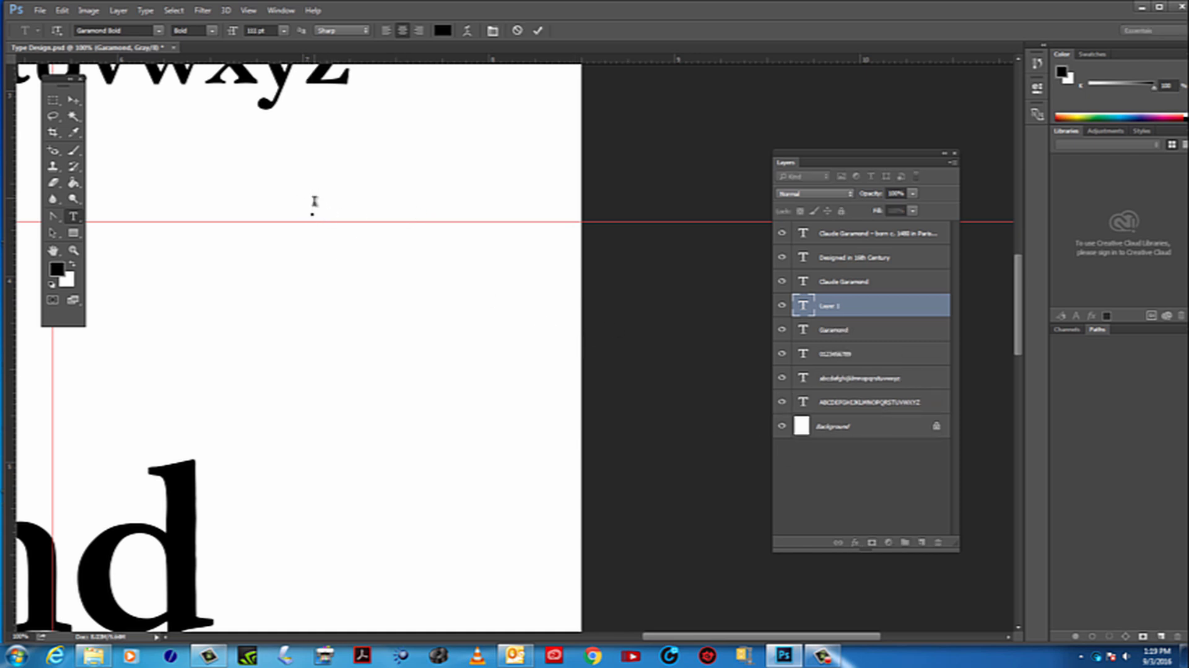
{"action": "left_click", "coordinate": [61, 11]}
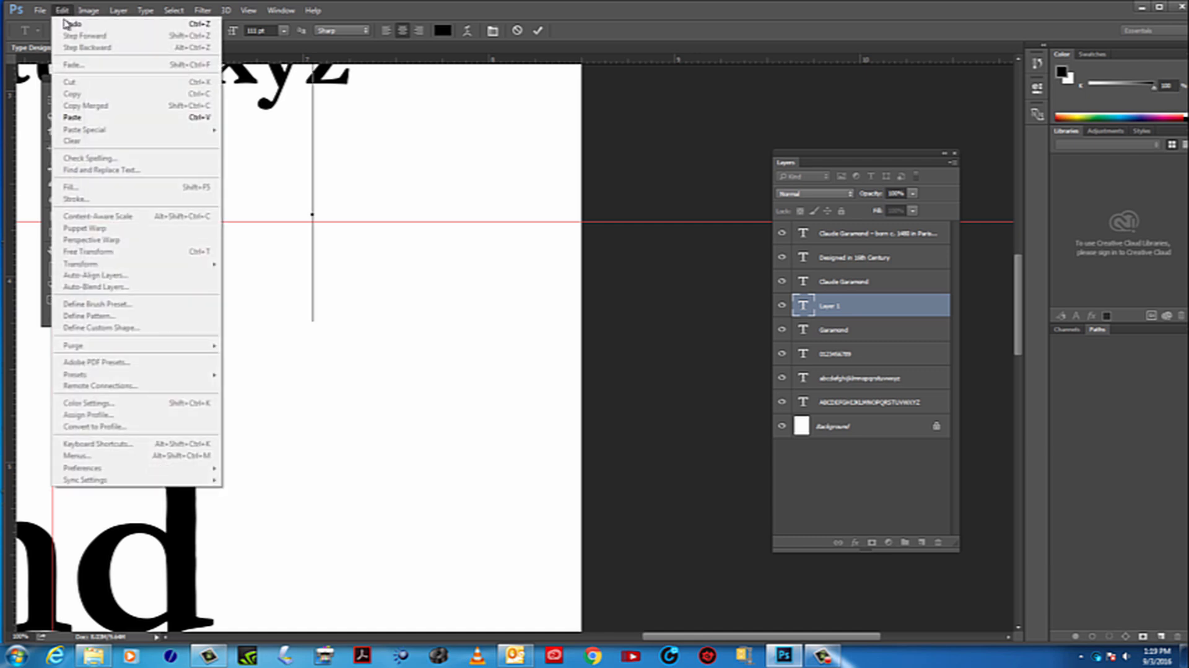
{"action": "left_click", "coordinate": [85, 118]}
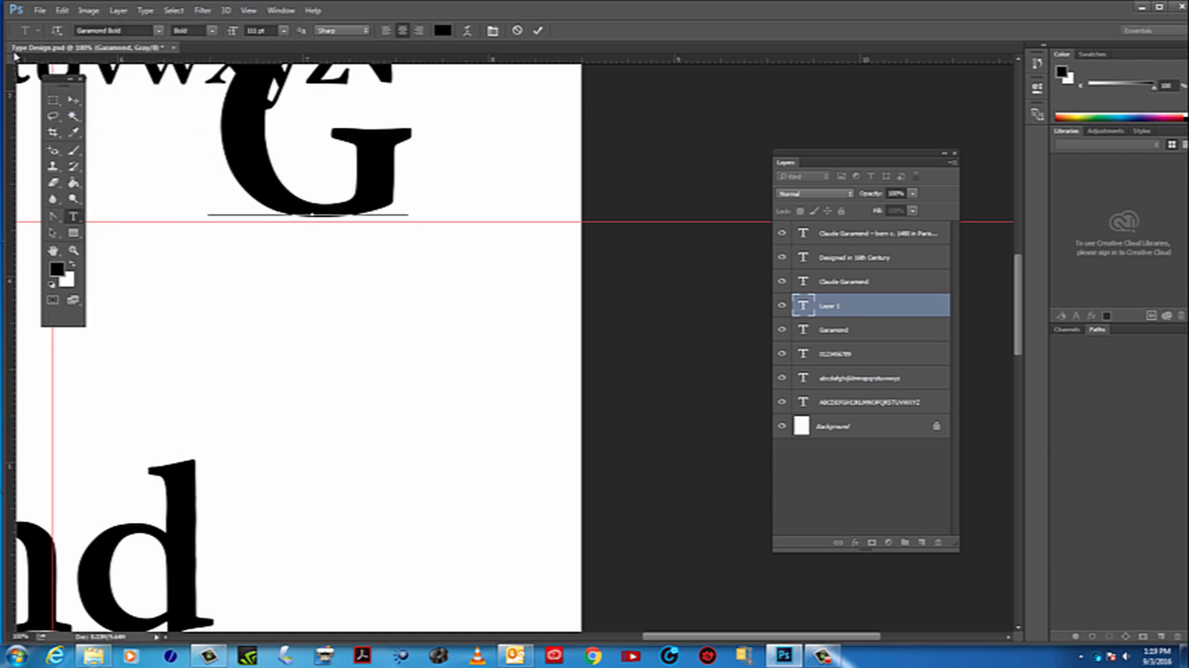
{"action": "left_click_drag", "start_coordinate": [379, 190], "coordinate": [466, 322]}
Hide and reshow the new G layer, and examine how the letter sits on the whole page
{"action": "left_click", "coordinate": [783, 307]}
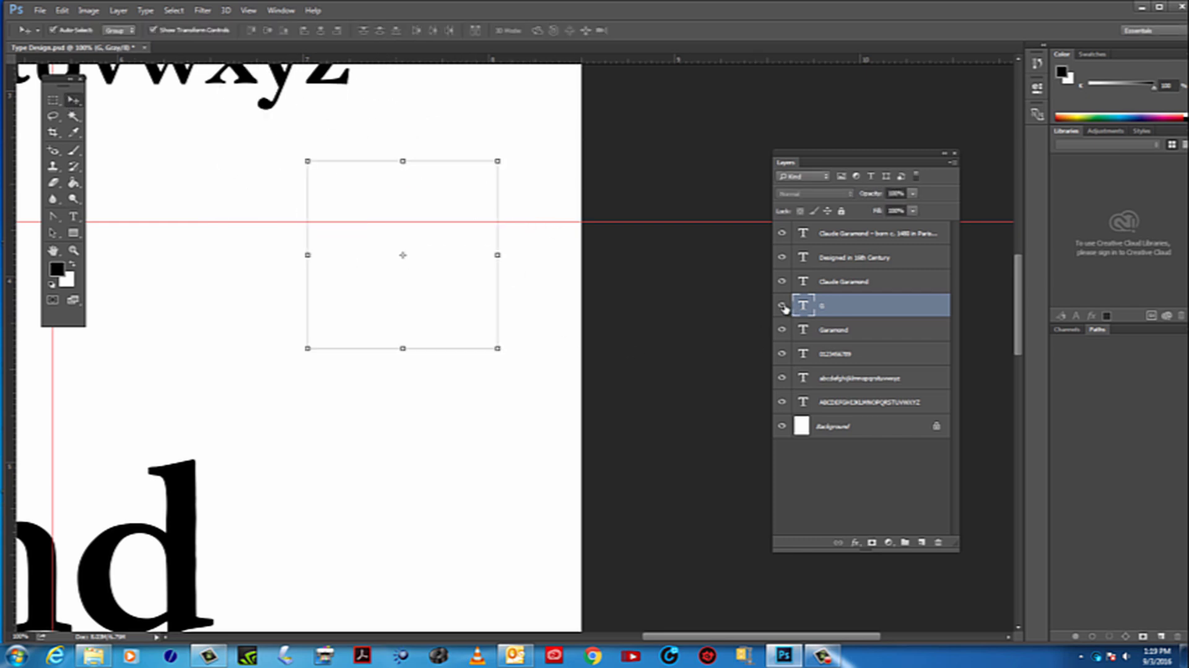
{"action": "left_click", "coordinate": [783, 307]}
{"action": "left_click", "coordinate": [783, 306]}
{"action": "left_click", "coordinate": [783, 307]}
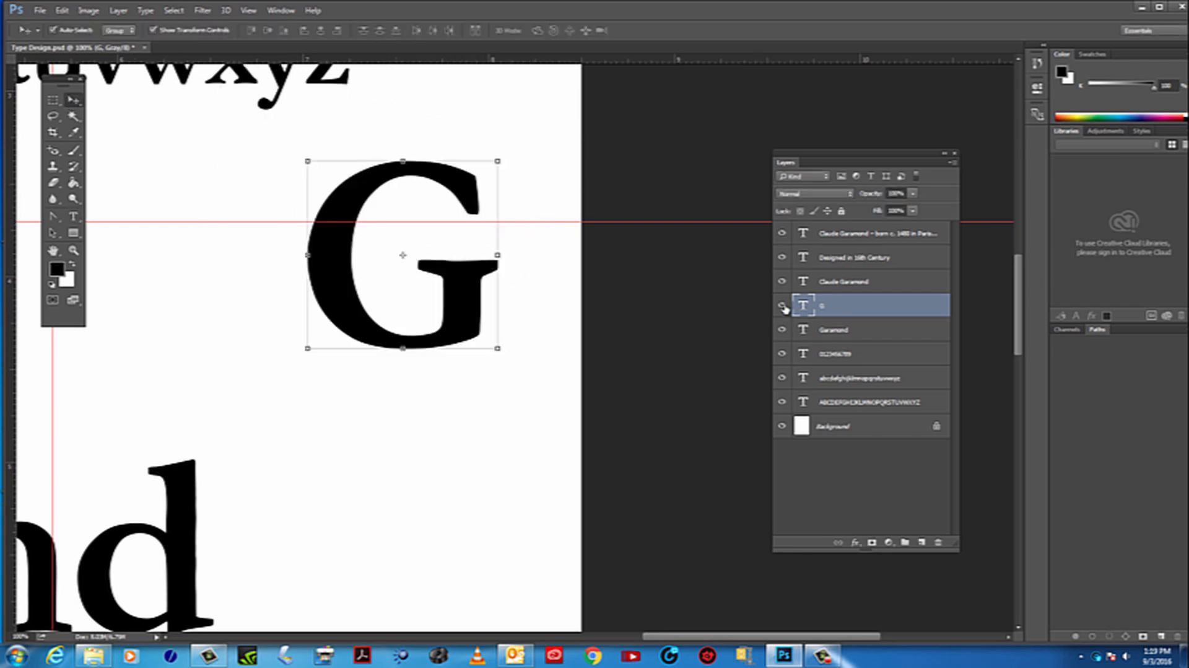
{"action": "left_click", "coordinate": [74, 251]}
{"action": "left_click", "coordinate": [322, 387], "text": "alt"}
{"action": "left_click", "coordinate": [321, 386], "text": "alt"}
{"action": "left_click", "coordinate": [322, 386], "text": "alt"}
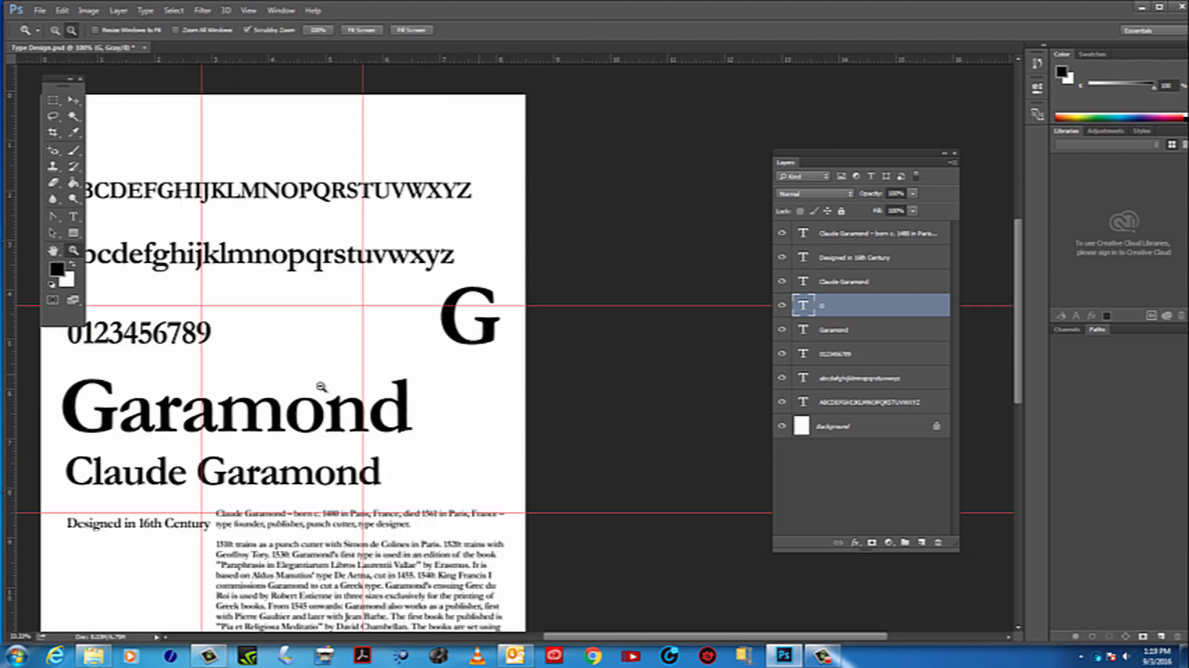
{"action": "left_click", "coordinate": [334, 387], "text": "alt"}
{"action": "left_click", "coordinate": [335, 387], "text": "alt"}
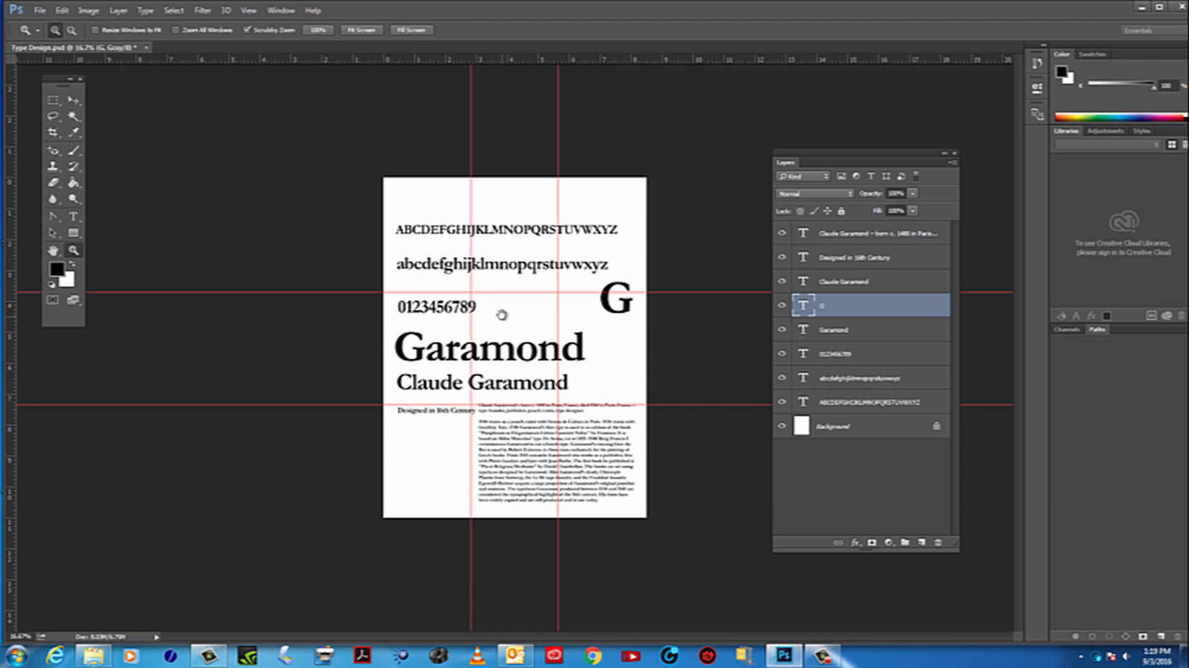
{"action": "left_click", "coordinate": [558, 298]}
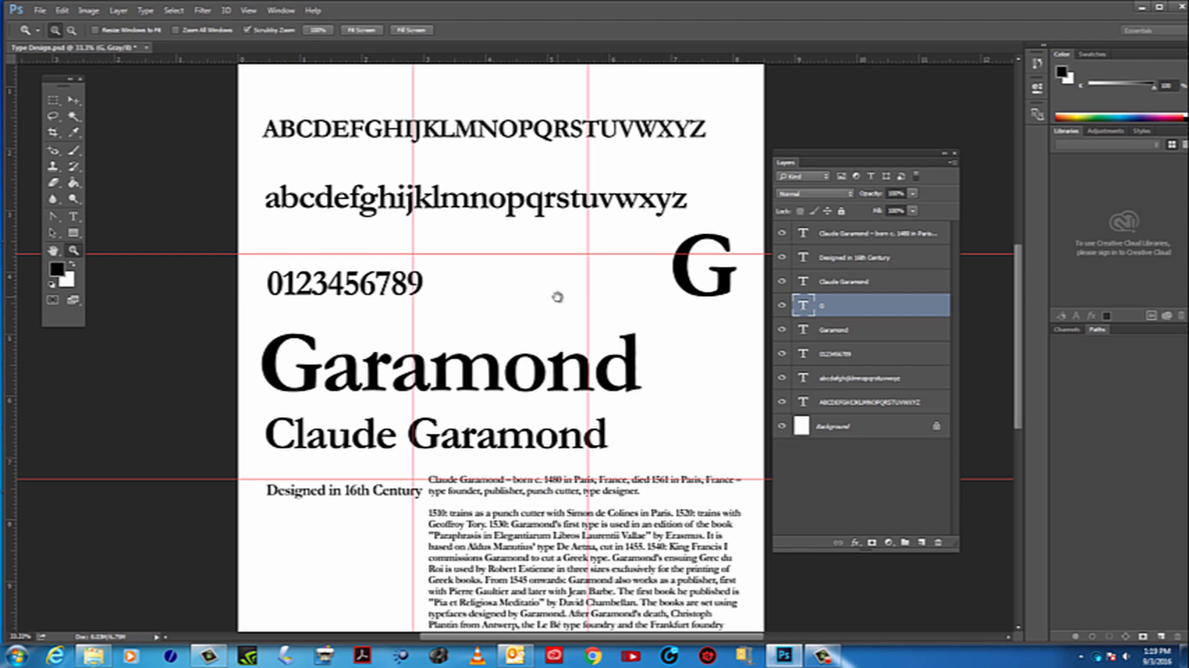
{"action": "left_click_drag", "start_coordinate": [557, 297], "coordinate": [480, 211]}
{"action": "left_click", "coordinate": [478, 244], "text": "alt"}
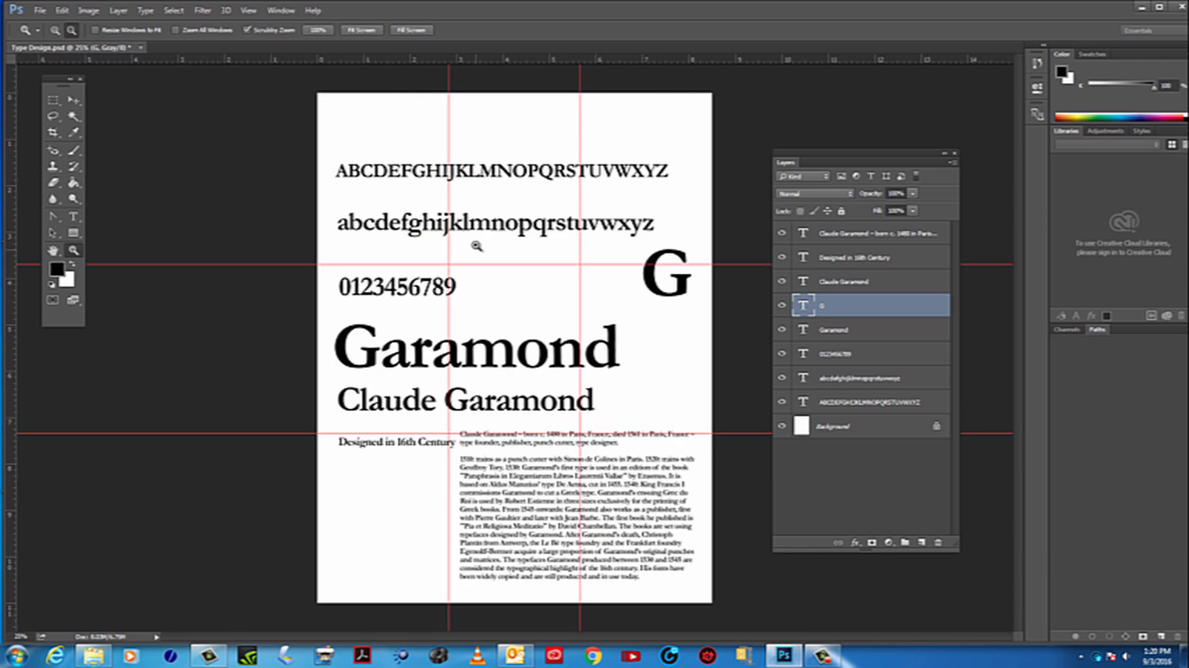
Move the biography text, Garamond title, Claude Garamond line and Designed in 16th Century line up to clear the lower half of the page
{"action": "left_click", "coordinate": [73, 99]}
{"action": "left_click", "coordinate": [640, 508]}
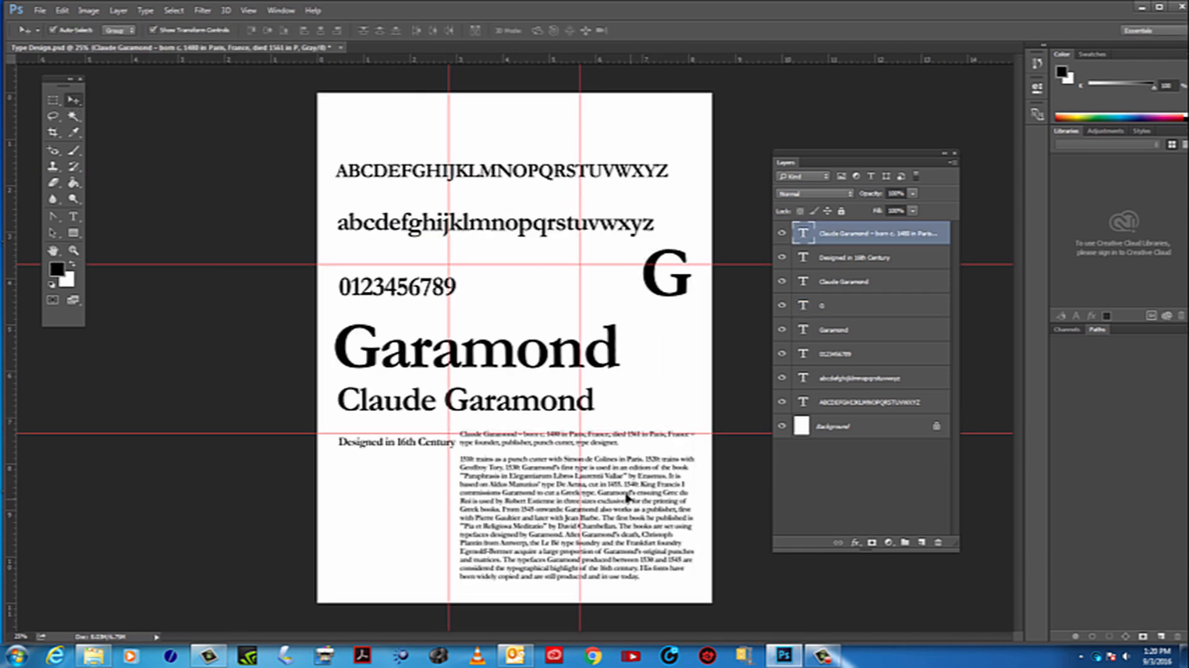
{"action": "left_click_drag", "start_coordinate": [640, 508], "coordinate": [450, 140]}
{"action": "left_click_drag", "start_coordinate": [533, 357], "coordinate": [483, 268]}
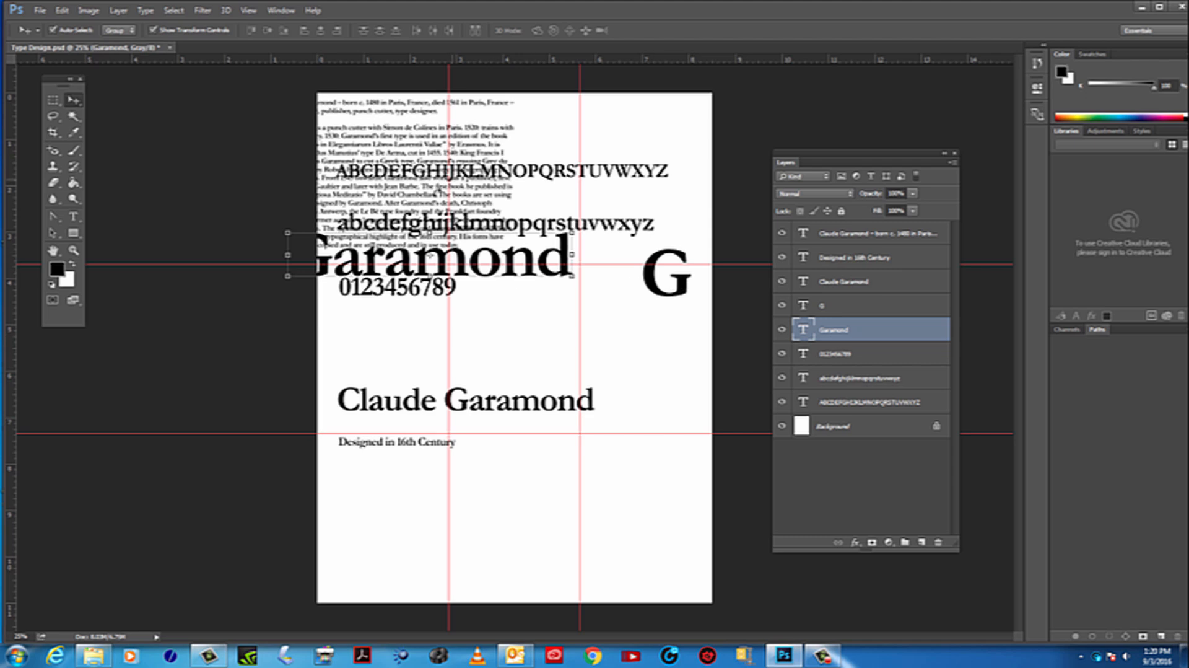
{"action": "left_click_drag", "start_coordinate": [515, 399], "coordinate": [484, 297]}
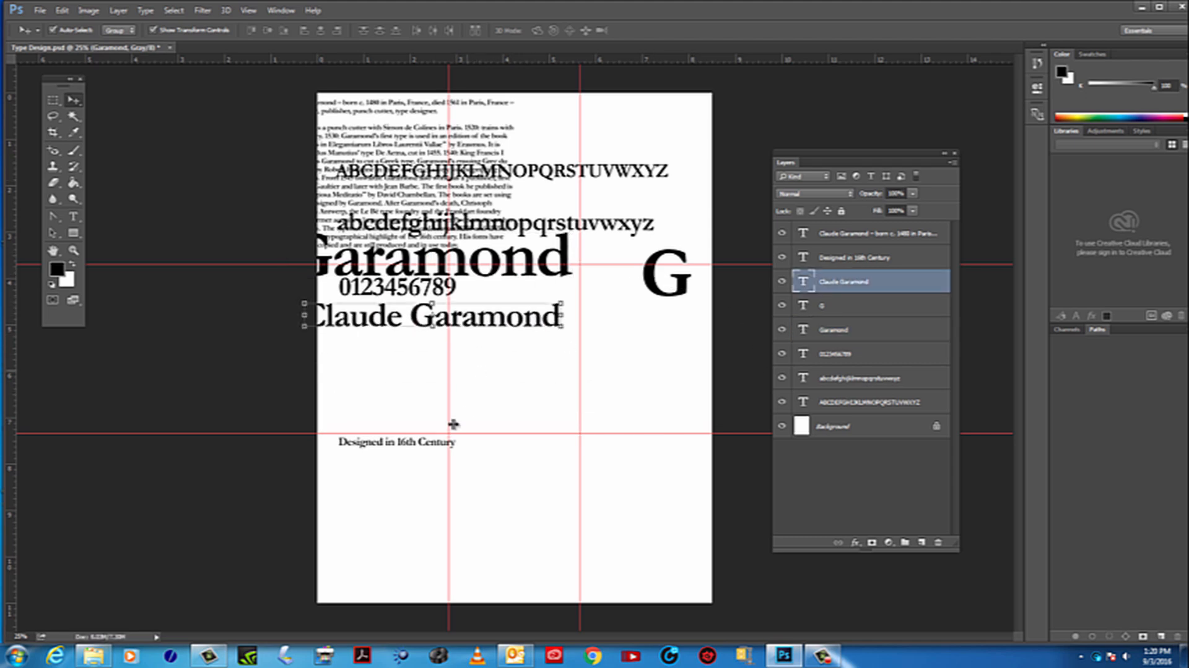
{"action": "left_click_drag", "start_coordinate": [445, 449], "coordinate": [438, 361]}
Move the G onto the intersection of the right vertical guide and the lower horizontal guide
{"action": "left_click", "coordinate": [661, 297]}
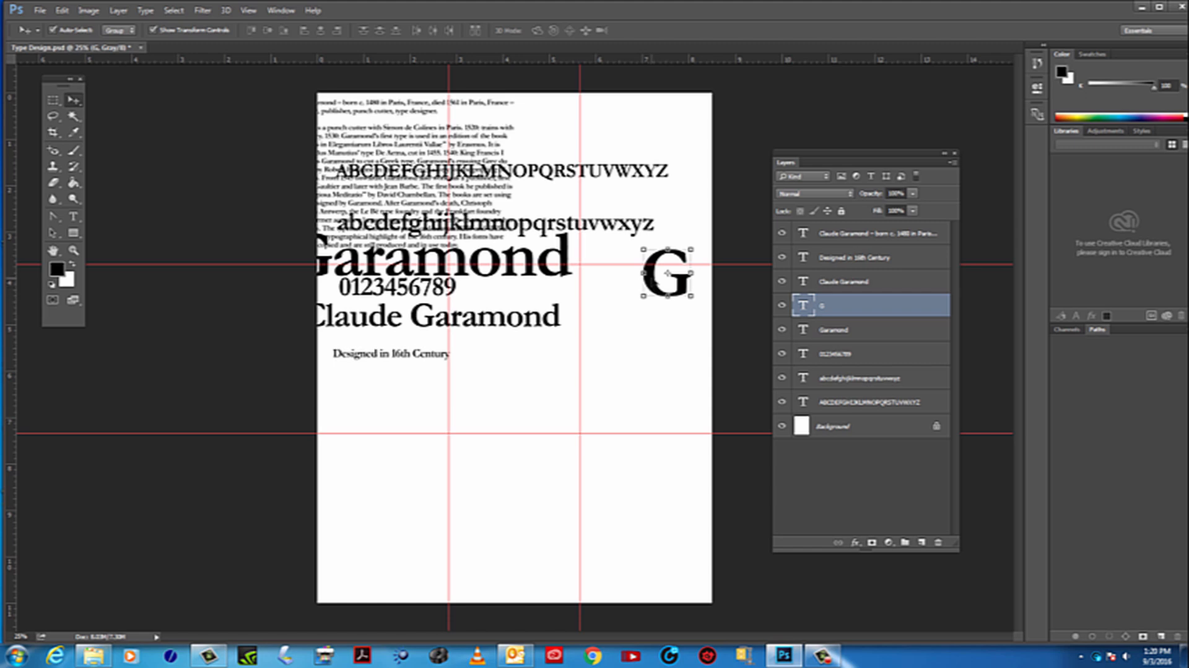
{"action": "left_click_drag", "start_coordinate": [667, 273], "coordinate": [580, 412]}
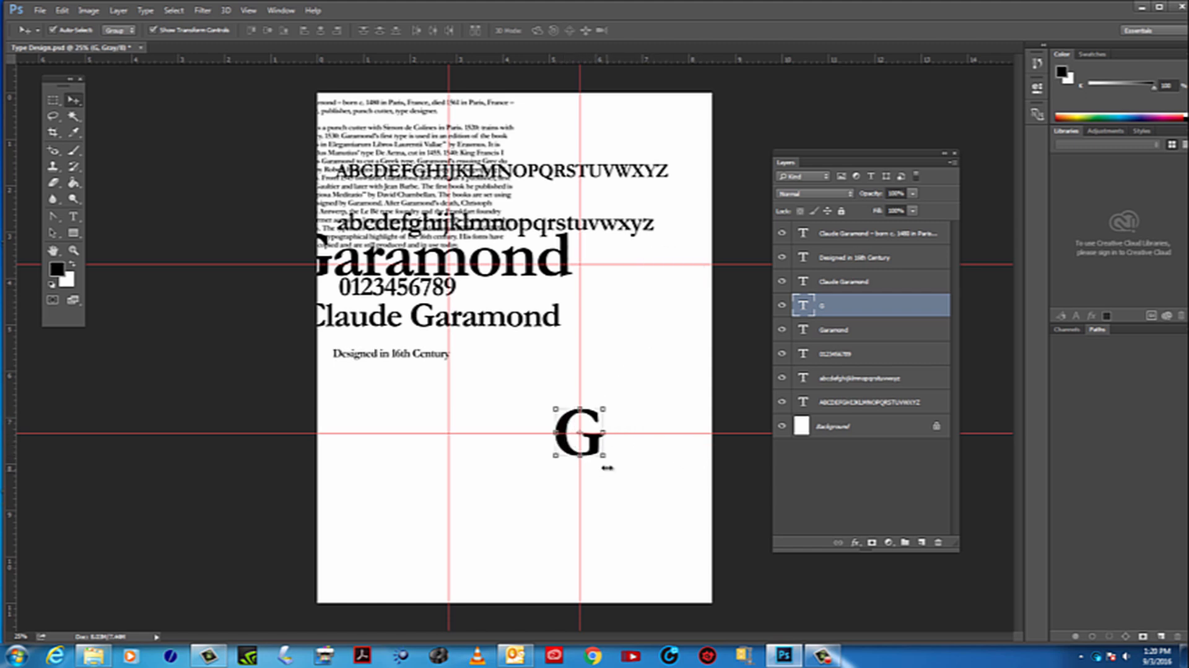
{"action": "left_click_drag", "start_coordinate": [604, 457], "coordinate": [620, 488]}
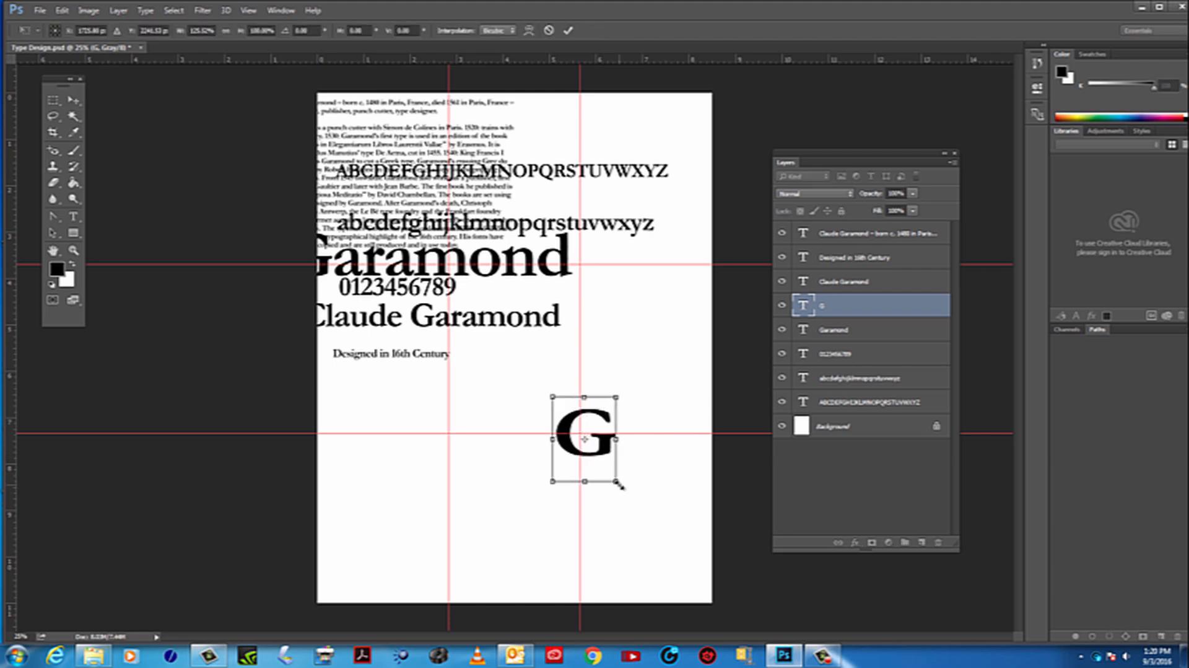
{"action": "key", "text": "Escape"}
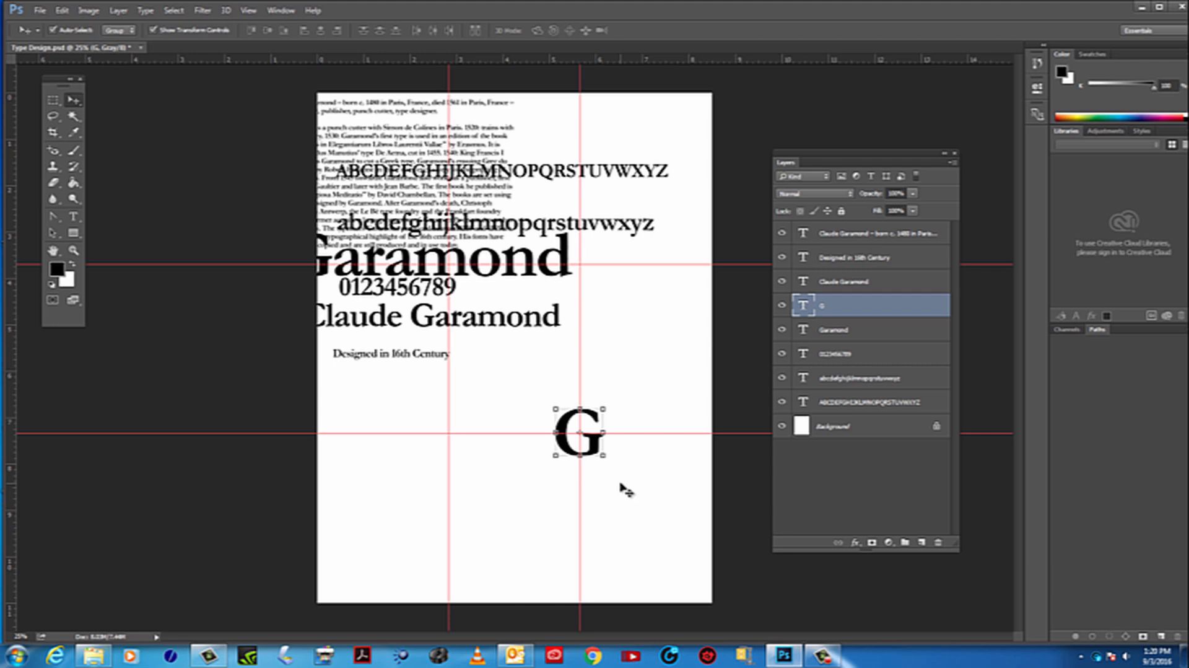
{"action": "left_click_drag", "start_coordinate": [606, 457], "coordinate": [616, 485]}
{"action": "key", "text": "Escape"}
Scale the G up to about 428% and center it over the intersection of the right vertical and lower horizontal guides
{"action": "left_click_drag", "start_coordinate": [604, 456], "coordinate": [742, 604]}
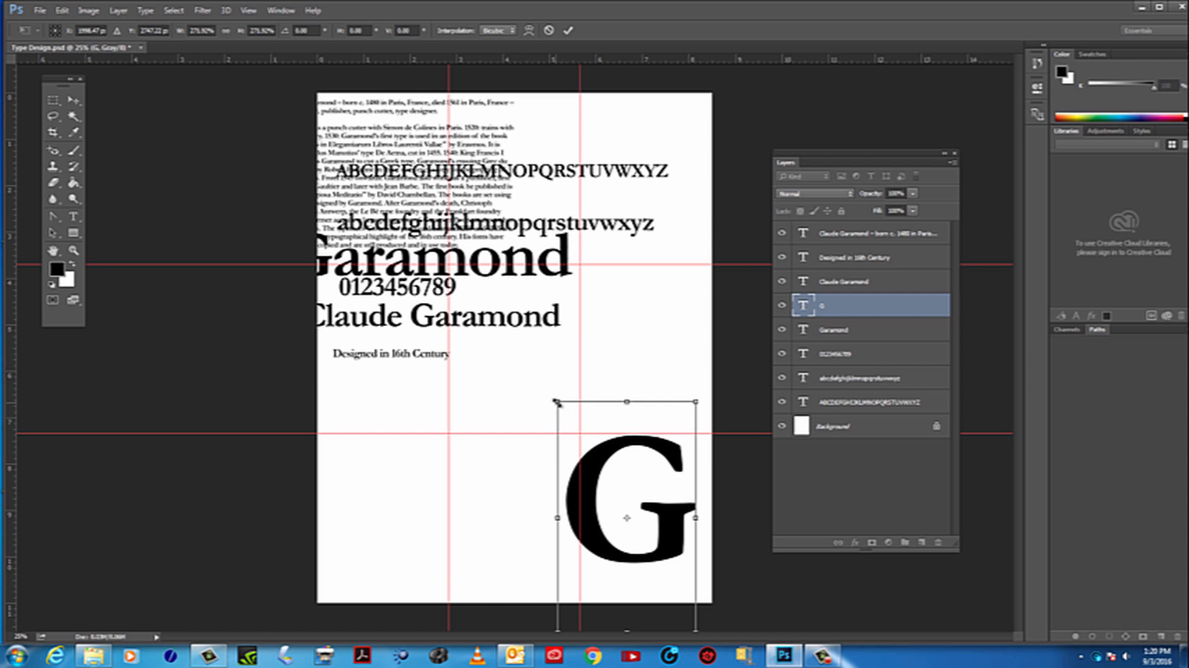
{"action": "left_click_drag", "start_coordinate": [557, 401], "coordinate": [476, 270]}
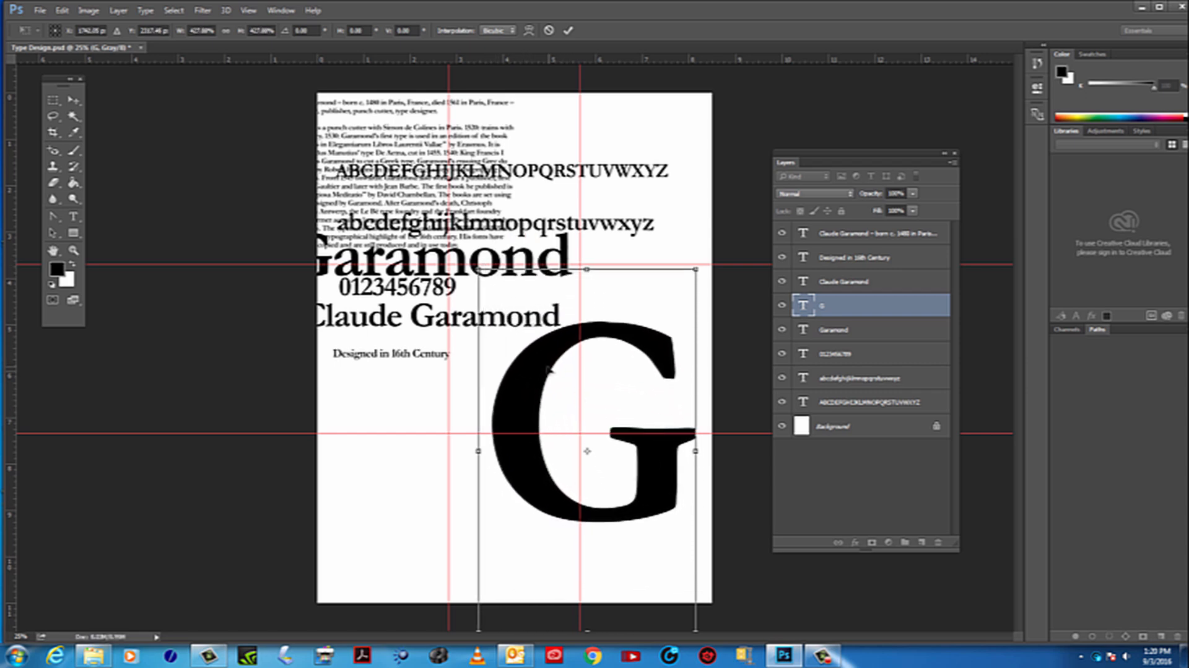
{"action": "left_click_drag", "start_coordinate": [540, 373], "coordinate": [533, 379]}
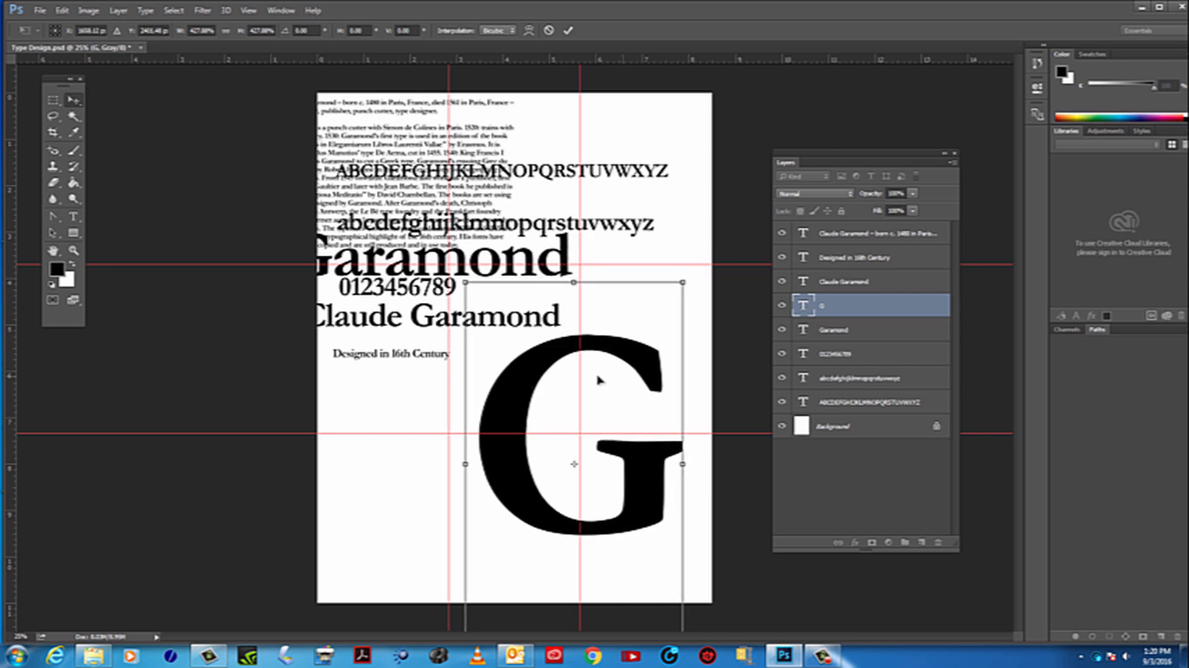
{"action": "key", "text": "Return"}
{"action": "left_click", "coordinate": [738, 358]}
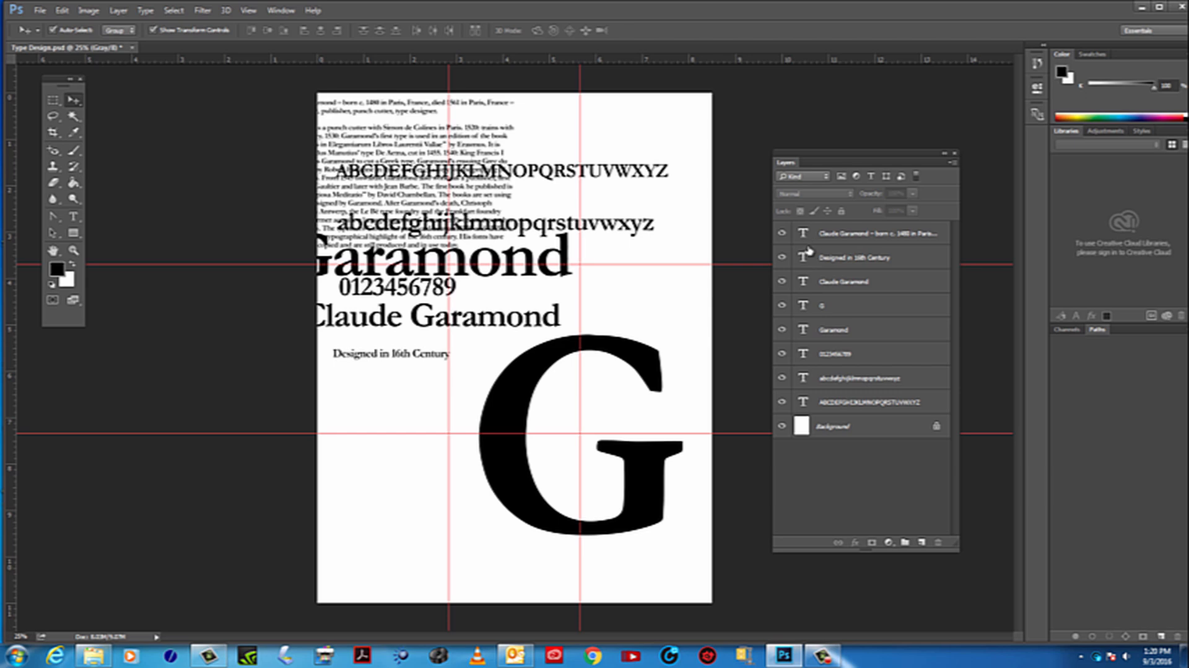
Move the G layer to the top of the layer stack, toggling its visibility to check it
{"action": "left_click", "coordinate": [782, 305]}
{"action": "left_click", "coordinate": [782, 304]}
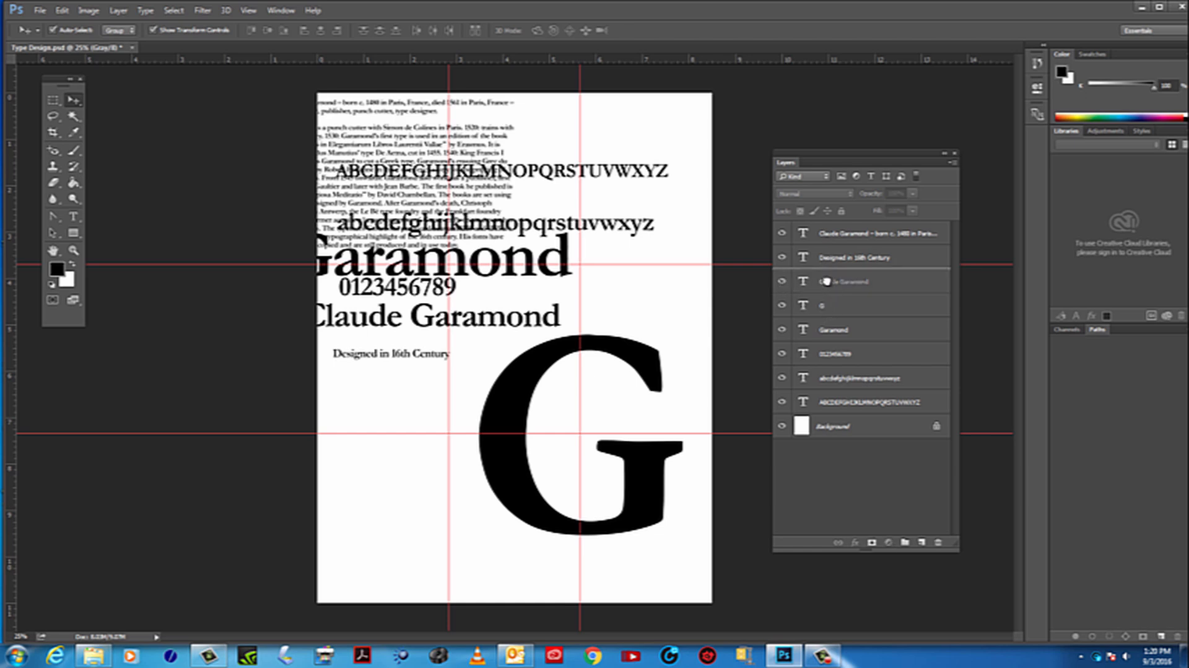
{"action": "left_click", "coordinate": [843, 311]}
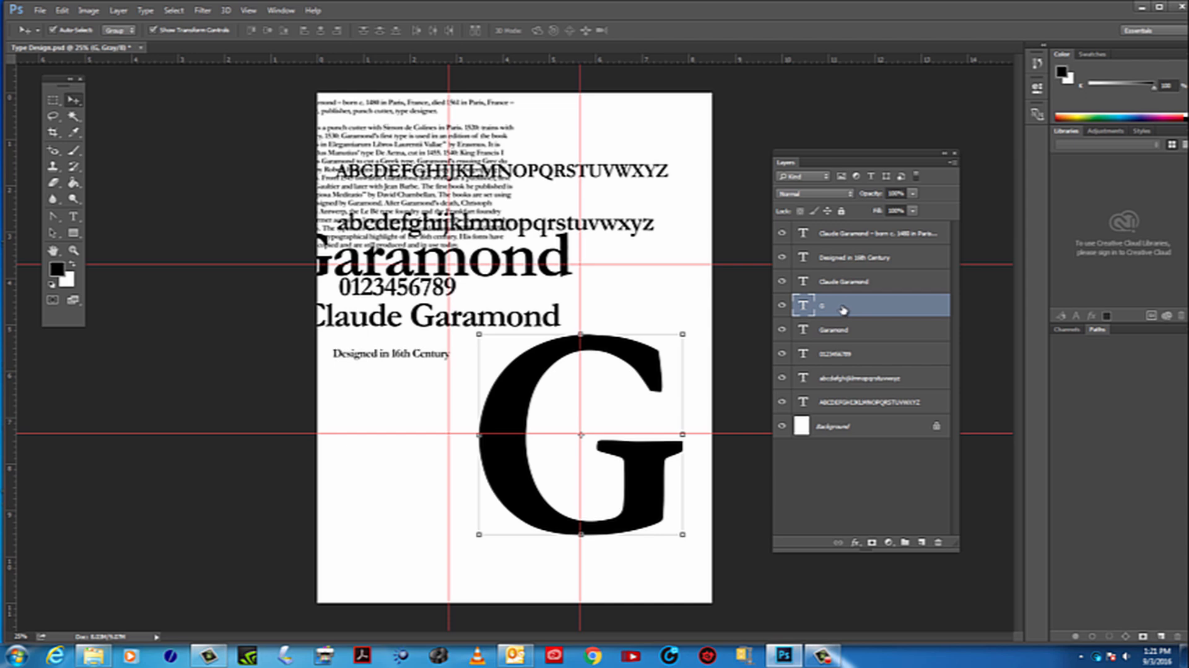
{"action": "left_click_drag", "start_coordinate": [844, 306], "coordinate": [843, 234]}
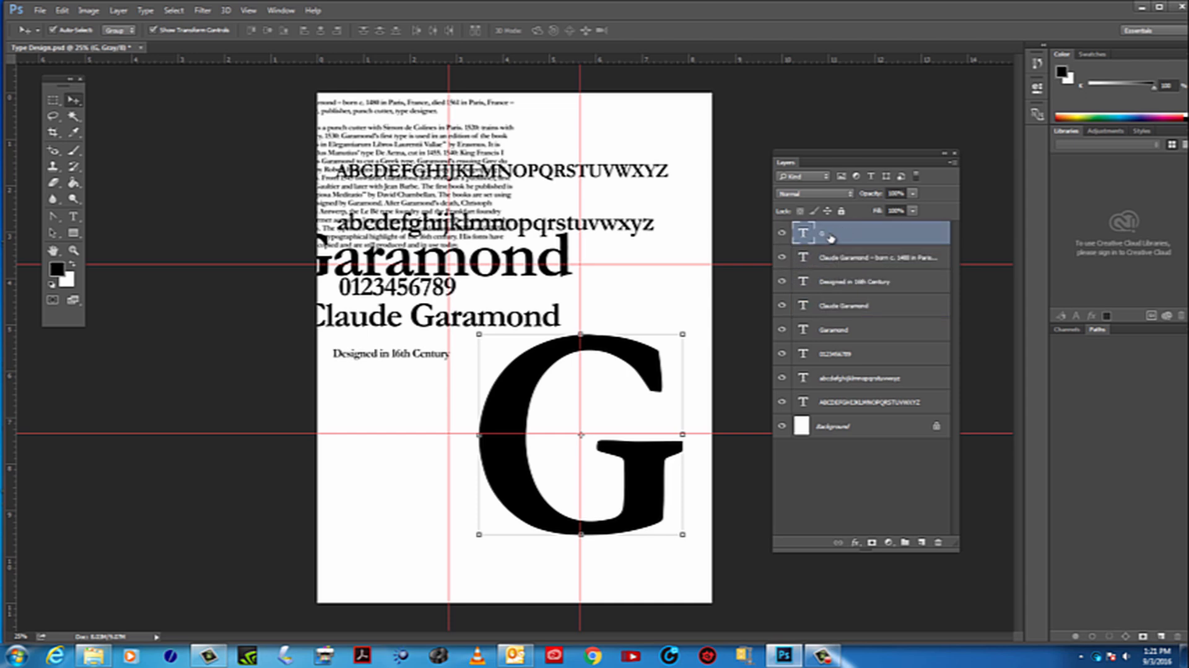
{"action": "left_click", "coordinate": [783, 234]}
{"action": "left_click", "coordinate": [783, 234]}
Enlarge the G slightly further and recenter it on the guide intersection
{"action": "left_click_drag", "start_coordinate": [482, 337], "coordinate": [471, 326]}
{"action": "left_click_drag", "start_coordinate": [454, 271], "coordinate": [444, 253]}
{"action": "left_click_drag", "start_coordinate": [514, 359], "coordinate": [525, 378]}
{"action": "key", "text": "Return"}
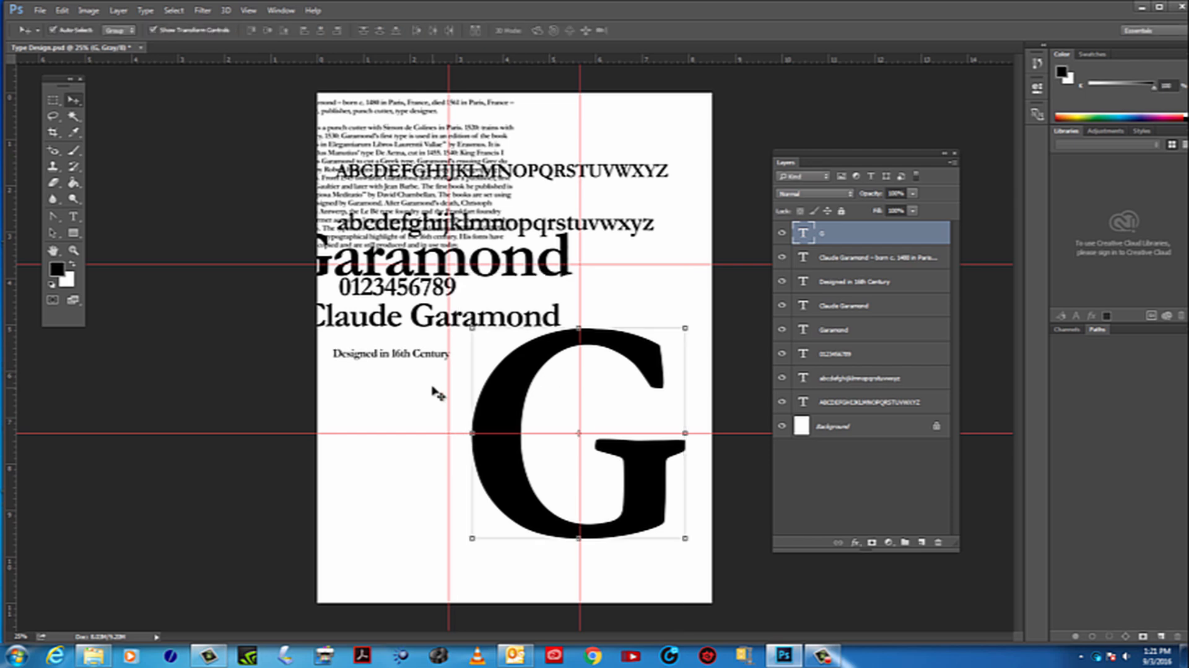
{"action": "left_click", "coordinate": [531, 425]}
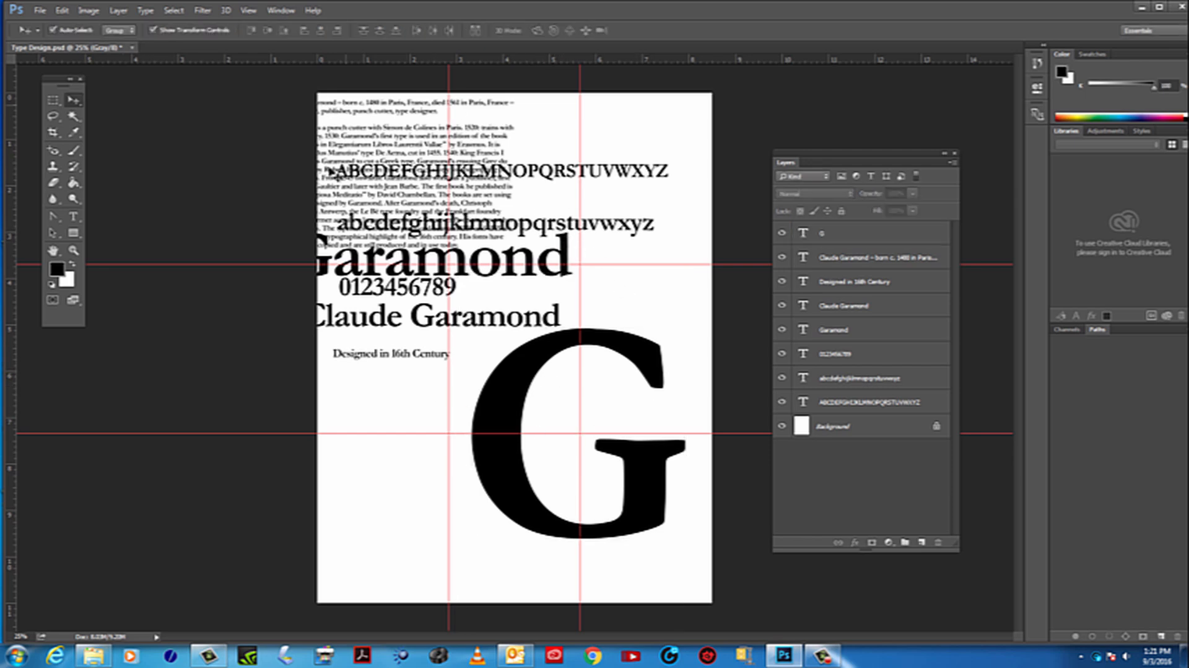
Shift the biography text right so that its left edge sits fully inside the page
{"action": "left_click", "coordinate": [425, 141]}
{"action": "left_click_drag", "start_coordinate": [450, 149], "coordinate": [492, 146]}
{"action": "left_click", "coordinate": [633, 178]}
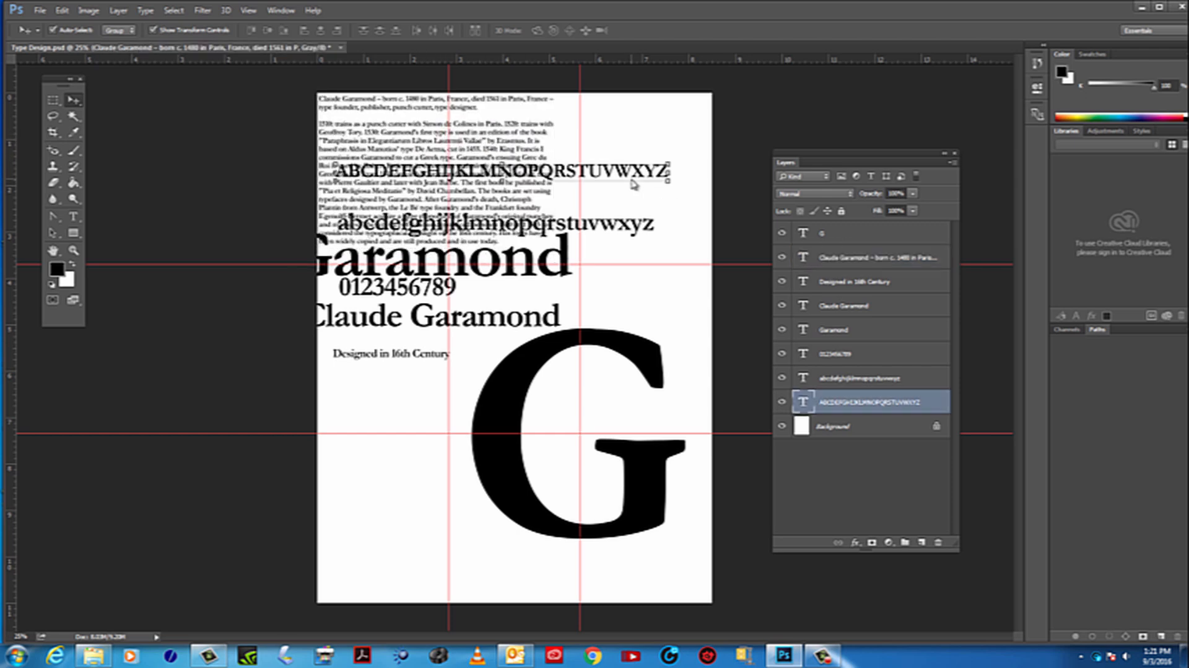
{"action": "left_click", "coordinate": [545, 233]}
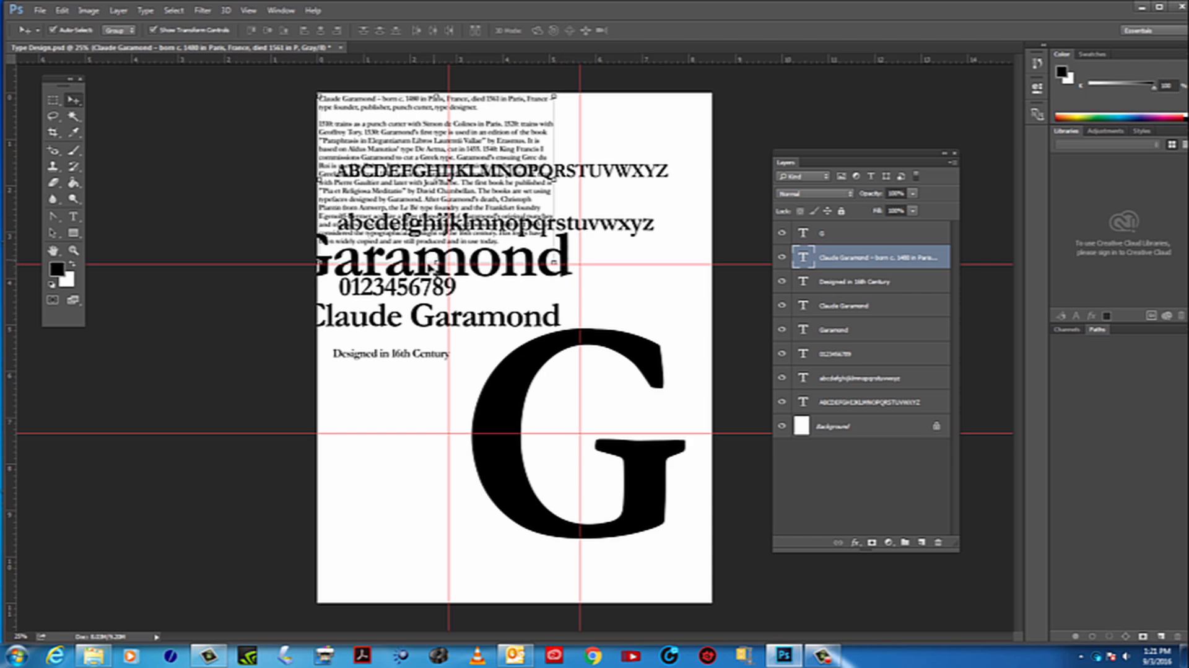
{"action": "left_click", "coordinate": [627, 357]}
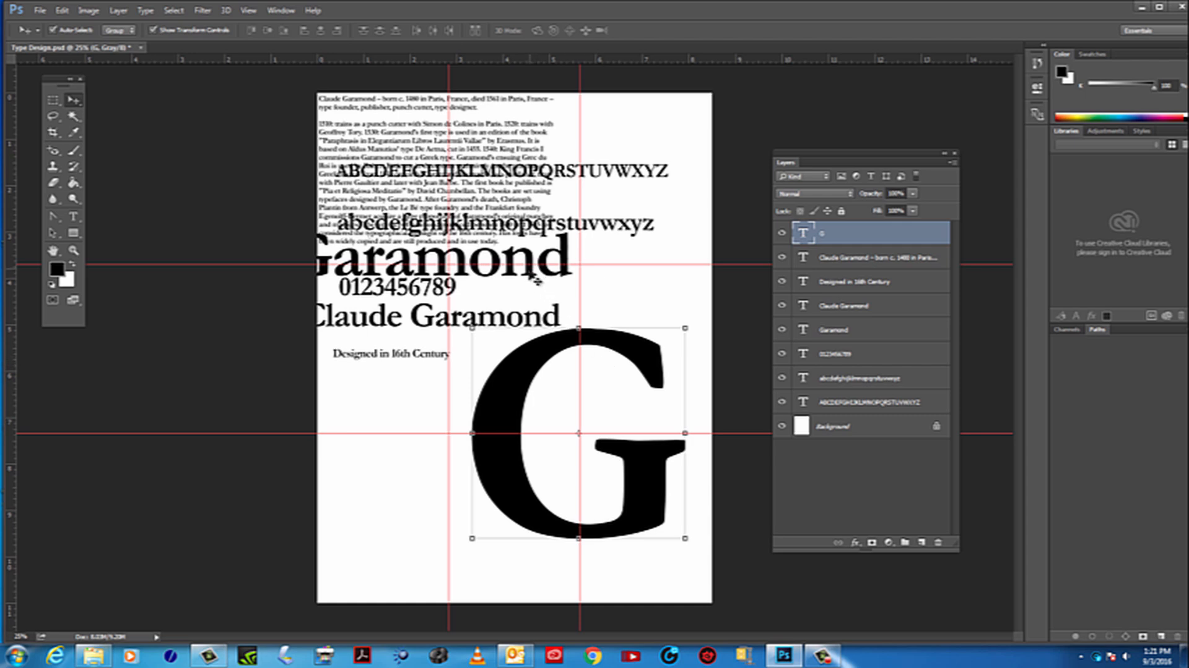
Hide the biography text layer and the uppercase alphabet layer
{"action": "left_click", "coordinate": [469, 146]}
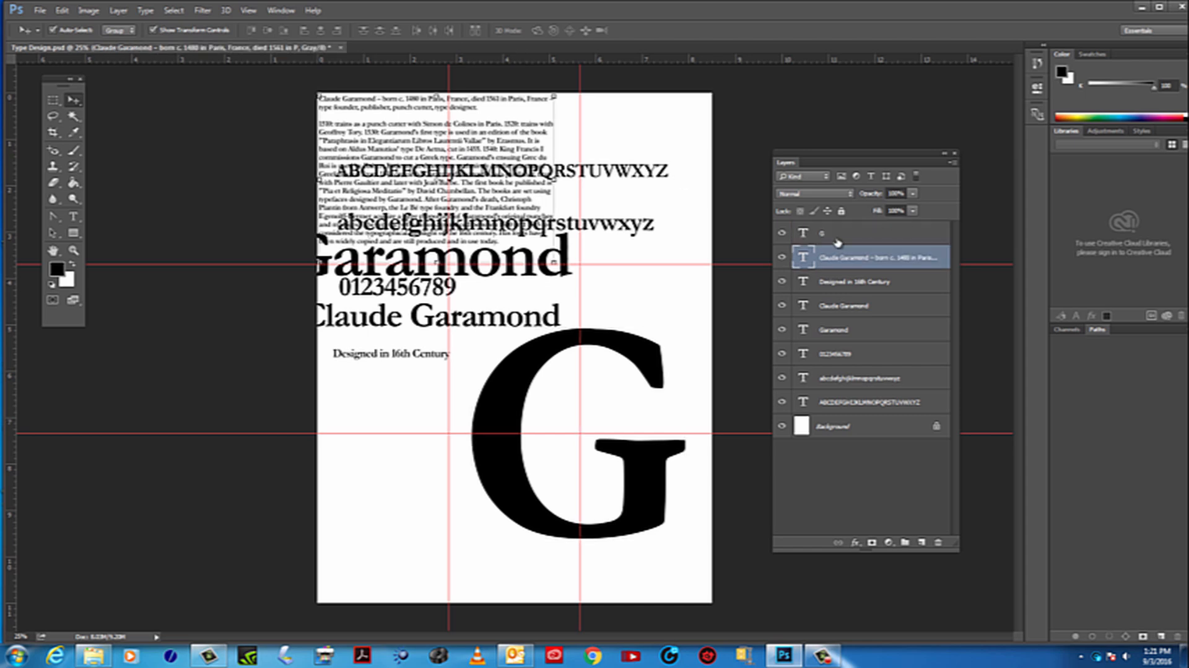
{"action": "left_click", "coordinate": [782, 257]}
{"action": "left_click", "coordinate": [782, 257]}
{"action": "left_click", "coordinate": [783, 258]}
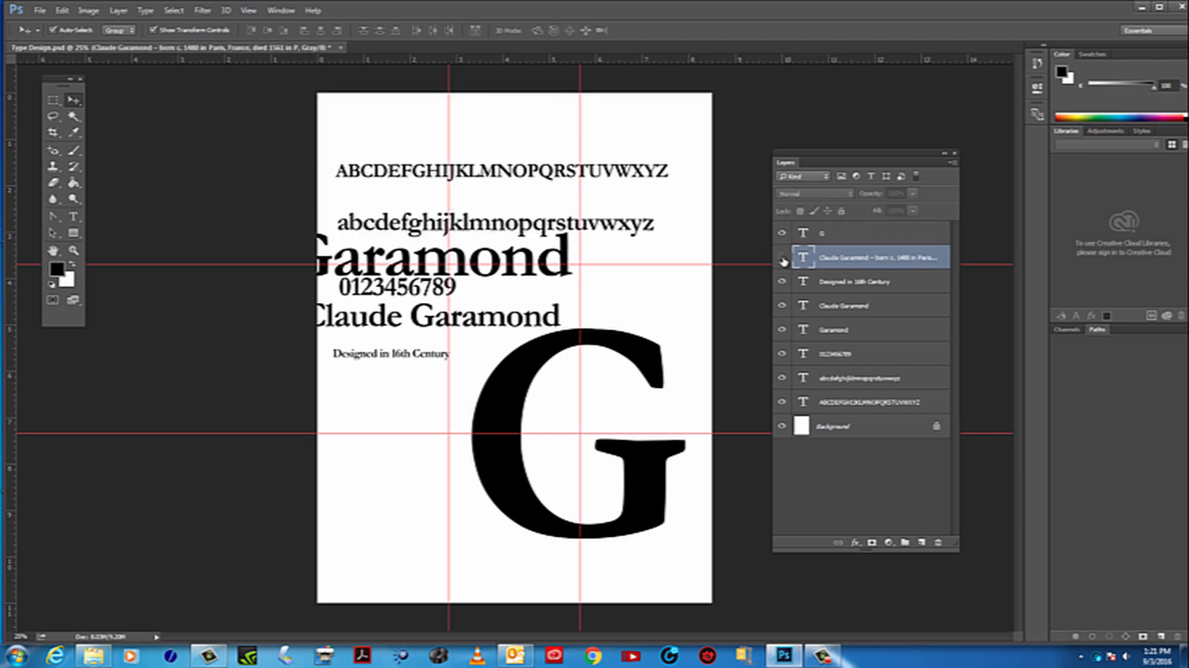
{"action": "left_click", "coordinate": [463, 173]}
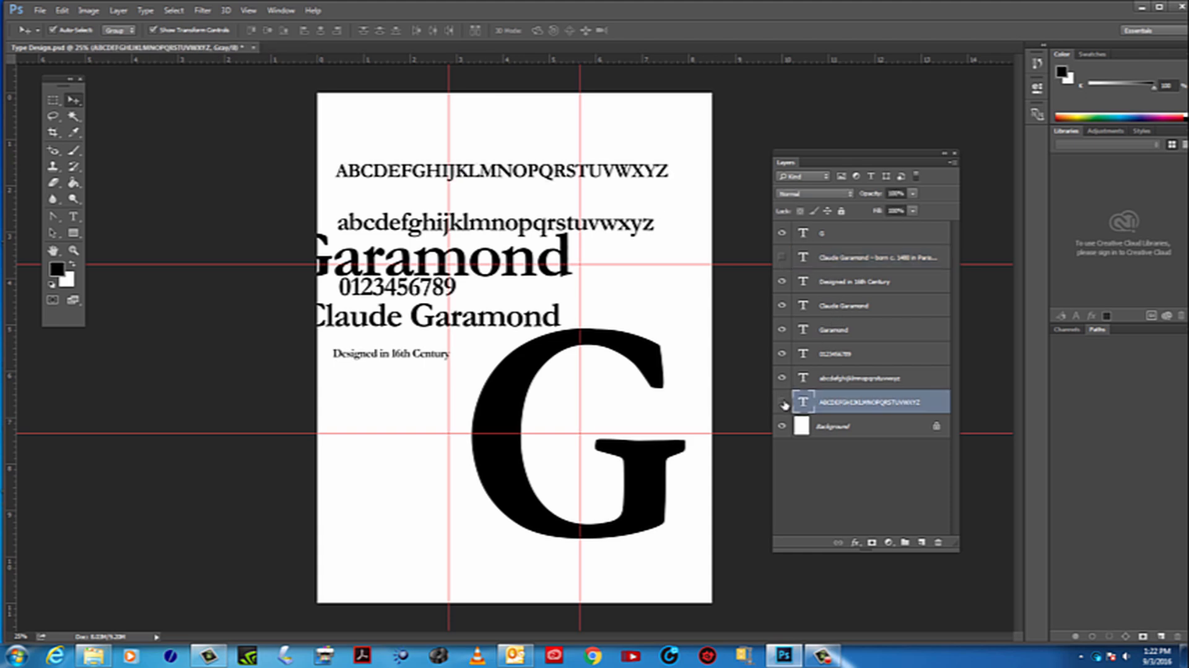
{"action": "left_click", "coordinate": [783, 402]}
{"action": "left_click", "coordinate": [500, 224]}
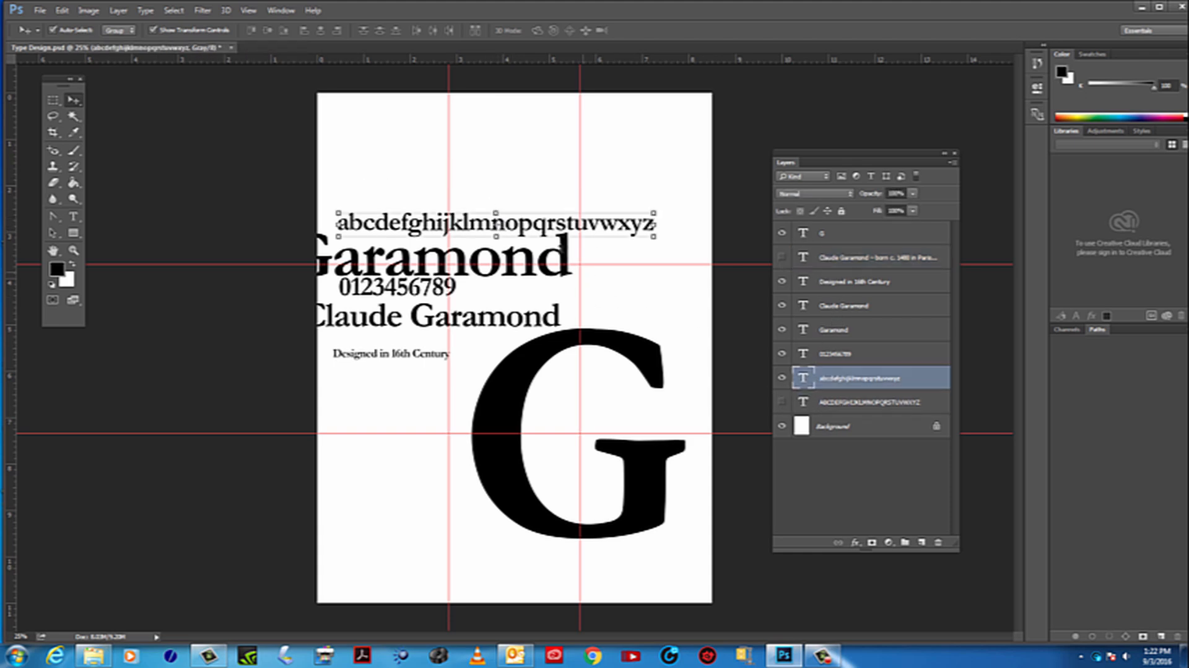
{"action": "left_click", "coordinate": [537, 228]}
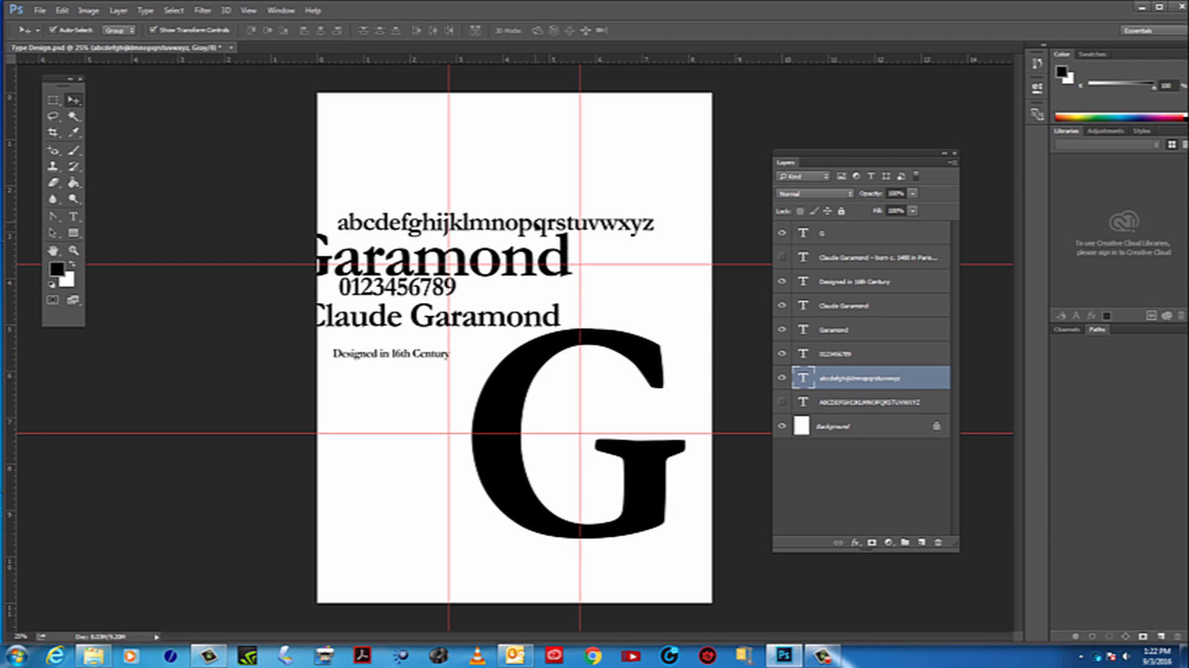
{"action": "left_click", "coordinate": [782, 378]}
{"action": "left_click", "coordinate": [442, 292]}
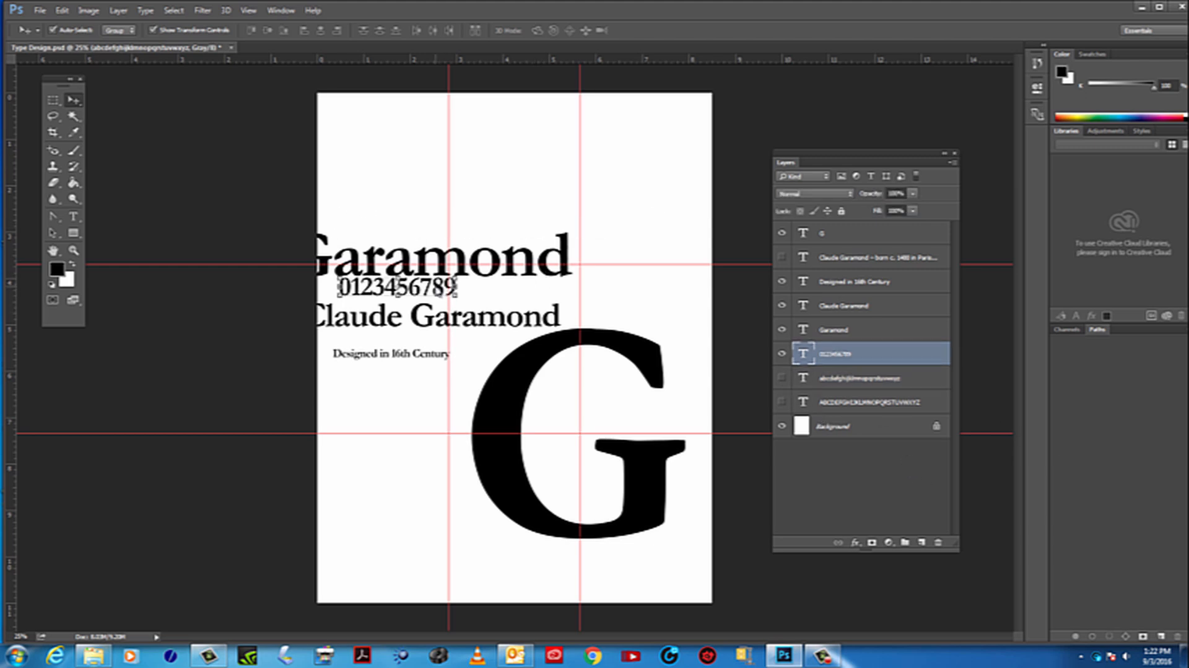
{"action": "left_click", "coordinate": [782, 353]}
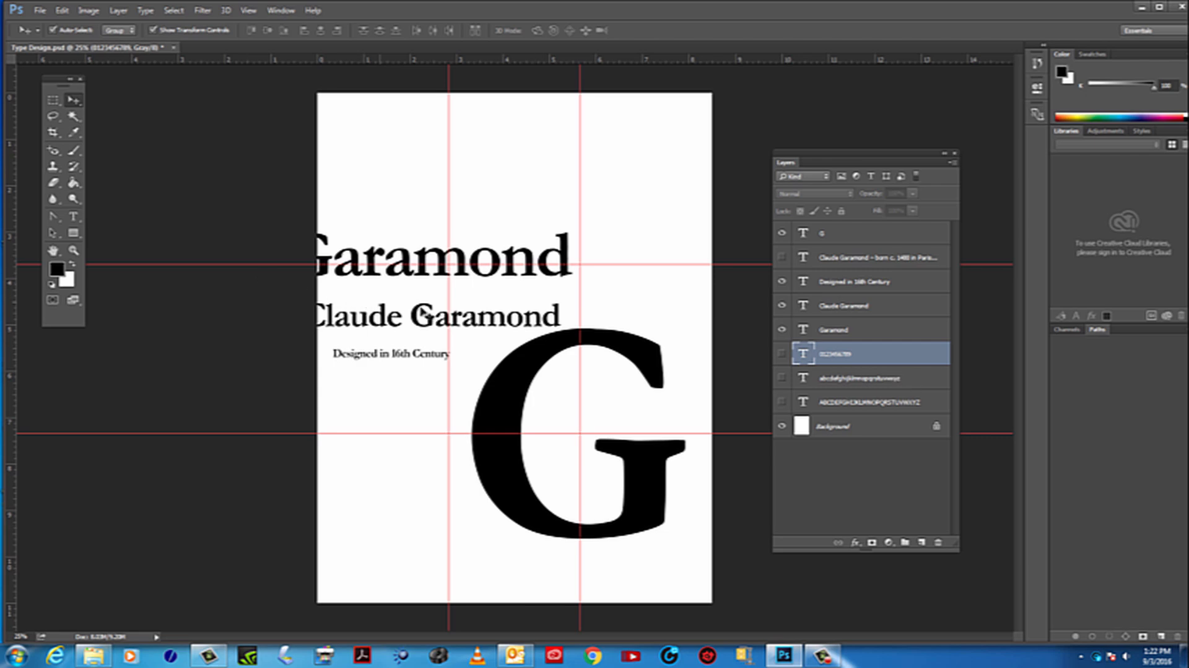
{"action": "left_click", "coordinate": [444, 321]}
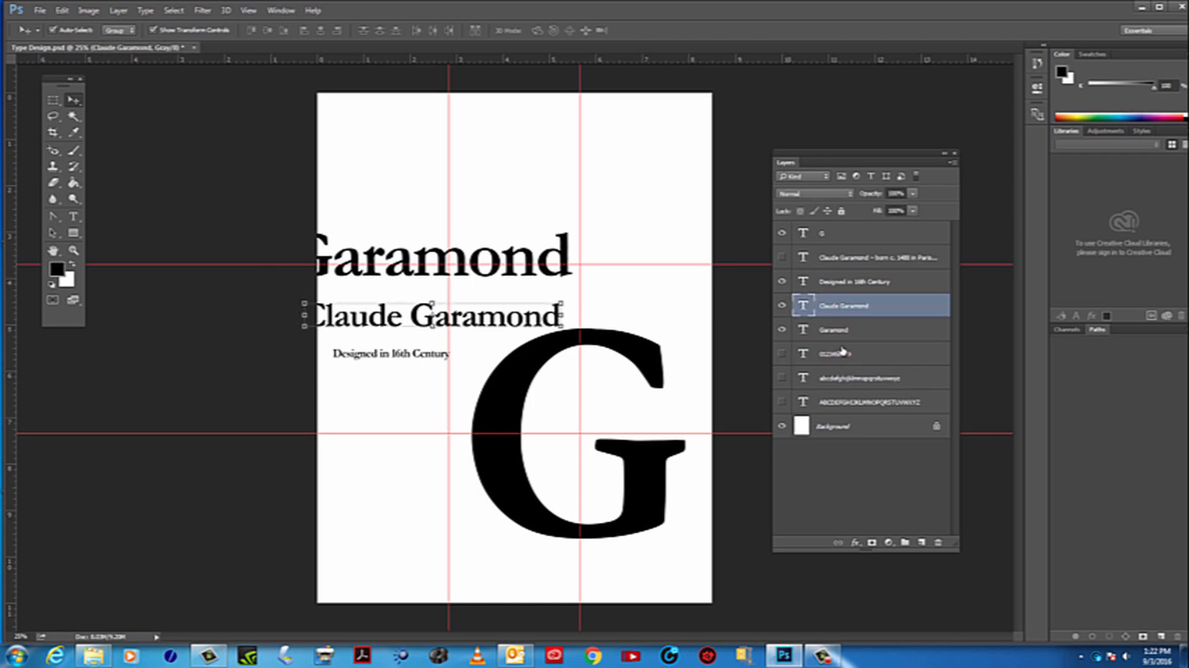
{"action": "left_click", "coordinate": [785, 307]}
{"action": "left_click", "coordinate": [785, 308]}
{"action": "left_click", "coordinate": [786, 308]}
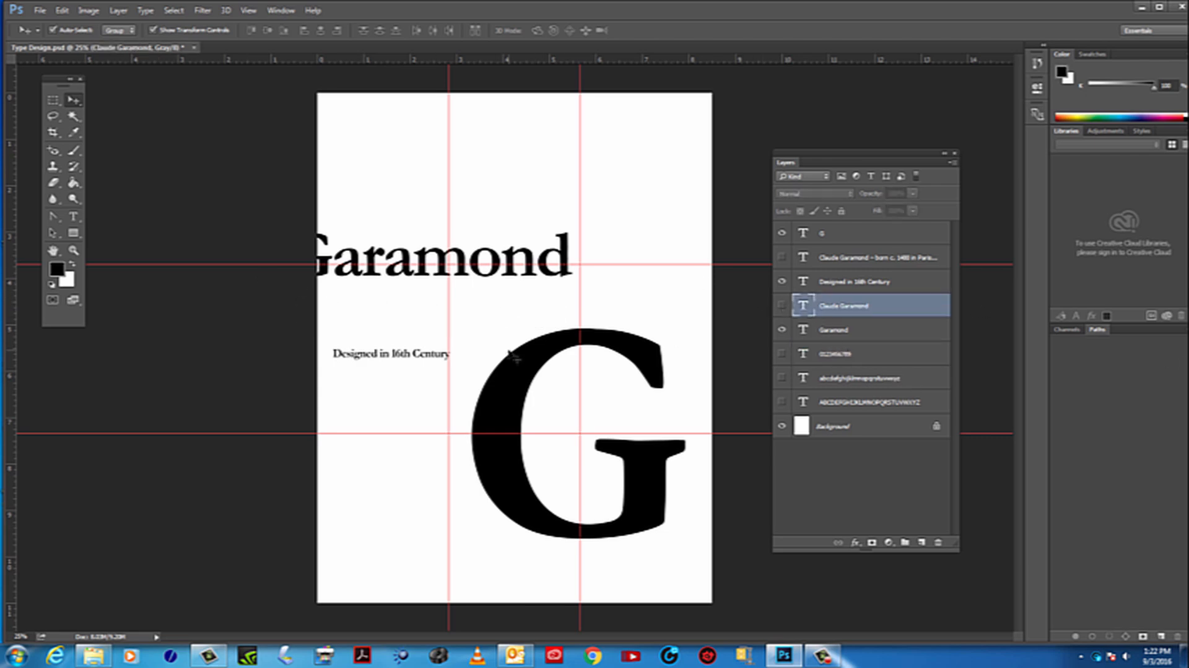
Move Designed in 16th Century near the page's upper left and align the Garamond title's right end with the G's right edge
{"action": "left_click", "coordinate": [344, 355]}
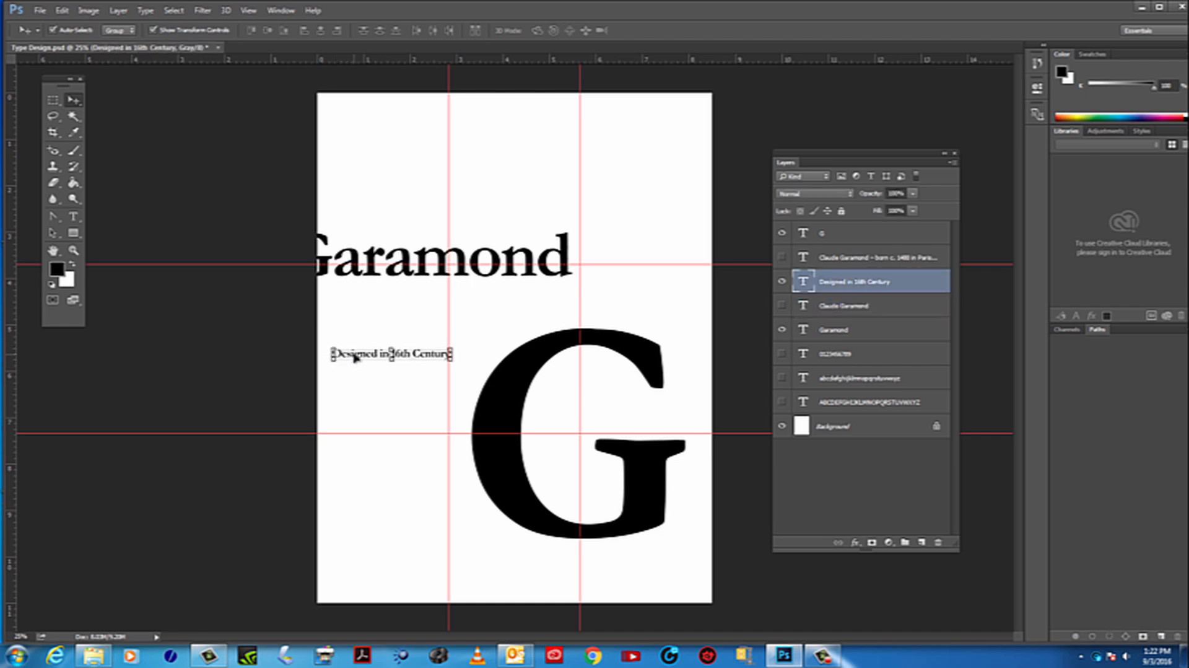
{"action": "left_click_drag", "start_coordinate": [351, 354], "coordinate": [376, 168]}
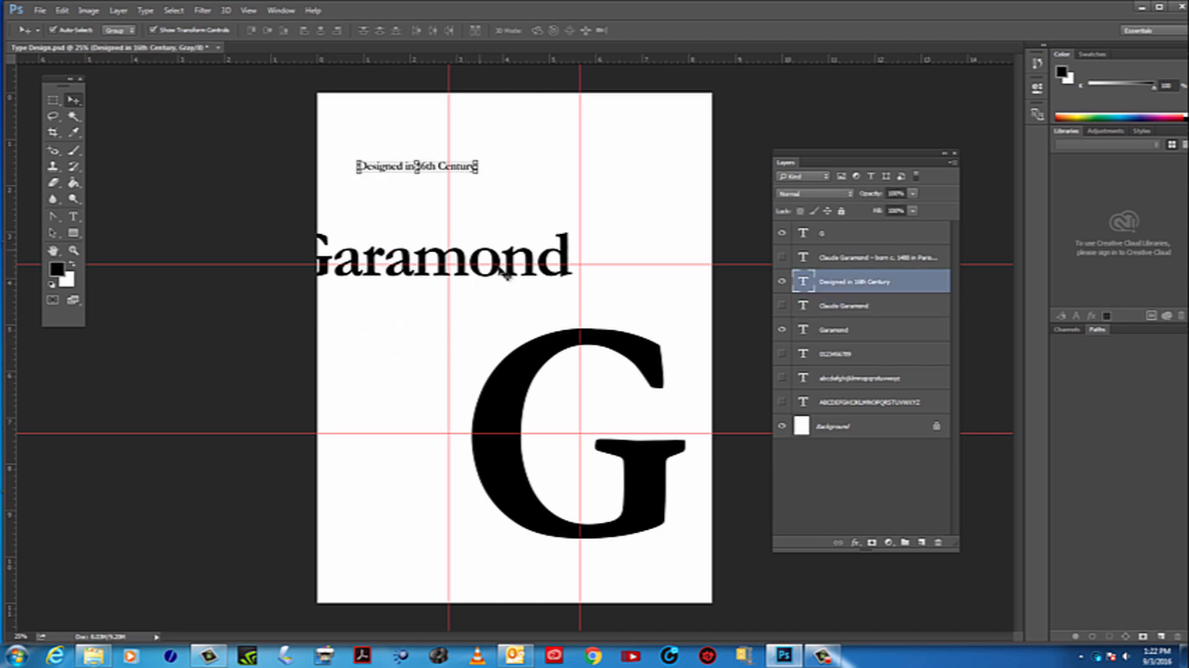
{"action": "left_click_drag", "start_coordinate": [516, 278], "coordinate": [624, 281]}
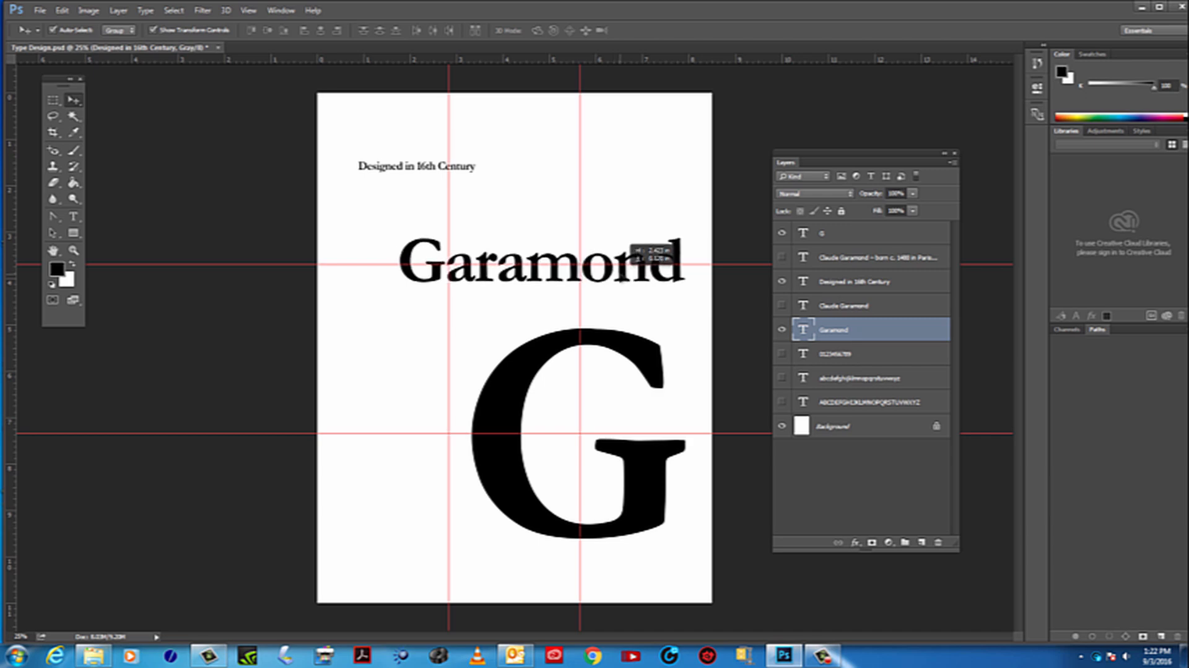
{"action": "left_click_drag", "start_coordinate": [620, 280], "coordinate": [619, 279]}
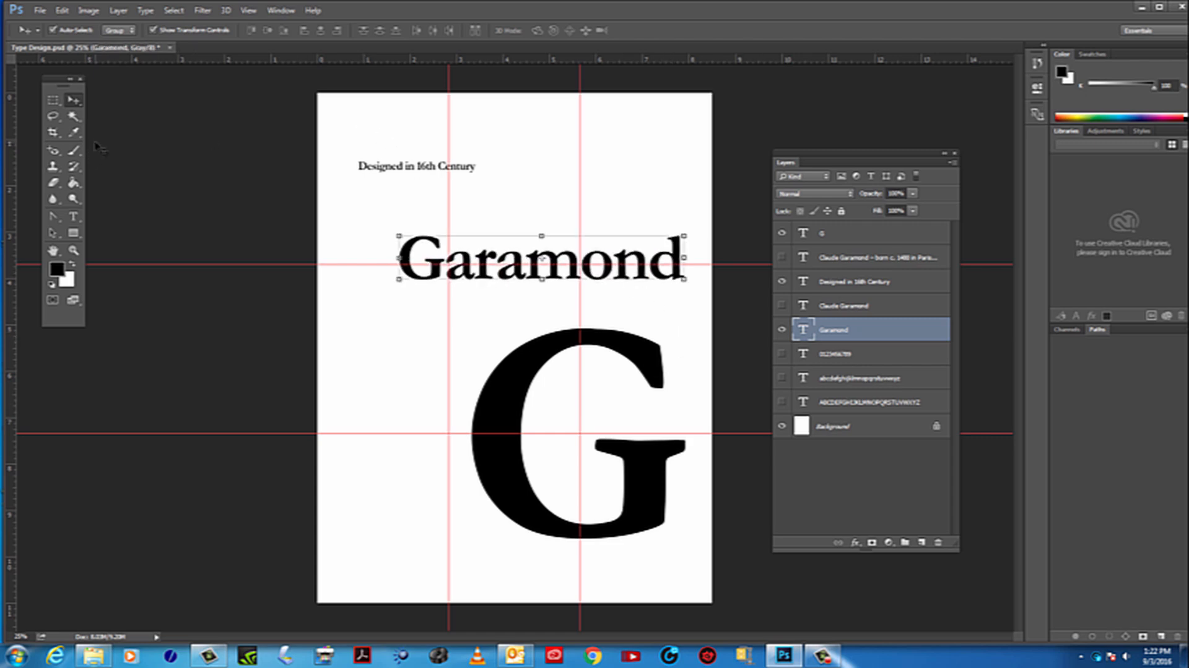
Rotate the Garamond title 90 degrees and place it vertically along the left vertical guide beside the G
{"action": "left_click", "coordinate": [180, 31]}
{"action": "left_click", "coordinate": [180, 34]}
{"action": "left_click", "coordinate": [695, 227]}
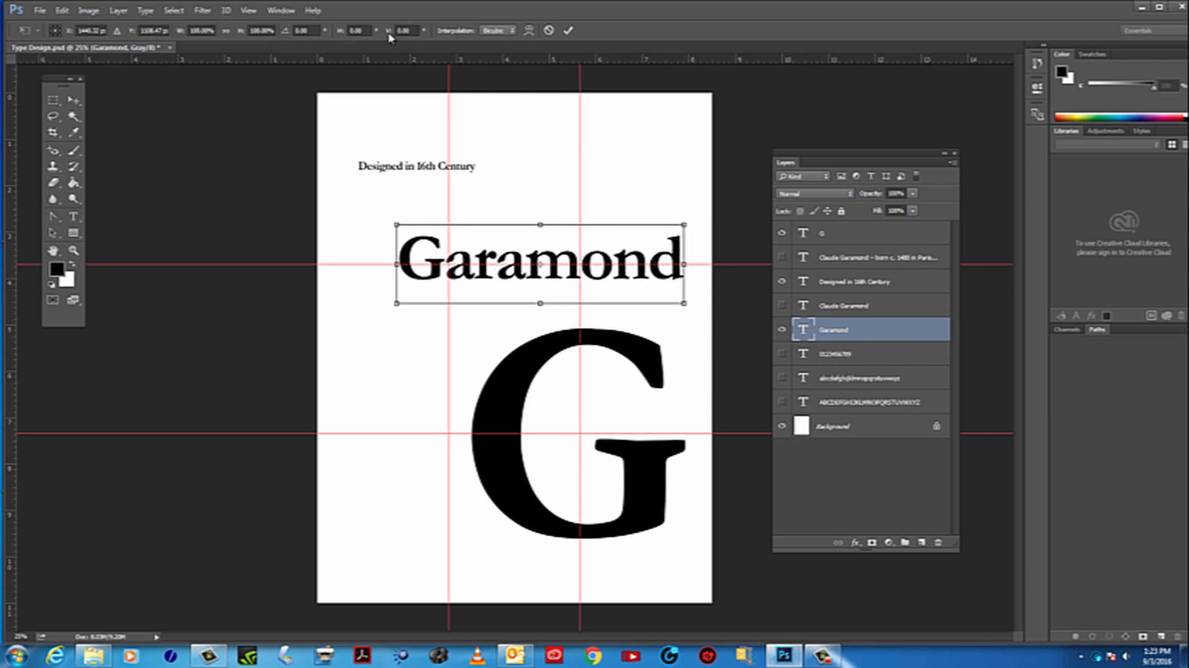
{"action": "left_click", "coordinate": [312, 30]}
{"action": "type", "text": "90"}
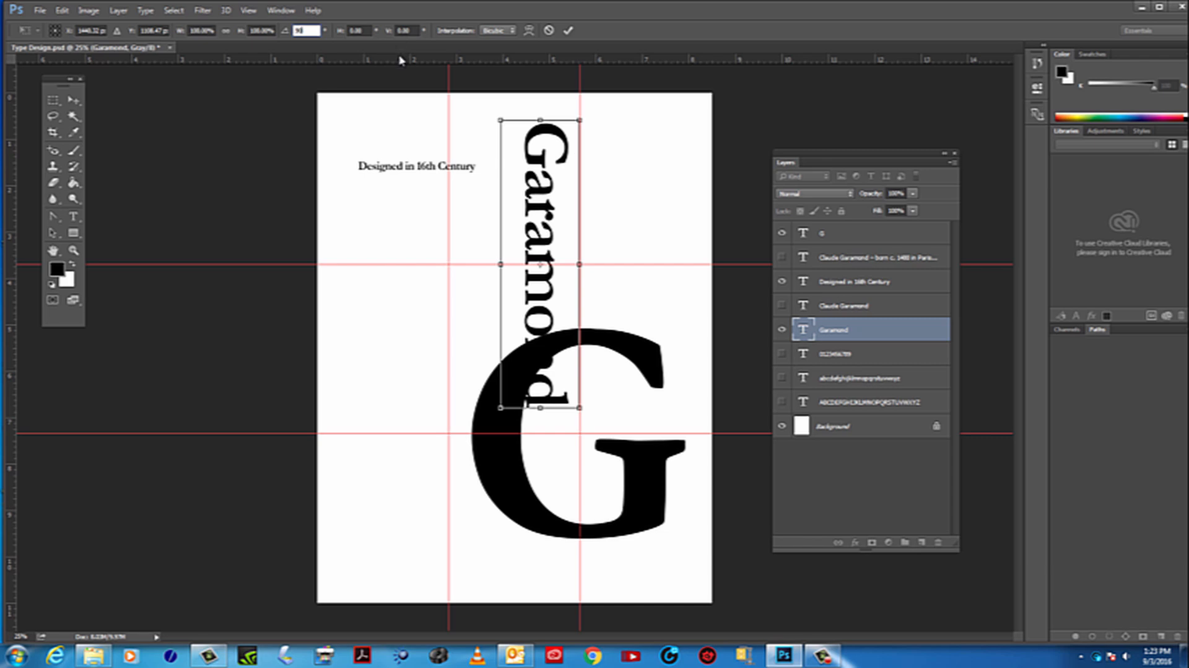
{"action": "left_click_drag", "start_coordinate": [551, 166], "coordinate": [458, 299]}
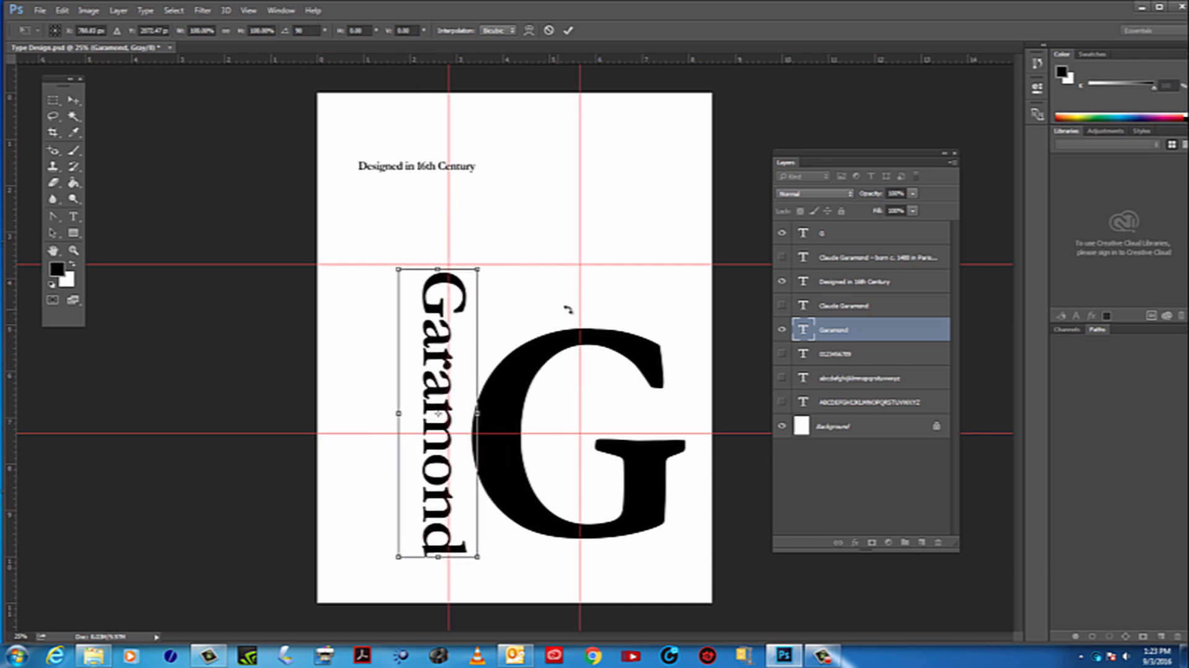
Try a 180 degree rotation on the Garamond title and return it to 90 degrees
{"action": "left_click", "coordinate": [310, 31]}
{"action": "type", "text": "18"}
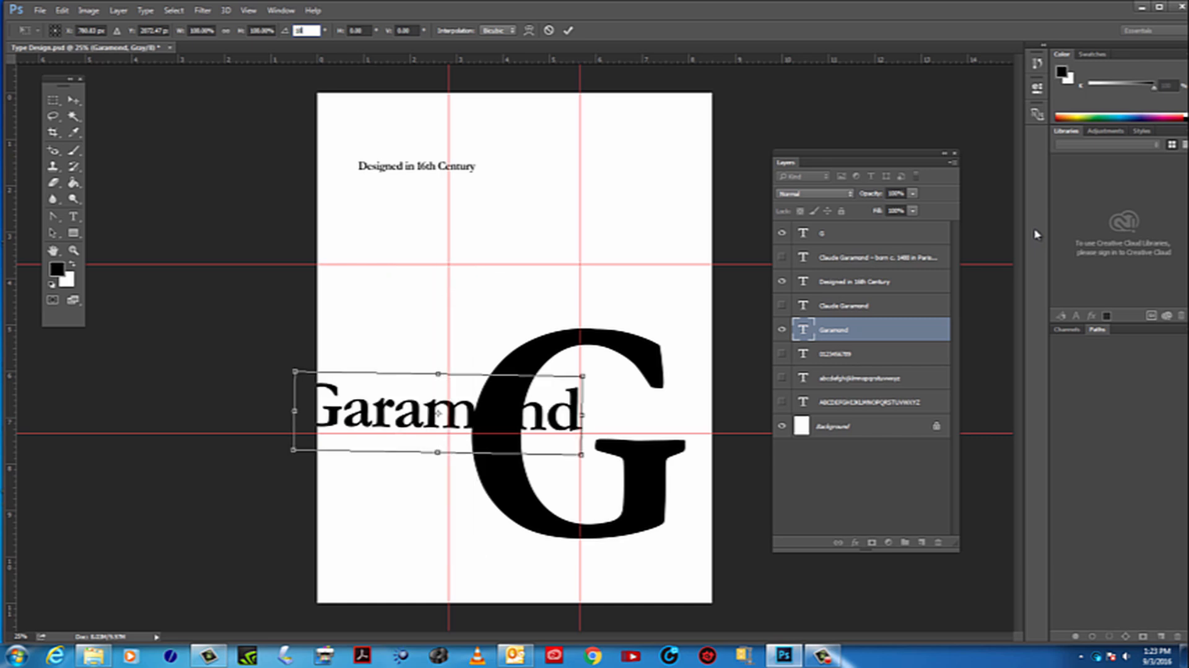
{"action": "type", "text": "0"}
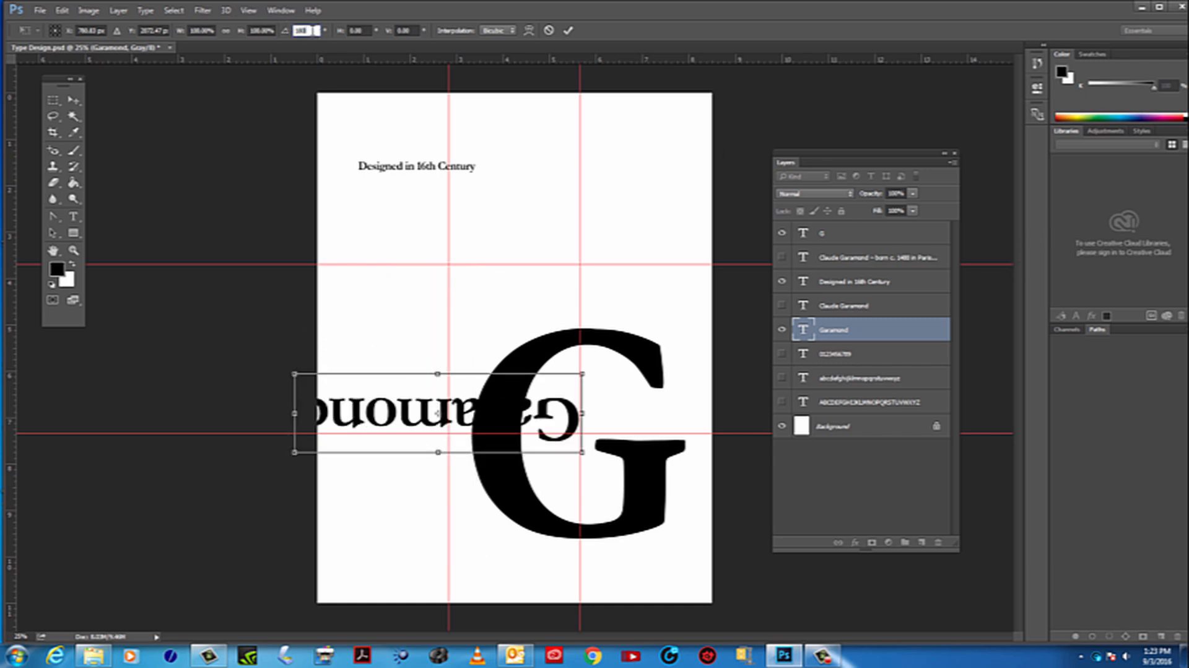
{"action": "key", "text": "Return"}
{"action": "type", "text": "90"}
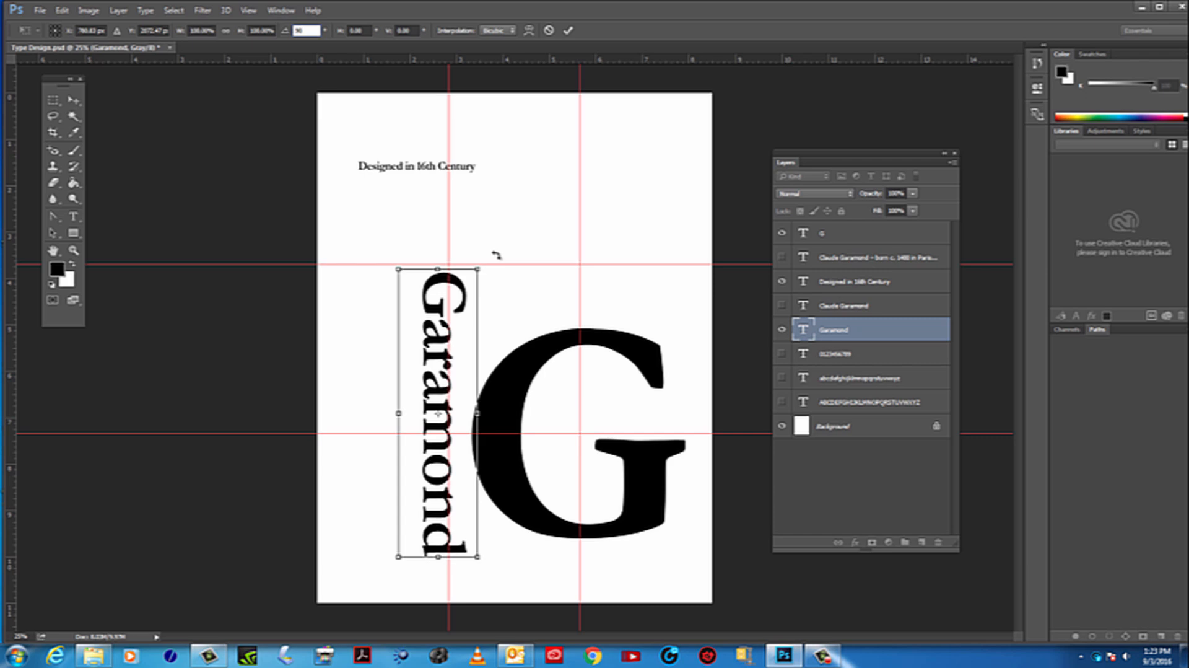
Rotate the Garamond title to -90 degrees so it reads upward, decline Sticky Keys, and nudge it down beside the G
{"action": "left_click_drag", "start_coordinate": [494, 256], "coordinate": [404, 515]}
{"action": "key", "text": "shift"}
{"action": "key", "text": "shift"}
{"action": "key", "text": "shift"}
{"action": "key", "text": "shift"}
{"action": "key", "text": "shift"}
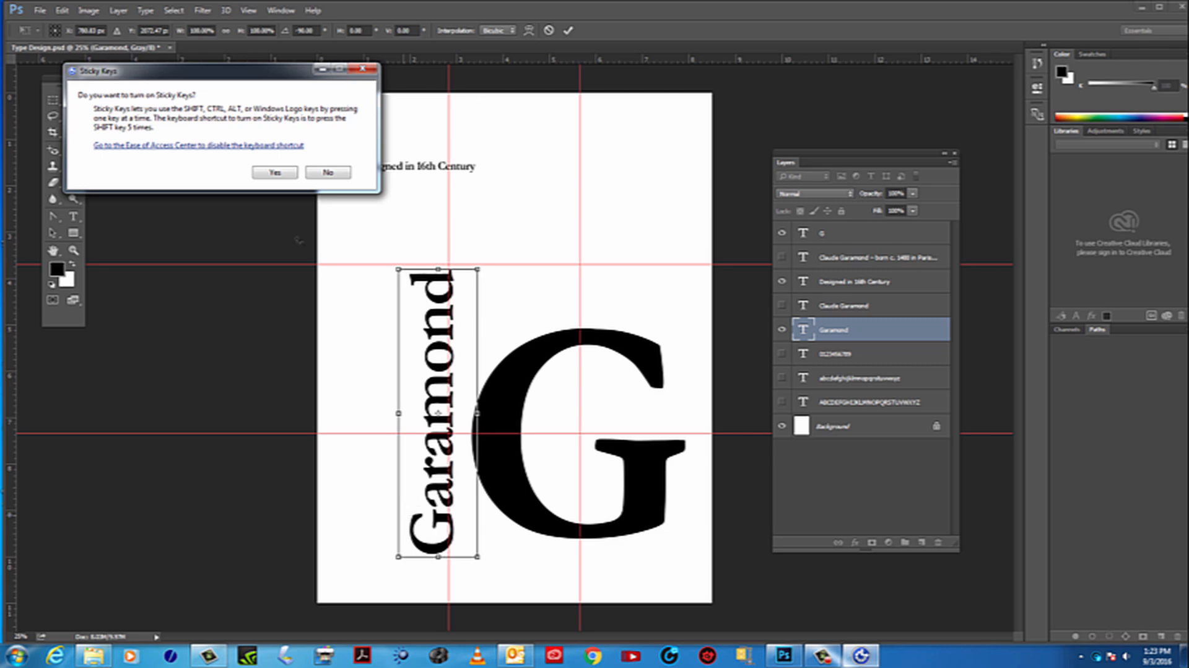
{"action": "left_click", "coordinate": [330, 173]}
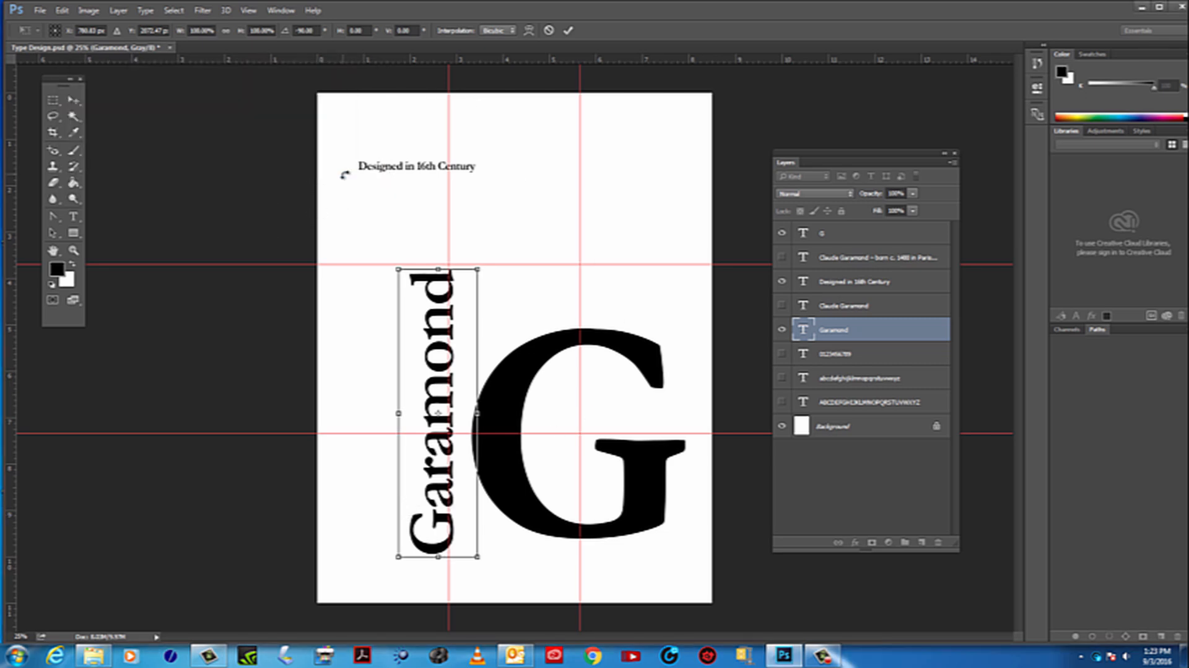
{"action": "mouse_move", "coordinate": [440, 323]}
{"action": "left_mouse_down"}
{"action": "mouse_move", "coordinate": [437, 352]}
{"action": "mouse_move", "coordinate": [437, 306]}
{"action": "mouse_move", "coordinate": [438, 331]}
{"action": "mouse_move", "coordinate": [459, 337]}
{"action": "mouse_move", "coordinate": [433, 345]}
{"action": "mouse_move", "coordinate": [437, 335]}
{"action": "left_mouse_up"}
{"action": "key", "text": "Return"}
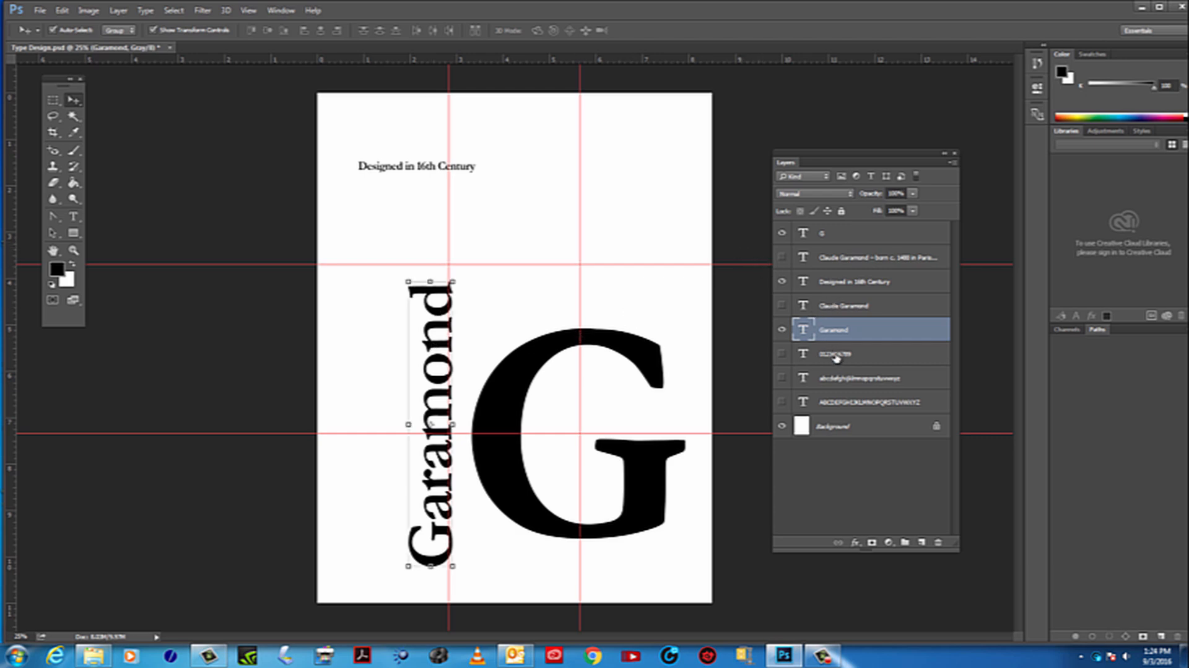
Show the Claude Garamond layer and move it above the upper horizontal guide, its right end aligned with the G's right edge
{"action": "left_click", "coordinate": [782, 307]}
{"action": "left_click", "coordinate": [782, 307]}
{"action": "left_click", "coordinate": [782, 306]}
{"action": "left_click", "coordinate": [782, 306]}
{"action": "left_click", "coordinate": [781, 306]}
{"action": "left_click", "coordinate": [781, 307]}
{"action": "left_click", "coordinate": [782, 307]}
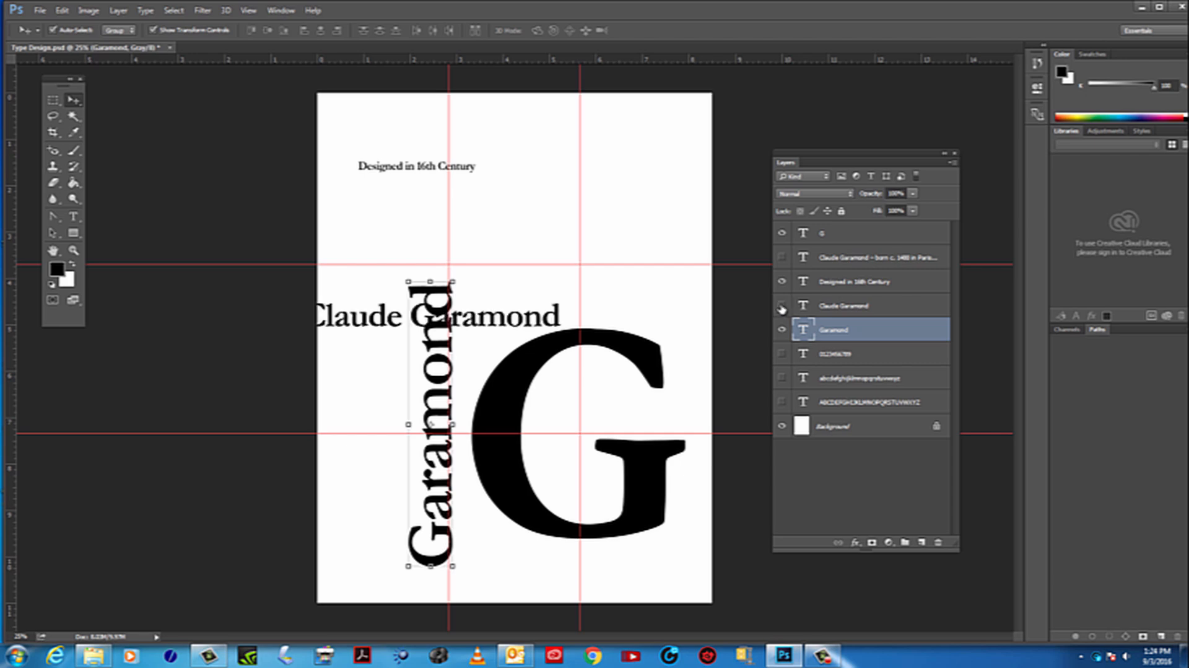
{"action": "left_click", "coordinate": [782, 306]}
{"action": "left_click", "coordinate": [782, 306]}
{"action": "left_click_drag", "start_coordinate": [492, 322], "coordinate": [636, 225]}
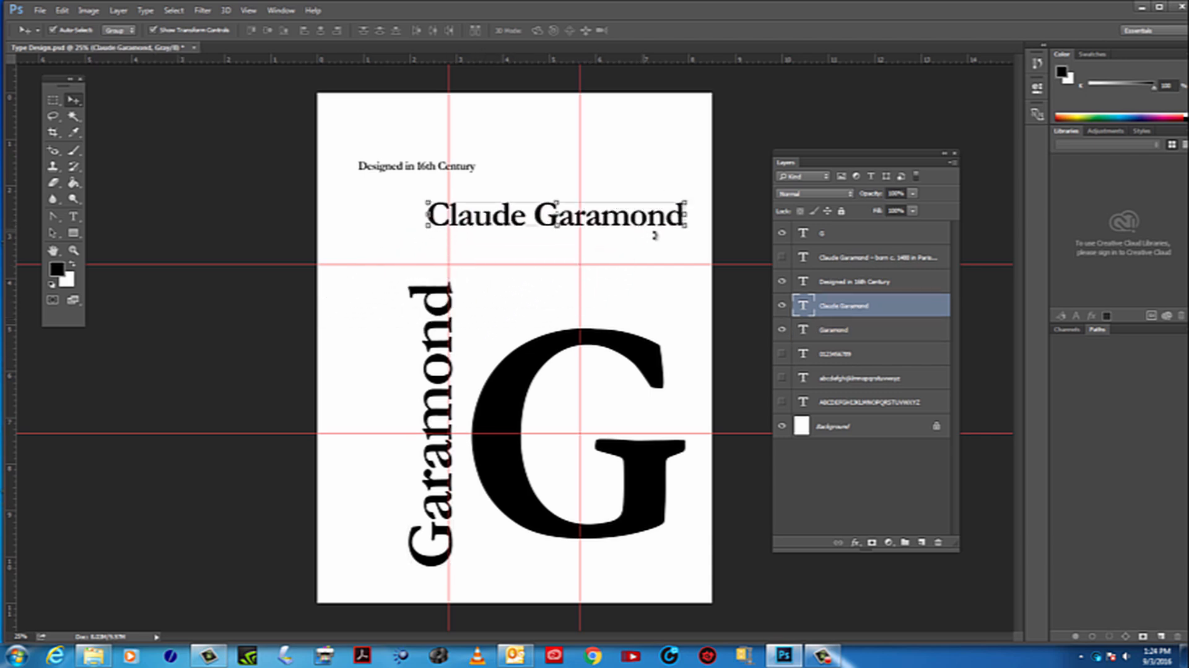
Reduce the Claude Garamond text to 38.75 pt
{"action": "double_click", "coordinate": [807, 309]}
{"action": "double_click", "coordinate": [804, 308]}
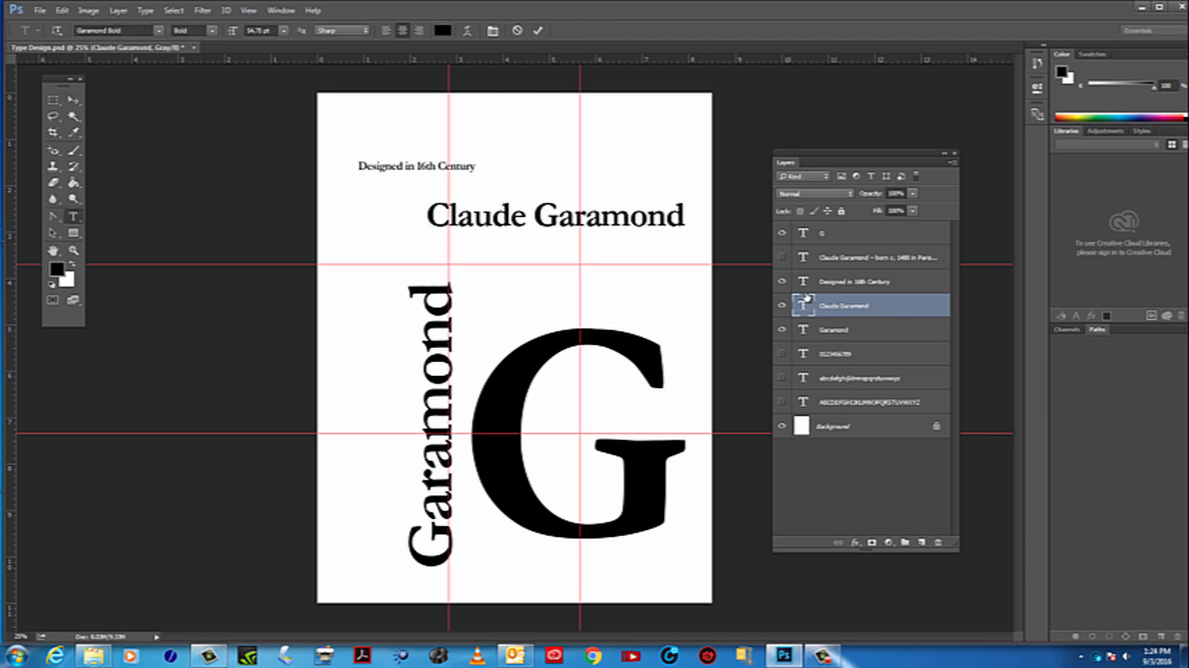
{"action": "left_click", "coordinate": [807, 288]}
{"action": "left_click", "coordinate": [807, 306]}
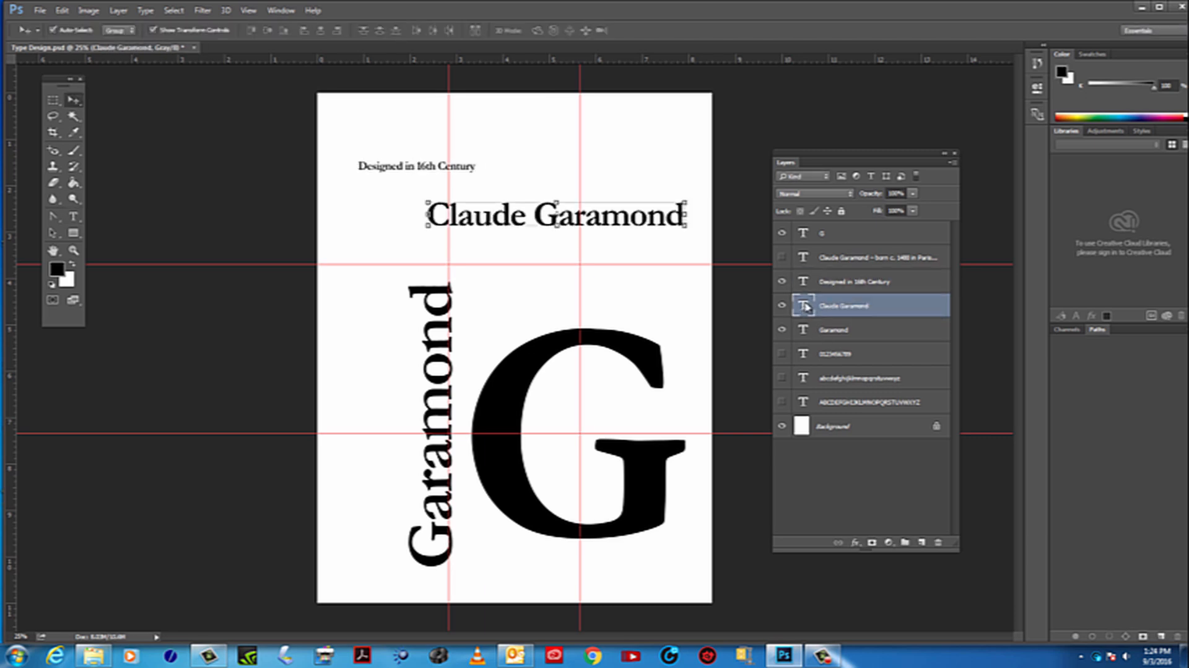
{"action": "double_click", "coordinate": [804, 305]}
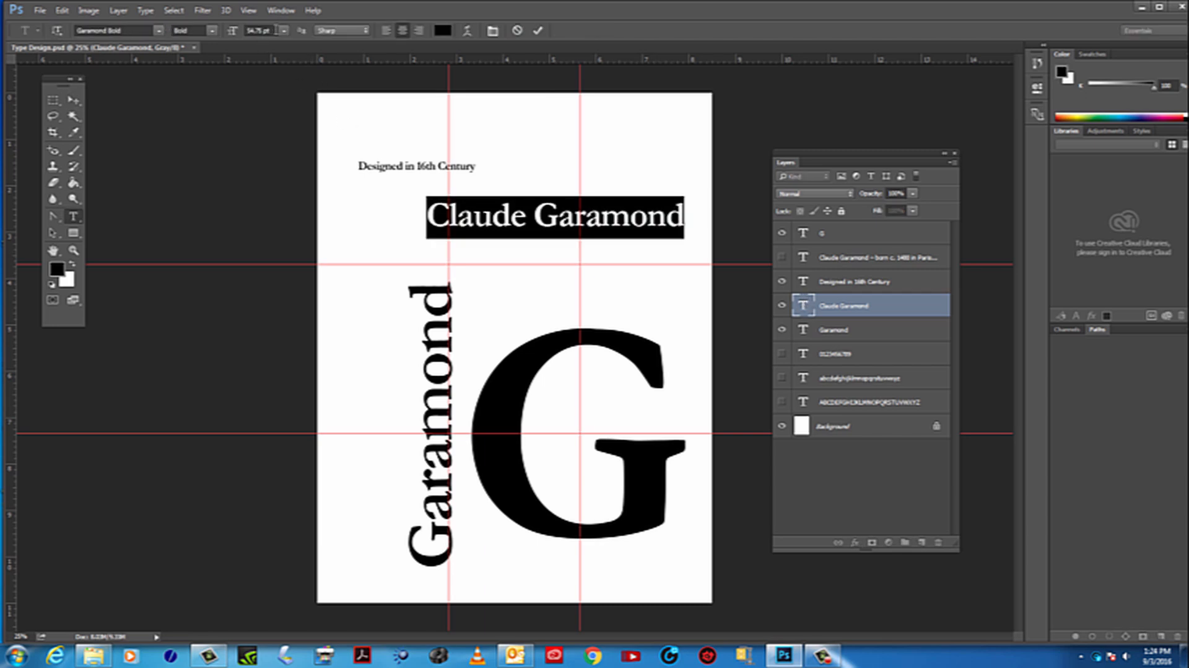
{"action": "left_click", "coordinate": [276, 29]}
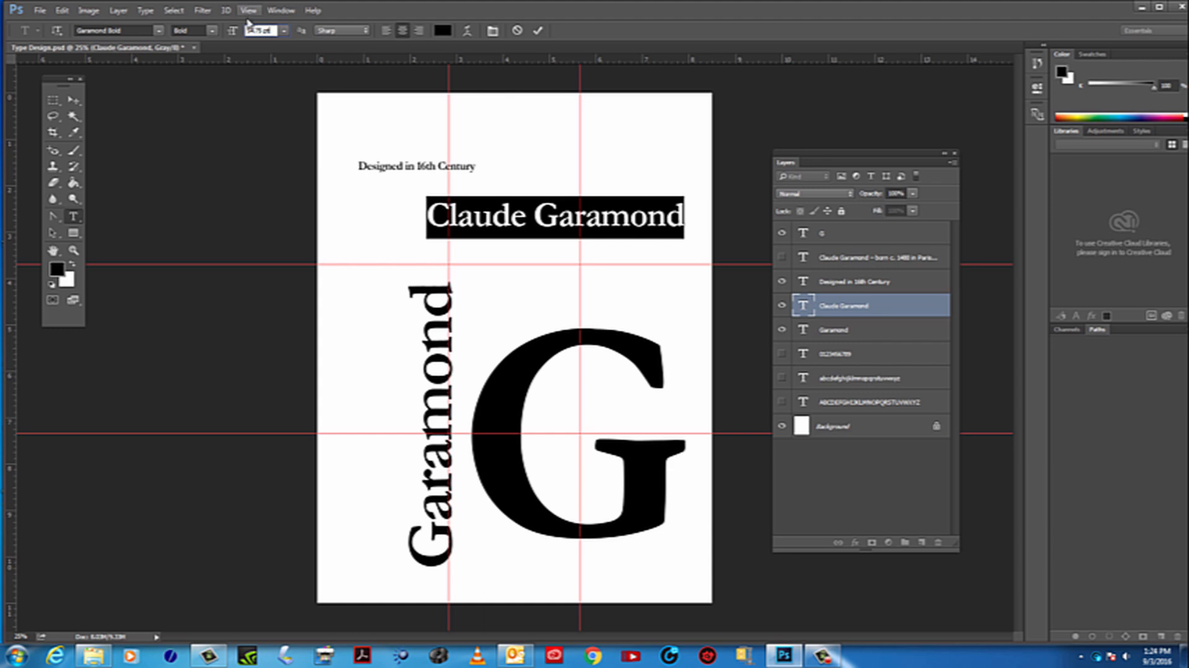
{"action": "left_click_drag", "start_coordinate": [274, 30], "coordinate": [218, 29]}
{"action": "key", "text": "Down"}
{"action": "key", "text": "Down"}
{"action": "key", "text": "Down"}
{"action": "key", "text": "Down"}
{"action": "key", "text": "Down"}
{"action": "key", "text": "Down"}
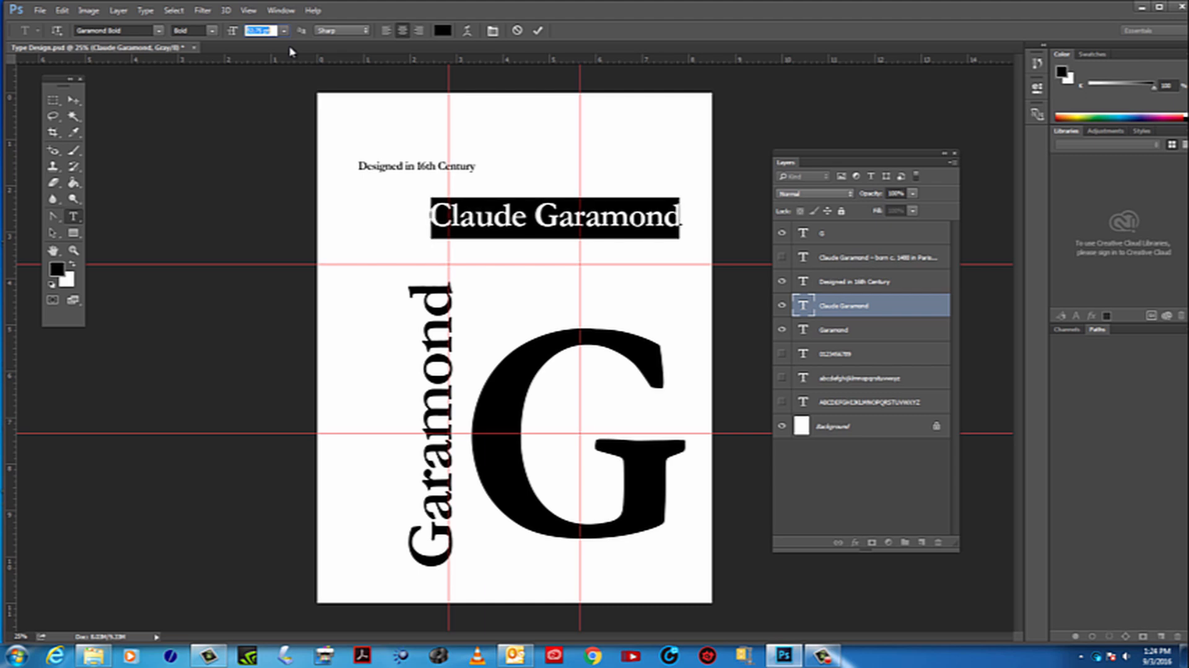
{"action": "key", "text": "Down"}
{"action": "key", "text": "Down"}
{"action": "key", "text": "Down"}
{"action": "key", "text": "Down"}
{"action": "key", "text": "Down"}
{"action": "key", "text": "Down"}
{"action": "key", "text": "Down"}
{"action": "key", "text": "Down"}
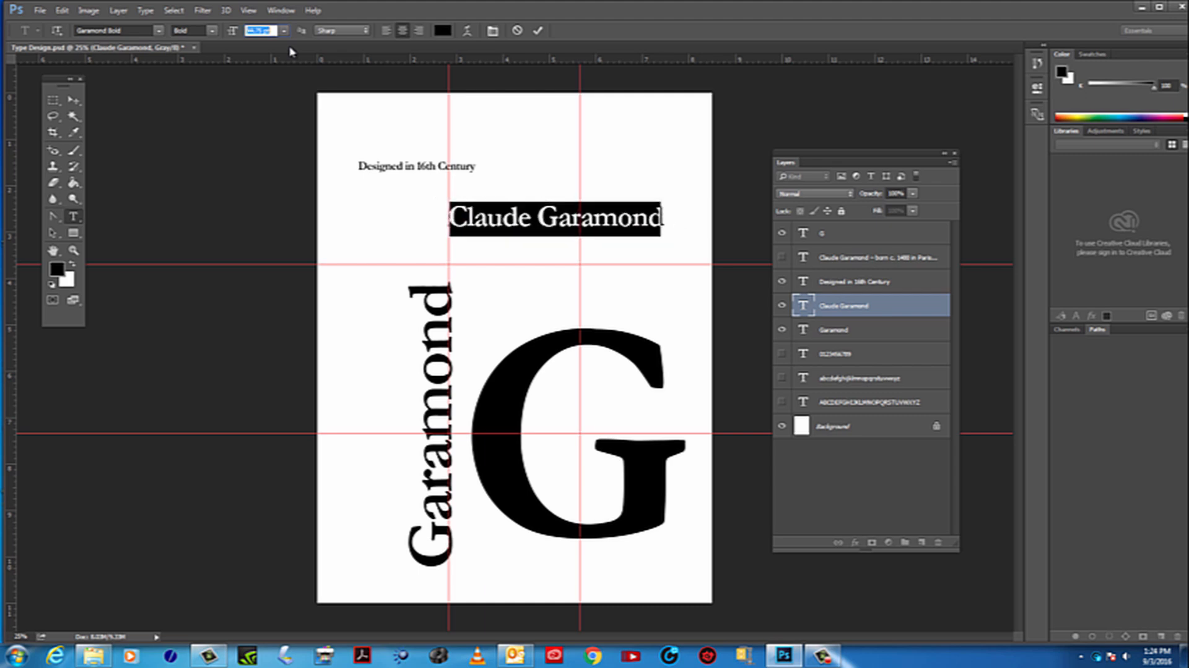
{"action": "key", "text": "Down"}
{"action": "key", "text": "Down"}
{"action": "key", "text": "Down"}
{"action": "key", "text": "Down"}
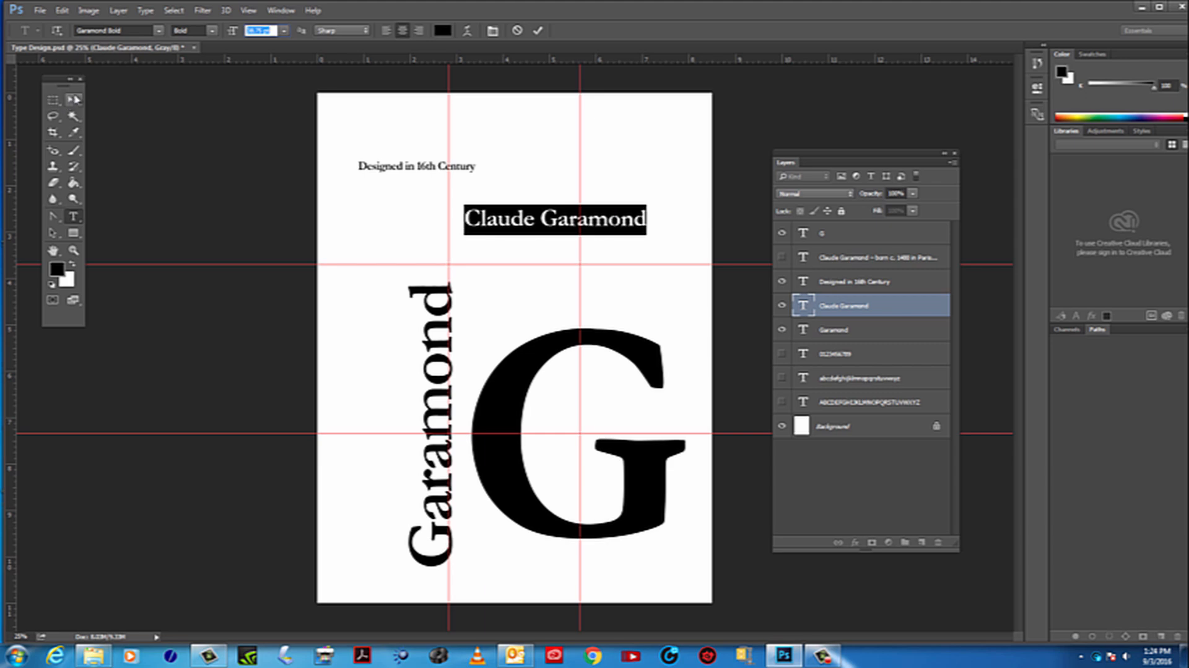
{"action": "left_click", "coordinate": [77, 102]}
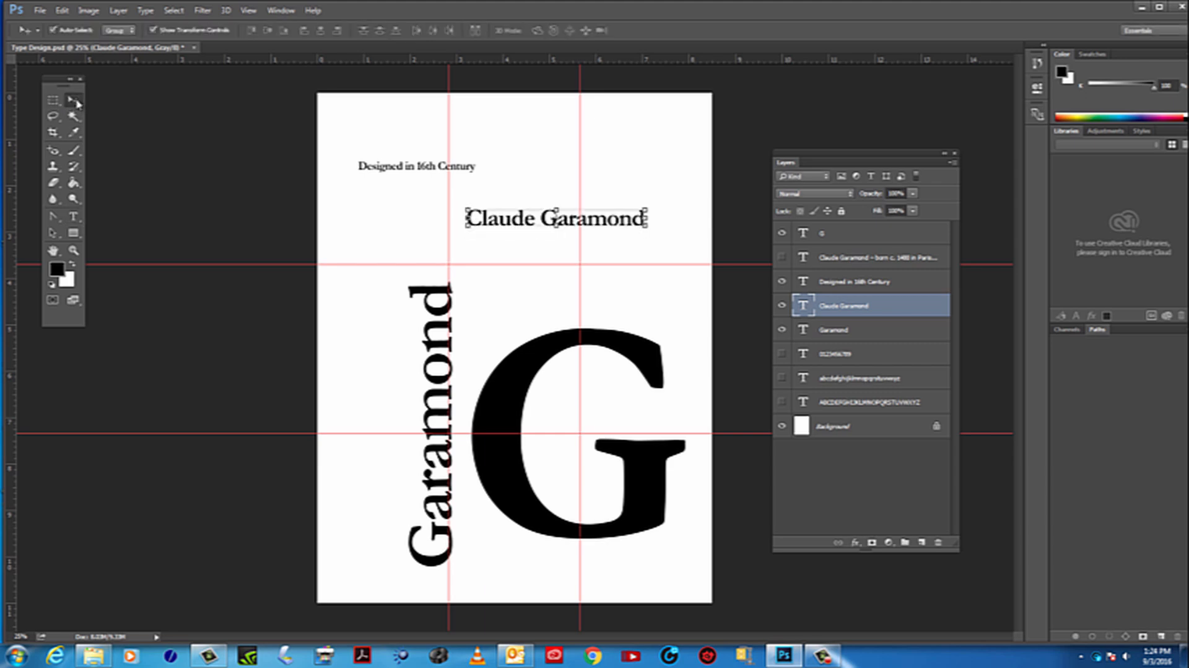
Move the Claude Garamond line directly beneath the large G, near the base of the vertical title
{"action": "left_click", "coordinate": [649, 233]}
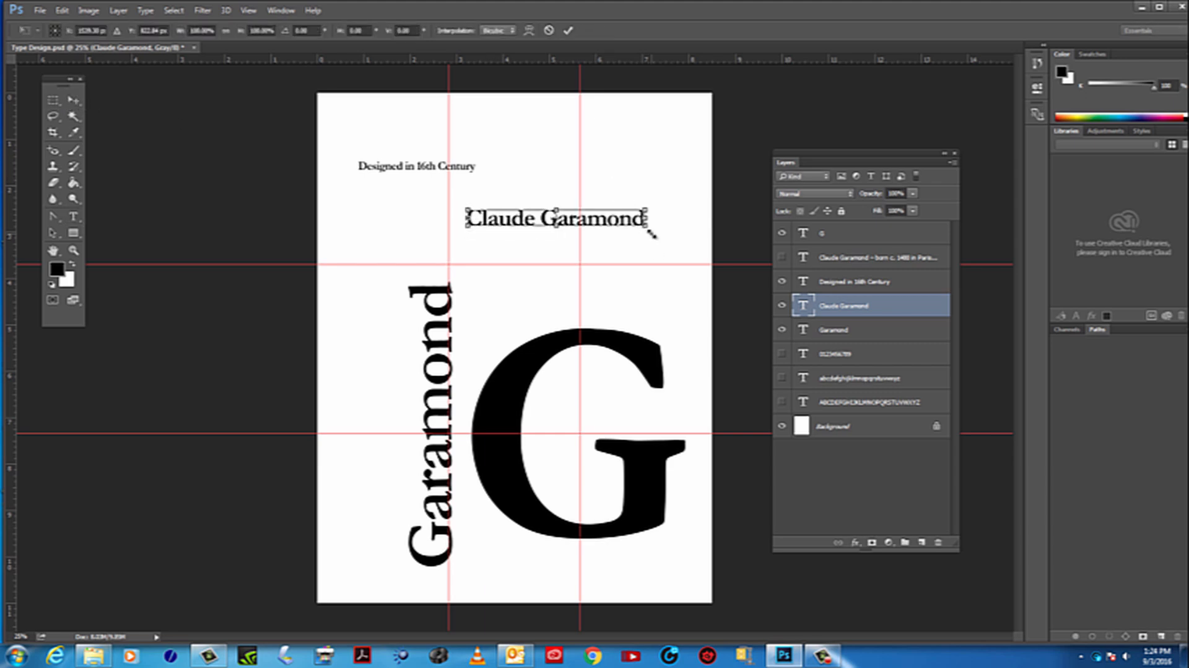
{"action": "left_click_drag", "start_coordinate": [654, 241], "coordinate": [629, 562]}
{"action": "key", "text": "Return"}
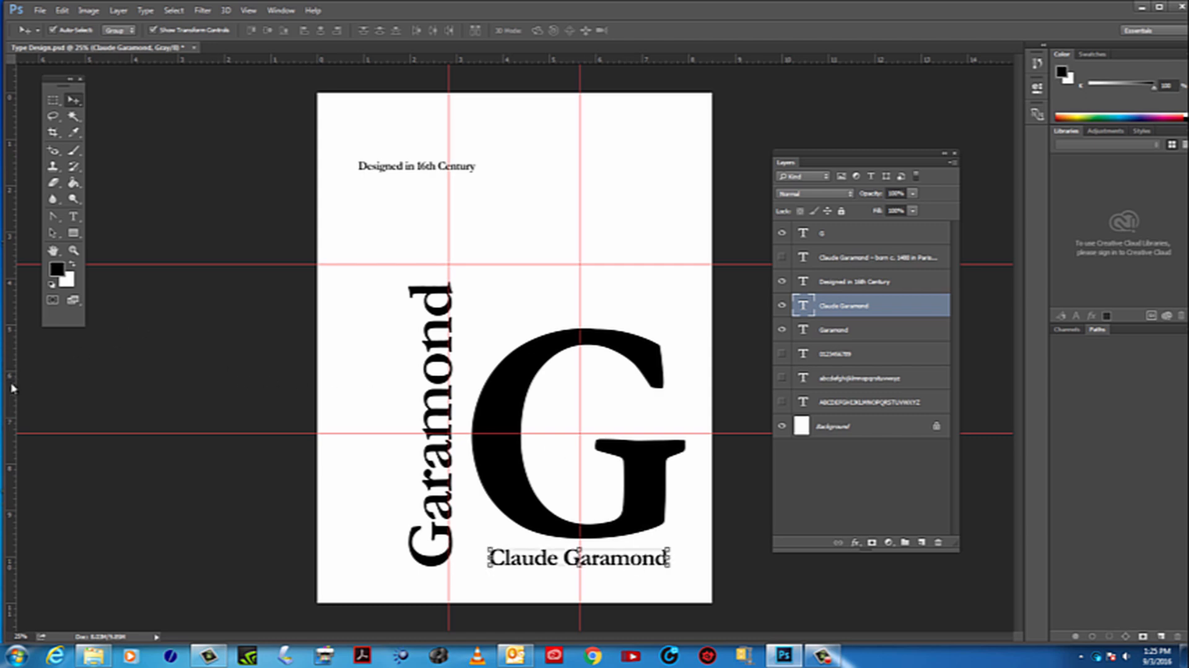
Add a horizontal guide near 10 inches along the base of the vertical title and fine-tune it against the Claude Garamond line
{"action": "mouse_move", "coordinate": [12, 389]}
{"action": "left_mouse_down"}
{"action": "mouse_move", "coordinate": [133, 374]}
{"action": "mouse_move", "coordinate": [632, 437]}
{"action": "mouse_move", "coordinate": [685, 465]}
{"action": "mouse_move", "coordinate": [14, 410]}
{"action": "left_mouse_up"}
{"action": "left_click_drag", "start_coordinate": [379, 63], "coordinate": [478, 567]}
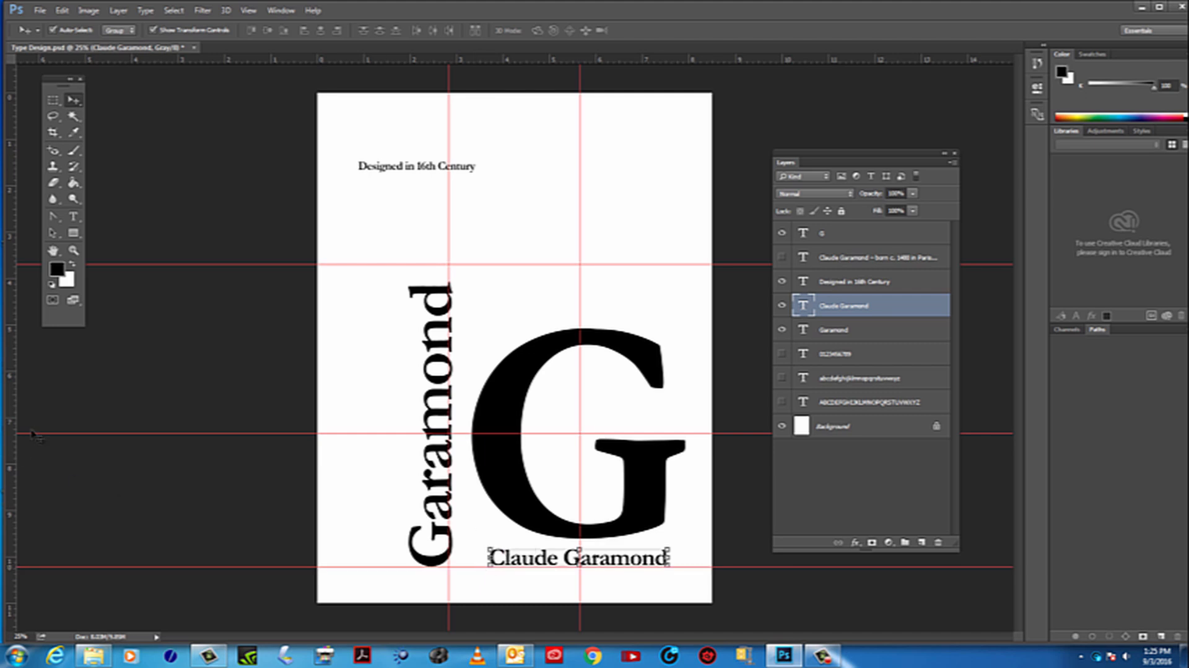
{"action": "left_click", "coordinate": [74, 251]}
{"action": "left_click", "coordinate": [449, 562]}
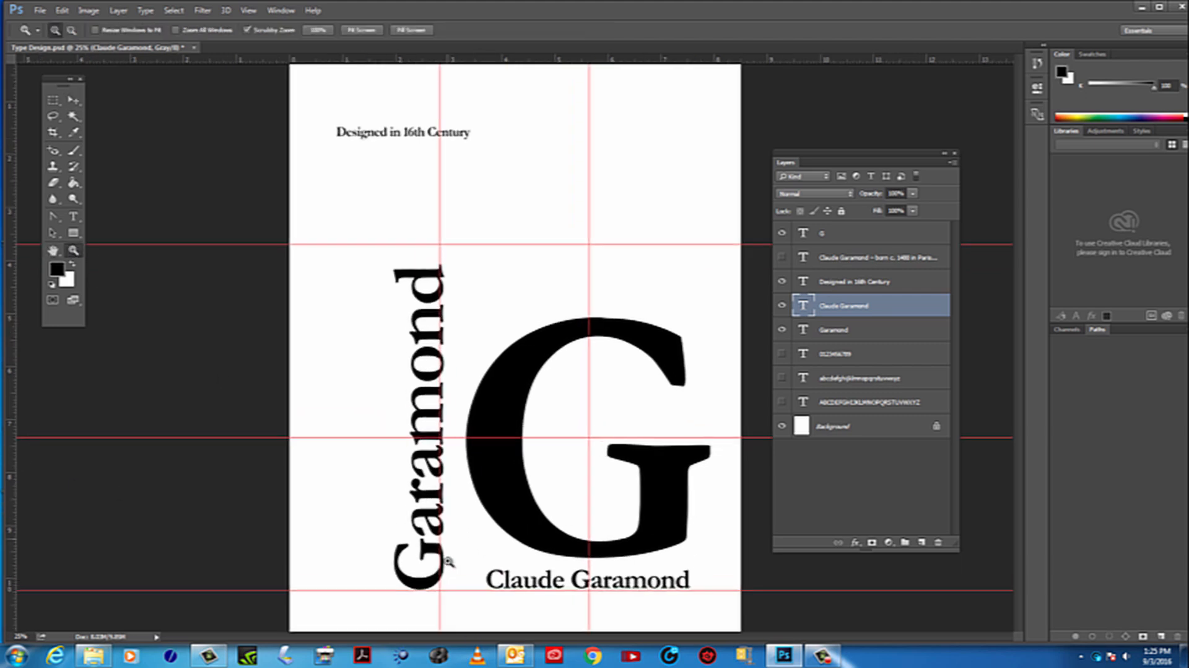
{"action": "left_click", "coordinate": [448, 562]}
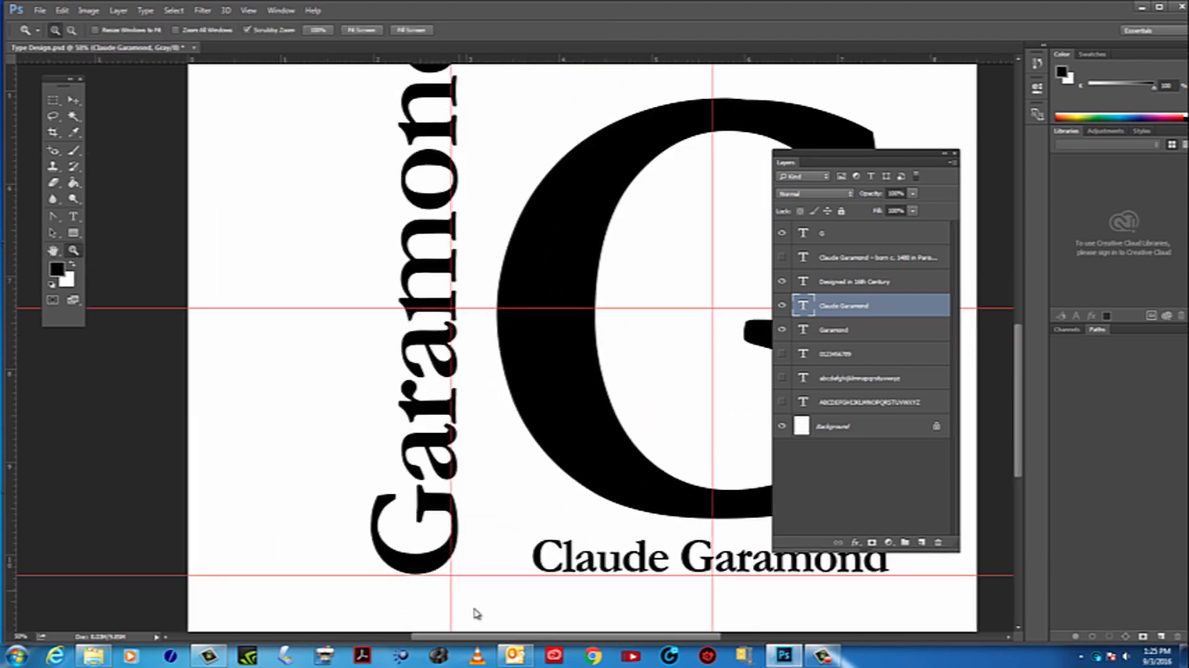
{"action": "left_click", "coordinate": [73, 100]}
{"action": "left_click_drag", "start_coordinate": [487, 577], "coordinate": [488, 575]}
{"action": "left_click", "coordinate": [74, 251]}
{"action": "key", "text": "super"}
{"action": "key", "text": "super"}
{"action": "key", "text": "super"}
{"action": "key", "text": "super"}
{"action": "left_click", "coordinate": [475, 314], "text": "alt"}
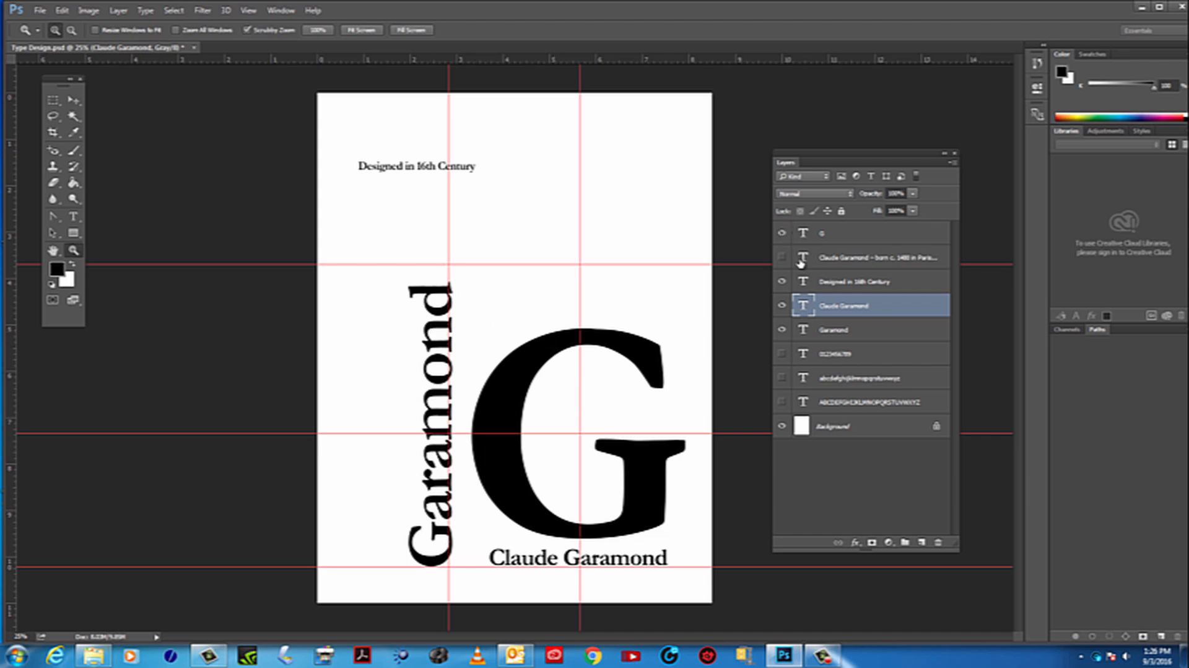
Show the biography text layer and move it above the G, its left edge aligned with the G's left edge
{"action": "left_click", "coordinate": [782, 258]}
{"action": "left_click", "coordinate": [782, 258]}
{"action": "left_click", "coordinate": [783, 258]}
{"action": "left_click", "coordinate": [783, 257]}
{"action": "left_click", "coordinate": [783, 257]}
{"action": "left_click", "coordinate": [782, 257]}
{"action": "left_click", "coordinate": [782, 258]}
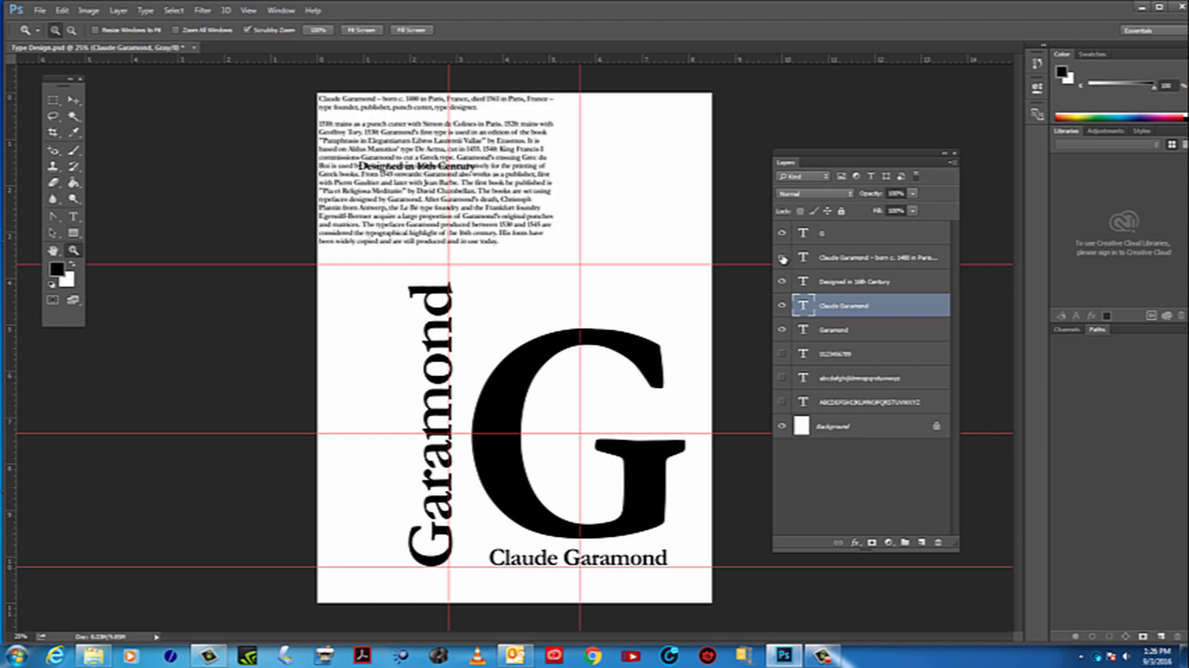
{"action": "left_click", "coordinate": [73, 100]}
{"action": "left_click", "coordinate": [500, 158]}
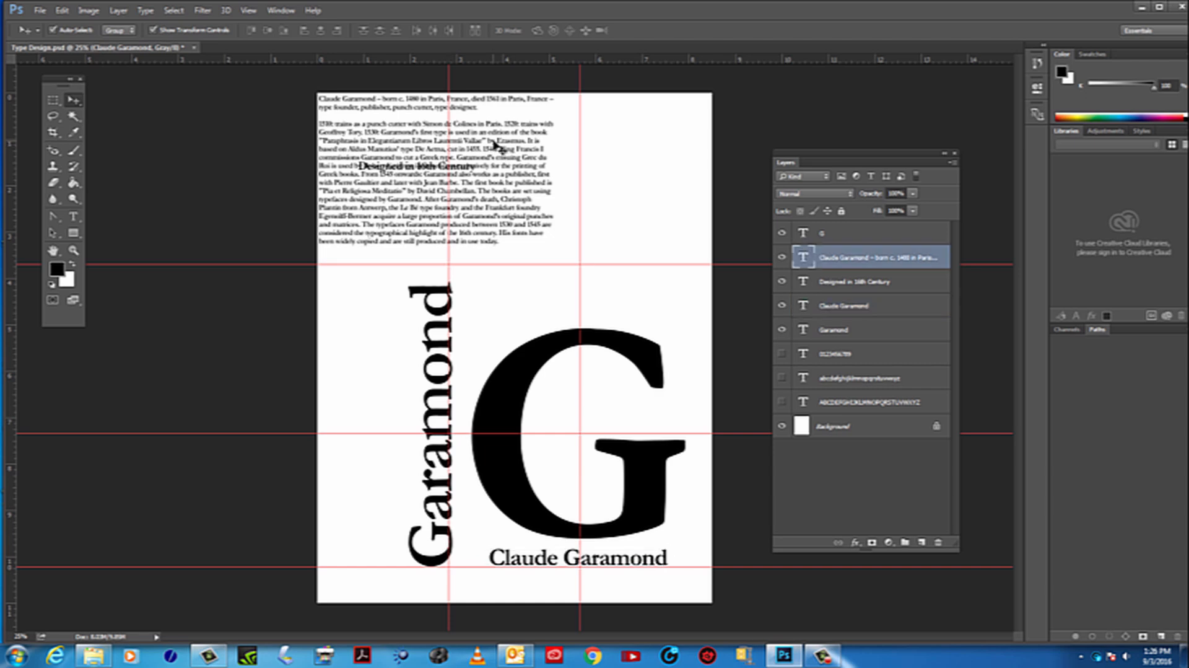
{"action": "left_click_drag", "start_coordinate": [499, 163], "coordinate": [650, 223]}
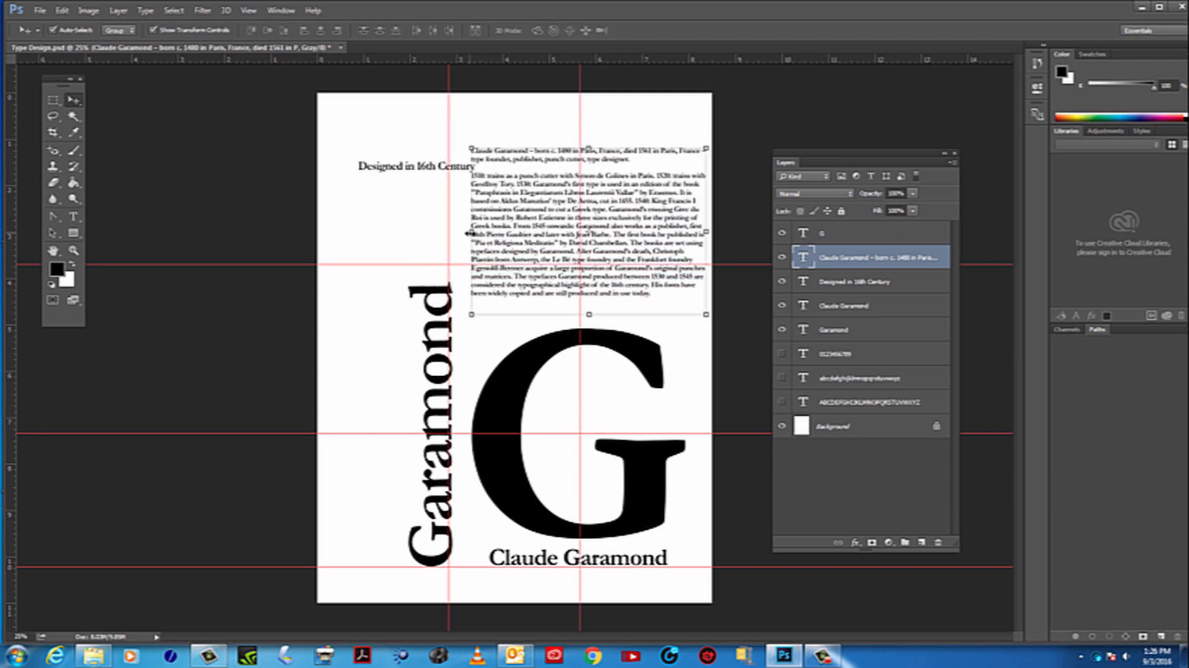
{"action": "left_click_drag", "start_coordinate": [471, 232], "coordinate": [573, 230]}
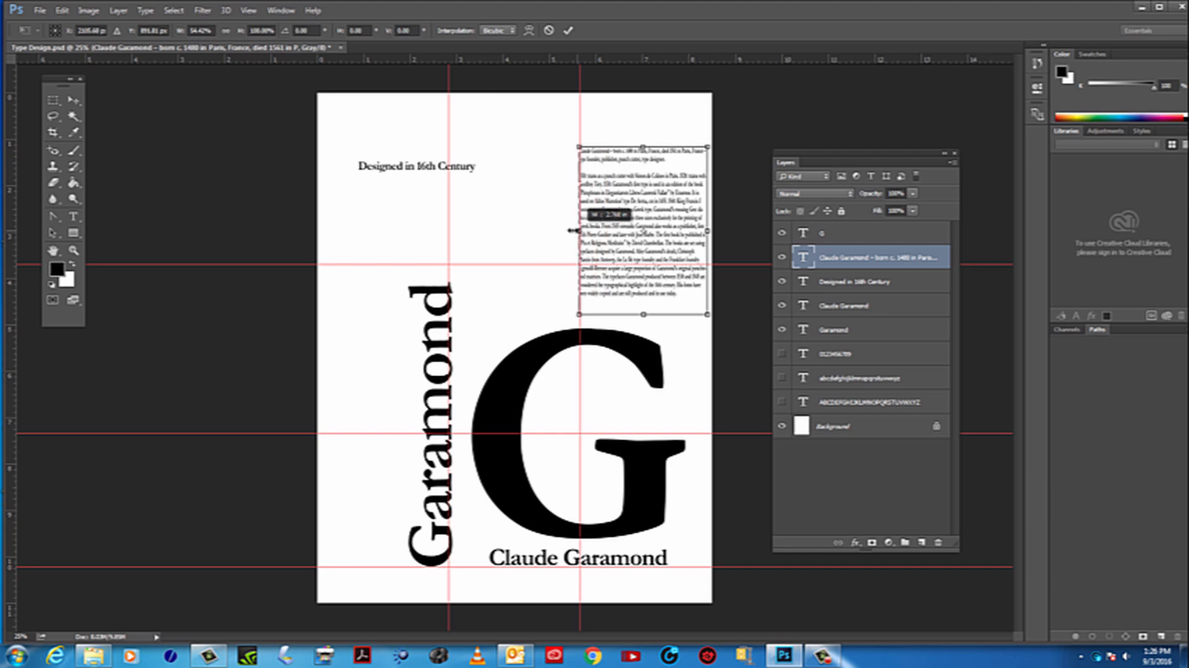
{"action": "left_click_drag", "start_coordinate": [580, 148], "coordinate": [405, 174]}
{"action": "key", "text": "Escape"}
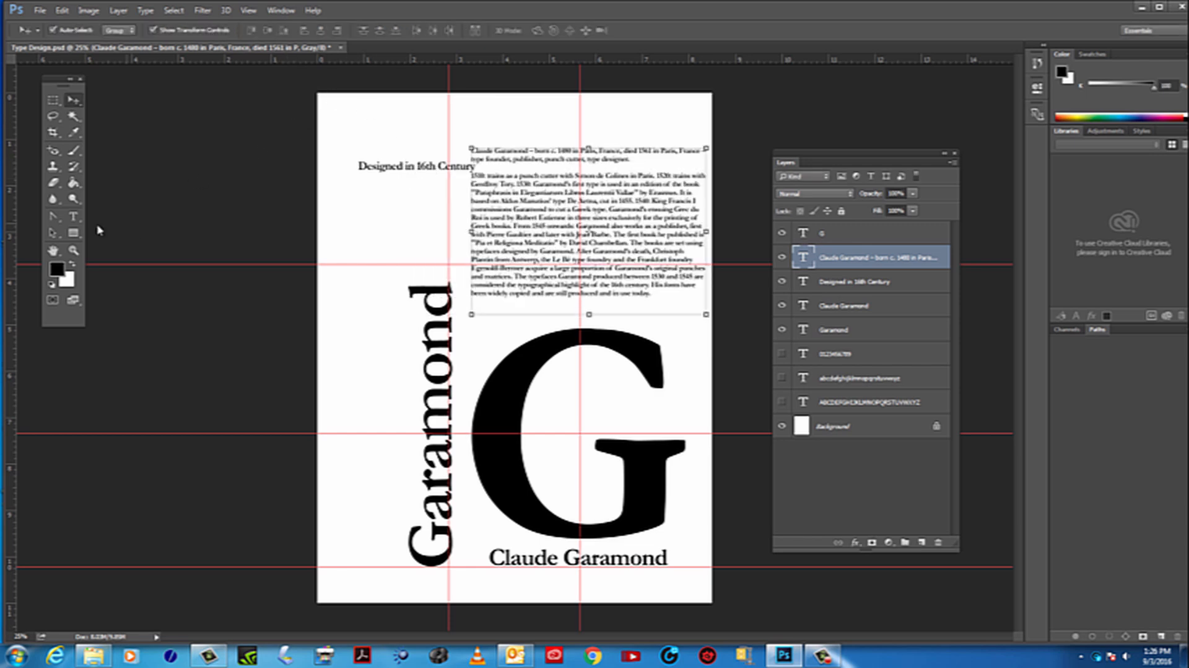
Select all of the biography text and cut it out of its text box
{"action": "left_click", "coordinate": [78, 221]}
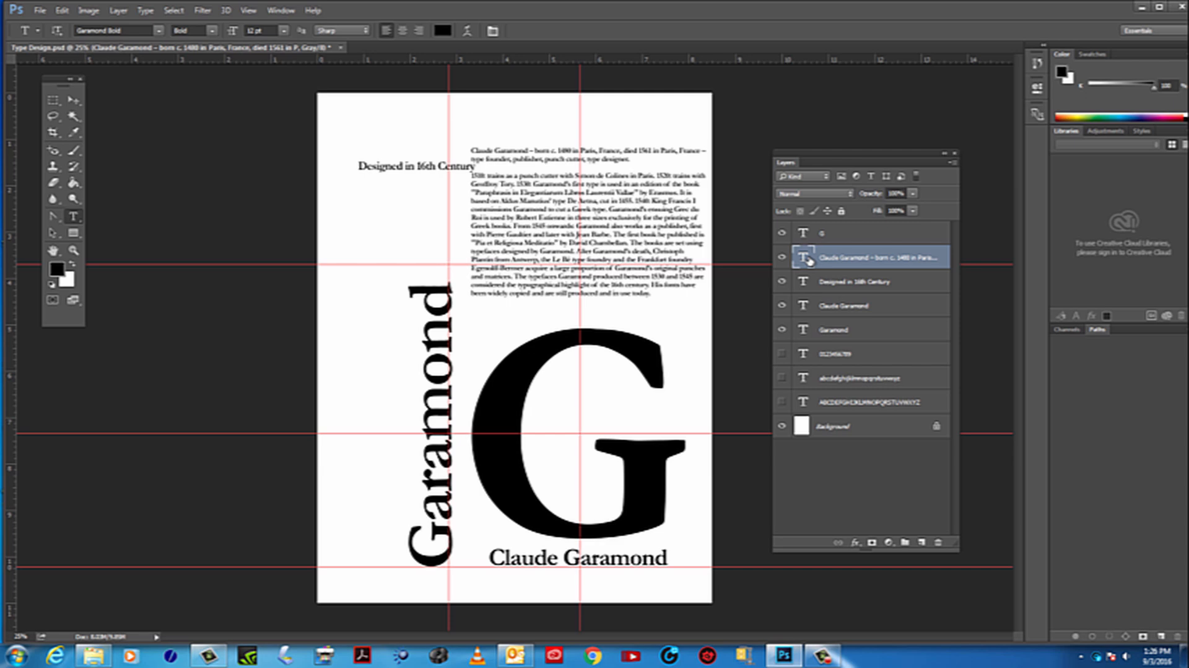
{"action": "left_click", "coordinate": [783, 259]}
{"action": "double_click", "coordinate": [803, 259]}
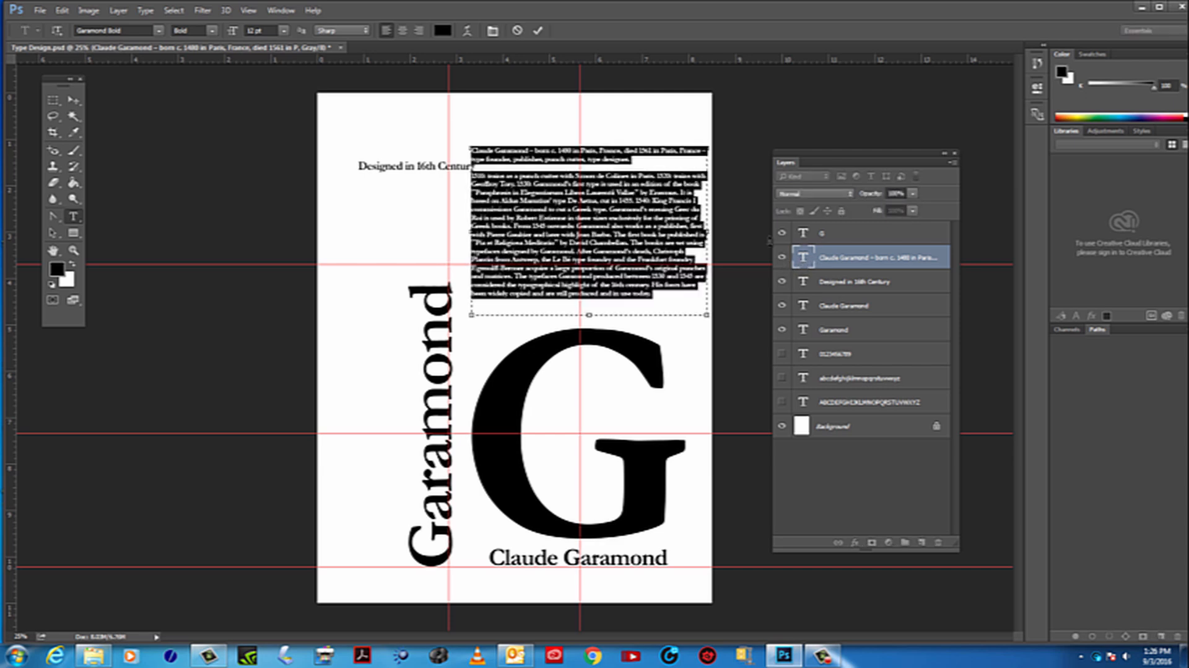
{"action": "left_click", "coordinate": [65, 12]}
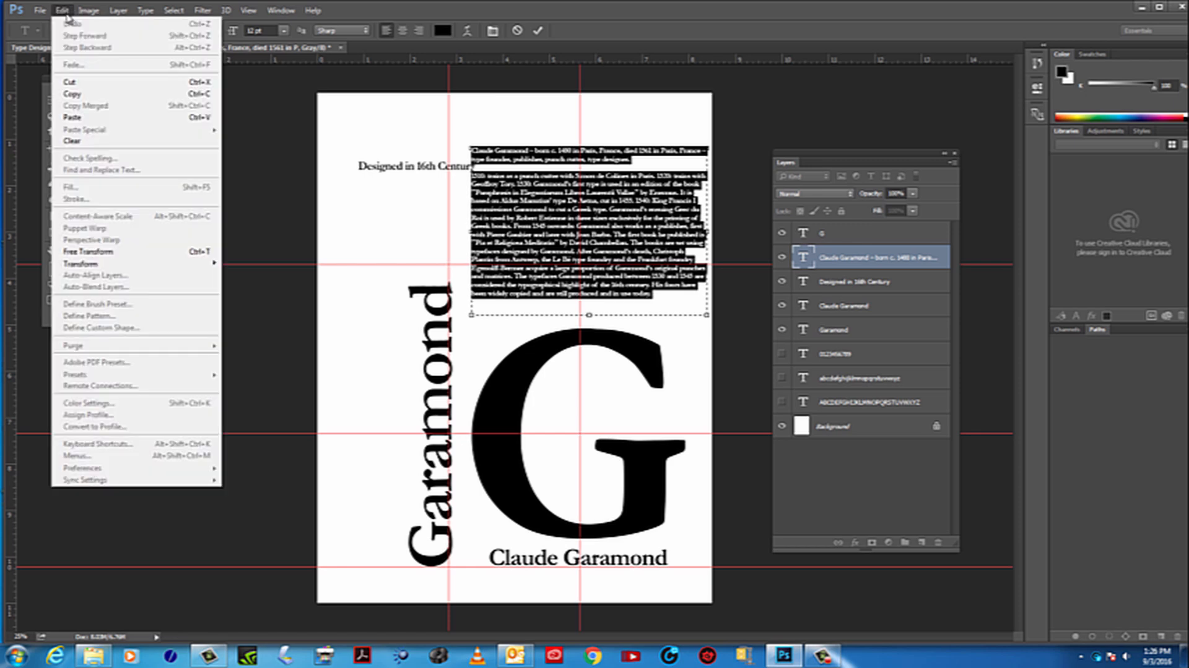
{"action": "left_click", "coordinate": [77, 82]}
{"action": "left_click", "coordinate": [73, 99]}
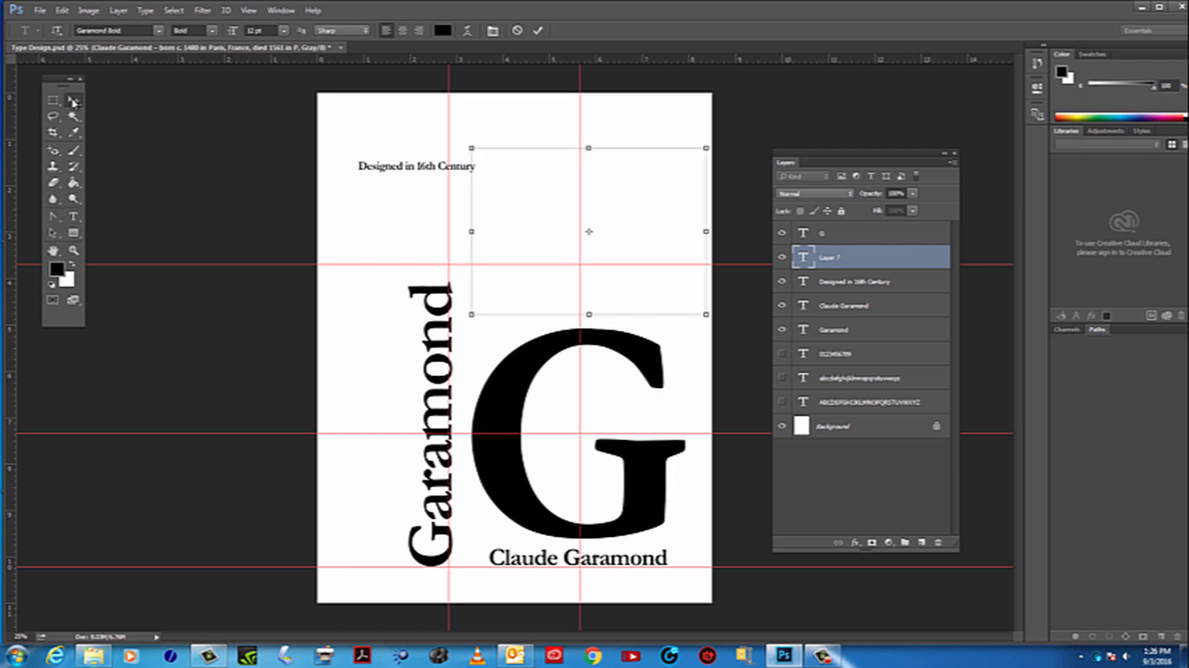
Close the transform on the emptied biography text box and delete its layer
{"action": "left_click", "coordinate": [579, 153]}
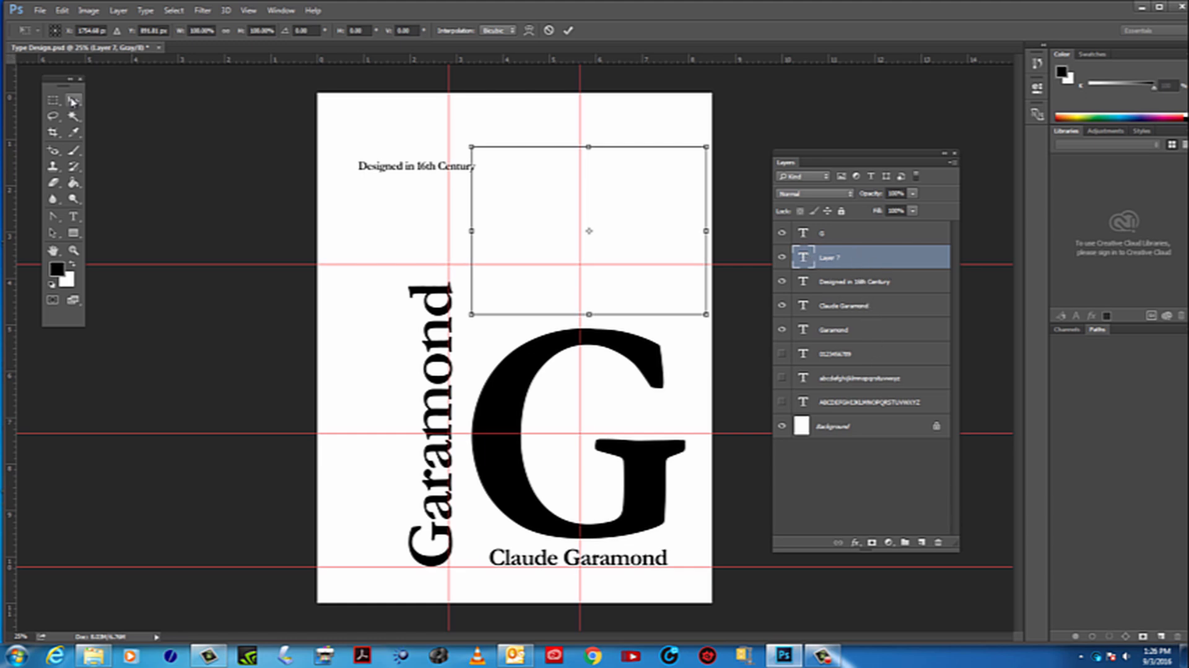
{"action": "key", "text": "Return"}
{"action": "left_click_drag", "start_coordinate": [902, 255], "coordinate": [937, 541]}
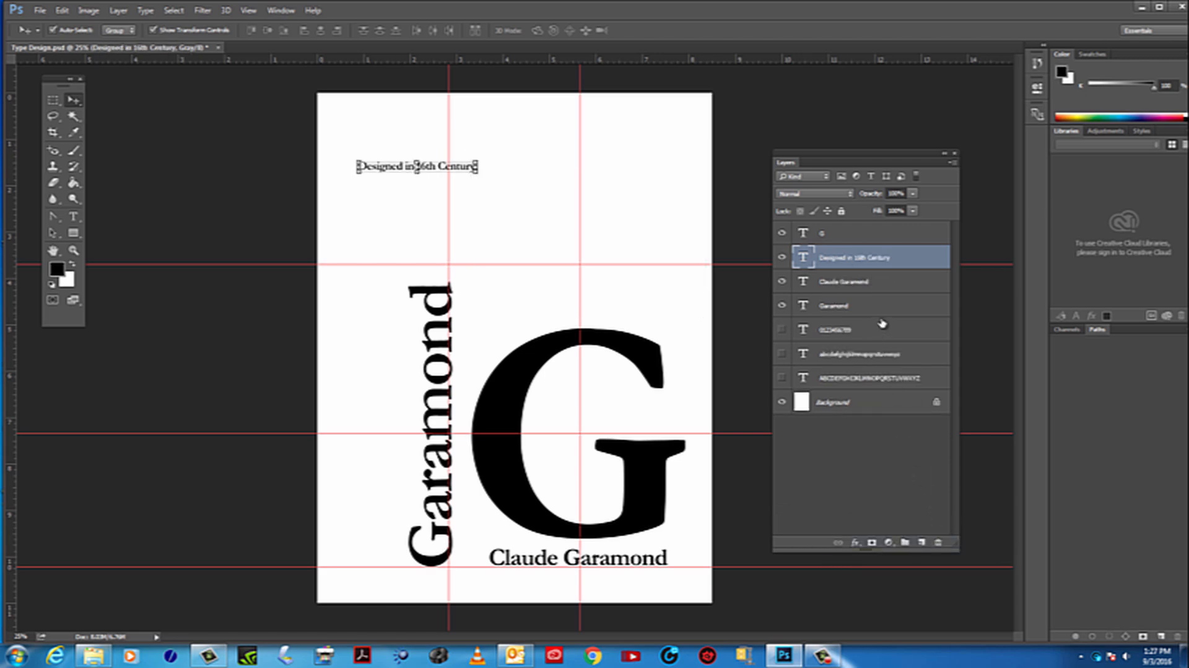
Add vertical guides at the G's left edge and at the right edge of its upper serif
{"action": "left_click", "coordinate": [74, 217]}
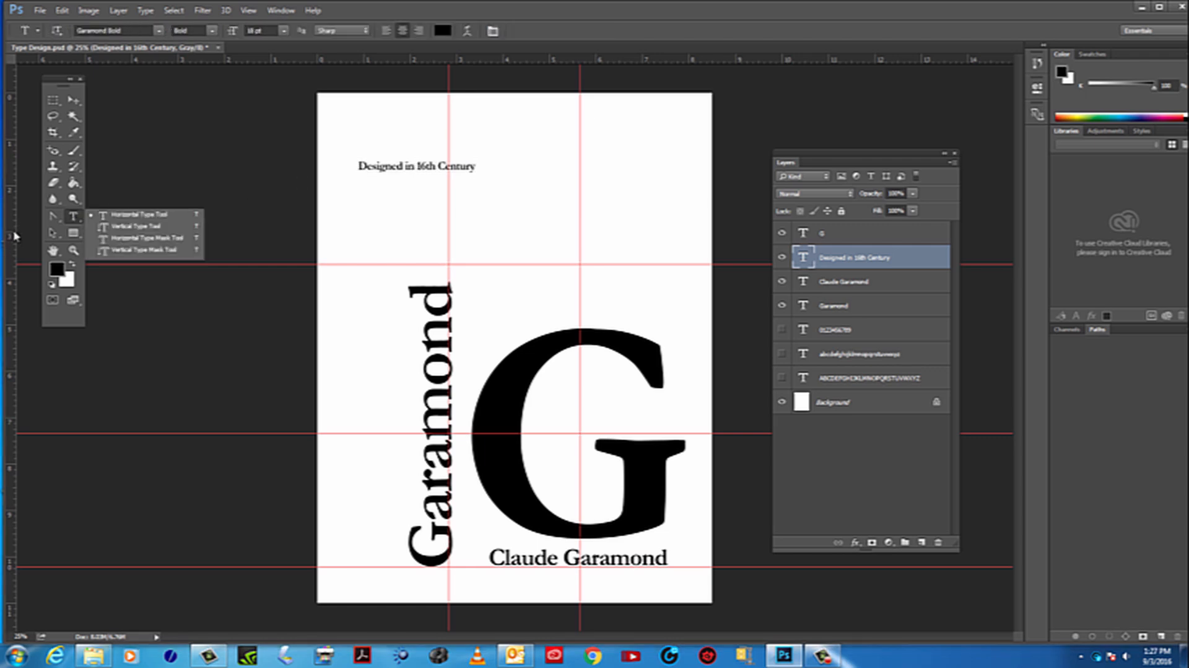
{"action": "left_click_drag", "start_coordinate": [13, 234], "coordinate": [473, 279]}
{"action": "left_click_drag", "start_coordinate": [12, 276], "coordinate": [664, 348]}
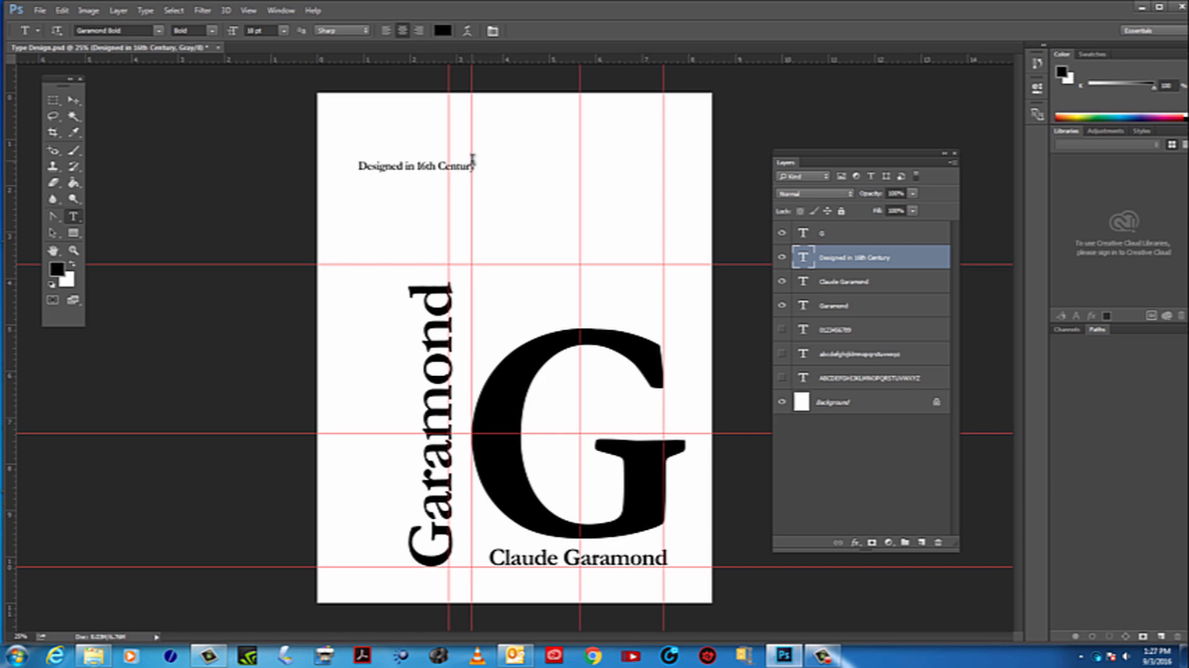
Create a paragraph text box between the two new guides above the G, with left alignment and 14 pt text
{"action": "left_click_drag", "start_coordinate": [472, 159], "coordinate": [664, 355]}
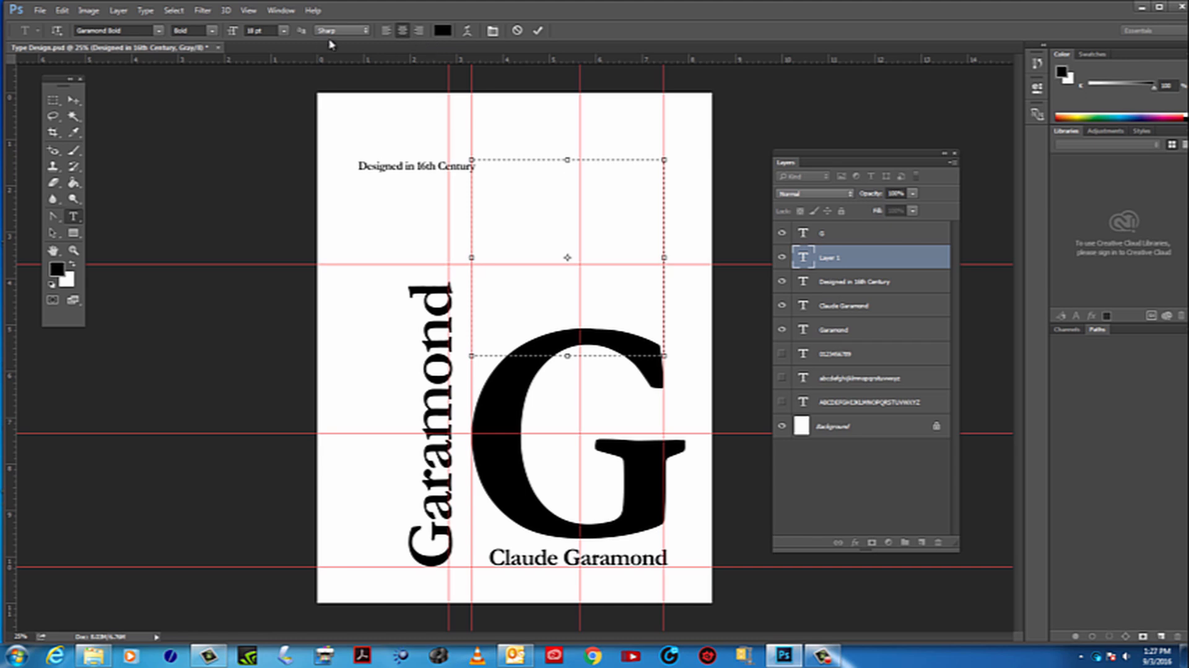
{"action": "left_click", "coordinate": [389, 32]}
{"action": "left_click", "coordinate": [284, 31]}
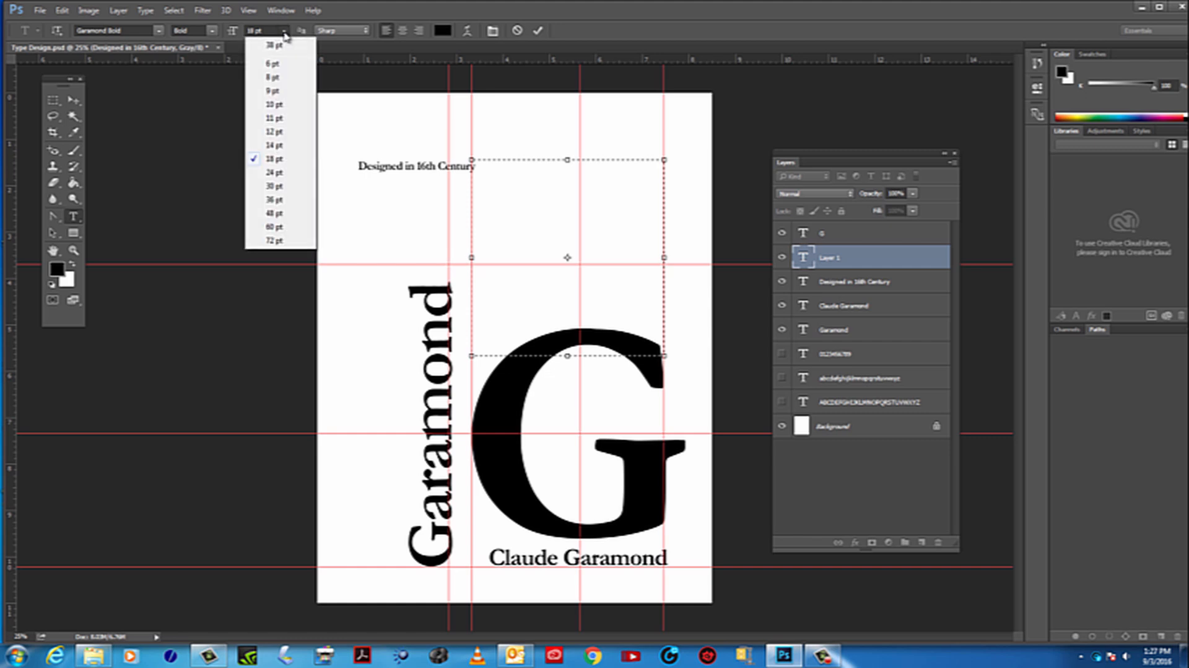
{"action": "left_click", "coordinate": [274, 145]}
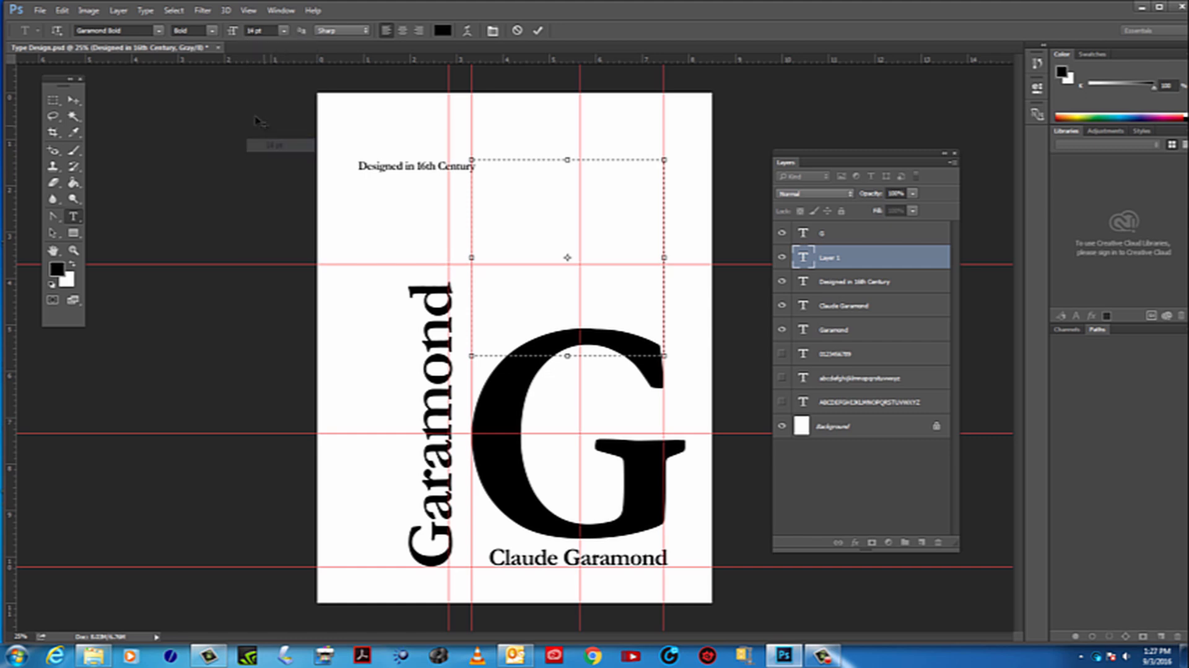
Paste the cut biography into the new text box and commit the text
{"action": "left_click", "coordinate": [62, 11]}
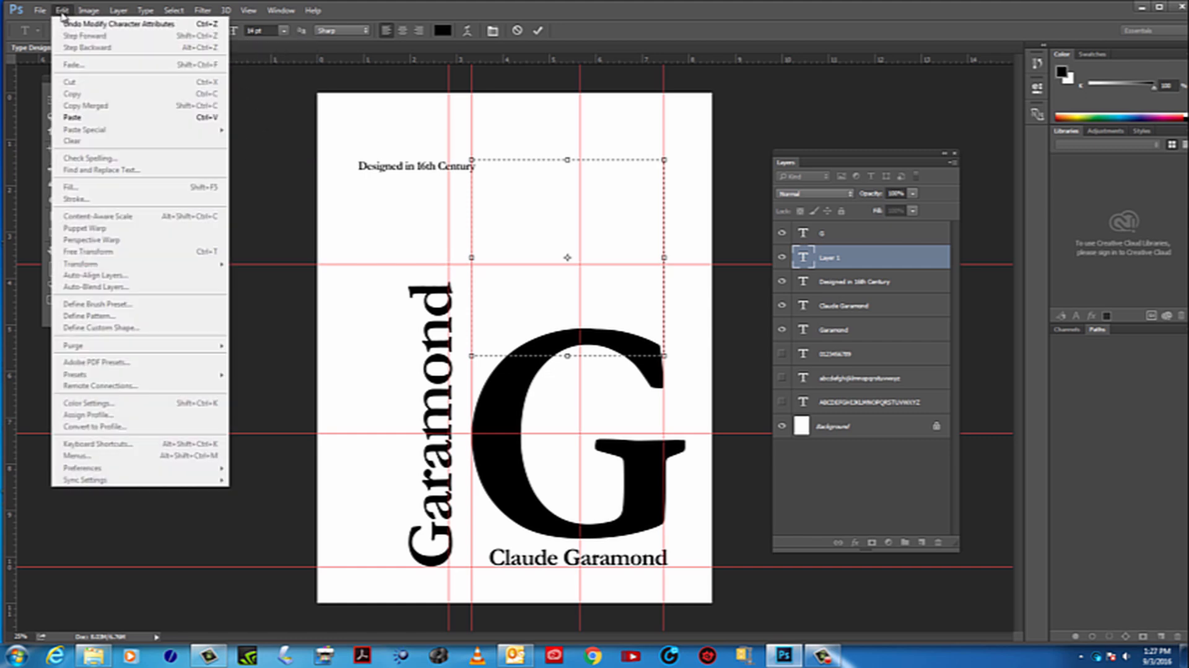
{"action": "left_click", "coordinate": [73, 118]}
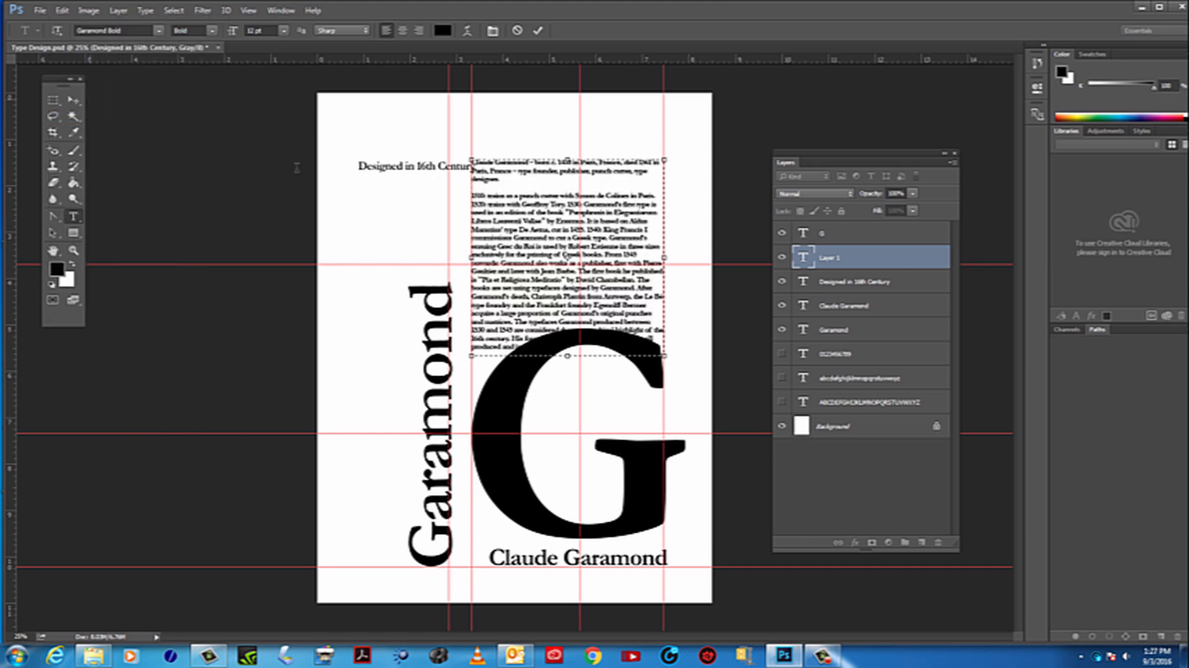
{"action": "left_click", "coordinate": [74, 101]}
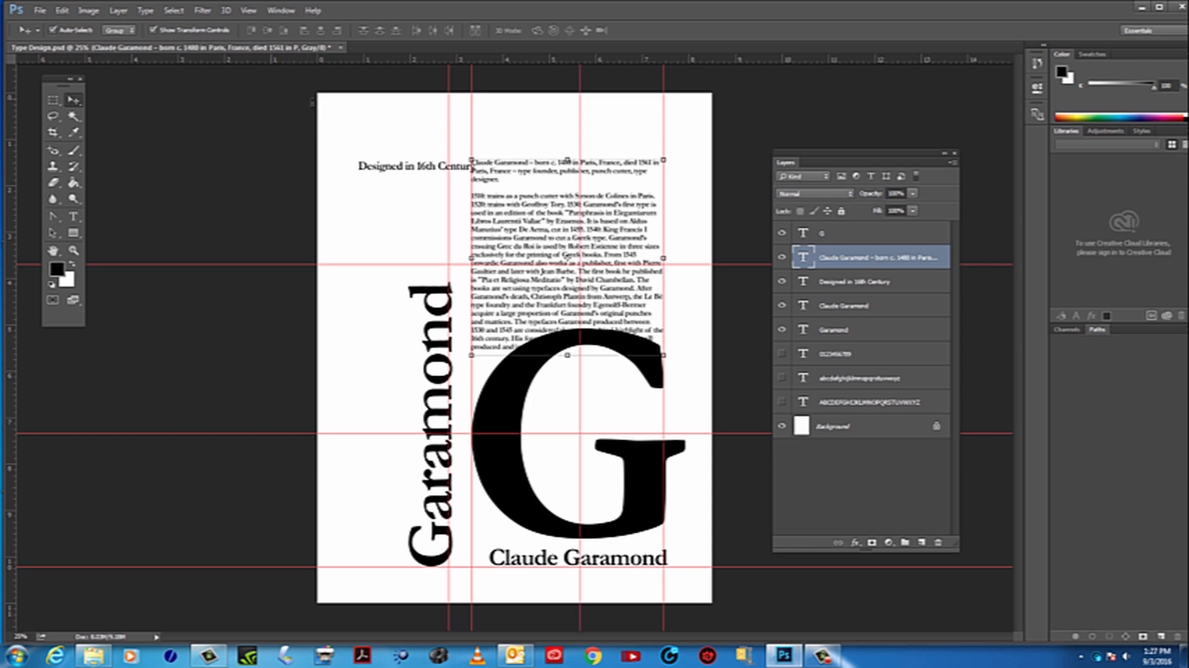
Move the biography block up until its last line clears the top of the G, keeping it between the guides
{"action": "left_click_drag", "start_coordinate": [651, 198], "coordinate": [650, 187]}
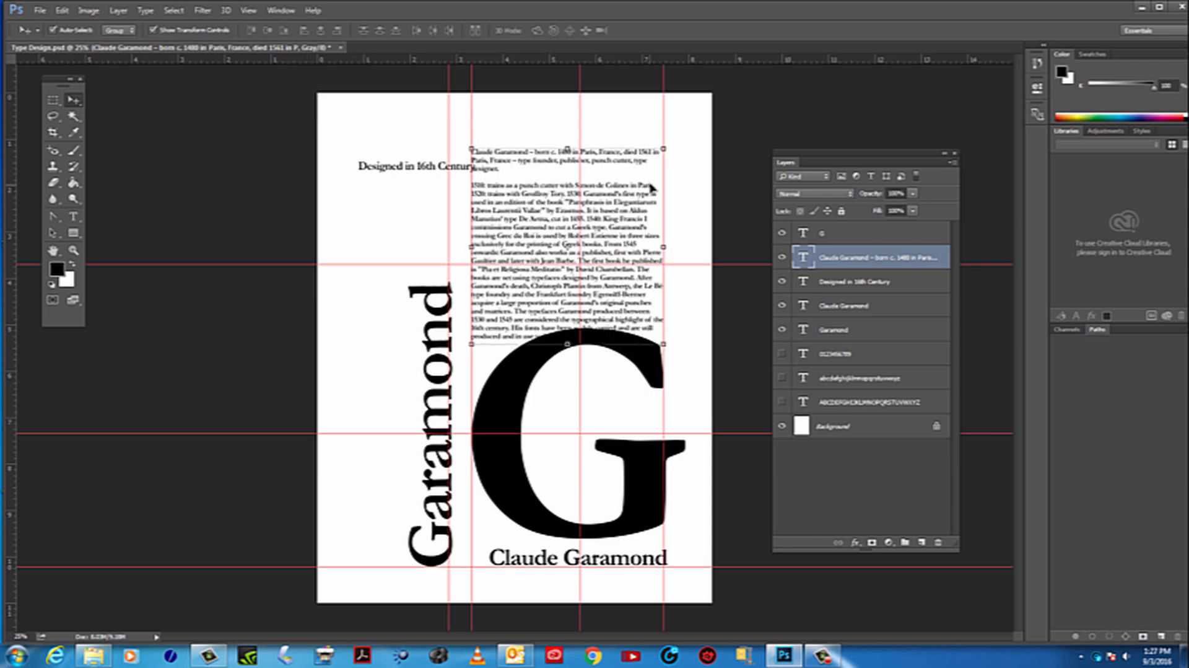
{"action": "key", "text": "Up"}
{"action": "key", "text": "Up"}
{"action": "key", "text": "Up"}
{"action": "key", "text": "Up"}
{"action": "key", "text": "Up"}
{"action": "key", "text": "Up"}
{"action": "key", "text": "Up"}
{"action": "key", "text": "Up"}
{"action": "key", "text": "Up"}
{"action": "key", "text": "Up"}
{"action": "key", "text": "Up"}
{"action": "key", "text": "Up"}
{"action": "key", "text": "Up"}
{"action": "key", "text": "Up"}
{"action": "key", "text": "Up"}
{"action": "key", "text": "Up"}
{"action": "key", "text": "Up"}
{"action": "key", "text": "Up"}
{"action": "key", "text": "Up"}
{"action": "key", "text": "Up"}
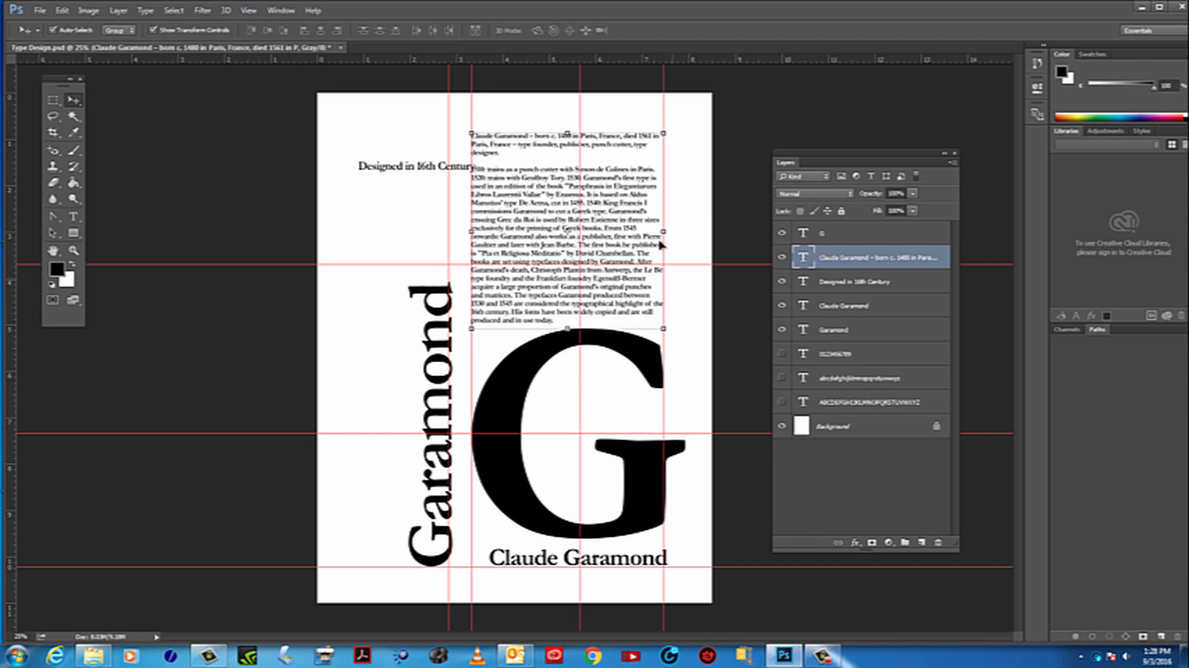
Justify all of the biography text with each paragraph's last line aligned left
{"action": "double_click", "coordinate": [804, 258]}
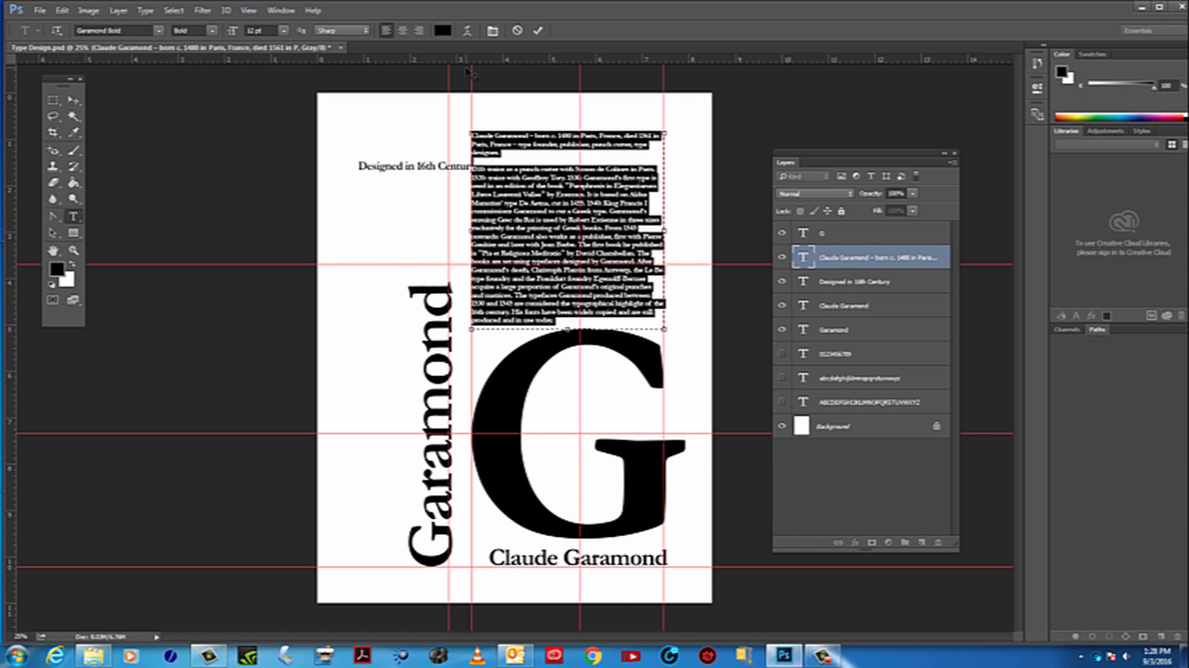
{"action": "left_click", "coordinate": [278, 11]}
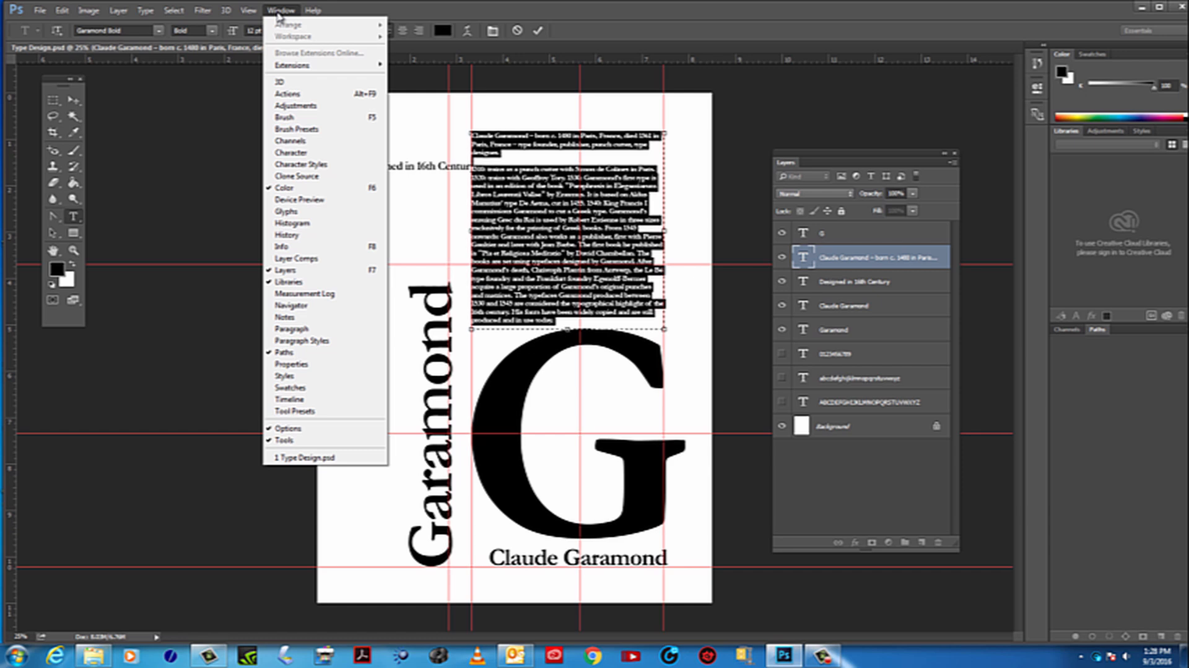
{"action": "left_click", "coordinate": [309, 154]}
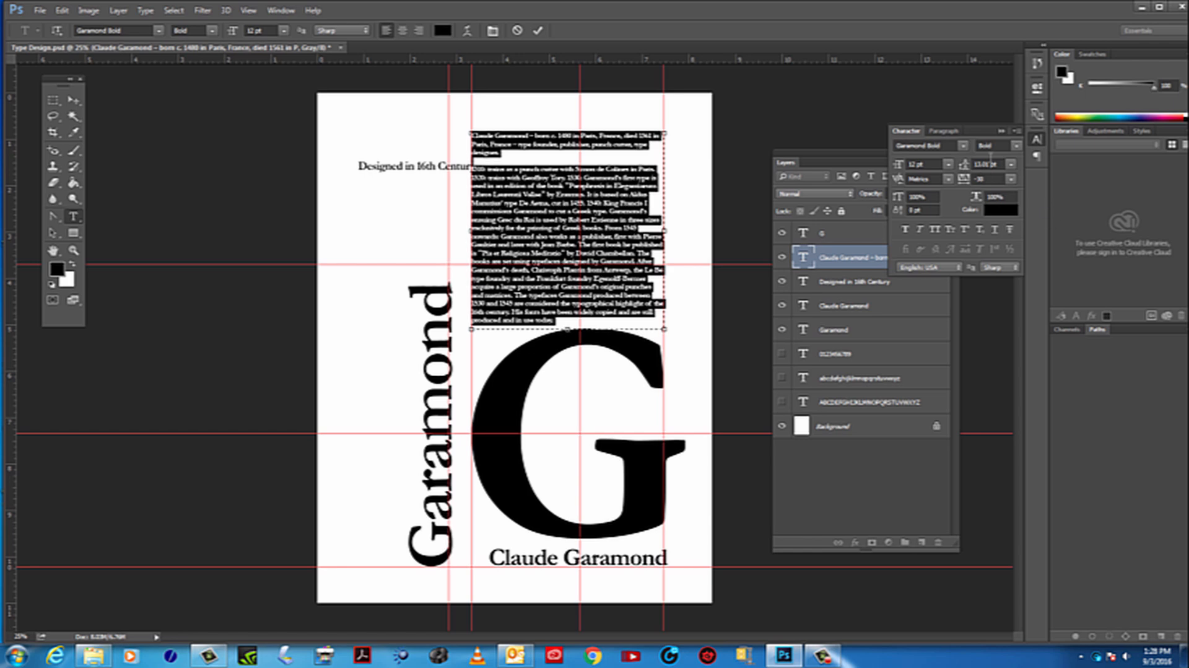
{"action": "left_click", "coordinate": [945, 132]}
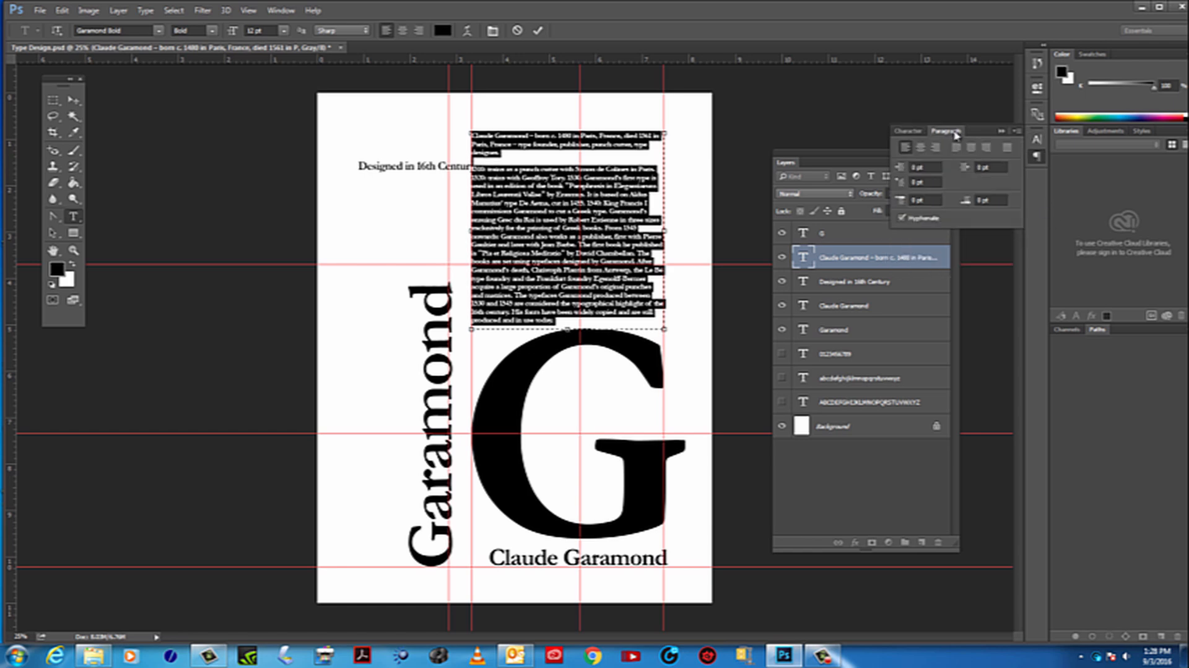
{"action": "left_click", "coordinate": [912, 132]}
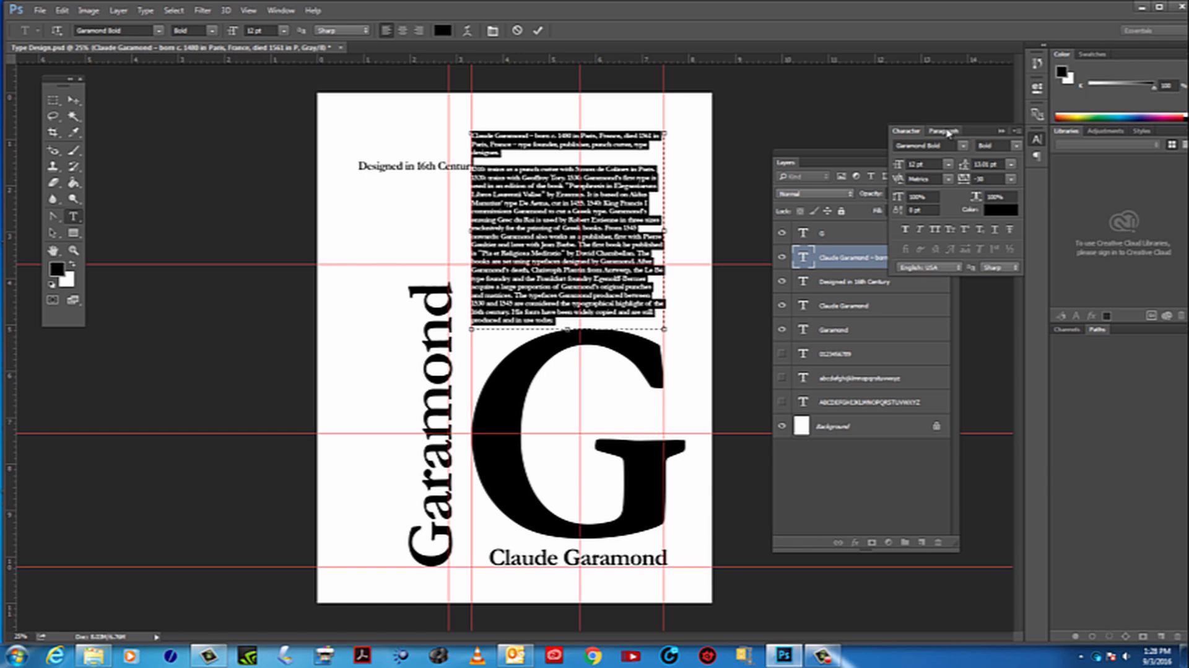
{"action": "left_click", "coordinate": [946, 133]}
{"action": "left_click", "coordinate": [909, 131]}
{"action": "left_click", "coordinate": [944, 131]}
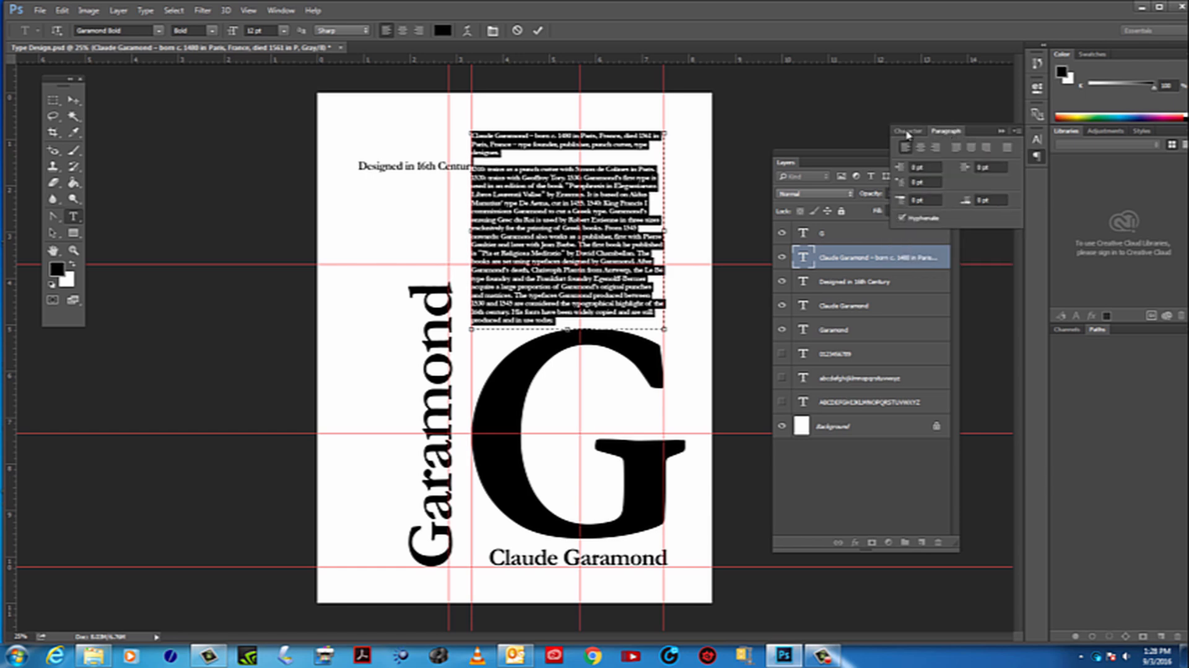
{"action": "left_click", "coordinate": [908, 131]}
{"action": "left_click", "coordinate": [944, 131]}
{"action": "left_click", "coordinate": [958, 148]}
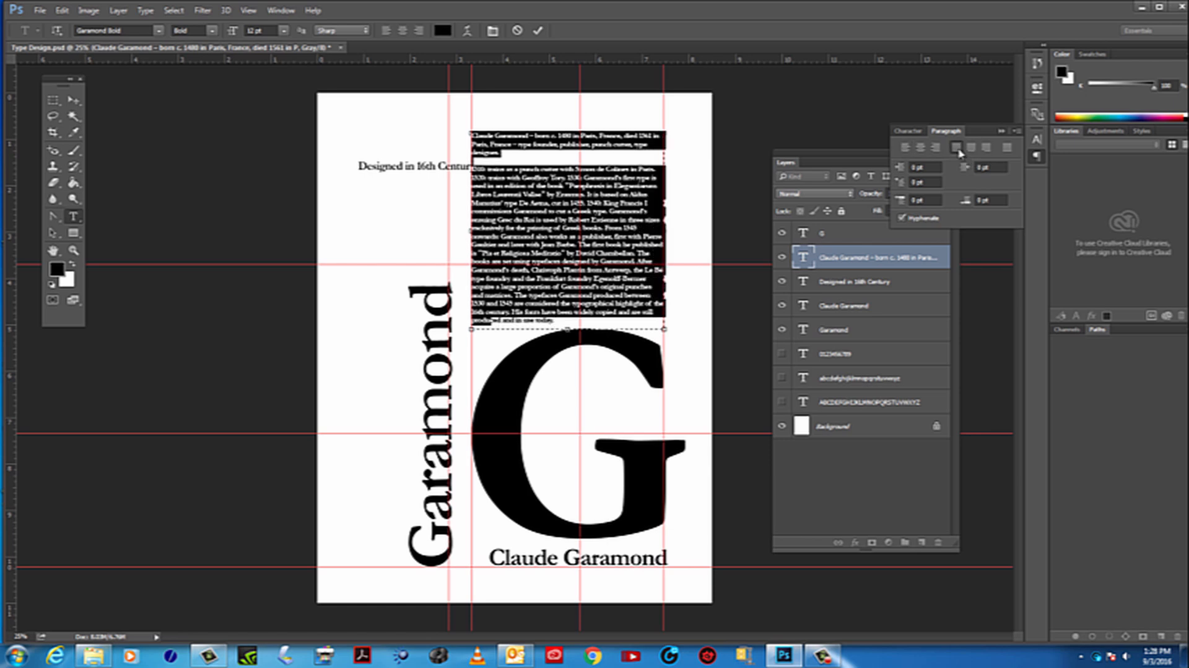
{"action": "left_click", "coordinate": [1008, 148]}
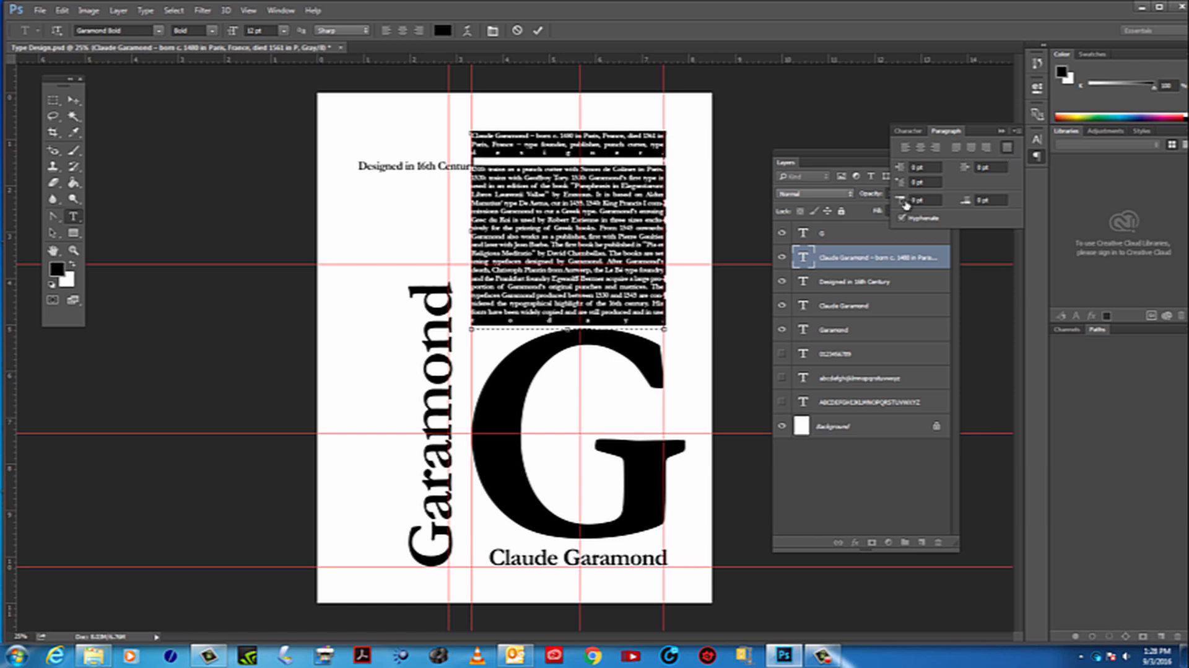
{"action": "left_click", "coordinate": [959, 148]}
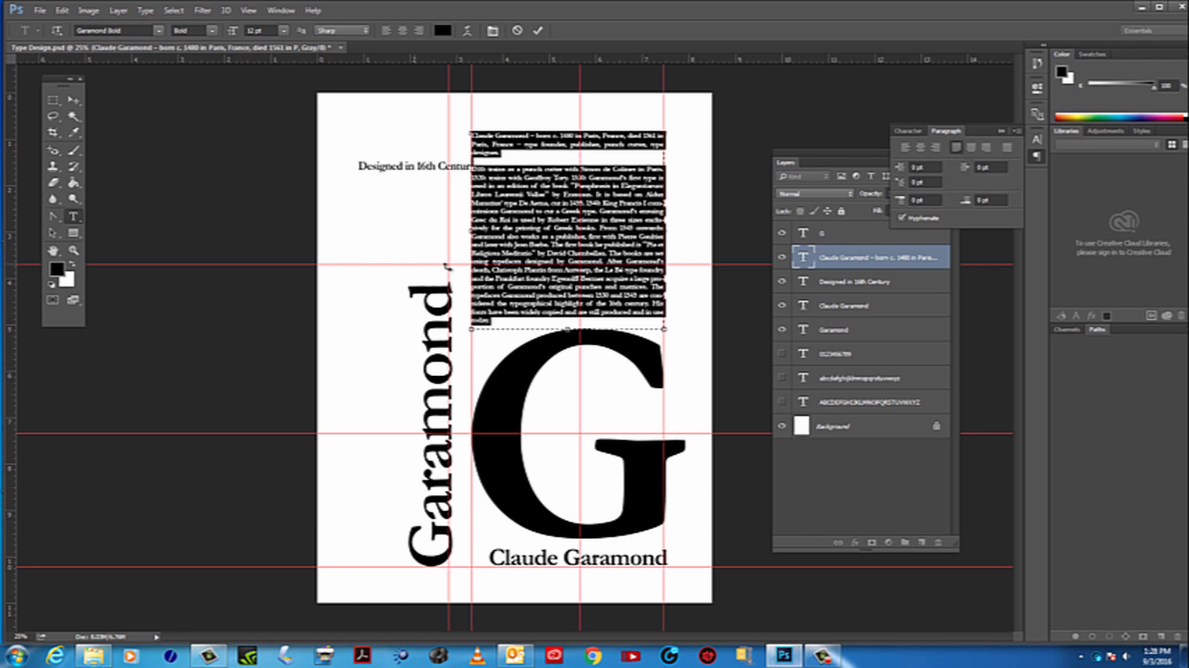
{"action": "left_click", "coordinate": [487, 228]}
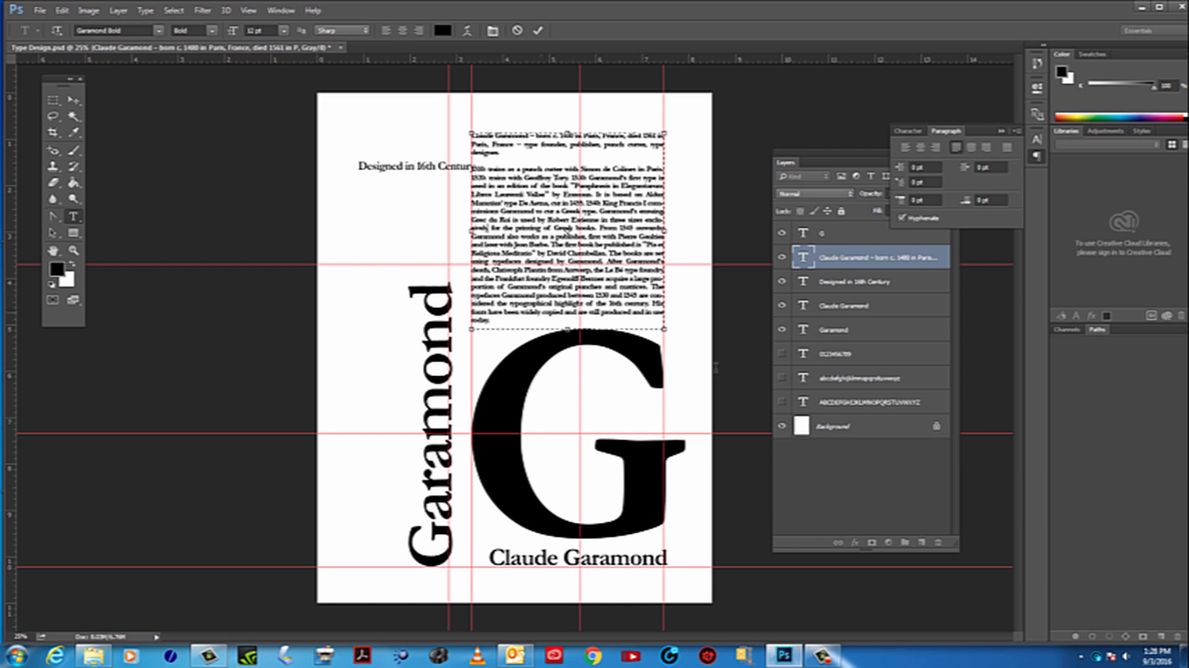
Nudge the biography down to just above the G, and move "Designed in 16th Century" into the page's upper-left area beside it
{"action": "left_click_drag", "start_coordinate": [588, 190], "coordinate": [591, 196]}
{"action": "left_click", "coordinate": [424, 188]}
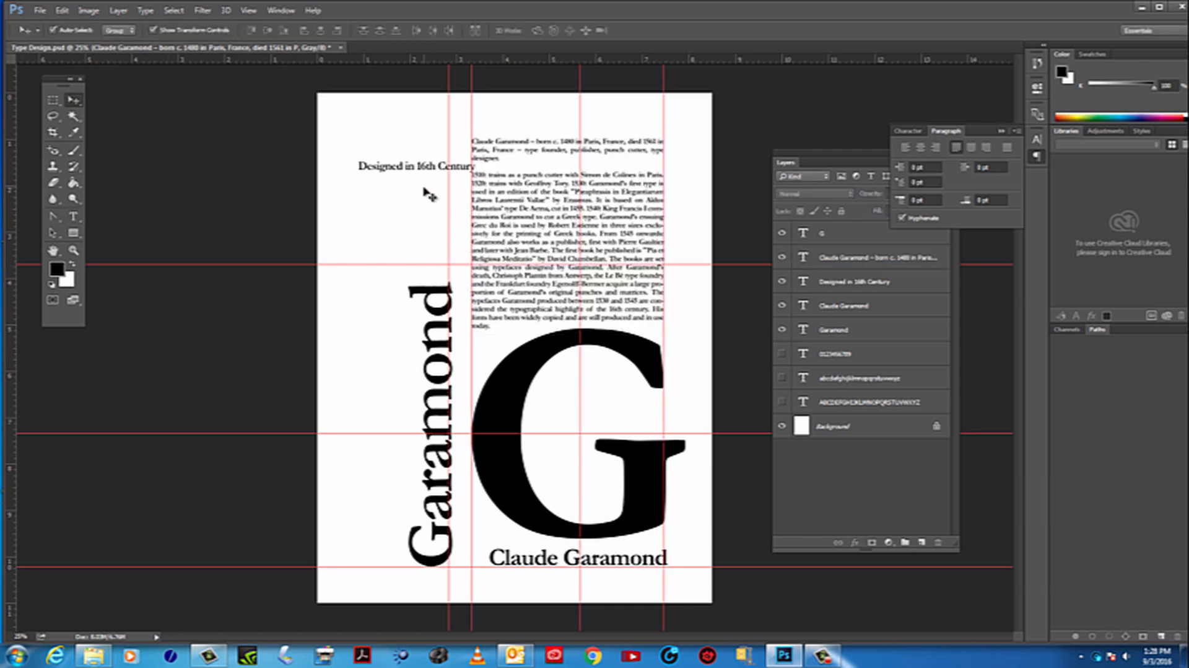
{"action": "left_click_drag", "start_coordinate": [397, 171], "coordinate": [369, 125]}
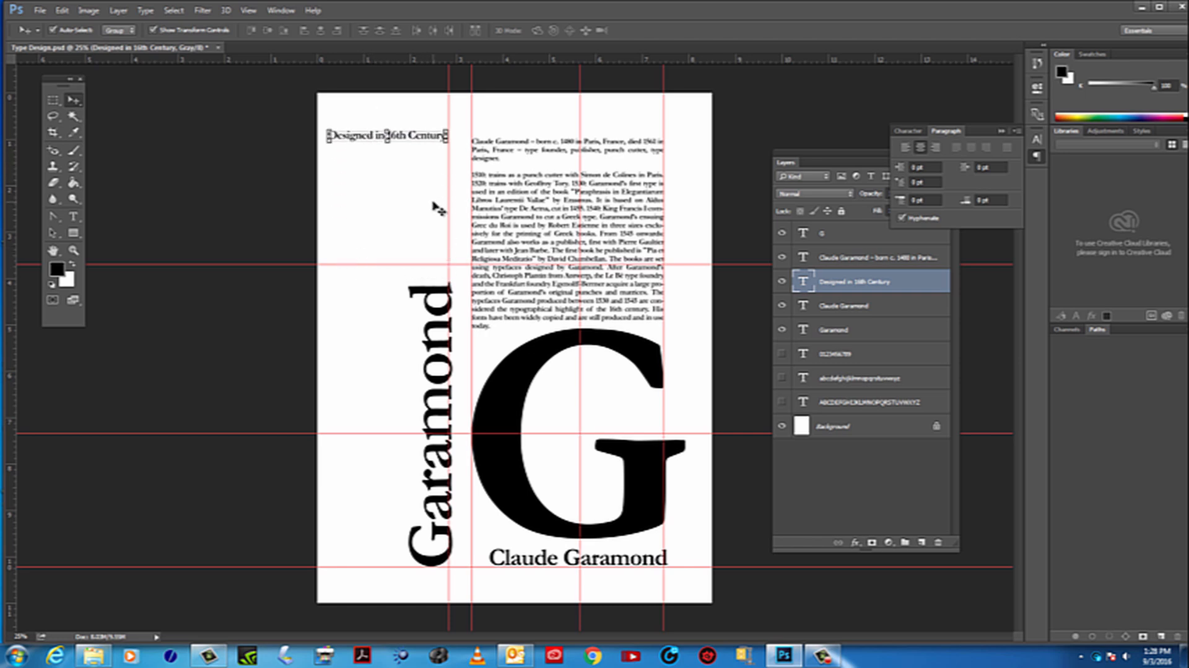
Delete the "Designed in 16th Century" text layer and undo the deletion
{"action": "key", "text": "Delete"}
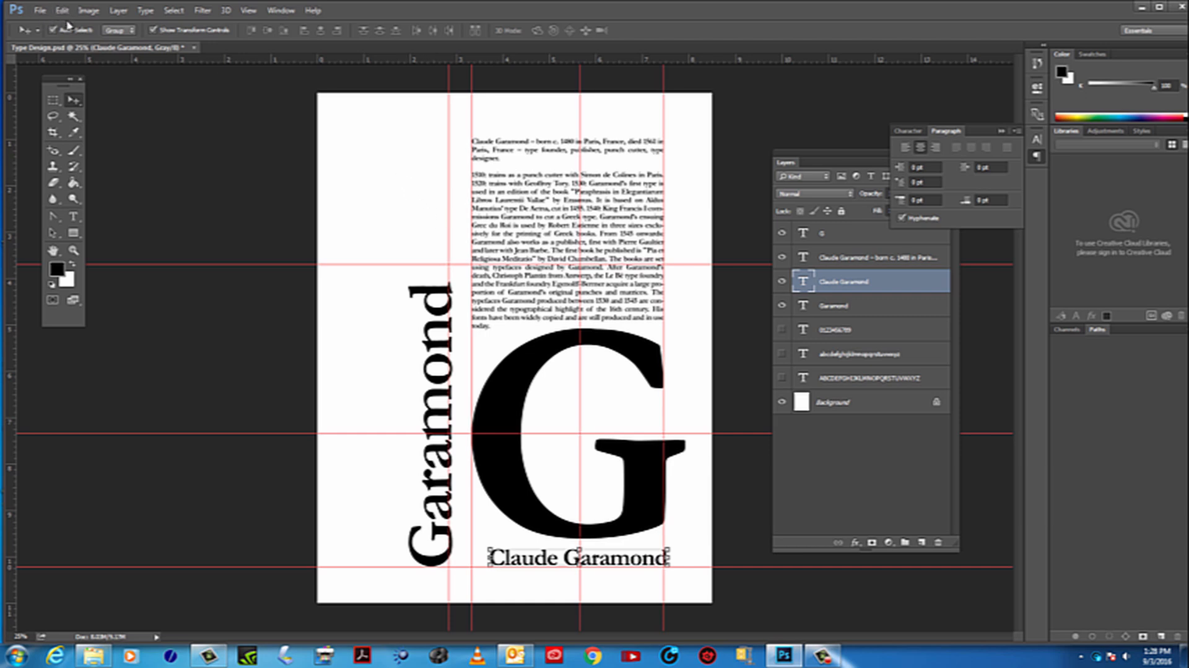
{"action": "left_click", "coordinate": [62, 10]}
{"action": "left_click", "coordinate": [73, 25]}
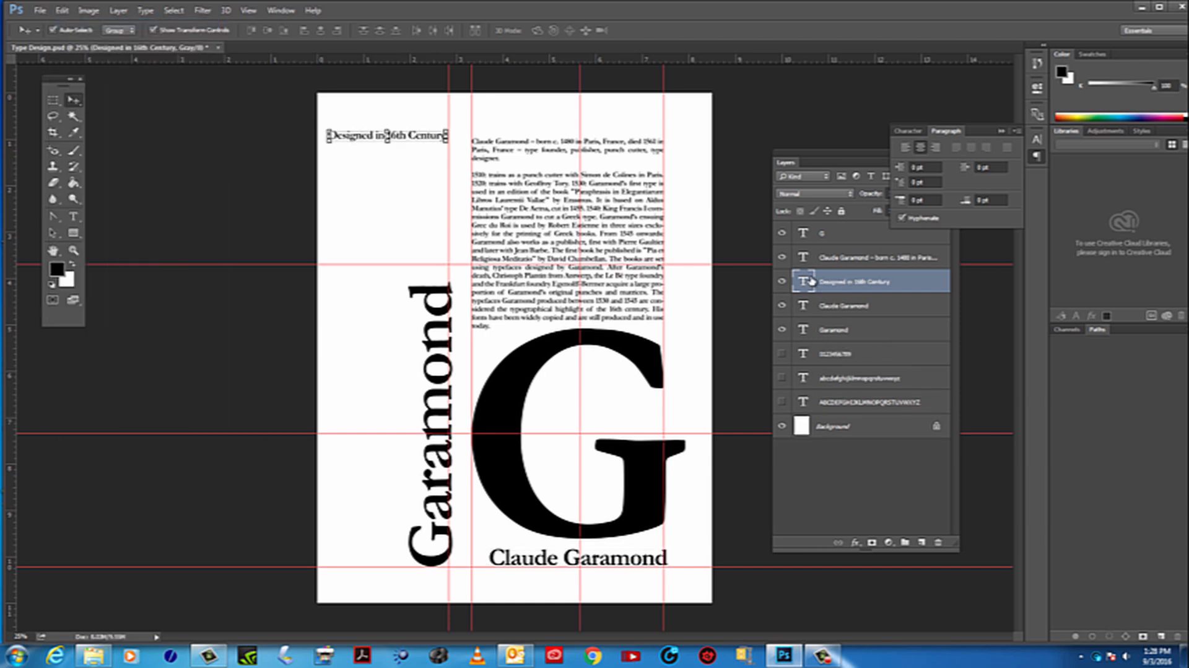
{"action": "left_click", "coordinate": [782, 353]}
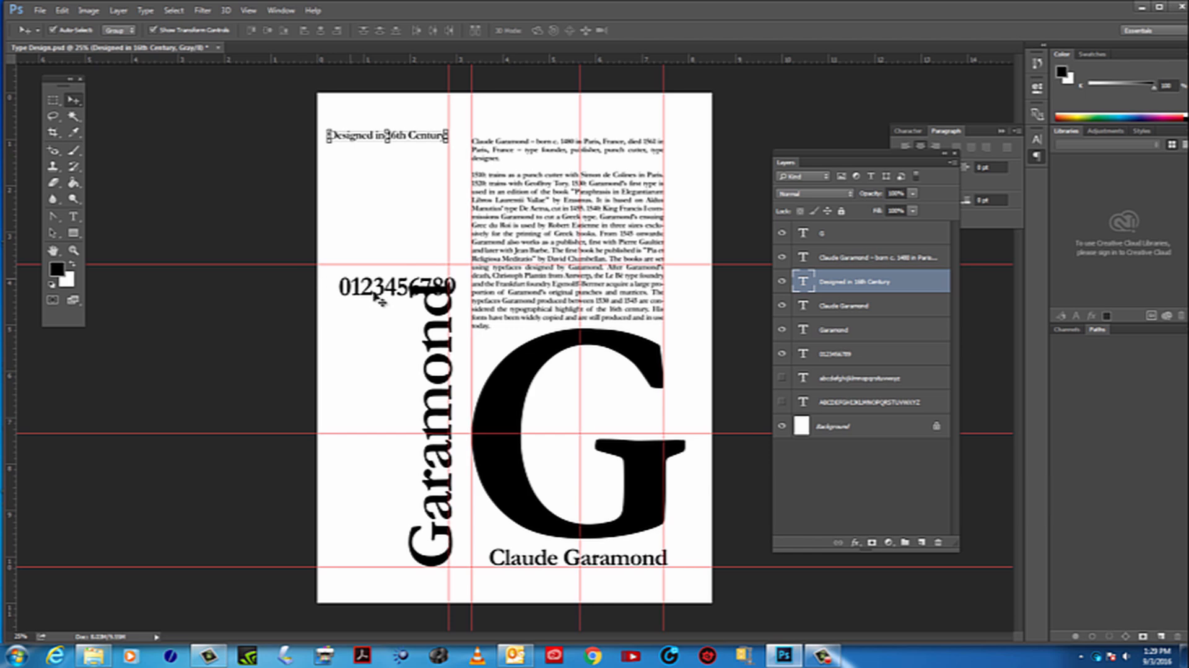
{"action": "left_click_drag", "start_coordinate": [371, 289], "coordinate": [345, 379]}
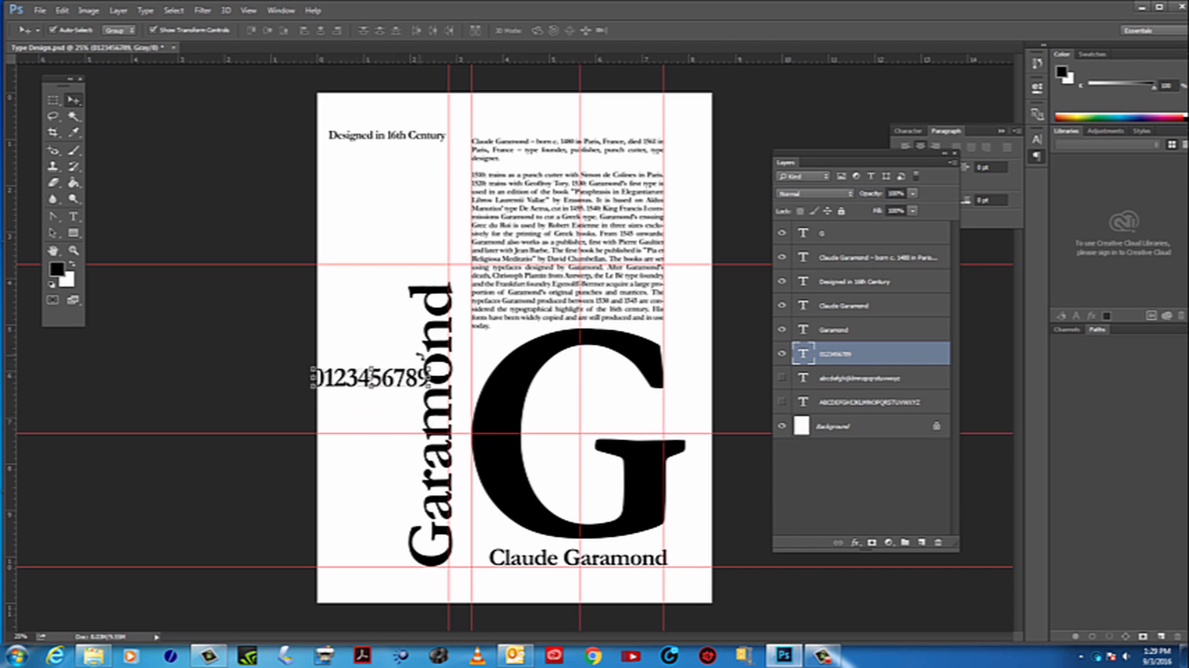
{"action": "left_click_drag", "start_coordinate": [424, 366], "coordinate": [349, 311]}
{"action": "key", "text": "Escape"}
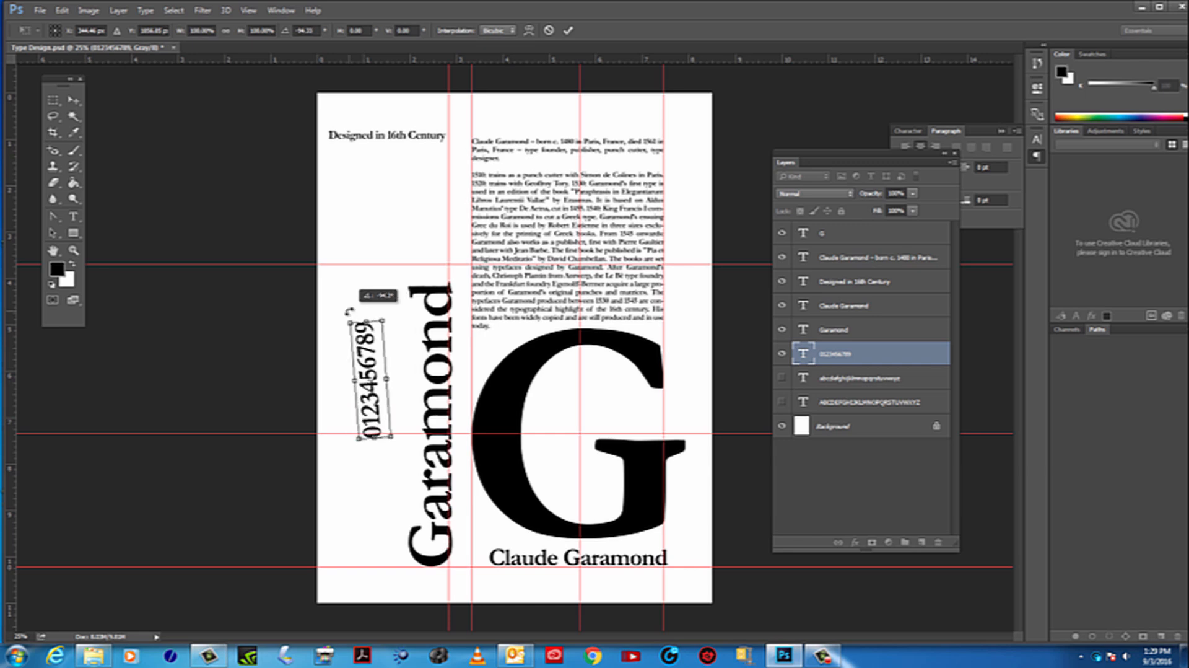
{"action": "key", "text": "Escape"}
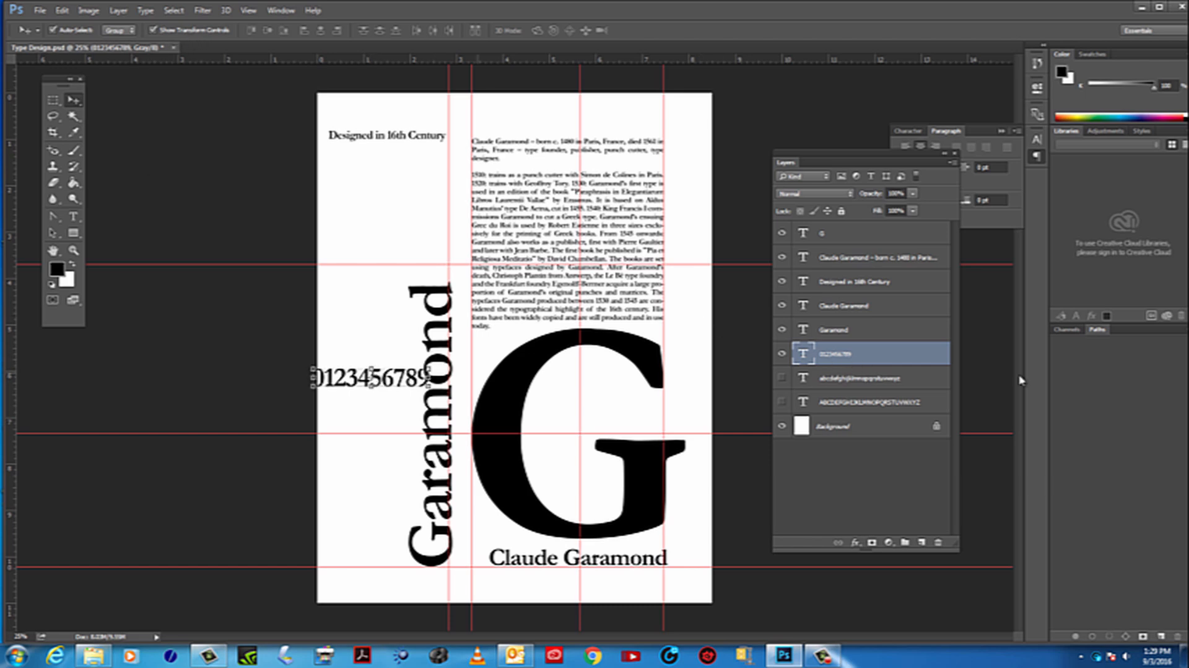
{"action": "double_click", "coordinate": [805, 353]}
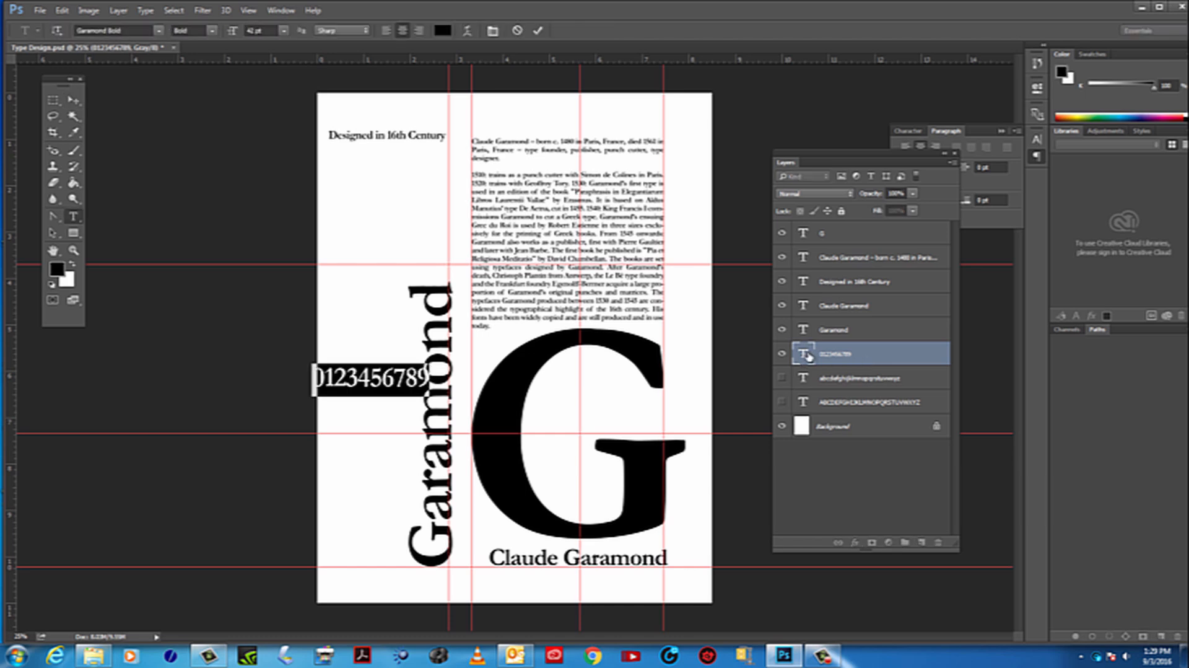
{"action": "left_click", "coordinate": [369, 378]}
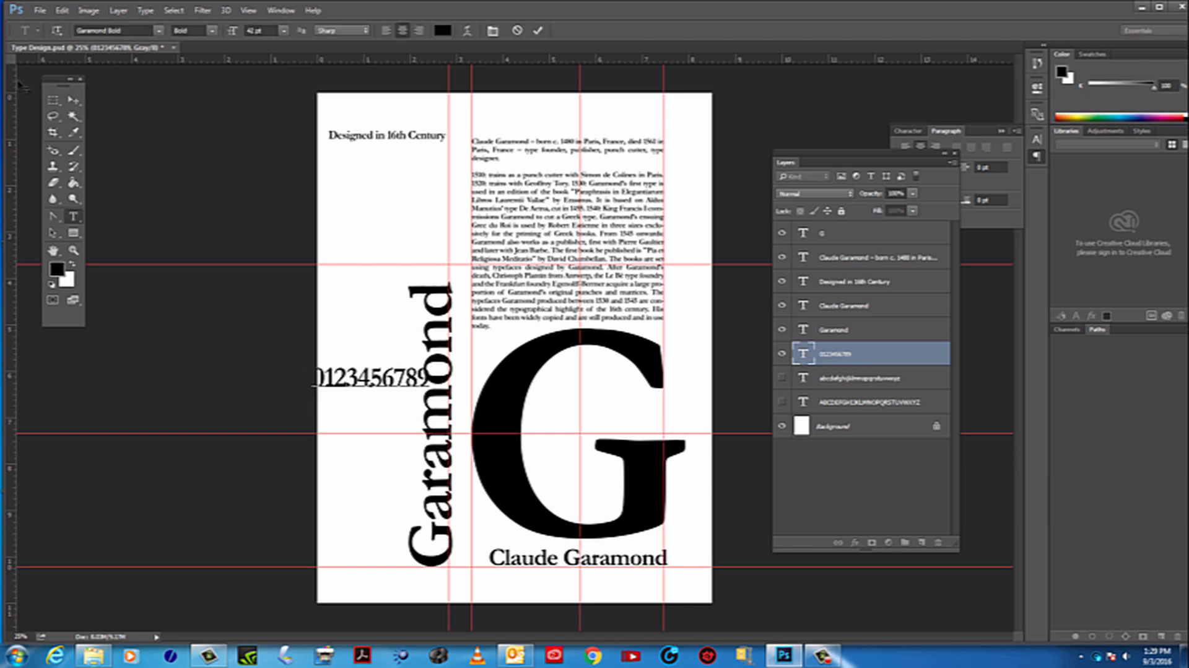
{"action": "left_click", "coordinate": [73, 100]}
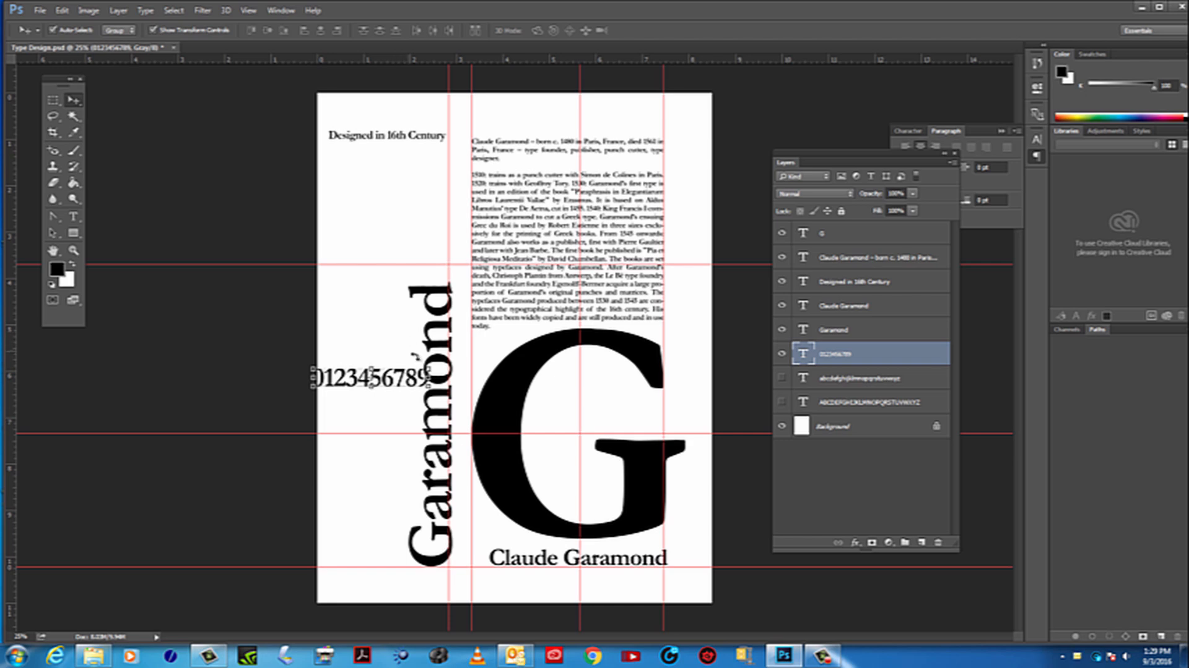
Try to rotate the numerals to vertical and place them beside the lower half of the Garamond title
{"action": "key", "text": "ctrl+t"}
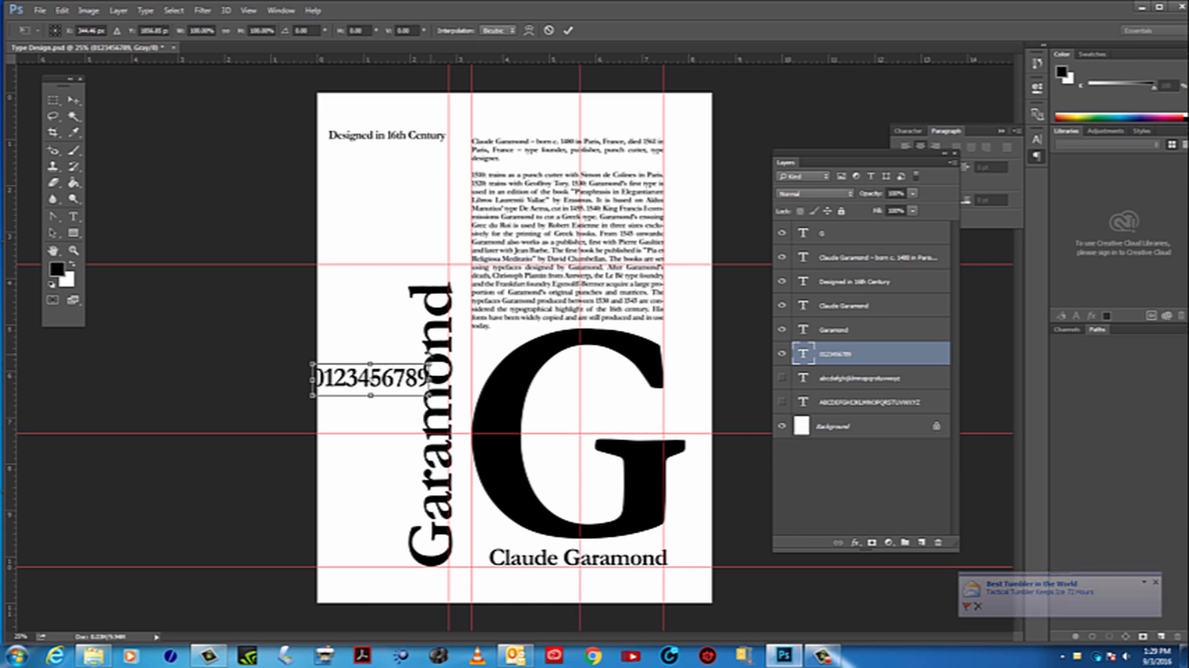
{"action": "left_click", "coordinate": [311, 31]}
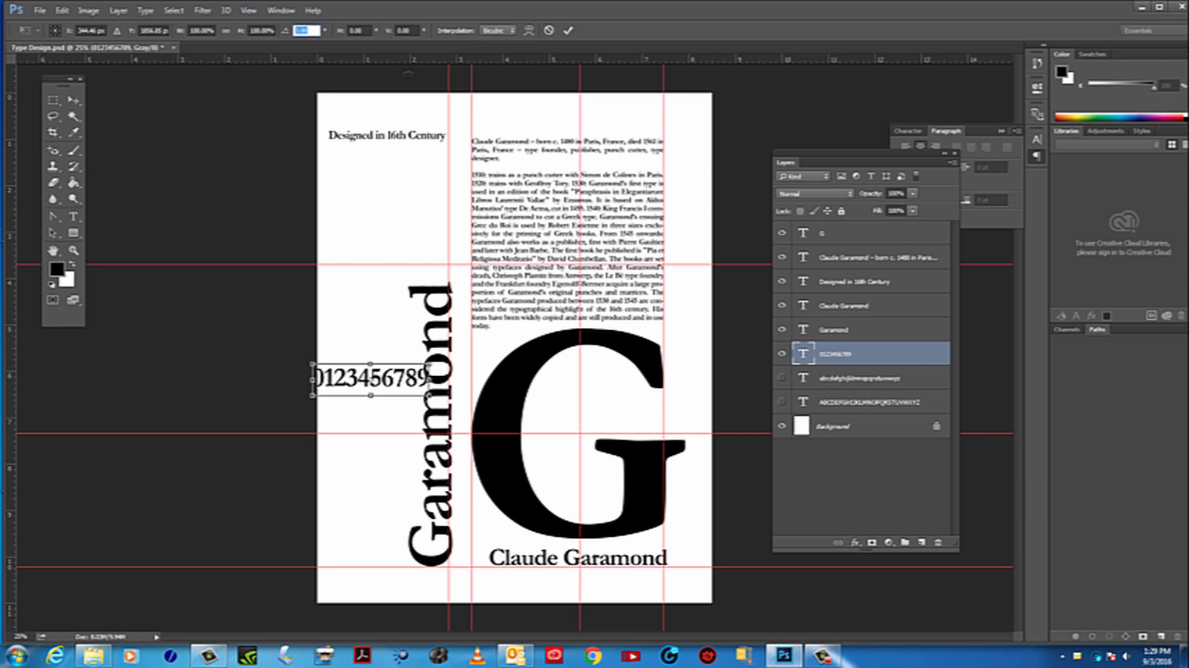
{"action": "type", "text": "90"}
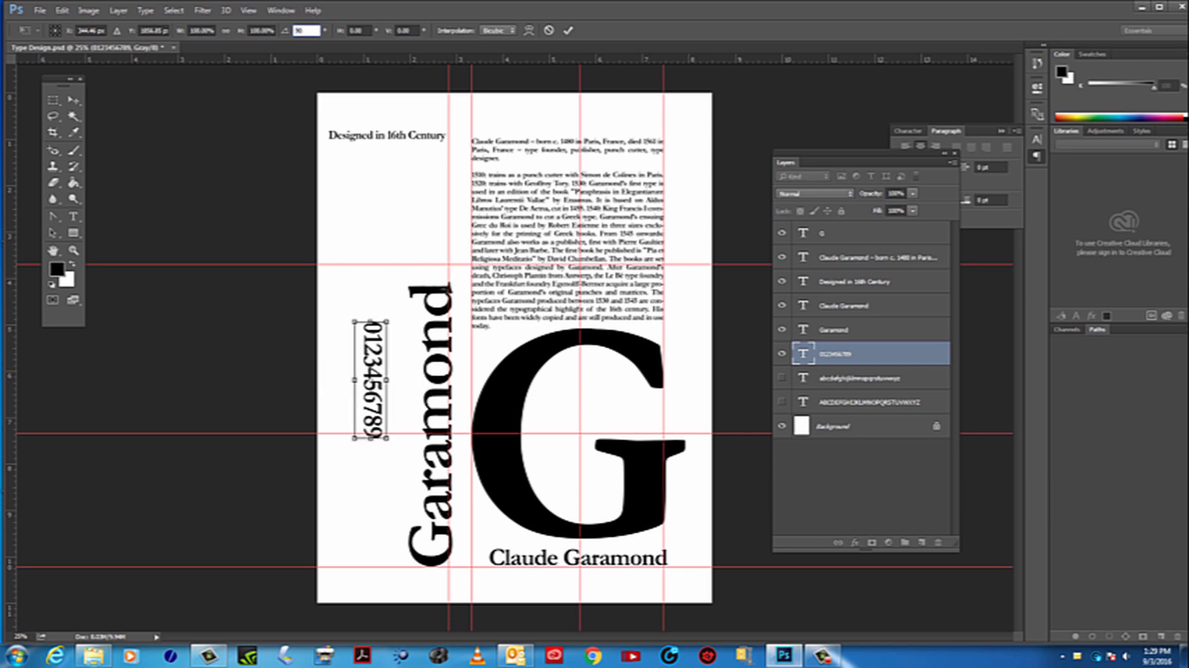
{"action": "left_click_drag", "start_coordinate": [372, 363], "coordinate": [373, 448]}
{"action": "left_click_drag", "start_coordinate": [392, 530], "coordinate": [328, 333]}
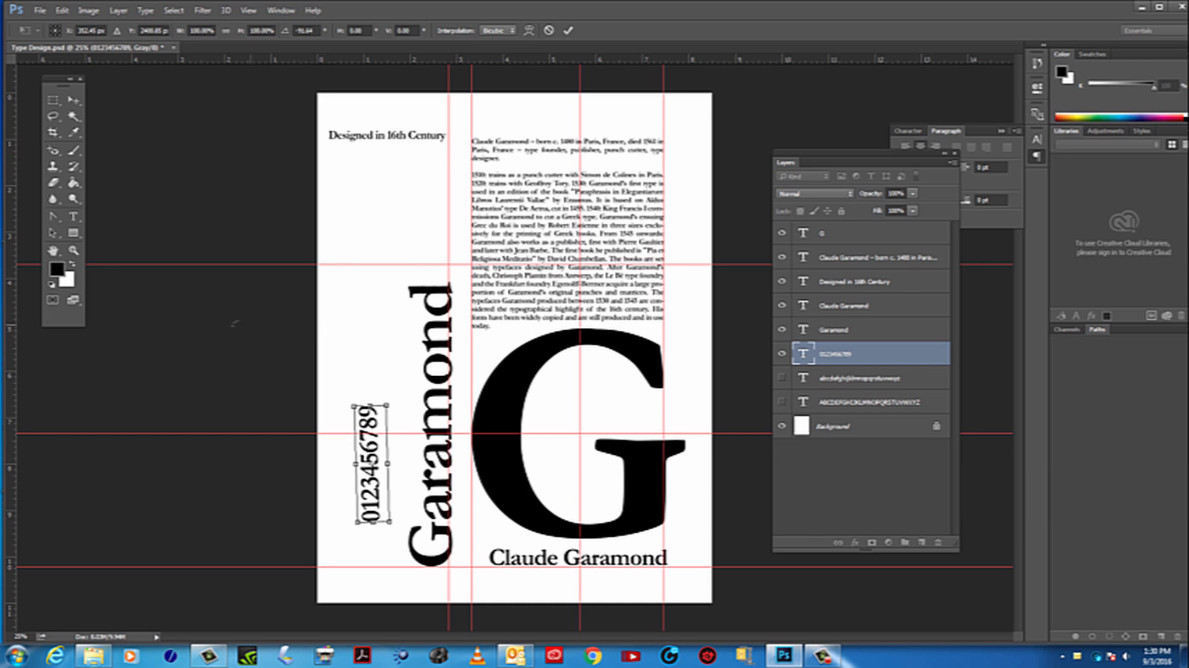
{"action": "left_click", "coordinate": [74, 250]}
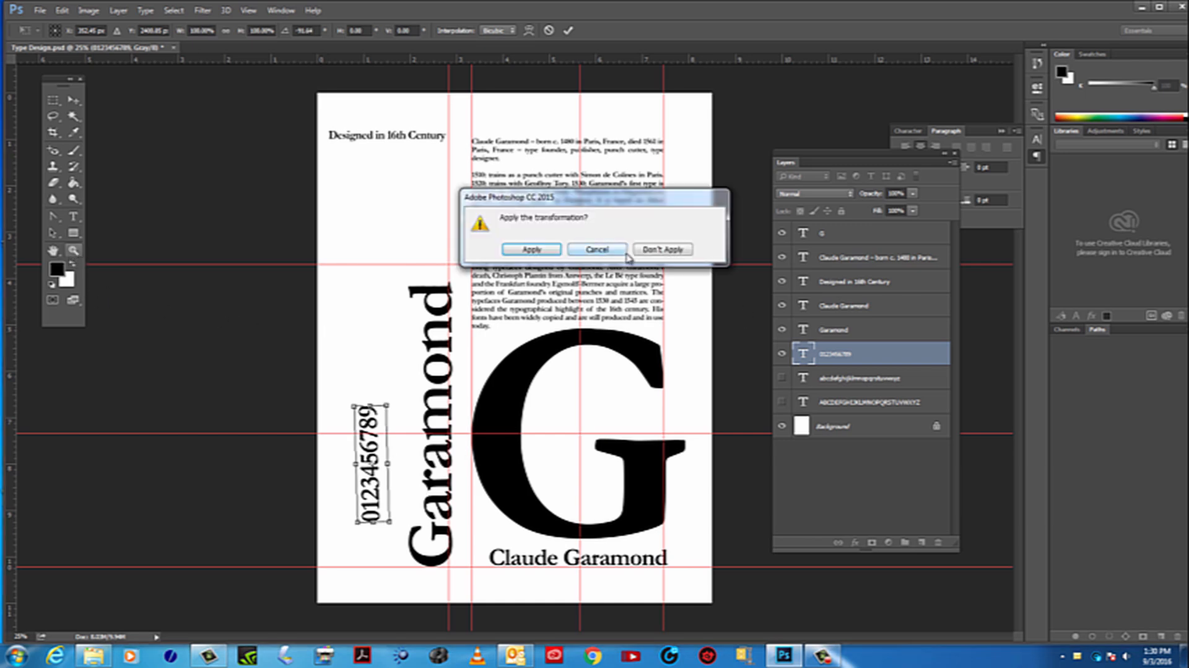
{"action": "left_click", "coordinate": [584, 250]}
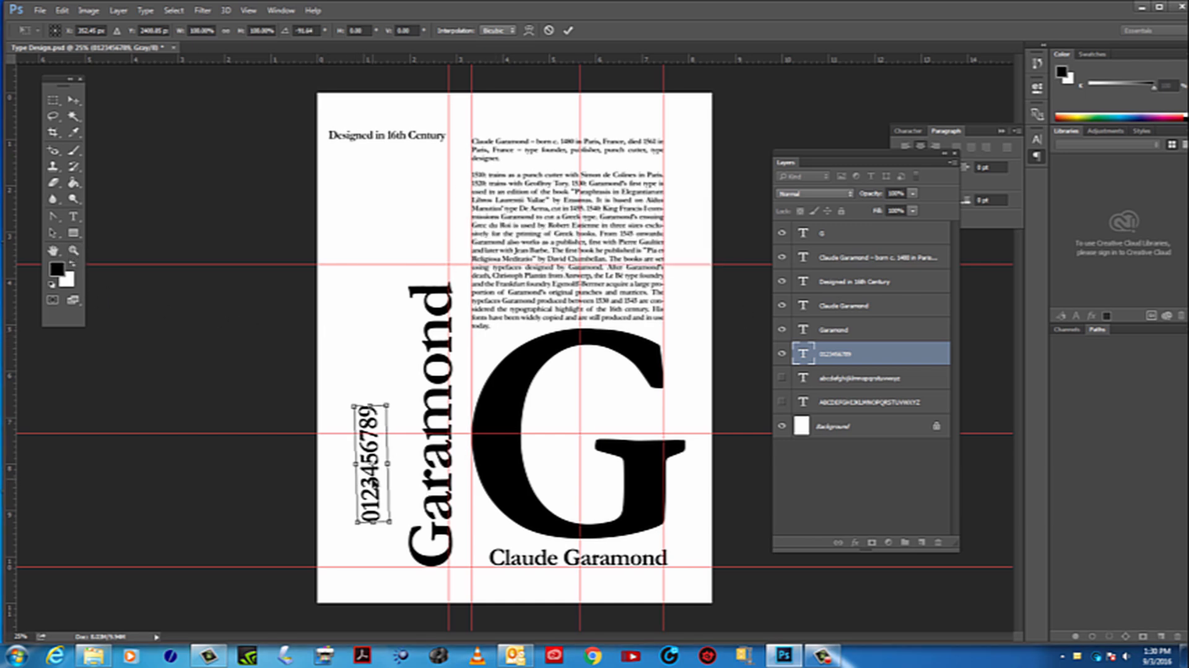
{"action": "left_click", "coordinate": [74, 250]}
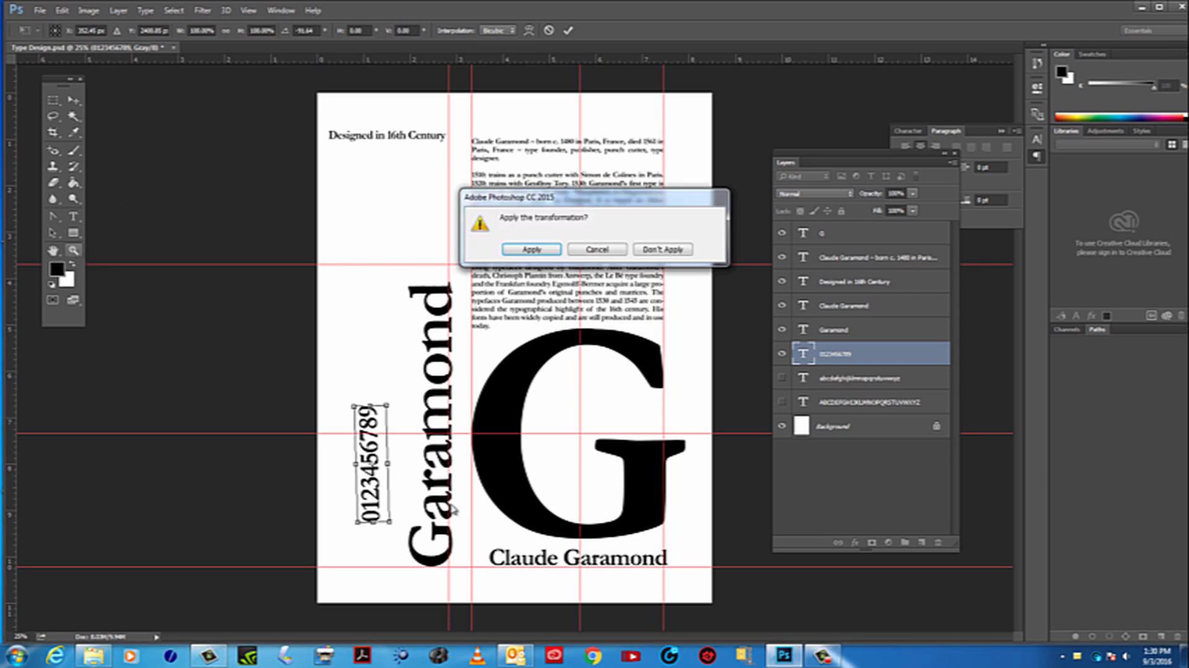
{"action": "left_click", "coordinate": [650, 251]}
Rotate the numerals by -90° with Free Transform so they read upward like the Garamond title
{"action": "left_click", "coordinate": [389, 383]}
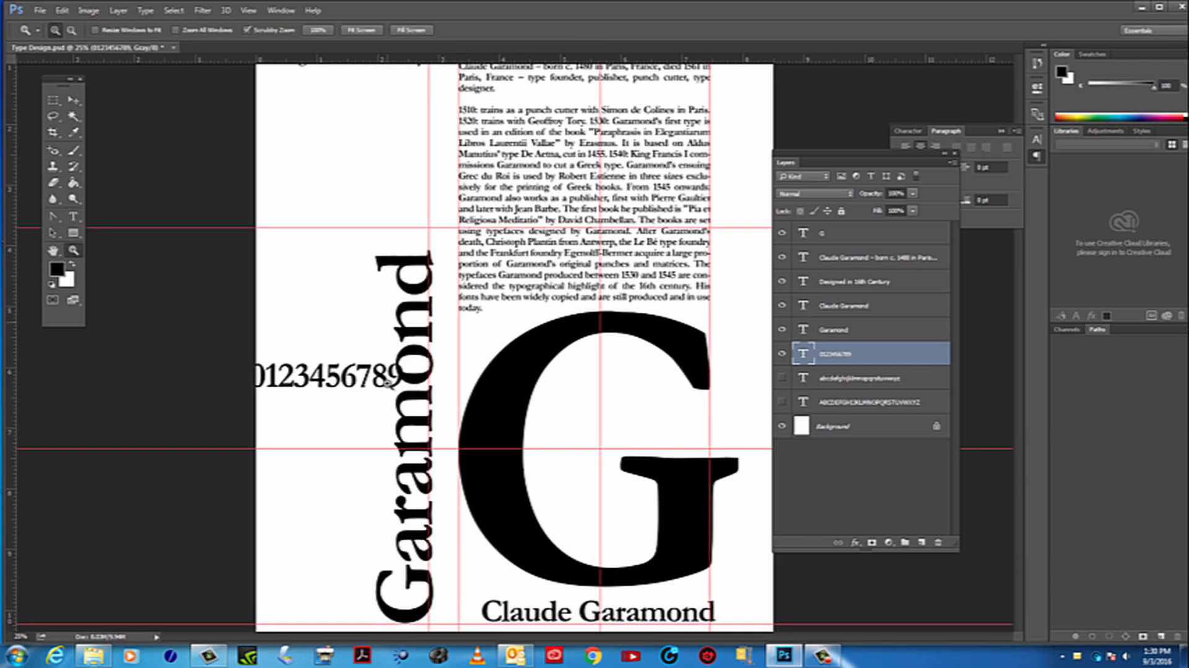
{"action": "left_click", "coordinate": [388, 384]}
{"action": "left_click_drag", "start_coordinate": [428, 347], "coordinate": [455, 256]}
{"action": "left_click", "coordinate": [73, 100]}
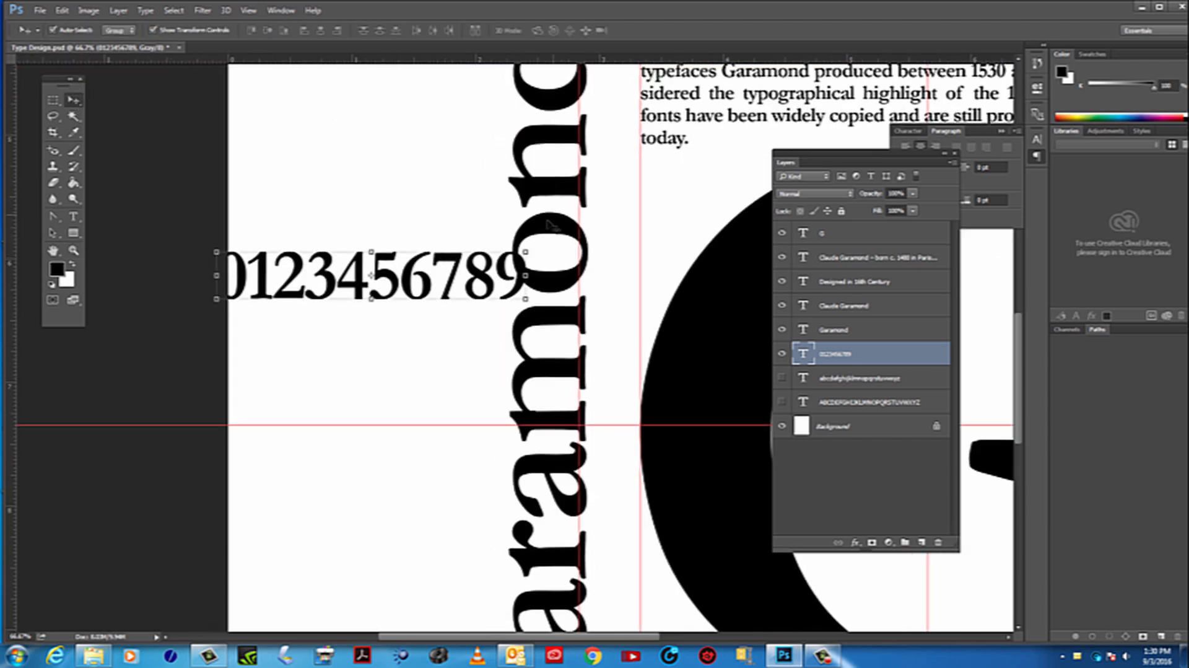
{"action": "key", "text": "ctrl+t"}
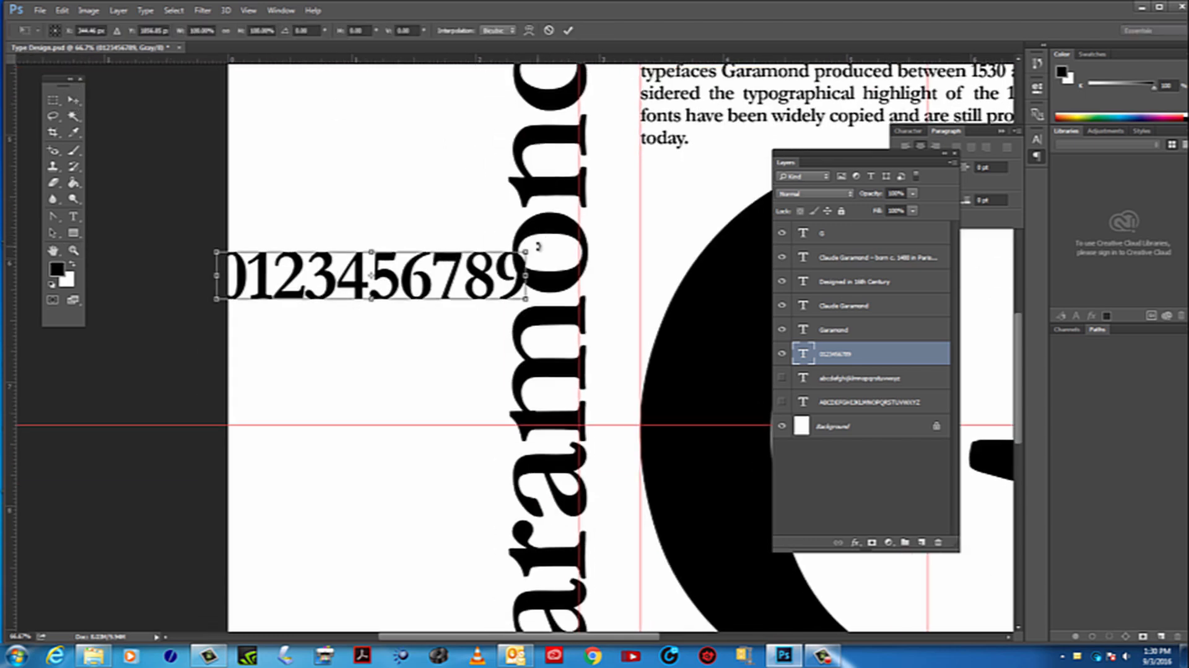
{"action": "left_click_drag", "start_coordinate": [539, 244], "coordinate": [447, 425]}
Place the rotated numerals beside the title's lower letters, ending just above the lowest horizontal guide, and apply the transform
{"action": "key", "text": "space"}
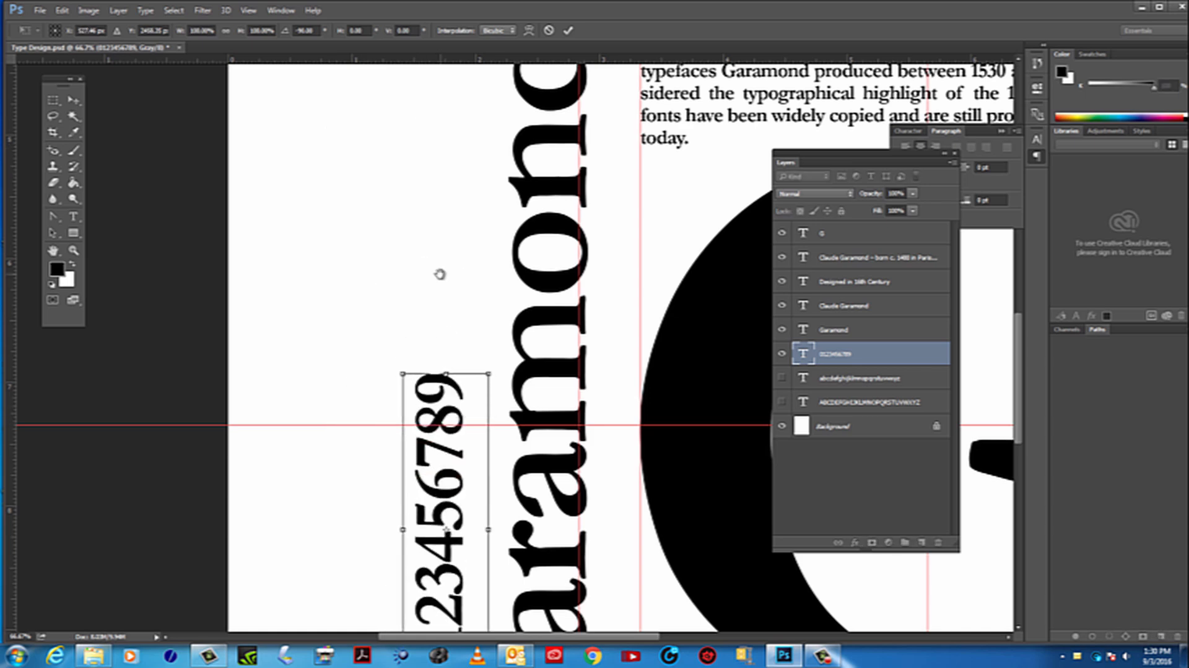
{"action": "left_click_drag", "start_coordinate": [416, 213], "coordinate": [378, 84]}
{"action": "left_click_drag", "start_coordinate": [384, 222], "coordinate": [376, 313]}
{"action": "key", "text": "Return"}
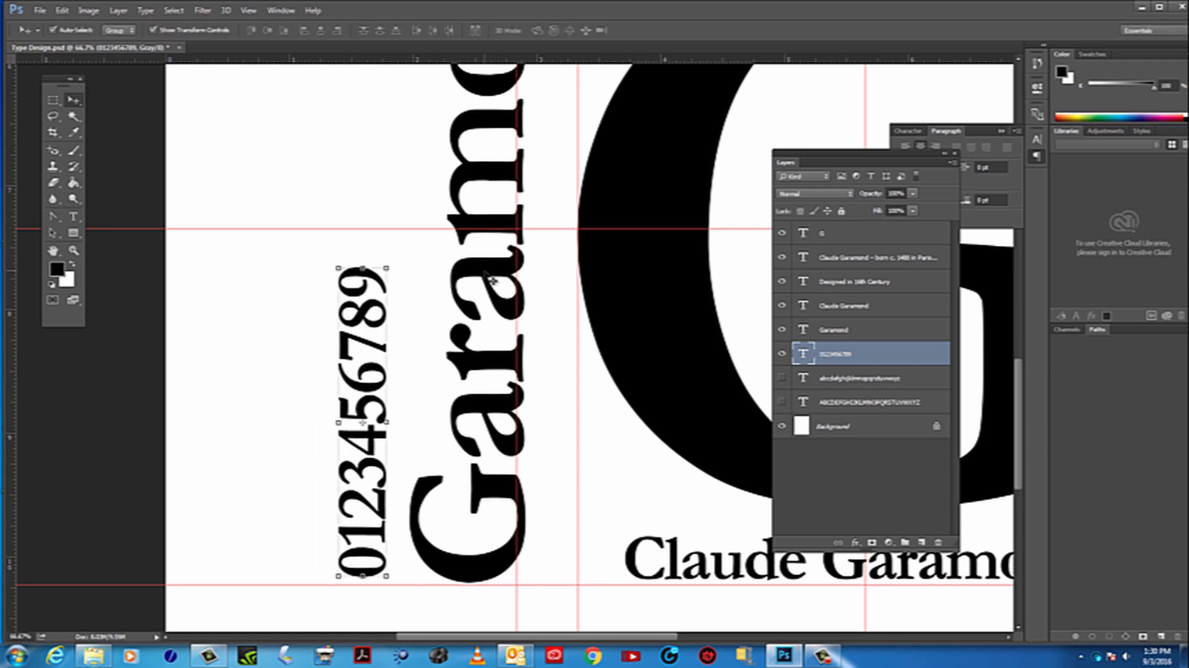
Align the Garamond title's right edge to the leftmost vertical guide, and move the numerals down onto the lowest horizontal guide
{"action": "mouse_move", "coordinate": [496, 280]}
{"action": "left_mouse_down"}
{"action": "mouse_move", "coordinate": [330, 280]}
{"action": "mouse_move", "coordinate": [511, 280]}
{"action": "mouse_move", "coordinate": [491, 283]}
{"action": "left_mouse_up"}
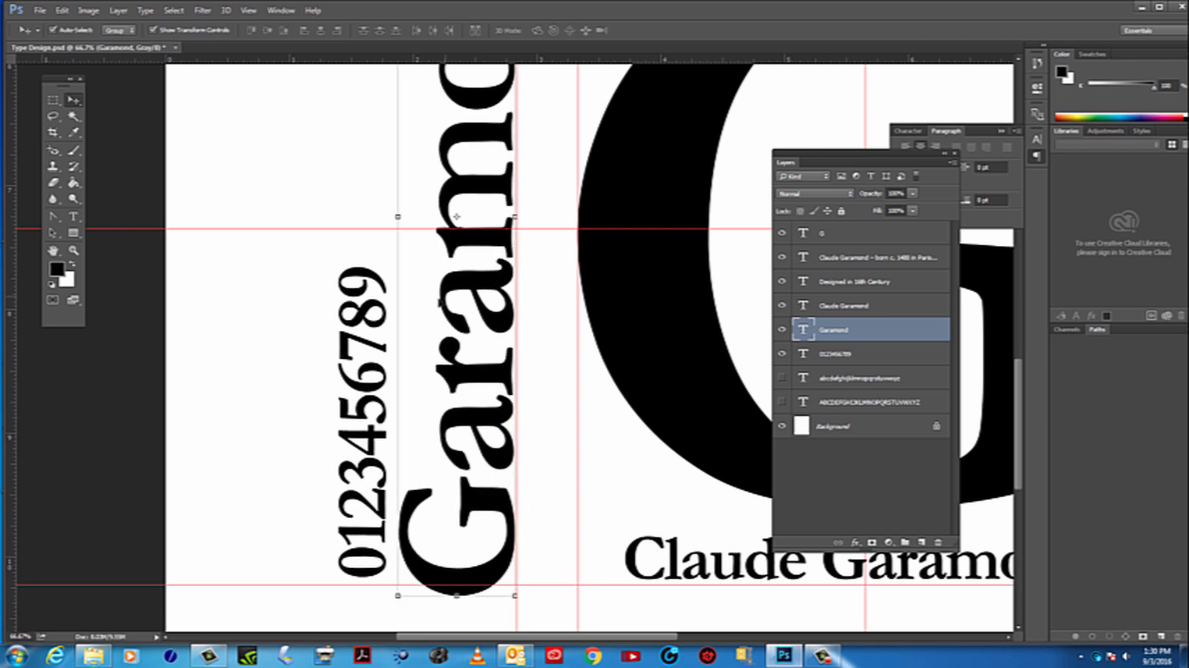
{"action": "left_click_drag", "start_coordinate": [388, 306], "coordinate": [387, 317]}
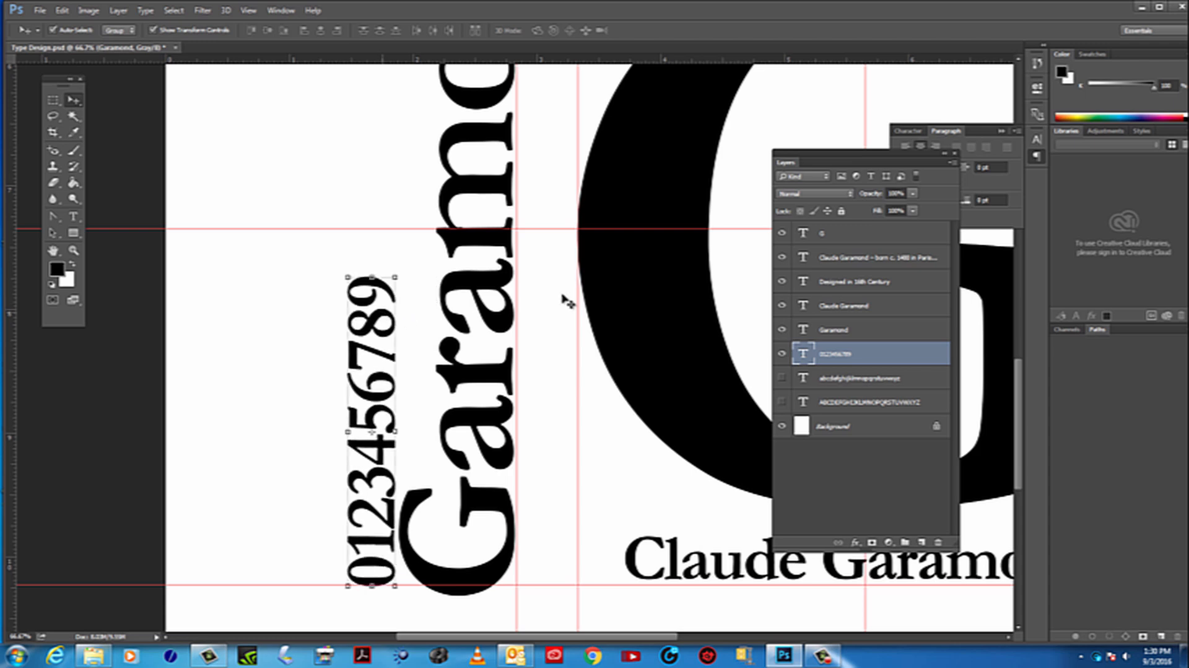
{"action": "left_click", "coordinate": [74, 251]}
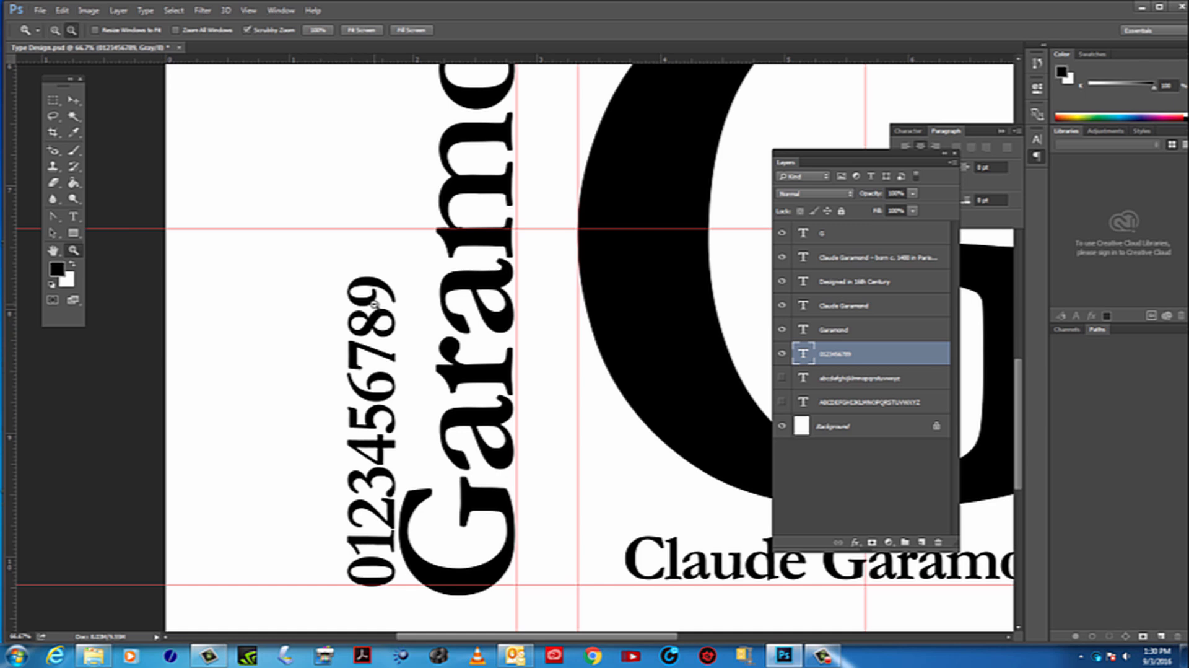
Show the lowercase alphabet layer and move the text down onto the upper horizontal guide, extending past the page's left edge
{"action": "left_click", "coordinate": [373, 303], "text": "alt"}
{"action": "left_click", "coordinate": [373, 304], "text": "alt"}
{"action": "left_click", "coordinate": [374, 302], "text": "alt"}
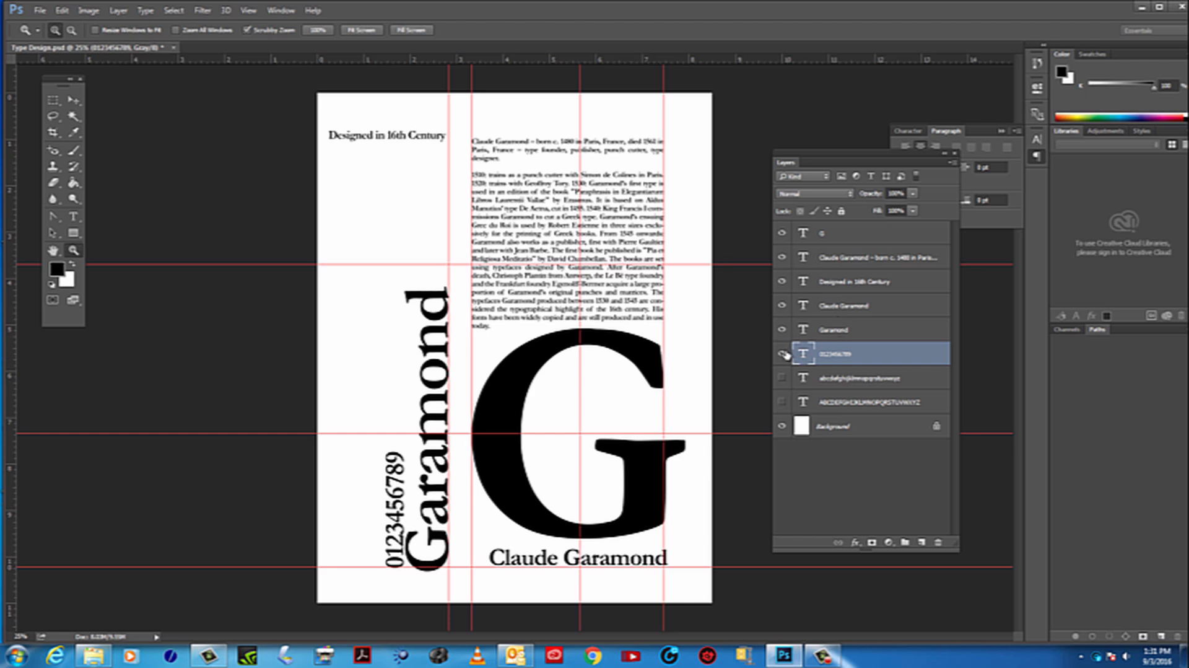
{"action": "left_click", "coordinate": [781, 379]}
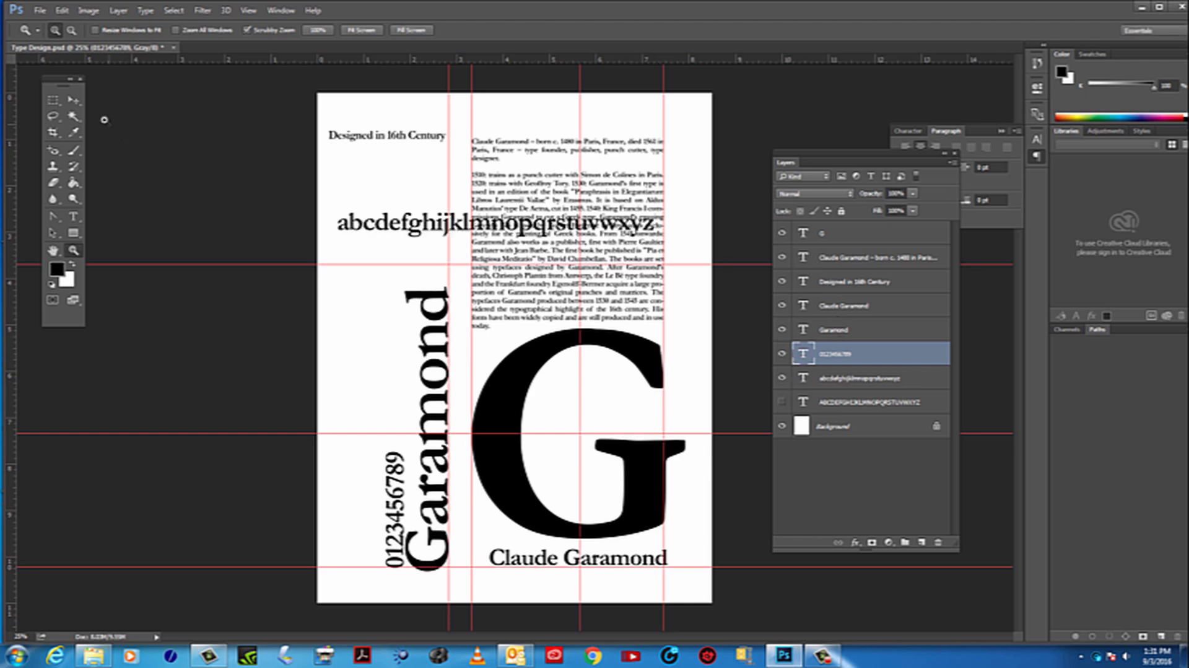
{"action": "left_click", "coordinate": [73, 99]}
{"action": "left_click_drag", "start_coordinate": [384, 222], "coordinate": [274, 273]}
Try to rotate the lowercase alphabet with Free Transform so it reads upward, placed above the vertical numerals
{"action": "key", "text": "ctrl+t"}
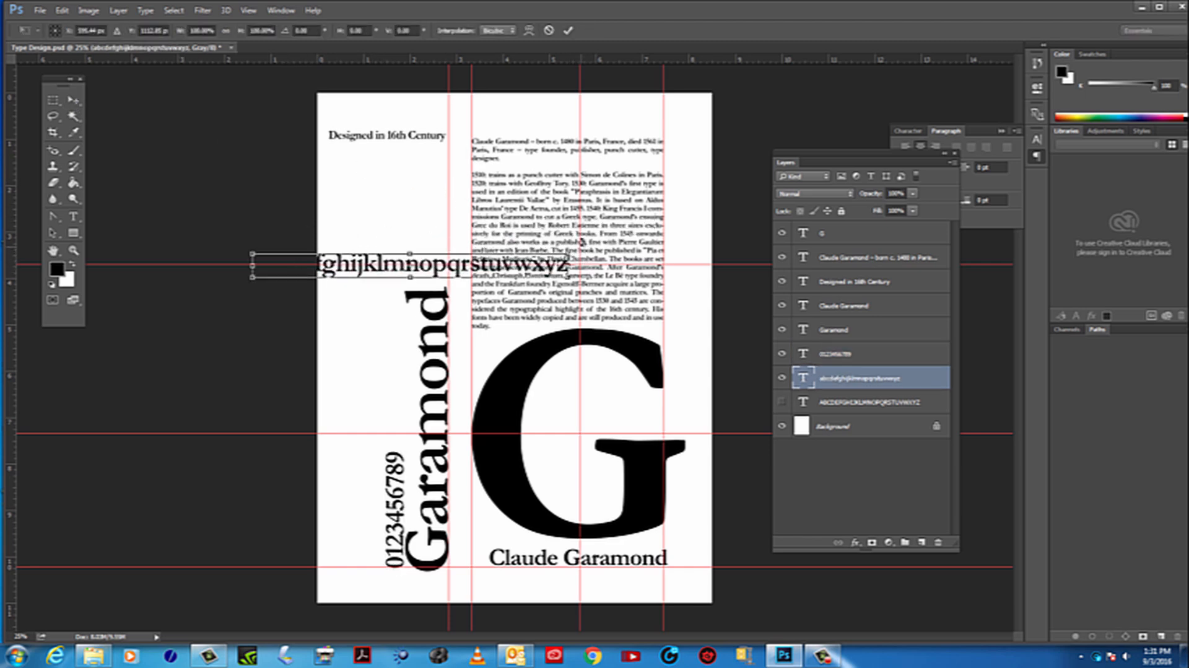
{"action": "left_click_drag", "start_coordinate": [581, 248], "coordinate": [392, 155]}
{"action": "left_click_drag", "start_coordinate": [411, 197], "coordinate": [377, 215]}
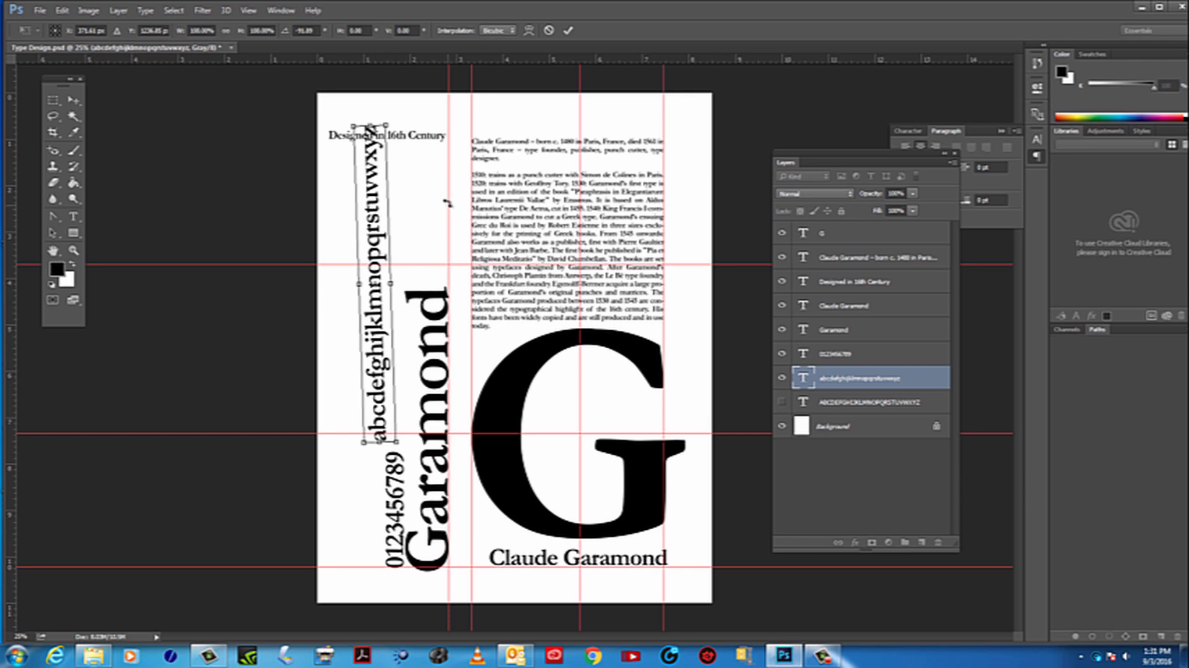
{"action": "key", "text": "Return"}
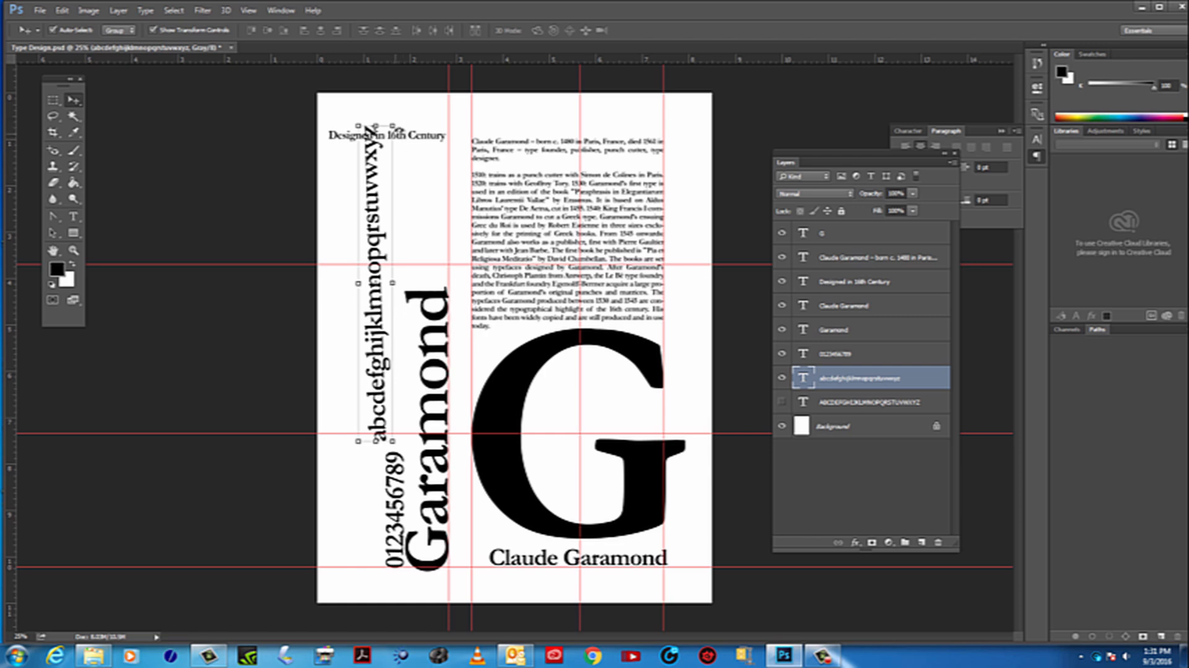
{"action": "left_click_drag", "start_coordinate": [396, 133], "coordinate": [497, 309]}
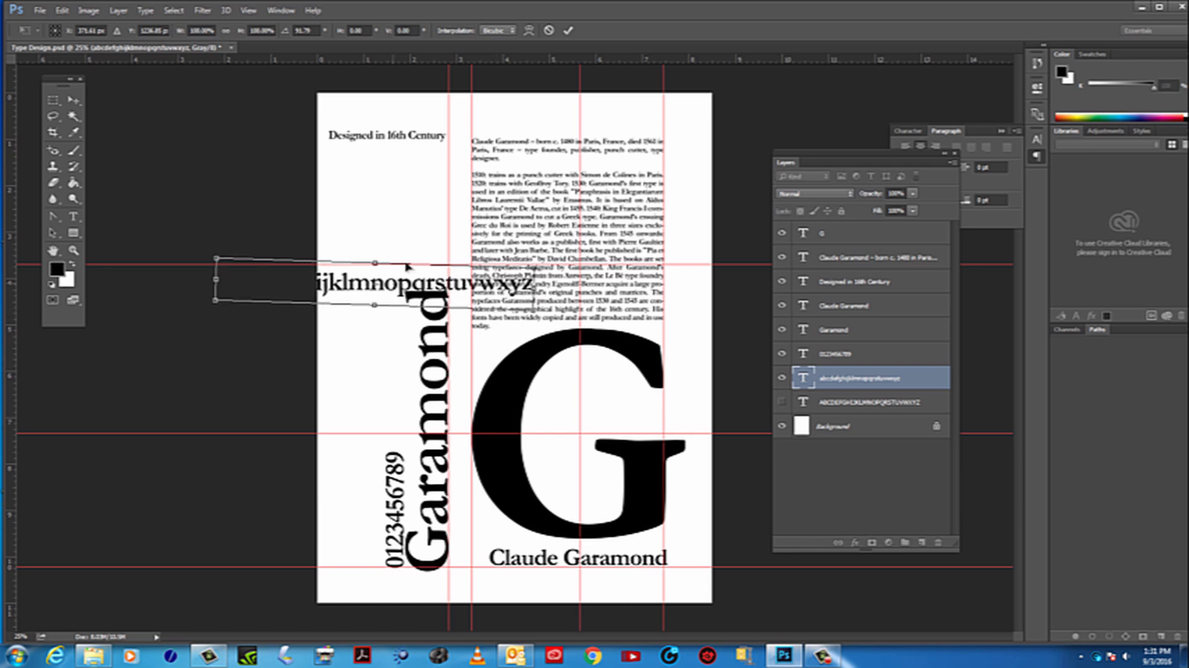
{"action": "left_click_drag", "start_coordinate": [407, 266], "coordinate": [517, 184]}
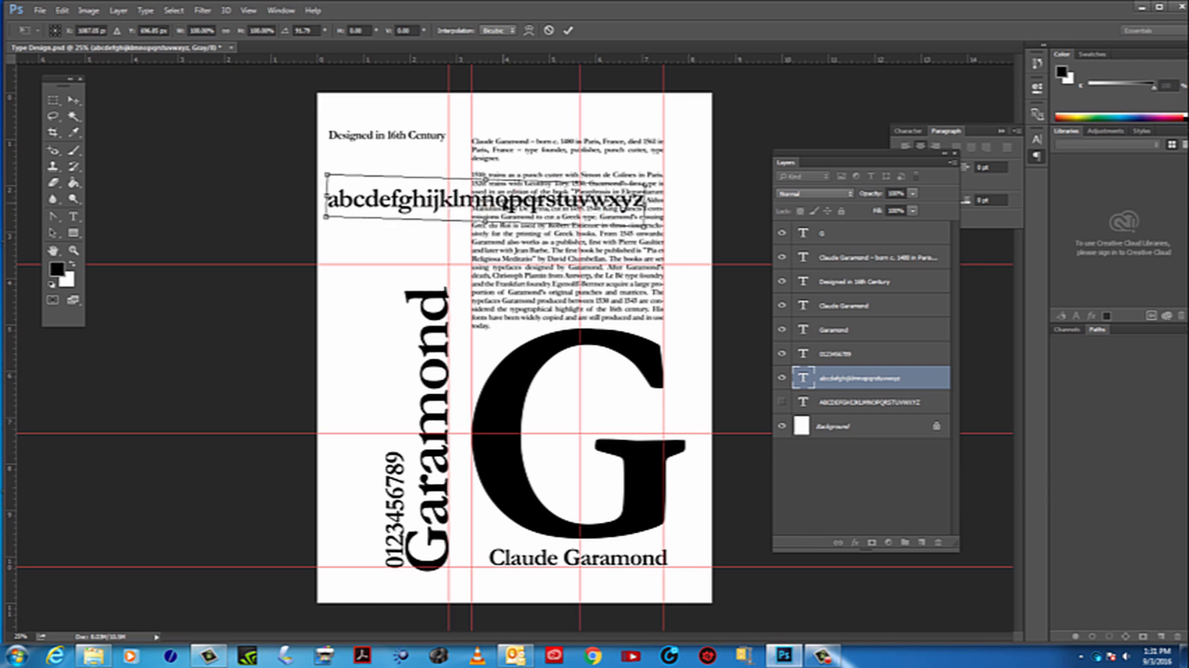
{"action": "key", "text": "Escape"}
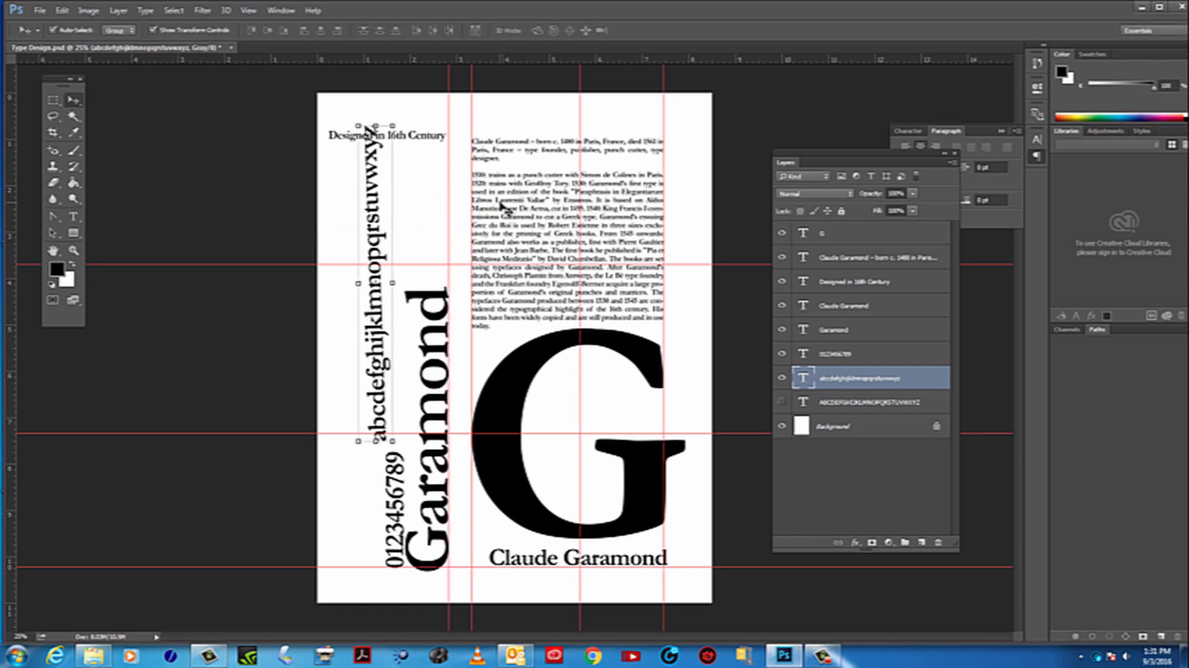
Open the document's History and step back to the Move state just before the lowercase alphabet's Free Transform
{"action": "left_click", "coordinate": [280, 11]}
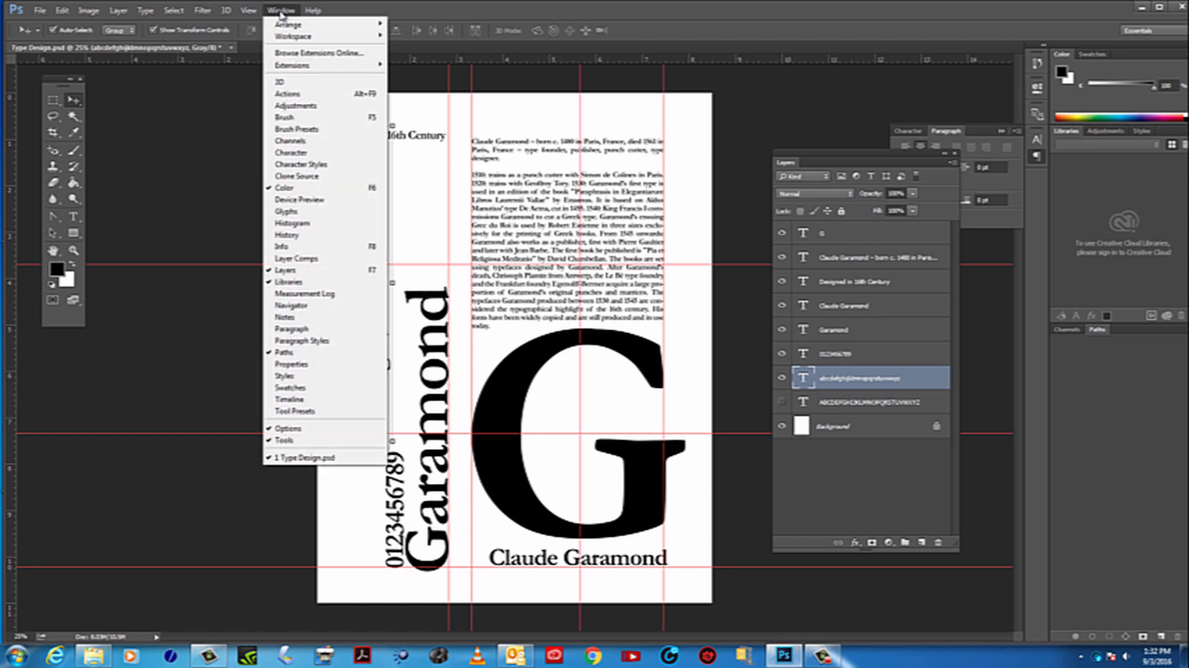
{"action": "left_click", "coordinate": [314, 241]}
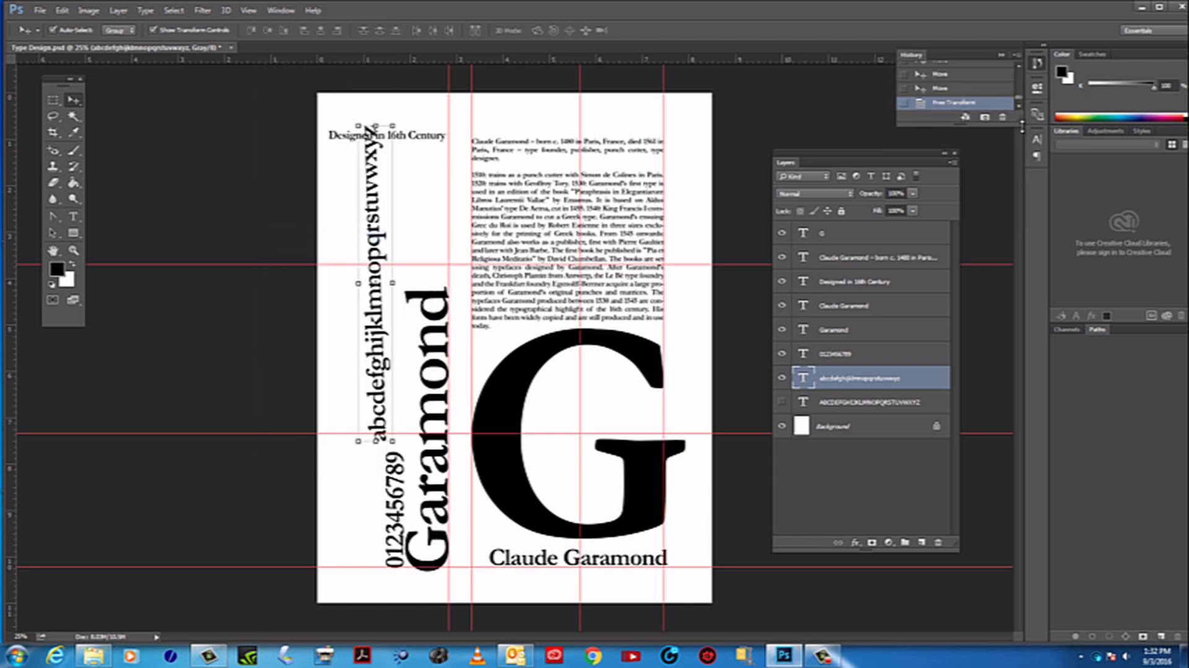
{"action": "left_click_drag", "start_coordinate": [1022, 126], "coordinate": [1019, 268]}
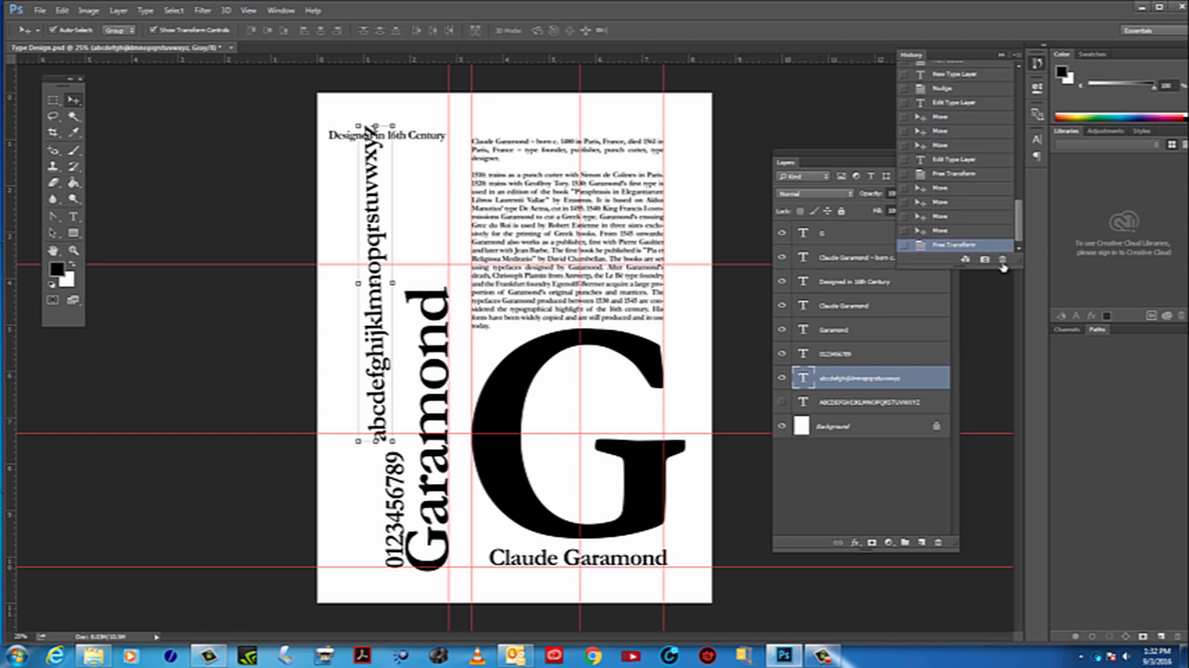
{"action": "left_click", "coordinate": [950, 232]}
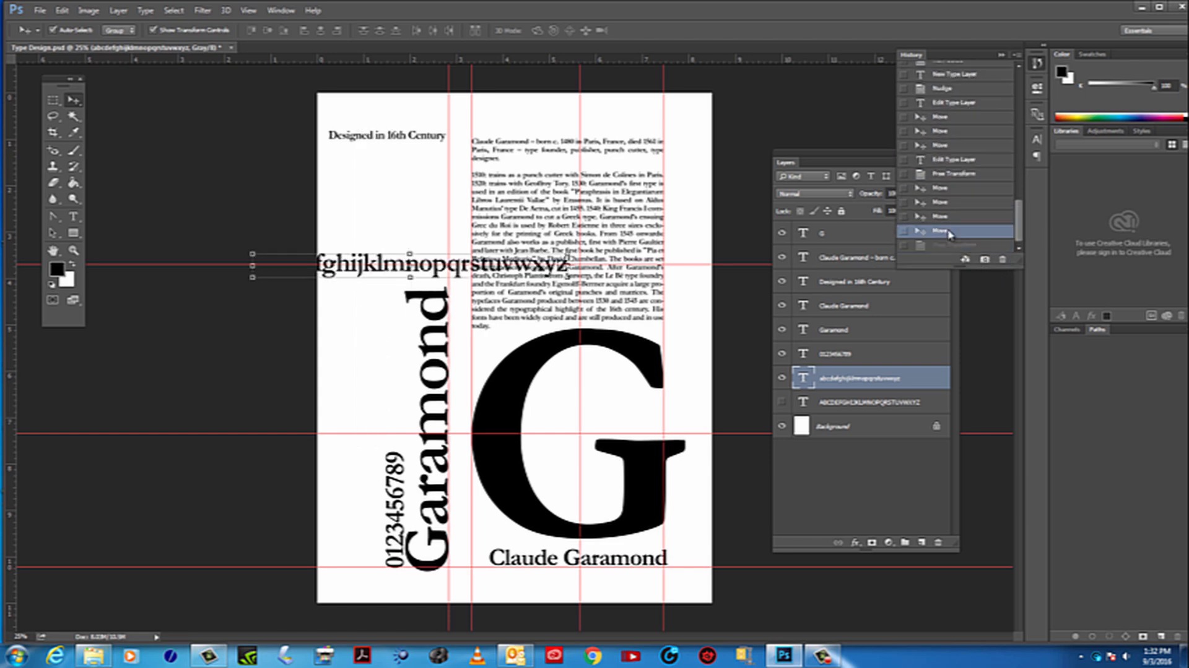
{"action": "left_click", "coordinate": [951, 218]}
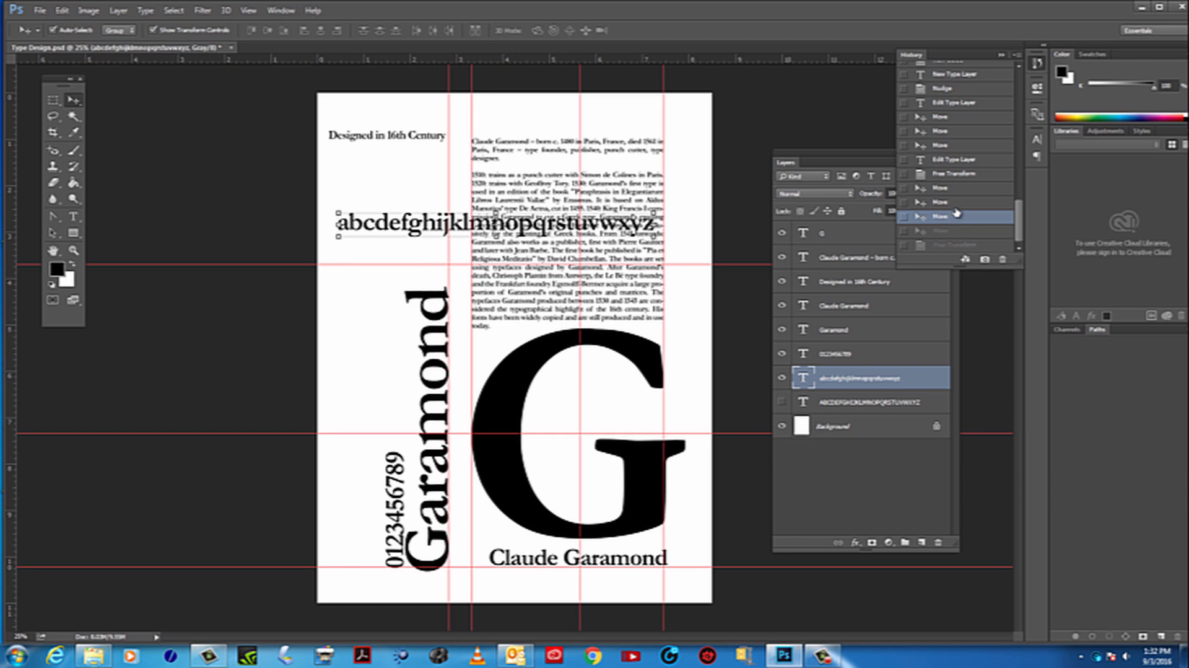
{"action": "left_click", "coordinate": [951, 203]}
{"action": "left_click", "coordinate": [951, 188]}
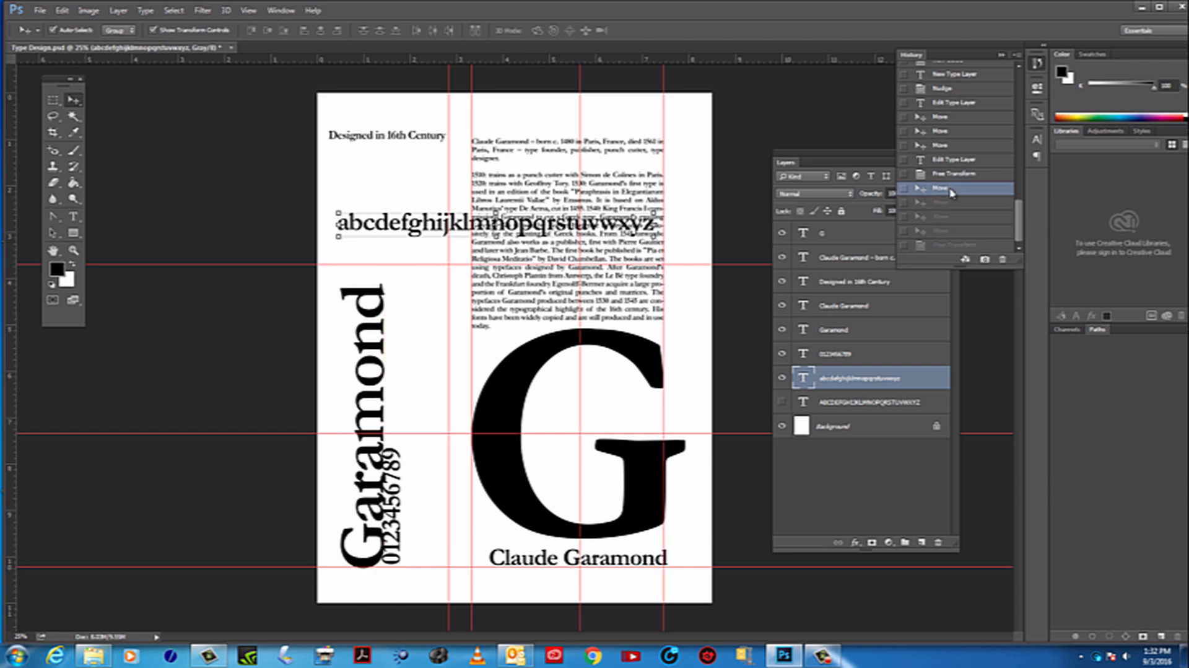
{"action": "left_click", "coordinate": [949, 203]}
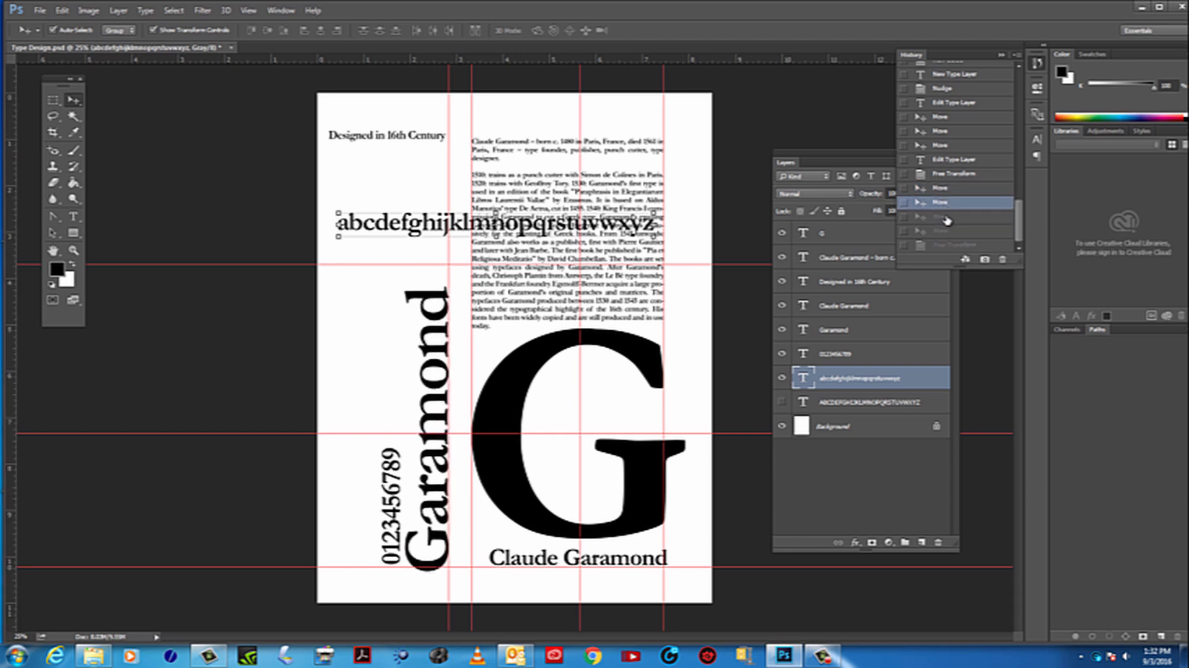
{"action": "left_click", "coordinate": [949, 217]}
{"action": "left_click", "coordinate": [946, 231]}
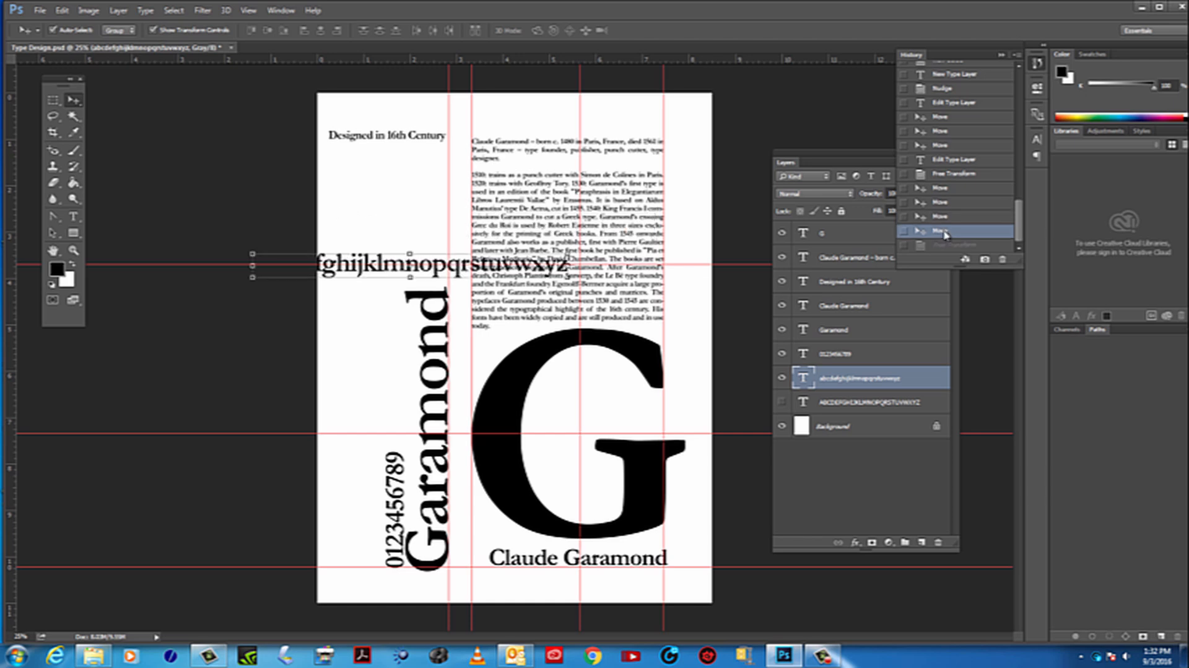
Move the lowercase alphabet above the biography at the page's top, break it into two lines after the letter i, and select both lines
{"action": "left_click_drag", "start_coordinate": [427, 264], "coordinate": [575, 122]}
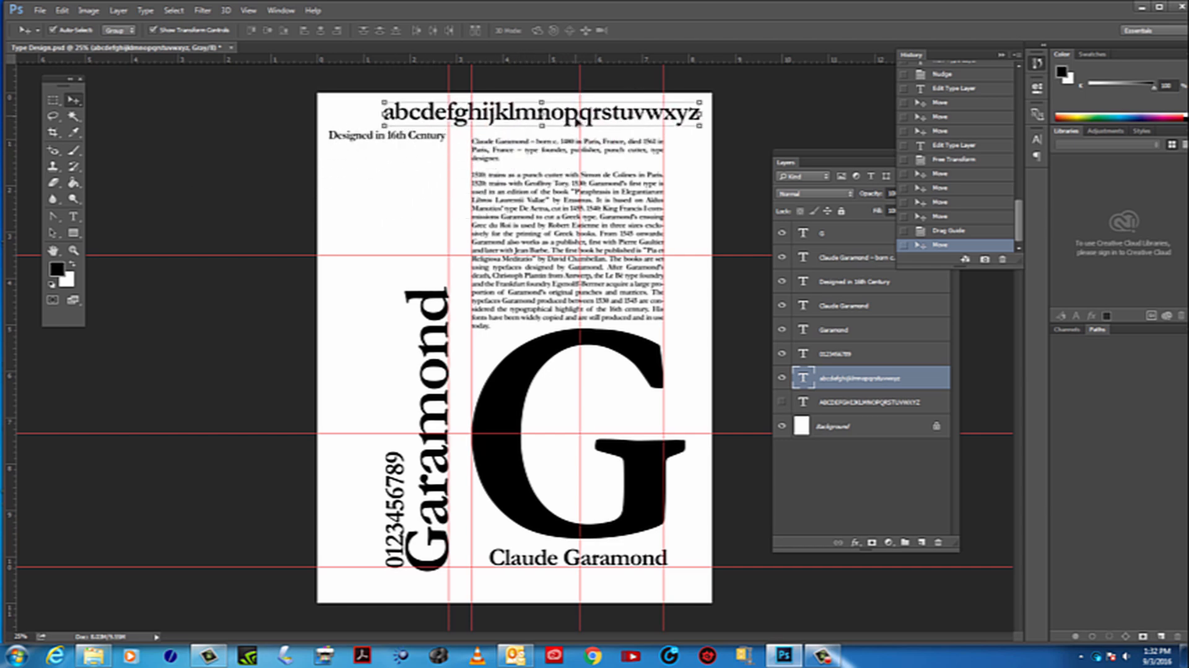
{"action": "left_click", "coordinate": [74, 217]}
{"action": "left_click", "coordinate": [138, 214]}
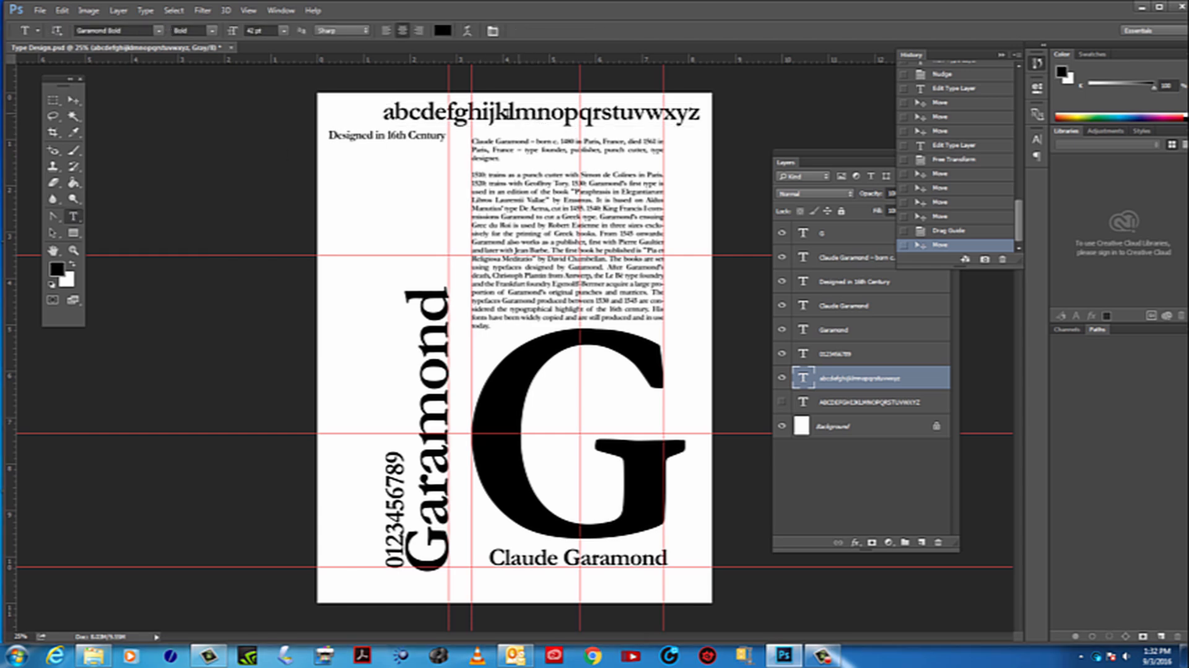
{"action": "left_click", "coordinate": [494, 113]}
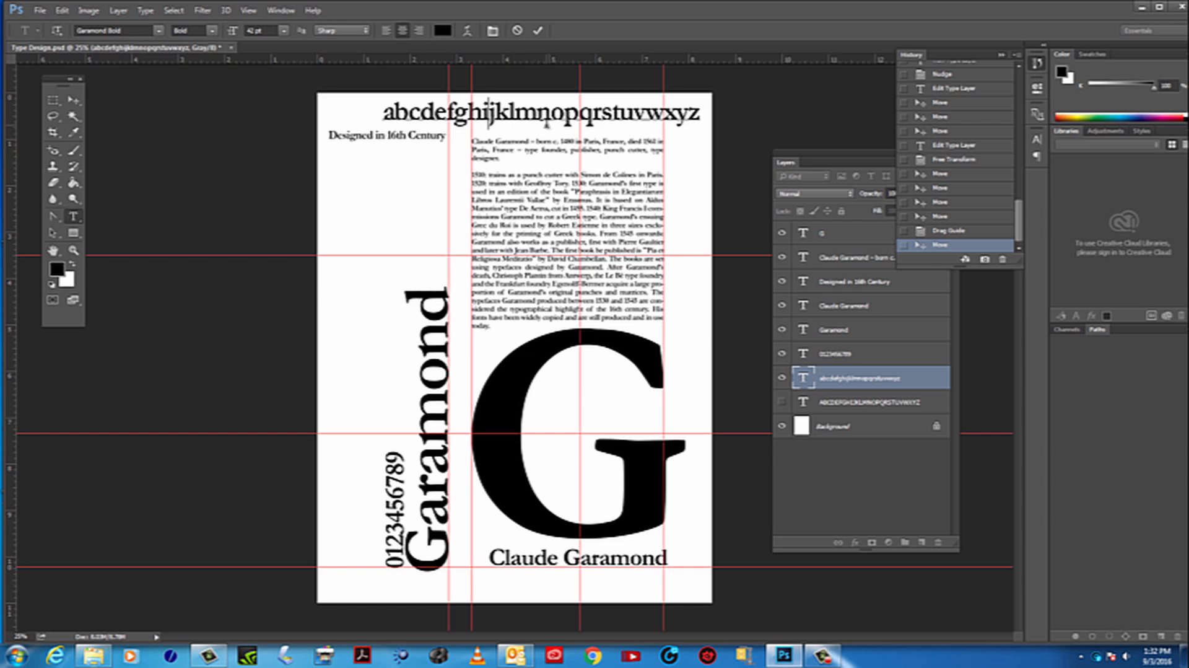
{"action": "key", "text": "Return"}
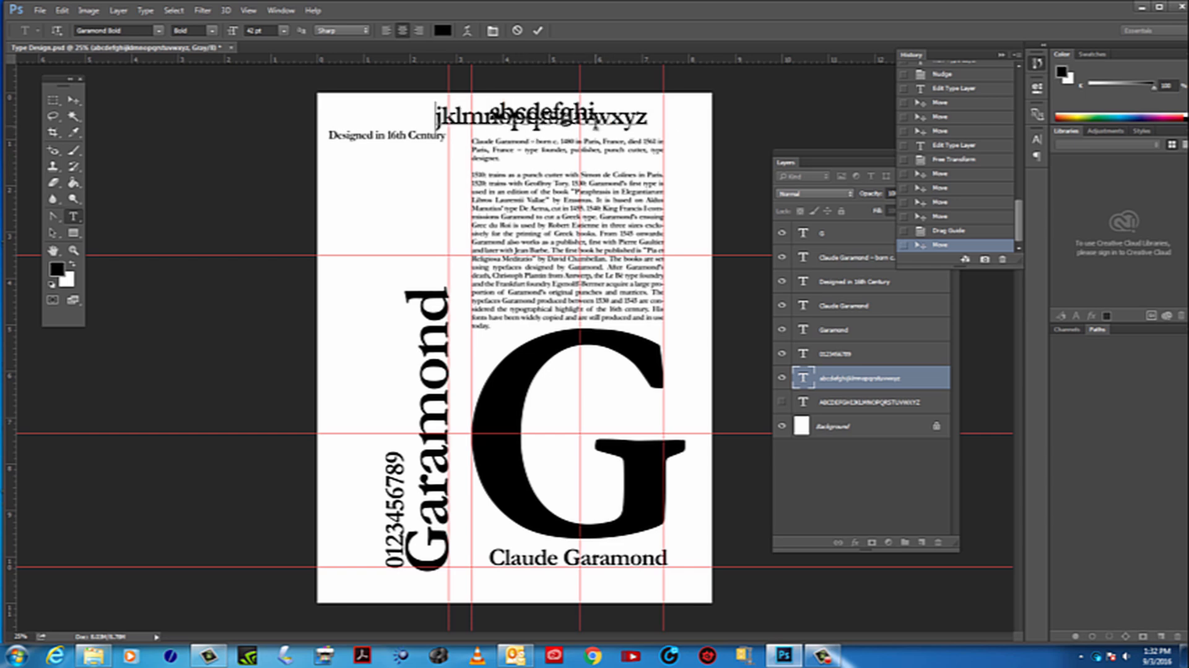
{"action": "left_click_drag", "start_coordinate": [651, 121], "coordinate": [420, 98]}
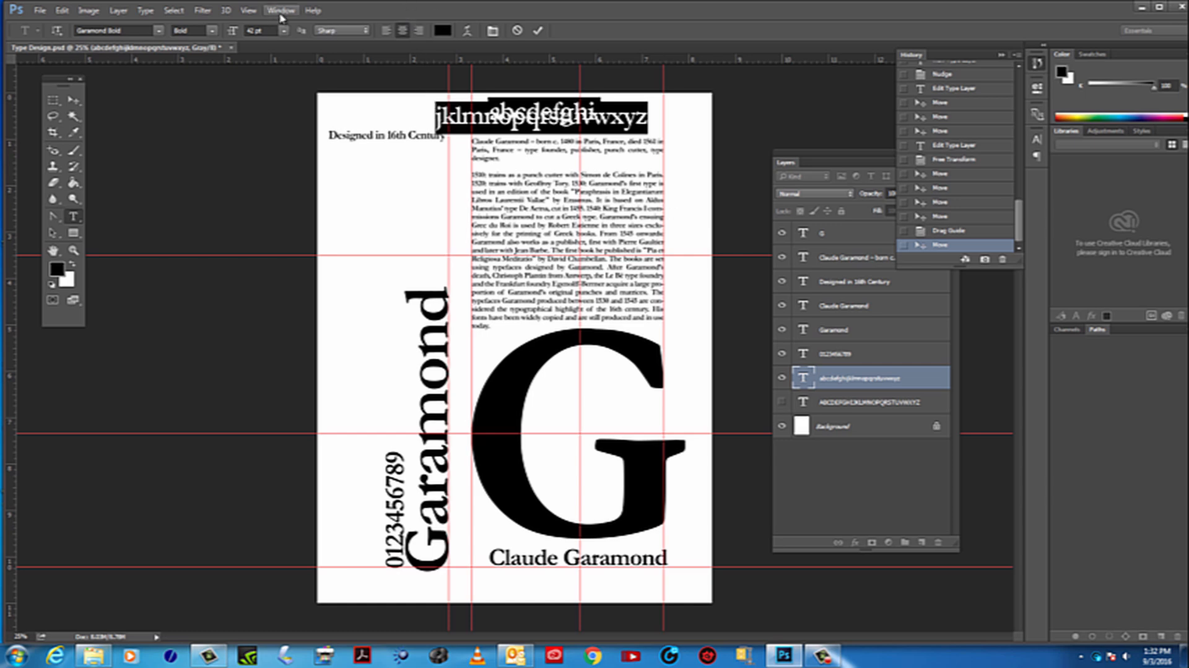
Commit the lowercase alphabet's text edit and reset the Essentials workspace to its default layout
{"action": "left_click_drag", "start_coordinate": [912, 55], "coordinate": [881, 221]}
{"action": "left_click_drag", "start_coordinate": [922, 272], "coordinate": [893, 341]}
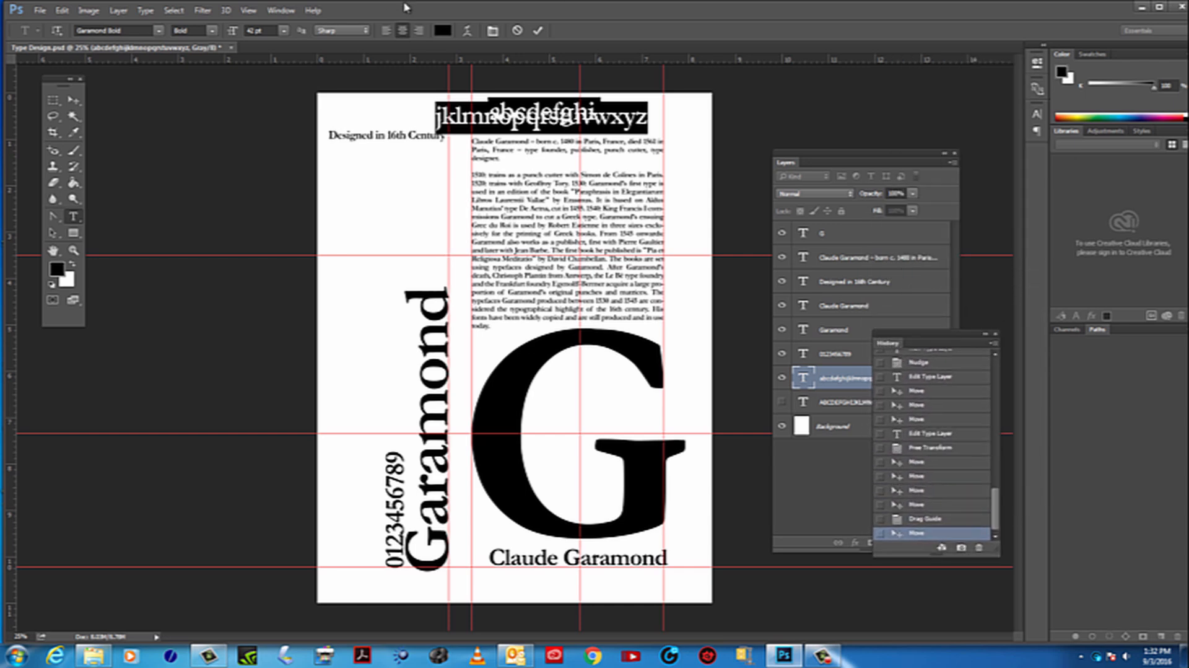
{"action": "left_click", "coordinate": [281, 12]}
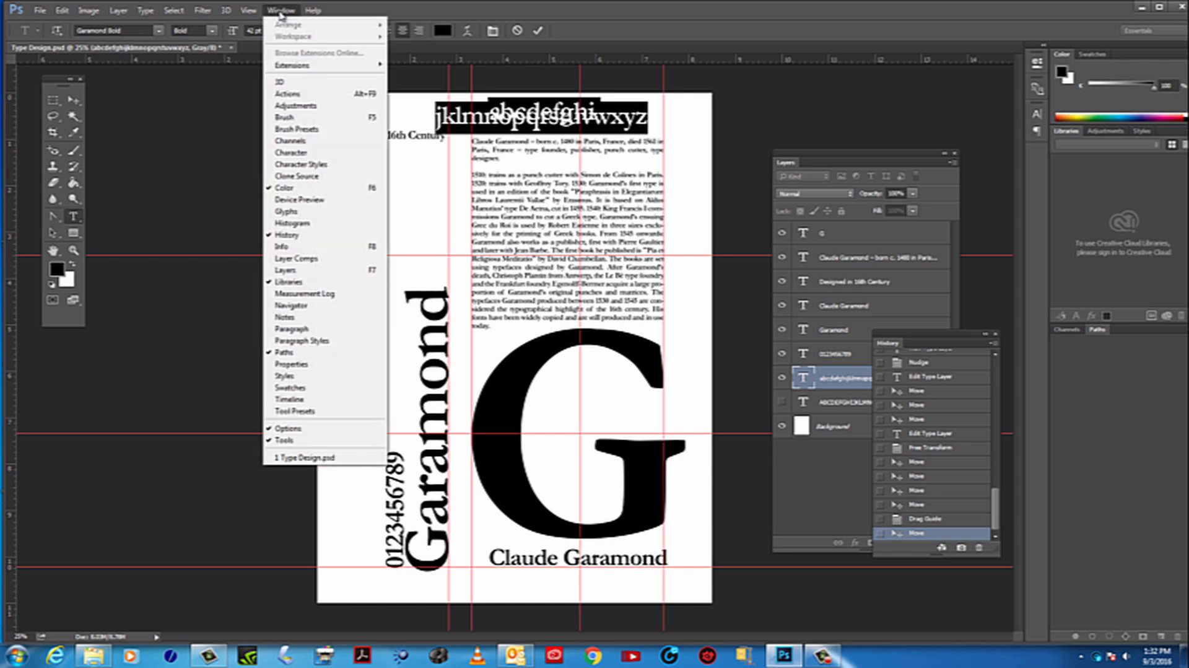
{"action": "left_click", "coordinate": [607, 218]}
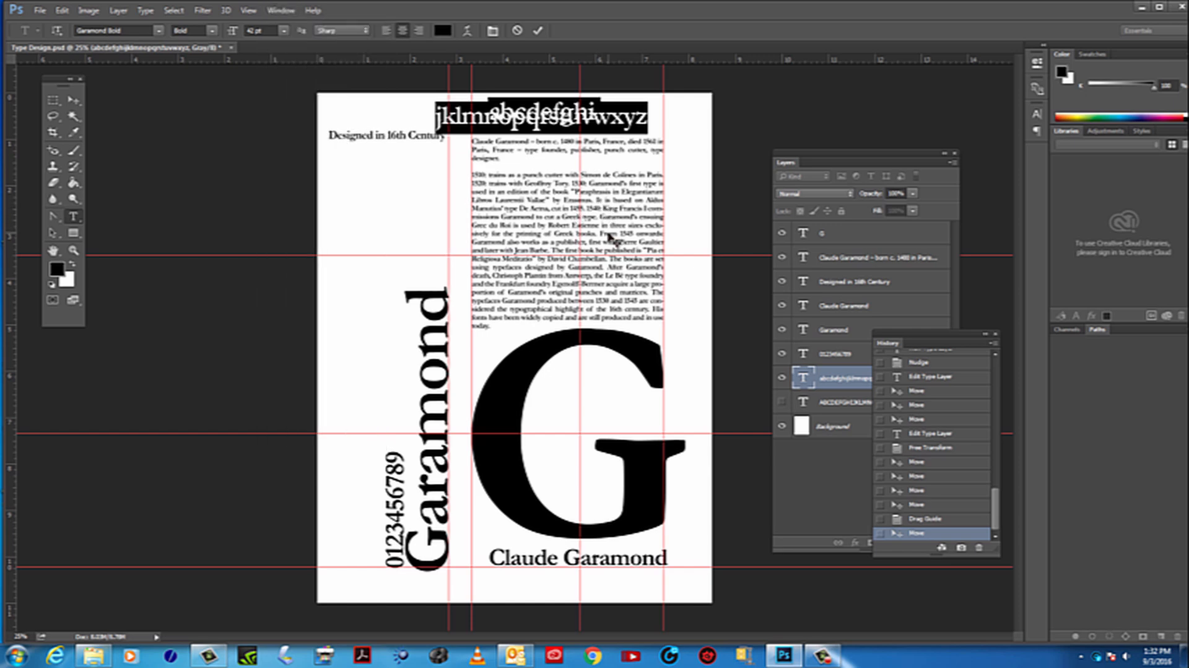
{"action": "left_click", "coordinate": [73, 100]}
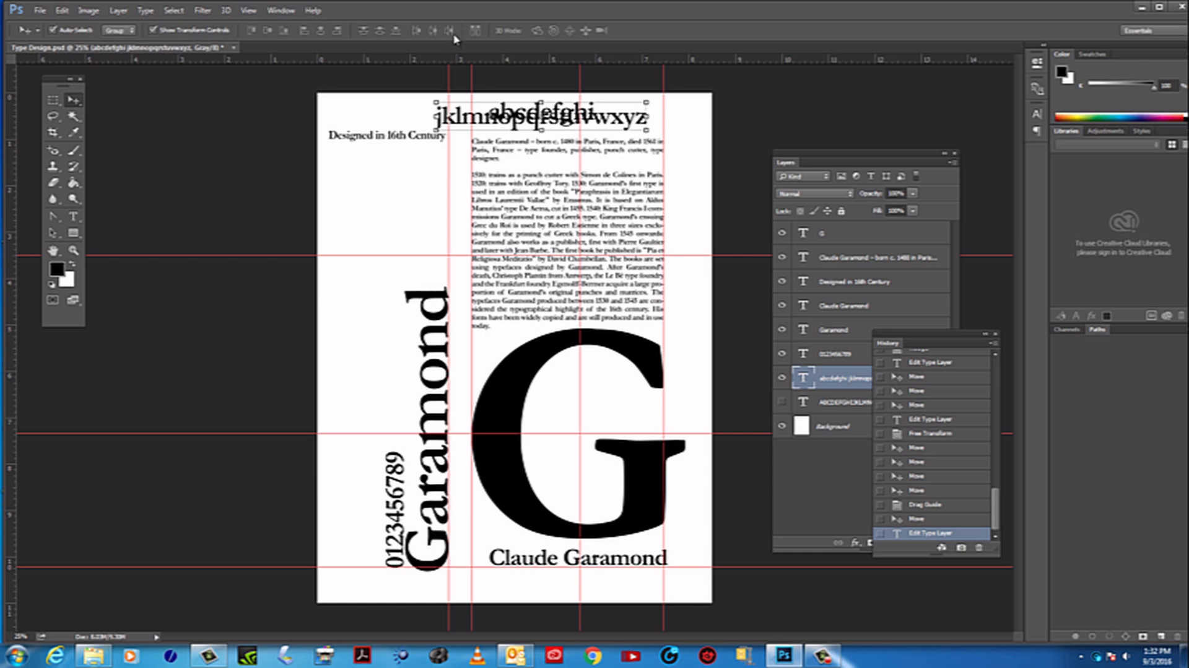
{"action": "left_click", "coordinate": [279, 10]}
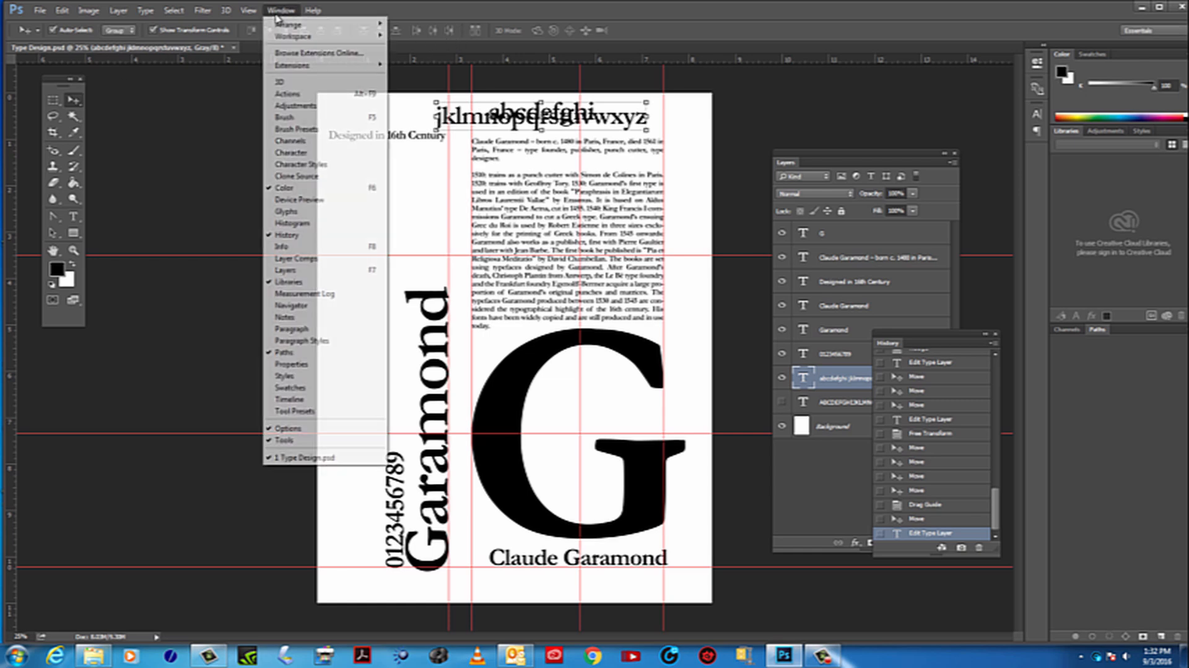
{"action": "mouse_move", "coordinate": [290, 28]}
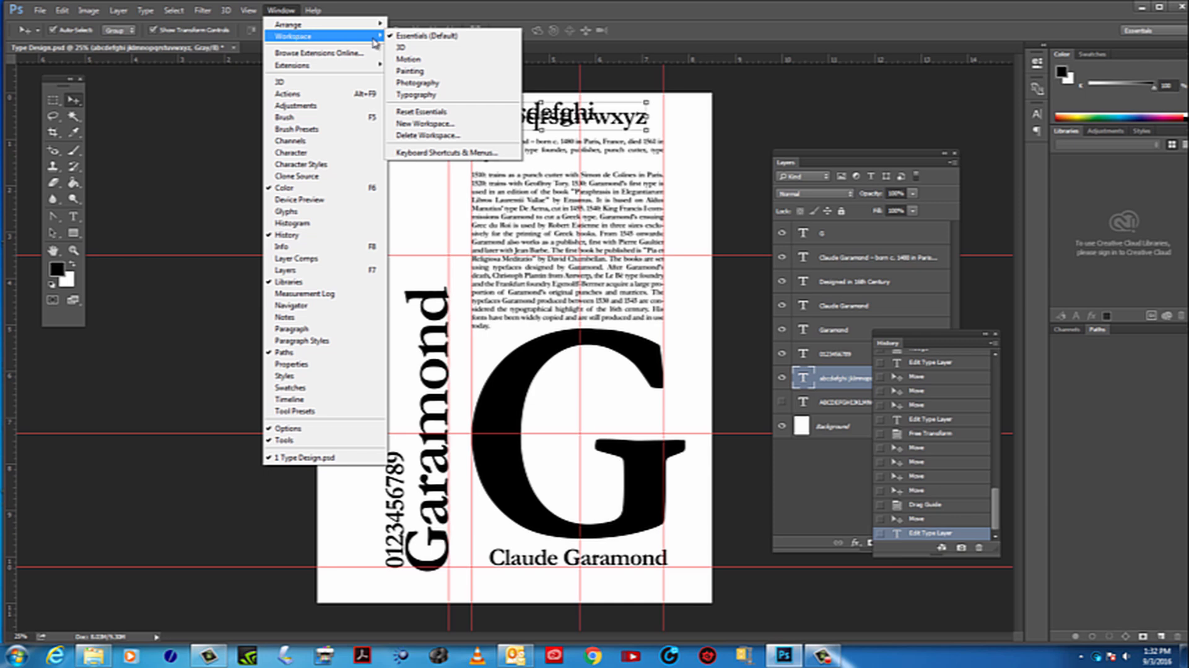
{"action": "left_click", "coordinate": [427, 112]}
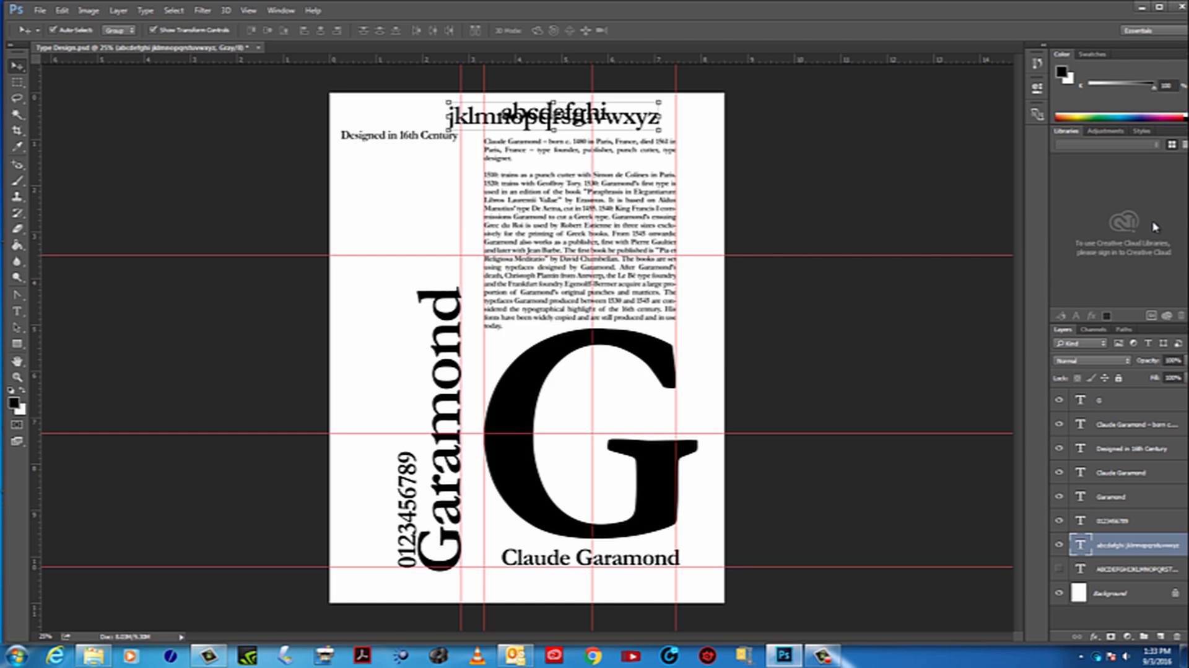
Show the Character settings floating beside the page and move the two-line alphabet below the "Designed in 16th Century" line
{"action": "left_click", "coordinate": [278, 10]}
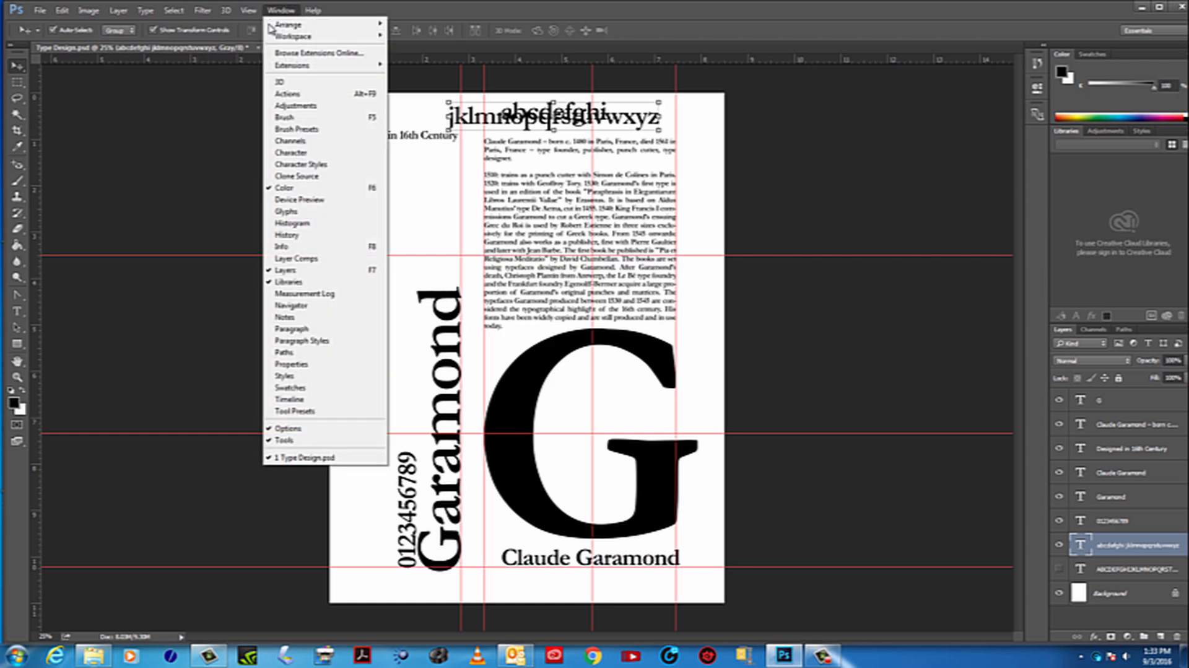
{"action": "left_click", "coordinate": [288, 153]}
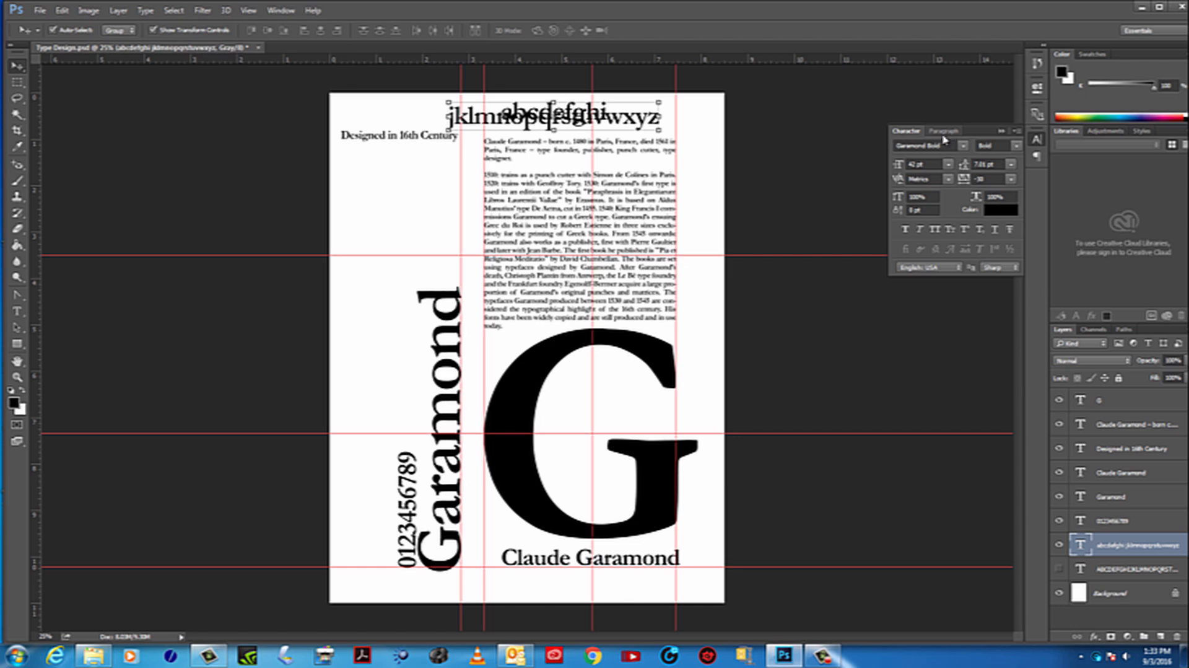
{"action": "left_click_drag", "start_coordinate": [943, 137], "coordinate": [850, 130]}
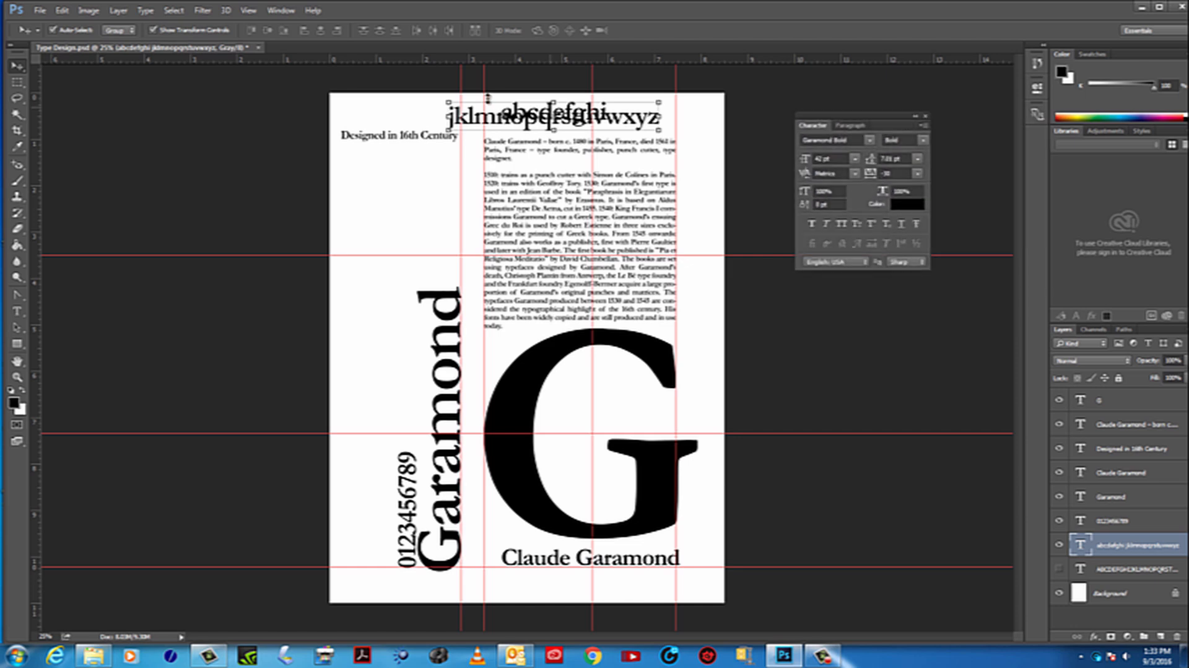
{"action": "left_click_drag", "start_coordinate": [553, 117], "coordinate": [400, 204]}
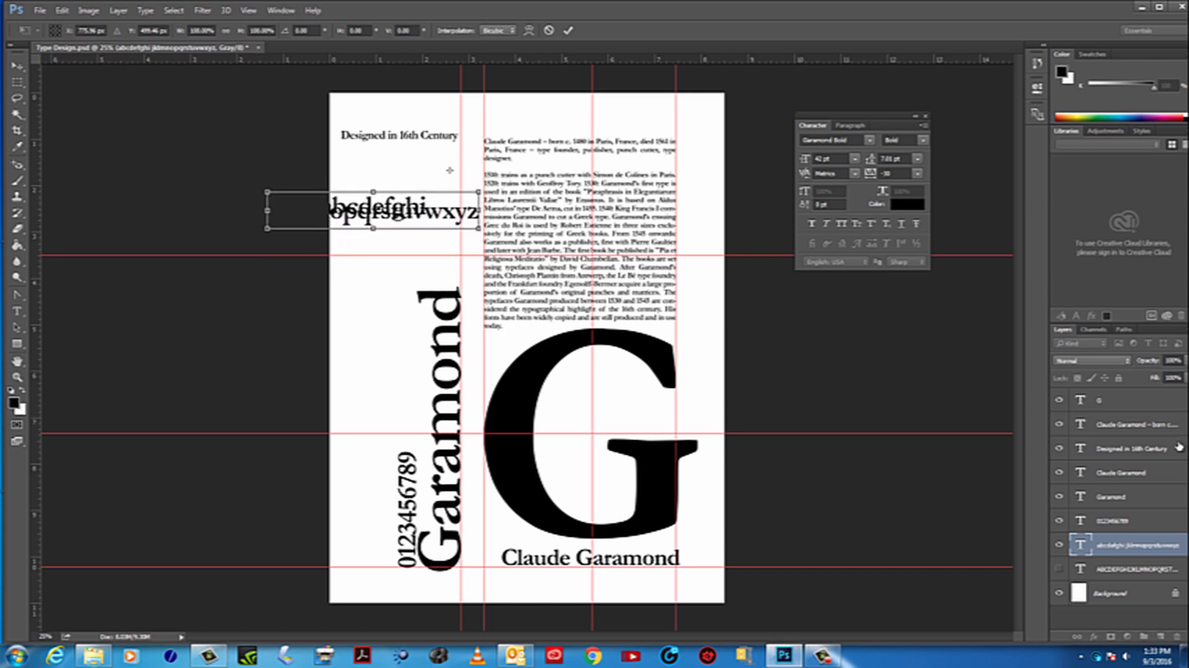
Select both lines of the lowercase alphabet and increase their leading to 28.01 pt
{"action": "double_click", "coordinate": [1081, 545]}
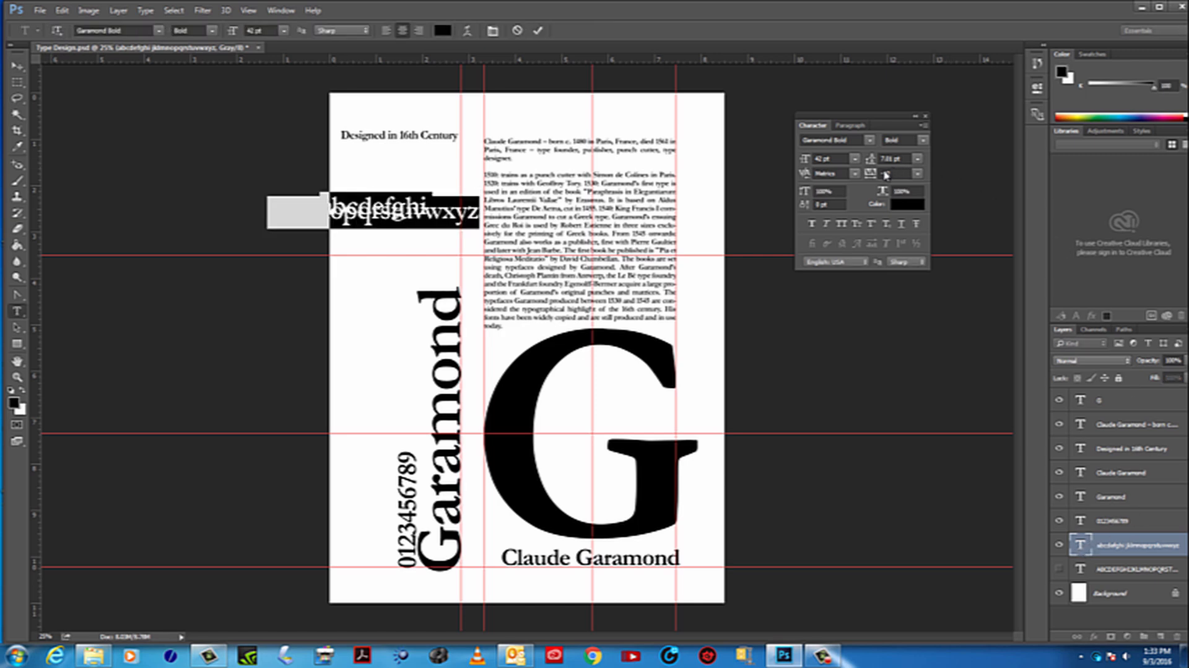
{"action": "left_click", "coordinate": [904, 157]}
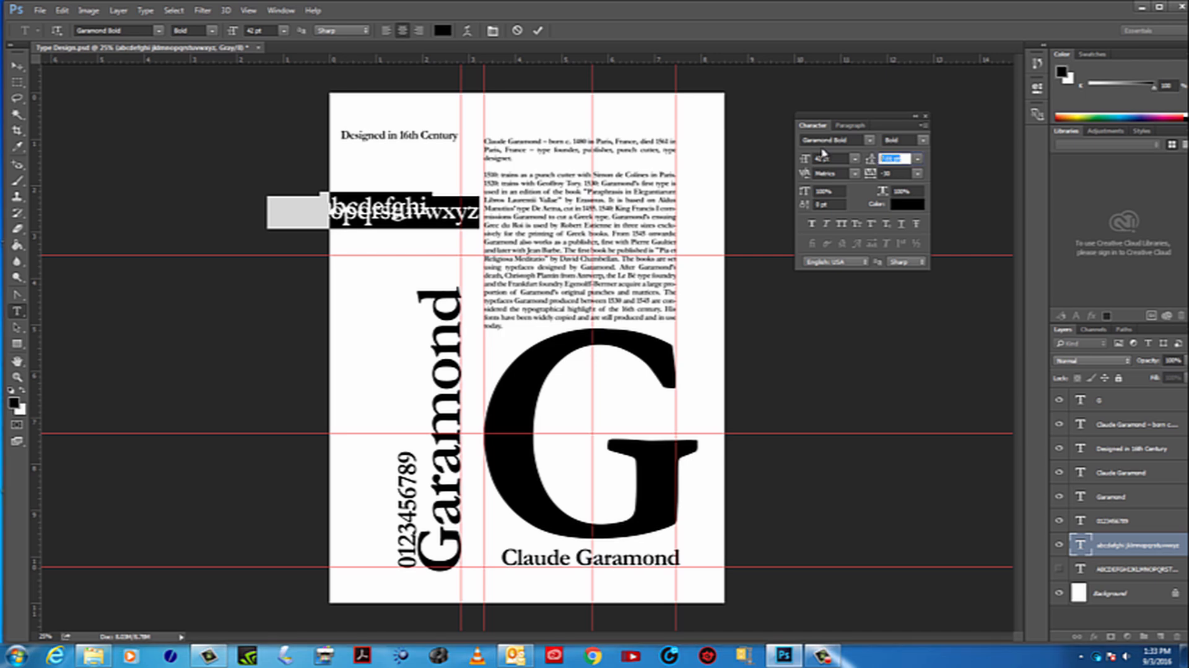
{"action": "key", "text": "Up"}
{"action": "key", "text": "Up"}
{"action": "key", "text": "Up"}
{"action": "key", "text": "Up"}
{"action": "key", "text": "Up"}
{"action": "key", "text": "Up"}
{"action": "key", "text": "Up"}
{"action": "key", "text": "Up"}
{"action": "key", "text": "Up"}
{"action": "key", "text": "Up"}
{"action": "key", "text": "Up"}
{"action": "key", "text": "Up"}
{"action": "key", "text": "Up"}
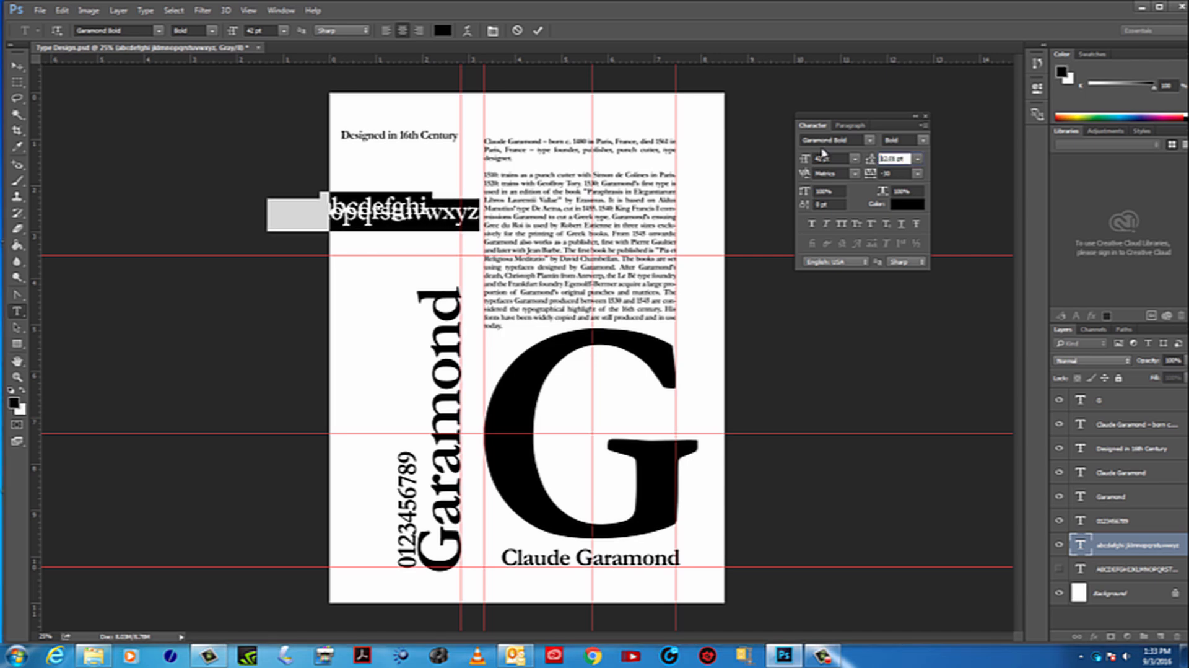
{"action": "key", "text": "Up"}
{"action": "key", "text": "Up"}
{"action": "key", "text": "Up"}
{"action": "key", "text": "Up"}
{"action": "key", "text": "Up"}
{"action": "key", "text": "Up"}
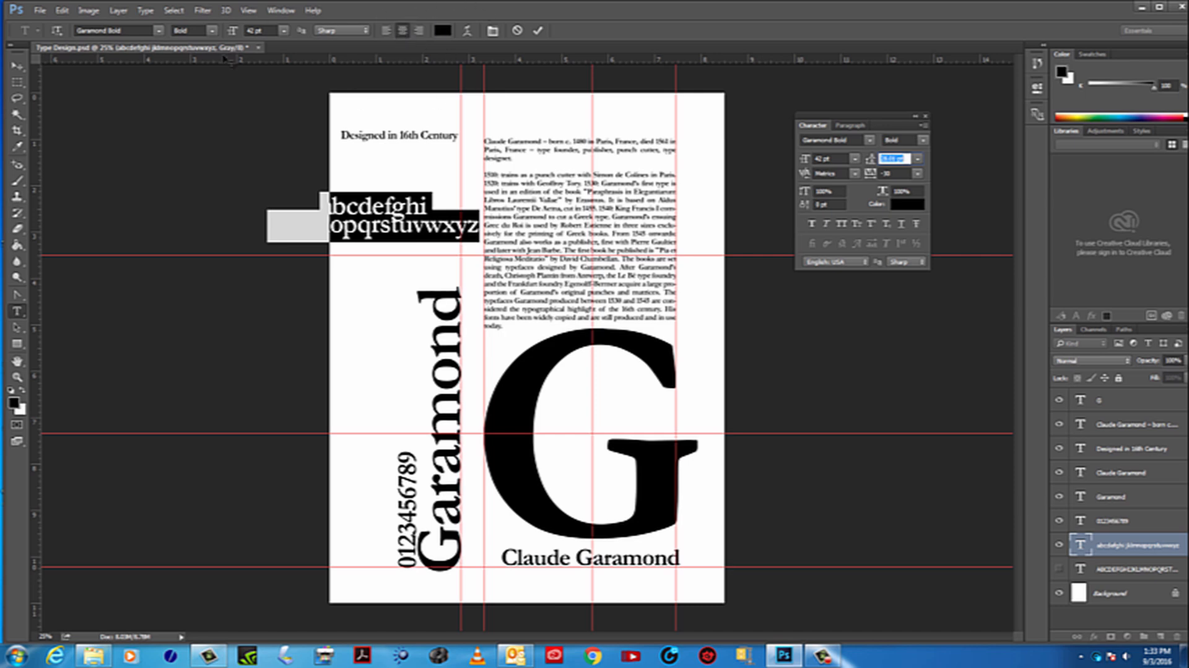
Left-align the lowercase alphabet and break it into a third line after the letter r
{"action": "left_click", "coordinate": [386, 32]}
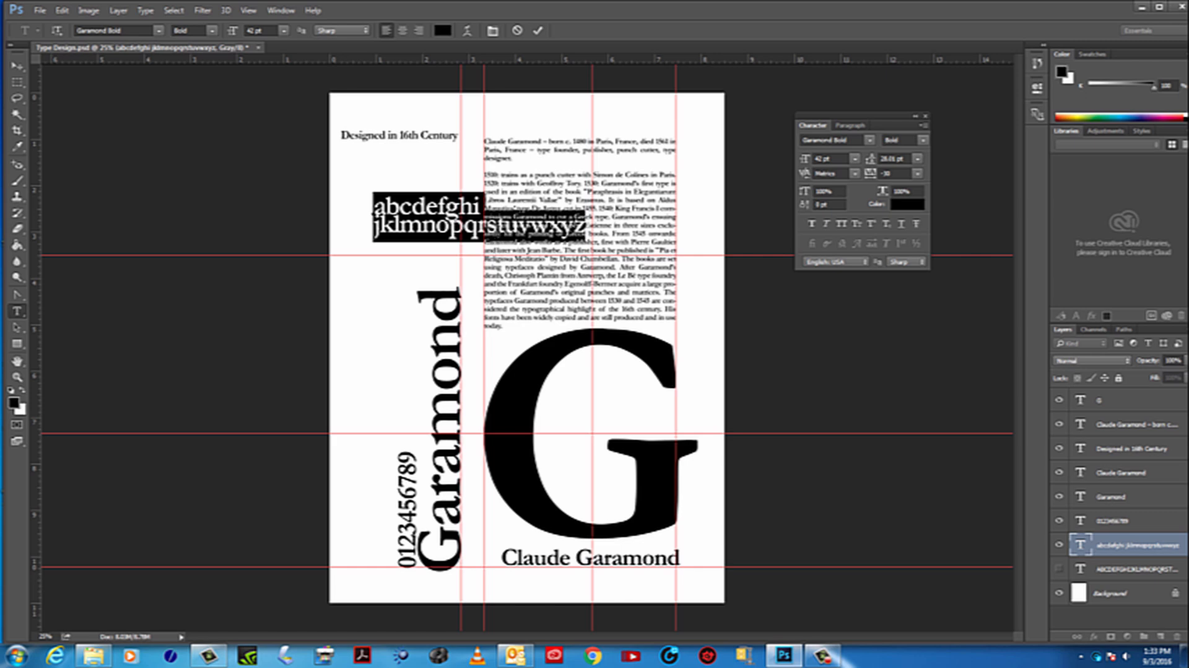
{"action": "left_click", "coordinate": [493, 225]}
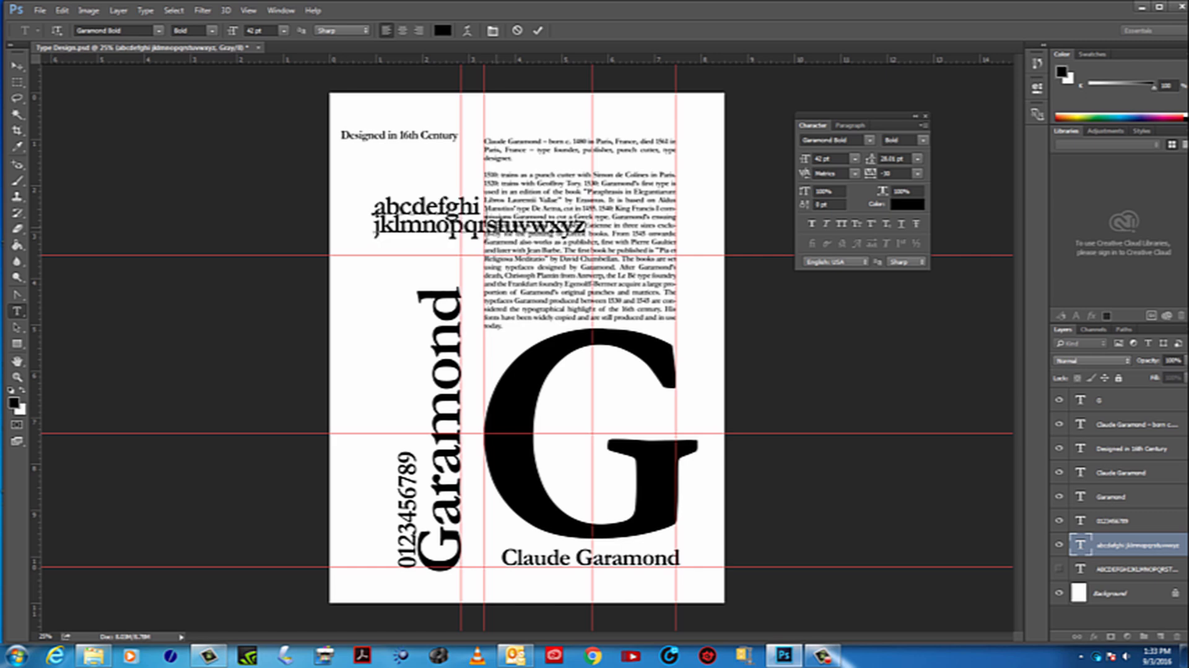
{"action": "key", "text": "Return"}
Move the three-line lowercase alphabet under the "Designed in 16th Century" line and slightly increase its leading so the lines stand further apart
{"action": "left_click", "coordinate": [18, 65]}
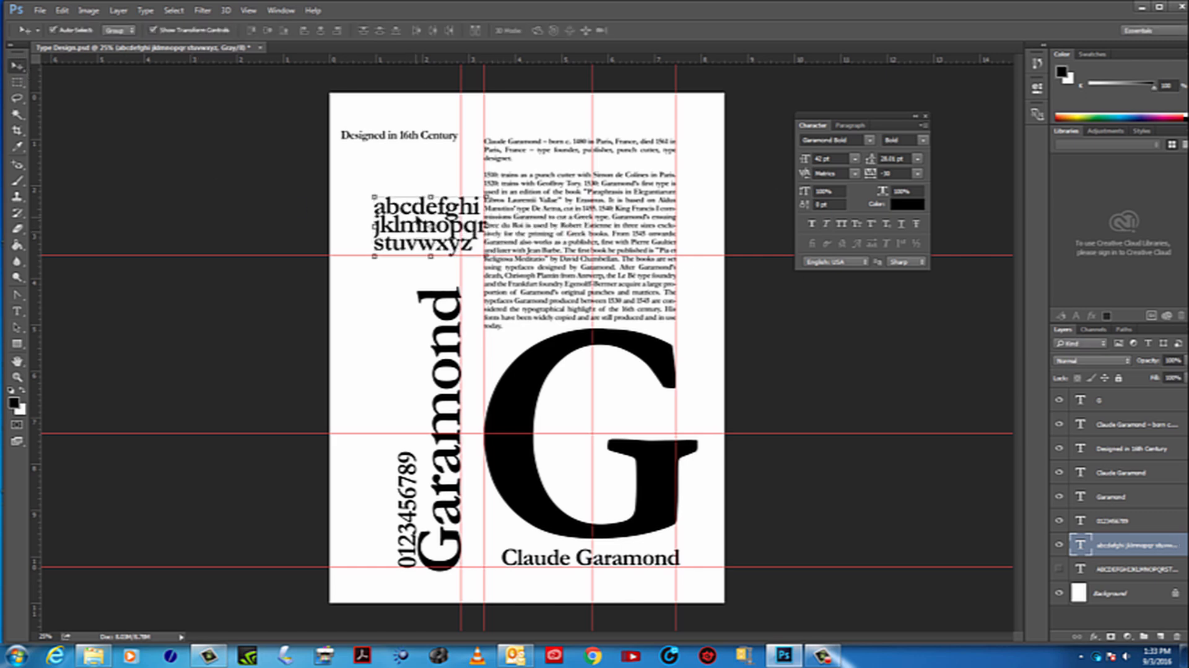
{"action": "left_click_drag", "start_coordinate": [421, 222], "coordinate": [391, 203]}
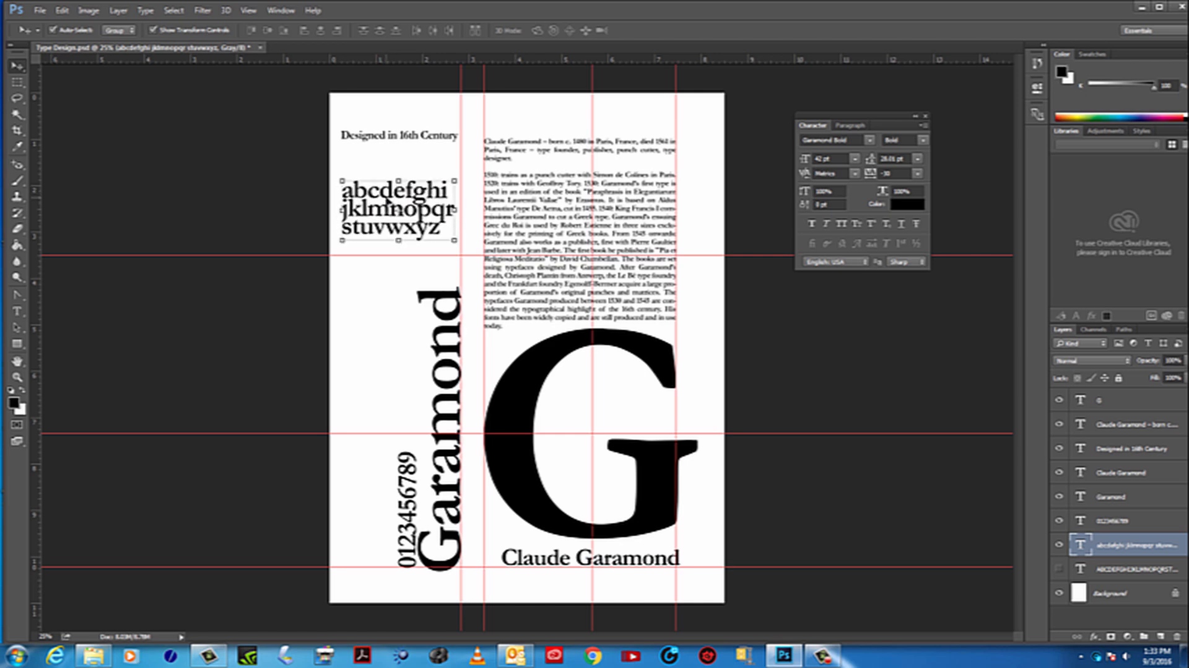
{"action": "double_click", "coordinate": [1080, 545]}
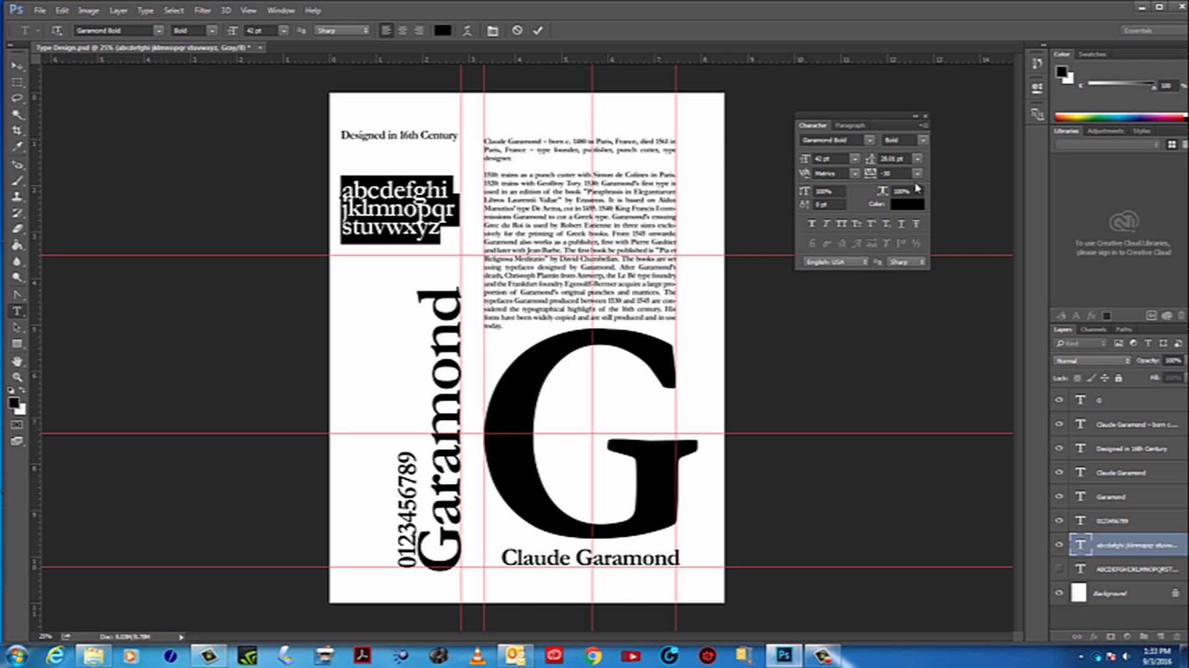
{"action": "left_click_drag", "start_coordinate": [911, 159], "coordinate": [737, 139]}
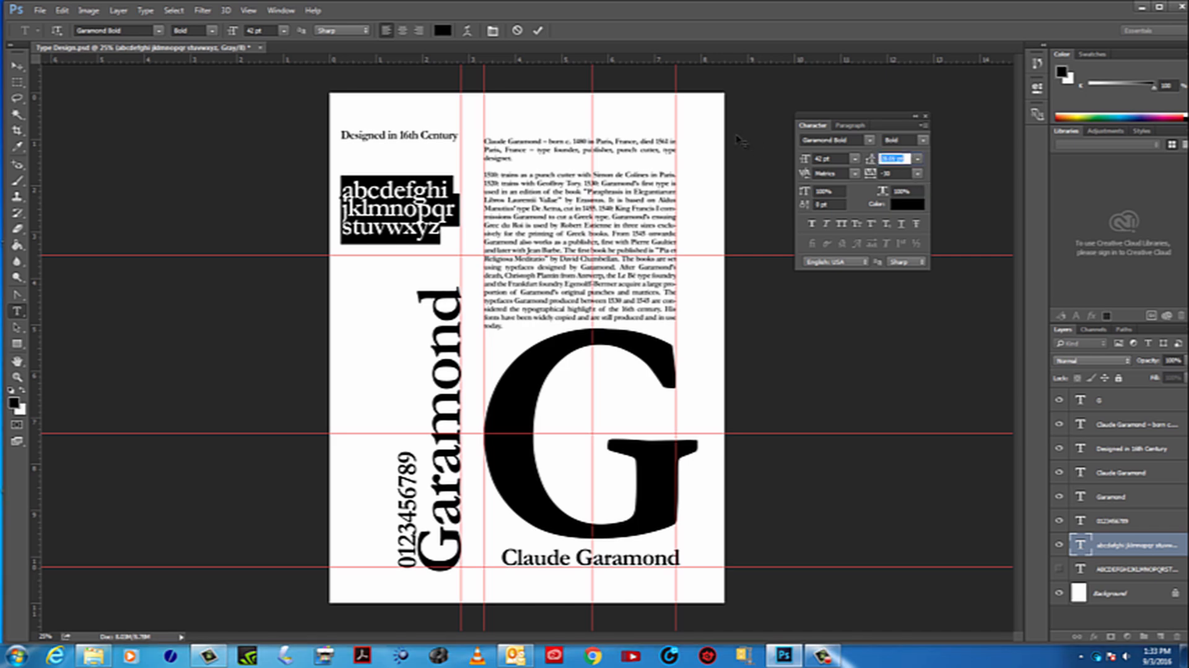
{"action": "key", "text": "Down"}
{"action": "key", "text": "Down"}
{"action": "key", "text": "Up"}
{"action": "key", "text": "Up"}
{"action": "key", "text": "Up"}
{"action": "key", "text": "Up"}
{"action": "key", "text": "Up"}
{"action": "key", "text": "Up"}
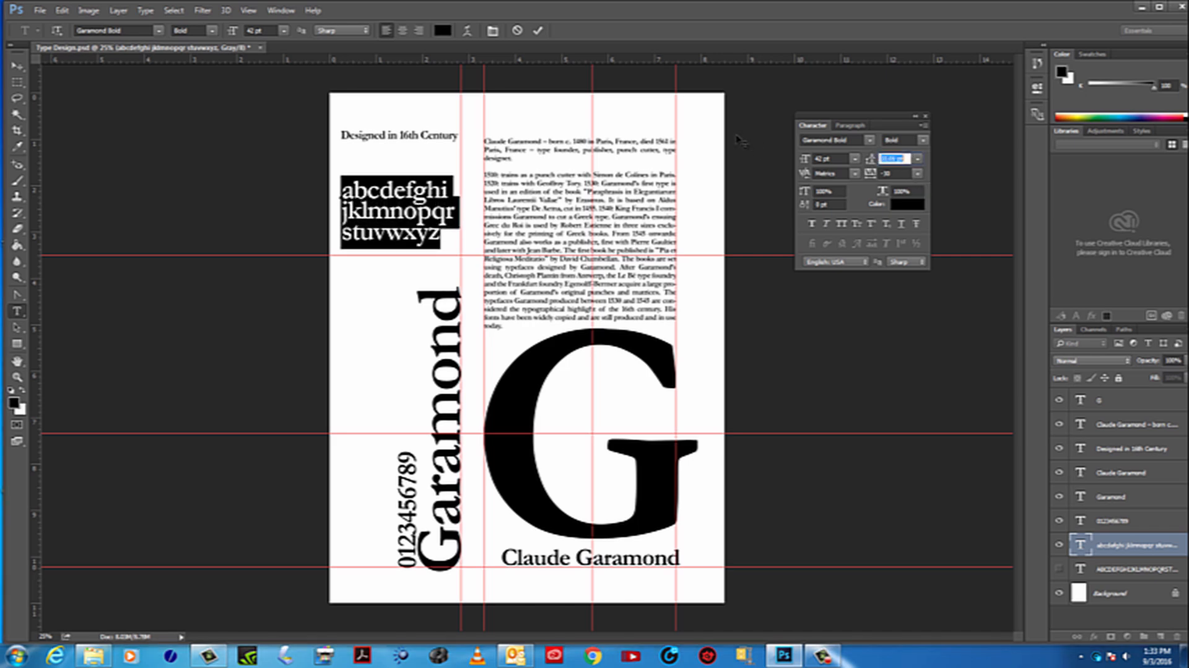
{"action": "key", "text": "Up"}
{"action": "key", "text": "Up"}
{"action": "key", "text": "Up"}
{"action": "key", "text": "Up"}
{"action": "key", "text": "Down"}
{"action": "key", "text": "Up"}
{"action": "key", "text": "Down"}
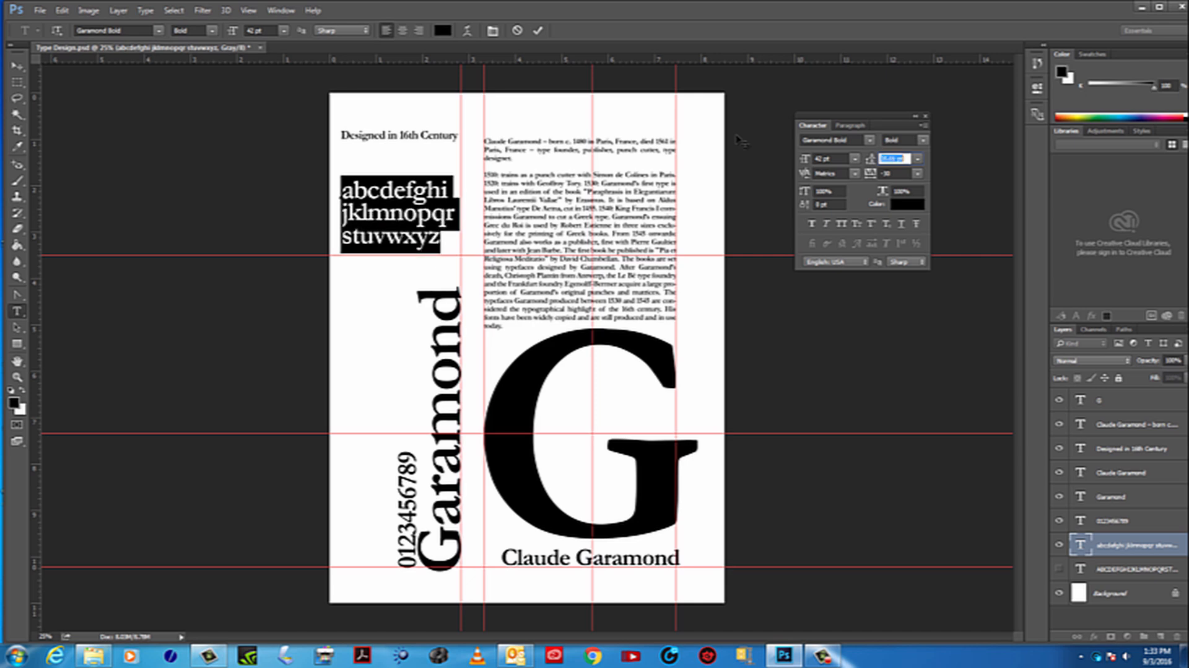
{"action": "key", "text": "Up"}
{"action": "key", "text": "Up"}
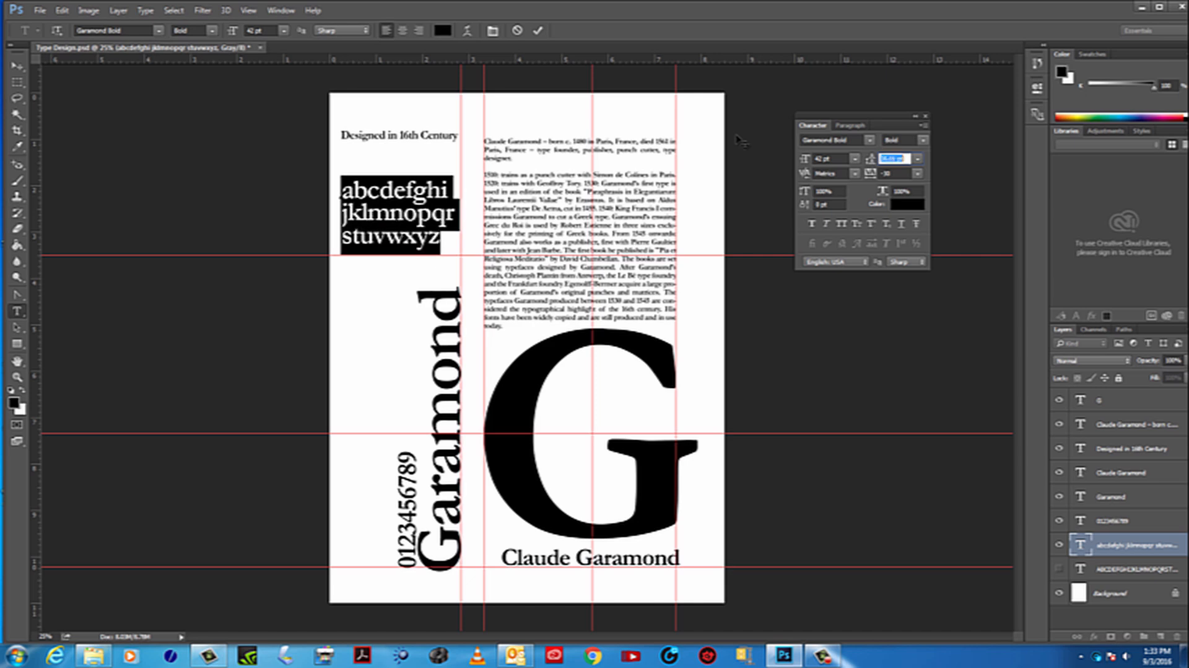
Right-align the lowercase alphabet and move it flush against the first vertical guide, directly above the rotated Garamond title
{"action": "left_click", "coordinate": [850, 125]}
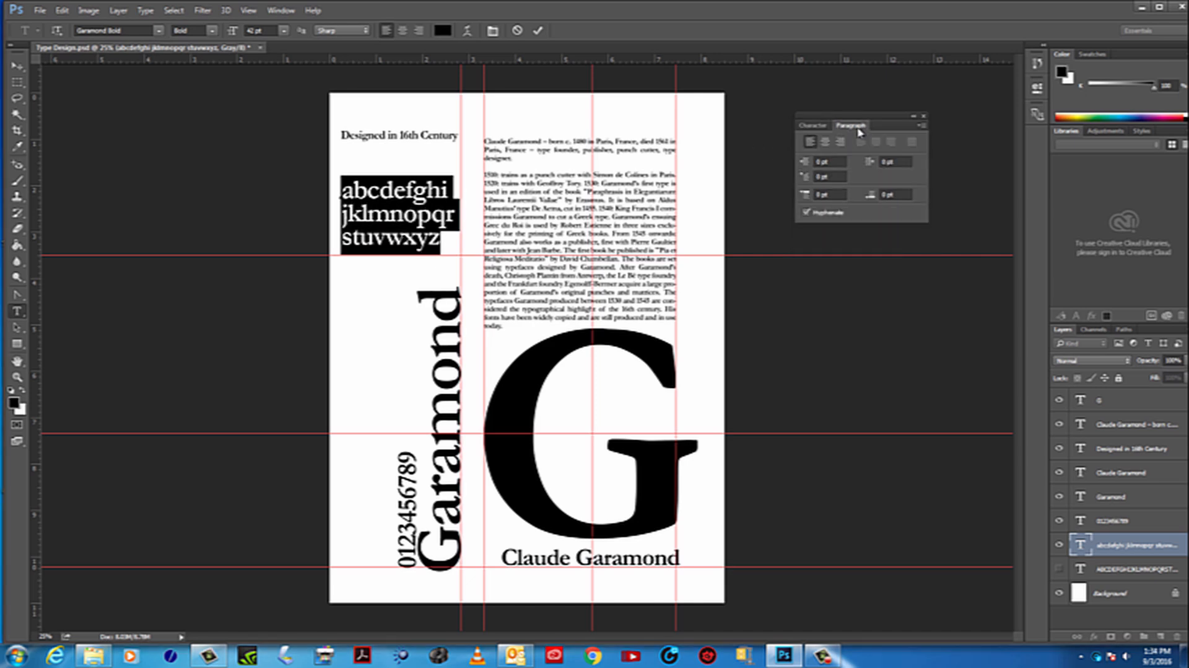
{"action": "left_click", "coordinate": [826, 143]}
{"action": "left_click", "coordinate": [809, 142]}
{"action": "left_click", "coordinate": [18, 65]}
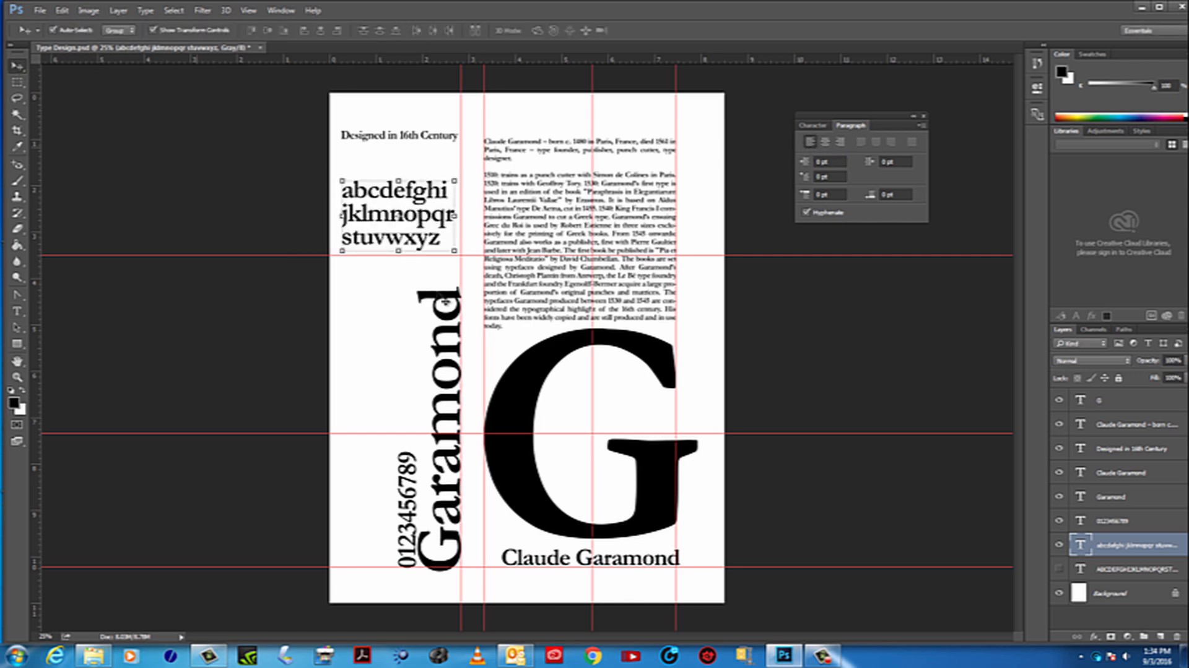
{"action": "left_click_drag", "start_coordinate": [389, 210], "coordinate": [392, 216]}
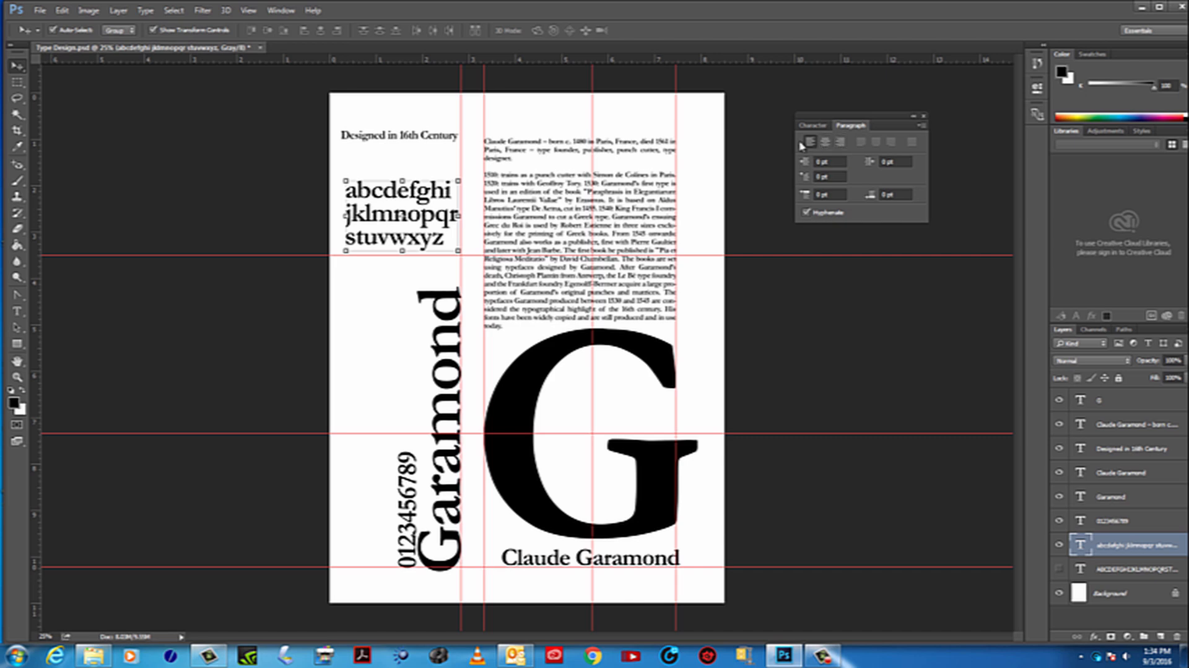
{"action": "left_click", "coordinate": [840, 142]}
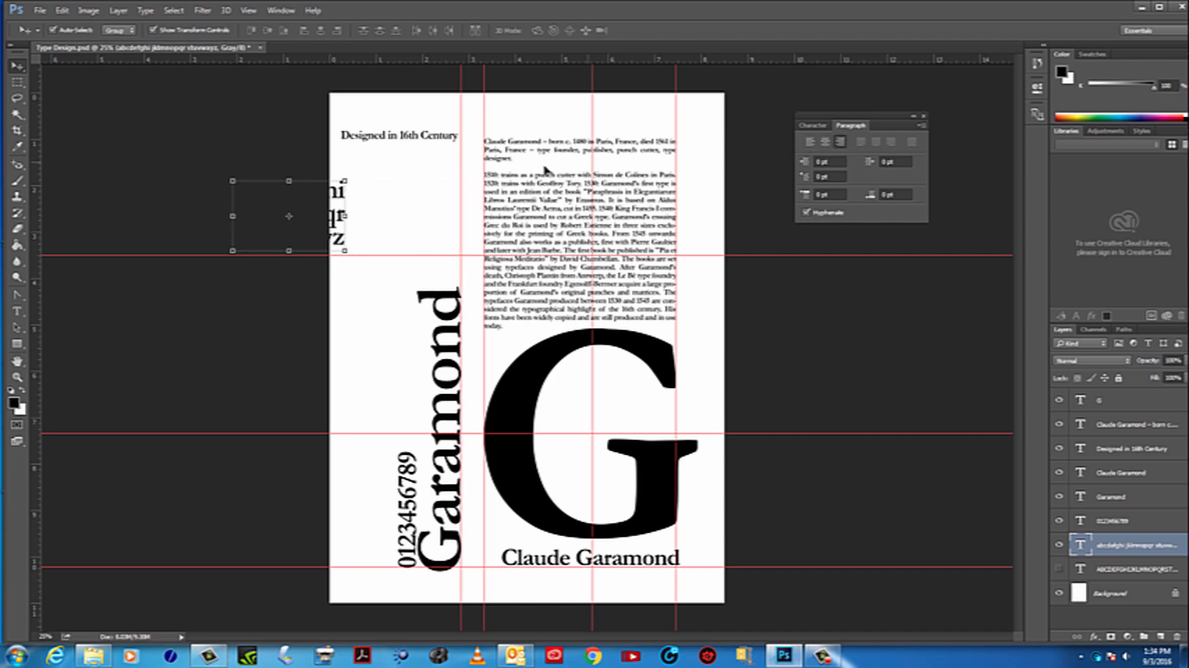
{"action": "left_click_drag", "start_coordinate": [345, 200], "coordinate": [459, 230]}
Examine up close how the lowercase alphabet and the rotated Garamond title line up along the vertical guide
{"action": "key", "text": "z"}
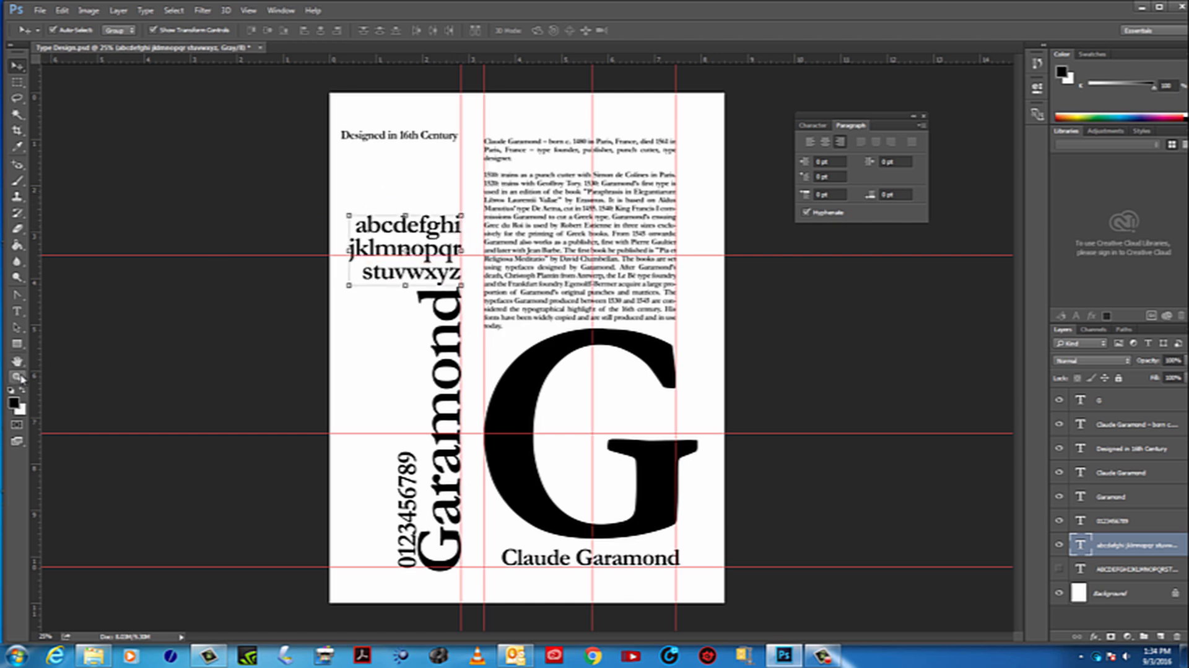
{"action": "left_click", "coordinate": [459, 270]}
{"action": "left_click", "coordinate": [450, 269]}
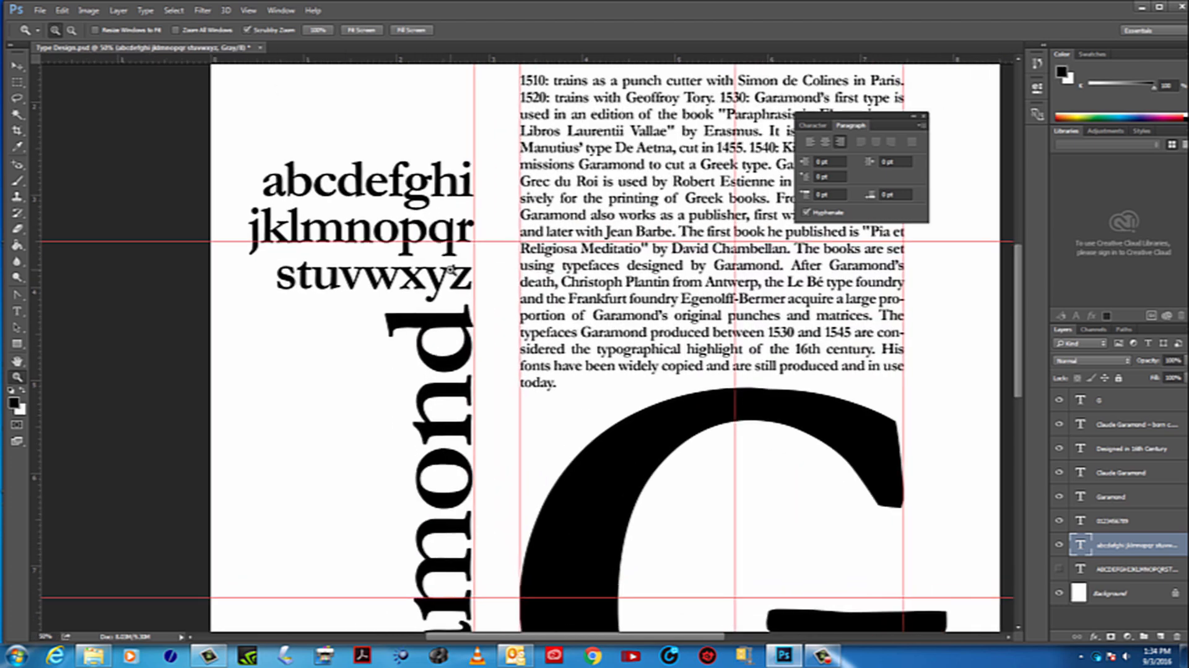
{"action": "left_click", "coordinate": [16, 65]}
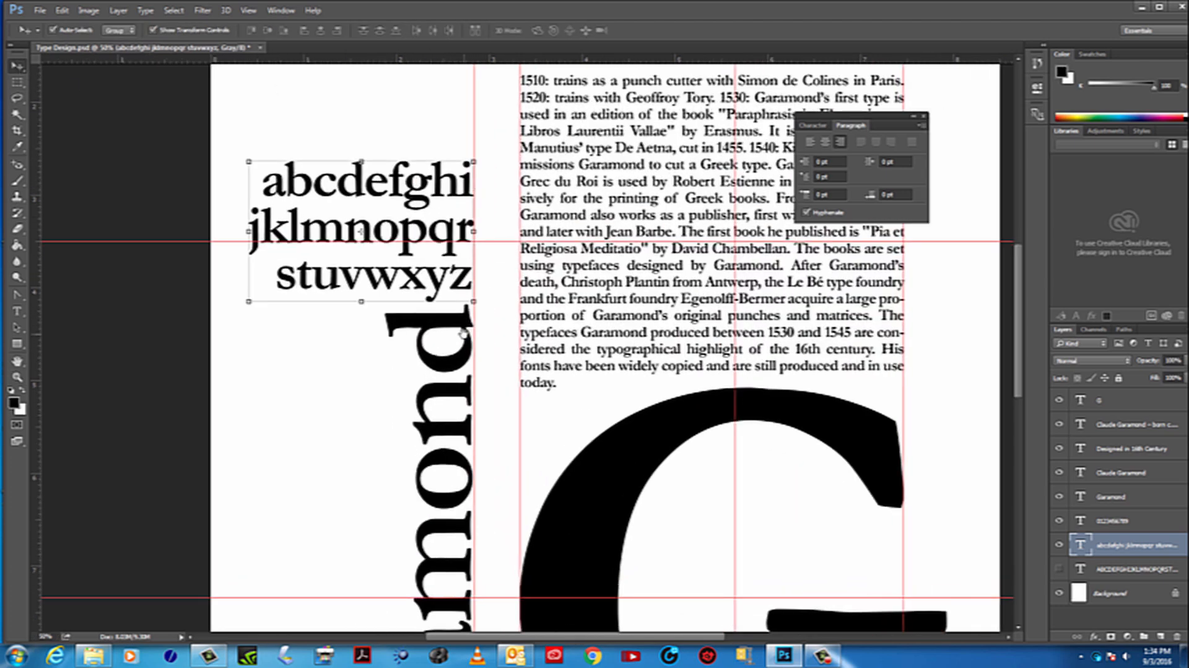
{"action": "left_click_drag", "start_coordinate": [463, 333], "coordinate": [446, 106]}
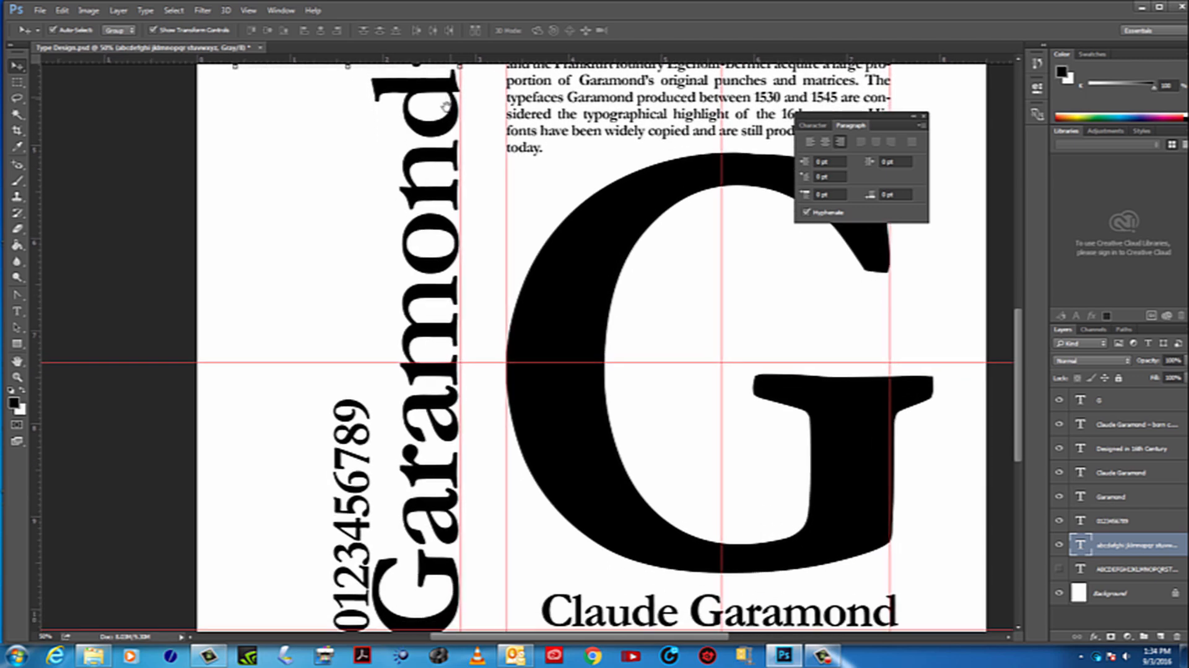
{"action": "left_click", "coordinate": [16, 377]}
{"action": "left_click", "coordinate": [421, 386], "text": "alt"}
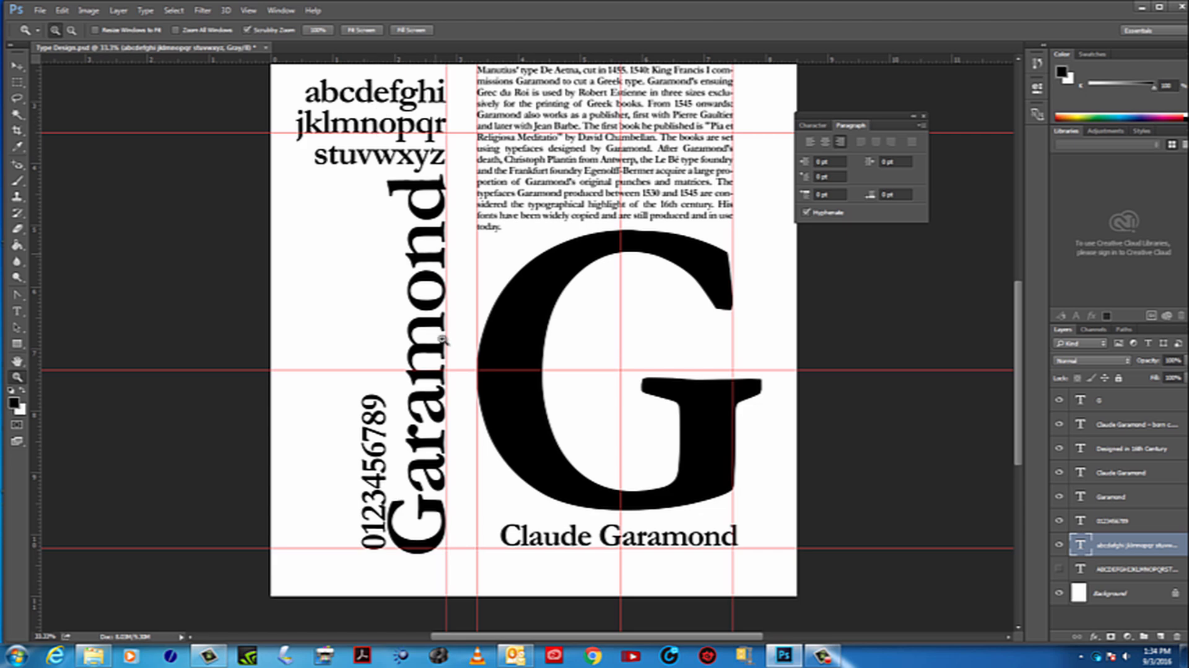
{"action": "left_click", "coordinate": [395, 244], "text": "alt"}
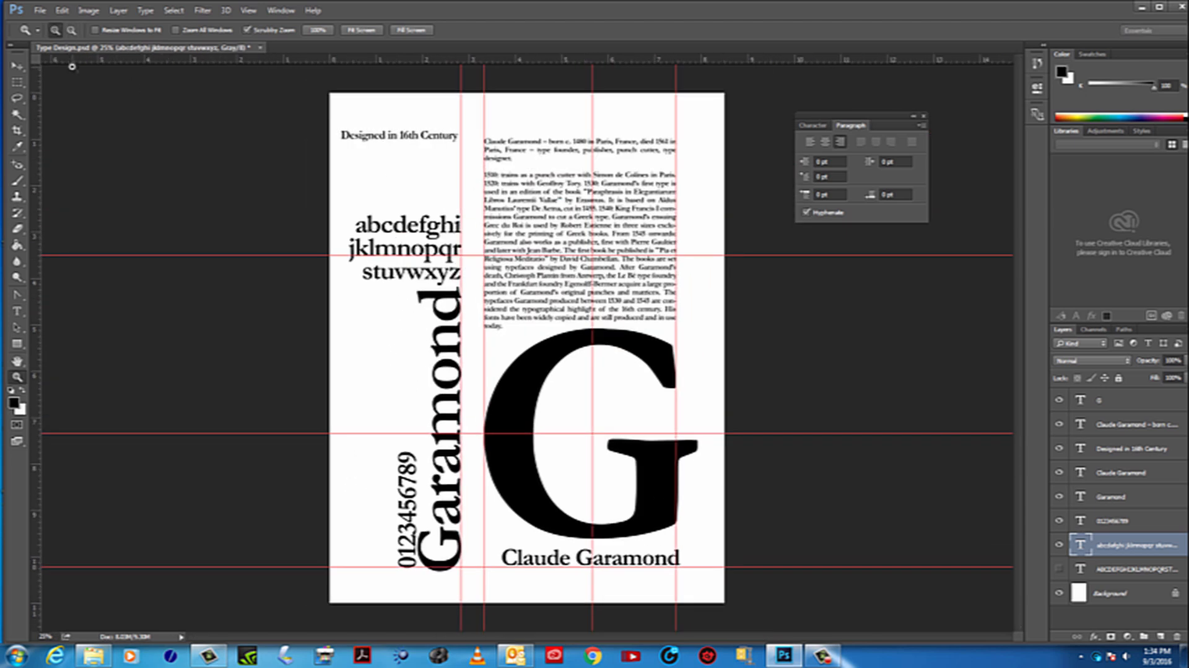
Move the "Designed in 16th Century" line directly above the lowercase alphabet, ending at the same vertical guide
{"action": "left_click", "coordinate": [17, 65]}
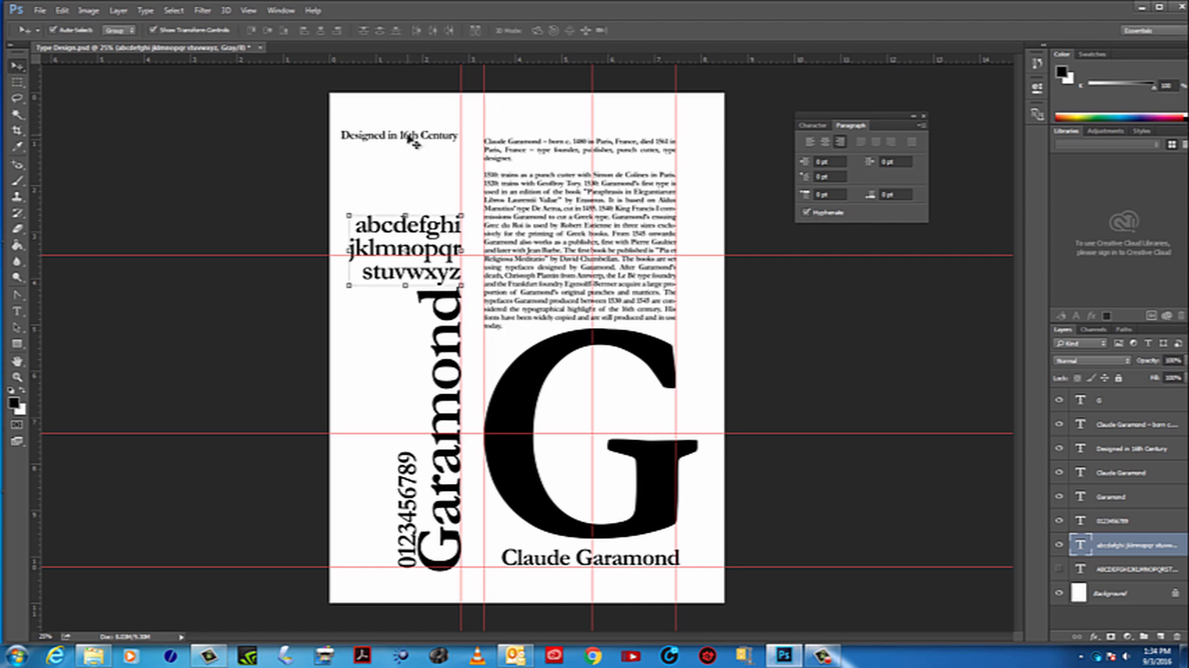
{"action": "left_click_drag", "start_coordinate": [413, 142], "coordinate": [413, 206]}
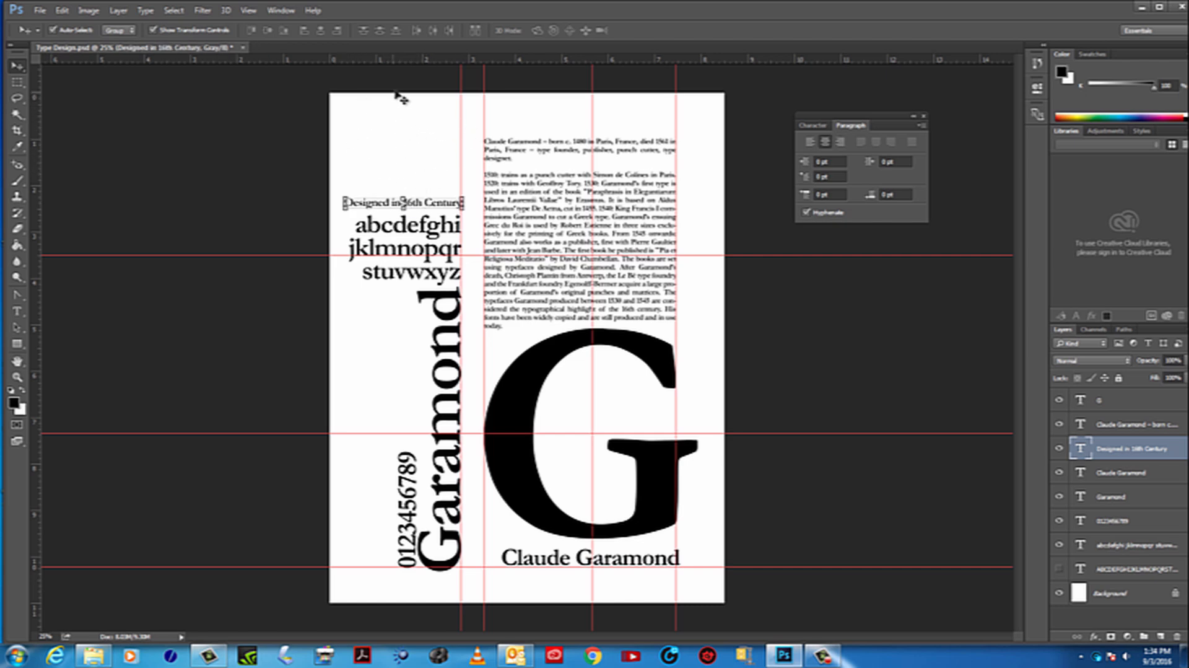
Make the uppercase alphabet layer visible and move it over the large G, shifting the G slightly down and to the left
{"action": "left_click", "coordinate": [1059, 569]}
{"action": "left_click_drag", "start_coordinate": [424, 175], "coordinate": [610, 420]}
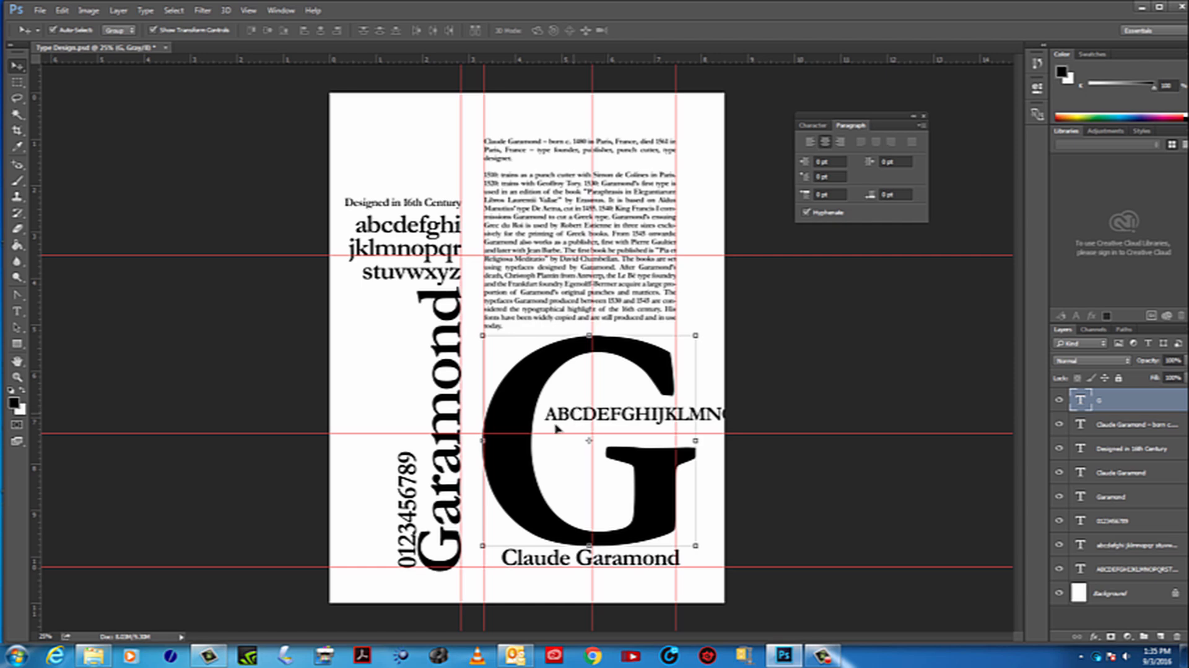
{"action": "left_click_drag", "start_coordinate": [586, 416], "coordinate": [579, 420]}
{"action": "left_click_drag", "start_coordinate": [532, 380], "coordinate": [530, 384]}
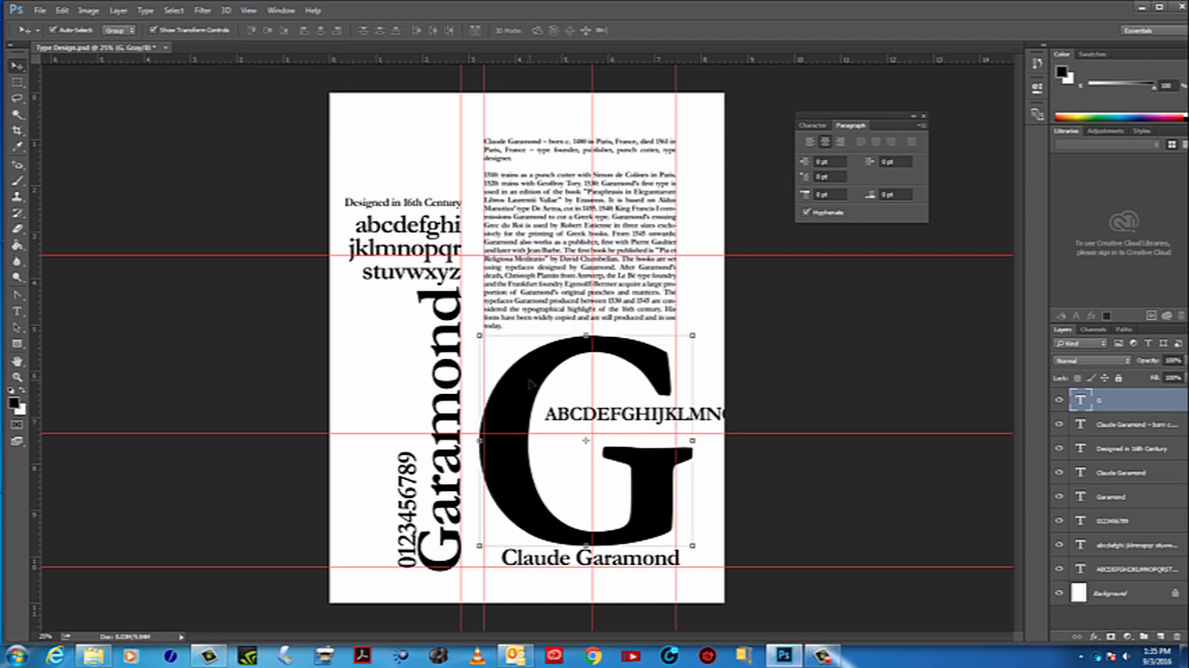
Hide the large G layer and move the uppercase alphabet below the biography, starting at the biography's left guide
{"action": "left_click", "coordinate": [1059, 405]}
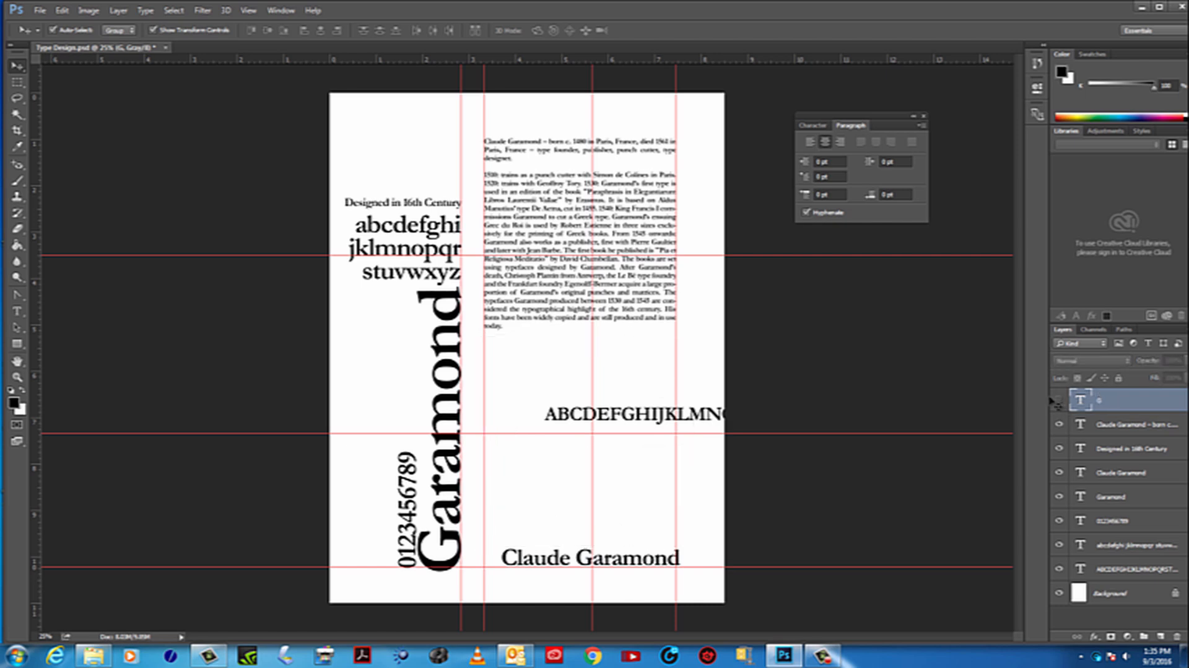
{"action": "left_click_drag", "start_coordinate": [580, 412], "coordinate": [521, 368]}
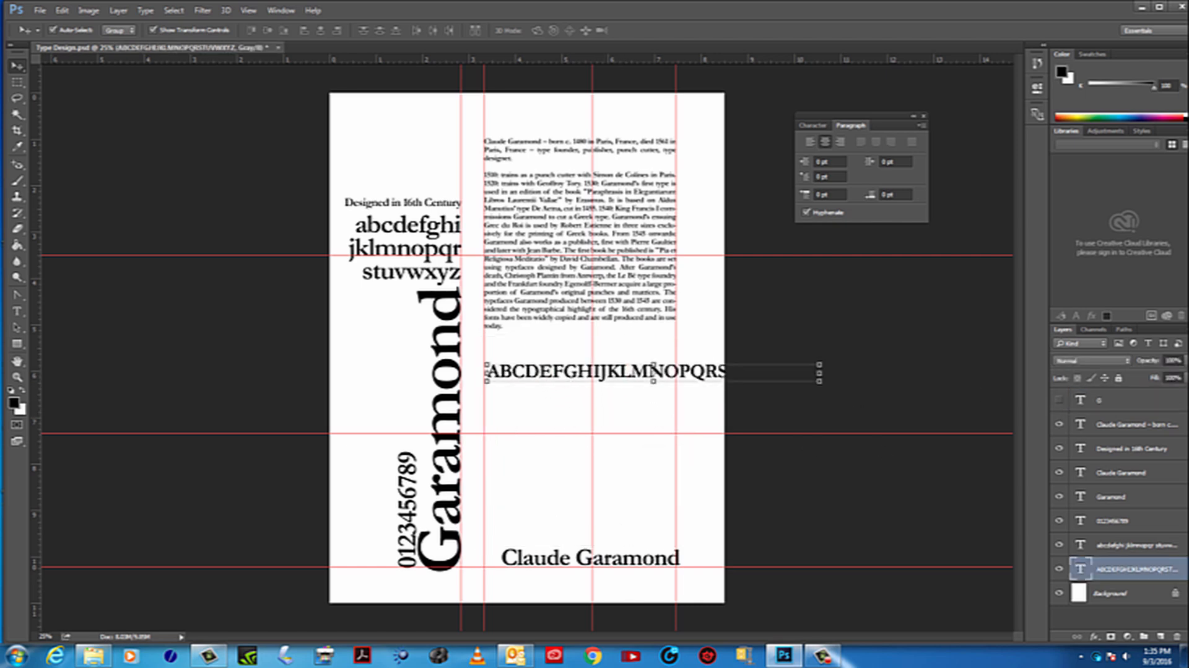
Break the uppercase alphabet into two lines after the letter J
{"action": "left_click", "coordinate": [17, 311]}
{"action": "left_click", "coordinate": [607, 371]}
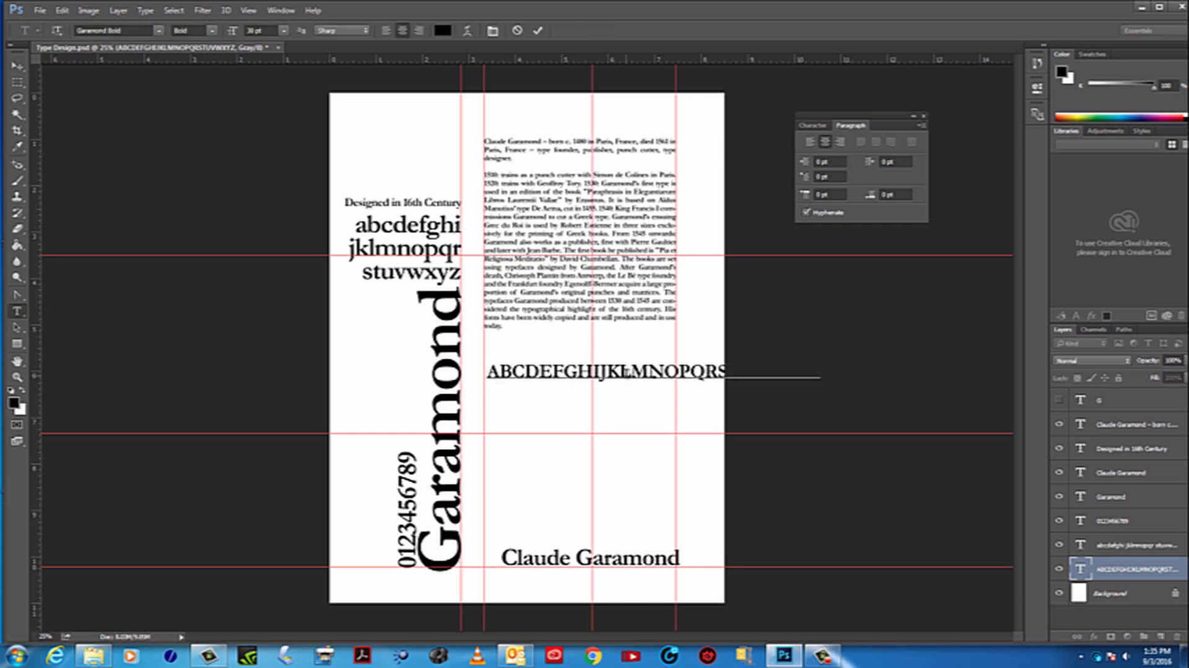
{"action": "key", "text": "Return"}
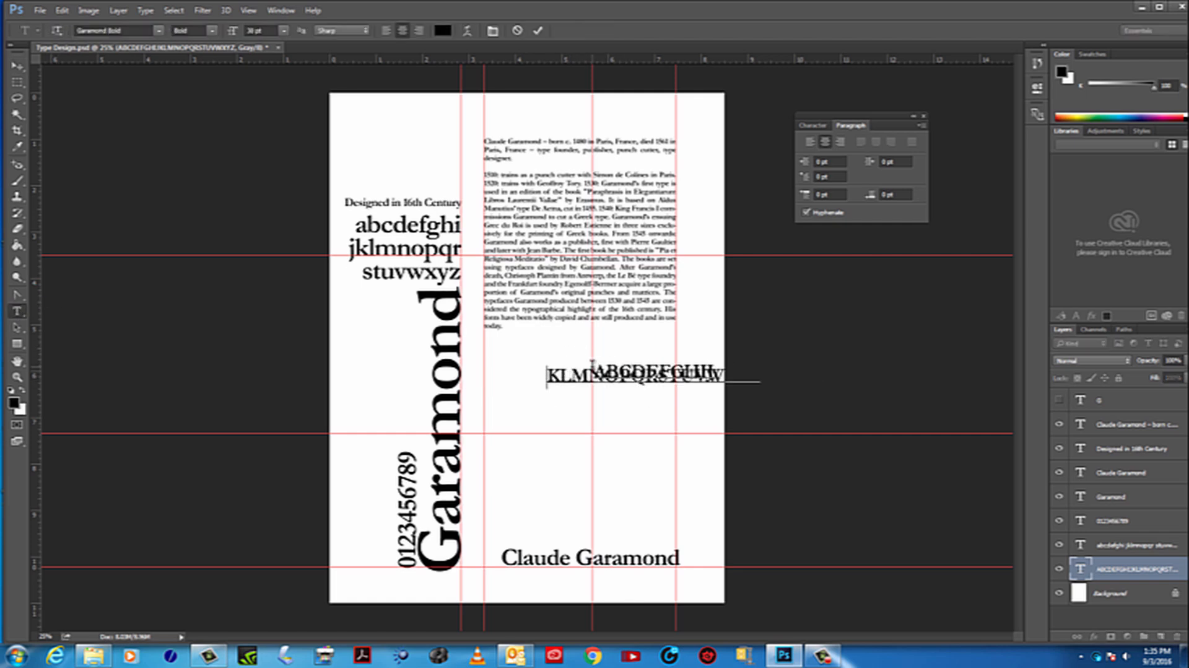
Select both lines of the uppercase alphabet and increase their leading until the lines no longer overlap
{"action": "left_click_drag", "start_coordinate": [592, 370], "coordinate": [785, 394]}
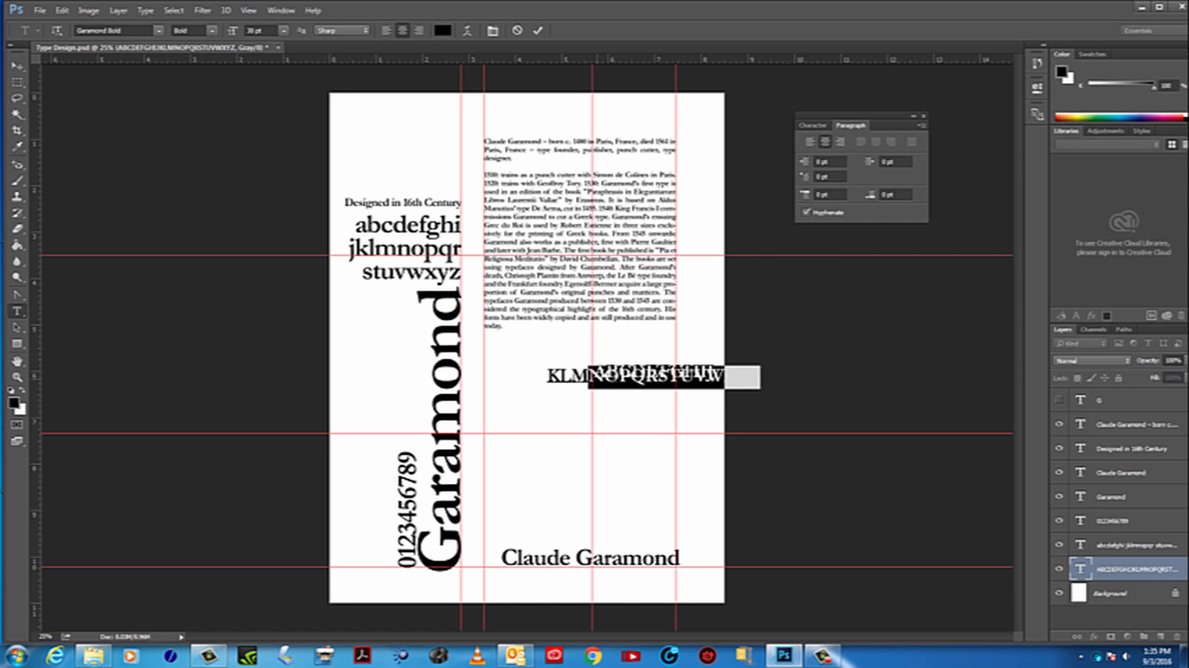
{"action": "double_click", "coordinate": [1080, 569]}
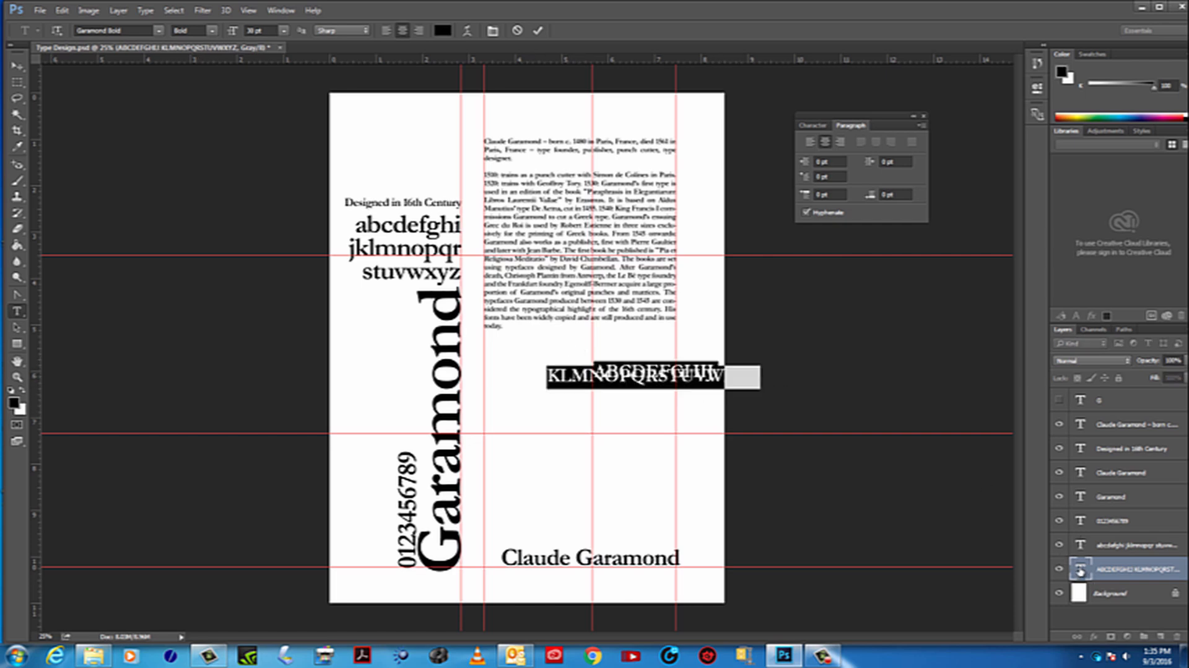
{"action": "left_click", "coordinate": [814, 126]}
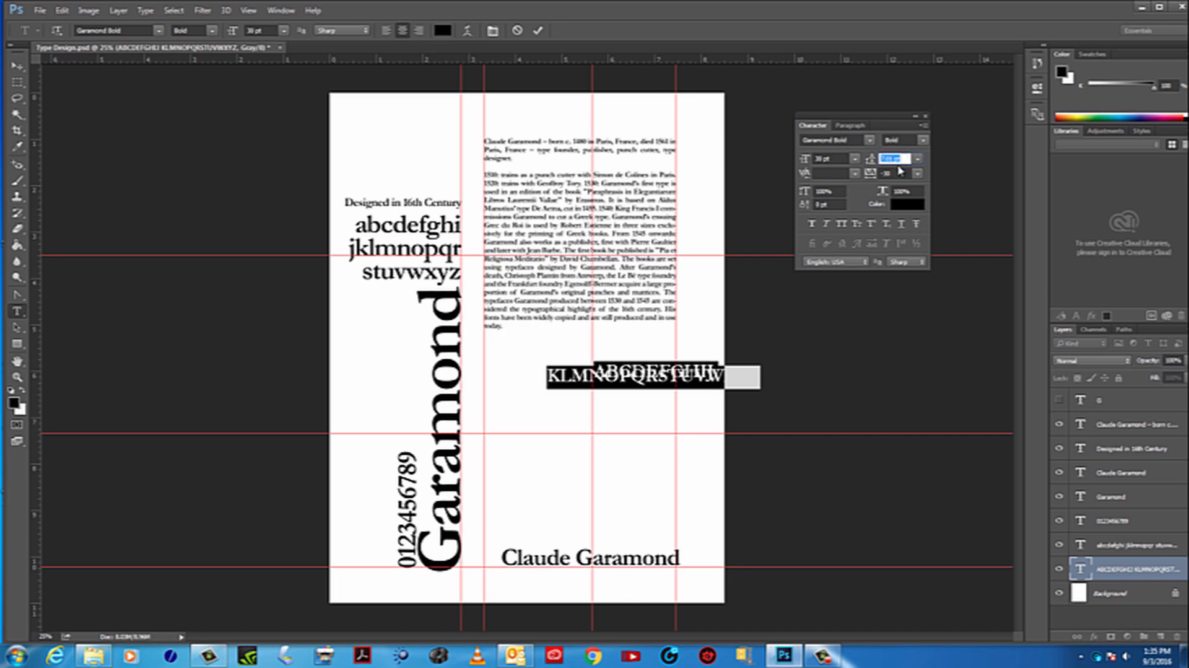
{"action": "scroll", "coordinate": [898, 165], "scroll_direction": "up", "scroll_amount": 13}
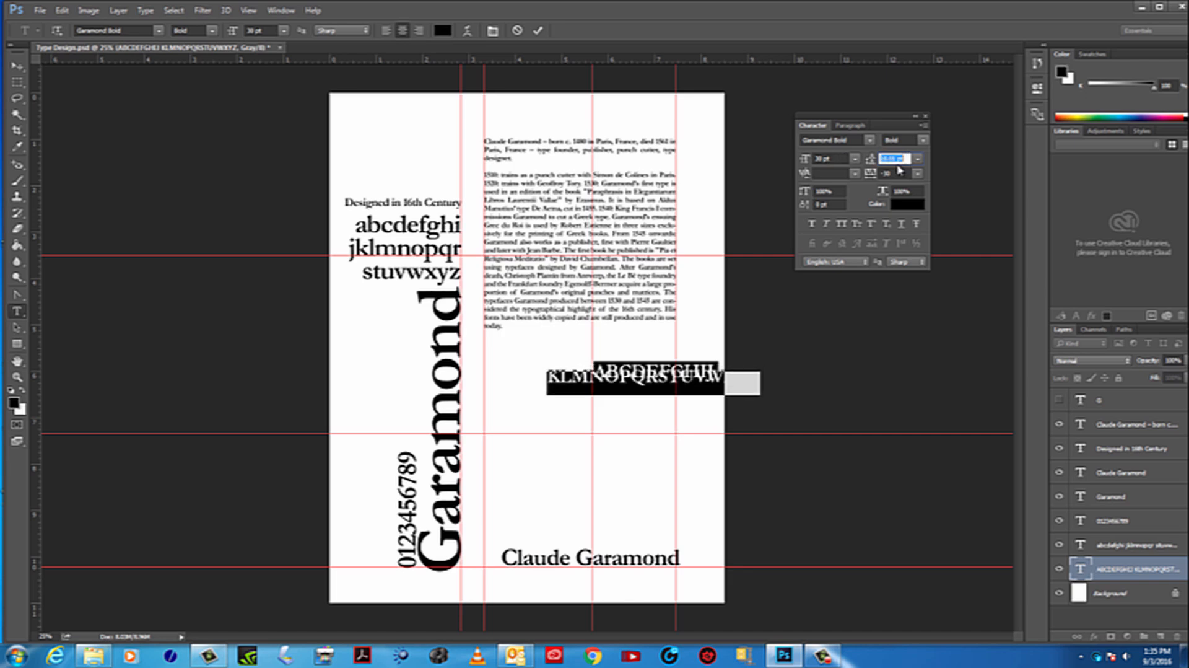
{"action": "scroll", "coordinate": [897, 163], "scroll_direction": "up", "scroll_amount": 3}
{"action": "scroll", "coordinate": [898, 163], "scroll_direction": "up", "scroll_amount": 2}
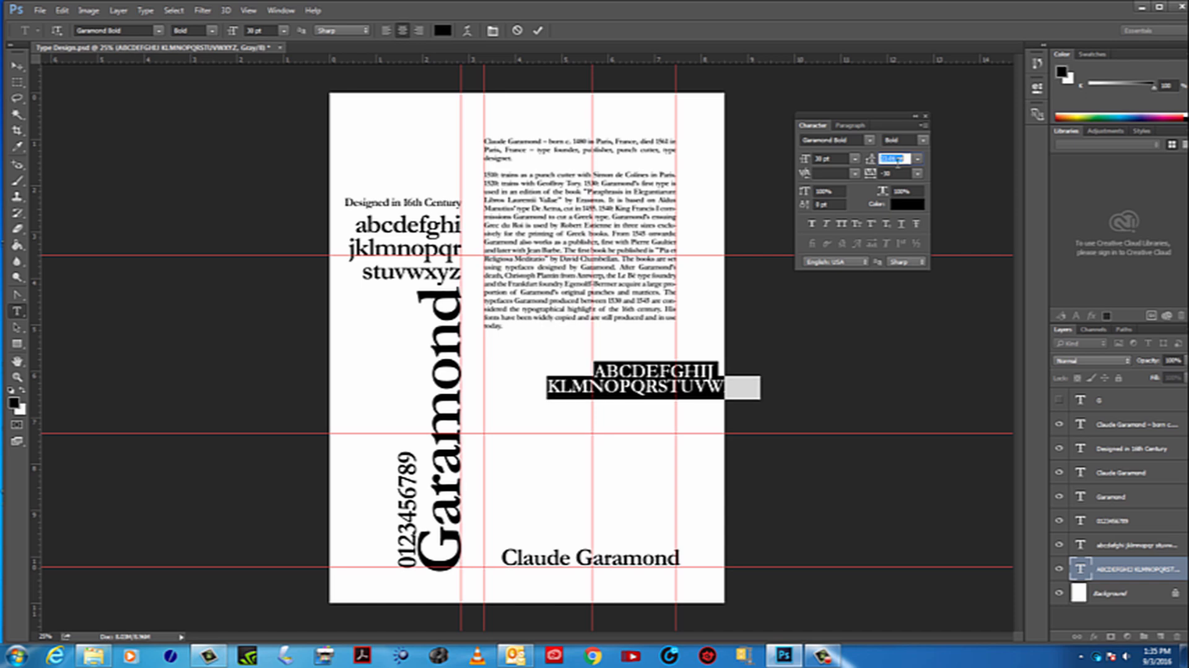
Left-align the uppercase alphabet and move it fully onto the page below the biography
{"action": "left_click", "coordinate": [849, 125]}
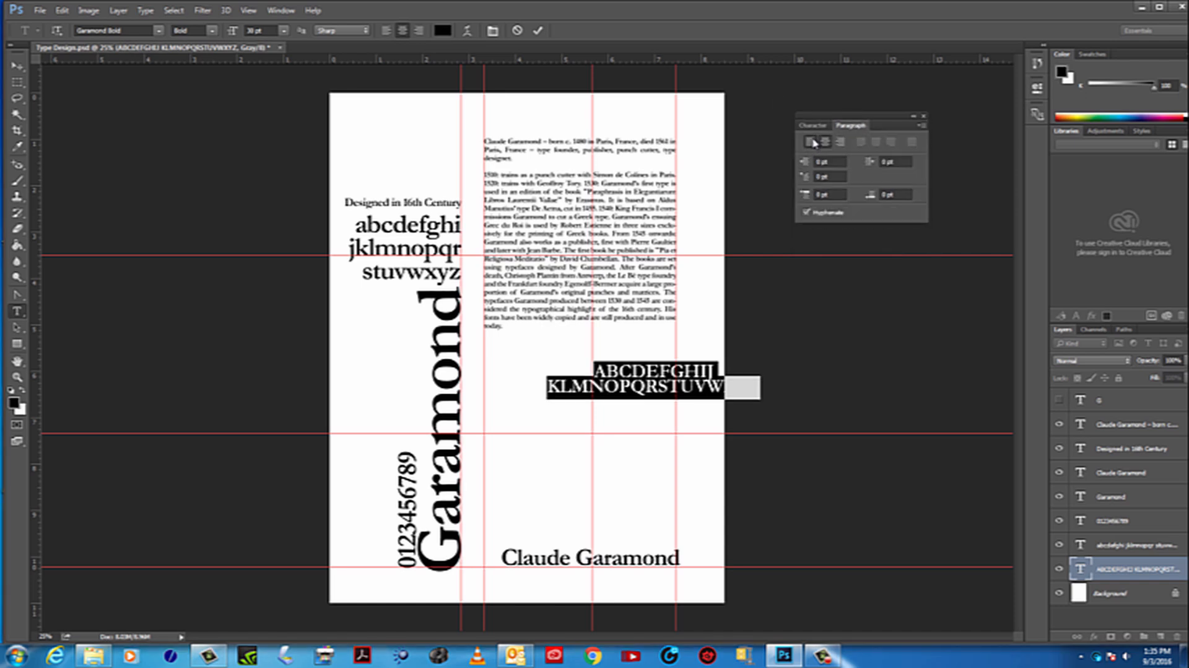
{"action": "left_click", "coordinate": [811, 141]}
{"action": "left_click", "coordinate": [17, 63]}
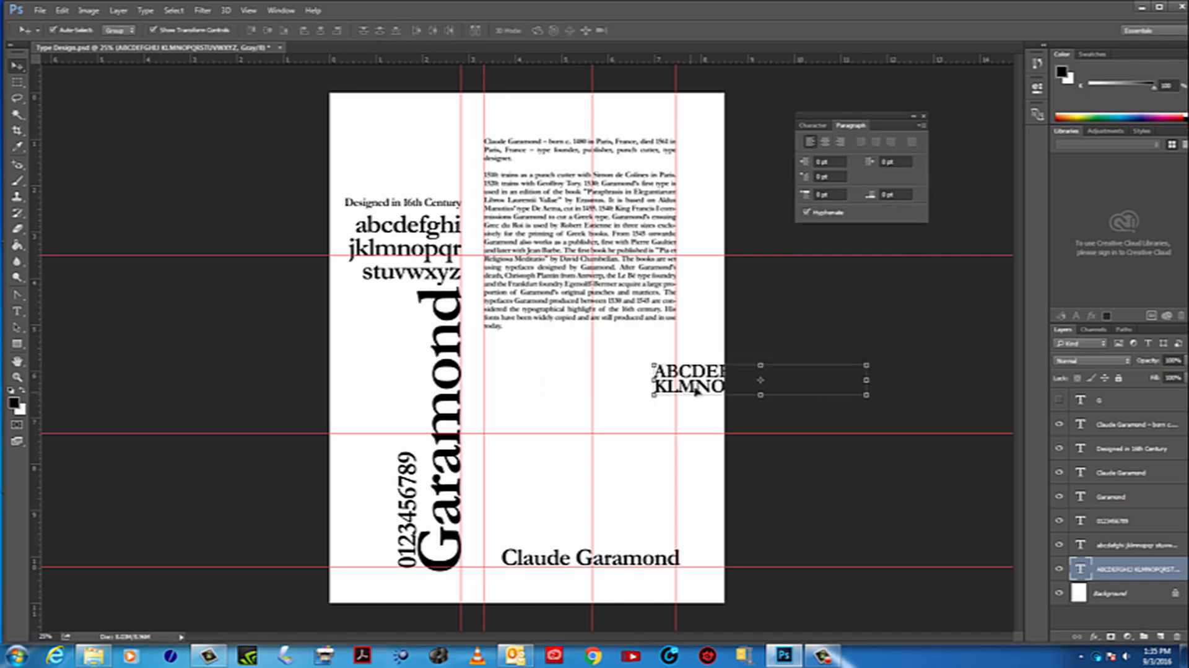
{"action": "left_click_drag", "start_coordinate": [712, 376], "coordinate": [568, 421]}
Break the uppercase alphabet's second line after the letter R so the text runs over three lines
{"action": "left_click", "coordinate": [17, 311]}
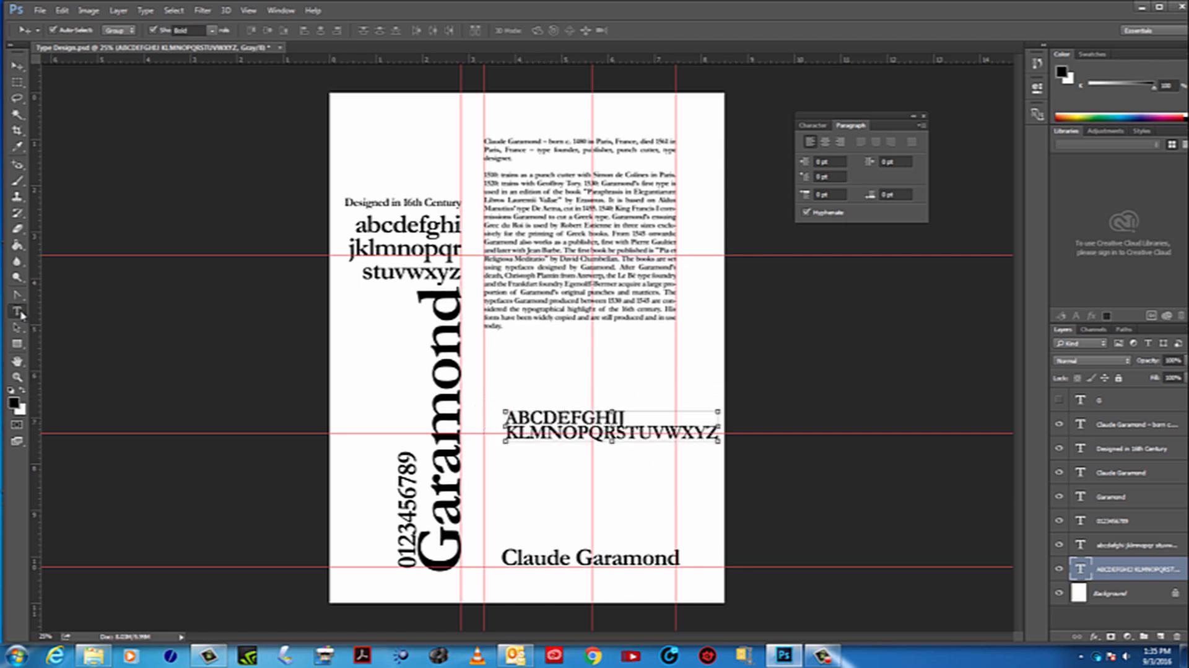
{"action": "left_click", "coordinate": [668, 435]}
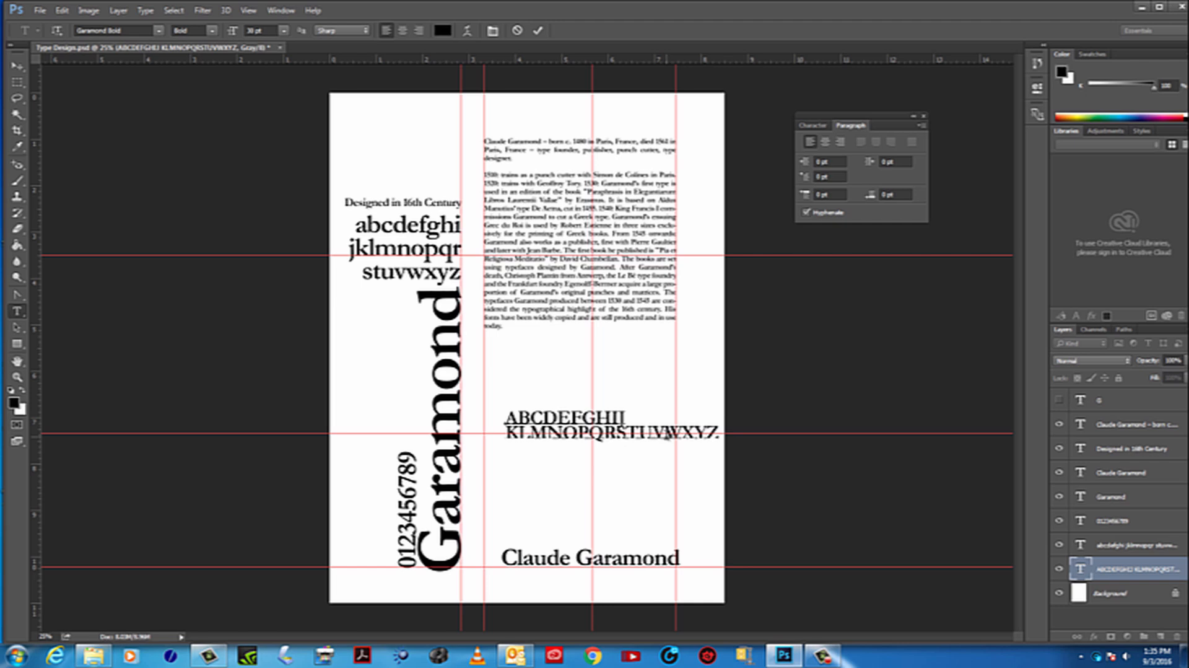
{"action": "key", "text": "Return"}
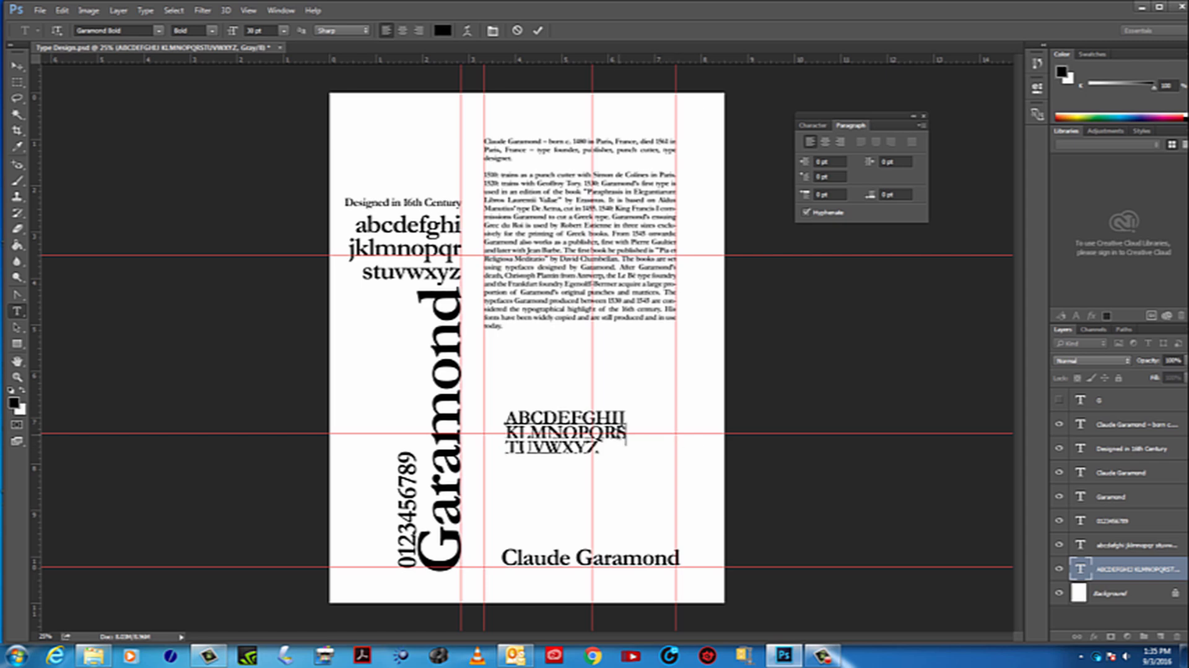
{"action": "key", "text": "Return"}
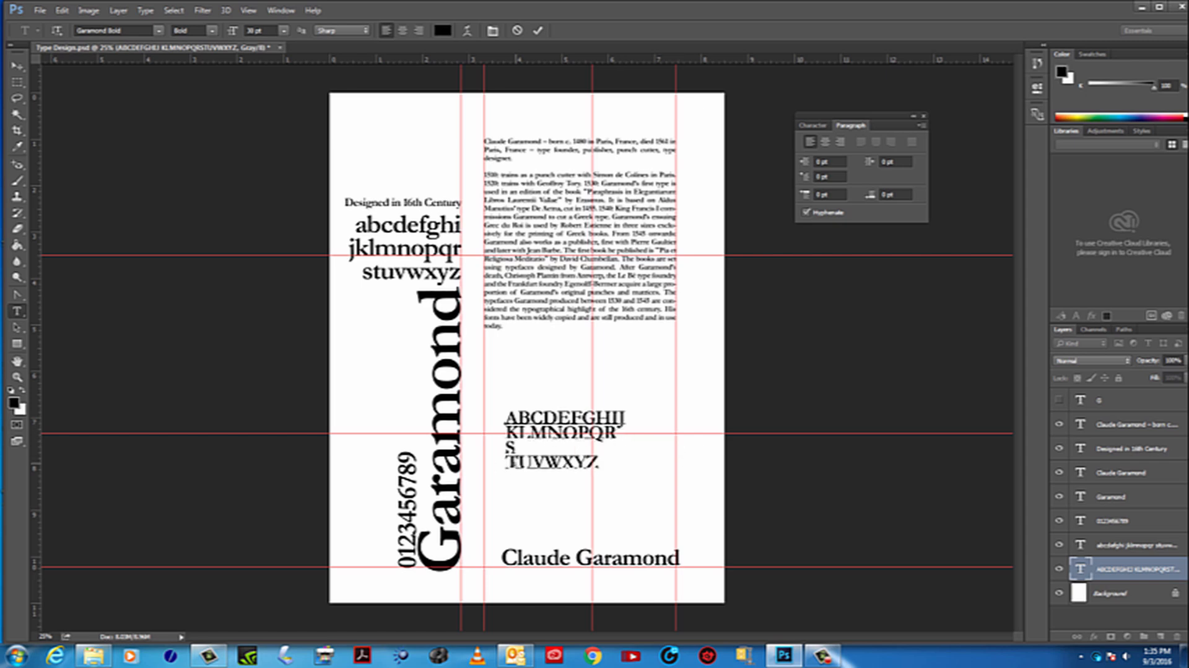
{"action": "key", "text": "BackSpace"}
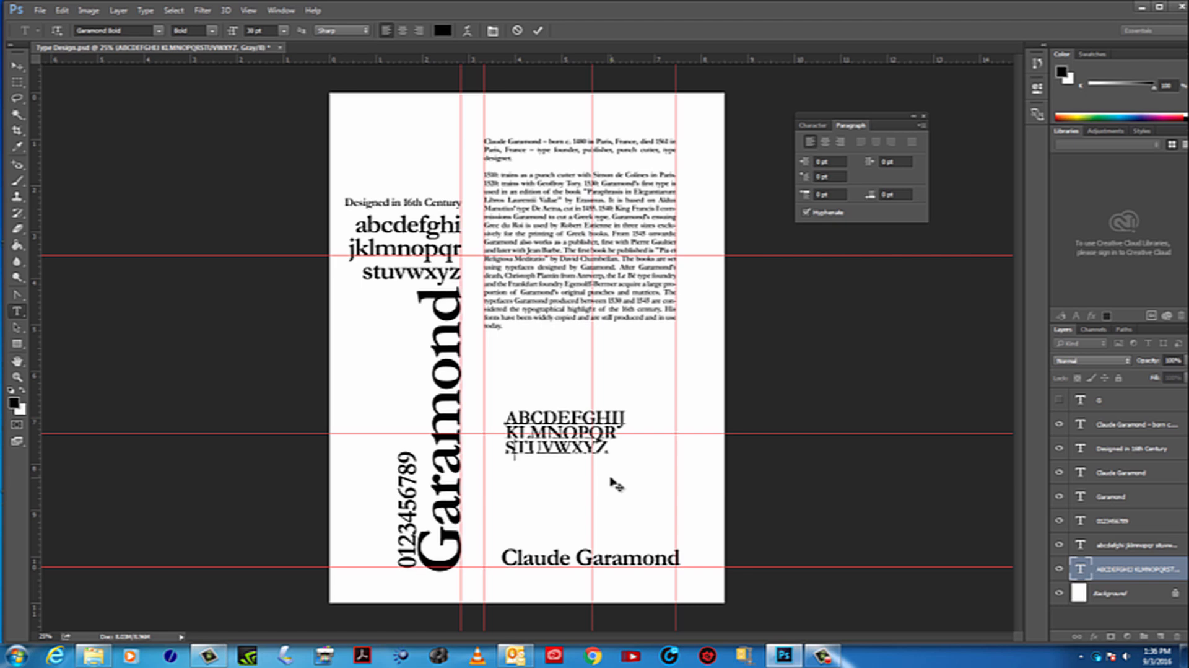
Move the three-line uppercase alphabet slightly down and to the right, and briefly show the large G to compare their positions
{"action": "left_click", "coordinate": [18, 66]}
{"action": "left_click_drag", "start_coordinate": [567, 426], "coordinate": [576, 429]}
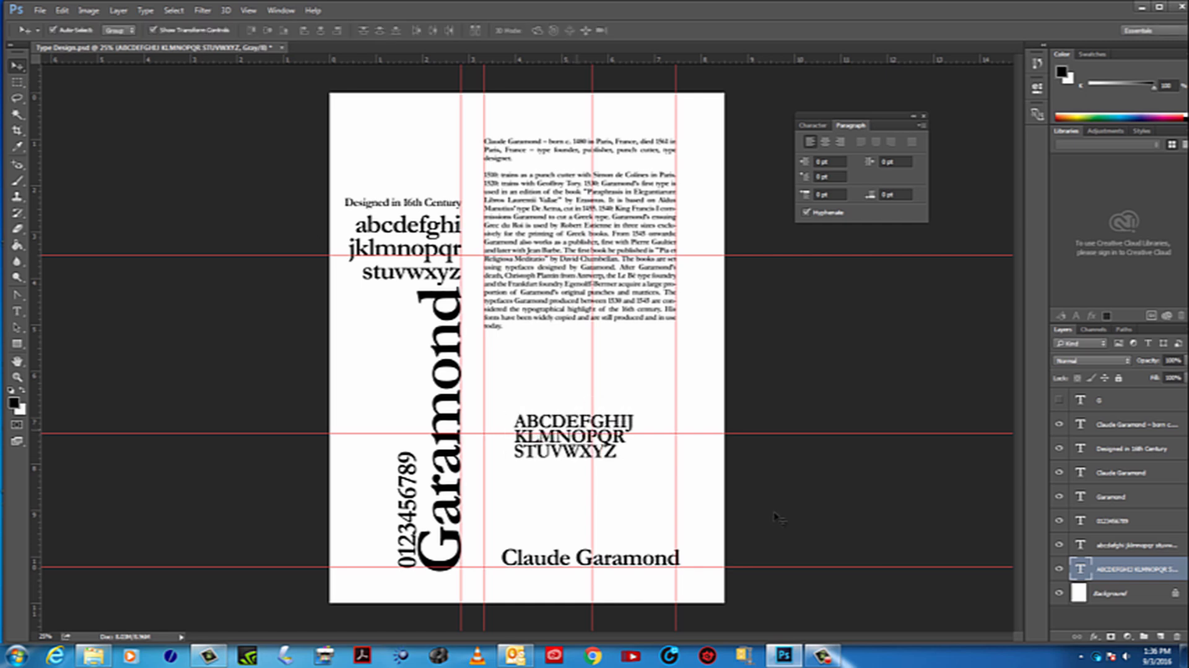
{"action": "left_click", "coordinate": [1062, 399]}
{"action": "left_click_drag", "start_coordinate": [574, 428], "coordinate": [562, 438]}
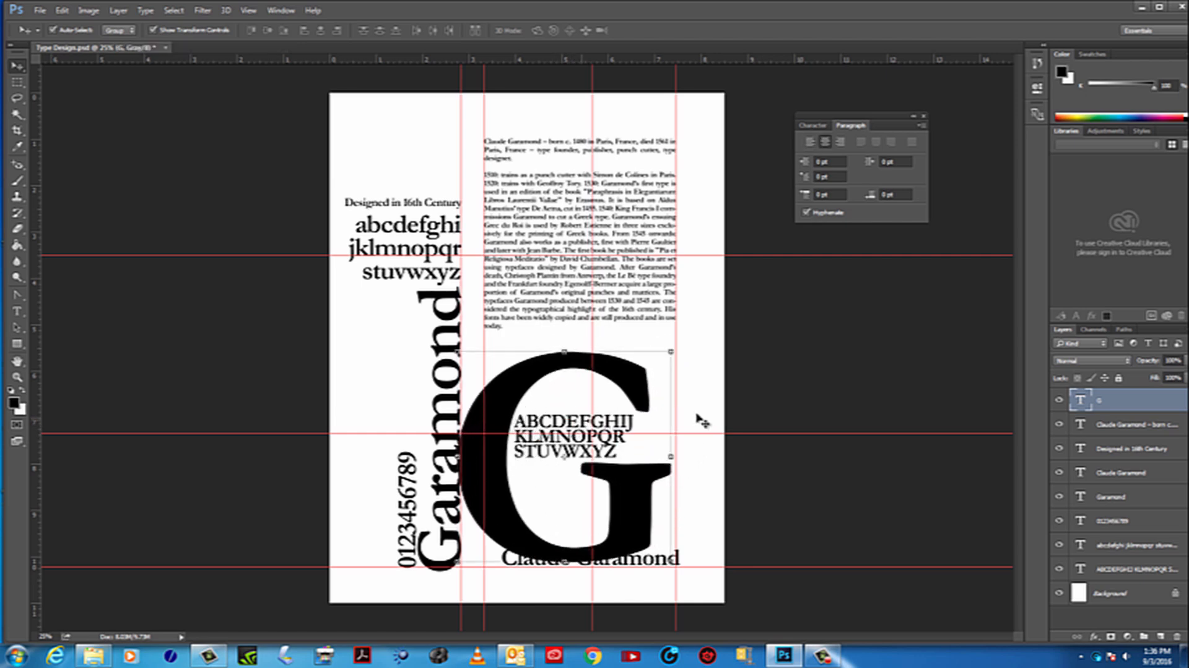
{"action": "left_click", "coordinate": [1059, 399]}
Show the large G and nudge the uppercase alphabet right until its first line reaches the biography's right guide
{"action": "left_click", "coordinate": [580, 435]}
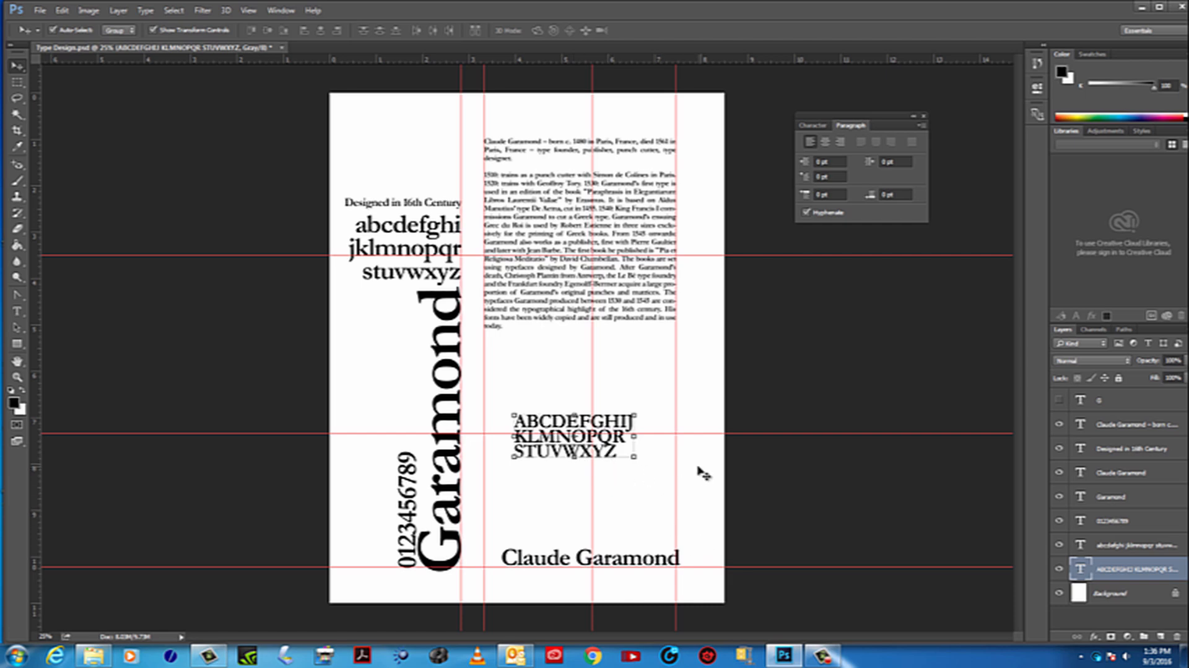
{"action": "key", "text": "Right"}
{"action": "key", "text": "Right"}
{"action": "key", "text": "Right"}
{"action": "key", "text": "Right"}
{"action": "key", "text": "Right"}
{"action": "key", "text": "Right"}
{"action": "key", "text": "Right"}
{"action": "key", "text": "Right"}
{"action": "key", "text": "Right"}
{"action": "key", "text": "Right"}
{"action": "key", "text": "Right"}
{"action": "key", "text": "Right"}
{"action": "key", "text": "Right"}
{"action": "key", "text": "Right"}
{"action": "key", "text": "Right"}
{"action": "key", "text": "Right"}
{"action": "key", "text": "Right"}
{"action": "key", "text": "Right"}
{"action": "key", "text": "Right"}
{"action": "key", "text": "Right"}
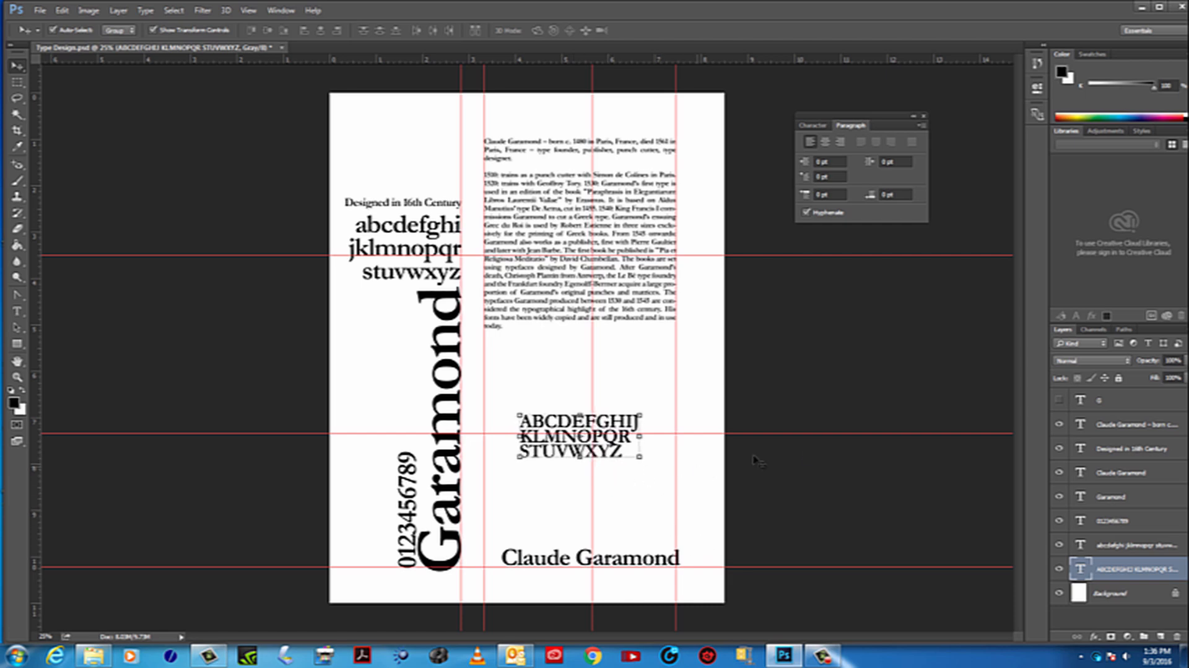
{"action": "key", "text": "Right"}
{"action": "key", "text": "Right"}
{"action": "key", "text": "Right"}
{"action": "key", "text": "Right"}
{"action": "key", "text": "Right"}
{"action": "key", "text": "Right"}
{"action": "key", "text": "Right"}
{"action": "key", "text": "Right"}
{"action": "key", "text": "Right"}
{"action": "key", "text": "Right"}
{"action": "key", "text": "Right"}
{"action": "key", "text": "Right"}
{"action": "key", "text": "Right"}
{"action": "key", "text": "Right"}
{"action": "key", "text": "Right"}
{"action": "key", "text": "Right"}
{"action": "key", "text": "Right"}
{"action": "key", "text": "Right"}
{"action": "key", "text": "Right"}
{"action": "key", "text": "Right"}
{"action": "left_click", "coordinate": [1058, 399]}
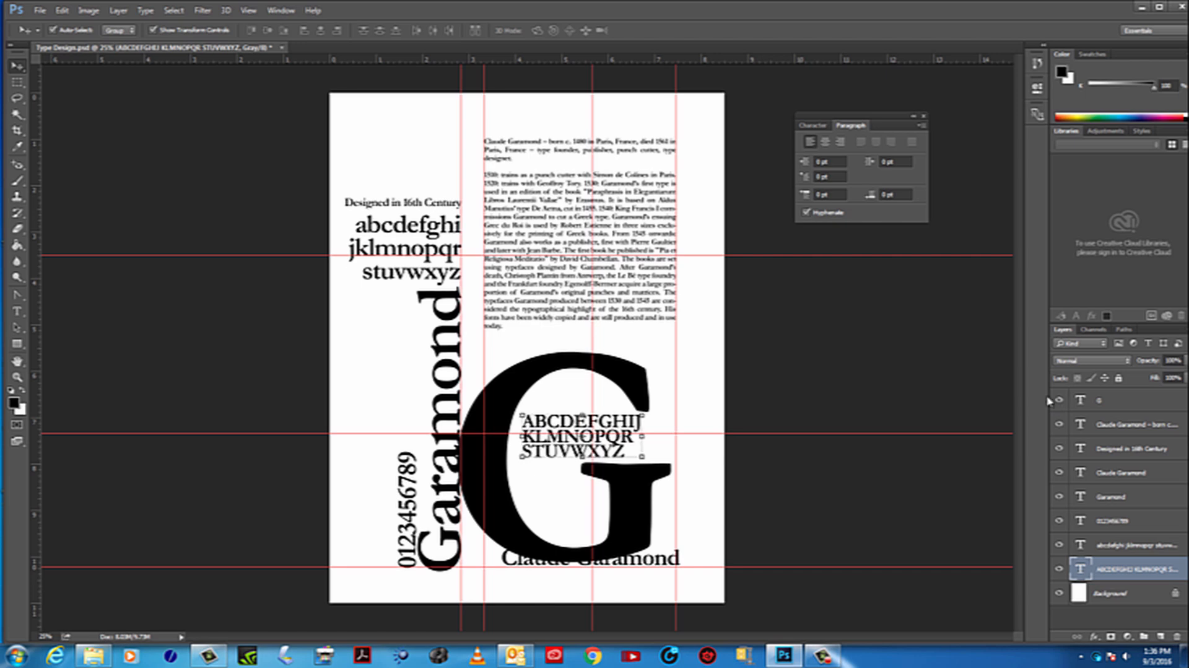
{"action": "key", "text": "Right"}
{"action": "key", "text": "Right"}
{"action": "key", "text": "Right"}
{"action": "key", "text": "Right"}
{"action": "key", "text": "Right"}
{"action": "key", "text": "Right"}
{"action": "key", "text": "Right"}
{"action": "key", "text": "Right"}
{"action": "key", "text": "Right"}
{"action": "key", "text": "Right"}
{"action": "key", "text": "Right"}
{"action": "key", "text": "Right"}
{"action": "key", "text": "Right"}
{"action": "key", "text": "Right"}
{"action": "key", "text": "Right"}
{"action": "key", "text": "Right"}
{"action": "key", "text": "Right"}
{"action": "key", "text": "Right"}
{"action": "key", "text": "Right"}
{"action": "key", "text": "Right"}
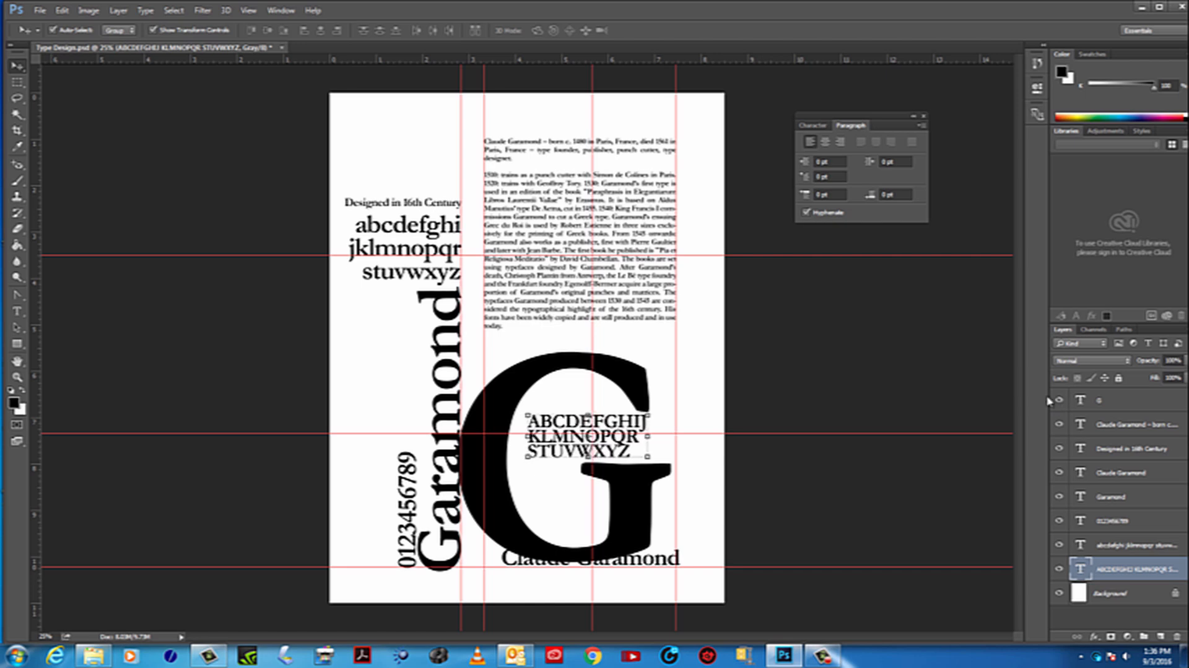
{"action": "key", "text": "Right"}
{"action": "key", "text": "Right"}
{"action": "key", "text": "Right"}
{"action": "key", "text": "Right"}
{"action": "key", "text": "Right"}
{"action": "key", "text": "Right"}
{"action": "key", "text": "Right"}
{"action": "key", "text": "Right"}
{"action": "key", "text": "Right"}
{"action": "key", "text": "Right"}
{"action": "key", "text": "Right"}
{"action": "key", "text": "Right"}
{"action": "key", "text": "Right"}
{"action": "key", "text": "Right"}
{"action": "key", "text": "Right"}
{"action": "key", "text": "Right"}
{"action": "key", "text": "Right"}
{"action": "key", "text": "Right"}
{"action": "key", "text": "Right"}
{"action": "key", "text": "Right"}
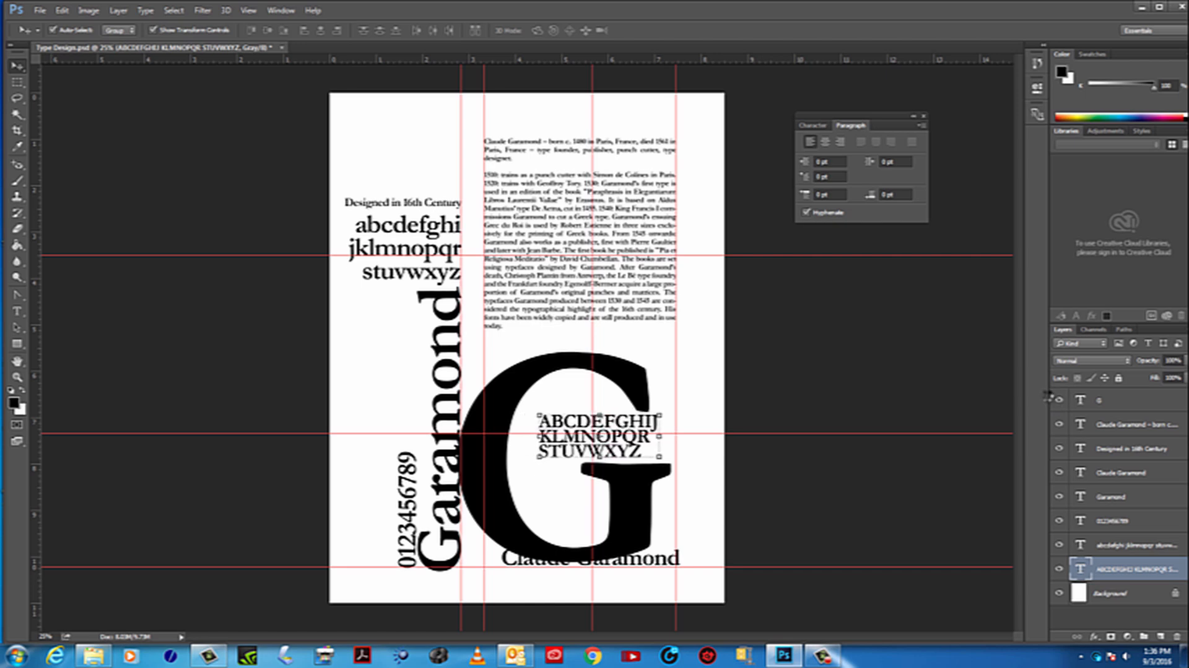
{"action": "key", "text": "Right"}
{"action": "key", "text": "Right"}
{"action": "key", "text": "Right"}
{"action": "key", "text": "Right"}
{"action": "key", "text": "Right"}
{"action": "key", "text": "Right"}
{"action": "key", "text": "Right"}
{"action": "key", "text": "Right"}
{"action": "key", "text": "Right"}
{"action": "key", "text": "Right"}
{"action": "key", "text": "Right"}
{"action": "key", "text": "Right"}
{"action": "key", "text": "Right"}
{"action": "key", "text": "Right"}
{"action": "key", "text": "Right"}
{"action": "key", "text": "Right"}
{"action": "key", "text": "Right"}
{"action": "key", "text": "Right"}
{"action": "key", "text": "Right"}
{"action": "key", "text": "Right"}
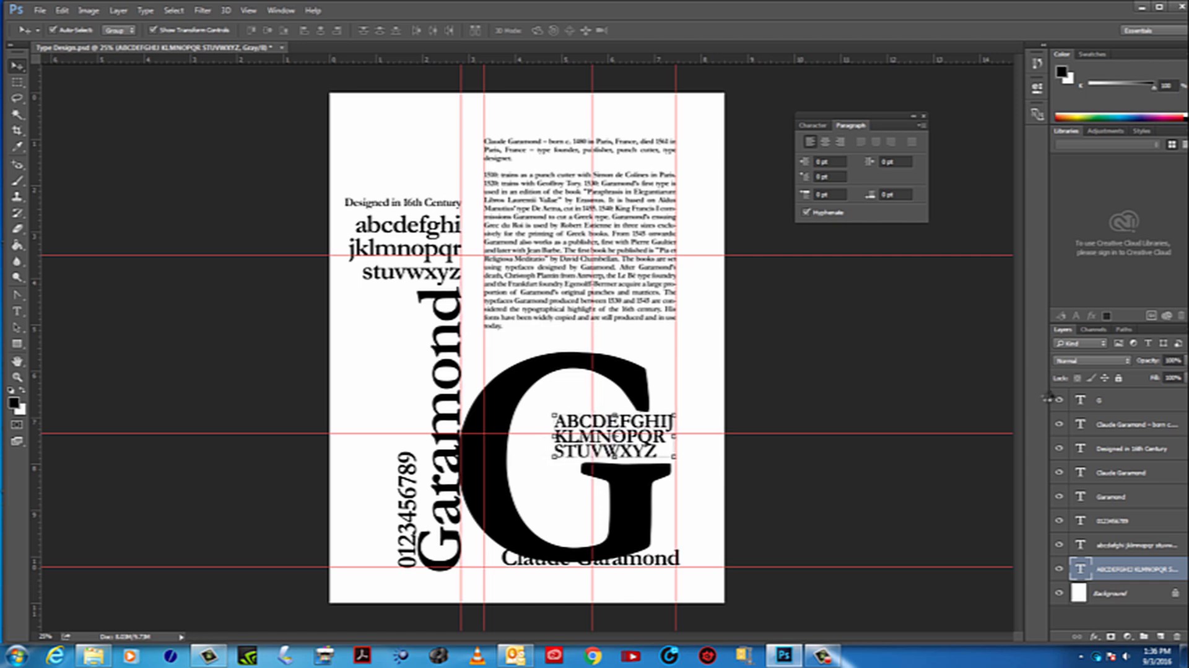
{"action": "key", "text": "Right"}
{"action": "key", "text": "Right"}
{"action": "key", "text": "Right"}
{"action": "key", "text": "Right"}
{"action": "key", "text": "Right"}
{"action": "key", "text": "Right"}
{"action": "key", "text": "Right"}
{"action": "key", "text": "Right"}
{"action": "key", "text": "Right"}
{"action": "key", "text": "Right"}
{"action": "key", "text": "Right"}
{"action": "key", "text": "Right"}
{"action": "key", "text": "Right"}
{"action": "key", "text": "Right"}
{"action": "key", "text": "Right"}
{"action": "key", "text": "Right"}
{"action": "key", "text": "Right"}
{"action": "key", "text": "Right"}
{"action": "key", "text": "Right"}
{"action": "key", "text": "Right"}
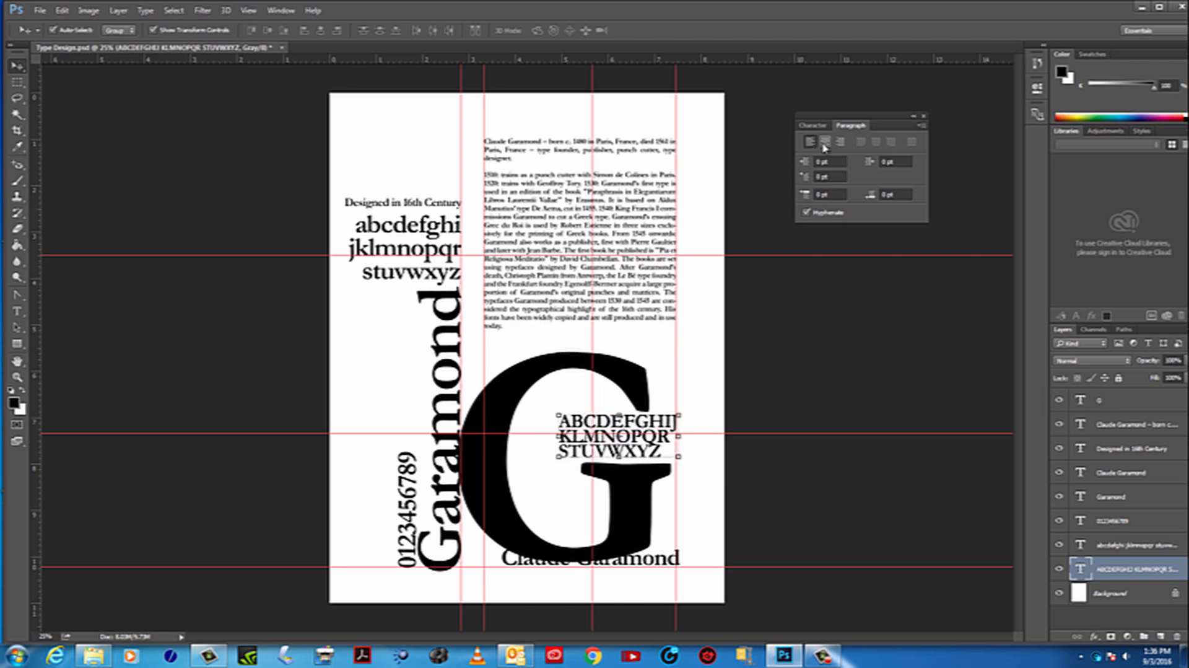
Right-align the uppercase alphabet, hide the large G, and move the alphabet so its right edge sits on the biography's right guide
{"action": "left_click", "coordinate": [840, 141]}
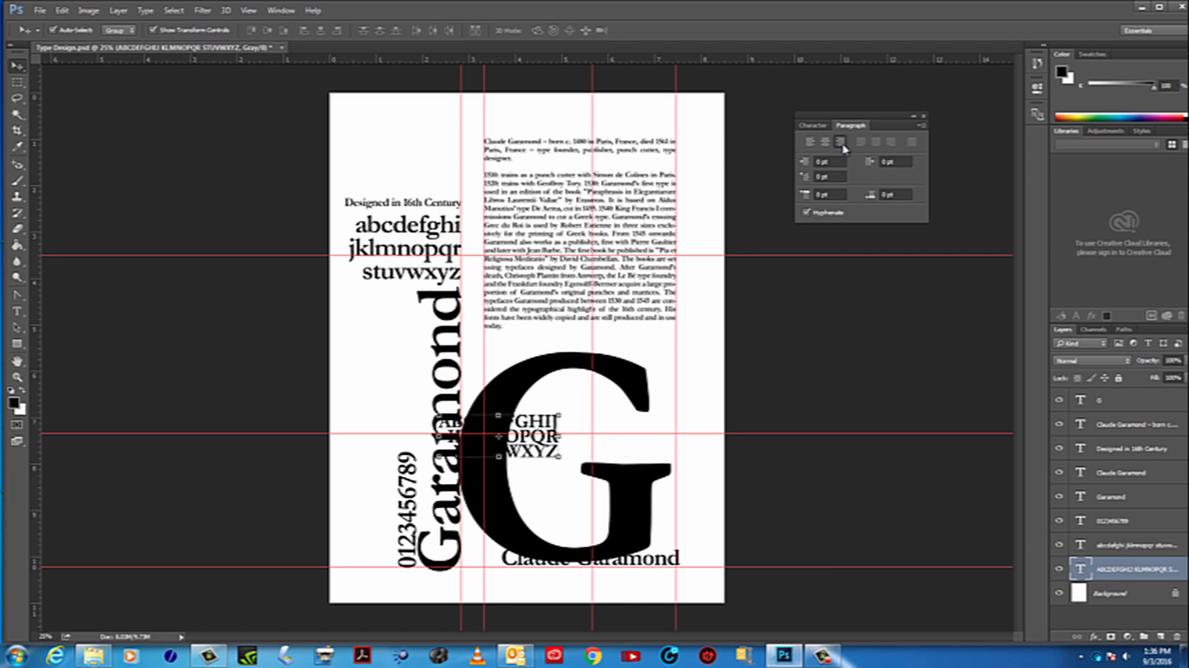
{"action": "left_click_drag", "start_coordinate": [548, 435], "coordinate": [550, 435]}
{"action": "left_click_drag", "start_coordinate": [549, 436], "coordinate": [551, 435]}
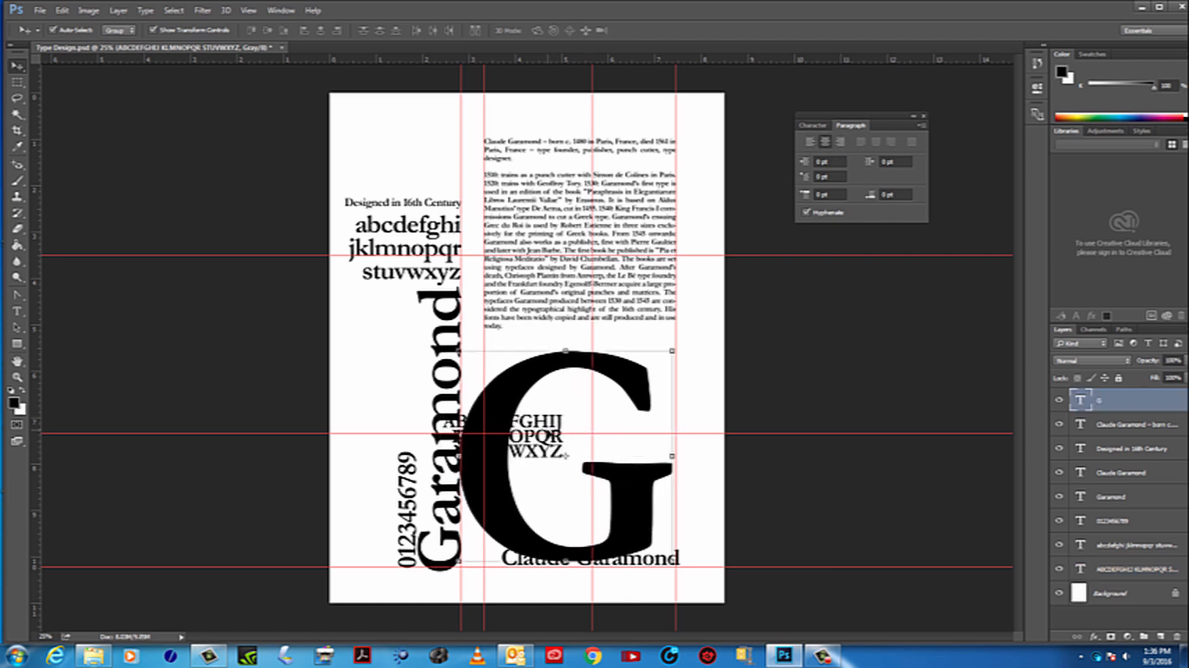
{"action": "left_click", "coordinate": [1060, 400]}
{"action": "left_click", "coordinate": [524, 463]}
{"action": "left_click_drag", "start_coordinate": [570, 432], "coordinate": [652, 438]}
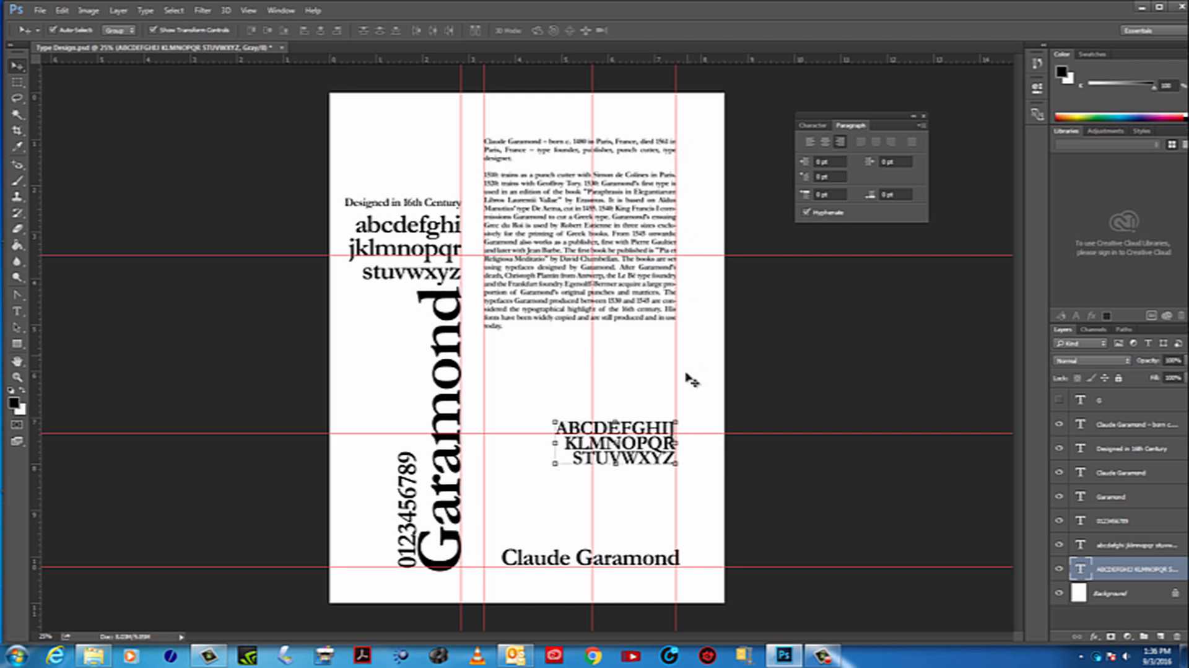
Show the large G and nudge the uppercase alphabet up off its crossbar and slightly right
{"action": "left_click", "coordinate": [1060, 401]}
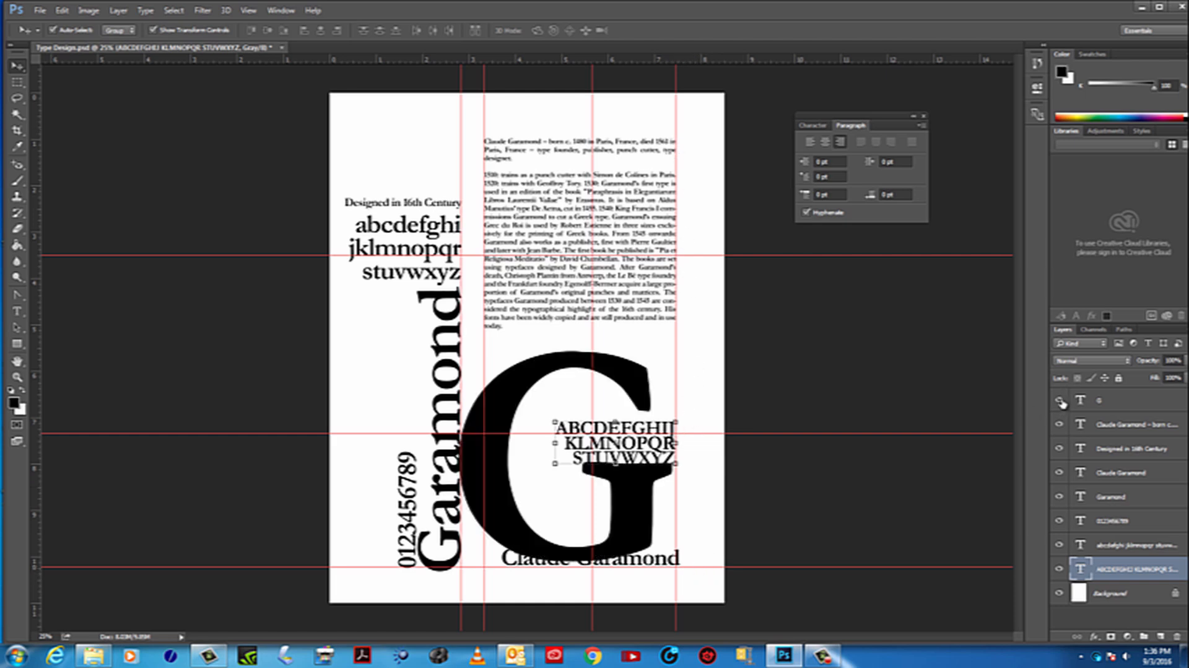
{"action": "key", "text": "shift+Up"}
{"action": "key", "text": "shift+Up"}
{"action": "key", "text": "shift+Up"}
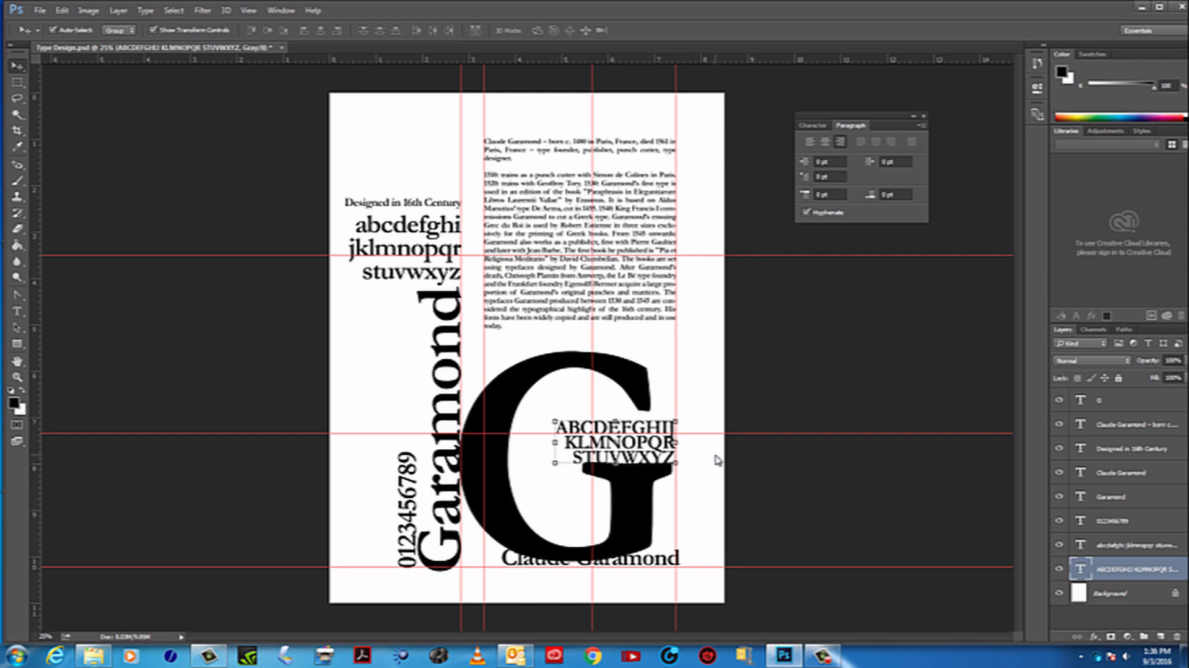
{"action": "key", "text": "Right"}
{"action": "key", "text": "Right"}
{"action": "key", "text": "Right"}
{"action": "key", "text": "Right"}
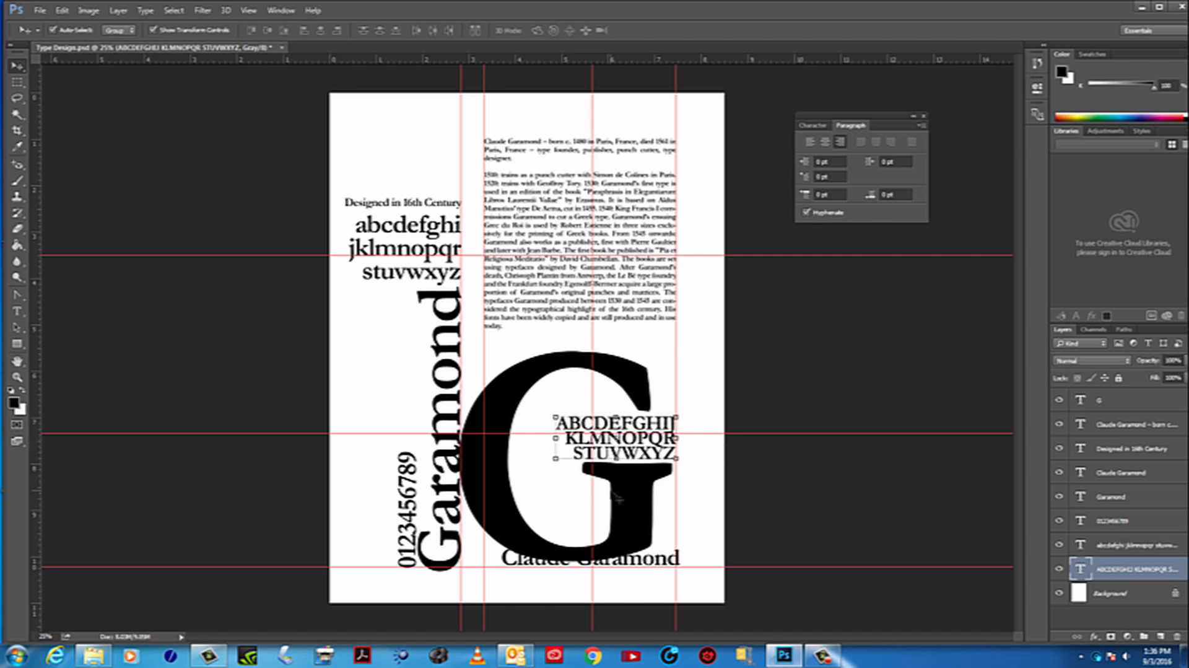
Nudge the large G right to the biography's right guide and up until it clears the designer's name below
{"action": "left_click", "coordinate": [636, 379]}
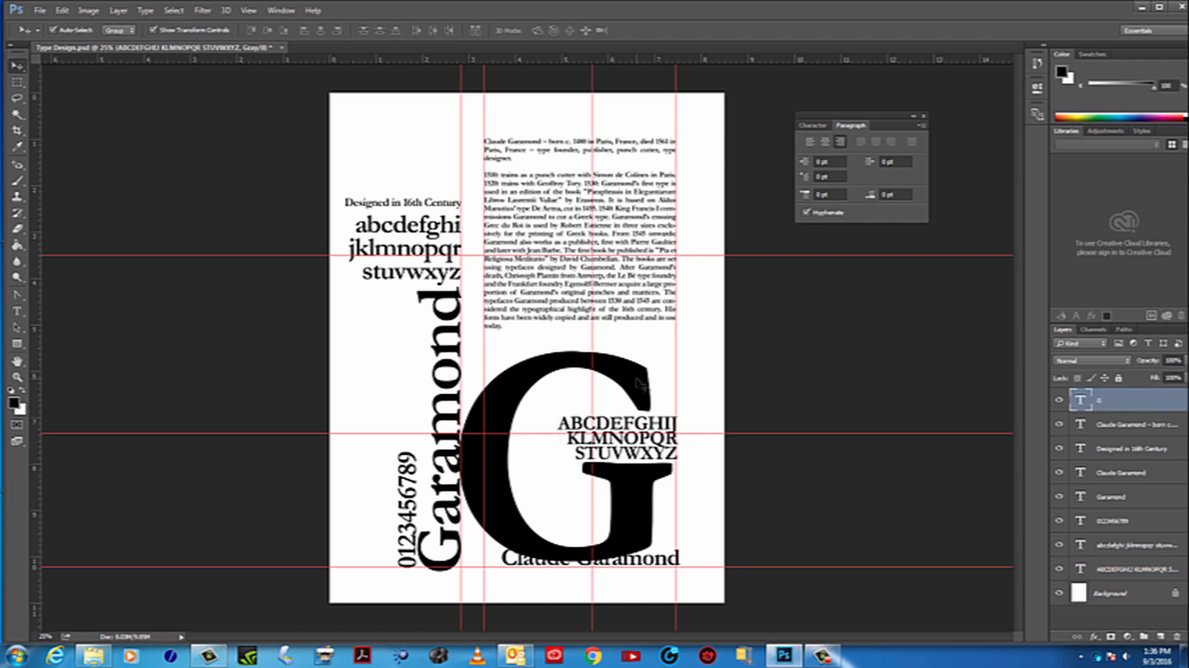
{"action": "key", "text": "Right"}
{"action": "key", "text": "Right"}
{"action": "key", "text": "Right"}
{"action": "key", "text": "Right"}
{"action": "key", "text": "Right"}
{"action": "key", "text": "Right"}
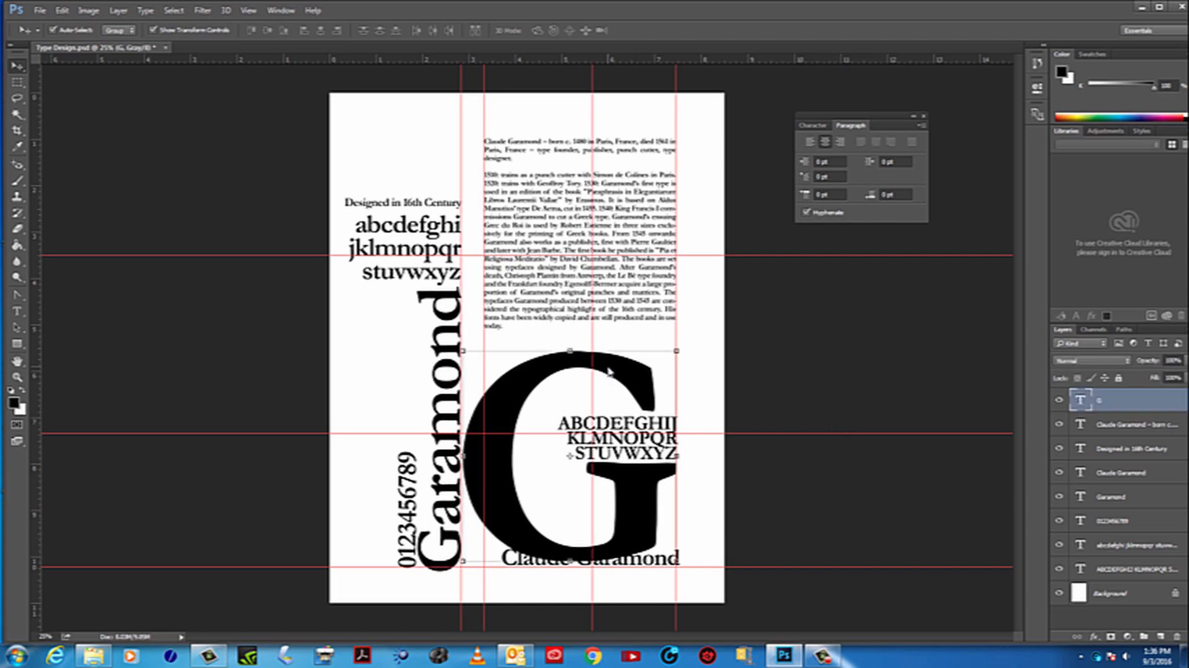
{"action": "key", "text": "Up"}
{"action": "key", "text": "Up"}
{"action": "key", "text": "Up"}
{"action": "key", "text": "Up"}
{"action": "key", "text": "Up"}
{"action": "key", "text": "Up"}
{"action": "key", "text": "Up"}
{"action": "key", "text": "Up"}
{"action": "key", "text": "Up"}
{"action": "key", "text": "Up"}
{"action": "key", "text": "Up"}
{"action": "key", "text": "Up"}
{"action": "key", "text": "Up"}
{"action": "key", "text": "Up"}
{"action": "key", "text": "Up"}
{"action": "key", "text": "Up"}
{"action": "key", "text": "Up"}
{"action": "key", "text": "Up"}
{"action": "key", "text": "Up"}
{"action": "key", "text": "Up"}
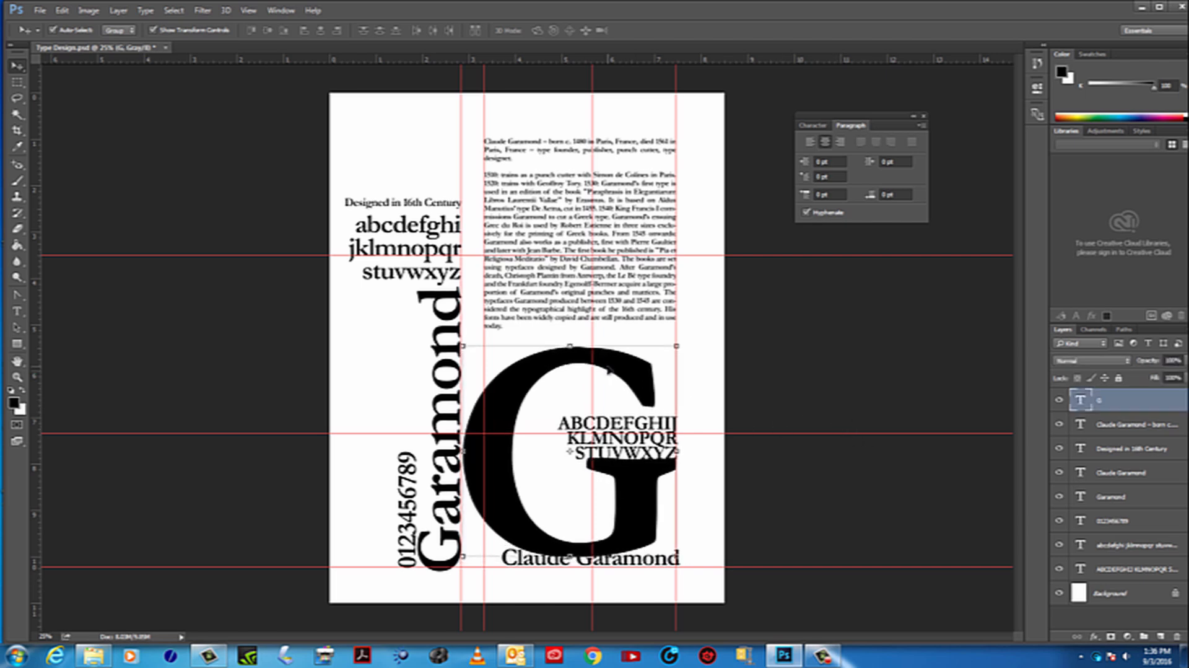
{"action": "key", "text": "Up"}
{"action": "key", "text": "Up"}
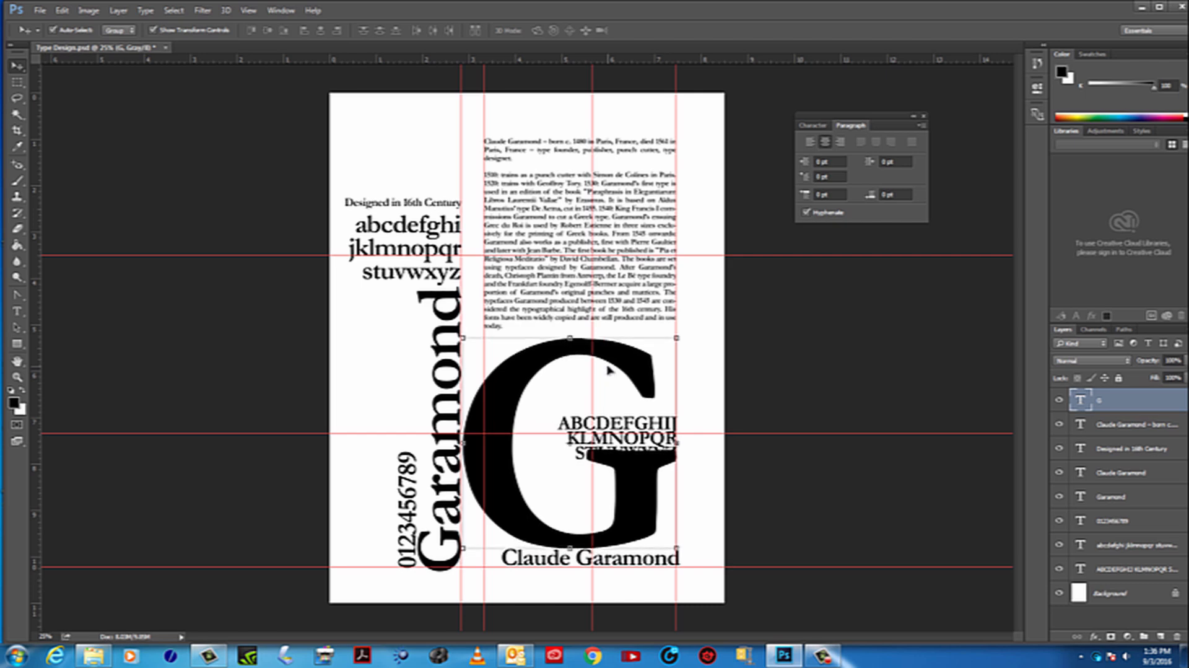
{"action": "key", "text": "Up"}
{"action": "key", "text": "Up"}
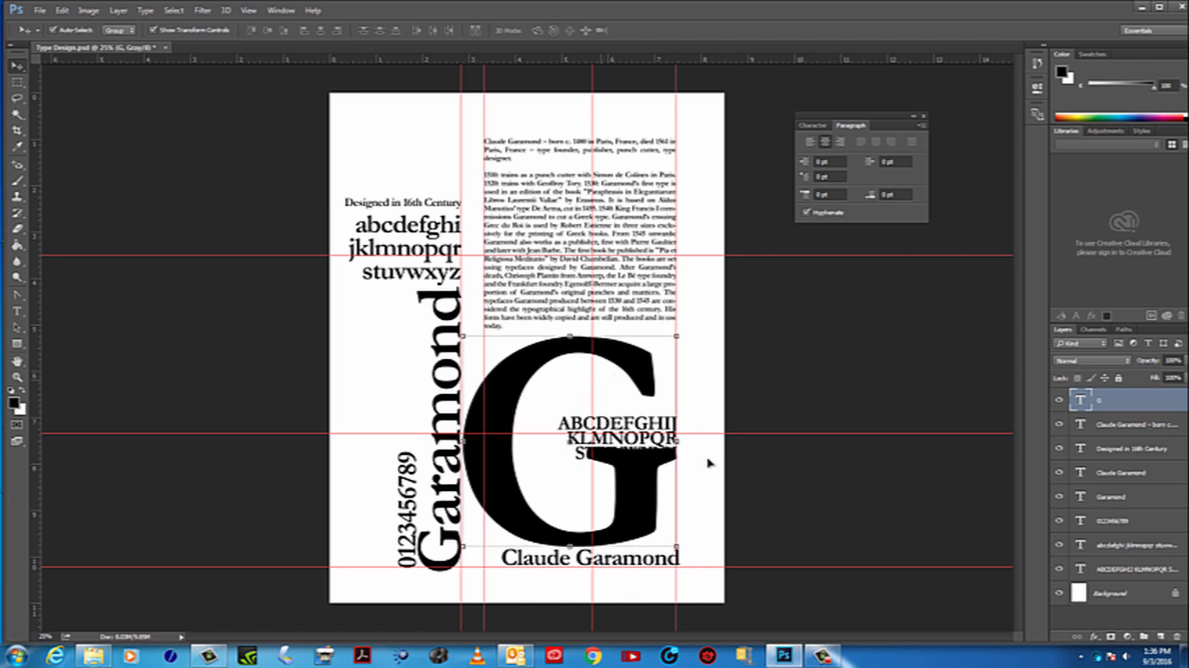
Hide the large G and nudge the uppercase alphabet up to match the G's raised position
{"action": "left_click", "coordinate": [1060, 401]}
{"action": "left_click", "coordinate": [612, 434]}
{"action": "key", "text": "Up"}
{"action": "key", "text": "Up"}
{"action": "key", "text": "Up"}
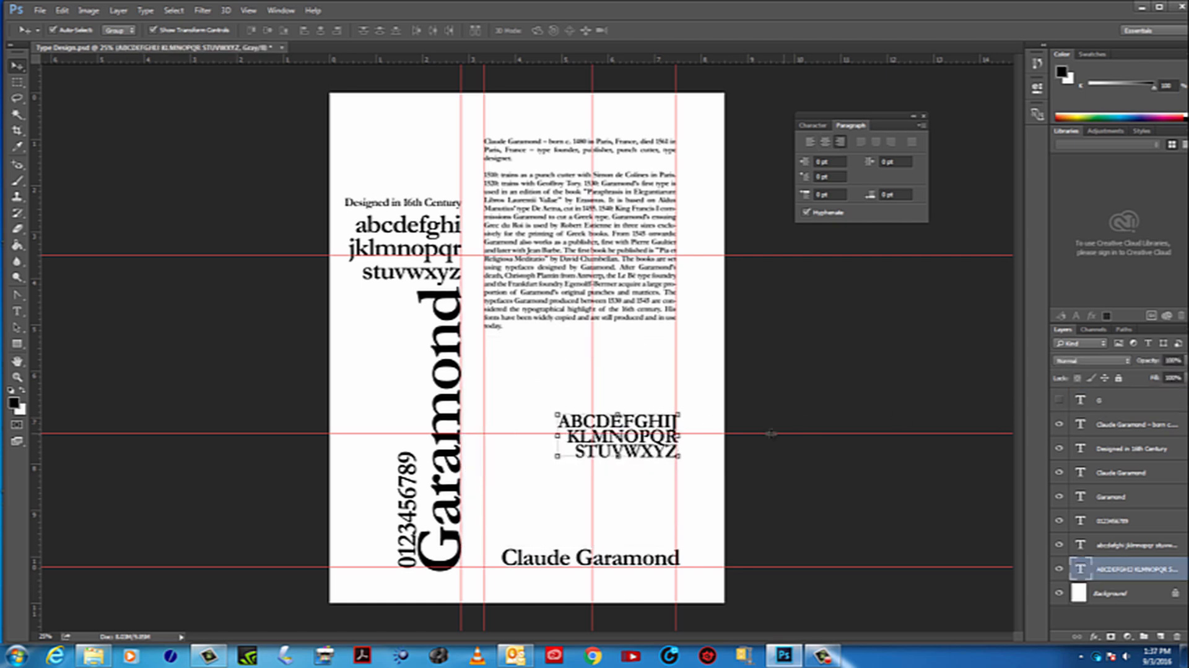
{"action": "key", "text": "Up"}
{"action": "key", "text": "Up"}
{"action": "key", "text": "Up"}
{"action": "key", "text": "Up"}
{"action": "key", "text": "Up"}
{"action": "key", "text": "Up"}
{"action": "key", "text": "Up"}
{"action": "key", "text": "Up"}
{"action": "key", "text": "Up"}
{"action": "key", "text": "Up"}
{"action": "key", "text": "Up"}
{"action": "key", "text": "Up"}
{"action": "key", "text": "Up"}
{"action": "key", "text": "Up"}
{"action": "key", "text": "Up"}
{"action": "key", "text": "Up"}
{"action": "key", "text": "Up"}
{"action": "key", "text": "Up"}
{"action": "key", "text": "Up"}
{"action": "key", "text": "Up"}
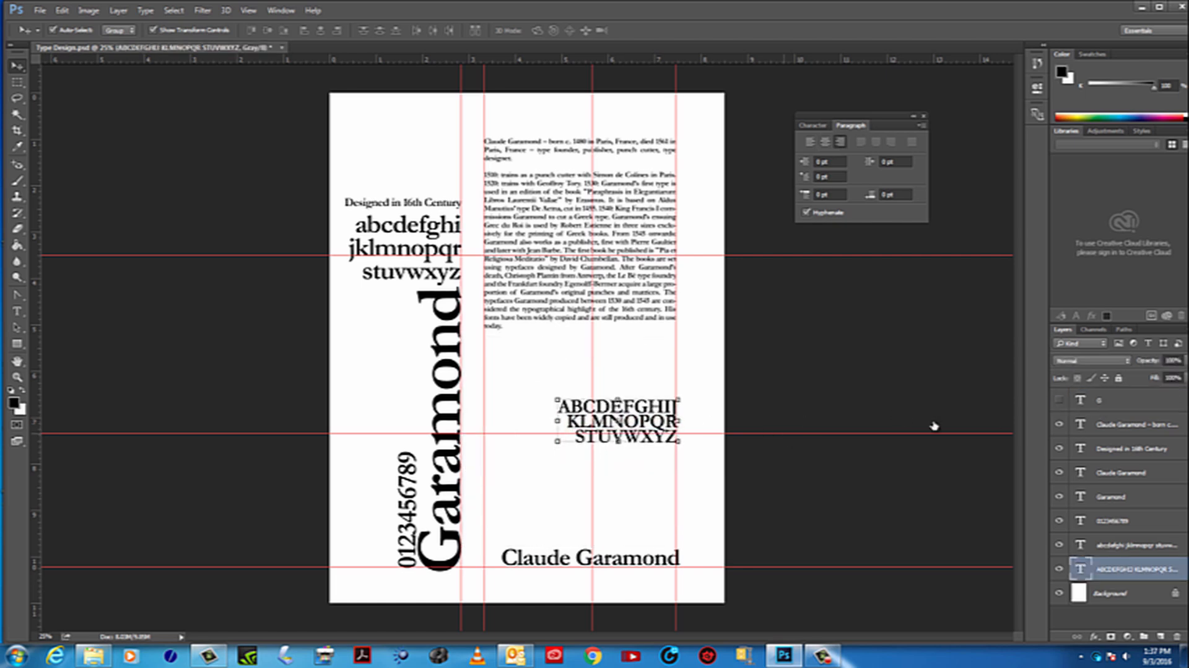
{"action": "key", "text": "Up"}
{"action": "key", "text": "Up"}
Show the large G again, nudge the uppercase alphabet slightly down to just above its crossbar, and deselect the layer
{"action": "left_click", "coordinate": [1059, 400]}
{"action": "key", "text": "Down"}
{"action": "key", "text": "Down"}
{"action": "key", "text": "Down"}
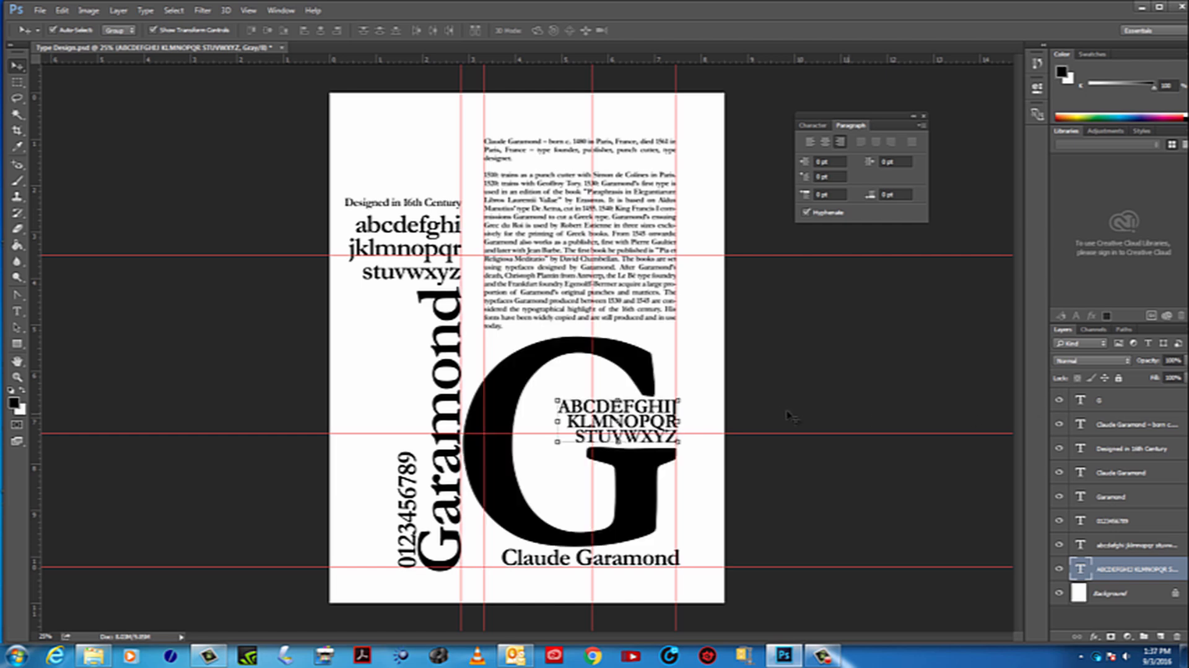
{"action": "left_click", "coordinate": [790, 406]}
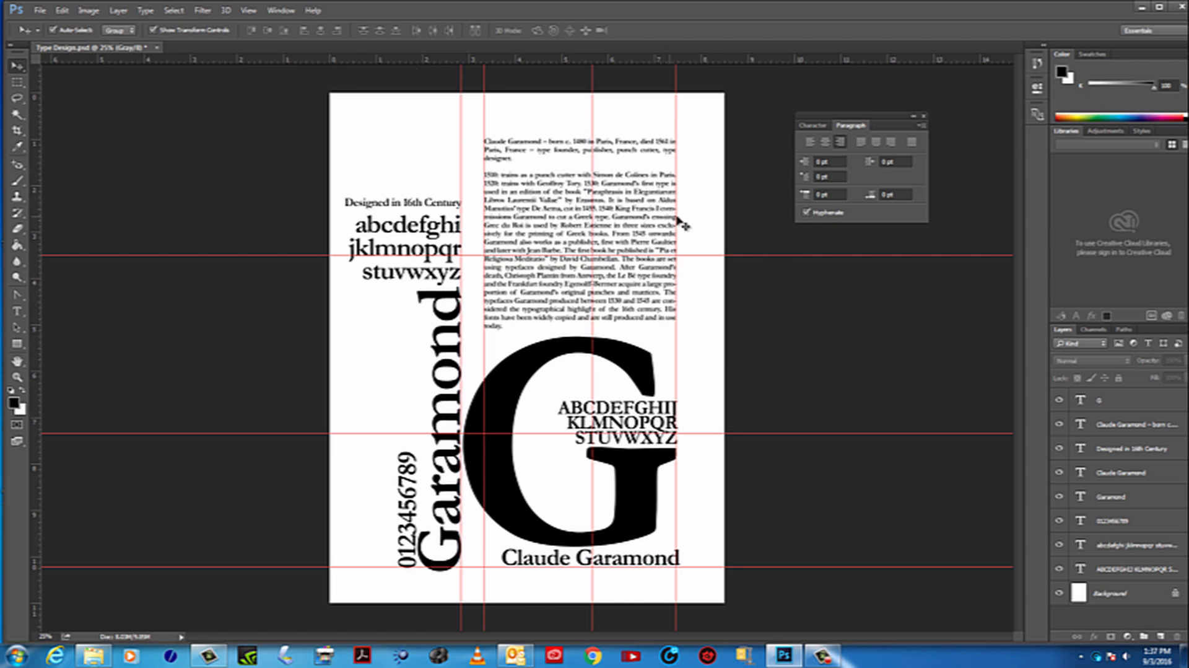
{"action": "left_click", "coordinate": [17, 376]}
{"action": "left_click_drag", "start_coordinate": [674, 382], "coordinate": [741, 314]}
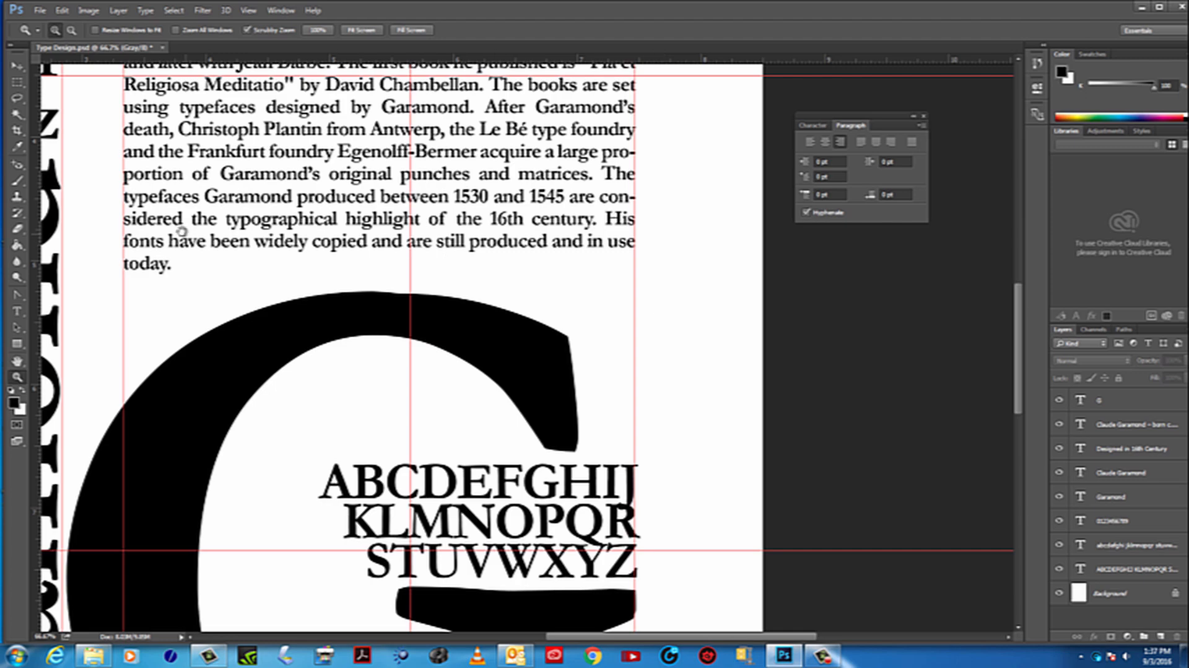
{"action": "left_click_drag", "start_coordinate": [181, 231], "coordinate": [648, 272]}
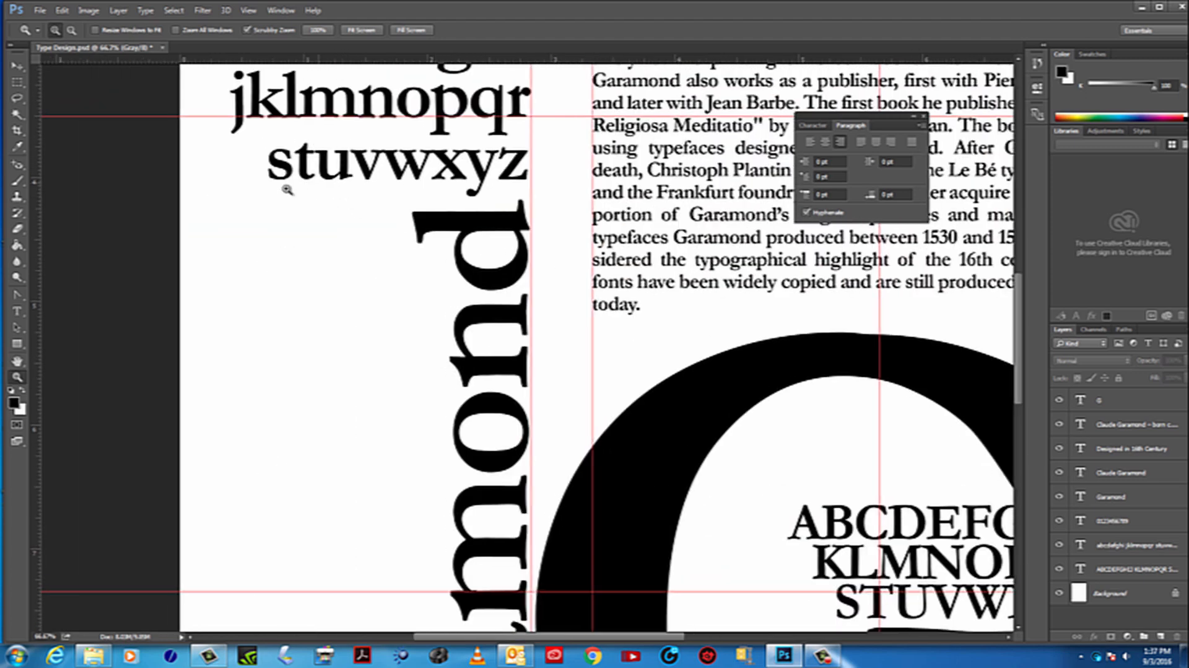
{"action": "left_click", "coordinate": [318, 323], "text": "alt"}
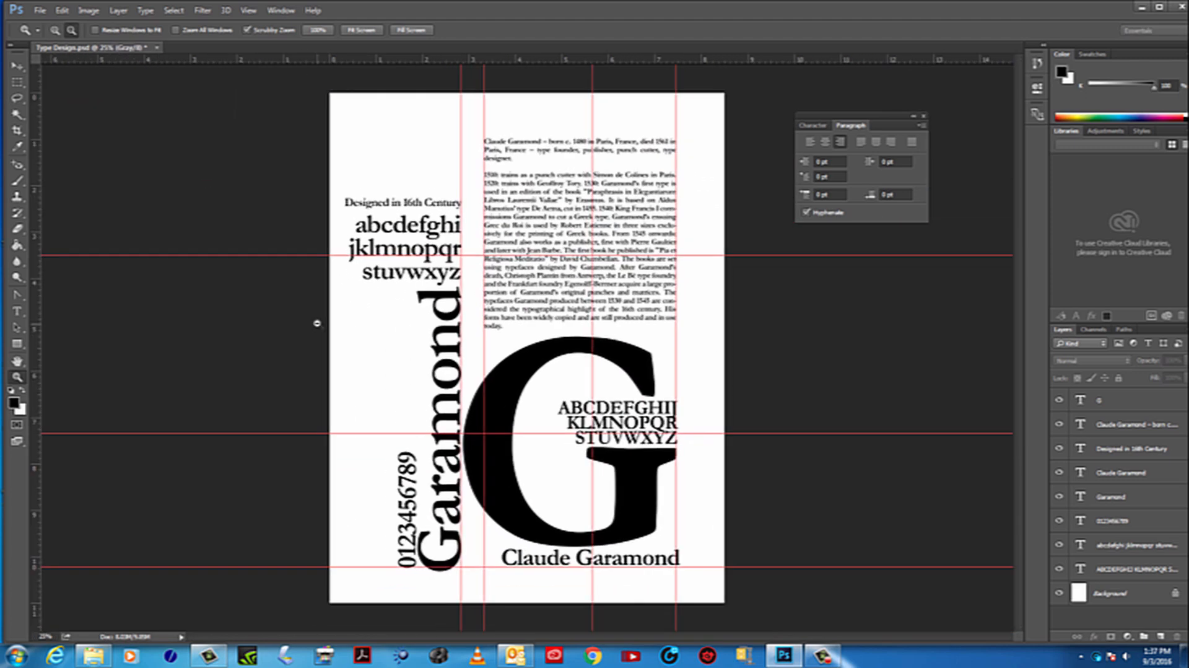
Select all the text layers and nudge them right until the layout sits roughly centred horizontally on the page
{"action": "left_click", "coordinate": [317, 322], "text": "alt"}
{"action": "left_click", "coordinate": [22, 70]}
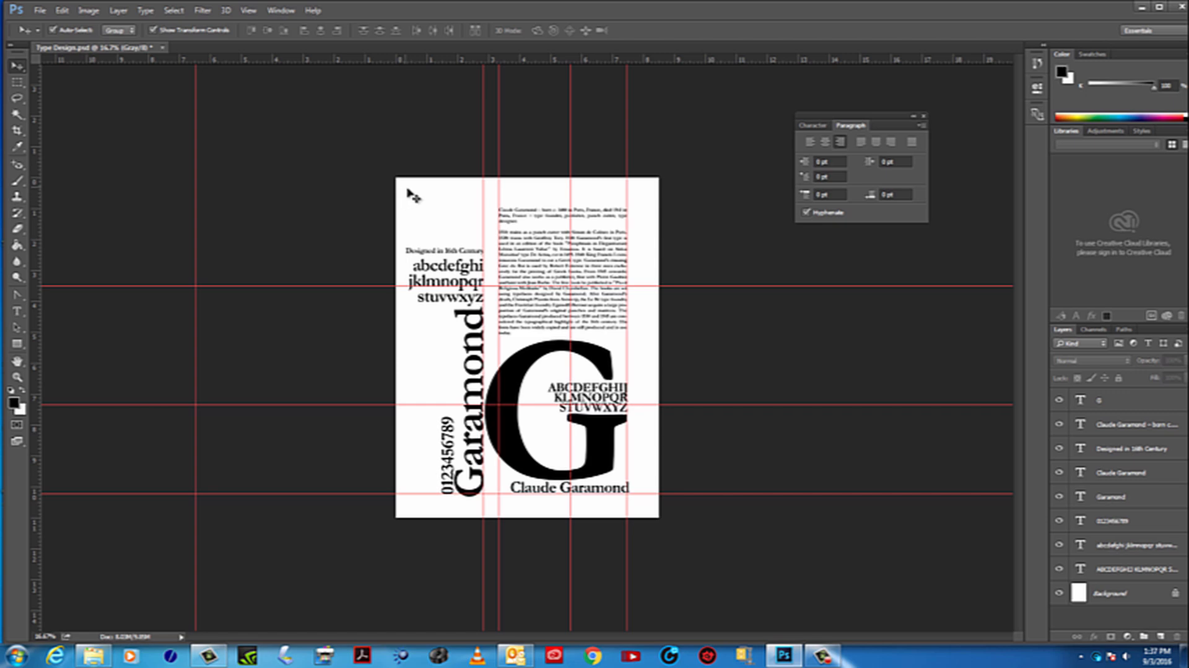
{"action": "left_click_drag", "start_coordinate": [407, 189], "coordinate": [665, 518]}
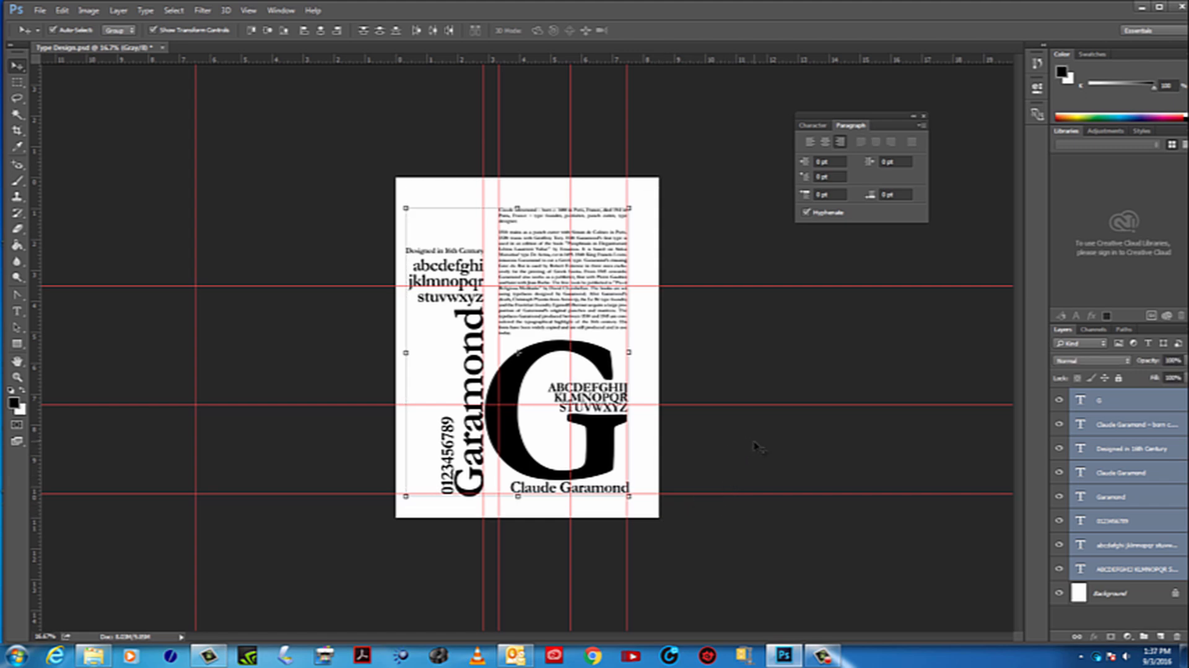
{"action": "key", "text": "shift+Right"}
{"action": "key", "text": "shift+Right"}
{"action": "key", "text": "shift+Right"}
{"action": "key", "text": "shift+Right"}
{"action": "key", "text": "shift+Right"}
{"action": "key", "text": "shift+Right"}
{"action": "key", "text": "shift+Right"}
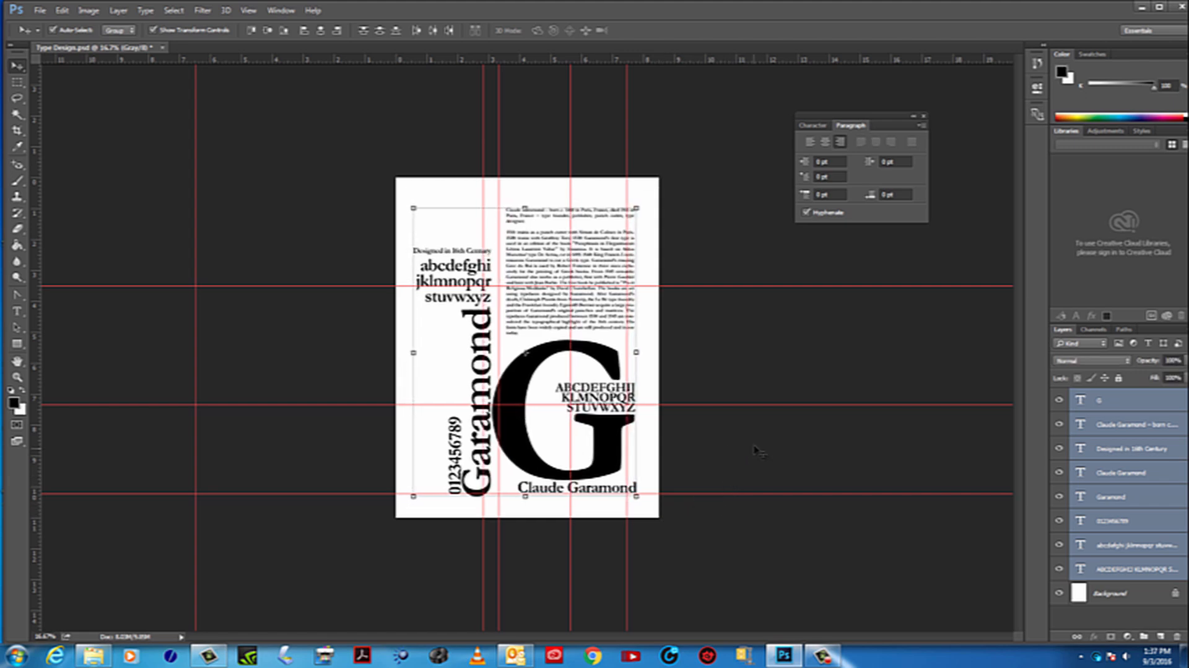
{"action": "key", "text": "shift+Right"}
{"action": "key", "text": "shift+Right"}
{"action": "key", "text": "shift+Right"}
{"action": "key", "text": "shift+Right"}
{"action": "key", "text": "shift+Right"}
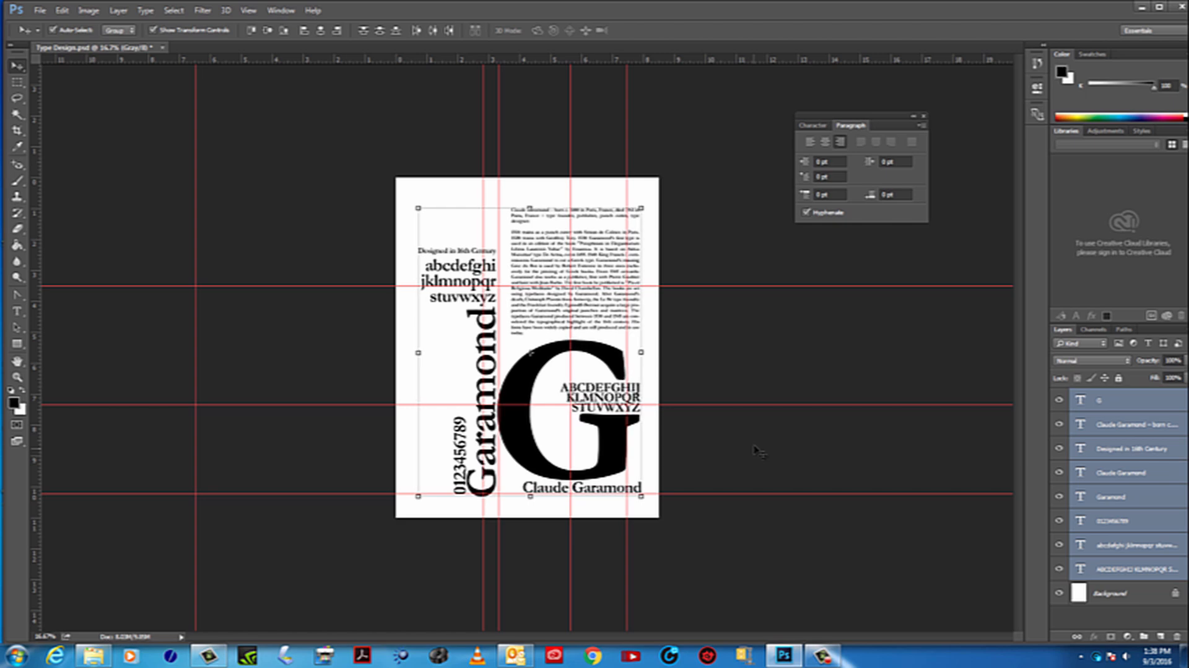
{"action": "key", "text": "Left"}
{"action": "key", "text": "Left"}
{"action": "key", "text": "Left"}
{"action": "key", "text": "Left"}
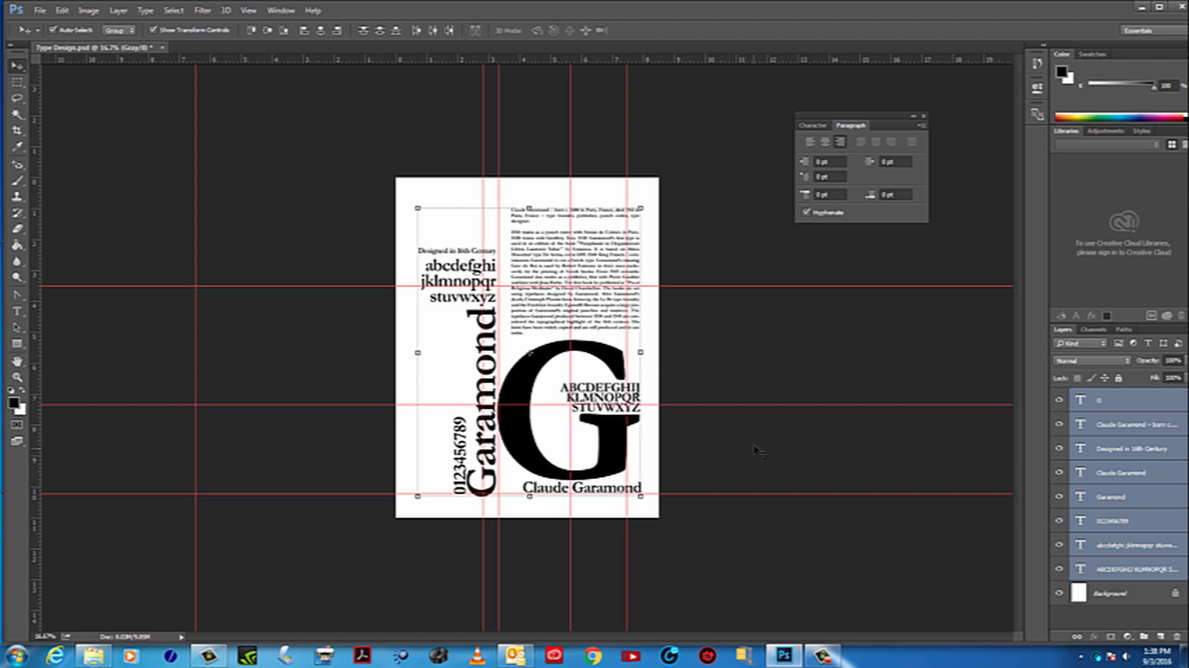
{"action": "key", "text": "shift+Left"}
{"action": "key", "text": "shift+Left"}
{"action": "key", "text": "Left"}
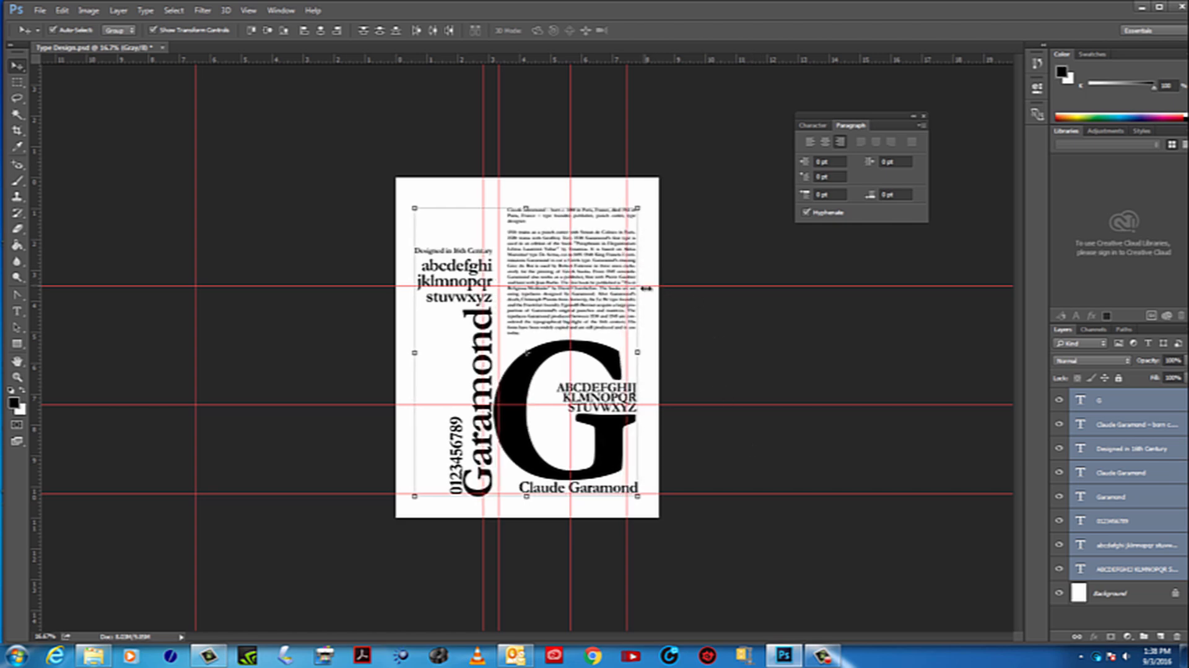
Nudge all the selected text slightly up the page and deselect it
{"action": "key", "text": "shift+Up"}
{"action": "key", "text": "shift+Up"}
{"action": "key", "text": "shift+Up"}
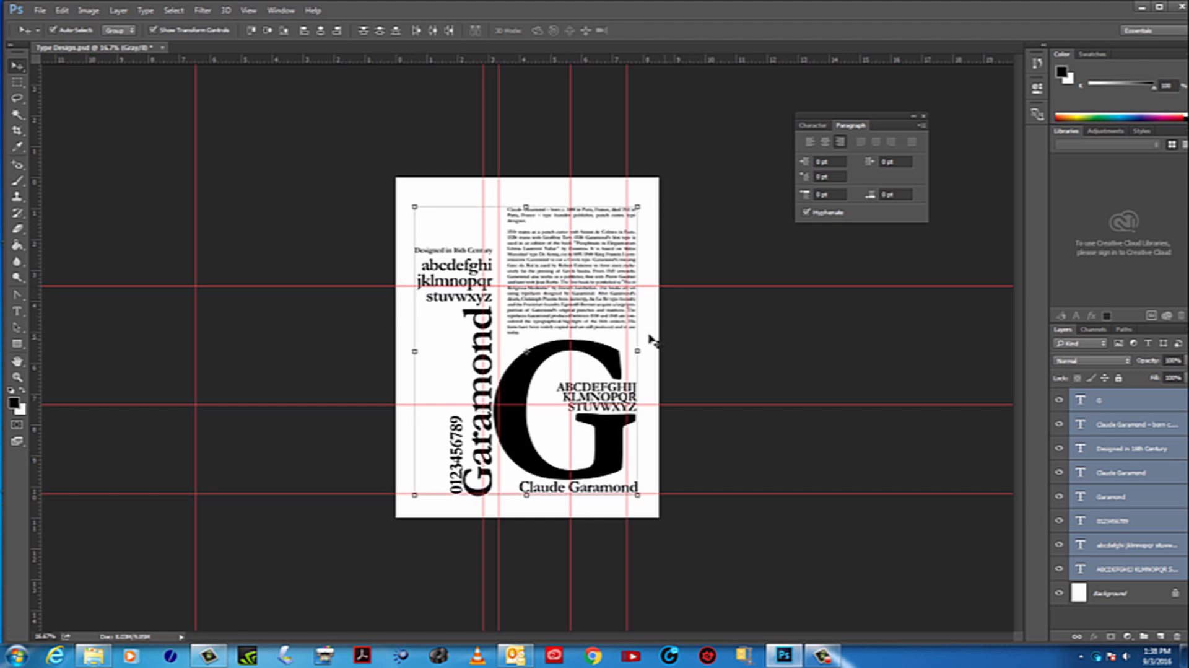
{"action": "left_click", "coordinate": [747, 366]}
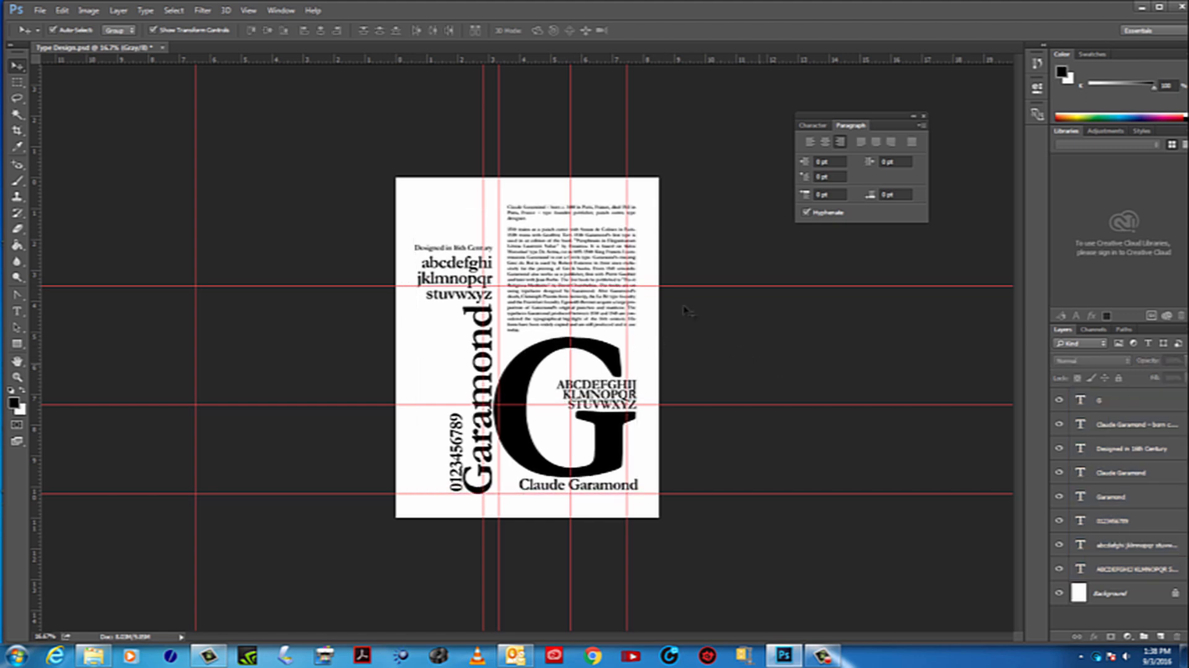
Clear all the guides from the document
{"action": "left_click", "coordinate": [248, 12]}
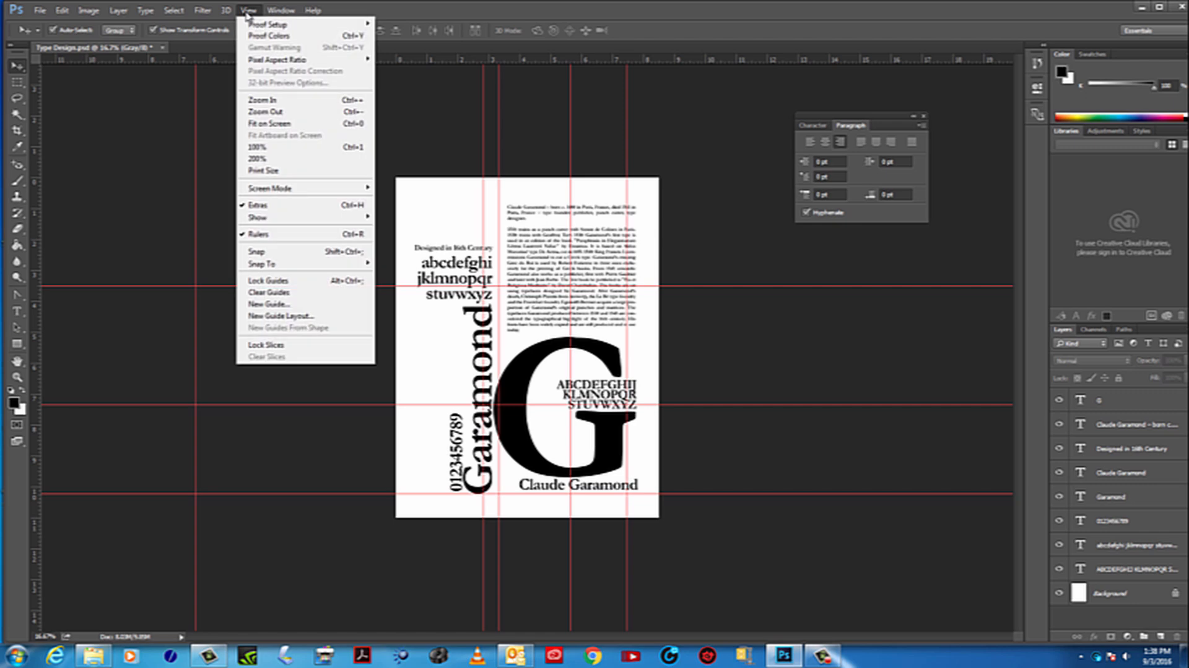
{"action": "left_click", "coordinate": [21, 379]}
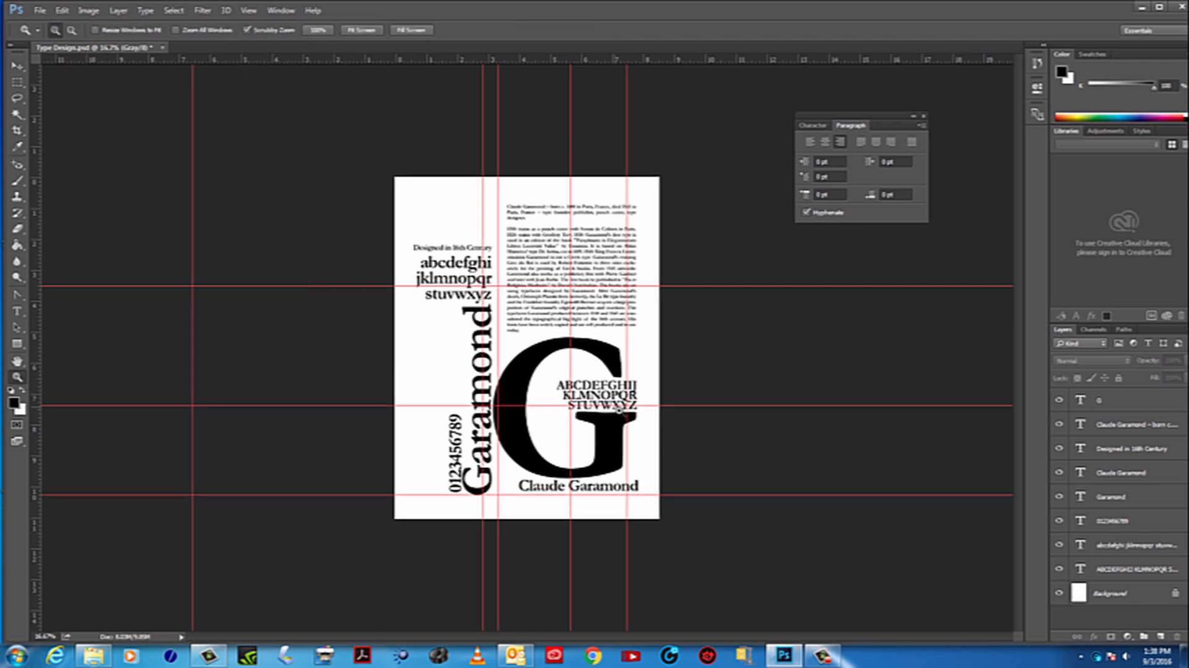
{"action": "key", "text": "ctrl+plus"}
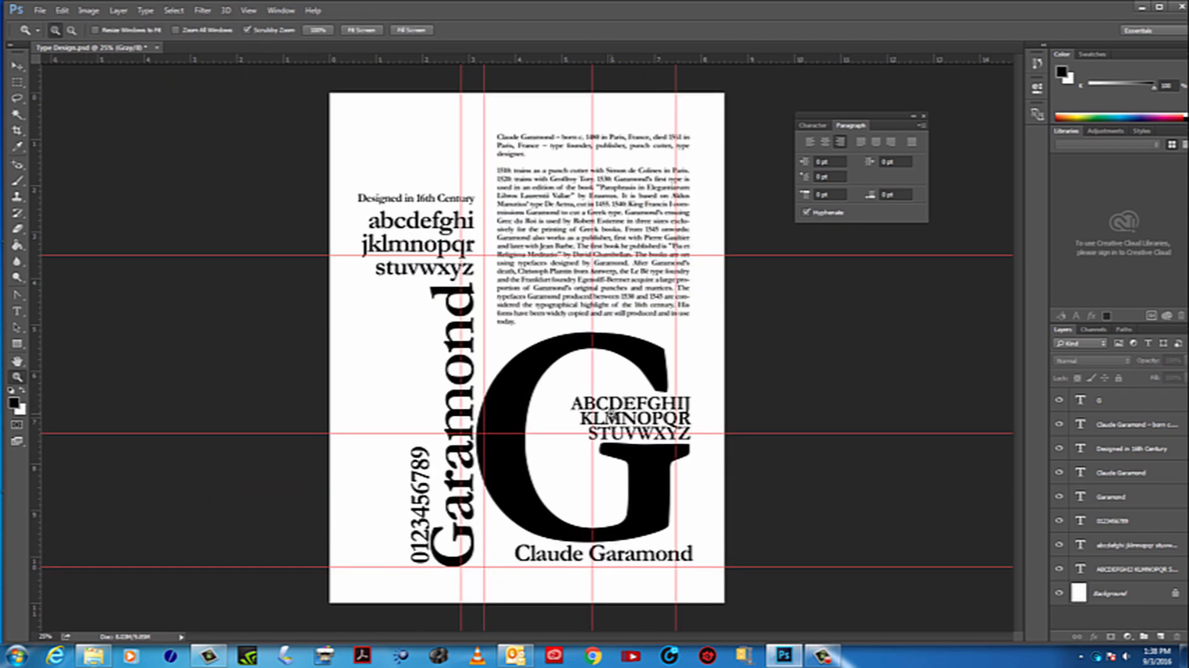
{"action": "left_click", "coordinate": [249, 11]}
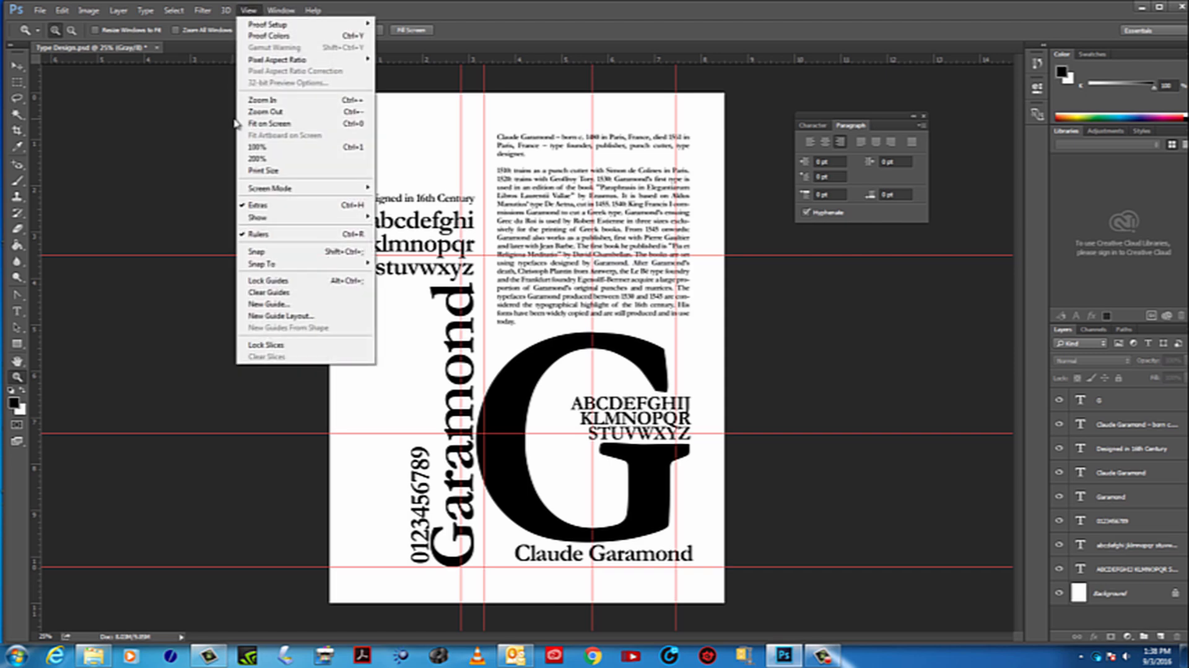
{"action": "left_click", "coordinate": [289, 294]}
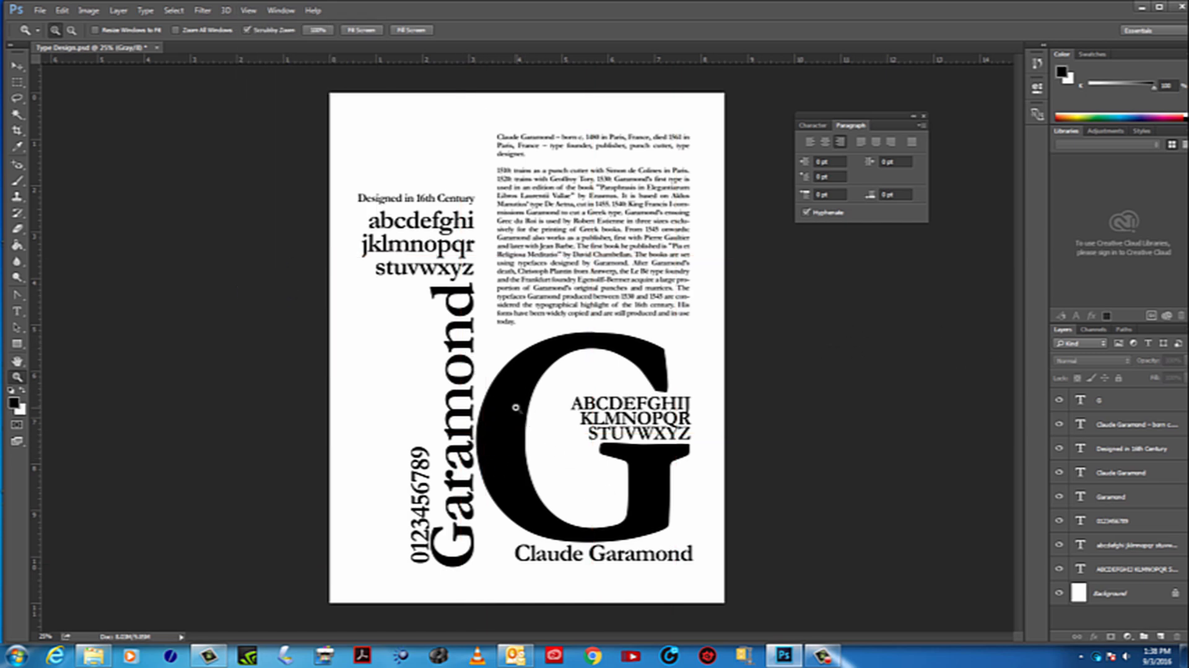
Select the left column's heading, lowercase alphabet, numerals and vertical Garamond title, nudge them slightly left away from the large G, and deselect
{"action": "left_click", "coordinate": [18, 65]}
{"action": "left_click_drag", "start_coordinate": [363, 162], "coordinate": [470, 573]}
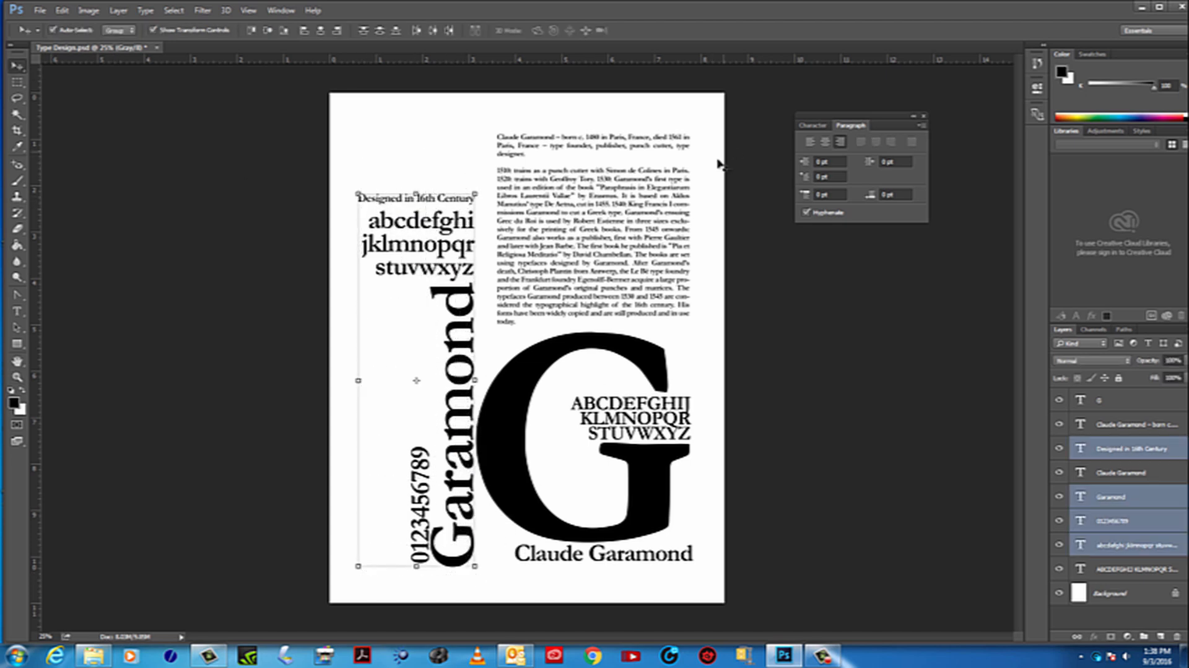
{"action": "key", "text": "Left"}
{"action": "key", "text": "Left"}
{"action": "key", "text": "Left"}
{"action": "key", "text": "Left"}
{"action": "key", "text": "Left"}
{"action": "key", "text": "Left"}
{"action": "key", "text": "Left"}
{"action": "key", "text": "Left"}
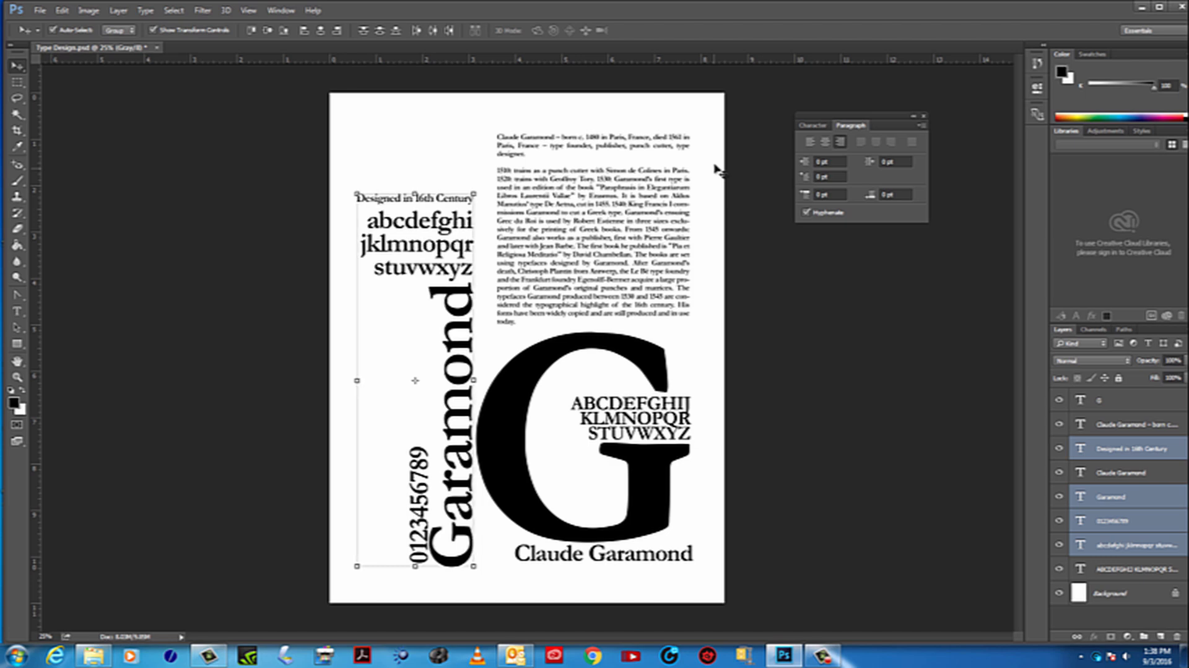
{"action": "key", "text": "Left"}
{"action": "key", "text": "Left"}
{"action": "key", "text": "Left"}
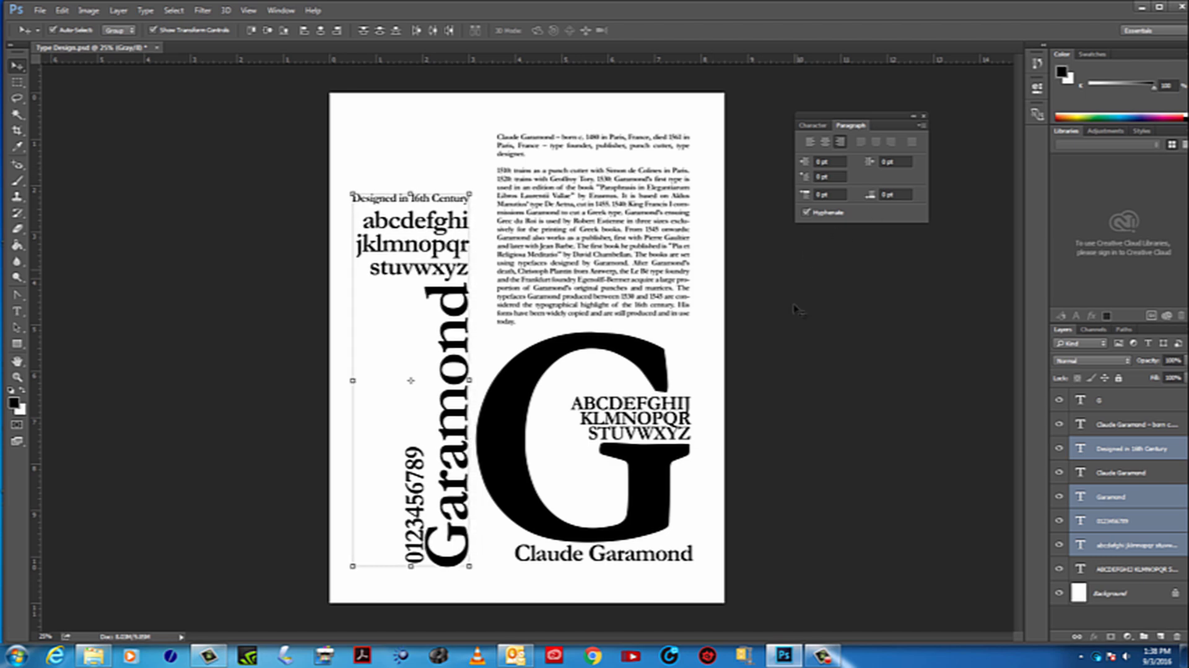
{"action": "left_click", "coordinate": [803, 277]}
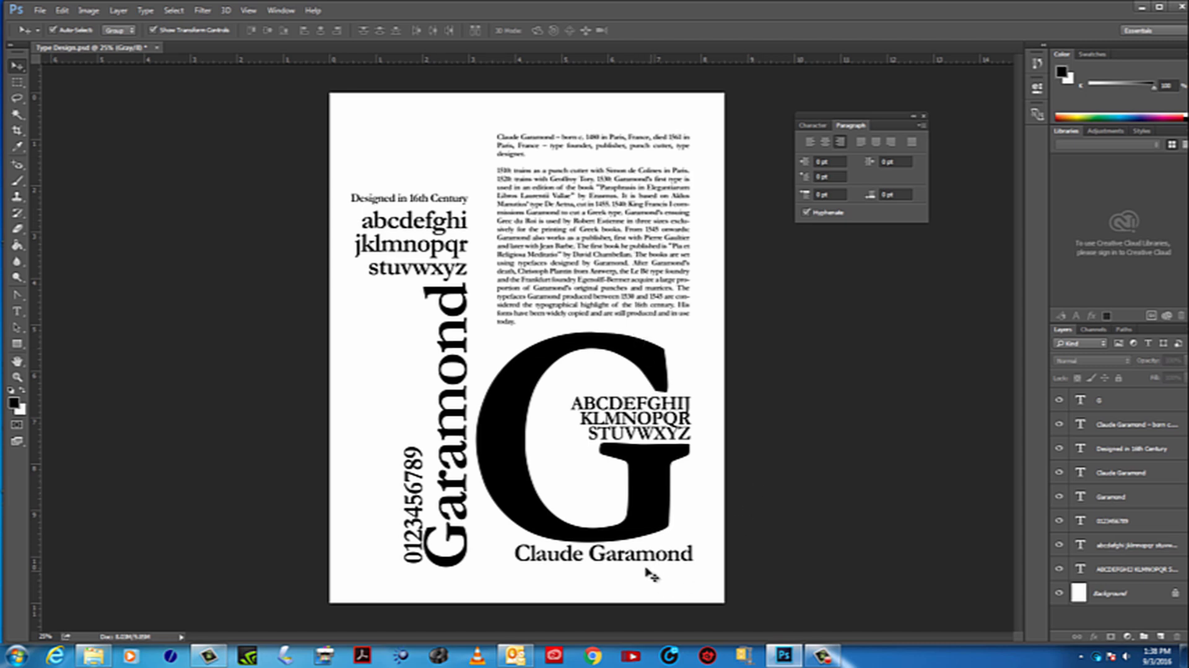
Move the "Claude Garamond" line from below the large G, rotate it -90 degrees, and place it vertically just left of the numerals
{"action": "left_click_drag", "start_coordinate": [666, 562], "coordinate": [414, 251]}
{"action": "key", "text": "ctrl+t"}
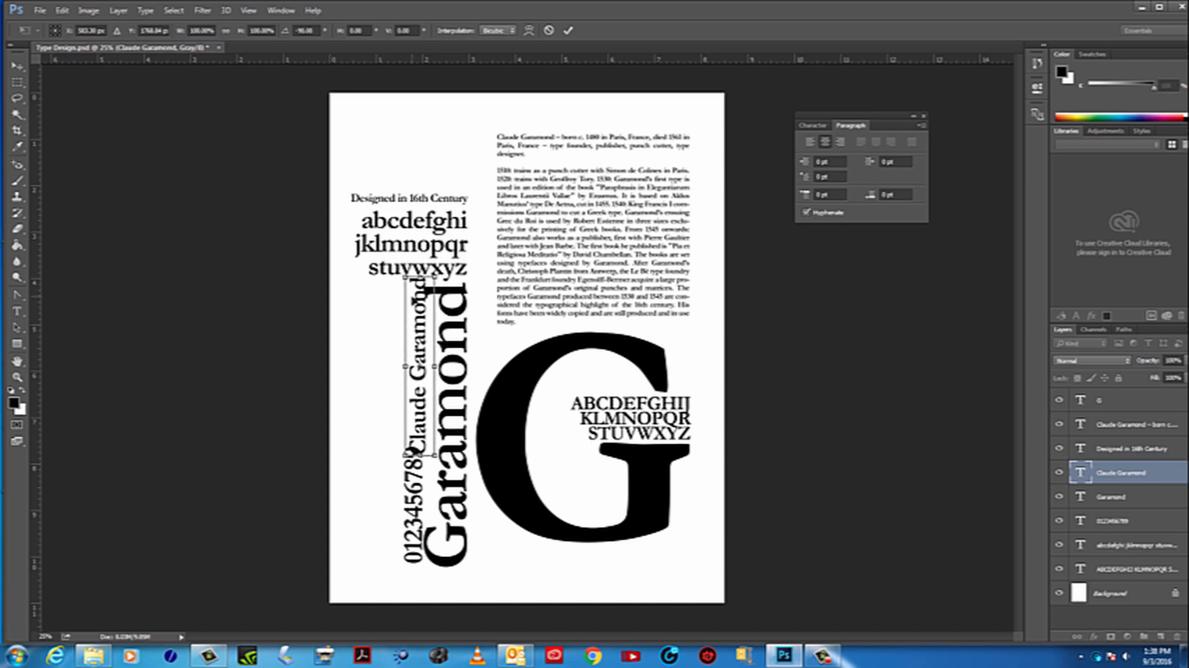
{"action": "left_click_drag", "start_coordinate": [423, 315], "coordinate": [395, 422]}
{"action": "key", "text": "Return"}
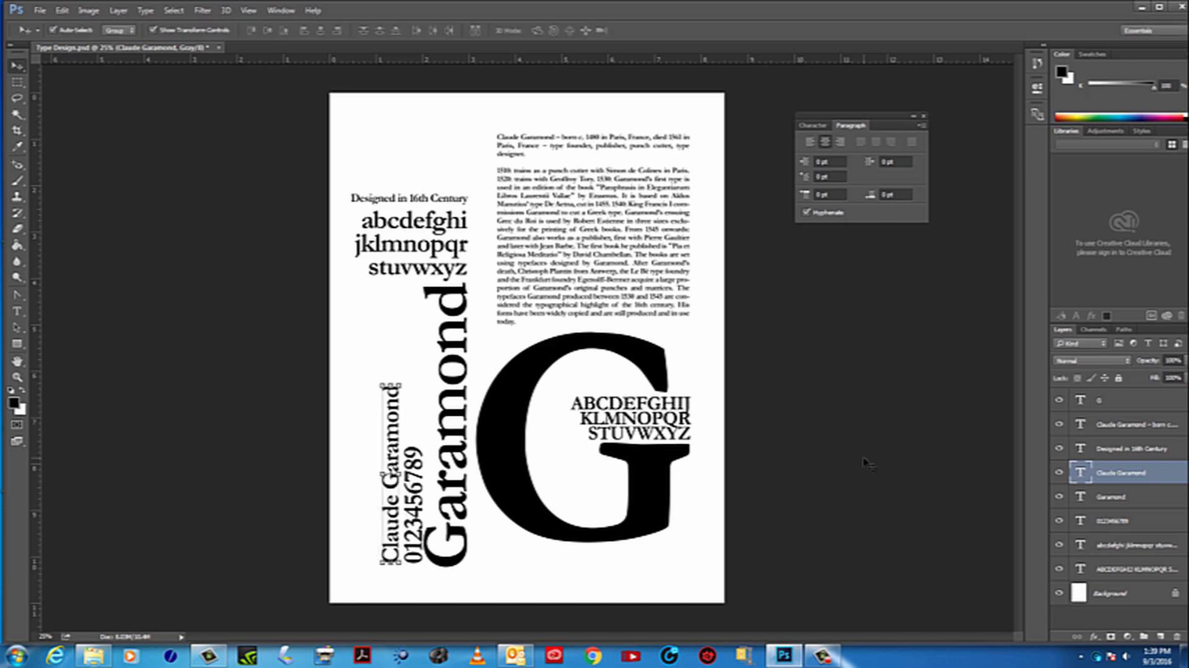
{"action": "left_click", "coordinate": [867, 460]}
Save the current document and save a second version on the Desktop as Type Design2 in Photoshop format
{"action": "left_click", "coordinate": [40, 11]}
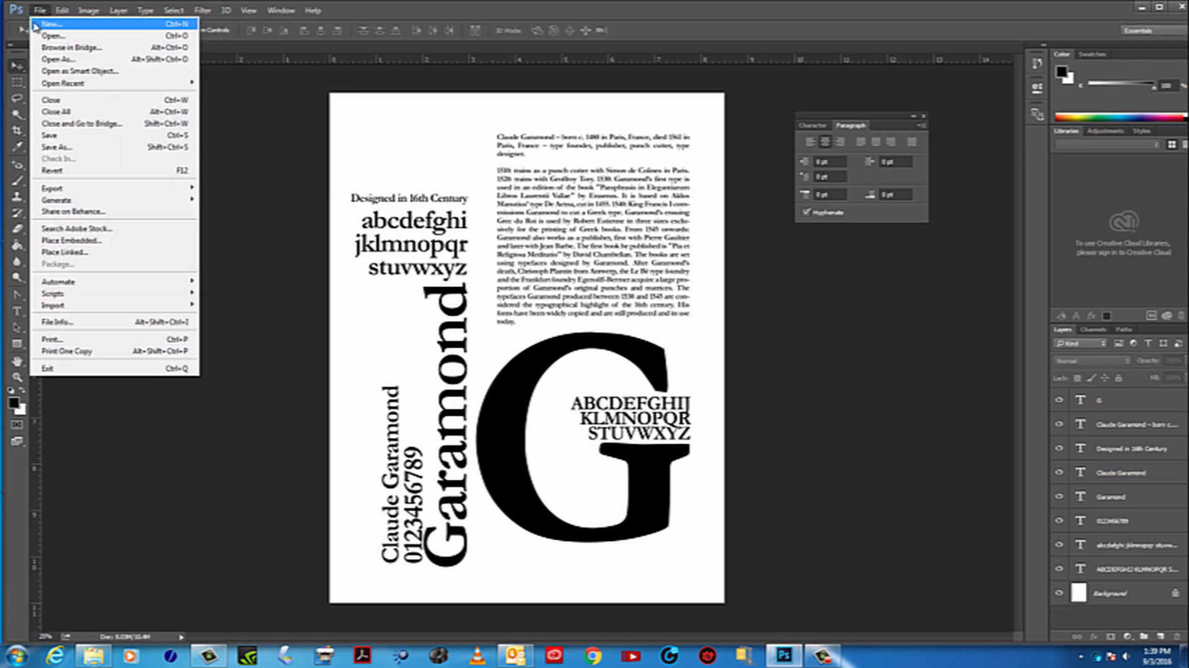
{"action": "left_click", "coordinate": [61, 135]}
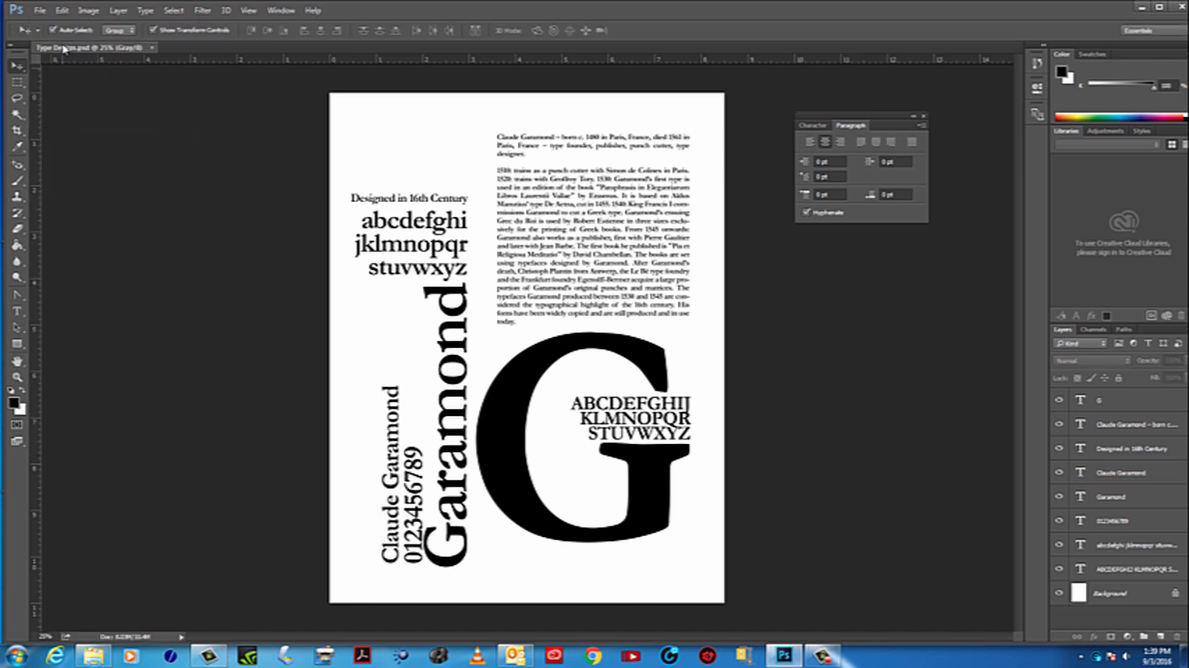
{"action": "left_click", "coordinate": [40, 10]}
{"action": "left_click", "coordinate": [62, 149]}
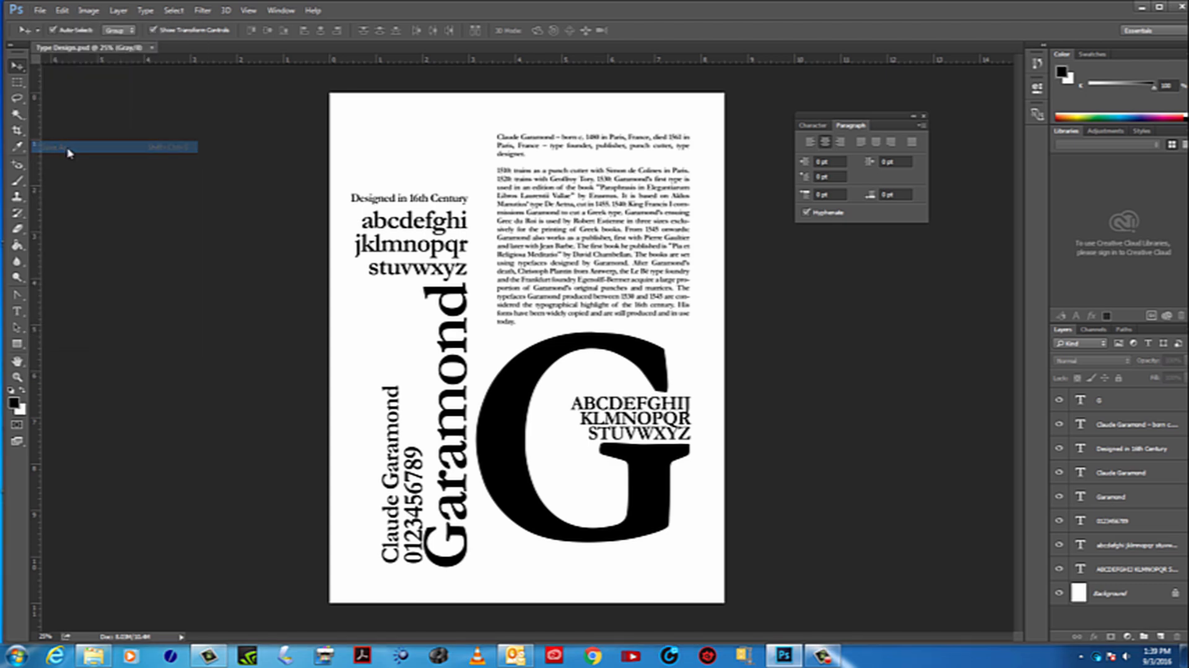
{"action": "left_click", "coordinate": [148, 497]}
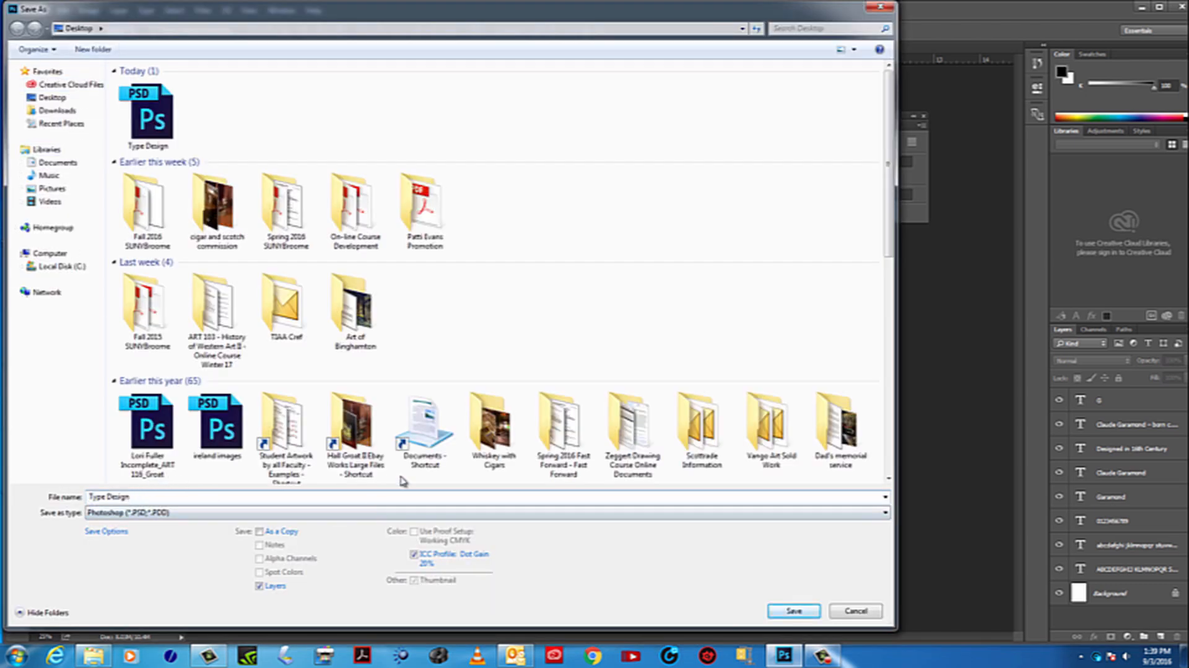
{"action": "left_click", "coordinate": [812, 611]}
{"action": "left_click", "coordinate": [736, 200]}
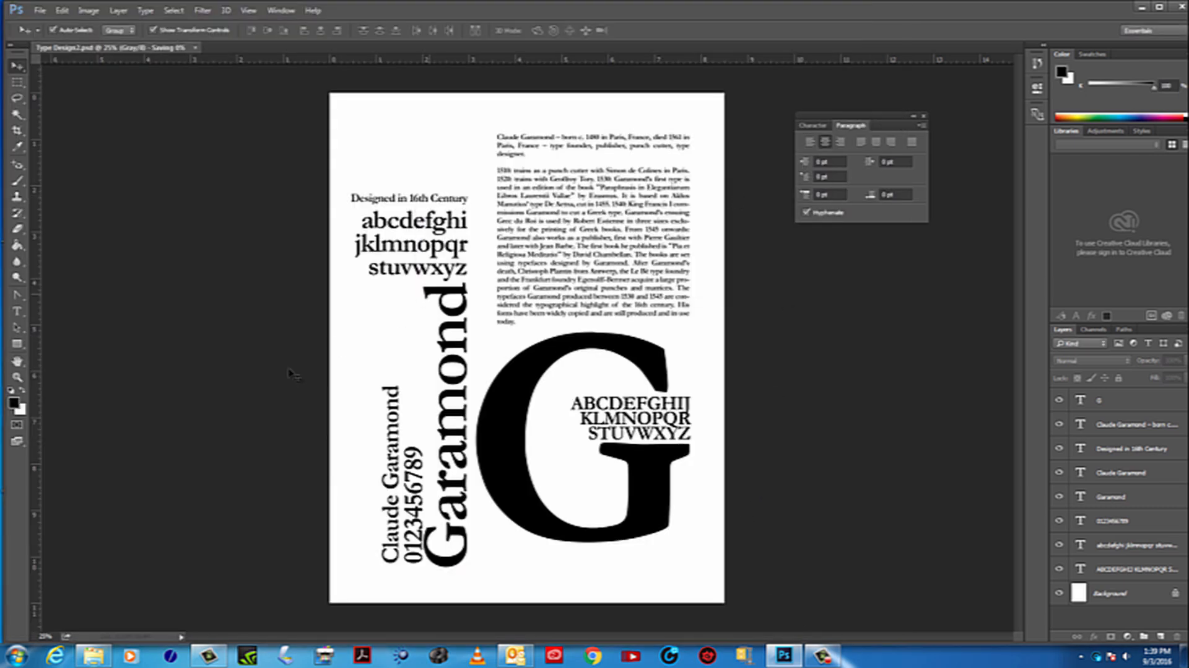
Move the vertical "Claude Garamond" text to the upper left of the page, rotate it to horizontal, and place it above "Designed in 16th Century"
{"action": "left_click", "coordinate": [400, 406]}
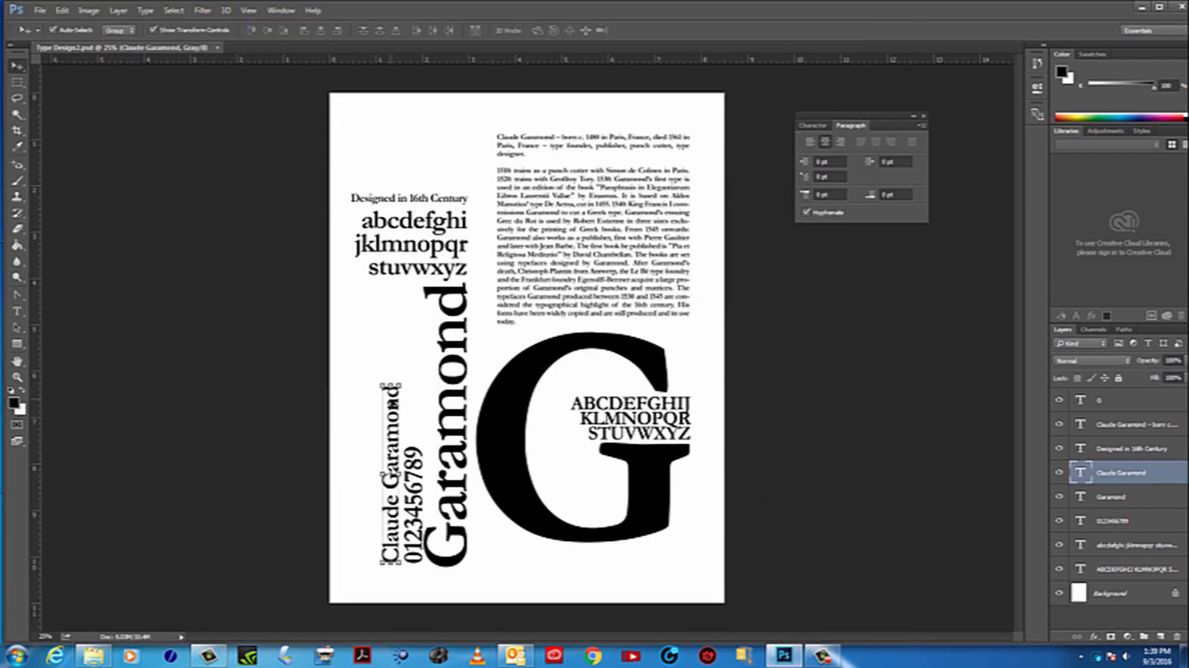
{"action": "left_click_drag", "start_coordinate": [396, 409], "coordinate": [438, 182]}
{"action": "key", "text": "Escape"}
{"action": "key", "text": "Escape"}
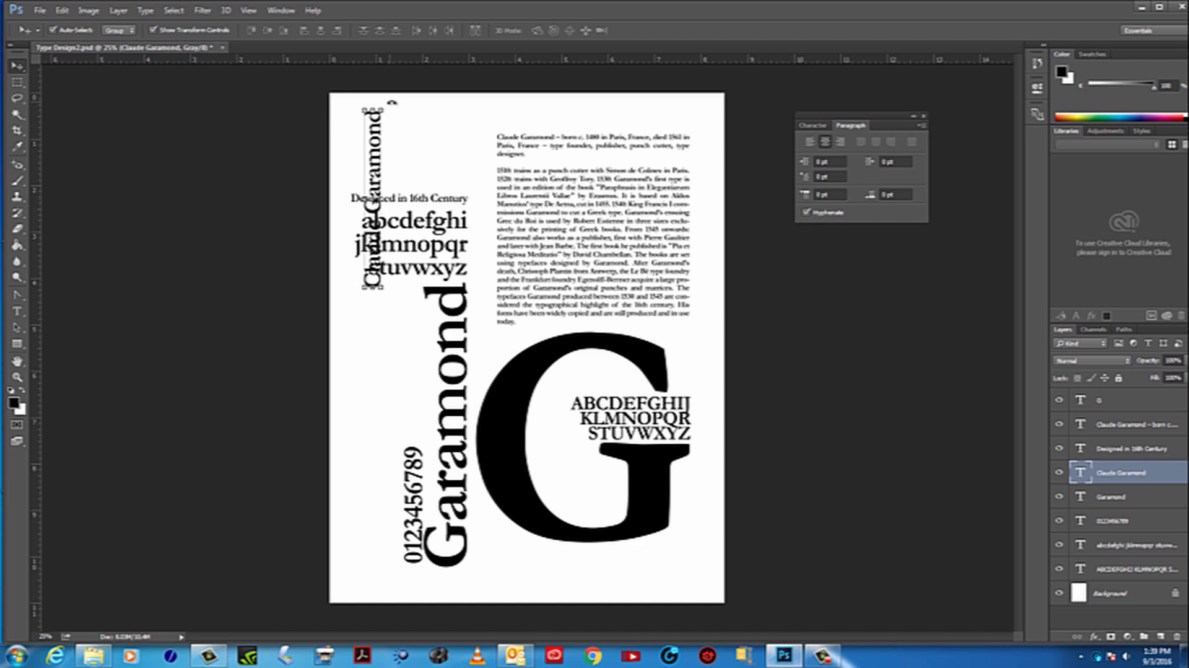
{"action": "left_click_drag", "start_coordinate": [393, 102], "coordinate": [494, 207]}
{"action": "key", "text": "Up"}
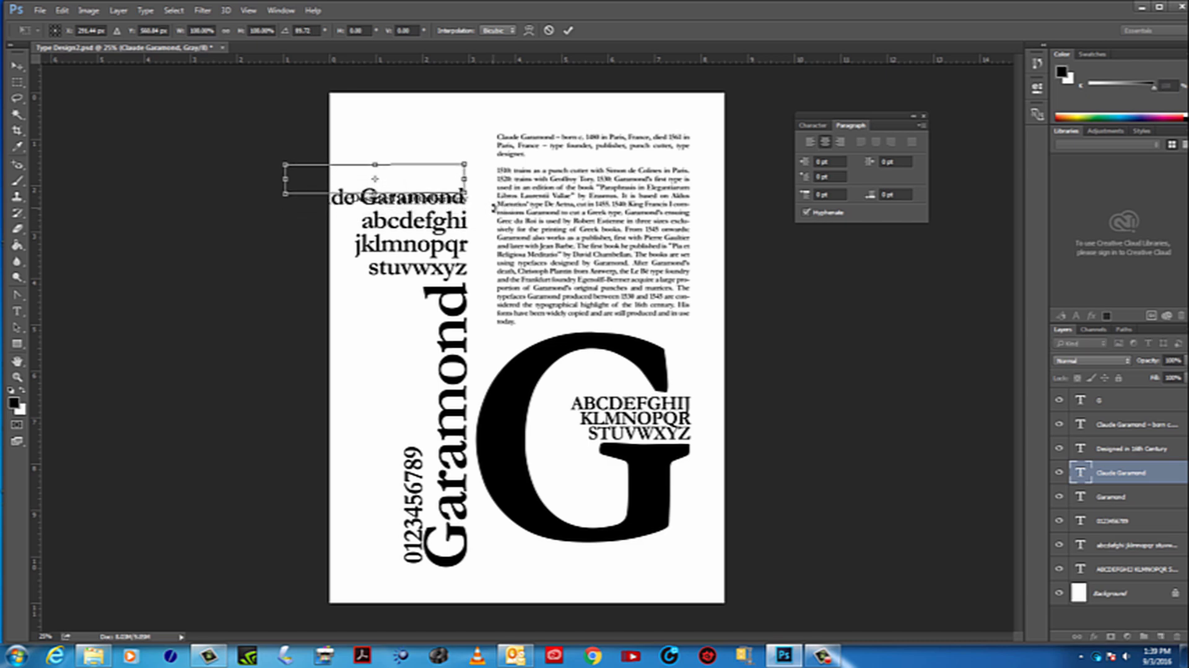
{"action": "key", "text": "Up"}
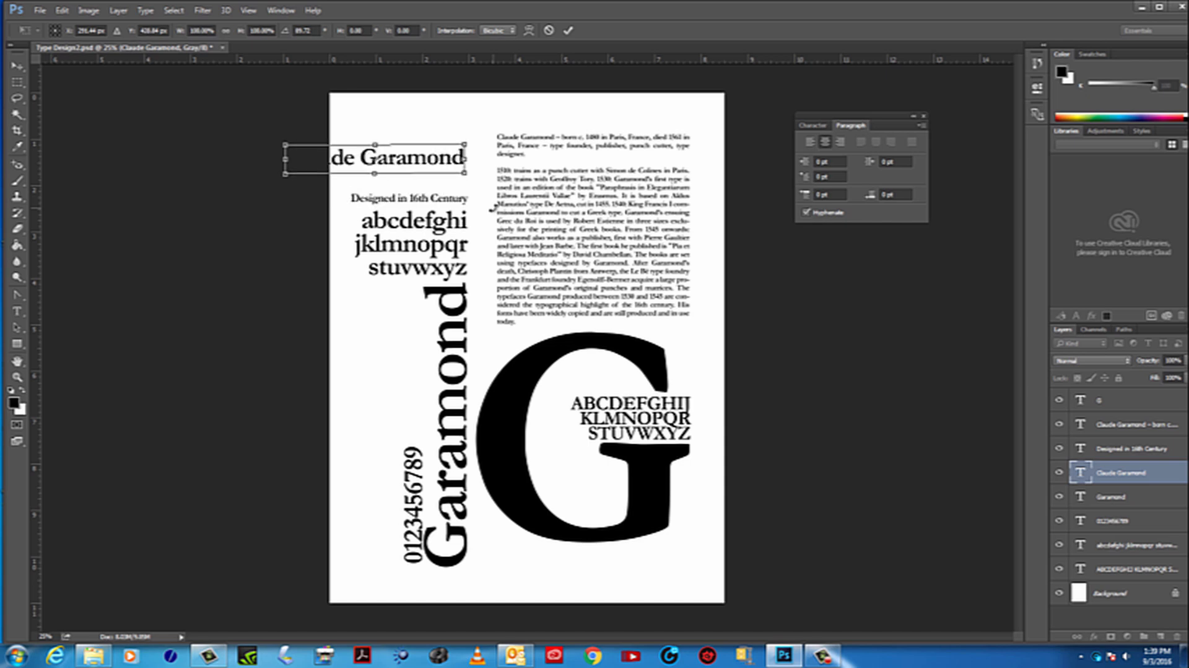
{"action": "key", "text": "Up"}
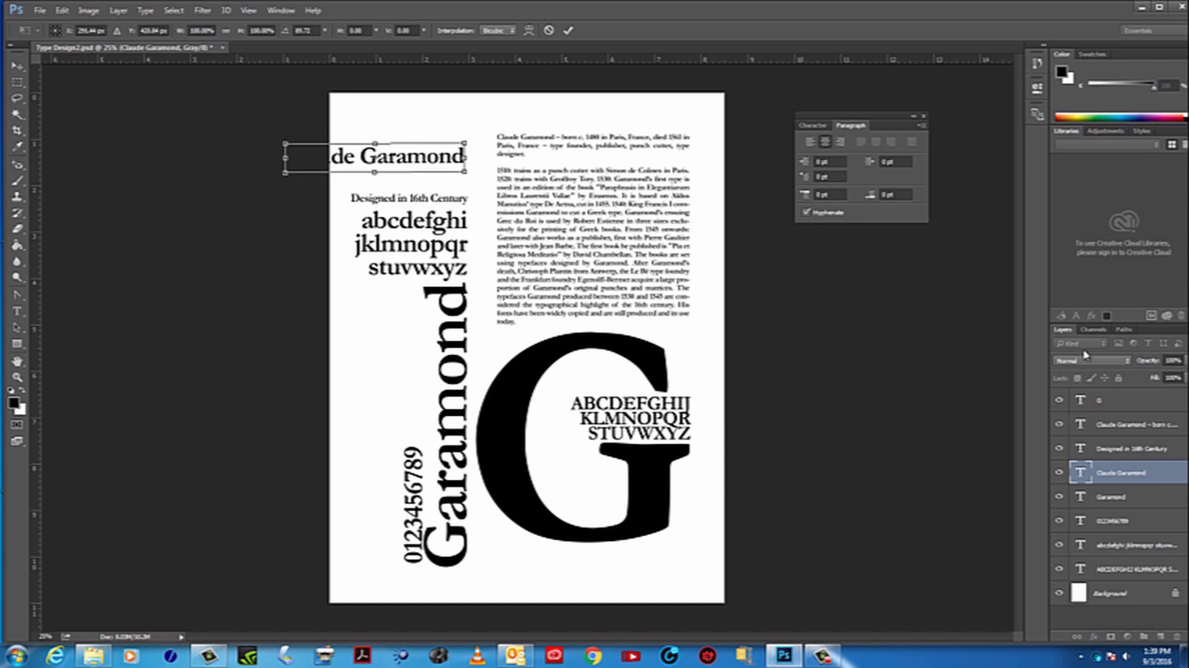
{"action": "key", "text": "Return"}
Break the "Claude Garamond" text into two lines, with "Claude" above "Garamond"
{"action": "double_click", "coordinate": [1081, 473]}
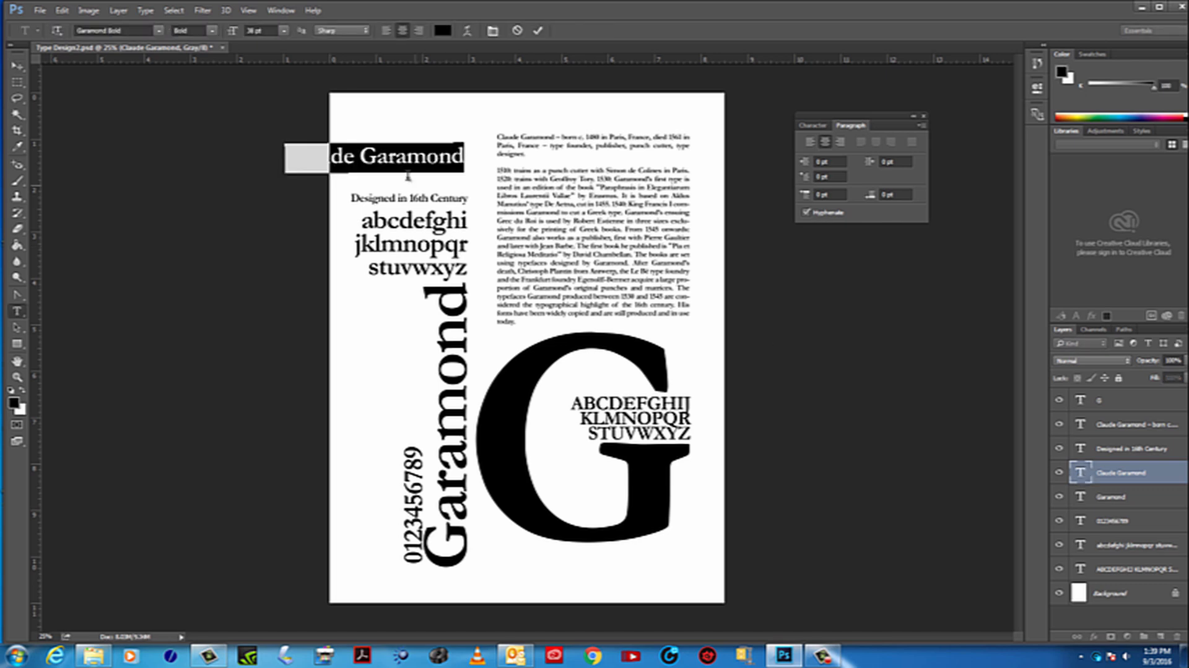
{"action": "left_click", "coordinate": [359, 154]}
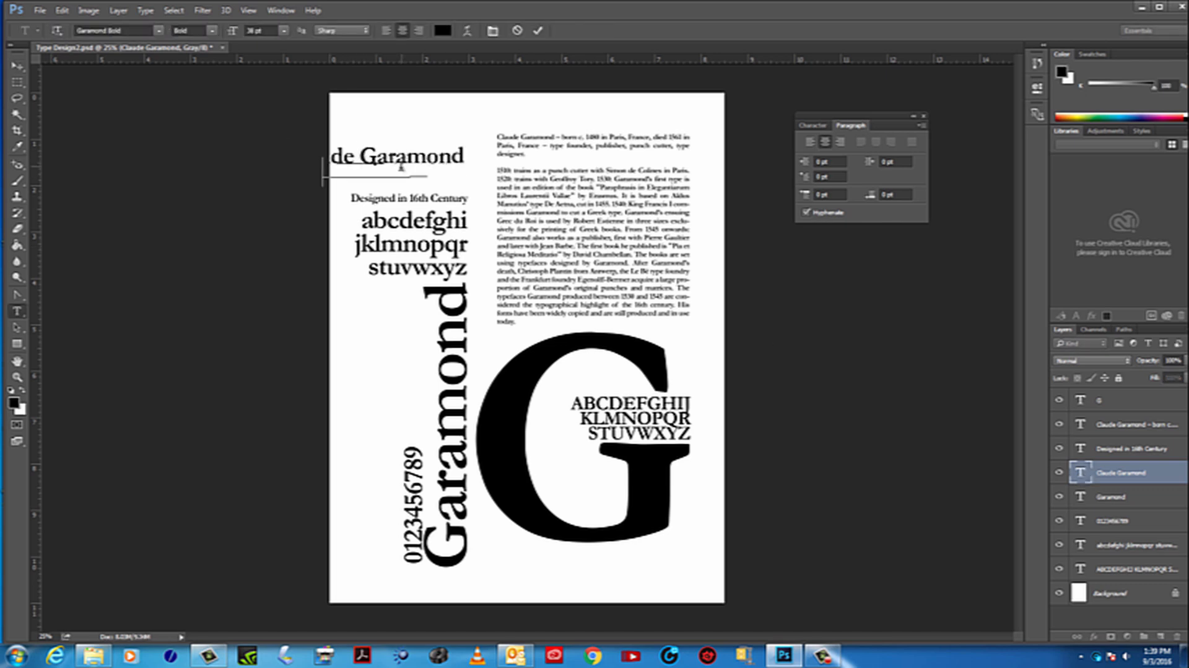
{"action": "key", "text": "Return"}
{"action": "left_click", "coordinate": [7, 65]}
{"action": "key", "text": "ctrl+t"}
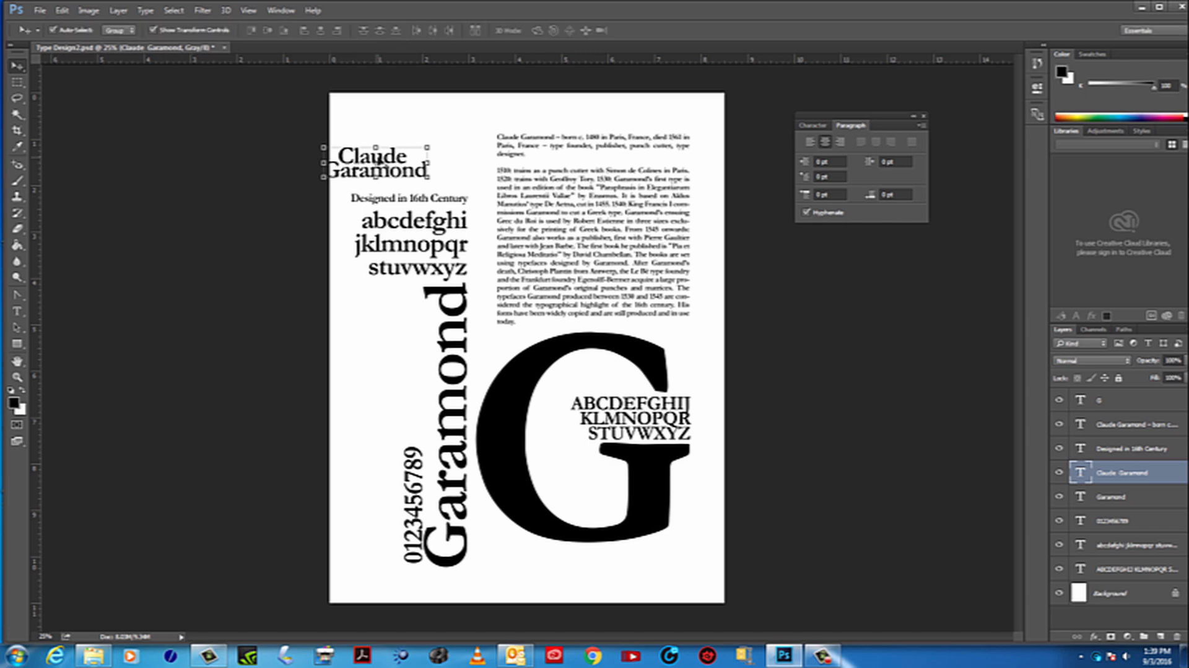
Right-align the two-line "Claude Garamond" text, enlarge it slightly, and place it directly above "Designed in 16th Century", flush with its right edge
{"action": "left_click_drag", "start_coordinate": [382, 158], "coordinate": [420, 151]}
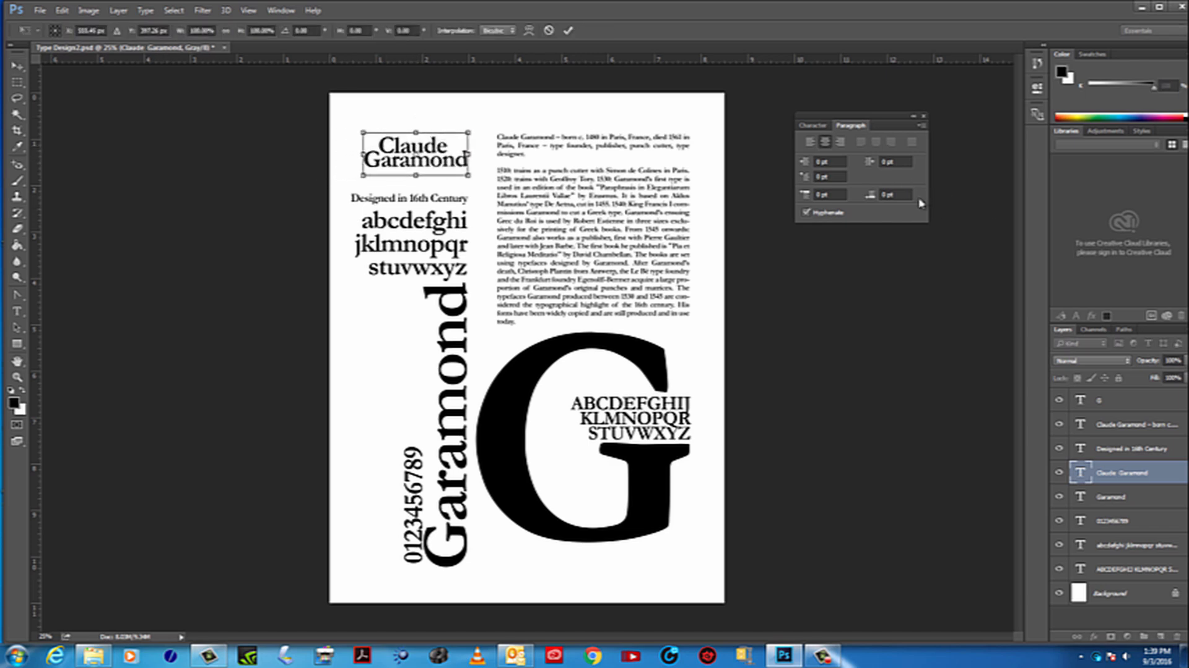
{"action": "key", "text": "Return"}
{"action": "left_click", "coordinate": [840, 142]}
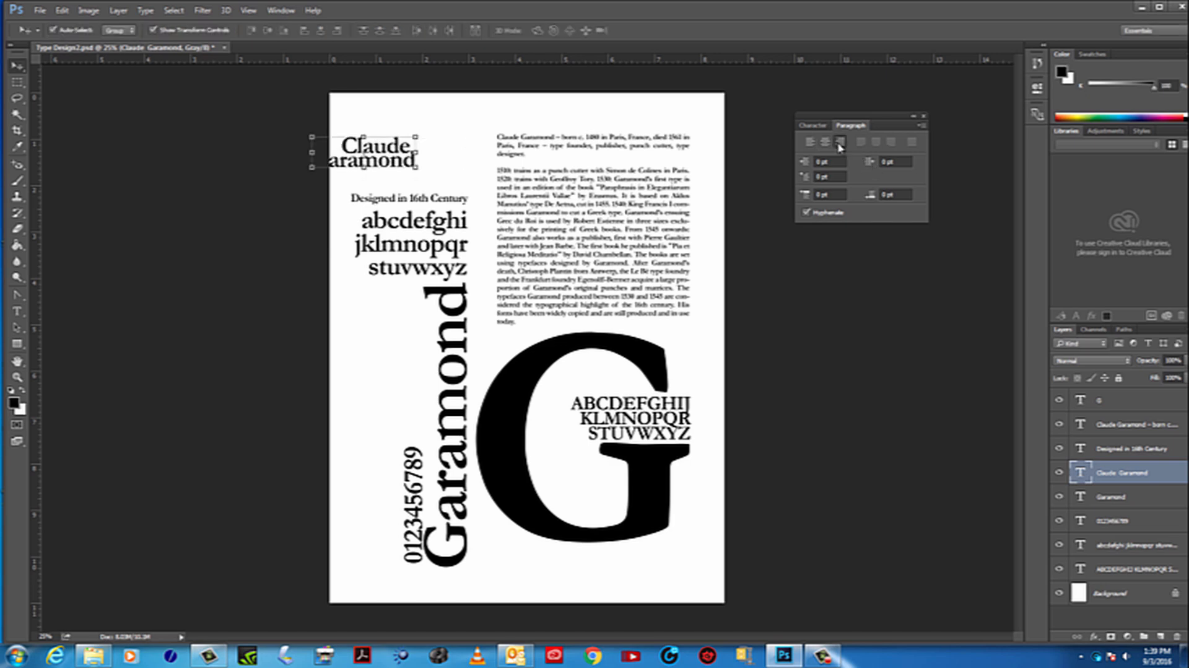
{"action": "left_click_drag", "start_coordinate": [402, 149], "coordinate": [456, 190]}
{"action": "key", "text": "ctrl+t"}
{"action": "key", "text": "Return"}
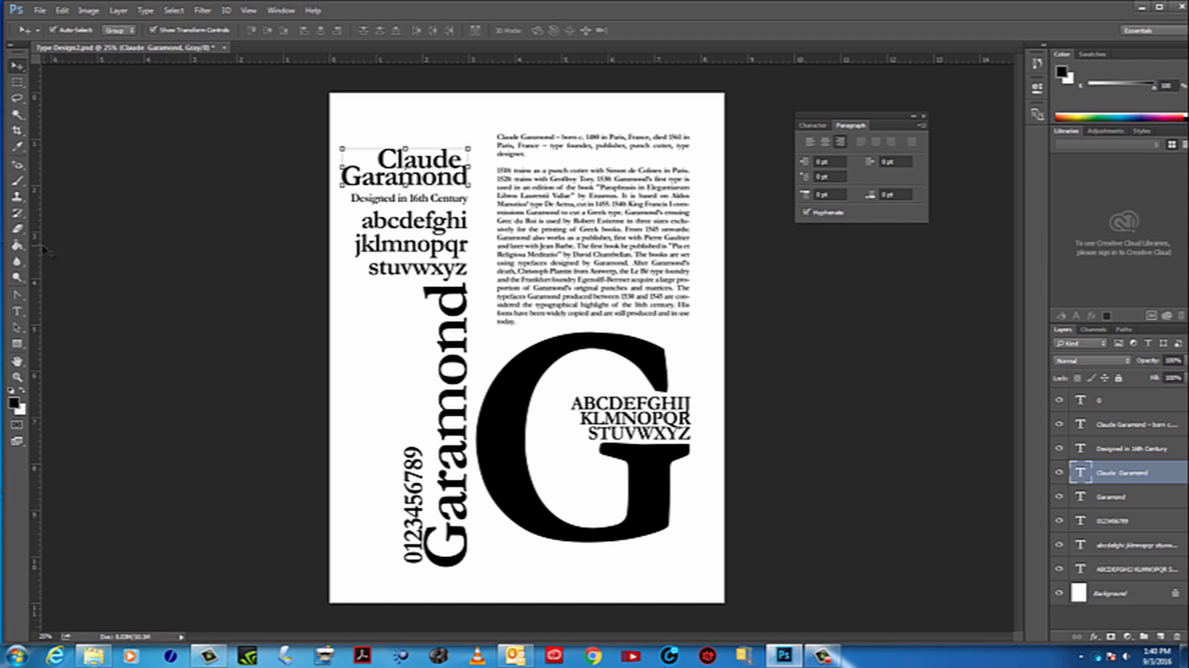
{"action": "mouse_move", "coordinate": [44, 250]}
{"action": "left_mouse_down"}
{"action": "mouse_move", "coordinate": [545, 266]}
{"action": "mouse_move", "coordinate": [483, 263]}
{"action": "mouse_move", "coordinate": [472, 275]}
{"action": "mouse_move", "coordinate": [25, 255]}
{"action": "left_mouse_up"}
{"action": "left_click", "coordinate": [829, 316]}
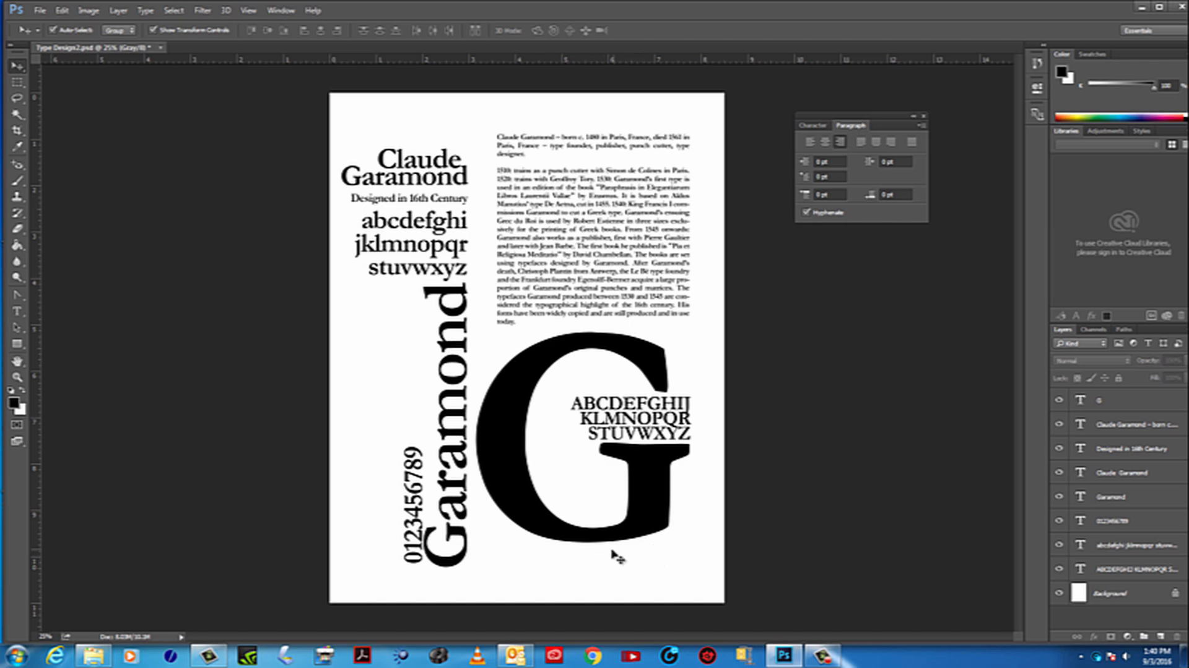
Tuck "Designed in 16th Century" closer beneath "Claude Garamond", and shift both texts up together, away from the lowercase alphabet
{"action": "left_click_drag", "start_coordinate": [420, 194], "coordinate": [421, 194]}
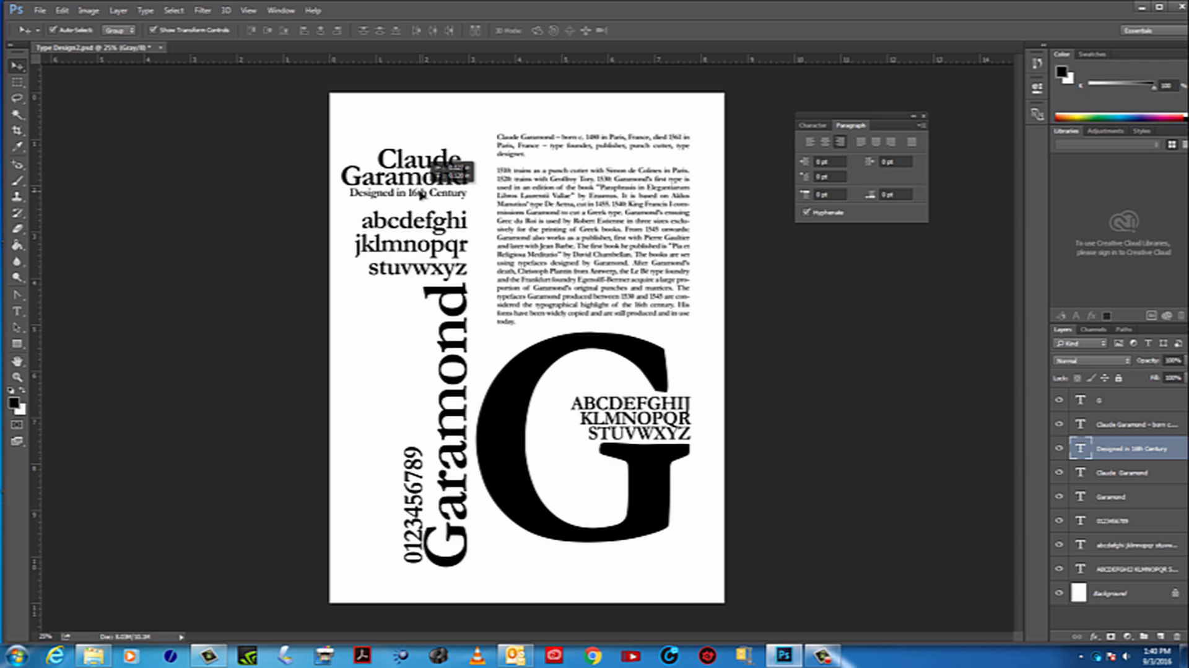
{"action": "left_click_drag", "start_coordinate": [420, 194], "coordinate": [422, 194]}
{"action": "left_click", "coordinate": [409, 161]}
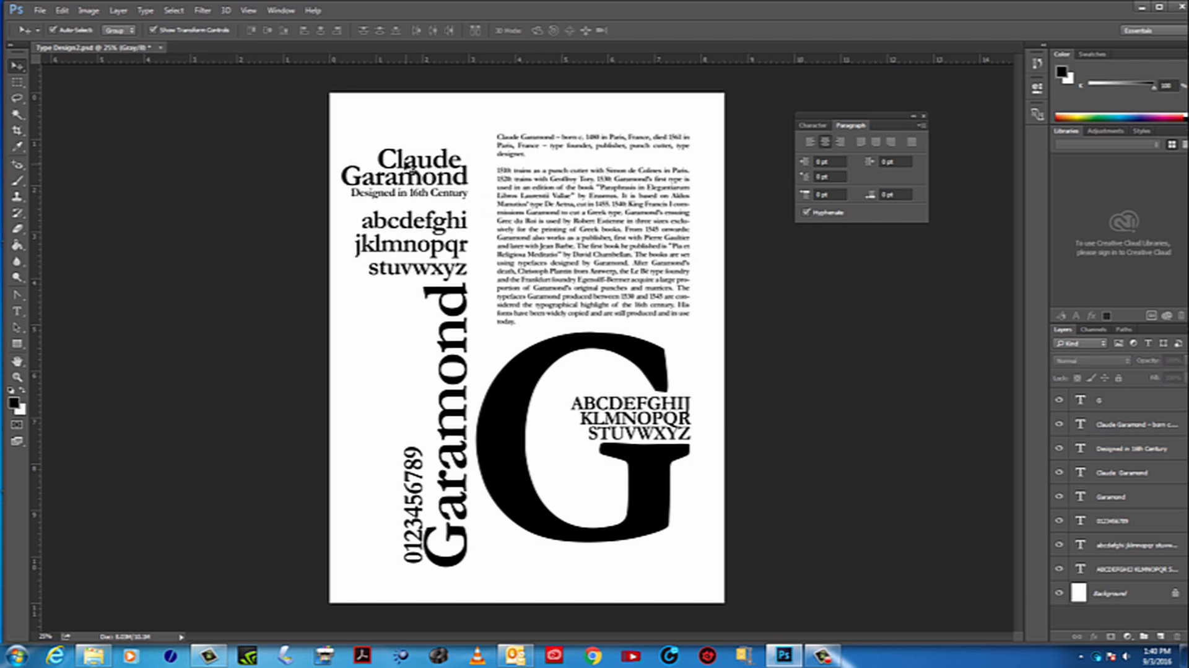
{"action": "left_click_drag", "start_coordinate": [396, 107], "coordinate": [438, 168]}
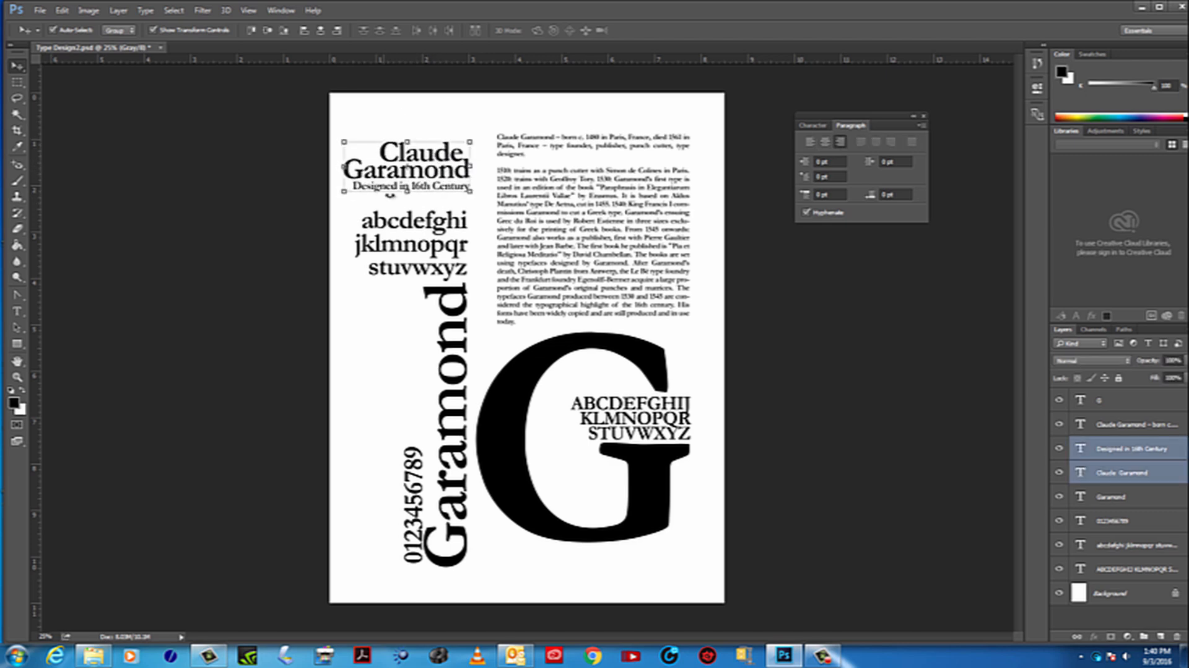
Nudge the vertical numerals slightly away from the large vertical "Garamond" and save the document
{"action": "left_click", "coordinate": [413, 236]}
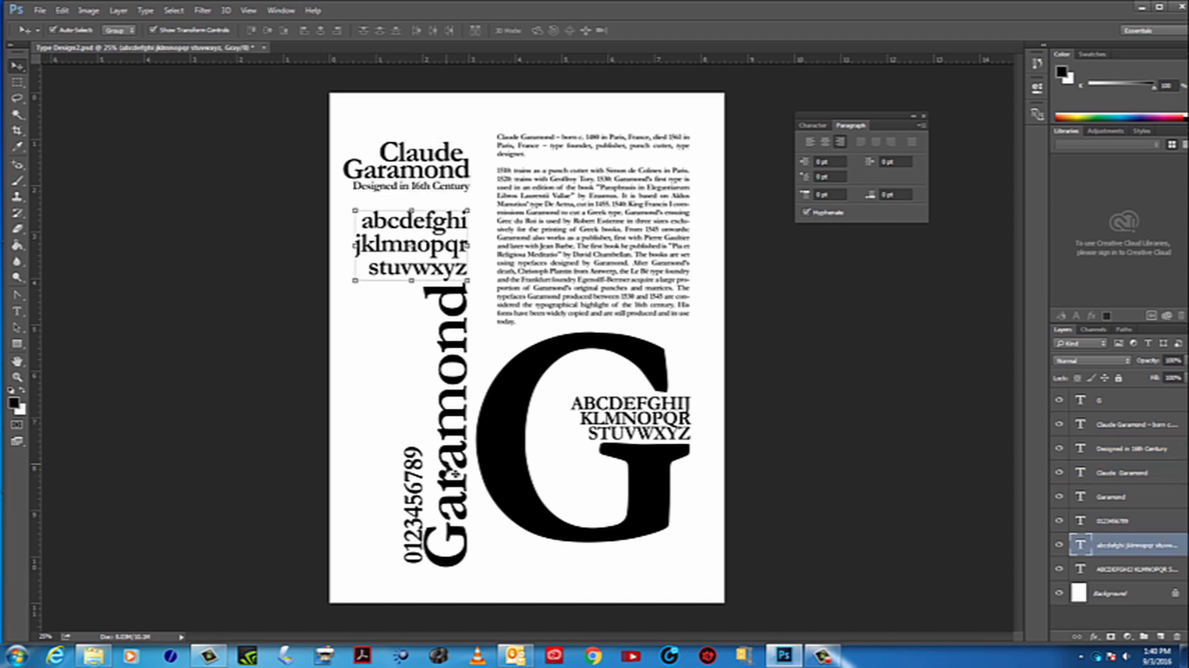
{"action": "mouse_move", "coordinate": [413, 462]}
{"action": "left_mouse_down"}
{"action": "mouse_move", "coordinate": [414, 333]}
{"action": "mouse_move", "coordinate": [402, 447]}
{"action": "mouse_move", "coordinate": [417, 468]}
{"action": "left_mouse_up"}
{"action": "left_click", "coordinate": [717, 504]}
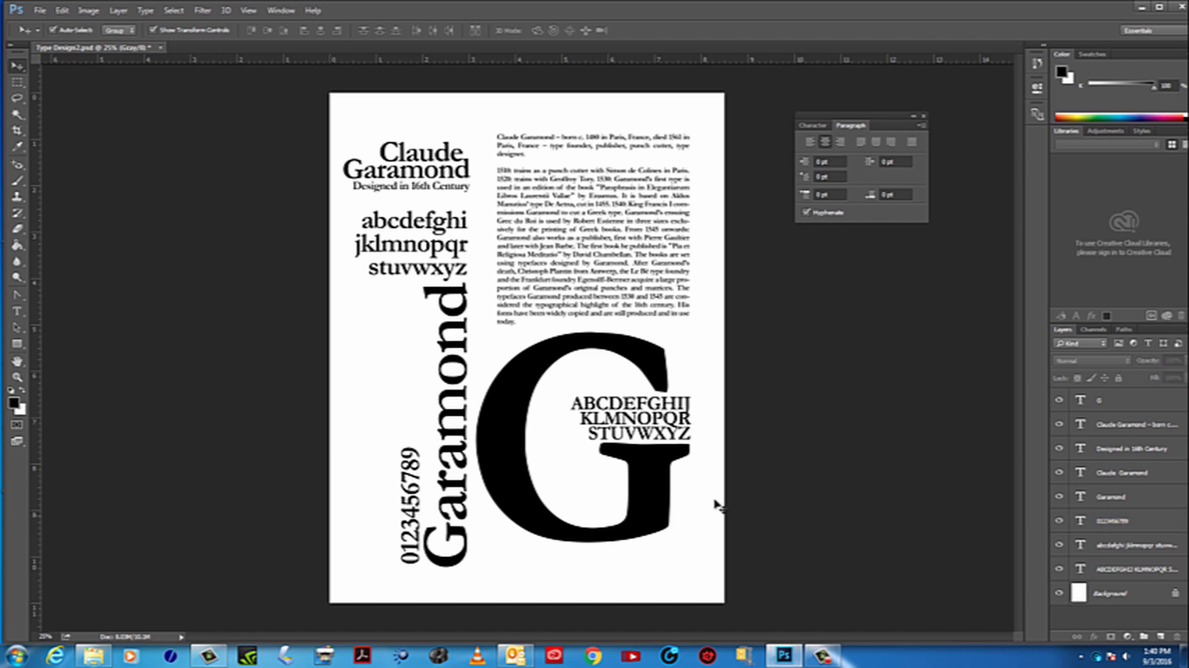
{"action": "left_click", "coordinate": [40, 10]}
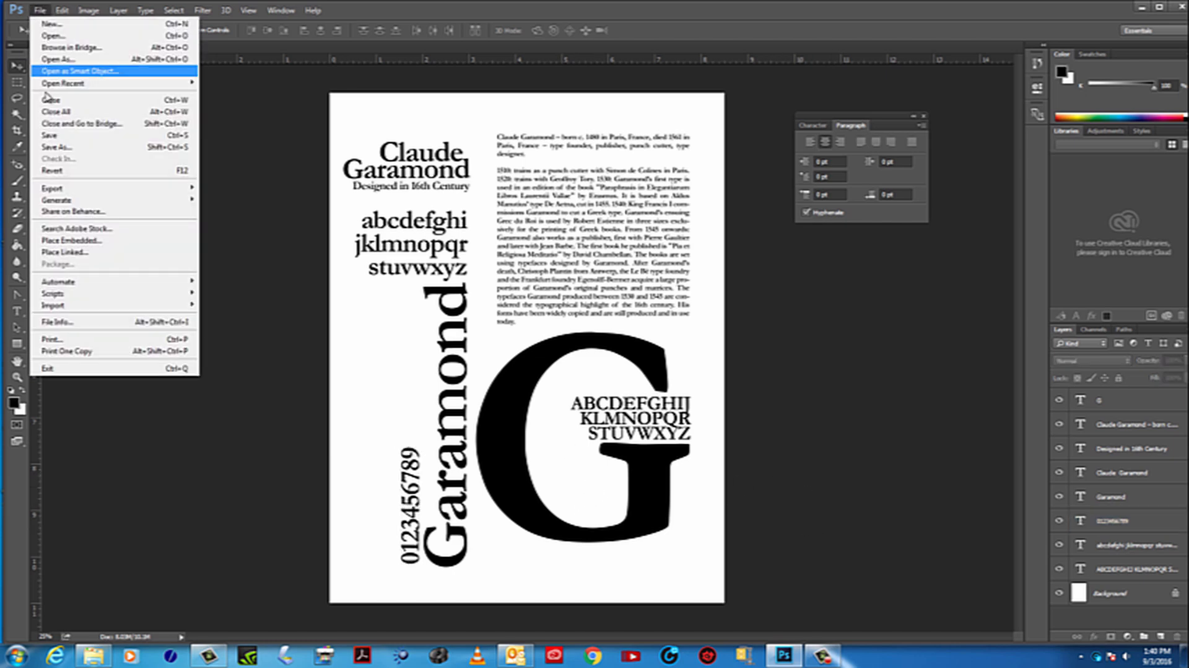
{"action": "left_click", "coordinate": [58, 137]}
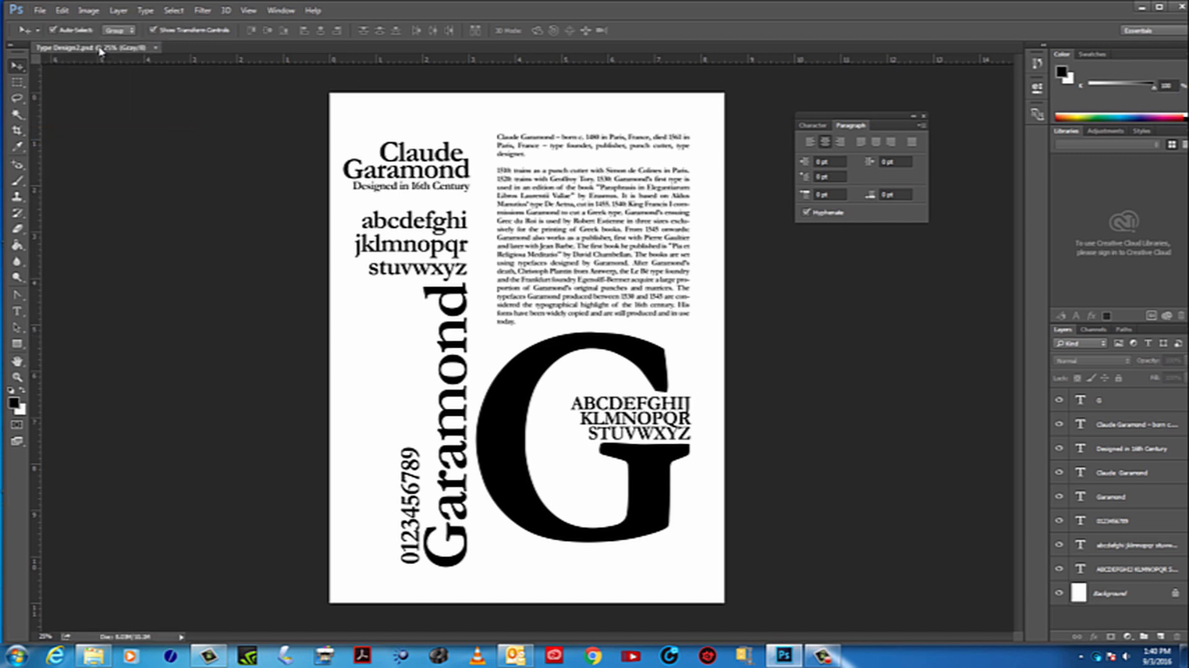
Detach the Type Design2 document into its own floating window, zoom it out to 12.5%, and shrink the window
{"action": "left_click_drag", "start_coordinate": [99, 51], "coordinate": [288, 113]}
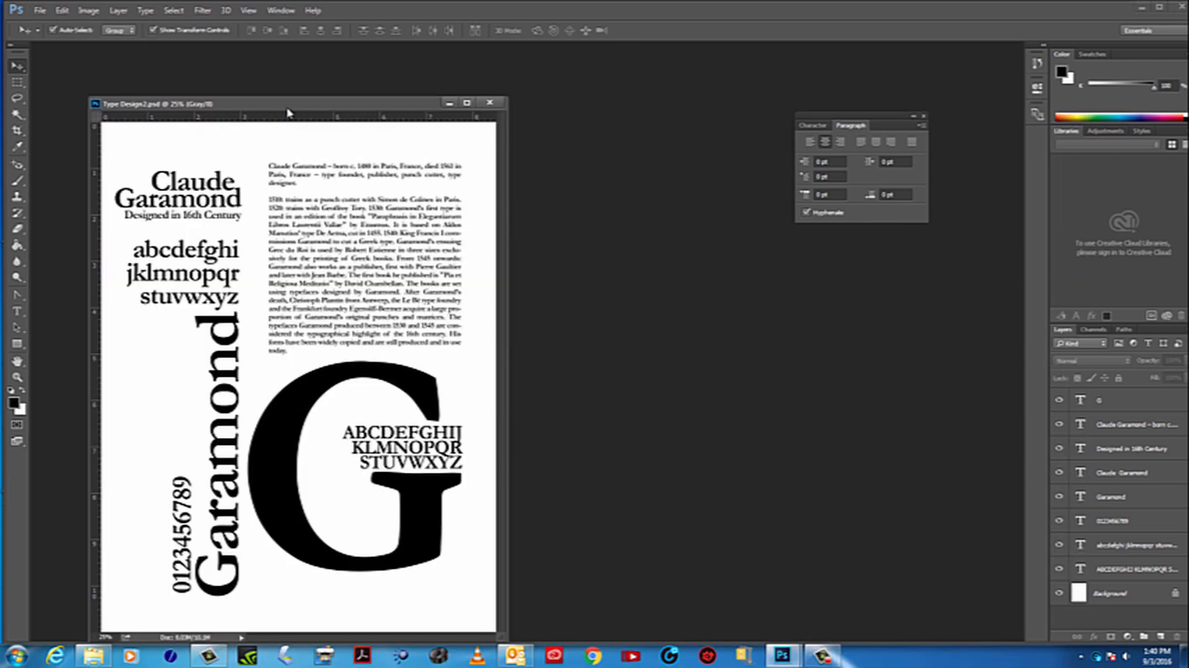
{"action": "mouse_move", "coordinate": [176, 107]}
{"action": "left_mouse_down"}
{"action": "mouse_move", "coordinate": [178, 48]}
{"action": "mouse_move", "coordinate": [141, 69]}
{"action": "mouse_move", "coordinate": [161, 106]}
{"action": "left_mouse_up"}
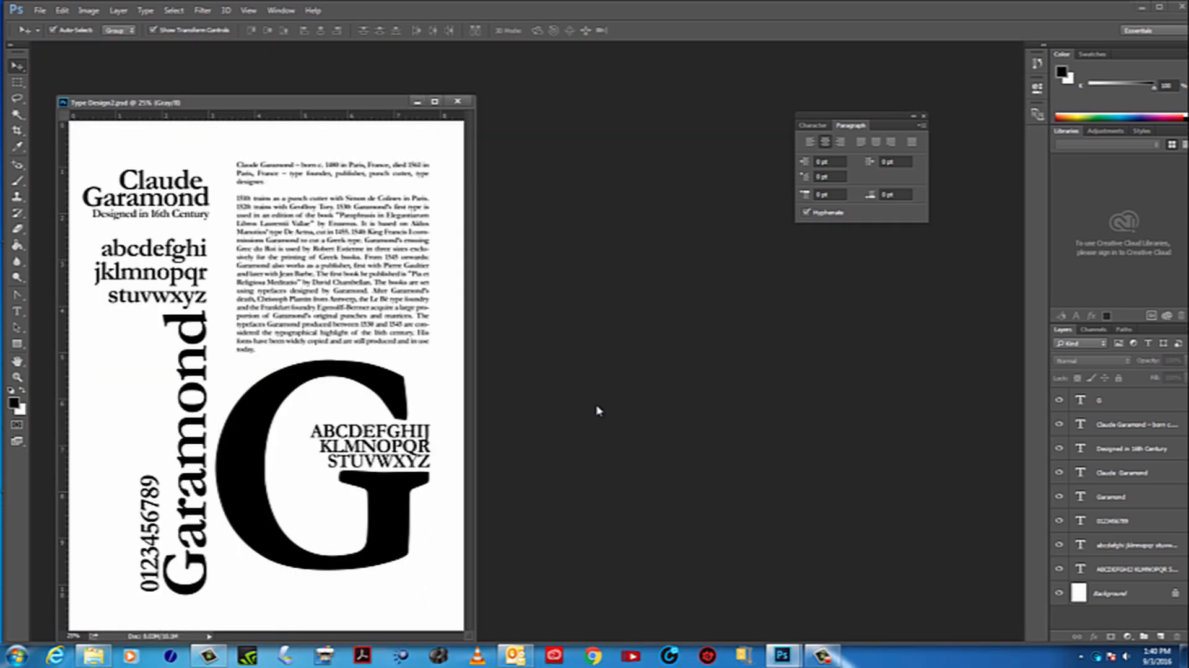
{"action": "left_click", "coordinate": [18, 379]}
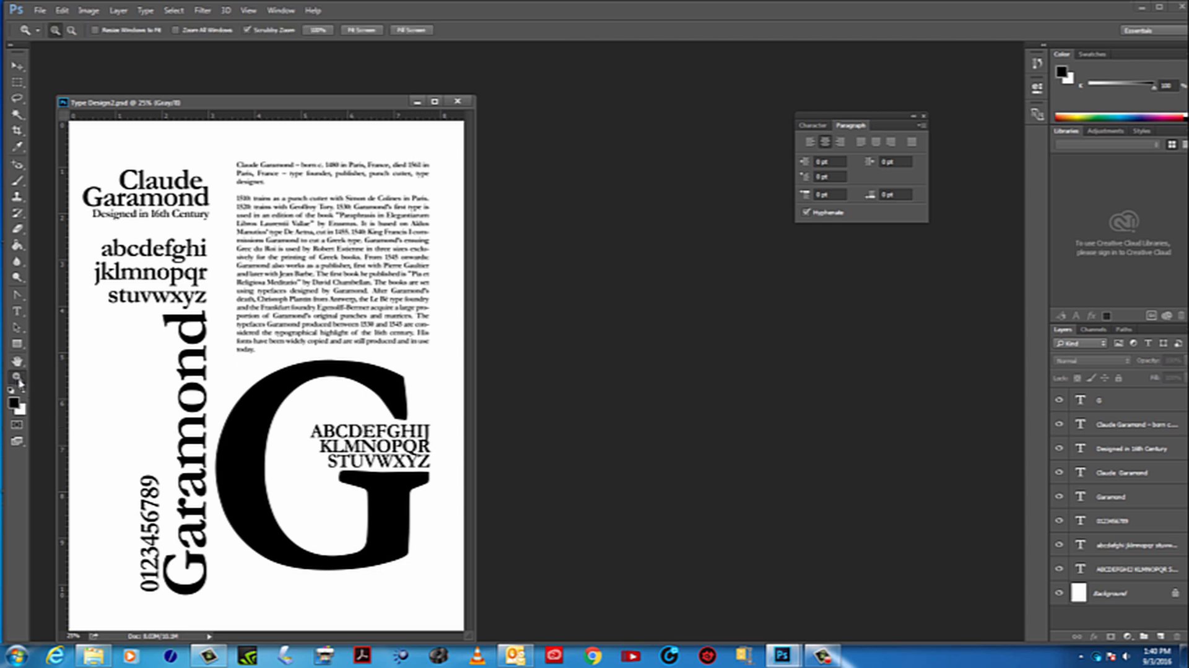
{"action": "left_click", "coordinate": [342, 417]}
{"action": "left_click", "coordinate": [341, 416]}
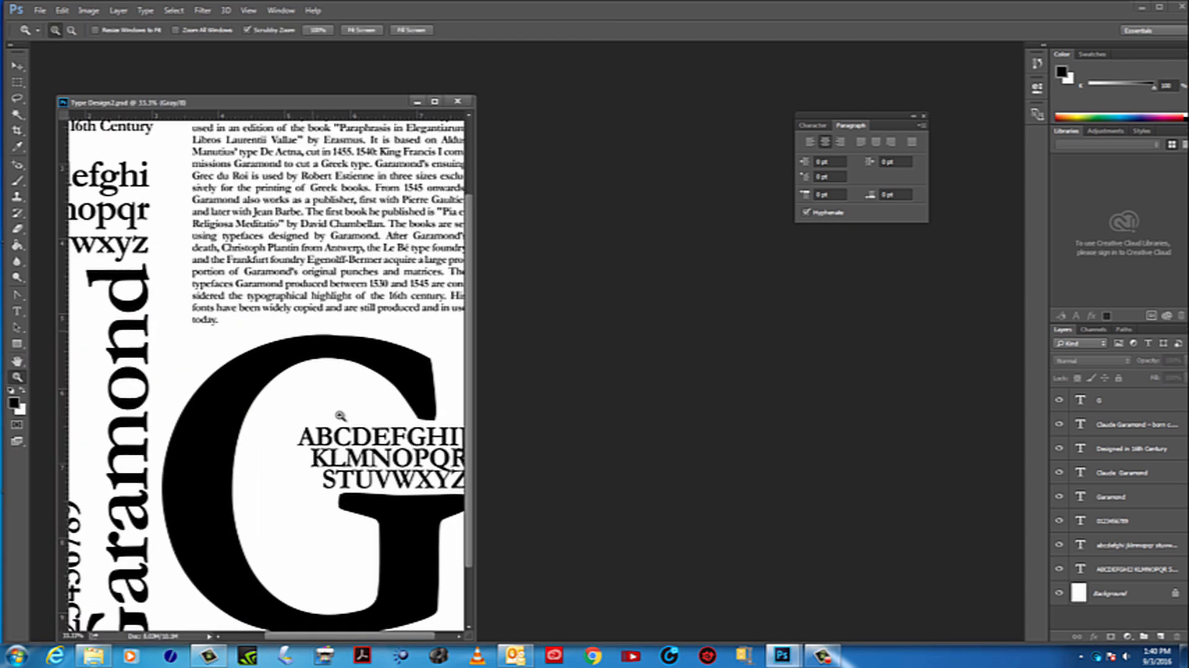
{"action": "left_click", "coordinate": [341, 415]}
{"action": "left_click", "coordinate": [340, 416]}
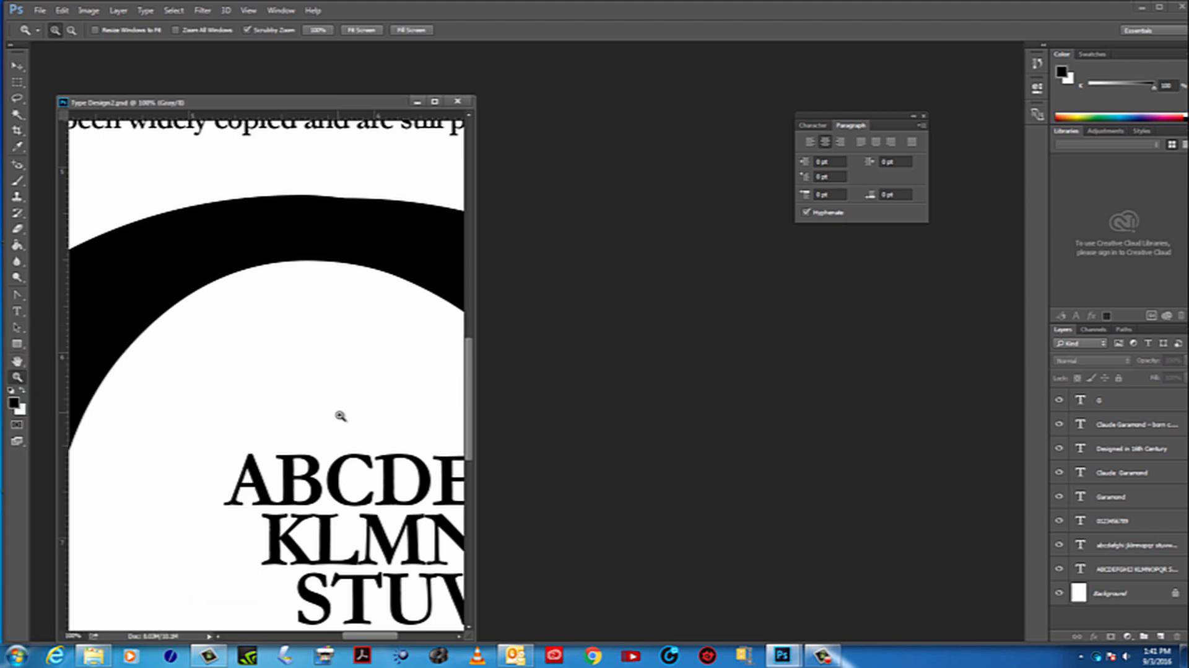
{"action": "left_click", "coordinate": [339, 413]}
{"action": "left_click", "coordinate": [339, 414], "text": "alt"}
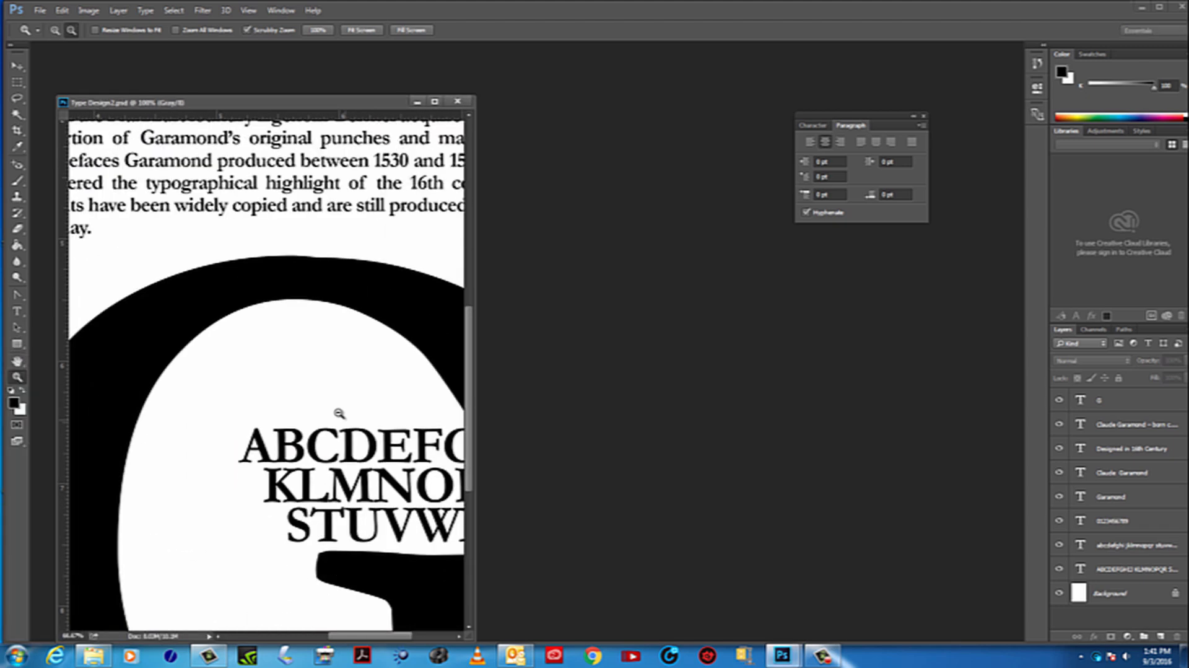
{"action": "left_click", "coordinate": [340, 413], "text": "alt"}
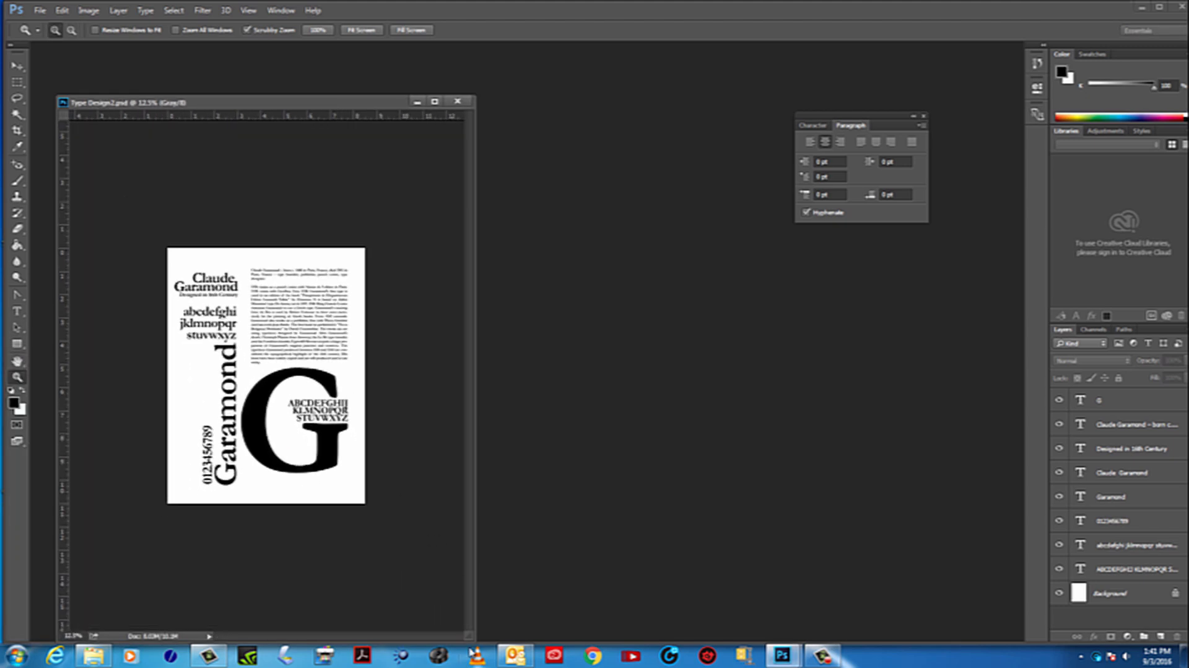
{"action": "left_click_drag", "start_coordinate": [471, 636], "coordinate": [341, 418]}
Open Type Design from the Desktop and detach it into its own window beside Type Design2
{"action": "left_click", "coordinate": [39, 9]}
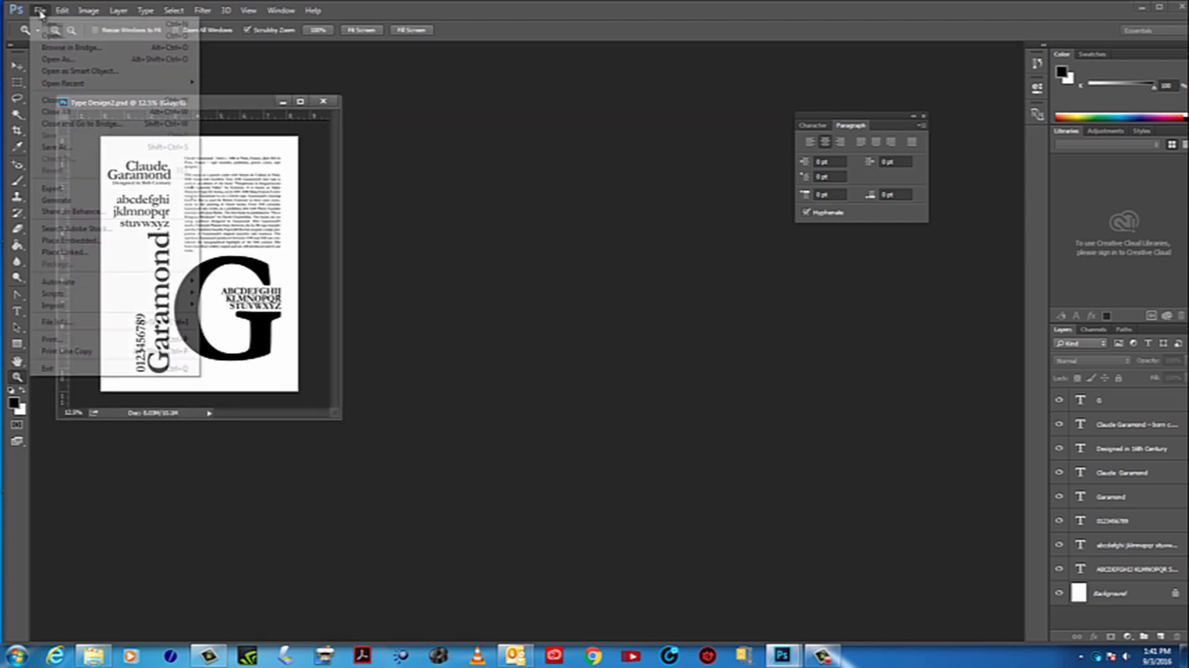
{"action": "left_click", "coordinate": [57, 32]}
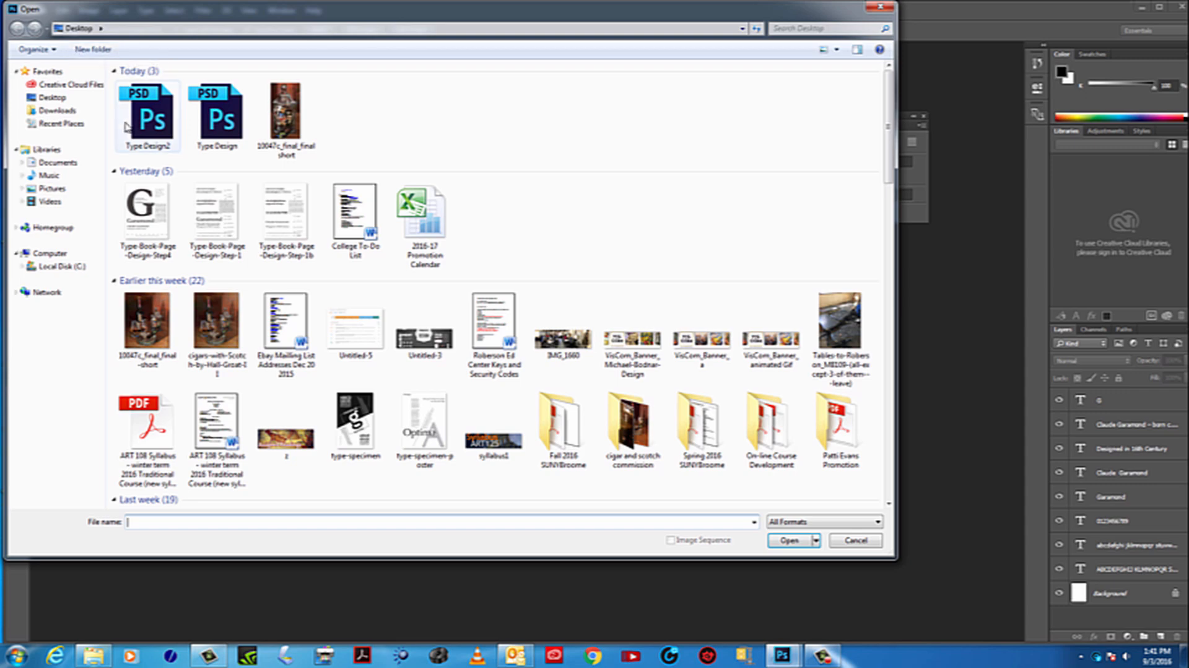
{"action": "double_click", "coordinate": [217, 113]}
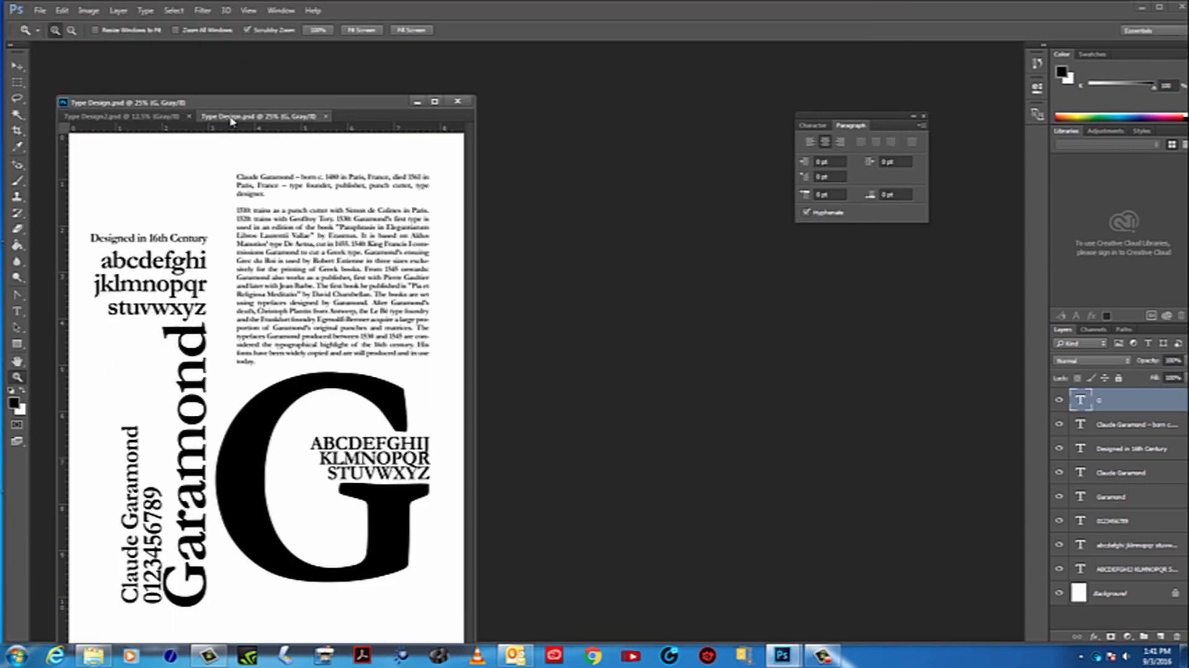
{"action": "left_click_drag", "start_coordinate": [234, 118], "coordinate": [602, 108]}
{"action": "left_click", "coordinate": [131, 116]}
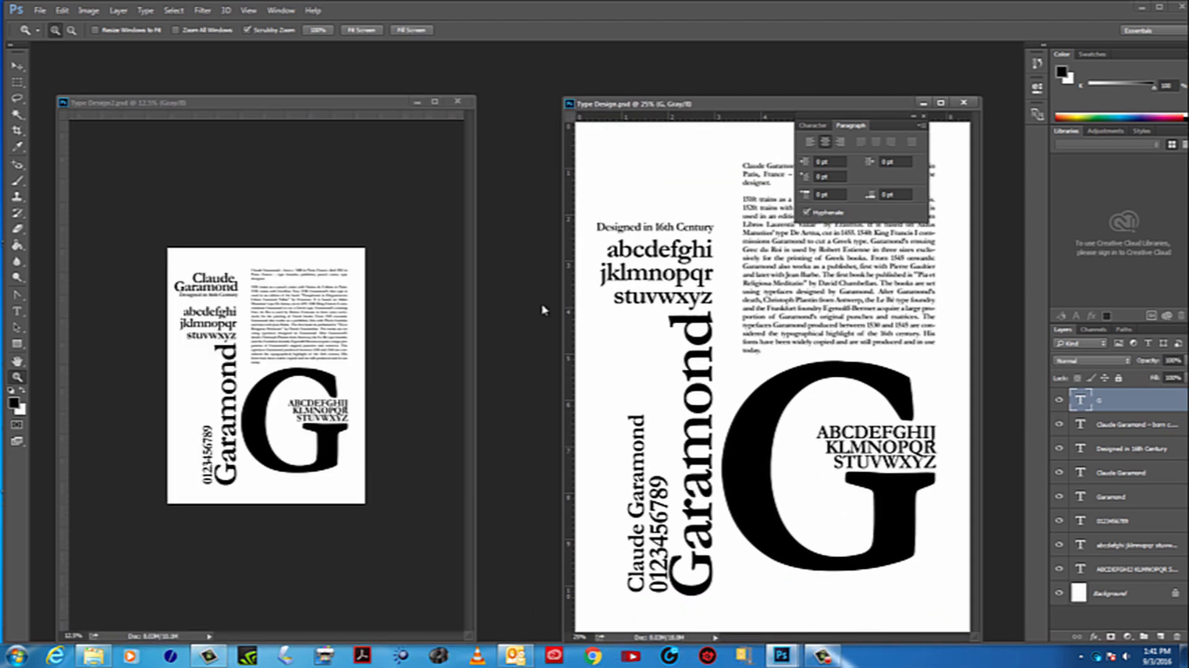
Display Type Design and Type Design2 side by side at 16.7% zoom to compare the two layouts
{"action": "left_click", "coordinate": [695, 380]}
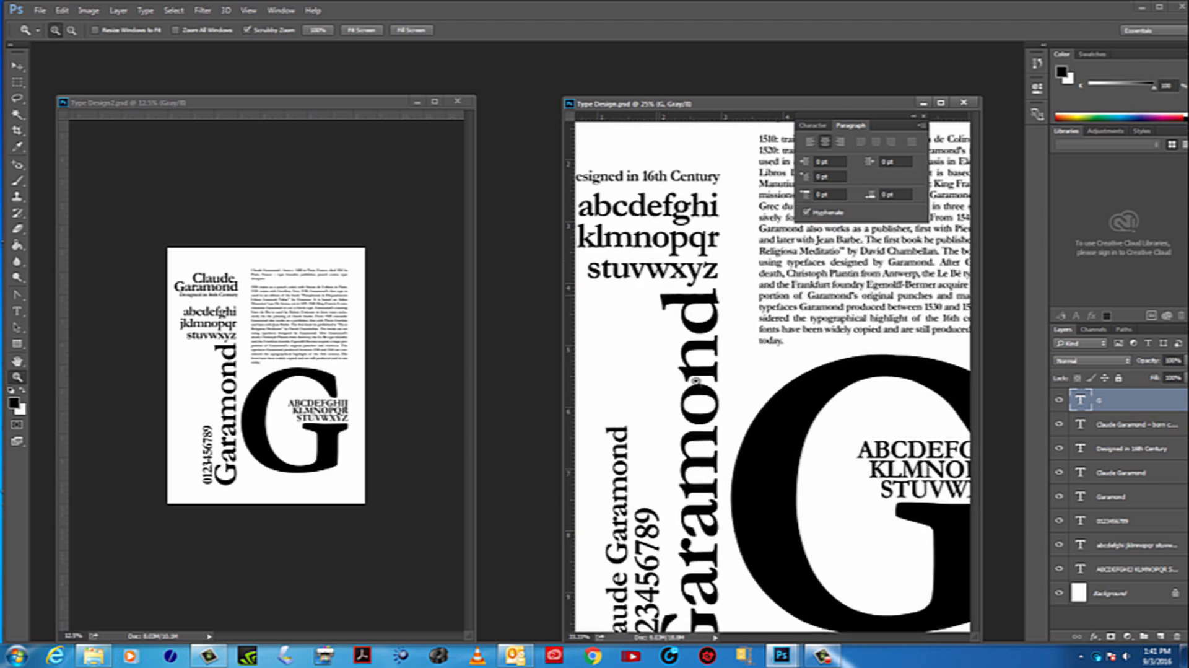
{"action": "left_click", "coordinate": [695, 380], "text": "alt"}
{"action": "left_click", "coordinate": [695, 380], "text": "alt"}
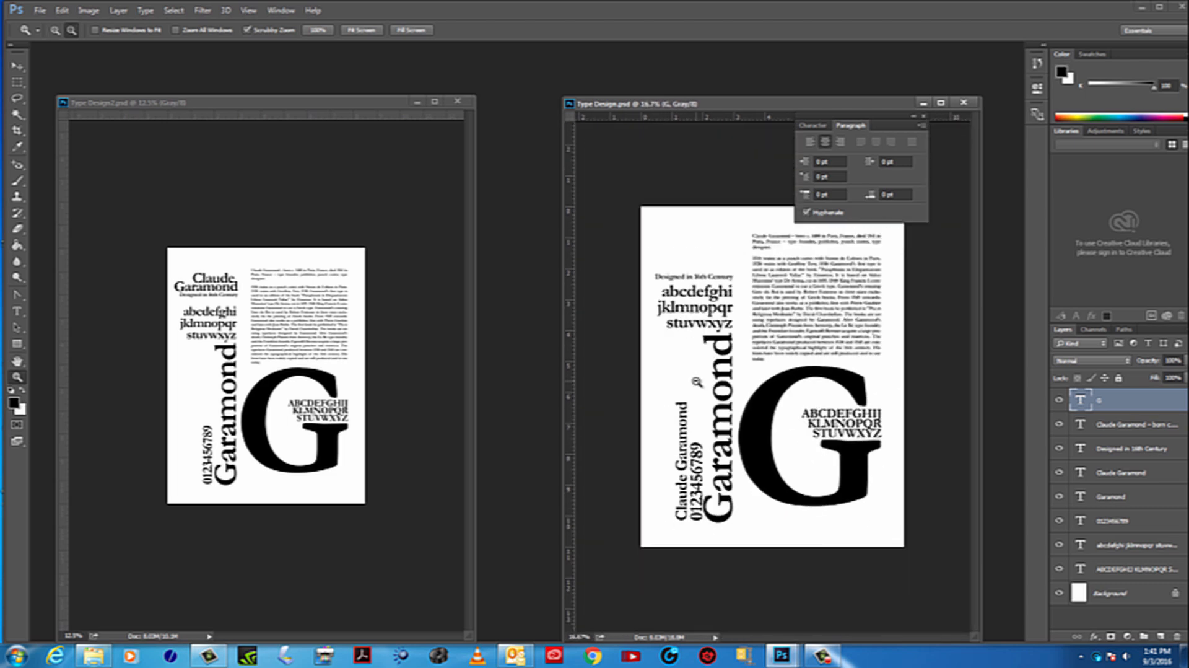
{"action": "left_click", "coordinate": [696, 382], "text": "alt"}
{"action": "left_click", "coordinate": [751, 447]}
{"action": "left_click", "coordinate": [234, 358]}
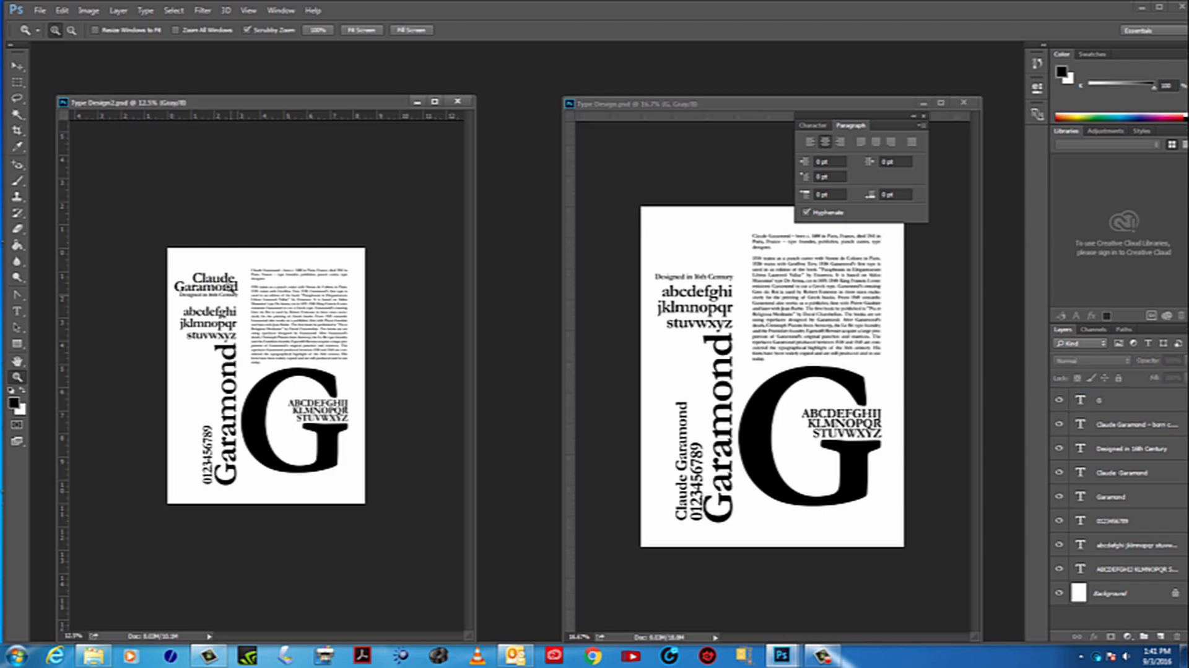
{"action": "left_click", "coordinate": [207, 335]}
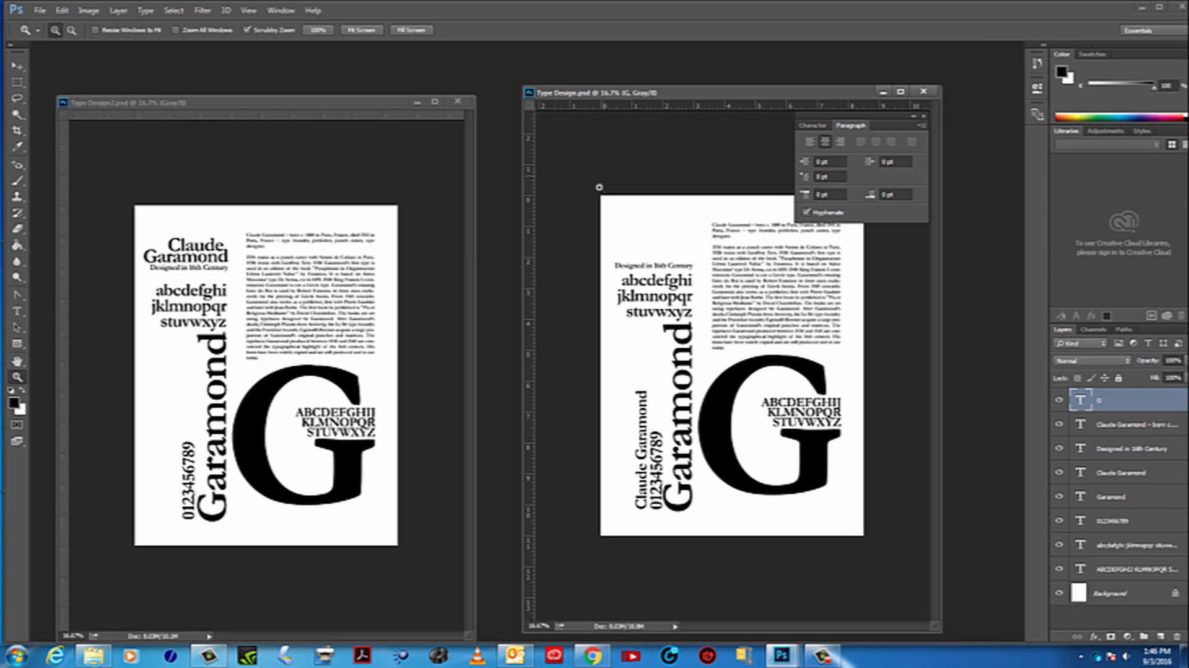
Widen the Type Design2 window and magnify the poster to 33.3% to examine the biography paragraph and headings
{"action": "left_click", "coordinate": [227, 413]}
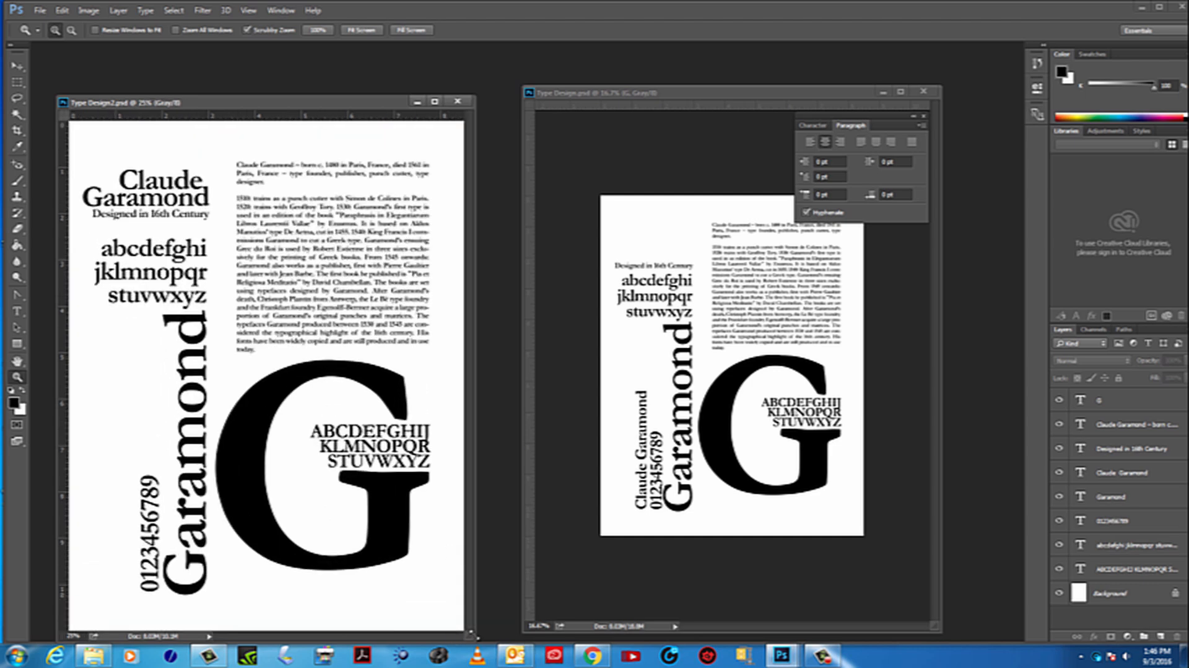
{"action": "left_click_drag", "start_coordinate": [476, 636], "coordinate": [786, 648]}
{"action": "left_click", "coordinate": [513, 413]}
{"action": "scroll", "coordinate": [509, 418], "scroll_direction": "up", "scroll_amount": 3}
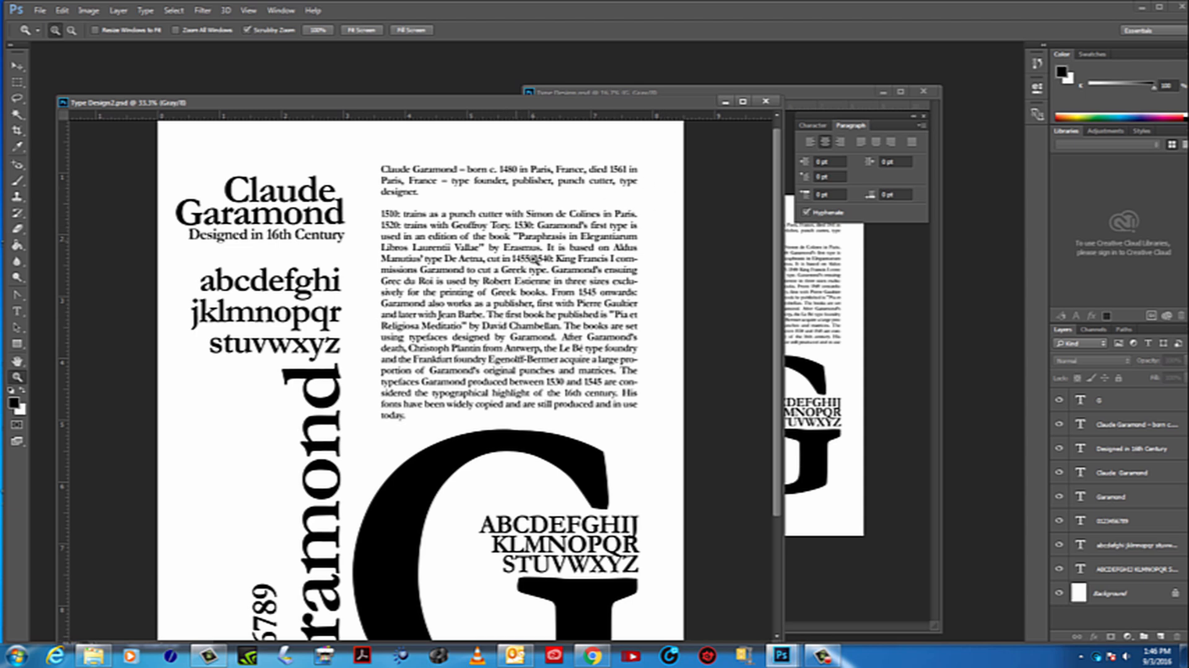
{"action": "scroll", "coordinate": [535, 259], "scroll_direction": "down", "scroll_amount": 1}
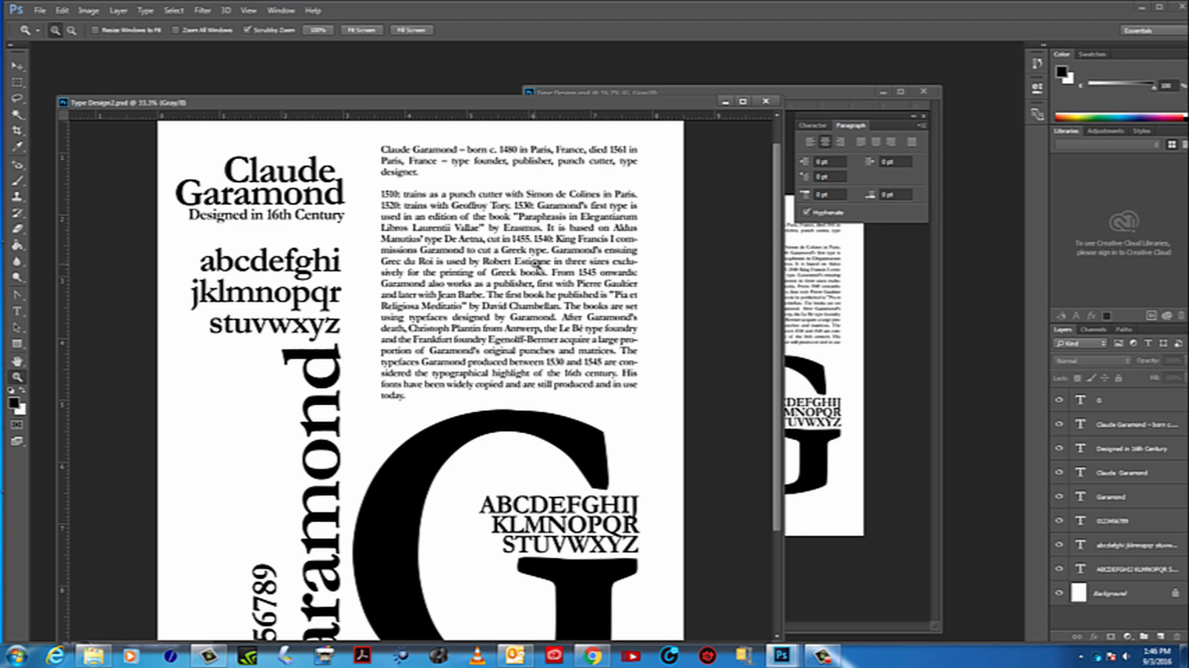
{"action": "scroll", "coordinate": [536, 265], "scroll_direction": "down", "scroll_amount": 1}
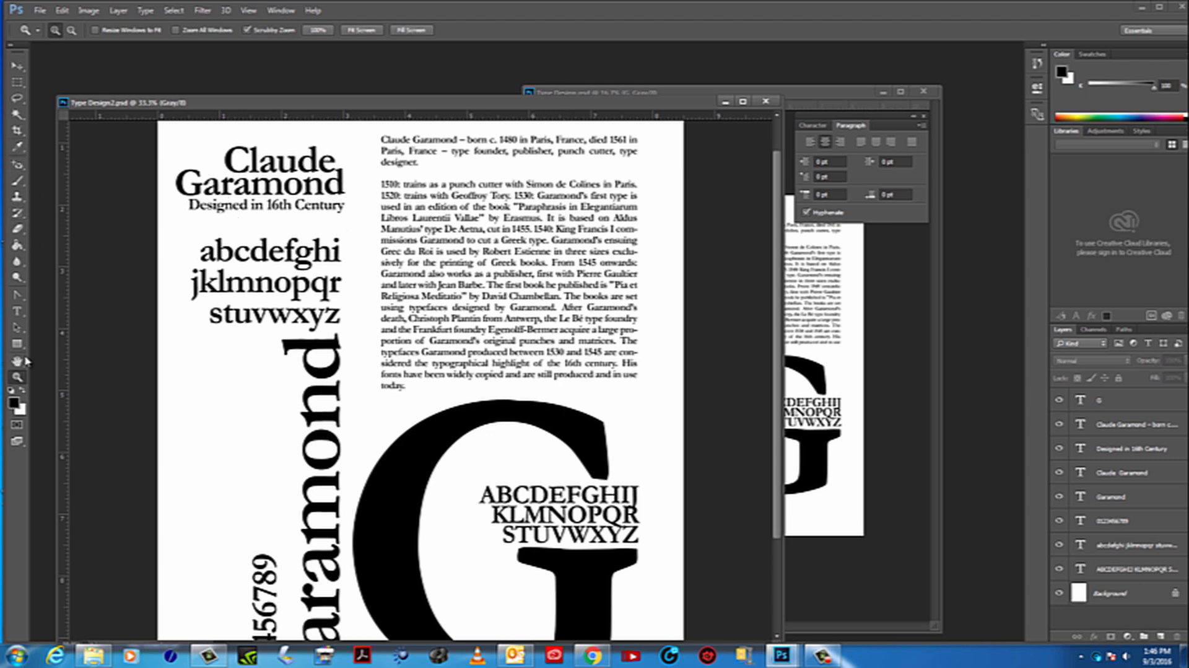
Copy the biography paragraph's closing sentence, "His fonts have been widely copied and are still produced and in use today."
{"action": "left_click", "coordinate": [17, 311]}
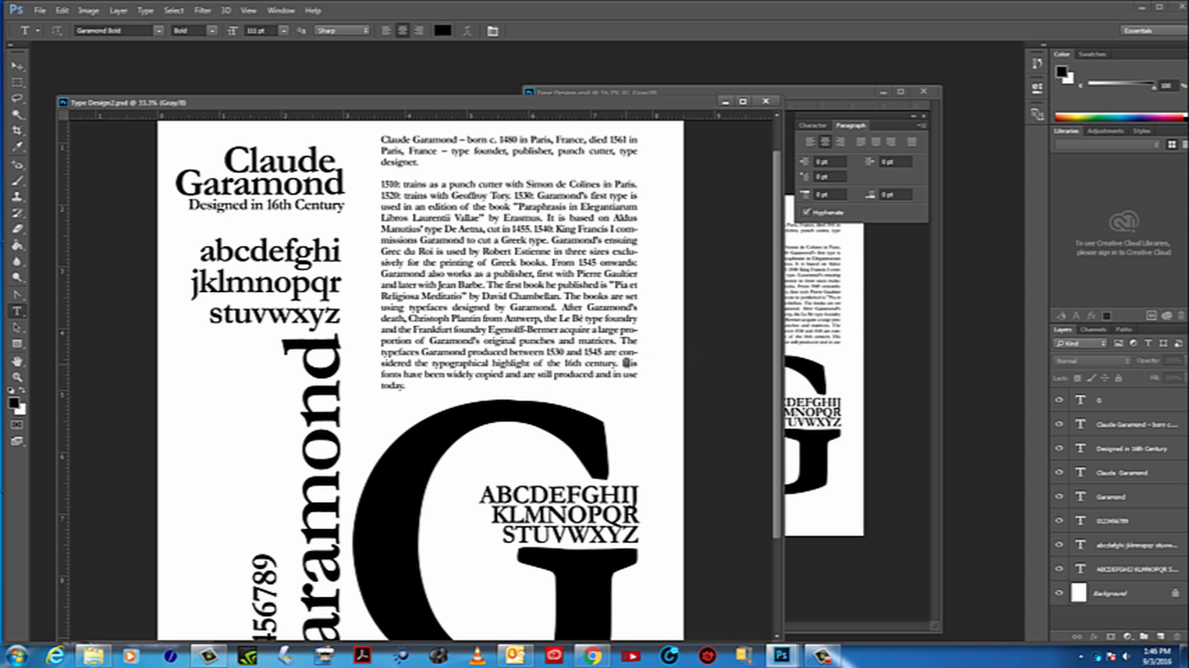
{"action": "left_click_drag", "start_coordinate": [621, 363], "coordinate": [646, 387]}
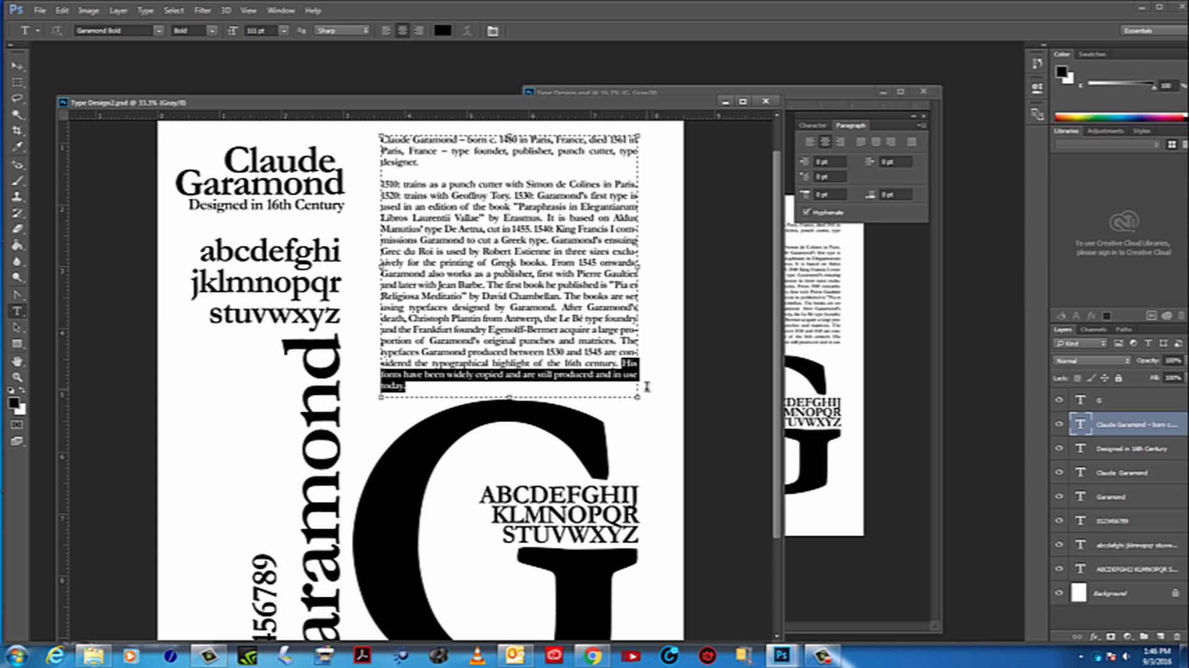
{"action": "left_click", "coordinate": [62, 11]}
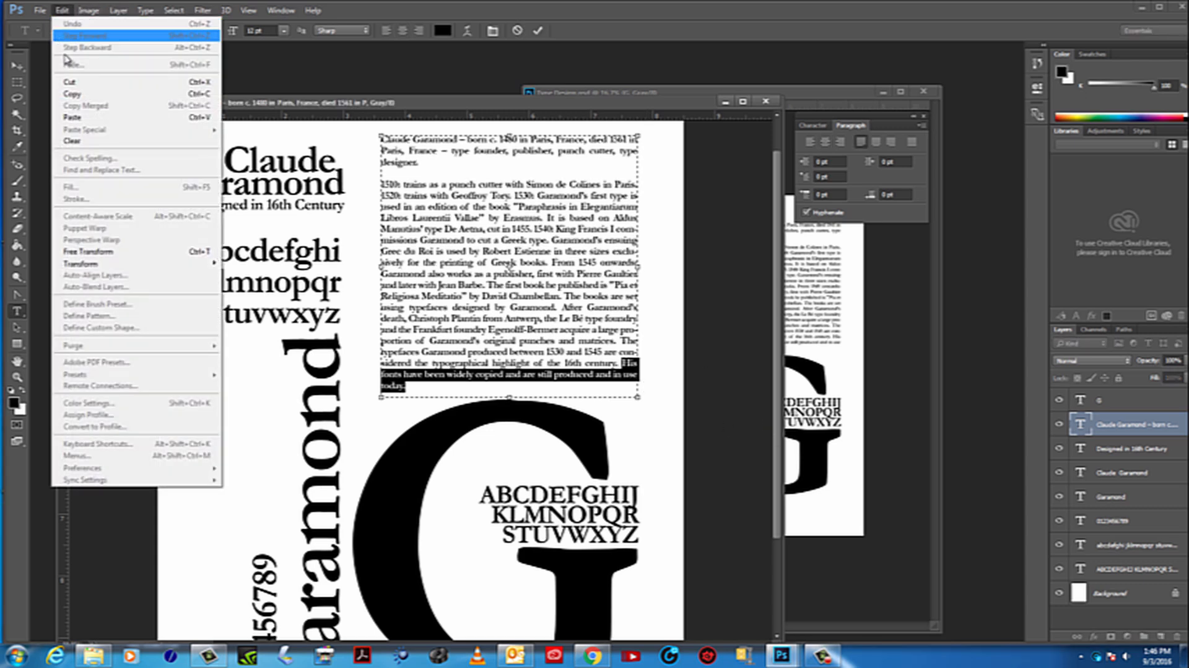
{"action": "left_click", "coordinate": [73, 95]}
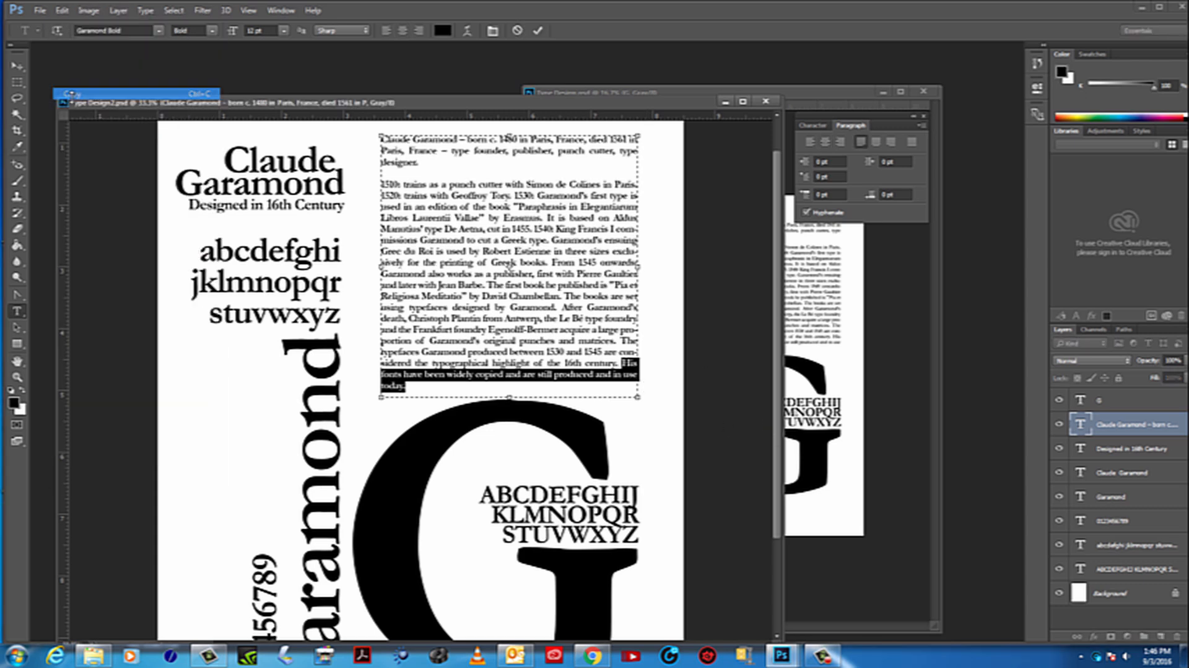
{"action": "left_click", "coordinate": [19, 376]}
{"action": "left_click", "coordinate": [293, 374], "text": "alt"}
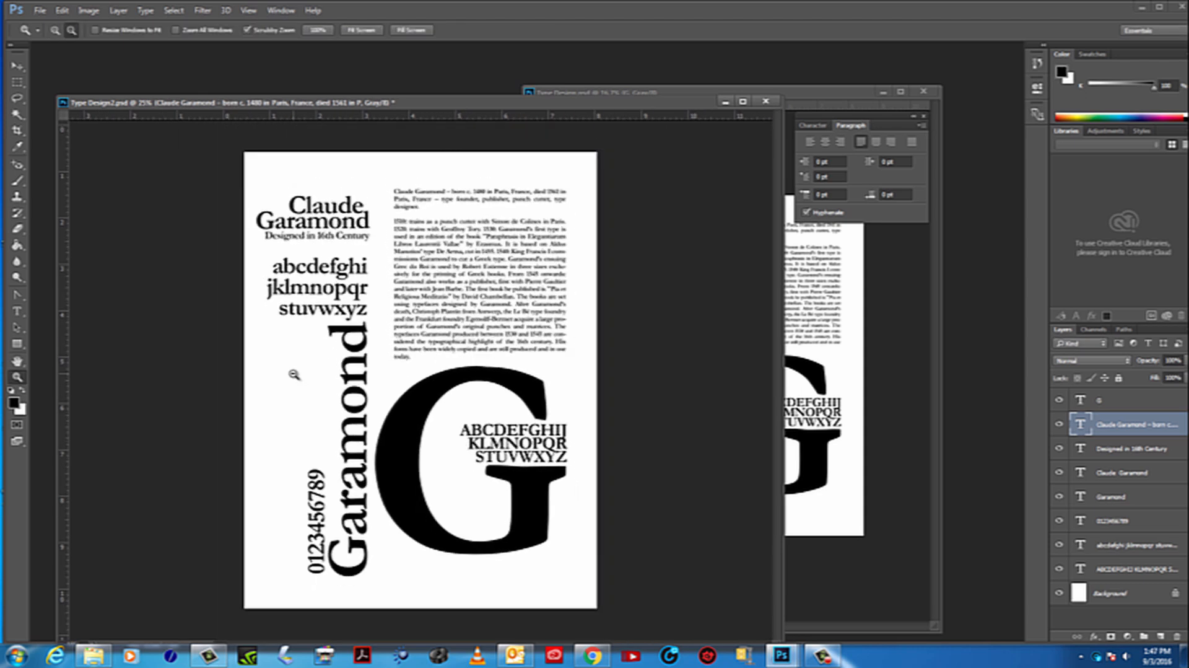
Hide the large G layer to clear the area around the uppercase alphabet for new text
{"action": "left_click", "coordinate": [294, 374], "text": "alt"}
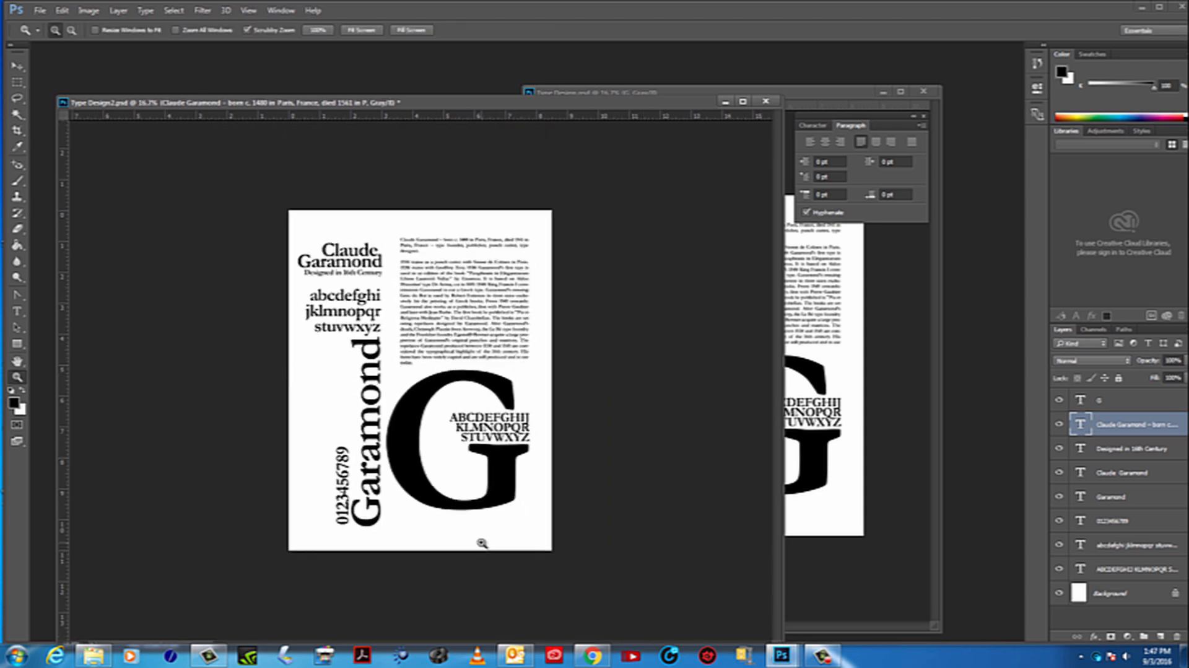
{"action": "left_click", "coordinate": [325, 425]}
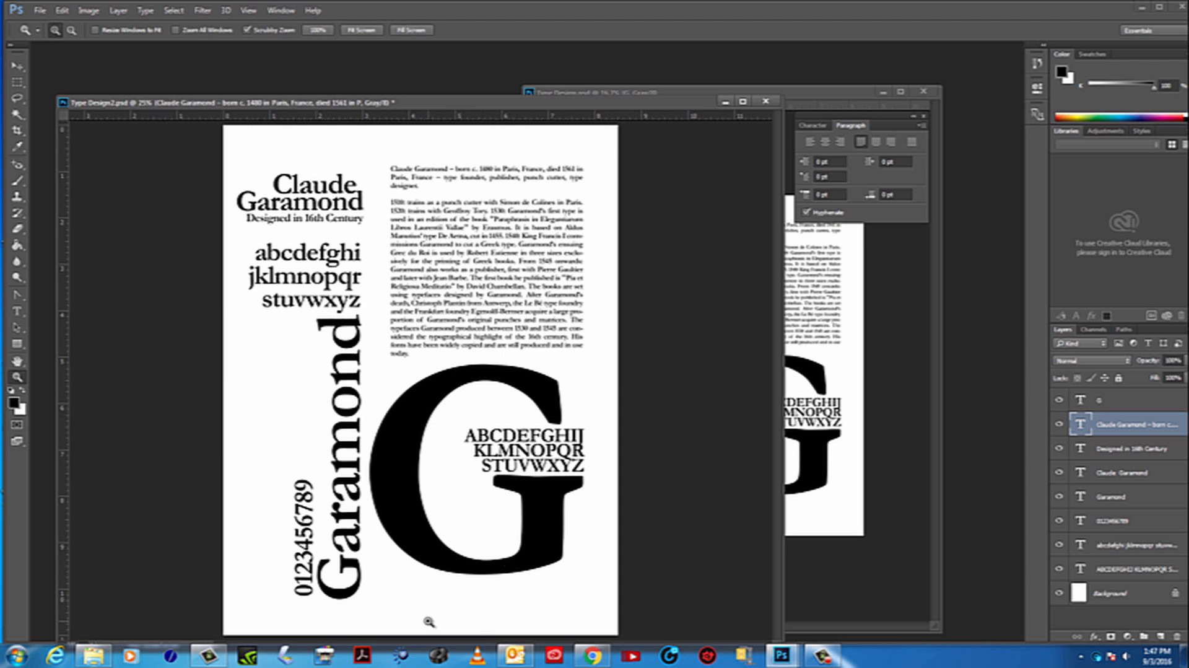
{"action": "left_click", "coordinate": [17, 312]}
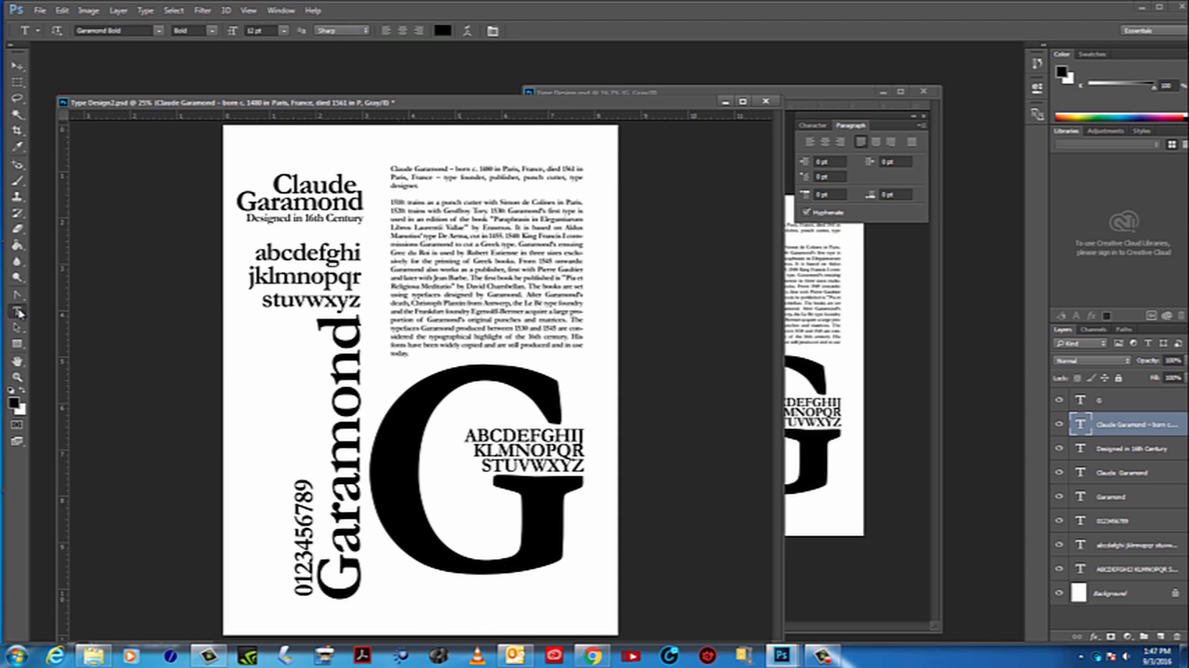
{"action": "left_click", "coordinate": [406, 598]}
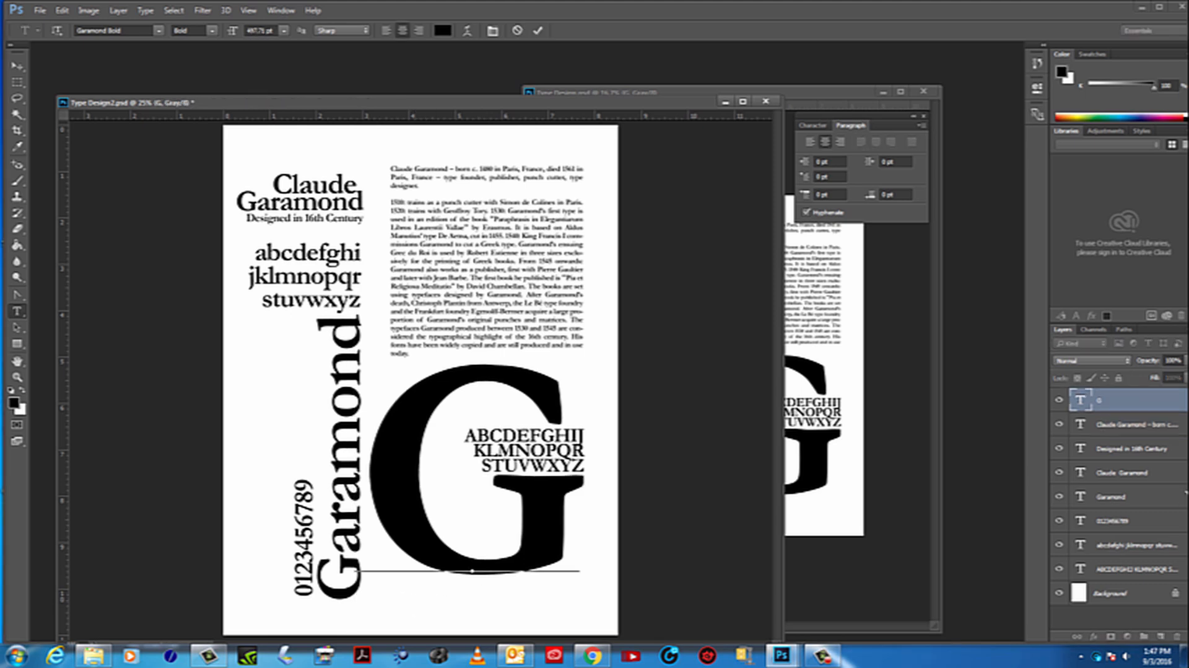
{"action": "left_click", "coordinate": [1059, 399]}
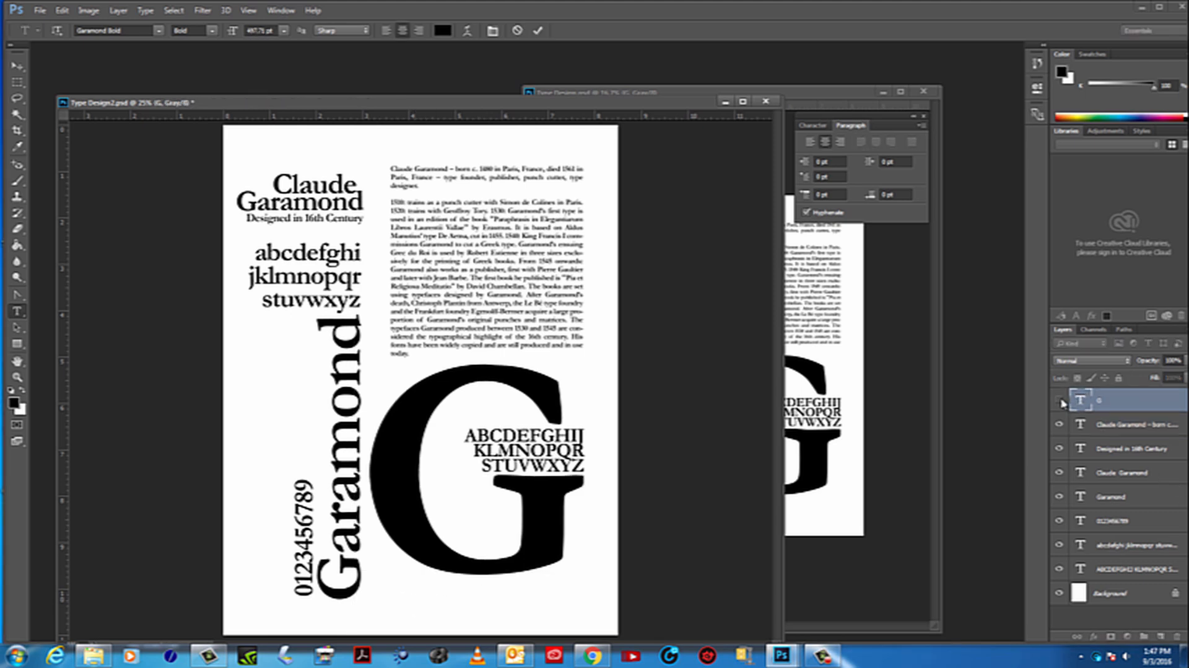
Start a new text layer at 14 pt below the uppercase alphabet and paste the copied closing sentence into it
{"action": "left_click", "coordinate": [398, 588]}
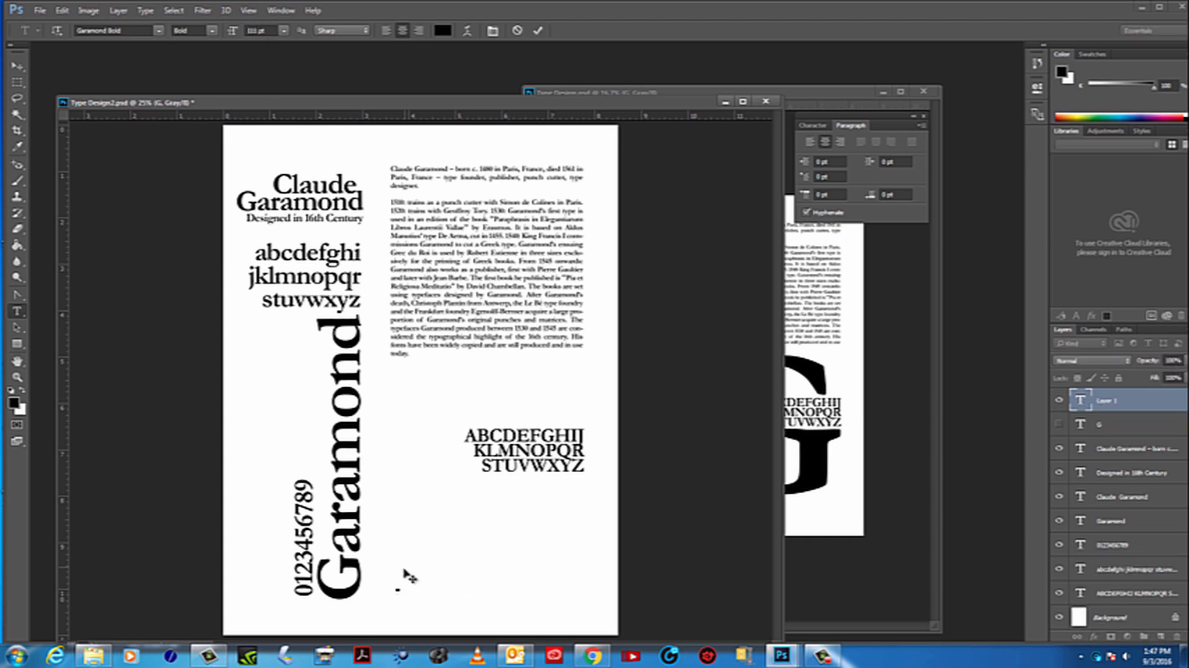
{"action": "left_click", "coordinate": [284, 31]}
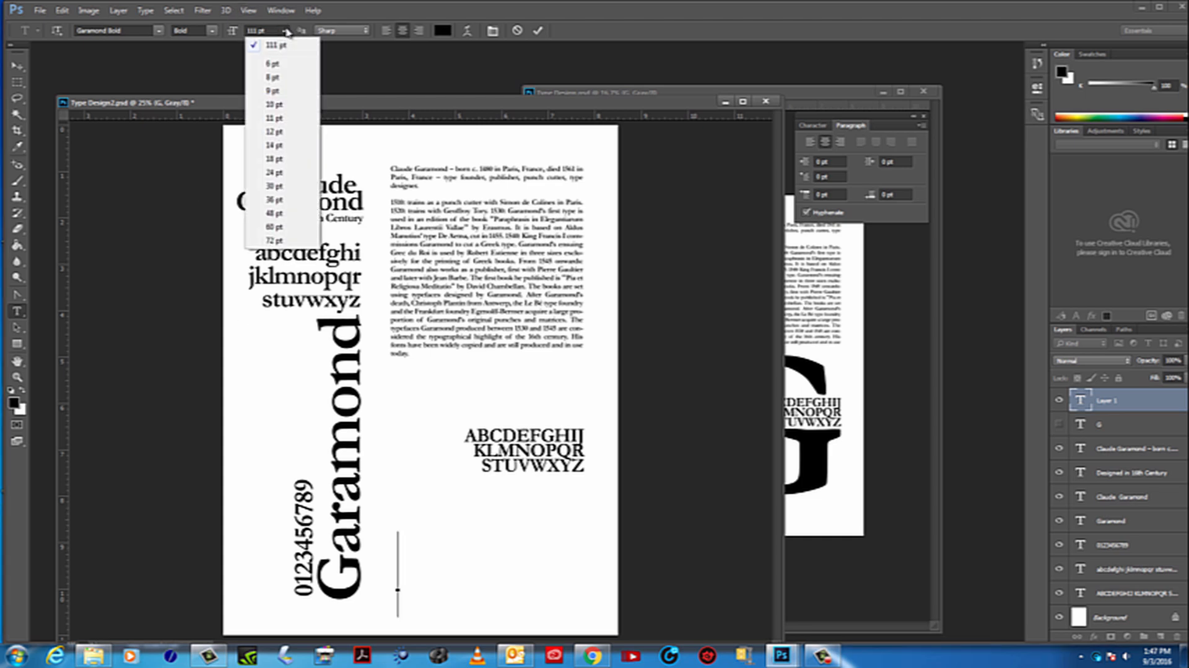
{"action": "left_click", "coordinate": [276, 146]}
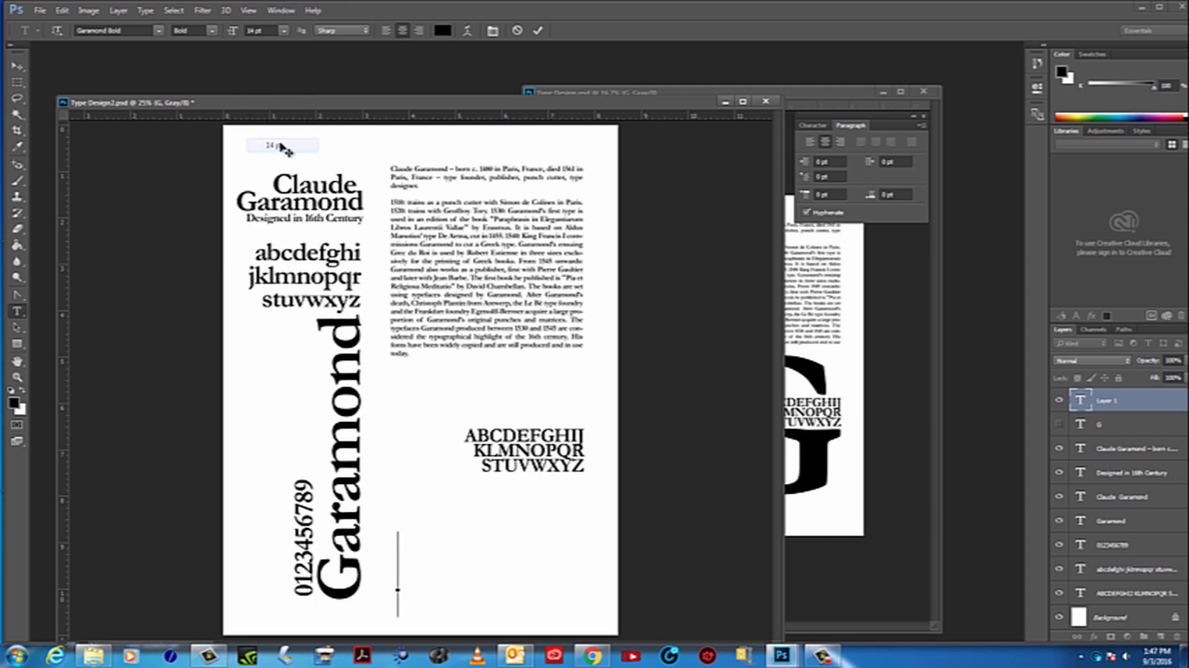
{"action": "left_click", "coordinate": [62, 10]}
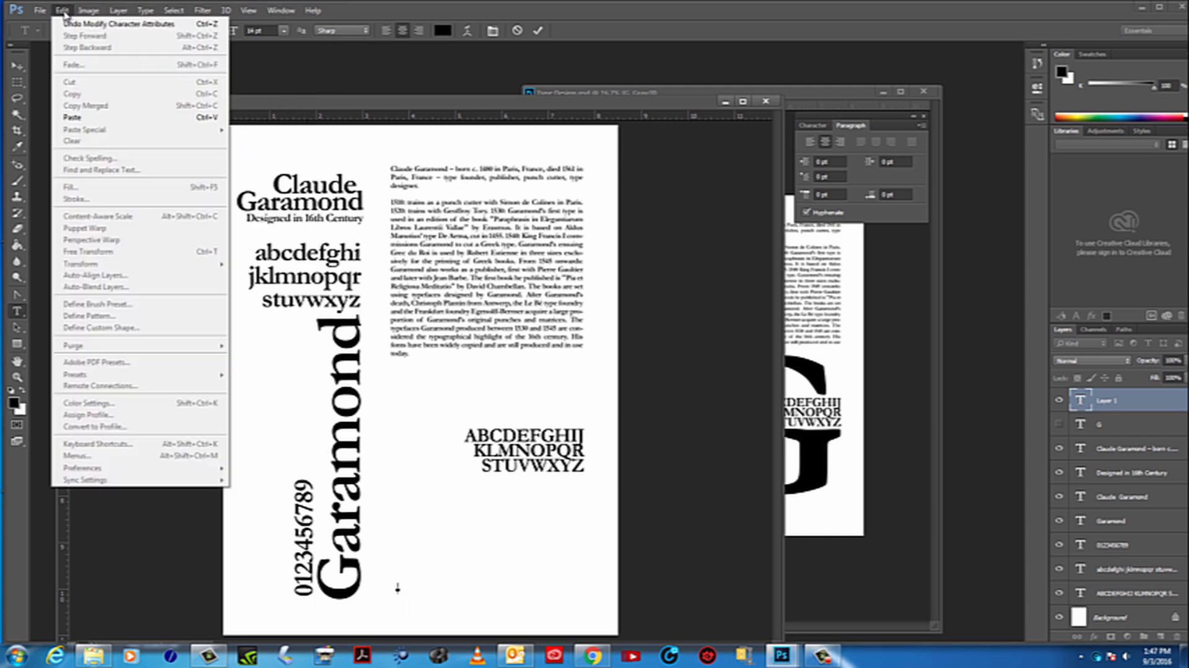
{"action": "left_click", "coordinate": [86, 117]}
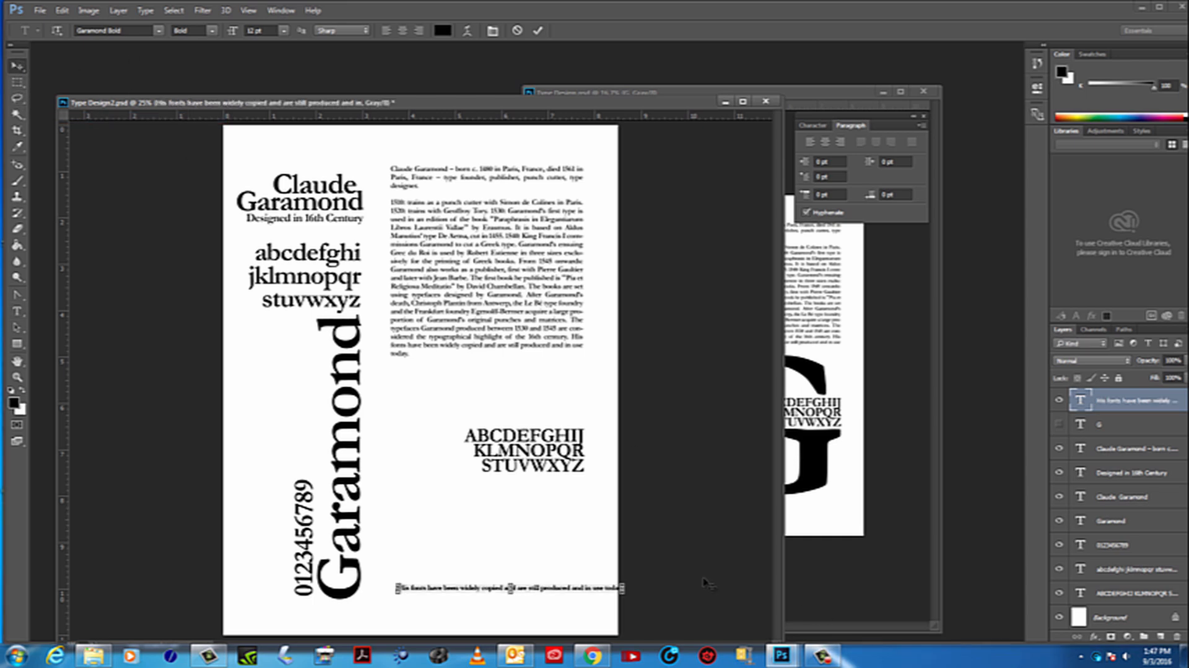
Move the pasted sentence above the Claude Garamond heading and break it into two lines after "copied and"
{"action": "key", "text": "v"}
{"action": "left_click_drag", "start_coordinate": [532, 589], "coordinate": [388, 145]}
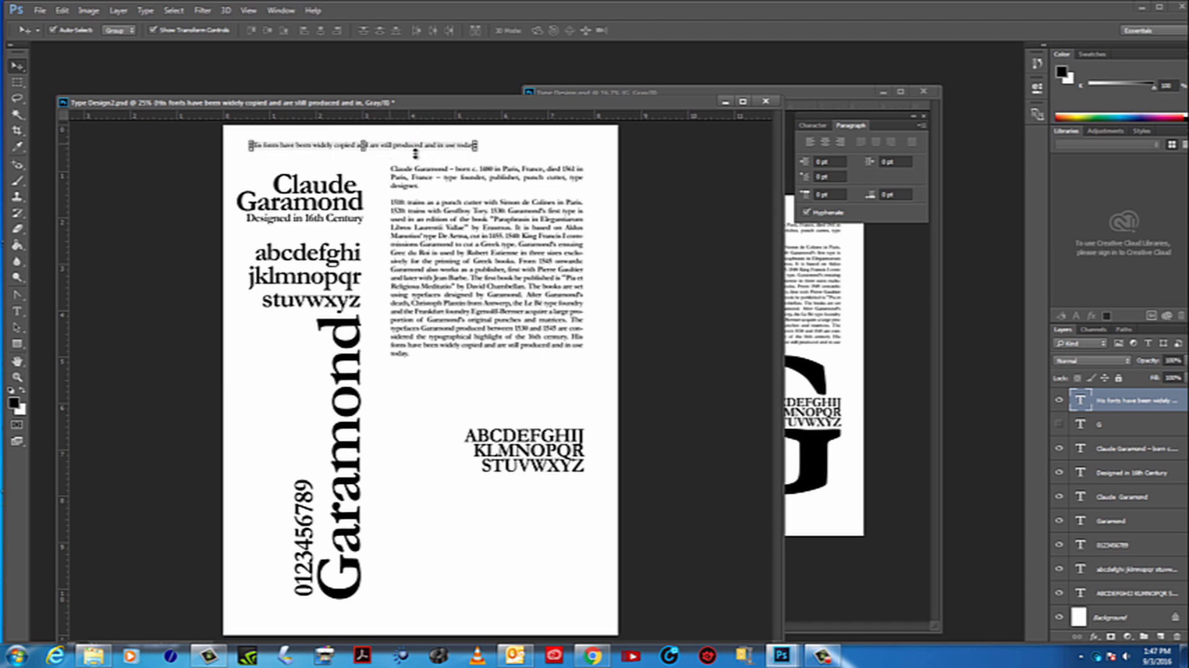
{"action": "left_click", "coordinate": [17, 311]}
{"action": "triple_click", "coordinate": [374, 145]}
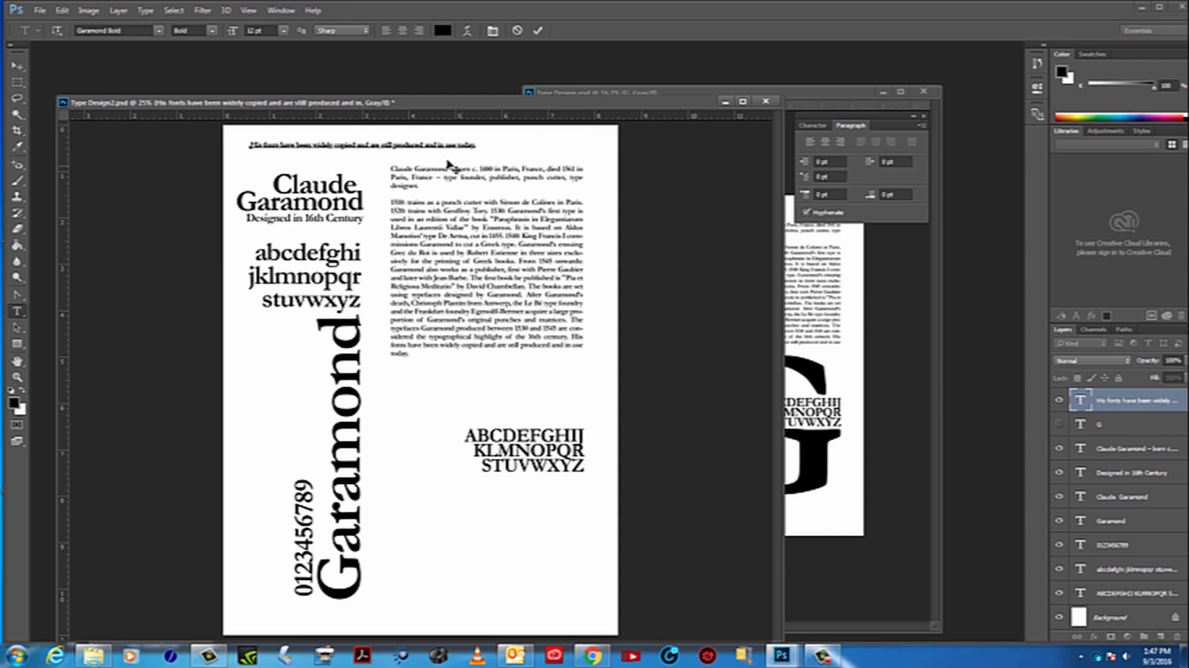
{"action": "key", "text": "Return"}
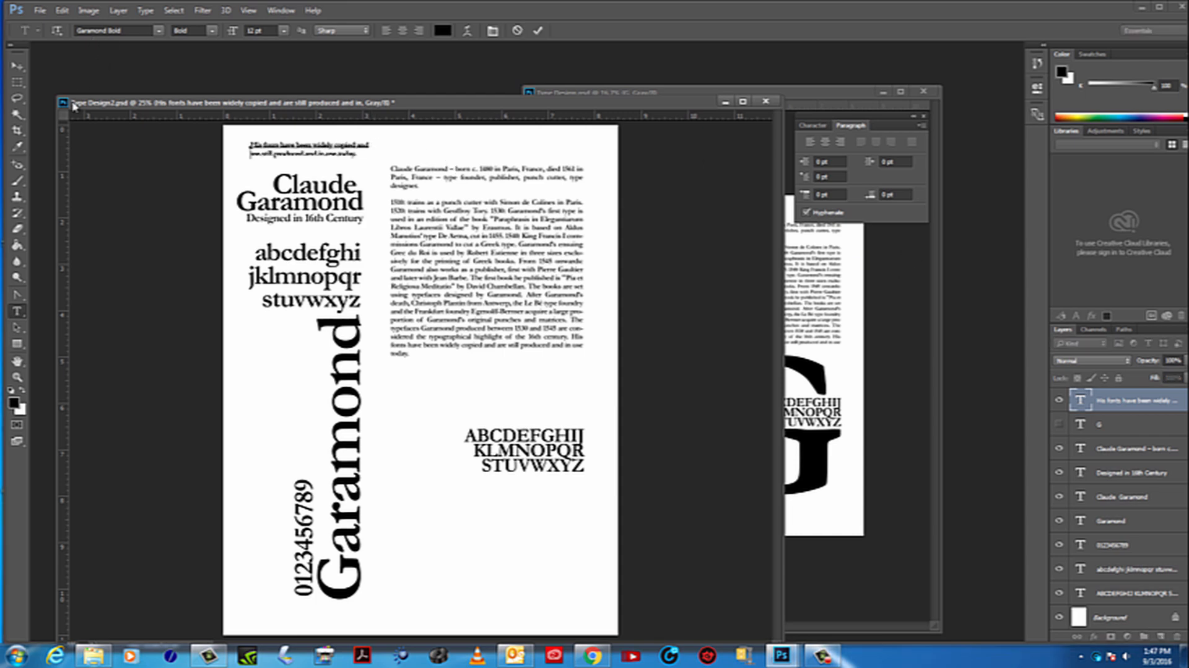
Right-align the two-line sentence and place it directly above the Claude Garamond heading
{"action": "left_click", "coordinate": [17, 66]}
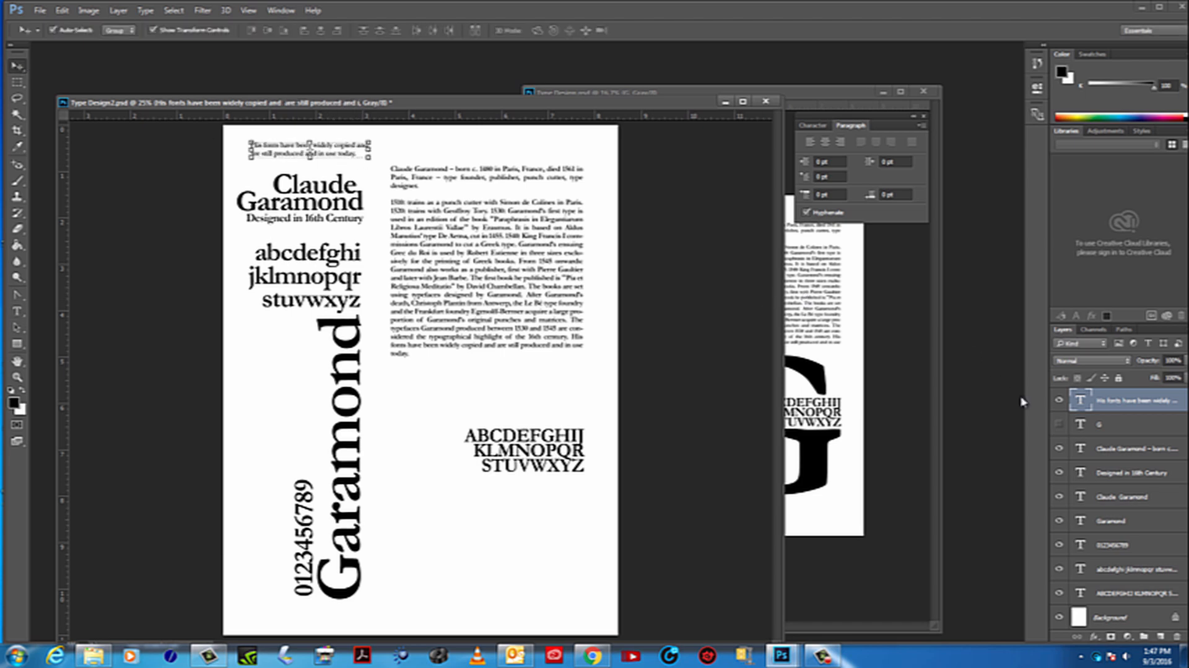
{"action": "left_click", "coordinate": [840, 142]}
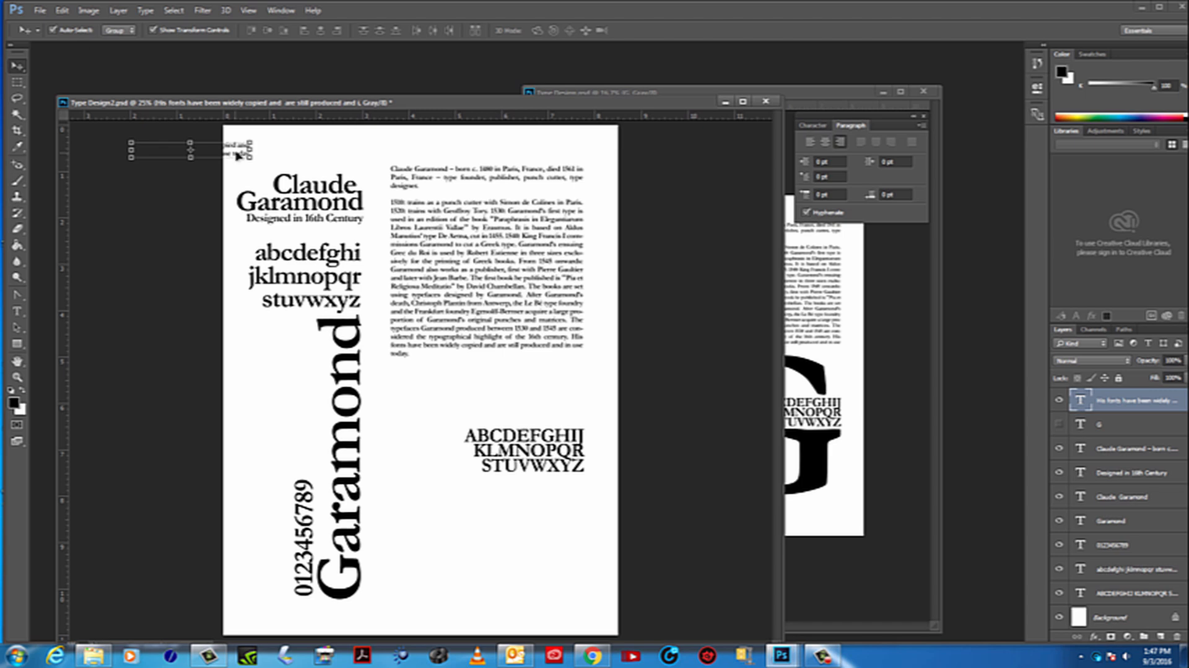
{"action": "left_click_drag", "start_coordinate": [228, 149], "coordinate": [338, 157]}
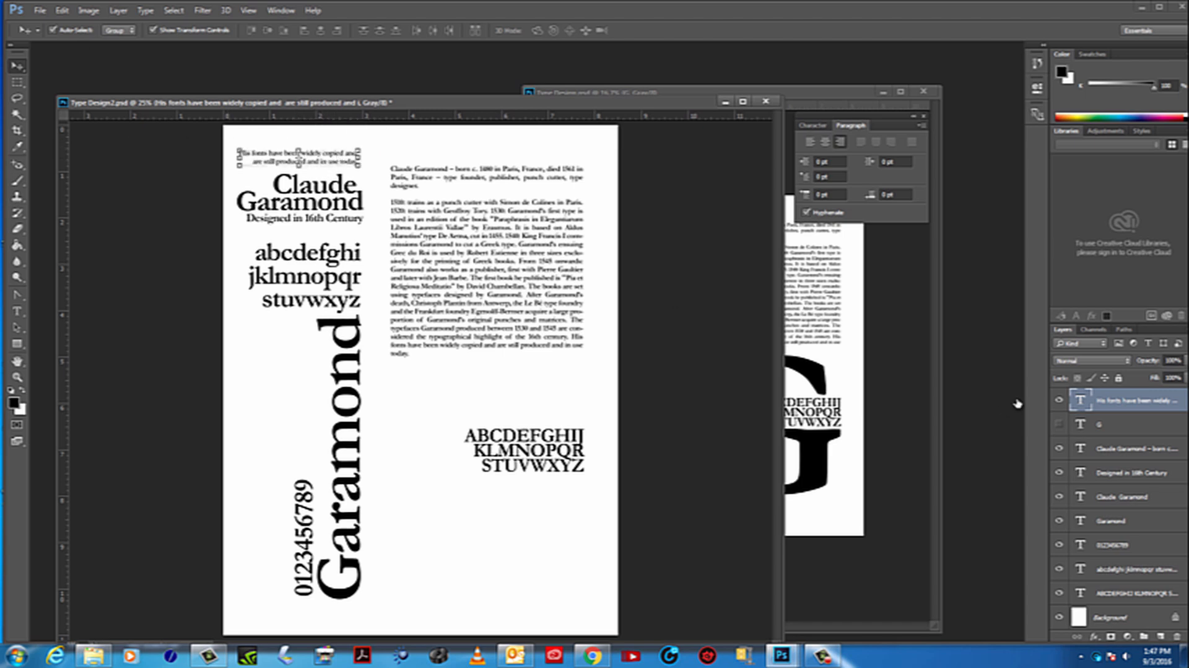
Set the two-line sentence in Garamond Italic at 17 pt and move it below the uppercase alphabet
{"action": "double_click", "coordinate": [1083, 401]}
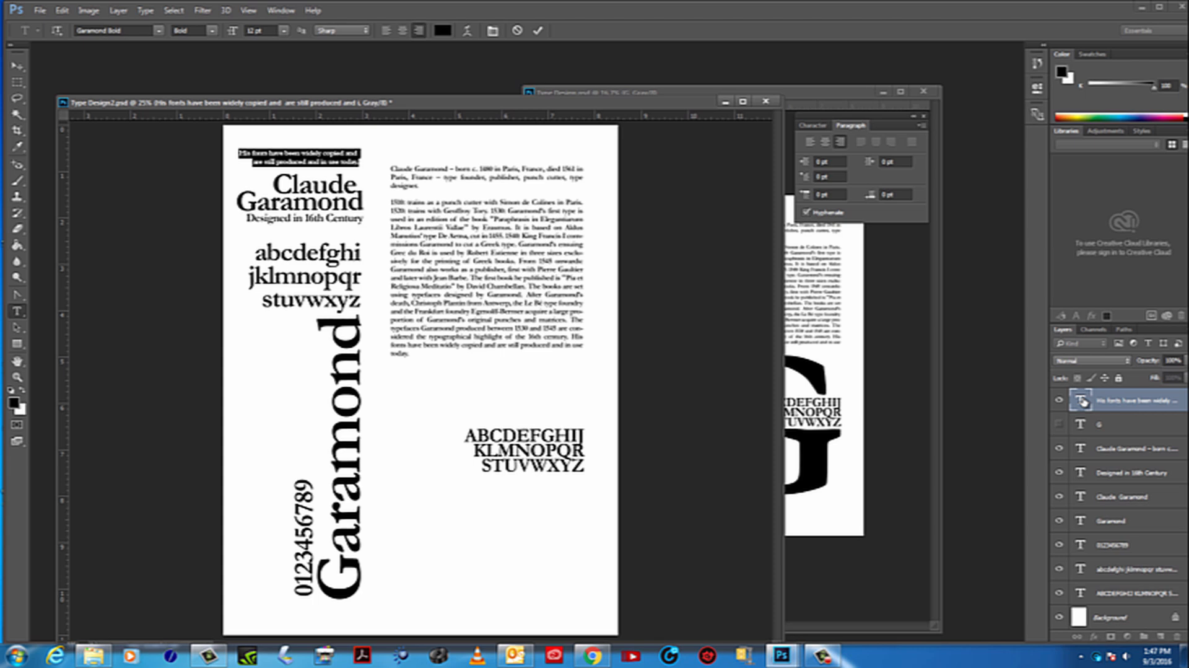
{"action": "left_click", "coordinate": [211, 31]}
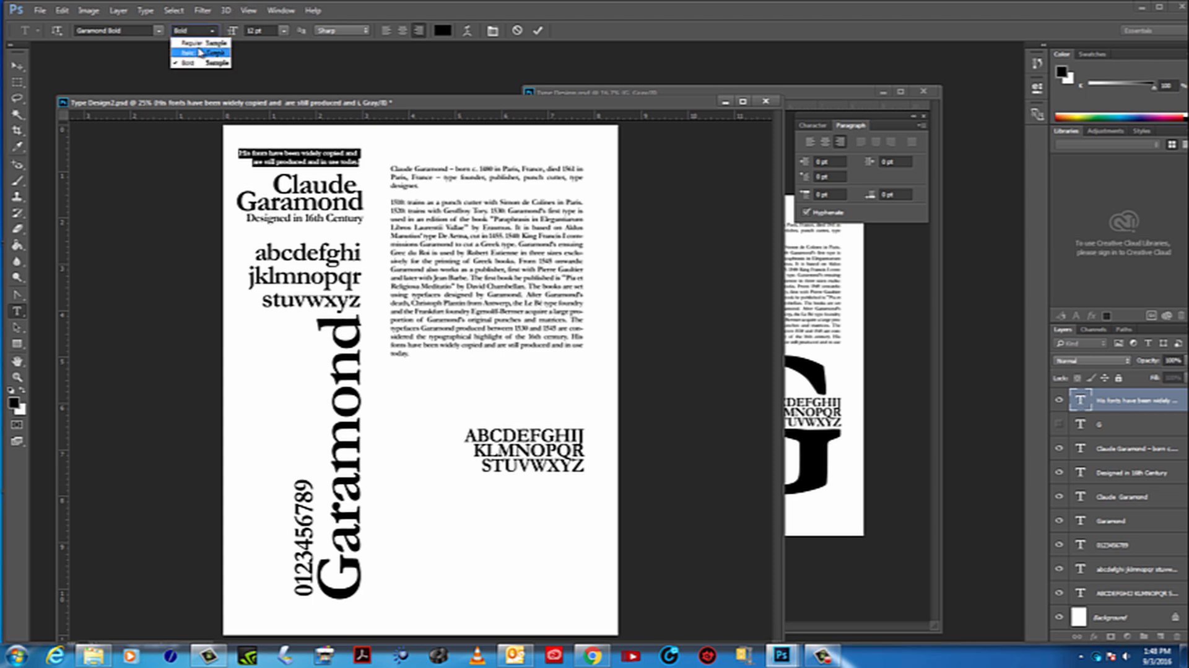
{"action": "left_click", "coordinate": [194, 52]}
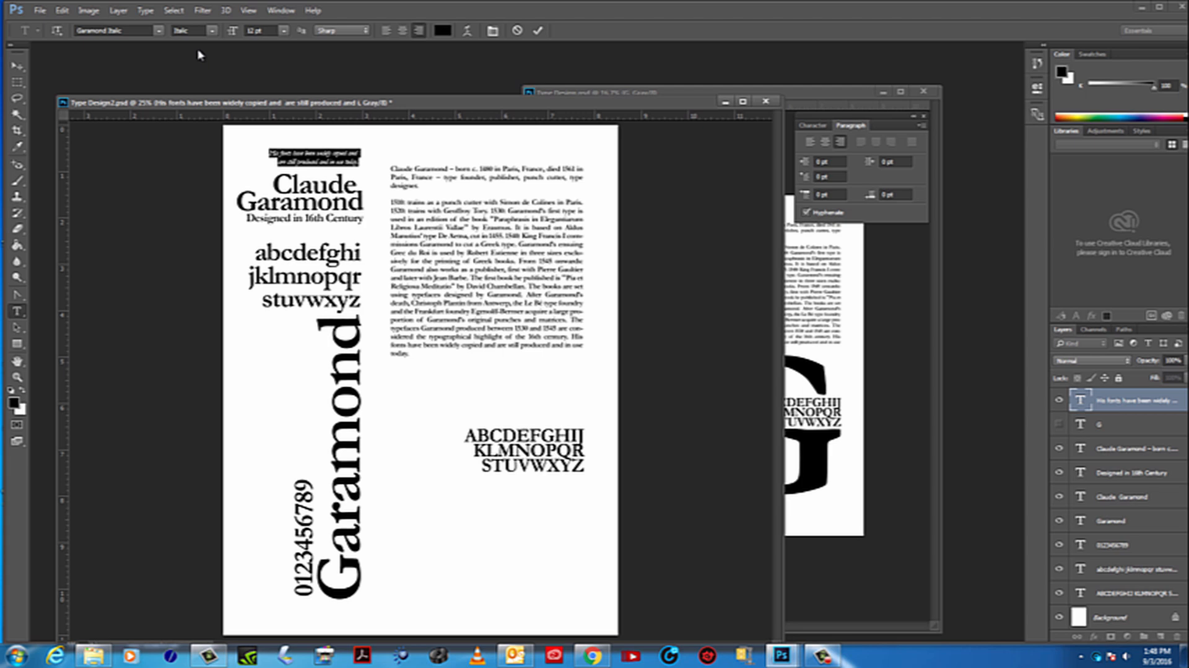
{"action": "left_click", "coordinate": [269, 30]}
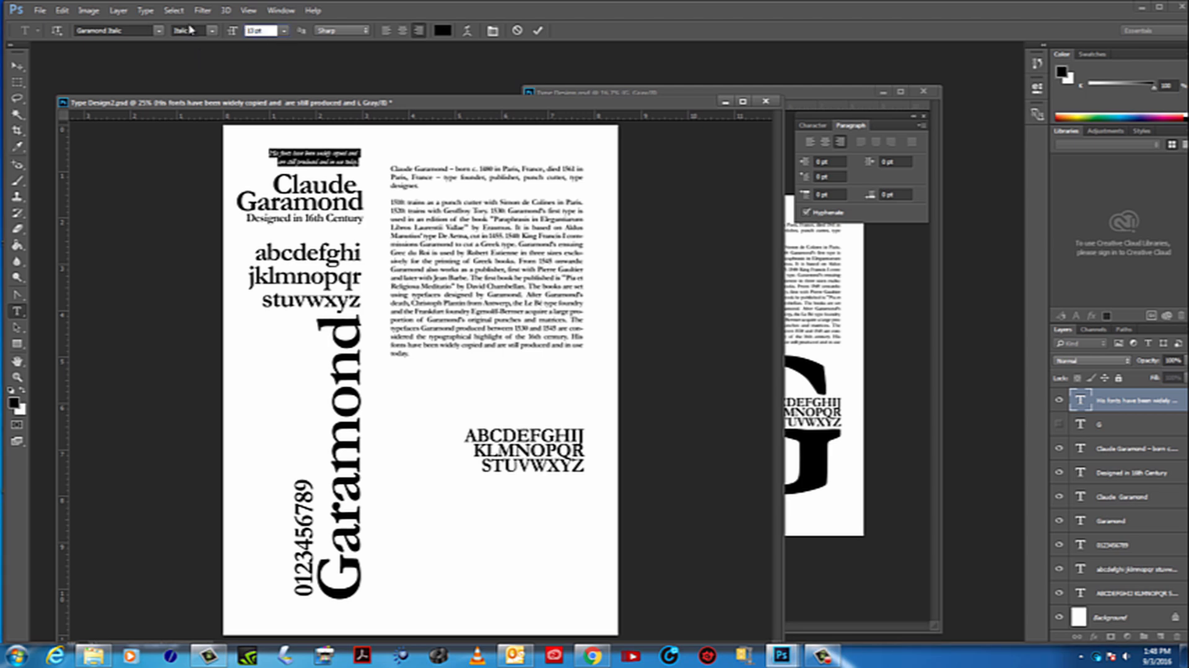
{"action": "key", "text": "Up"}
{"action": "key", "text": "Up"}
{"action": "key", "text": "Up"}
{"action": "key", "text": "Up"}
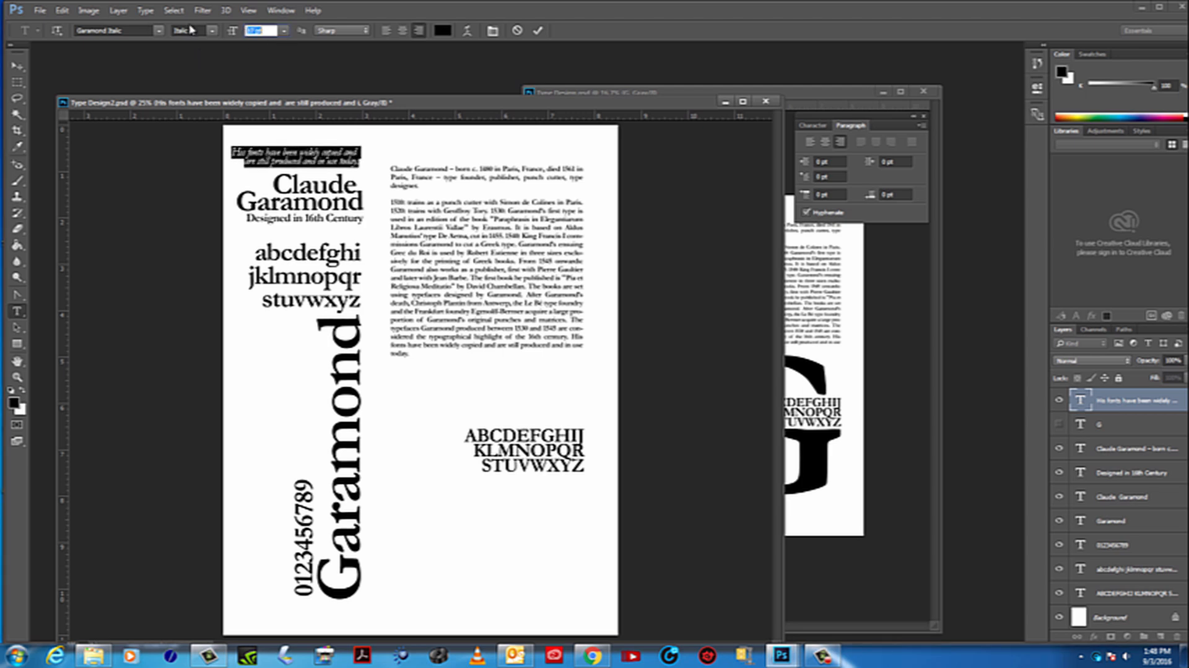
{"action": "left_click", "coordinate": [17, 65]}
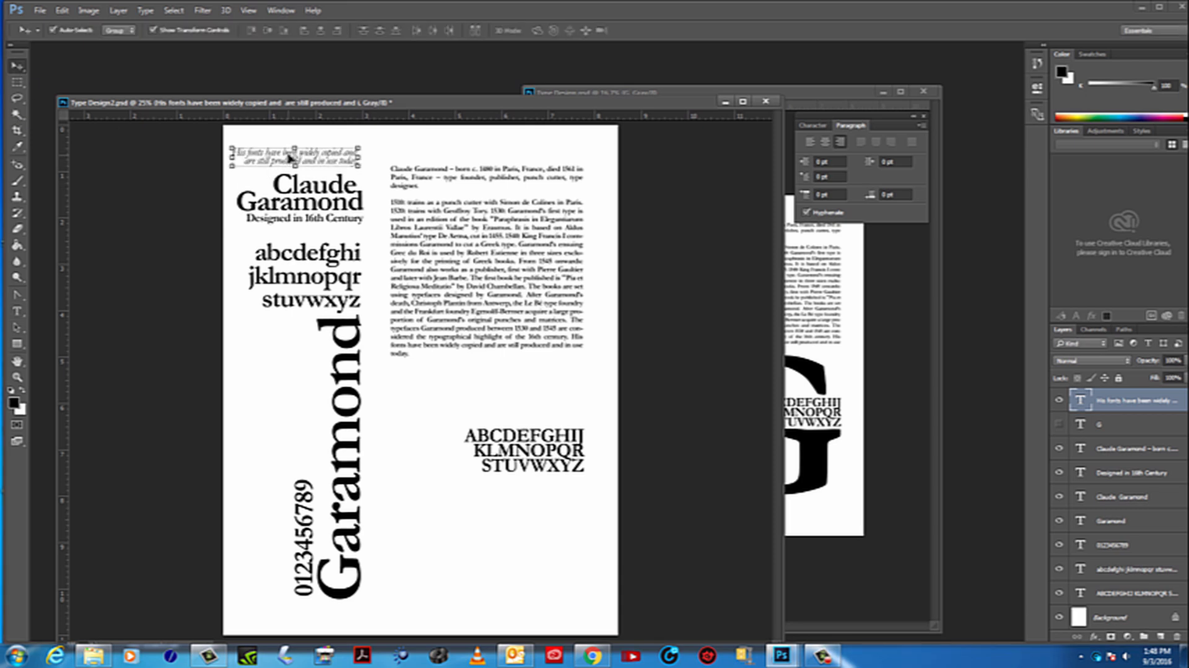
{"action": "left_click_drag", "start_coordinate": [290, 158], "coordinate": [521, 537]}
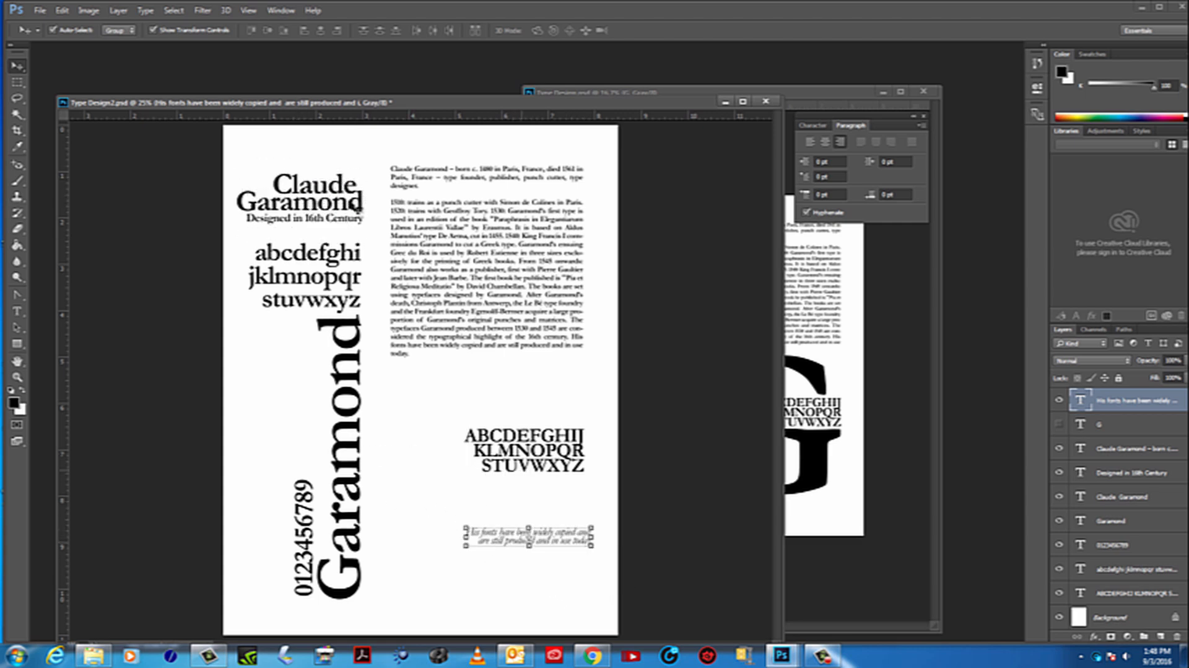
Turn off the transform controls and nudge the Claude Garamond heading and "Designed in 16th Century" line upward together
{"action": "left_click", "coordinate": [309, 206]}
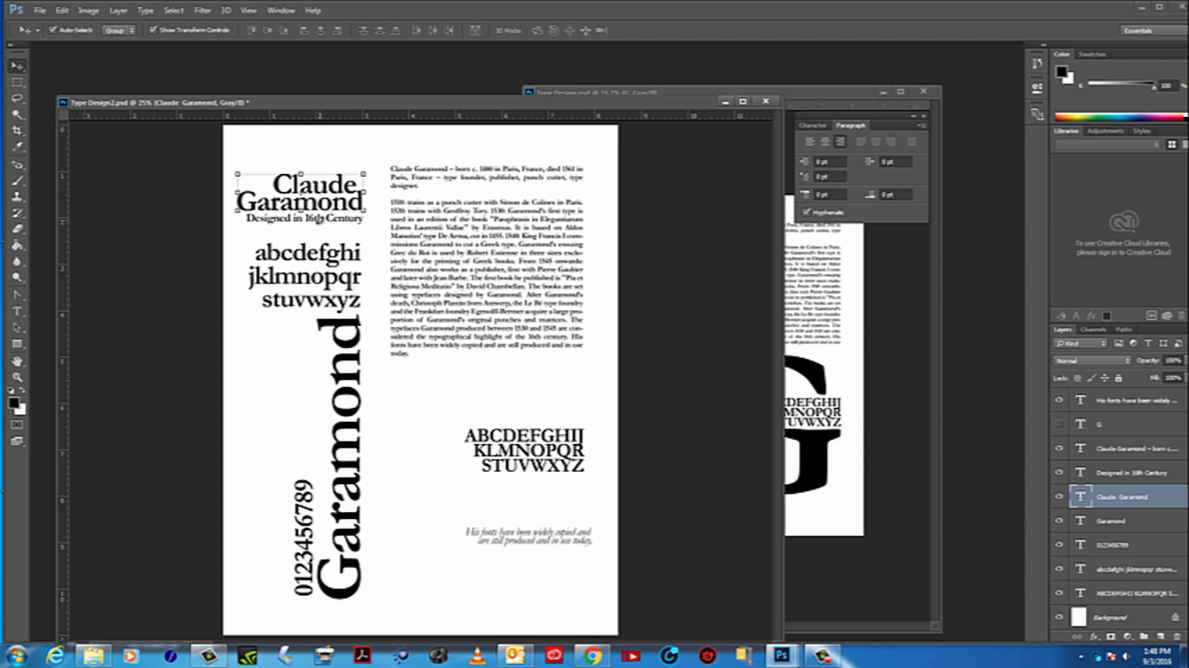
{"action": "left_click", "coordinate": [171, 33]}
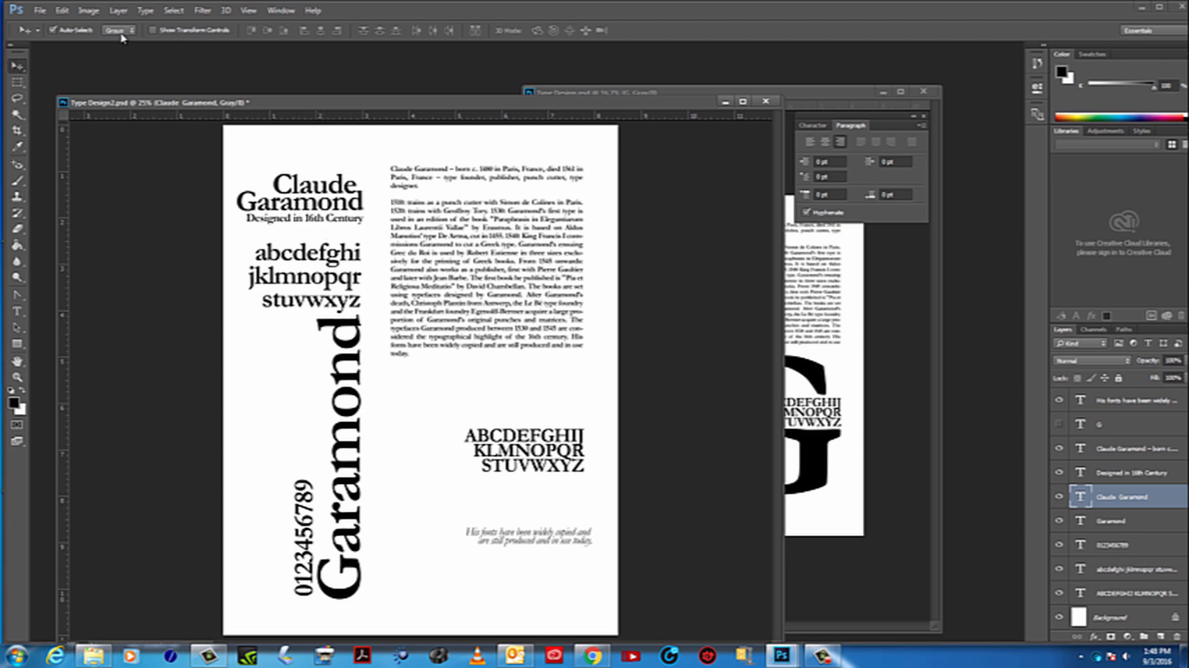
{"action": "left_click", "coordinate": [328, 221], "text": "shift"}
{"action": "left_click", "coordinate": [335, 197], "text": "shift"}
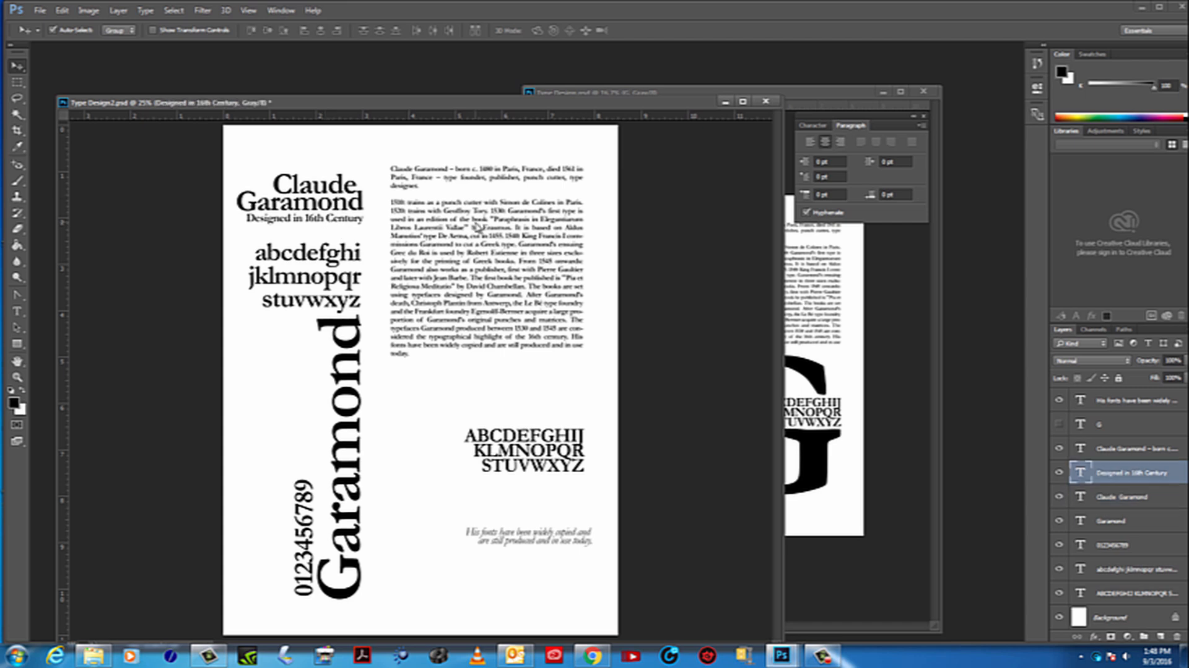
{"action": "key", "text": "shift+Up"}
{"action": "key", "text": "shift+Up"}
{"action": "key", "text": "shift+Up"}
{"action": "key", "text": "shift+Up"}
{"action": "key", "text": "shift+Down"}
{"action": "key", "text": "shift+Down"}
{"action": "key", "text": "shift+Down"}
{"action": "key", "text": "shift+Down"}
{"action": "left_click", "coordinate": [339, 201], "text": "shift"}
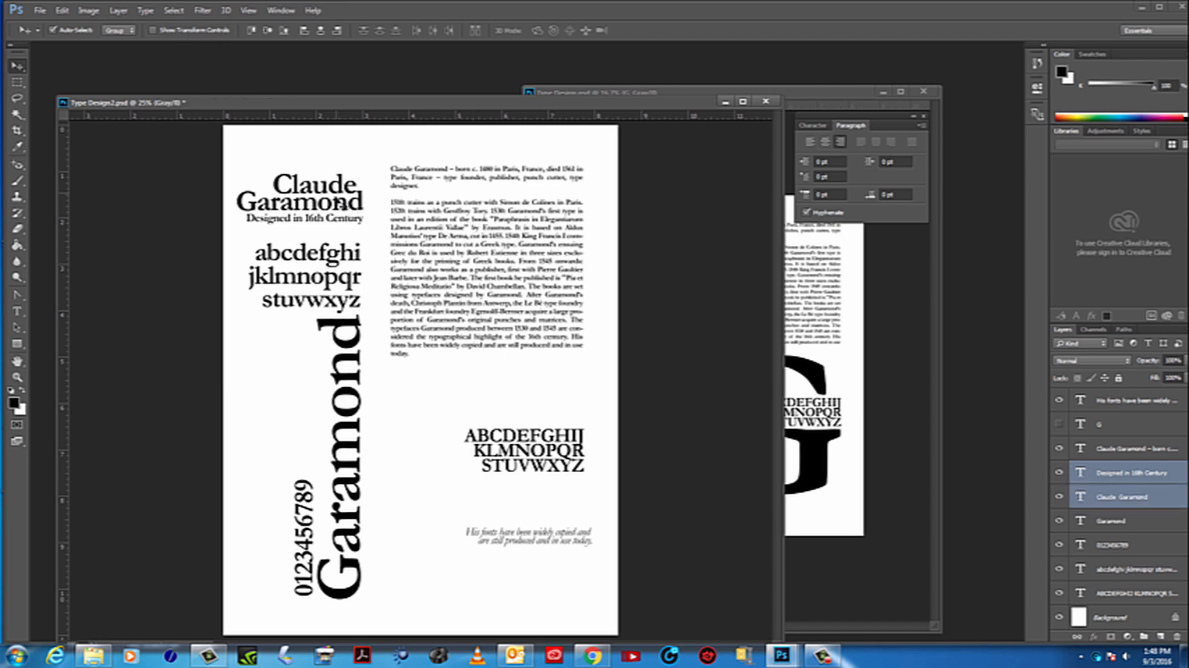
{"action": "key", "text": "shift+Up"}
{"action": "key", "text": "shift+Up"}
{"action": "key", "text": "shift+Up"}
{"action": "key", "text": "shift+Up"}
{"action": "key", "text": "shift+Up"}
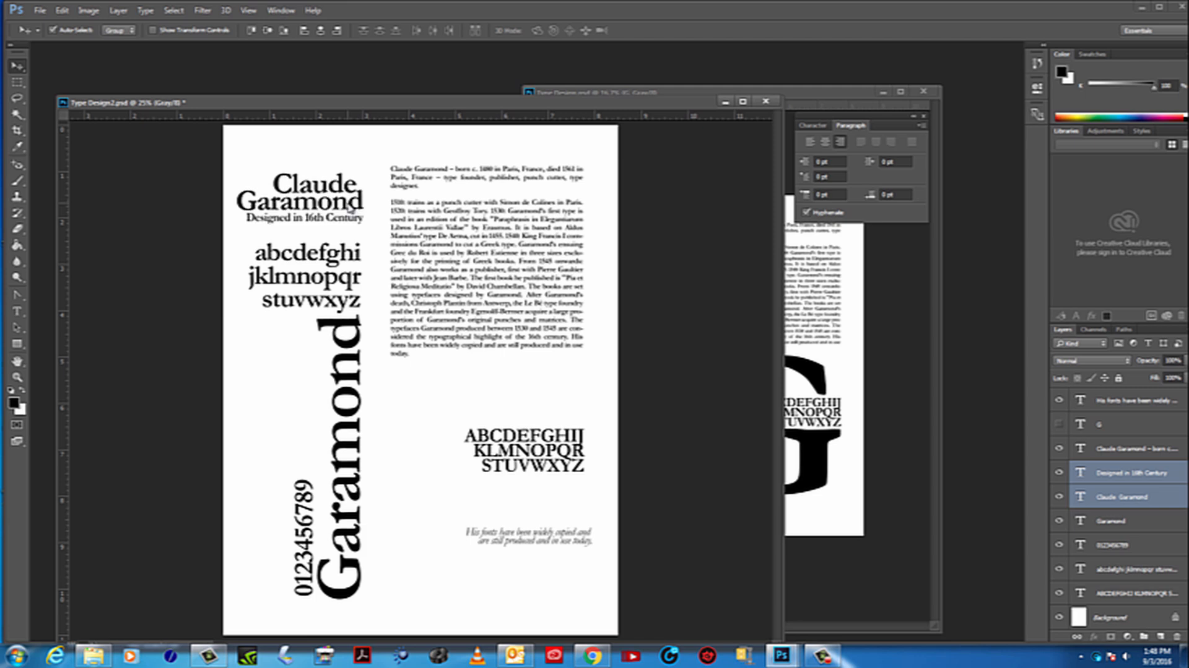
{"action": "key", "text": "shift+Up"}
{"action": "key", "text": "shift+Up"}
{"action": "key", "text": "shift+Up"}
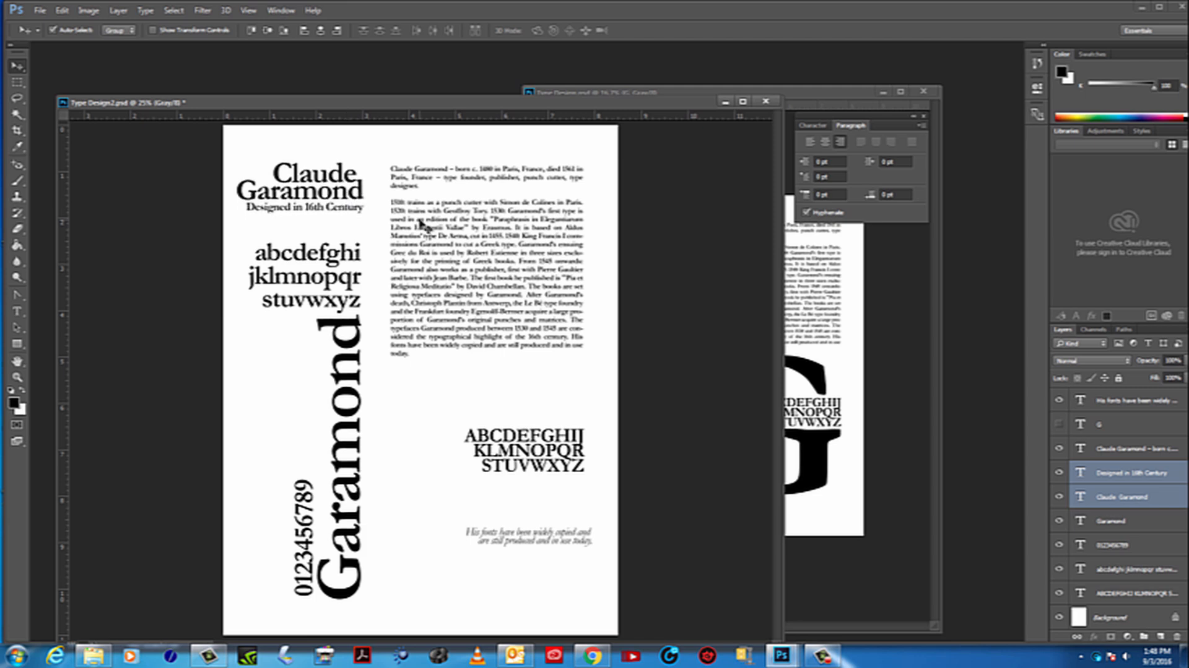
Add a horizontal guide at the top of the Claude Garamond heading and nudge the biography paragraph up toward it
{"action": "left_click_drag", "start_coordinate": [393, 118], "coordinate": [391, 160]}
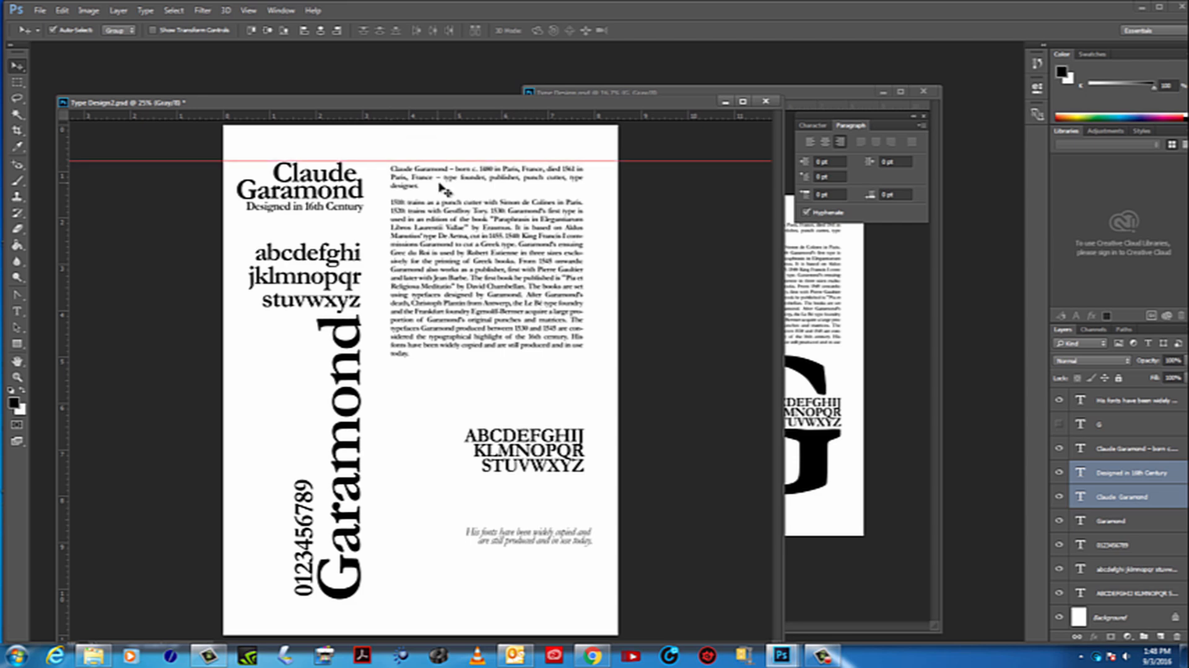
{"action": "left_click", "coordinate": [468, 243]}
{"action": "key", "text": "shift+Up"}
{"action": "key", "text": "shift+Up"}
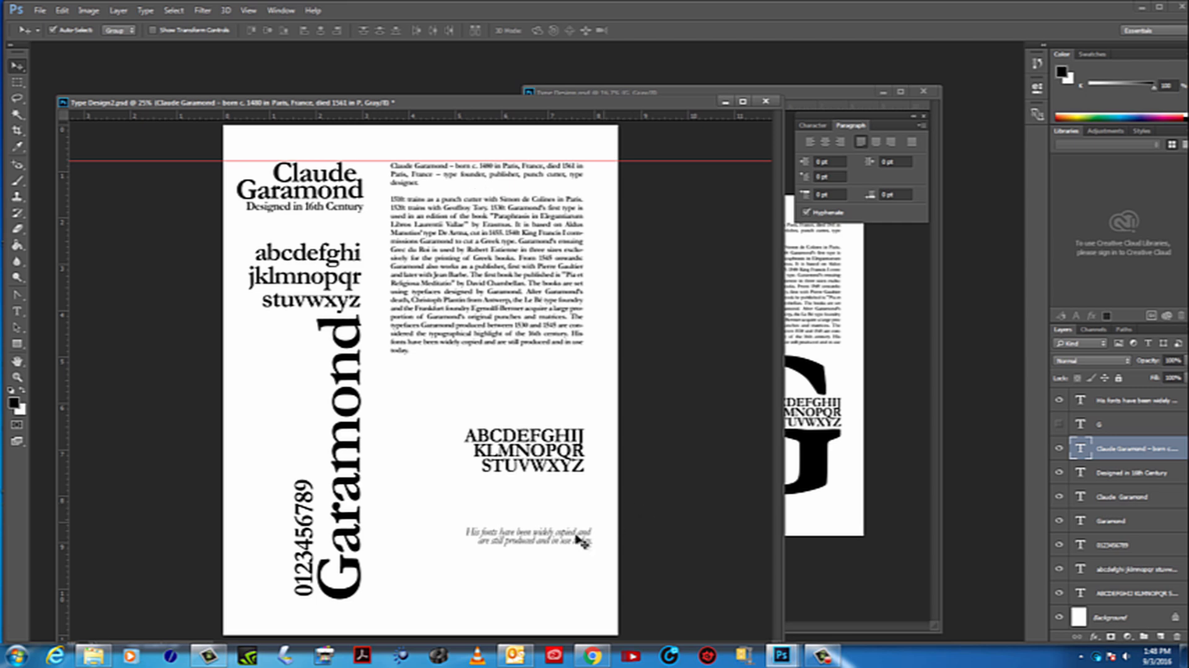
Fit the italic sentence, scaled down, between "Designed in 16th Century" and the lowercase alphabet, and show the G layer again
{"action": "left_click_drag", "start_coordinate": [580, 539], "coordinate": [343, 229]}
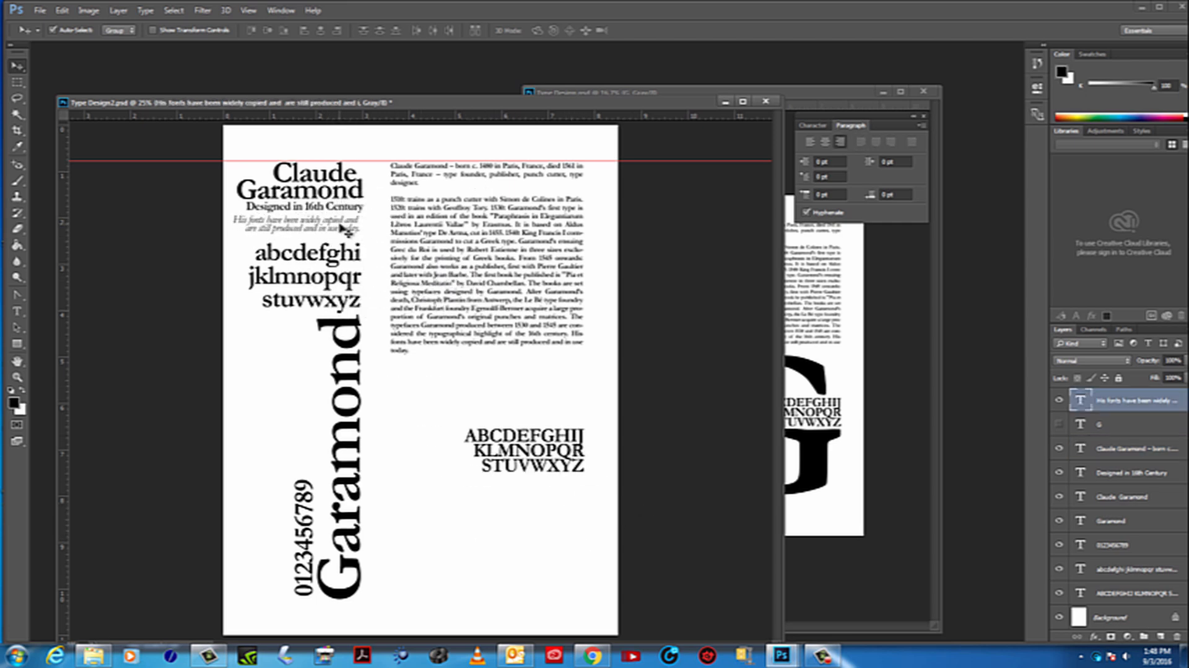
{"action": "left_click", "coordinate": [182, 32]}
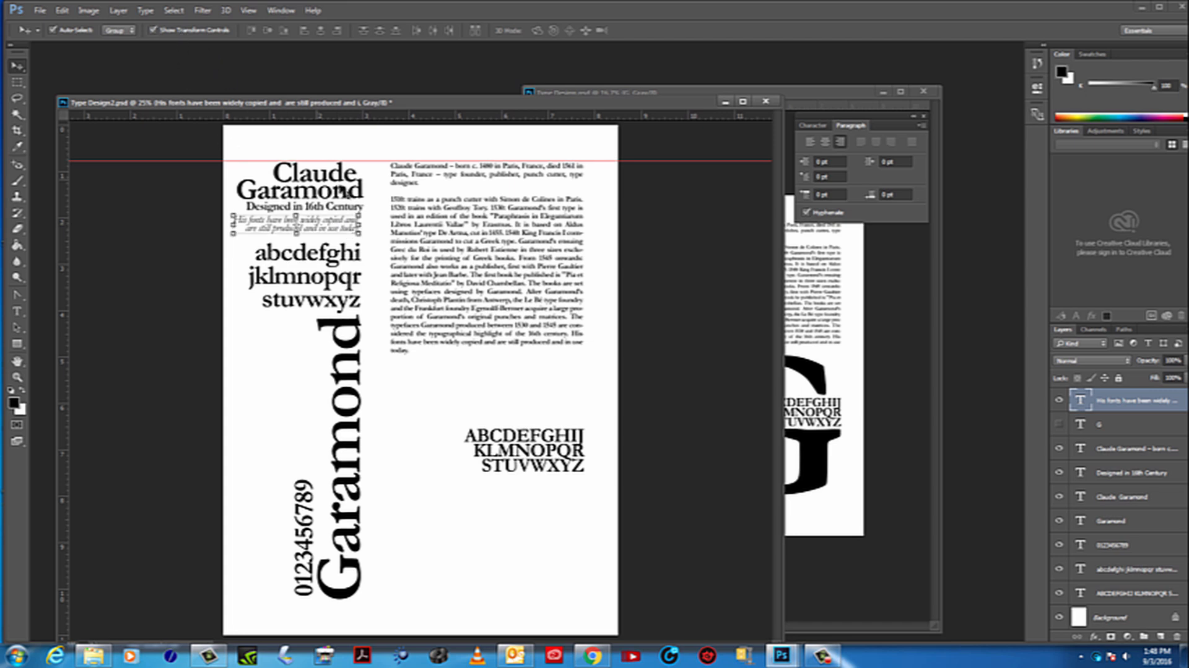
{"action": "mouse_move", "coordinate": [360, 236]}
{"action": "left_mouse_down"}
{"action": "mouse_move", "coordinate": [371, 238]}
{"action": "mouse_move", "coordinate": [346, 233]}
{"action": "left_mouse_up"}
{"action": "left_click_drag", "start_coordinate": [337, 231], "coordinate": [341, 234]}
{"action": "key", "text": "Return"}
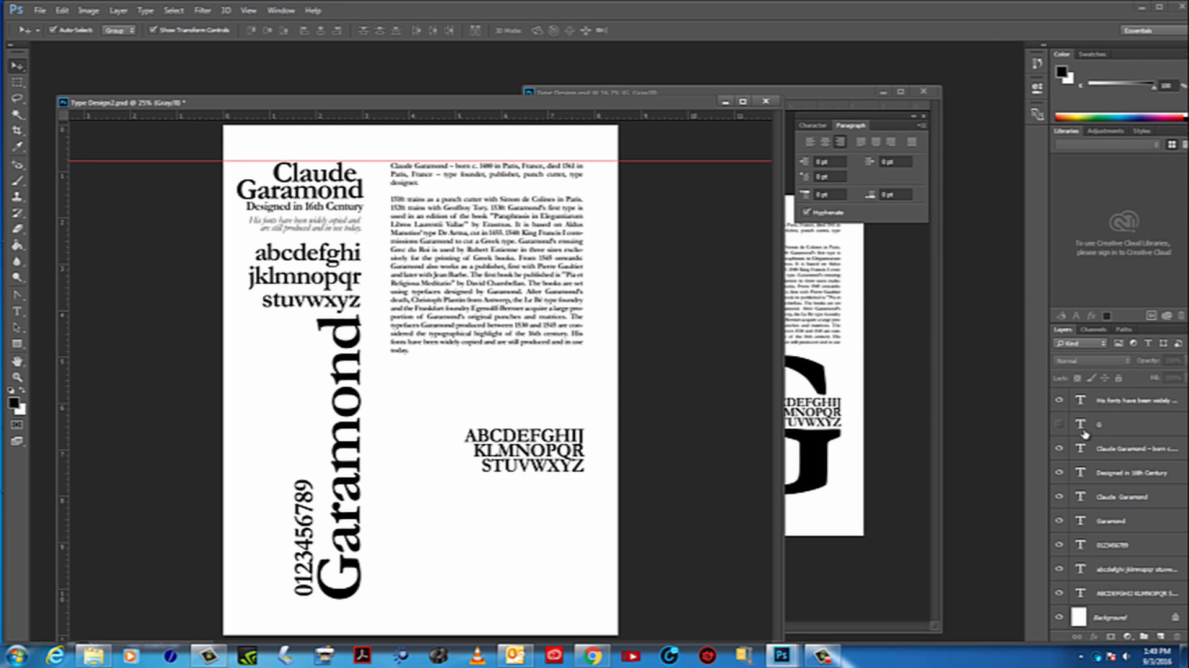
{"action": "left_click", "coordinate": [1059, 424]}
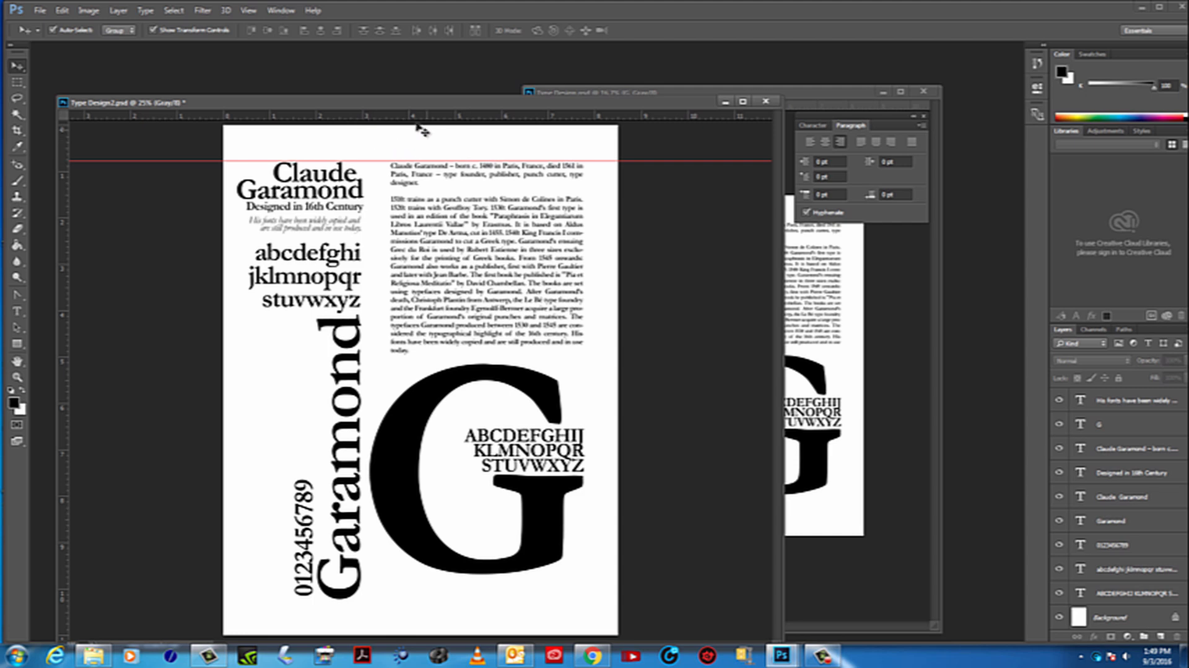
Add a horizontal guide near the page's lower edge and remove the guide above the Claude Garamond heading
{"action": "left_click_drag", "start_coordinate": [414, 123], "coordinate": [500, 599]}
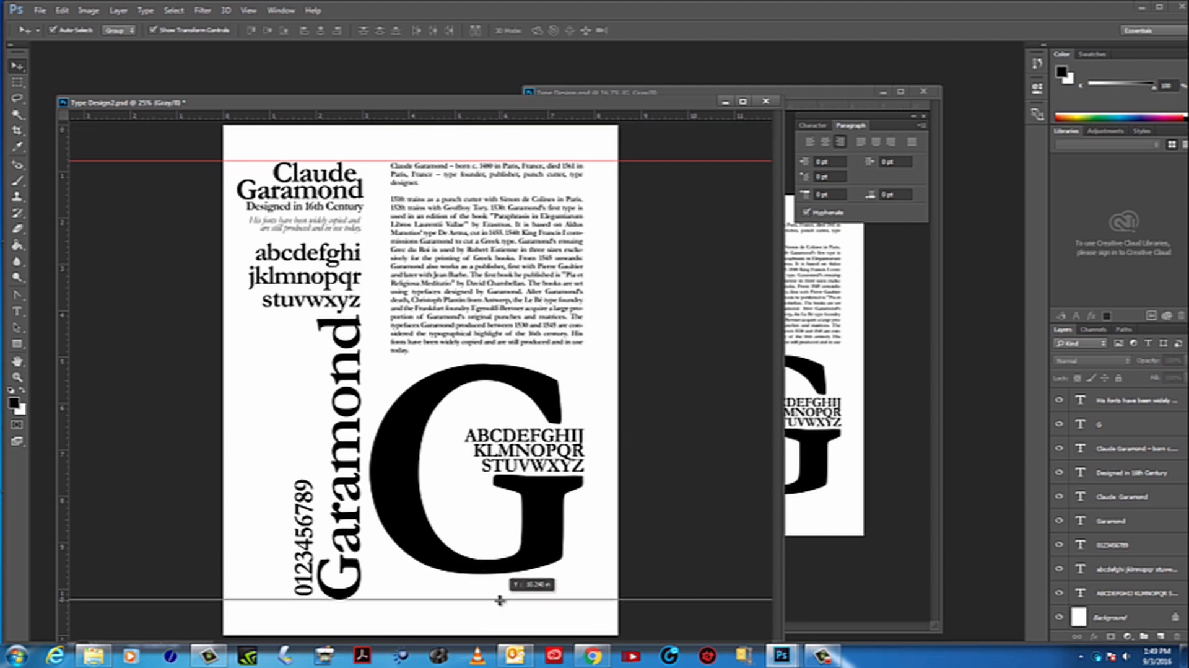
{"action": "left_click_drag", "start_coordinate": [500, 599], "coordinate": [517, 628]}
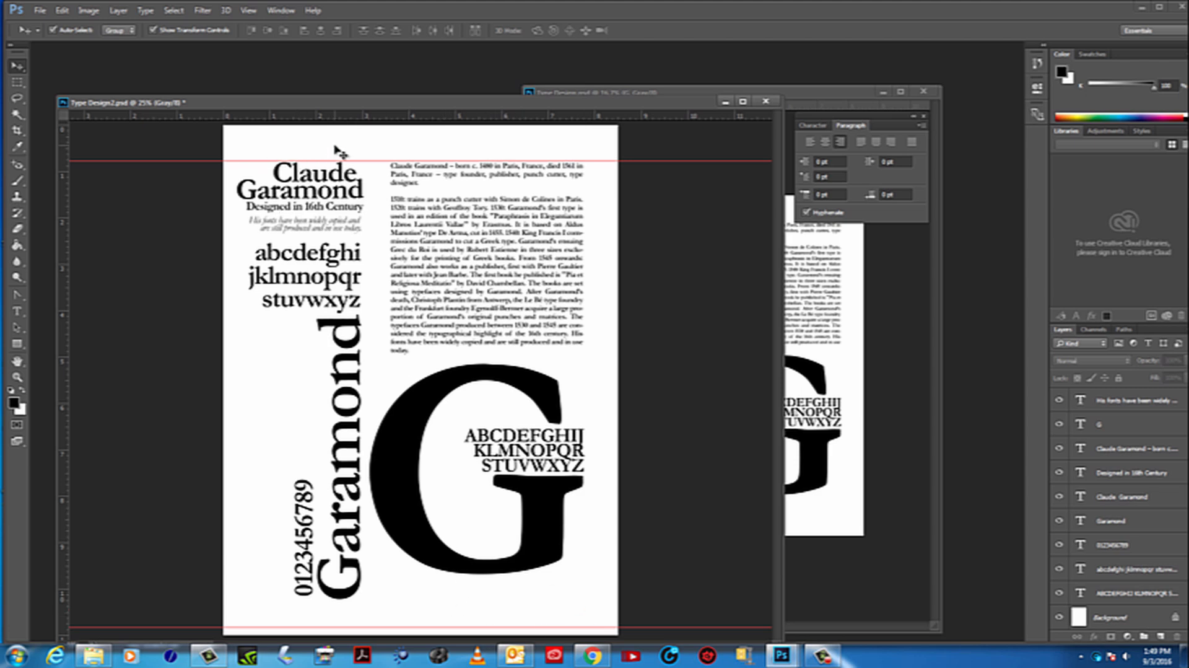
{"action": "left_click_drag", "start_coordinate": [667, 161], "coordinate": [665, 103]}
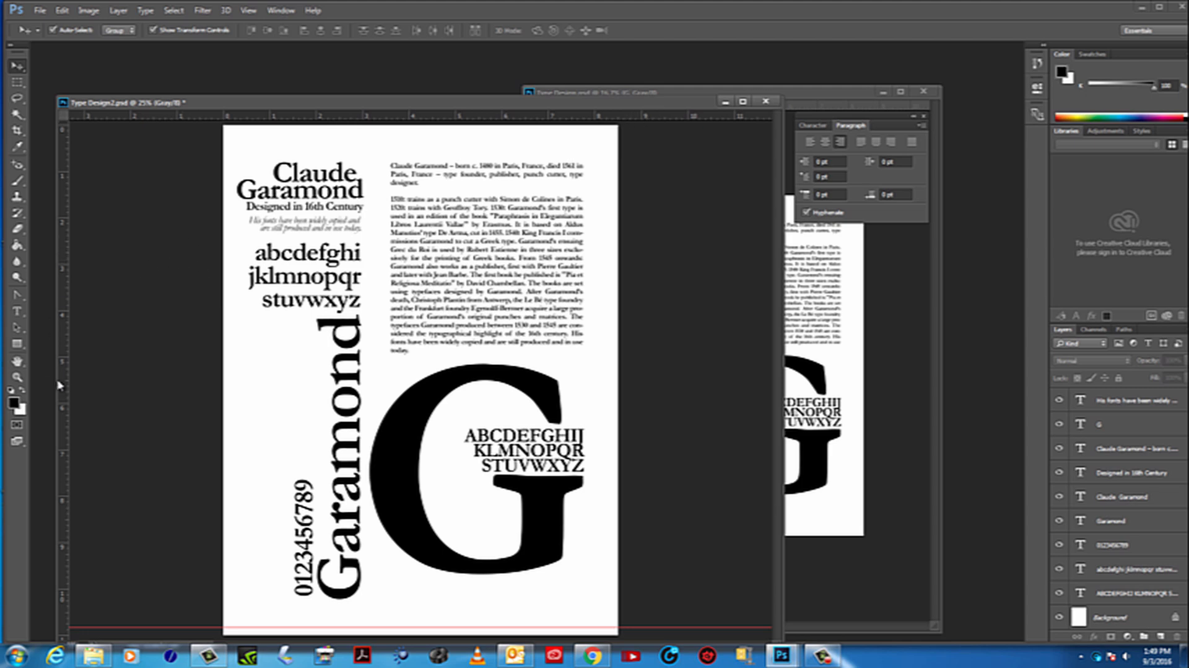
Nudge the large G and the uppercase alphabet slightly down together, away from the biography paragraph
{"action": "left_click", "coordinate": [17, 376]}
{"action": "left_click", "coordinate": [385, 415]}
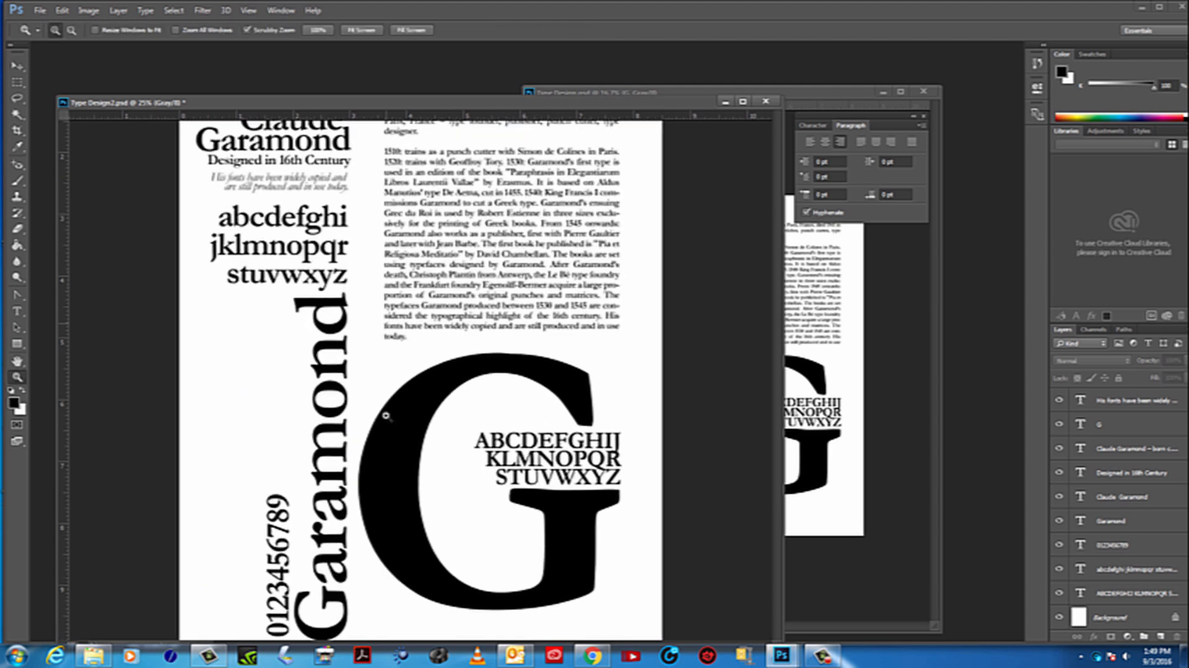
{"action": "left_click", "coordinate": [386, 412], "text": "alt"}
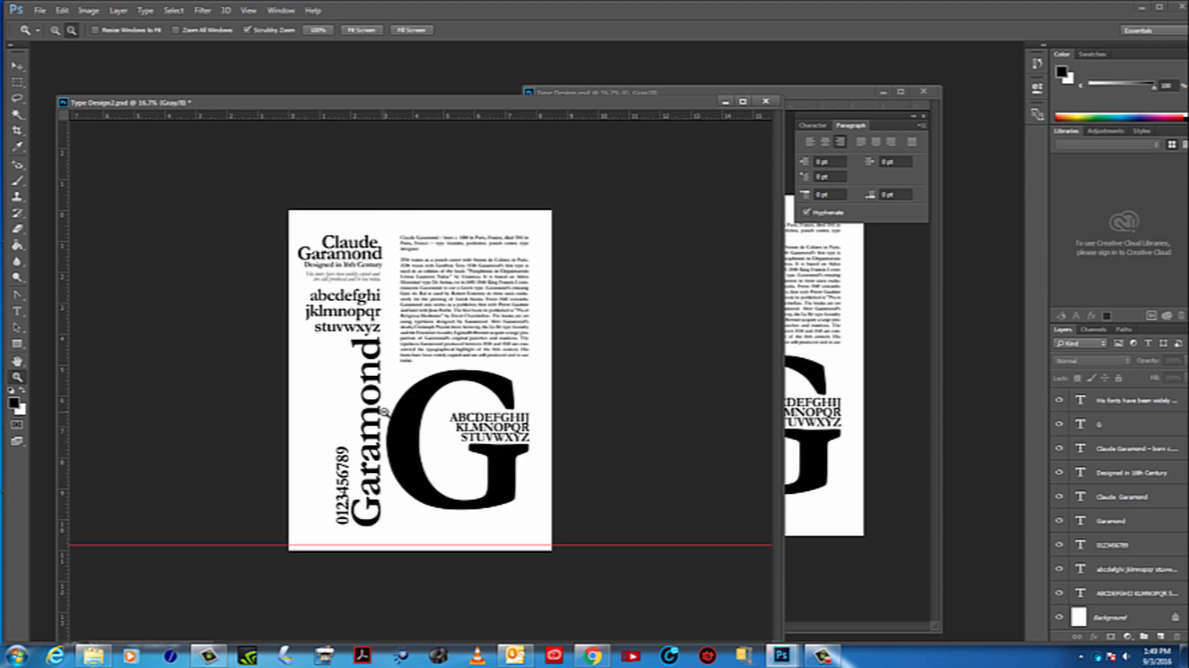
{"action": "left_click", "coordinate": [385, 413], "text": "alt"}
{"action": "left_click", "coordinate": [384, 412]}
{"action": "left_click", "coordinate": [17, 65]}
{"action": "left_click_drag", "start_coordinate": [520, 512], "coordinate": [437, 347]}
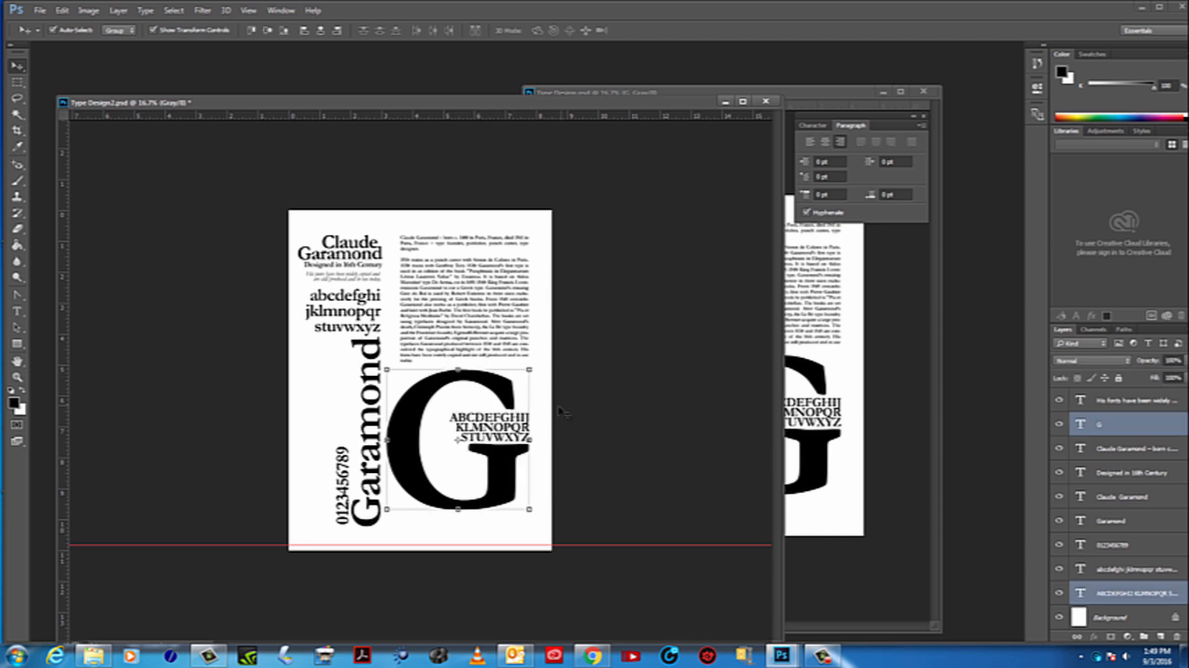
{"action": "key", "text": "shift+Down"}
{"action": "key", "text": "shift+Down"}
{"action": "key", "text": "shift+Down"}
{"action": "key", "text": "shift+Down"}
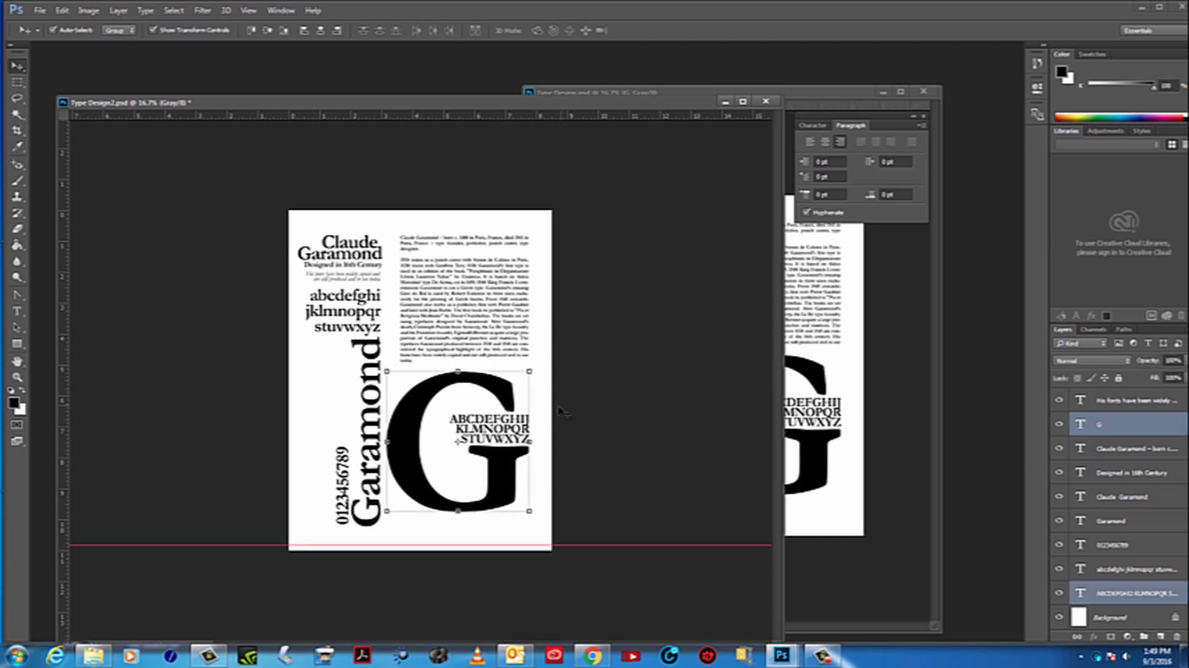
{"action": "key", "text": "shift+Down"}
{"action": "key", "text": "shift+Down"}
{"action": "key", "text": "shift+Down"}
{"action": "key", "text": "shift+Down"}
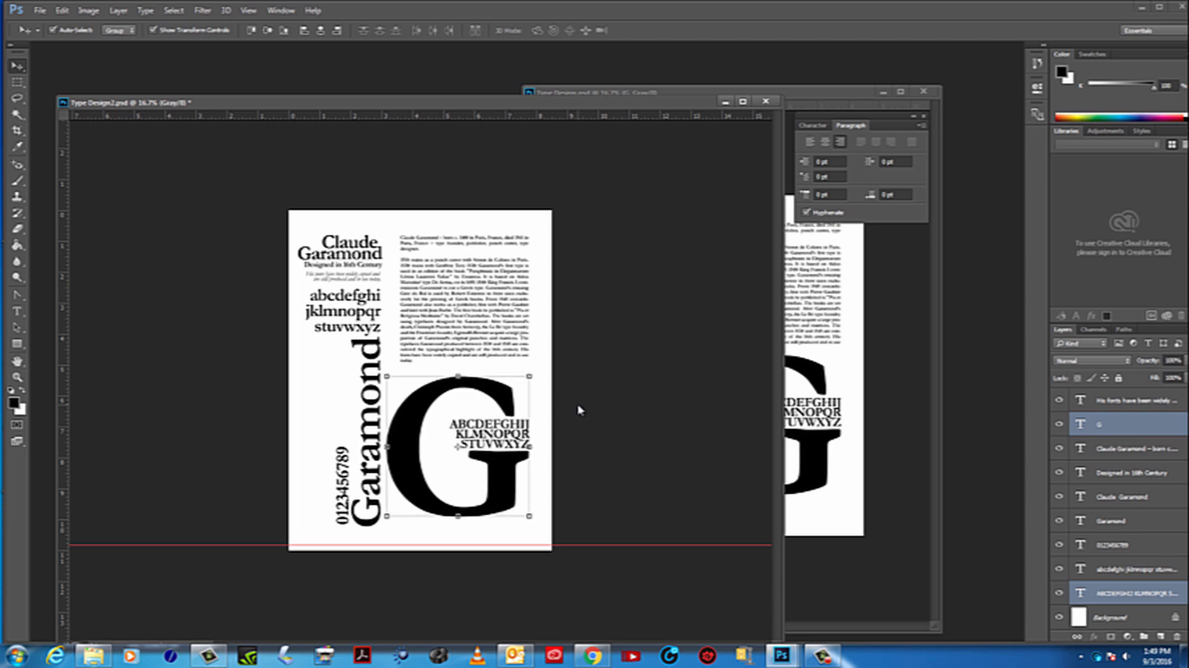
{"action": "key", "text": "shift+Up"}
{"action": "key", "text": "shift+Up"}
{"action": "key", "text": "shift+Up"}
{"action": "left_click", "coordinate": [598, 407]}
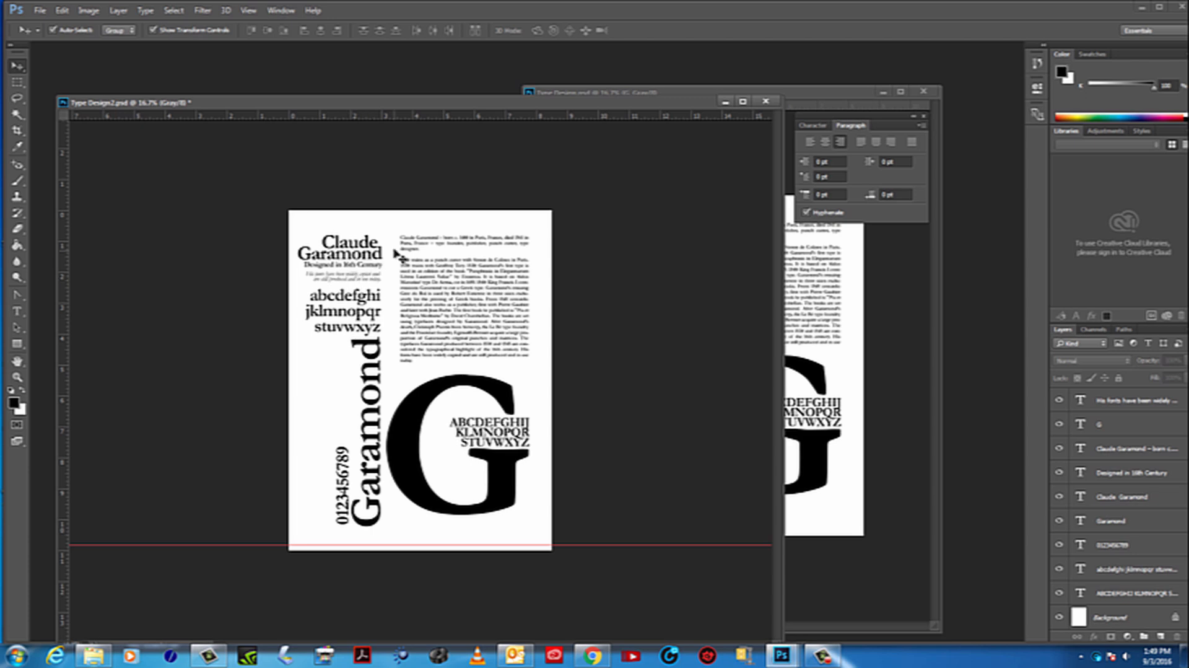
Save the poster, and save another version of it as Type Design3 in Photoshop format on the Desktop
{"action": "left_click", "coordinate": [17, 377]}
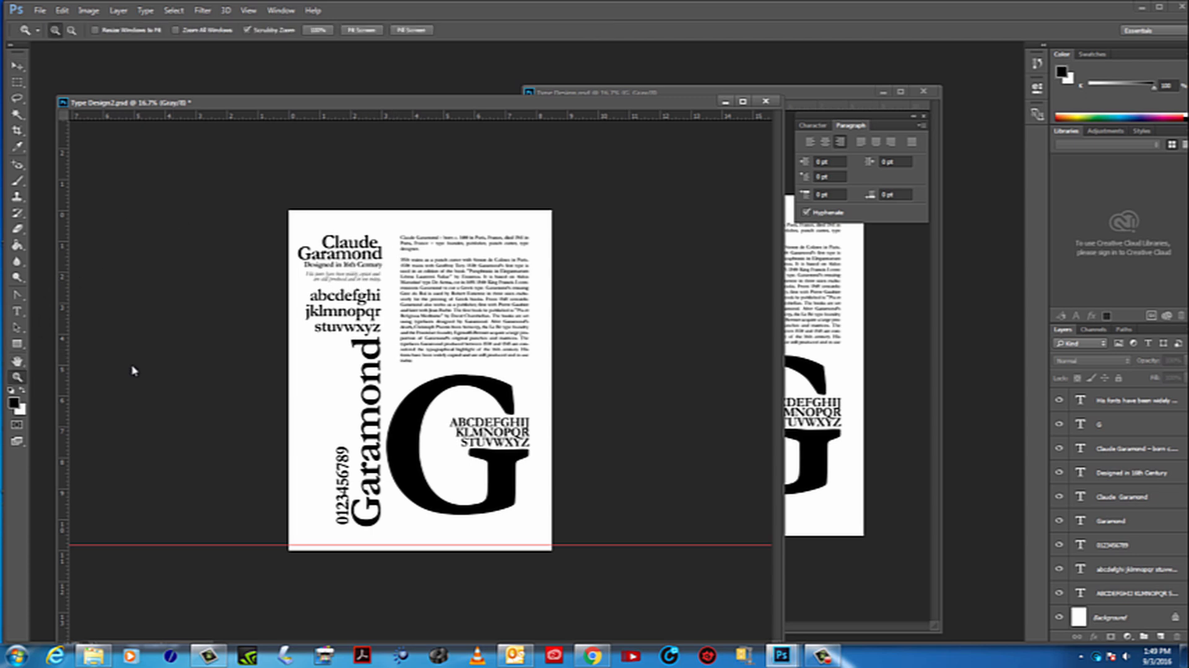
{"action": "left_click", "coordinate": [407, 315]}
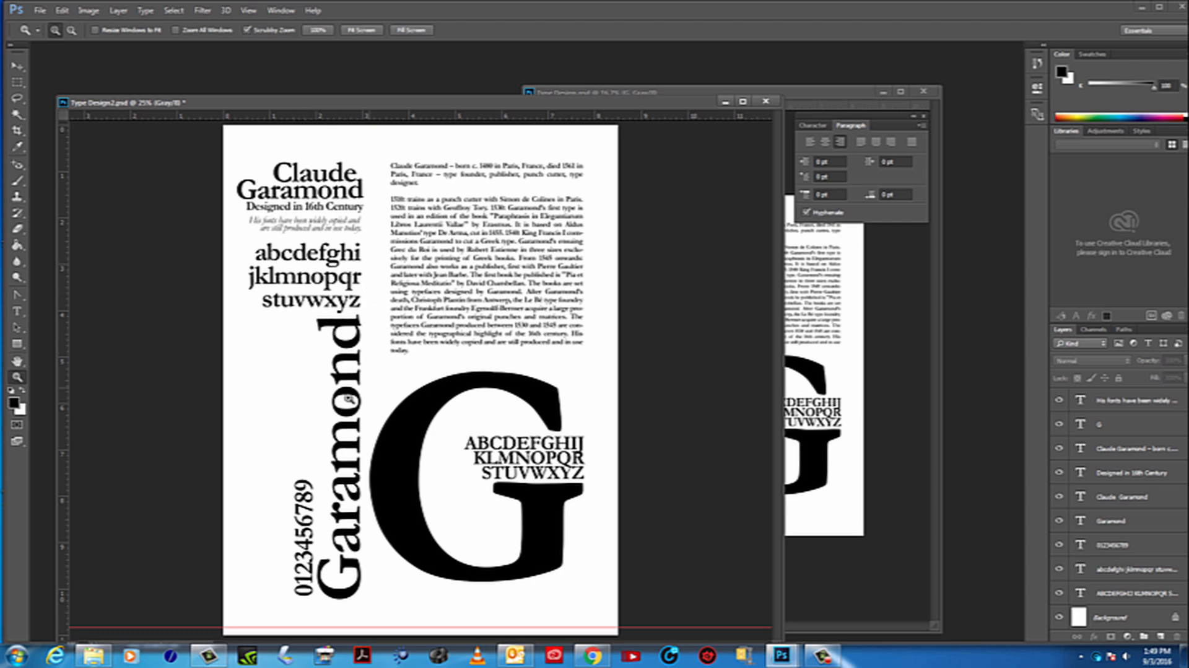
{"action": "left_click", "coordinate": [17, 377]}
{"action": "left_click", "coordinate": [381, 409], "text": "alt"}
{"action": "left_click", "coordinate": [381, 408]}
{"action": "left_click", "coordinate": [442, 394], "text": "alt"}
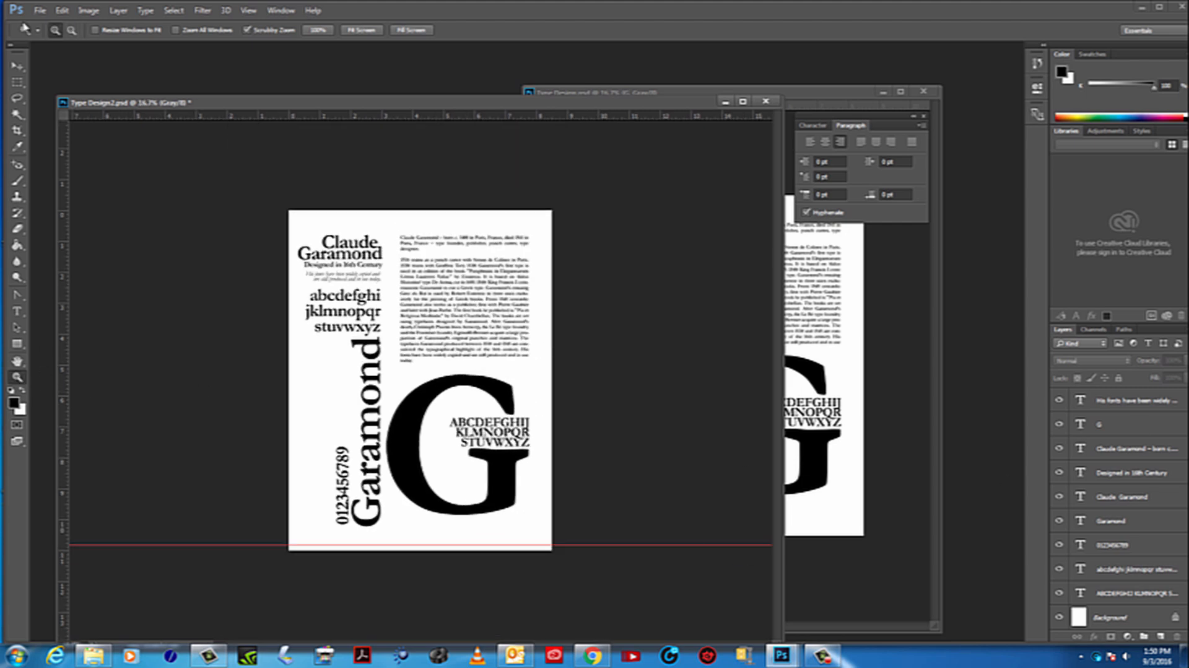
{"action": "left_click", "coordinate": [41, 11]}
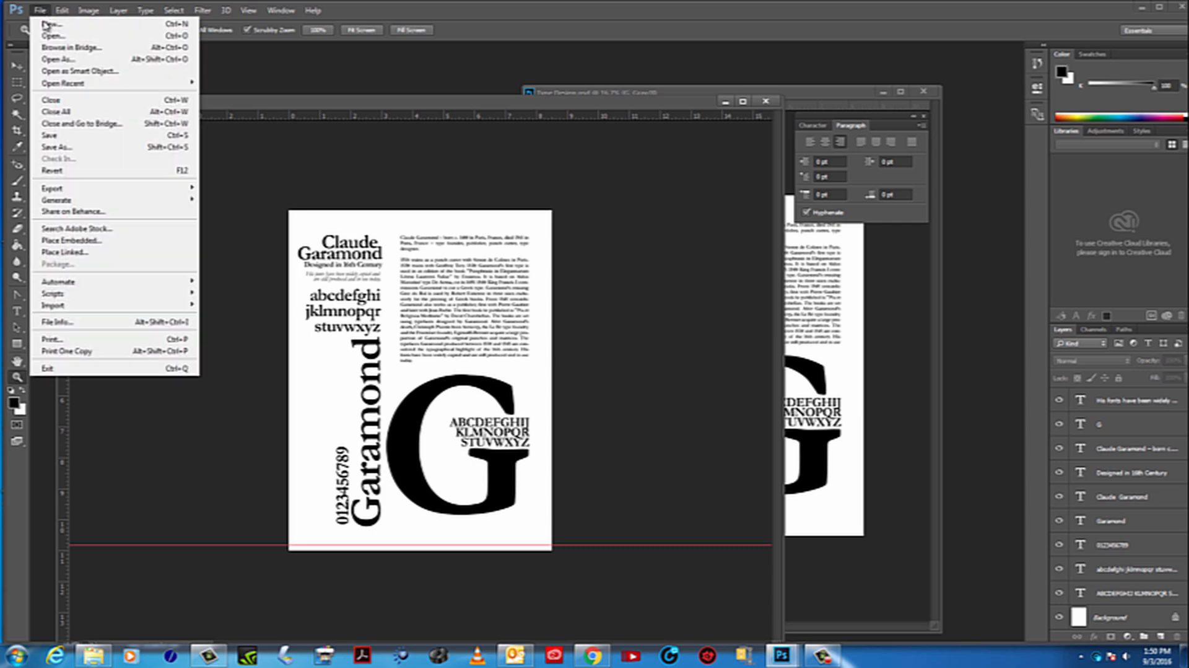
{"action": "left_click", "coordinate": [66, 133]}
{"action": "left_click", "coordinate": [40, 10]}
{"action": "left_click", "coordinate": [62, 149]}
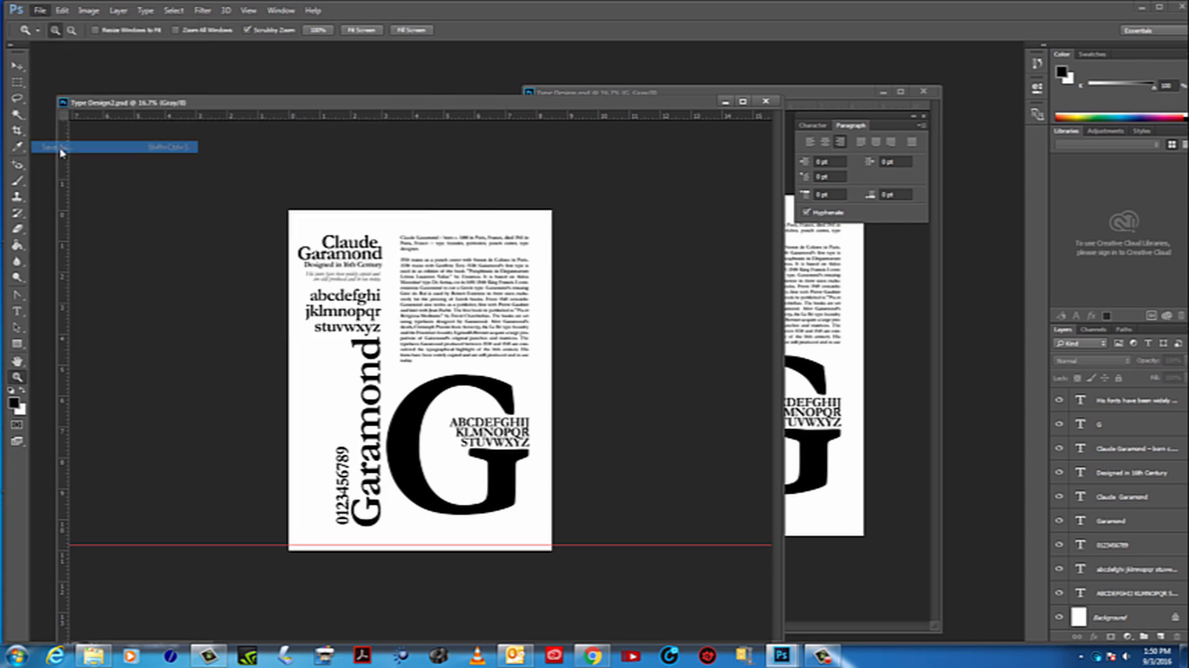
{"action": "left_click", "coordinate": [143, 497]}
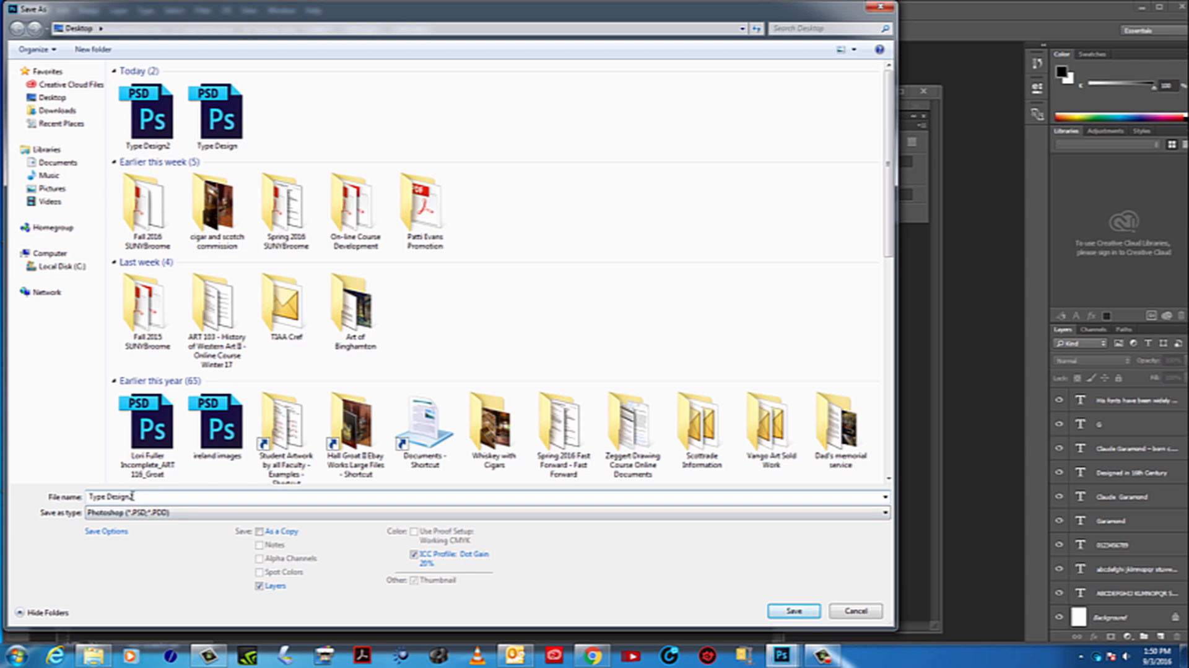
{"action": "type", "text": "3"}
{"action": "left_click", "coordinate": [794, 611]}
{"action": "left_click", "coordinate": [737, 201]}
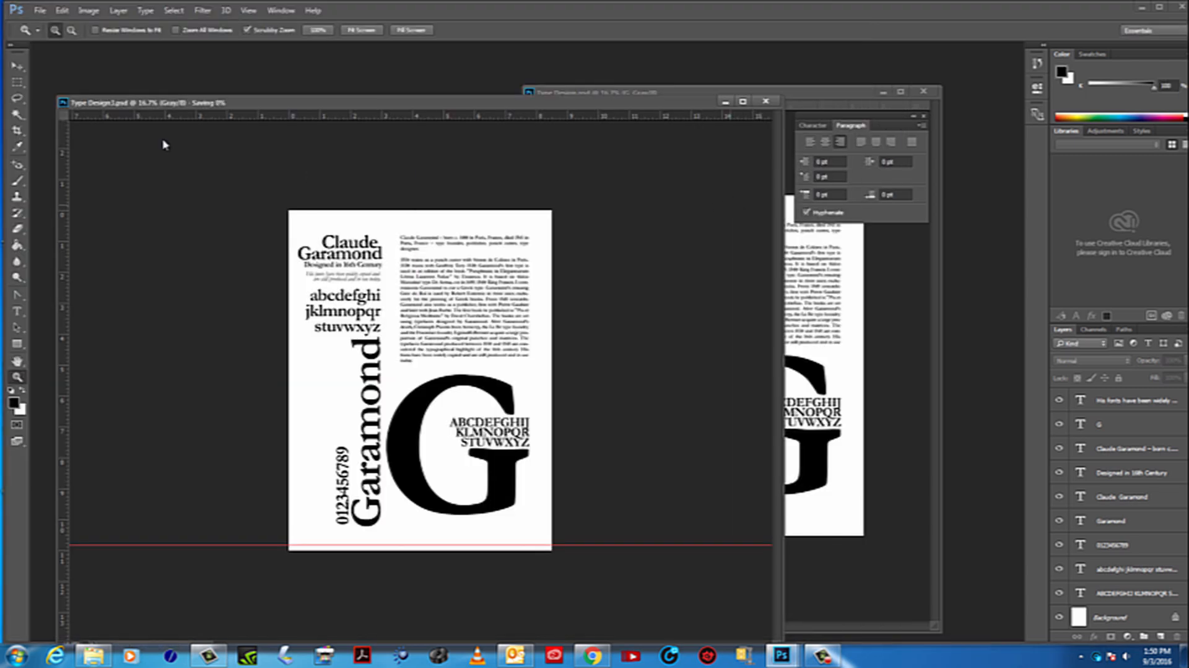
Rotate all the text layers together about 5.4° clockwise and shift them slightly down on the page
{"action": "left_click", "coordinate": [17, 65]}
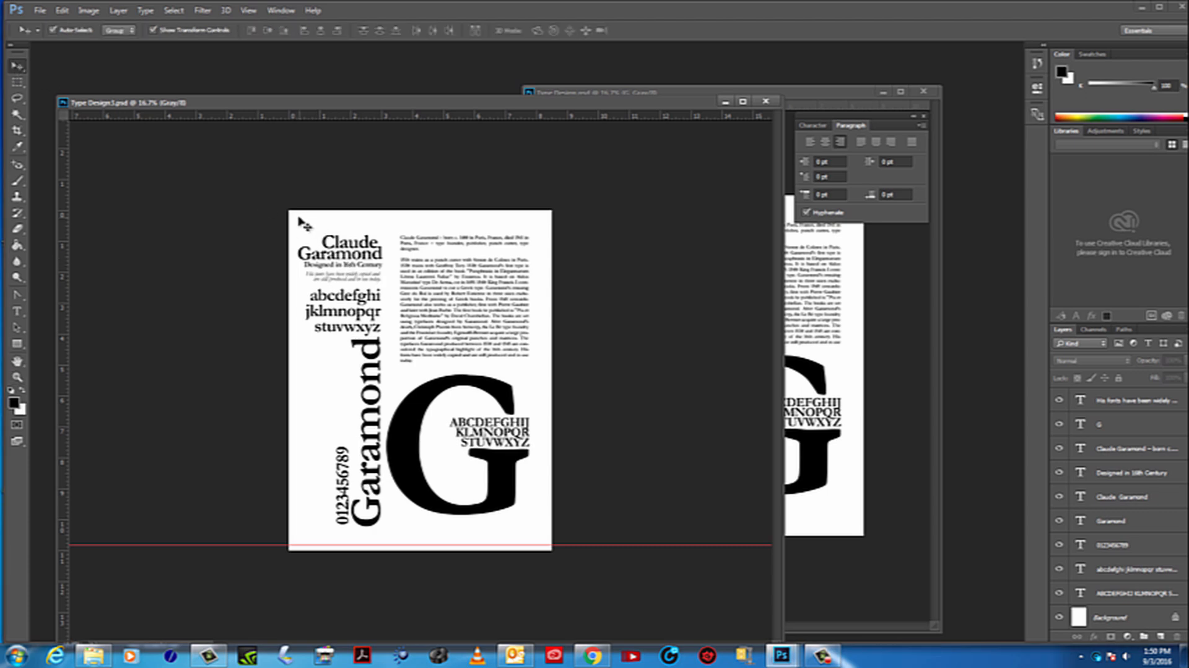
{"action": "left_click_drag", "start_coordinate": [297, 221], "coordinate": [564, 531]}
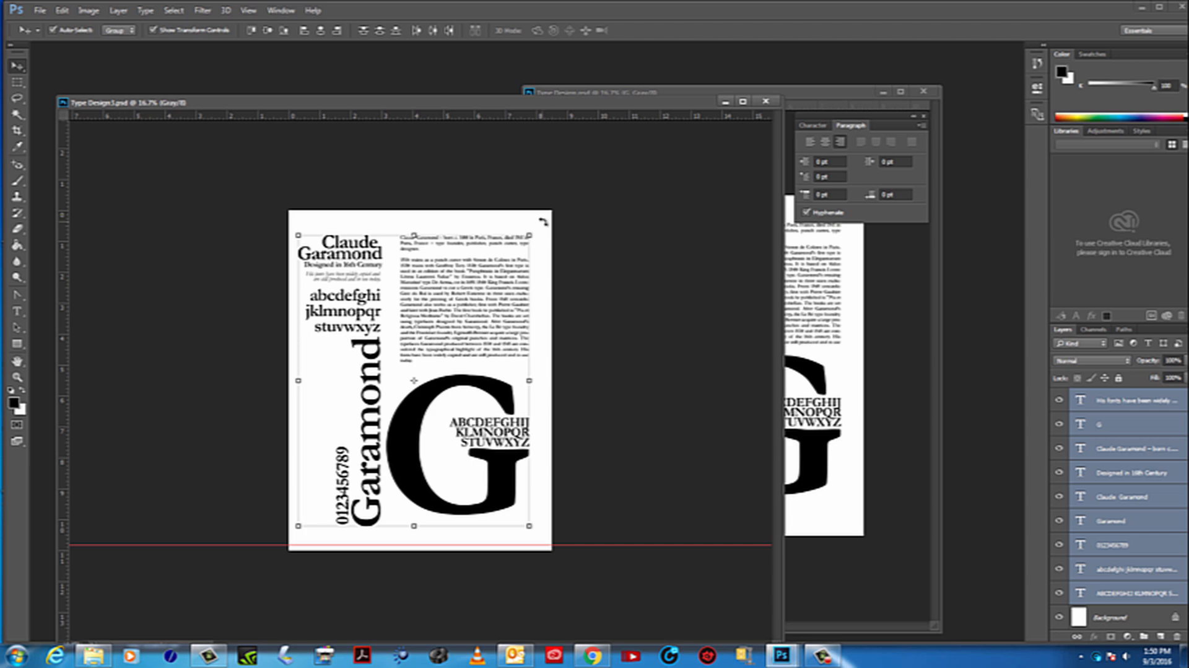
{"action": "left_click_drag", "start_coordinate": [543, 221], "coordinate": [551, 235]}
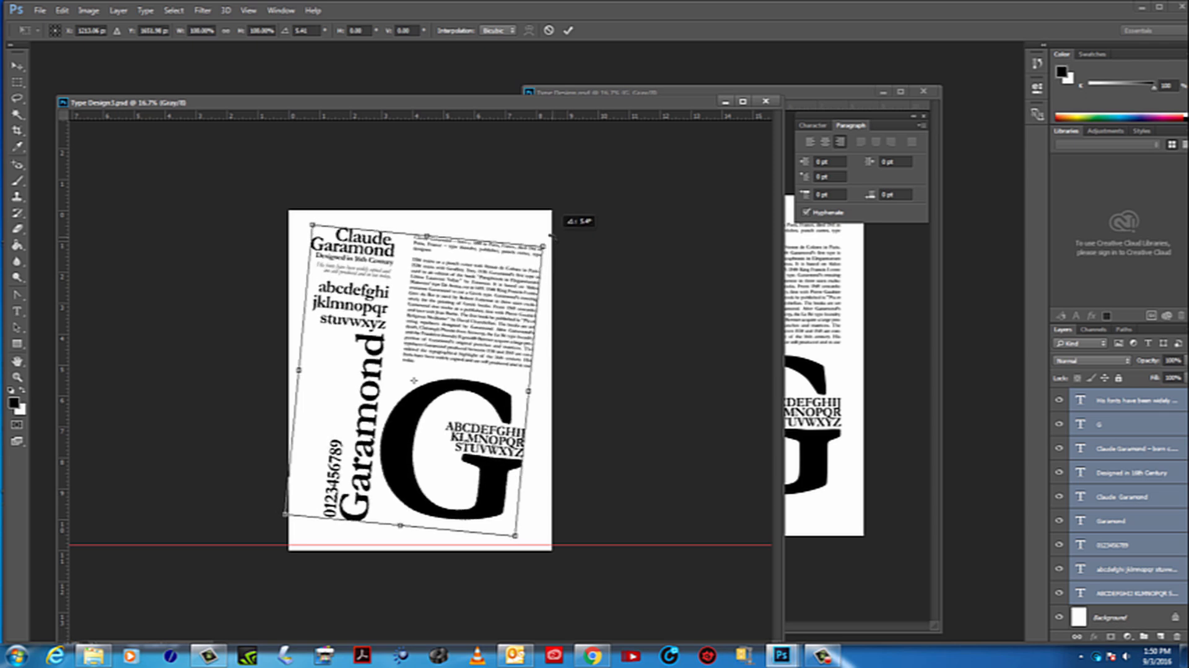
{"action": "left_click_drag", "start_coordinate": [499, 294], "coordinate": [502, 298]}
{"action": "key", "text": "Return"}
{"action": "left_click", "coordinate": [615, 326]}
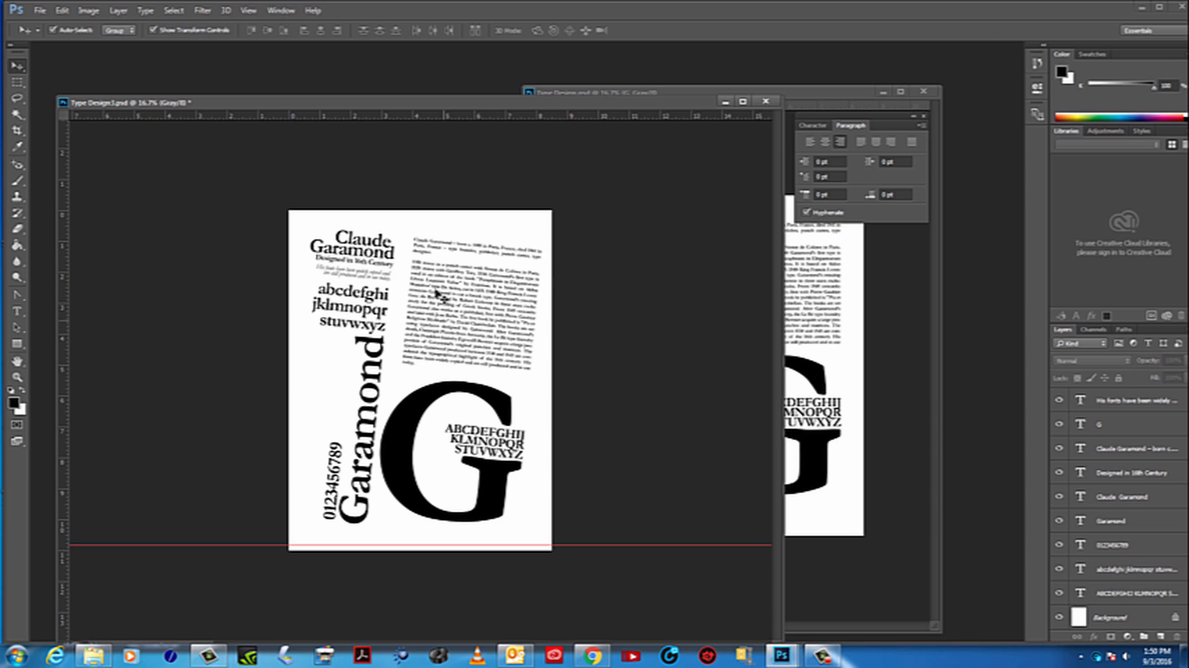
Rotate the large G and the uppercase alphabet slightly counterclockwise together and move them a little down and right
{"action": "left_click_drag", "start_coordinate": [499, 540], "coordinate": [454, 368]}
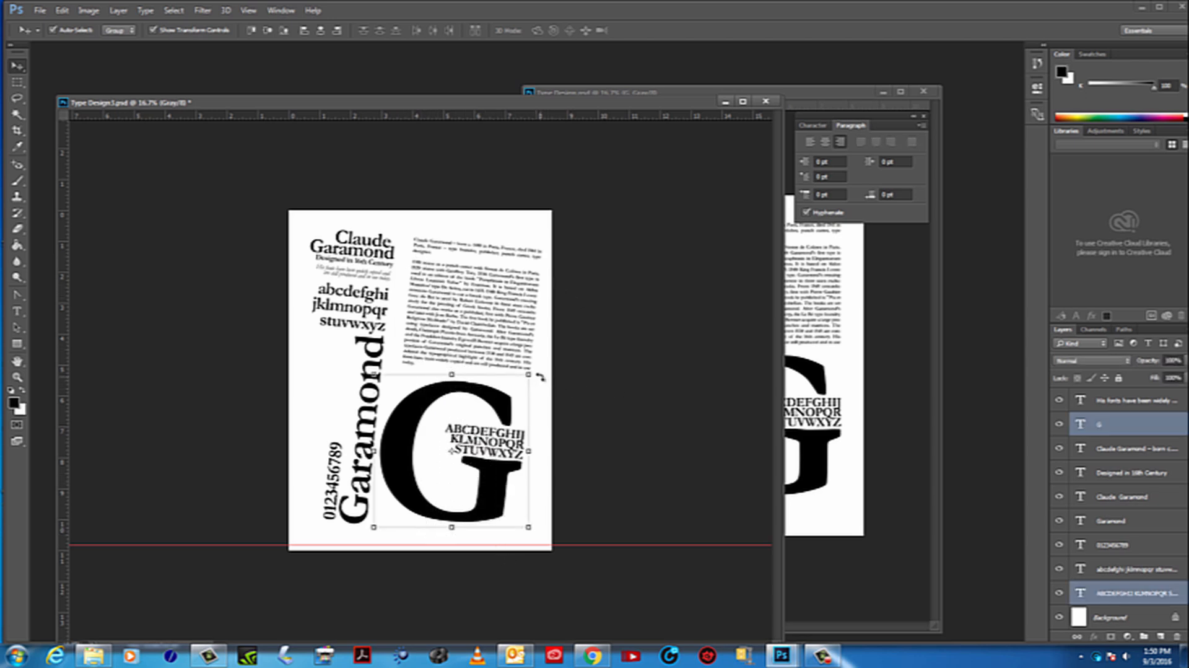
{"action": "left_click_drag", "start_coordinate": [540, 376], "coordinate": [535, 371]}
{"action": "left_click_drag", "start_coordinate": [470, 392], "coordinate": [477, 397]}
{"action": "key", "text": "Return"}
{"action": "left_click", "coordinate": [614, 418]}
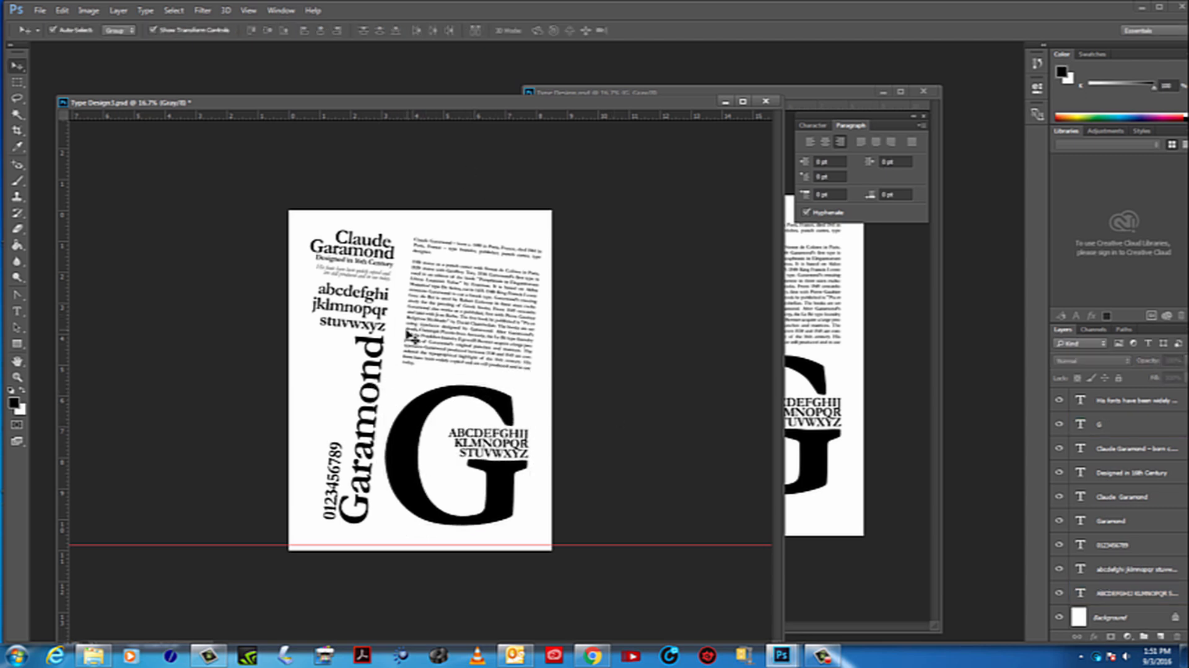
Nudge the large G alone slightly right and up against the uppercase alphabet, and save the document
{"action": "left_click", "coordinate": [461, 430]}
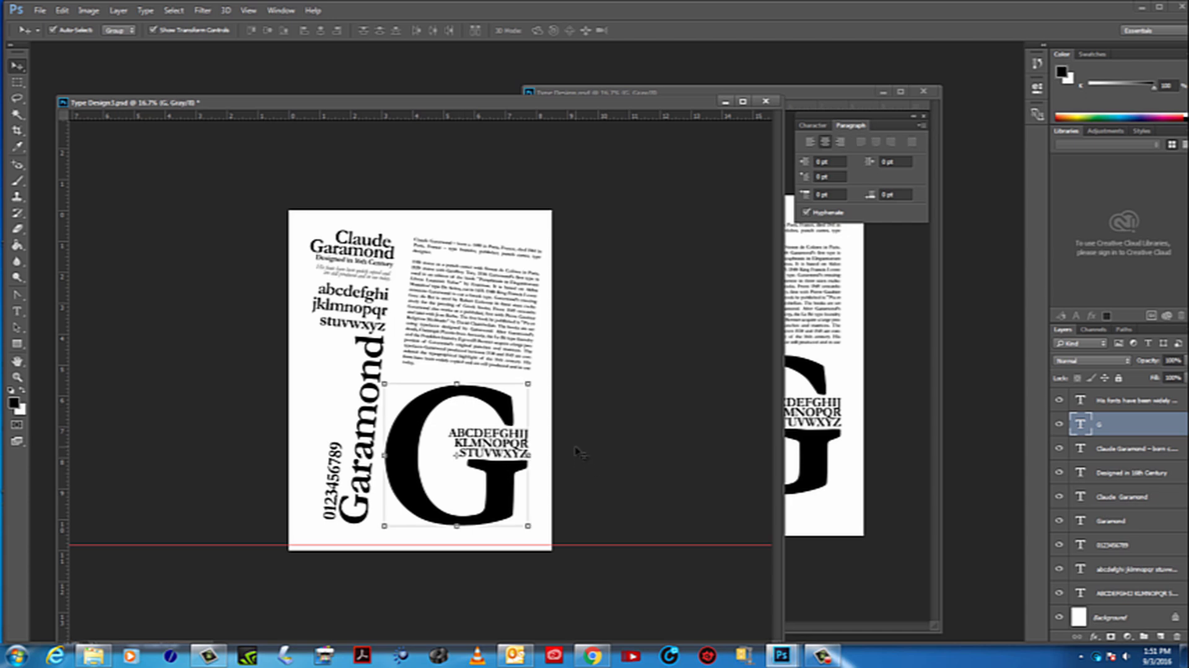
{"action": "key", "text": "Right"}
{"action": "key", "text": "Right"}
{"action": "key", "text": "Down"}
{"action": "key", "text": "Down"}
{"action": "key", "text": "Up"}
{"action": "key", "text": "Up"}
{"action": "key", "text": "Up"}
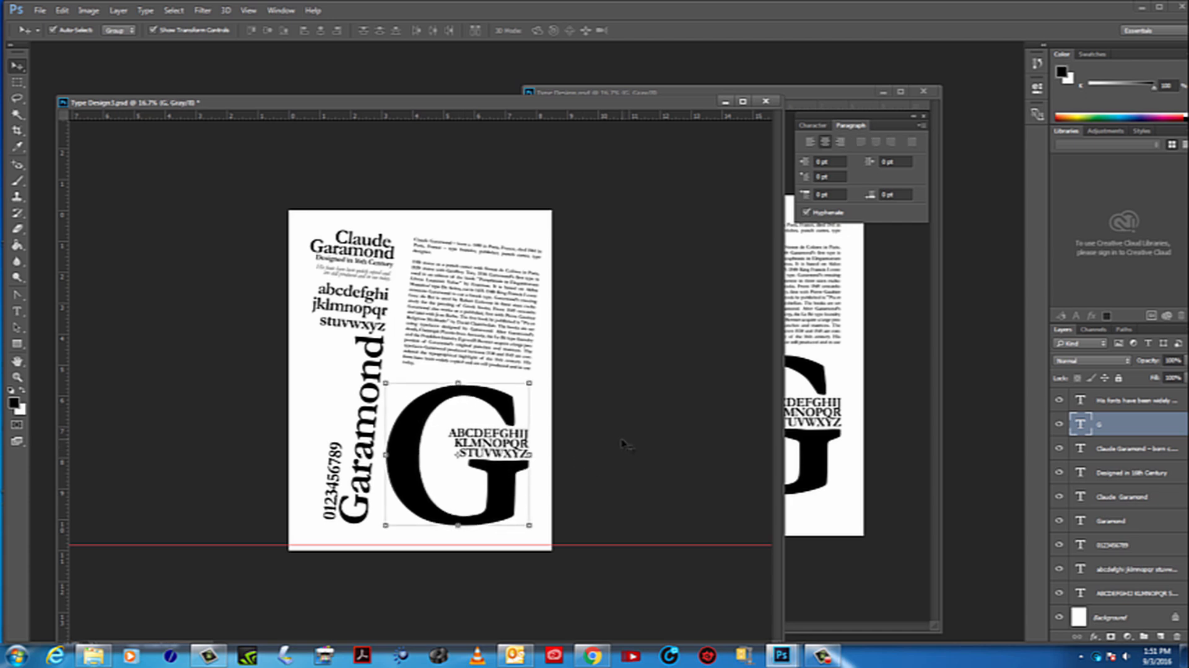
{"action": "key", "text": "Up"}
{"action": "key", "text": "Up"}
{"action": "left_click", "coordinate": [623, 443]}
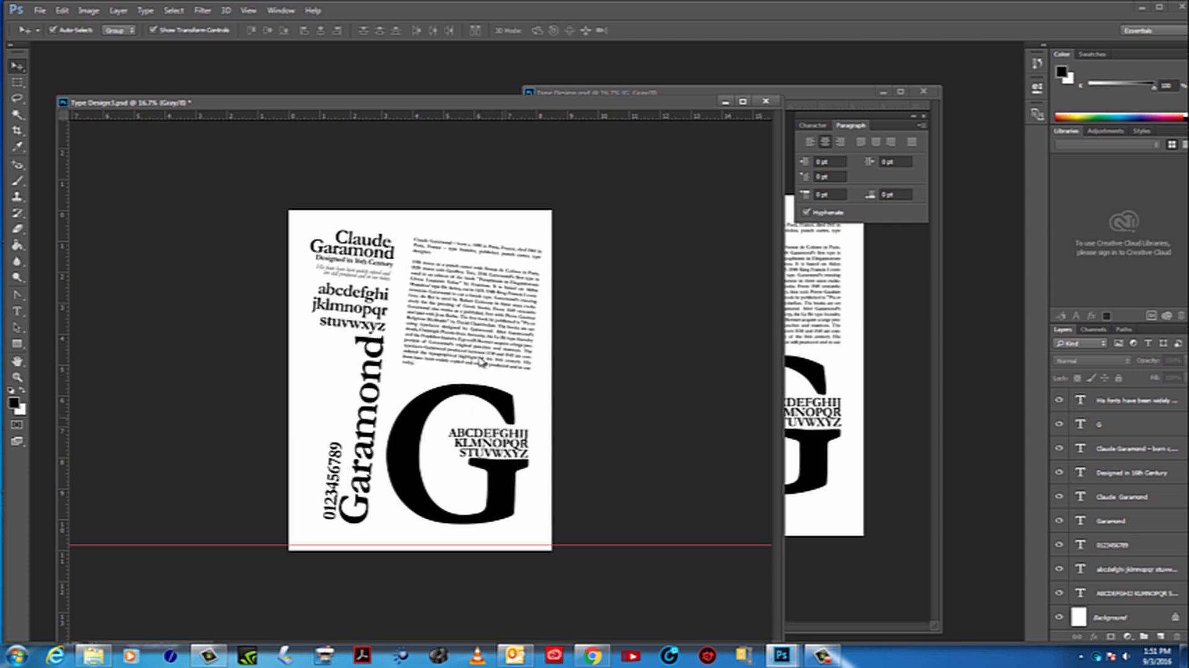
{"action": "left_click", "coordinate": [39, 11]}
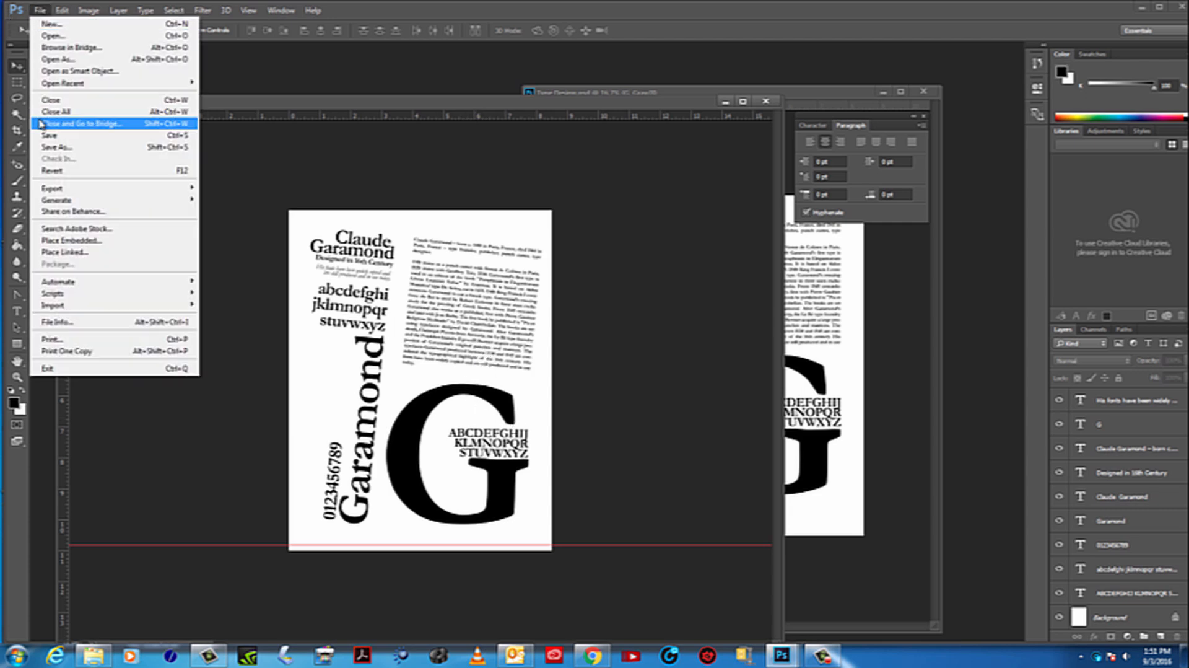
{"action": "key", "text": "Escape"}
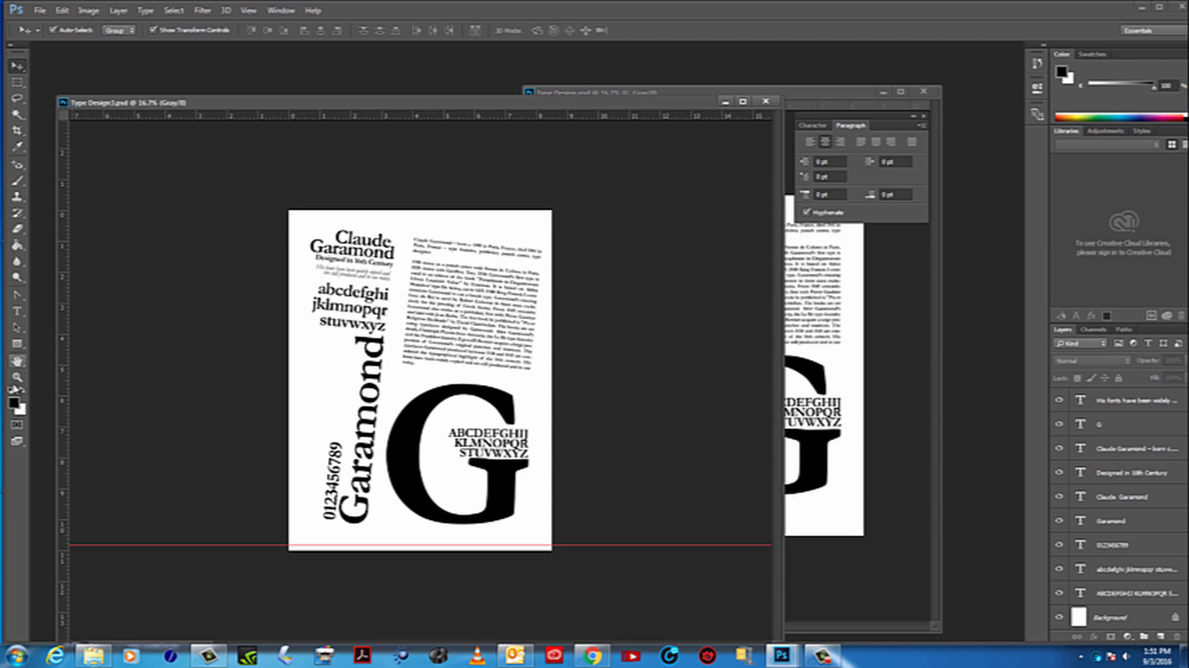
Zoom Type Design3 out to 6.25%, narrow its window and place it next to the Type Design window
{"action": "left_click", "coordinate": [17, 377]}
{"action": "left_click", "coordinate": [382, 399], "text": "alt"}
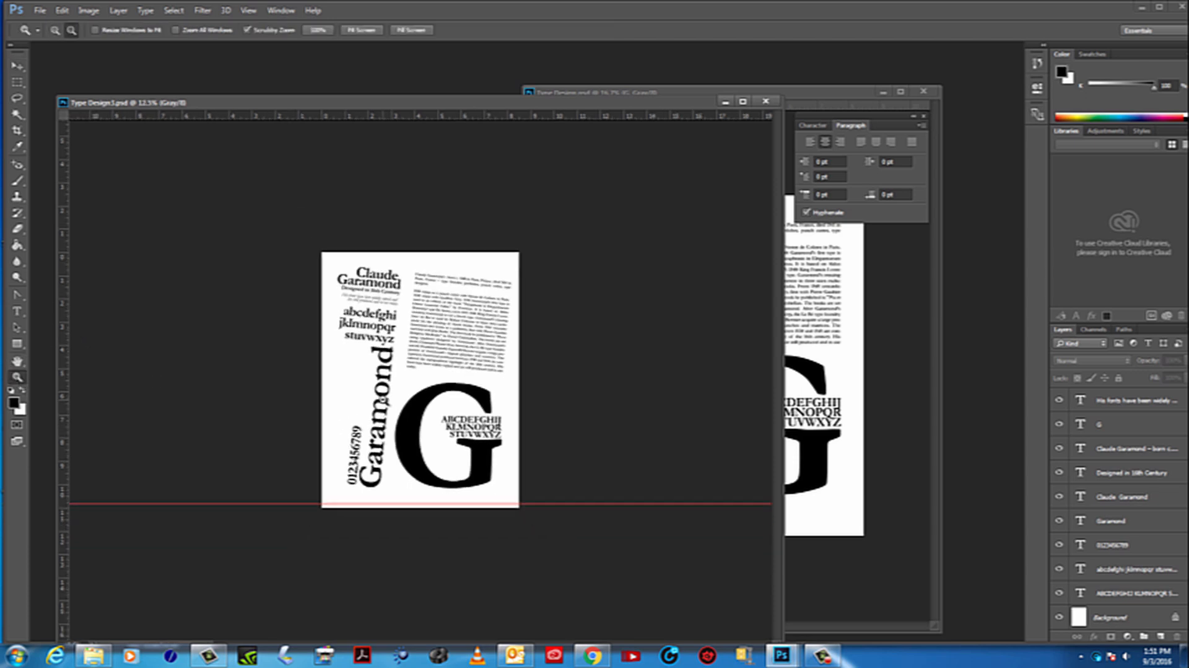
{"action": "left_click", "coordinate": [382, 400], "text": "alt"}
{"action": "key", "text": "ctrl+minus"}
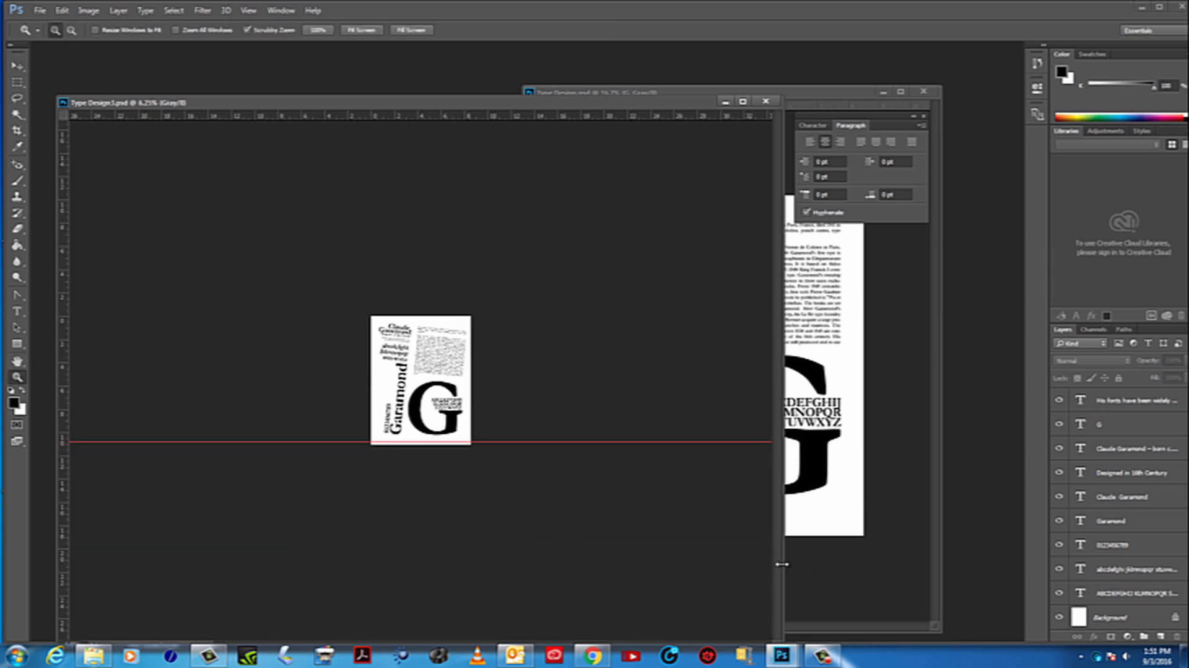
{"action": "left_click_drag", "start_coordinate": [782, 563], "coordinate": [428, 471]}
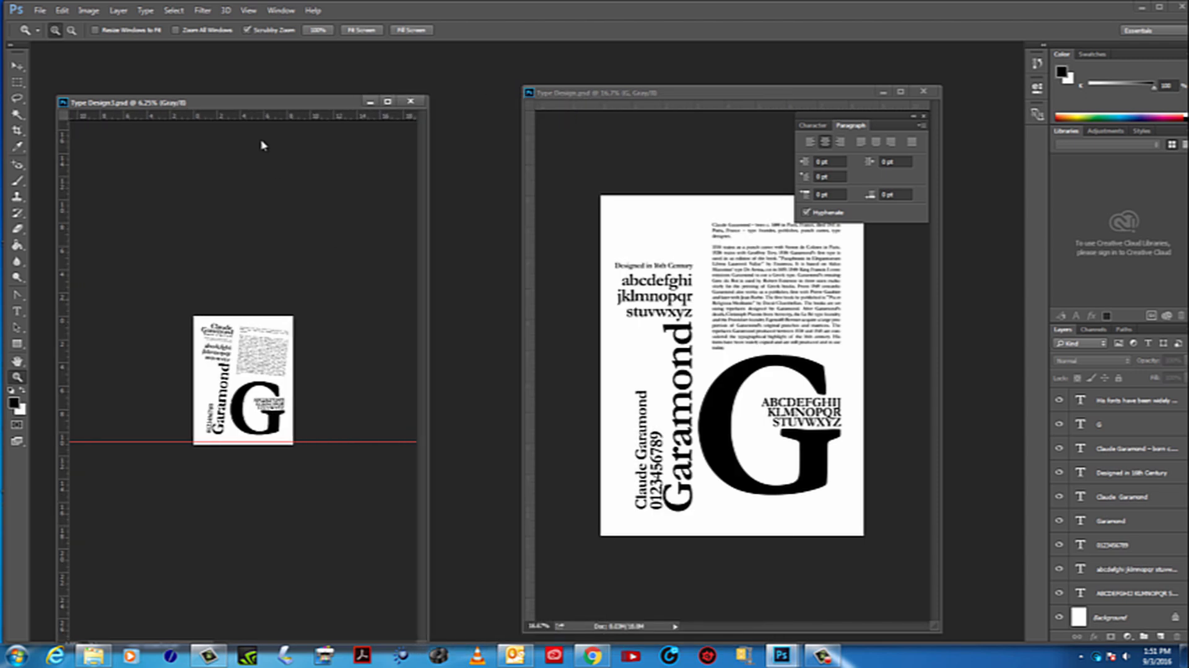
{"action": "left_click_drag", "start_coordinate": [237, 108], "coordinate": [493, 97]}
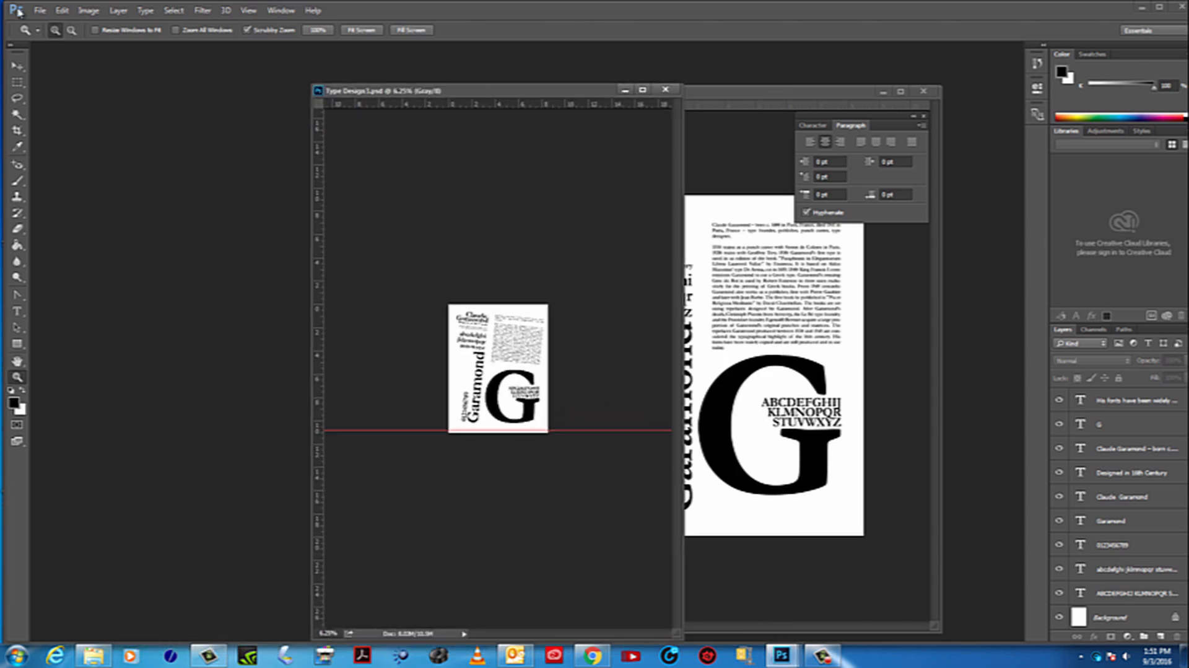
Open Type Design2 from the Desktop, place its window beside the other versions and zoom it out to 8.33%
{"action": "left_click", "coordinate": [39, 10]}
{"action": "left_click", "coordinate": [48, 35]}
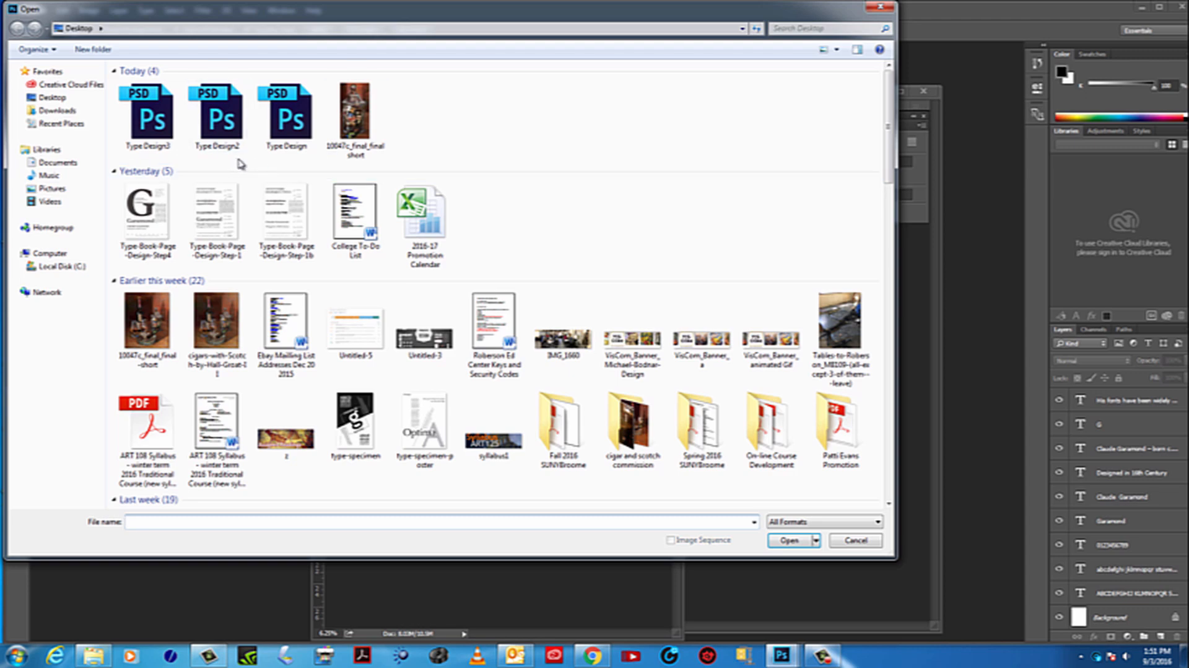
{"action": "left_click", "coordinate": [231, 124]}
{"action": "double_click", "coordinate": [230, 123]}
{"action": "left_click_drag", "start_coordinate": [517, 111], "coordinate": [379, 298]}
{"action": "left_click", "coordinate": [369, 343], "text": "alt"}
{"action": "left_click", "coordinate": [369, 343], "text": "alt"}
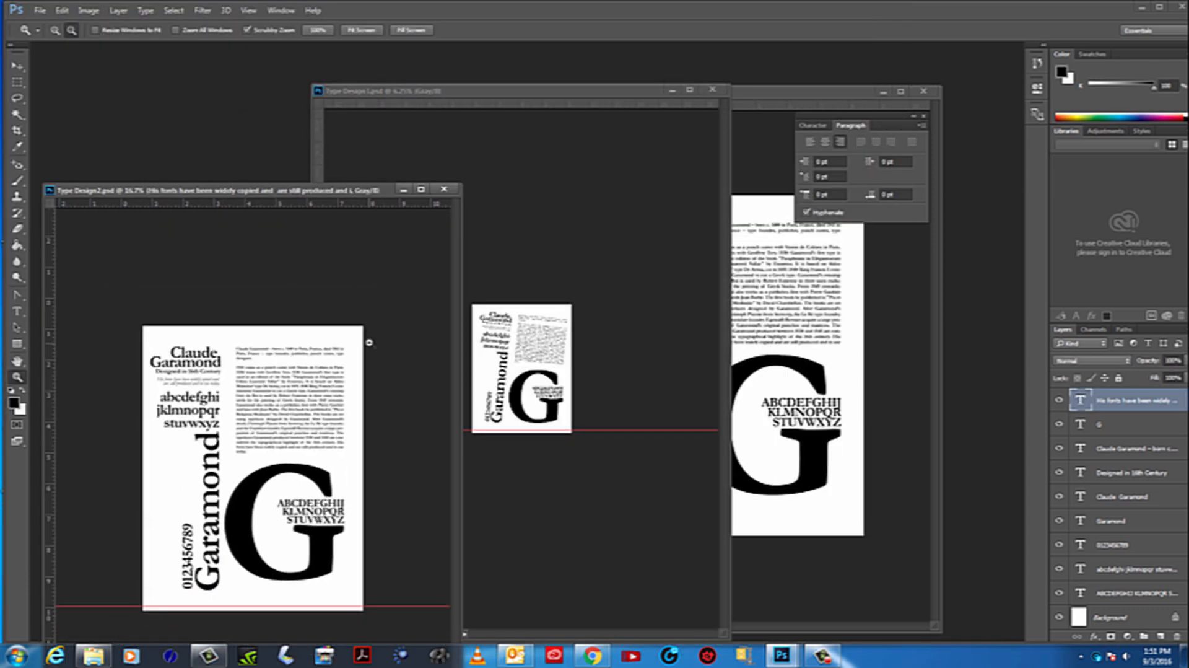
{"action": "left_click", "coordinate": [369, 343], "text": "alt"}
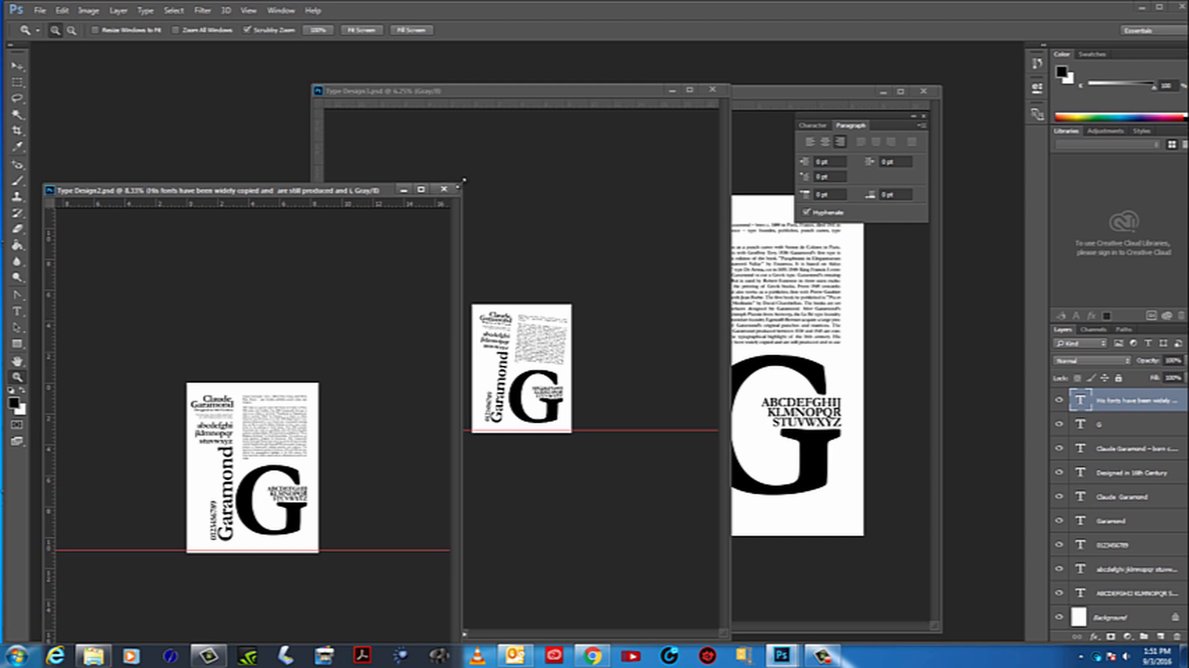
Shrink the Type Design2 and Type Design3 windows and place them side by side, with Type Design3 between Type Design2 and Type Design
{"action": "left_click_drag", "start_coordinate": [464, 180], "coordinate": [259, 340]}
{"action": "left_click_drag", "start_coordinate": [186, 341], "coordinate": [241, 183]}
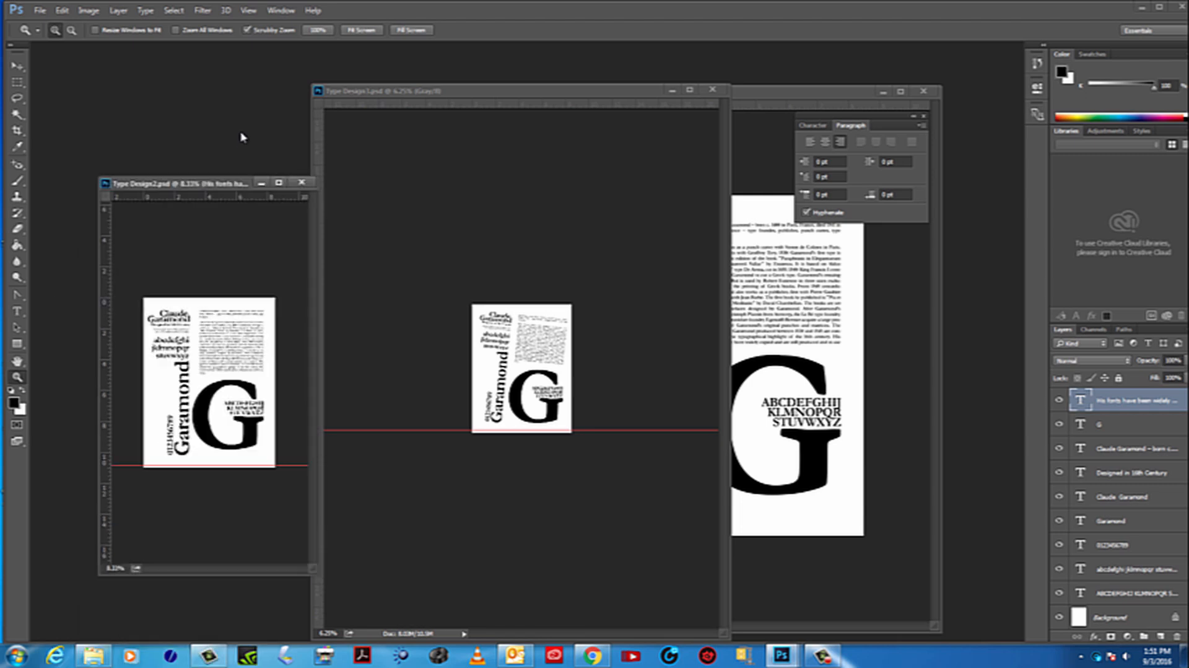
{"action": "left_click_drag", "start_coordinate": [241, 137], "coordinate": [212, 145]}
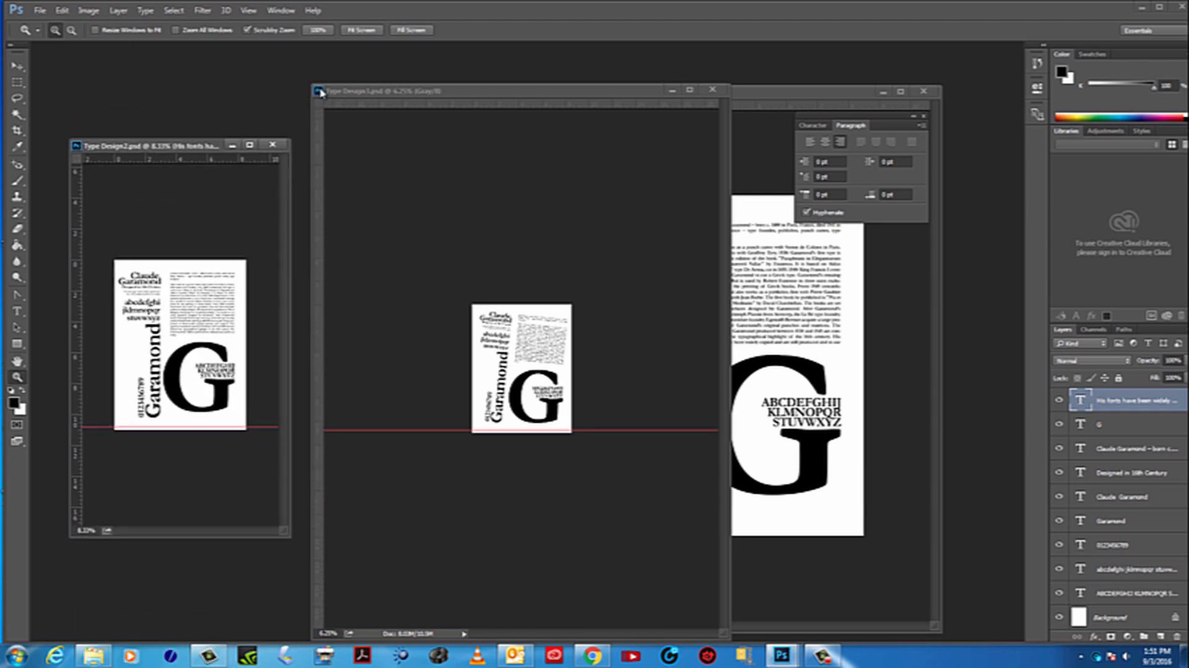
{"action": "left_click_drag", "start_coordinate": [308, 81], "coordinate": [457, 269]}
{"action": "left_click_drag", "start_coordinate": [559, 280], "coordinate": [406, 179]}
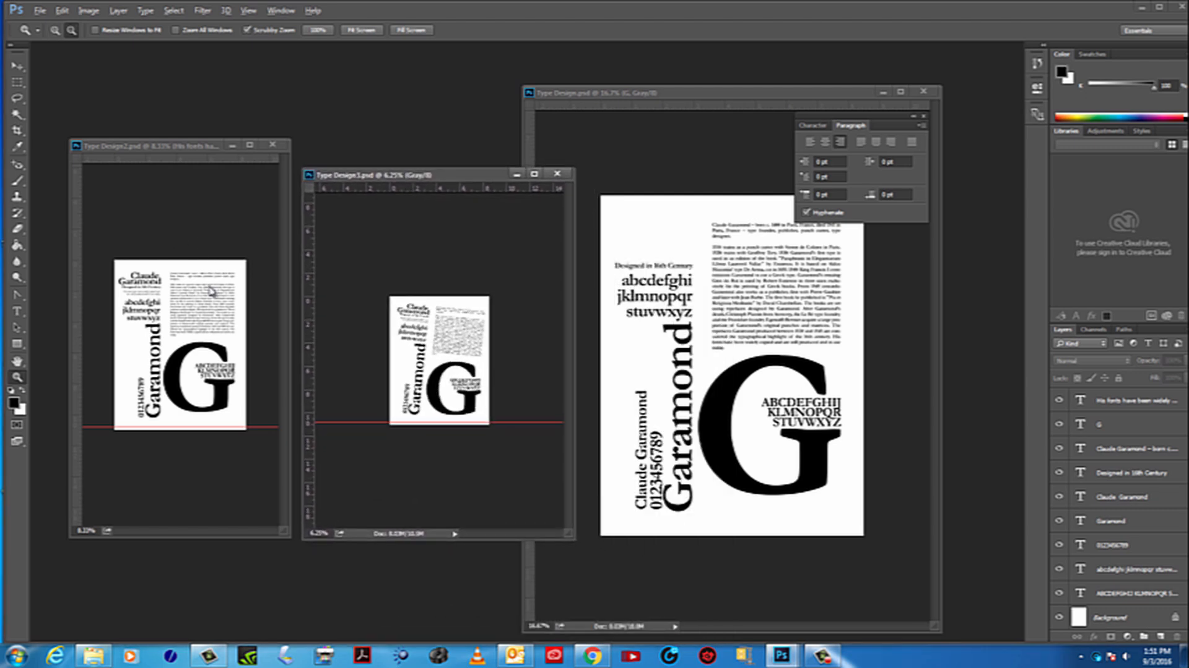
Zoom the Type Design2 poster out to 5%
{"action": "left_click", "coordinate": [200, 317], "text": "alt"}
{"action": "left_click", "coordinate": [199, 317], "text": "alt"}
{"action": "left_click", "coordinate": [199, 317], "text": "alt"}
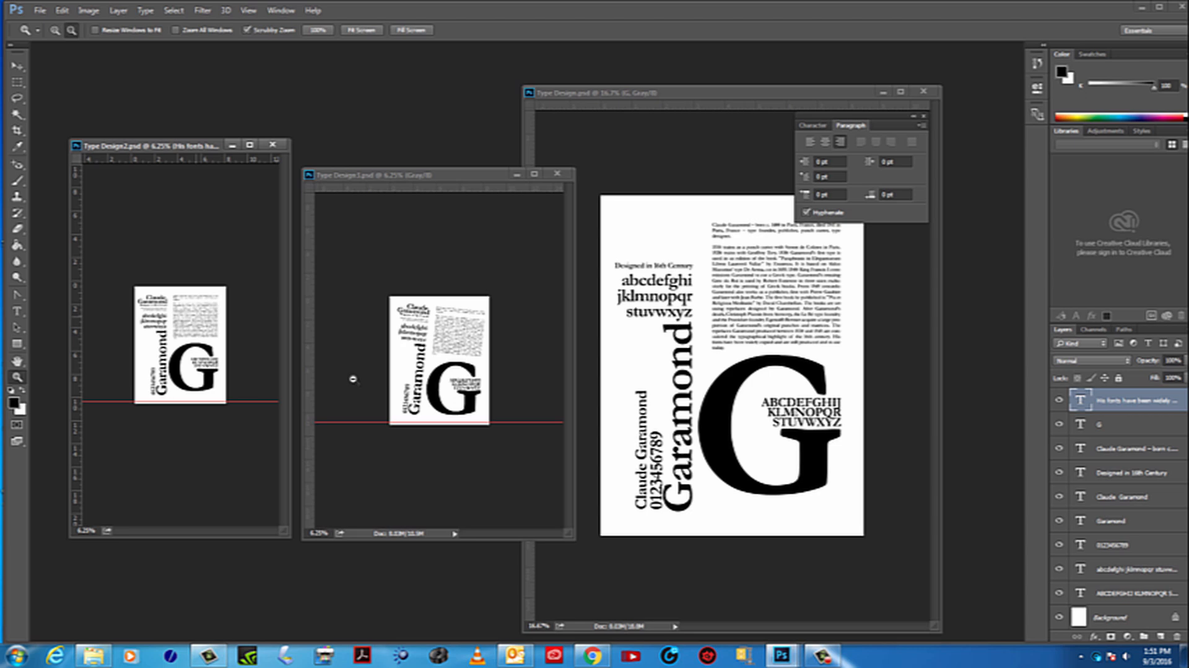
Try the Type Design3 poster at 5% zoom, and return it to 6.25%
{"action": "left_click", "coordinate": [447, 397], "text": "alt"}
{"action": "left_click", "coordinate": [445, 375], "text": "alt"}
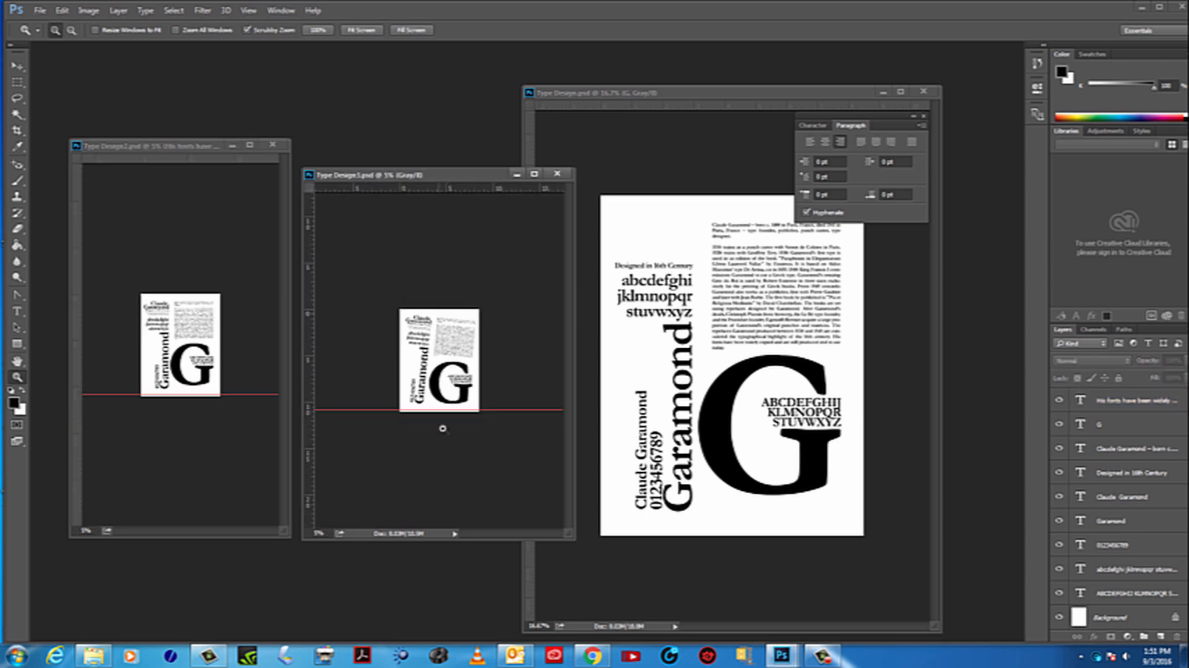
{"action": "left_click", "coordinate": [425, 373]}
Bring the original Type Design window to the front and zoom its poster out to 5%
{"action": "left_click", "coordinate": [730, 342]}
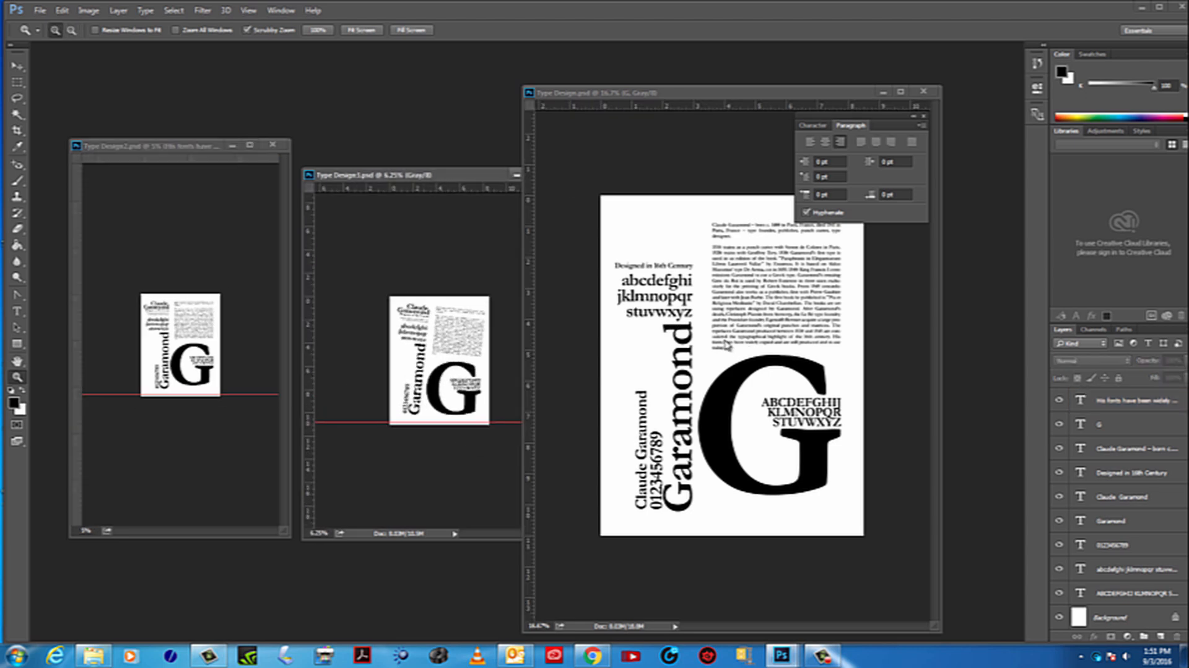
{"action": "left_click", "coordinate": [730, 342], "text": "alt"}
{"action": "left_click", "coordinate": [729, 342], "text": "alt"}
{"action": "left_click", "coordinate": [731, 345], "text": "alt"}
{"action": "left_click", "coordinate": [731, 346], "text": "alt"}
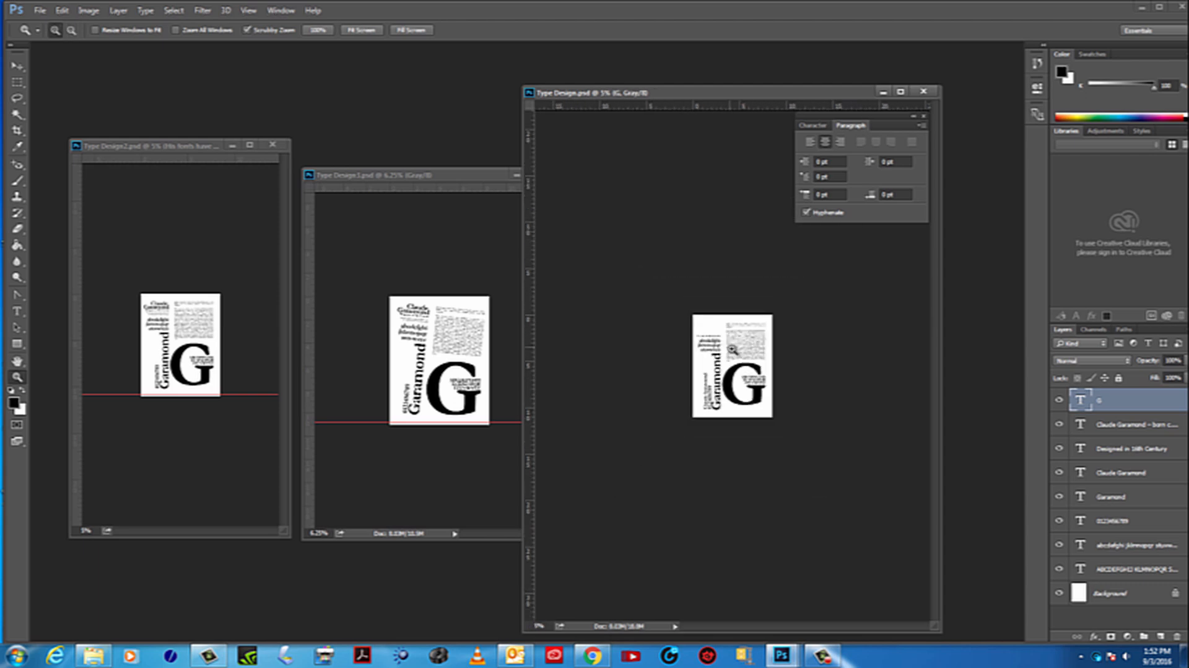